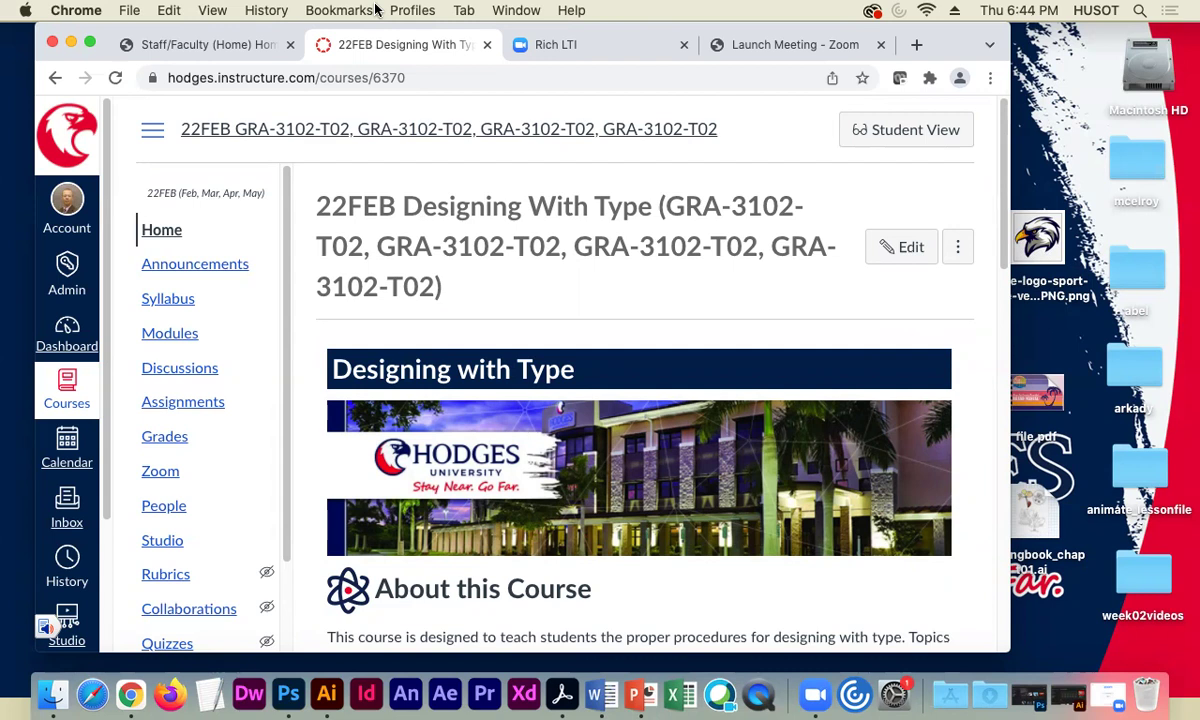
# - Minimize the browser window, switch to Illustrator and create a new Letter document of 612 x 792 pt
pyautogui.click(71, 42)
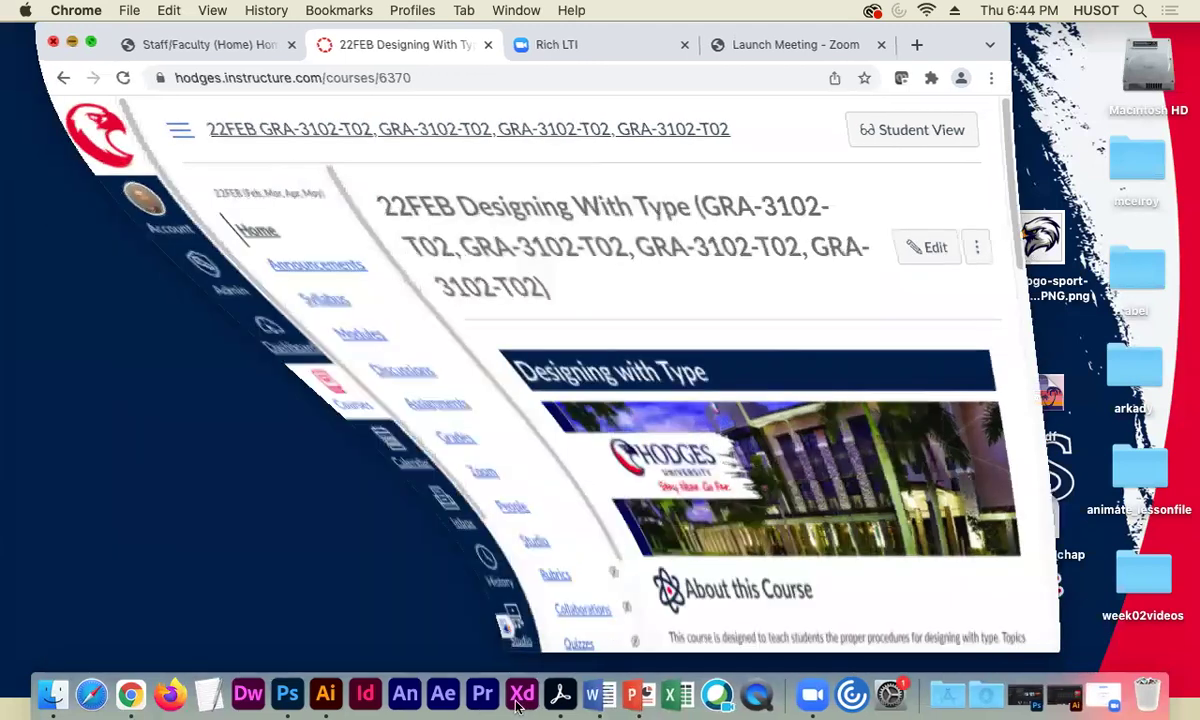
pyautogui.click(325, 694)
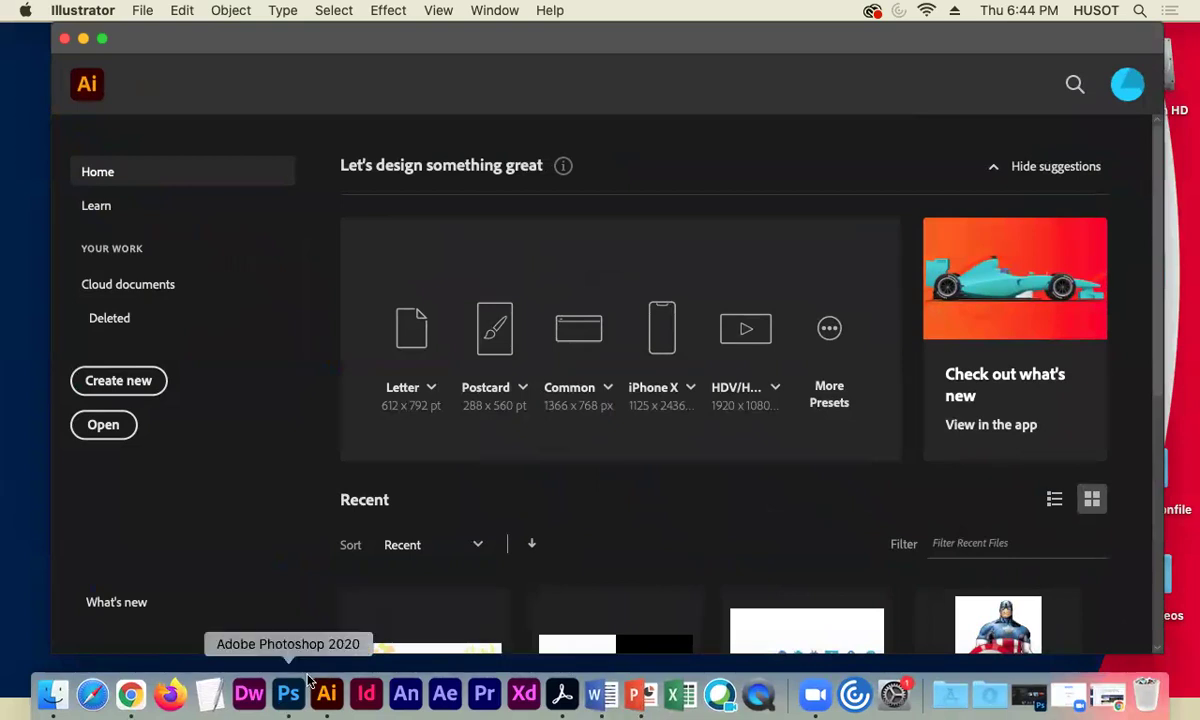
pyautogui.click(418, 323)
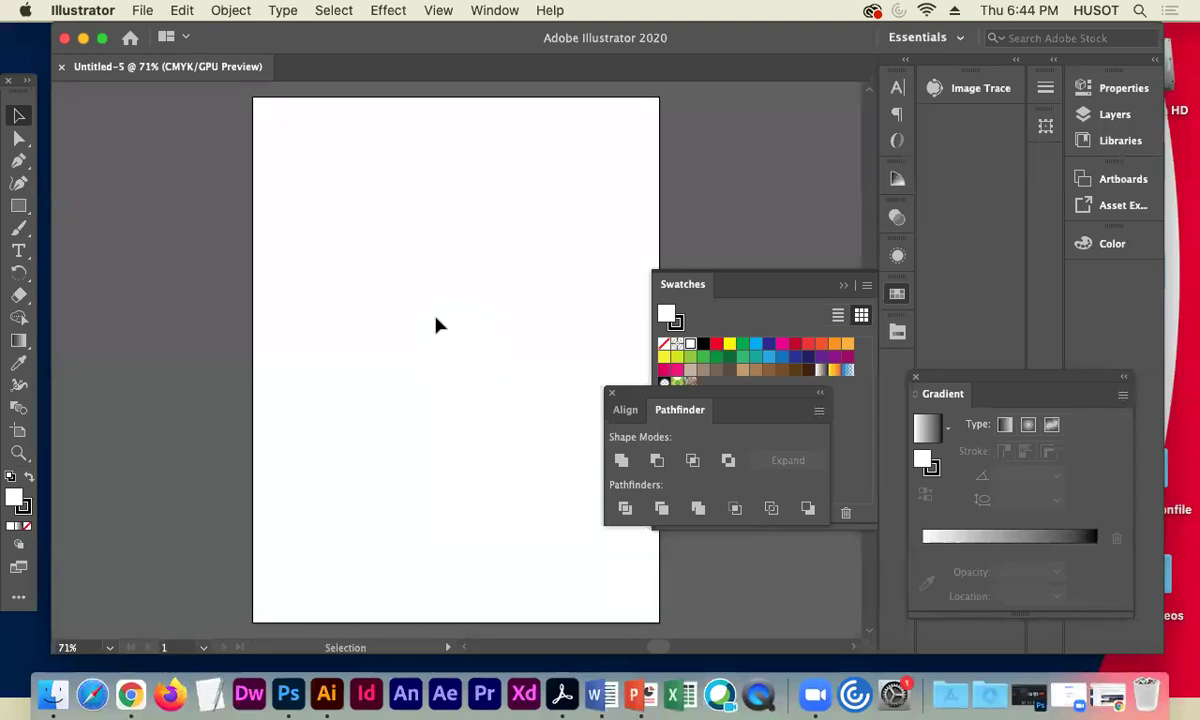
# - Clear the workspace by collapsing Swatches, closing the floating Pathfinder group and docking Gradient with the collapsed panels
pyautogui.click(840, 290)
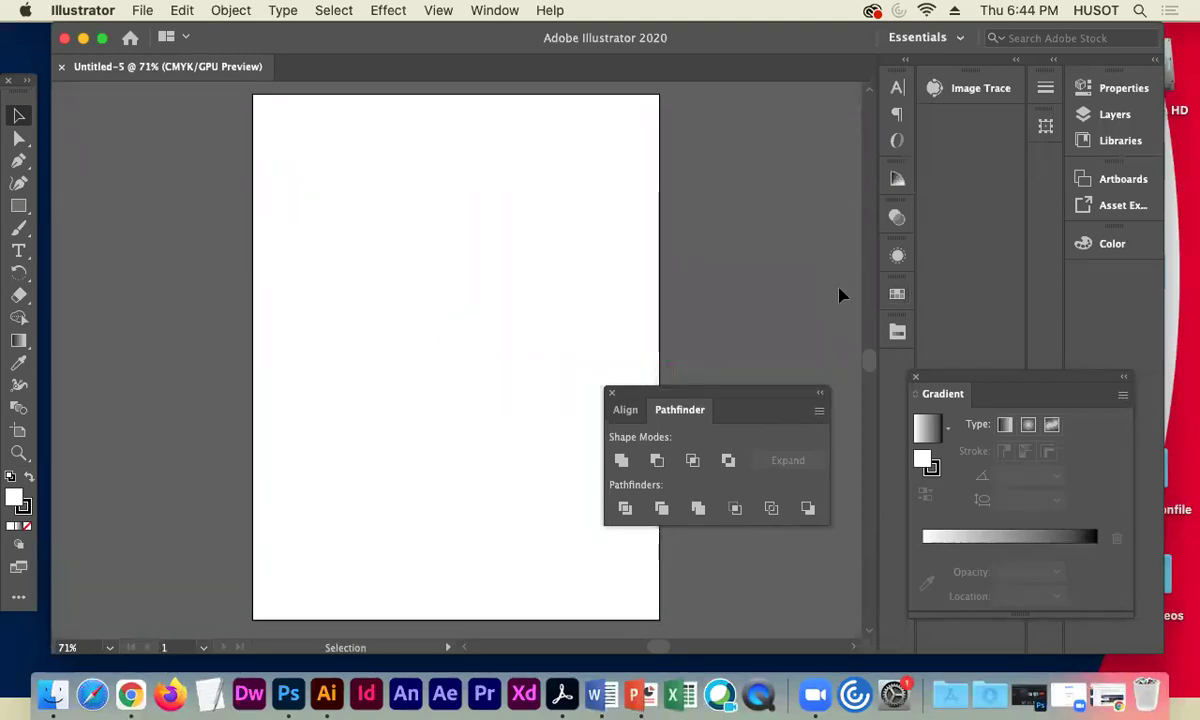
pyautogui.click(612, 392)
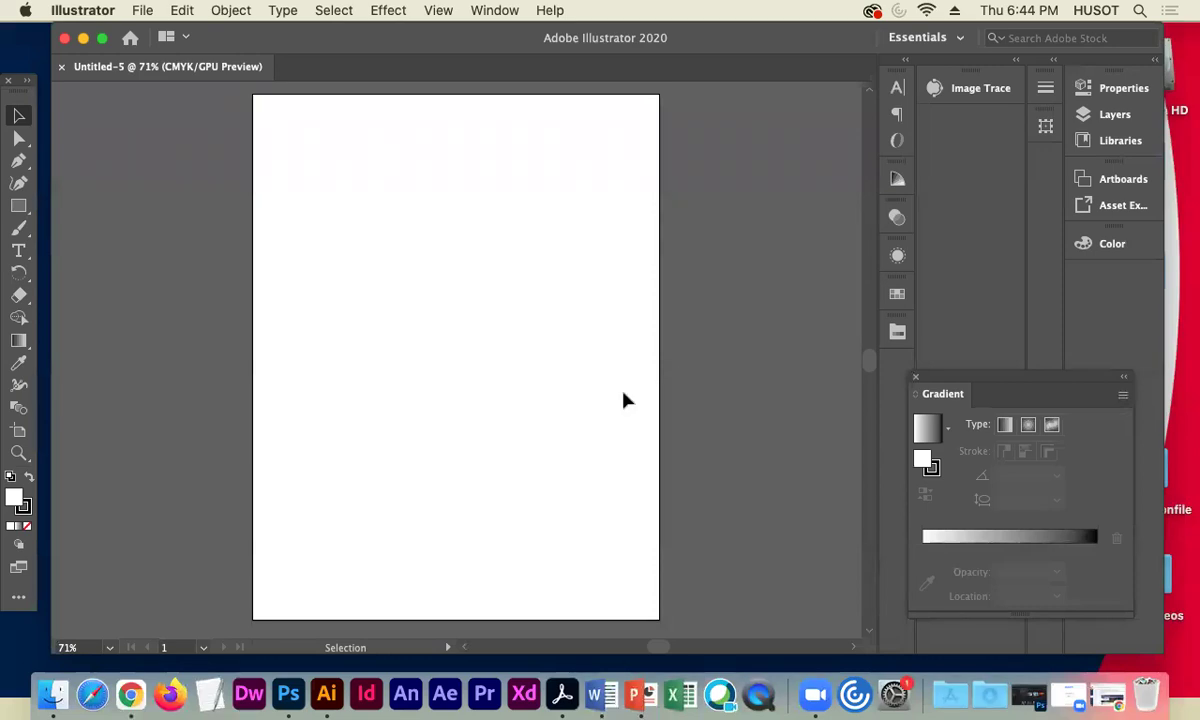
pyautogui.moveTo(935, 382); pyautogui.dragTo(906, 373)
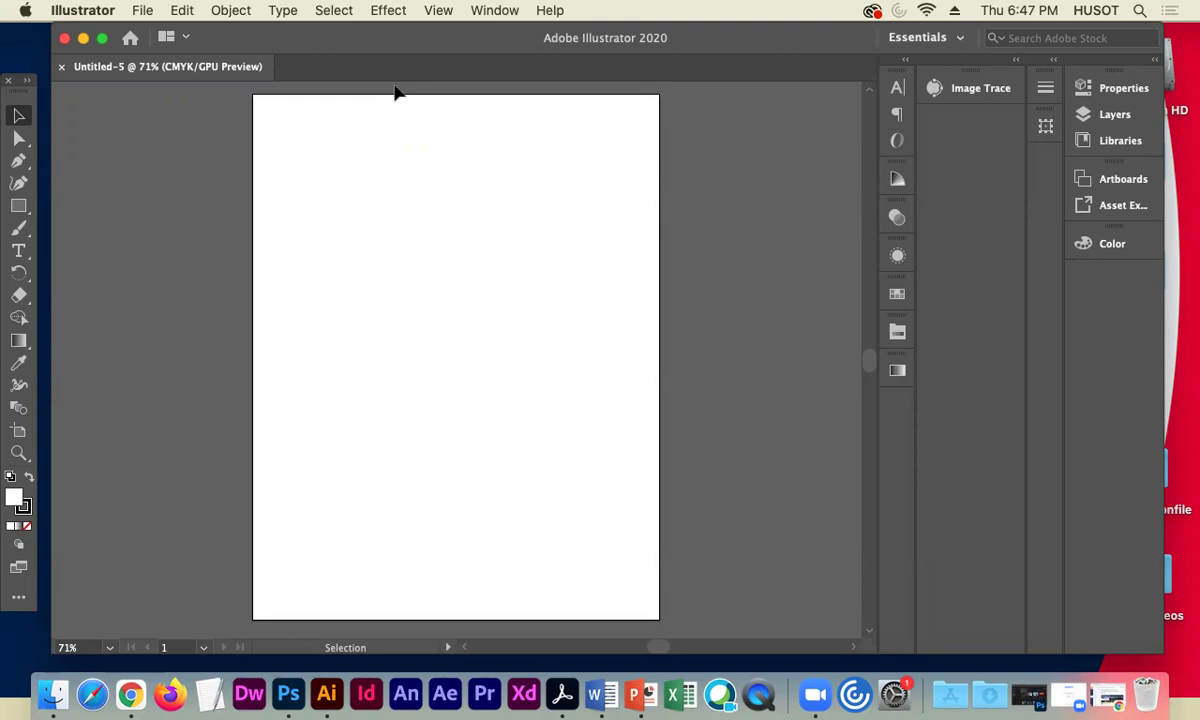
# - Switch to Chrome and open a new browser window in front of the course page
pyautogui.click(130, 694)
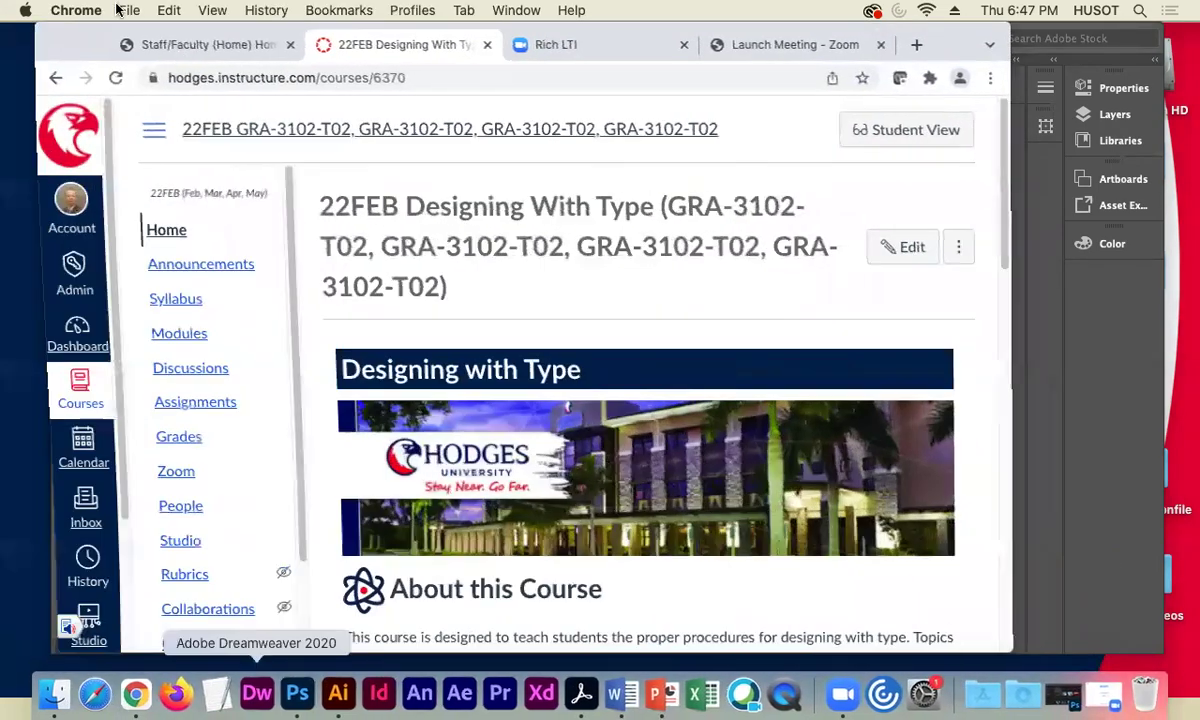
pyautogui.click(127, 10)
pyautogui.click(147, 50)
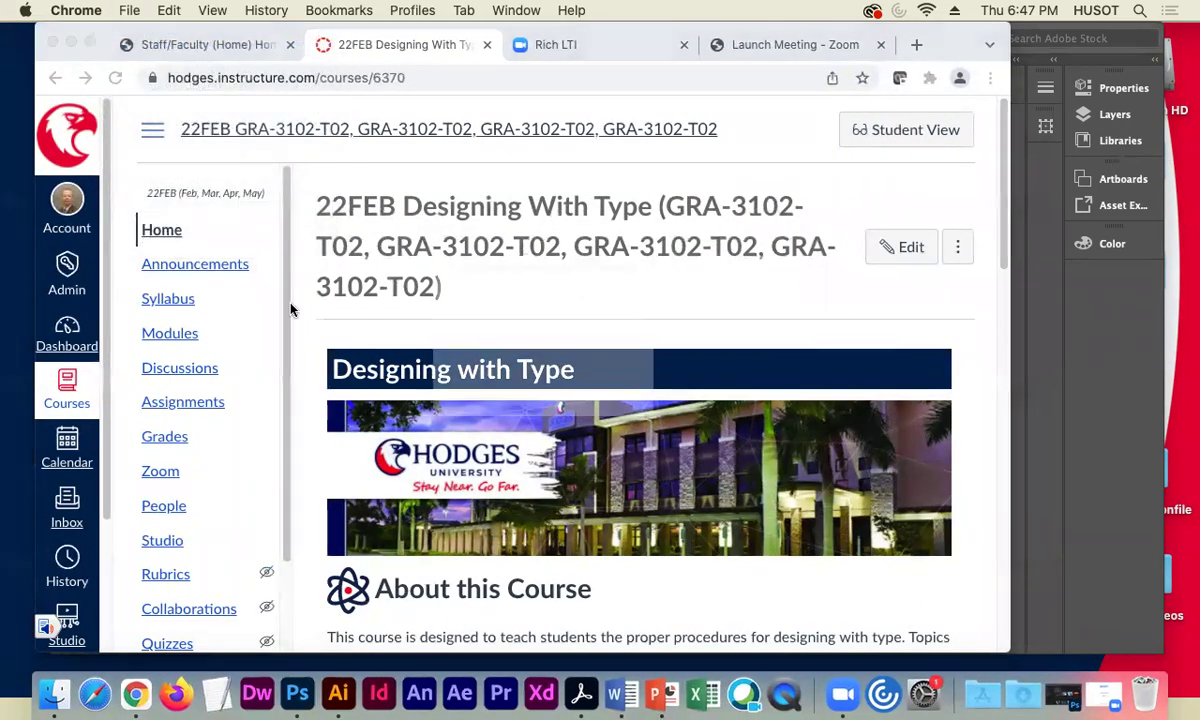
pyautogui.moveTo(126, 32); pyautogui.dragTo(137, 82)
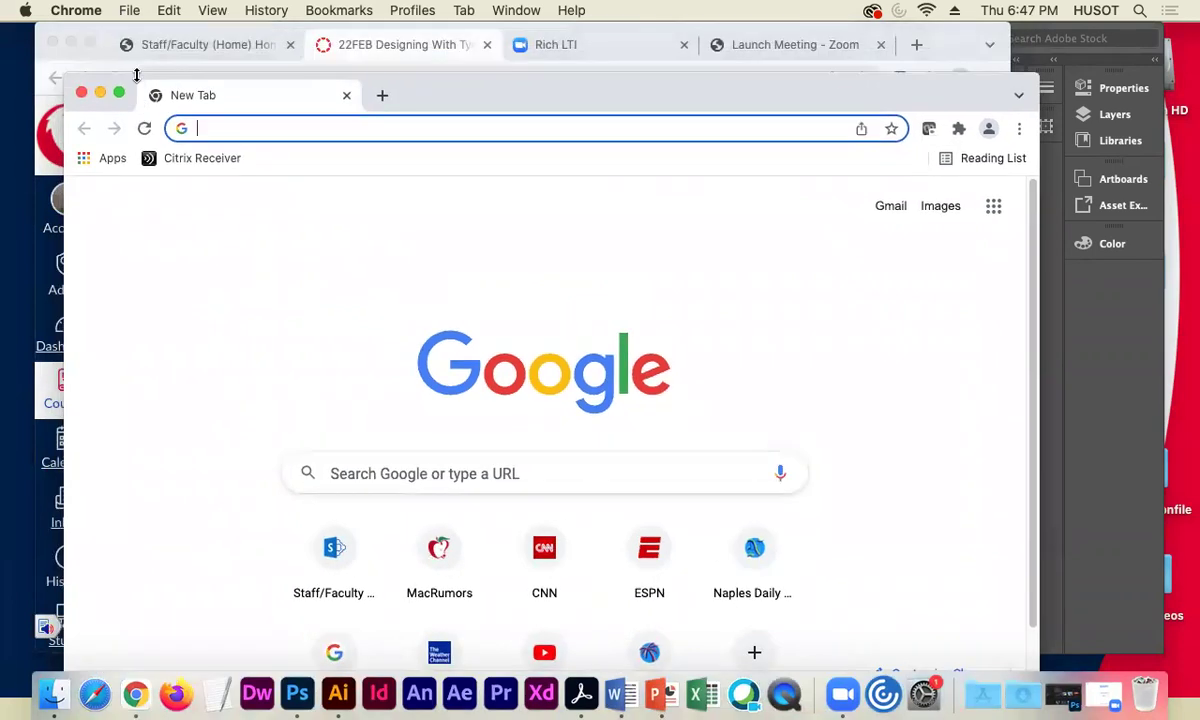
# - Search Google for "typography animals" and show the image results
pyautogui.click(410, 468)
pyautogui.write('typog')
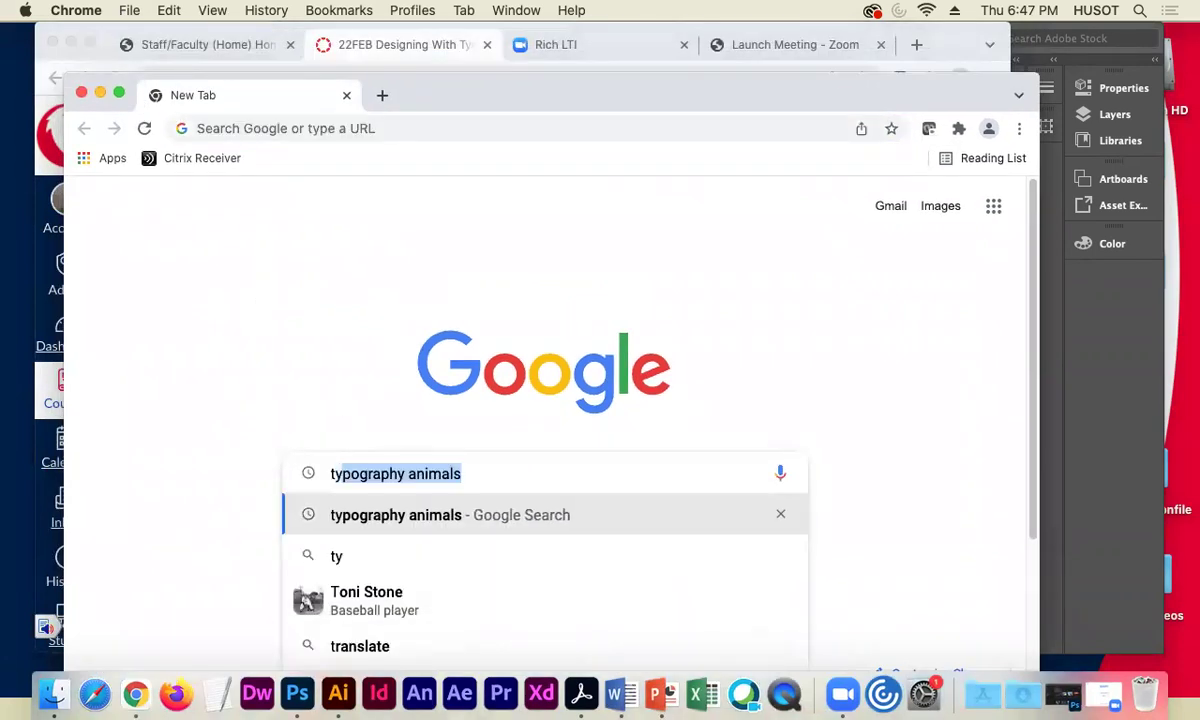
pyautogui.write('rah=')
pyautogui.press('BackSpace')
pyautogui.press('BackSpace')
pyautogui.write('phy ')
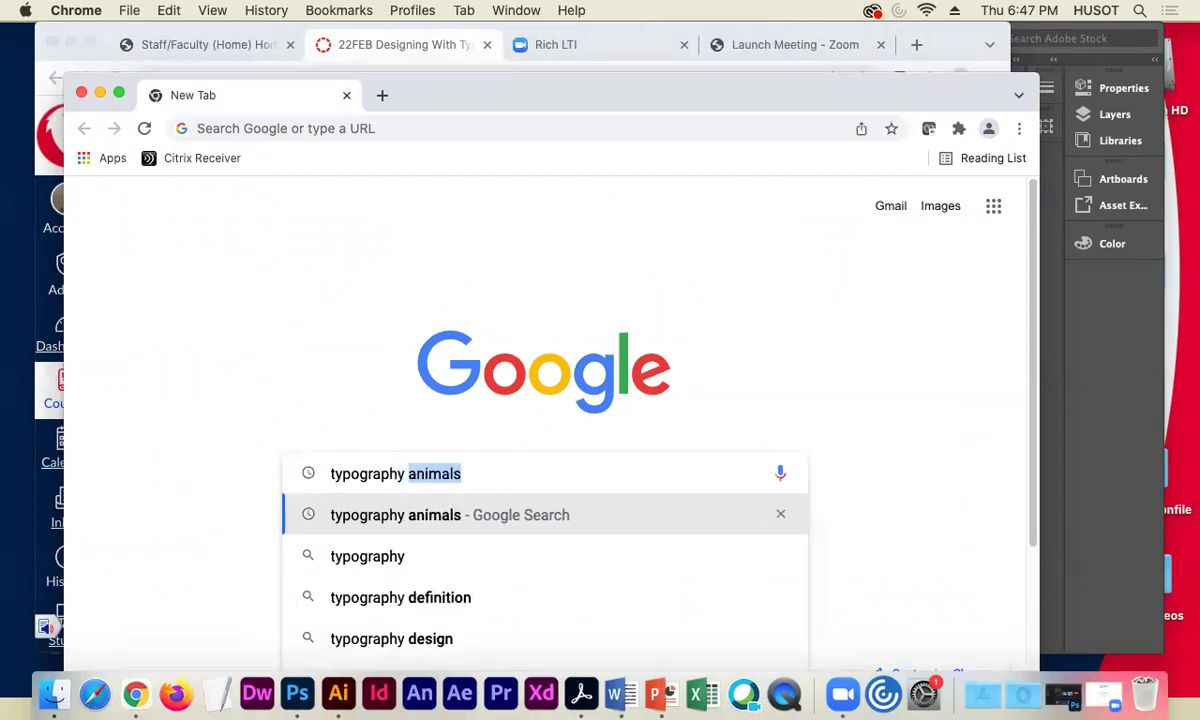
pyautogui.write('animals')
pyautogui.press('Return')
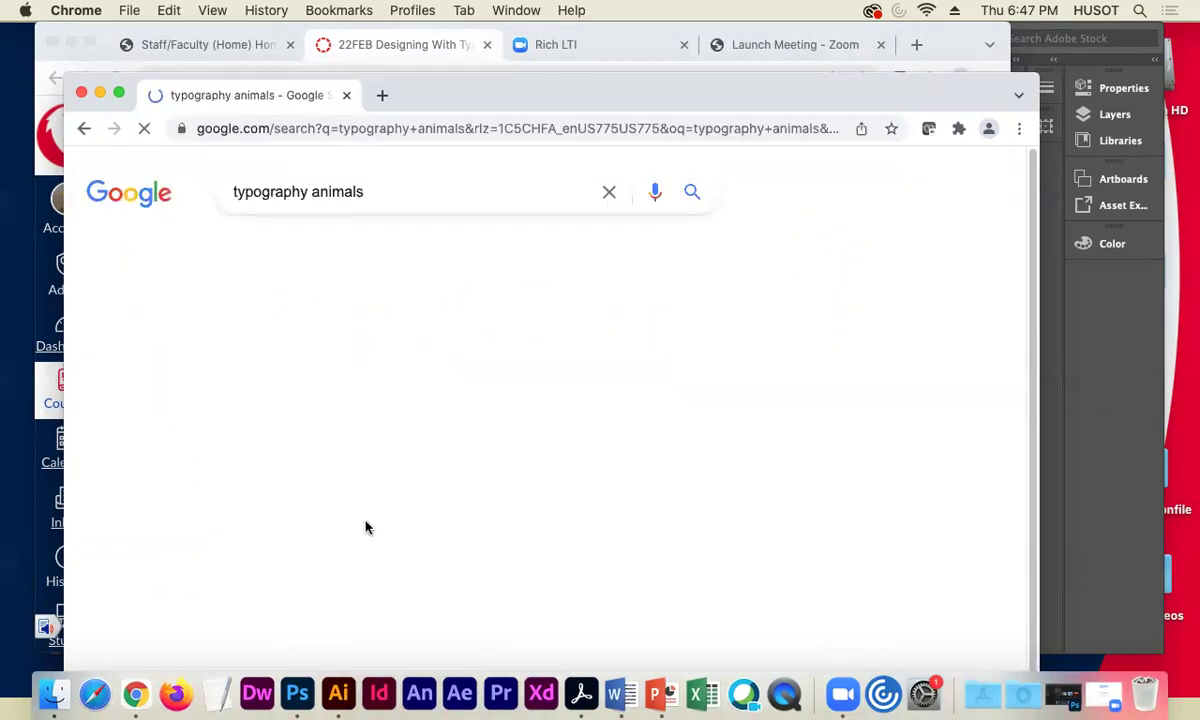
pyautogui.click(172, 250)
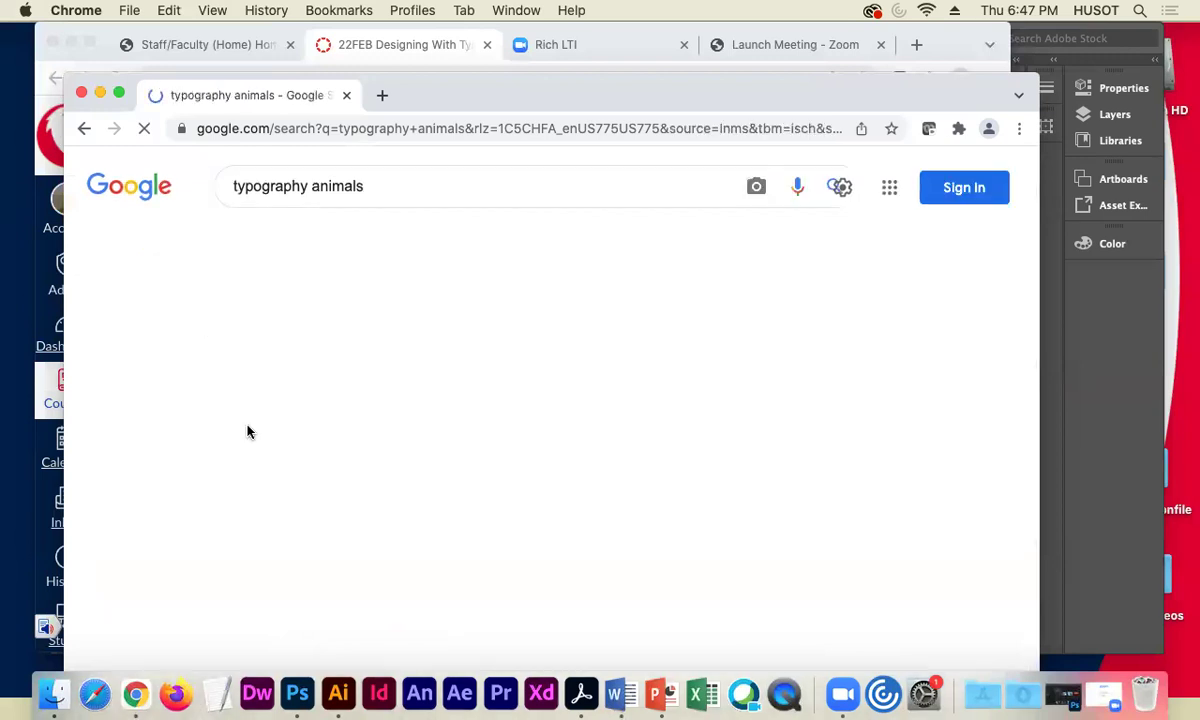
# - Examine the image results for examples of animals shaped out of lettering
pyautogui.scroll(-3, 265, 412)
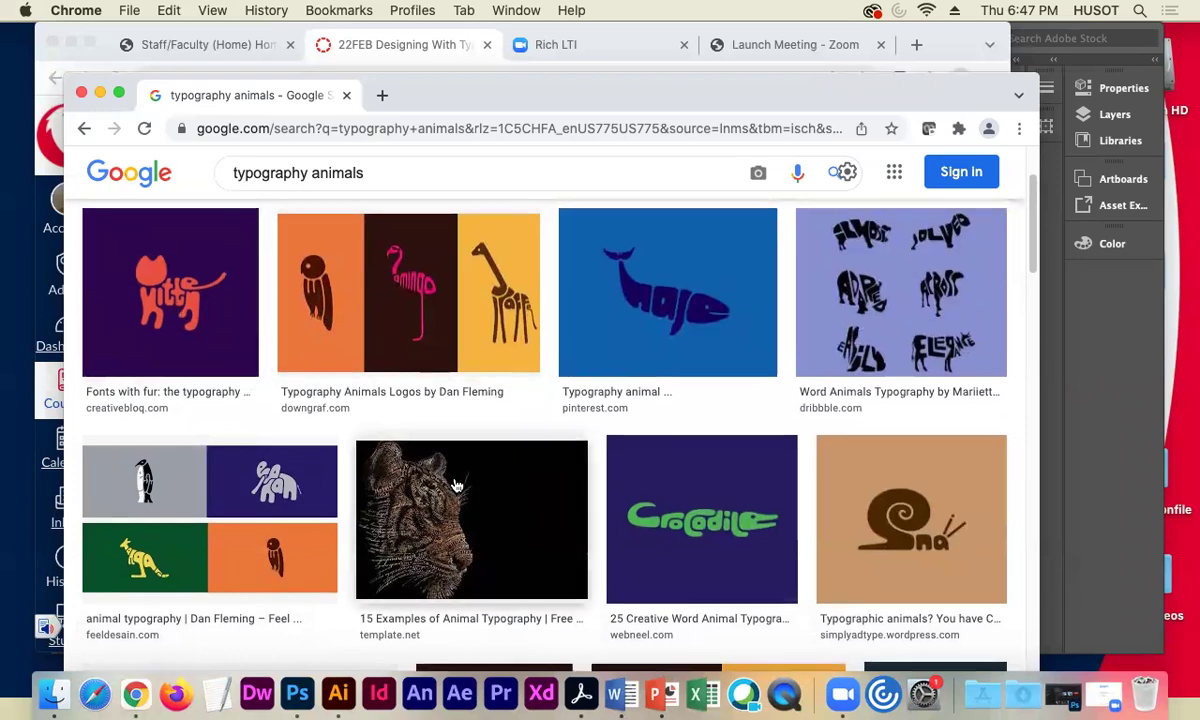
pyautogui.scroll(-6, 455, 485)
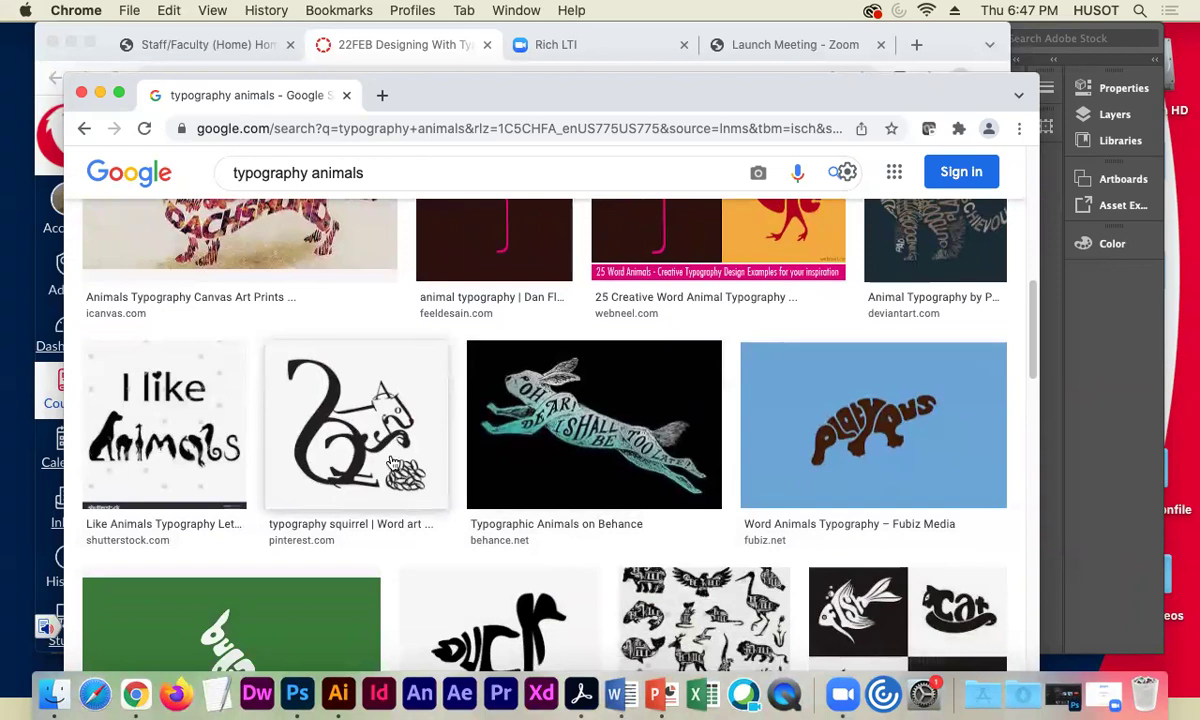
pyautogui.scroll(-2, 600, 560)
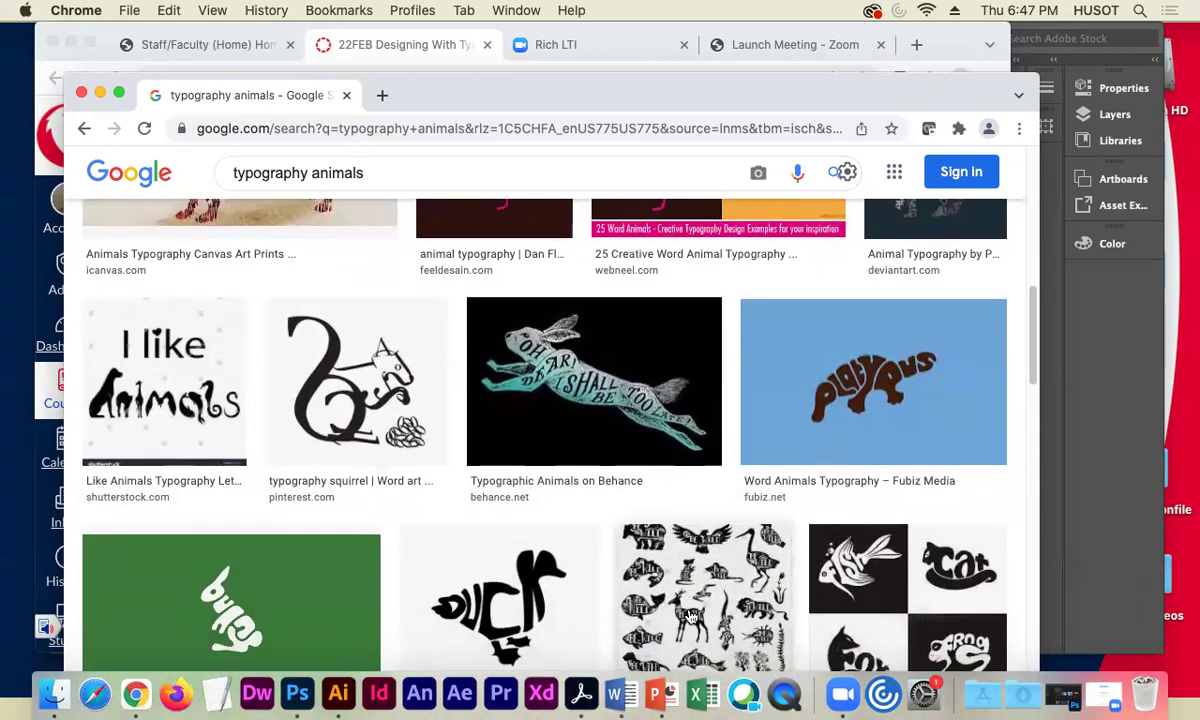
pyautogui.scroll(-5, 690, 615)
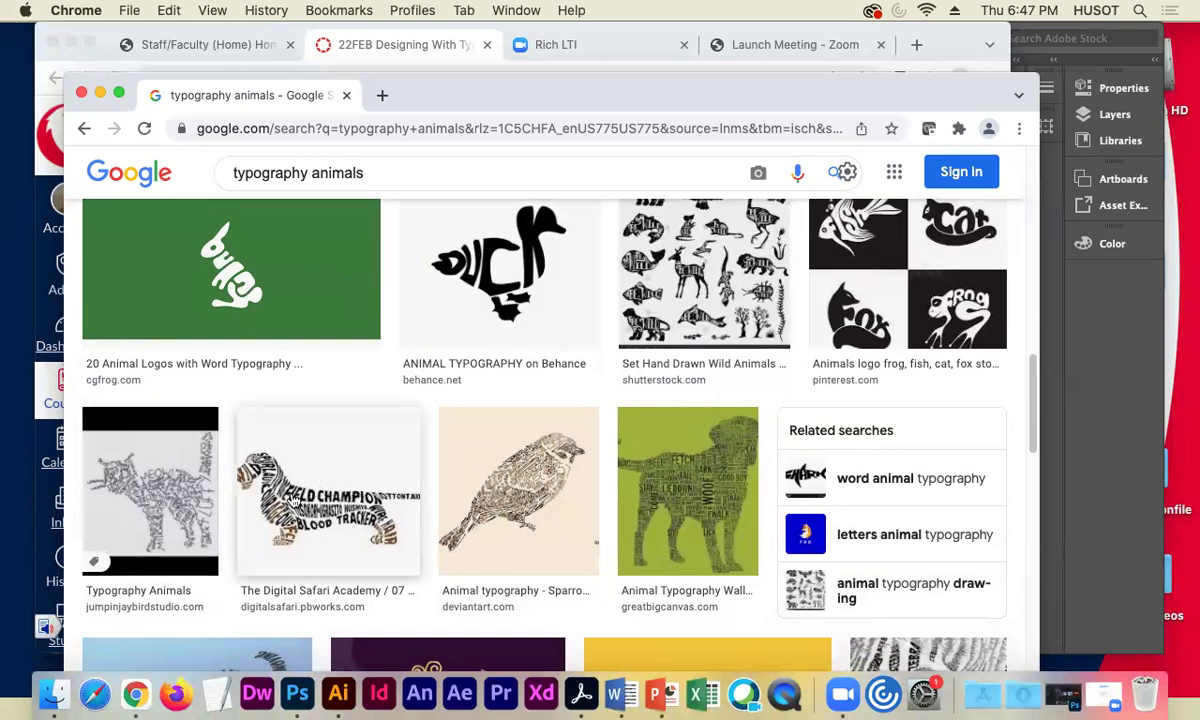
pyautogui.scroll(-6, 549, 509)
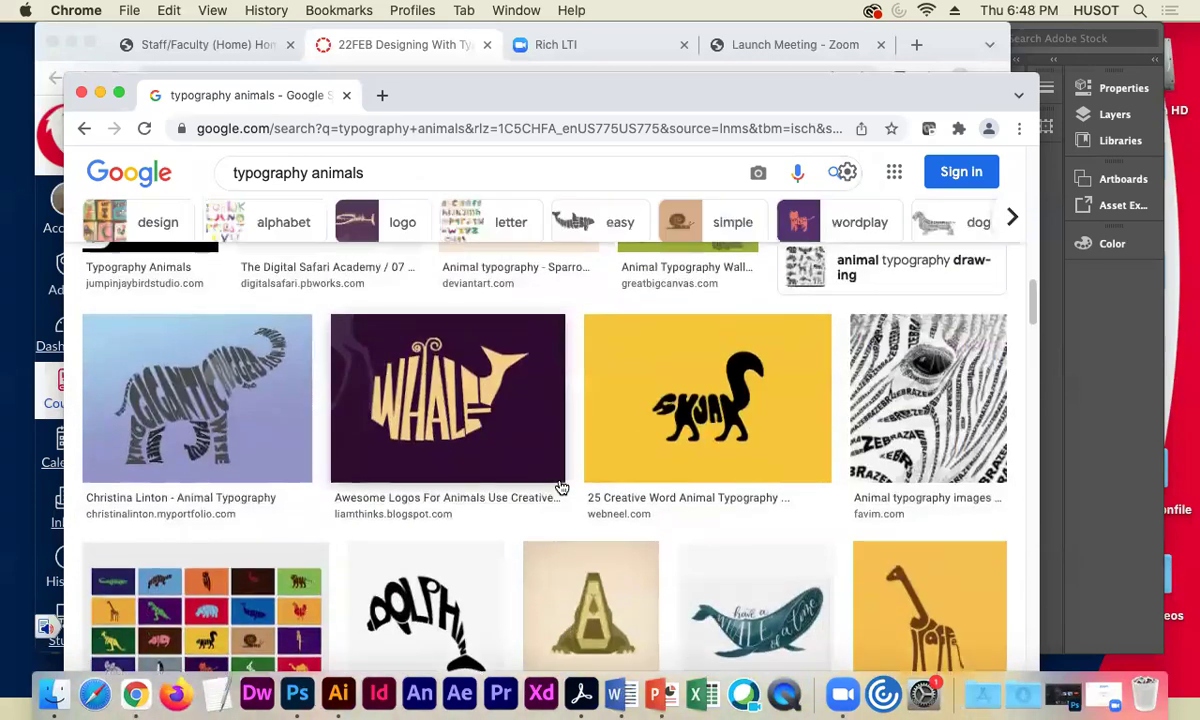
pyautogui.scroll(10, 561, 488)
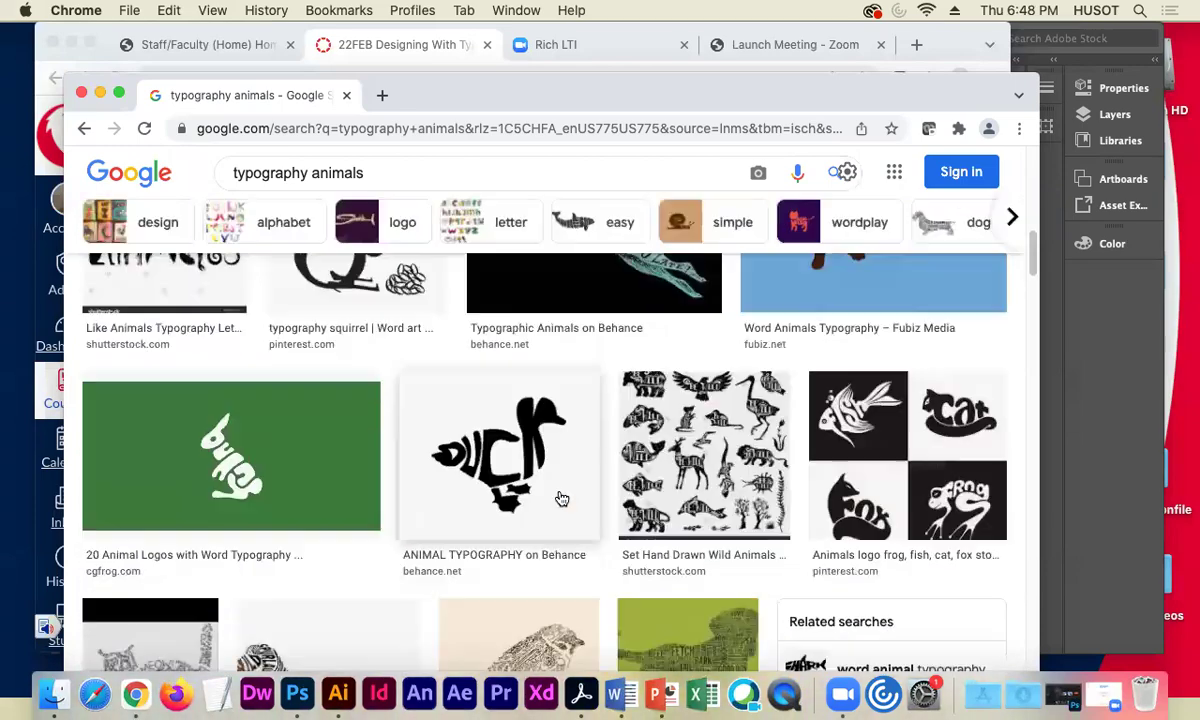
pyautogui.scroll(10, 561, 498)
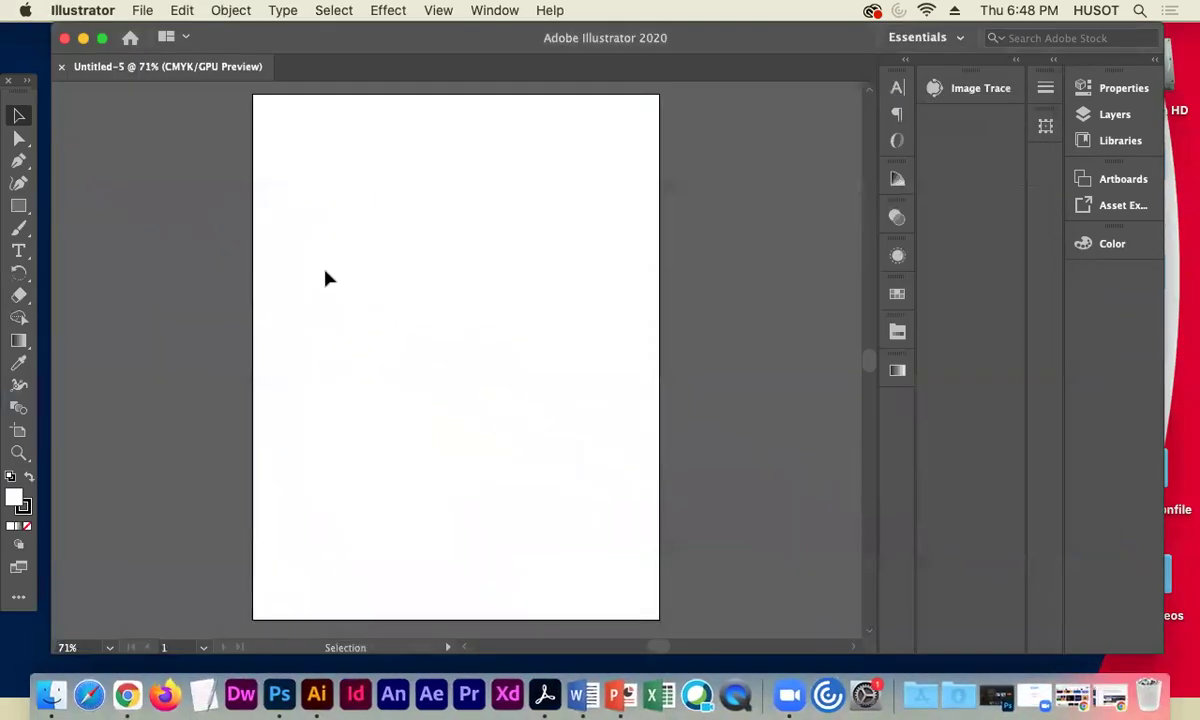
# - Place the Eagle-logo-sport-style PNG from the Desktop, center it in the upper part of the artboard and deselect it
pyautogui.click(143, 10)
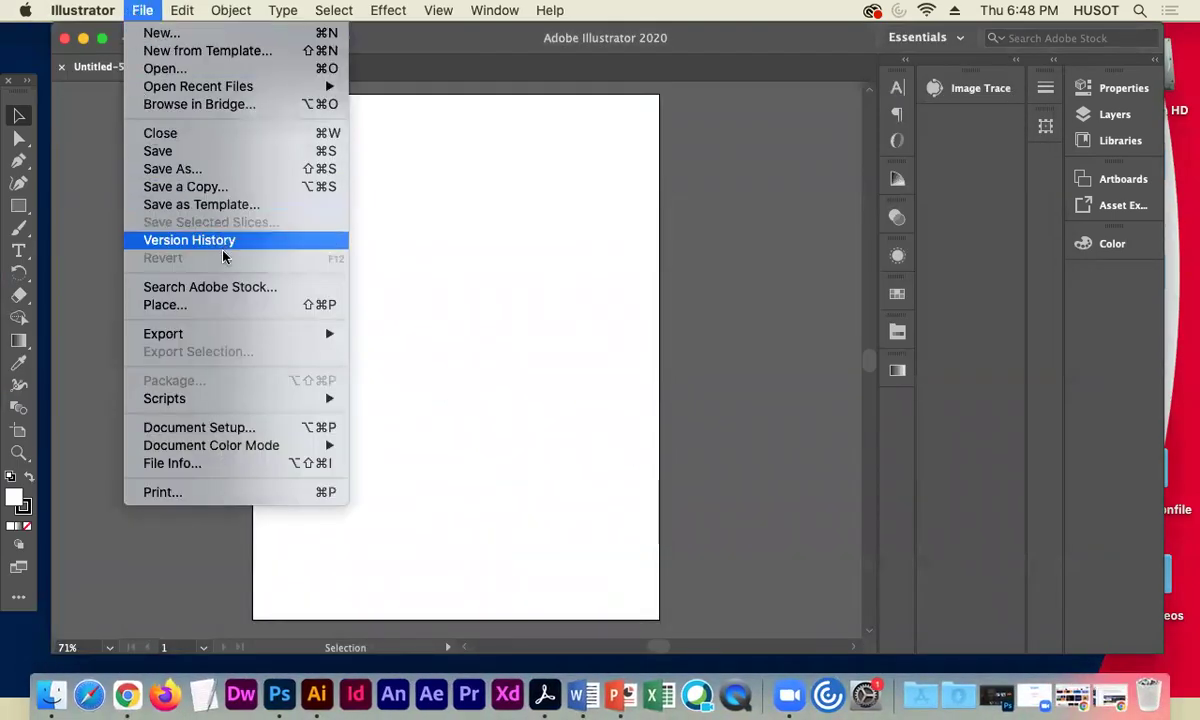
pyautogui.click(193, 305)
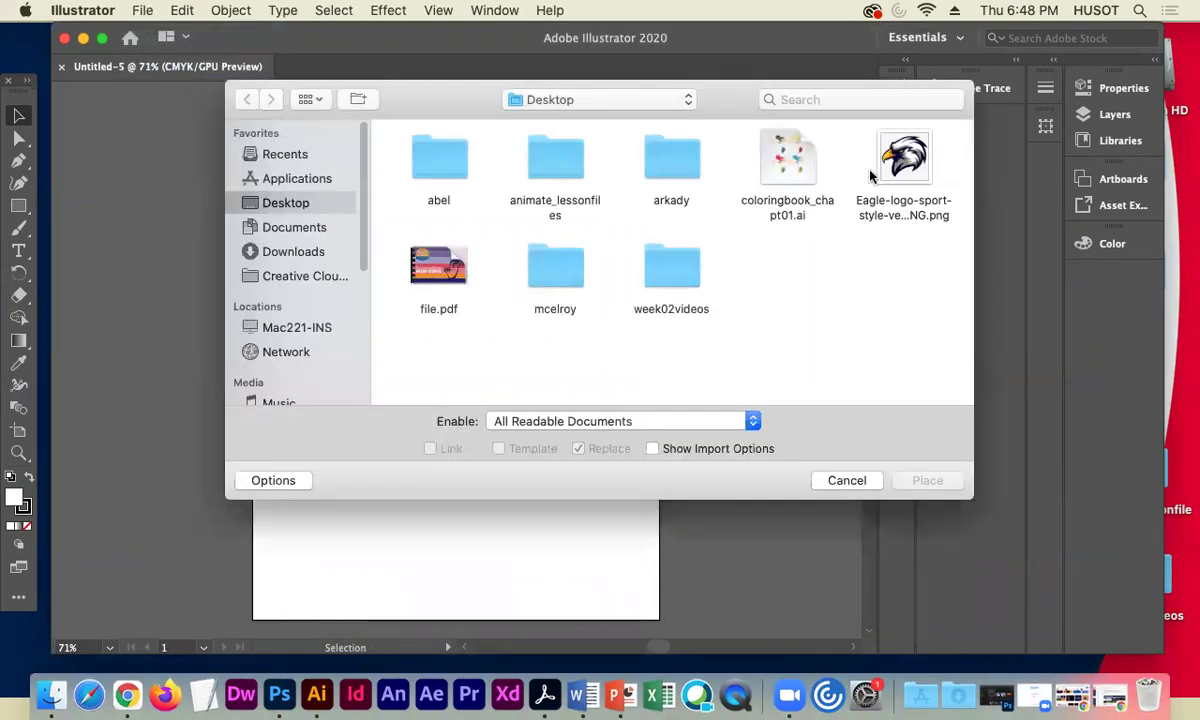
pyautogui.click(905, 155)
pyautogui.click(911, 480)
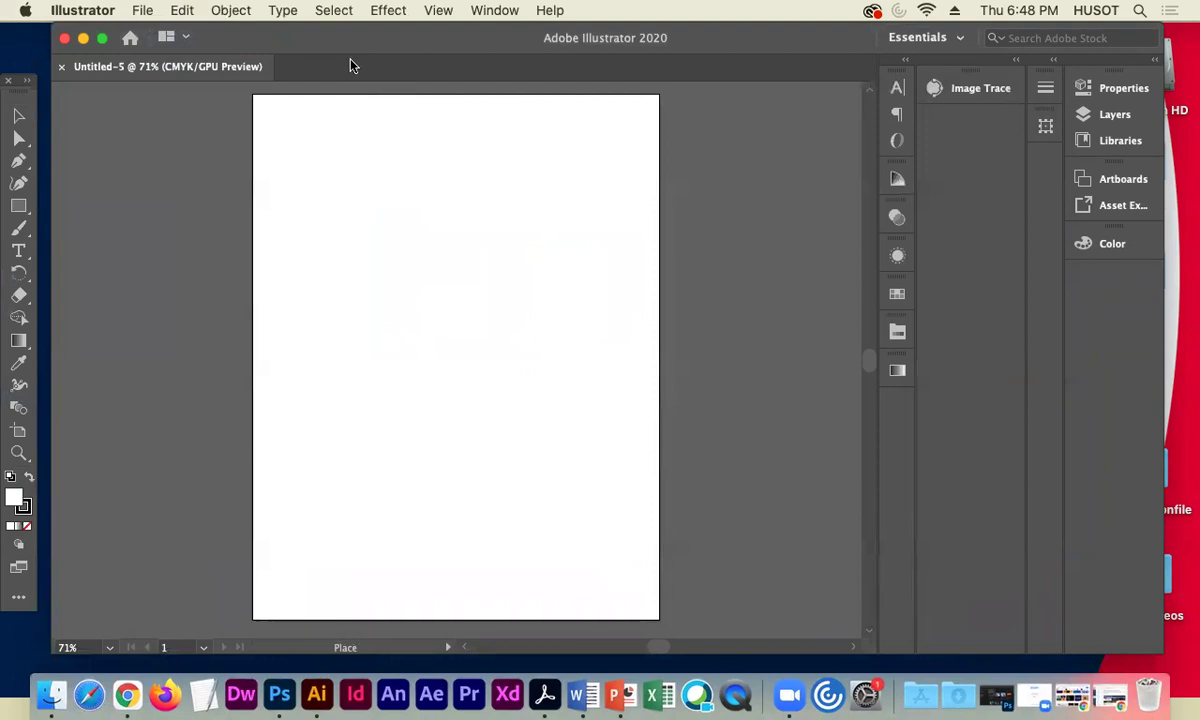
pyautogui.click(345, 185)
pyautogui.moveTo(400, 330); pyautogui.dragTo(367, 320)
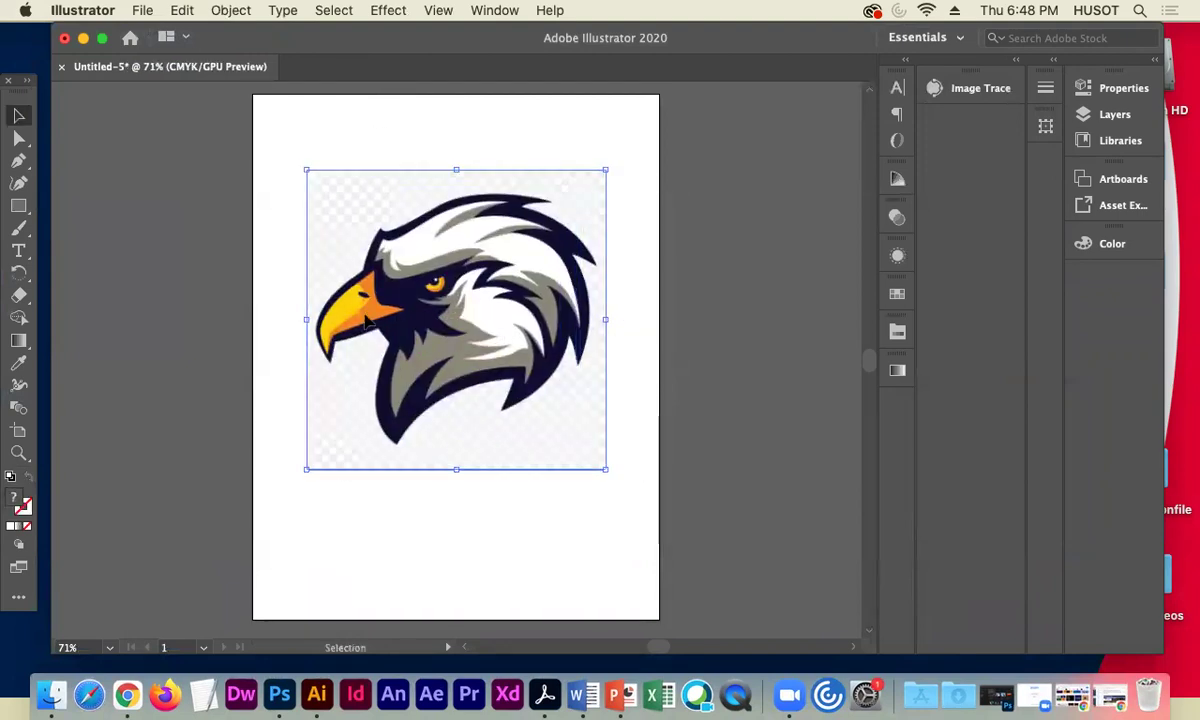
pyautogui.click(203, 276)
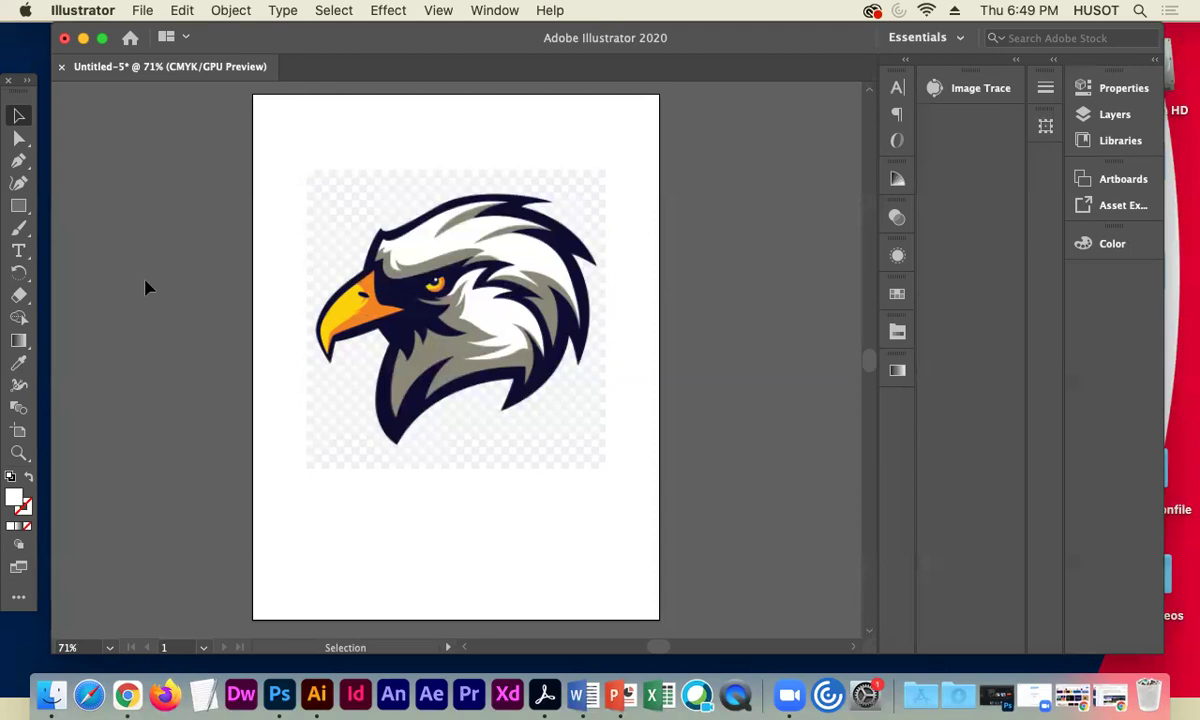
pyautogui.press('super+a')
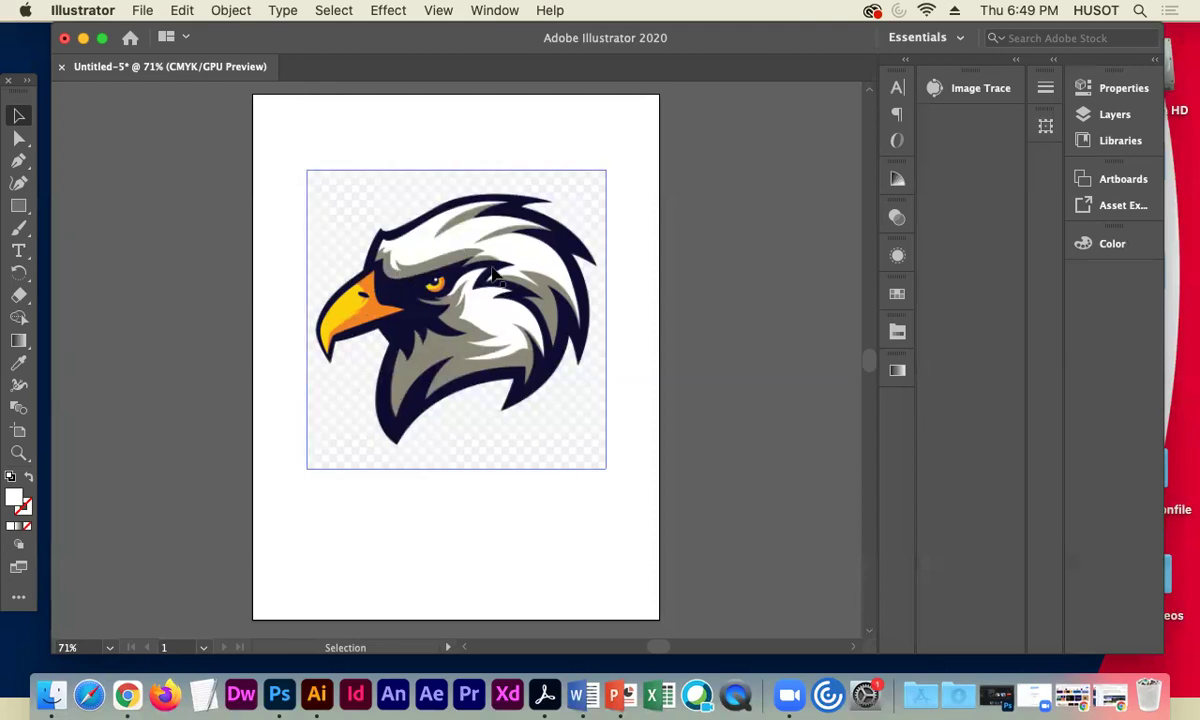
pyautogui.click(246, 333)
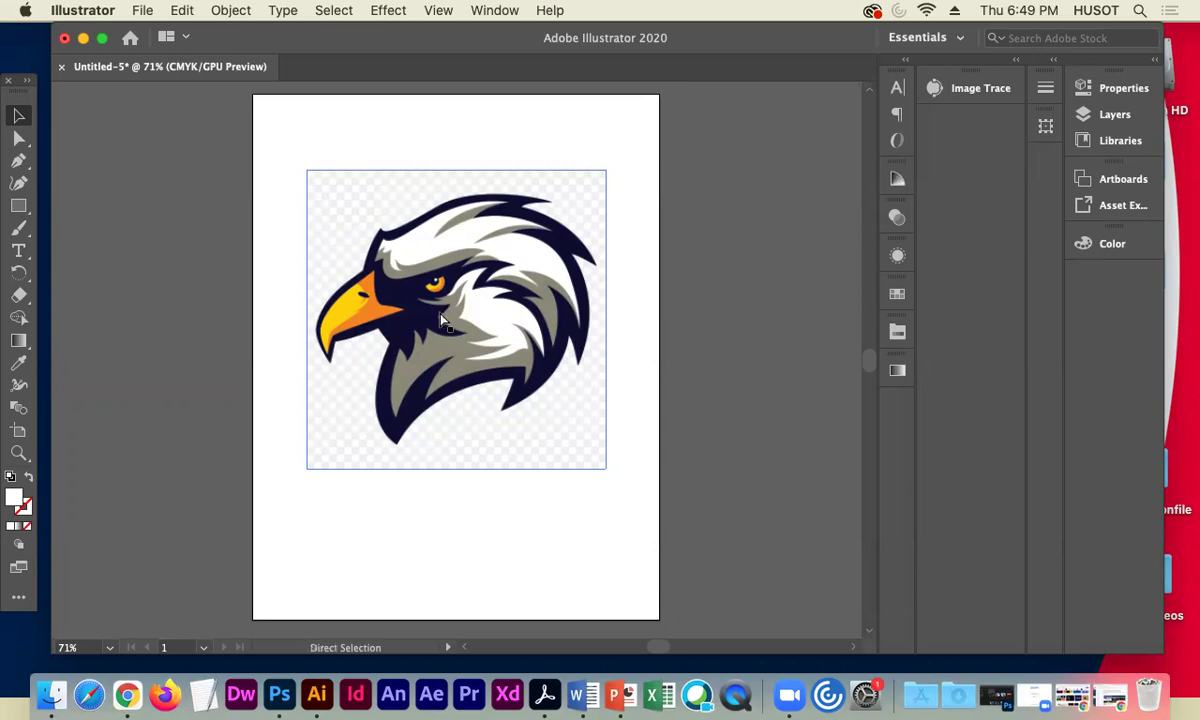
# - Add a small text box reading EAGLE beside the eagle's head, over the artboard's left edge, and duplicate it just below
pyautogui.press('super+plus')
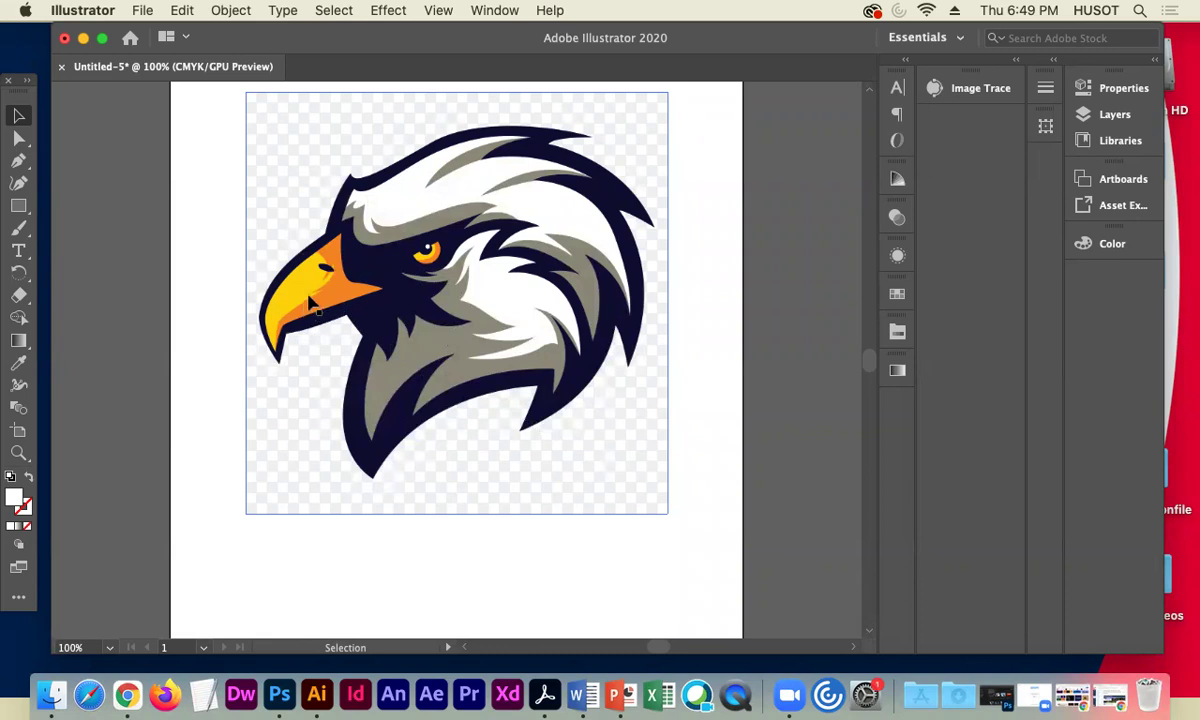
pyautogui.click(200, 310)
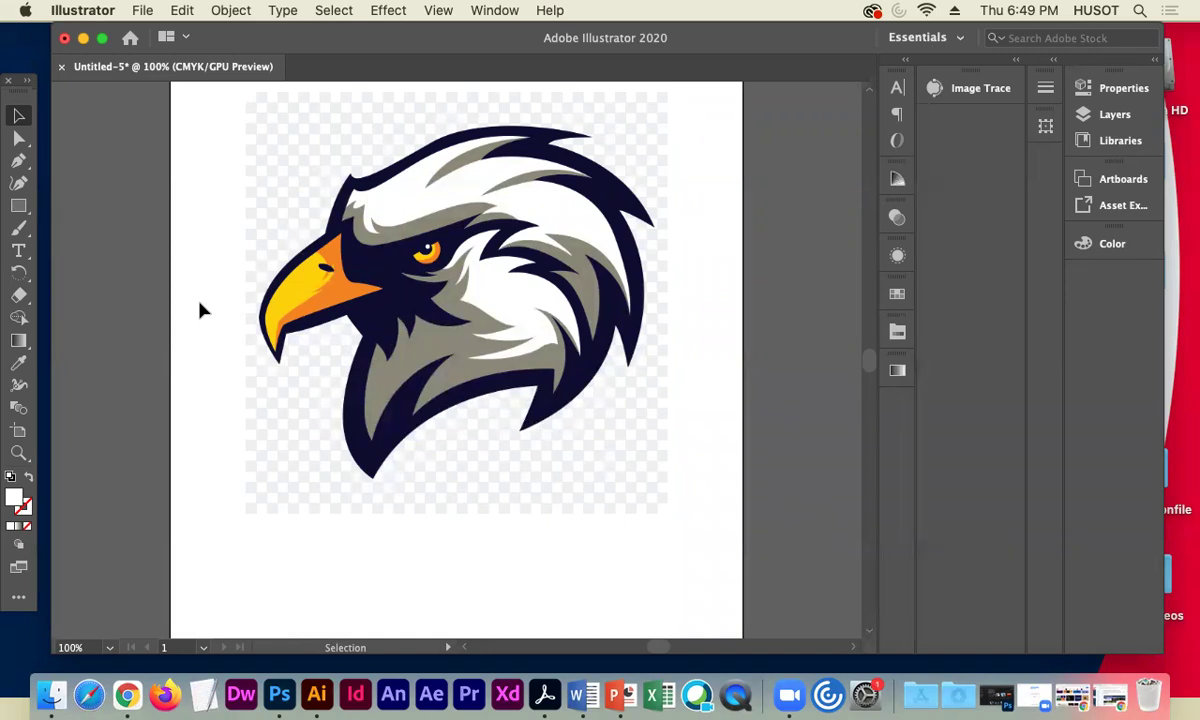
pyautogui.click(18, 250)
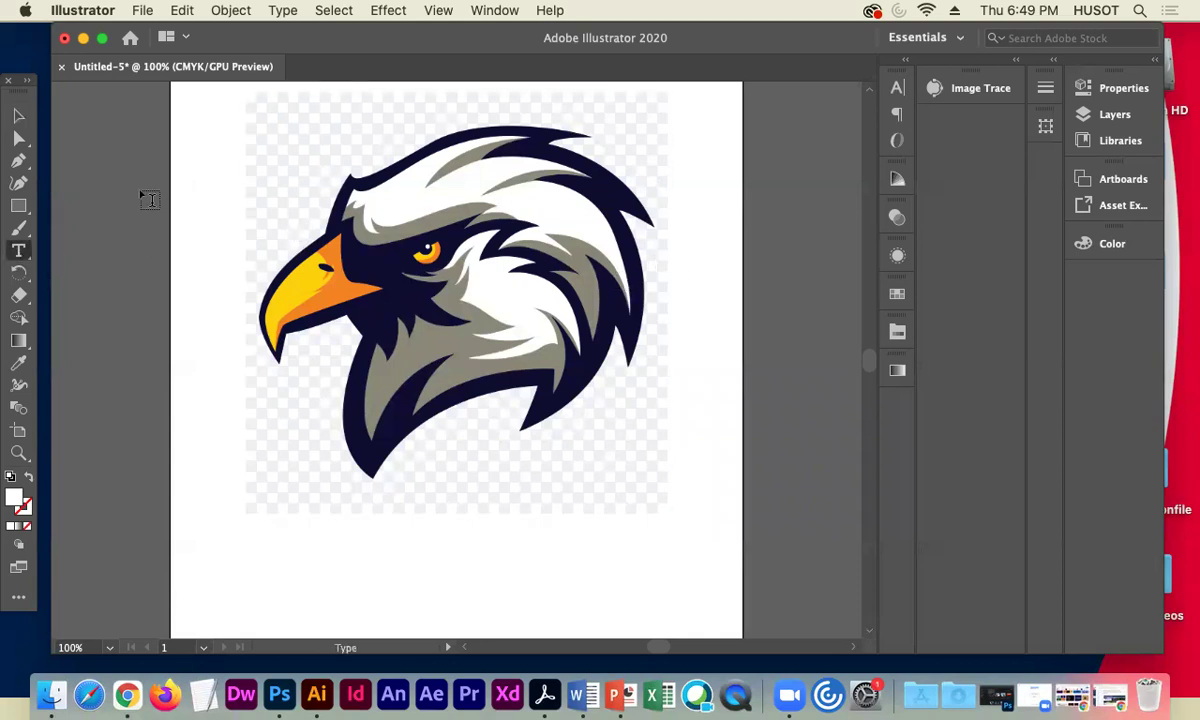
pyautogui.moveTo(139, 191); pyautogui.dragTo(232, 213)
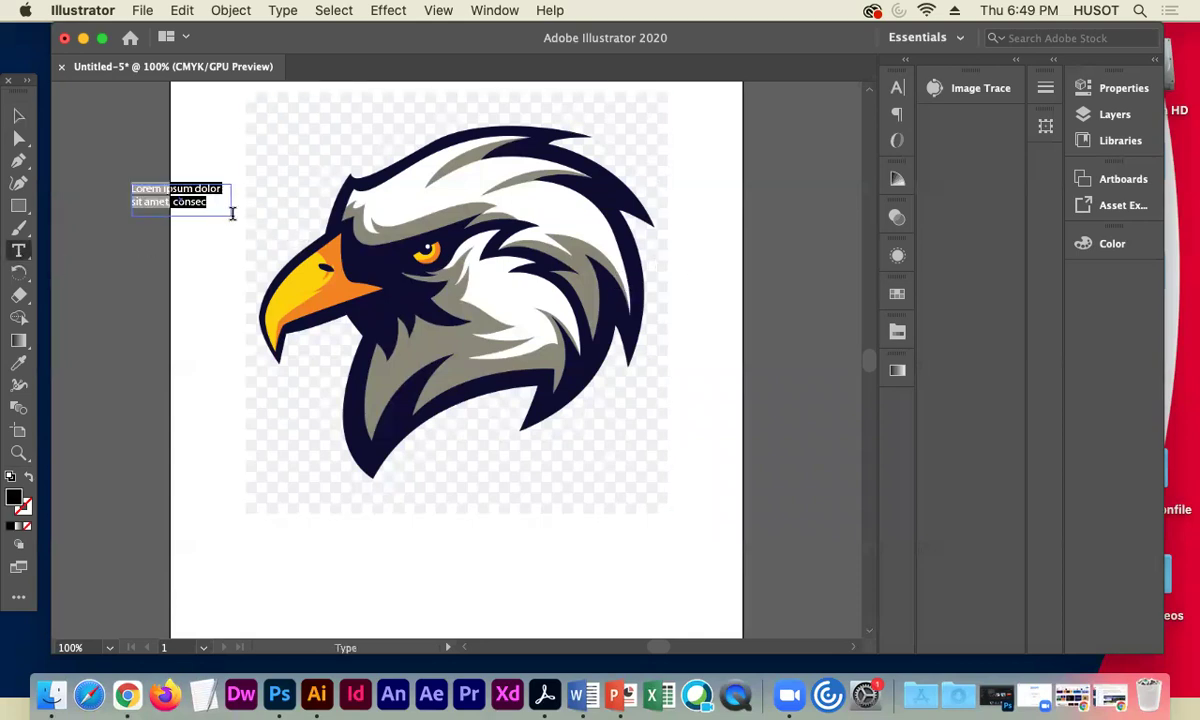
pyautogui.press('BackSpace')
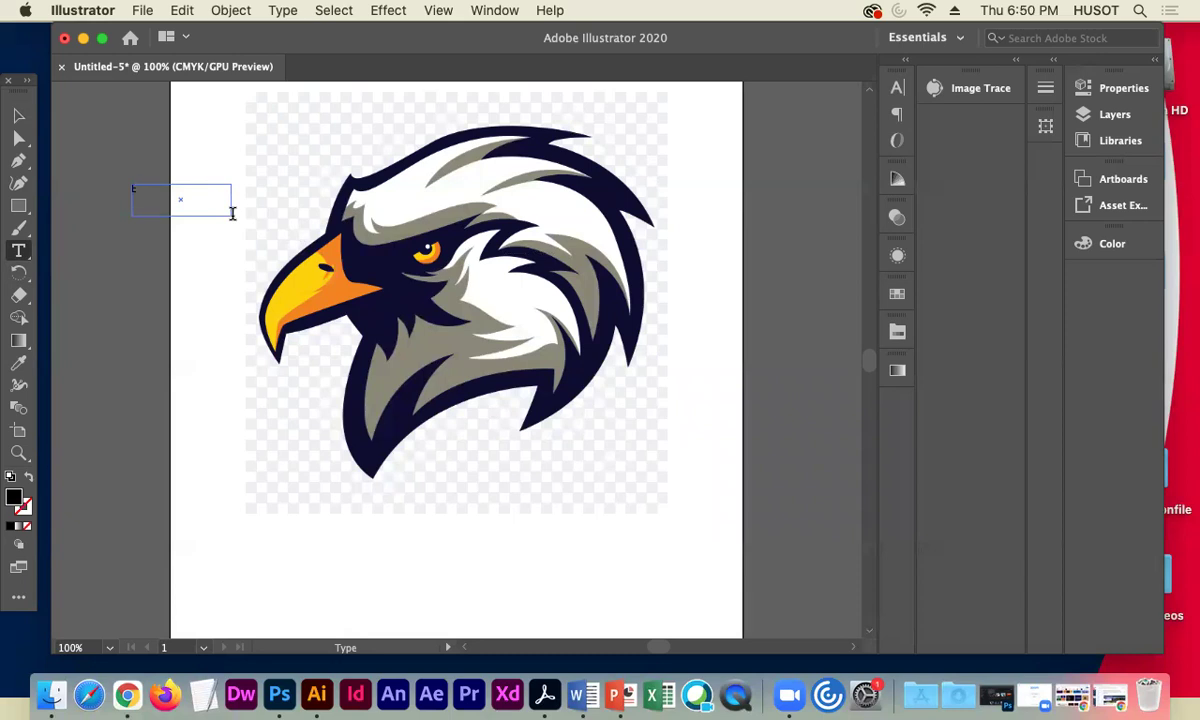
pyautogui.click(24, 113)
pyautogui.moveTo(134, 188); pyautogui.dragTo(149, 247)
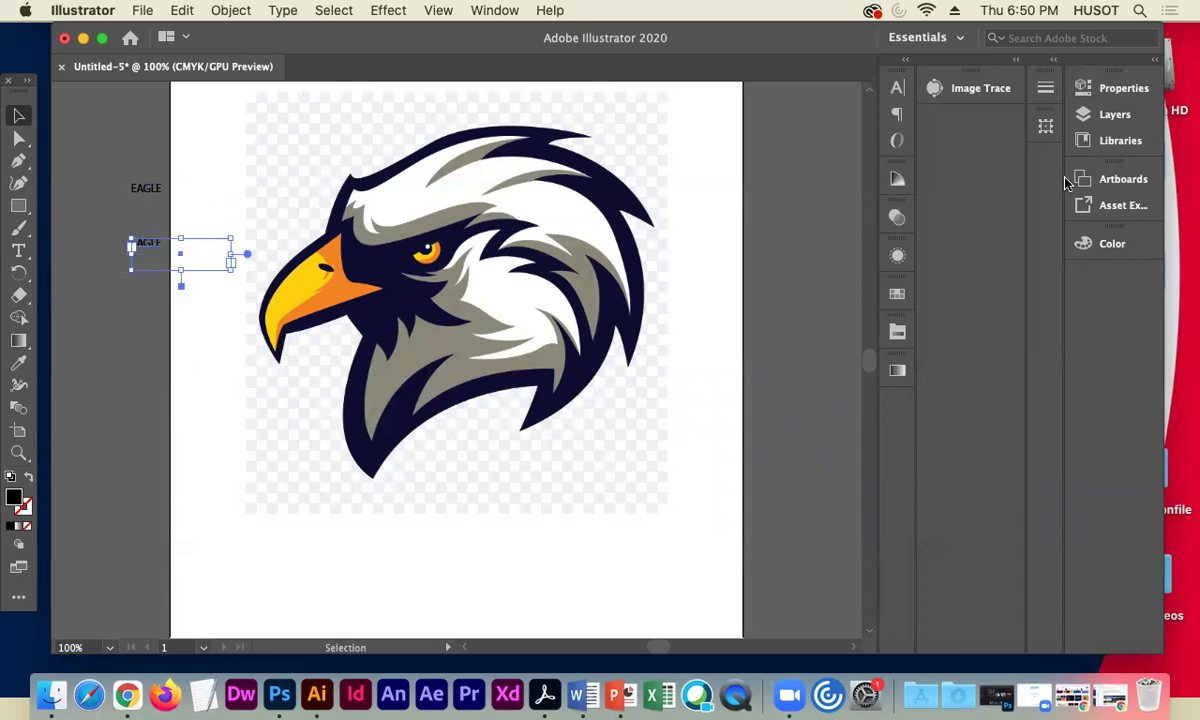
# - Set the lower EAGLE text to the Italic style of Myriad Pro
pyautogui.click(897, 90)
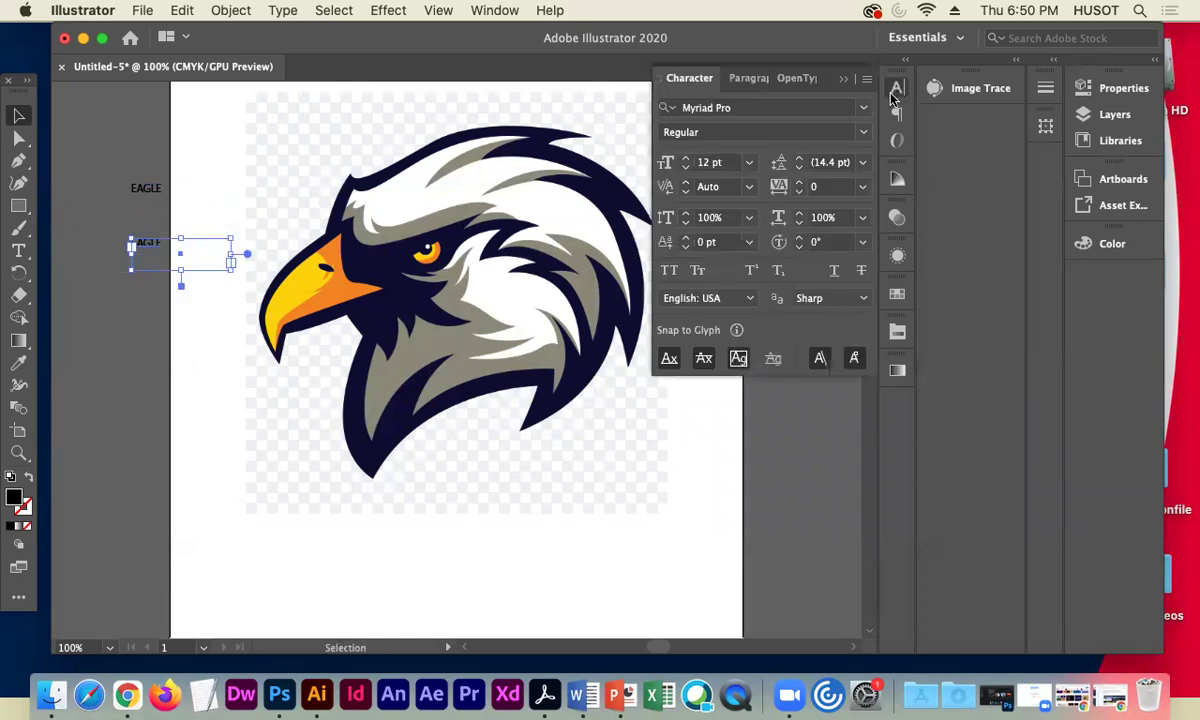
pyautogui.click(862, 138)
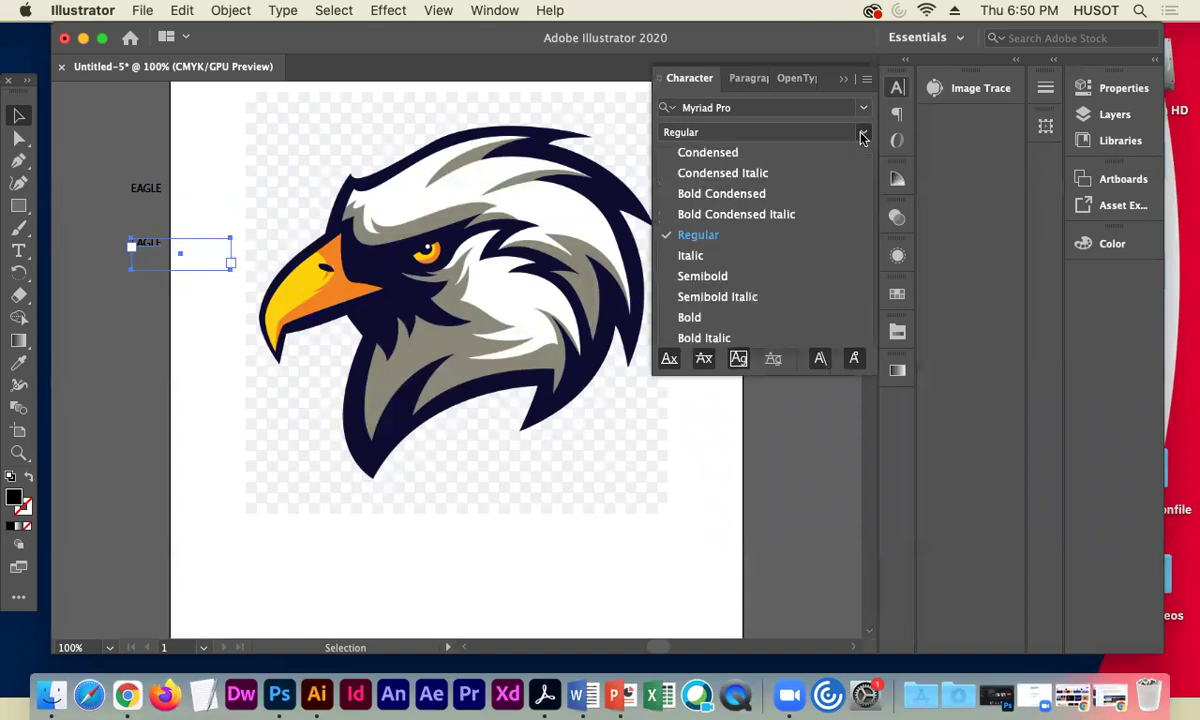
pyautogui.click(703, 257)
pyautogui.click(100, 203)
pyautogui.click(143, 246)
# - Paste another copy of the regular EAGLE text below the italic one and set it to Bold
pyautogui.click(149, 208)
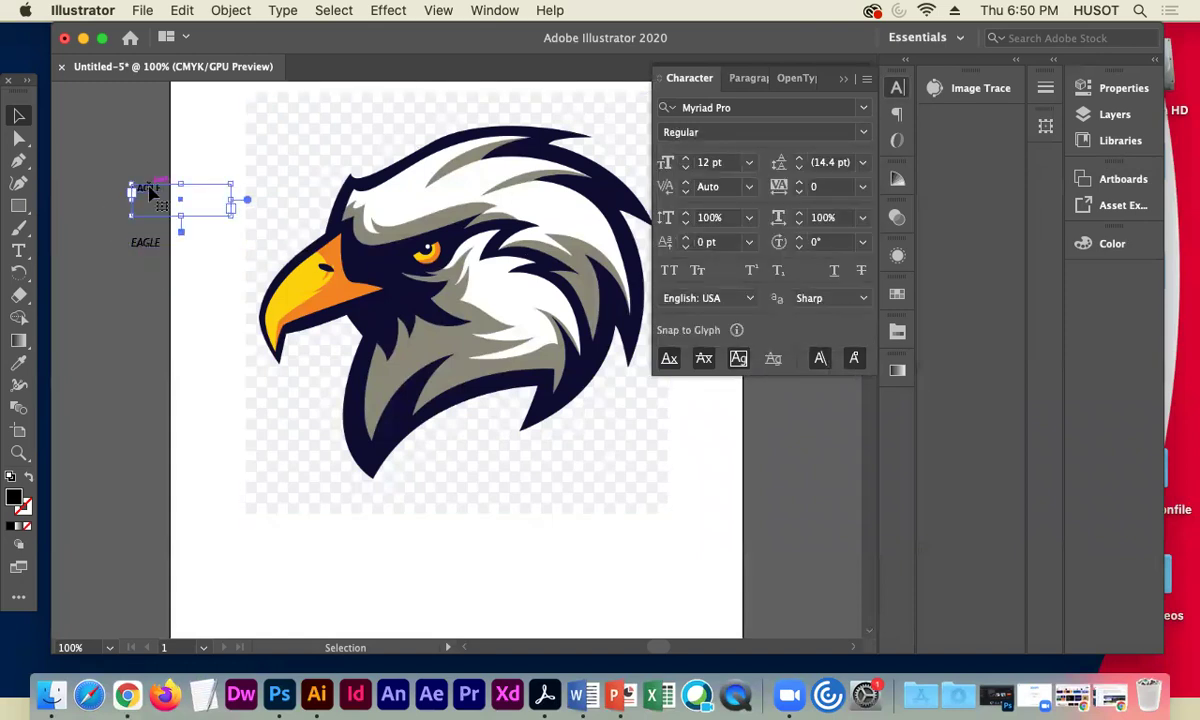
pyautogui.press('super+v')
pyautogui.moveTo(429, 346); pyautogui.dragTo(140, 281)
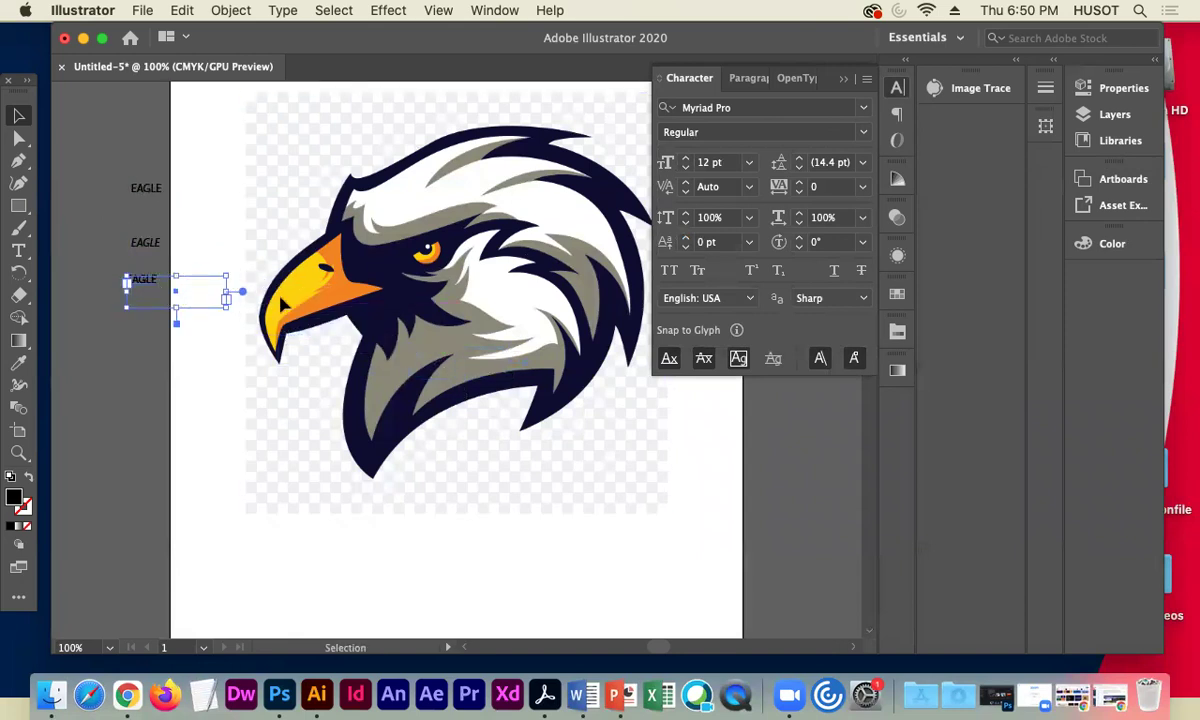
pyautogui.click(864, 132)
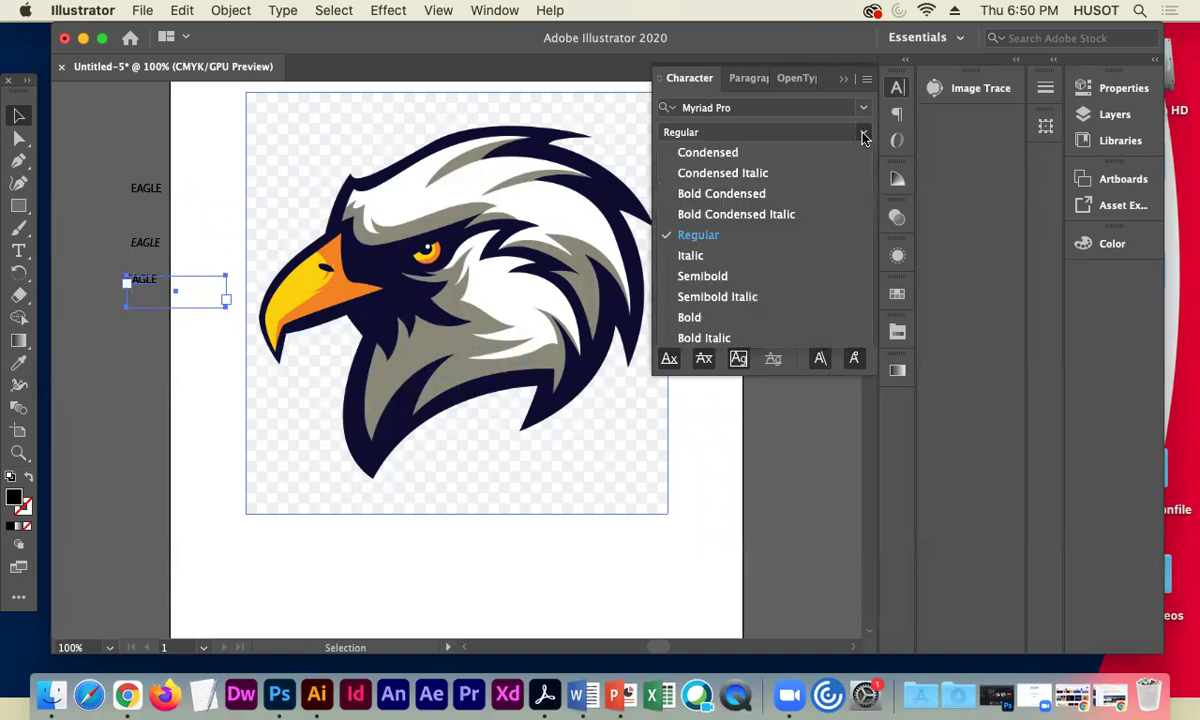
pyautogui.click(705, 316)
# - Enlarge the bold EAGLE text to 25 pt, adjusting its text box around it
pyautogui.moveTo(228, 306); pyautogui.dragTo(270, 320)
pyautogui.click(687, 162)
pyautogui.click(687, 162)
pyautogui.click(687, 162)
pyautogui.click(687, 162)
pyautogui.click(687, 162)
pyautogui.click(687, 162)
pyautogui.click(687, 162)
pyautogui.click(687, 162)
pyautogui.moveTo(257, 322); pyautogui.dragTo(226, 300)
# - Set the font size of the italic and regular EAGLE texts to 25 pt to match the bold one
pyautogui.click(145, 241)
pyautogui.click(748, 163)
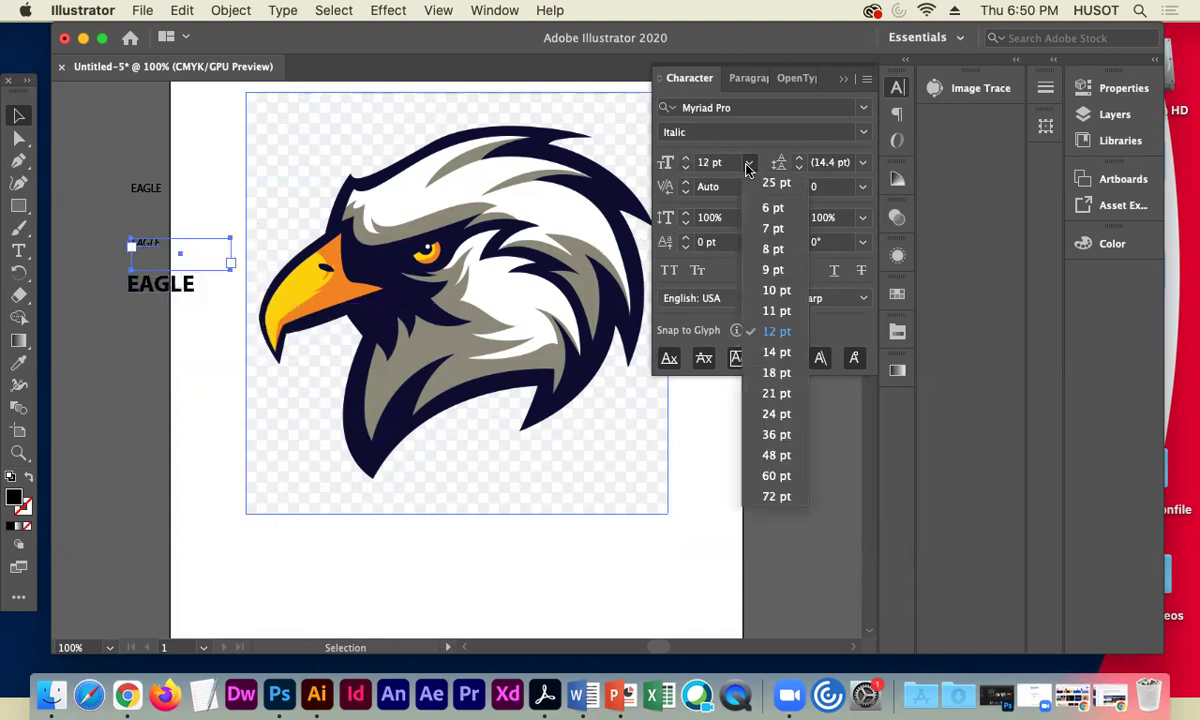
pyautogui.click(775, 412)
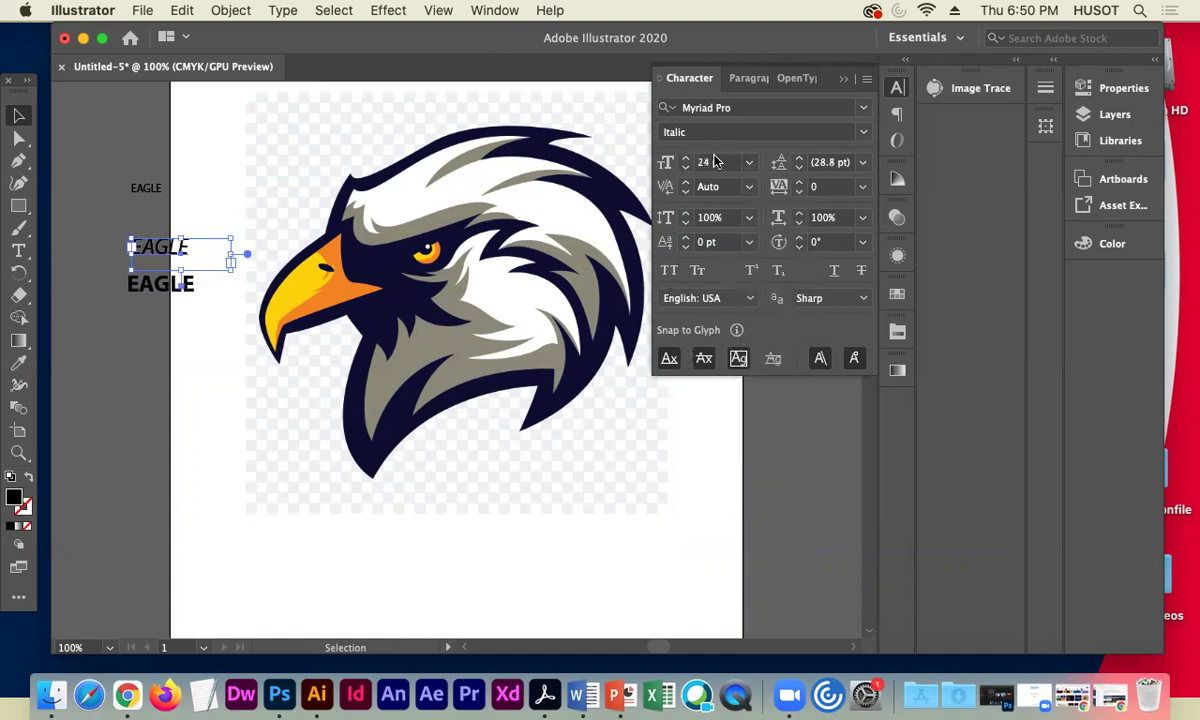
pyautogui.click(147, 188)
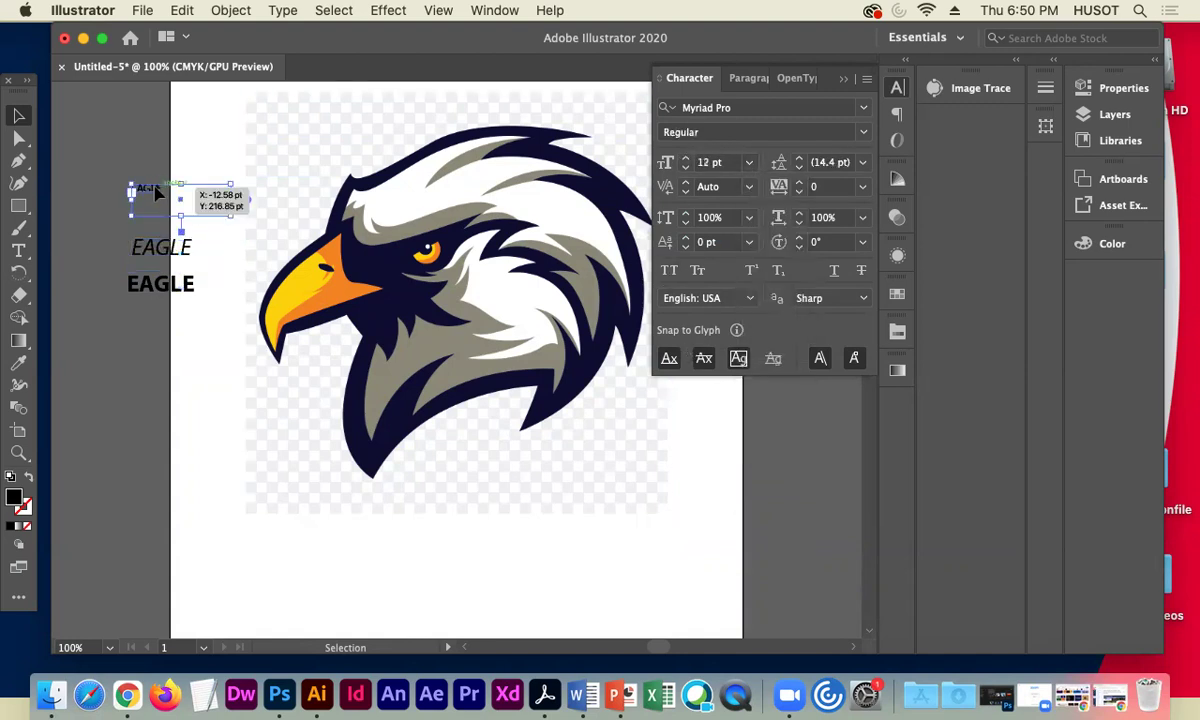
pyautogui.click(748, 162)
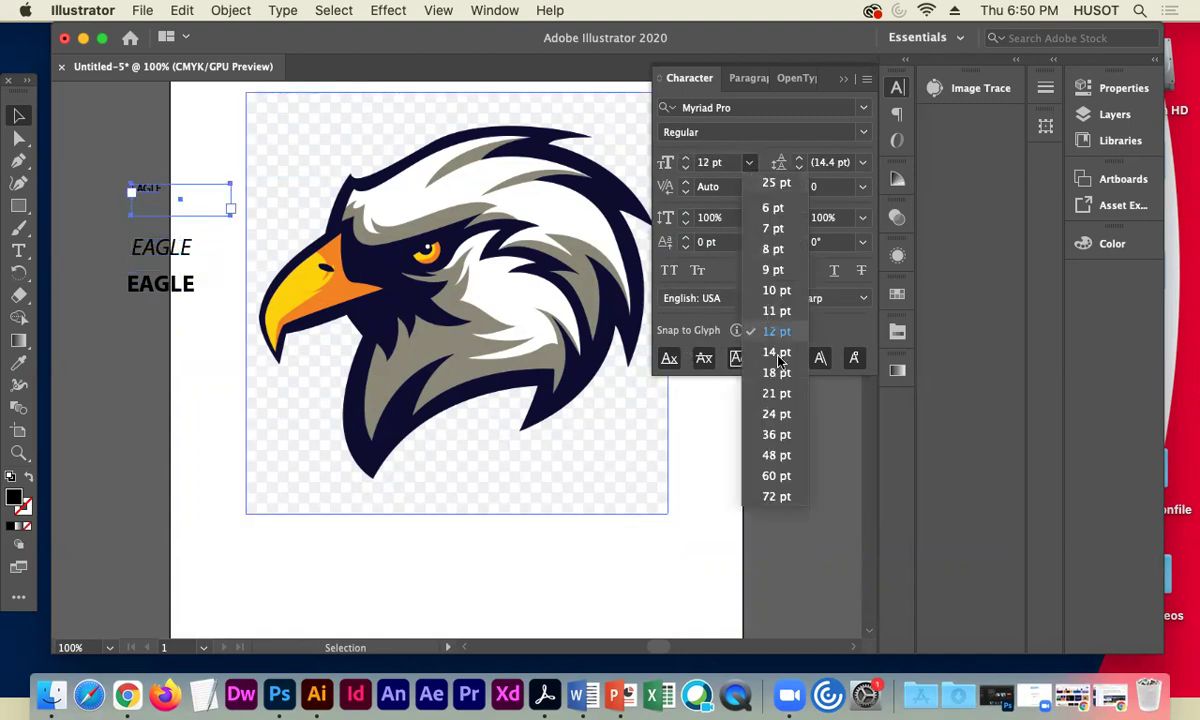
pyautogui.click(775, 413)
pyautogui.click(686, 162)
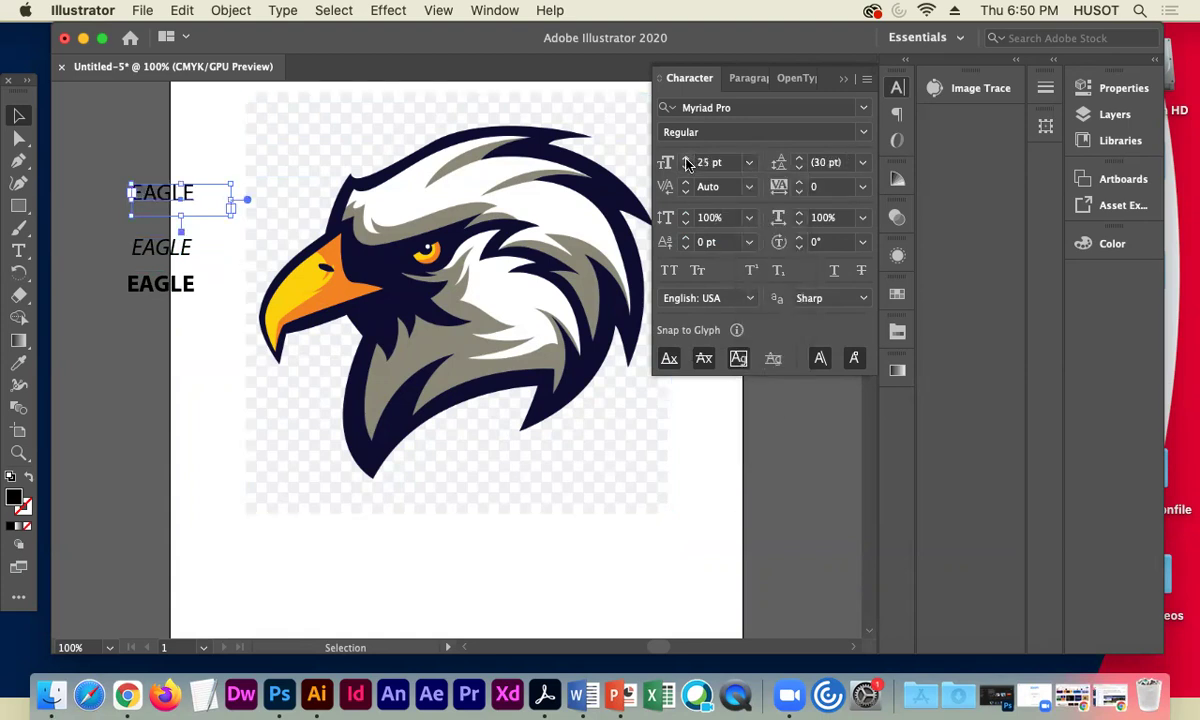
pyautogui.click(180, 119)
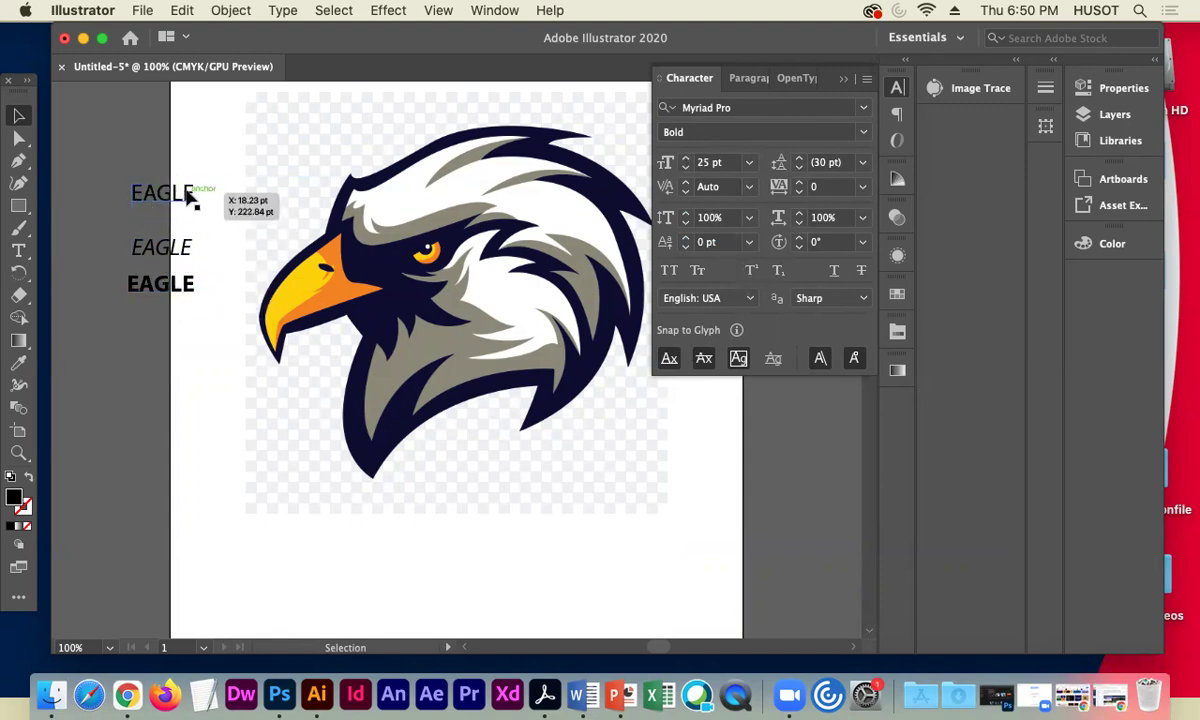
# - Stack the bold and italic EAGLE texts closely under the regular one and duplicate all three below
pyautogui.moveTo(152, 287); pyautogui.dragTo(152, 218)
pyautogui.click(100, 145)
pyautogui.click(163, 249)
pyautogui.moveTo(165, 249); pyautogui.dragTo(163, 243)
pyautogui.click(102, 235)
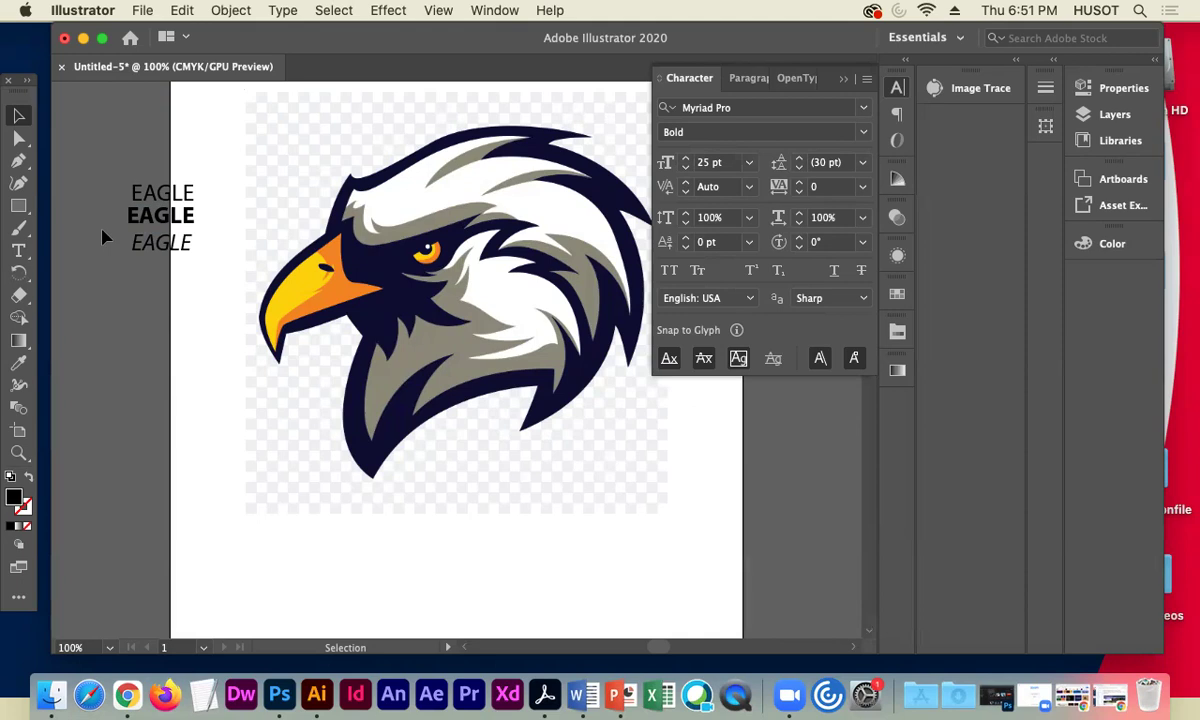
pyautogui.moveTo(152, 218); pyautogui.dragTo(118, 182)
pyautogui.moveTo(150, 217); pyautogui.dragTo(138, 362)
# - Reduce the duplicated regular EAGLE to a single E and move it just below the italic EAGLE
pyautogui.moveTo(118, 314); pyautogui.dragTo(244, 321)
pyautogui.doubleClick(133, 316)
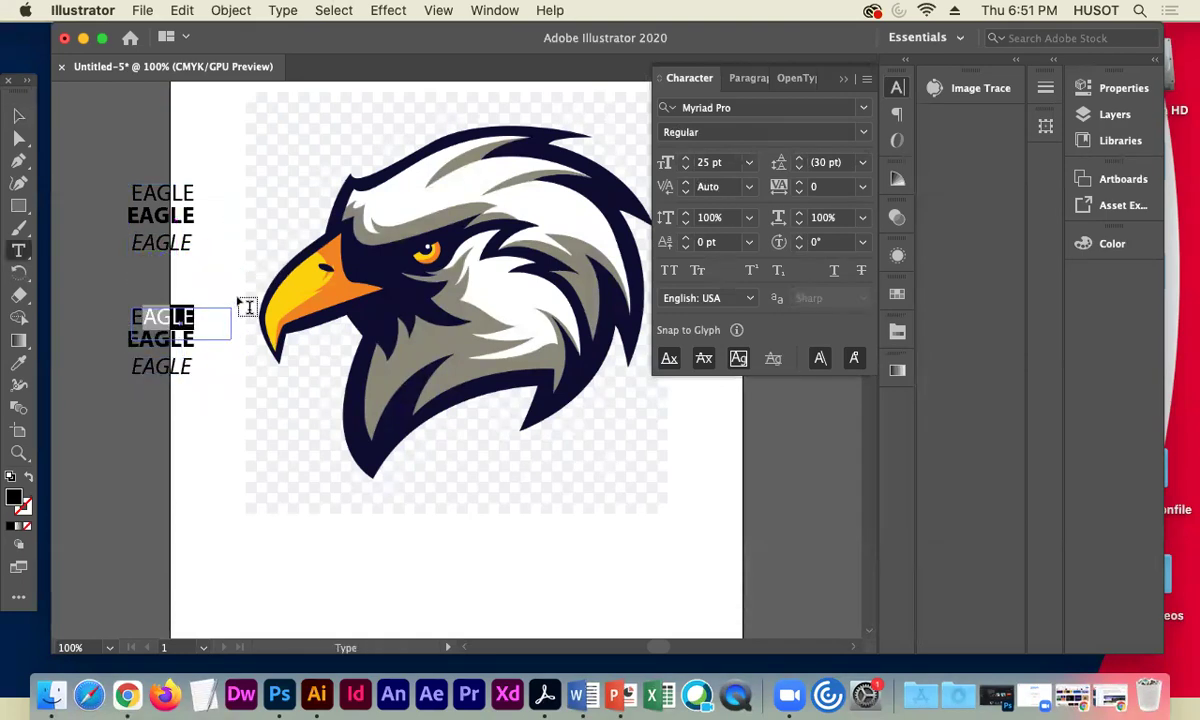
pyautogui.write('E')
pyautogui.click(19, 116)
pyautogui.moveTo(129, 305); pyautogui.dragTo(148, 275)
# - Reduce the duplicated bold EAGLE to a single E and place it under the regular E
pyautogui.click(130, 338)
pyautogui.doubleClick(142, 340)
pyautogui.moveTo(142, 340); pyautogui.dragTo(145, 300)
pyautogui.press('BackSpace')
pyautogui.press('Escape')
# - Reduce the duplicated italic EAGLE to a single E, place it under the bold E and deselect it
pyautogui.moveTo(132, 368); pyautogui.dragTo(246, 364)
pyautogui.write('tE')
pyautogui.press('Escape')
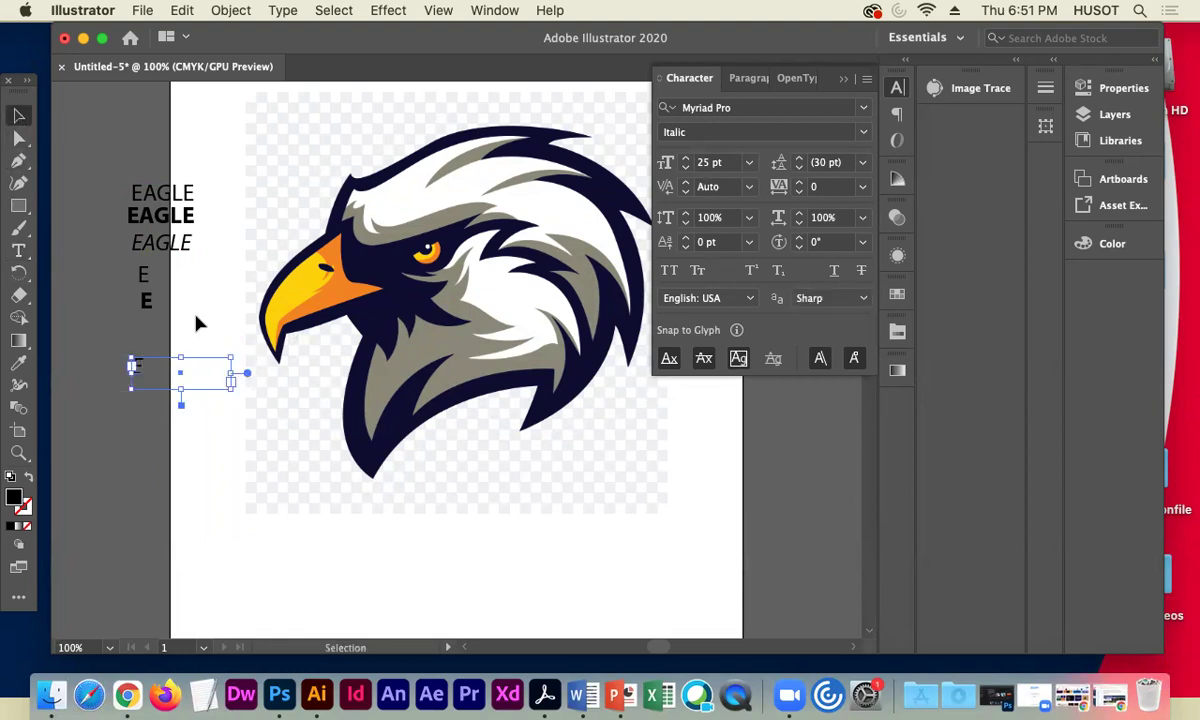
pyautogui.moveTo(231, 380); pyautogui.dragTo(154, 327)
pyautogui.click(214, 171)
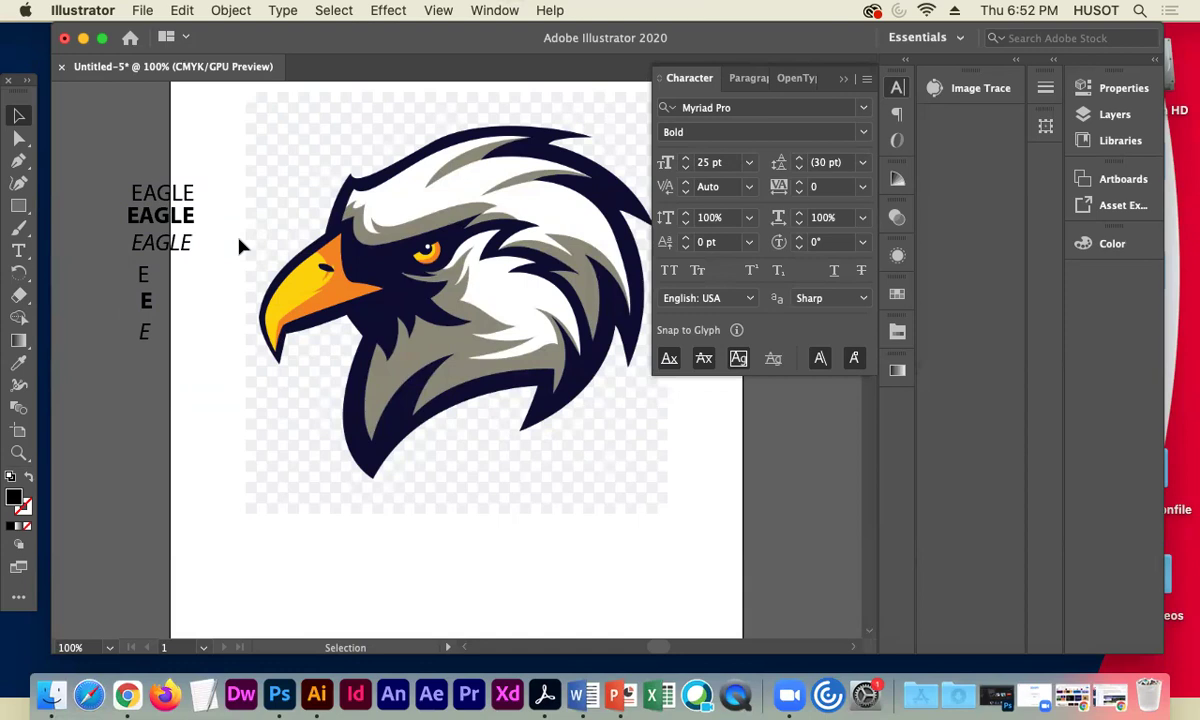
# - Lower the eagle image's opacity to 34% and deselect it
pyautogui.click(252, 250)
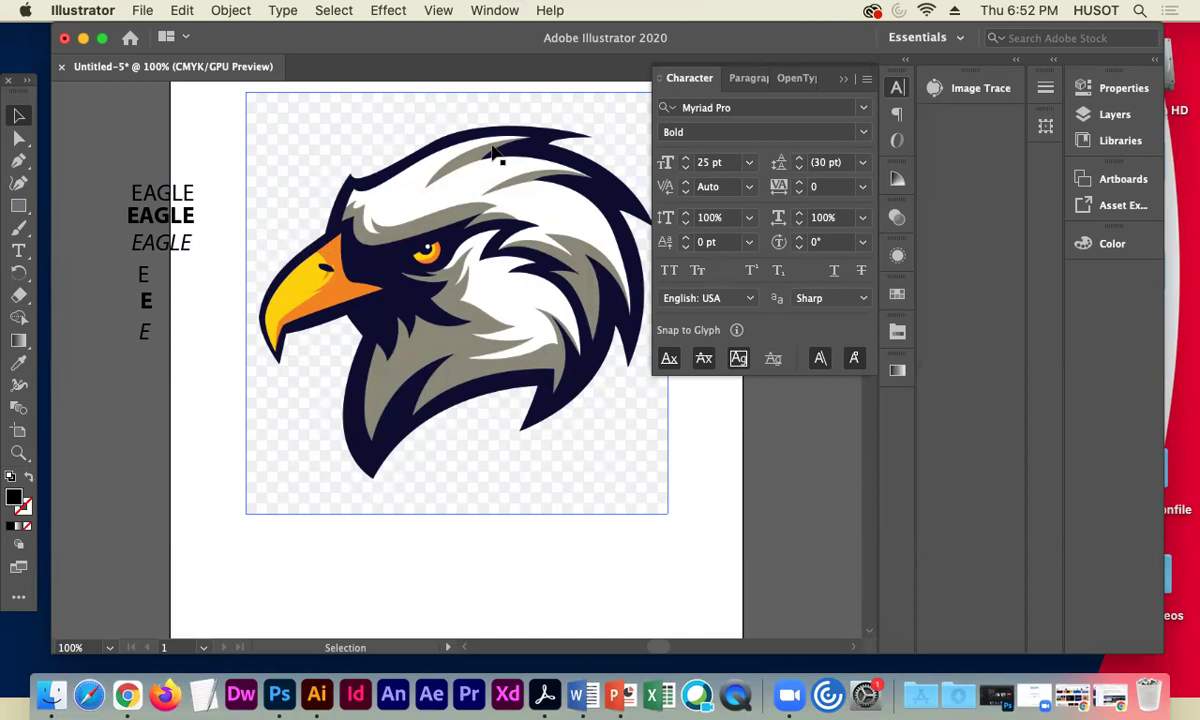
pyautogui.moveTo(236, 240); pyautogui.dragTo(157, 222)
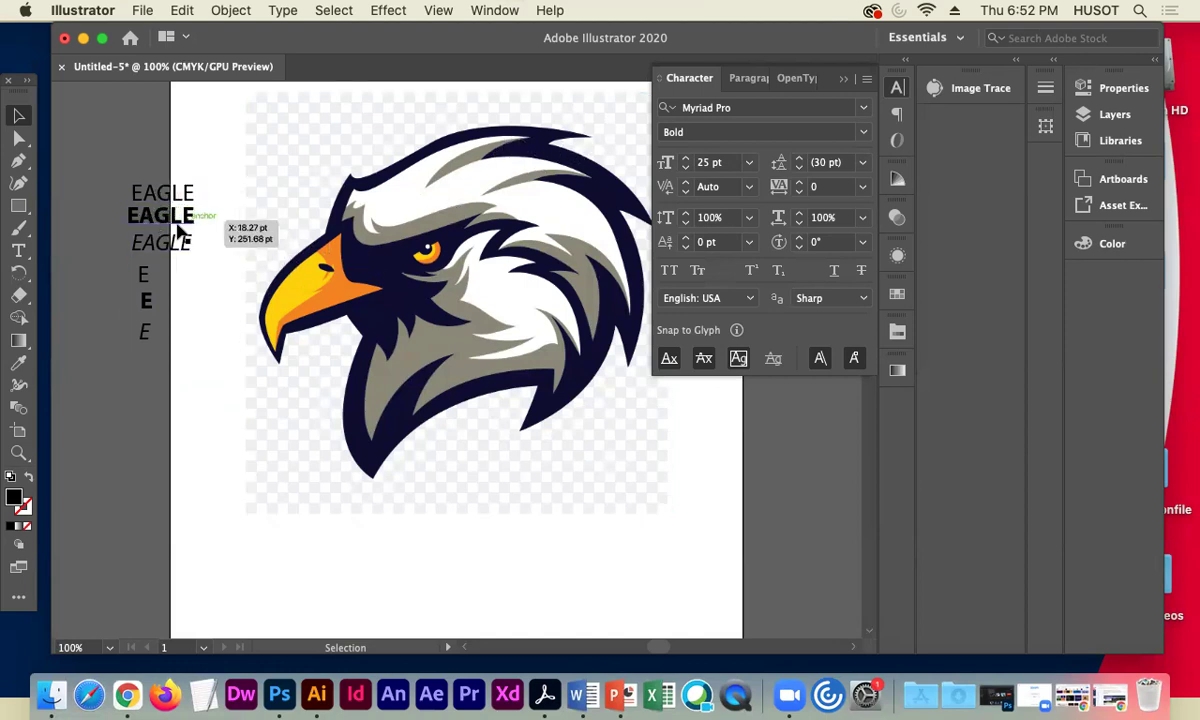
pyautogui.click(268, 325)
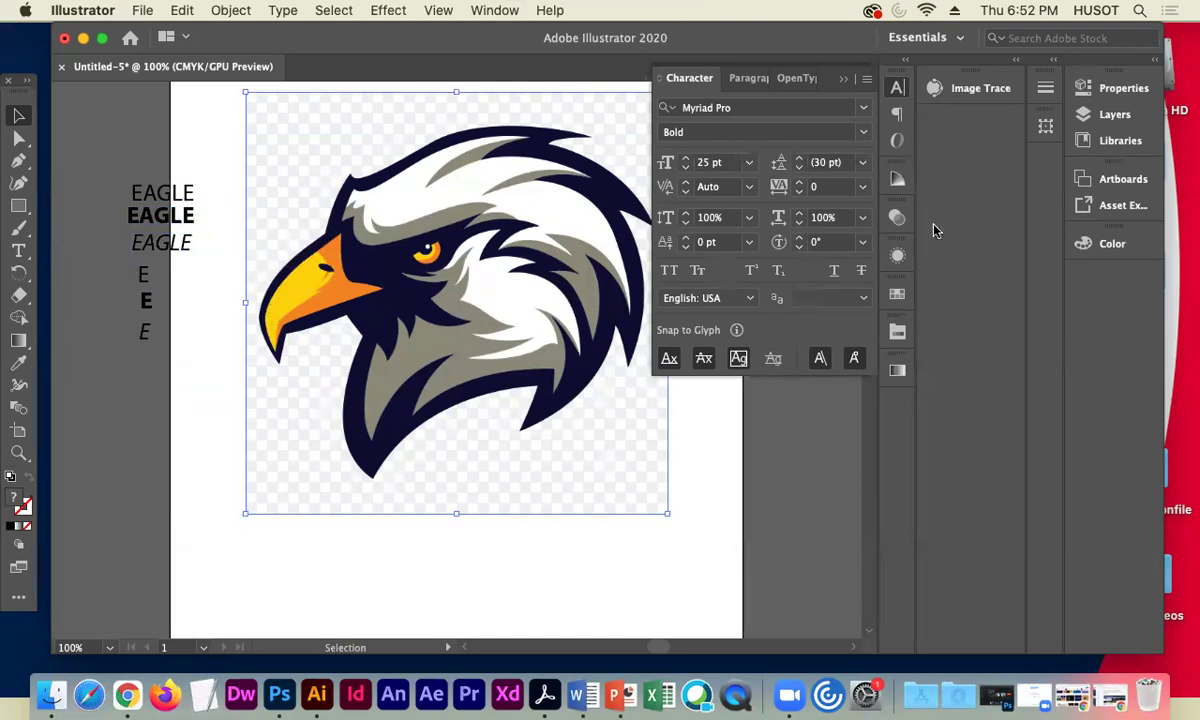
pyautogui.click(1100, 114)
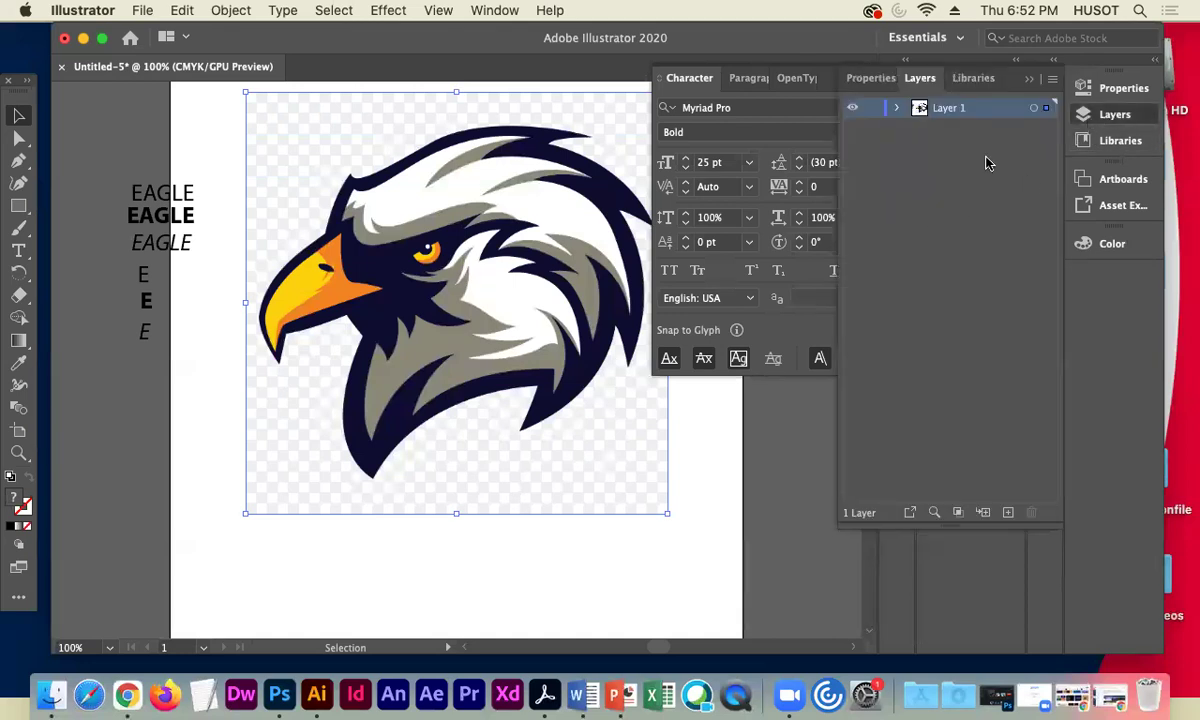
pyautogui.click(1088, 88)
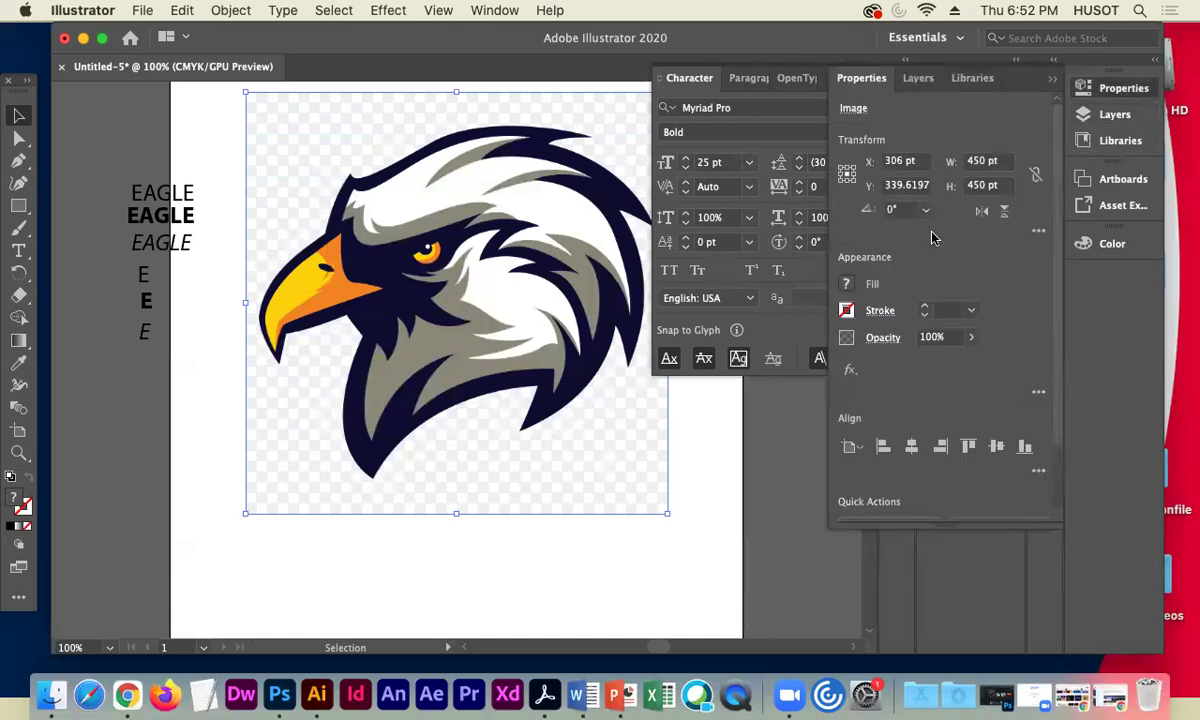
pyautogui.click(975, 339)
pyautogui.moveTo(968, 364); pyautogui.dragTo(927, 368)
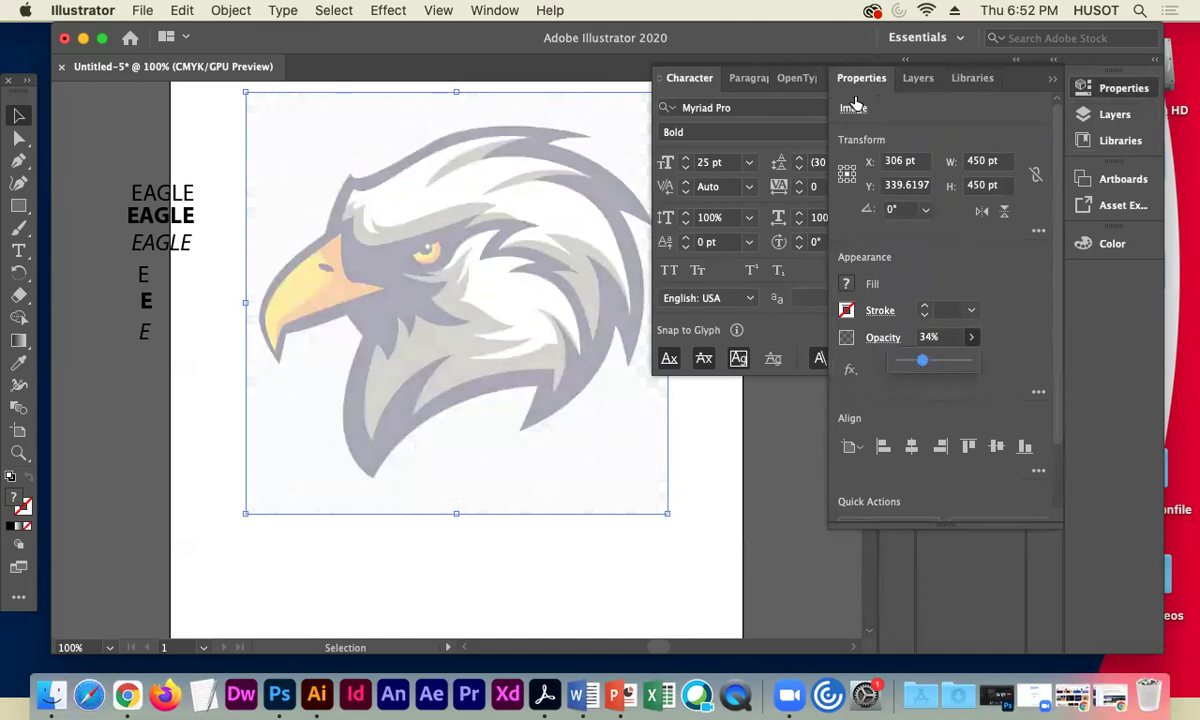
pyautogui.click(505, 60)
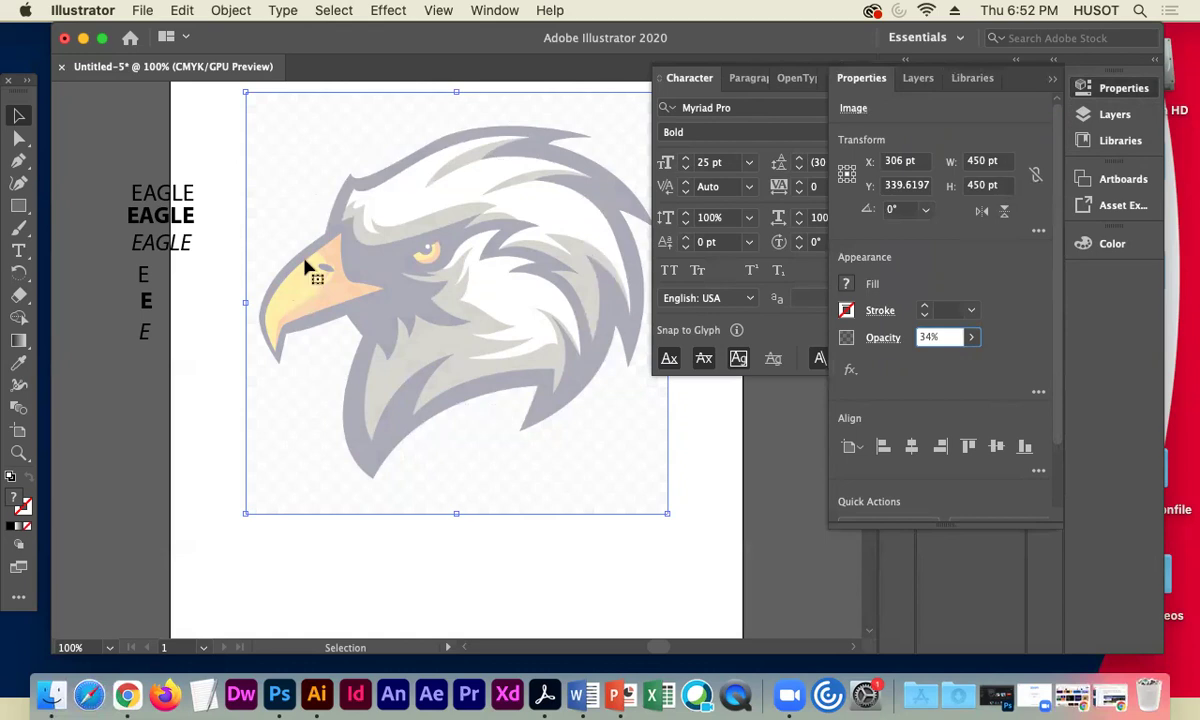
pyautogui.click(79, 196)
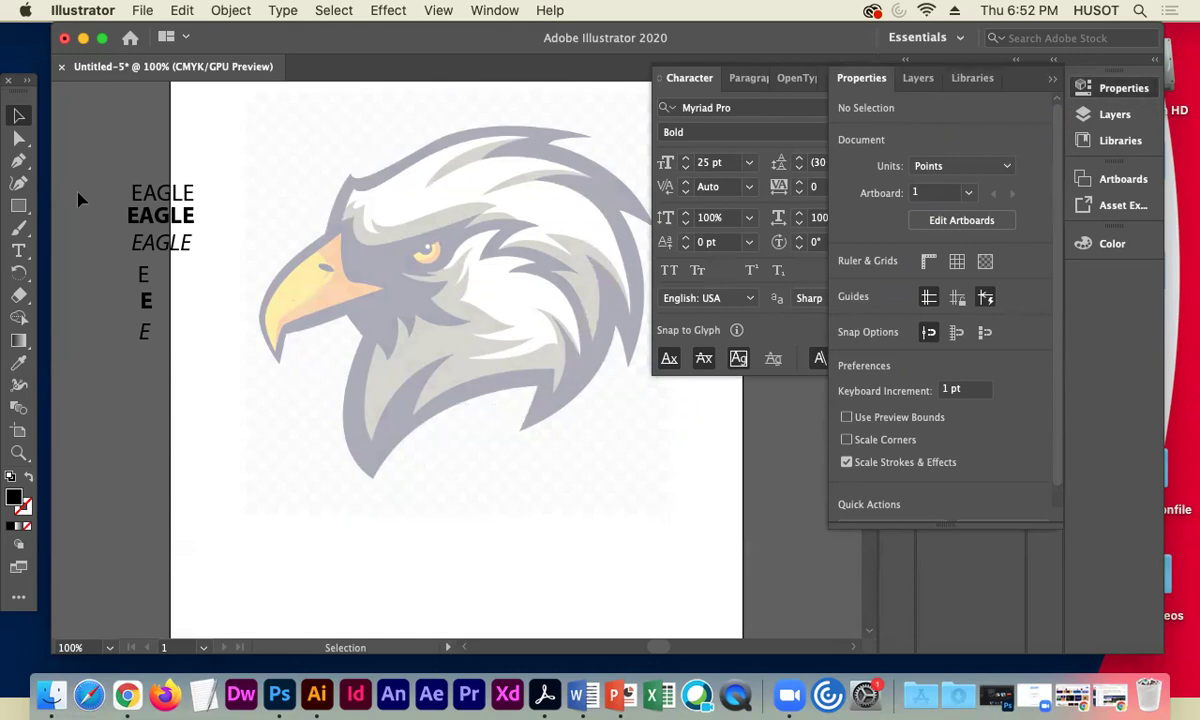
# - Raise the eagle image's opacity back to 100%
pyautogui.click(281, 276)
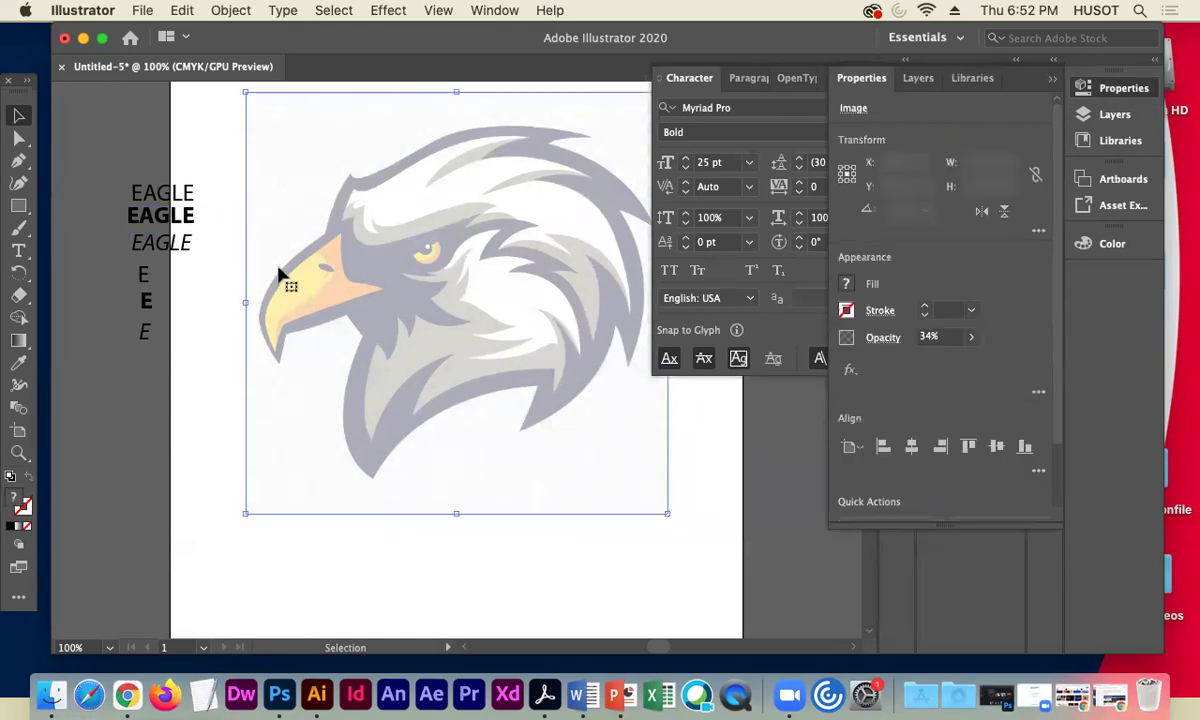
pyautogui.click(973, 339)
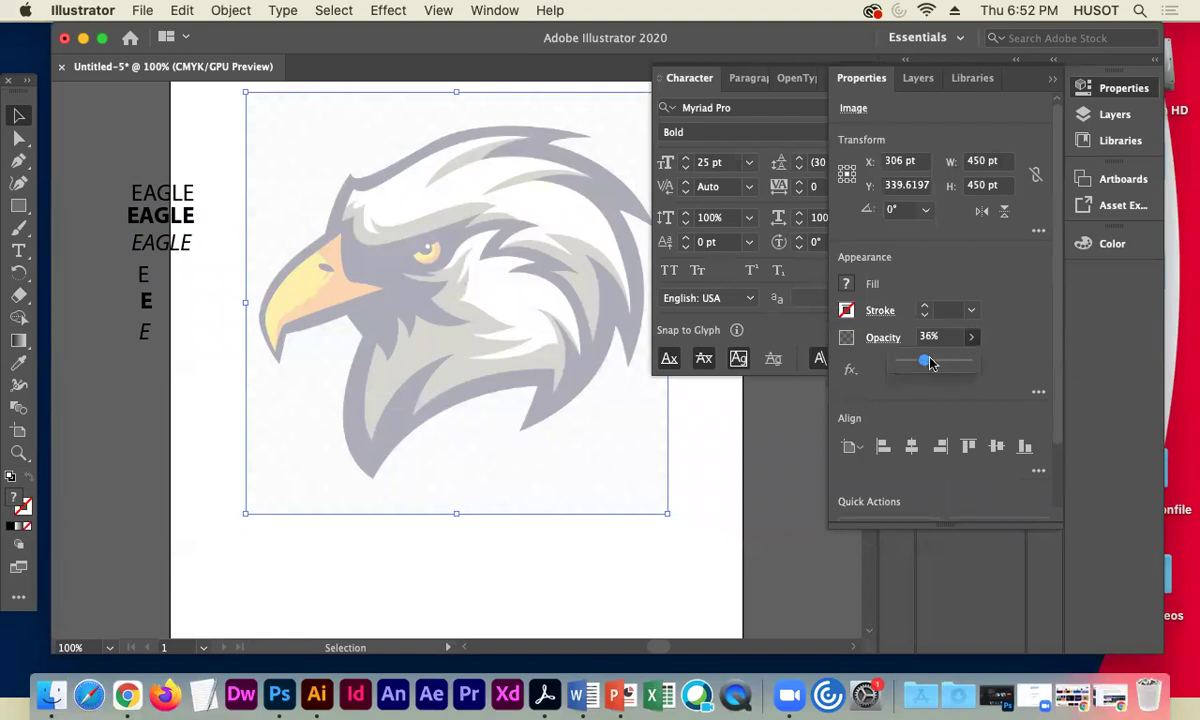
pyautogui.moveTo(929, 362); pyautogui.dragTo(967, 362)
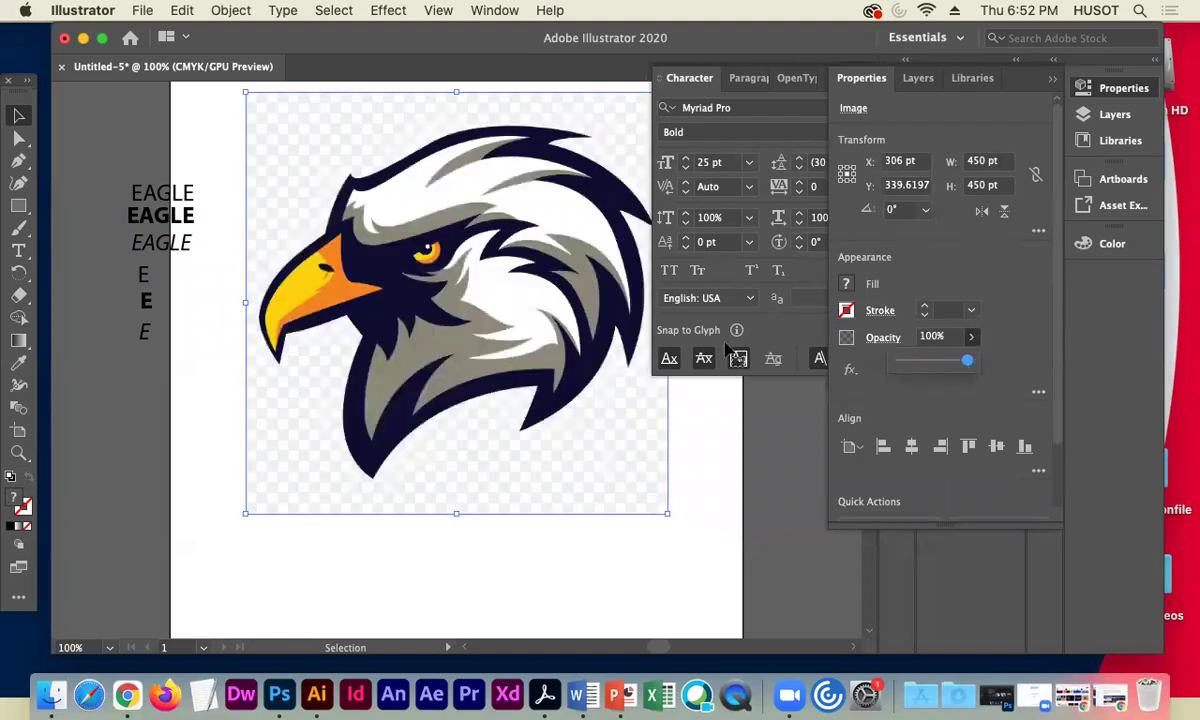
# - Try lowering the bold EAGLE text's opacity to 30% and undo the change
pyautogui.click(180, 222)
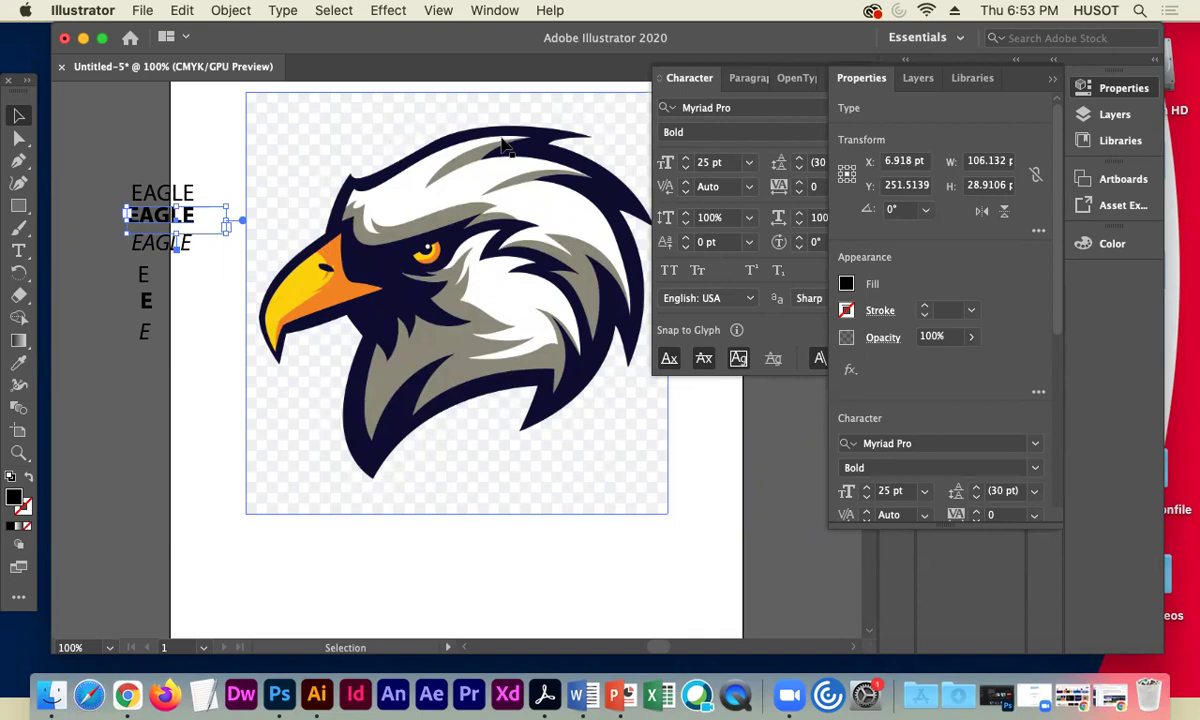
pyautogui.click(972, 338)
pyautogui.moveTo(967, 364); pyautogui.dragTo(920, 361)
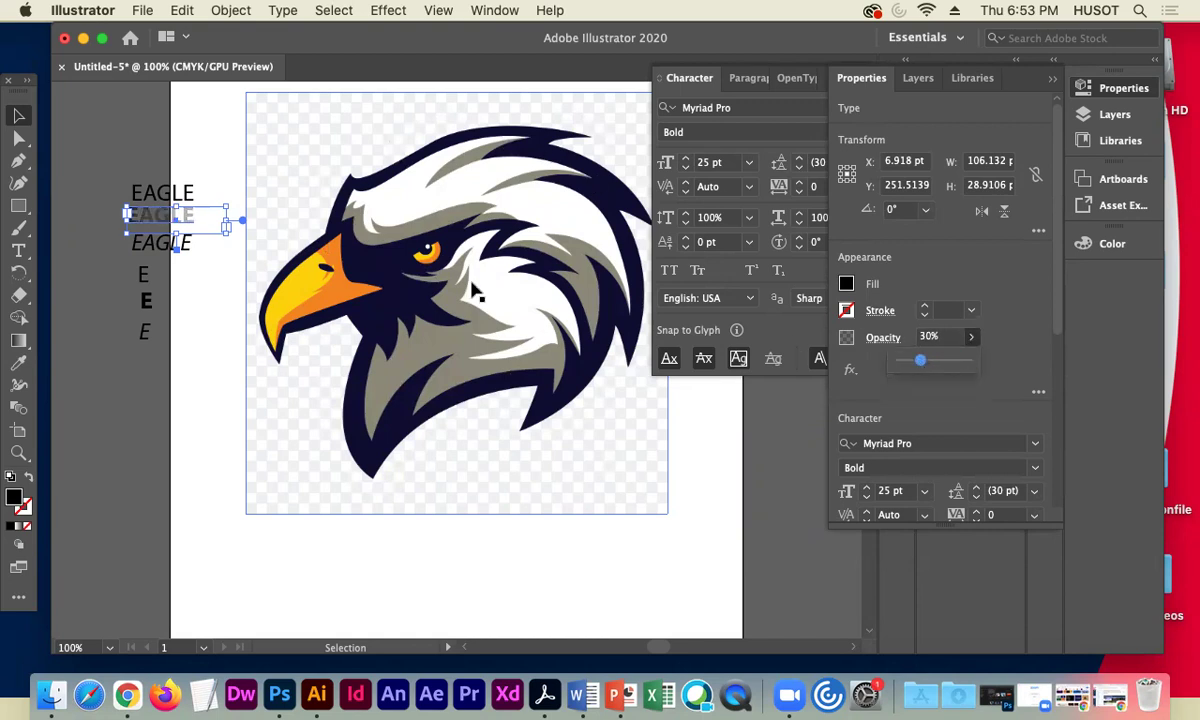
pyautogui.press('super+z')
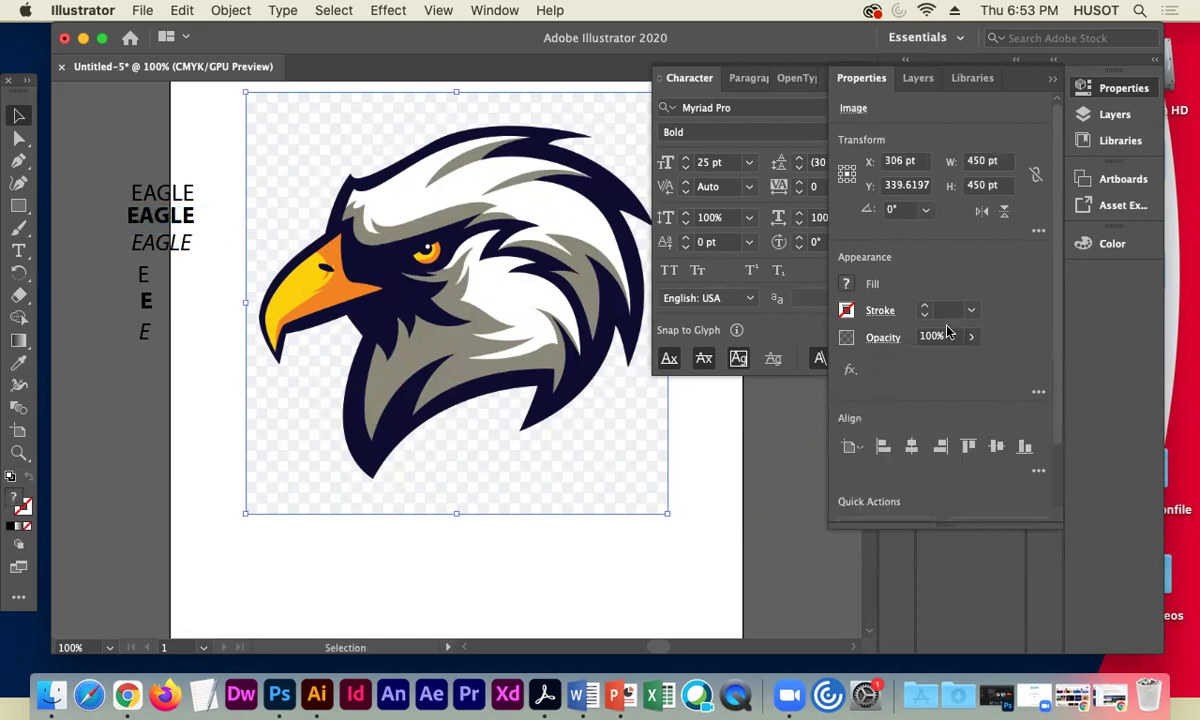
# - Fade the eagle image to about 23% opacity and deselect it
pyautogui.click(970, 337)
pyautogui.moveTo(957, 365); pyautogui.dragTo(917, 371)
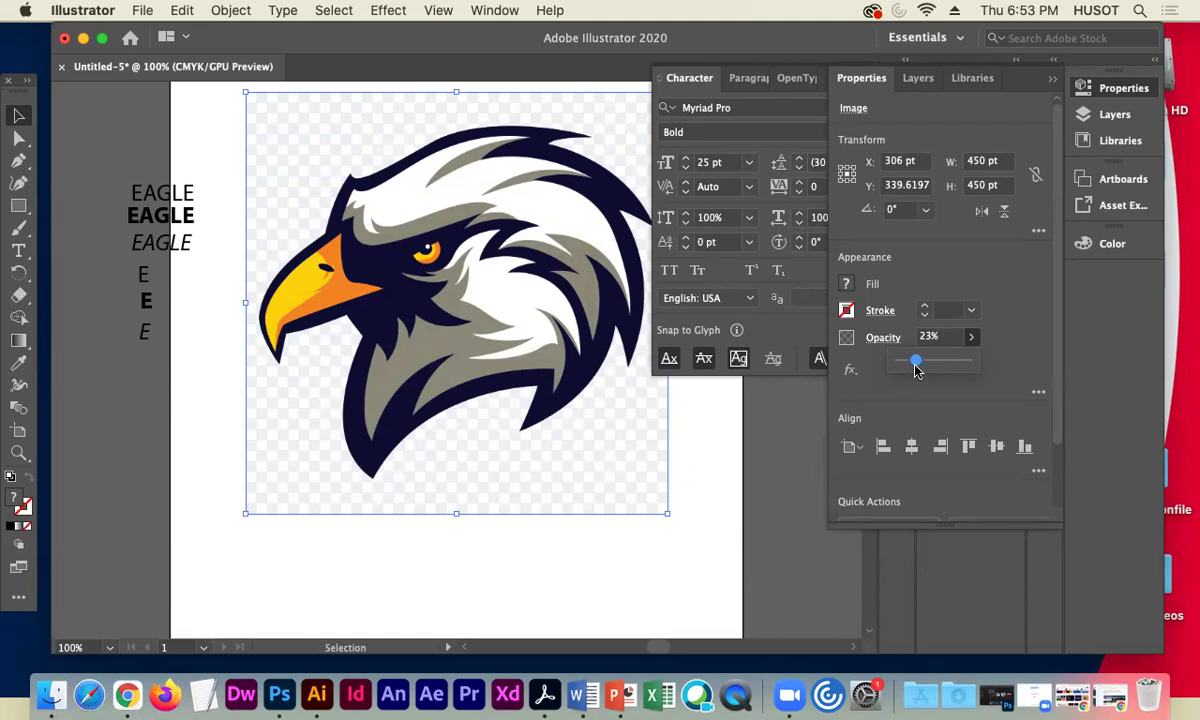
pyautogui.click(193, 145)
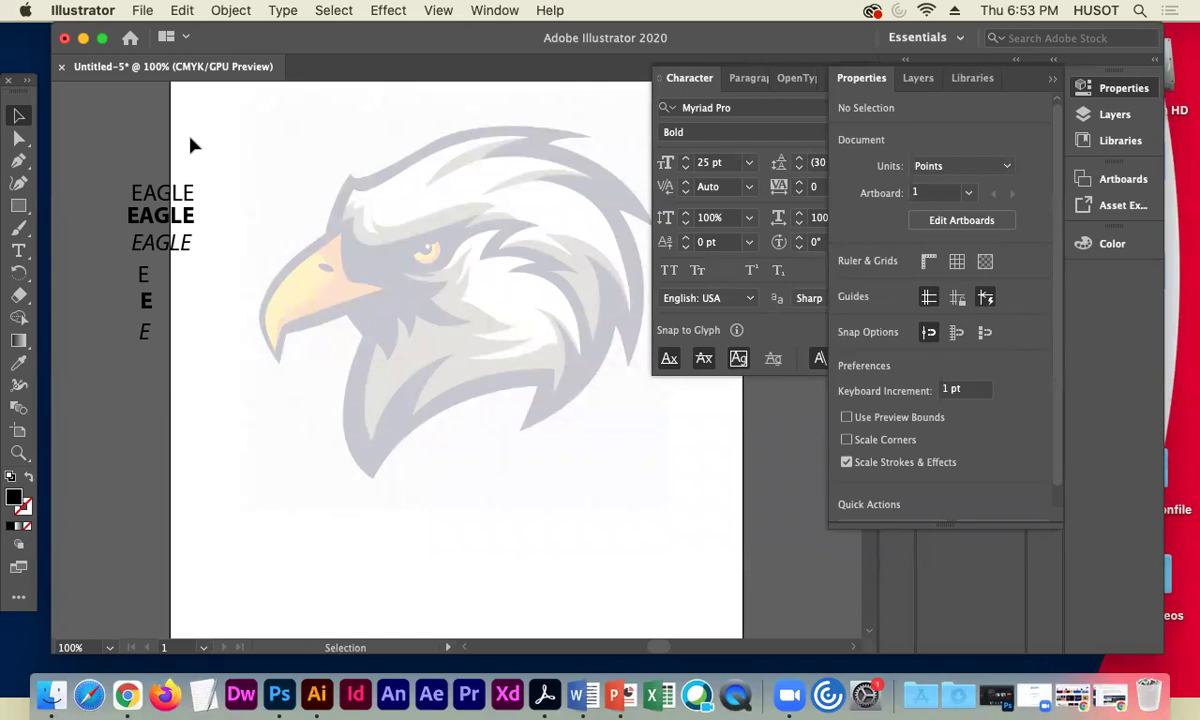
# - Copy the bold EAGLE text and paste the copy over the eagle's beak
pyautogui.press('super+equal')
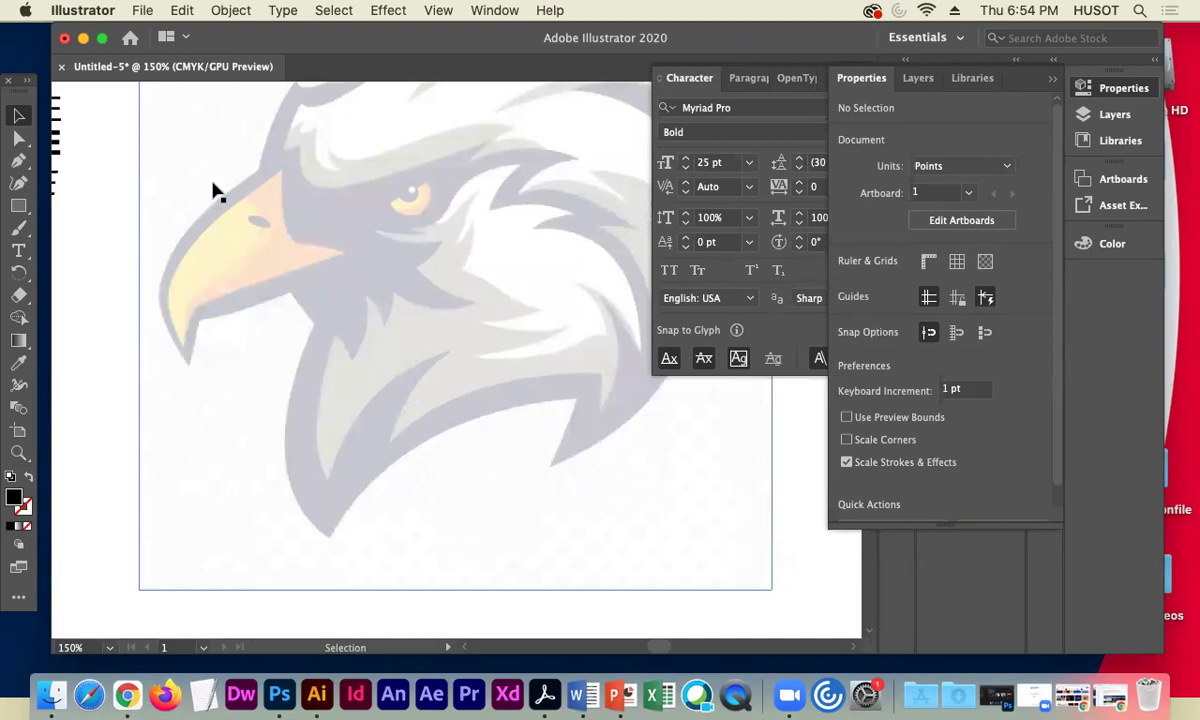
pyautogui.moveTo(187, 182); pyautogui.dragTo(428, 295)
pyautogui.moveTo(215, 250); pyautogui.dragTo(229, 262)
pyautogui.press('super+c')
pyautogui.press('super+v')
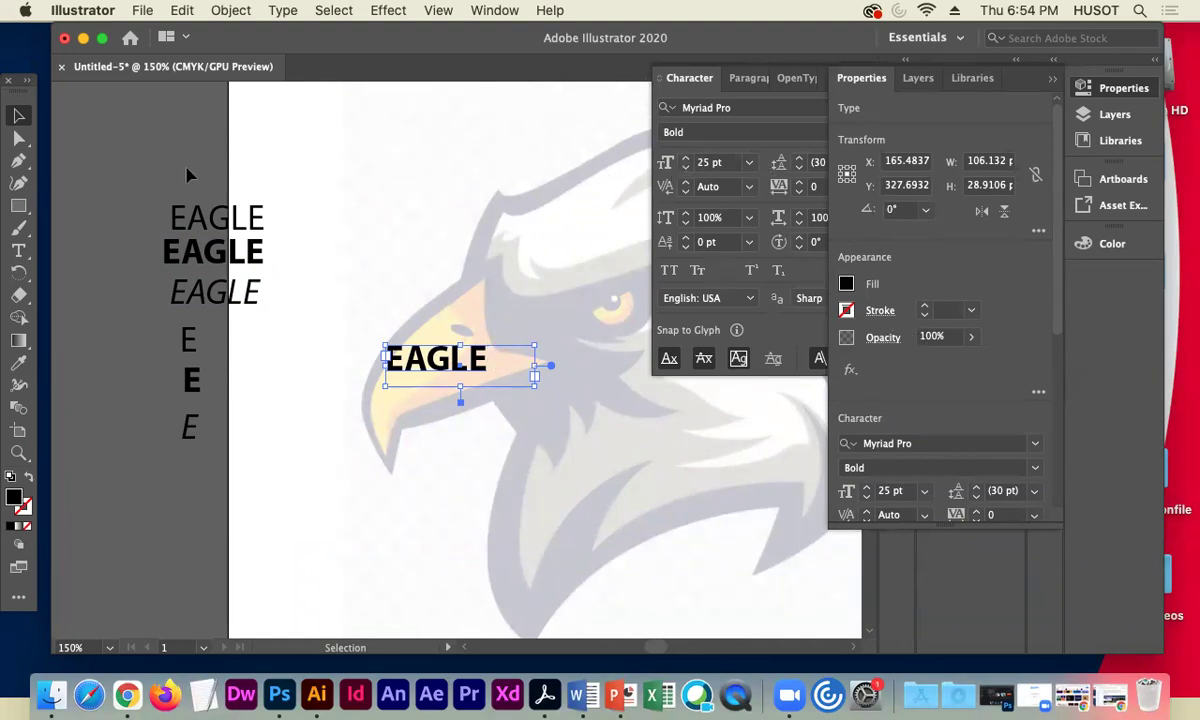
# - Move all the EAGLE and E text samples completely off the artboard and select the EAGLE copy on the beak
pyautogui.click(193, 337)
pyautogui.moveTo(236, 340)
pyautogui.mouseDown()
pyautogui.moveTo(236, 320)
pyautogui.moveTo(180, 312)
pyautogui.moveTo(220, 333)
pyautogui.mouseUp()
pyautogui.click(290, 372)
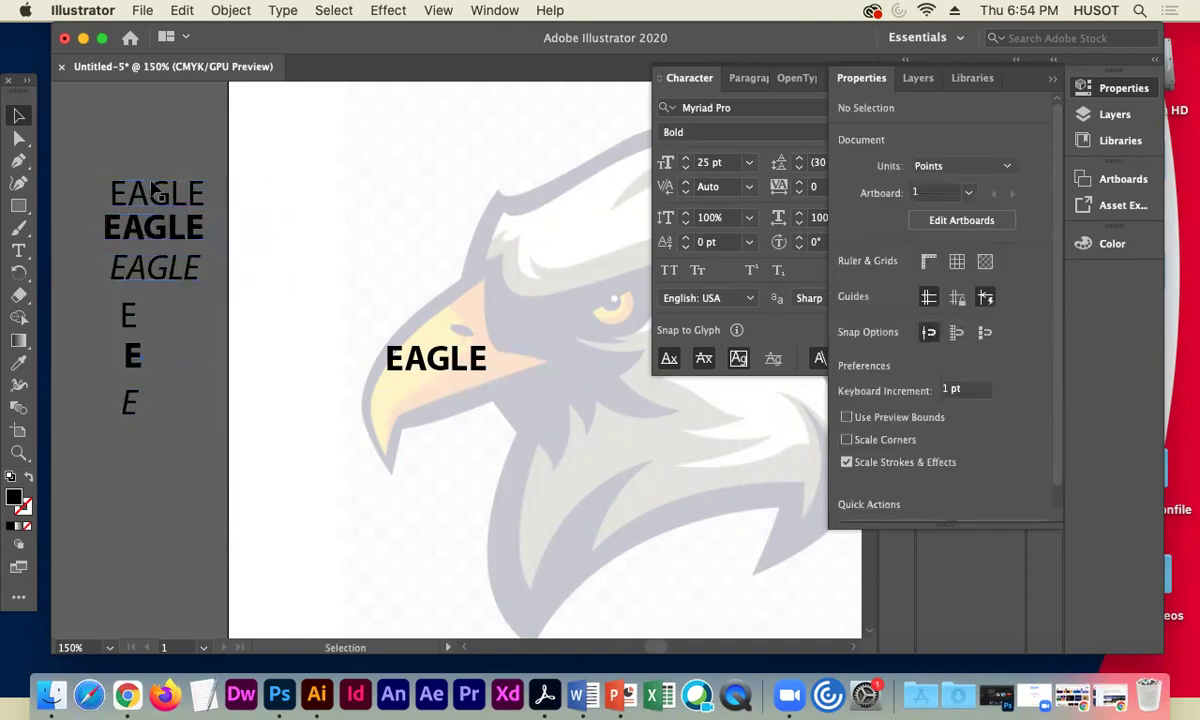
pyautogui.click(478, 362)
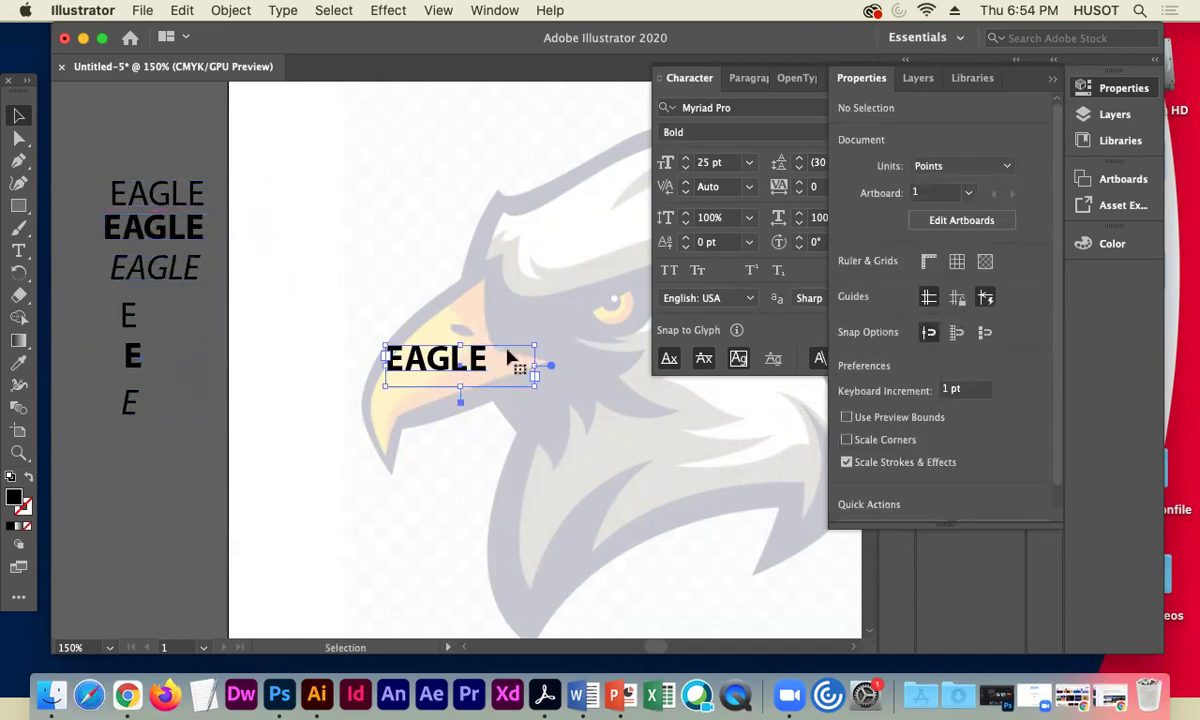
# - Set the EAGLE copy's font size to 12 pt, shrink its text frame and place it at the beak's upper edge
pyautogui.click(748, 164)
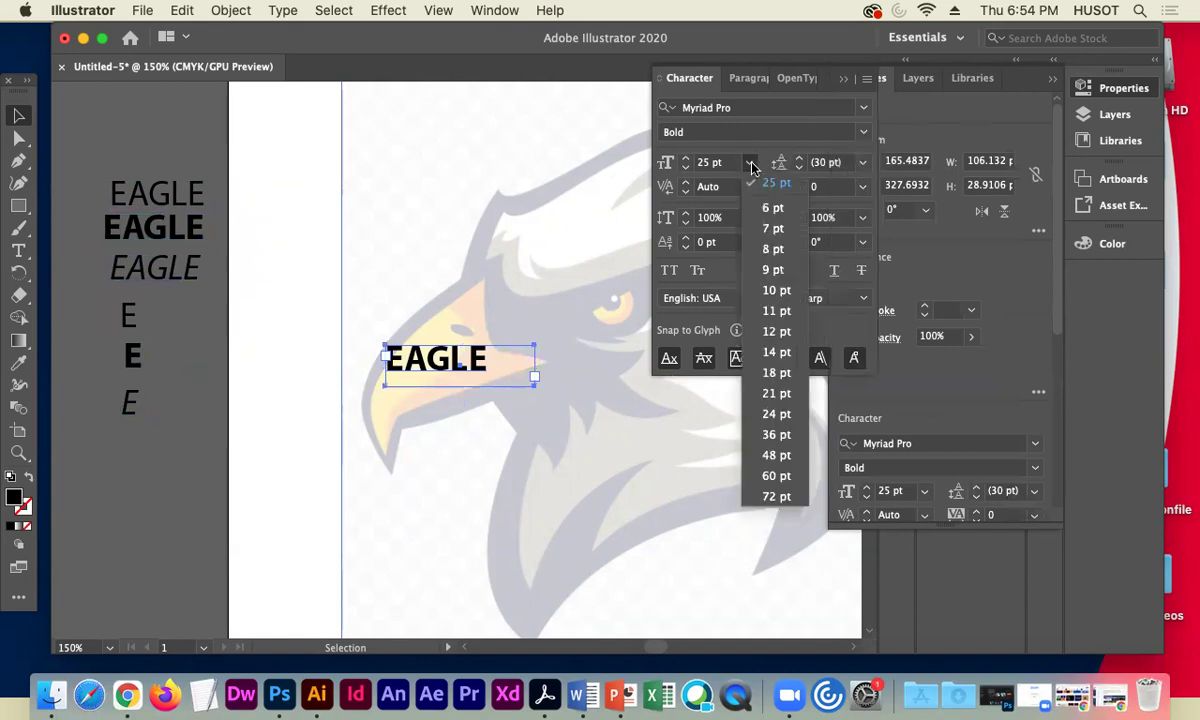
pyautogui.click(783, 333)
pyautogui.moveTo(536, 377); pyautogui.dragTo(422, 327)
pyautogui.press('super+z')
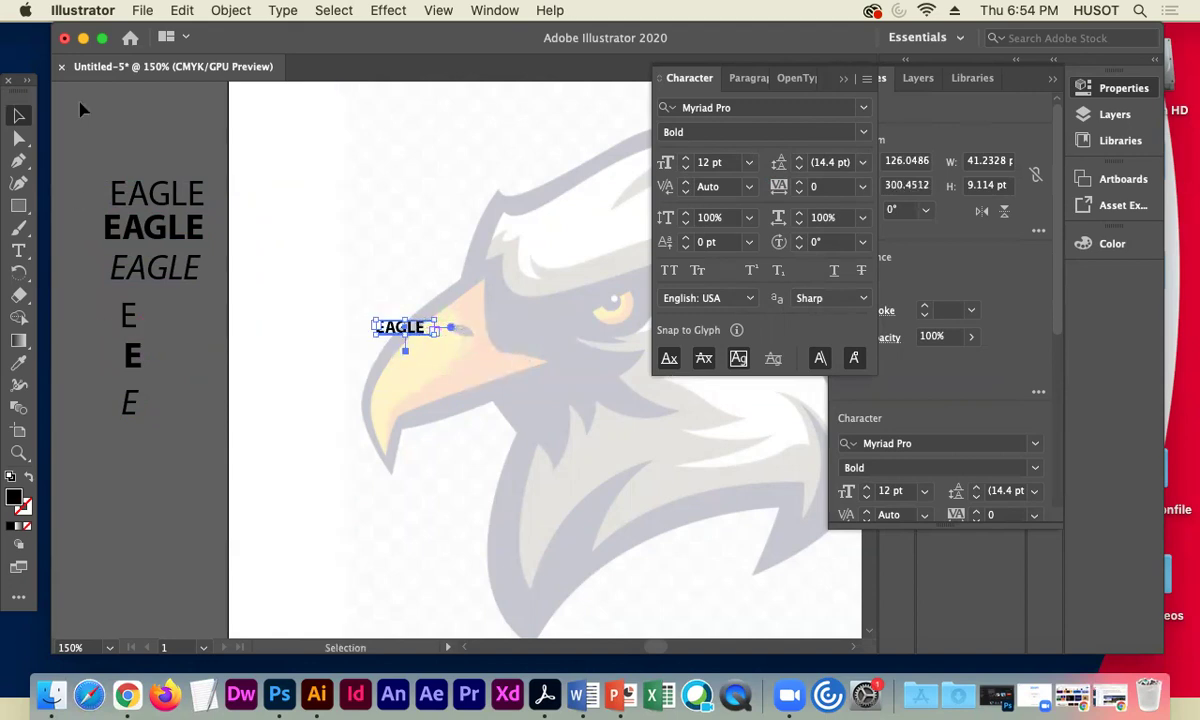
# - Convert the small EAGLE text on the beak to outlines and deselect it
pyautogui.click(262, 12)
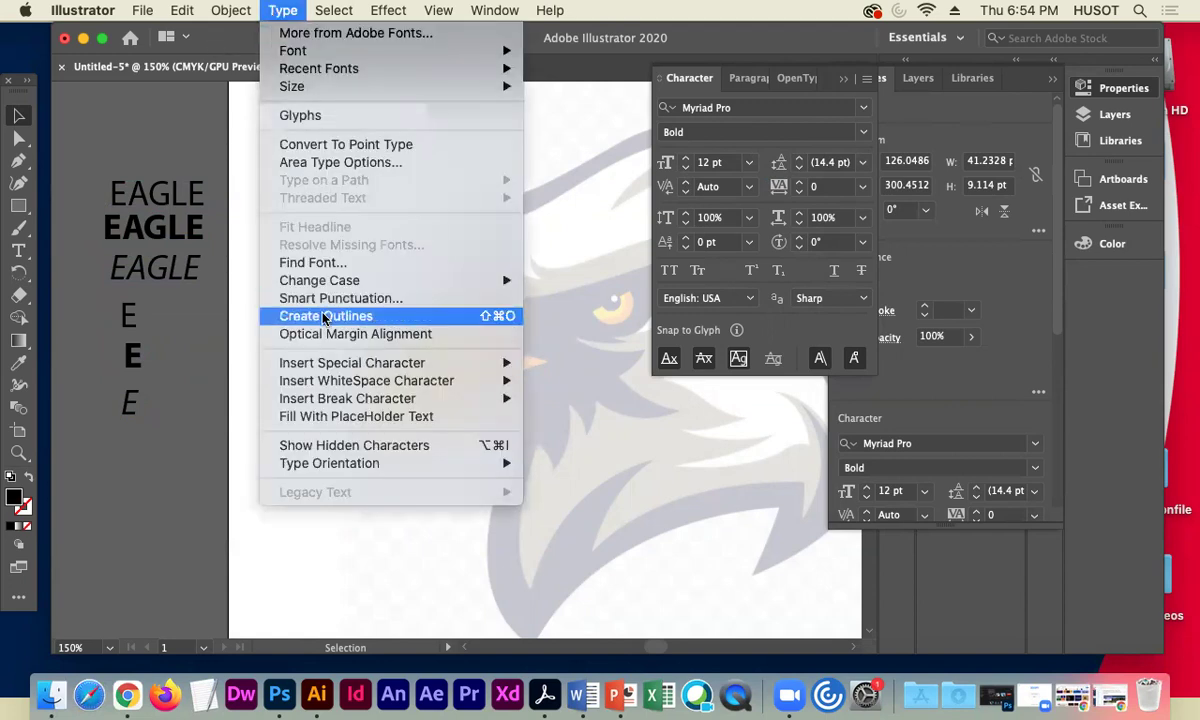
pyautogui.moveTo(300, 281)
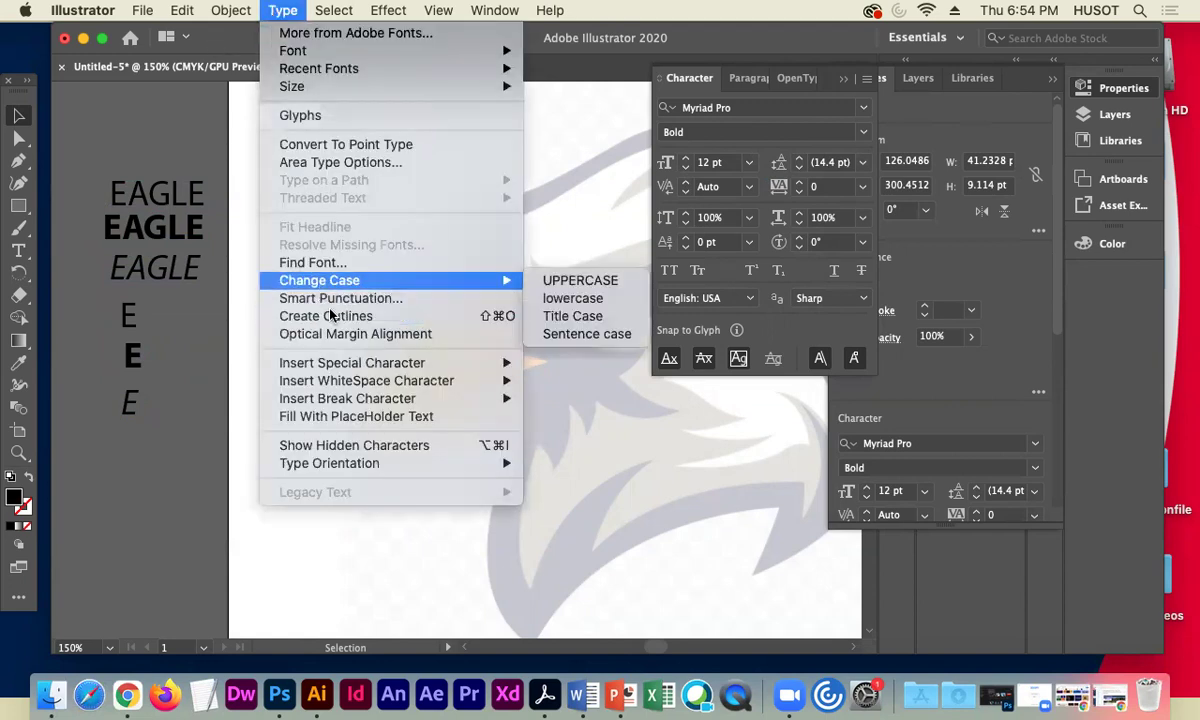
pyautogui.click(321, 316)
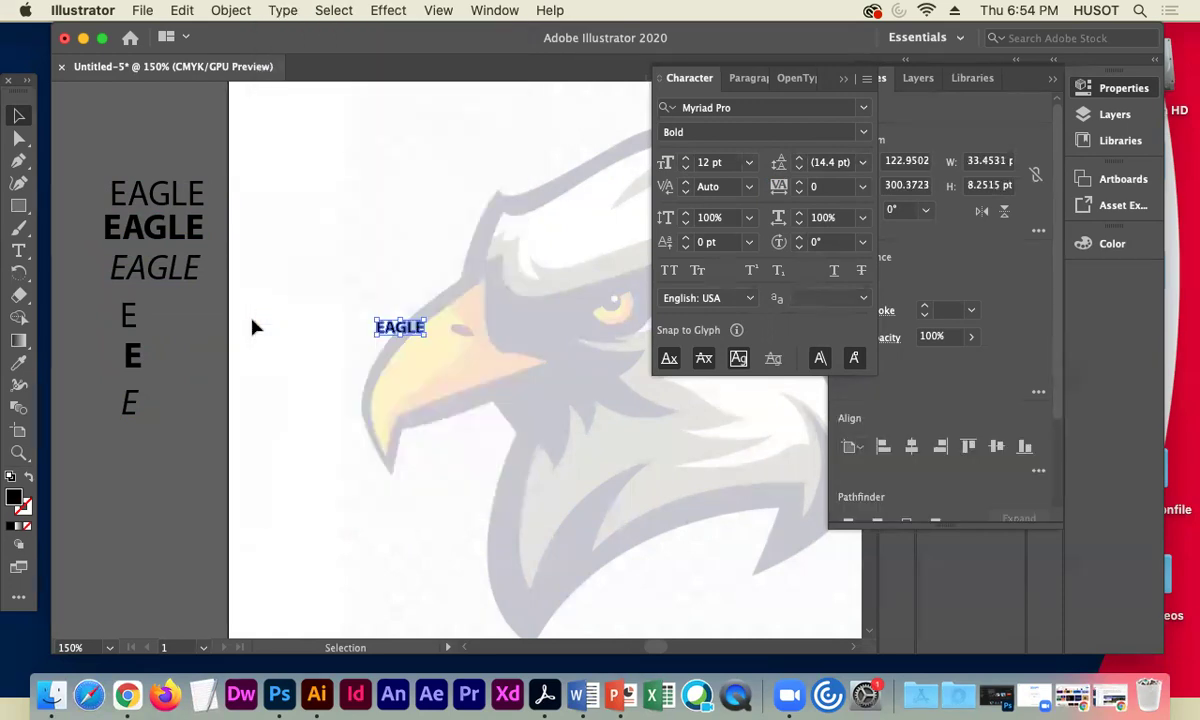
pyautogui.click(176, 340)
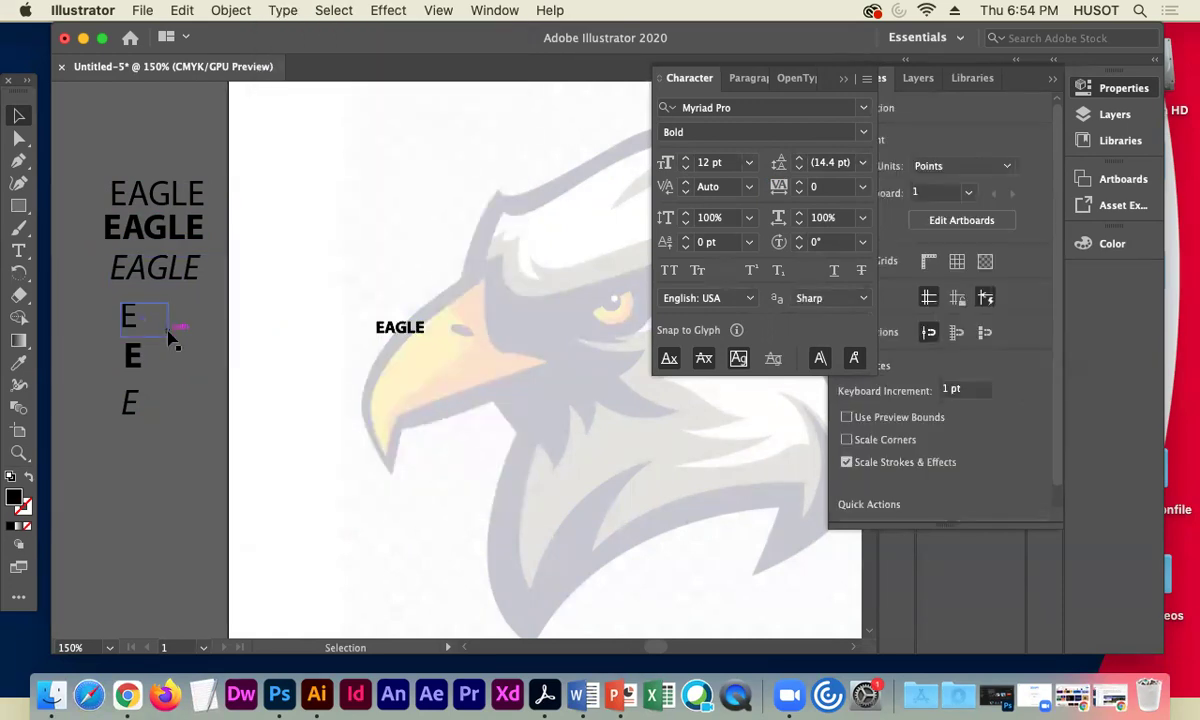
# - Move the outlined EAGLE off the artboard, just below the italic EAGLE sample
pyautogui.press('super+equal')
pyautogui.moveTo(368, 318); pyautogui.dragTo(80, 277)
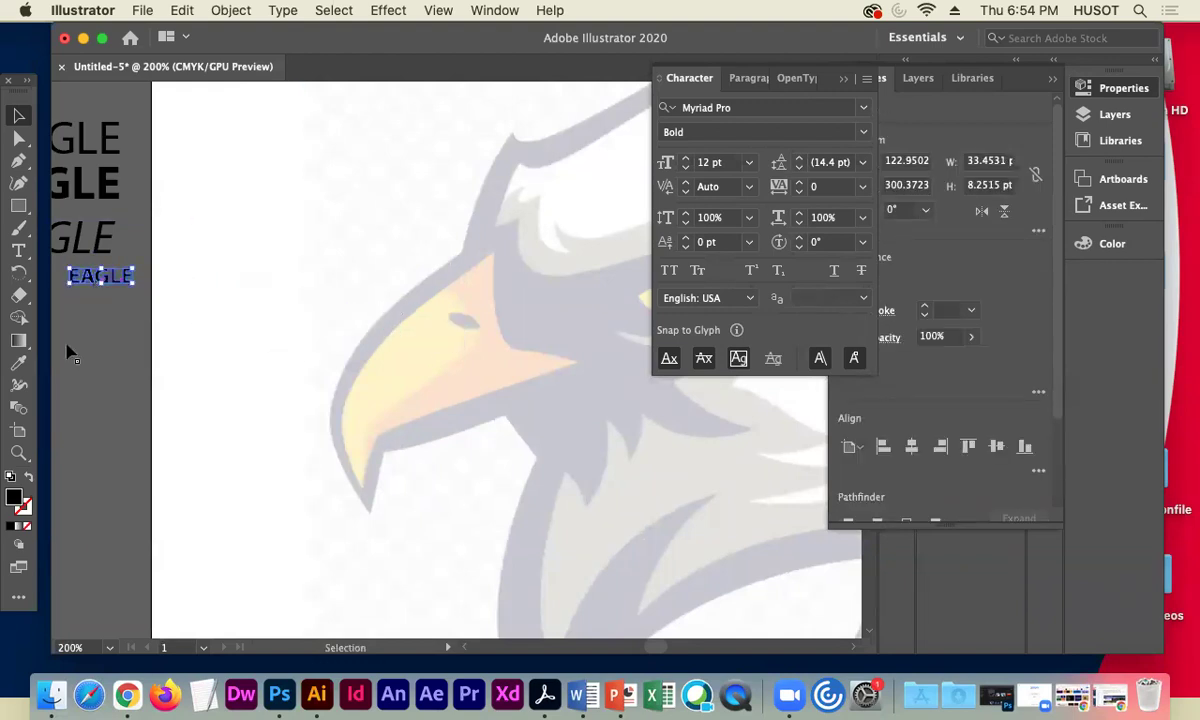
pyautogui.moveTo(110, 324); pyautogui.dragTo(311, 343)
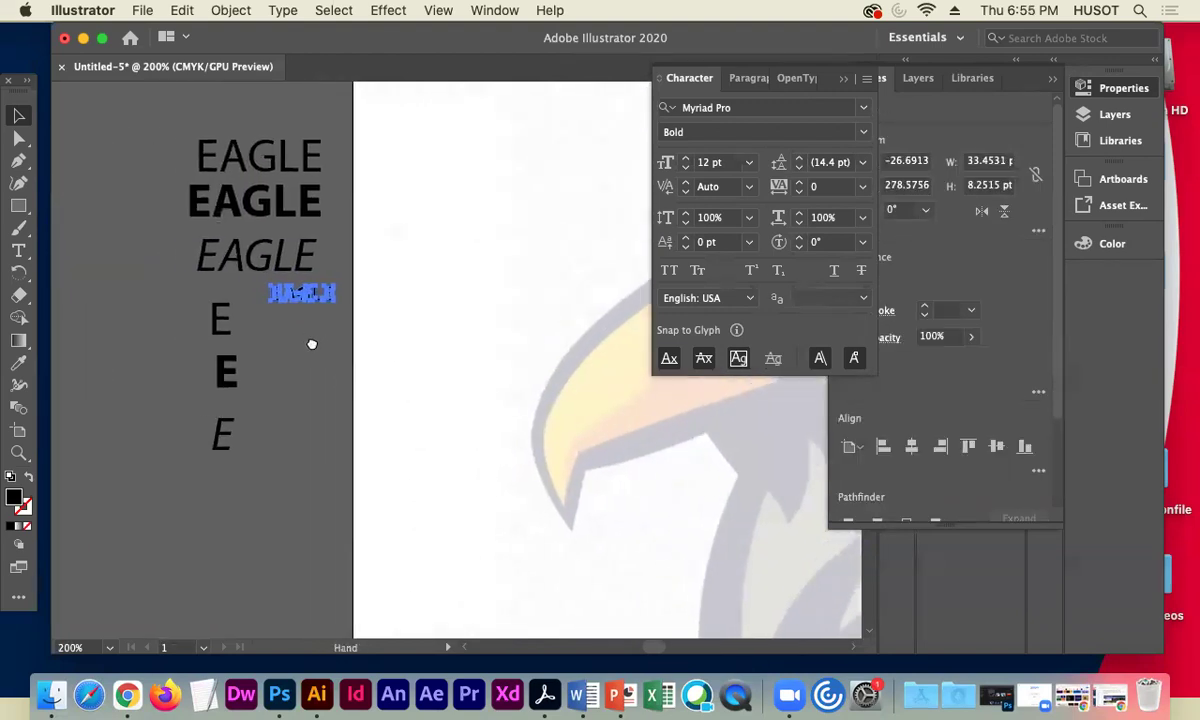
# - Try the bold E sample on the beak's edge and return it off the artboard beside the other samples
pyautogui.click(228, 372)
pyautogui.moveTo(222, 371); pyautogui.dragTo(545, 364)
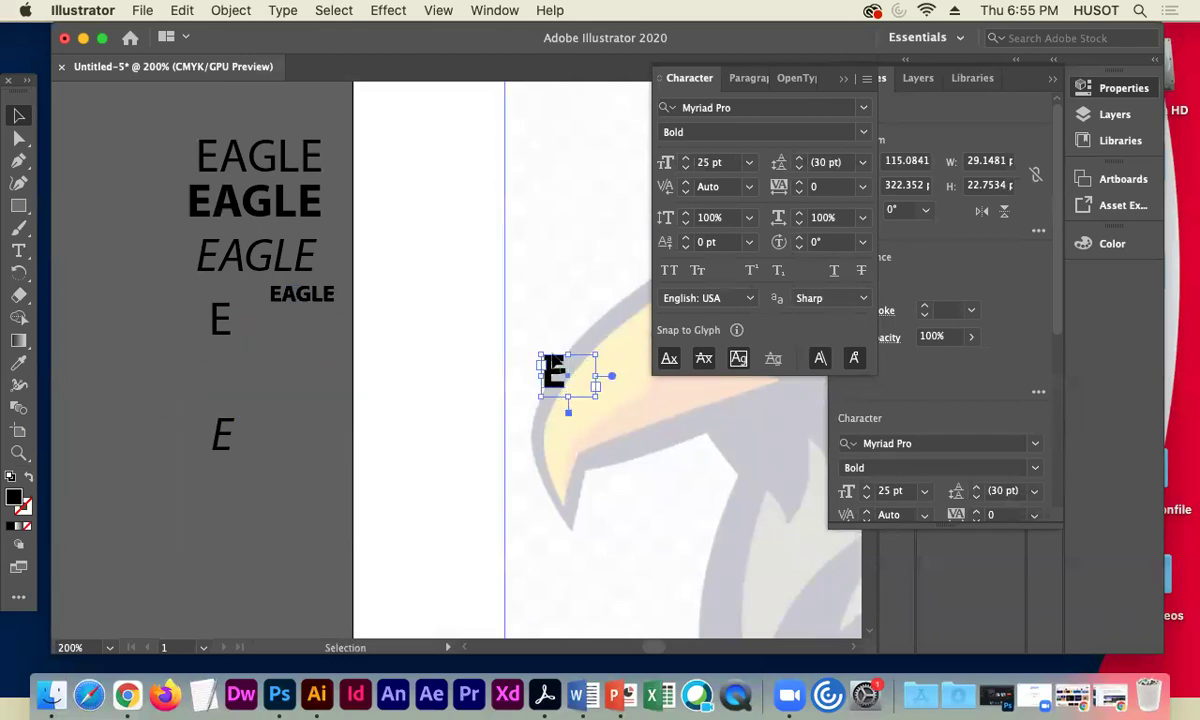
pyautogui.click(570, 349)
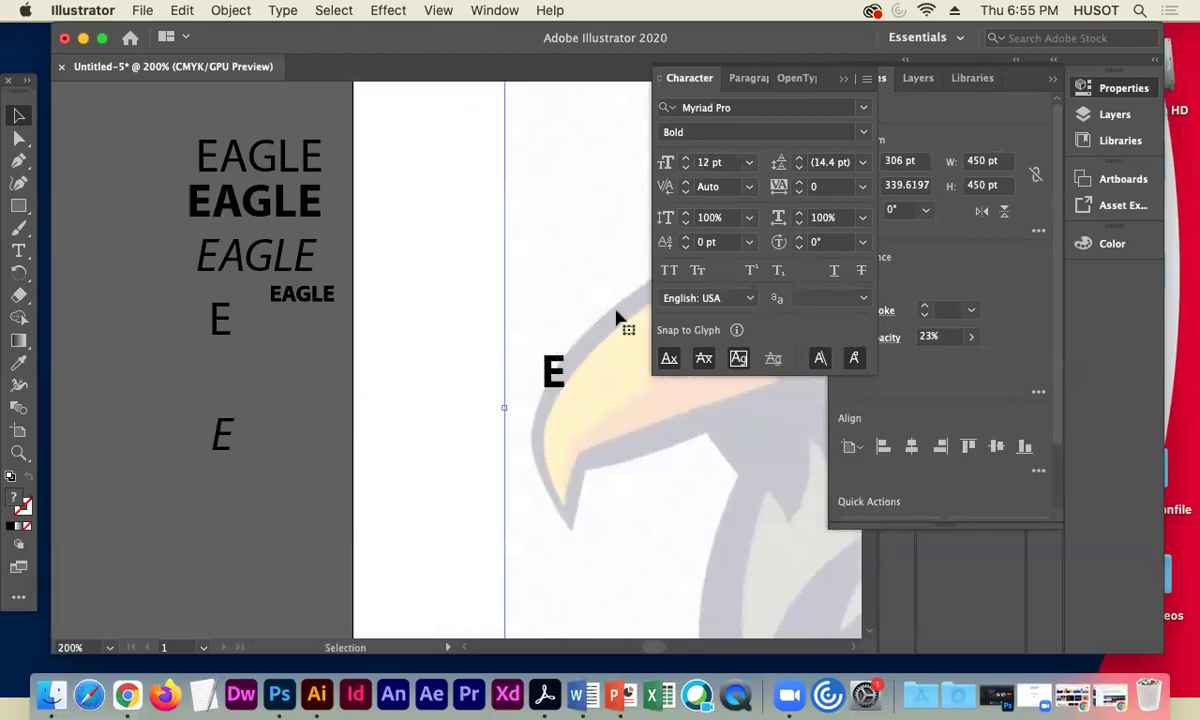
pyautogui.moveTo(557, 370); pyautogui.dragTo(276, 343)
# - Place the outlined EAGLE on the beak's upper edge, rotate it about 57° to follow the contour and deselect it
pyautogui.click(310, 303)
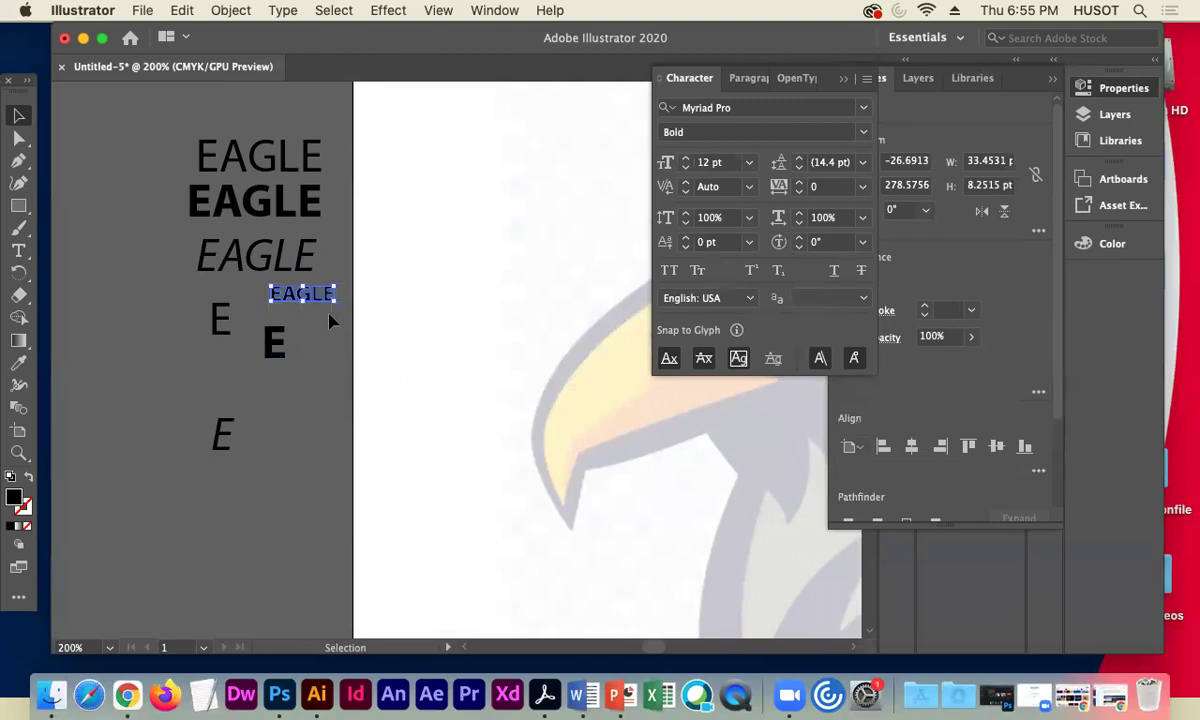
pyautogui.moveTo(284, 340); pyautogui.dragTo(342, 293)
pyautogui.click(300, 295)
pyautogui.moveTo(317, 294); pyautogui.dragTo(575, 338)
pyautogui.click(495, 351)
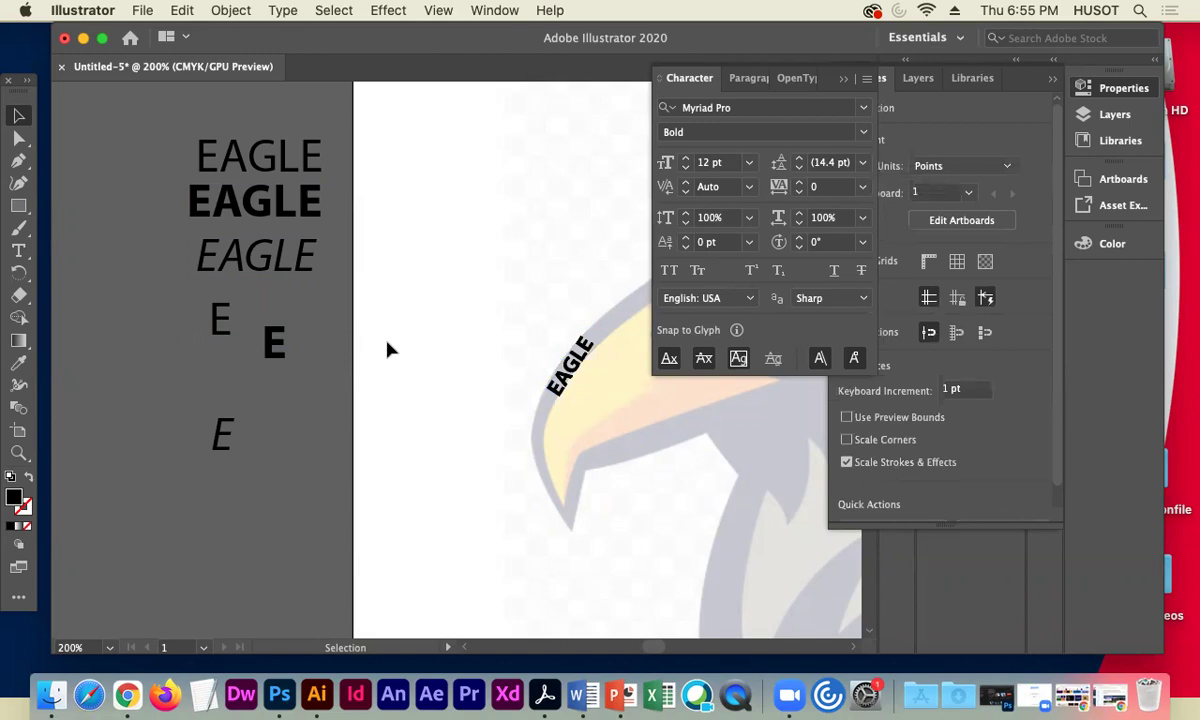
# - Duplicate EAGLE twice up the beak's edge, rotating the copies to about 52° and 39° and nudging the last one down 2 pt
pyautogui.moveTo(568, 370); pyautogui.dragTo(618, 323)
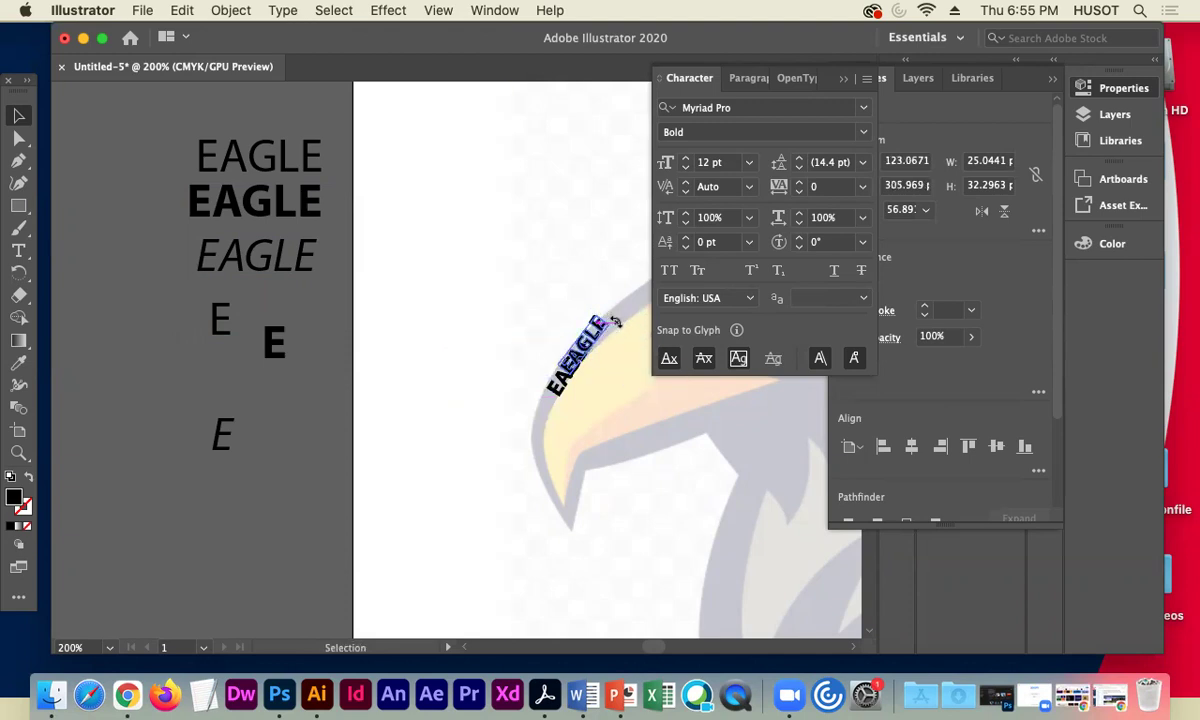
pyautogui.click(545, 410)
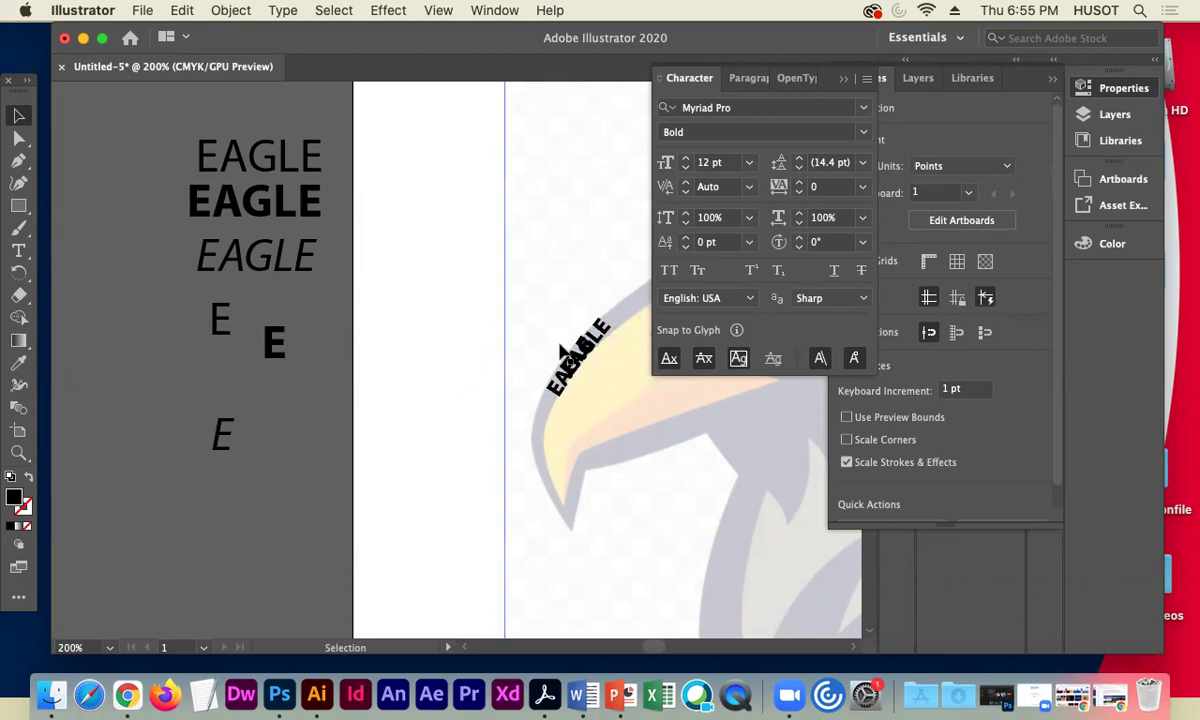
pyautogui.moveTo(566, 389); pyautogui.dragTo(445, 406)
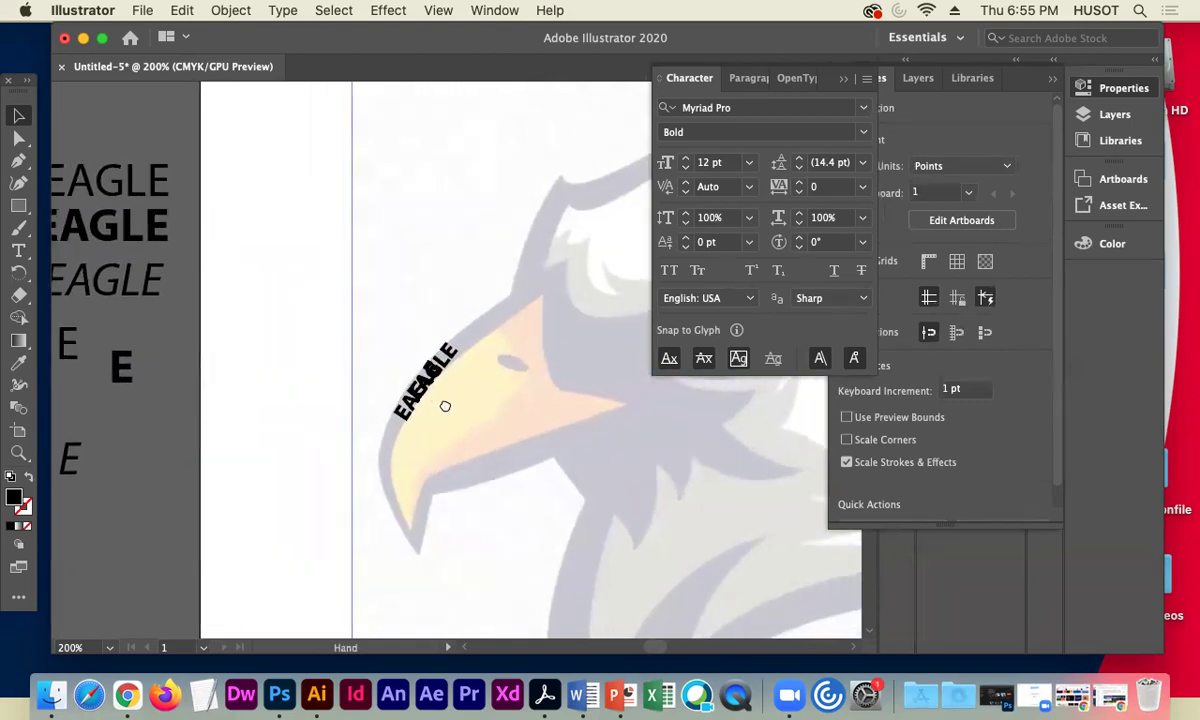
pyautogui.click(455, 362)
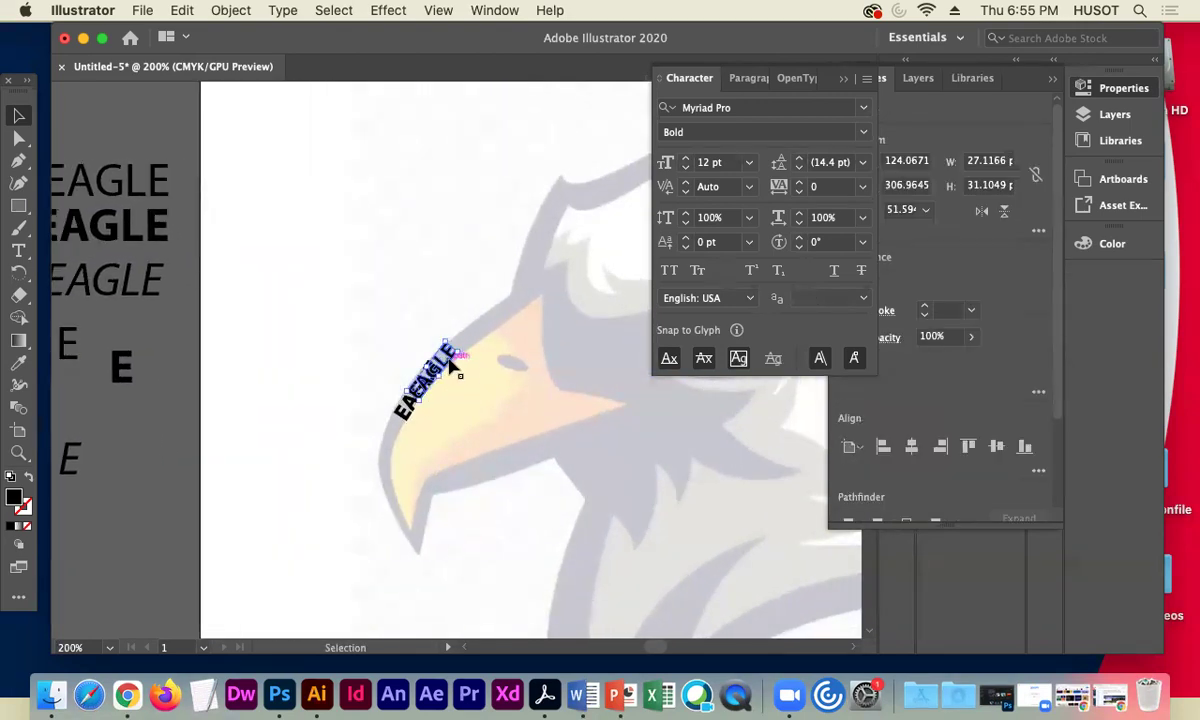
pyautogui.moveTo(478, 350)
pyautogui.mouseDown()
pyautogui.moveTo(520, 340)
pyautogui.moveTo(480, 352)
pyautogui.moveTo(488, 335)
pyautogui.moveTo(465, 343)
pyautogui.moveTo(478, 344)
pyautogui.mouseUp()
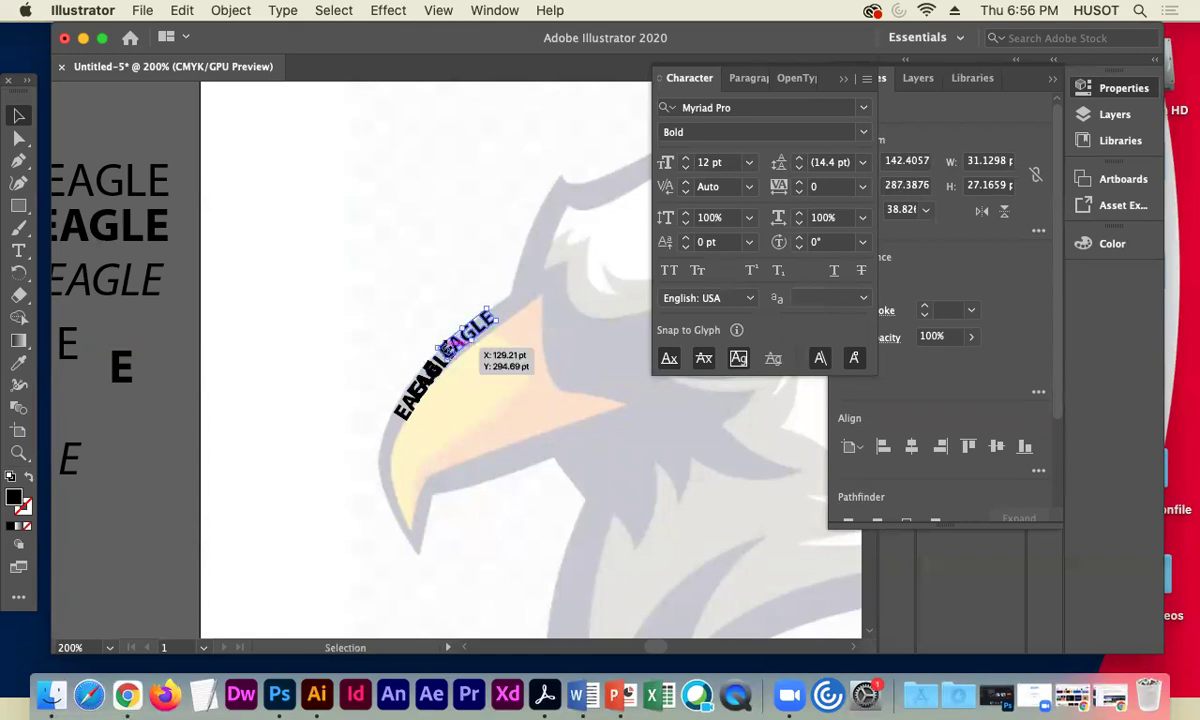
pyautogui.press('Down')
pyautogui.press('Down')
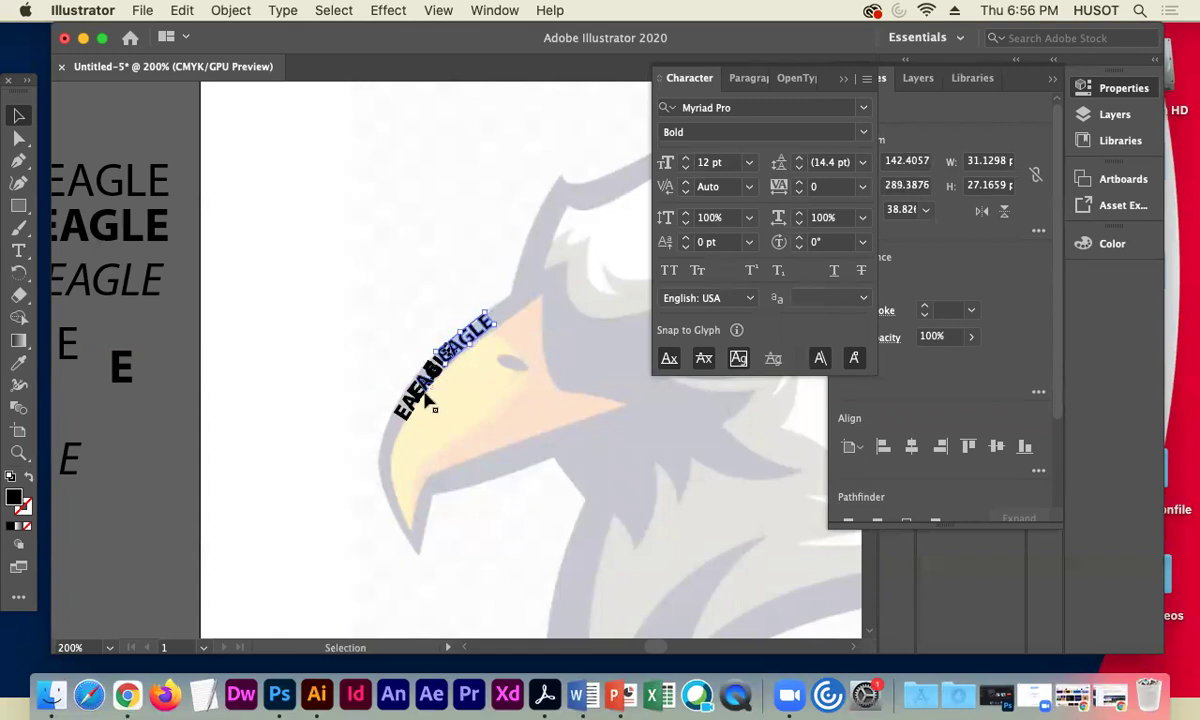
pyautogui.click(214, 434)
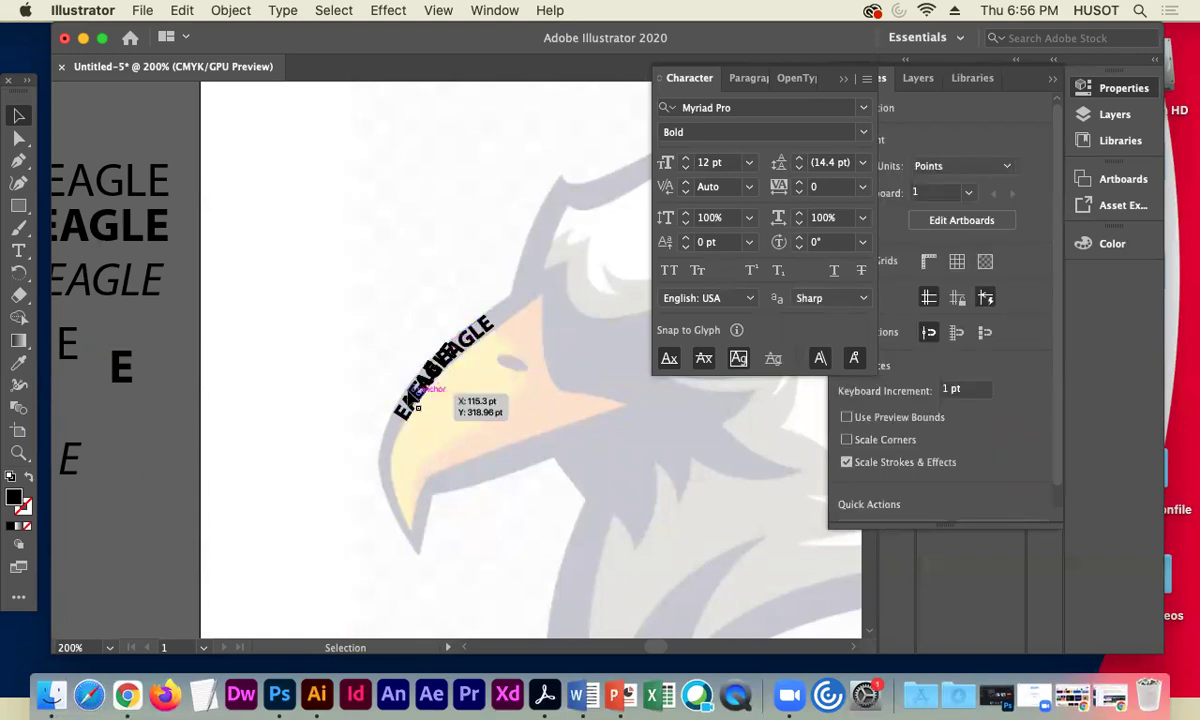
# - Add one EAGLE copy where the beak meets the forehead and another toward the beak tip, rotated to about 55°
pyautogui.moveTo(424, 385); pyautogui.dragTo(504, 324)
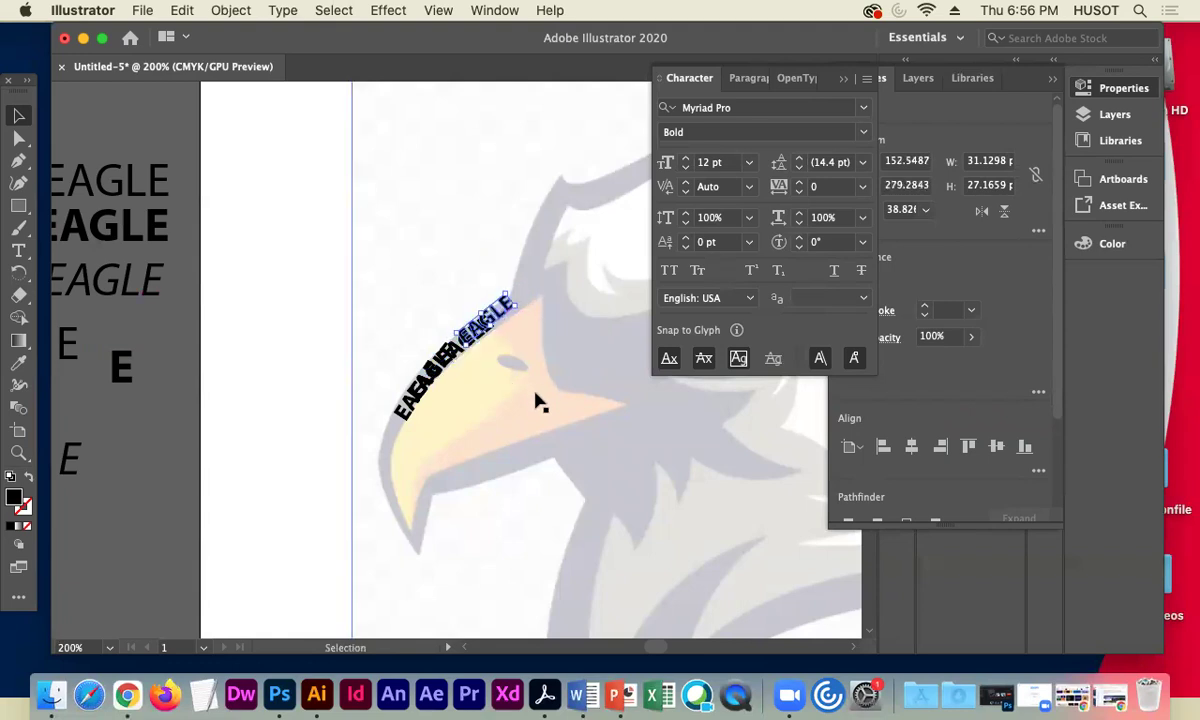
pyautogui.click(288, 379)
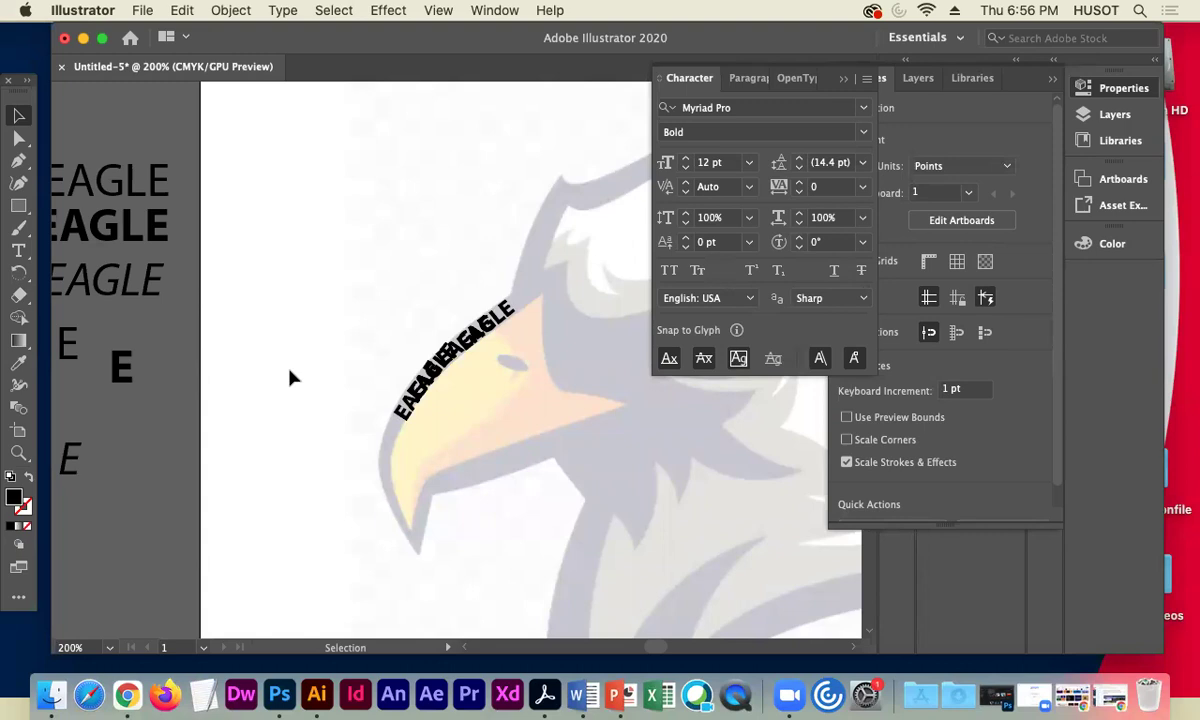
pyautogui.moveTo(487, 340); pyautogui.dragTo(356, 436)
pyautogui.moveTo(355, 465); pyautogui.dragTo(354, 461)
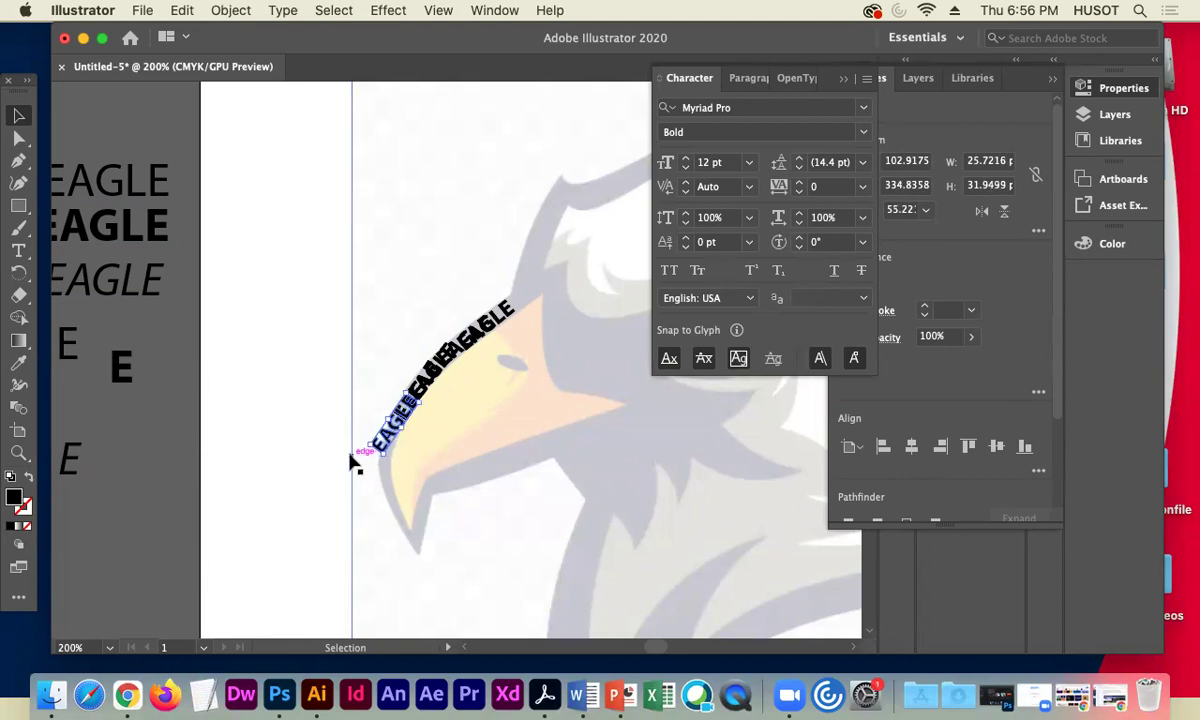
pyautogui.click(203, 420)
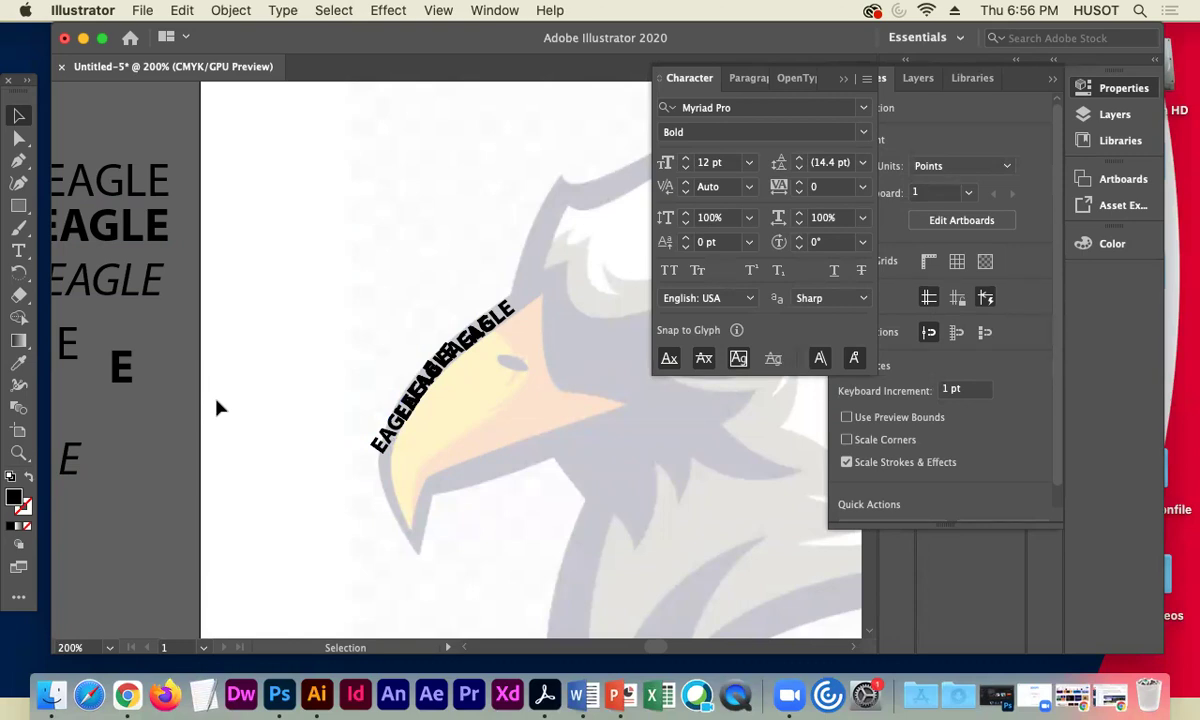
pyautogui.click(183, 11)
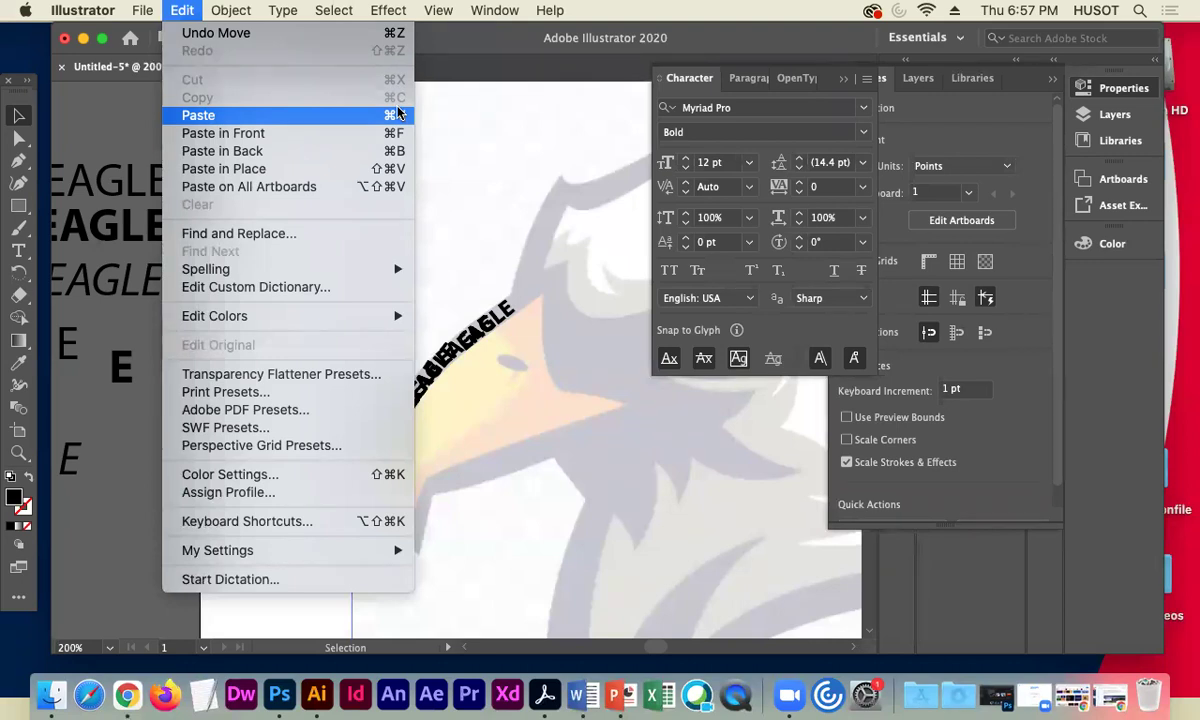
pyautogui.press('super+v')
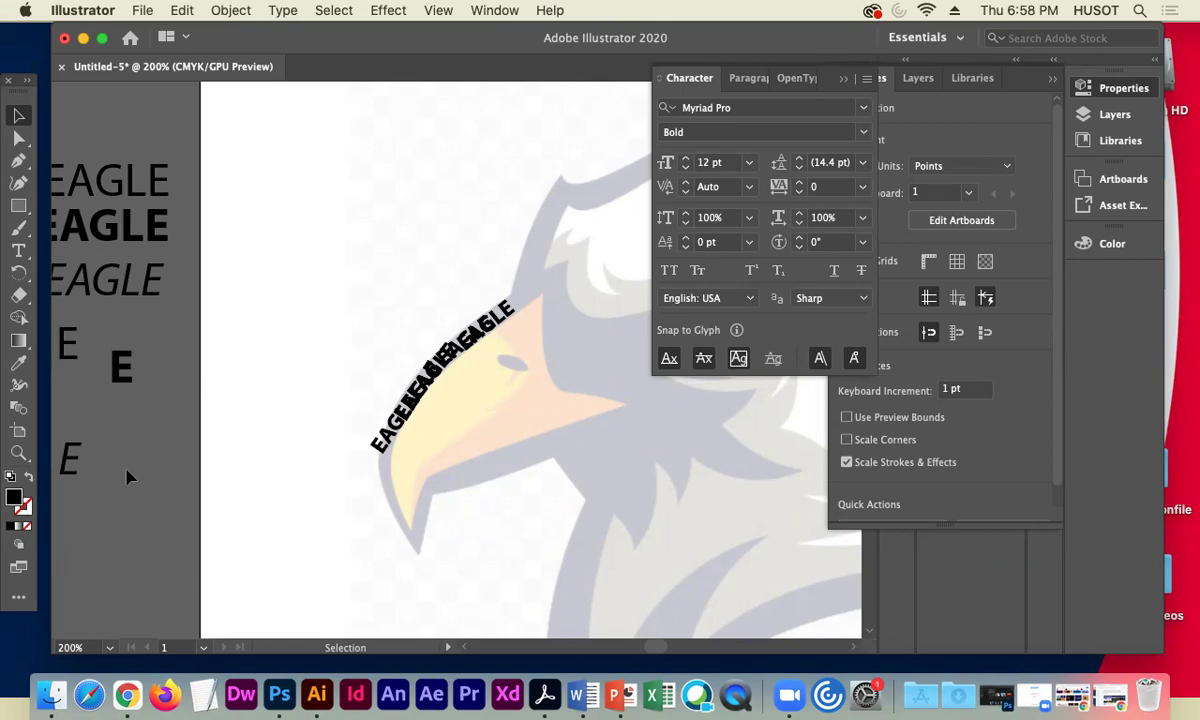
pyautogui.click(127, 477)
pyautogui.click(255, 310)
# - Convert the bold E sample to outlines and place a scaled-down copy over the beak's nostril, rotated about 46°
pyautogui.click(119, 365)
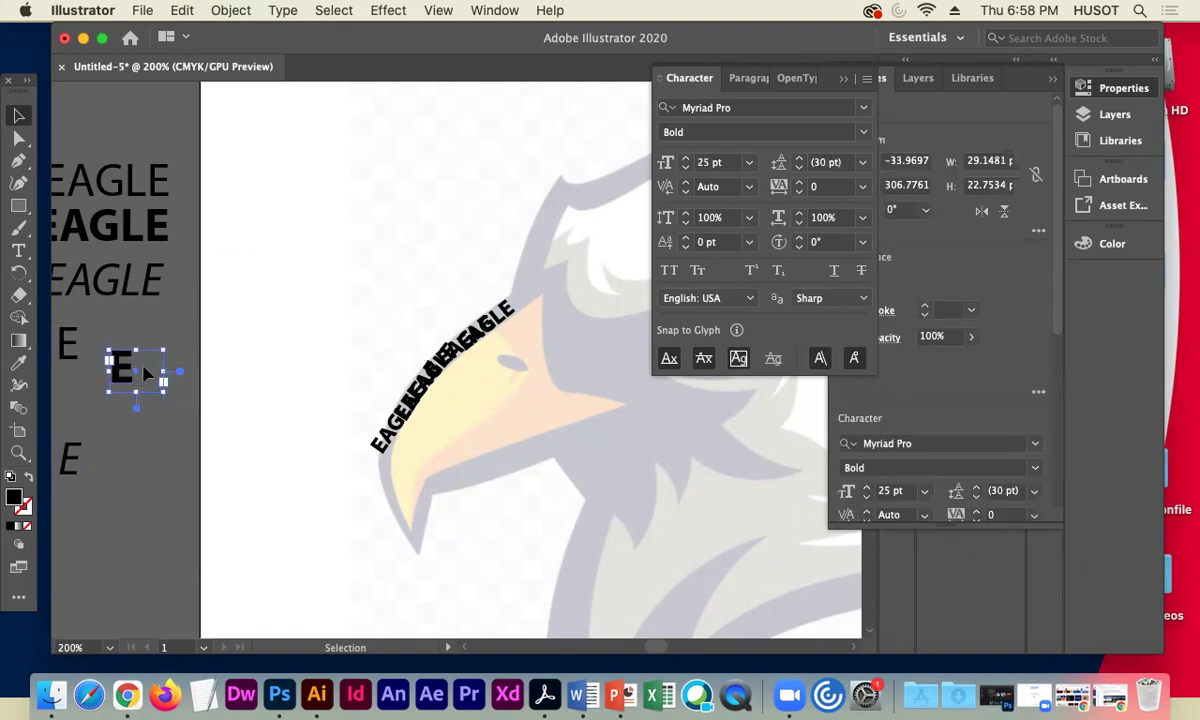
pyautogui.rightClick(138, 355)
pyautogui.click(182, 424)
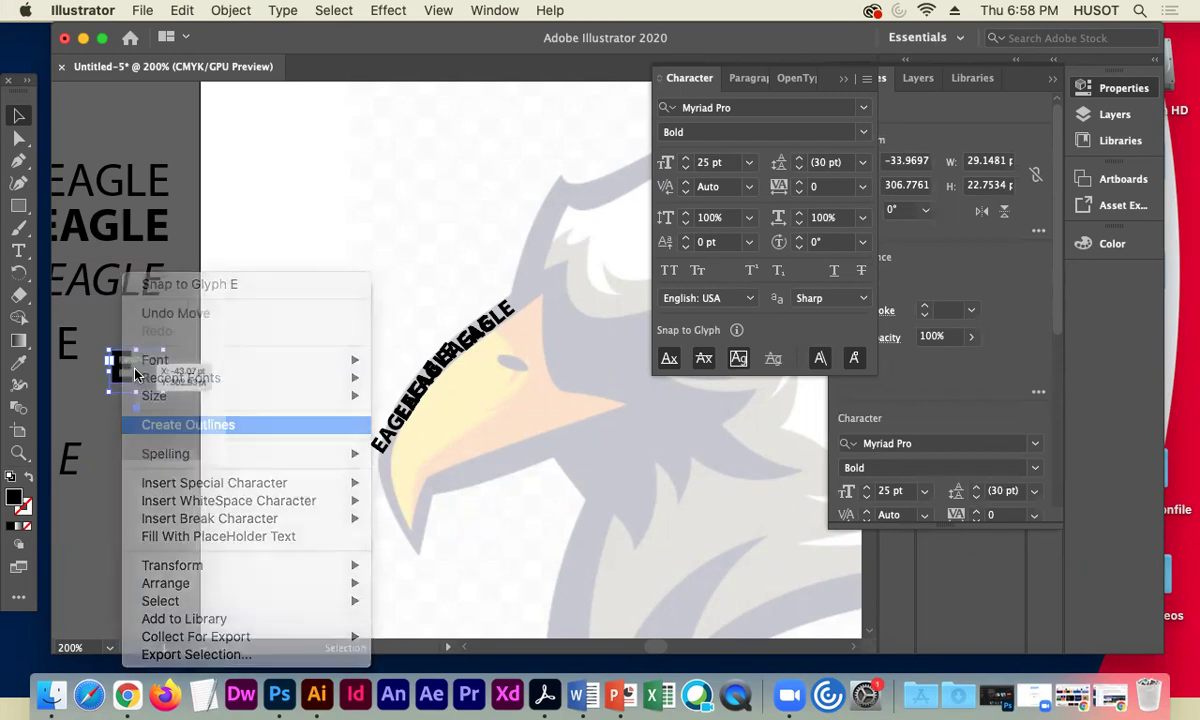
pyautogui.press('super+c')
pyautogui.press('super+v')
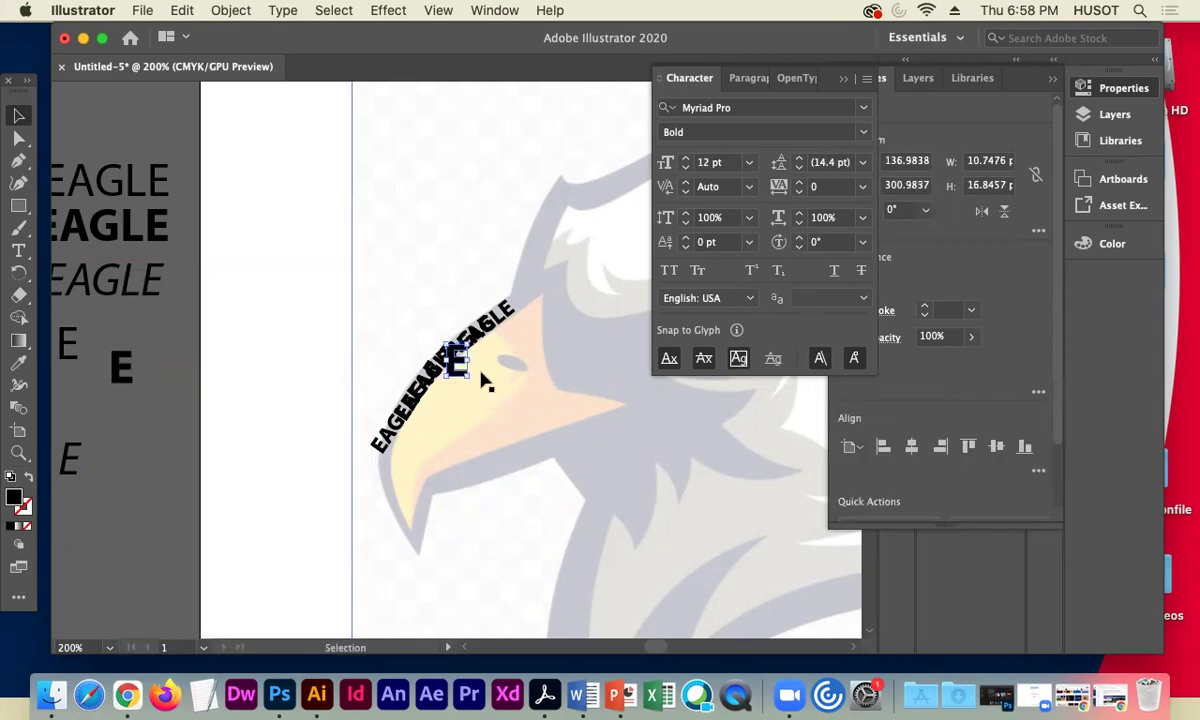
pyautogui.moveTo(476, 378); pyautogui.dragTo(538, 358)
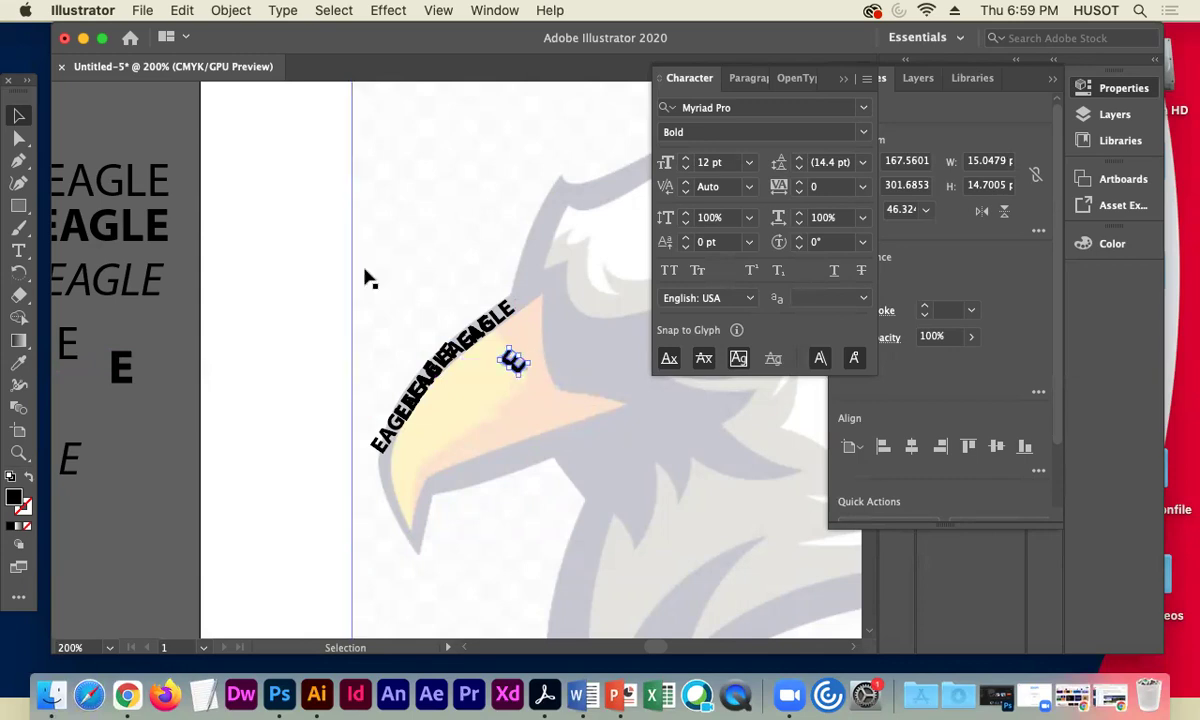
pyautogui.click(297, 277)
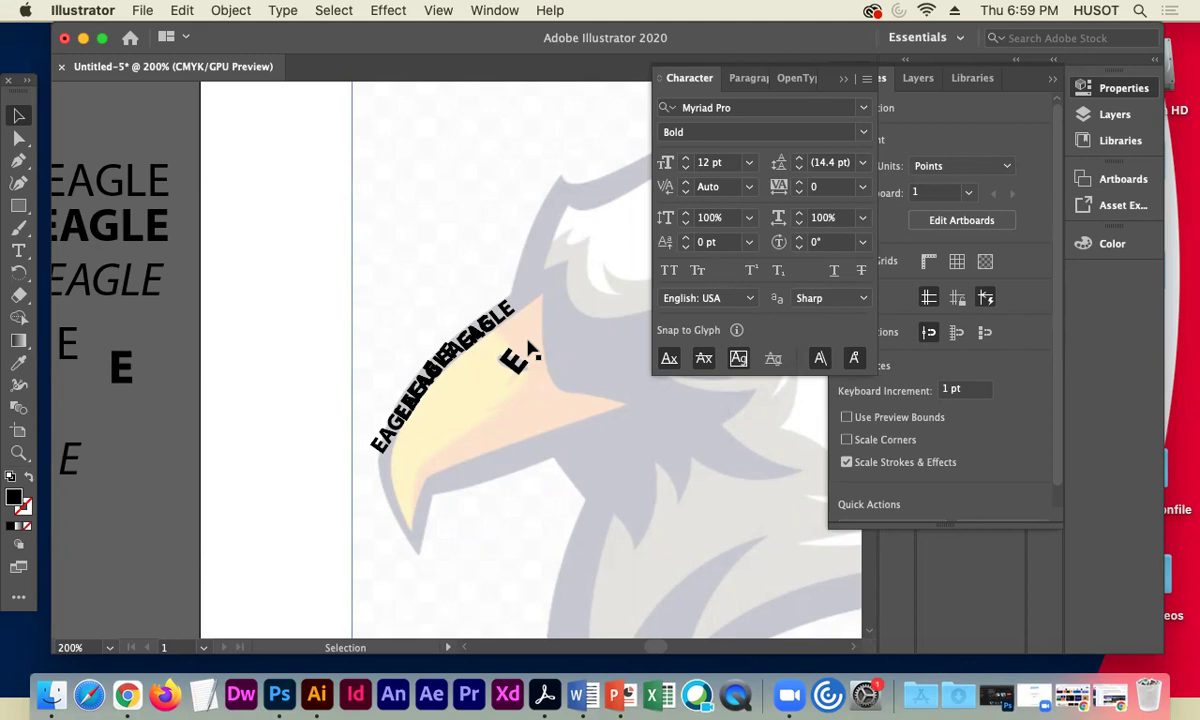
# - Duplicate EAGLE onto the forehead edge above the beak, rotated about 75°, nudged 2 pt right and 1 pt down, and slightly enlarged
pyautogui.moveTo(431, 437); pyautogui.dragTo(381, 418)
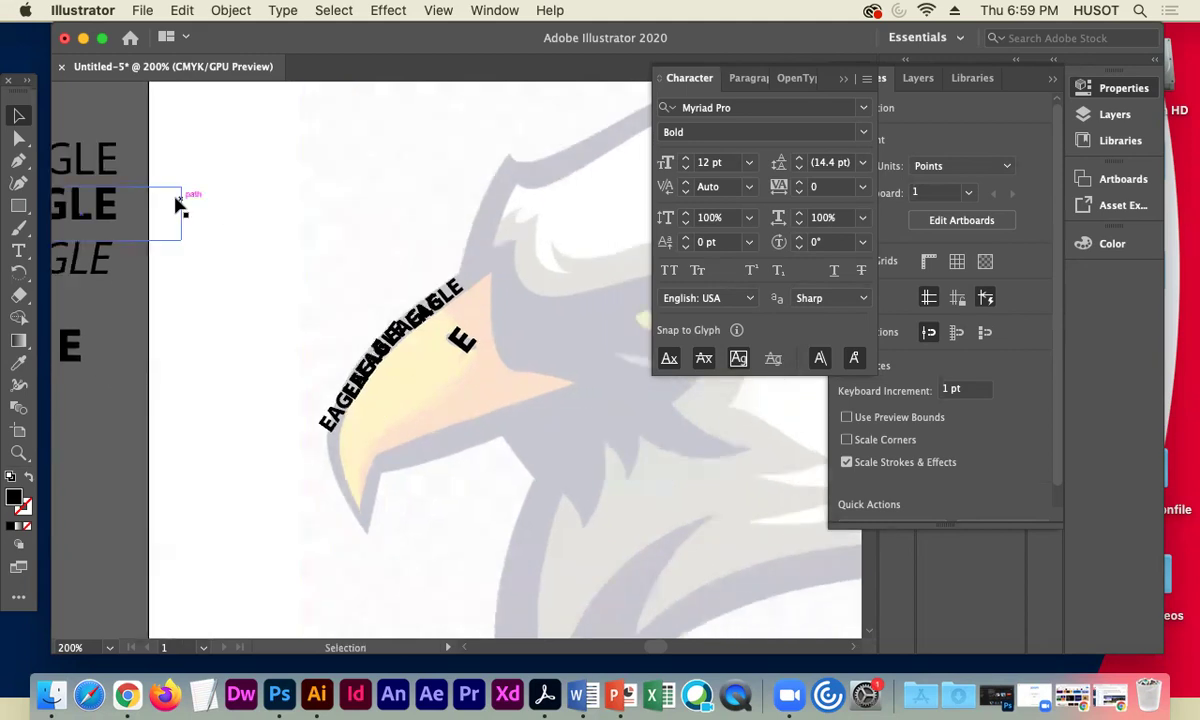
pyautogui.click(410, 305)
pyautogui.moveTo(440, 288); pyautogui.dragTo(467, 213)
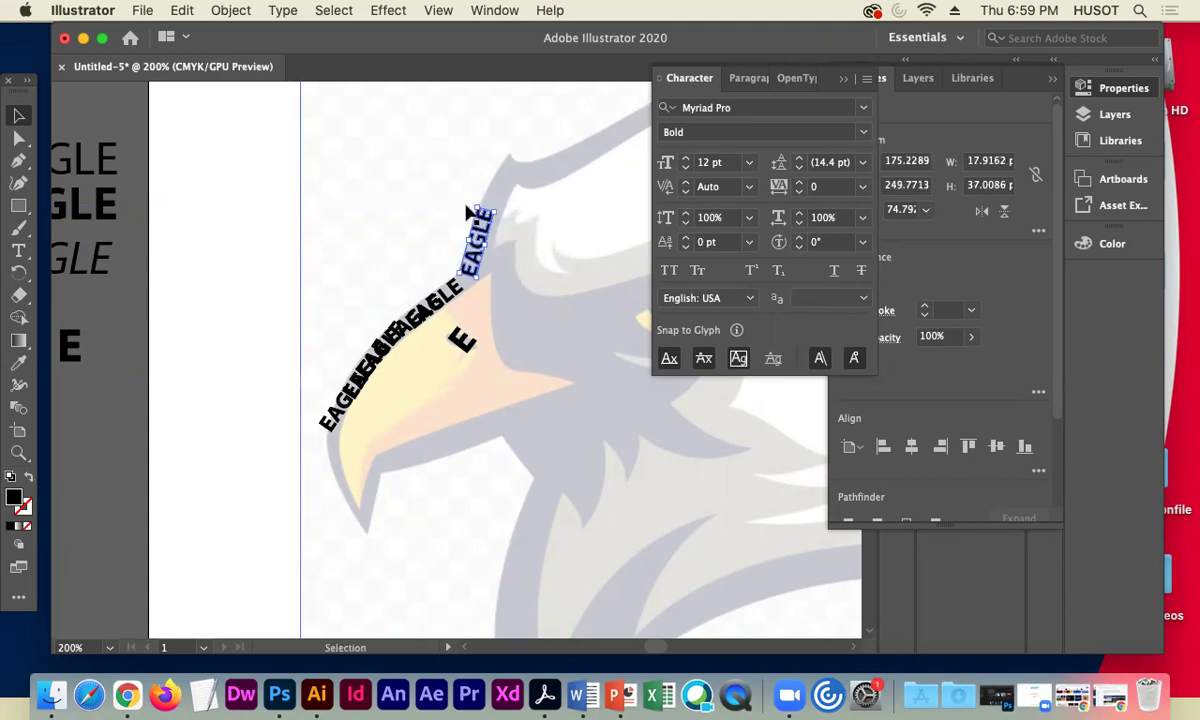
pyautogui.press('Right')
pyautogui.press('Right')
pyautogui.press('Down')
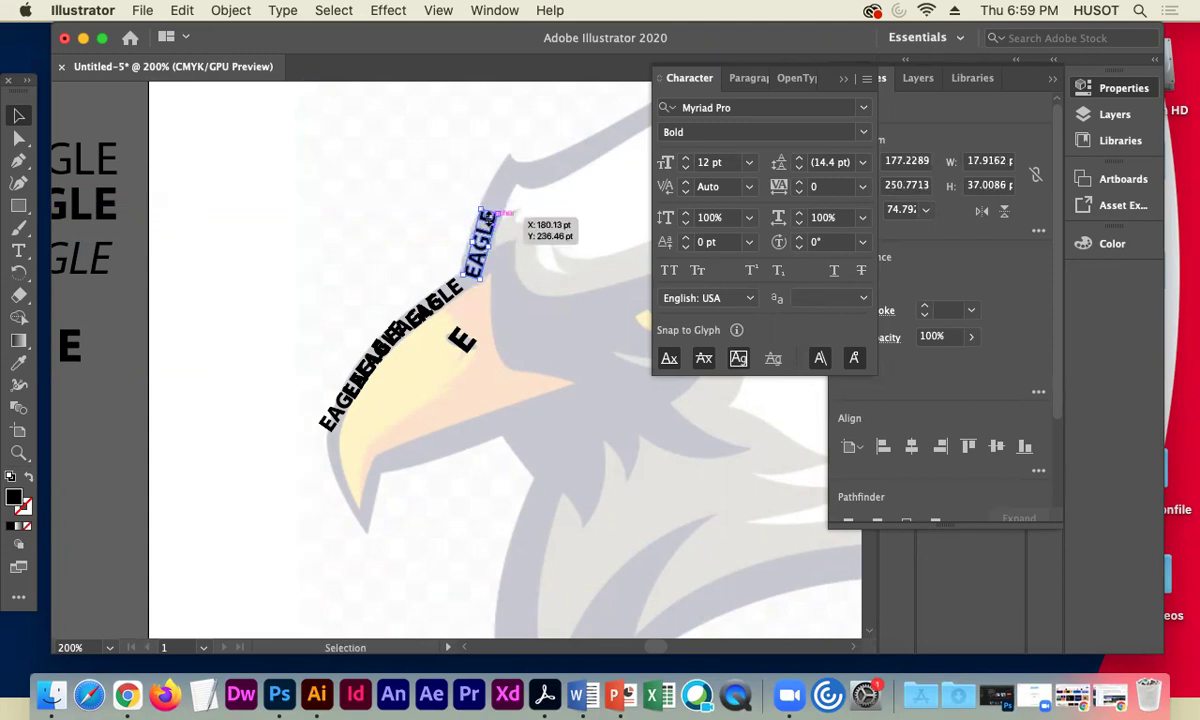
pyautogui.moveTo(478, 208)
pyautogui.mouseDown()
pyautogui.moveTo(486, 214)
pyautogui.moveTo(470, 201)
pyautogui.mouseUp()
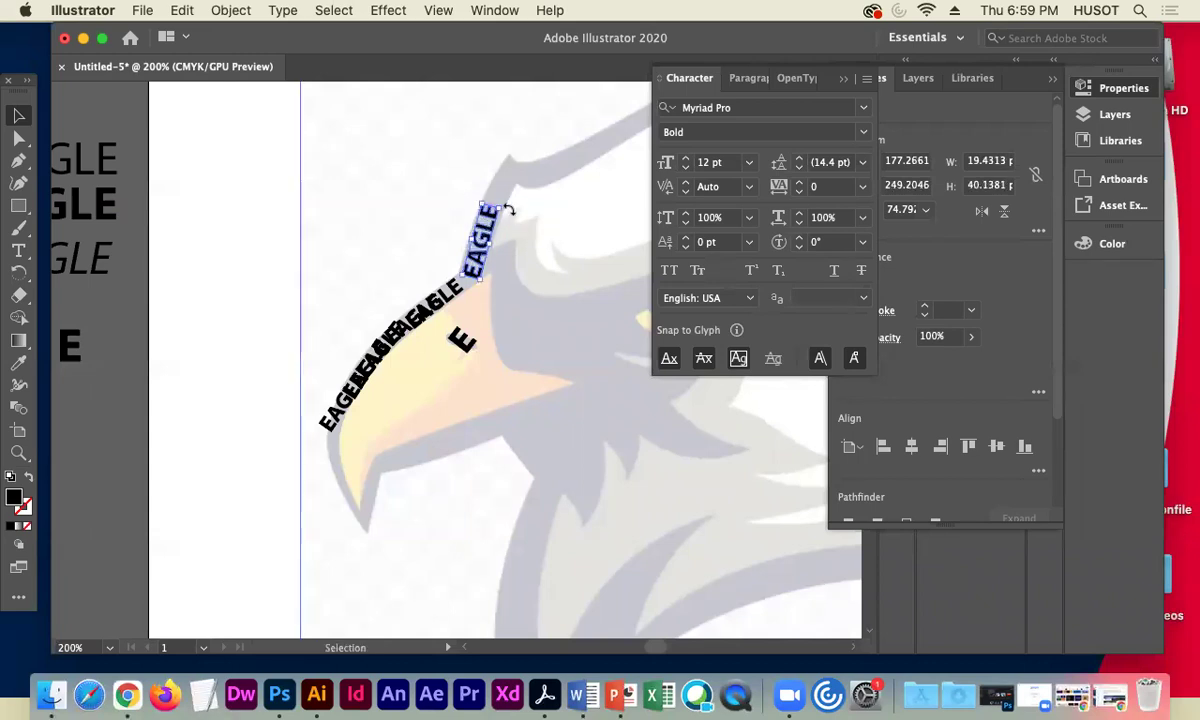
pyautogui.click(275, 228)
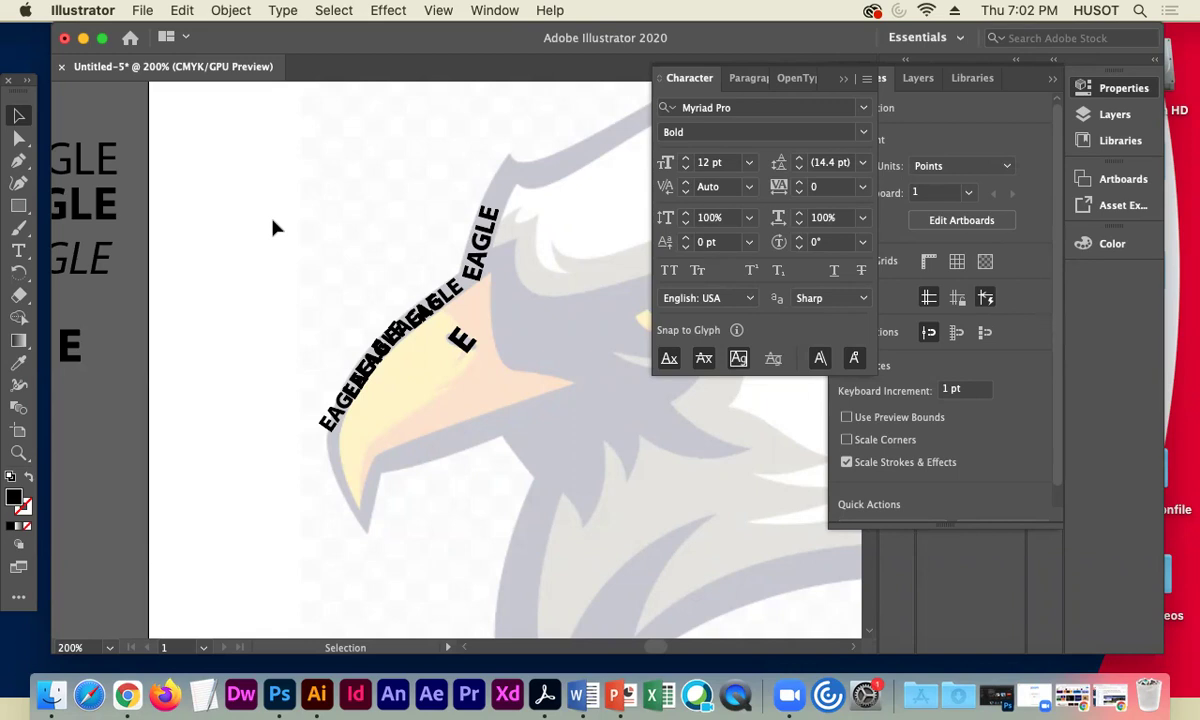
# - Convert the regular-weight EAGLE sample to outlines and place it, scaled down and rotated about 36°, along the beak's yellow-orange boundary
pyautogui.moveTo(330, 260)
pyautogui.mouseDown()
pyautogui.moveTo(236, 284)
pyautogui.moveTo(320, 280)
pyautogui.mouseUp()
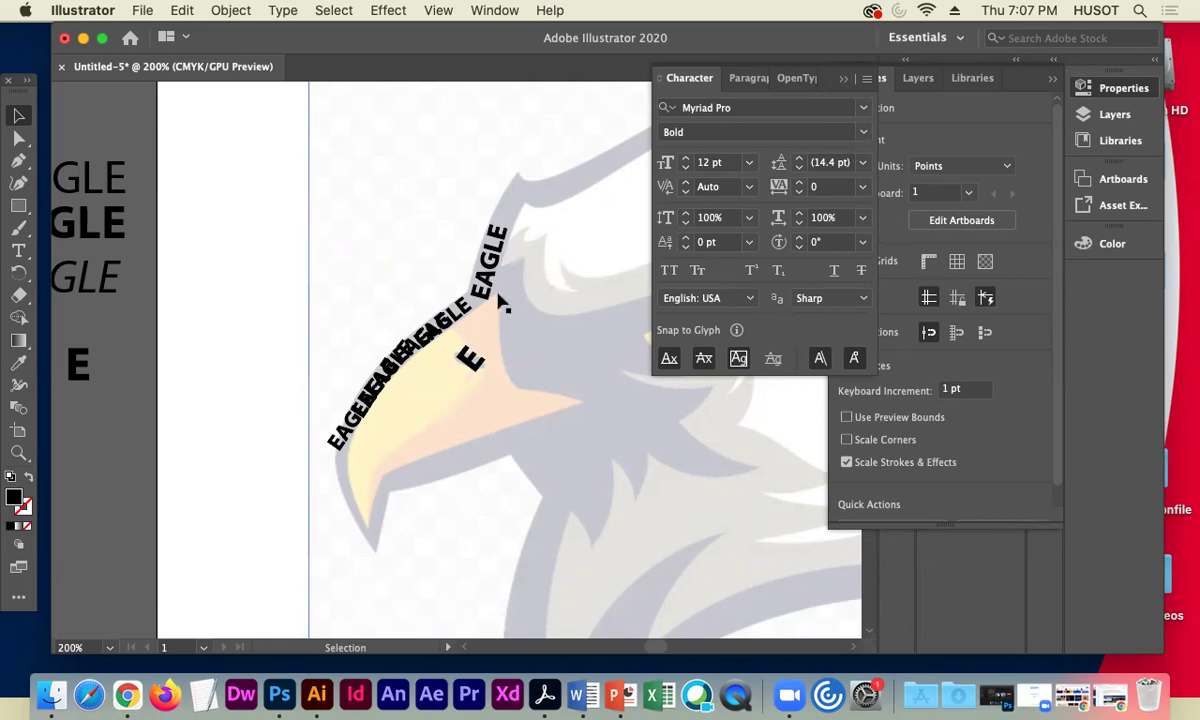
pyautogui.hscroll(5, 530, 316)
pyautogui.scroll(2, 420, 360)
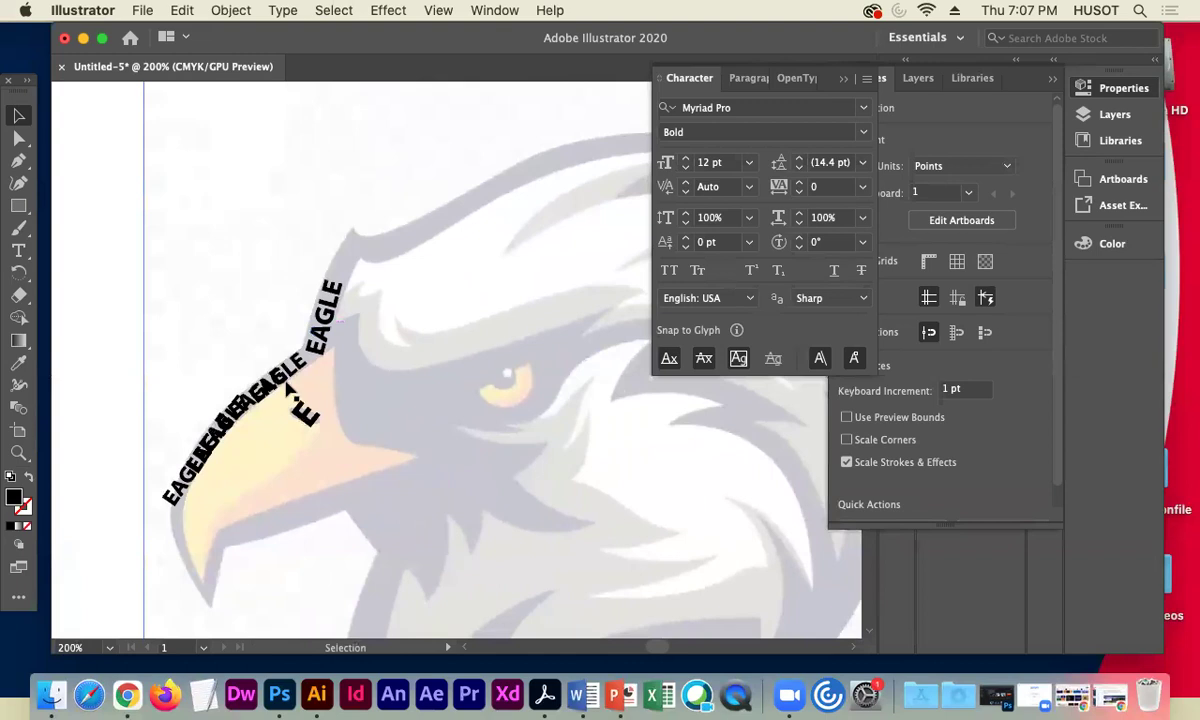
pyautogui.moveTo(196, 305); pyautogui.dragTo(447, 204)
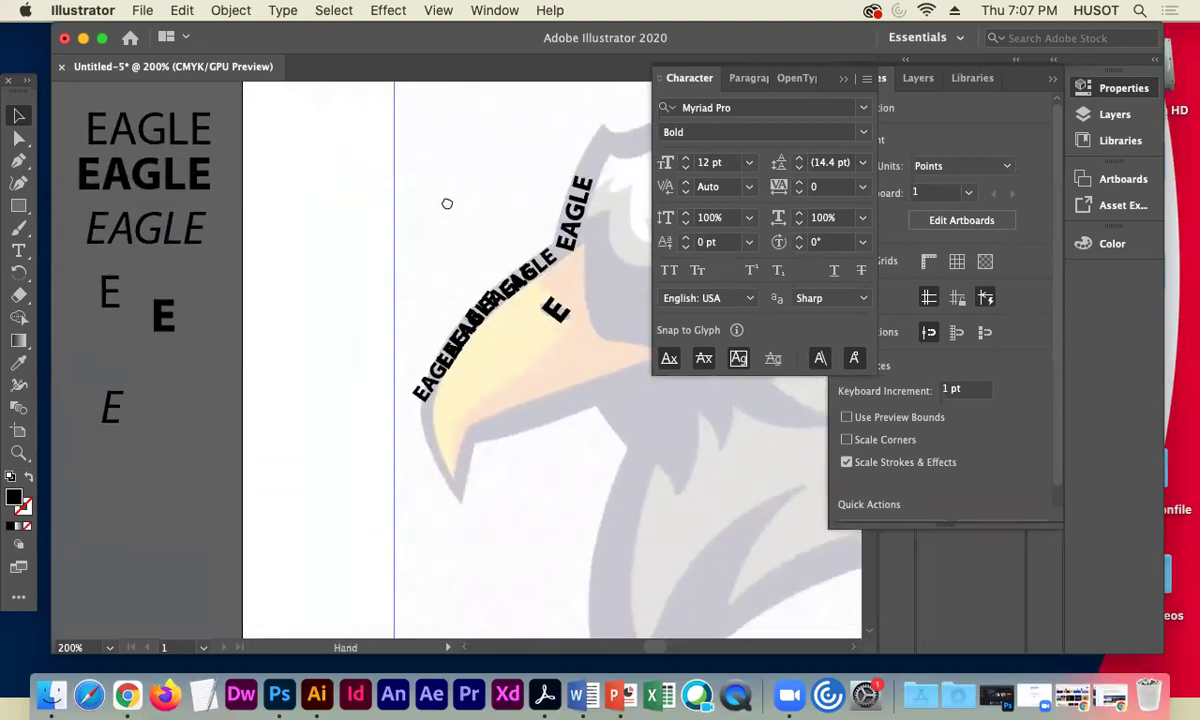
pyautogui.click(132, 138)
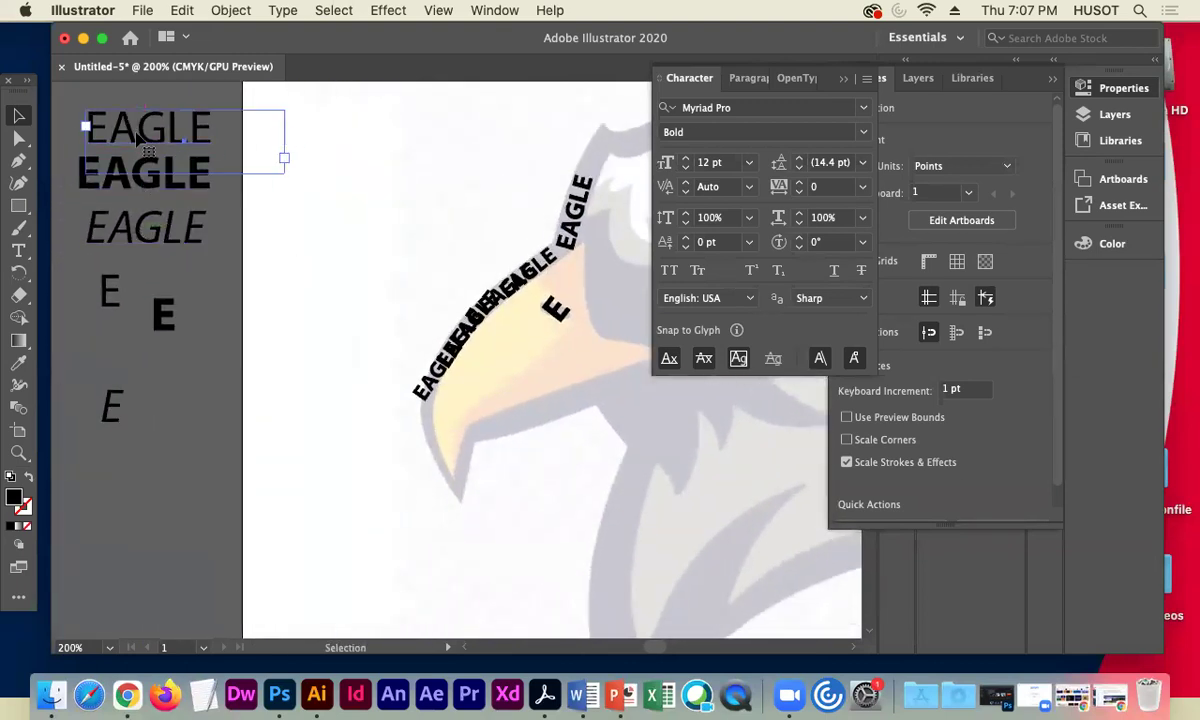
pyautogui.rightClick(125, 144)
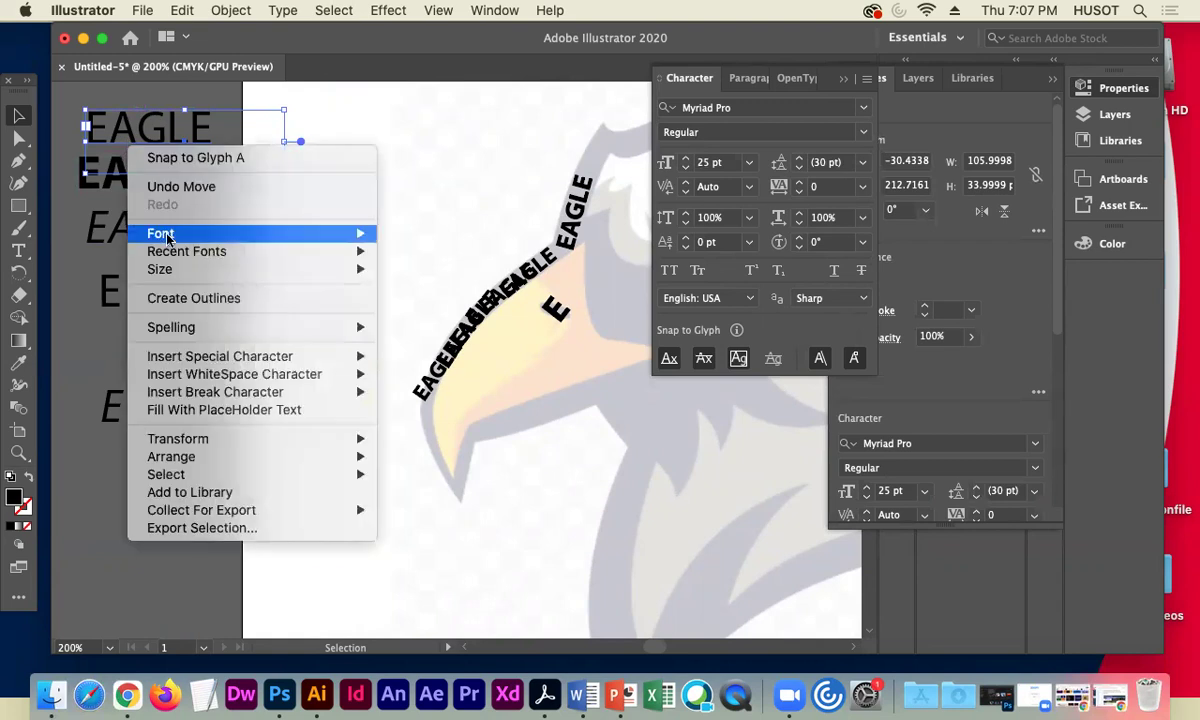
pyautogui.click(194, 299)
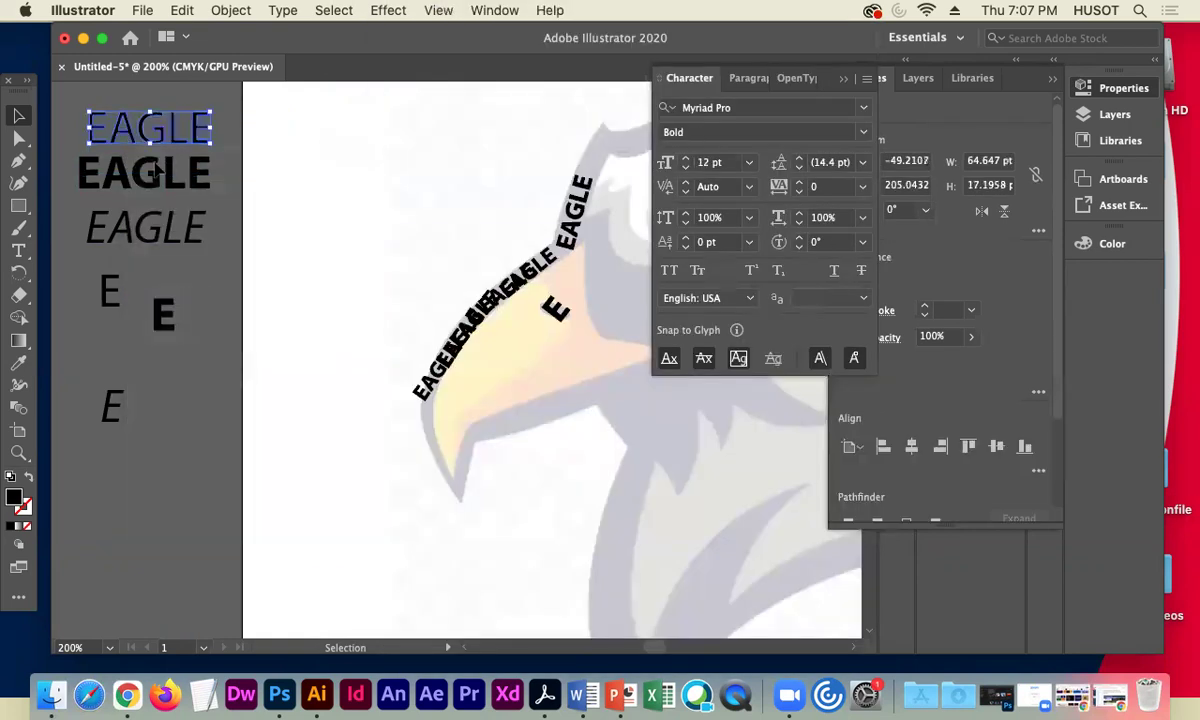
pyautogui.moveTo(122, 128); pyautogui.dragTo(490, 379)
pyautogui.moveTo(581, 396); pyautogui.dragTo(491, 398)
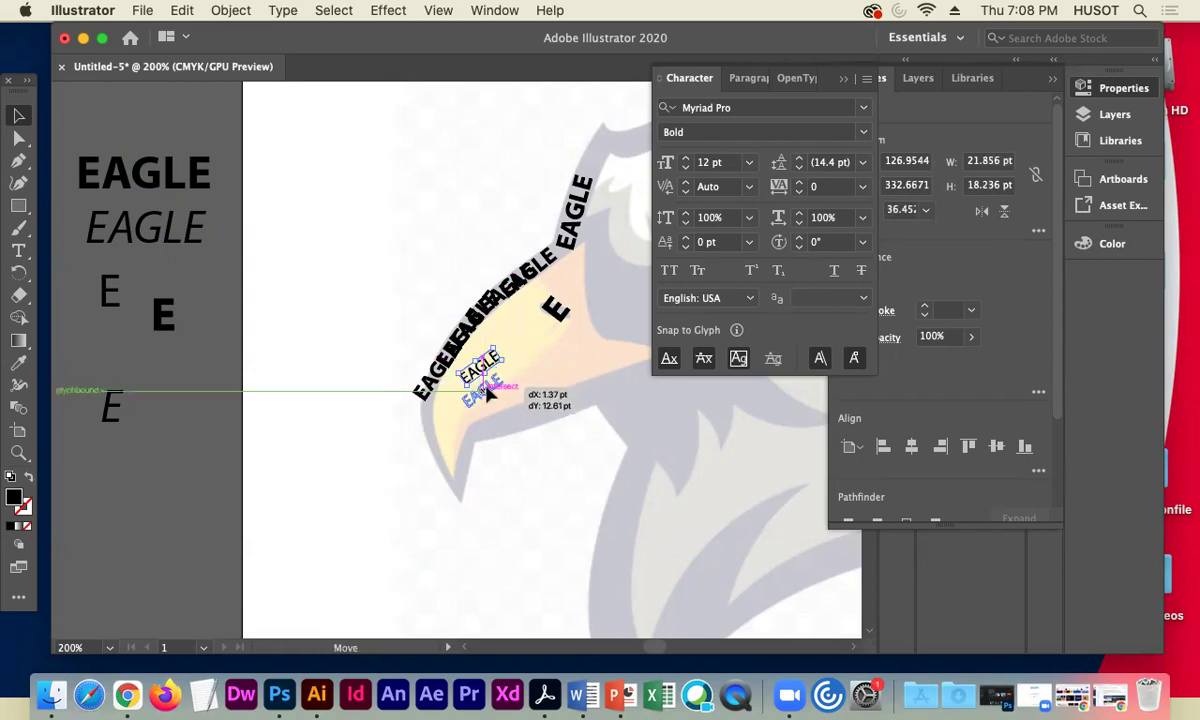
pyautogui.click(340, 393)
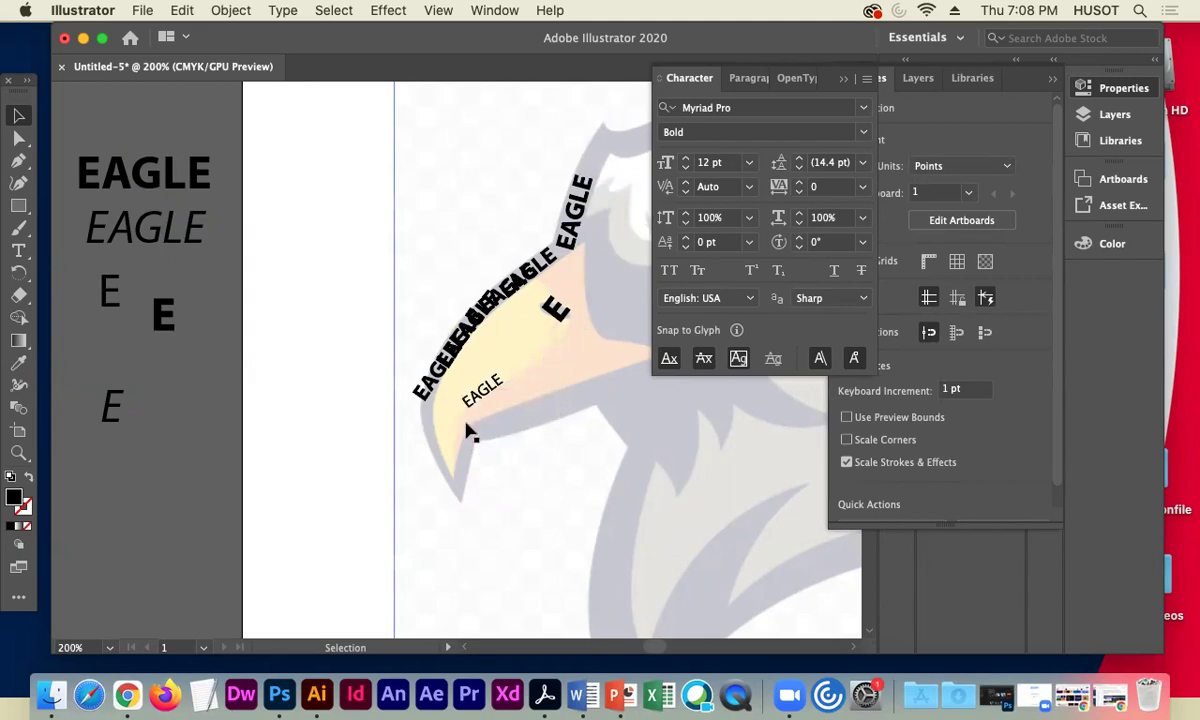
# - Duplicate the small light EAGLE up the yellow-orange boundary of the beak at the same 36° angle
pyautogui.moveTo(484, 392)
pyautogui.mouseDown()
pyautogui.moveTo(466, 394)
pyautogui.moveTo(480, 384)
pyautogui.moveTo(472, 390)
pyautogui.moveTo(494, 398)
pyautogui.mouseUp()
pyautogui.moveTo(472, 356); pyautogui.dragTo(485, 395)
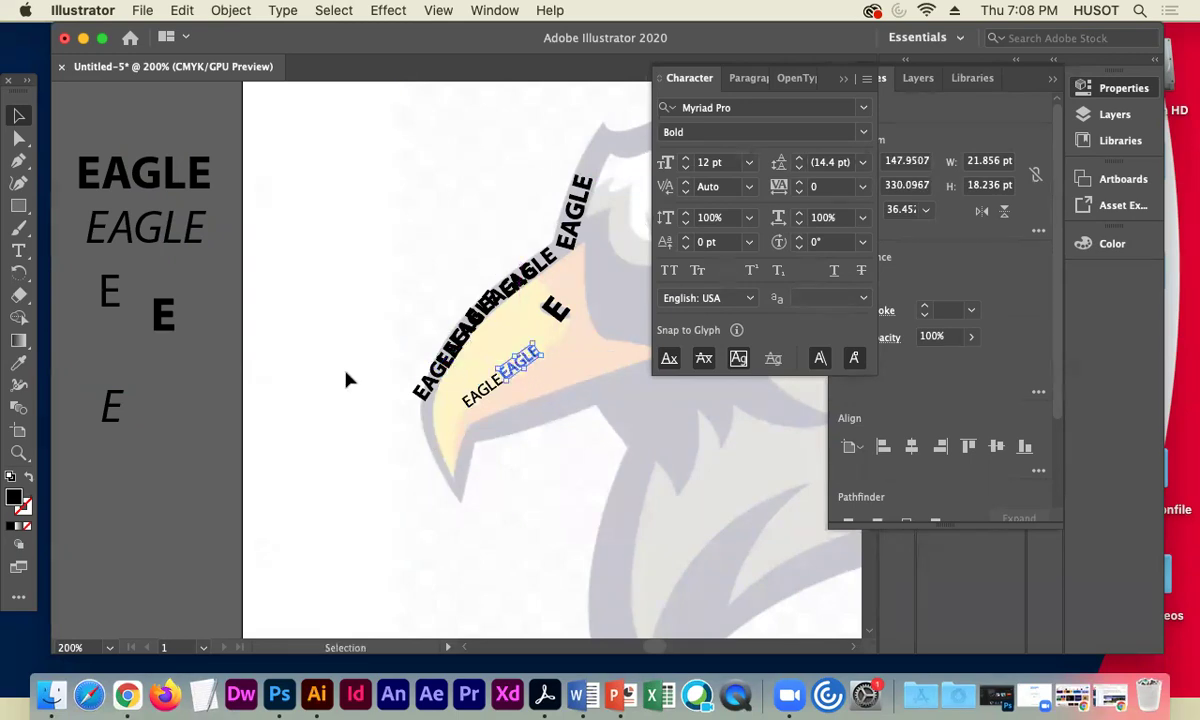
pyautogui.click(287, 378)
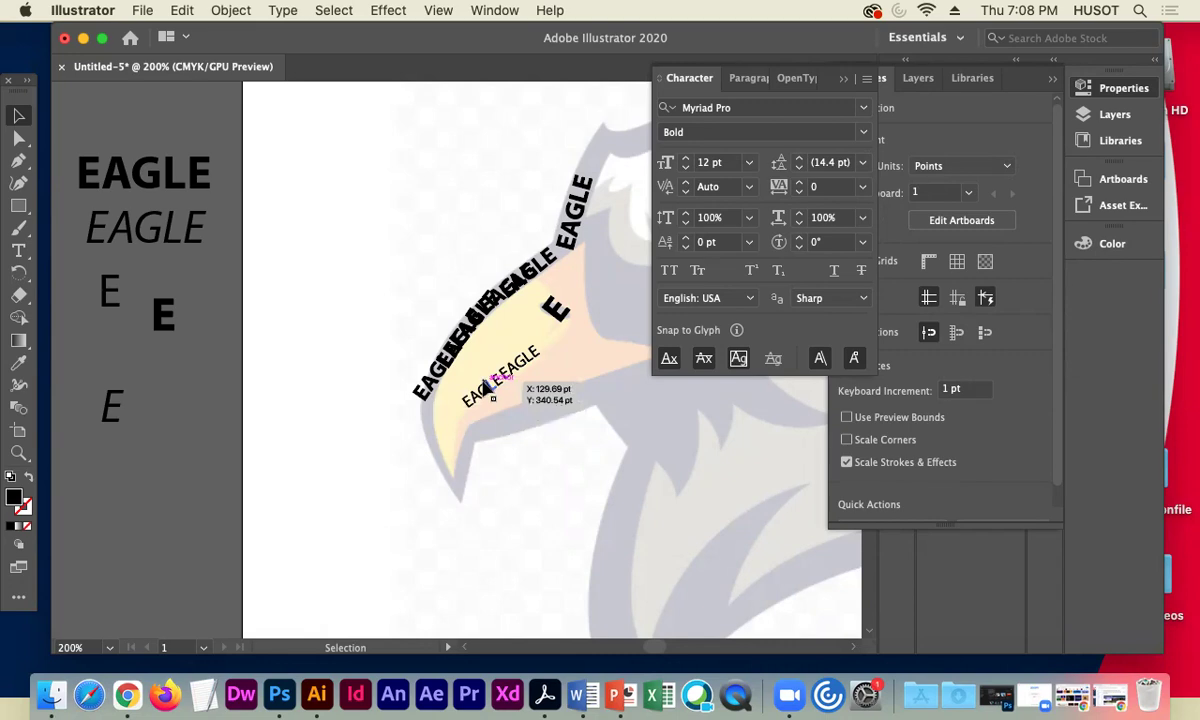
# - Shrink both light EAGLE words to about 16.5 × 14 pt and add a third copy farther up the boundary toward the nostril
pyautogui.click(512, 378)
pyautogui.moveTo(519, 370); pyautogui.dragTo(538, 354)
pyautogui.click(319, 373)
pyautogui.press('a')
pyautogui.click(484, 398)
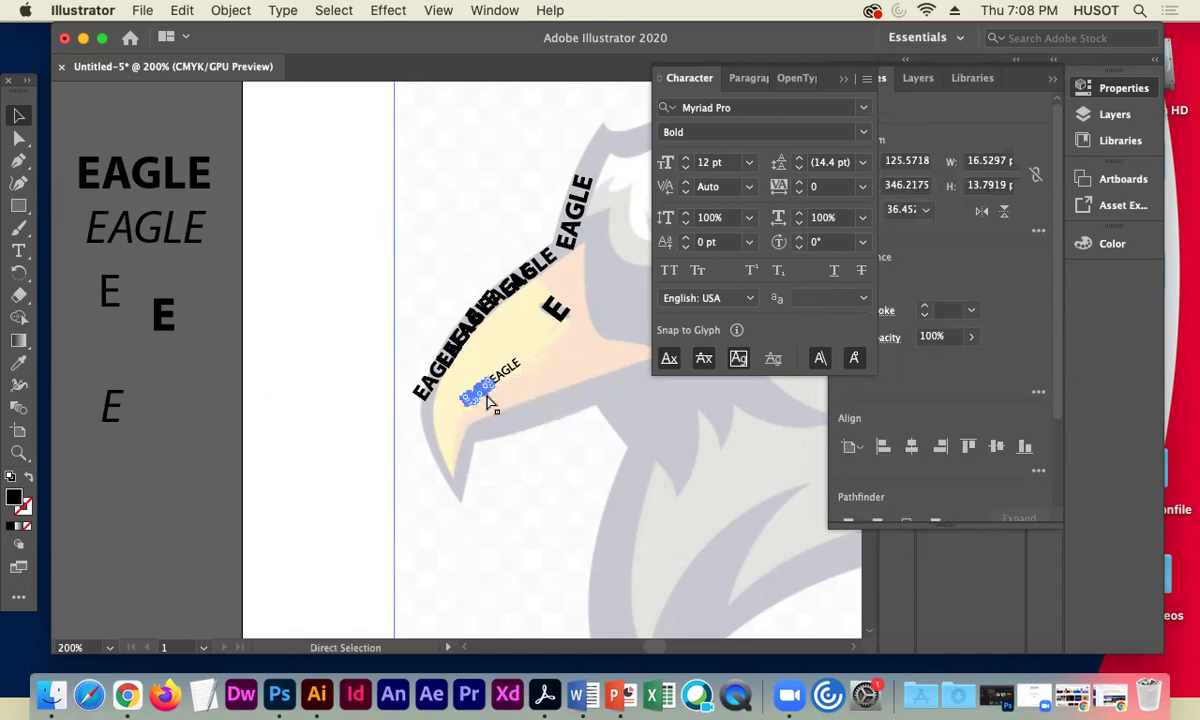
pyautogui.moveTo(466, 360); pyautogui.dragTo(540, 348)
pyautogui.click(262, 388)
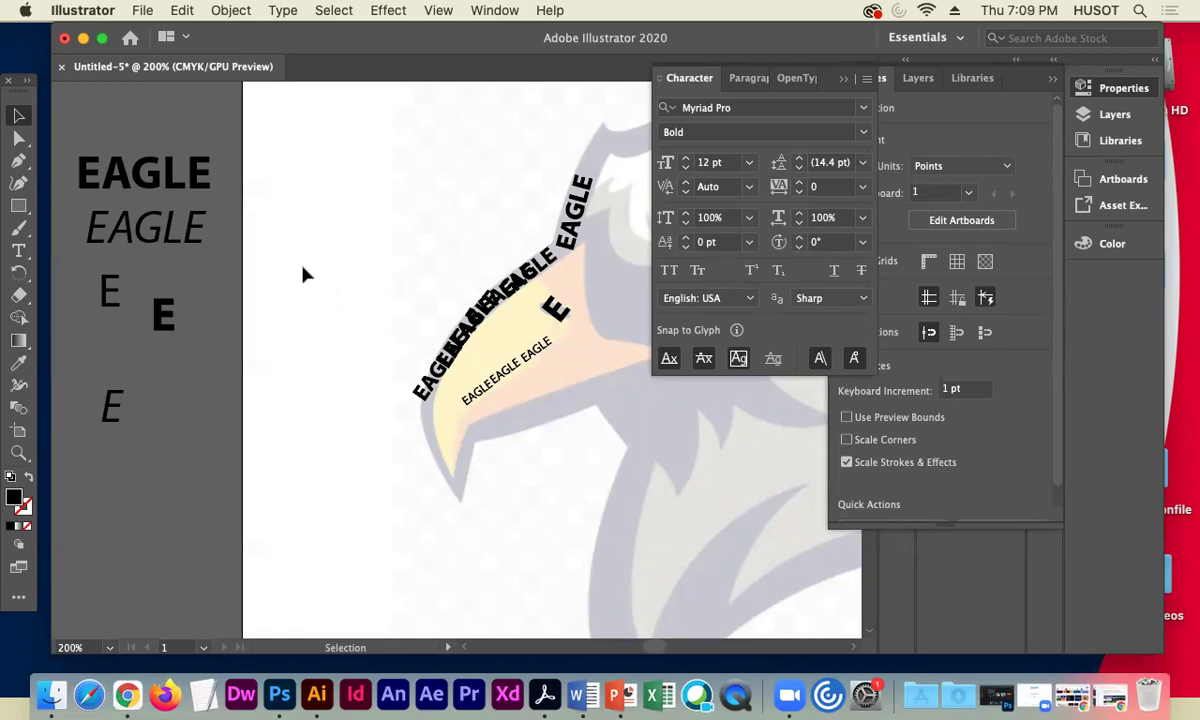
# - Add two light EAGLE copies down the boundary toward the beak tip, turning the lowest one nearly vertical
pyautogui.click(478, 394)
pyautogui.moveTo(478, 394); pyautogui.dragTo(450, 442)
pyautogui.click(348, 402)
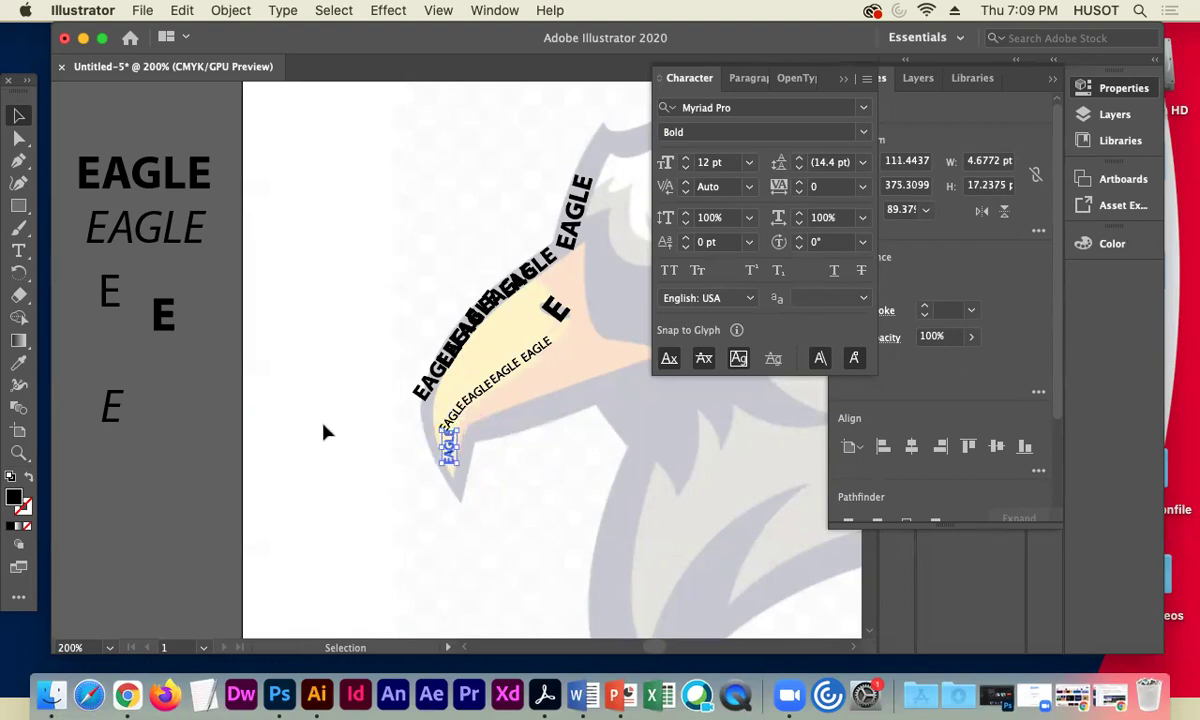
pyautogui.moveTo(461, 455); pyautogui.dragTo(466, 455)
pyautogui.click(281, 437)
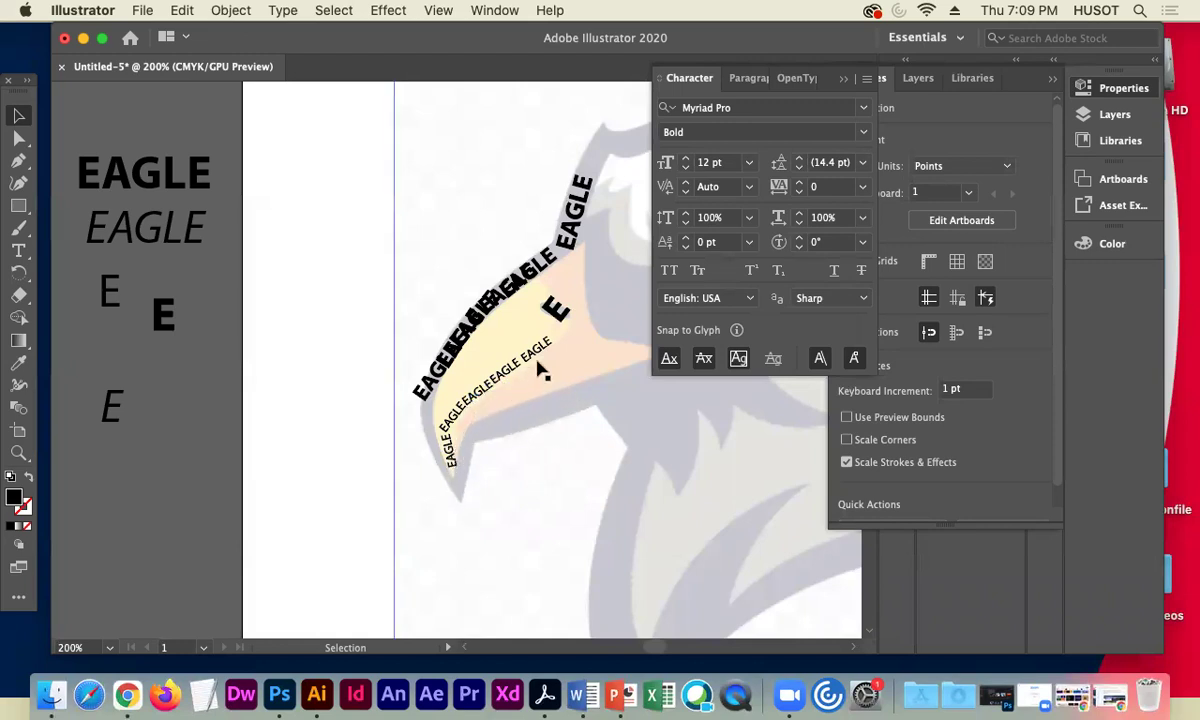
# - Add three light EAGLE copies inside the beak's yellow area, between the bold outer edge and the existing light row
pyautogui.moveTo(556, 308); pyautogui.dragTo(450, 372)
pyautogui.click(303, 380)
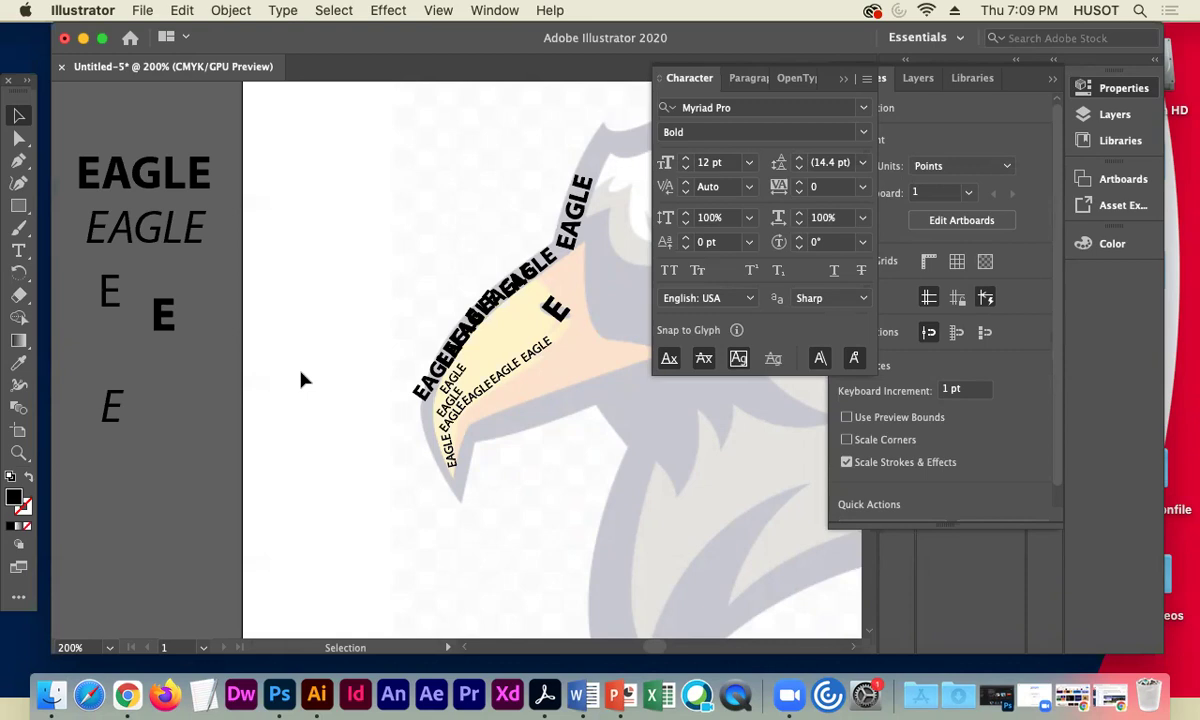
pyautogui.press('a')
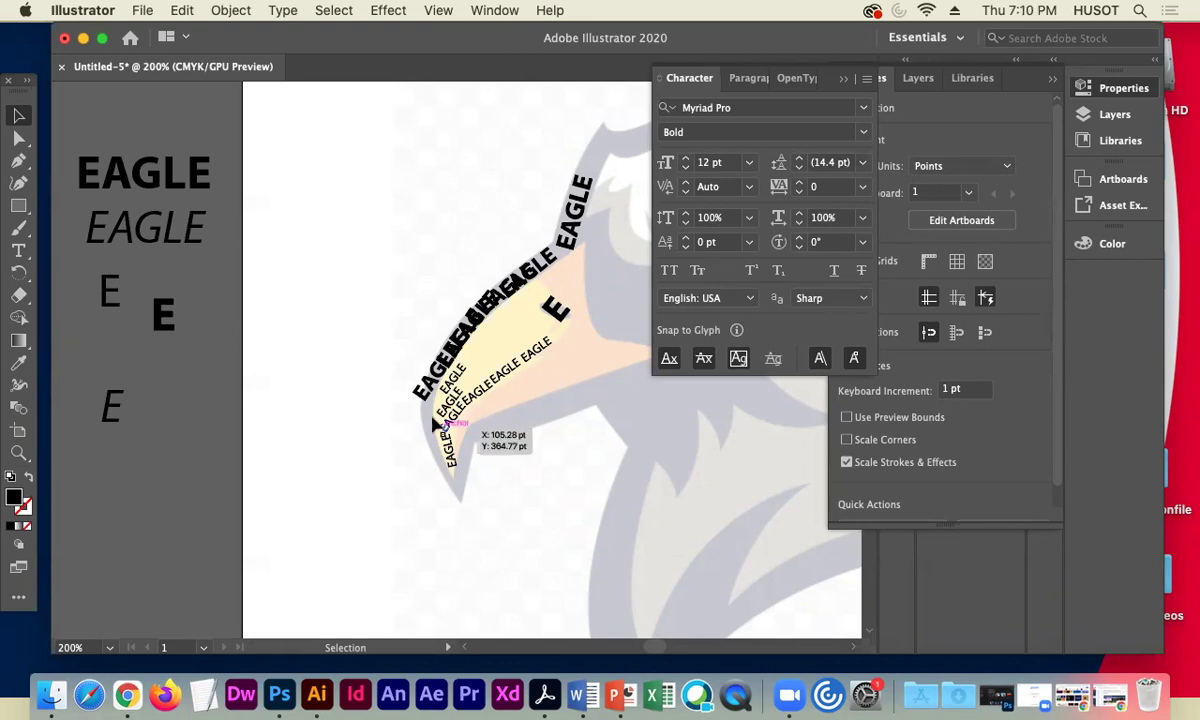
pyautogui.click(448, 407)
pyautogui.moveTo(448, 407); pyautogui.dragTo(470, 378)
pyautogui.click(285, 393)
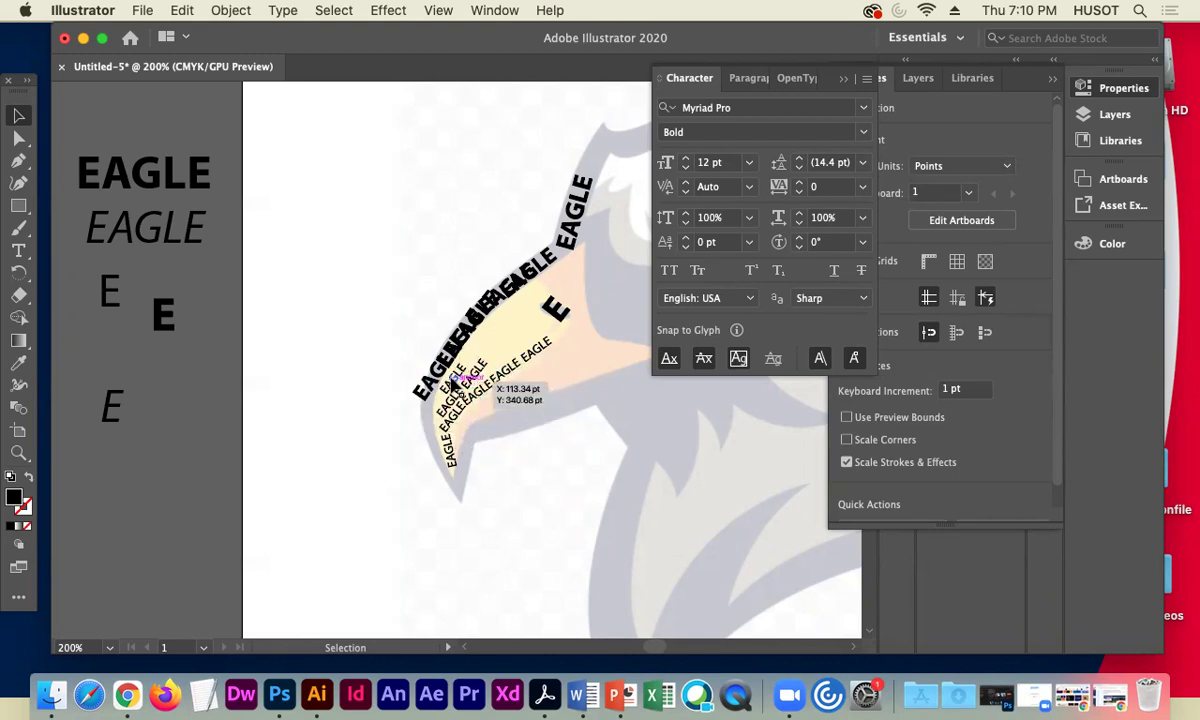
# - Expand Layer 1 and toggle the eagle template image's visibility to examine the beak lettering on its own
pyautogui.click(1110, 116)
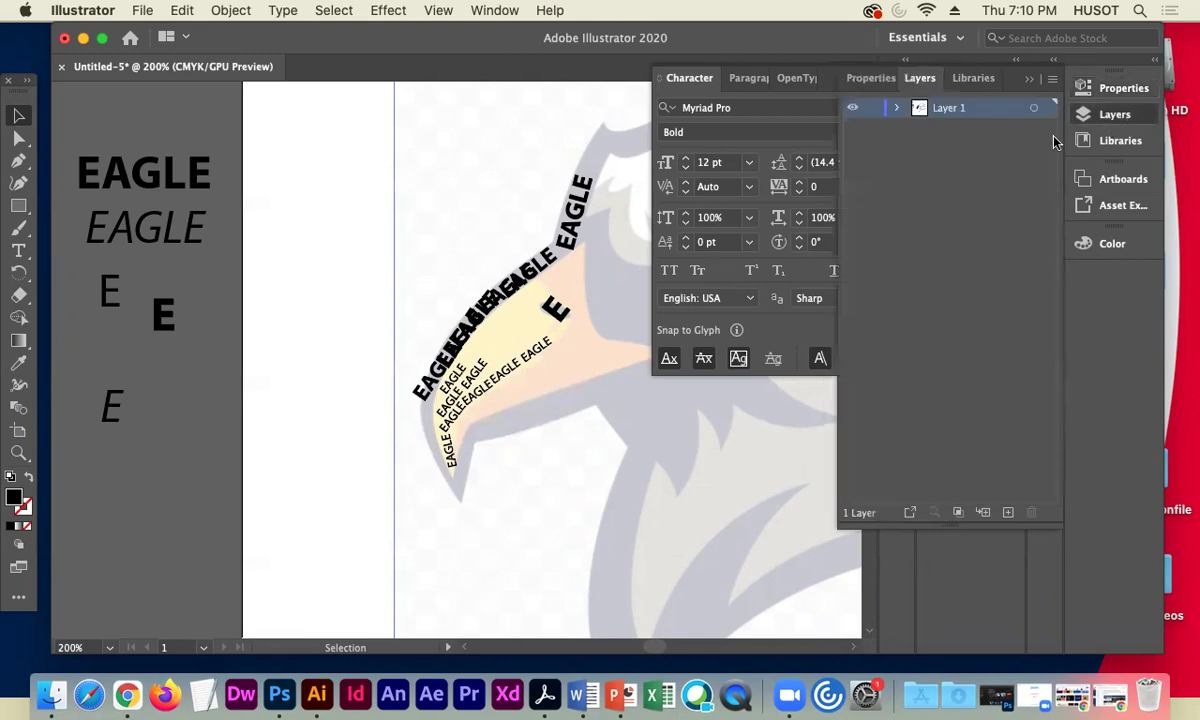
pyautogui.click(899, 108)
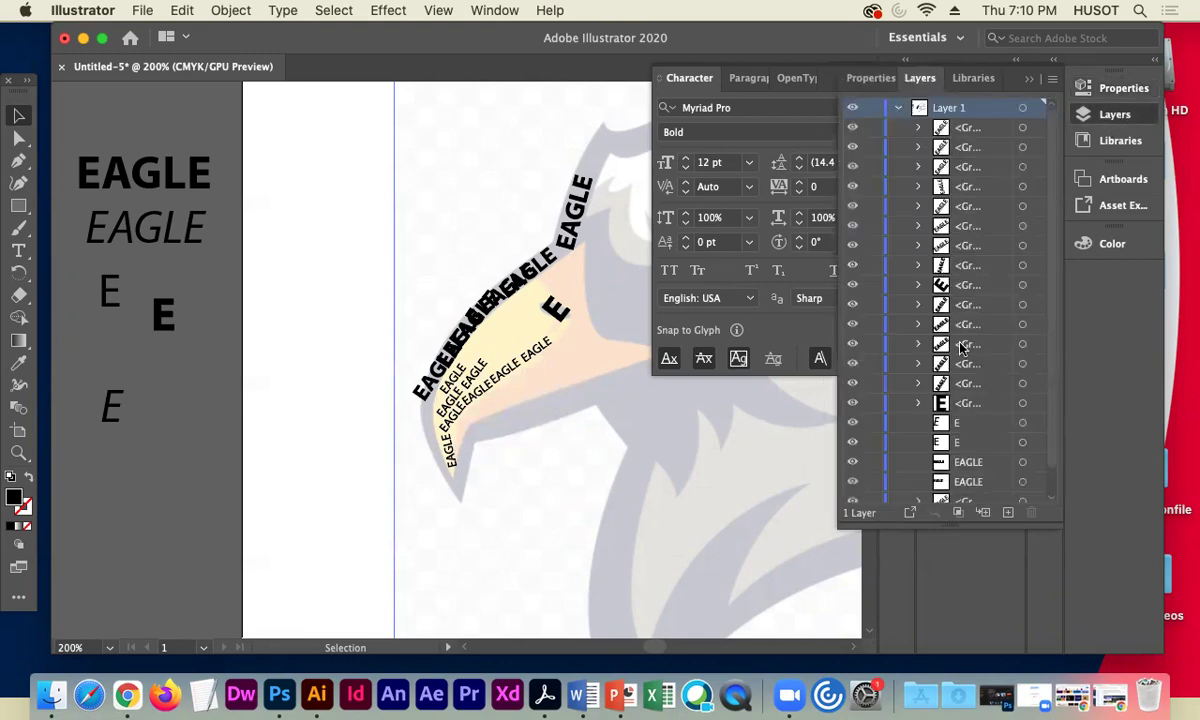
pyautogui.scroll(-1, 1055, 340)
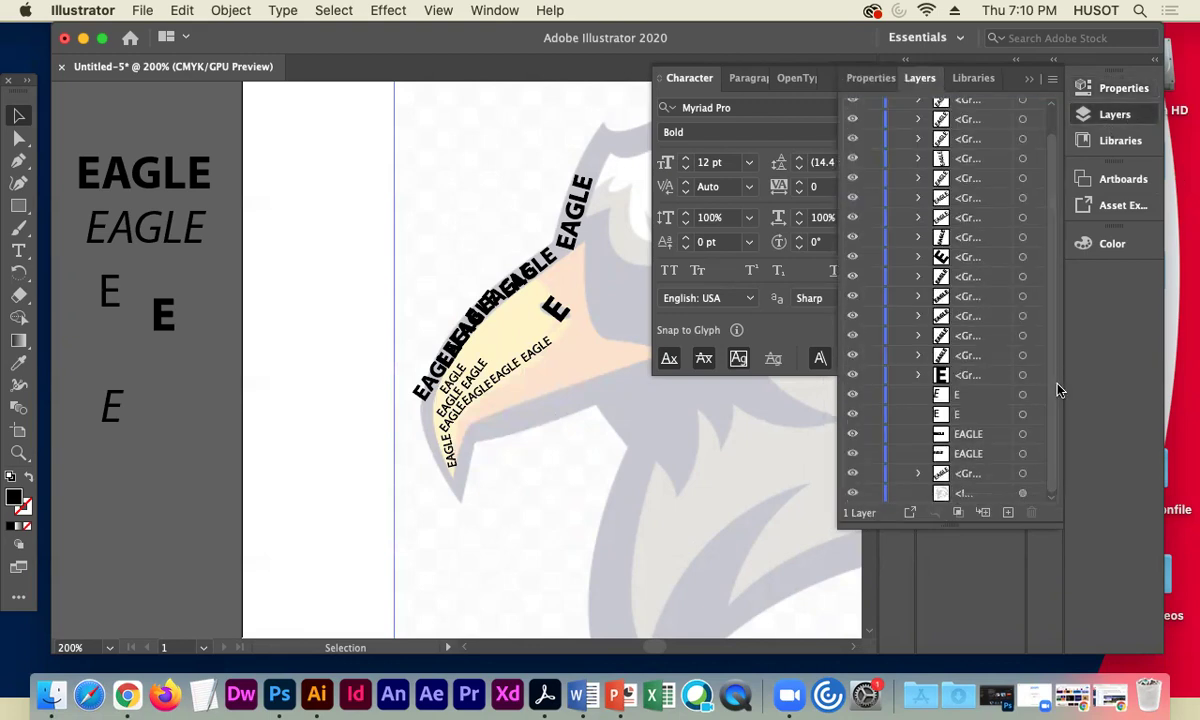
pyautogui.click(852, 494)
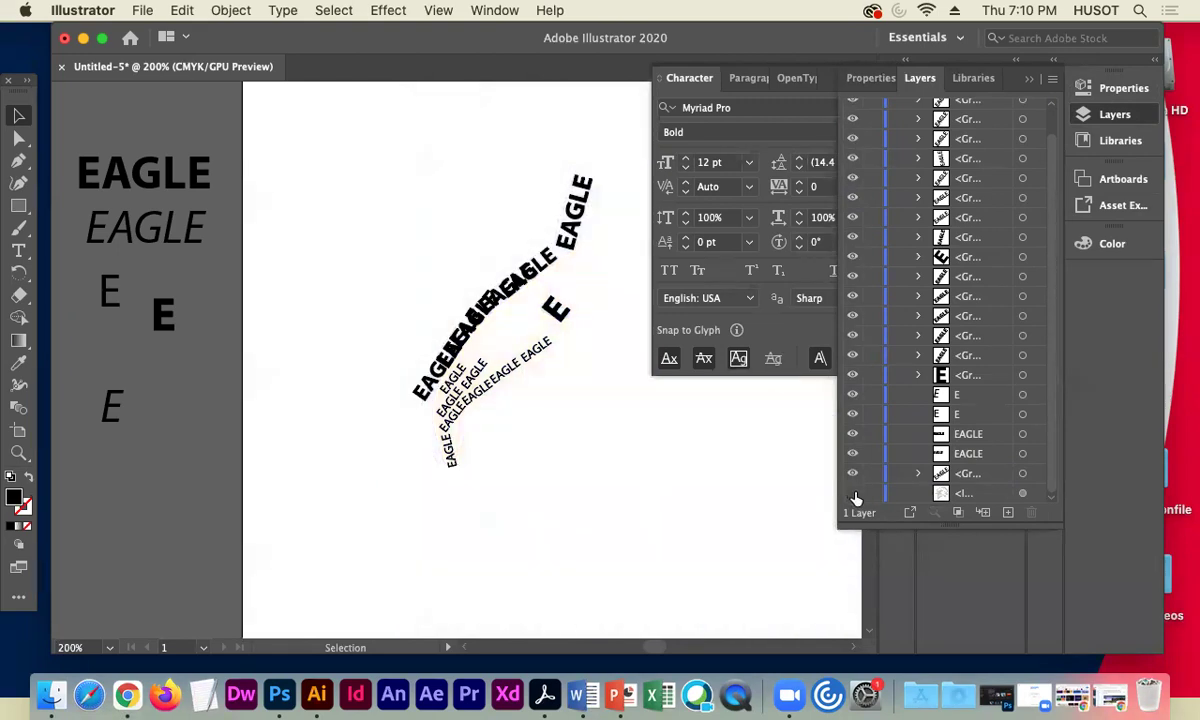
pyautogui.click(852, 494)
pyautogui.click(852, 494)
pyautogui.click(852, 494)
pyautogui.click(852, 494)
pyautogui.click(852, 494)
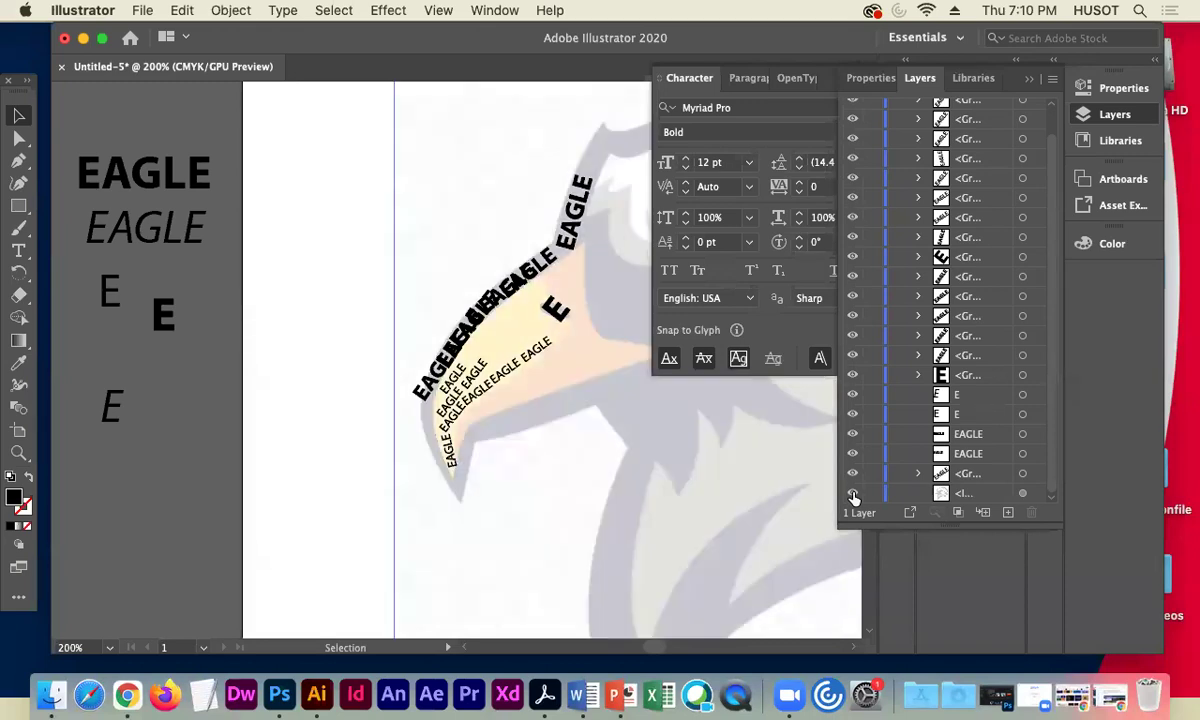
# - Duplicate bold EAGLE twice down the beak's outer edge and once along the hook's inner edge, and check the shape without the template image
pyautogui.moveTo(430, 388); pyautogui.dragTo(450, 496)
pyautogui.click(218, 460)
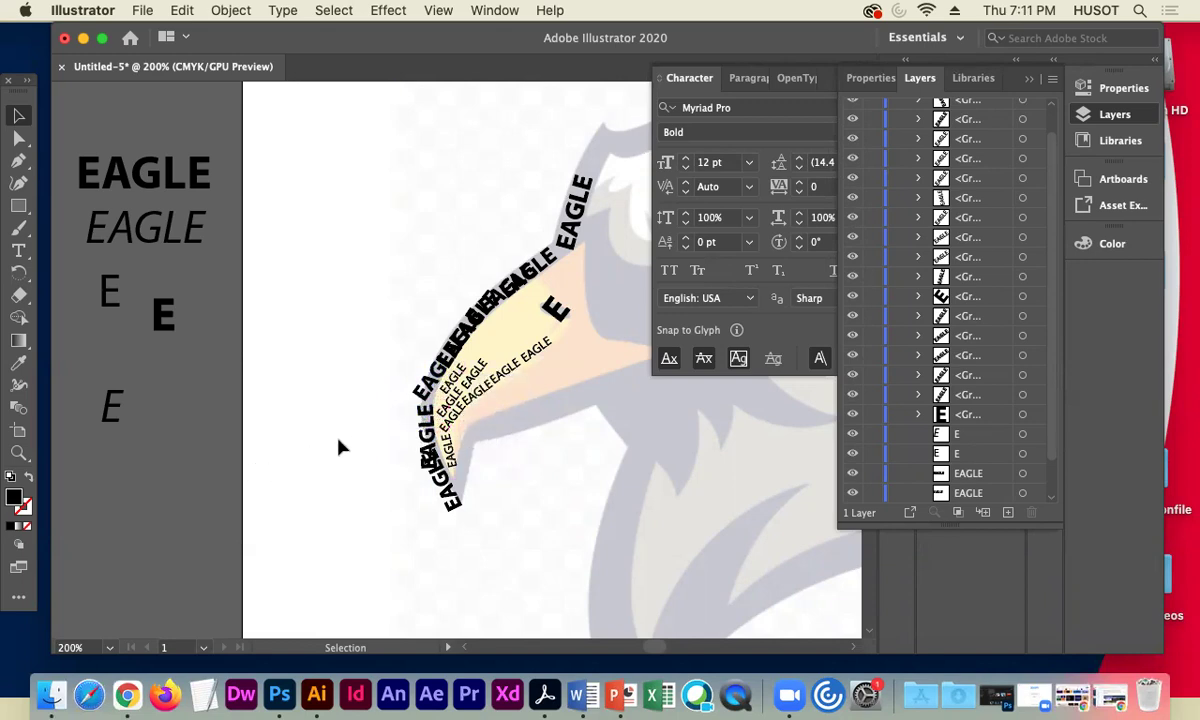
pyautogui.click(452, 489)
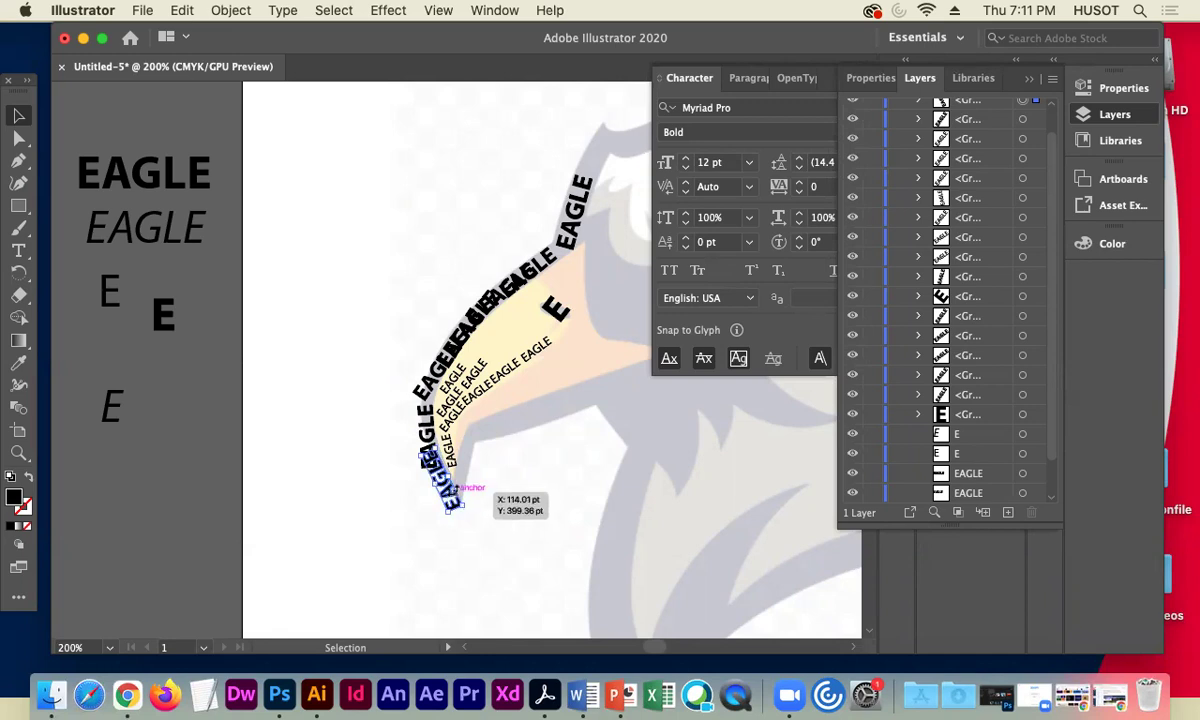
pyautogui.moveTo(452, 490); pyautogui.dragTo(484, 396)
pyautogui.moveTo(484, 450); pyautogui.dragTo(560, 479)
pyautogui.click(335, 488)
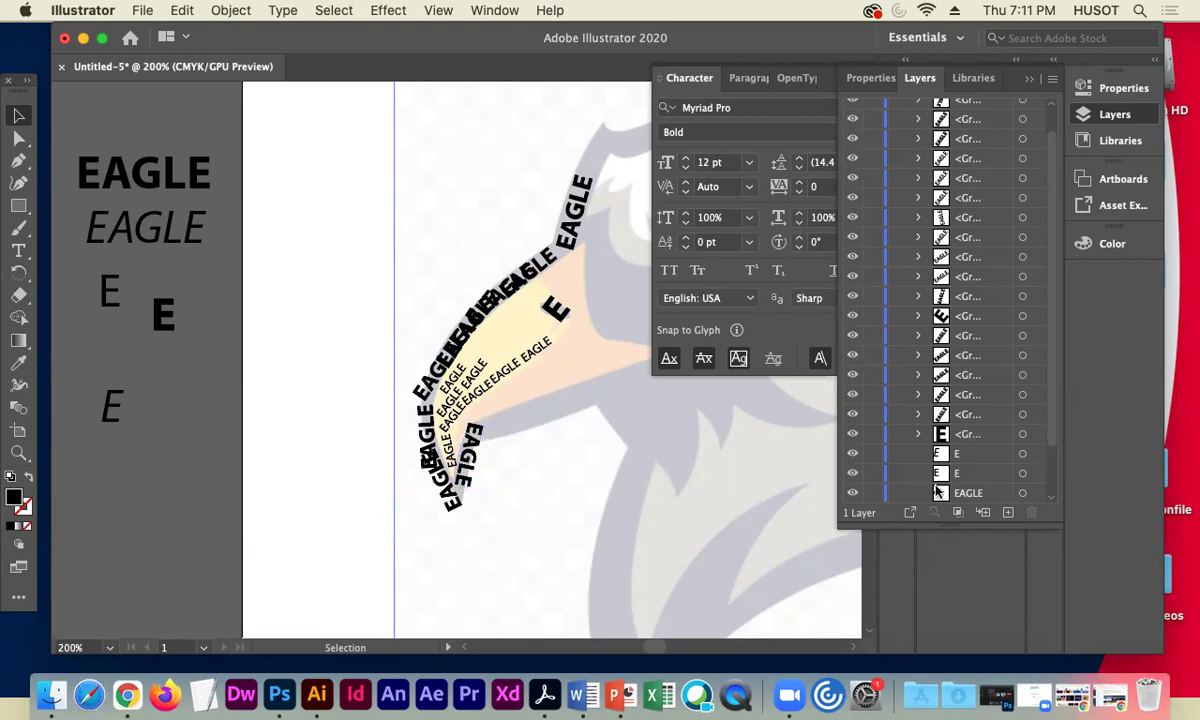
pyautogui.scroll(-3, 1050, 450)
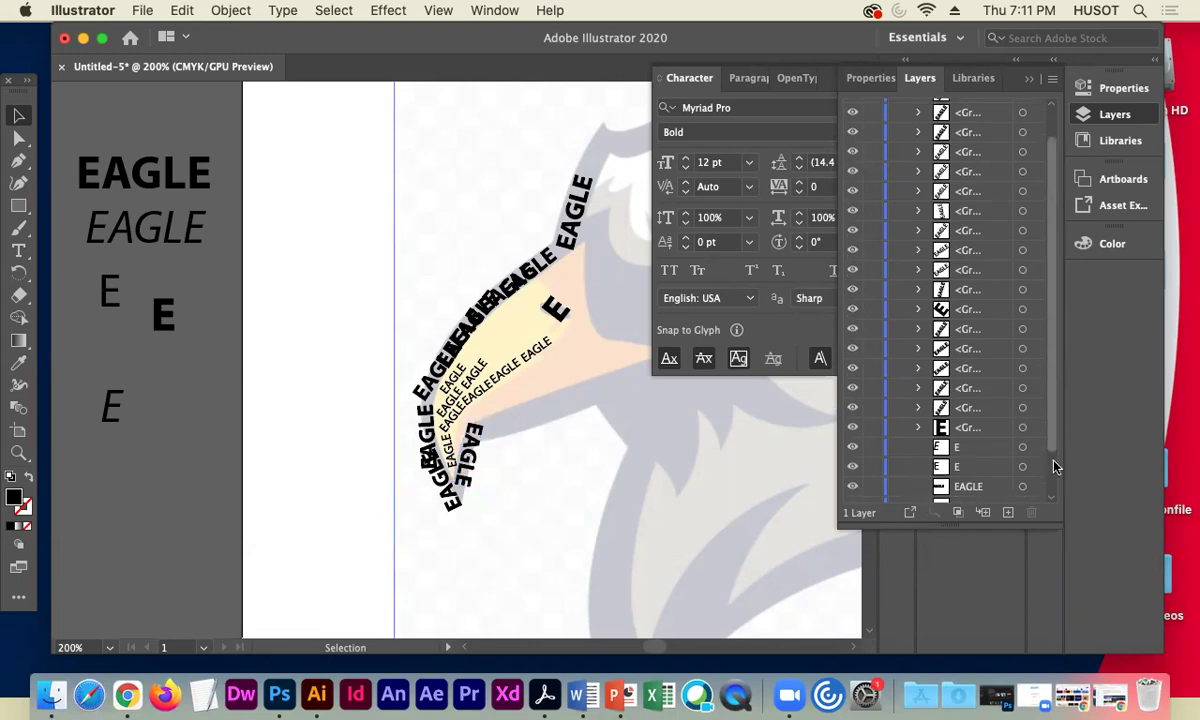
pyautogui.click(852, 494)
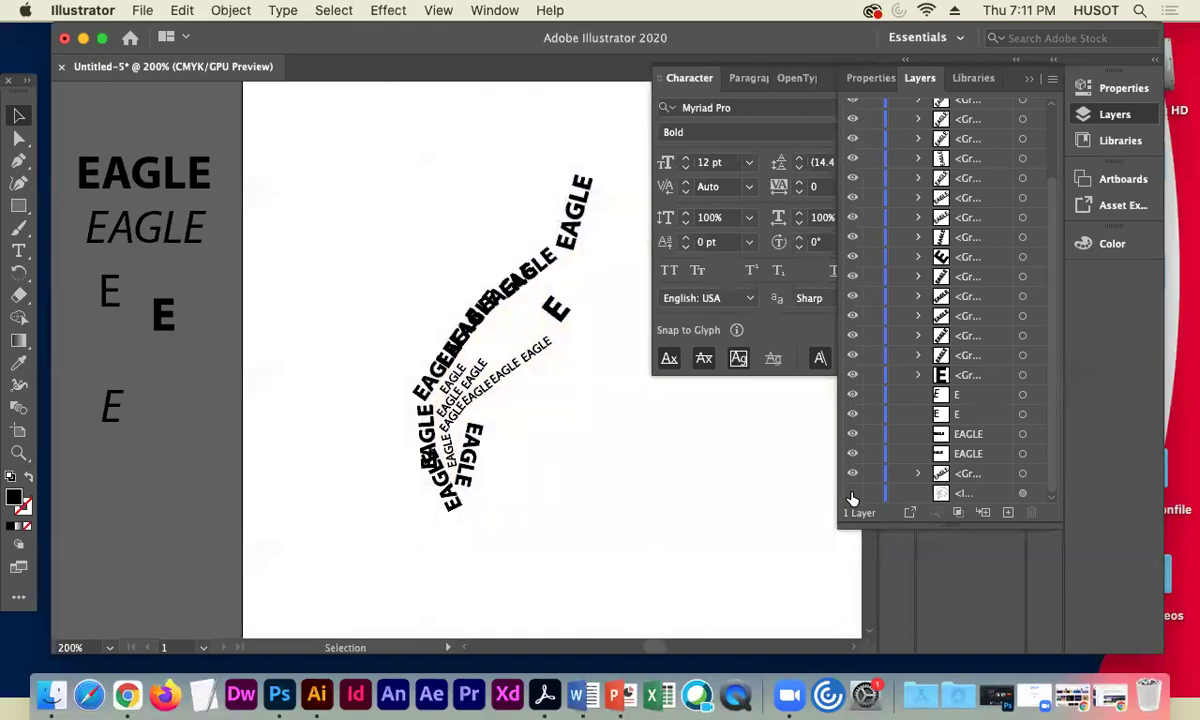
pyautogui.click(852, 494)
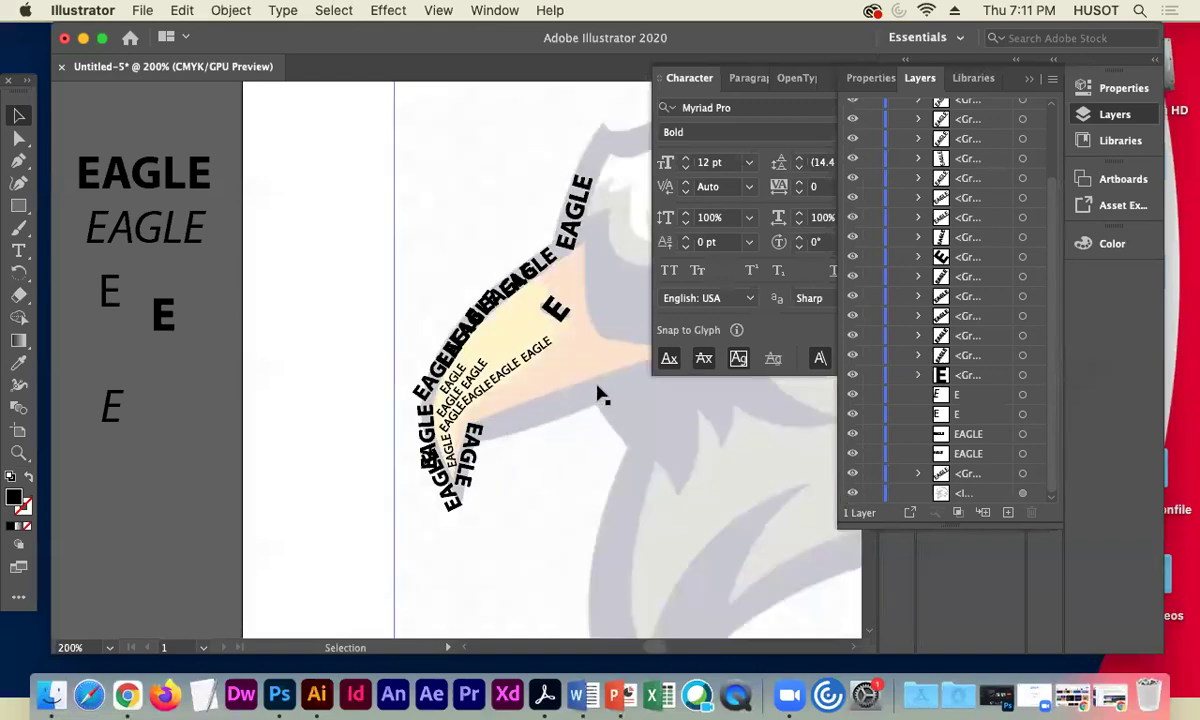
# - Copy the bold EAGLE on the hook's inner edge and place four overlapping, rotated copies along the beak's lower edge toward the throat
pyautogui.press('a')
pyautogui.click(484, 432)
pyautogui.press('v')
pyautogui.press('super+c')
pyautogui.press('super+v')
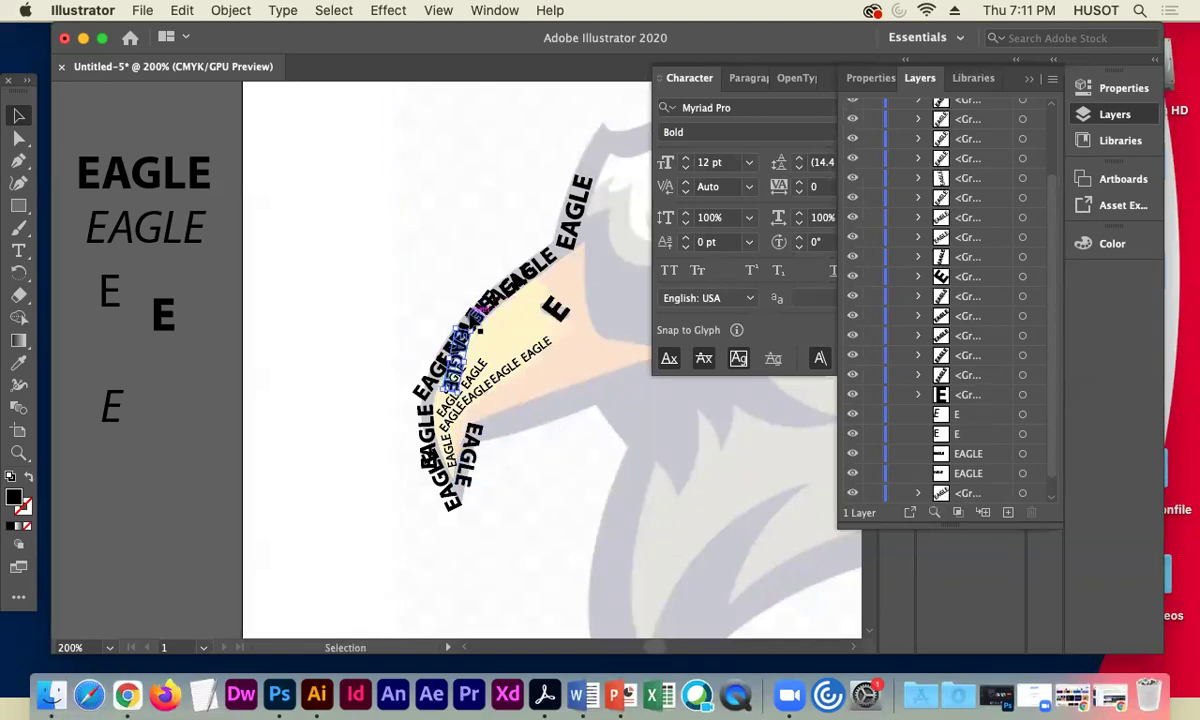
pyautogui.moveTo(460, 345); pyautogui.dragTo(534, 408)
pyautogui.press('super+v')
pyautogui.moveTo(465, 350); pyautogui.dragTo(518, 414)
pyautogui.click(340, 450)
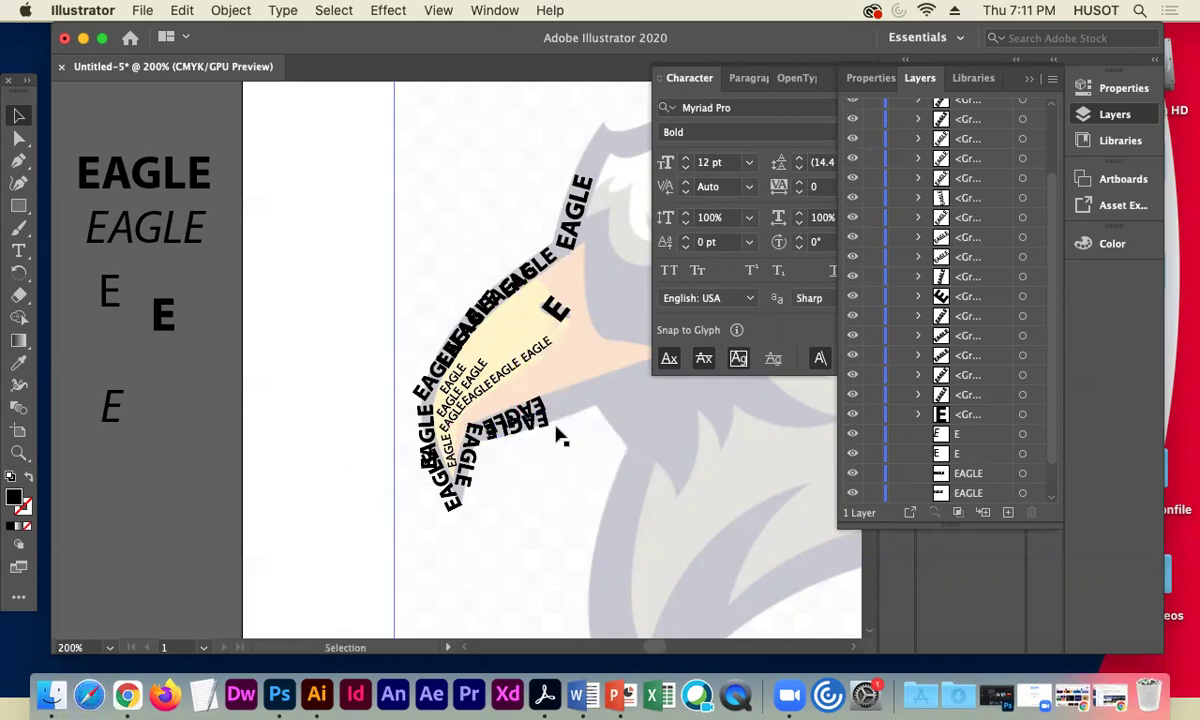
pyautogui.moveTo(545, 428); pyautogui.dragTo(574, 410)
pyautogui.click(295, 340)
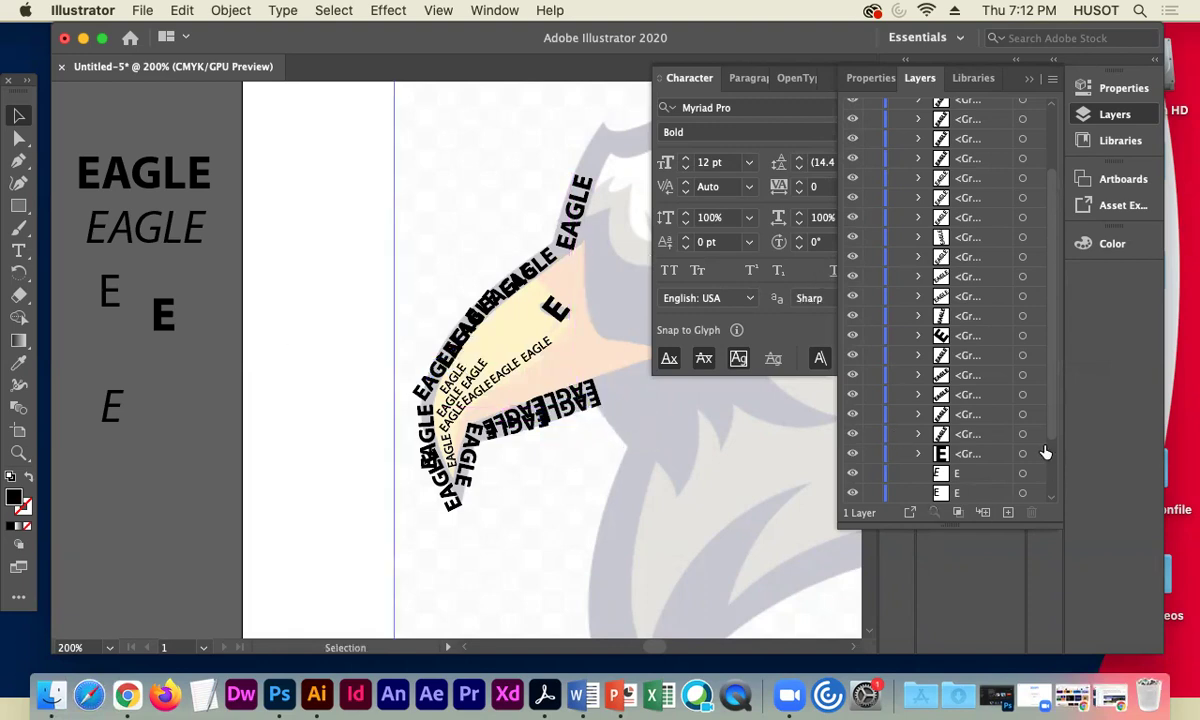
# - Toggle the eagle template image off and on to review the outlined lower beak edge
pyautogui.scroll(-4, 1045, 453)
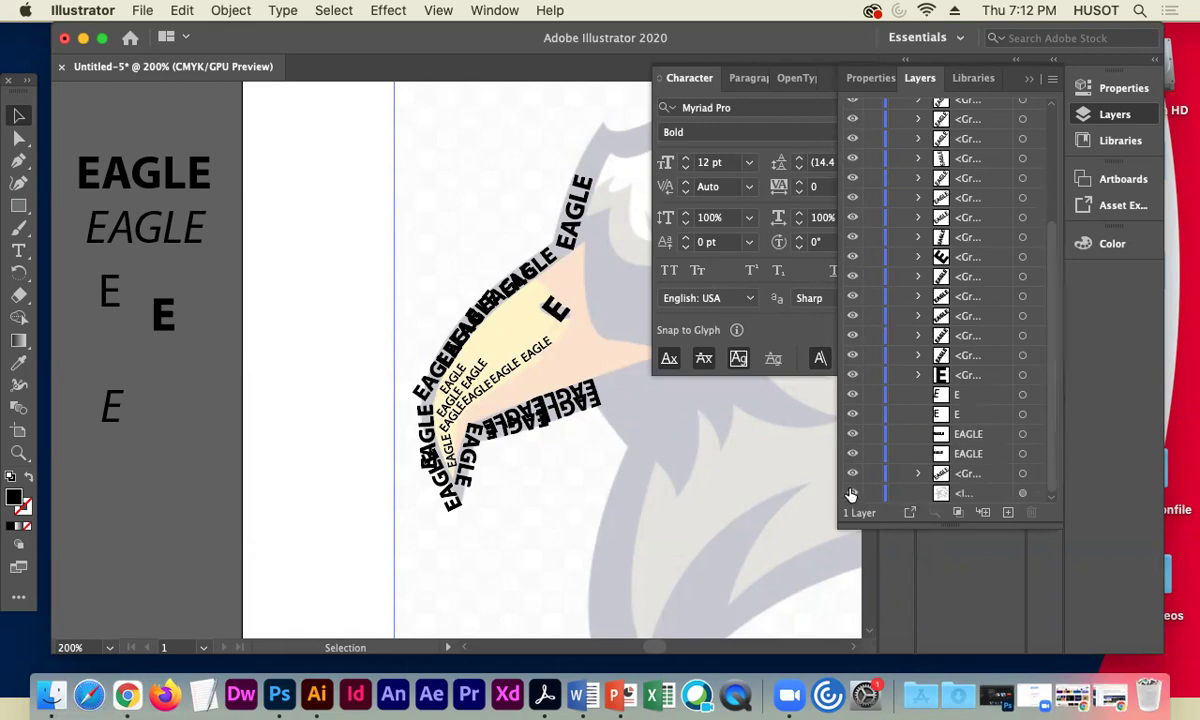
pyautogui.click(851, 493)
pyautogui.click(851, 493)
pyautogui.click(851, 493)
pyautogui.click(851, 493)
pyautogui.click(852, 494)
pyautogui.click(852, 494)
# - Create a bold period as text, enlarge it to about 69.6 pt over the eagle's pupil, and convert it to outlines
pyautogui.moveTo(621, 447); pyautogui.dragTo(451, 469)
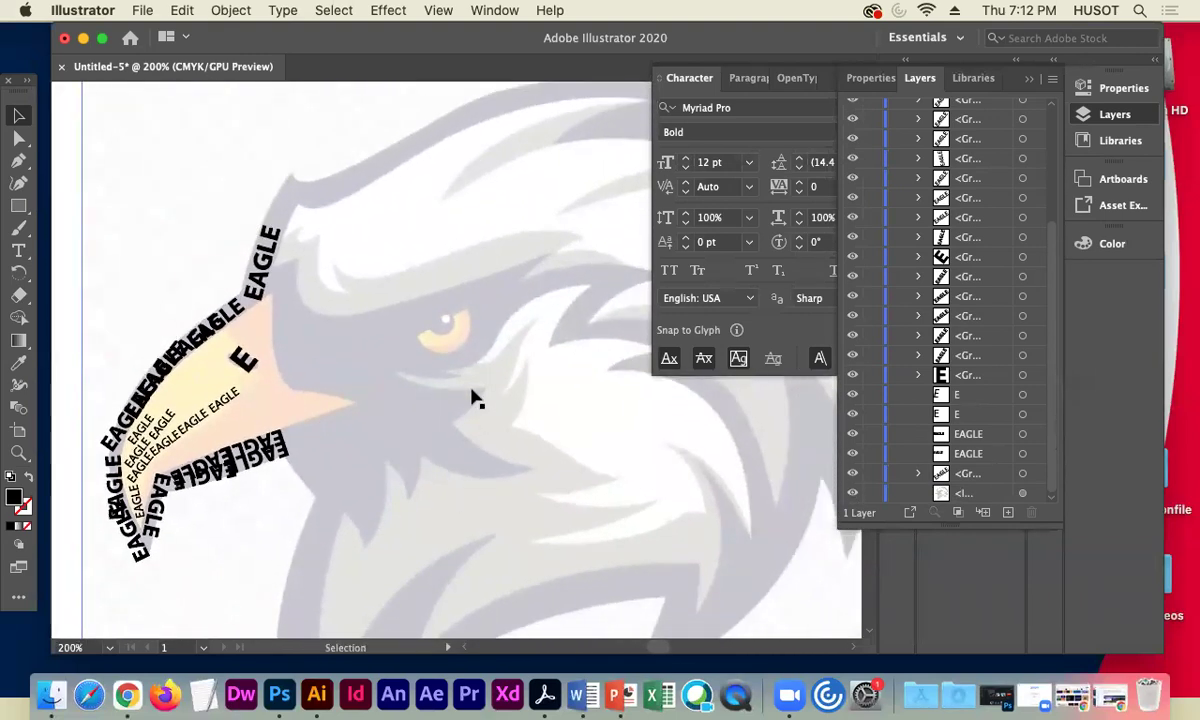
pyautogui.click(20, 249)
pyautogui.click(133, 200)
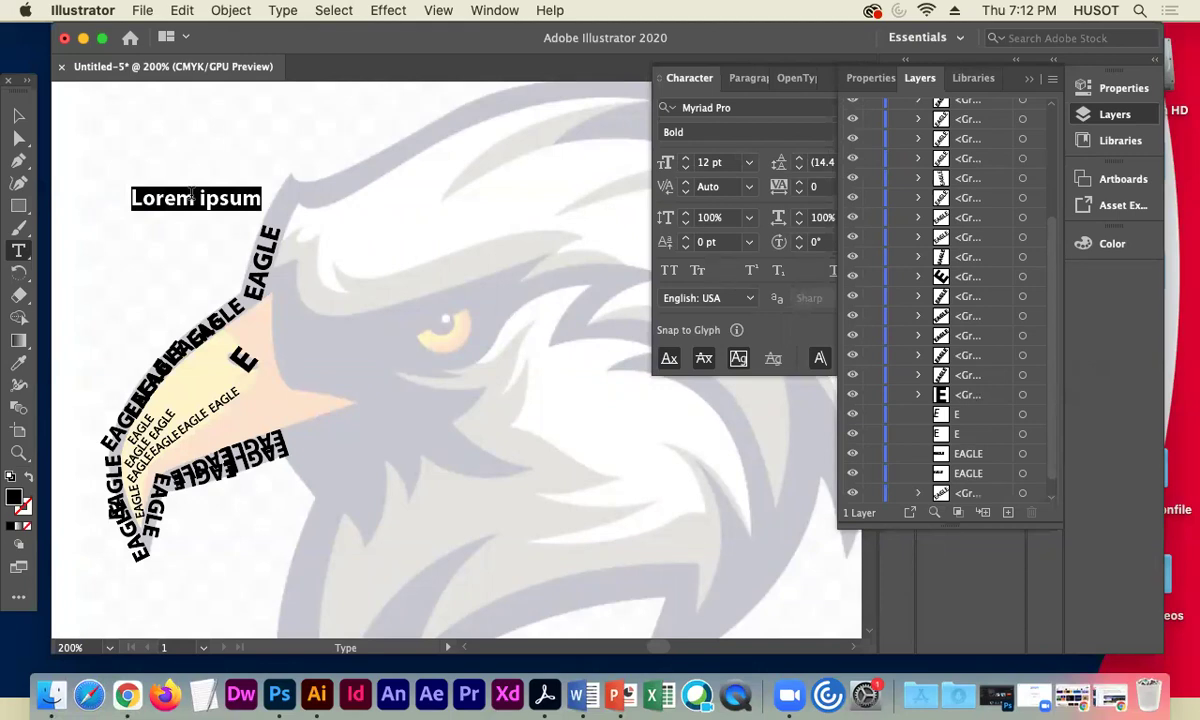
pyautogui.press('BackSpace')
pyautogui.click(14, 114)
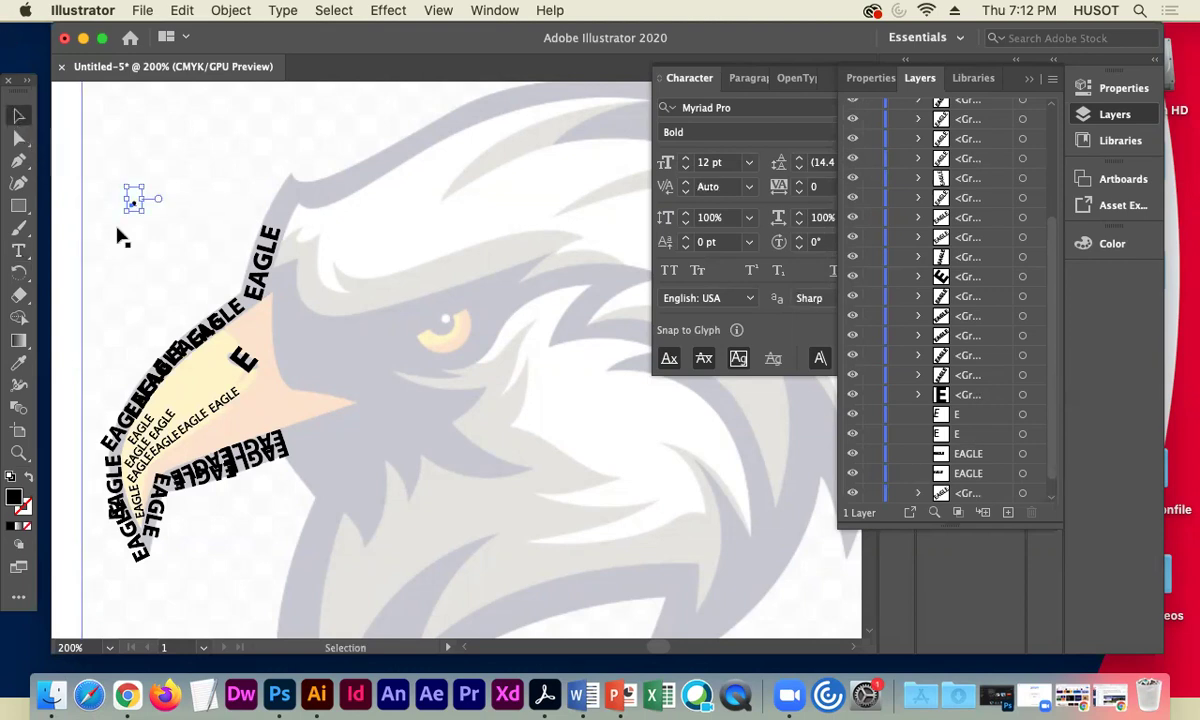
pyautogui.moveTo(143, 213)
pyautogui.mouseDown()
pyautogui.moveTo(165, 215)
pyautogui.moveTo(245, 312)
pyautogui.moveTo(176, 297)
pyautogui.moveTo(437, 325)
pyautogui.mouseUp()
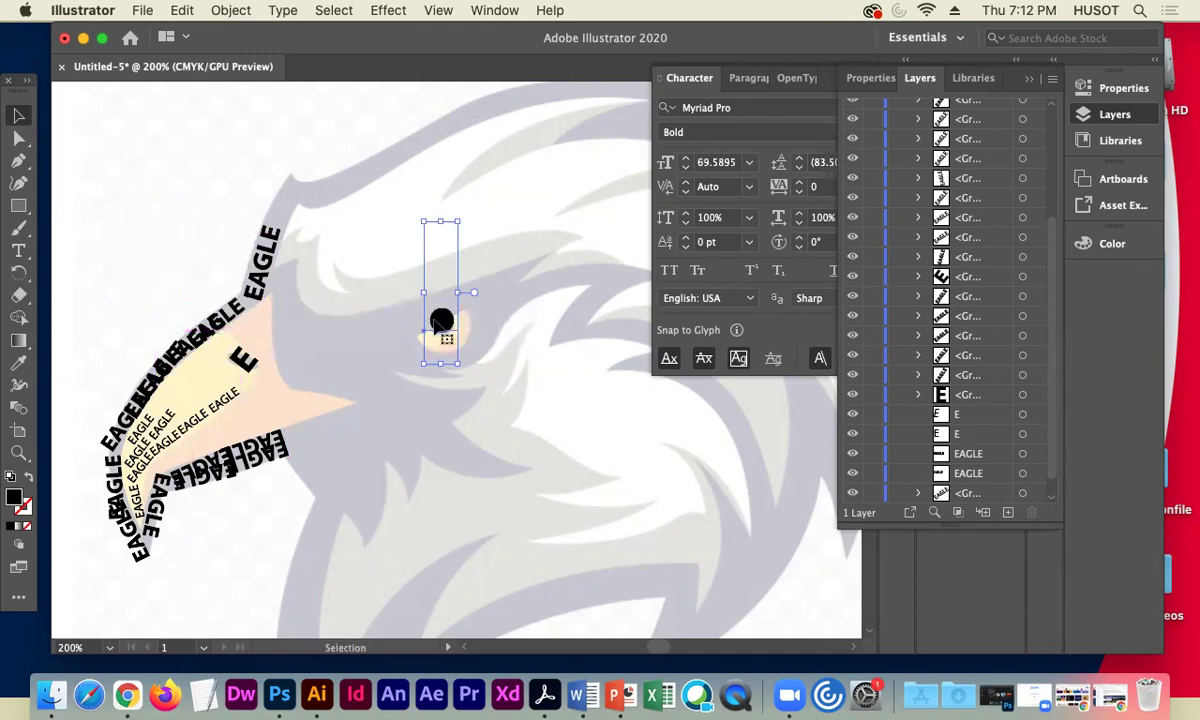
pyautogui.rightClick(437, 272)
pyautogui.click(480, 424)
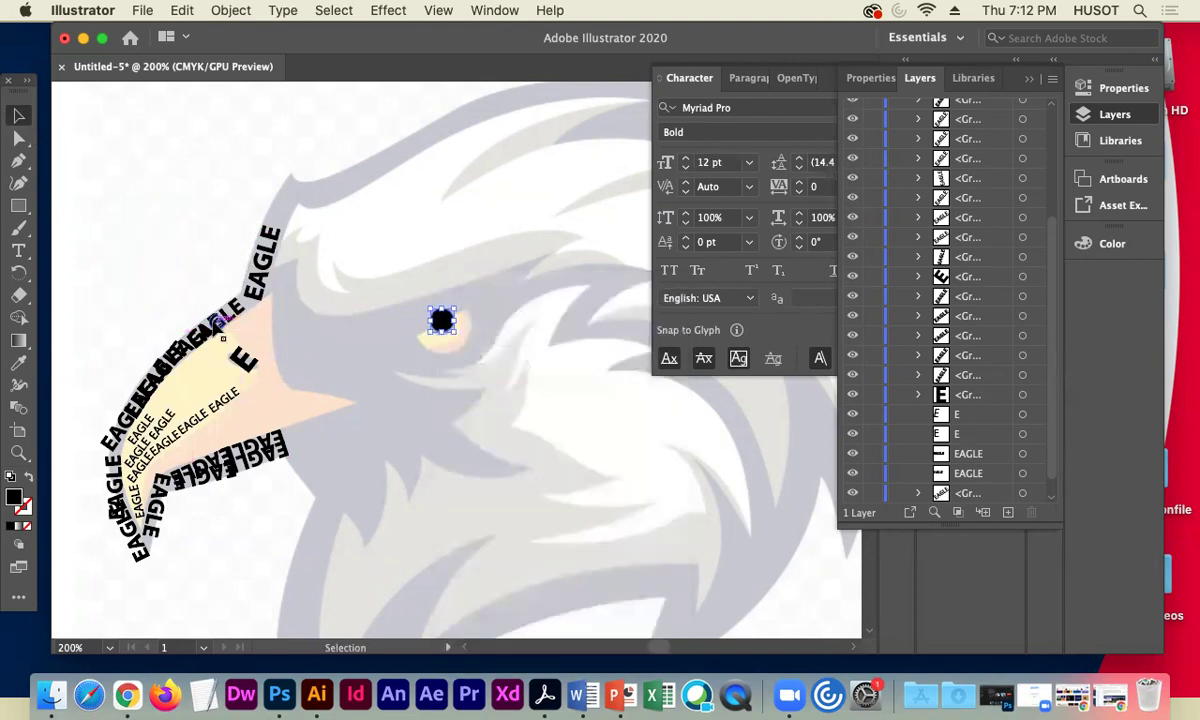
# - Move the black dot left of the eye, paste a copy scaled down much smaller, and fill that copy with white FFFFFF
pyautogui.moveTo(443, 325); pyautogui.dragTo(409, 331)
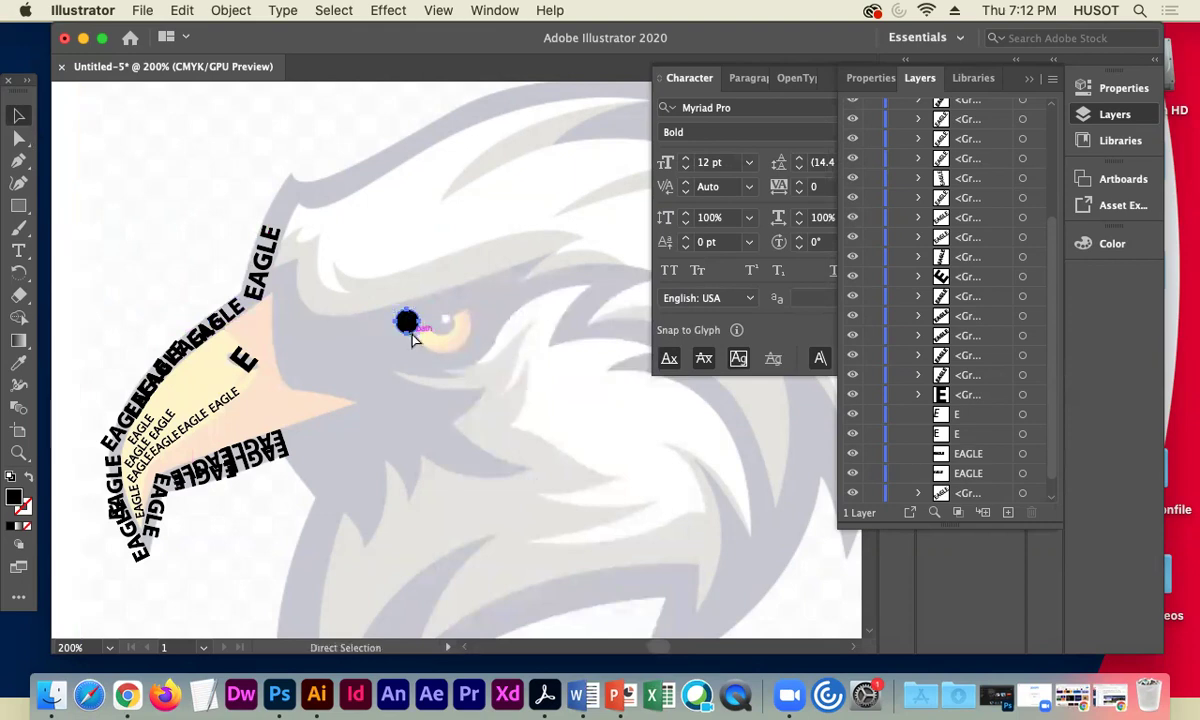
pyautogui.press('super+v')
pyautogui.moveTo(458, 364); pyautogui.dragTo(450, 351)
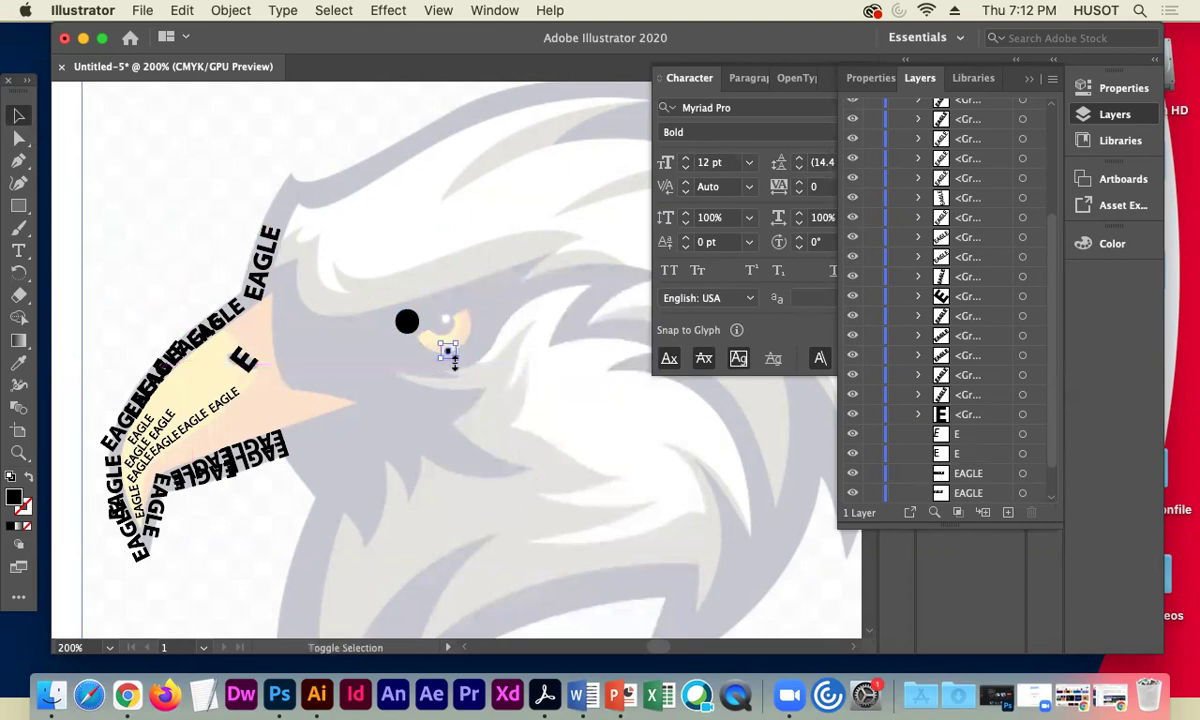
pyautogui.doubleClick(15, 500)
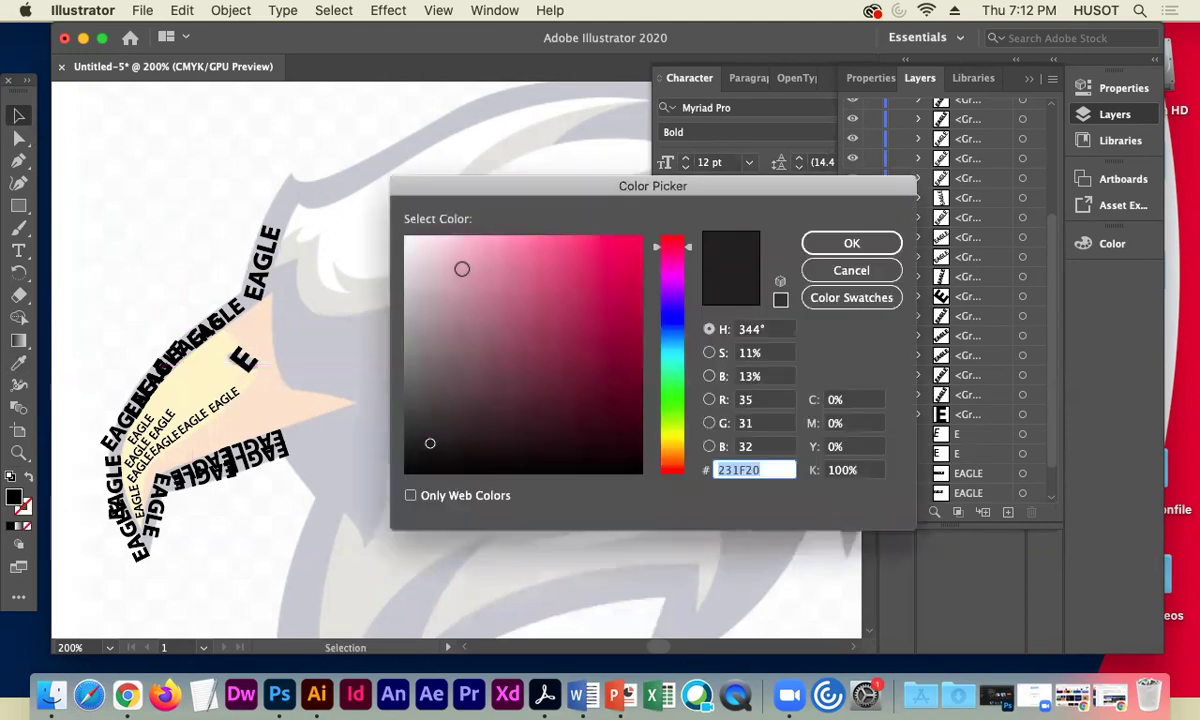
pyautogui.click(427, 446)
pyautogui.moveTo(503, 265); pyautogui.dragTo(397, 226)
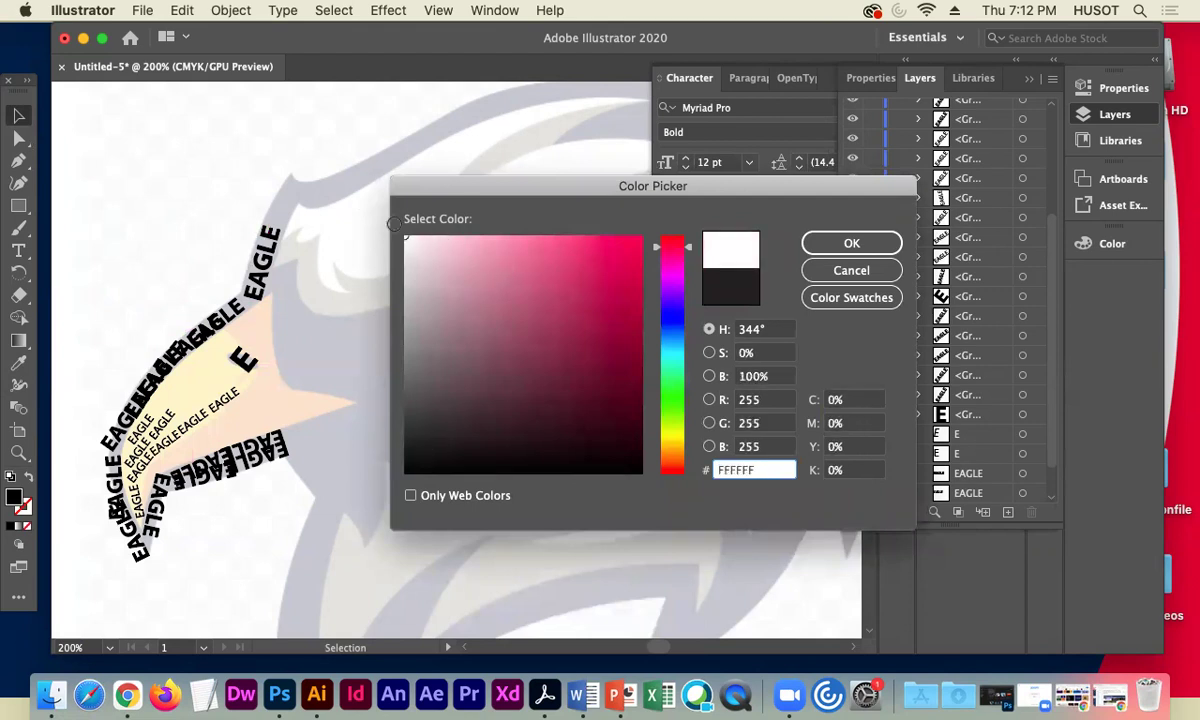
pyautogui.click(835, 241)
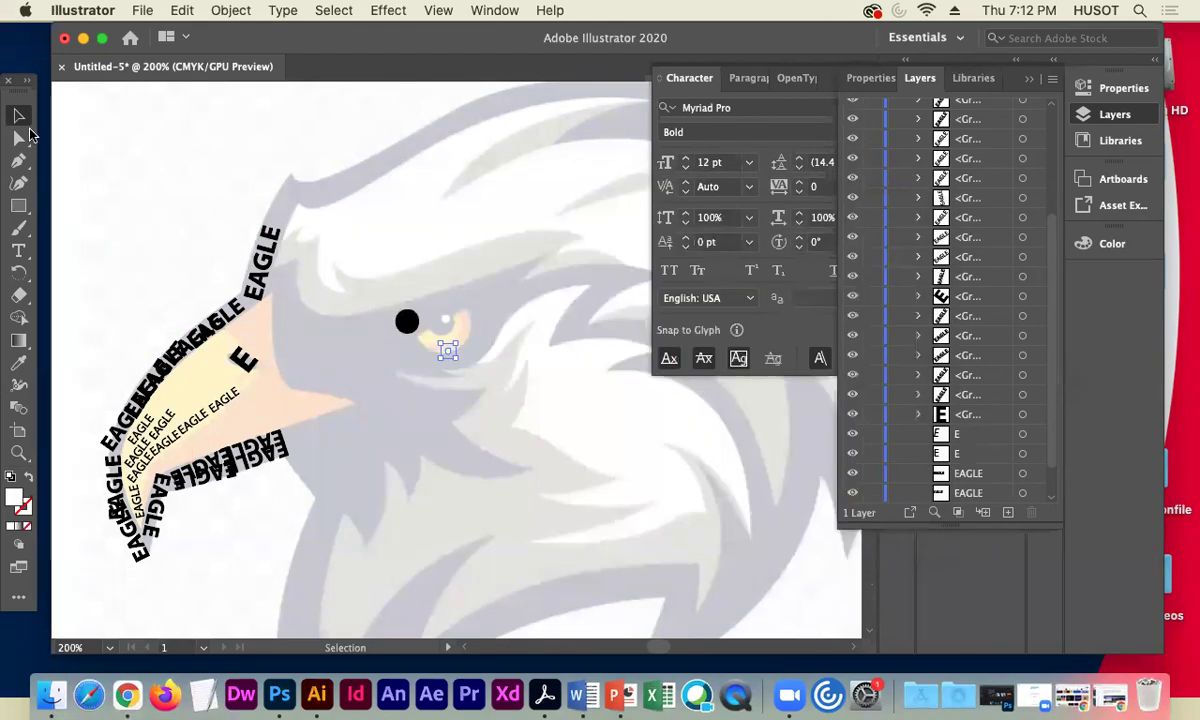
# - Move the black dot back onto the pupil and nudge the small white dot up onto it as the eye's highlight
pyautogui.click(405, 321)
pyautogui.moveTo(410, 324); pyautogui.dragTo(449, 346)
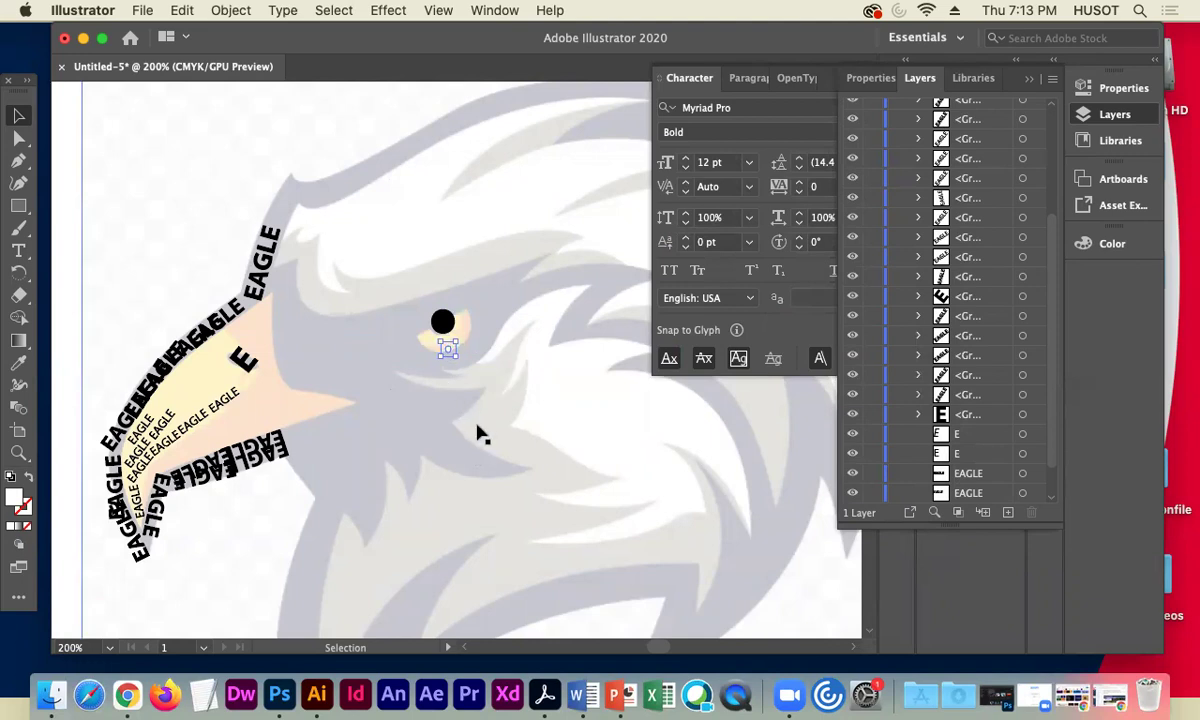
pyautogui.press('Up')
pyautogui.press('Up')
pyautogui.press('Up')
pyautogui.press('Up')
pyautogui.press('Up')
pyautogui.press('Up')
pyautogui.press('Up')
pyautogui.press('Up')
pyautogui.press('Up')
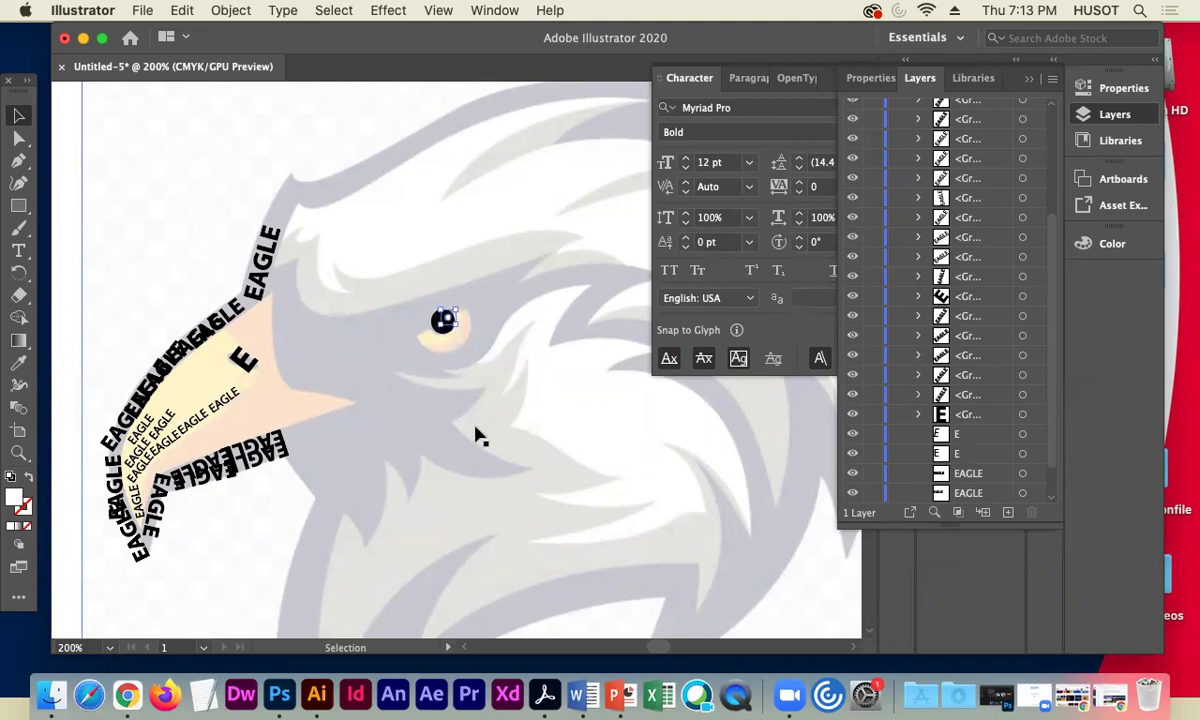
pyautogui.click(72, 237)
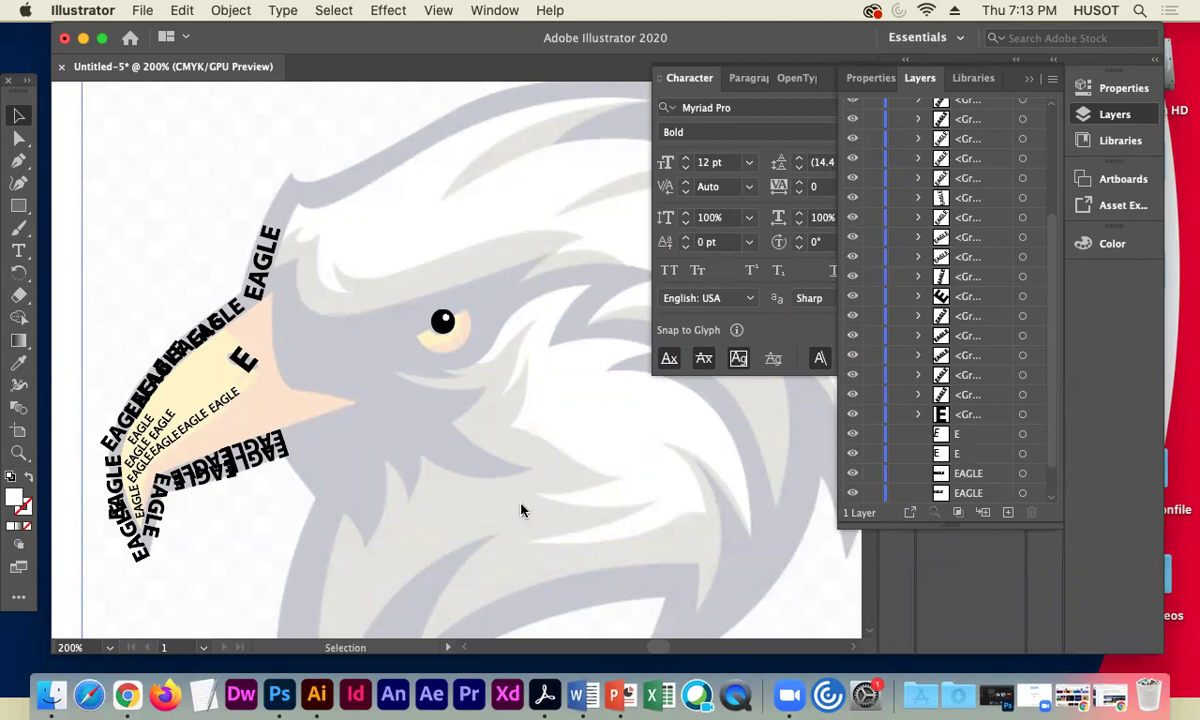
# - Toggle the eagle template image off and on to review the pupil alongside the beak lettering
pyautogui.scroll(-1, 1045, 470)
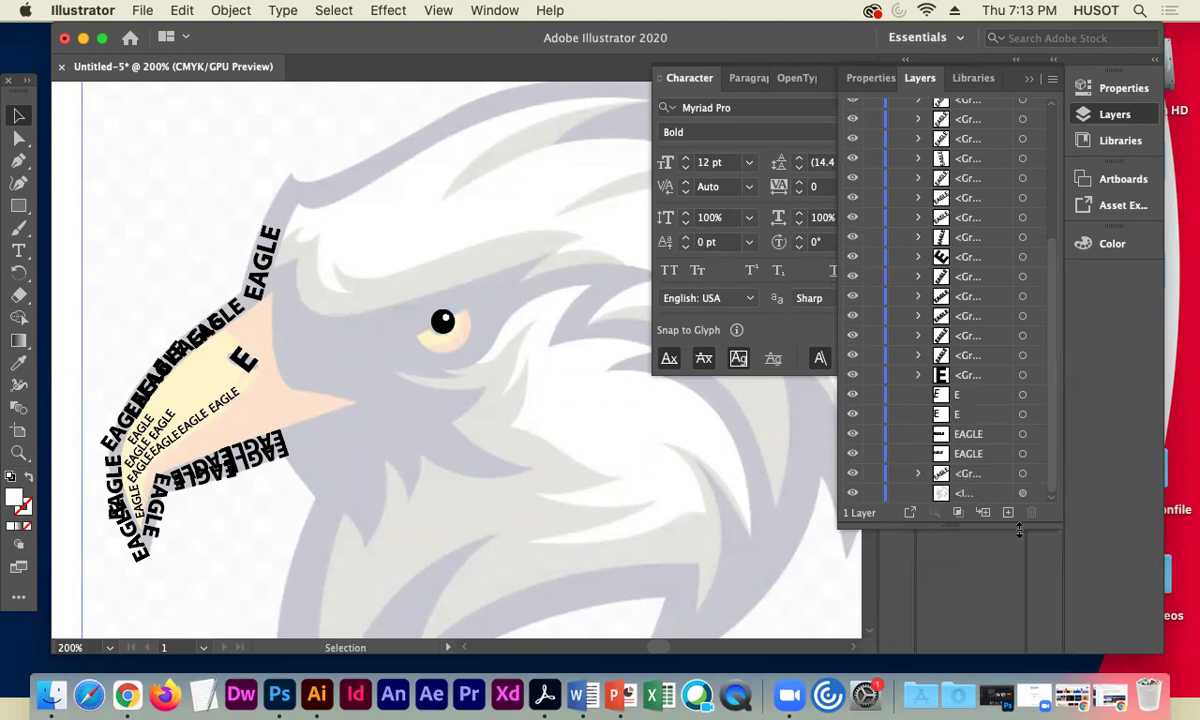
pyautogui.click(853, 494)
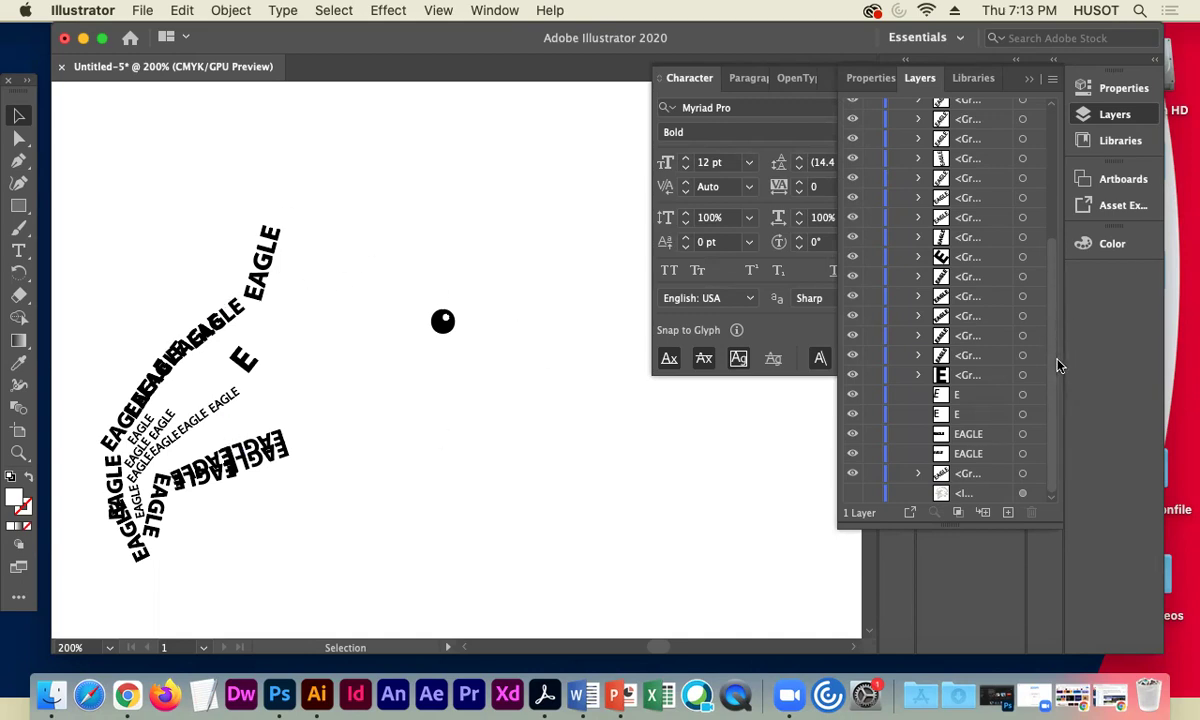
pyautogui.click(851, 493)
# - Copy a light EAGLE from the beak and place the copy, rotated to a gentler upward slope, just below the pupil
pyautogui.press('a')
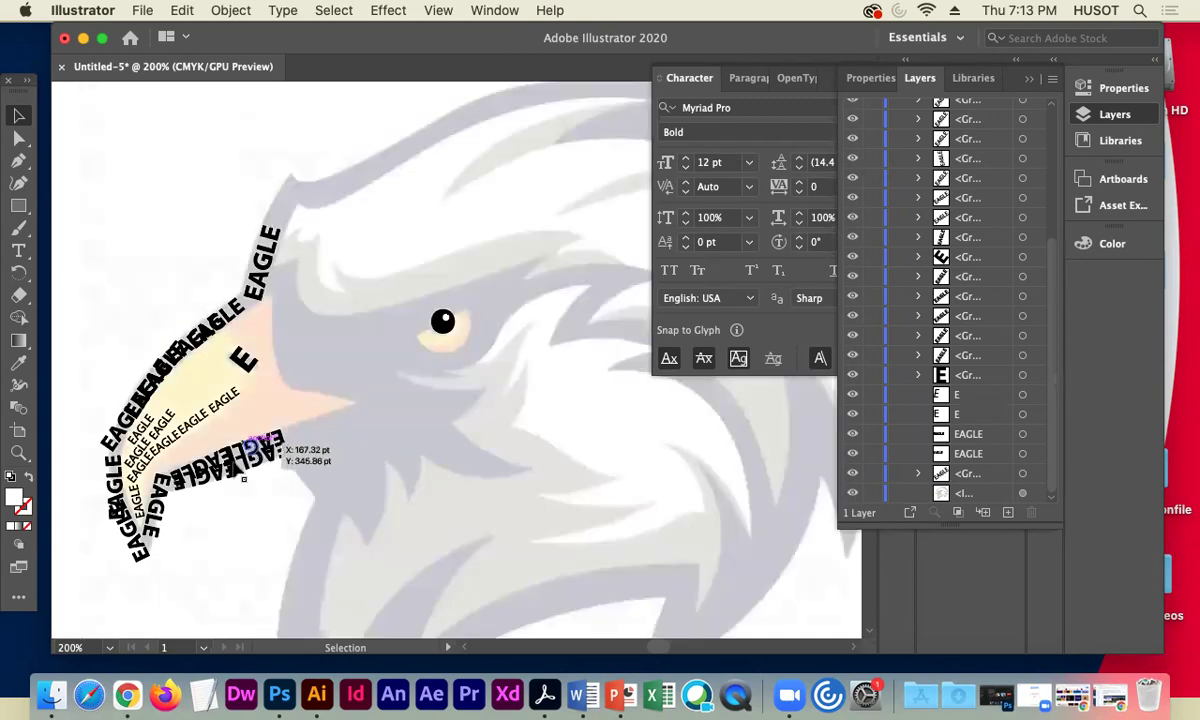
pyautogui.moveTo(178, 425); pyautogui.dragTo(140, 385)
pyautogui.press('v')
pyautogui.press('super+c')
pyautogui.press('super+v')
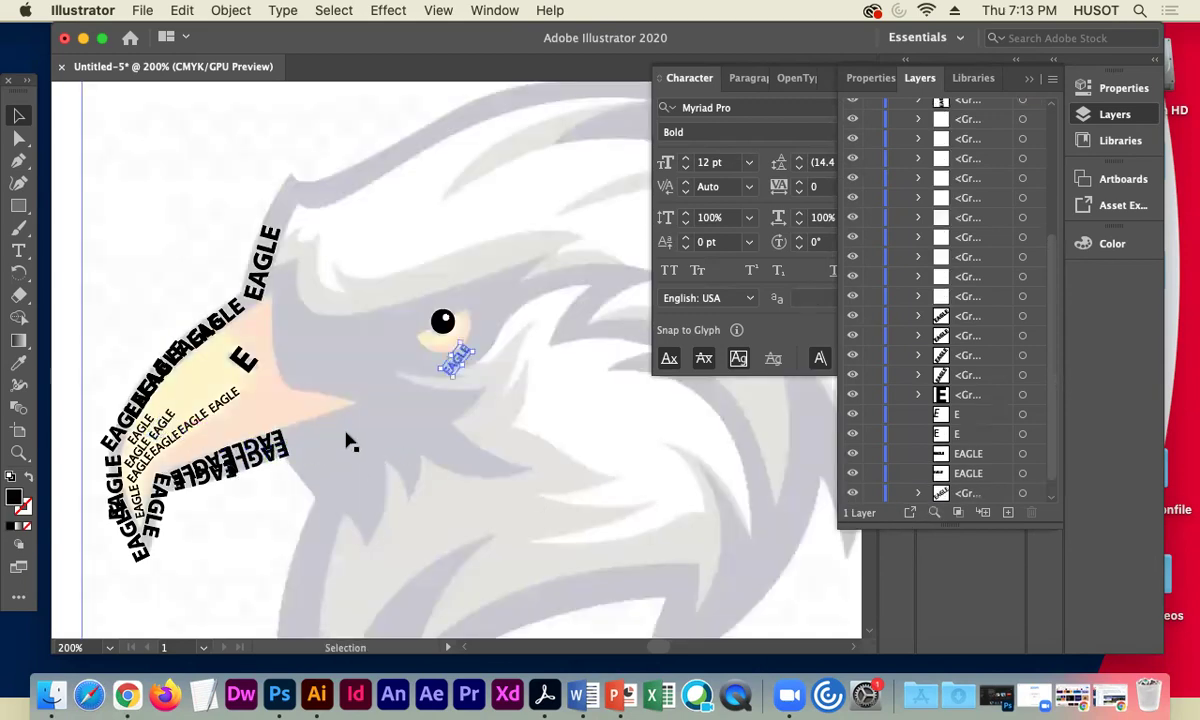
pyautogui.moveTo(475, 350); pyautogui.dragTo(446, 332)
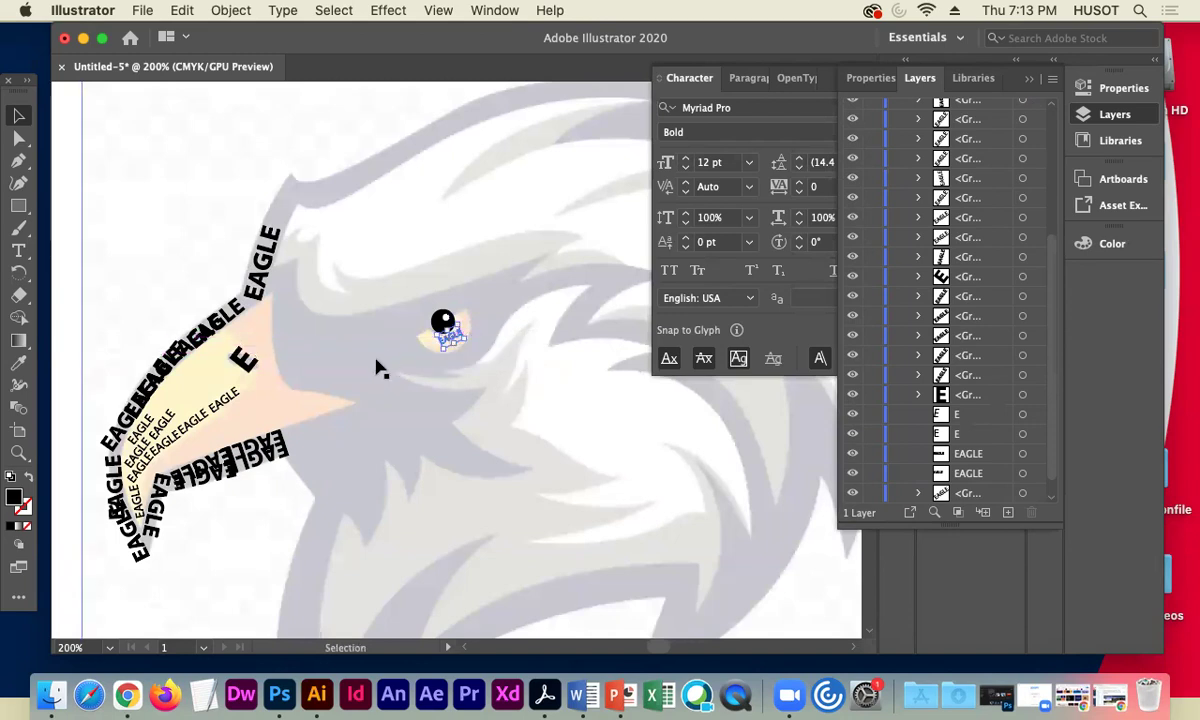
pyautogui.press('super+equal')
pyautogui.press('super+equal')
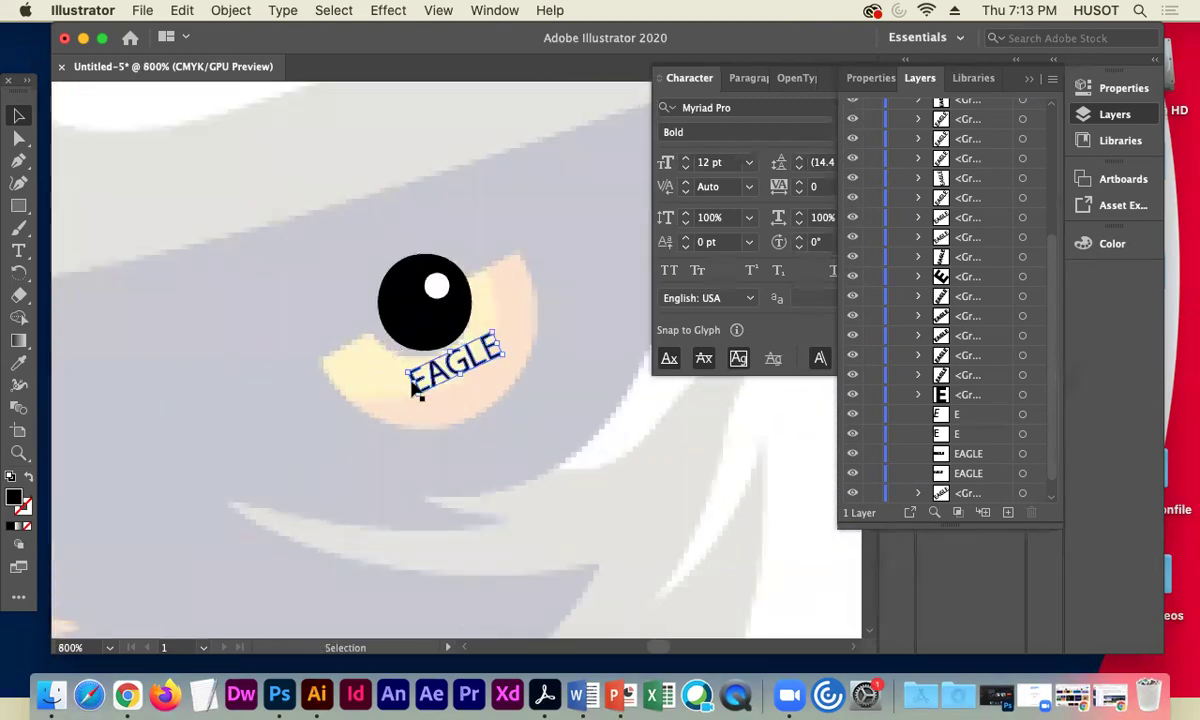
pyautogui.press('v')
pyautogui.moveTo(488, 361); pyautogui.dragTo(302, 375)
pyautogui.moveTo(466, 370); pyautogui.dragTo(388, 437)
pyautogui.press('super+z')
pyautogui.press('super+z')
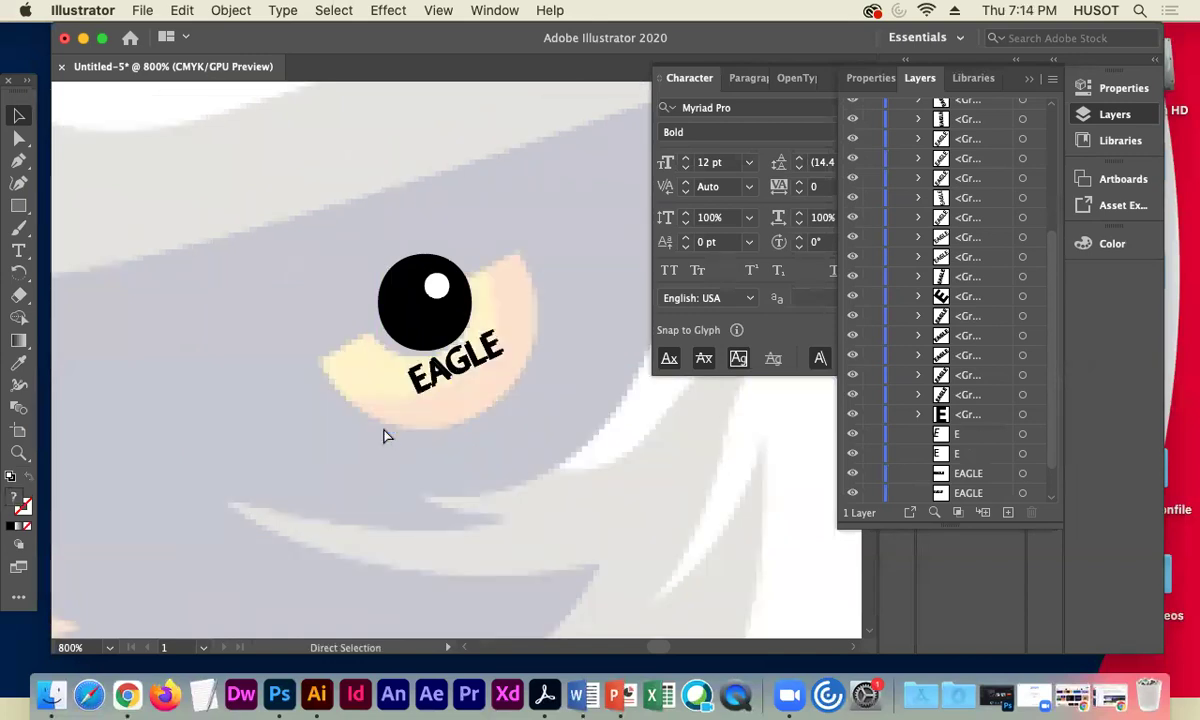
# - Arrange more light EAGLE copies around the pupil: one sloped at its lower left, two smaller ones beneath, and one vertical on its right
pyautogui.moveTo(430, 378); pyautogui.dragTo(283, 390)
pyautogui.moveTo(358, 362)
pyautogui.mouseDown()
pyautogui.moveTo(344, 350)
pyautogui.moveTo(338, 370)
pyautogui.mouseUp()
pyautogui.press('a')
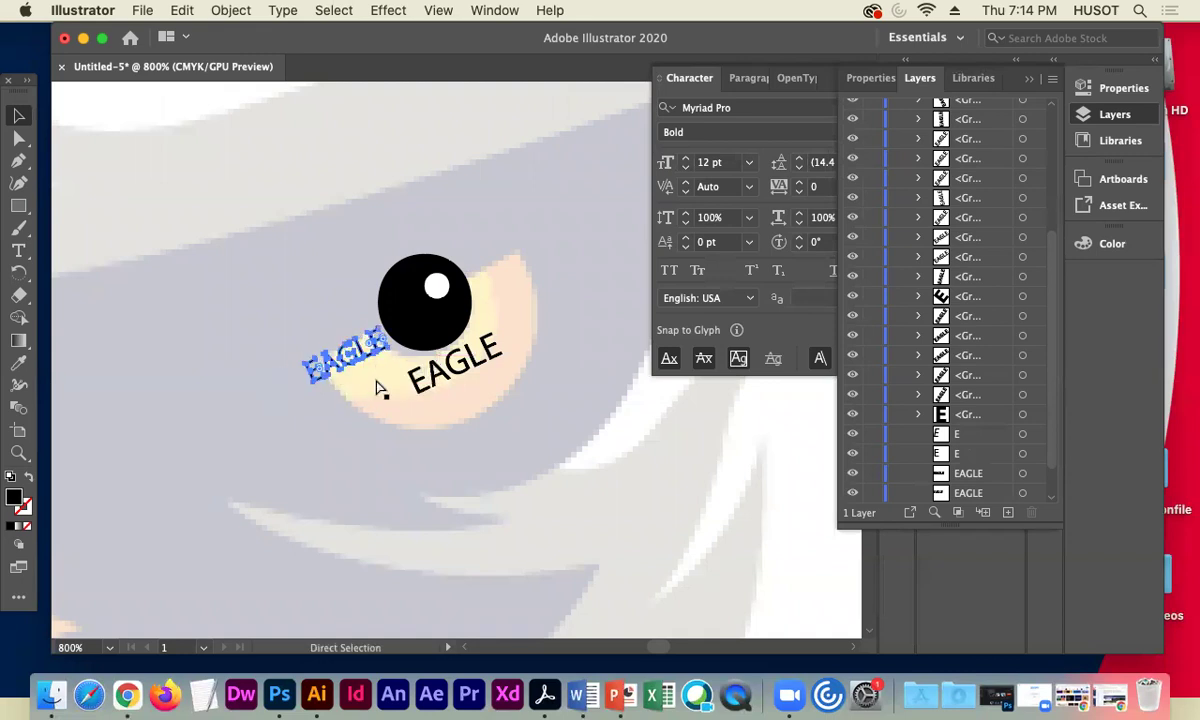
pyautogui.click(410, 390)
pyautogui.press('v')
pyautogui.moveTo(458, 368); pyautogui.dragTo(492, 374)
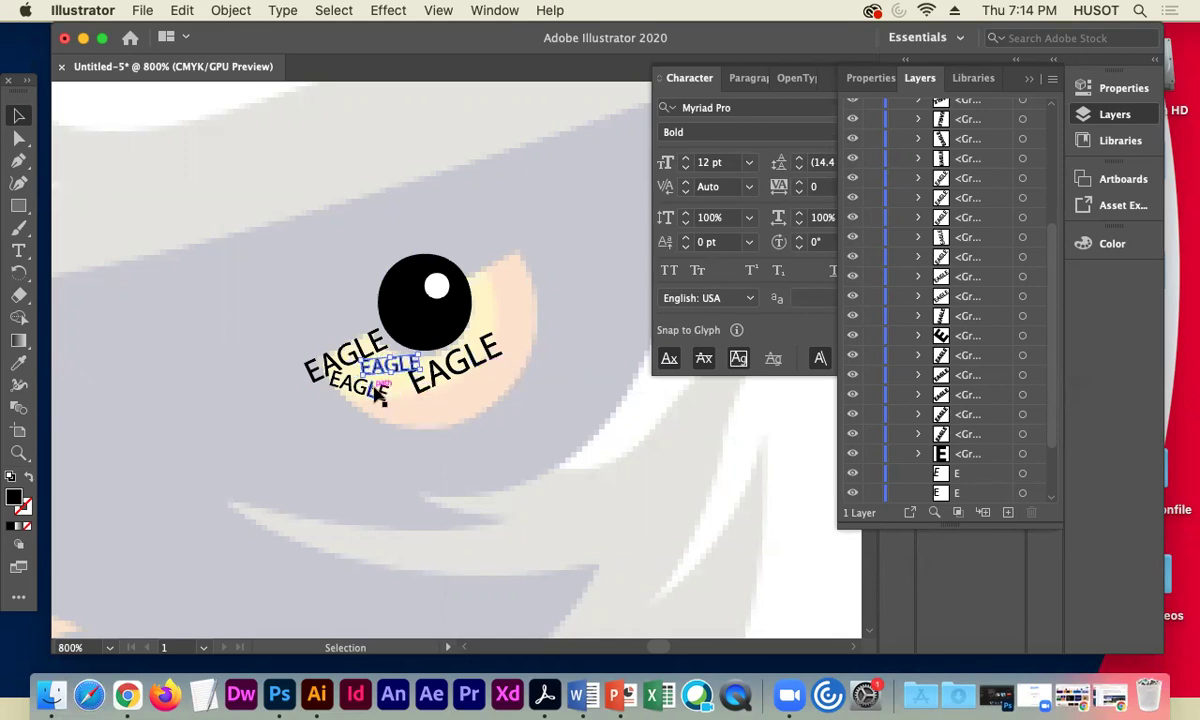
pyautogui.moveTo(400, 413); pyautogui.dragTo(487, 301)
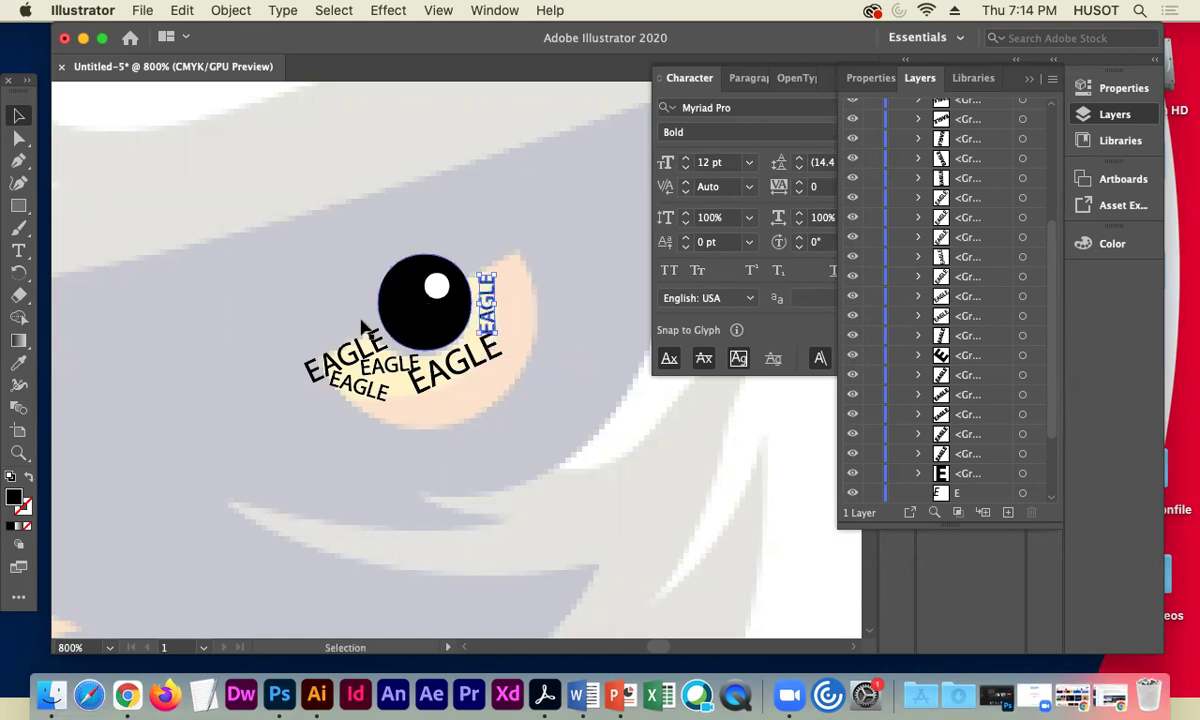
# - Toggle the eagle template image off and on to check the light lettering around the eye
pyautogui.scroll(-5, 1053, 455)
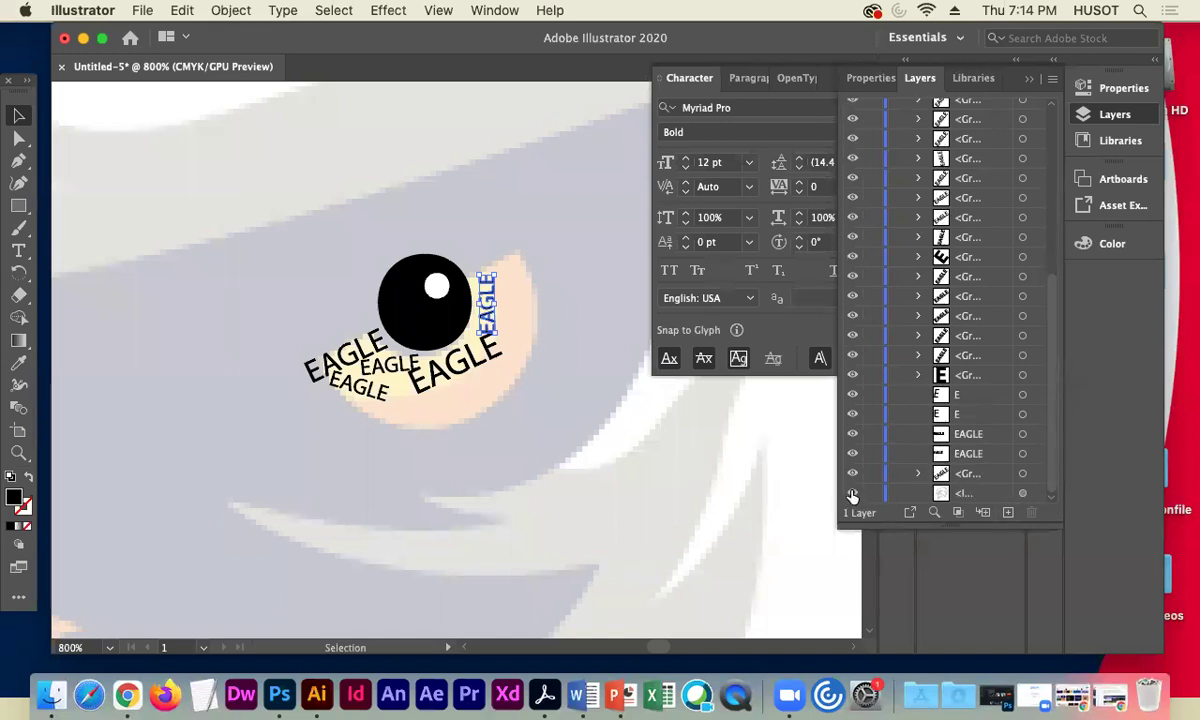
pyautogui.click(852, 494)
pyautogui.click(588, 447)
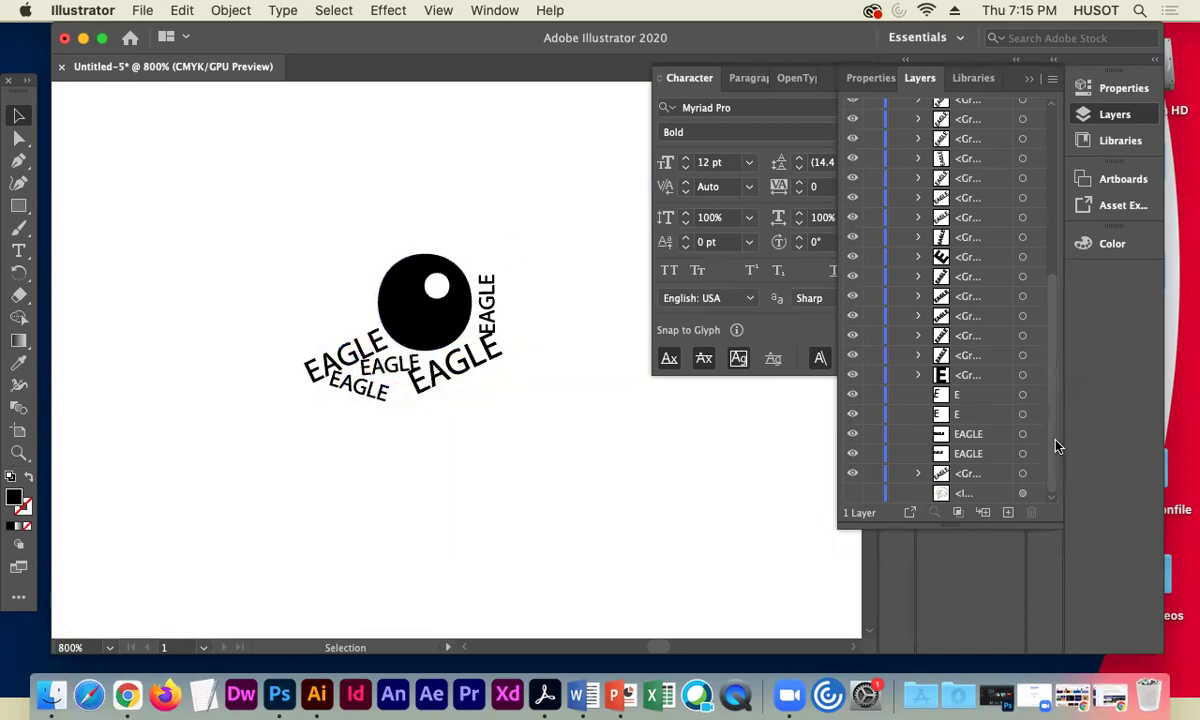
pyautogui.click(852, 493)
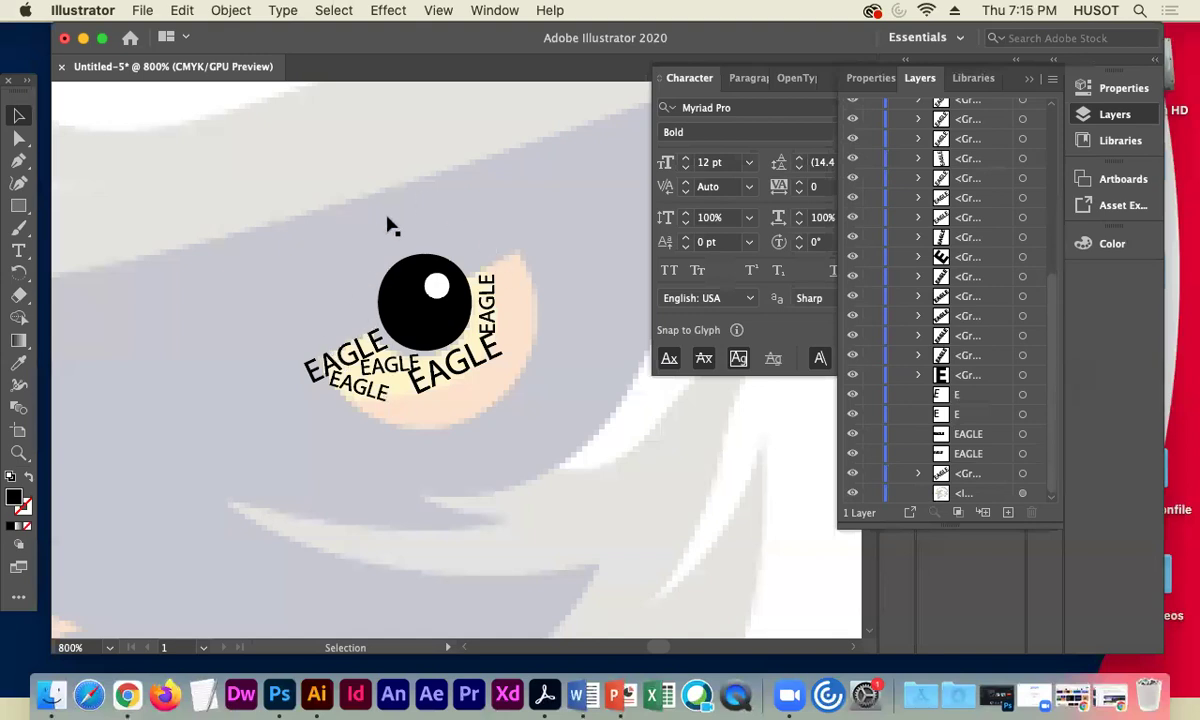
# - Copy the outlined bold EAGLE nearest the forehead on the beak's upper edge for reuse around the eye
pyautogui.hscroll(-6, 148, 370)
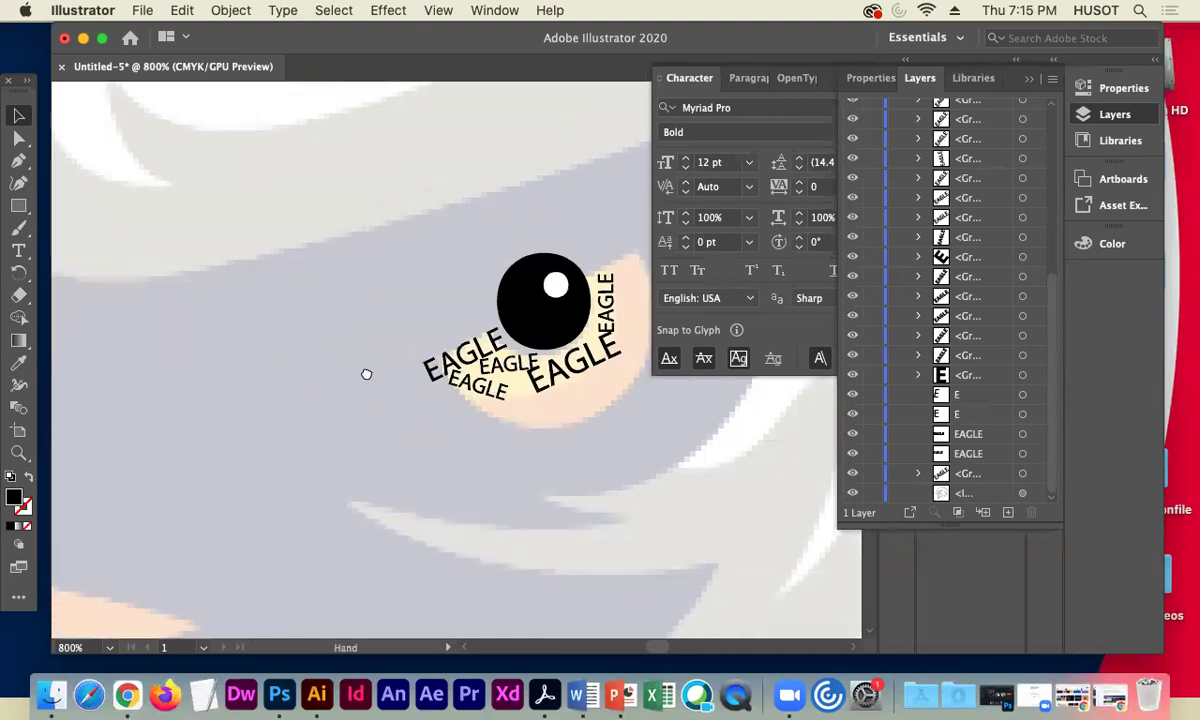
pyautogui.scroll(5, 289, 364)
pyautogui.hscroll(-2, 398, 340)
pyautogui.click(224, 294)
pyautogui.press('h')
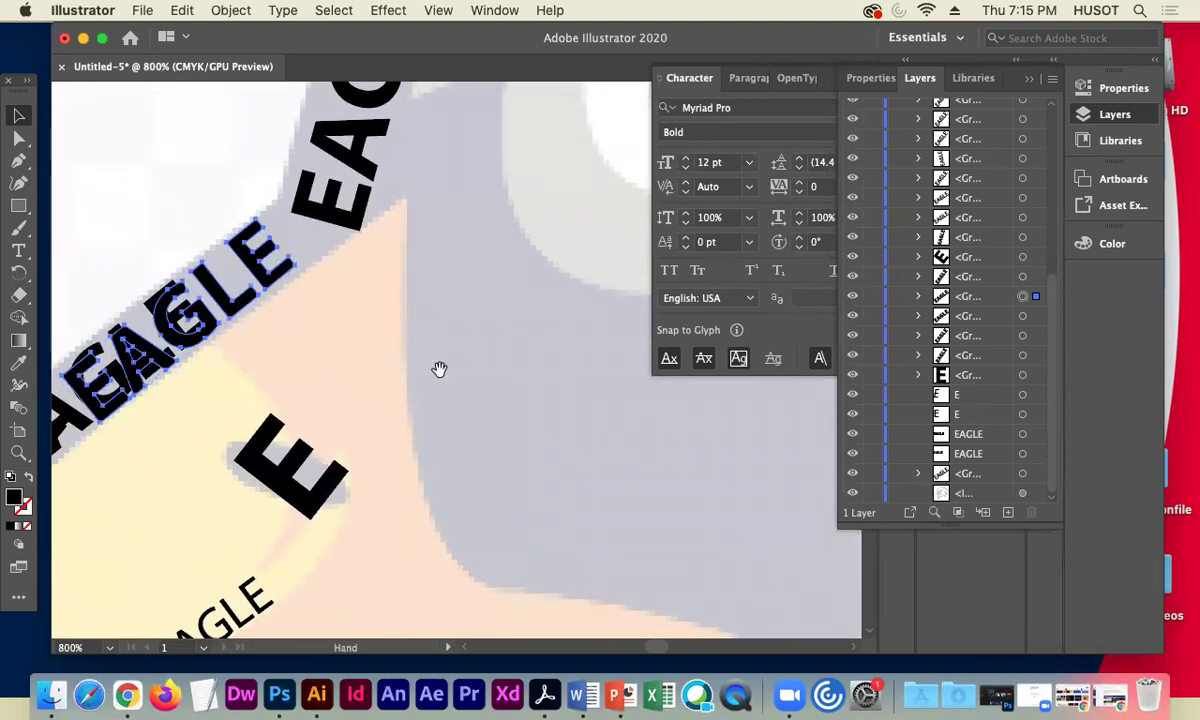
pyautogui.hscroll(8, 439, 370)
pyautogui.hscroll(8, 242, 346)
pyautogui.press('v')
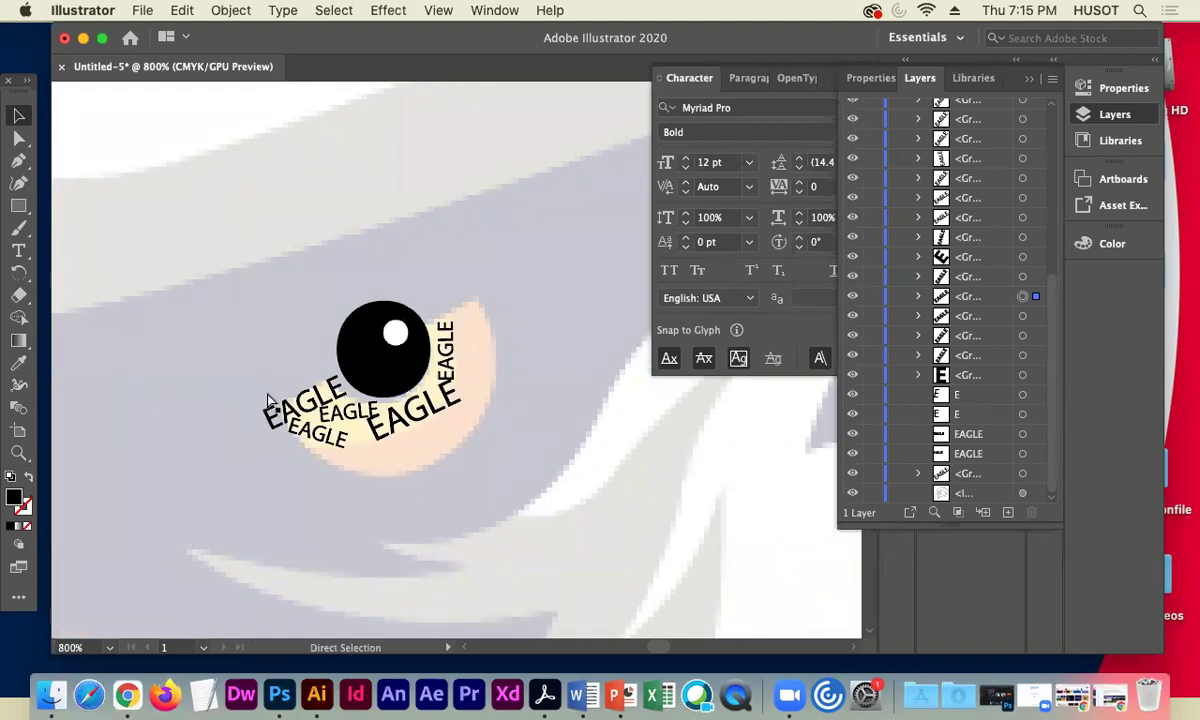
# - Paste the bold EAGLE, rotate it to the eyelid's slope, and place it against the pupil's left side
pyautogui.press('super+v')
pyautogui.moveTo(578, 302); pyautogui.dragTo(296, 375)
pyautogui.moveTo(316, 328); pyautogui.dragTo(372, 337)
pyautogui.moveTo(290, 365); pyautogui.dragTo(196, 428)
pyautogui.press('Down')
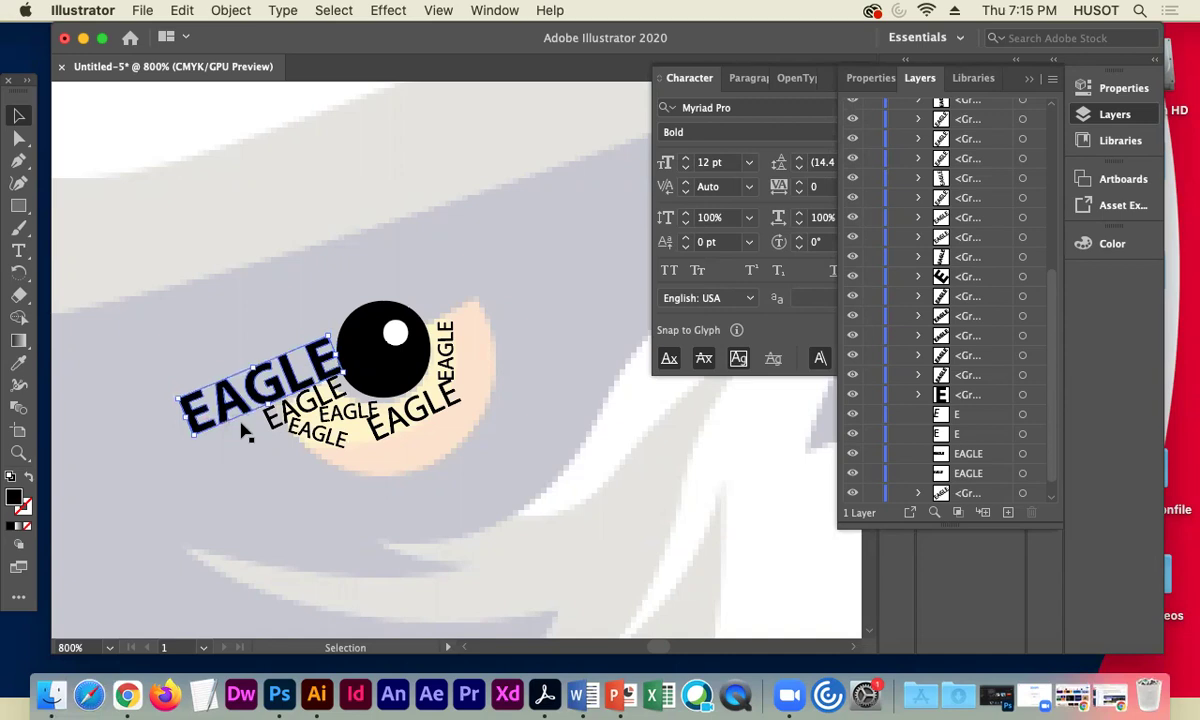
# - Duplicate the sloped bold EAGLE to the pupil's upper right along the eyelid line and copy the duplicate
pyautogui.moveTo(272, 388); pyautogui.dragTo(530, 277)
pyautogui.press('a')
pyautogui.press('v')
pyautogui.press('super+c')
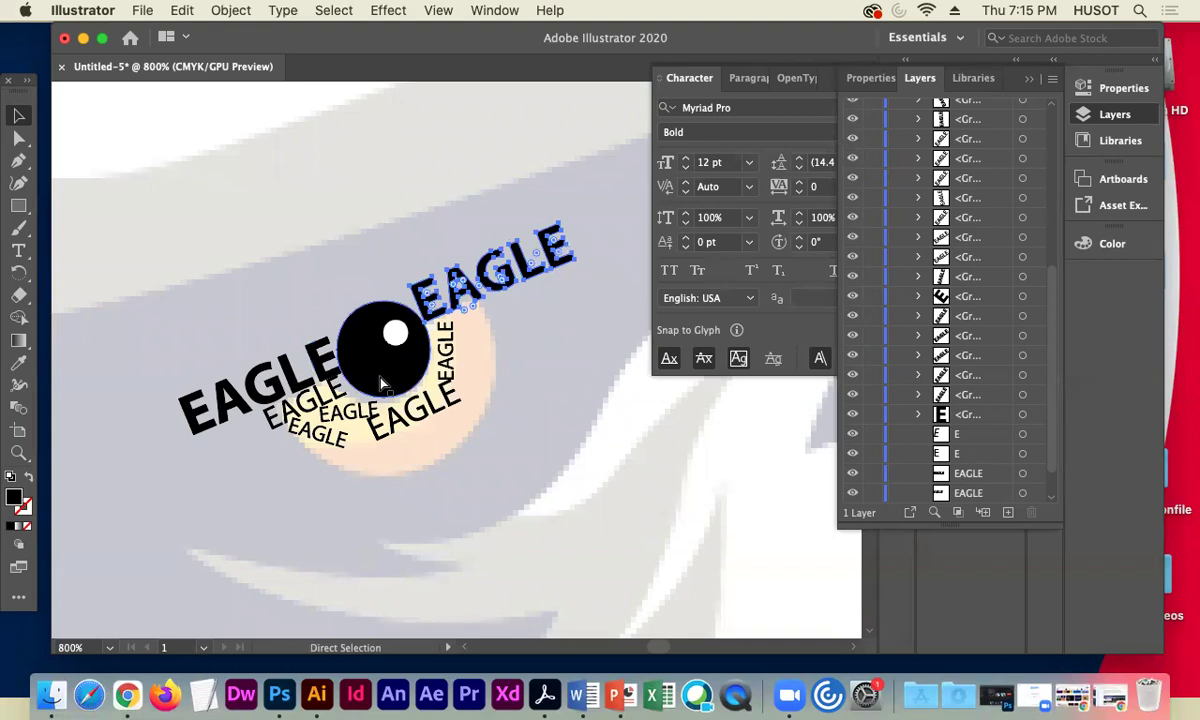
# - Paste three bold EAGLE copies and overlap them left of the pupil to thicken the dark eyelid area
pyautogui.press('super+v')
pyautogui.moveTo(490, 352); pyautogui.dragTo(275, 350)
pyautogui.press('super+v')
pyautogui.moveTo(464, 372); pyautogui.dragTo(300, 378)
pyautogui.press('super+v')
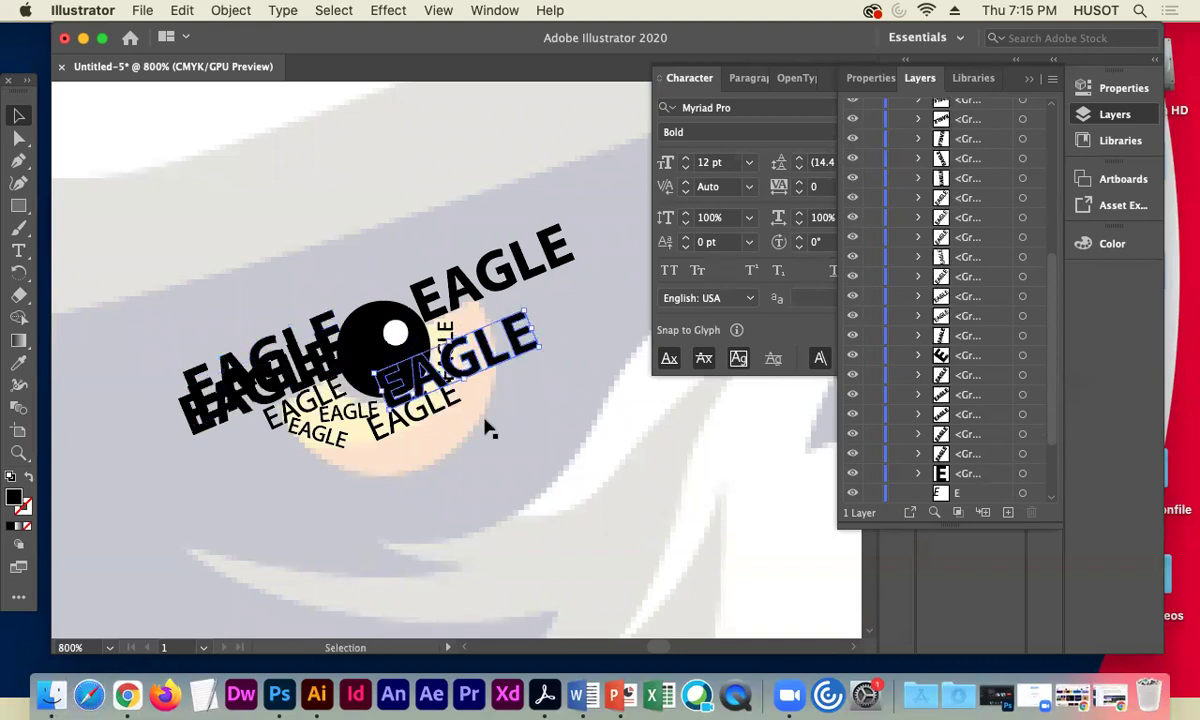
pyautogui.moveTo(499, 371); pyautogui.dragTo(287, 370)
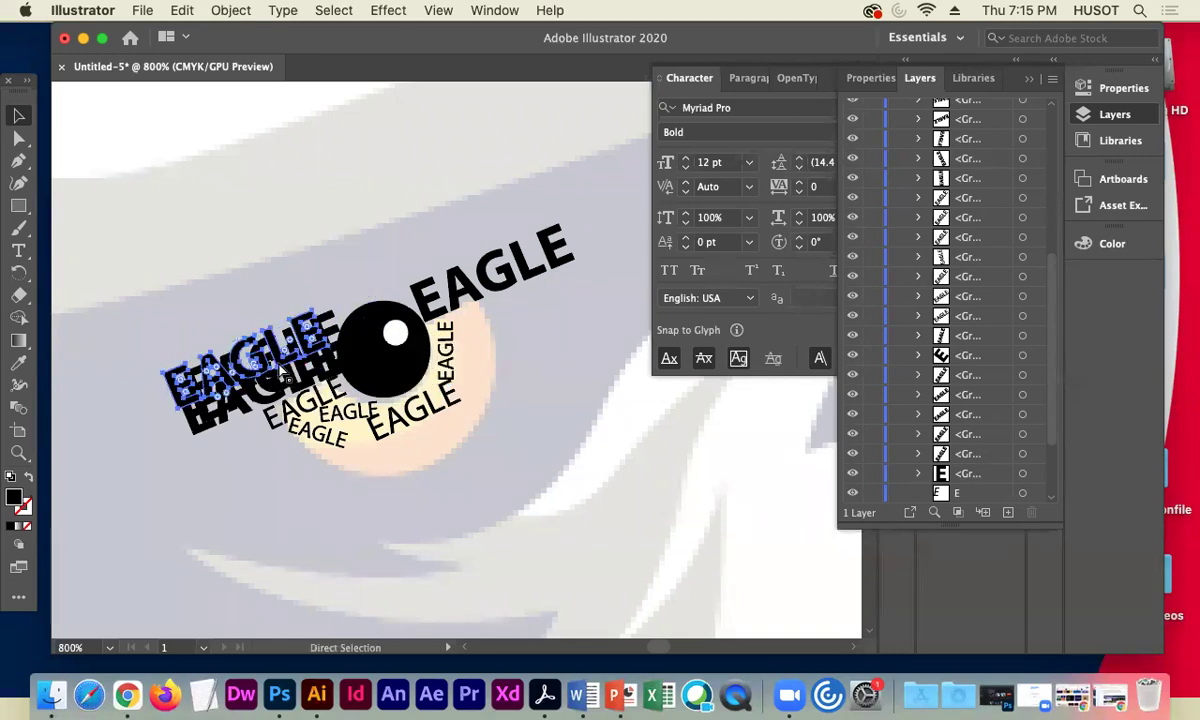
# - Add overlapping bold EAGLE copies above the pupil and along the upper eyelid, extending the line past the eye's outer corner
pyautogui.press('super+v')
pyautogui.moveTo(500, 362); pyautogui.dragTo(538, 268)
pyautogui.moveTo(577, 224); pyautogui.dragTo(540, 322)
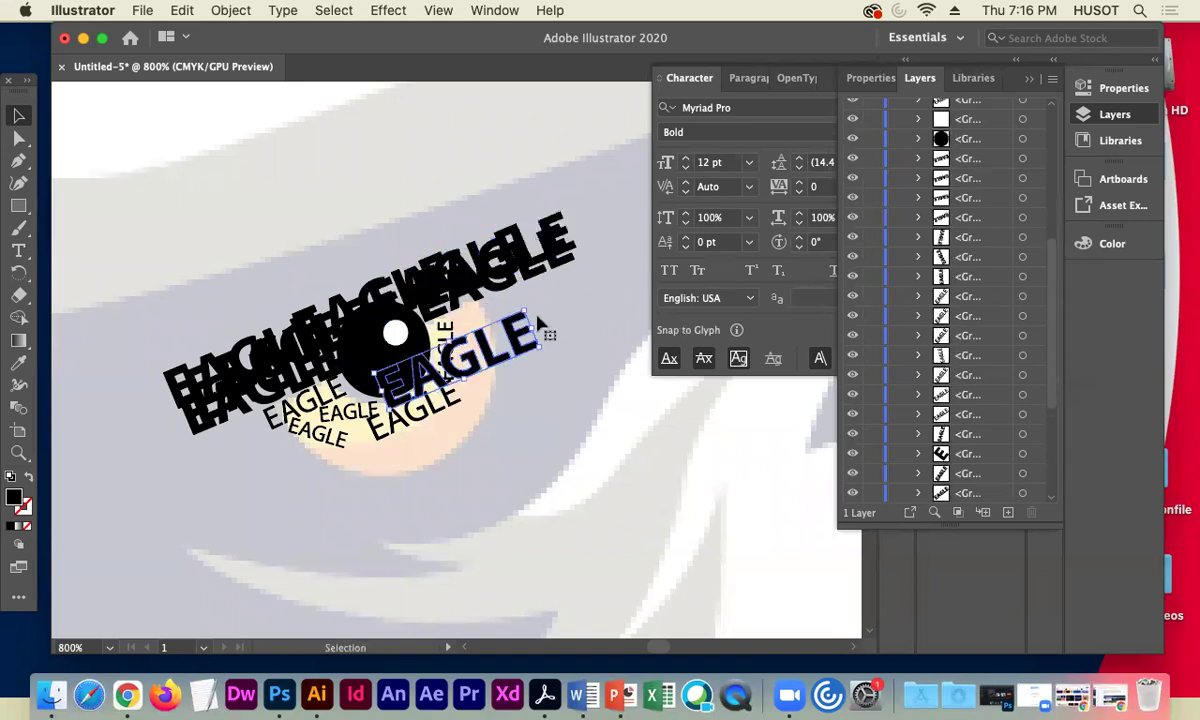
pyautogui.moveTo(499, 374); pyautogui.dragTo(594, 270)
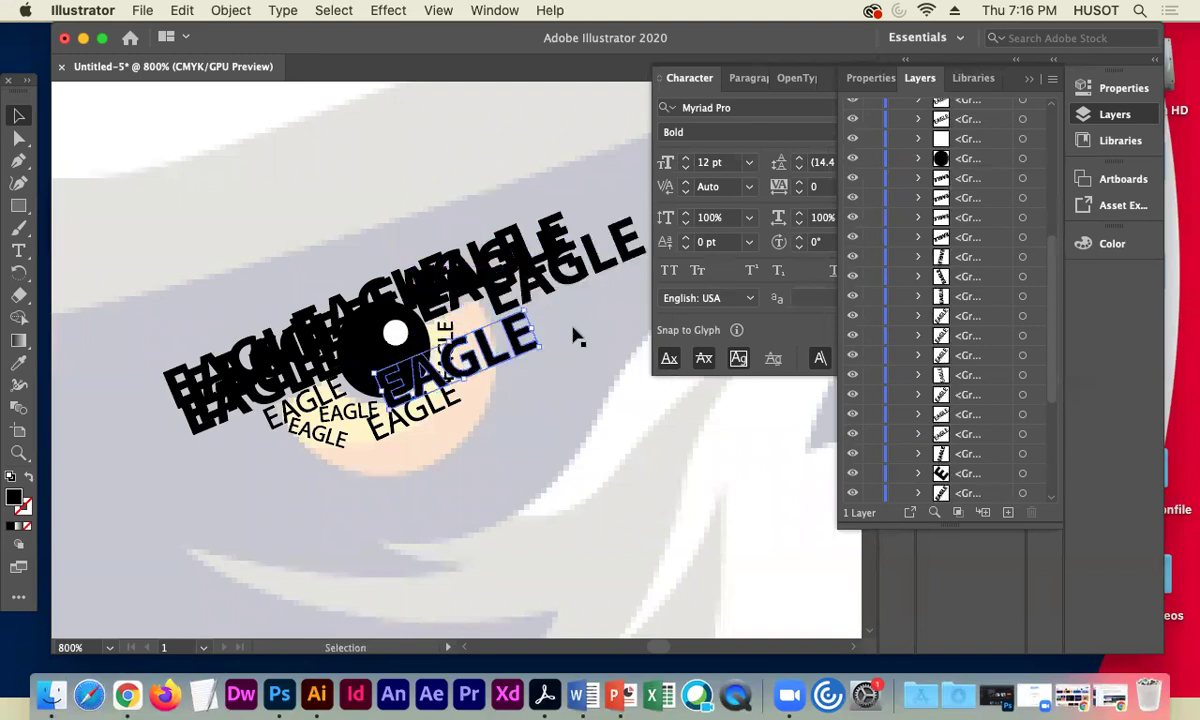
pyautogui.moveTo(485, 355); pyautogui.dragTo(597, 290)
pyautogui.click(191, 158)
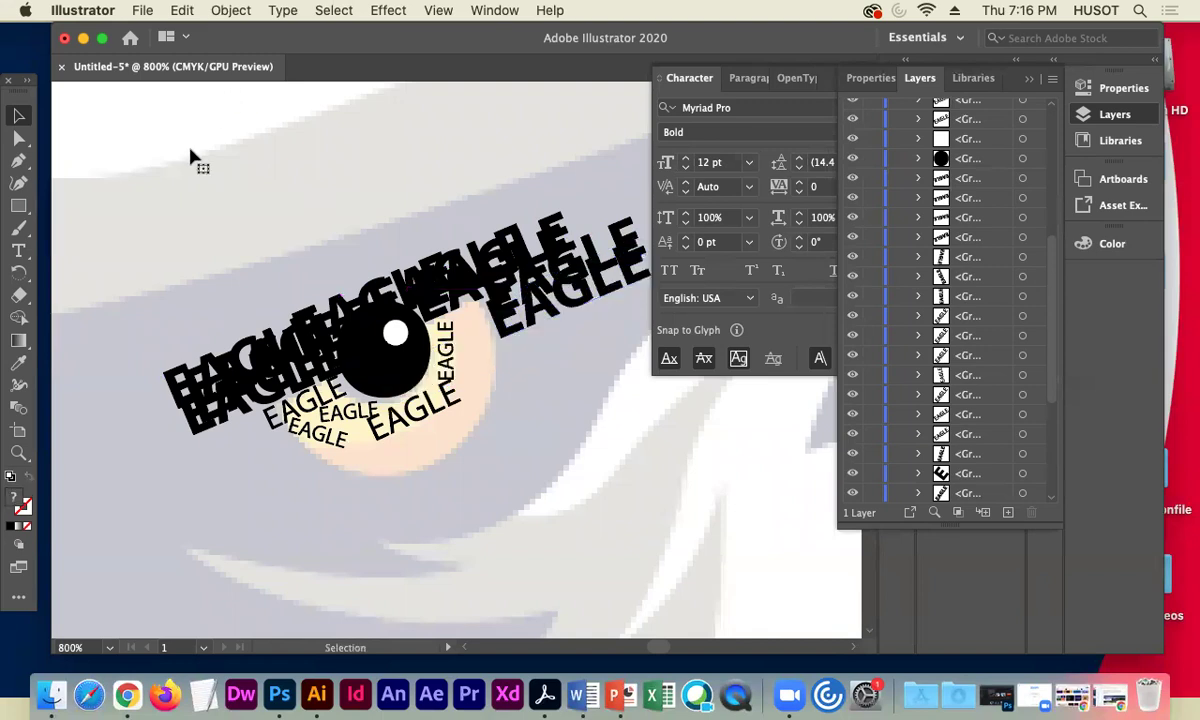
# - Hide and reshow the eagle reference image to compare the eye lettering with and without it
pyautogui.moveTo(1054, 372); pyautogui.dragTo(1079, 488)
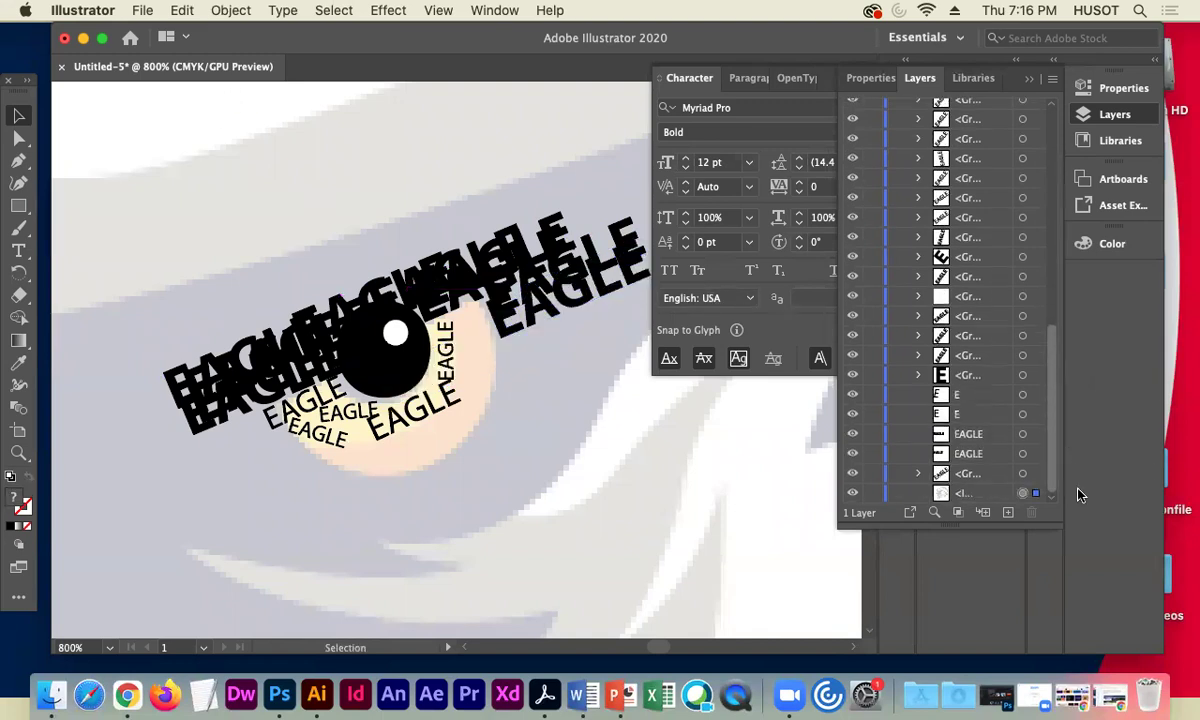
pyautogui.click(851, 494)
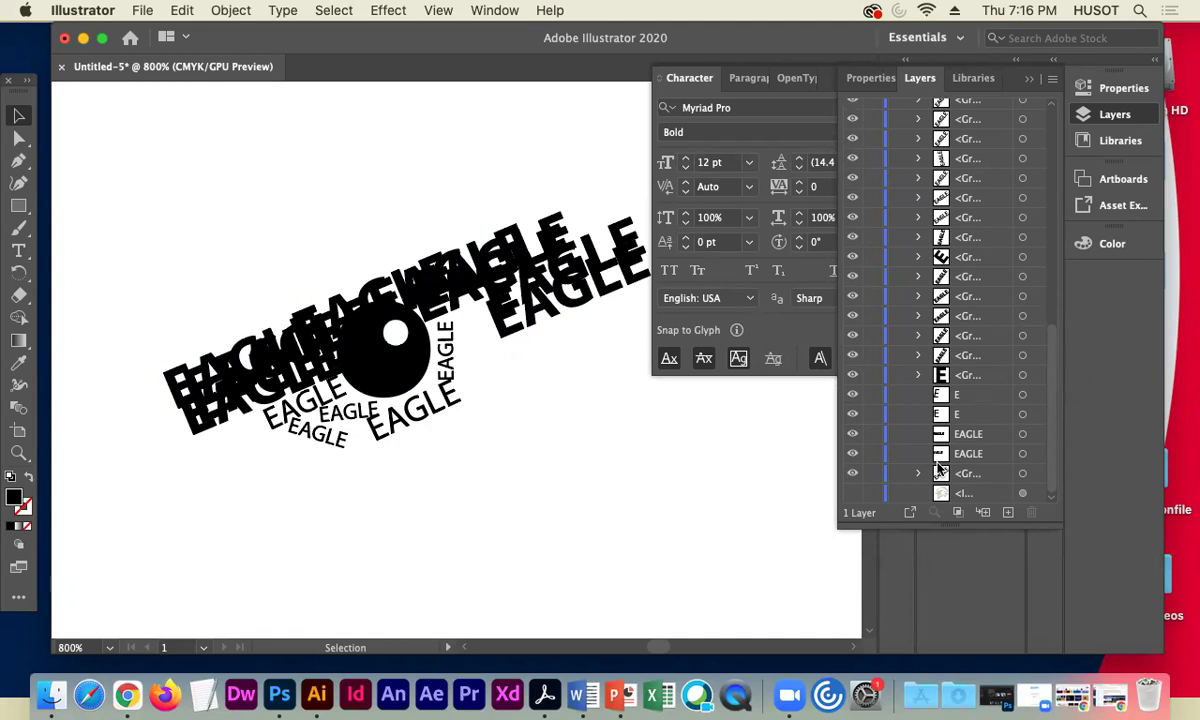
pyautogui.click(853, 496)
pyautogui.click(853, 496)
pyautogui.moveTo(415, 405); pyautogui.dragTo(451, 309)
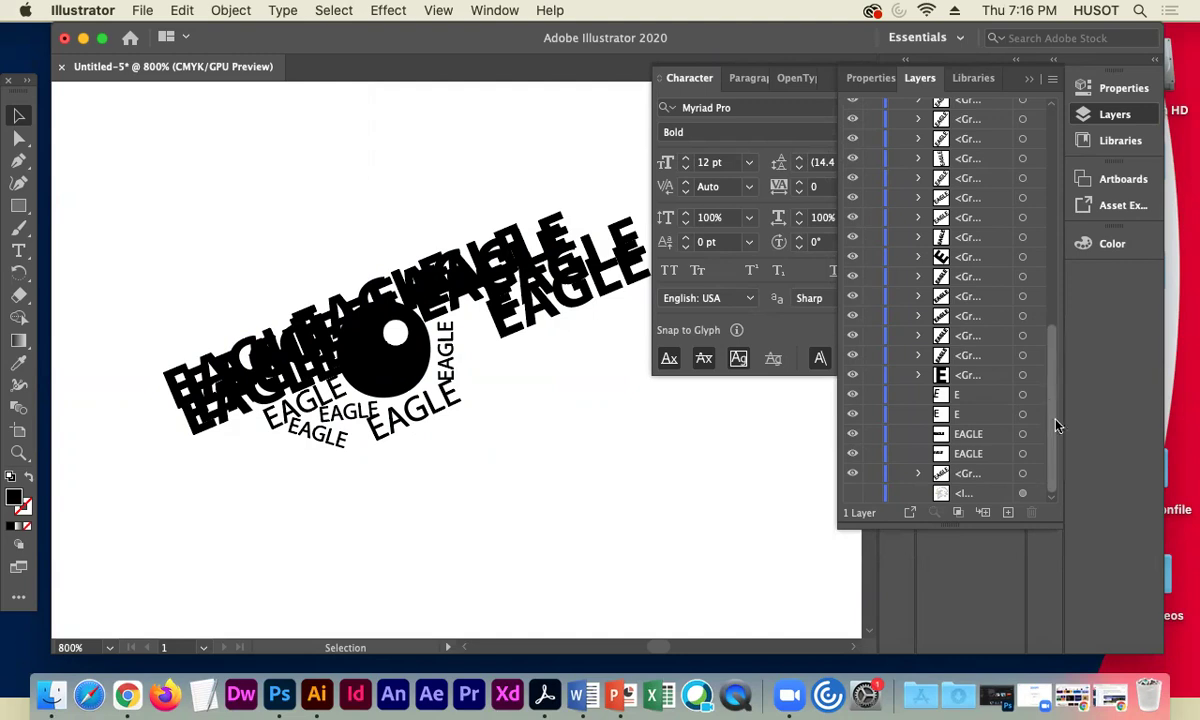
pyautogui.click(852, 493)
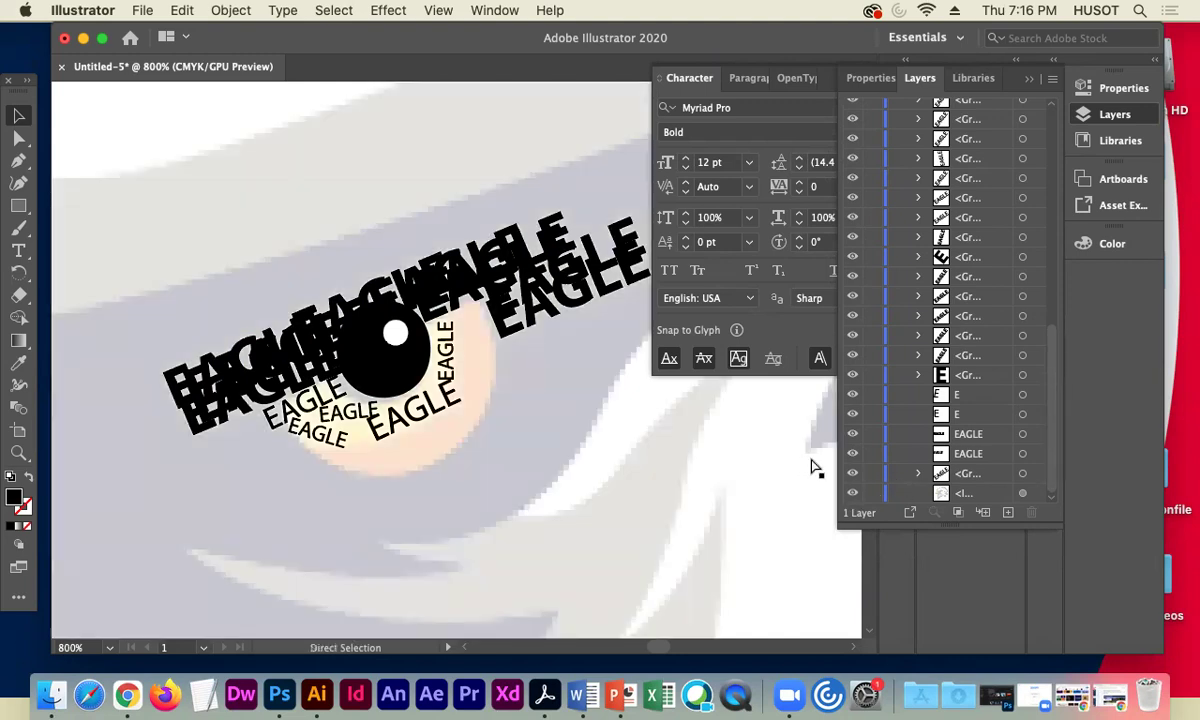
pyautogui.press('super+minus')
pyautogui.press('super+minus')
pyautogui.press('super+minus')
pyautogui.press('super+minus')
pyautogui.press('super+minus')
pyautogui.press('super+minus')
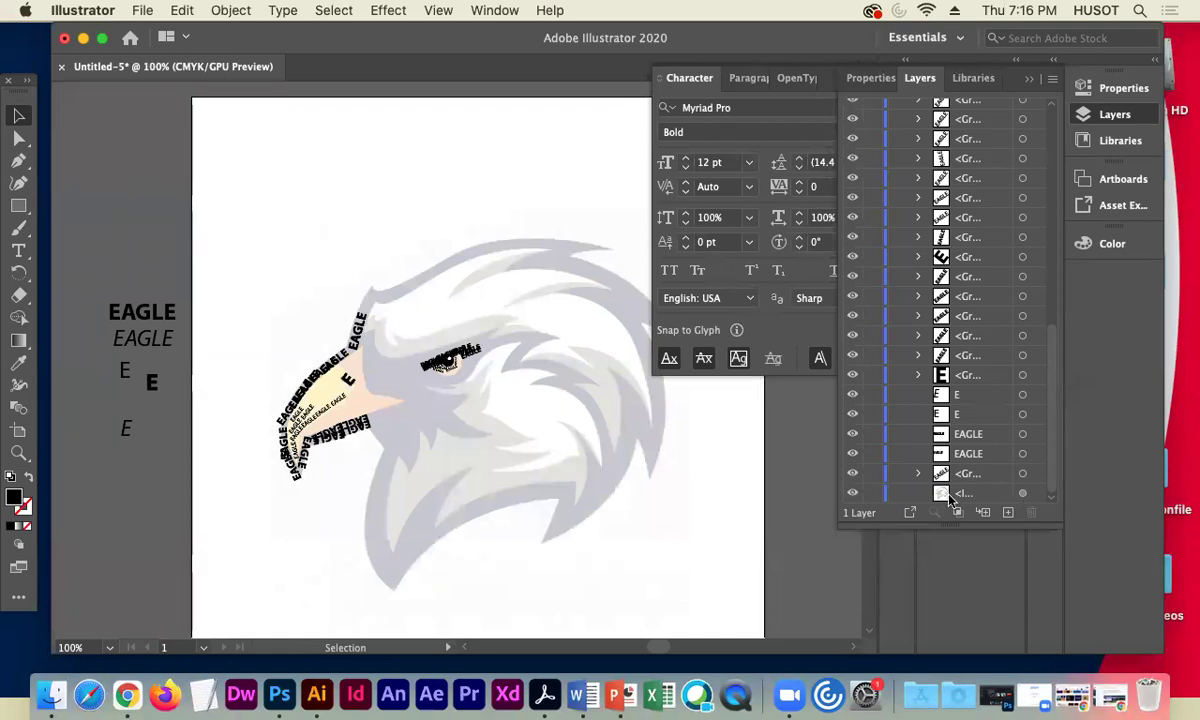
# - Hide the eagle reference image and examine the beak and eye lettering both close up and as a whole
pyautogui.click(851, 495)
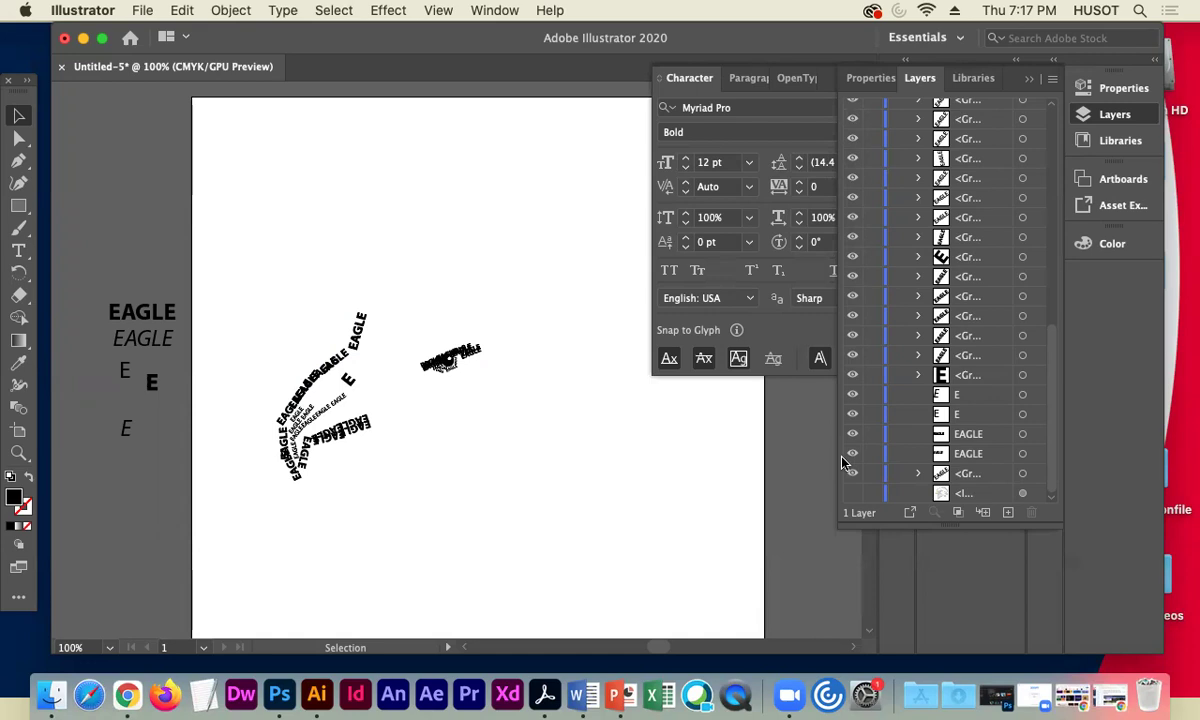
pyautogui.press('super+minus')
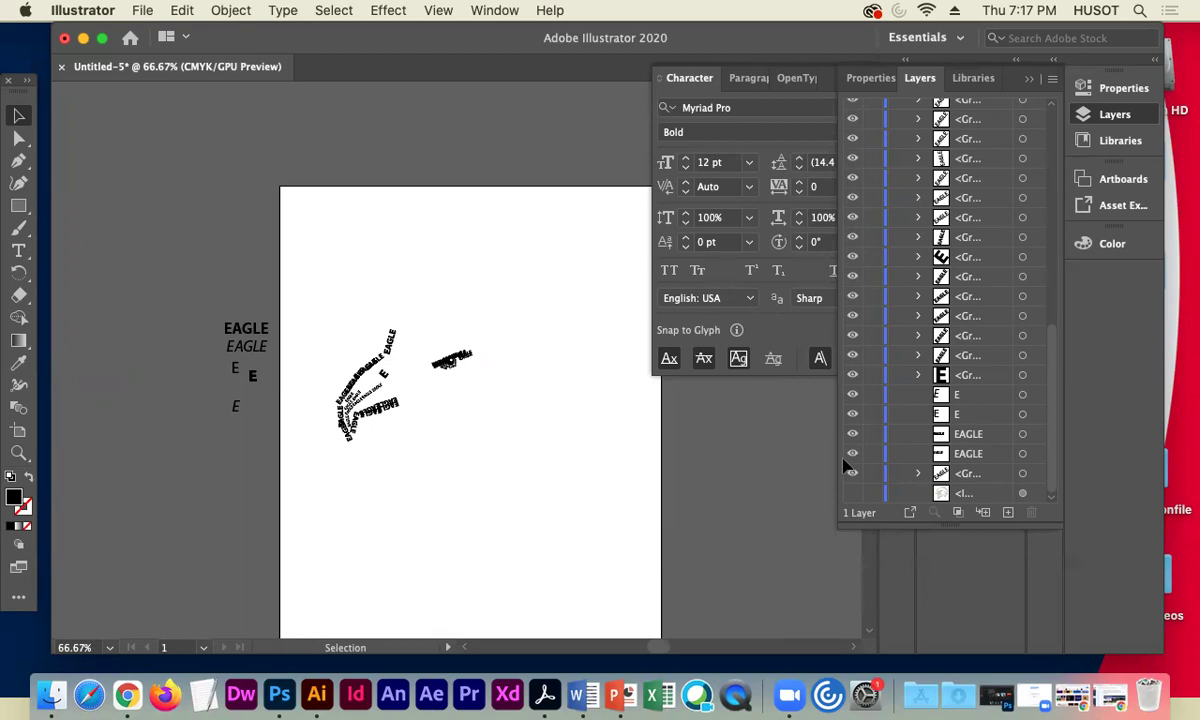
pyautogui.press('super+plus')
pyautogui.press('super+plus')
pyautogui.press('super+plus')
pyautogui.press('super+plus')
pyautogui.press('super+plus')
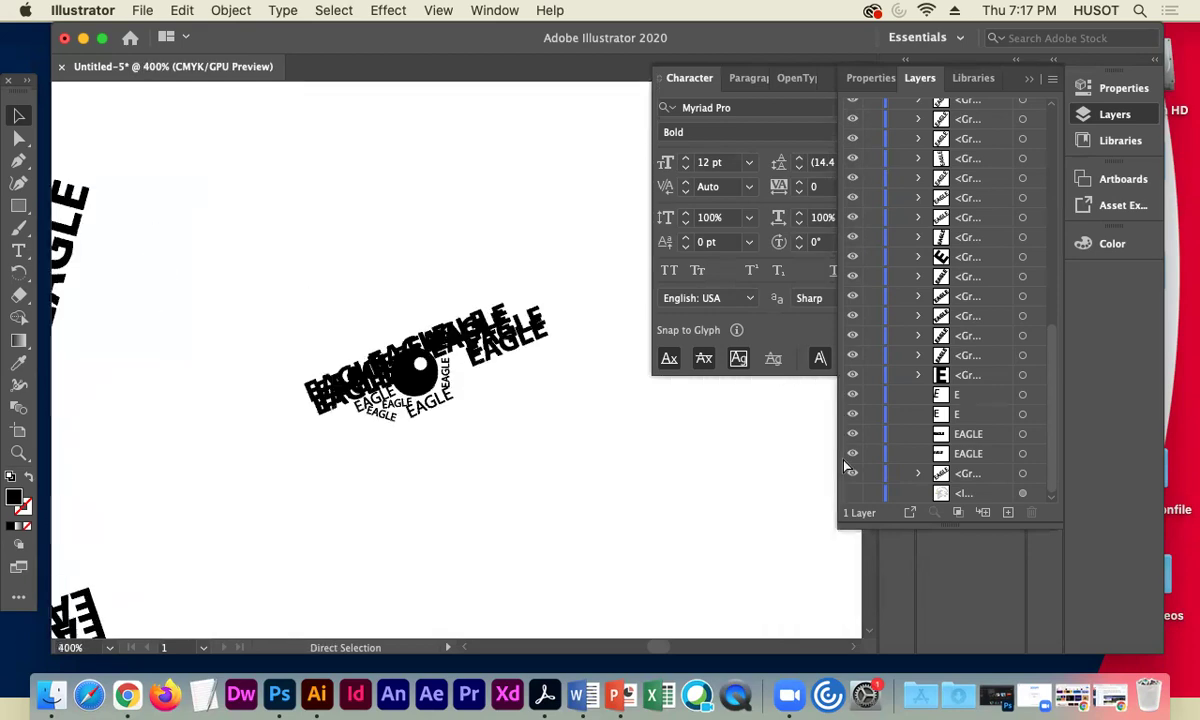
pyautogui.press('super+plus')
pyautogui.press('super+plus')
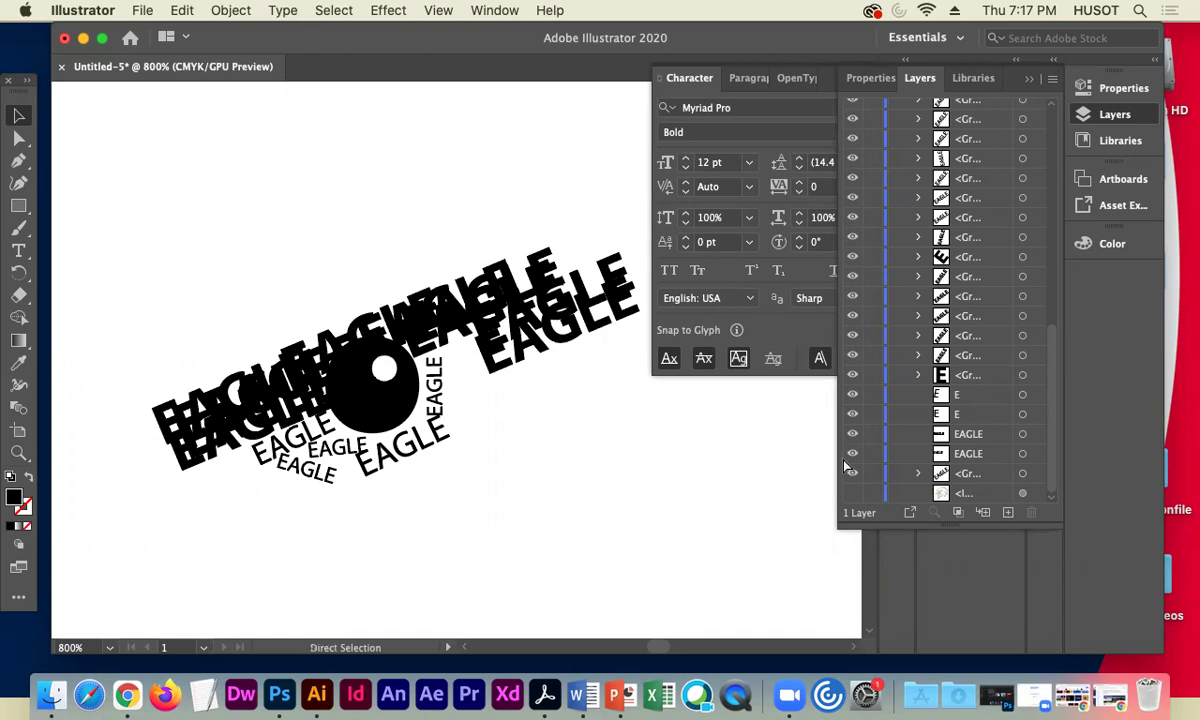
pyautogui.press('super+minus')
pyautogui.press('super+minus')
pyautogui.press('super+minus')
pyautogui.press('super+minus')
pyautogui.press('super+minus')
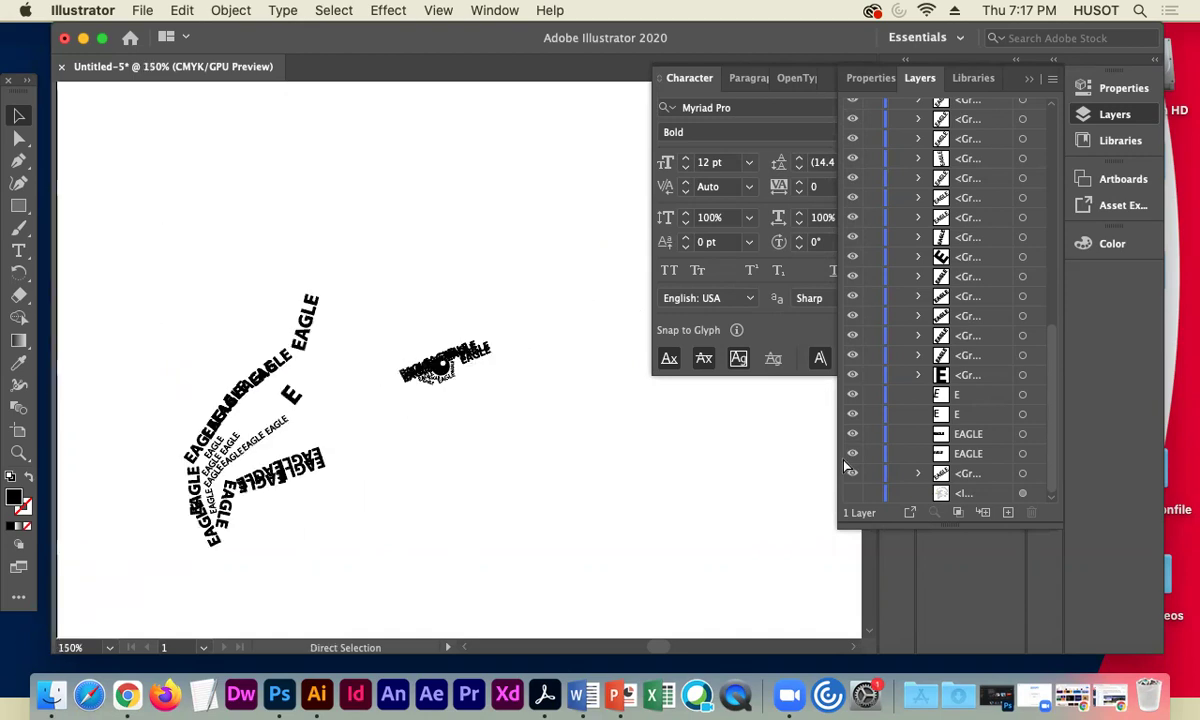
pyautogui.press('super+minus')
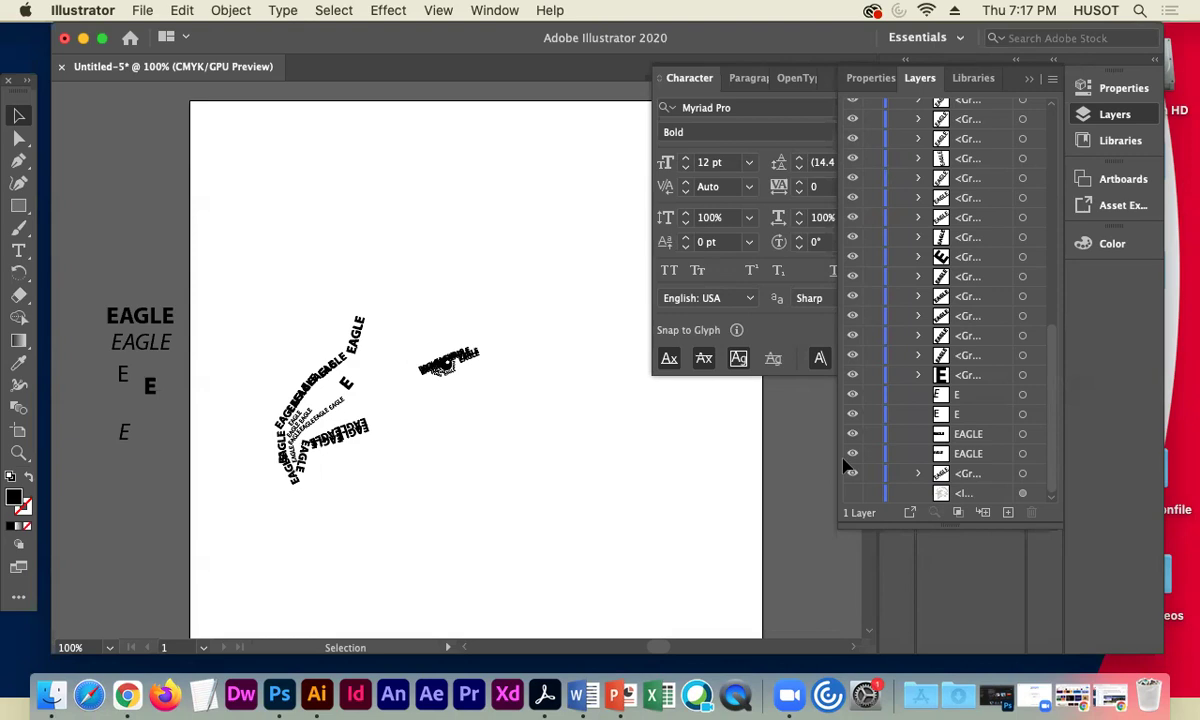
# - Overlap more copies of the sloped bold EAGLE along the beak's upper edge to thicken it into a dark line
pyautogui.press('super+equal')
pyautogui.press('super+equal')
pyautogui.press('super+equal')
pyautogui.press('space')
pyautogui.moveTo(276, 426); pyautogui.dragTo(590, 361)
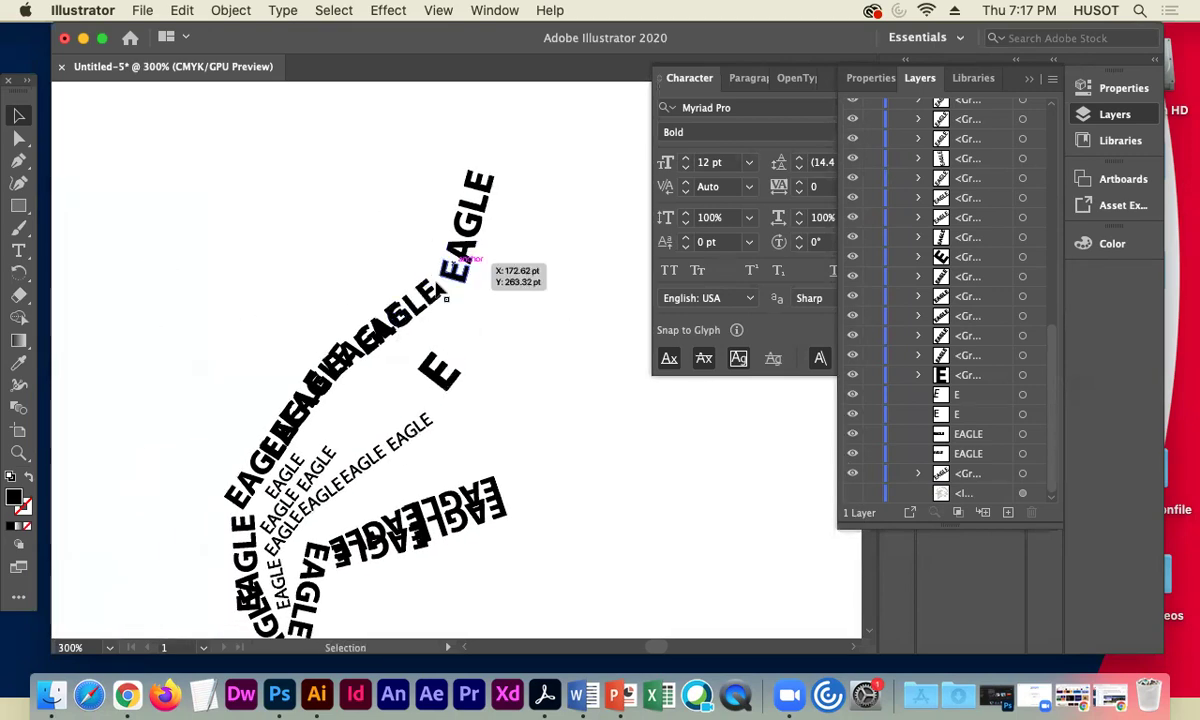
pyautogui.click(421, 316)
pyautogui.moveTo(424, 300); pyautogui.dragTo(335, 350)
pyautogui.press('super+z')
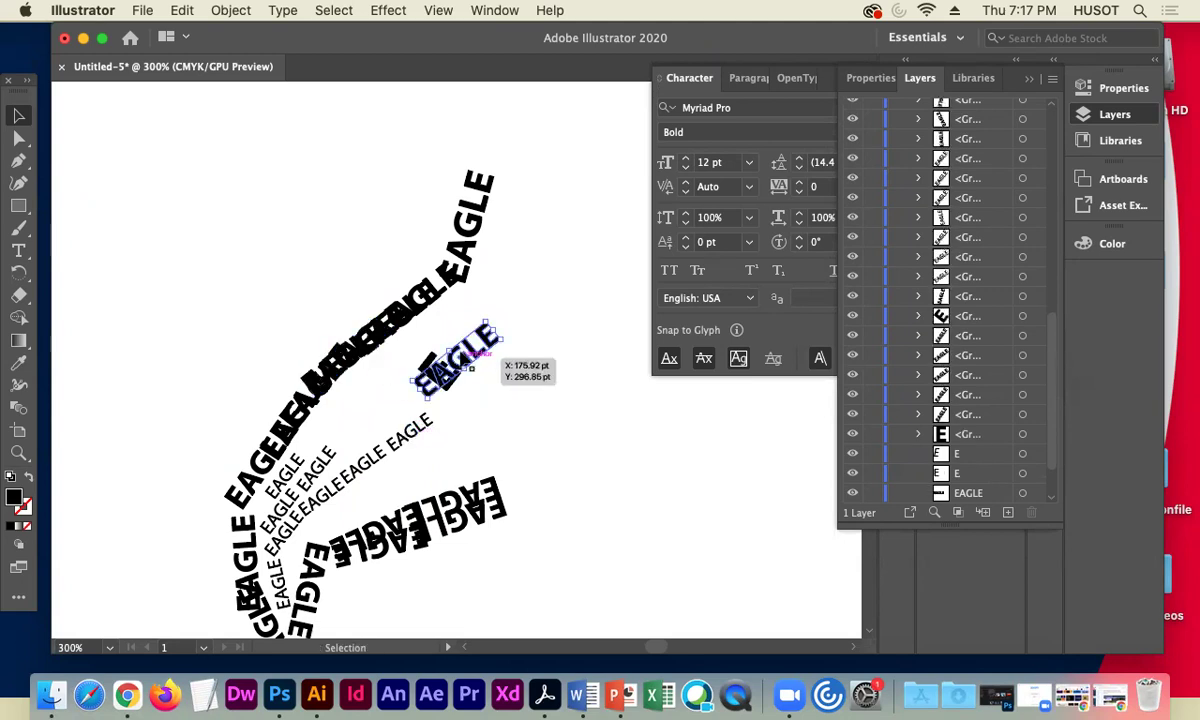
pyautogui.moveTo(474, 358); pyautogui.dragTo(285, 435)
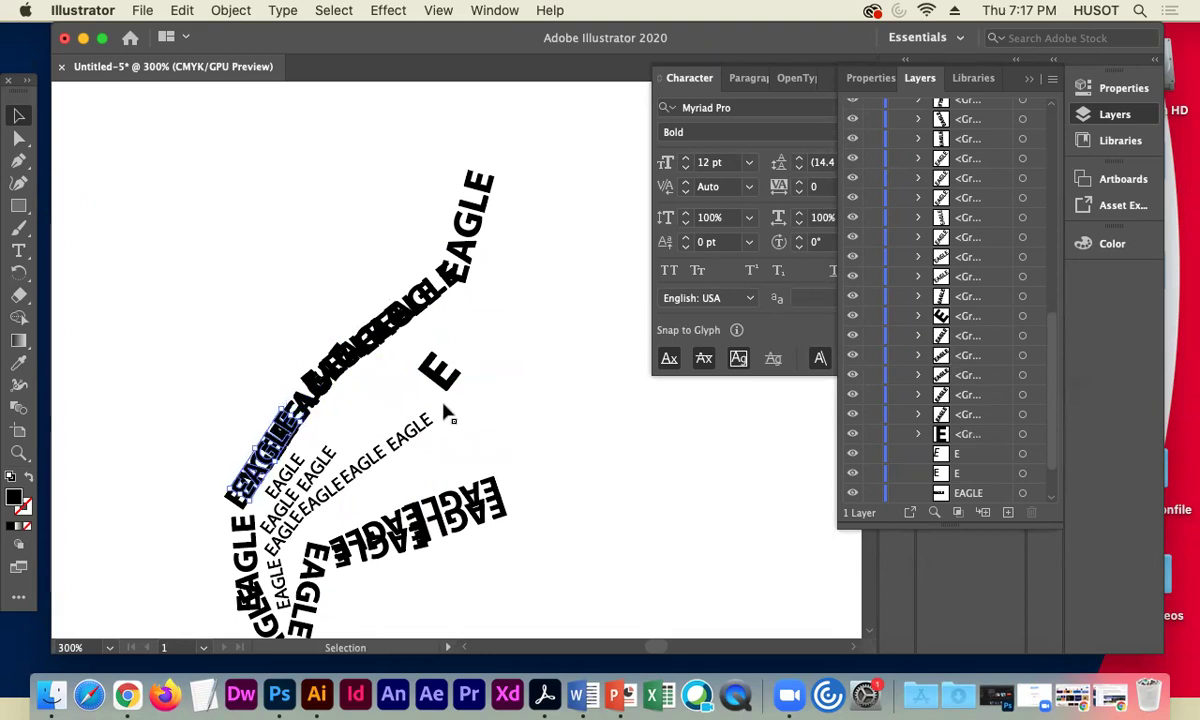
pyautogui.moveTo(241, 388); pyautogui.dragTo(305, 397)
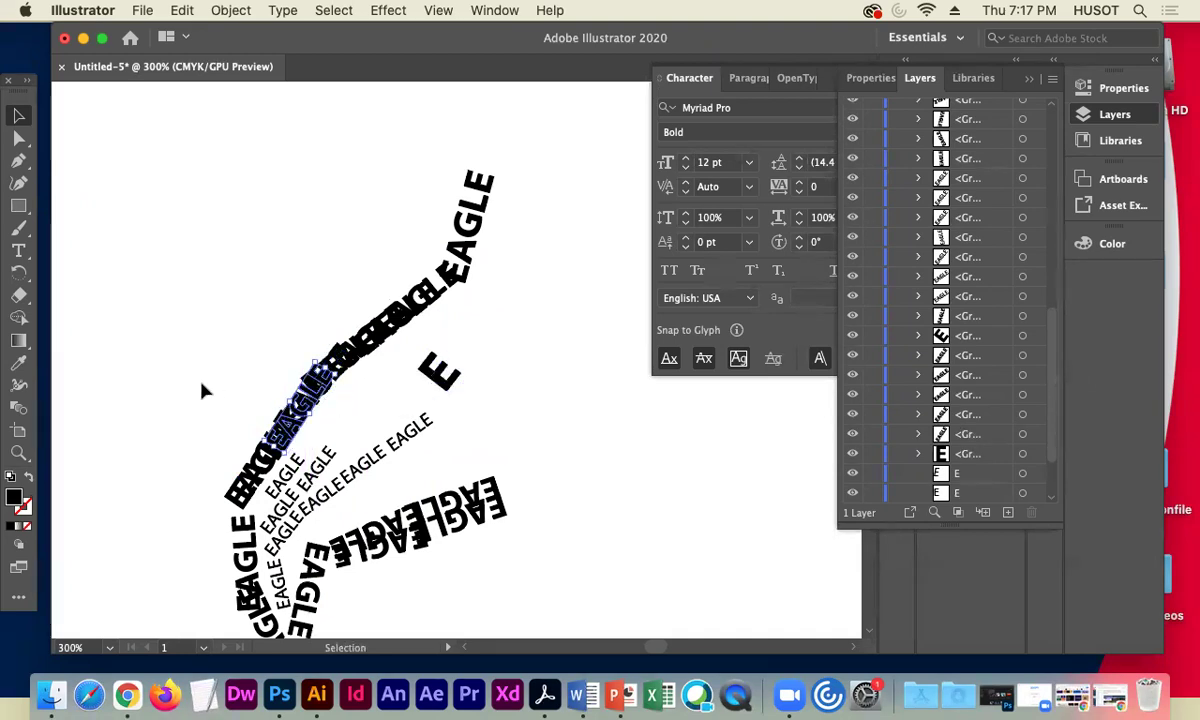
# - Place another bold EAGLE copy on the beak's front edge and rotate it to run vertically
pyautogui.moveTo(478, 352); pyautogui.dragTo(218, 513)
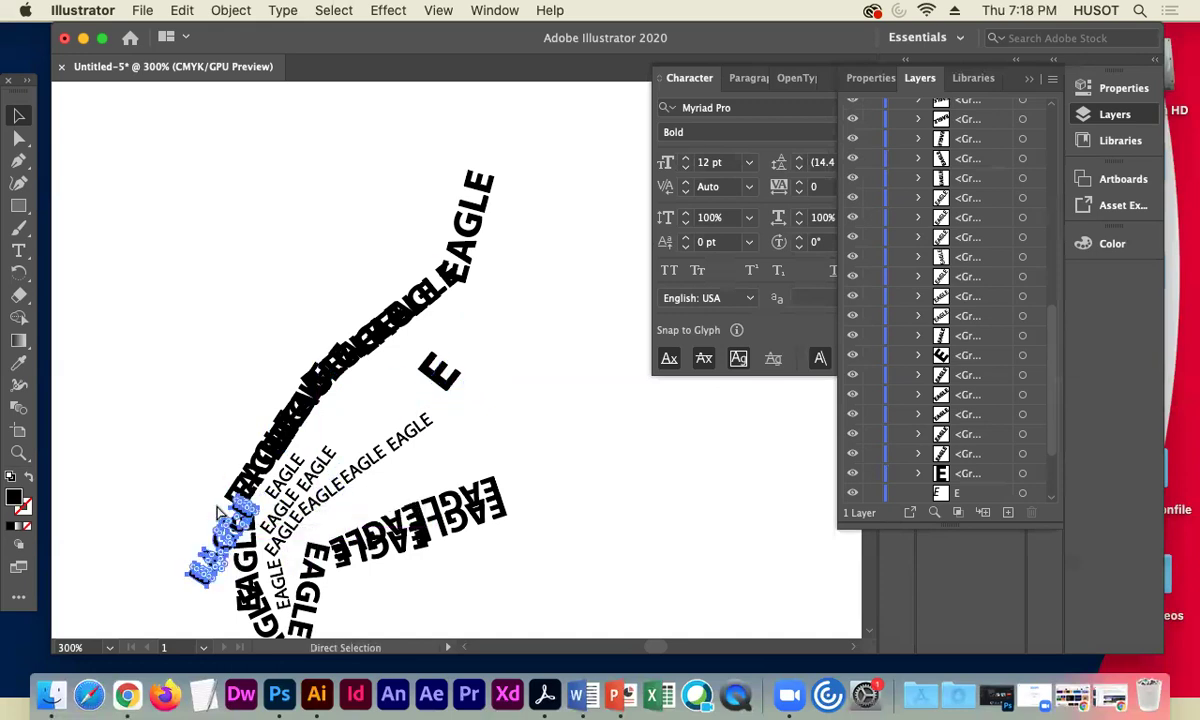
pyautogui.press('super+minus')
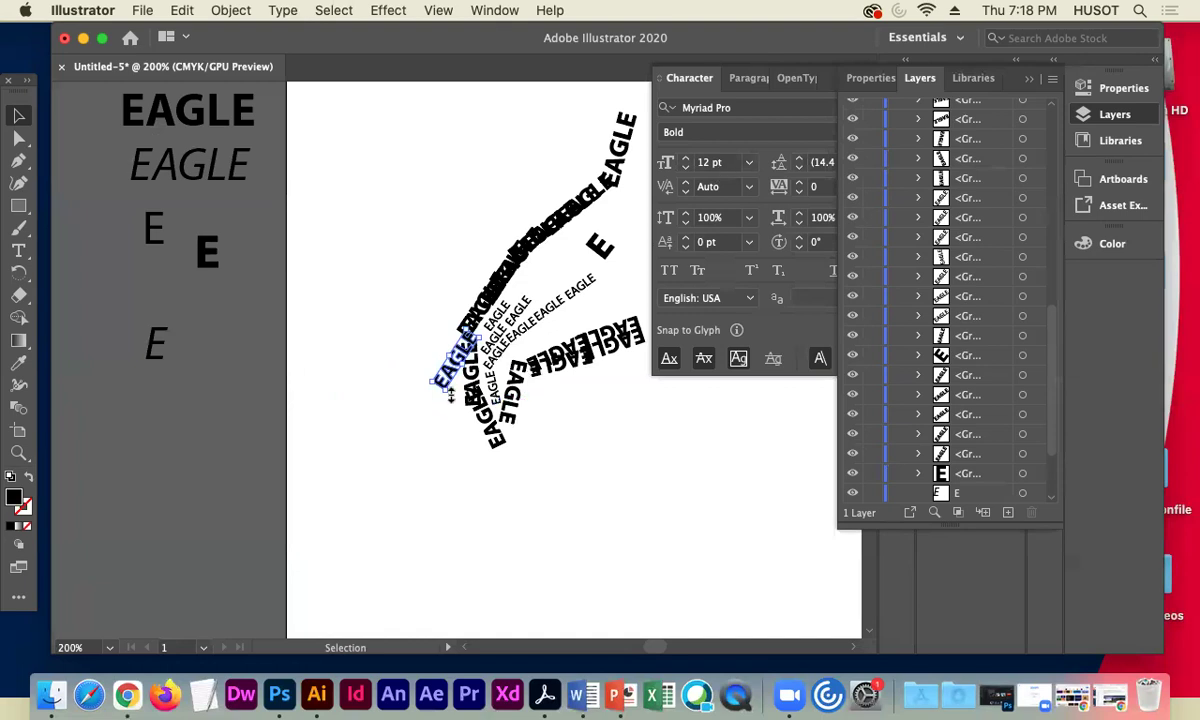
pyautogui.moveTo(450, 395); pyautogui.dragTo(500, 378)
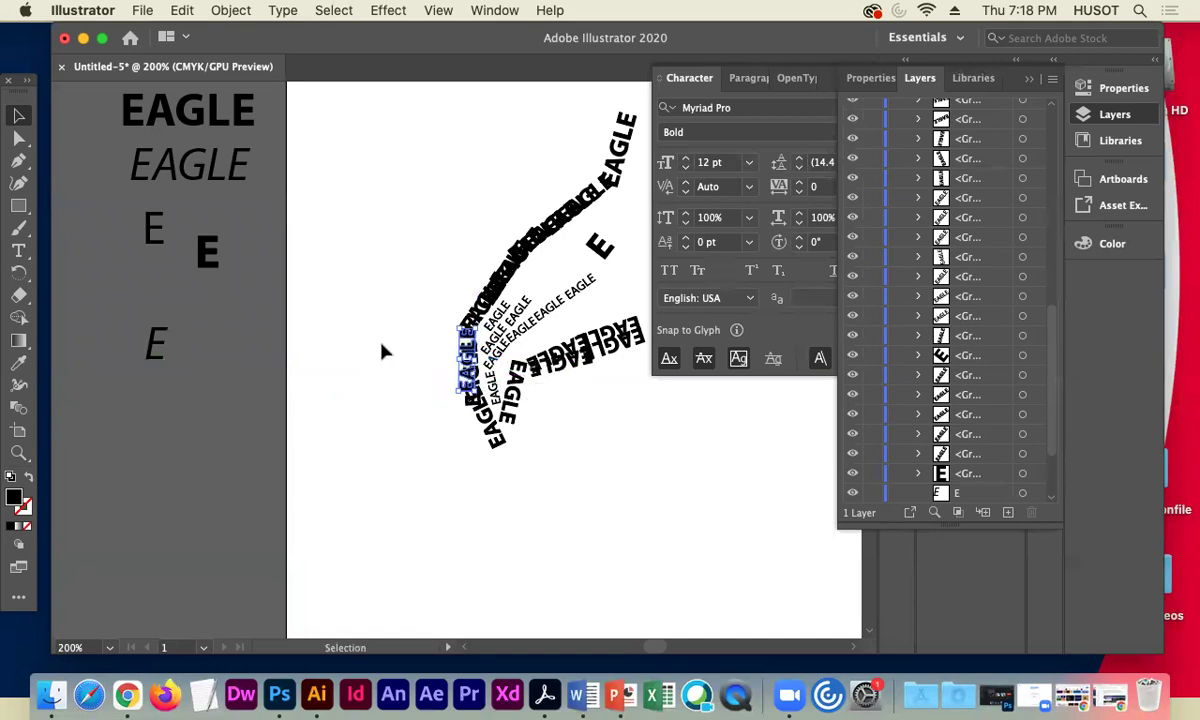
# - Duplicate the vertical EAGLE on the beak's front edge, rotate it slightly, and overlap it with the lettering there
pyautogui.press('super+equal')
pyautogui.press('super+equal')
pyautogui.press('super+equal')
pyautogui.press('super+equal')
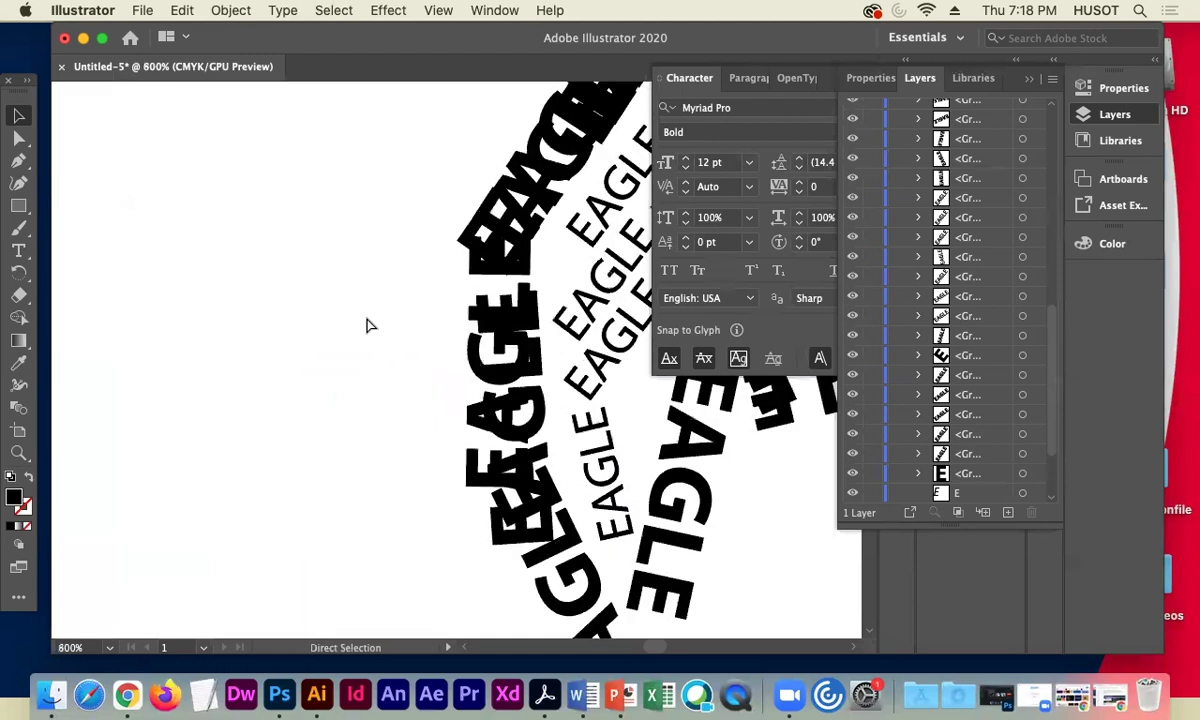
pyautogui.moveTo(510, 422); pyautogui.dragTo(443, 402)
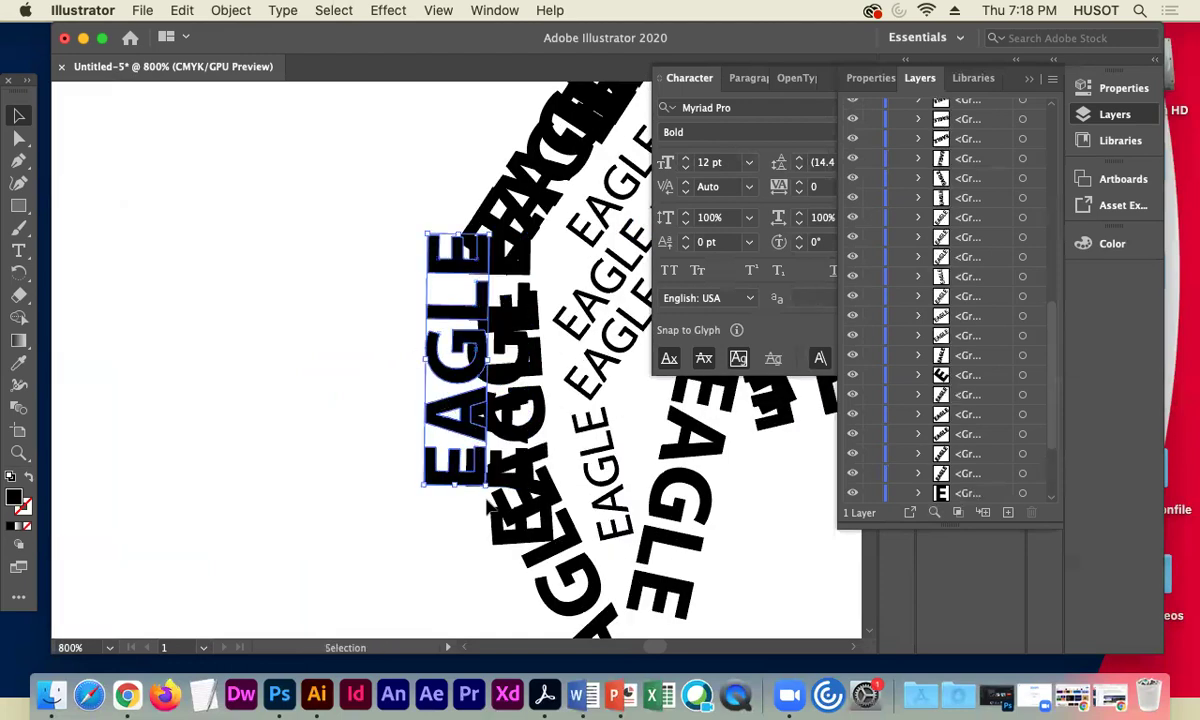
pyautogui.moveTo(490, 488); pyautogui.dragTo(497, 474)
pyautogui.moveTo(459, 347); pyautogui.dragTo(512, 365)
pyautogui.click(265, 337)
# - Duplicate the front-edge EAGLE to the beak's hooked tip and rotate it to follow the curve over the existing lettering
pyautogui.press('super+minus')
pyautogui.press('super+minus')
pyautogui.press('super+minus')
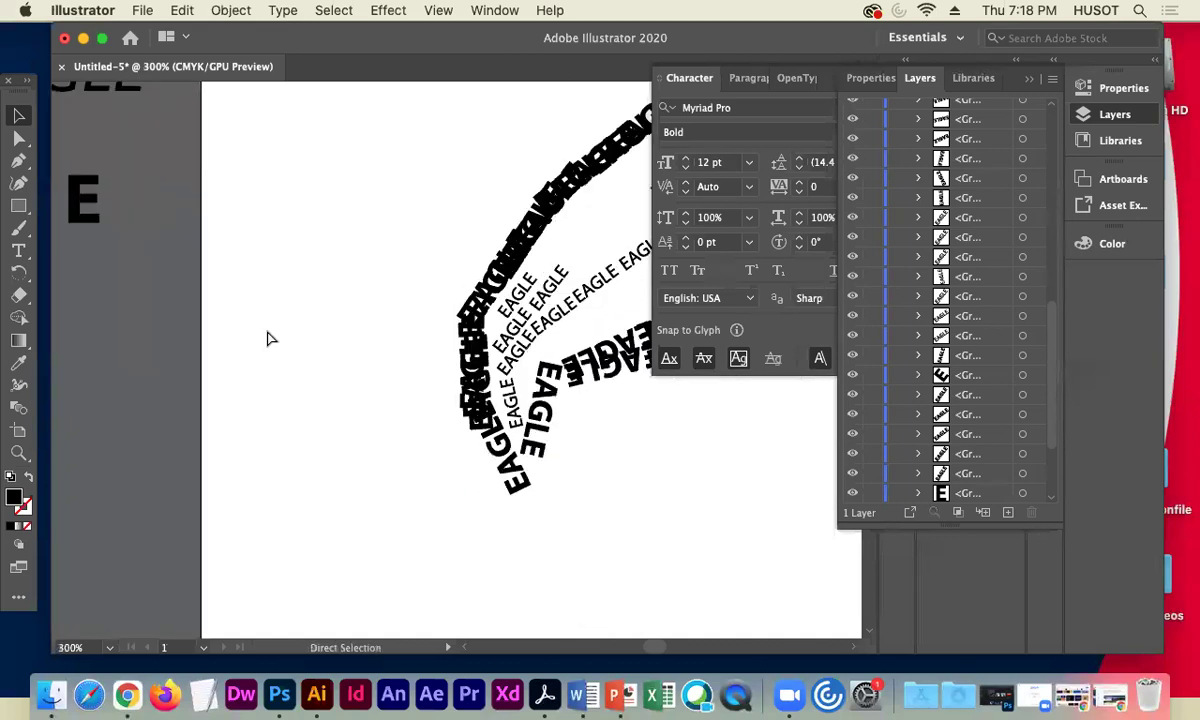
pyautogui.press('super+minus')
pyautogui.hscroll(3, 418, 265)
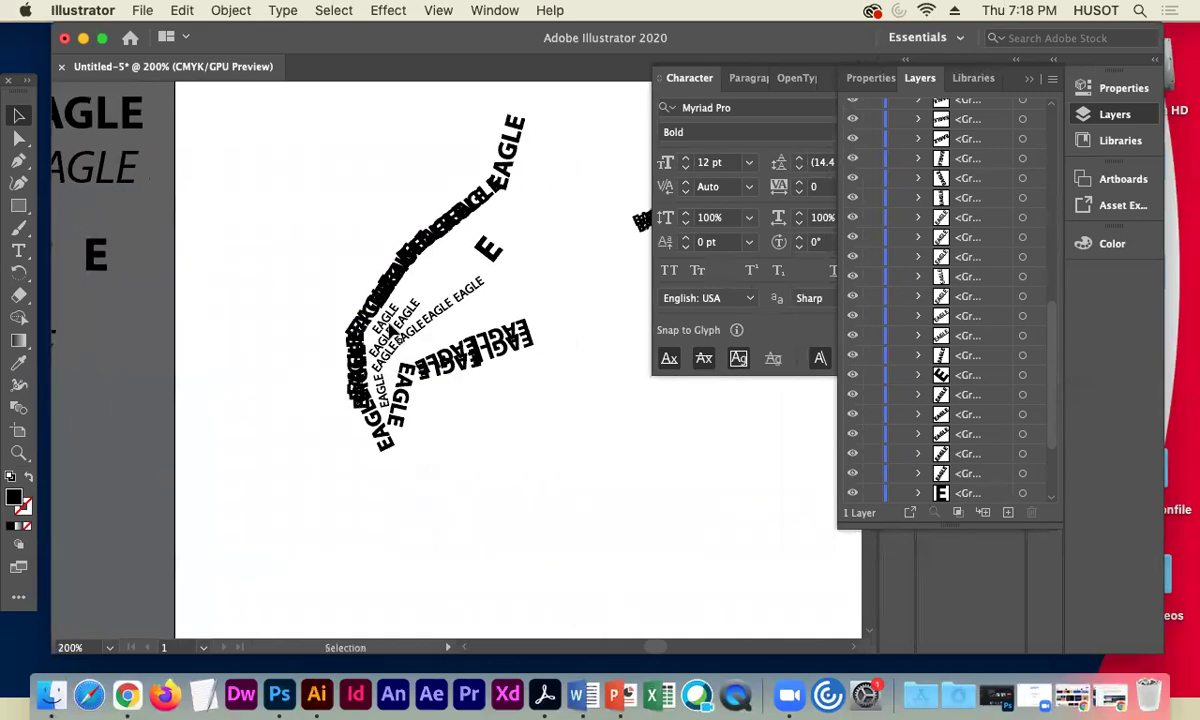
pyautogui.moveTo(350, 370); pyautogui.dragTo(362, 508)
pyautogui.moveTo(361, 507); pyautogui.dragTo(380, 411)
pyautogui.click(283, 473)
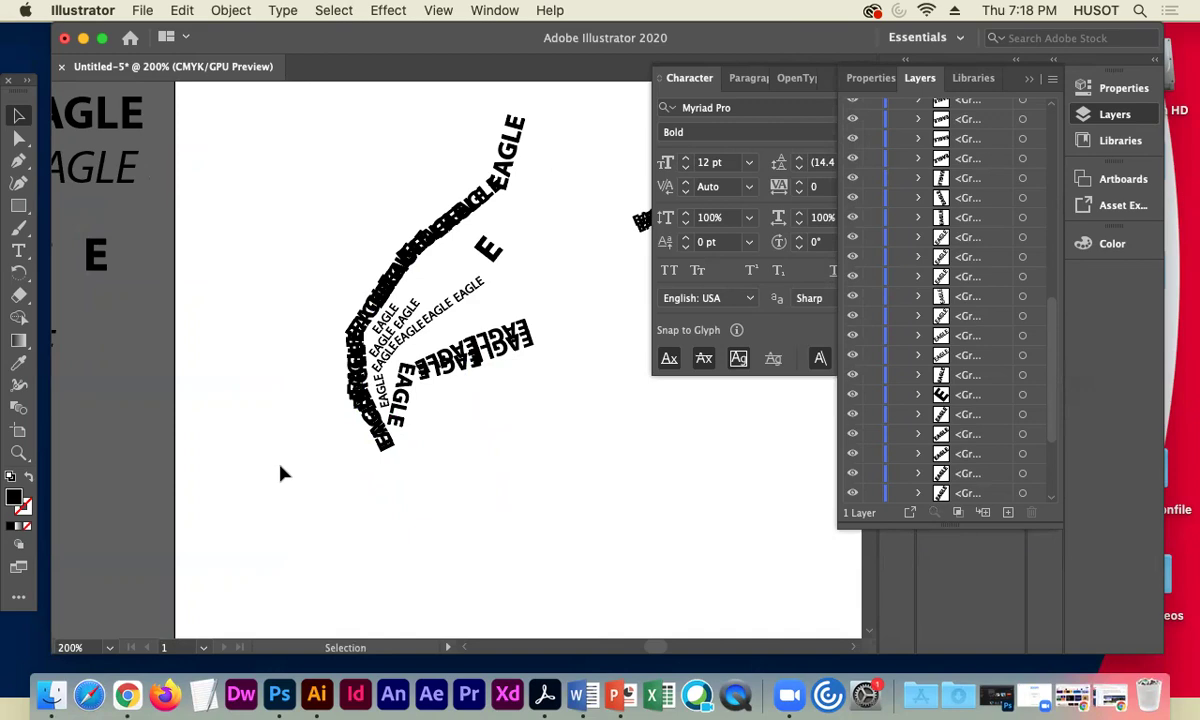
# - Compare the thickened beak lettering with and without the eagle reference image, leaving the image shown
pyautogui.press('super+minus')
pyautogui.press('space')
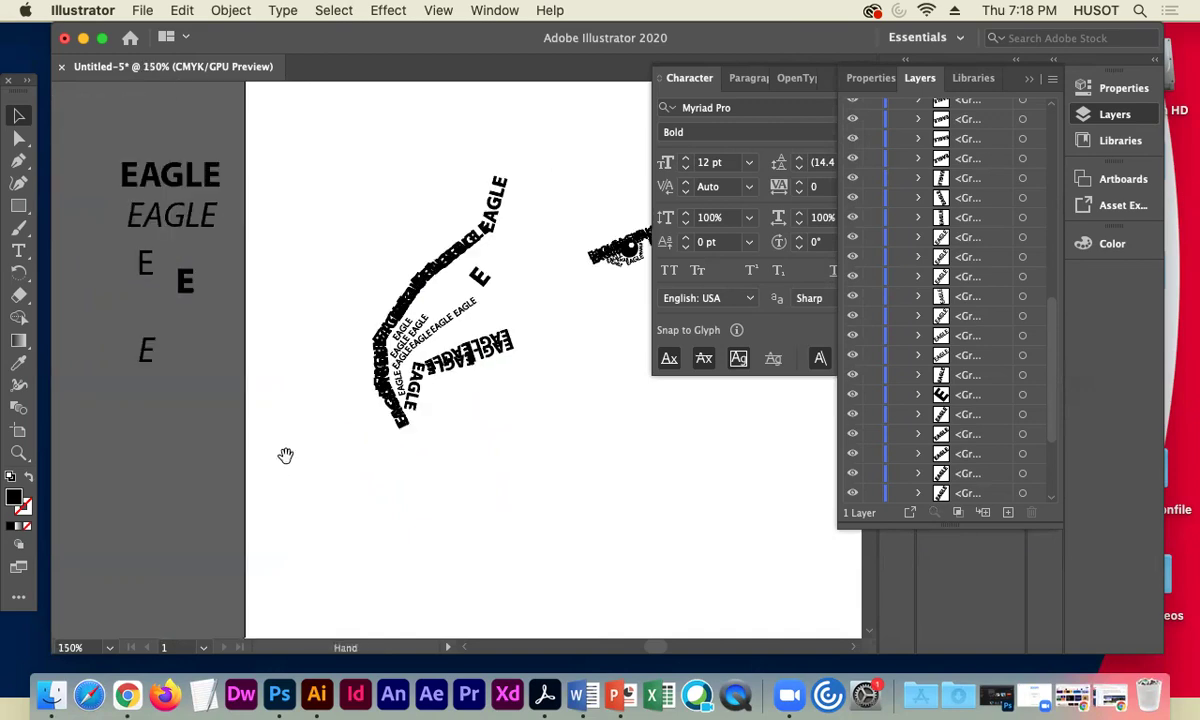
pyautogui.moveTo(488, 497); pyautogui.dragTo(463, 499)
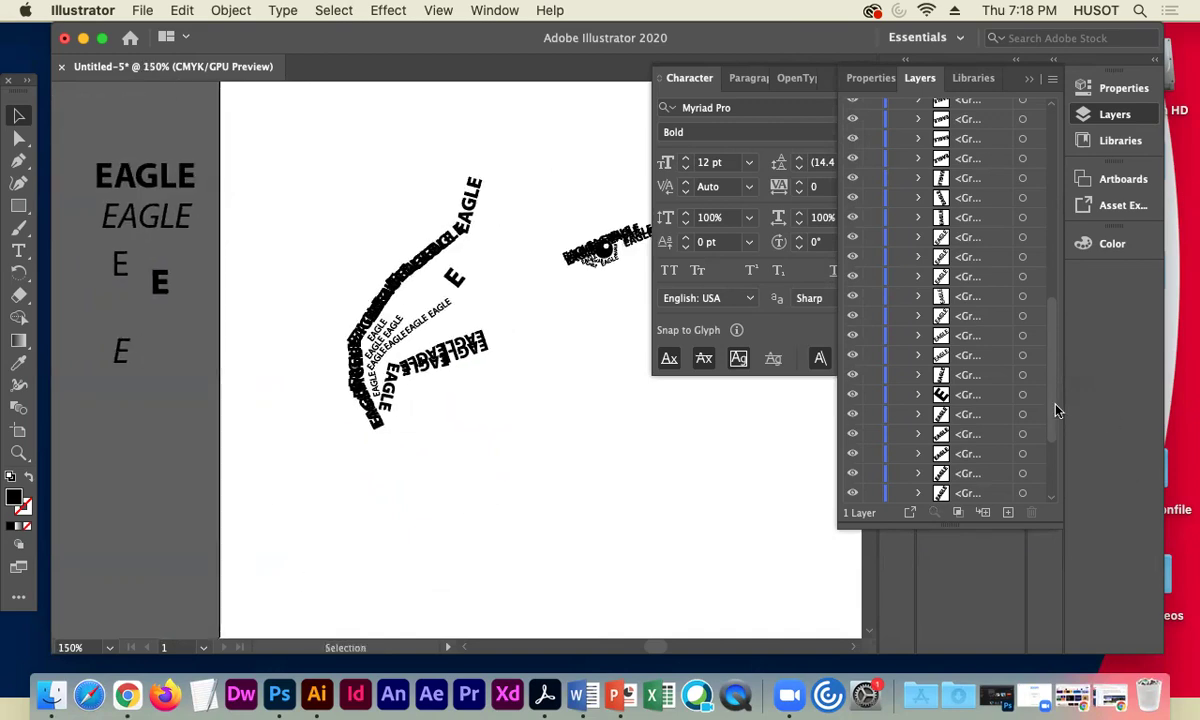
pyautogui.moveTo(1052, 404); pyautogui.dragTo(1055, 482)
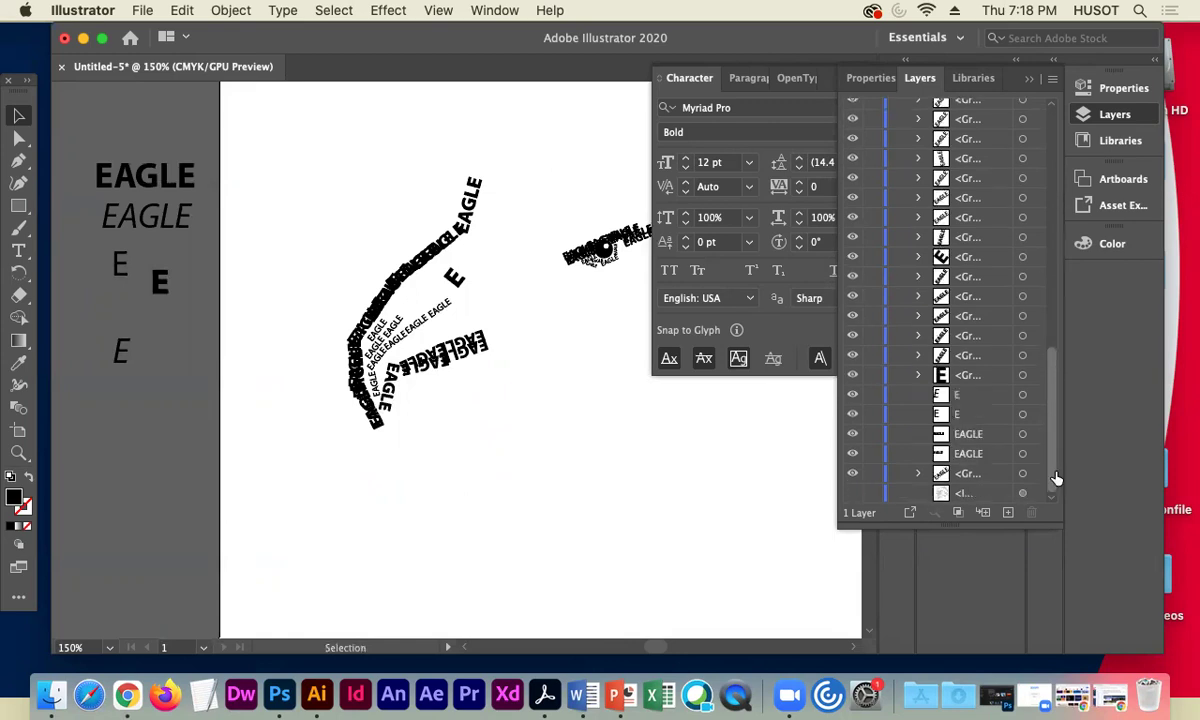
pyautogui.click(853, 493)
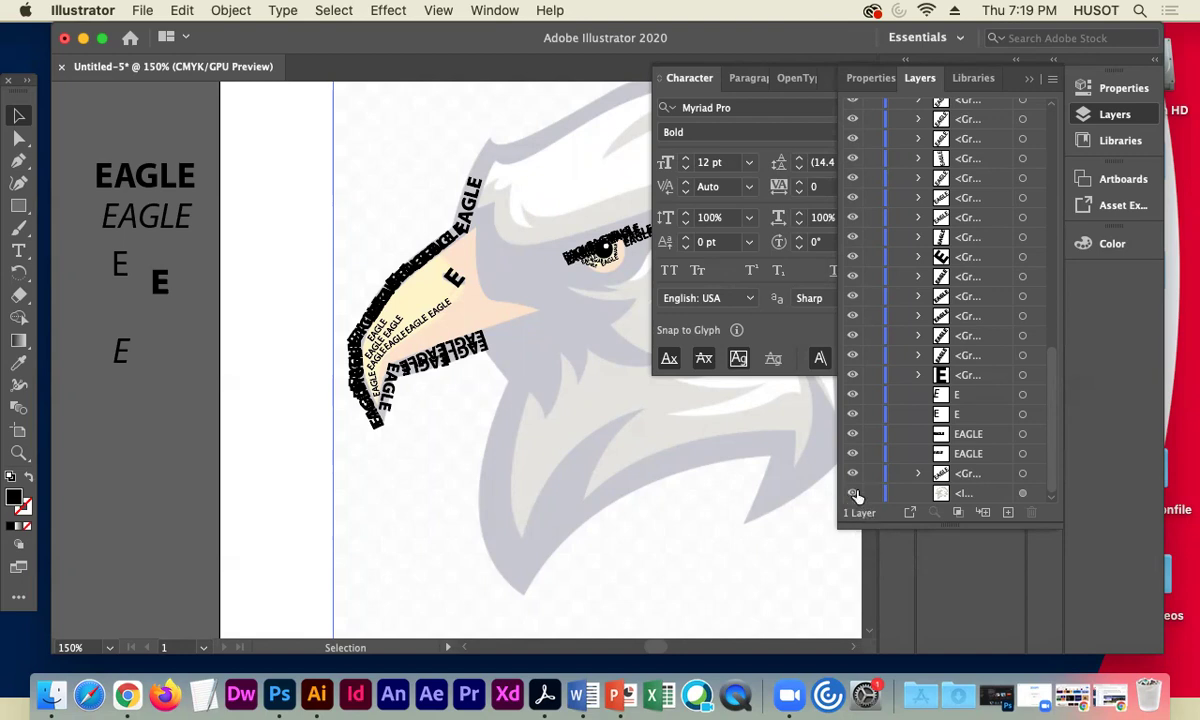
pyautogui.click(853, 494)
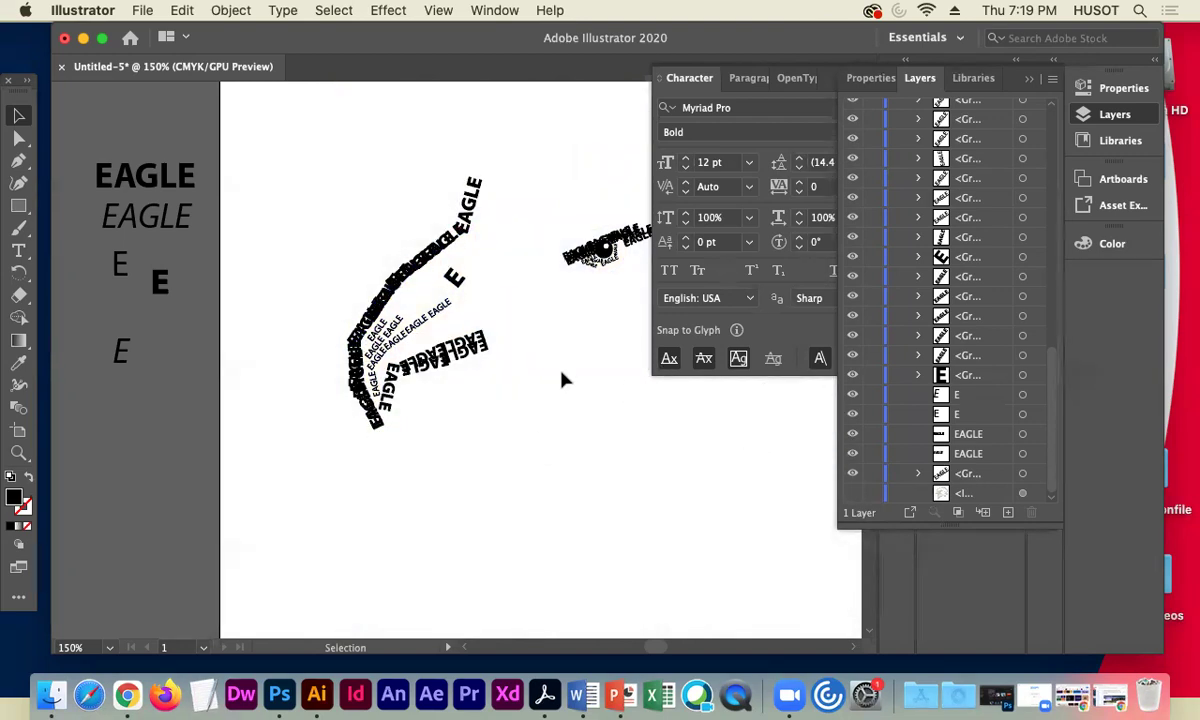
pyautogui.moveTo(557, 375); pyautogui.dragTo(387, 378)
pyautogui.click(852, 494)
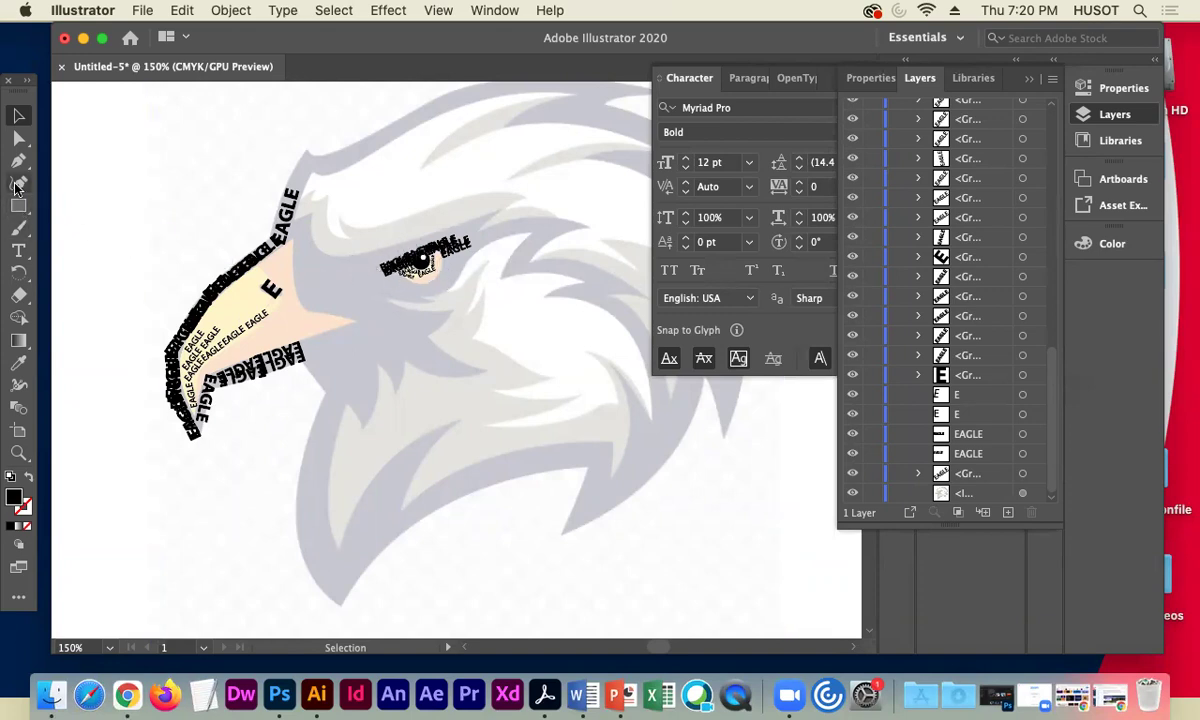
# - Add the letter V as new bold 12 pt text in the empty area beside the beak
pyautogui.click(18, 250)
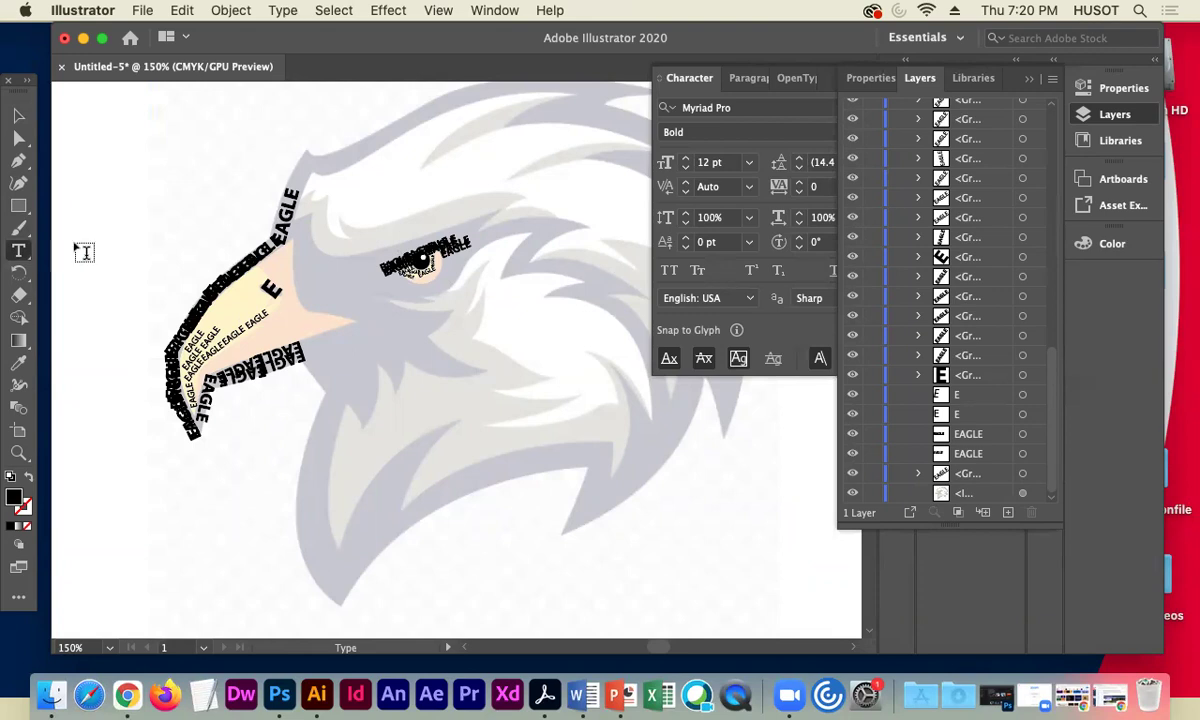
pyautogui.click(80, 248)
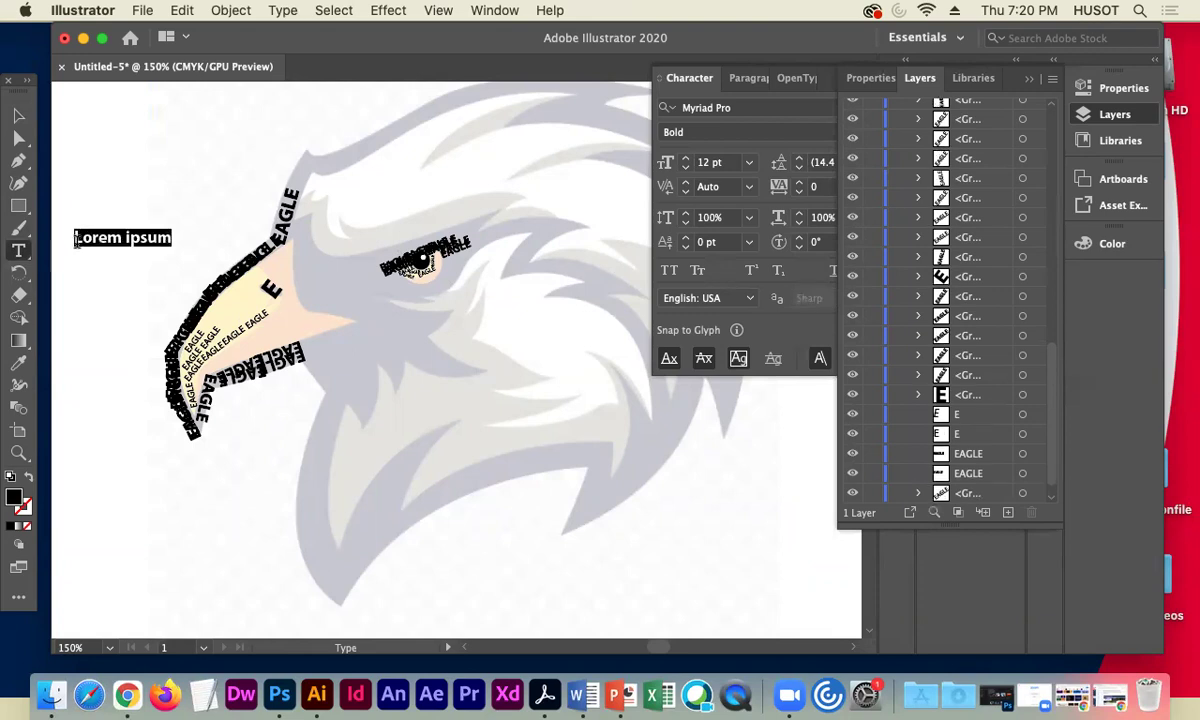
pyautogui.write('V')
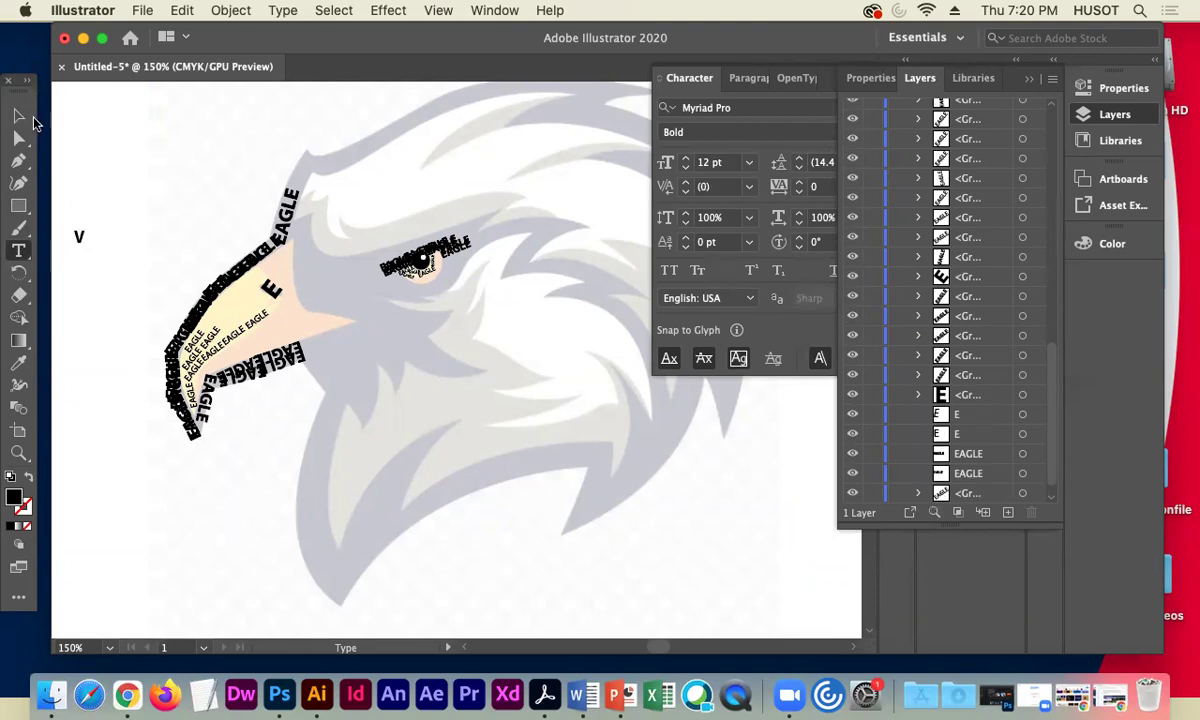
# - Enlarge the letter V to about 48.6 pt, convert it to outlines, and rotate it onto the streak behind the eye
pyautogui.click(18, 115)
pyautogui.moveTo(94, 245); pyautogui.dragTo(170, 300)
pyautogui.rightClick(99, 271)
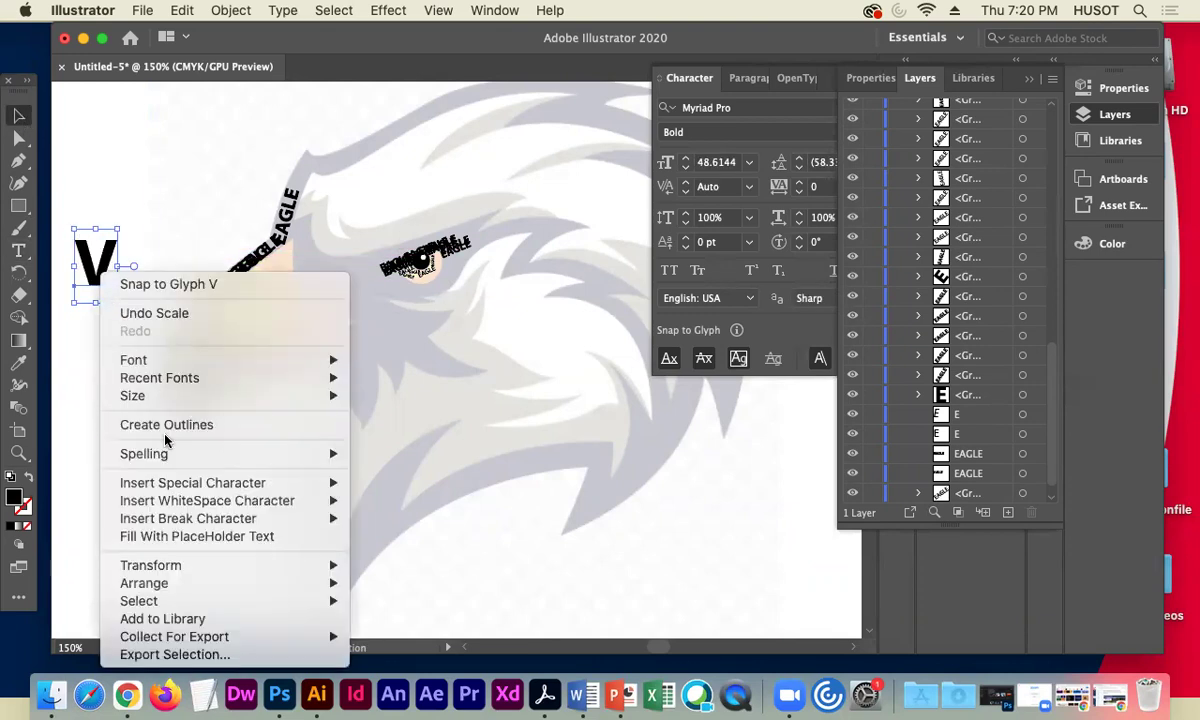
pyautogui.click(130, 313)
pyautogui.moveTo(96, 262); pyautogui.dragTo(584, 235)
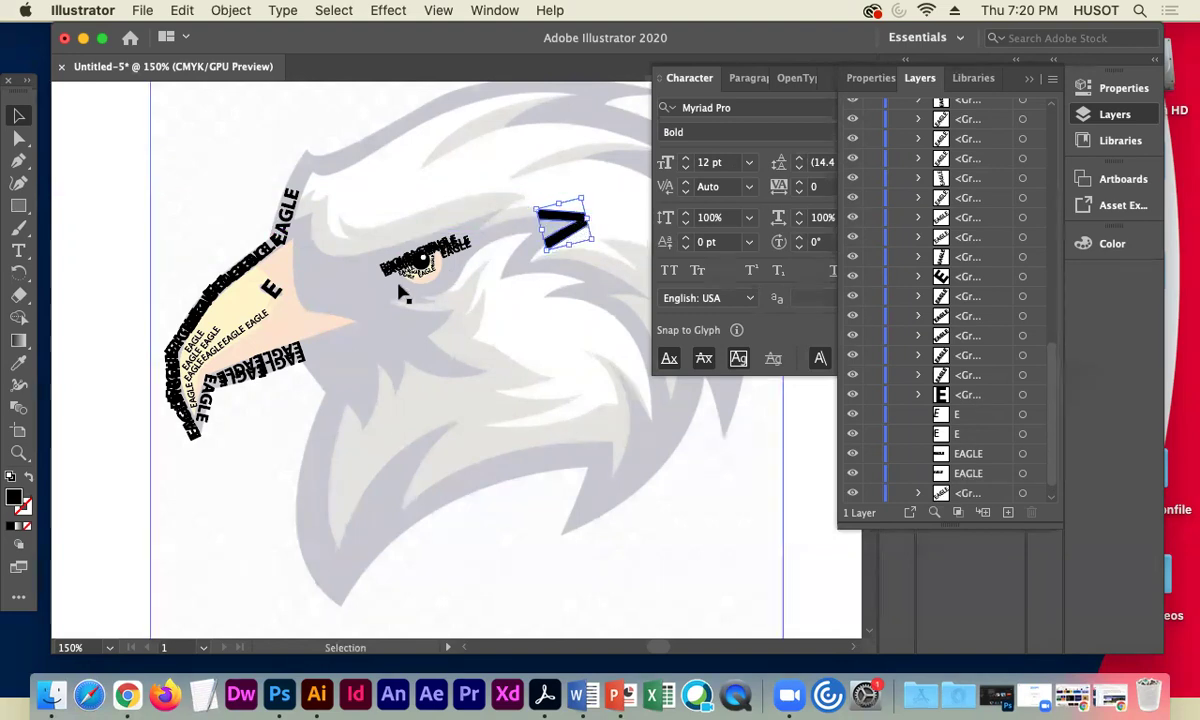
# - Duplicate the EAGLE at the top of the beak, rotate it, and place it against the lower arm of the V behind the eye
pyautogui.press('a')
pyautogui.moveTo(265, 178); pyautogui.dragTo(305, 226)
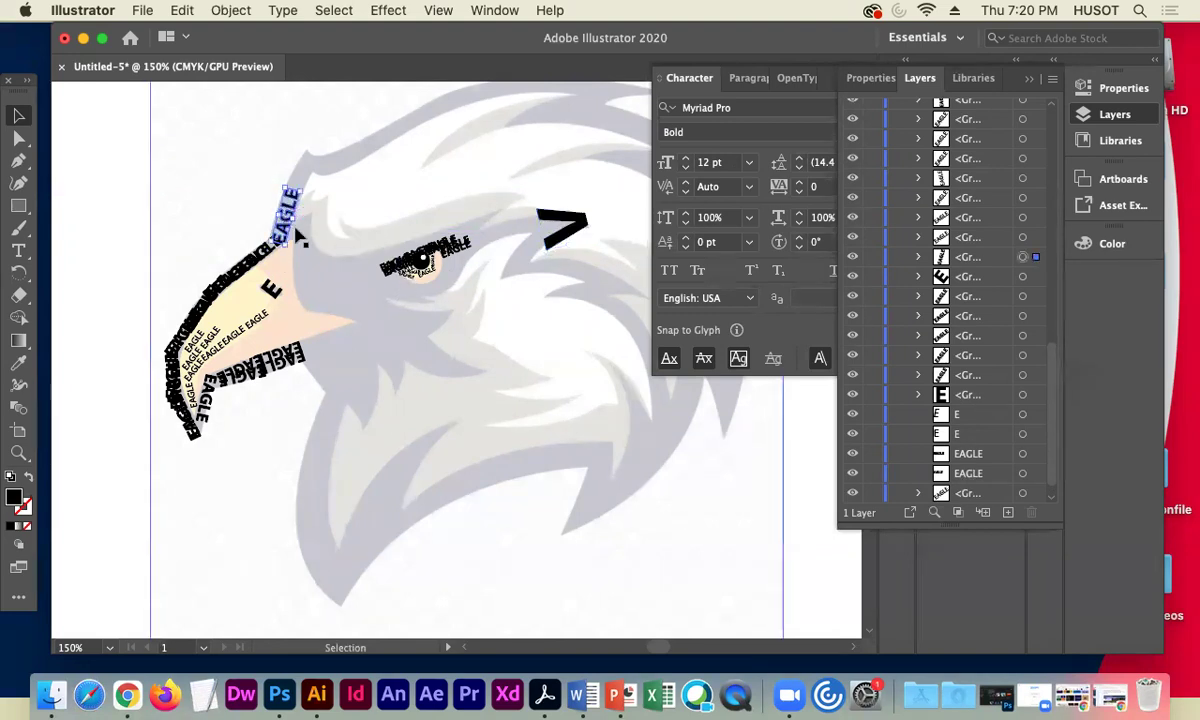
pyautogui.press('super+c')
pyautogui.press('super+v')
pyautogui.press('v')
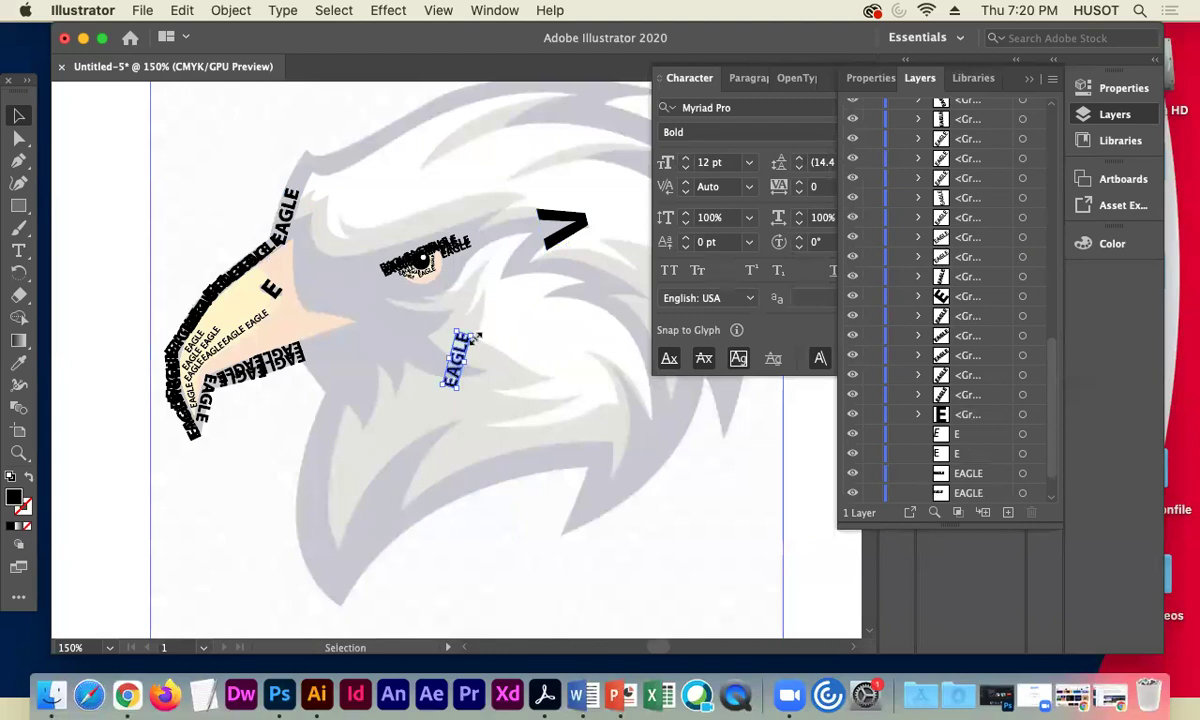
pyautogui.moveTo(474, 335); pyautogui.dragTo(586, 224)
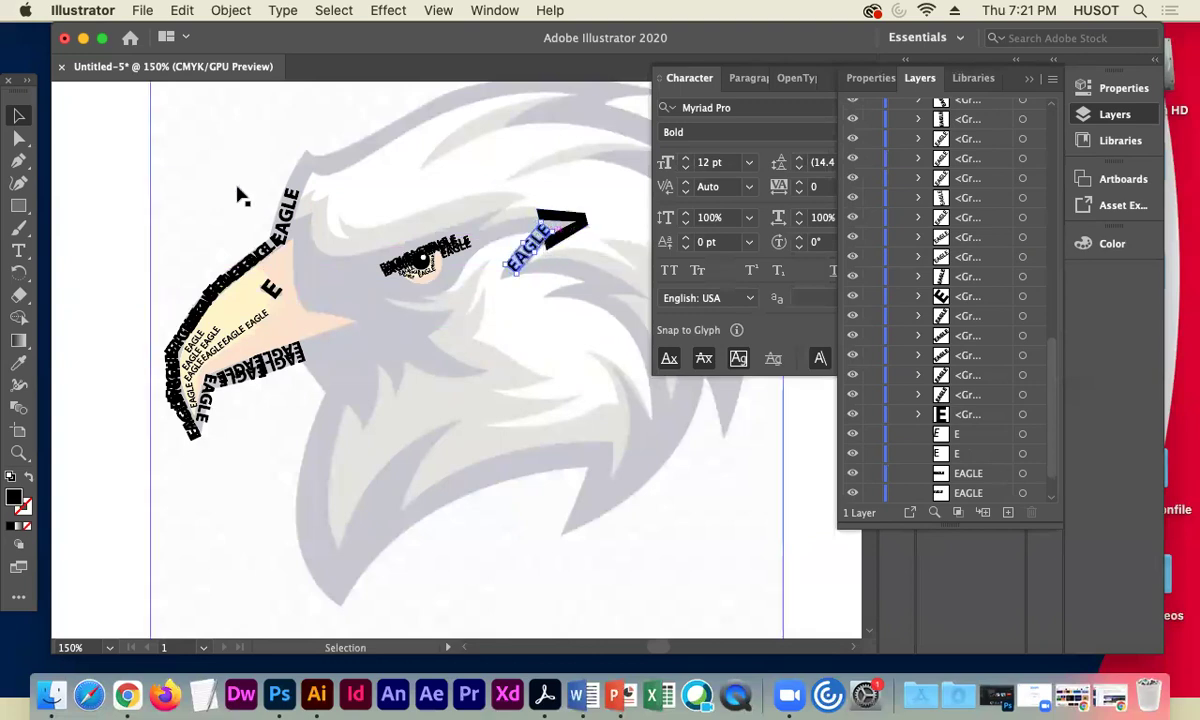
pyautogui.click(108, 186)
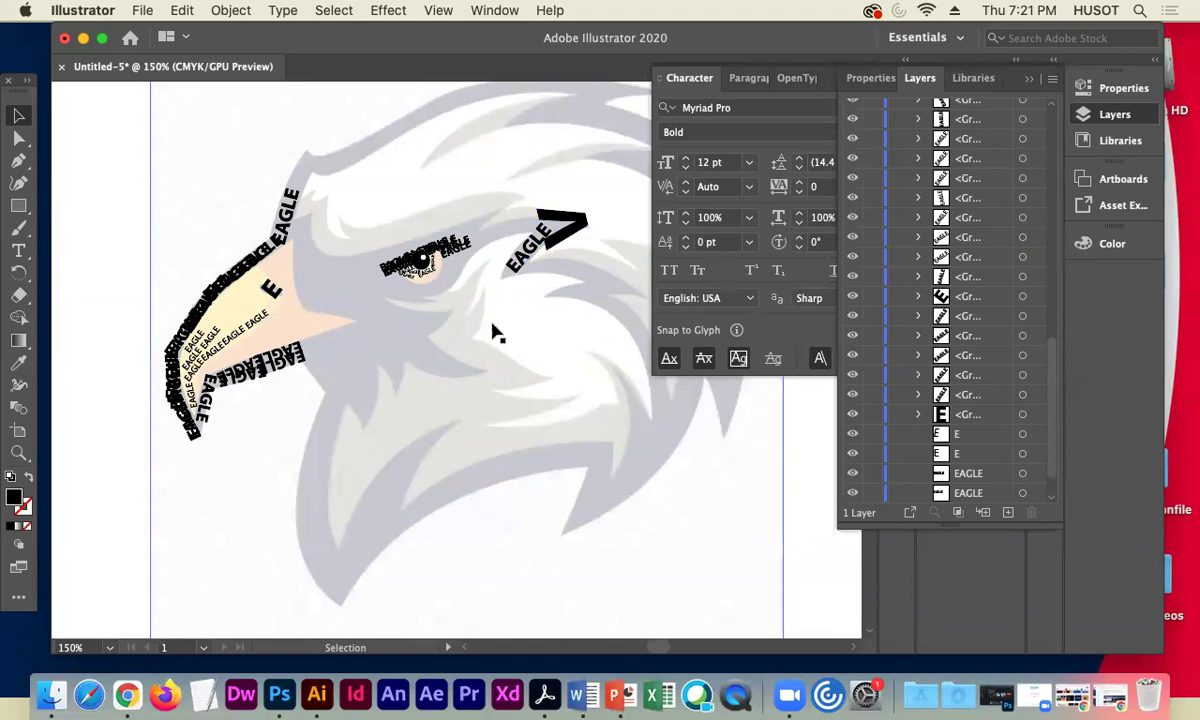
# - Compare the lettering with and without the eagle reference image, including the new V and EAGLE, leaving the image shown
pyautogui.press('super+shift+h')
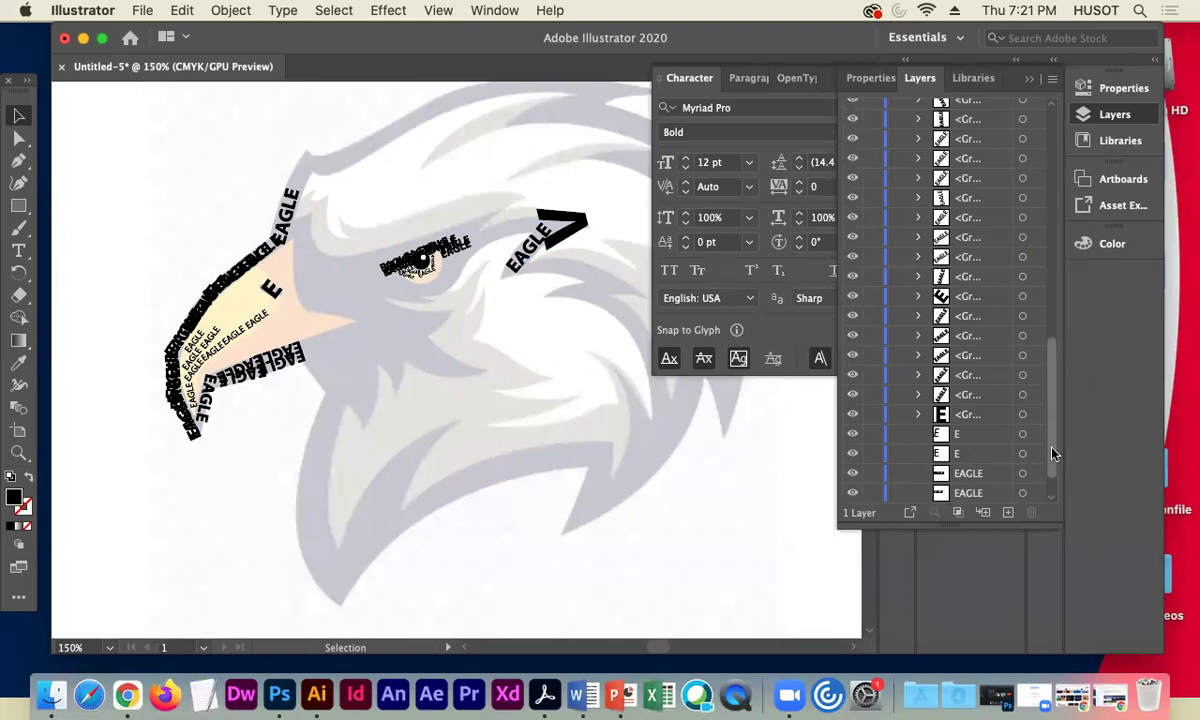
pyautogui.scroll(-2, 1030, 480)
pyautogui.click(852, 494)
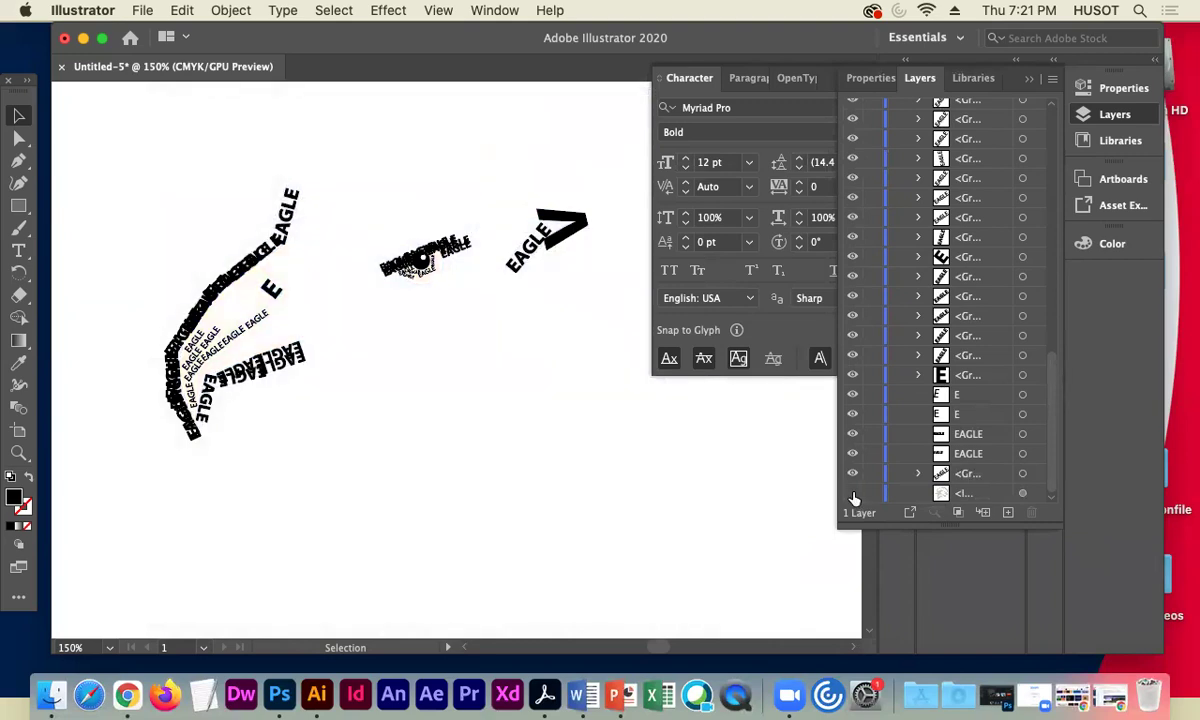
pyautogui.click(852, 494)
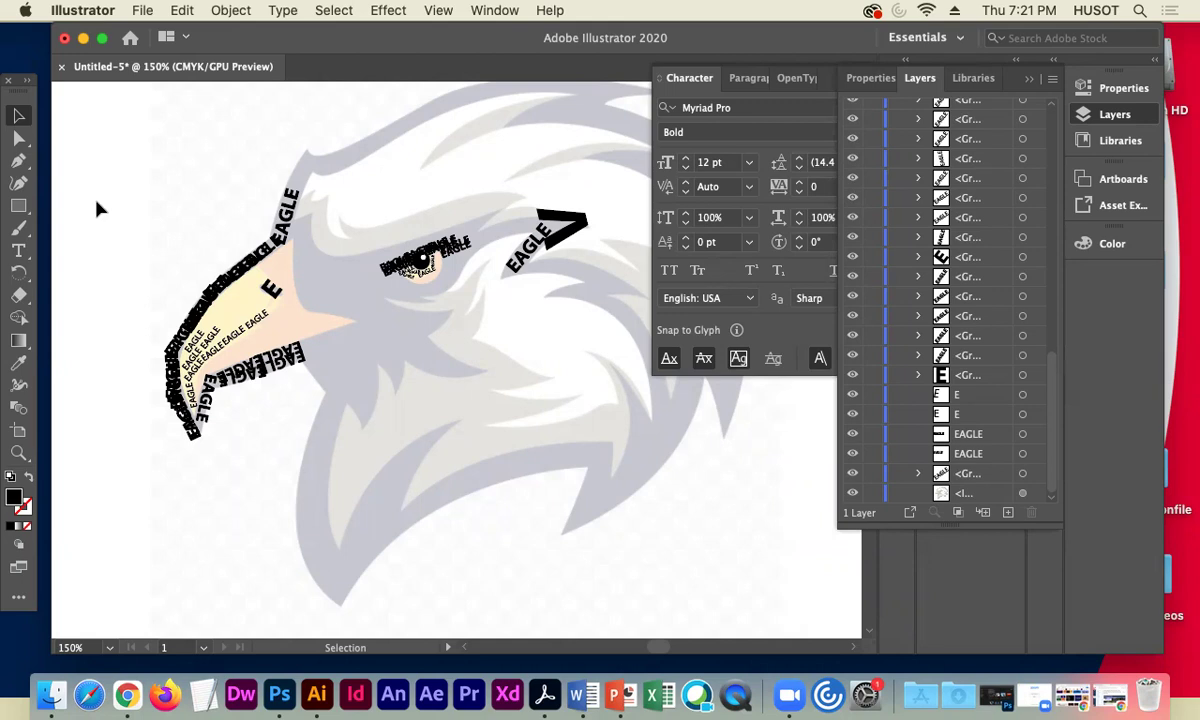
# - Save the document to the Desktop as EAGLE_TYPE in Adobe Illustrator format with the default Illustrator 2020 options
pyautogui.click(142, 10)
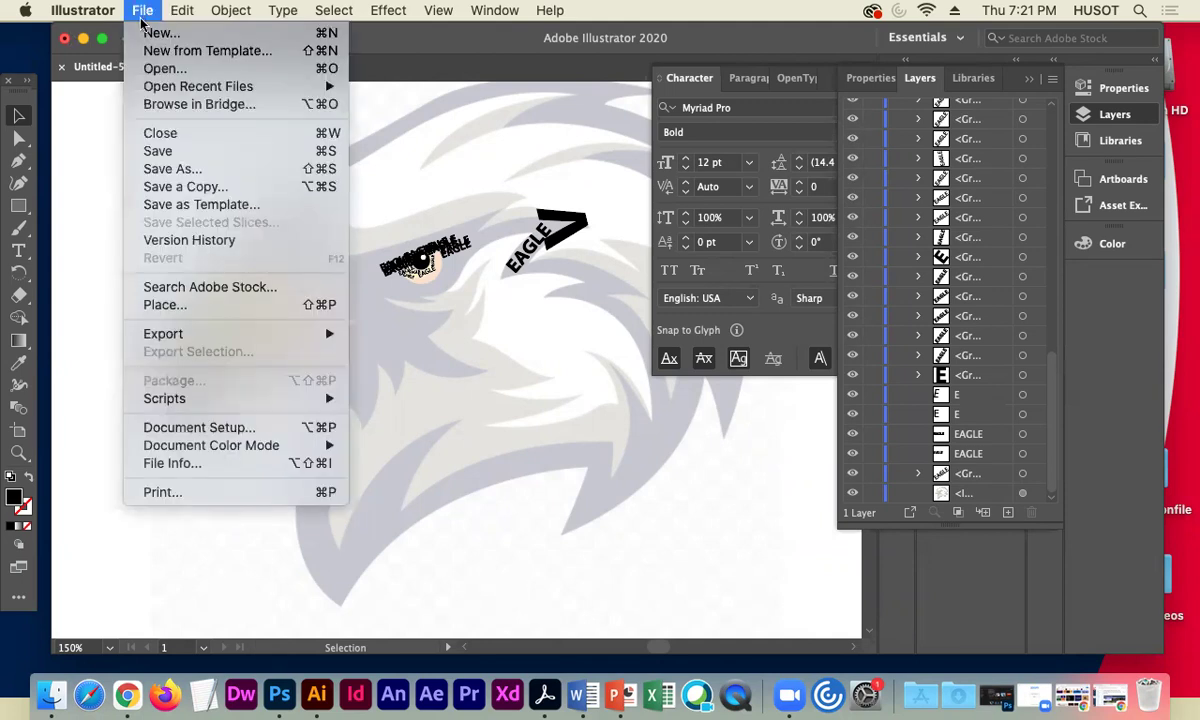
pyautogui.click(182, 170)
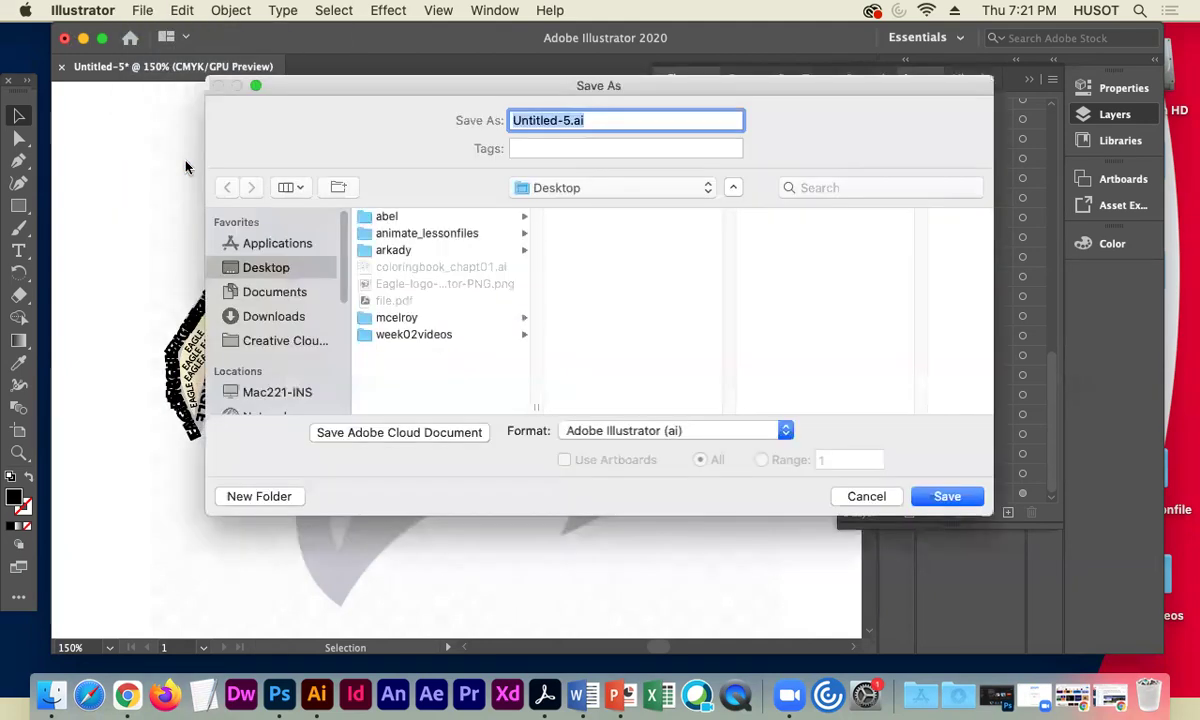
pyautogui.write('EAGLE')
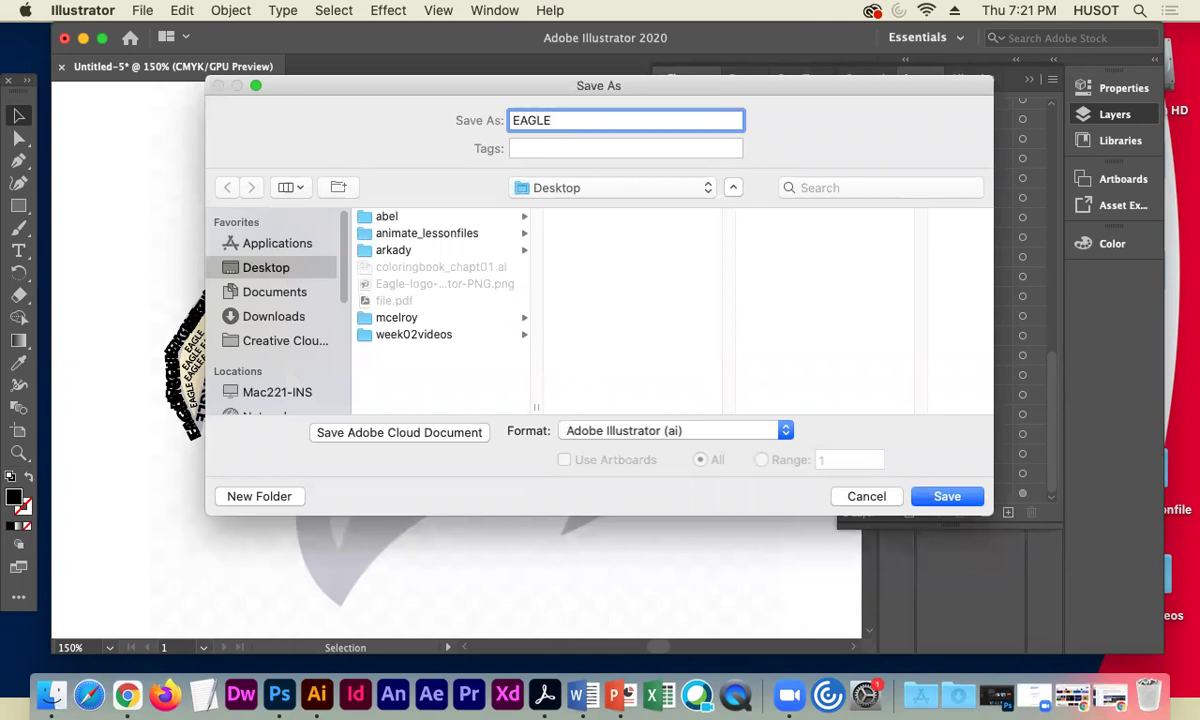
pyautogui.write('_TYPE')
pyautogui.click(944, 496)
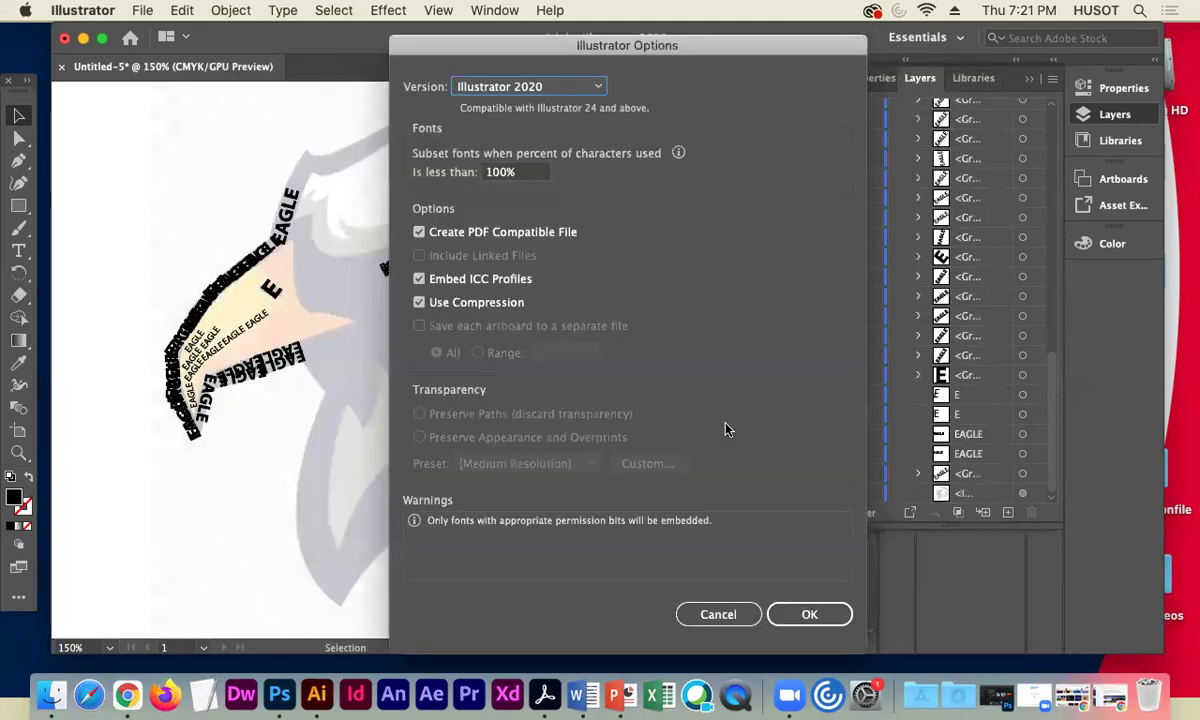
pyautogui.click(809, 613)
# - Draw a solid black circle on the artboard below the beak and move the bold 25 pt EAGLE text next to it
pyautogui.press('a')
pyautogui.press('super+minus')
pyautogui.press('v')
pyautogui.click(19, 206)
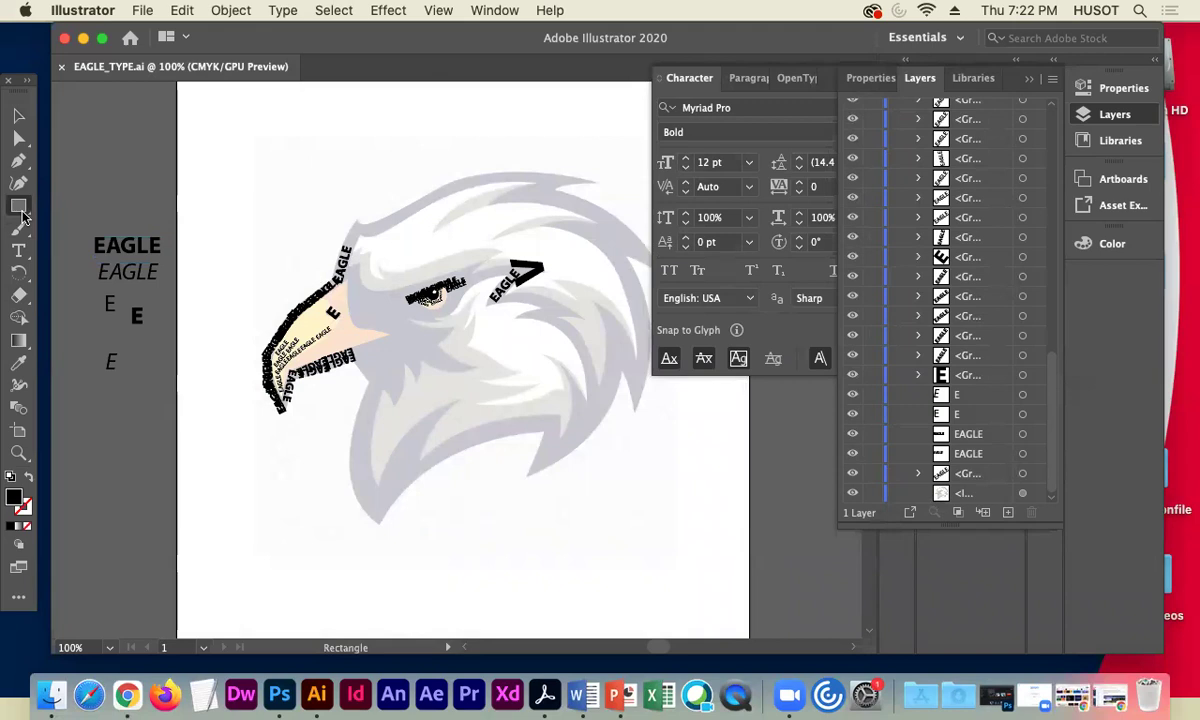
pyautogui.moveTo(19, 206); pyautogui.dragTo(85, 230)
pyautogui.moveTo(155, 437)
pyautogui.mouseDown()
pyautogui.moveTo(165, 425)
pyautogui.moveTo(276, 557)
pyautogui.mouseUp()
pyautogui.click(19, 115)
pyautogui.moveTo(168, 486); pyautogui.dragTo(222, 488)
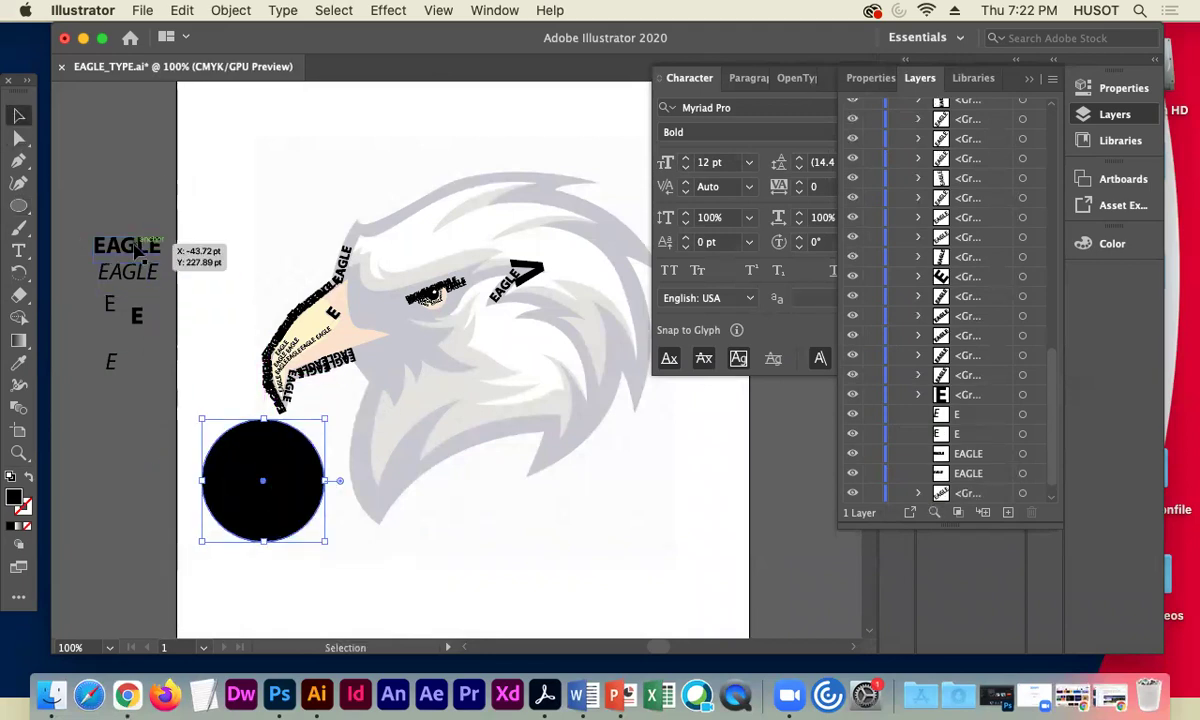
pyautogui.moveTo(133, 237); pyautogui.dragTo(136, 496)
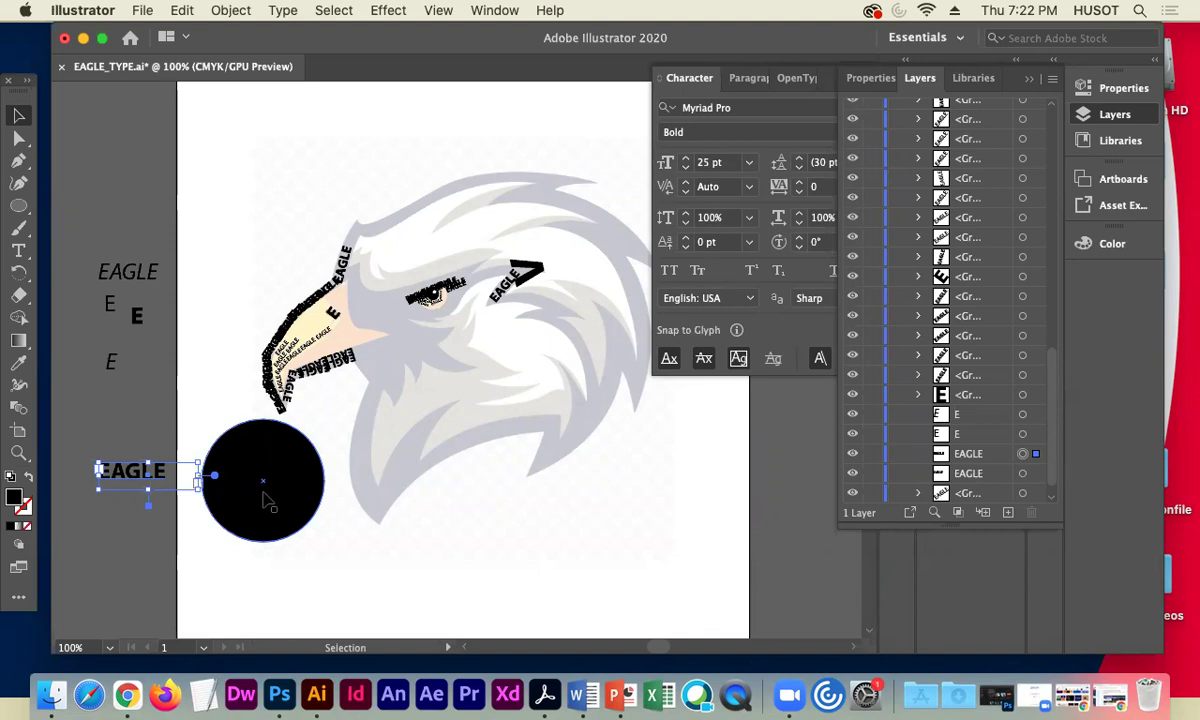
# - Try to shape the bold EAGLE text into the black circle with Envelope Distort's Make with Top Object, and undo it
pyautogui.keyDown('shift'); pyautogui.click(265, 493); pyautogui.keyUp('shift')
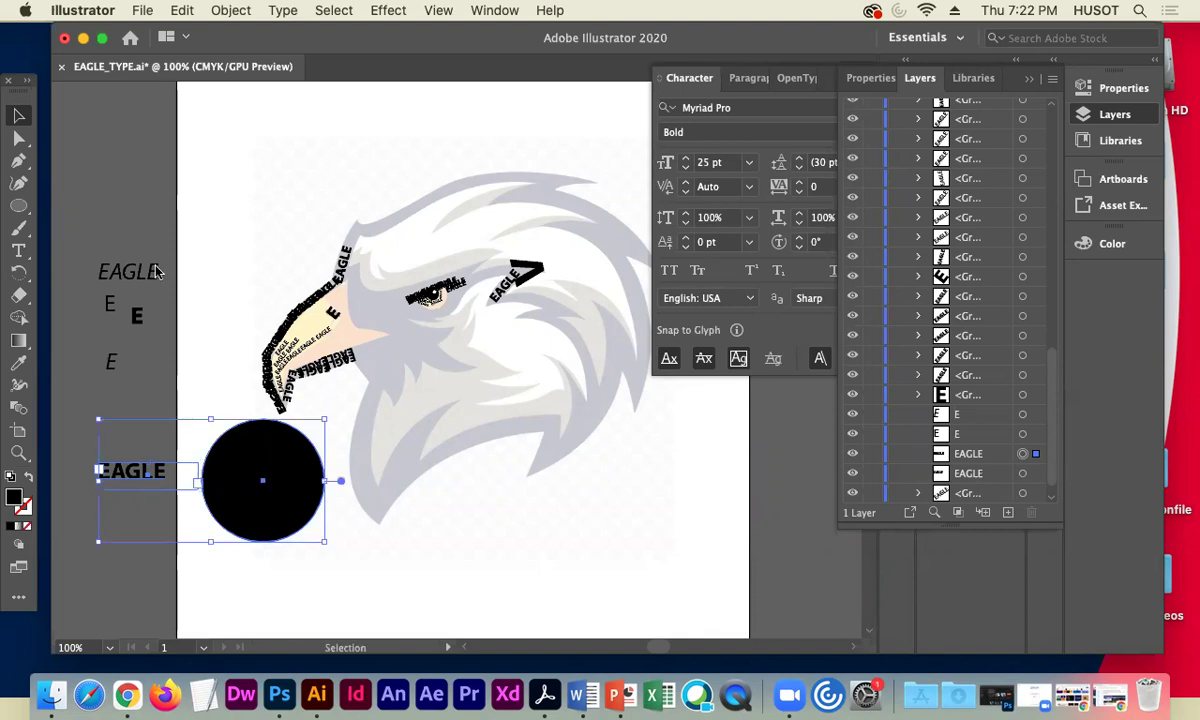
pyautogui.click(185, 10)
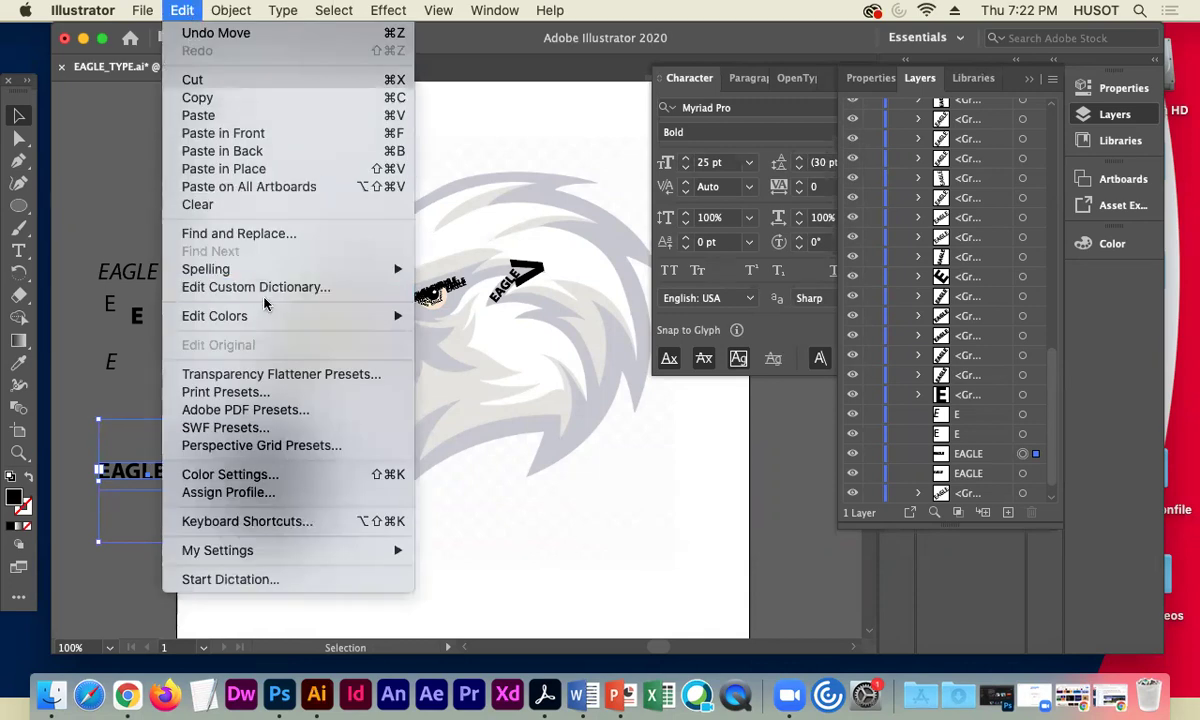
pyautogui.moveTo(232, 10)
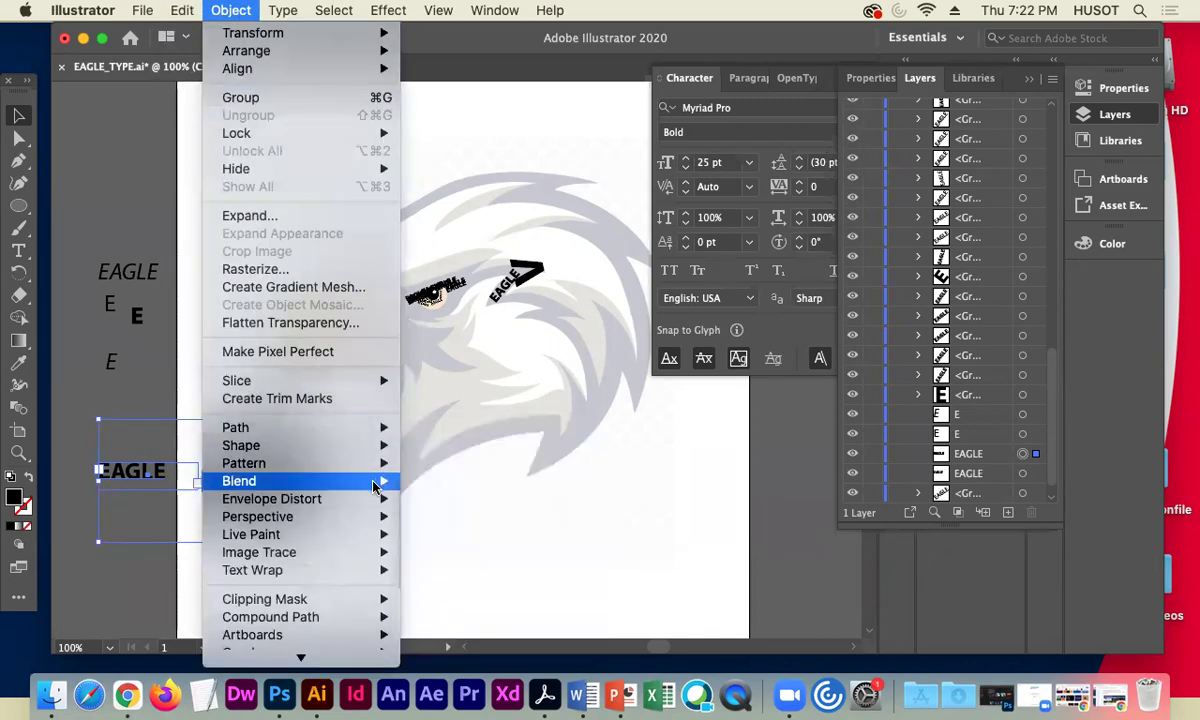
pyautogui.moveTo(300, 498)
pyautogui.click(437, 535)
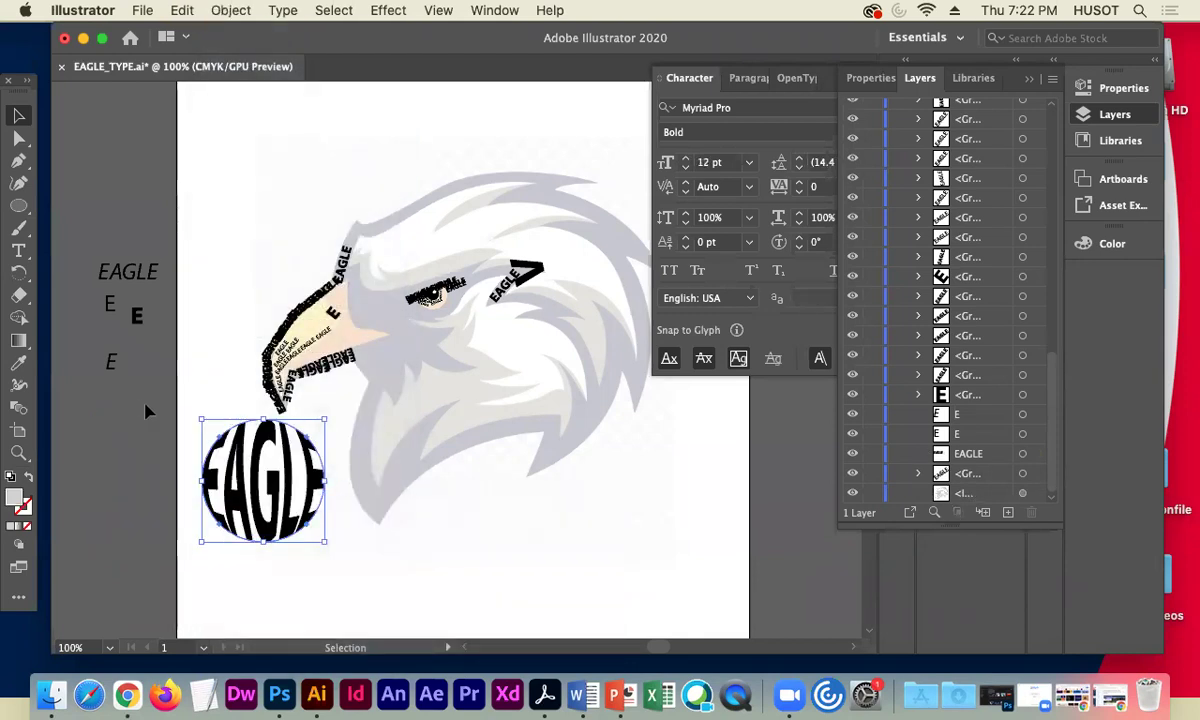
pyautogui.press('super+z')
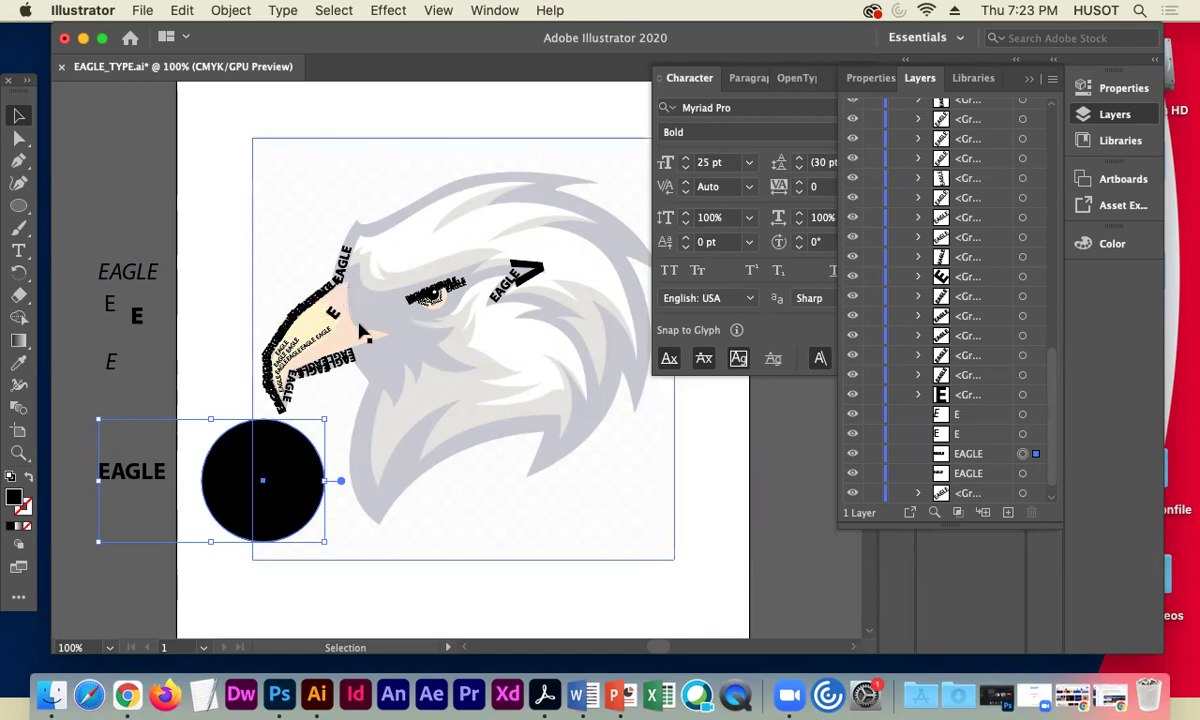
# - Select the black circle together with the bold EAGLE text and apply Envelope Distort using Make with Top Object
pyautogui.click(80, 389)
pyautogui.click(248, 497)
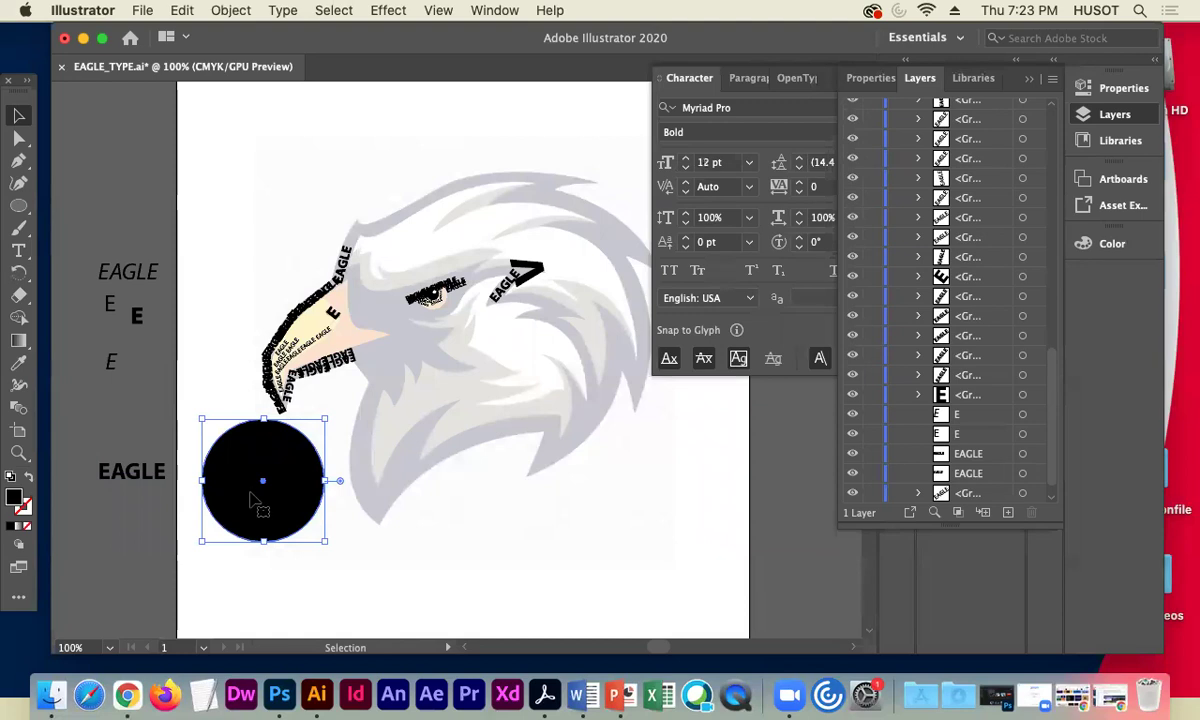
pyautogui.keyDown('shift'); pyautogui.click(135, 478); pyautogui.keyUp('shift')
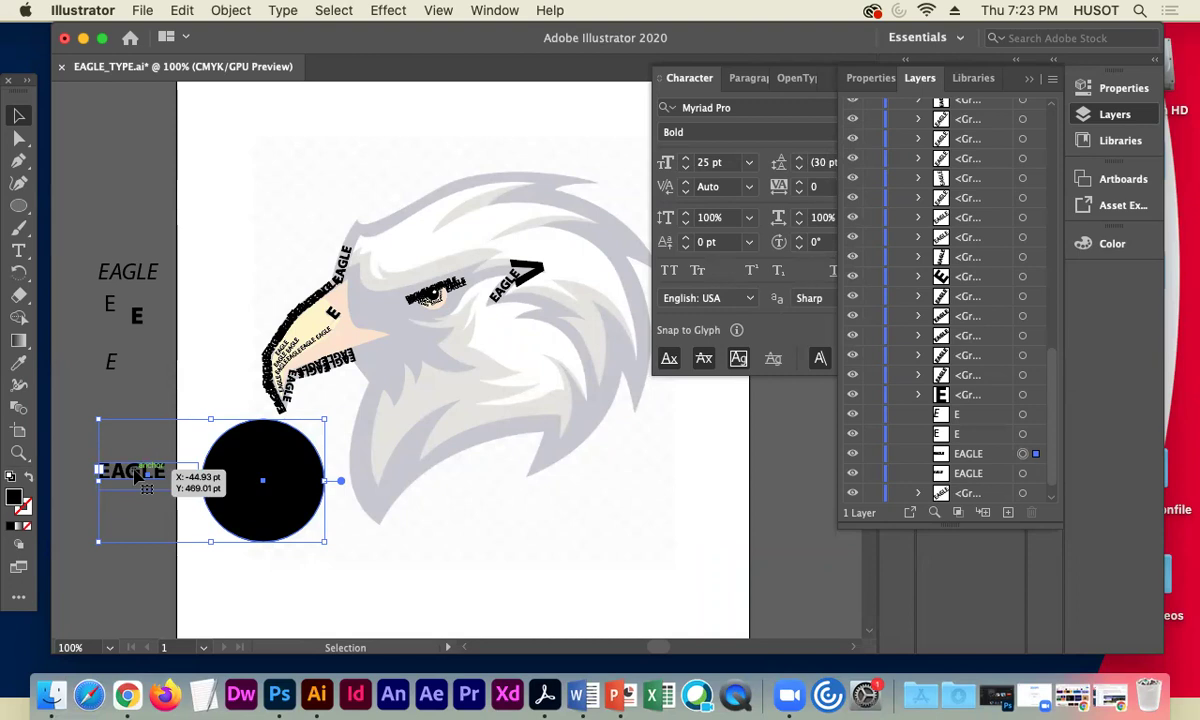
pyautogui.click(230, 10)
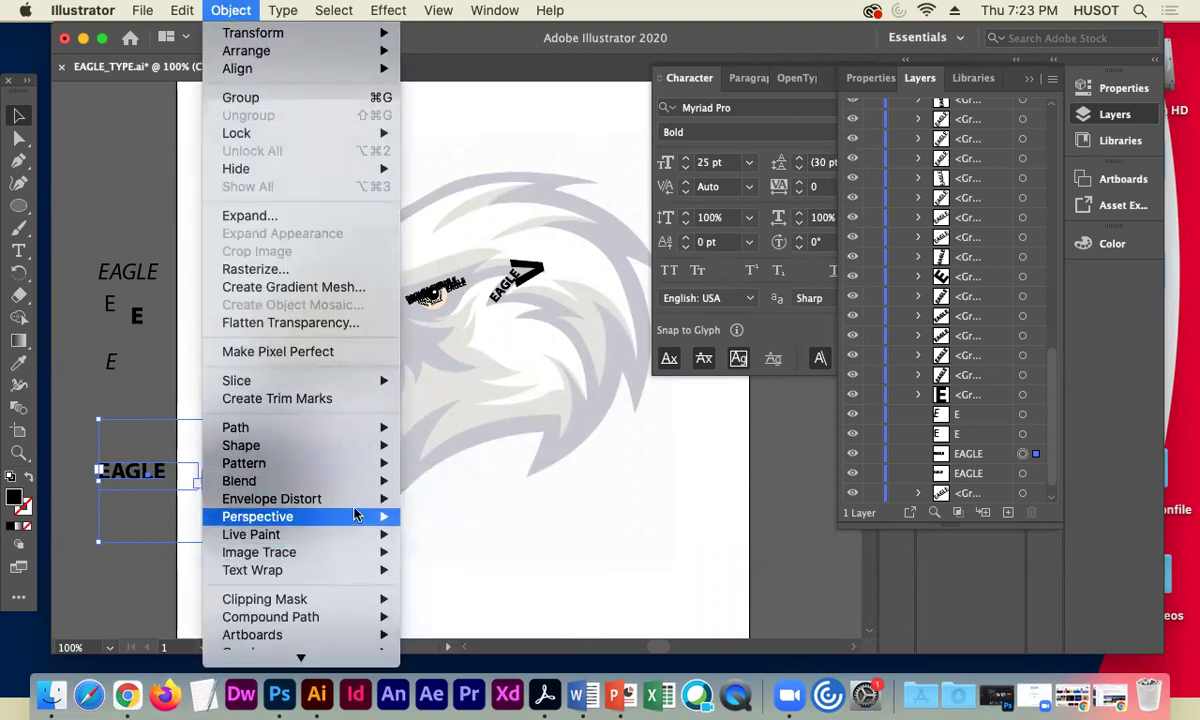
pyautogui.moveTo(355, 505)
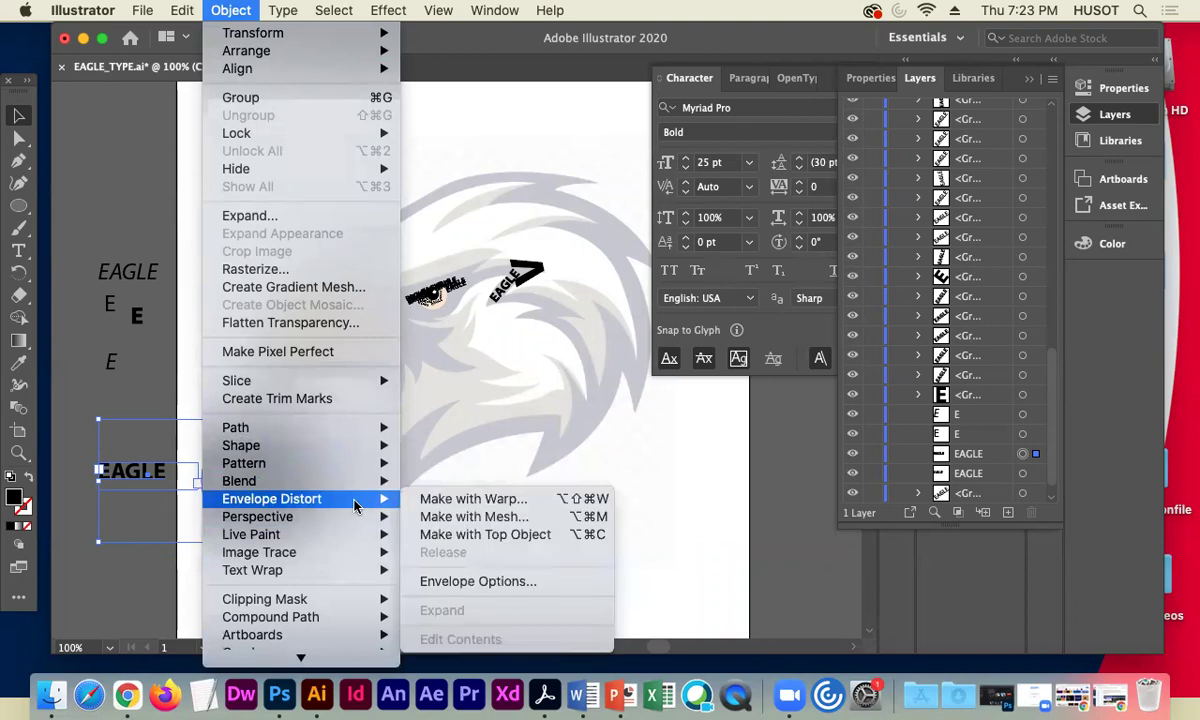
pyautogui.click(448, 537)
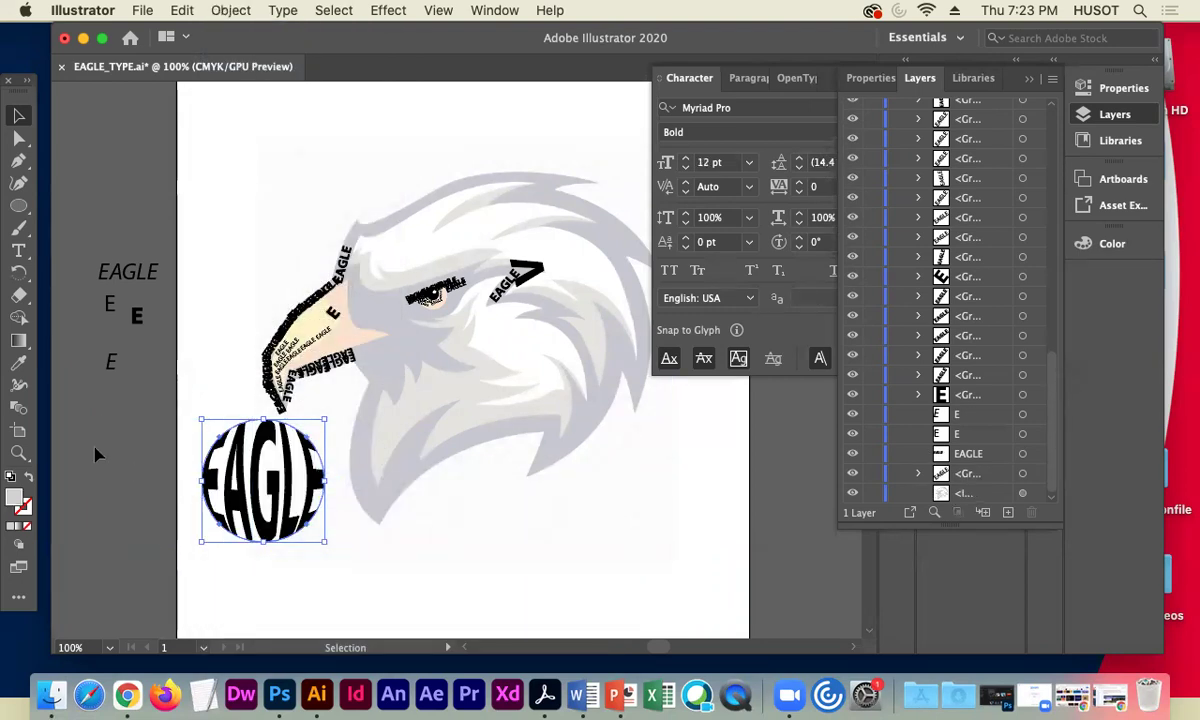
# - Pull the top, bottom, left and right anchor points of the circular EAGLE envelope inward to form a pinched, four-cornered shape
pyautogui.press('a')
pyautogui.press('super+equal')
pyautogui.press('super+equal')
pyautogui.press('super+equal')
pyautogui.press('super+equal')
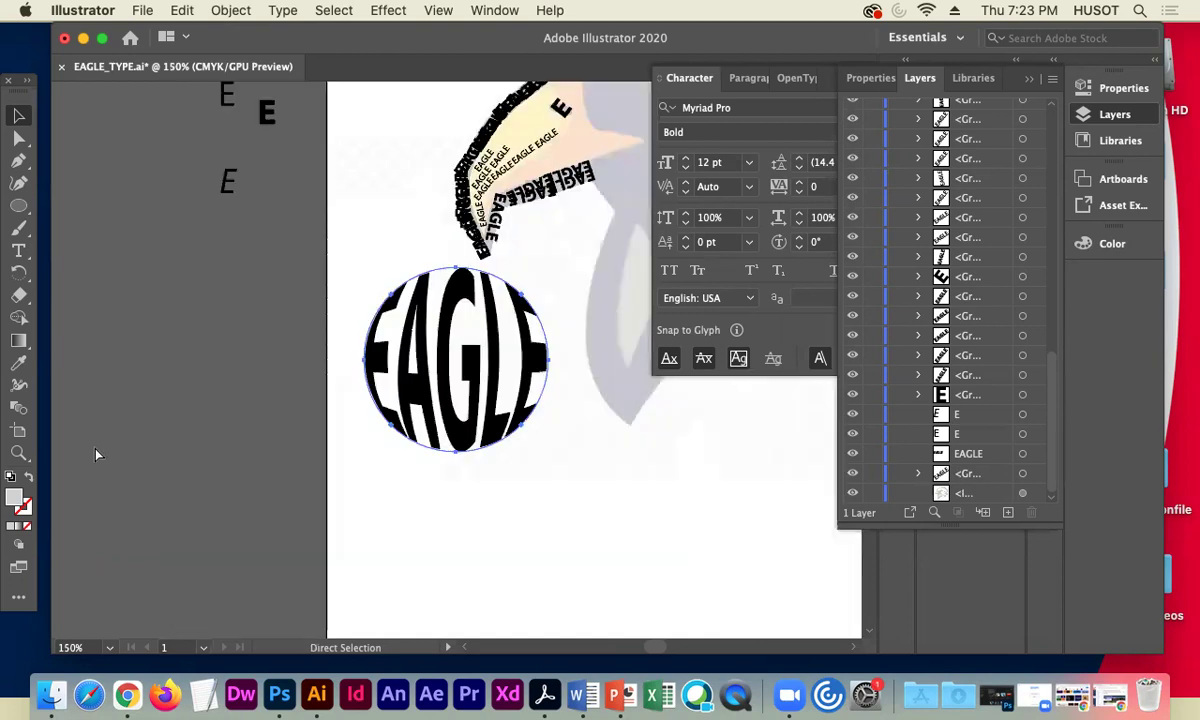
pyautogui.press('v')
pyautogui.click(21, 137)
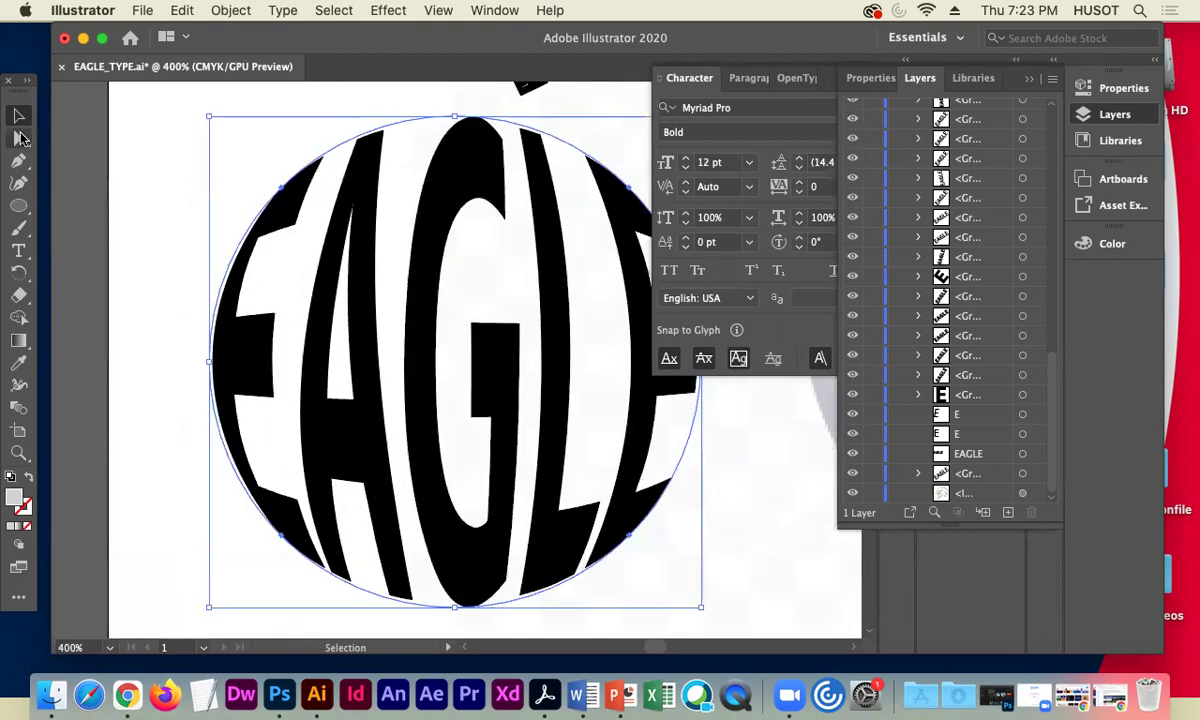
pyautogui.moveTo(455, 117); pyautogui.dragTo(455, 277)
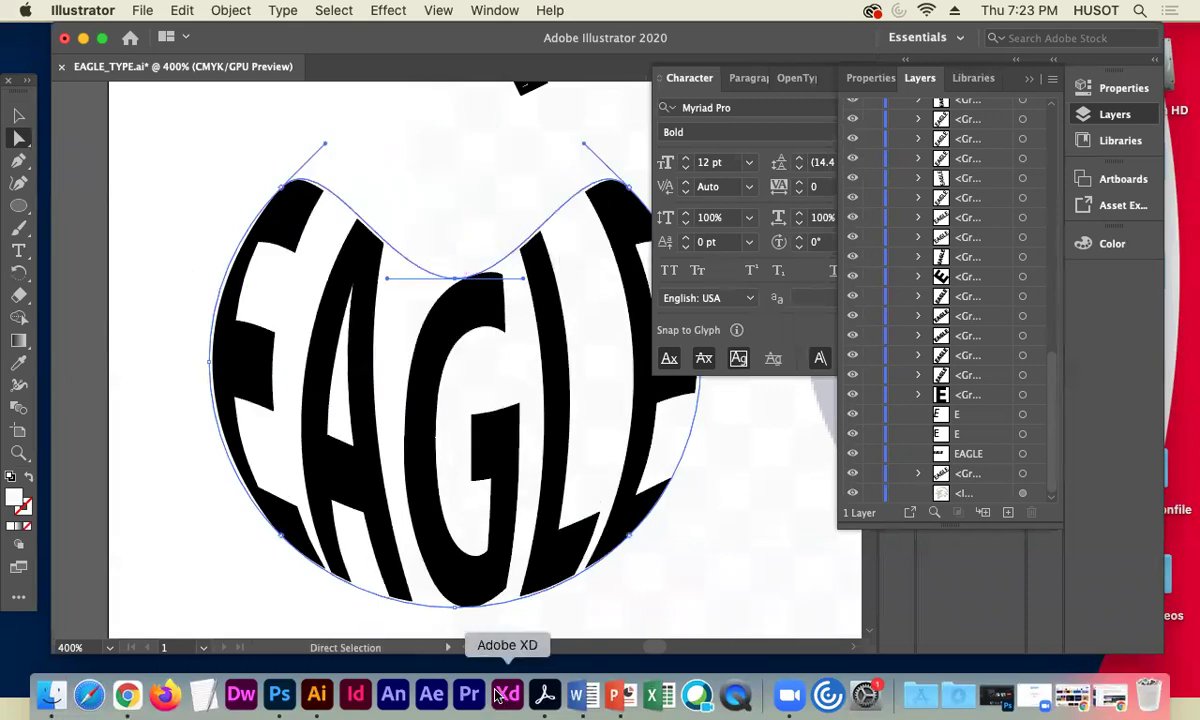
pyautogui.click(455, 607)
pyautogui.moveTo(455, 607); pyautogui.dragTo(455, 452)
pyautogui.moveTo(210, 362); pyautogui.dragTo(340, 370)
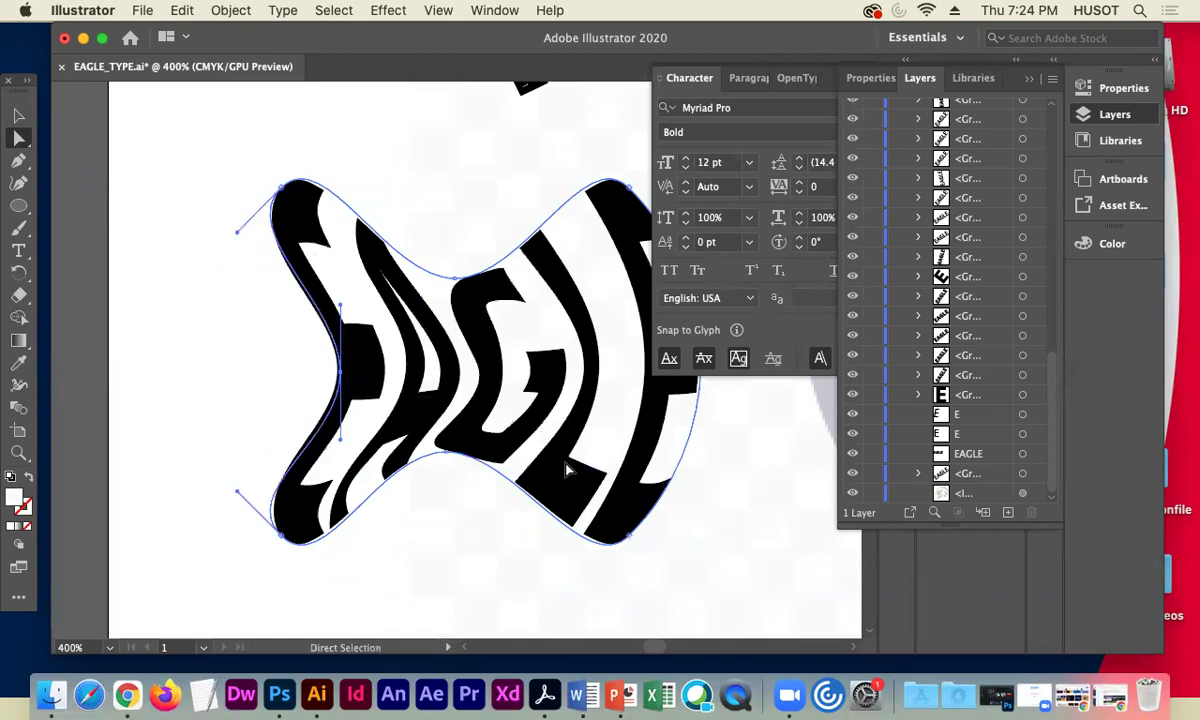
pyautogui.hscroll(5, 566, 450)
pyautogui.moveTo(555, 372); pyautogui.dragTo(460, 386)
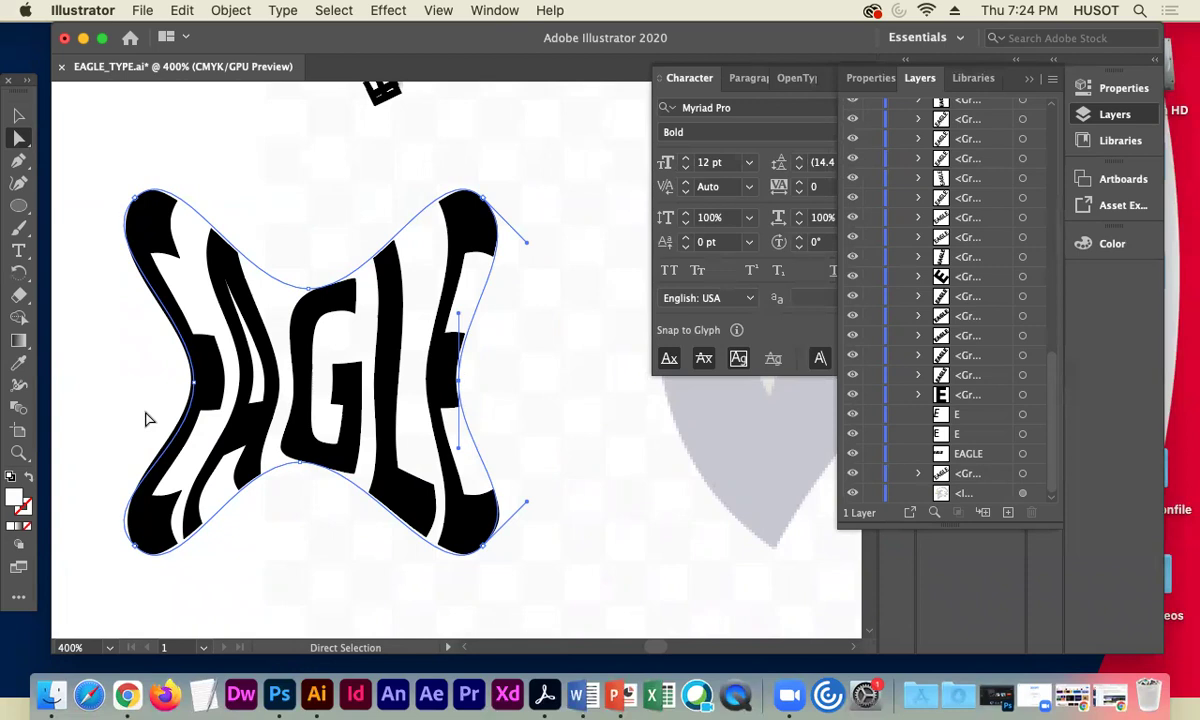
# - Move the distorted EAGLE lettering off the artboard to the area below the sample letters and deselect it
pyautogui.press('v')
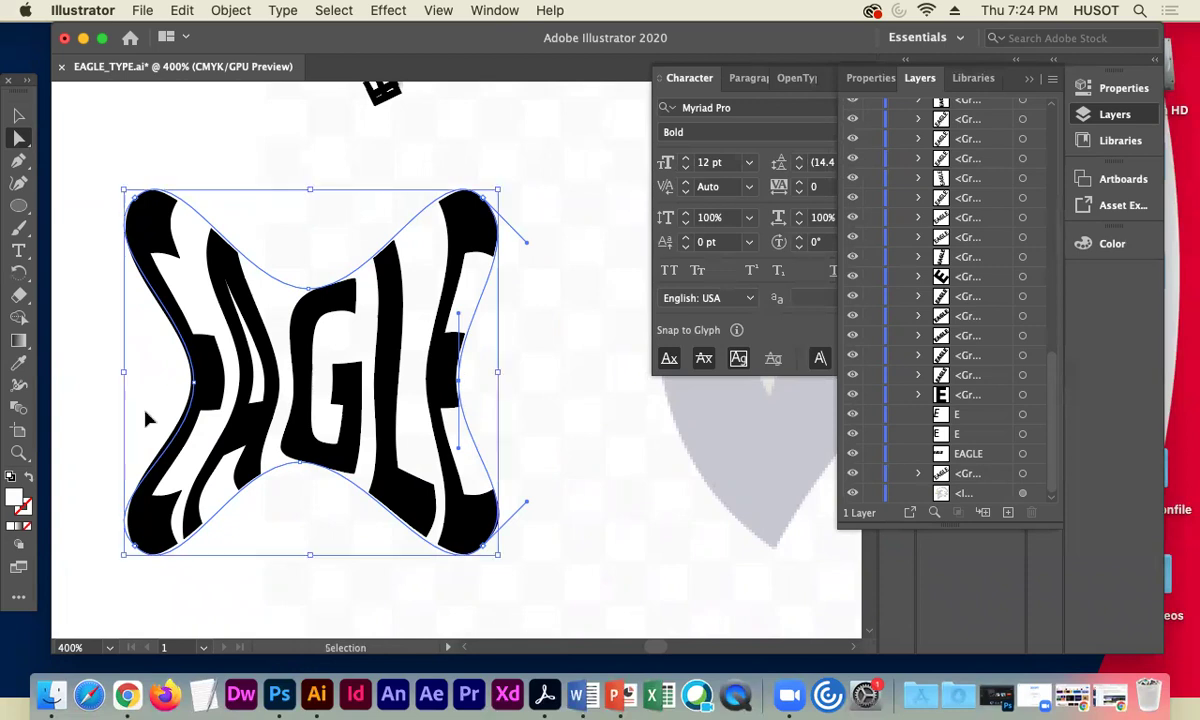
pyautogui.press('super+minus')
pyautogui.press('super+minus')
pyautogui.press('super+minus')
pyautogui.press('super+minus')
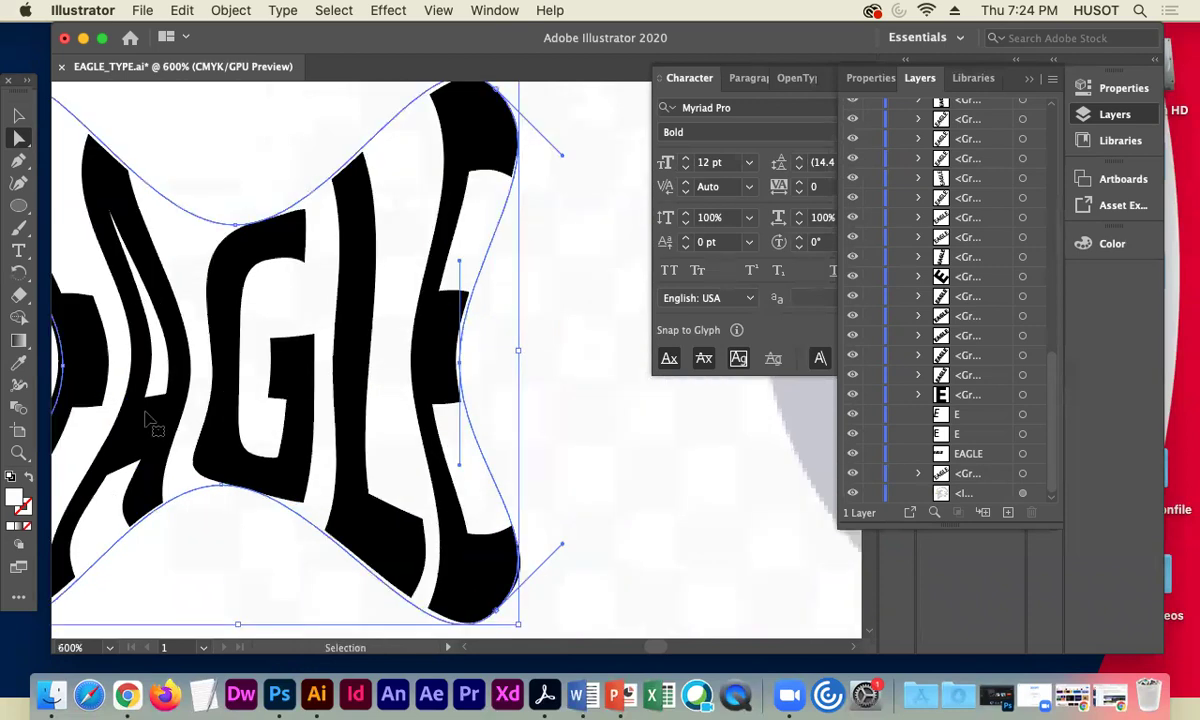
pyautogui.press('a')
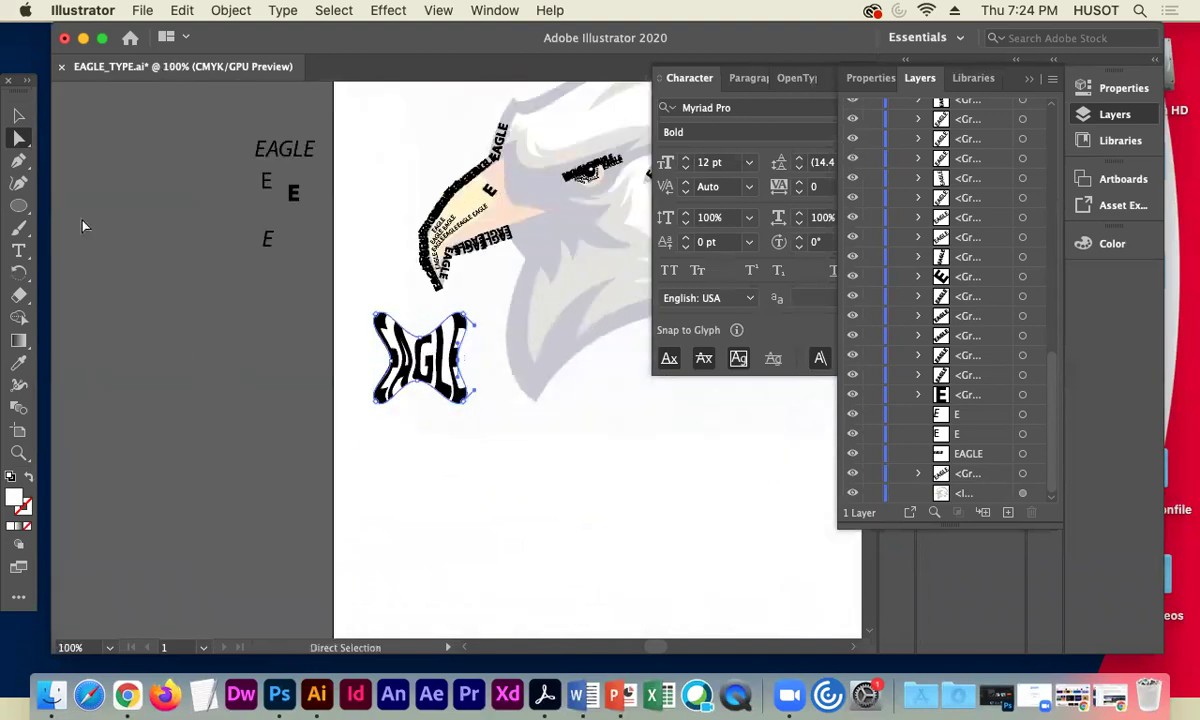
pyautogui.click(18, 114)
pyautogui.click(150, 303)
pyautogui.click(418, 355)
pyautogui.moveTo(432, 368); pyautogui.dragTo(193, 315)
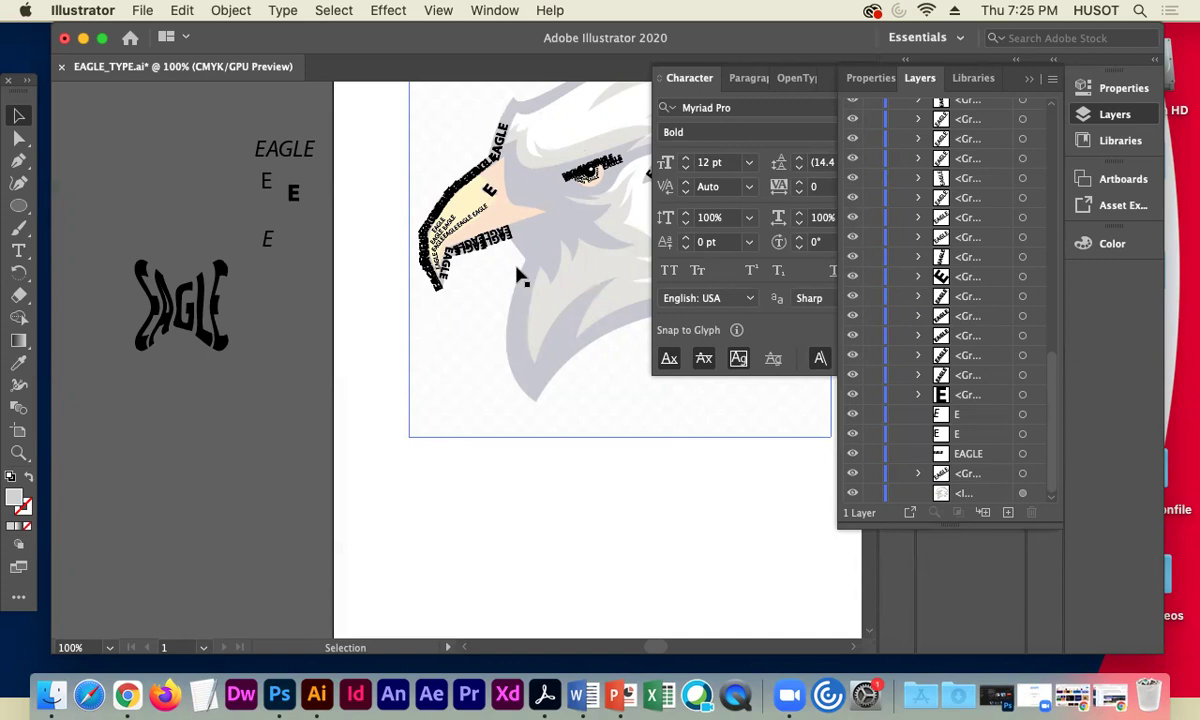
# - Move the distorted EAGLE lettering onto the artboard's left edge, below the eagle's beak, and deselect it
pyautogui.moveTo(191, 316); pyautogui.dragTo(380, 390)
pyautogui.moveTo(489, 451); pyautogui.dragTo(348, 504)
pyautogui.click(158, 440)
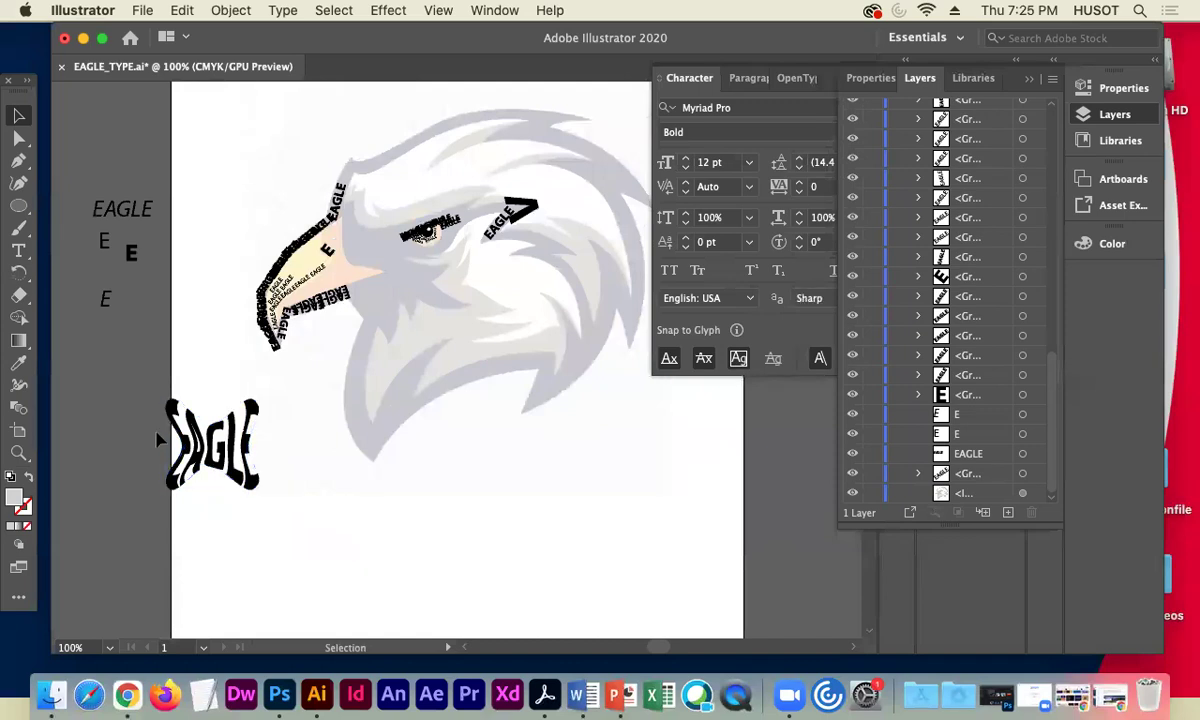
# - Review the typography animals image results in the minimized Chrome window, and minimize it again
pyautogui.click(1070, 695)
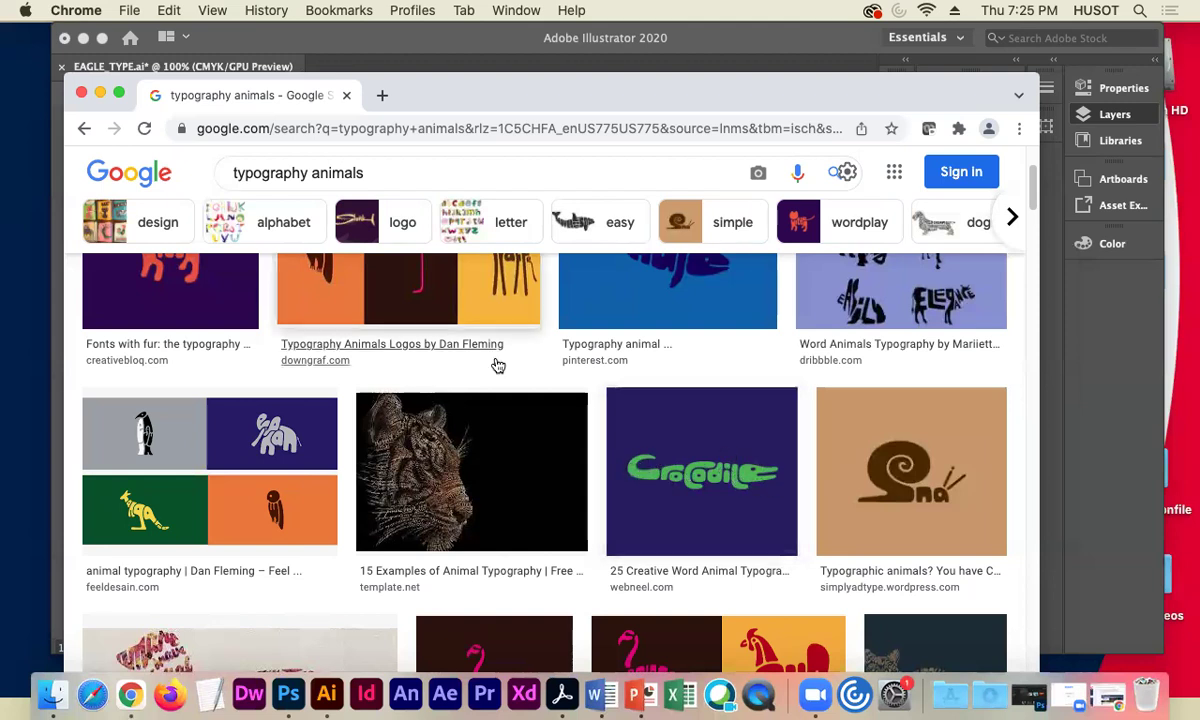
pyautogui.click(100, 94)
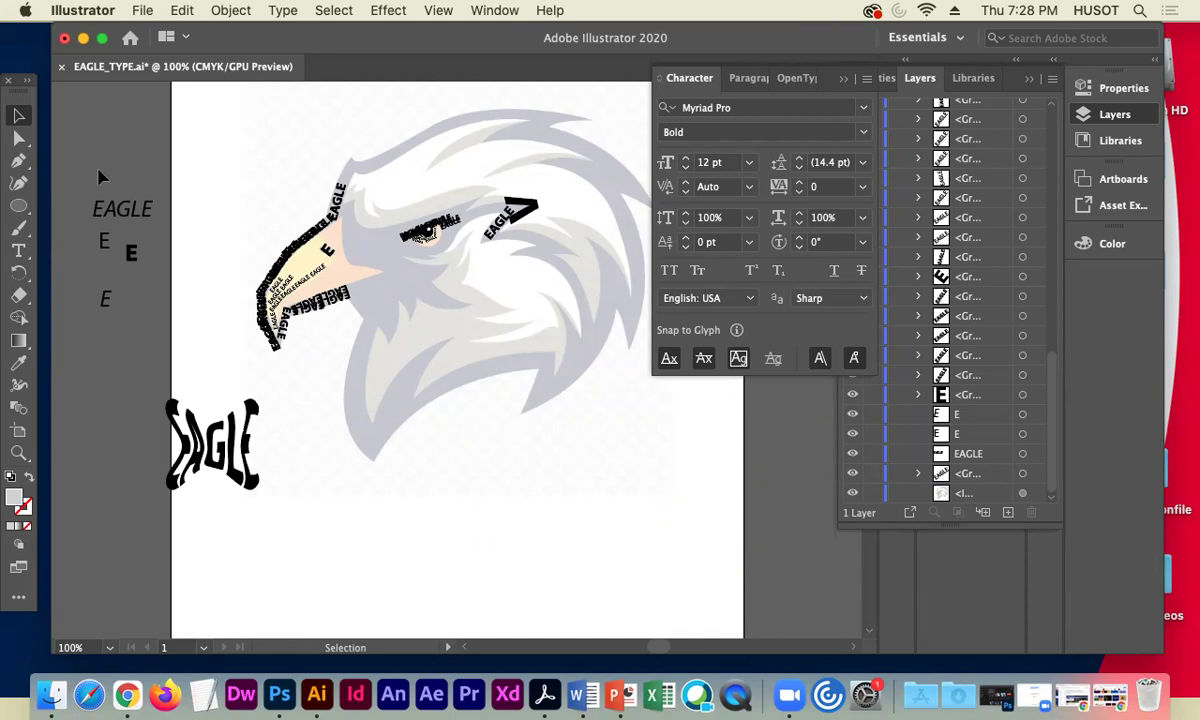
# - Save EAGLE_TYPE.ai and close the document
pyautogui.press('super+s')
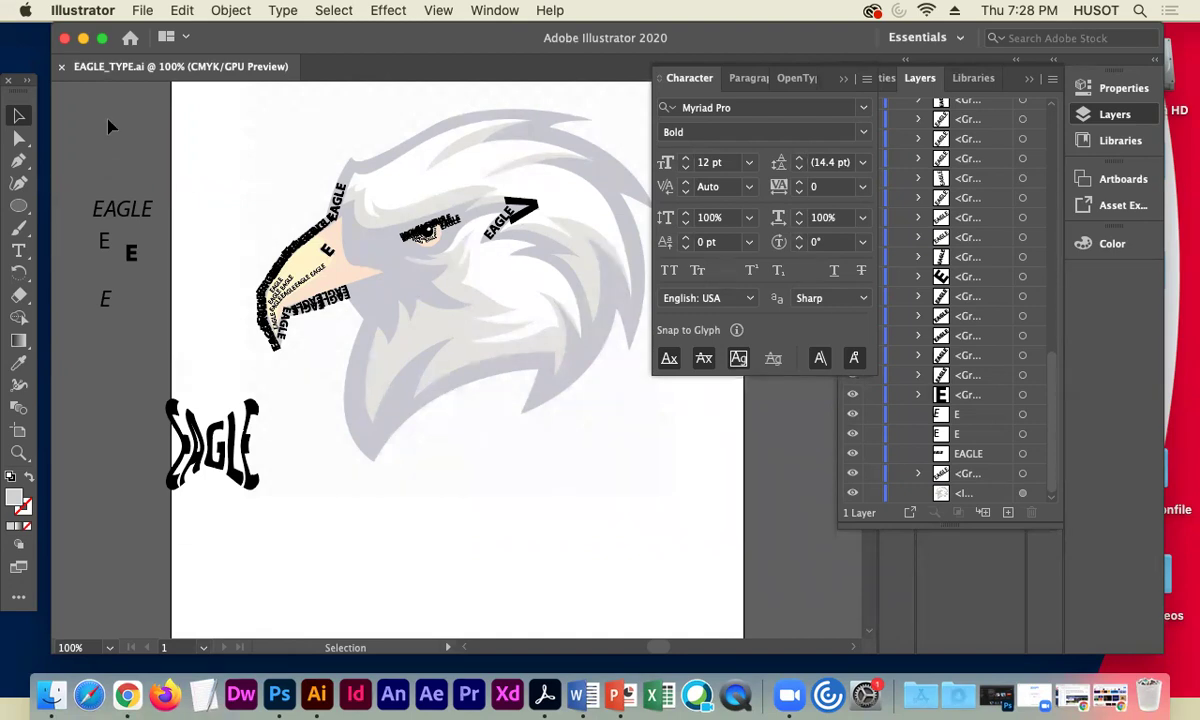
pyautogui.click(60, 69)
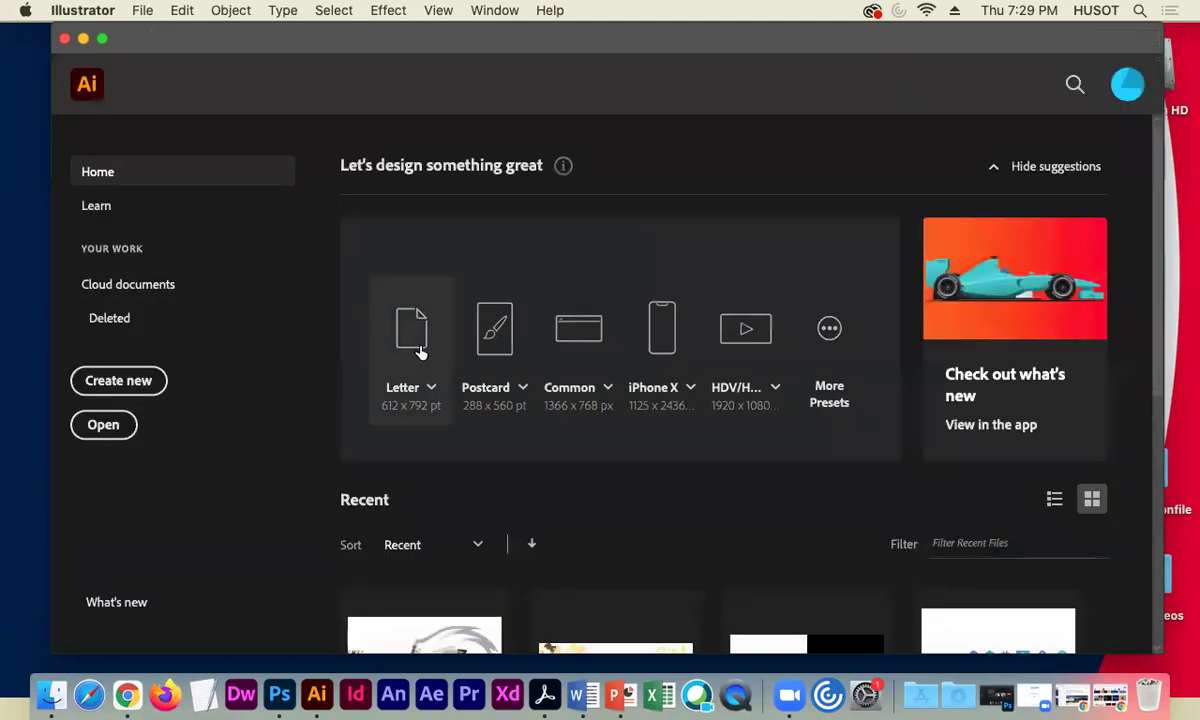
# - Create a new blank document from the Letter preset, 612 x 792 pt
pyautogui.click(420, 351)
pyautogui.press('space')
pyautogui.moveTo(477, 302); pyautogui.dragTo(391, 308)
pyautogui.press('space')
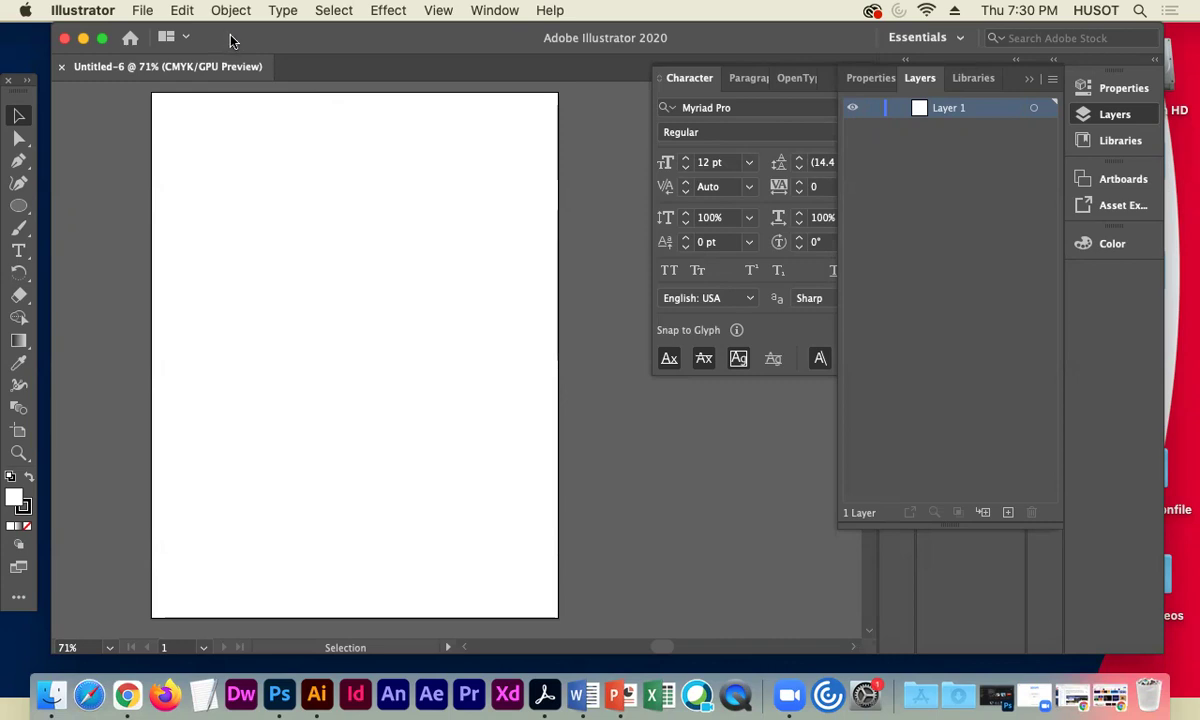
# - Switch to Chrome, open a new browser window in front of Illustrator, and minimize the course page window
pyautogui.click(129, 698)
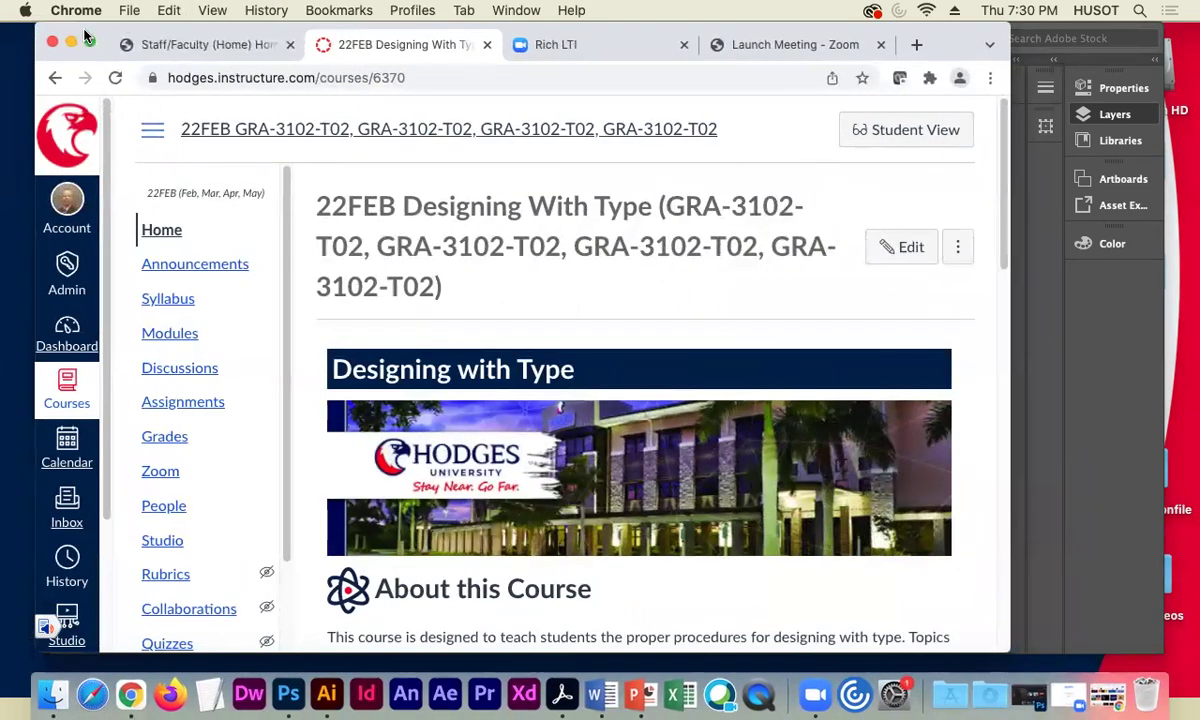
pyautogui.click(130, 12)
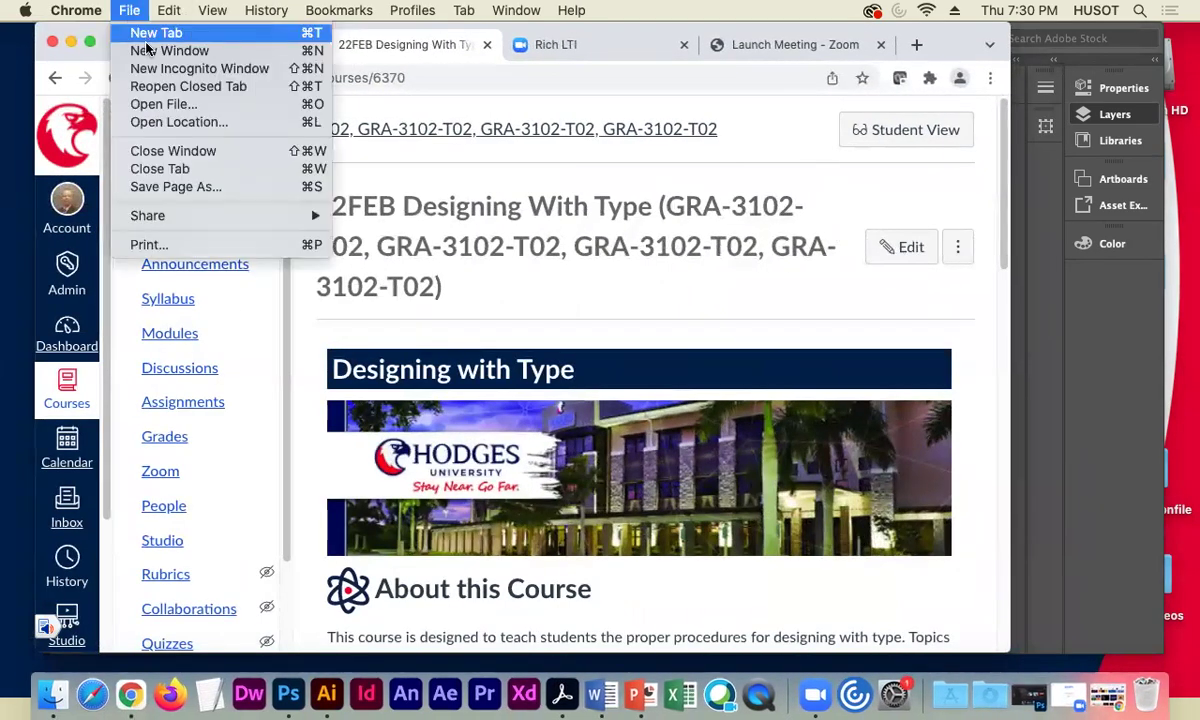
pyautogui.click(134, 51)
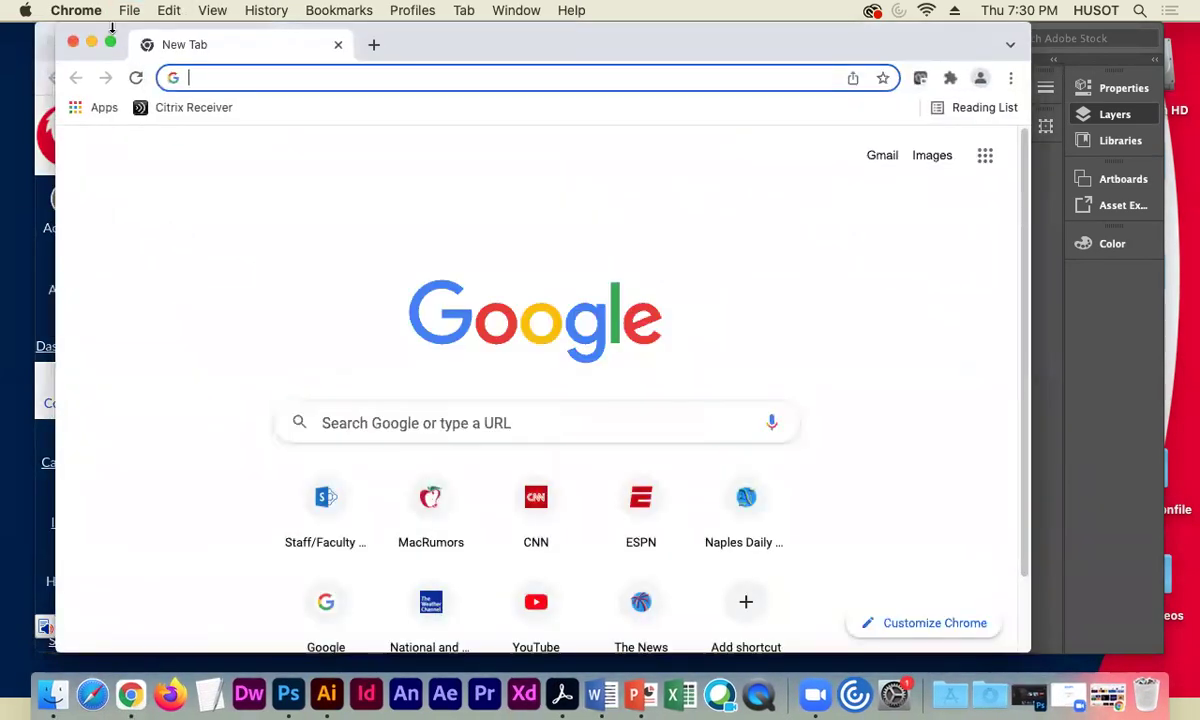
pyautogui.moveTo(104, 25); pyautogui.dragTo(156, 127)
pyautogui.click(72, 44)
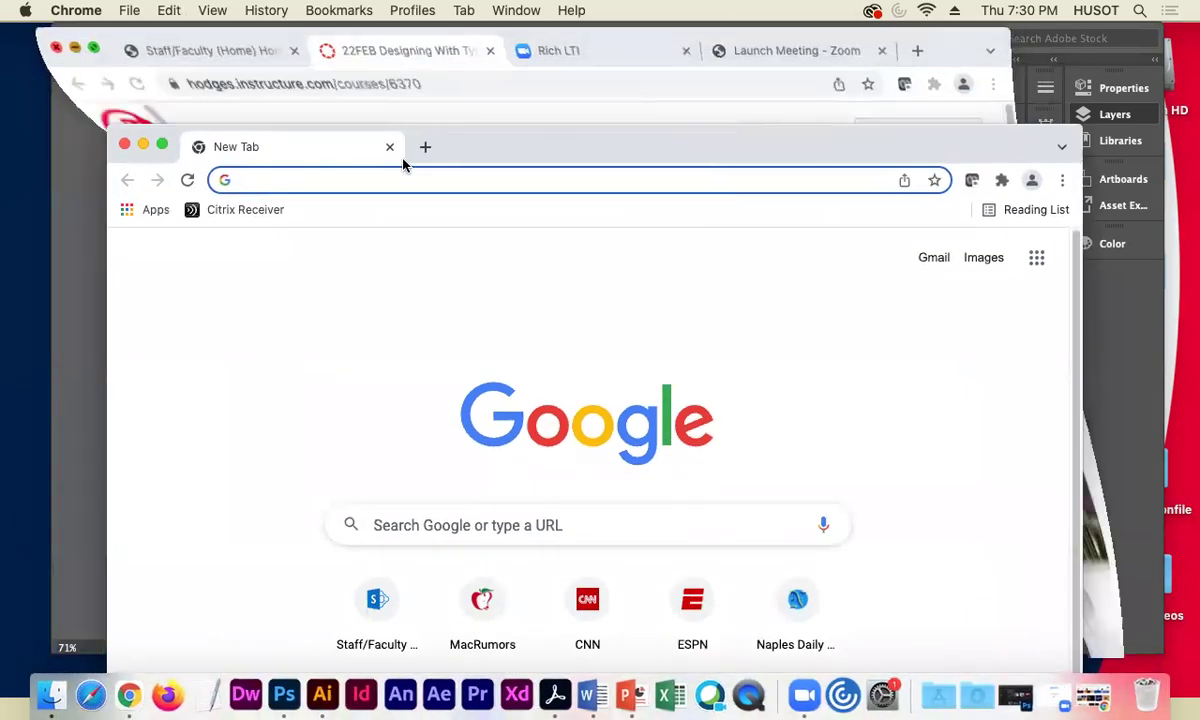
pyautogui.moveTo(471, 147); pyautogui.dragTo(412, 117)
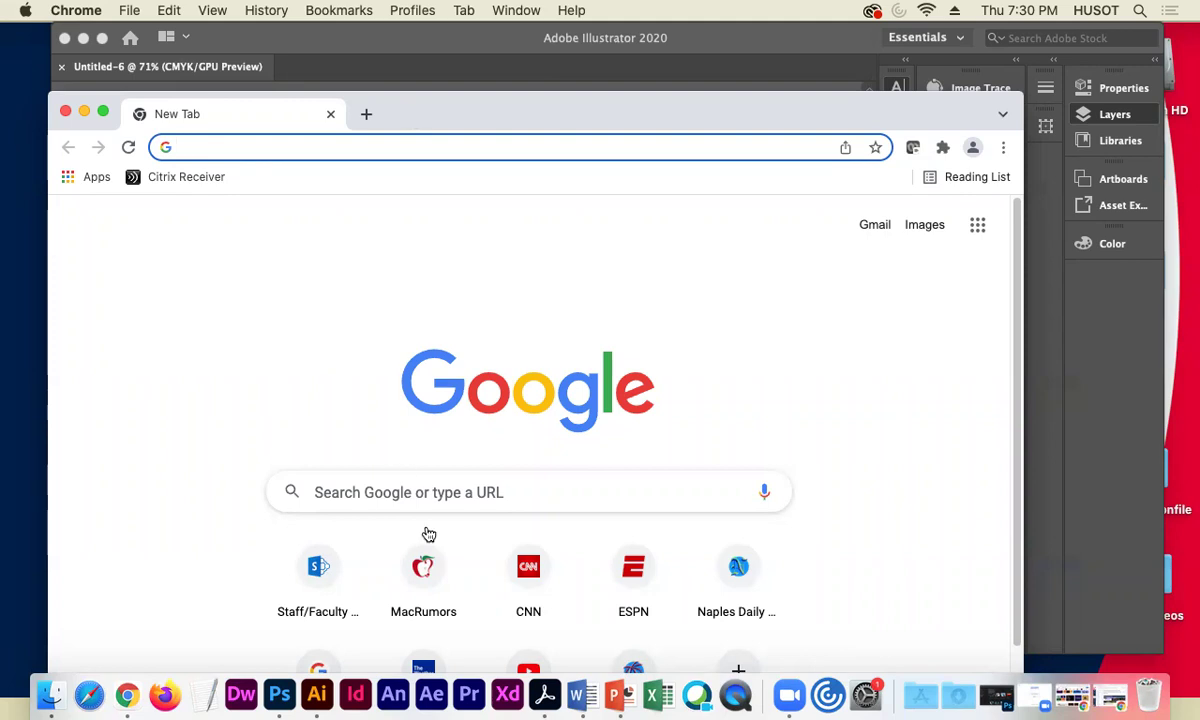
# - Search Google for found letters "D" and show the image results
pyautogui.click(386, 490)
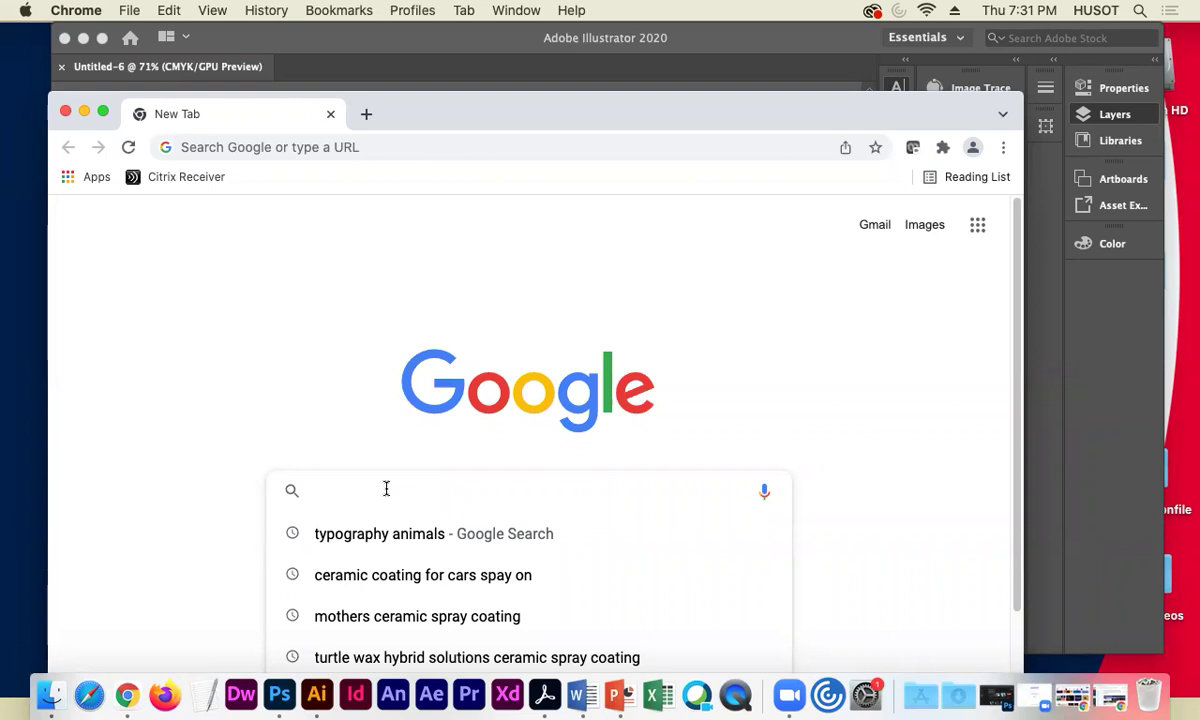
pyautogui.moveTo(374, 112); pyautogui.dragTo(382, 70)
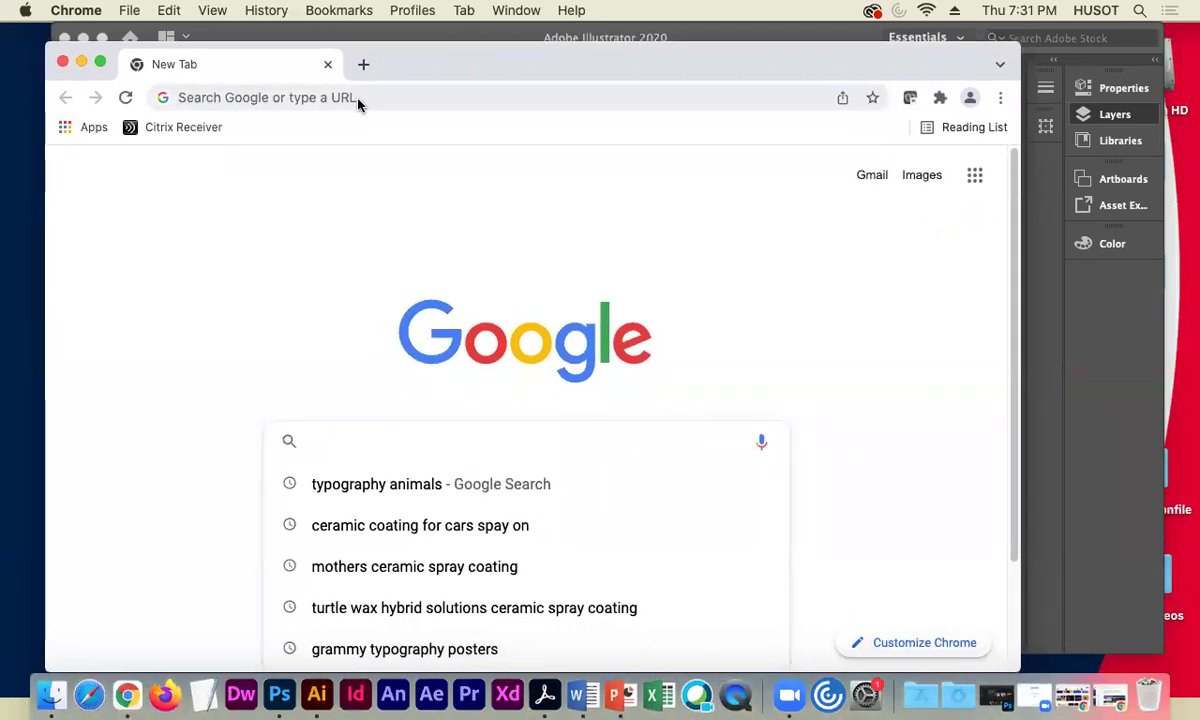
pyautogui.write('fu')
pyautogui.press('BackSpace')
pyautogui.write('u')
pyautogui.press('BackSpace')
pyautogui.write('ound ')
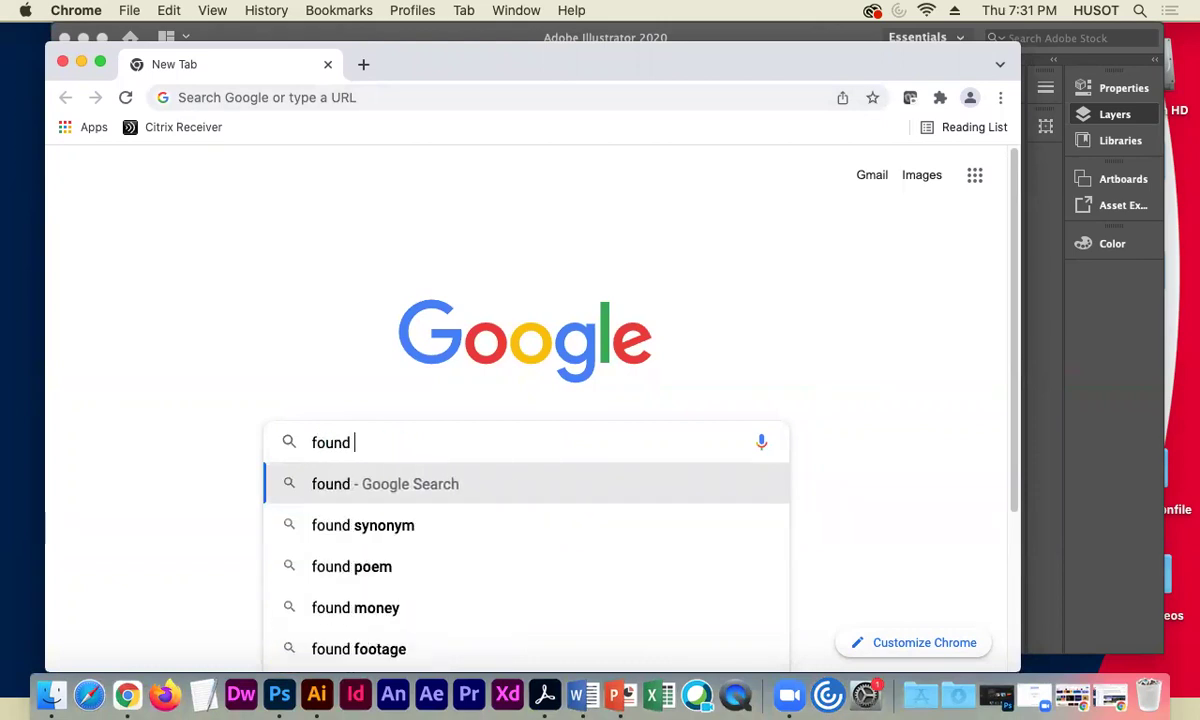
pyautogui.write('letters')
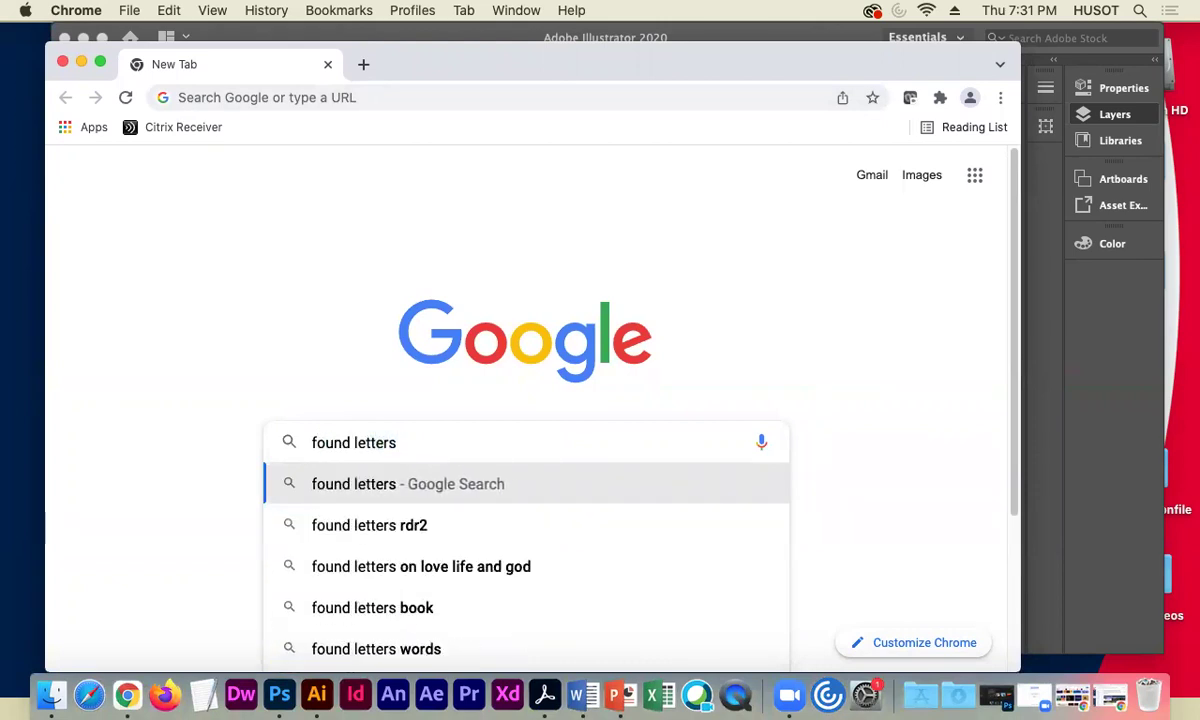
pyautogui.write(' "')
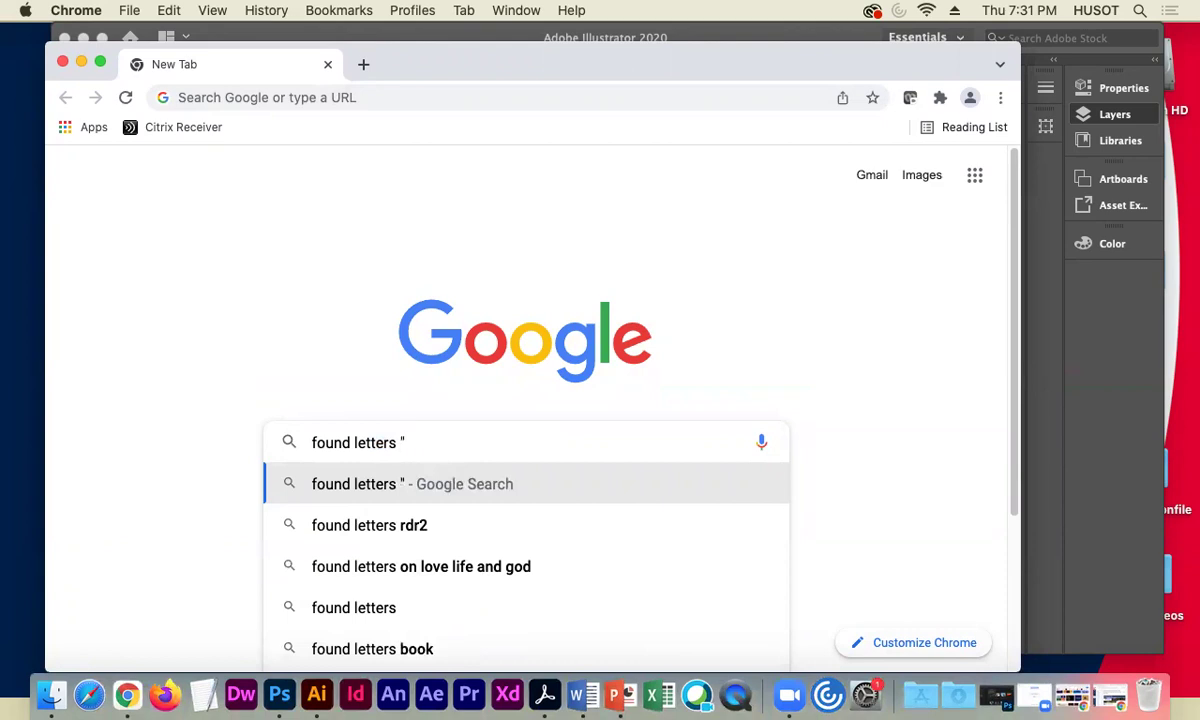
pyautogui.write('D"')
pyautogui.press('Return')
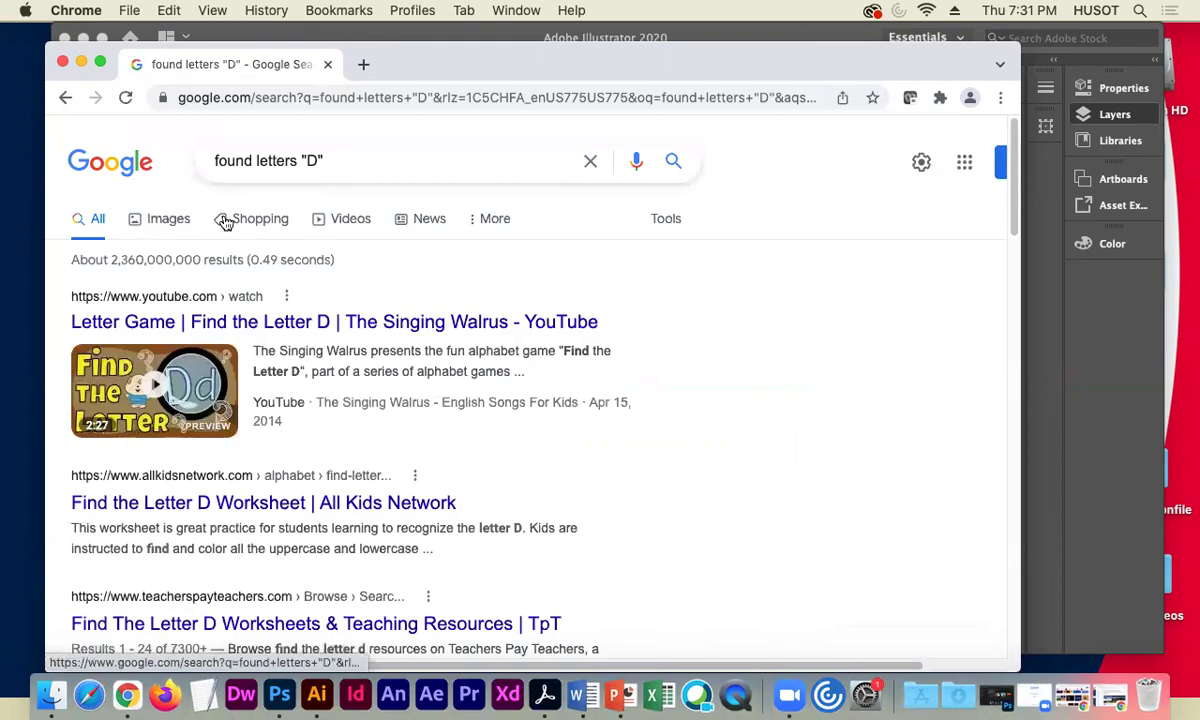
pyautogui.click(166, 219)
pyautogui.moveTo(407, 68); pyautogui.dragTo(407, 50)
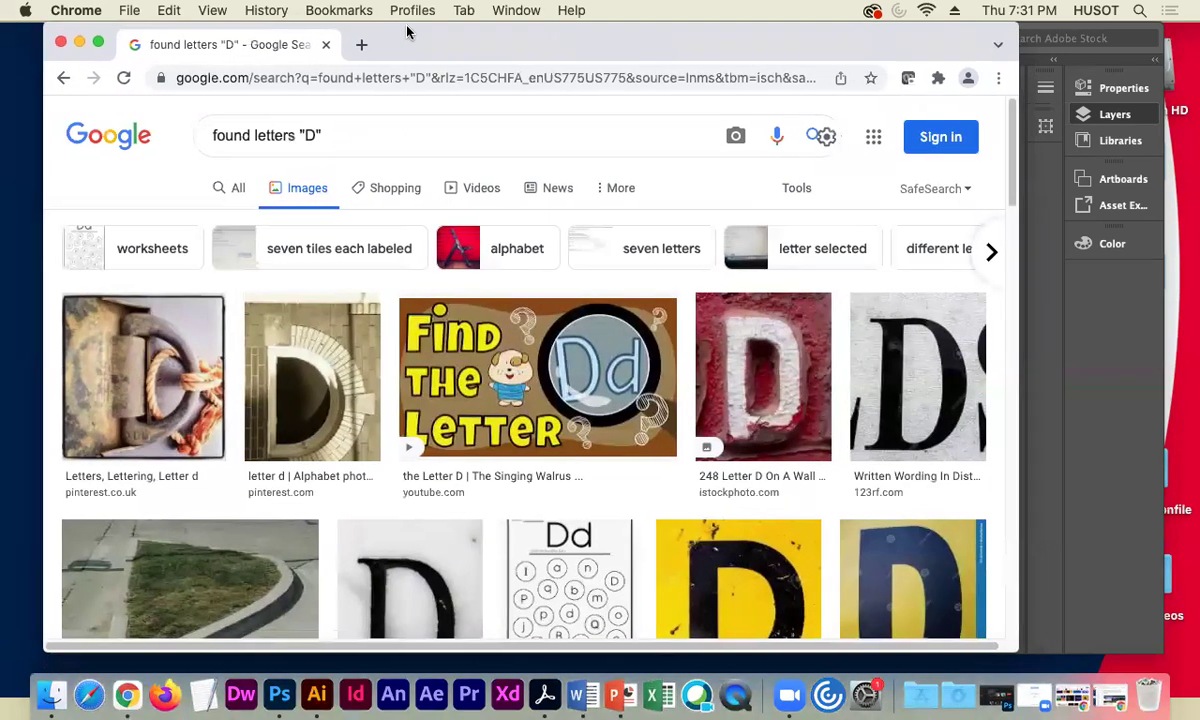
# - Browse the image results for photos of real objects and found lettering that form the letter D
pyautogui.scroll(-3, 290, 397)
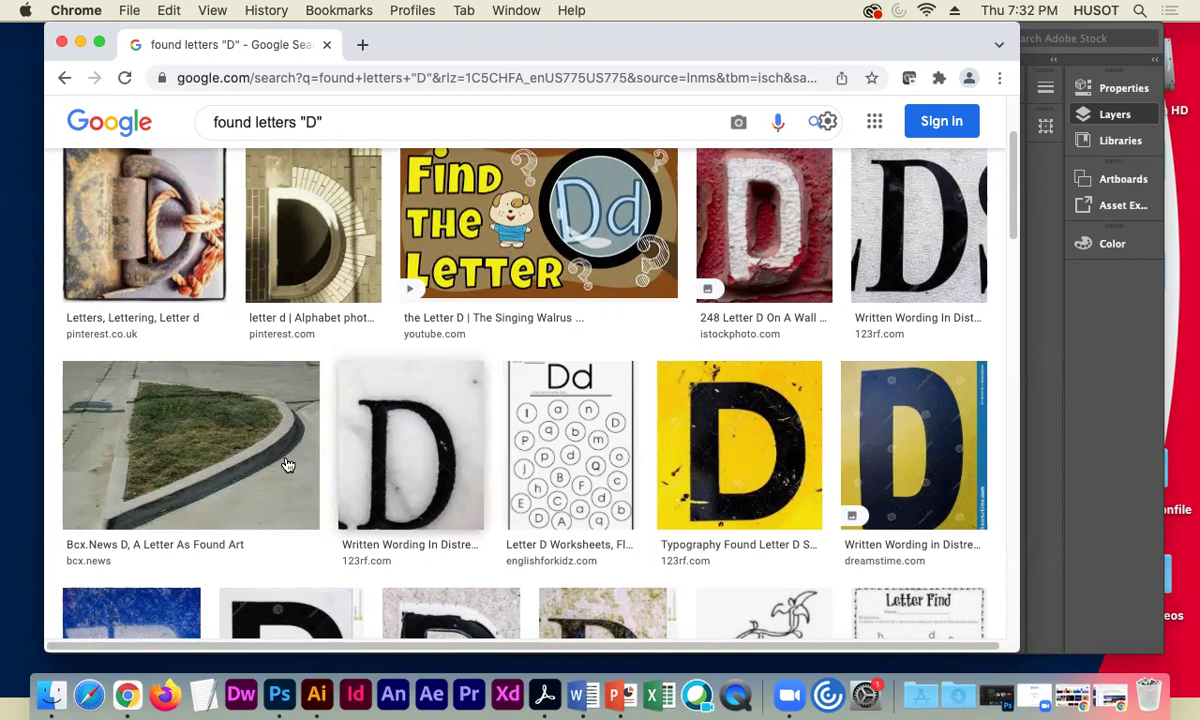
pyautogui.scroll(-1, 287, 465)
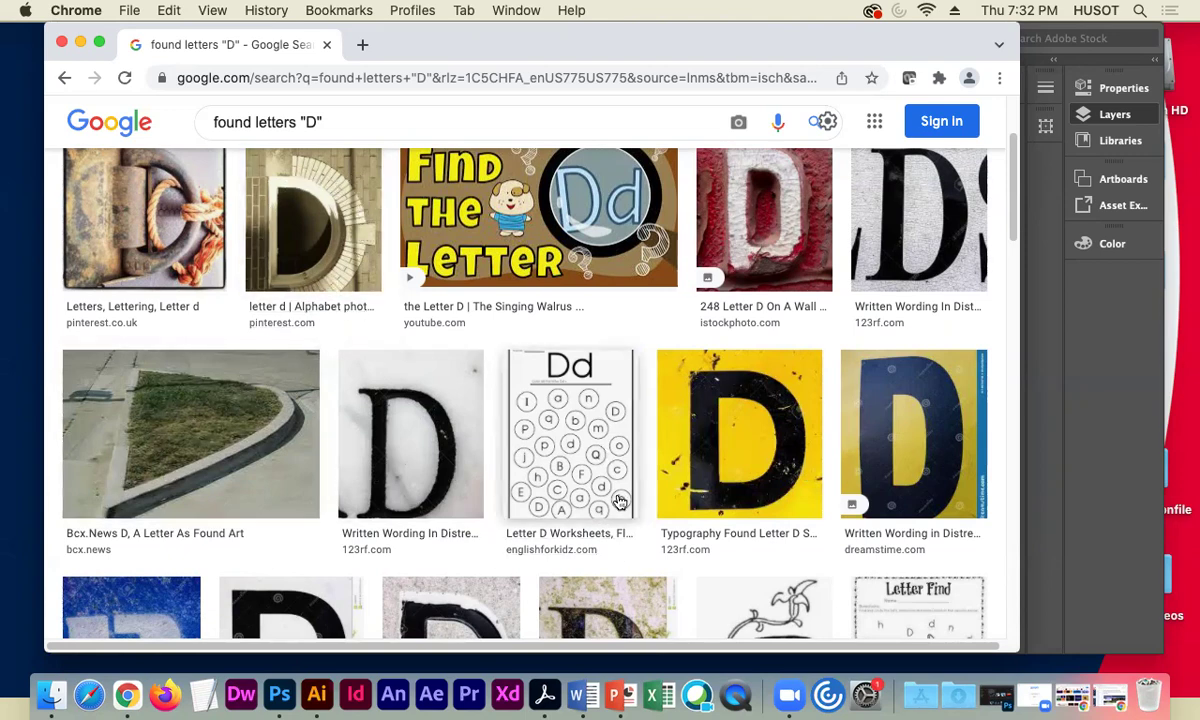
pyautogui.scroll(-2, 621, 493)
pyautogui.scroll(-6, 621, 493)
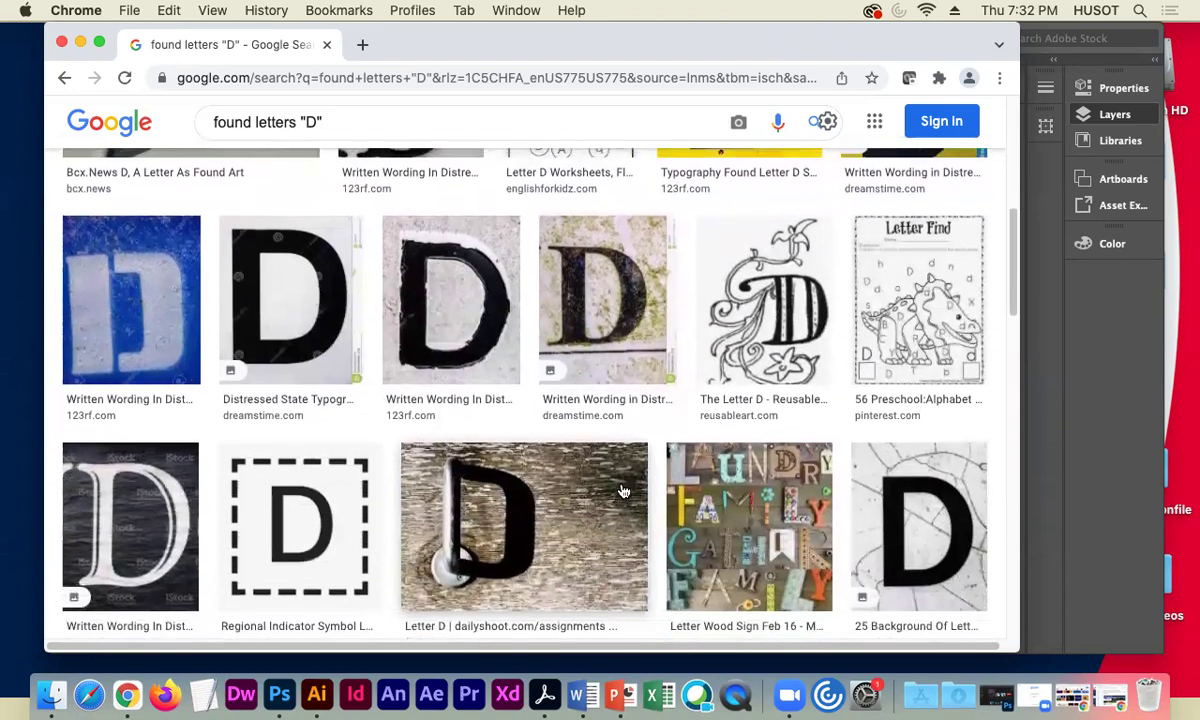
pyautogui.scroll(-1, 621, 491)
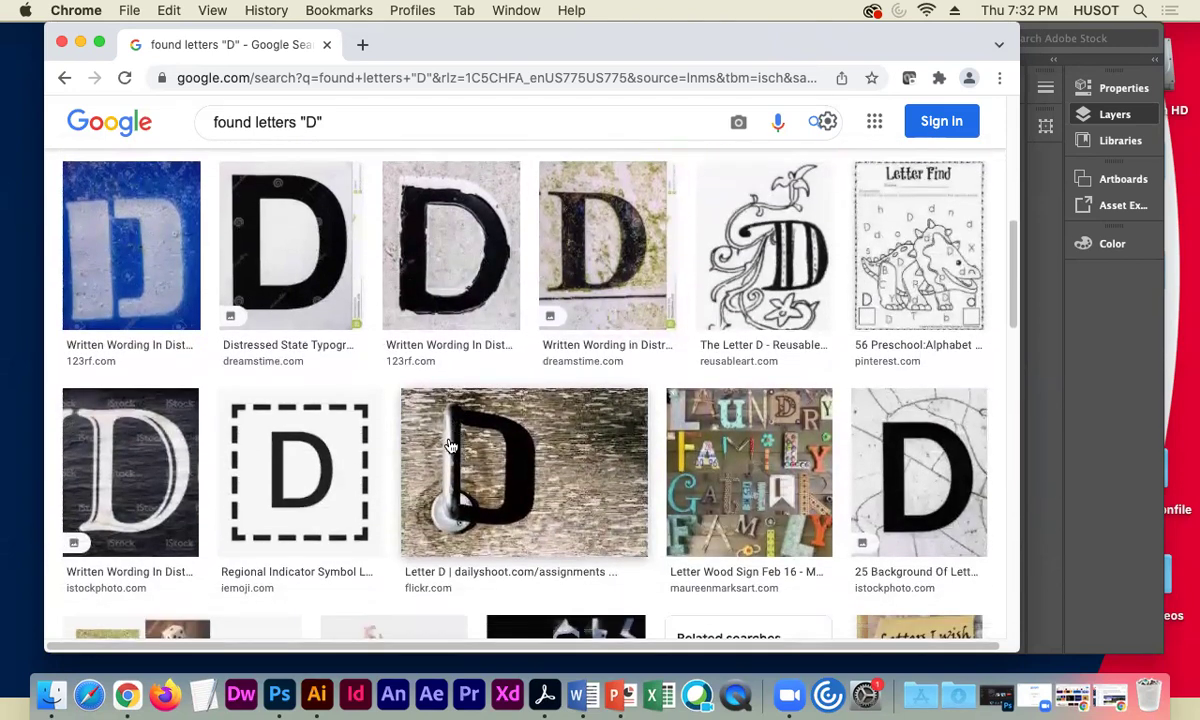
pyautogui.scroll(-1, 465, 490)
pyautogui.scroll(-1, 470, 500)
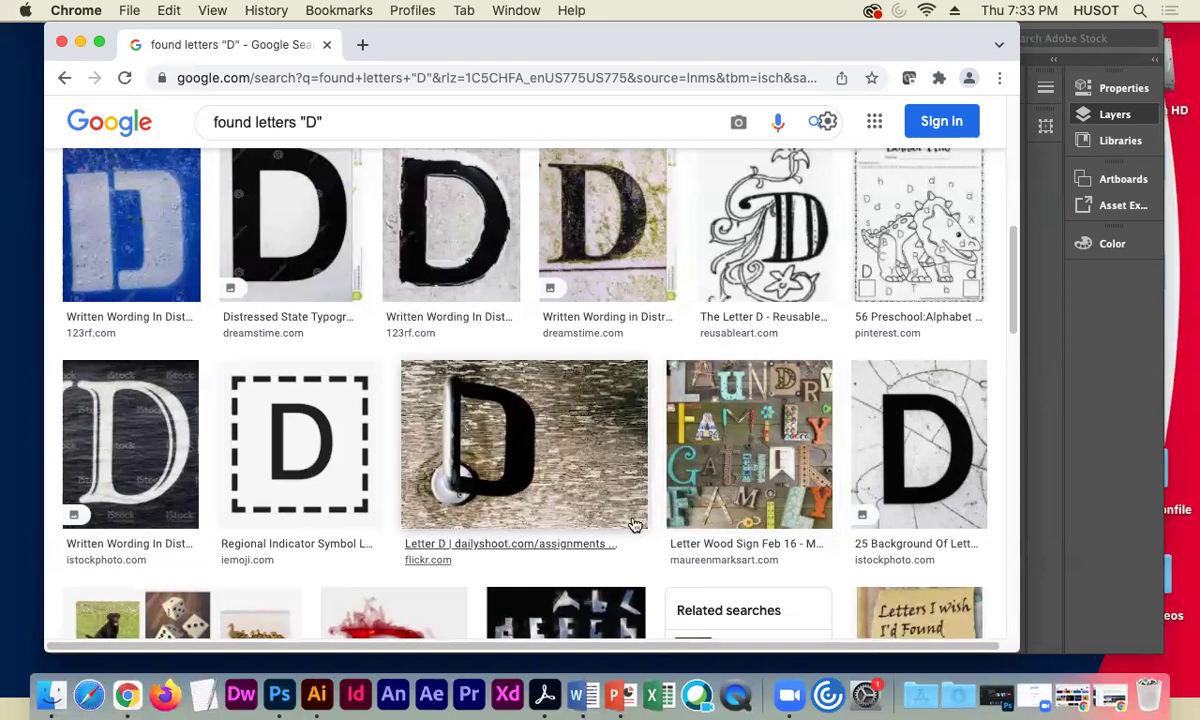
pyautogui.scroll(-1, 688, 480)
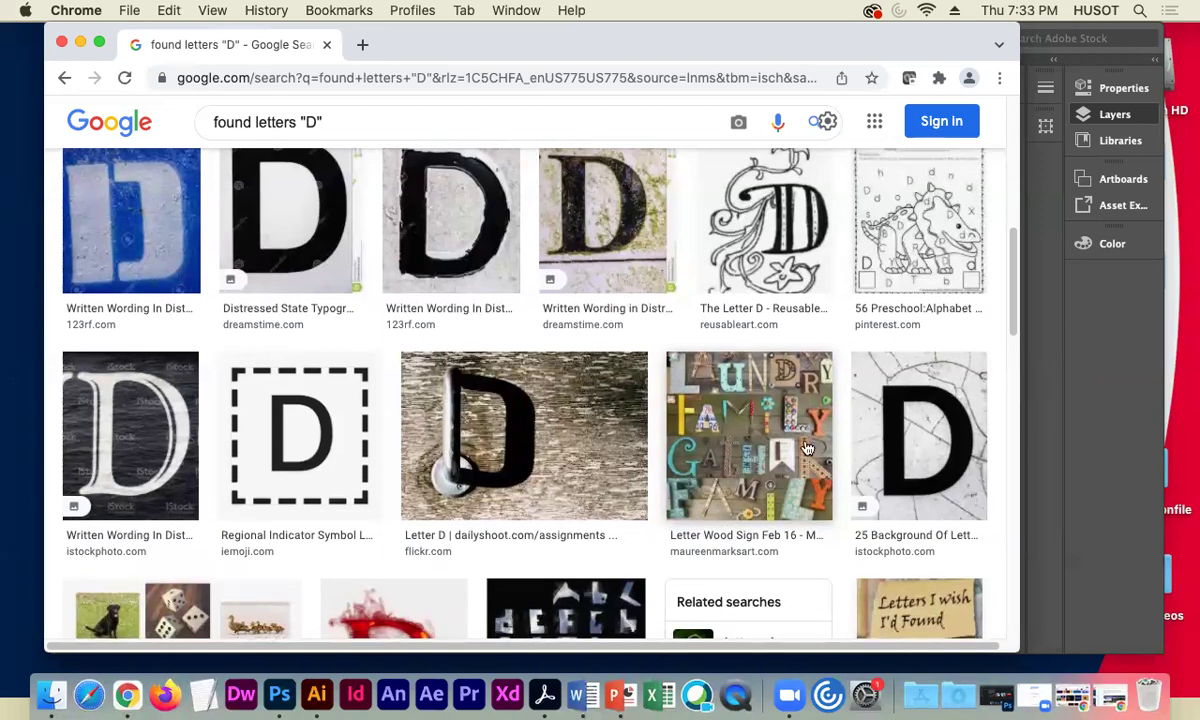
pyautogui.scroll(-5, 588, 455)
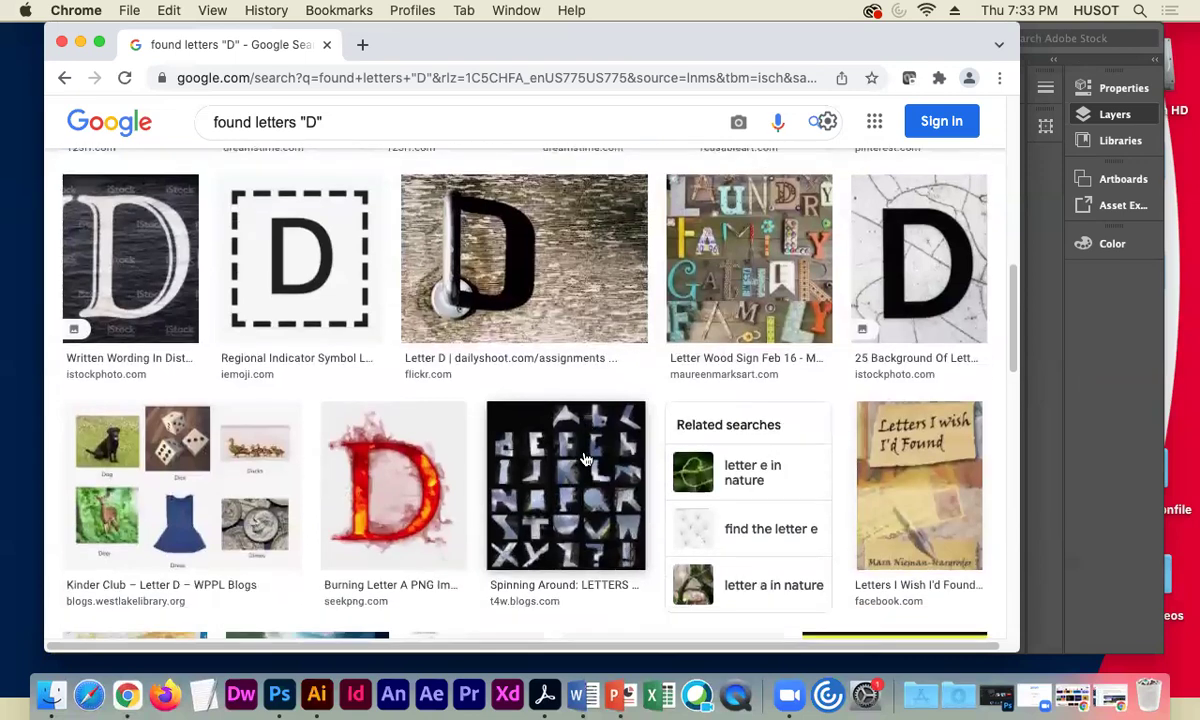
pyautogui.scroll(-8, 588, 460)
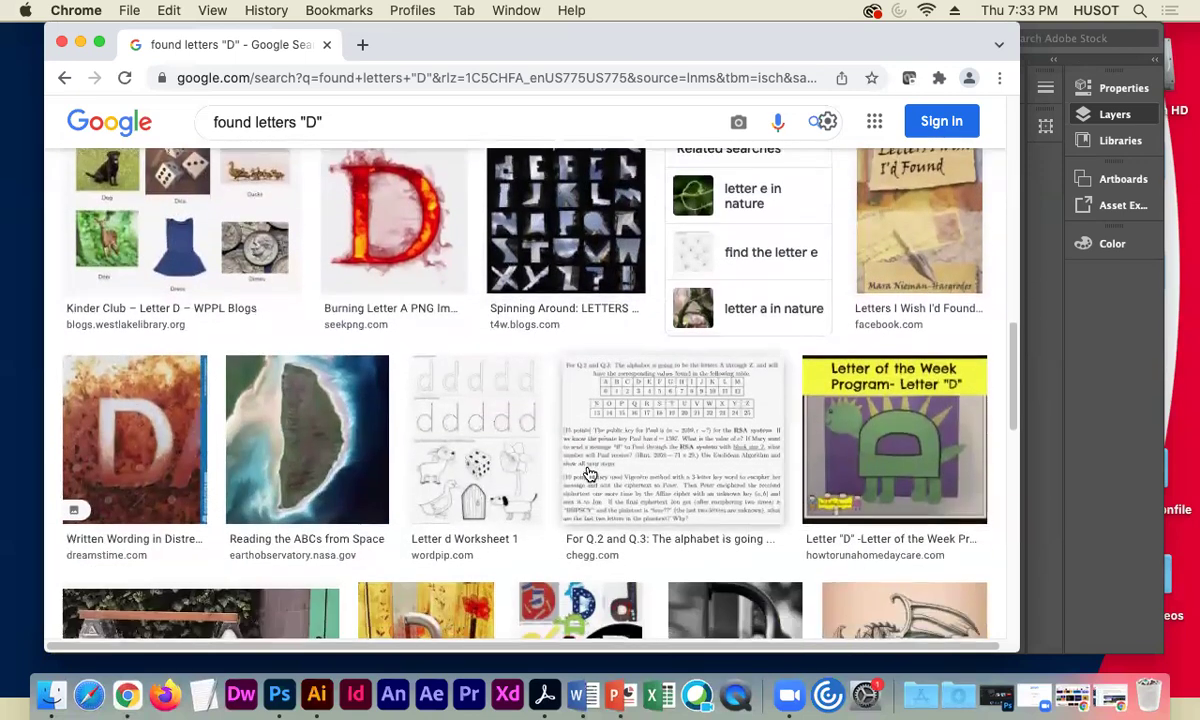
pyautogui.scroll(-1, 380, 452)
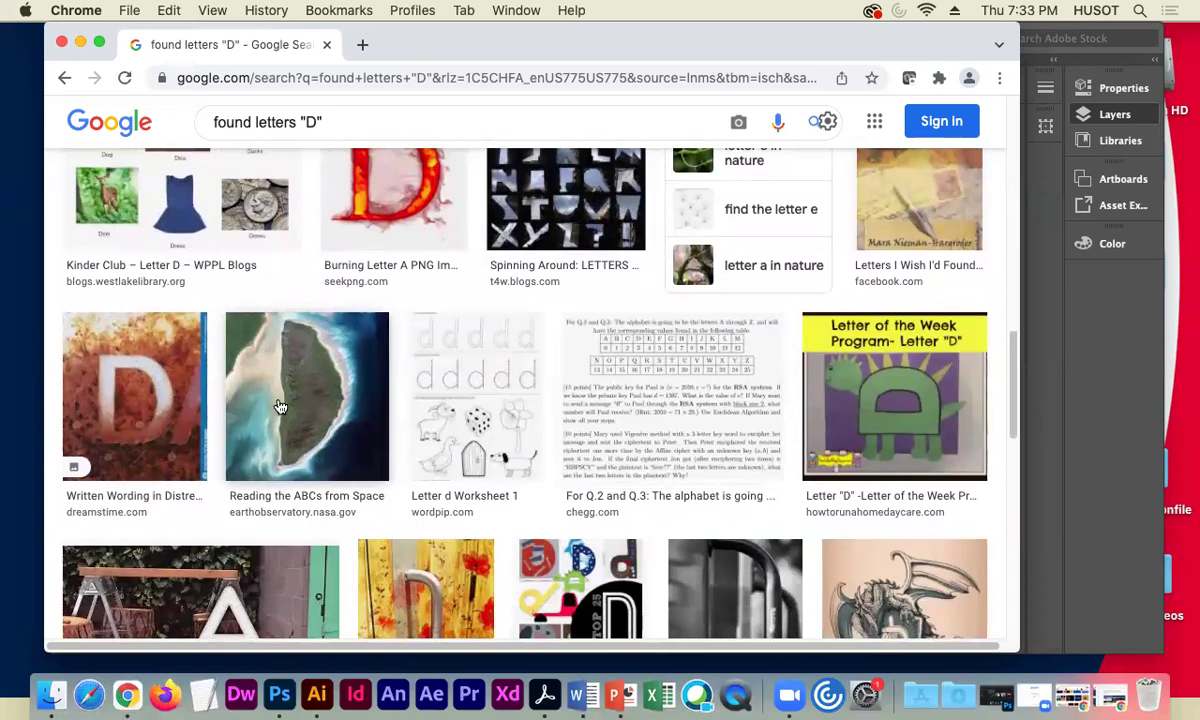
pyautogui.scroll(-3, 265, 380)
pyautogui.scroll(-1, 282, 407)
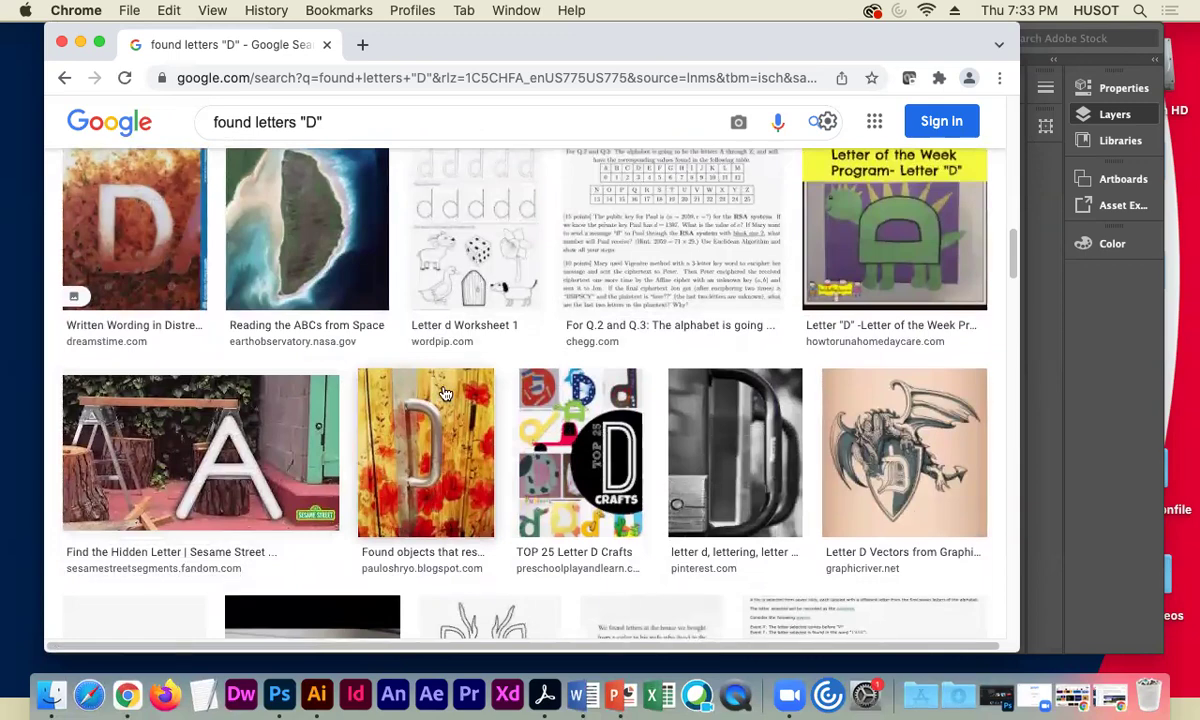
pyautogui.scroll(-3, 473, 452)
pyautogui.scroll(-5, 473, 452)
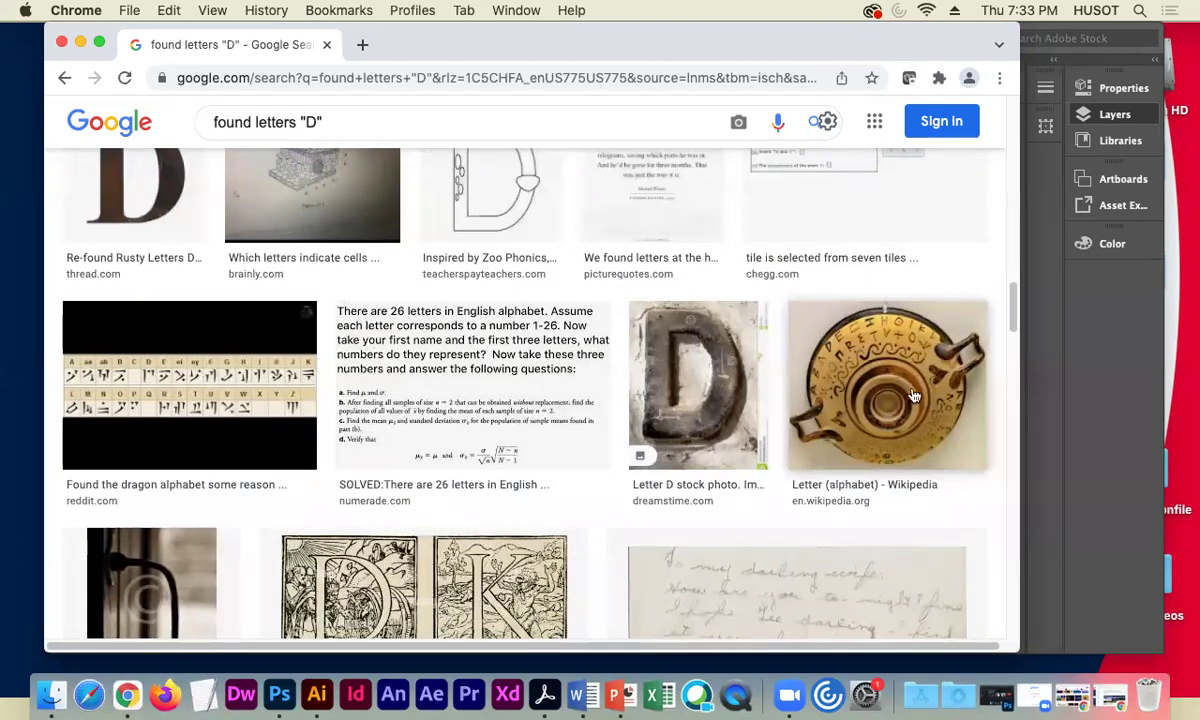
pyautogui.scroll(-1, 472, 470)
pyautogui.scroll(-5, 472, 470)
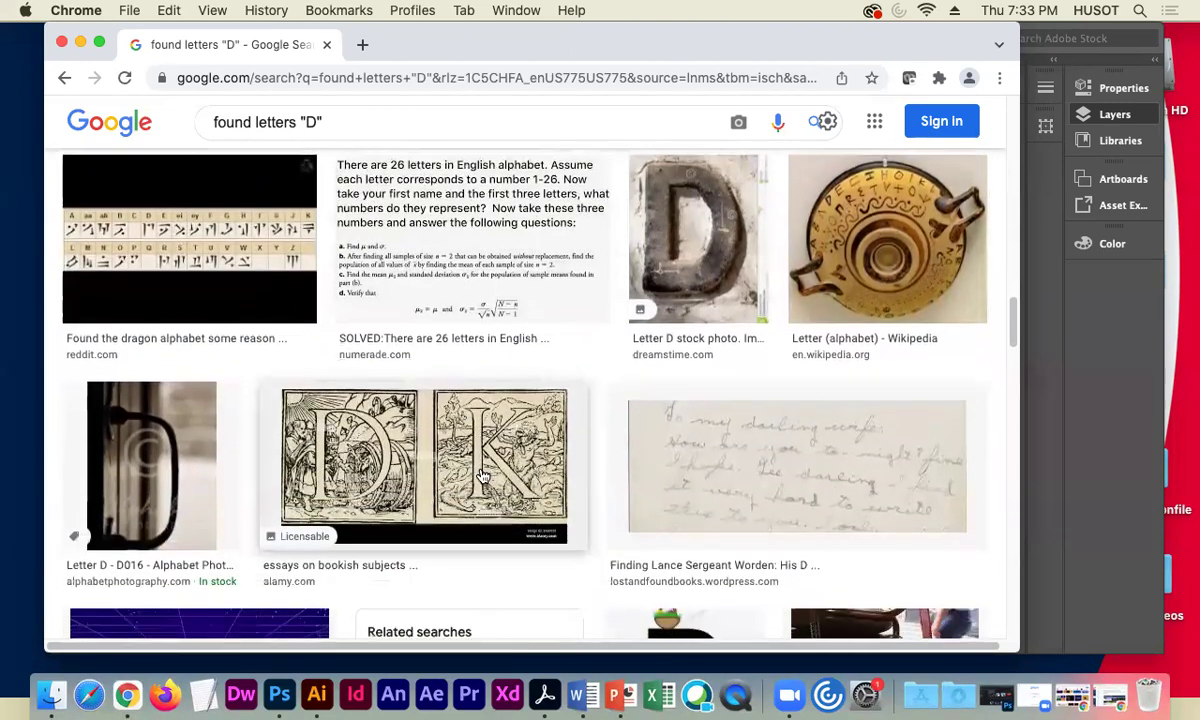
pyautogui.scroll(-5, 500, 498)
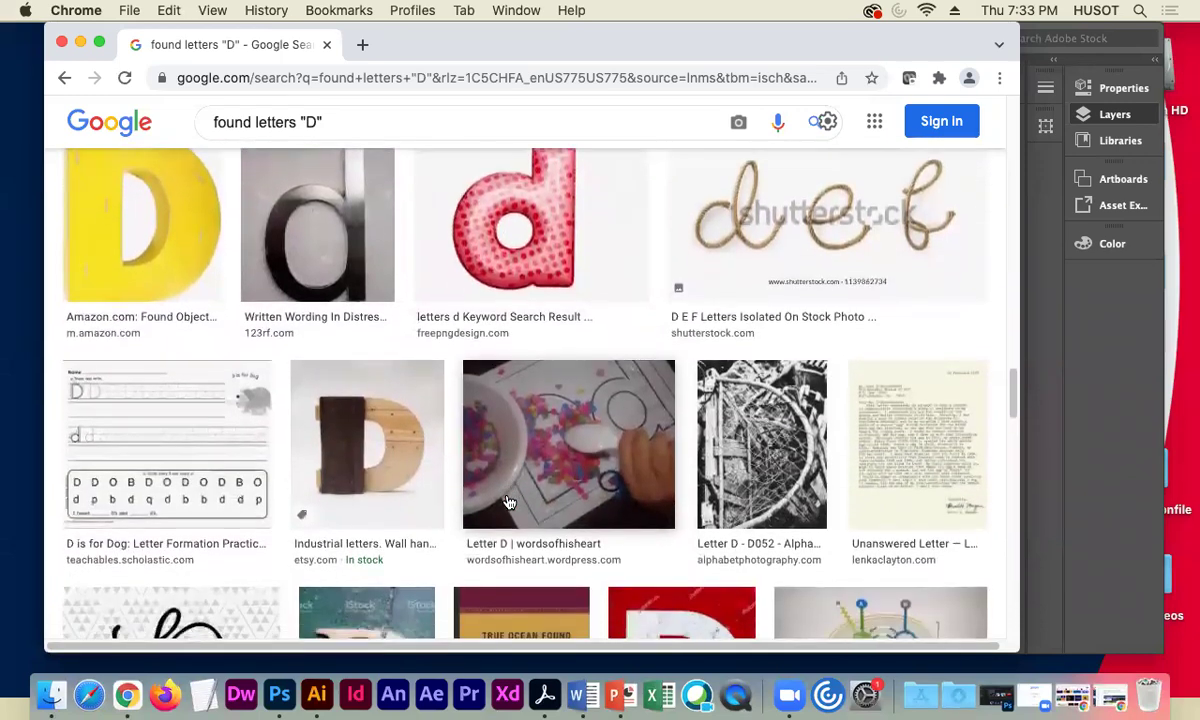
pyautogui.scroll(-2, 508, 502)
pyautogui.scroll(-4, 510, 500)
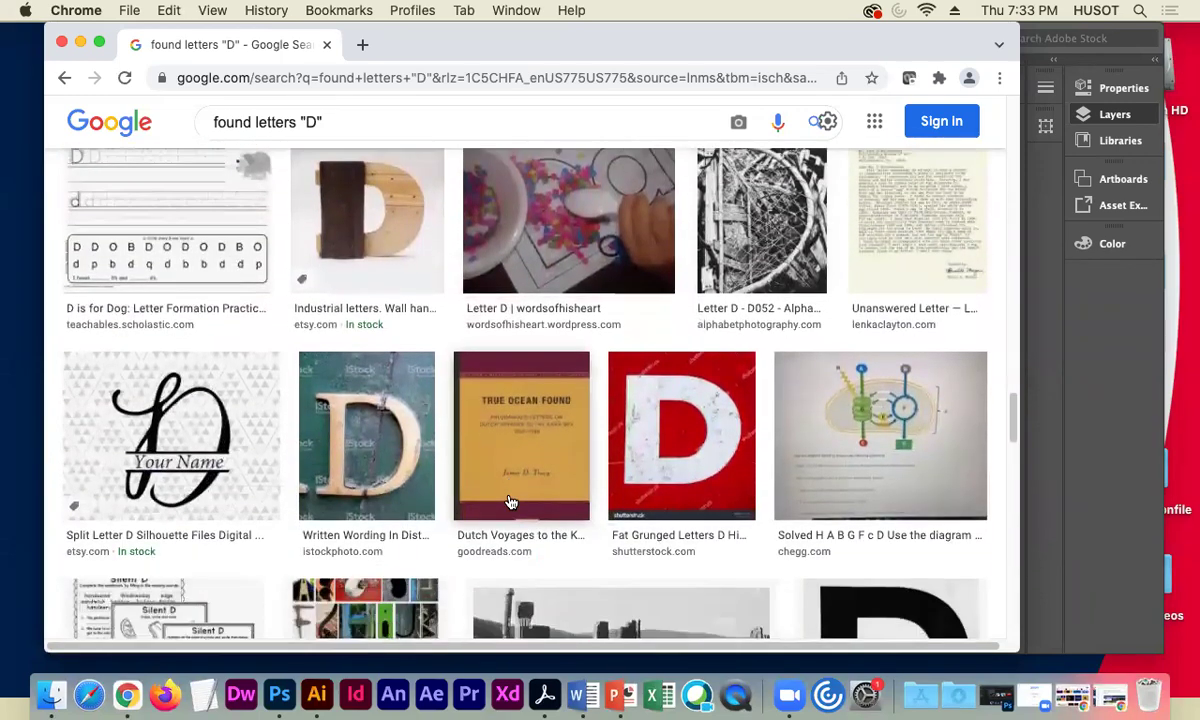
pyautogui.scroll(-1, 510, 500)
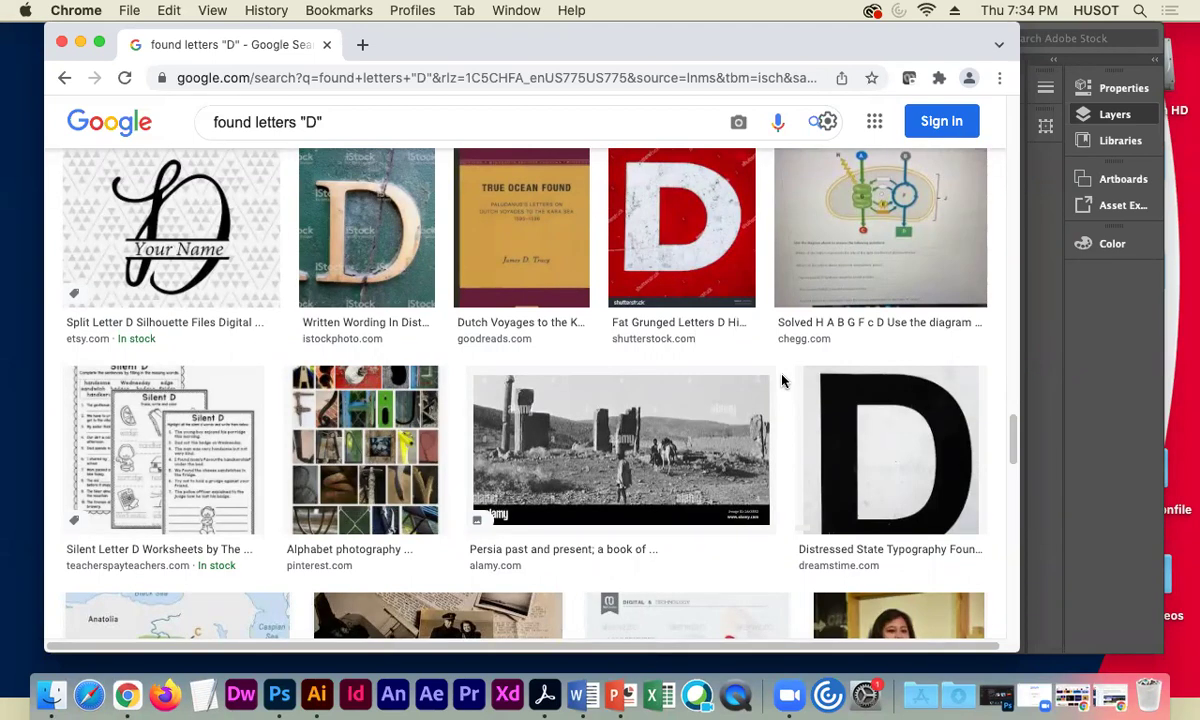
pyautogui.scroll(-5, 549, 430)
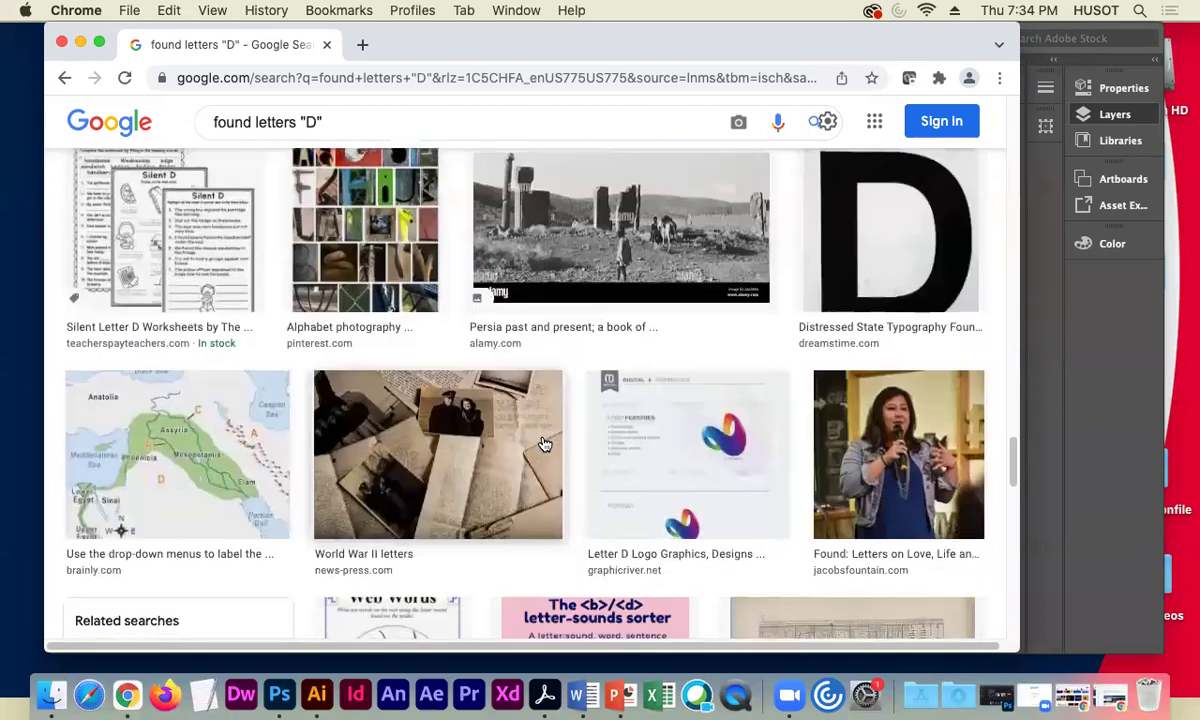
pyautogui.scroll(-5, 544, 444)
pyautogui.scroll(3, 525, 448)
pyautogui.scroll(-15, 525, 448)
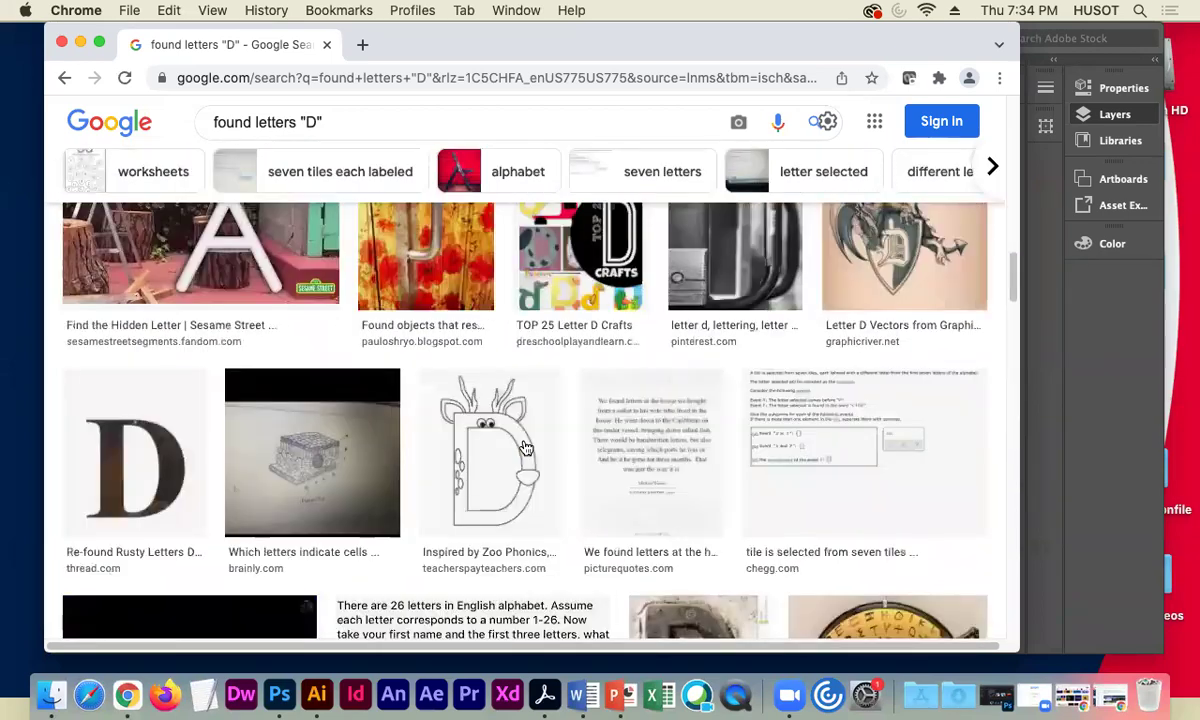
# - Save the image of the D-shaped arched opening with brick surround from the search results onto the desktop
pyautogui.scroll(15, 525, 448)
pyautogui.scroll(-4, 717, 418)
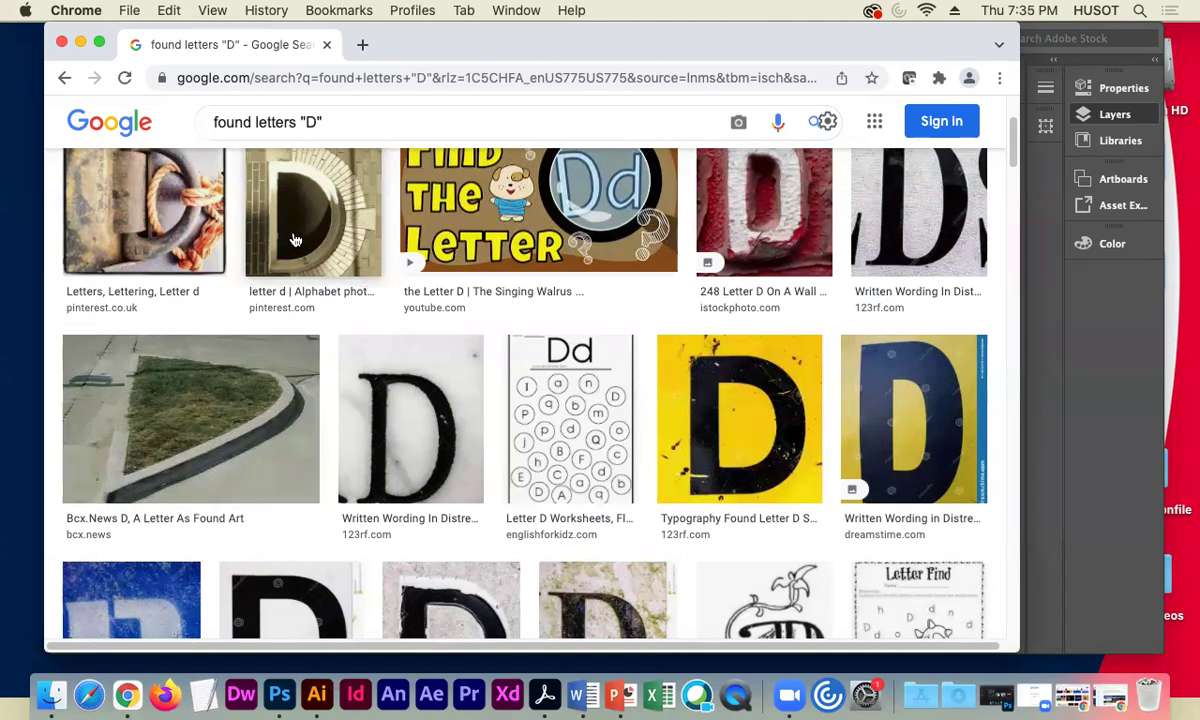
pyautogui.moveTo(295, 240); pyautogui.dragTo(1100, 385)
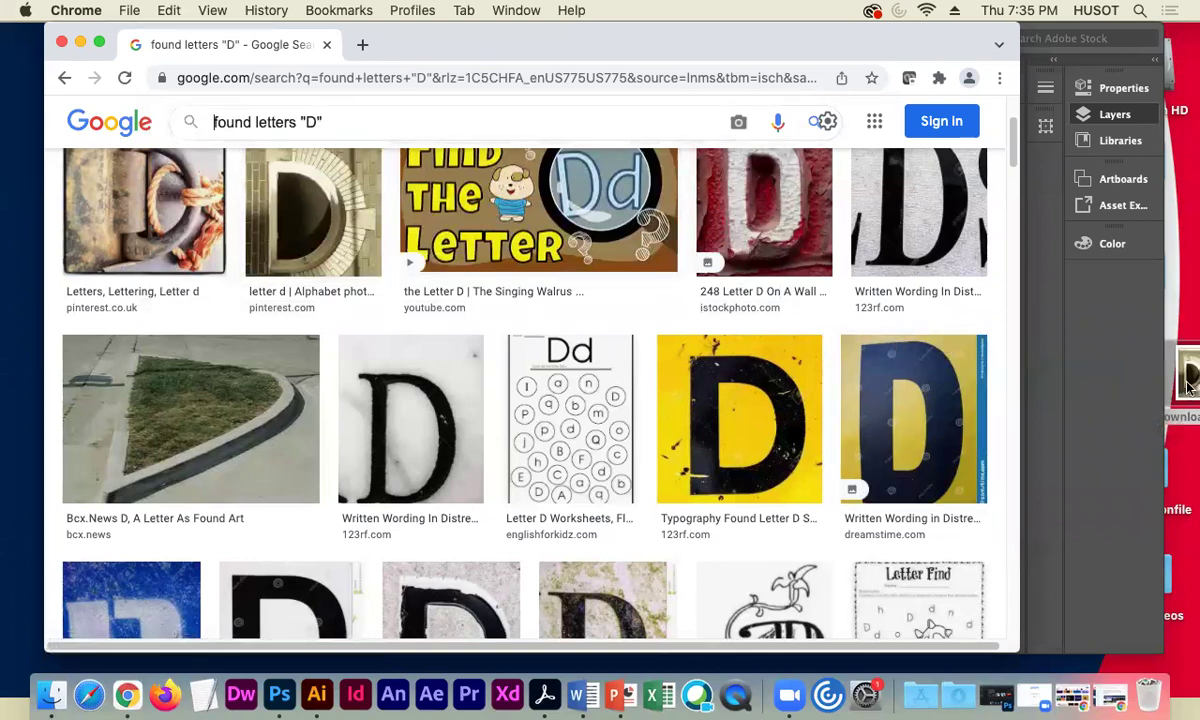
# - Change the image search to found letters "E"
pyautogui.doubleClick(310, 122)
pyautogui.write('E')
pyautogui.press('Return')
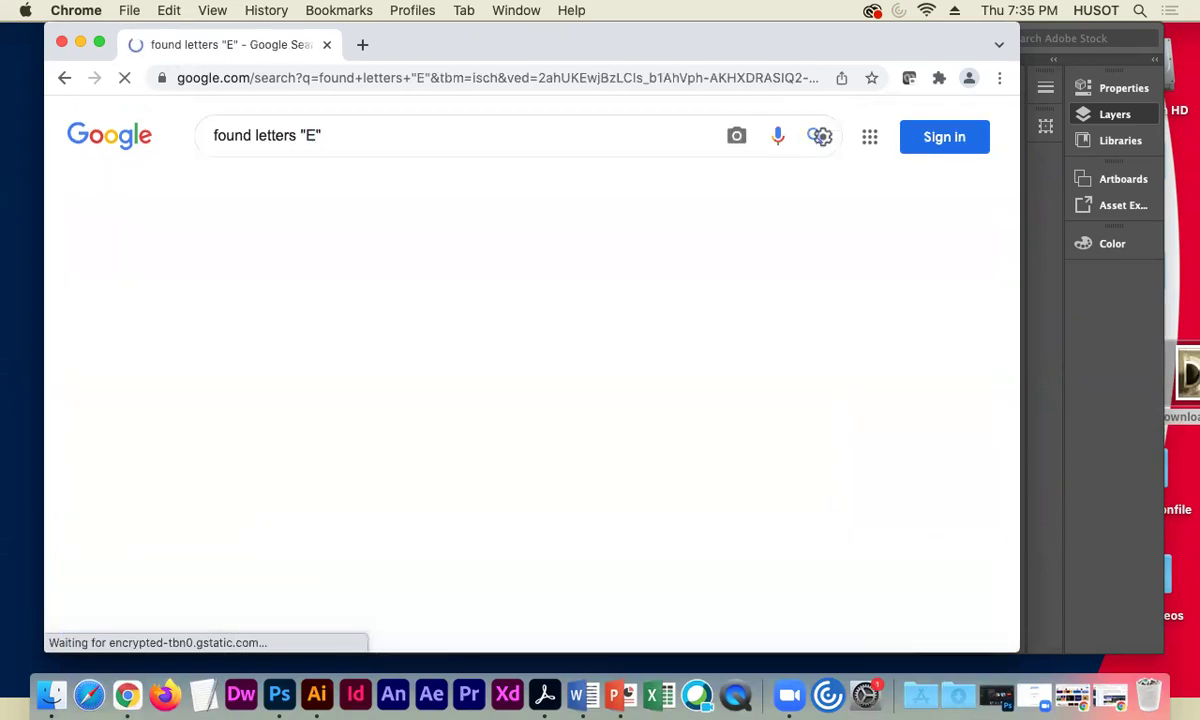
pyautogui.scroll(-1, 330, 430)
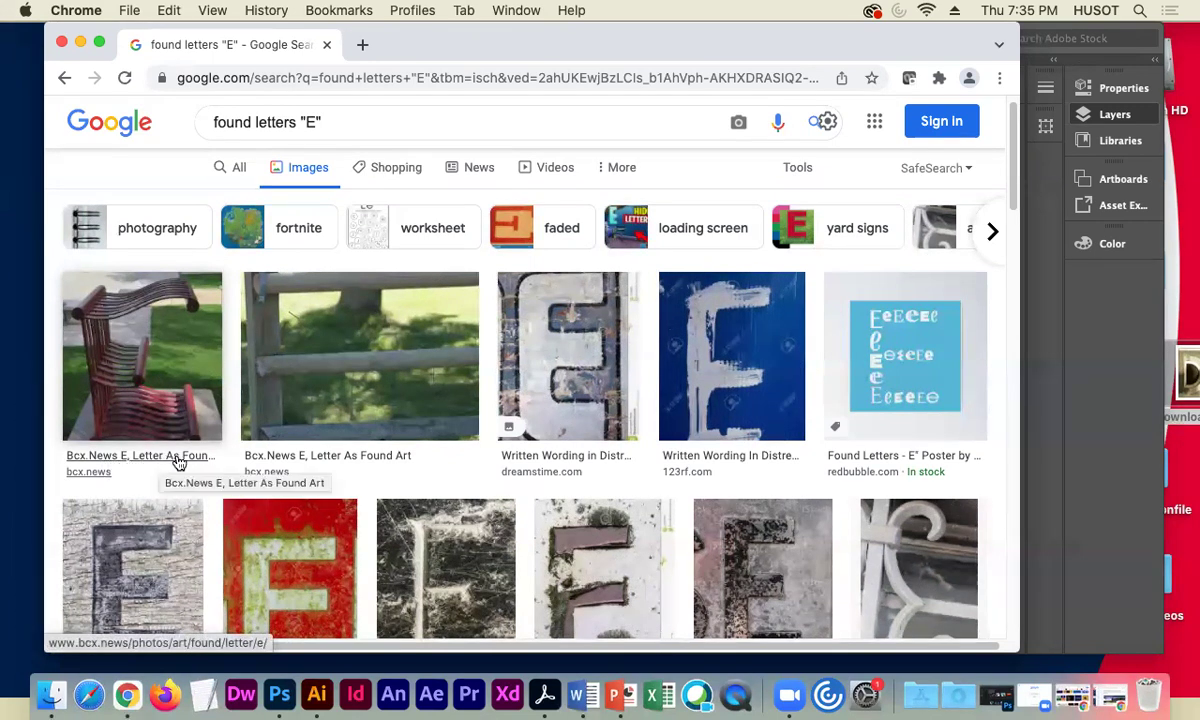
# - Open the larger preview of the red slatted bench photo shaped like an E and examine it
pyautogui.click(136, 370)
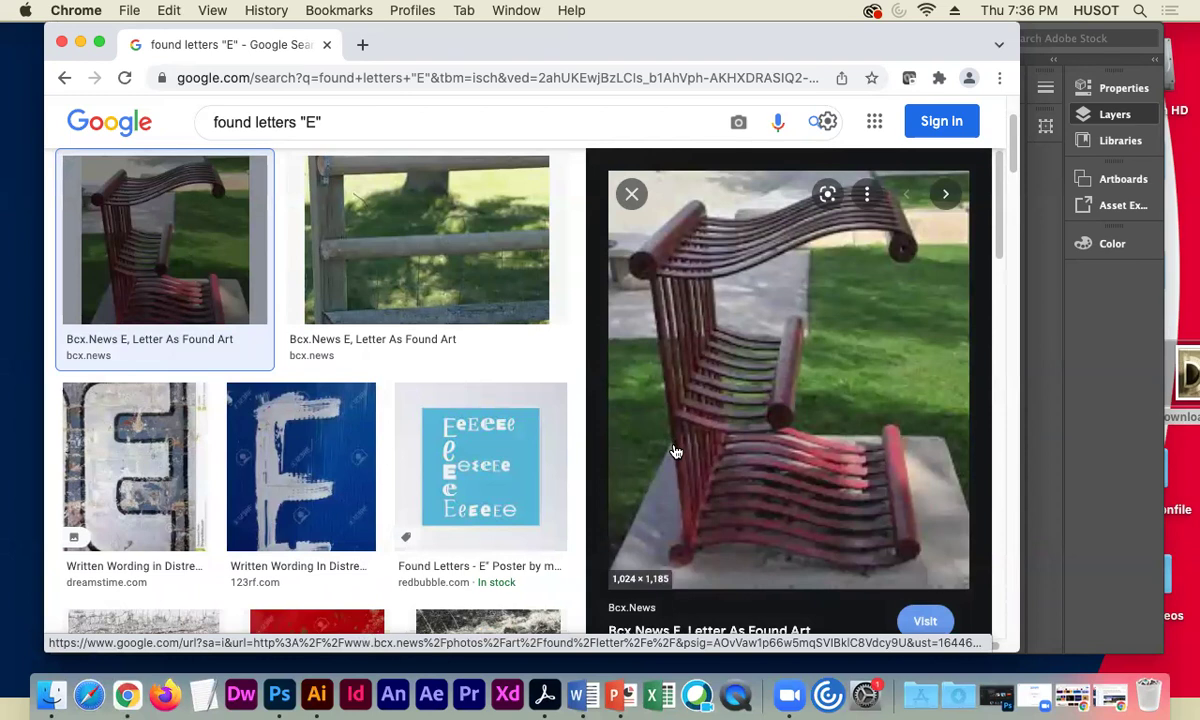
pyautogui.scroll(-3, 688, 468)
pyautogui.scroll(2, 693, 472)
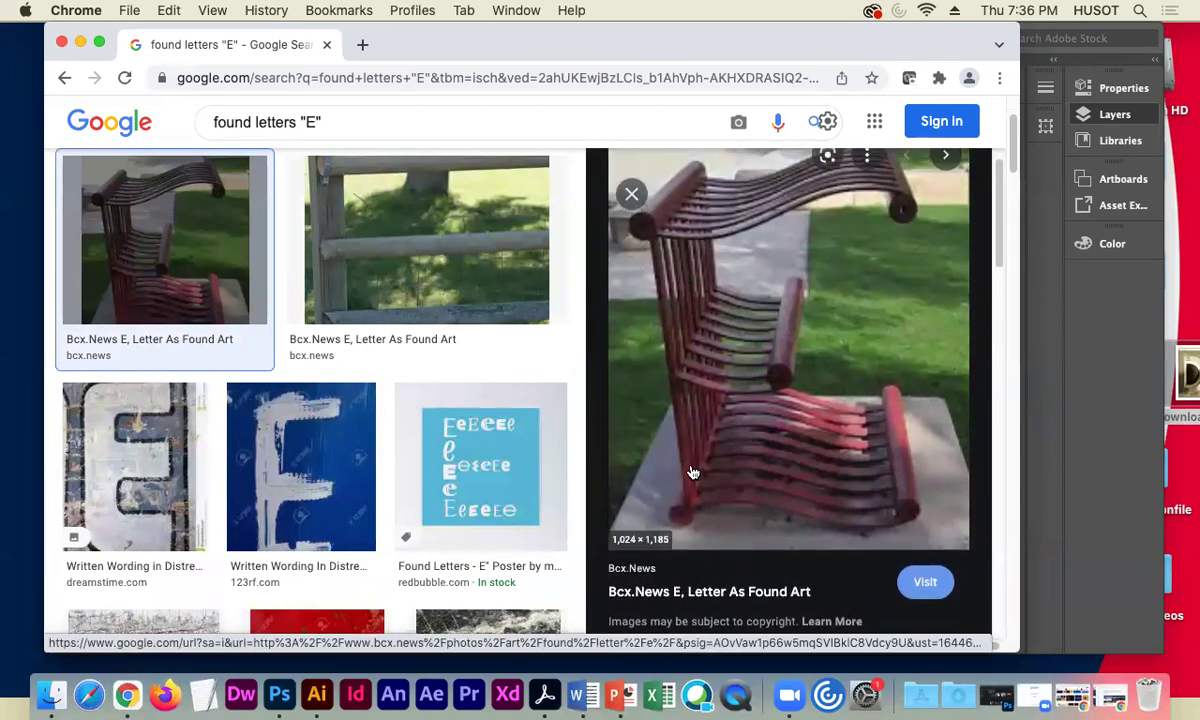
# - Open the source page of the red letter E playground sculpture and examine its found-art photos of the letter E
pyautogui.click(660, 374)
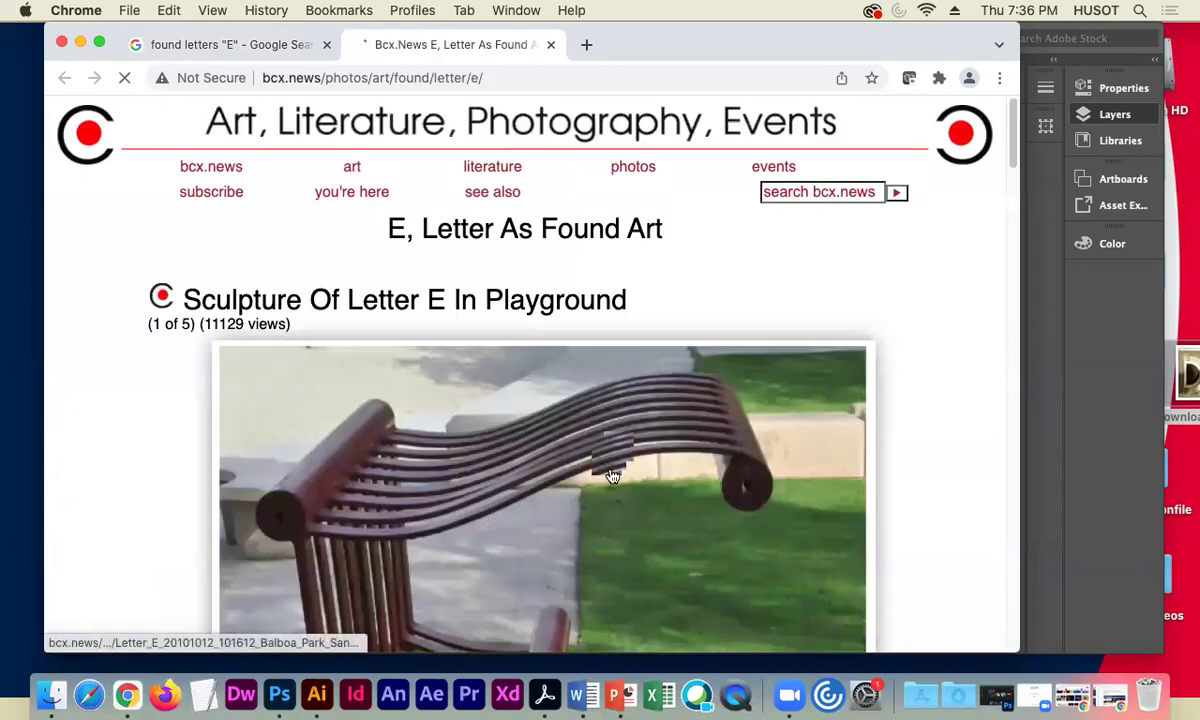
pyautogui.scroll(-4, 295, 466)
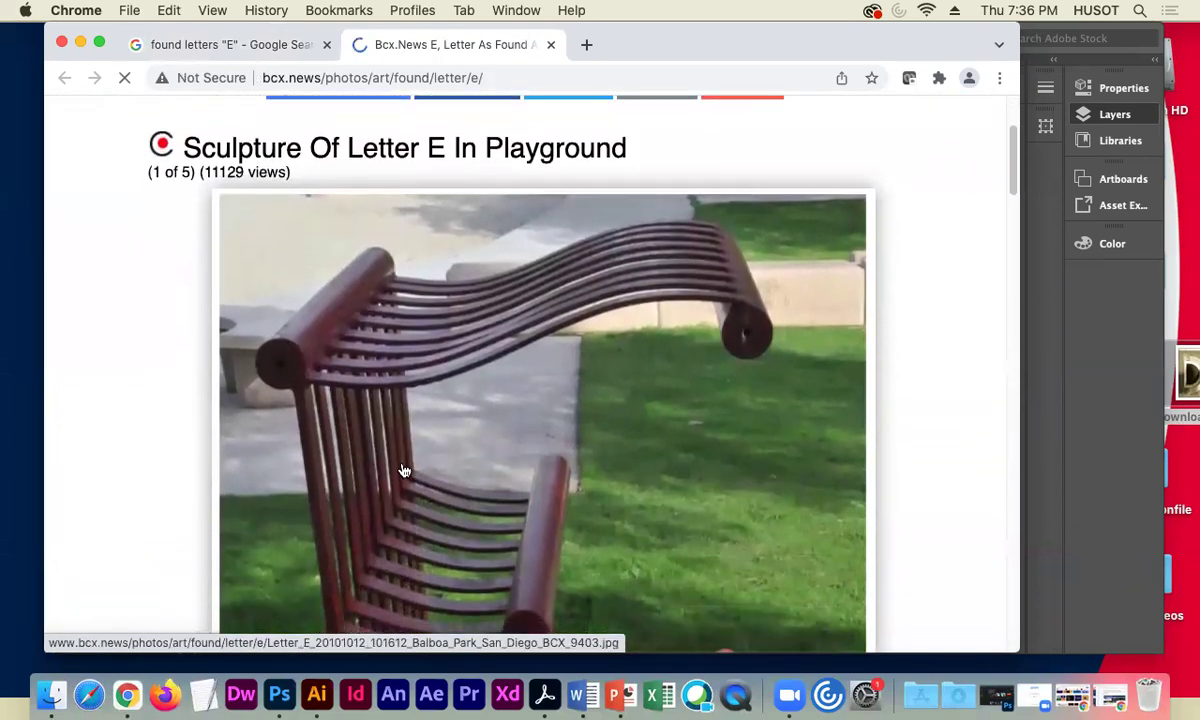
pyautogui.scroll(-1, 420, 465)
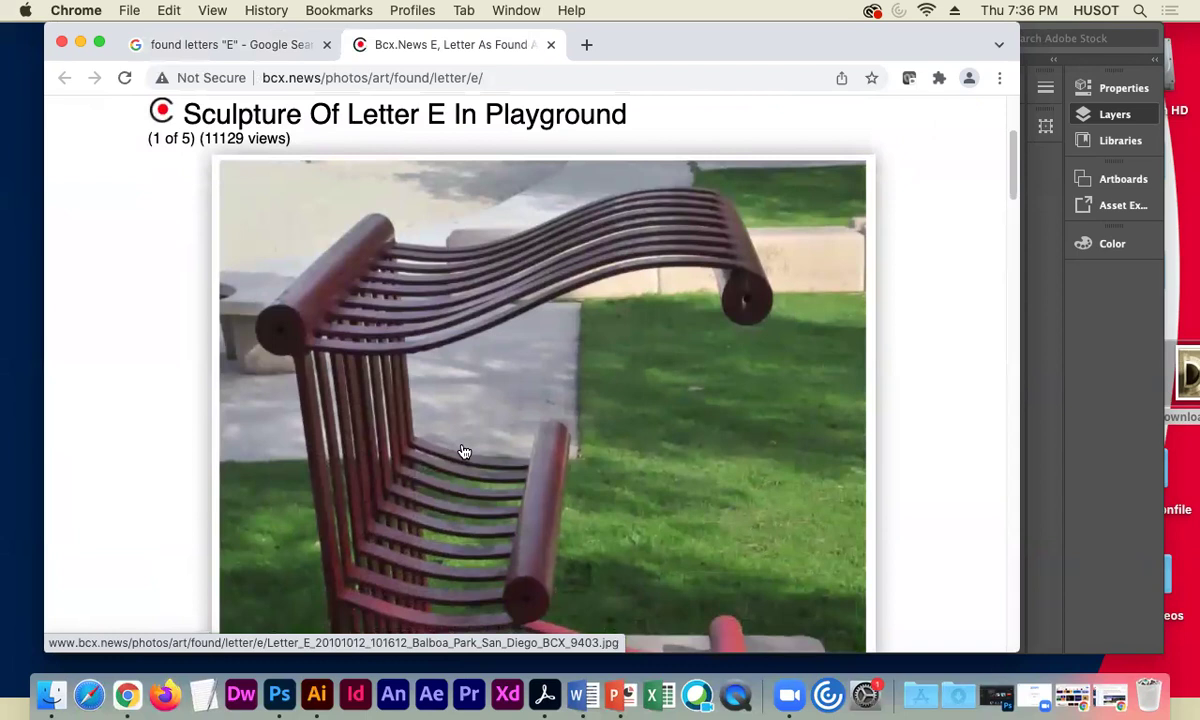
pyautogui.scroll(-6, 464, 452)
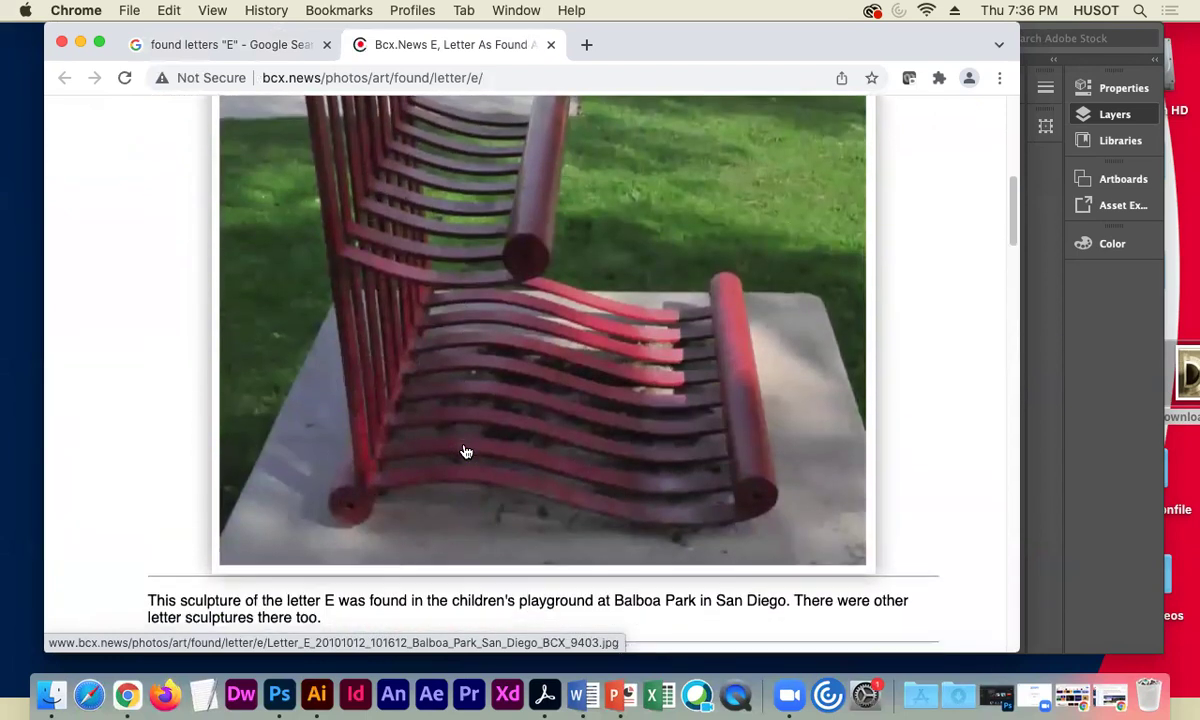
pyautogui.scroll(-3, 465, 452)
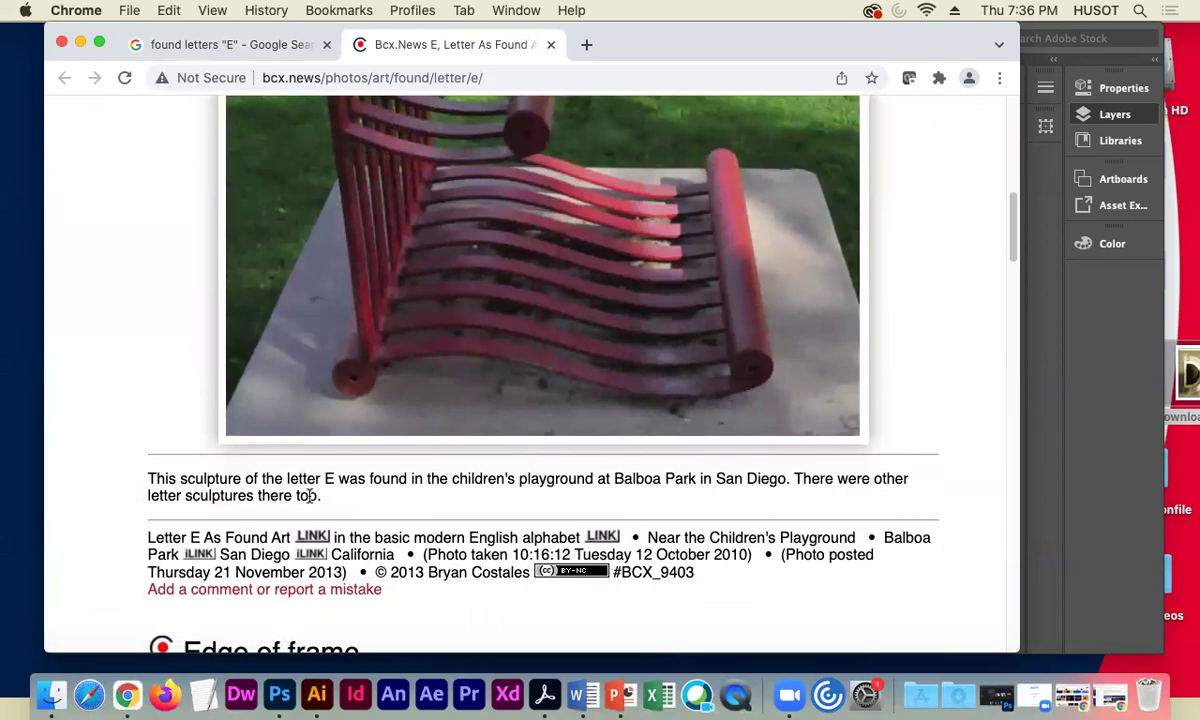
pyautogui.scroll(-5, 321, 500)
pyautogui.scroll(8, 327, 495)
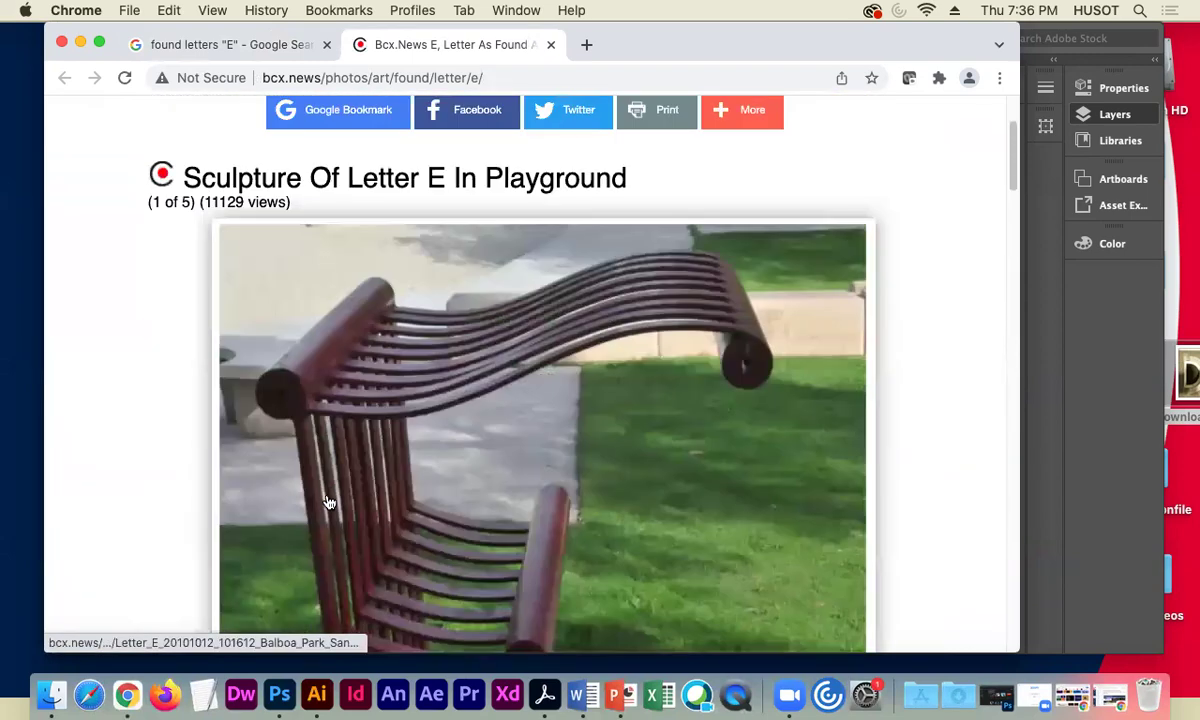
pyautogui.scroll(-10, 329, 500)
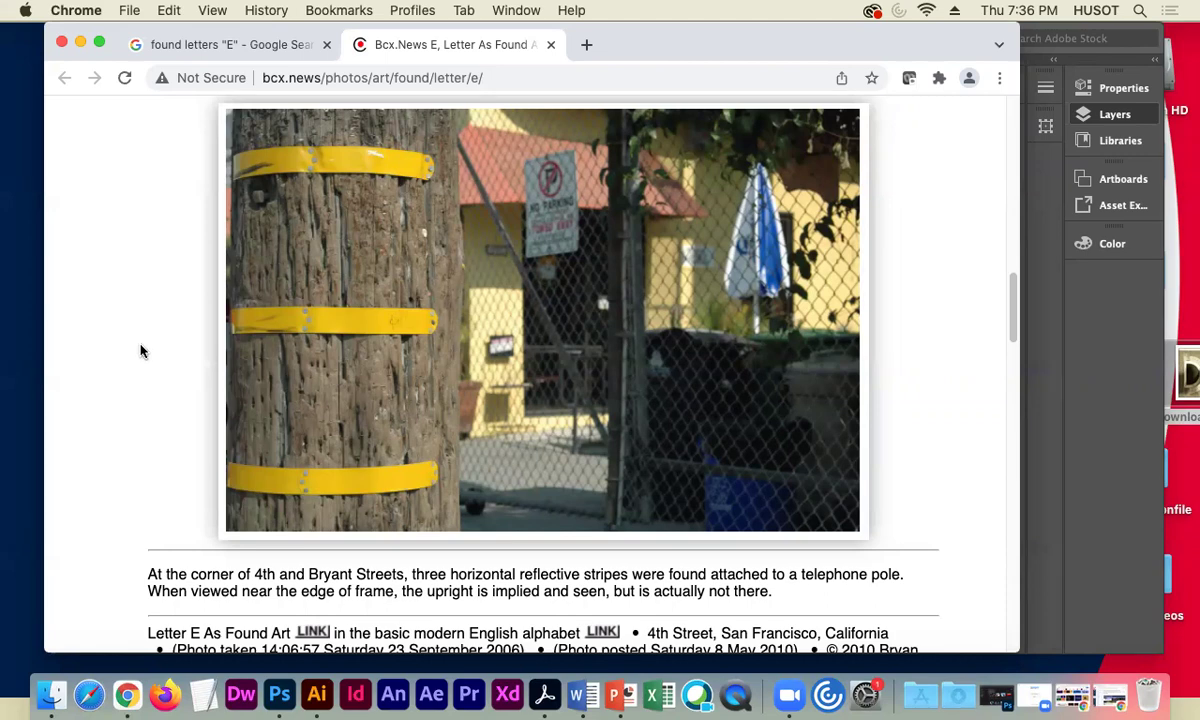
pyautogui.scroll(-10, 145, 352)
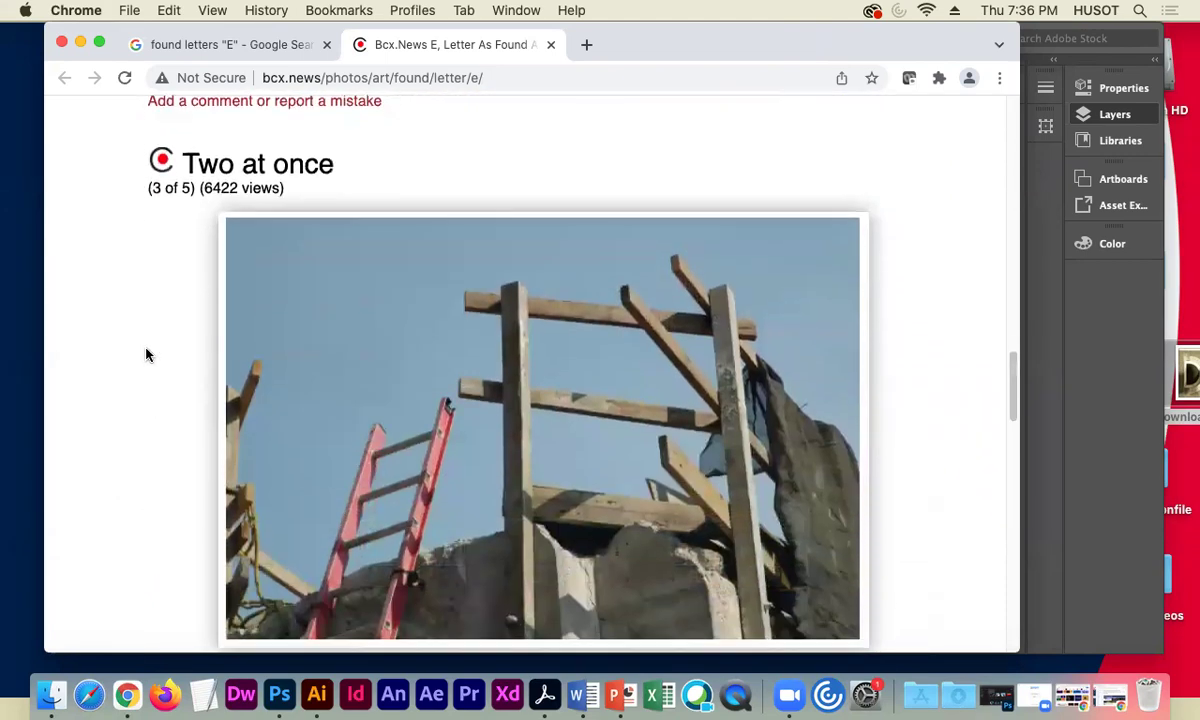
pyautogui.scroll(-1, 147, 354)
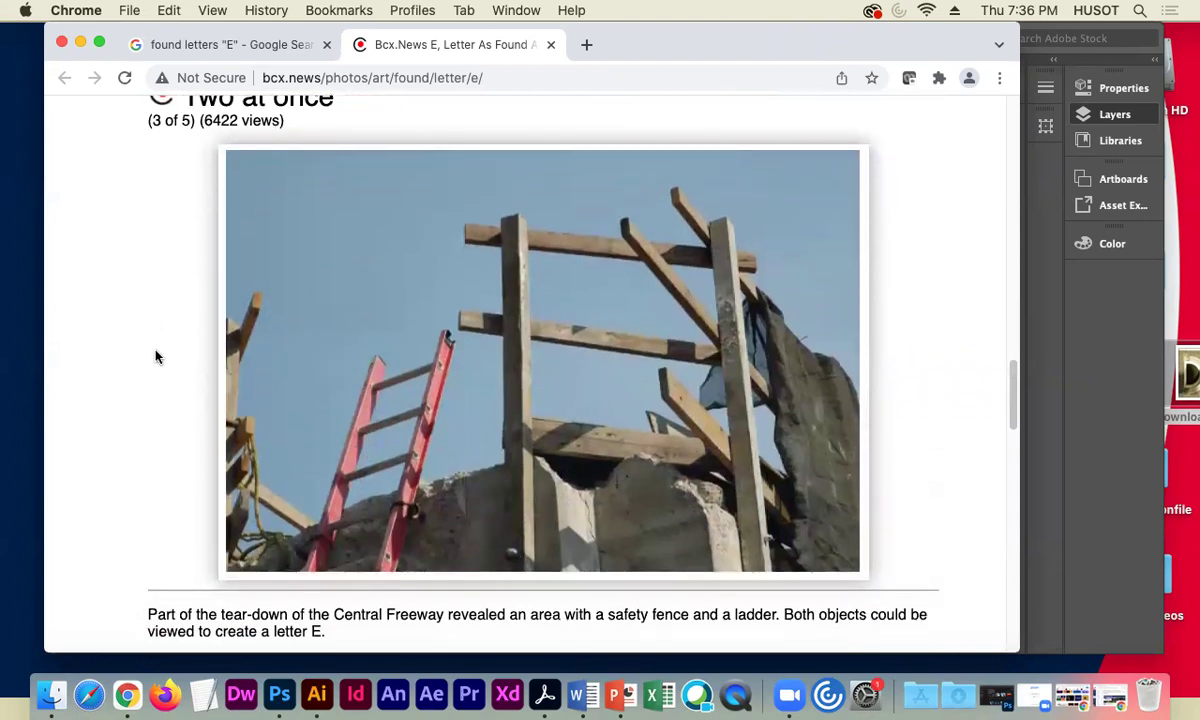
pyautogui.scroll(6, 155, 343)
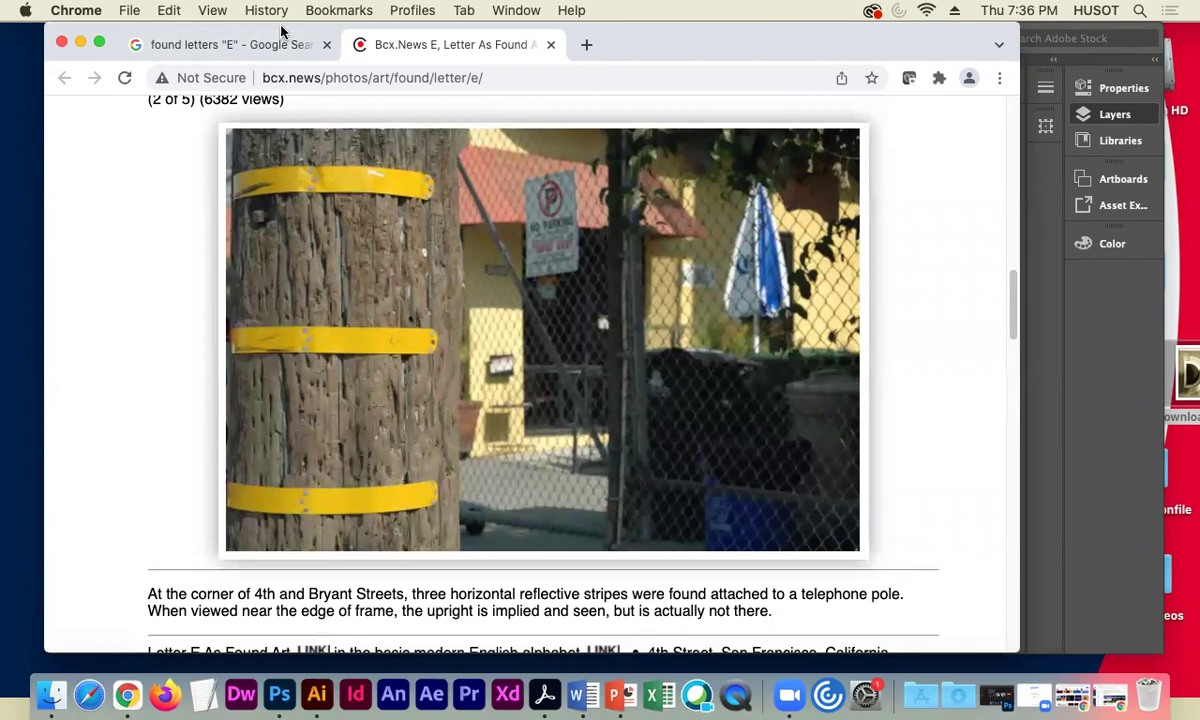
# - Close the bcx.news page to return to the letter E image results and reposition the browser window
pyautogui.moveTo(283, 34); pyautogui.dragTo(275, 49)
pyautogui.click(540, 60)
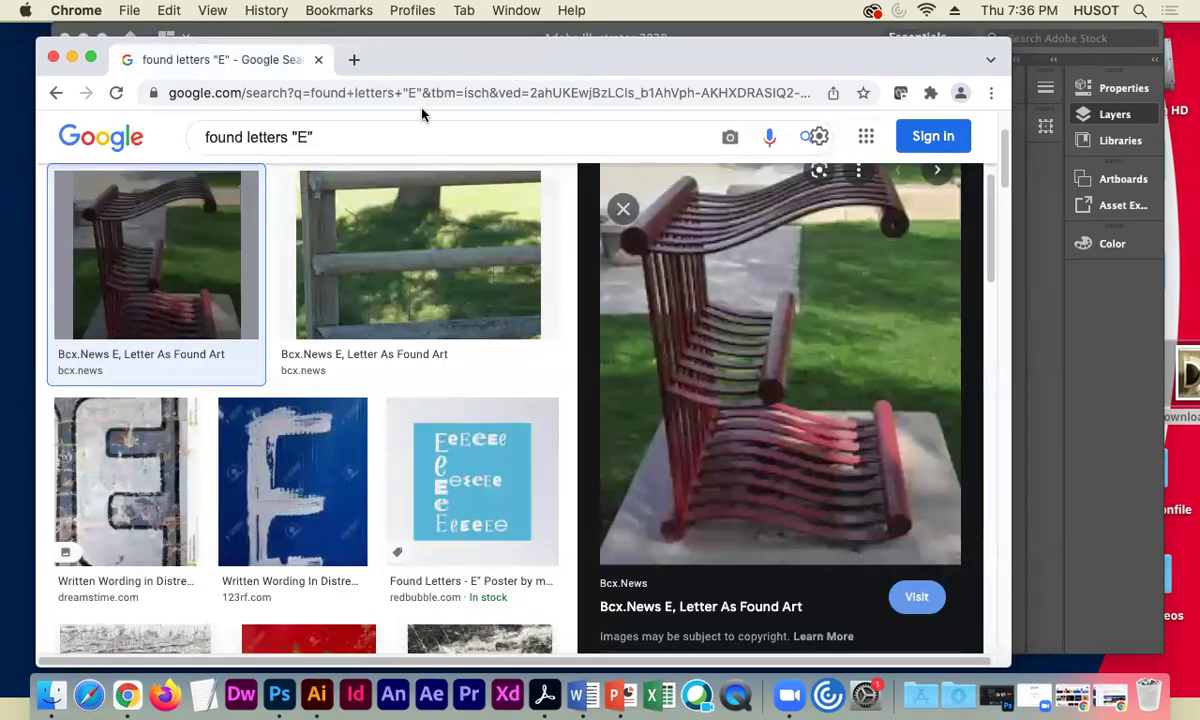
pyautogui.moveTo(397, 69); pyautogui.dragTo(391, 54)
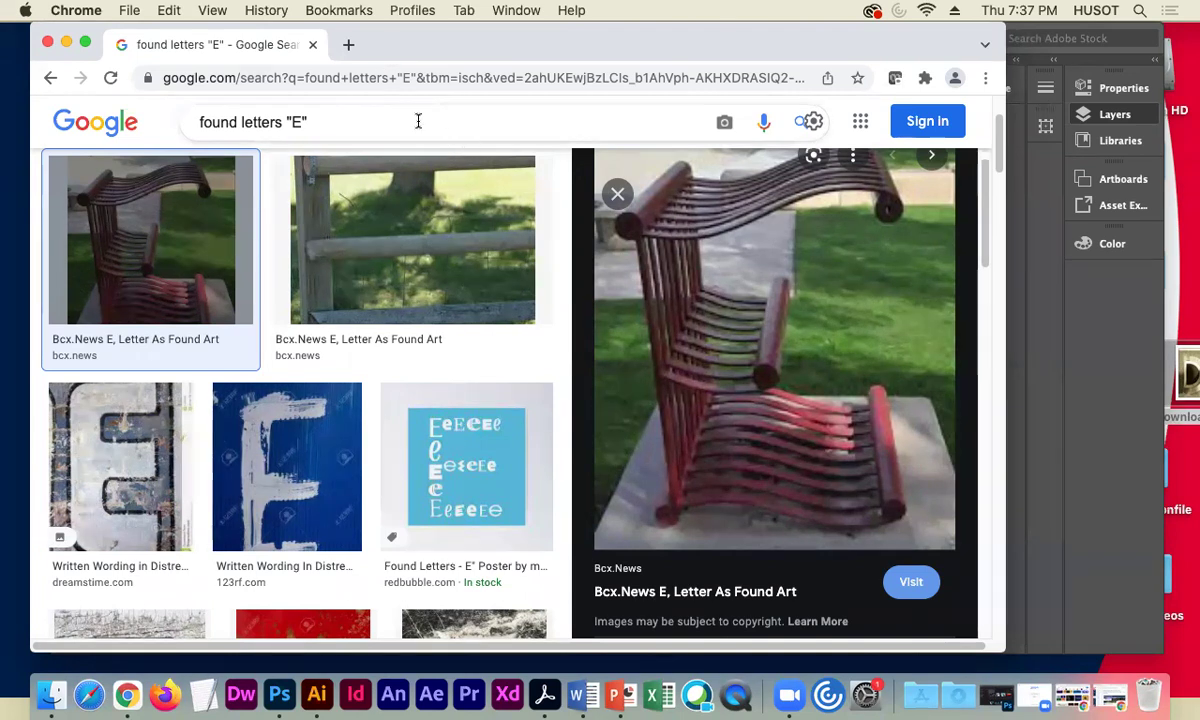
pyautogui.click(296, 122)
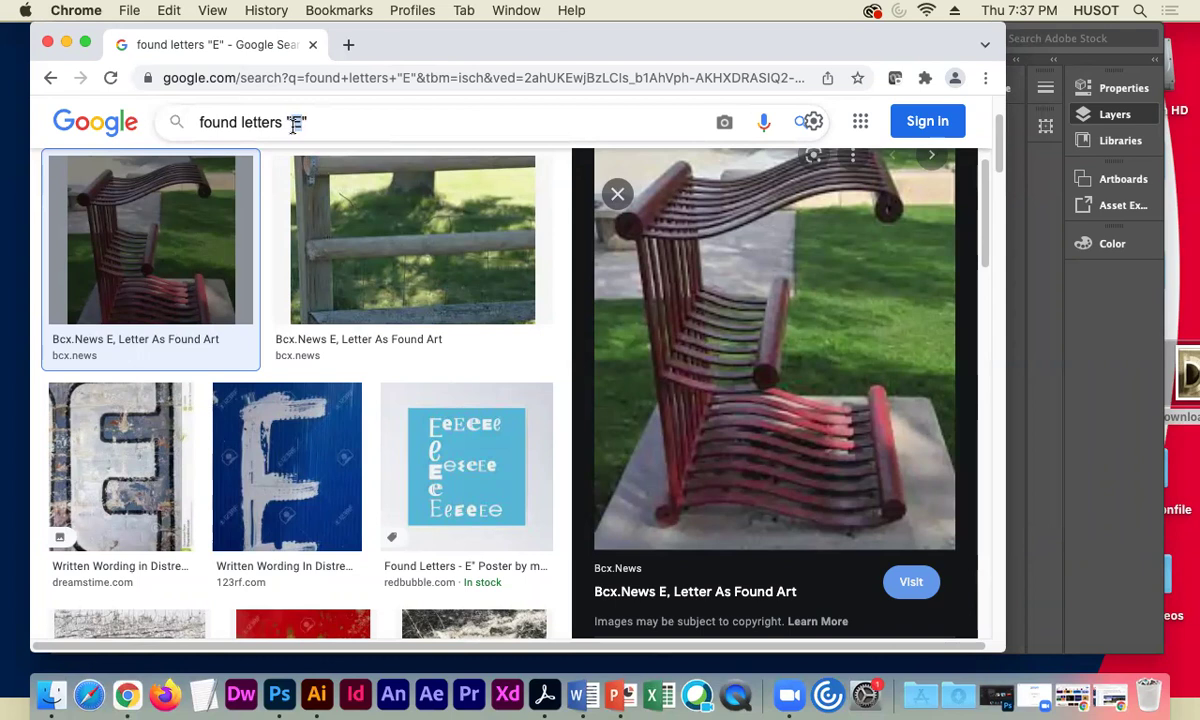
pyautogui.write('A')
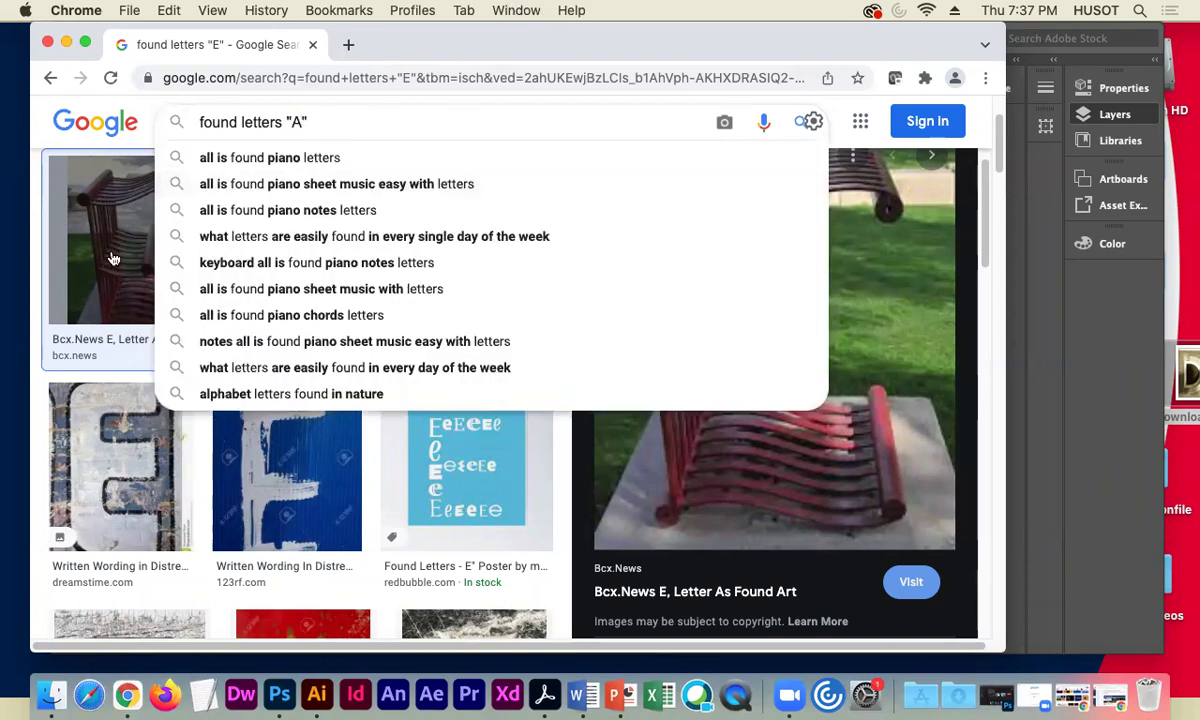
pyautogui.click(33, 209)
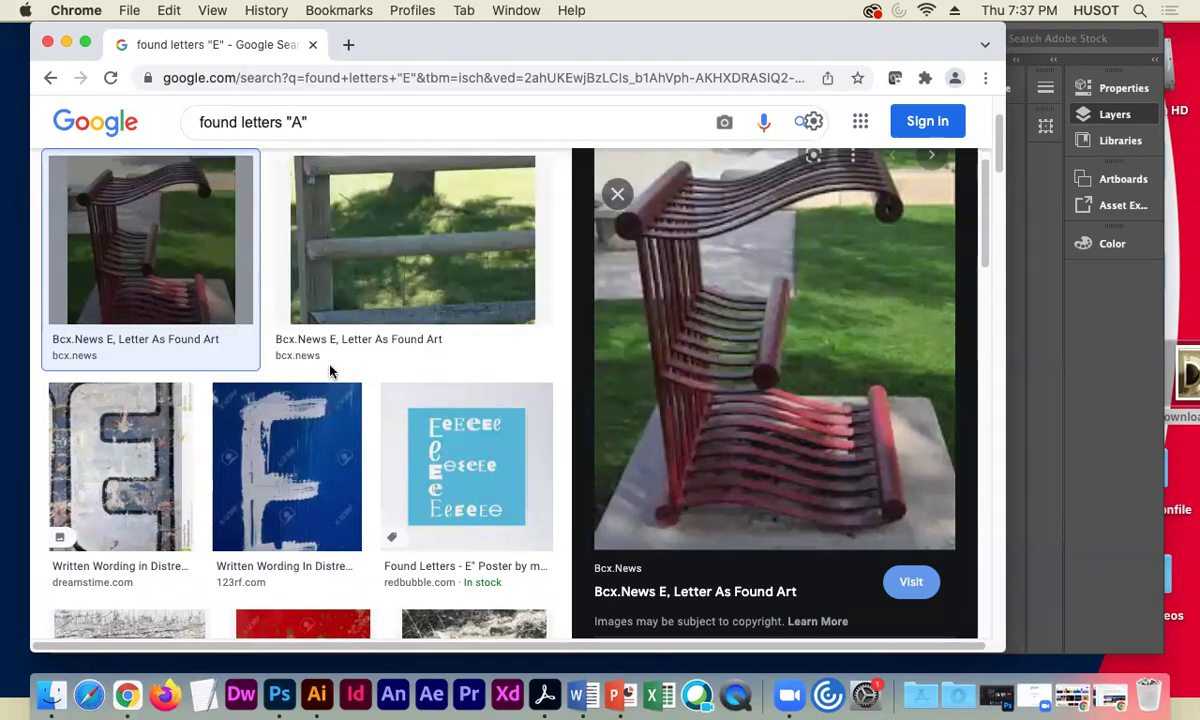
# - Save the red letter E sculpture image to the desktop, and with Illustrator minimized, arrange download.jpg and download-1.jpg beside the browser window
pyautogui.moveTo(166, 262); pyautogui.dragTo(1160, 367)
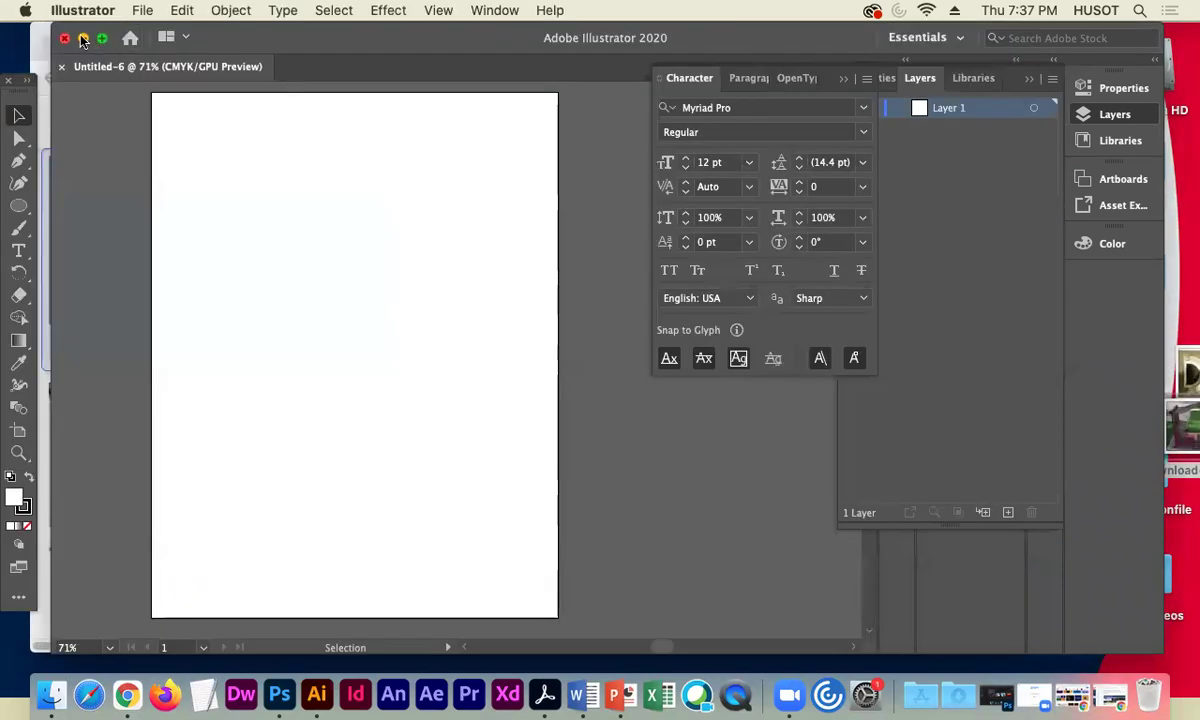
pyautogui.press('super+Tab')
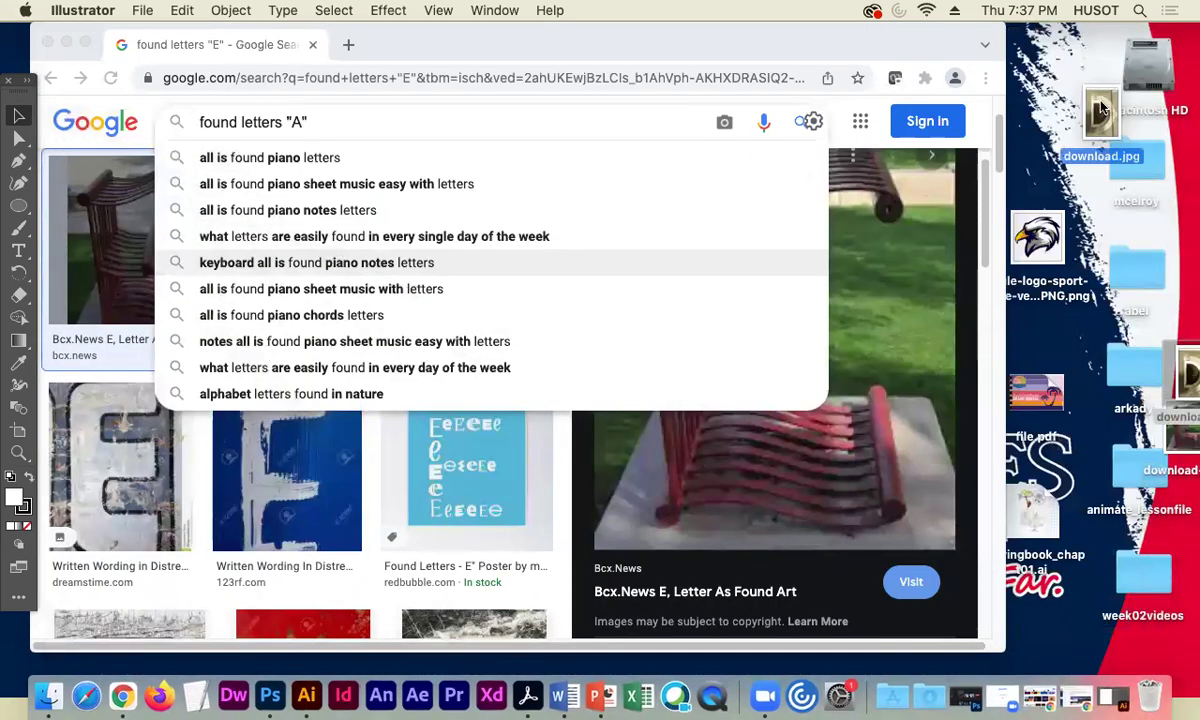
pyautogui.moveTo(1176, 400); pyautogui.dragTo(1050, 170)
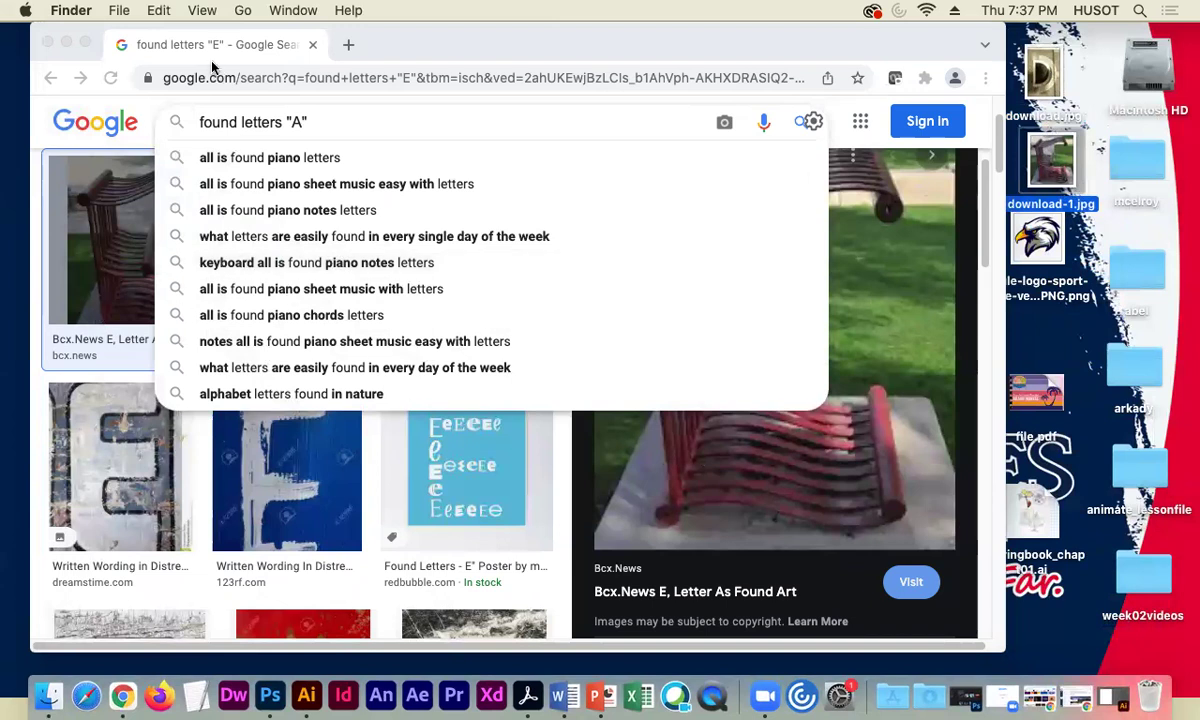
# - Search Google Images for found letters "A" and save the dark wooden A against the red wall to the desktop
pyautogui.click(297, 123)
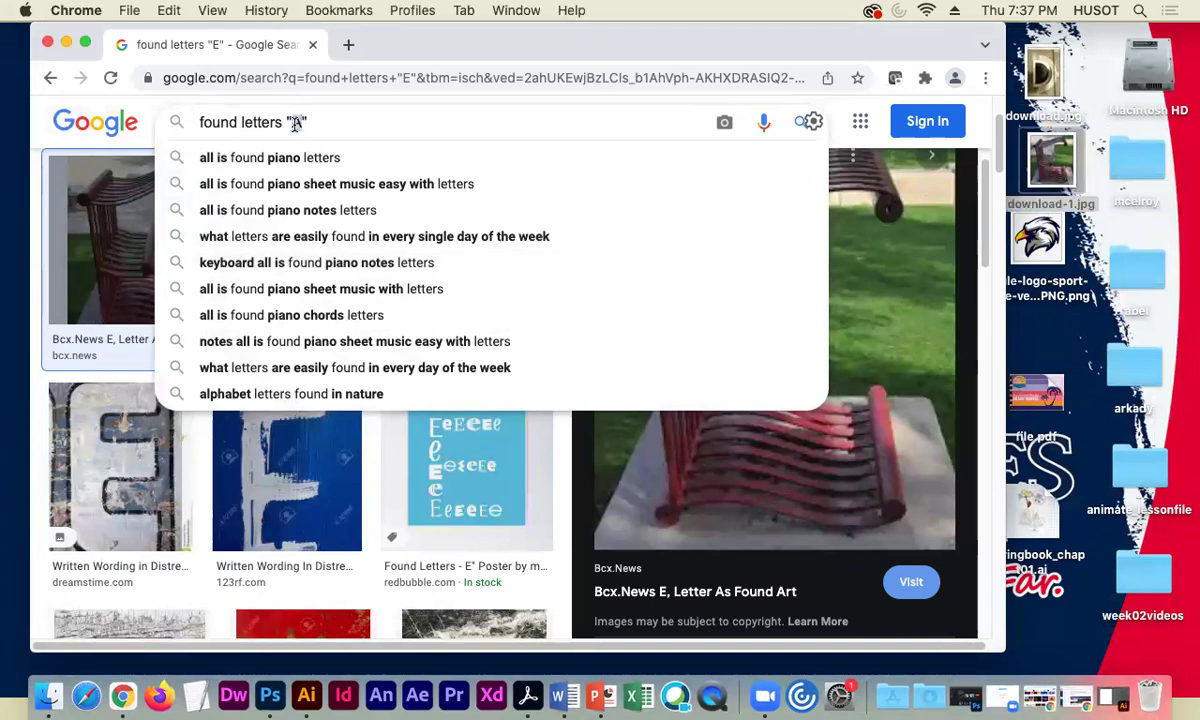
pyautogui.write('A')
pyautogui.press('Return')
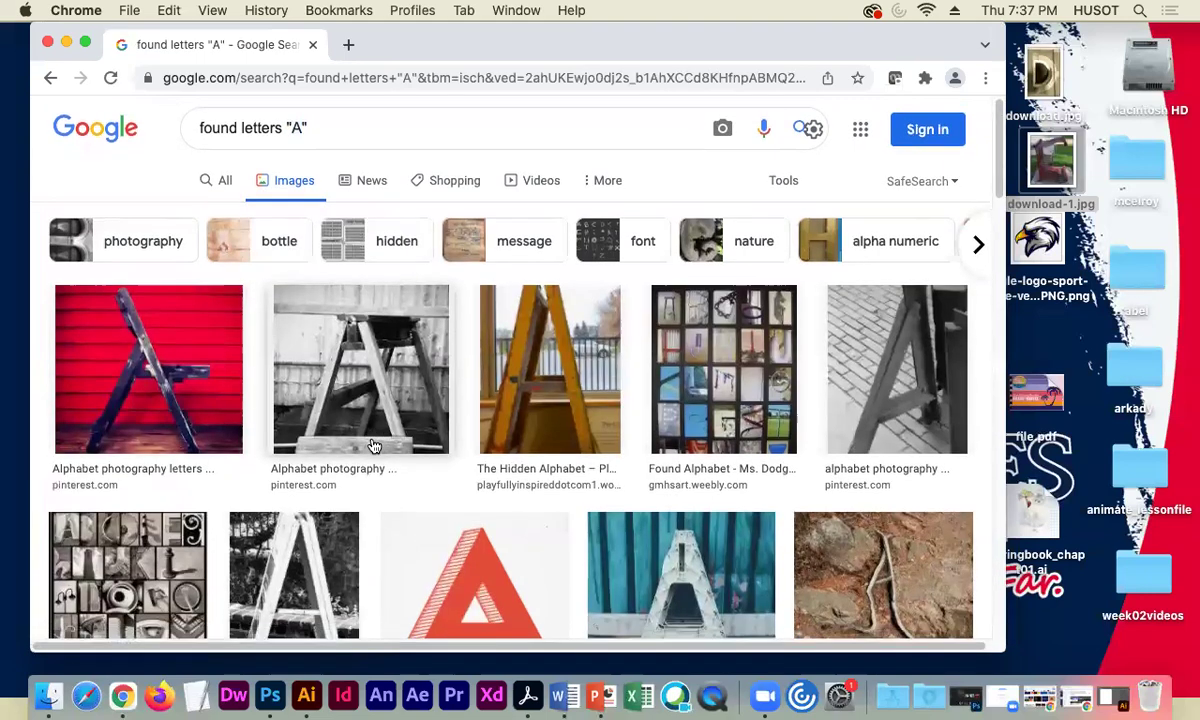
pyautogui.scroll(-2, 373, 446)
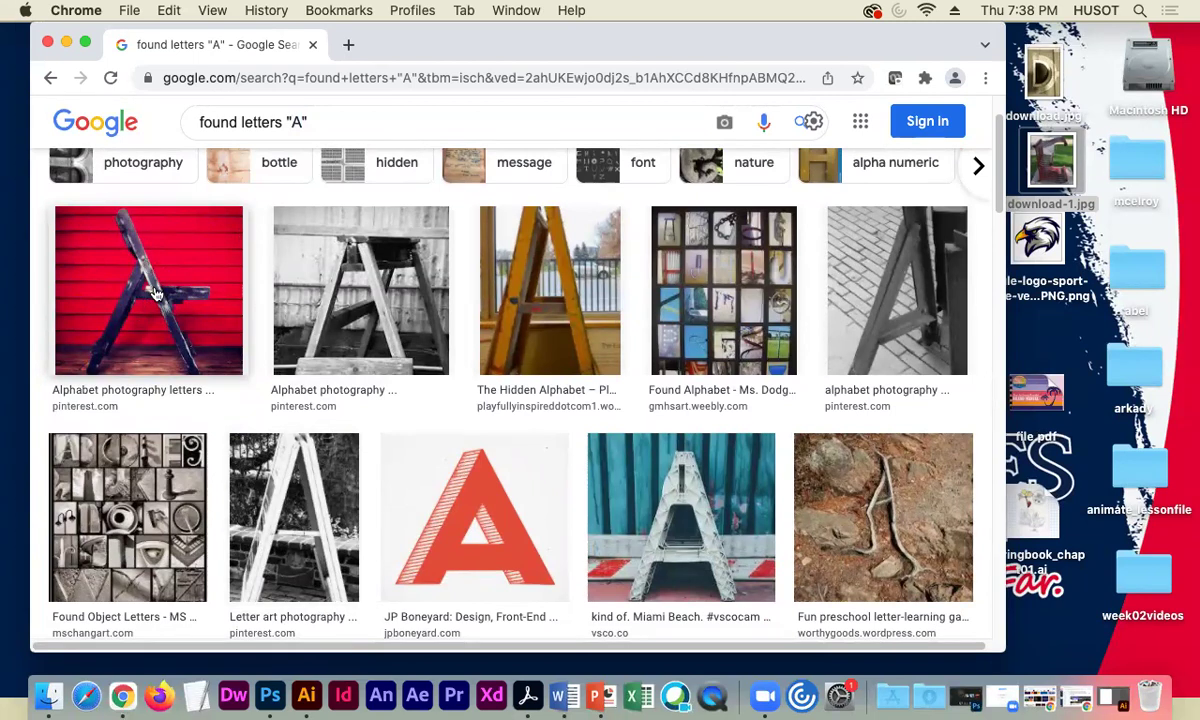
pyautogui.moveTo(150, 297); pyautogui.dragTo(1030, 310)
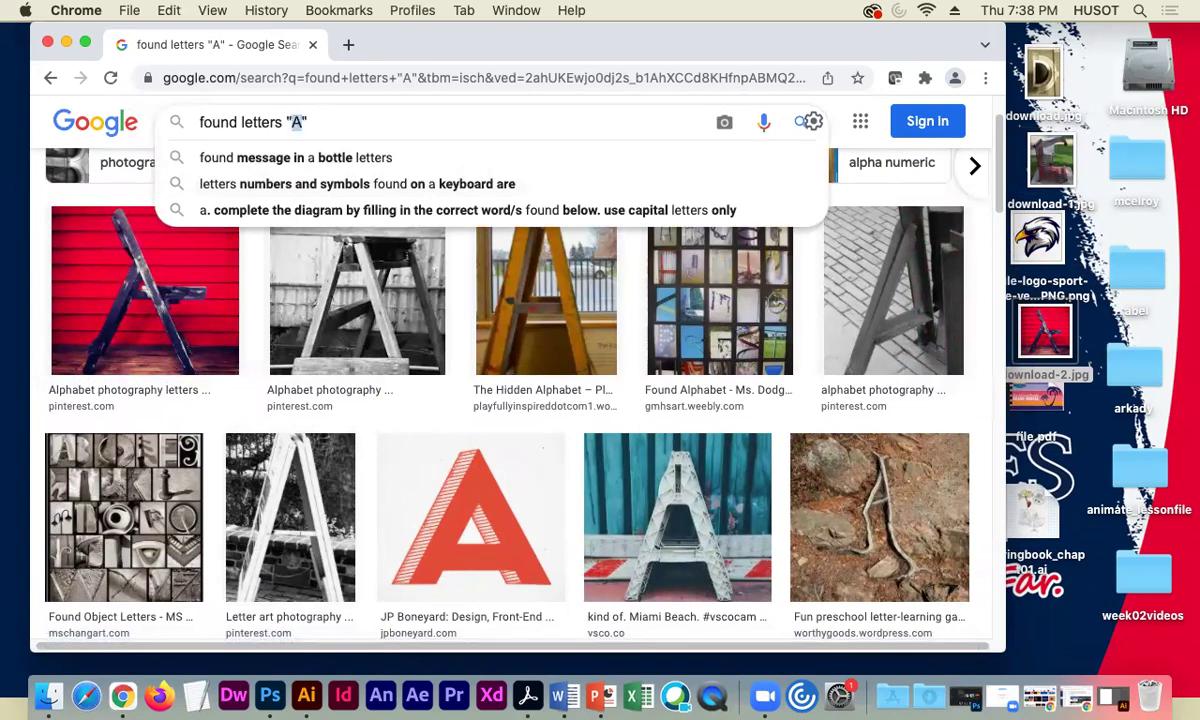
# - Search Google Images for found letters "R" and save the curved metal pipe R in front of green leaves to the desktop
pyautogui.write('R')
pyautogui.press('Return')
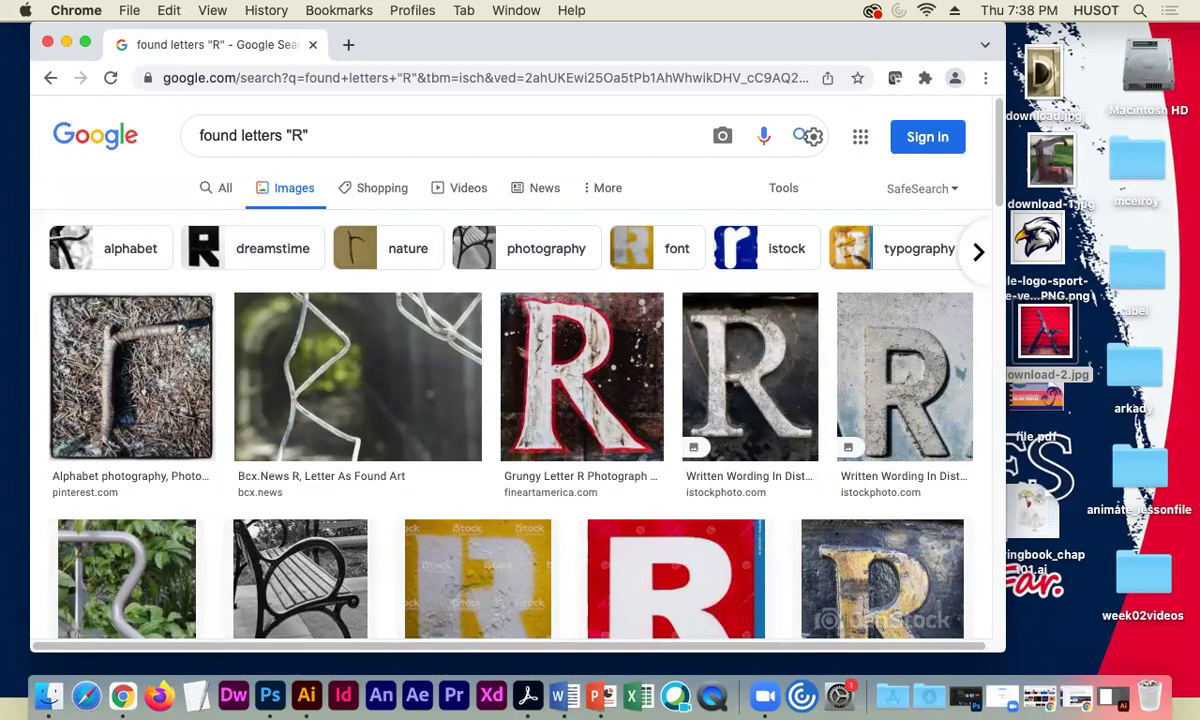
pyautogui.scroll(-1, 259, 433)
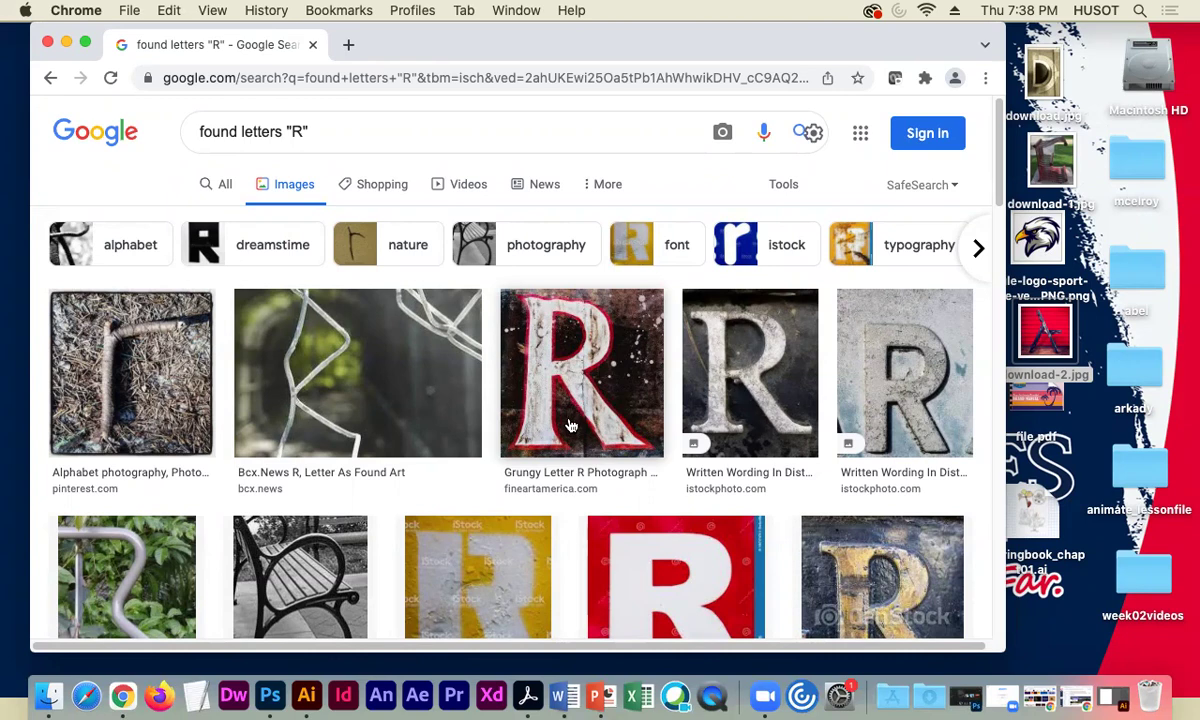
pyautogui.scroll(-2, 402, 448)
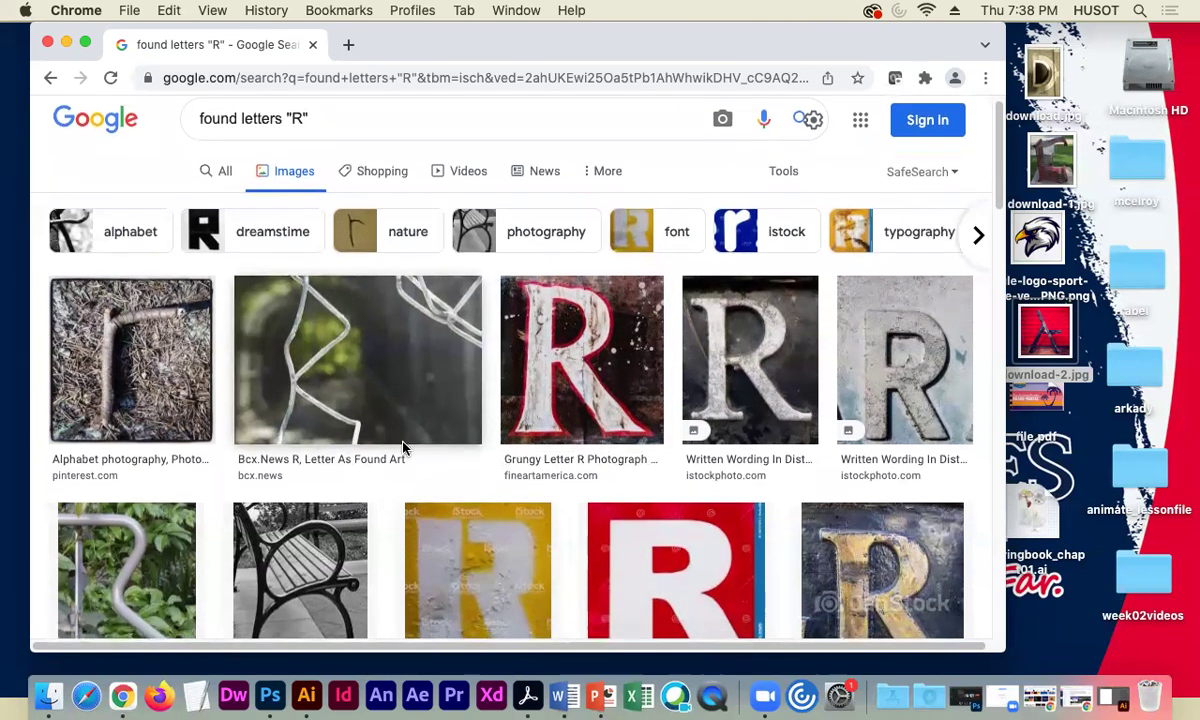
pyautogui.scroll(-3, 408, 452)
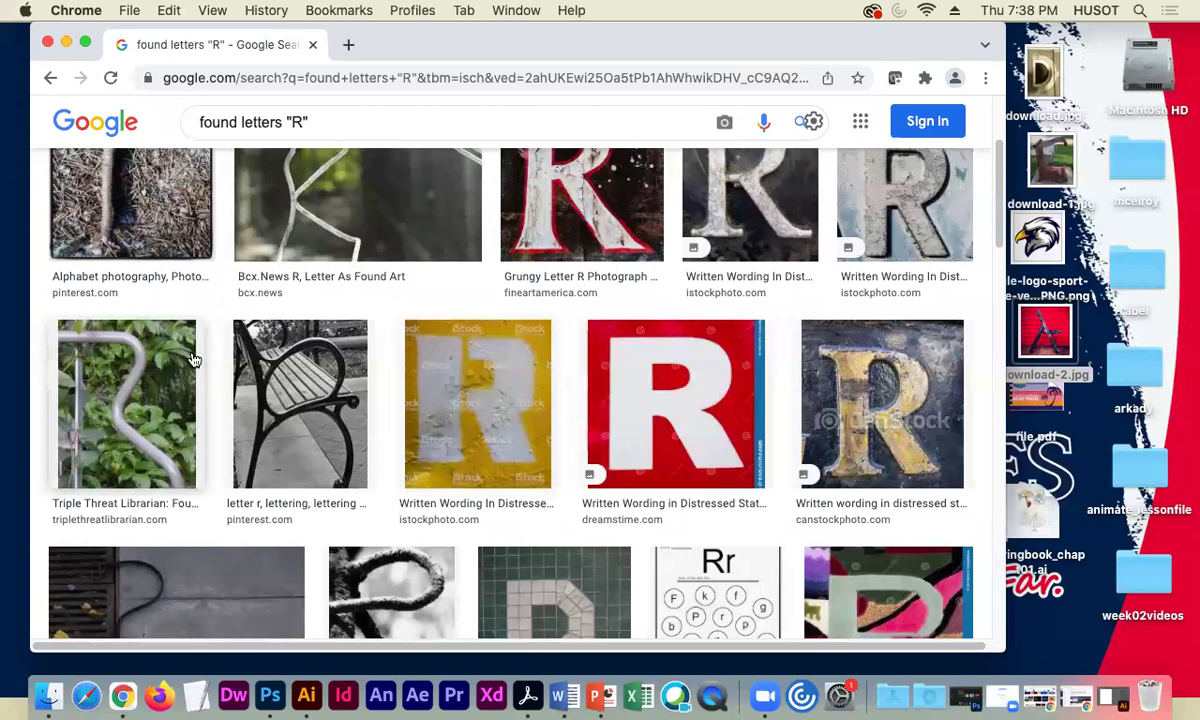
pyautogui.scroll(-3, 193, 360)
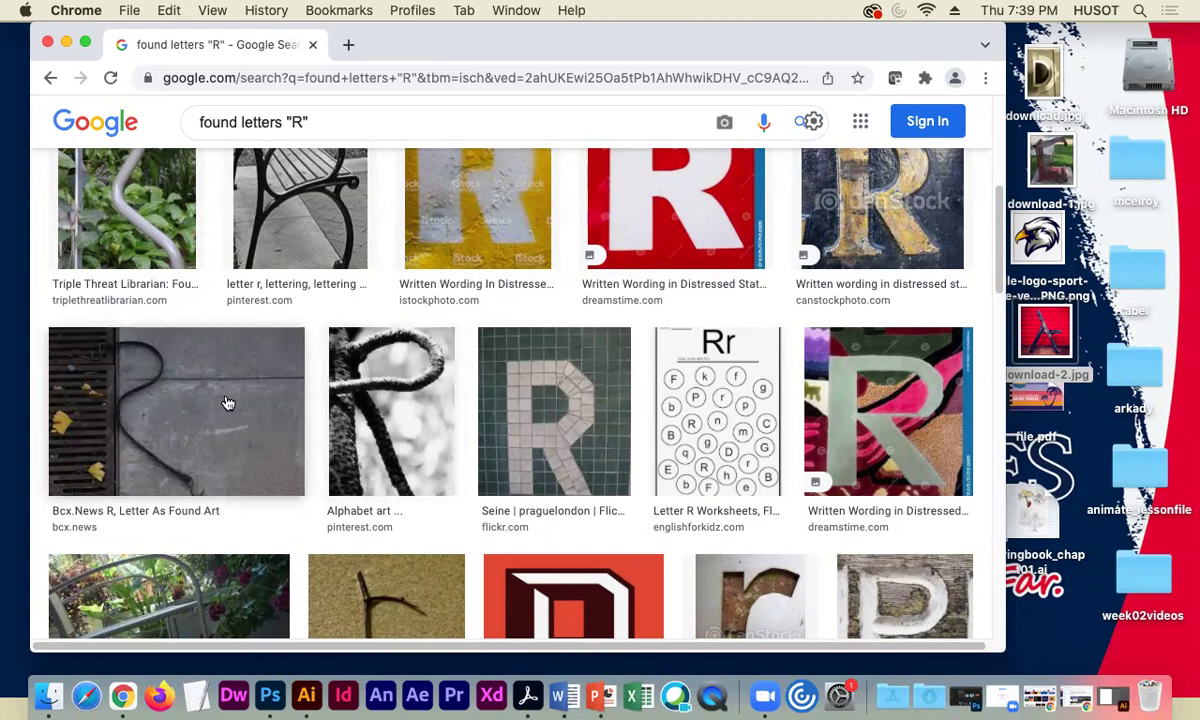
pyautogui.scroll(5, 222, 402)
pyautogui.moveTo(146, 416); pyautogui.dragTo(1070, 100)
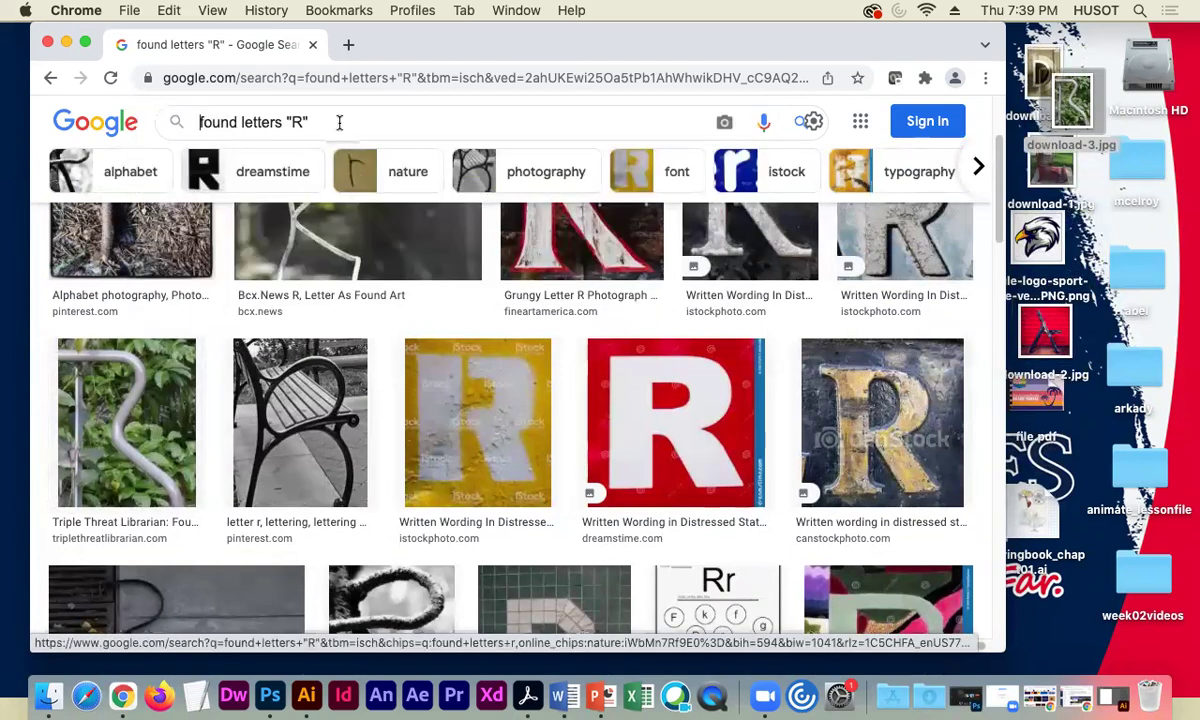
# - Search Google Images for found letters "S" and save the curled brown S held in a palm to the desktop
pyautogui.doubleClick(297, 122)
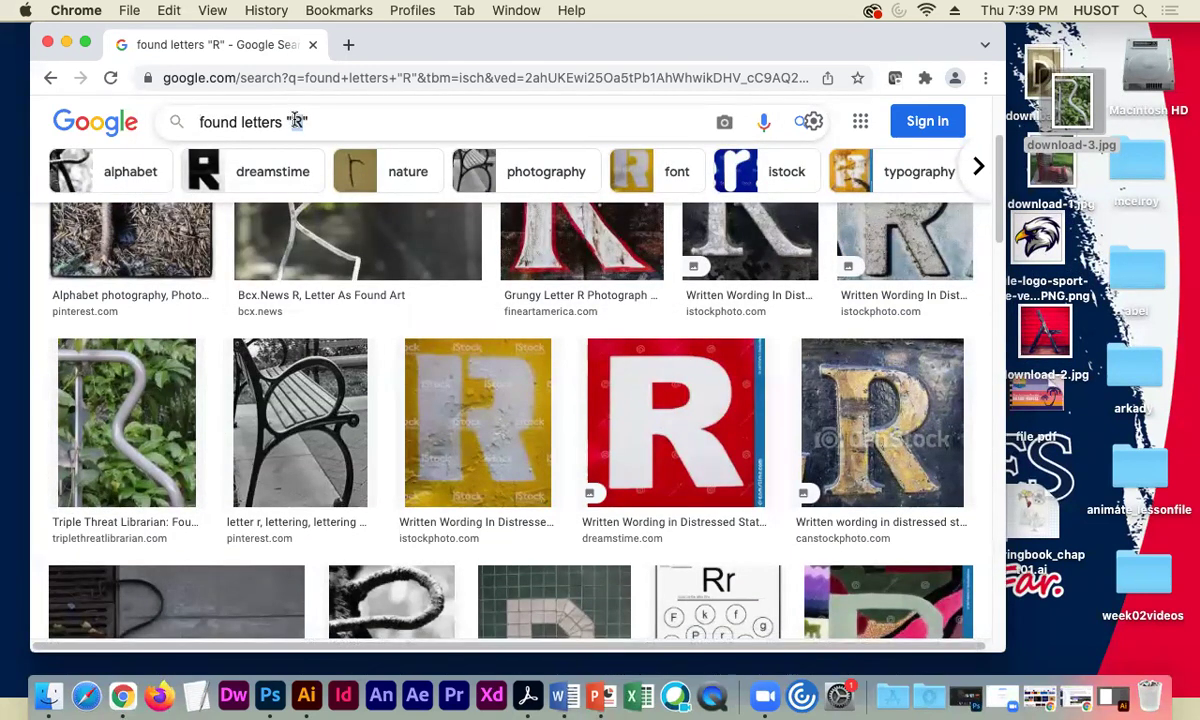
pyautogui.write('S')
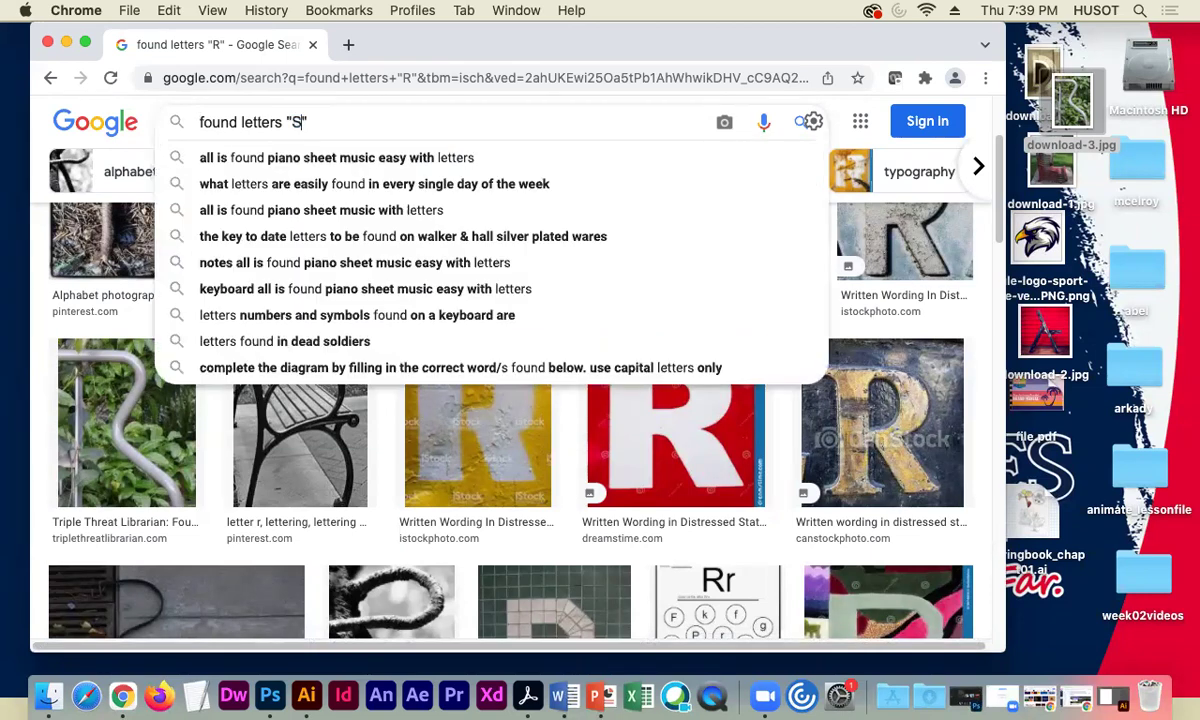
pyautogui.press('Return')
pyautogui.scroll(-4, 178, 418)
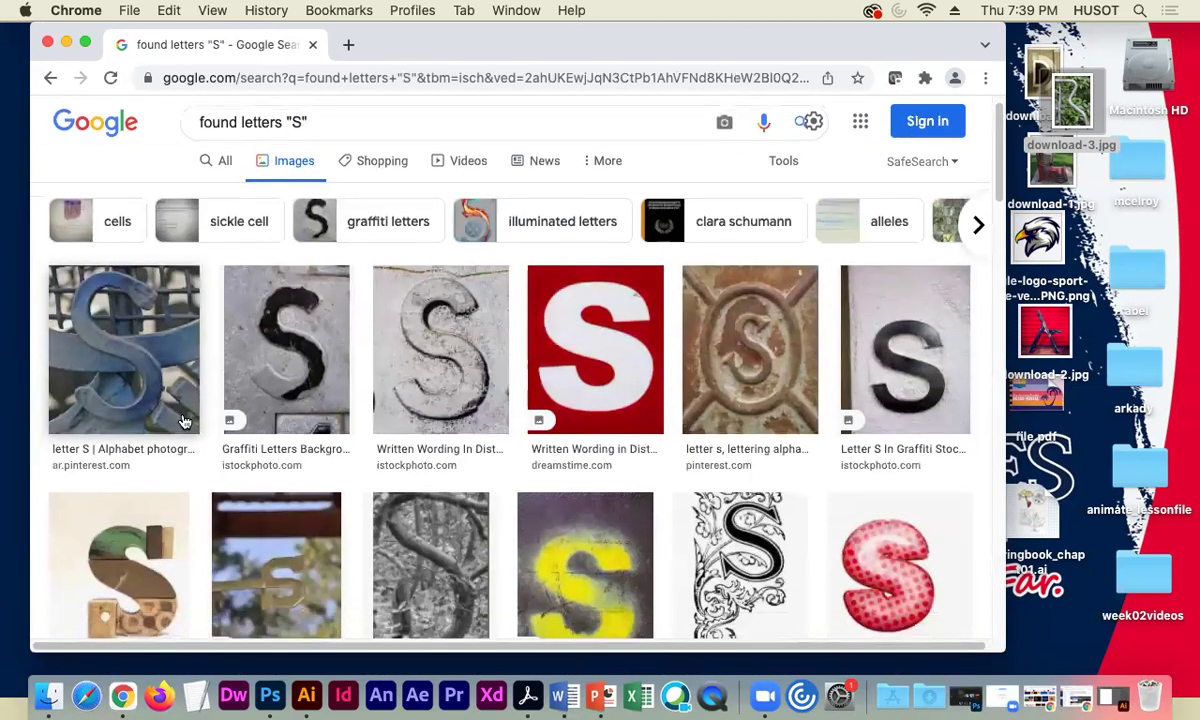
pyautogui.scroll(-1, 208, 414)
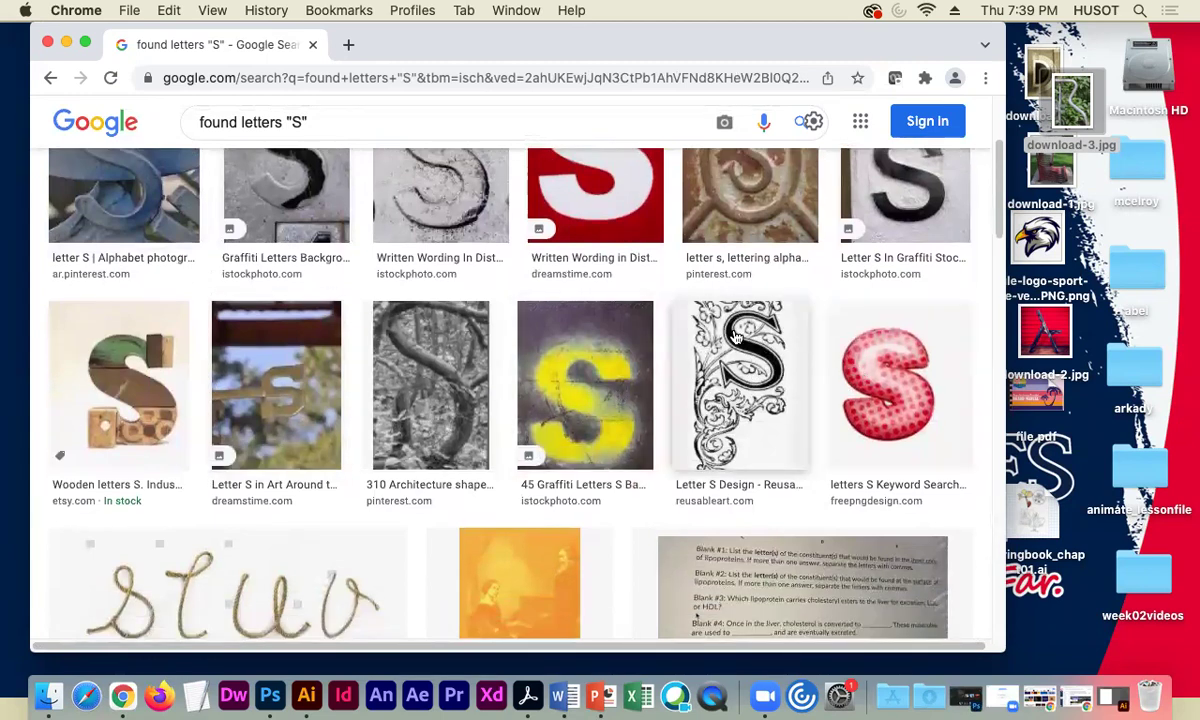
pyautogui.scroll(-2, 237, 426)
pyautogui.scroll(-6, 237, 426)
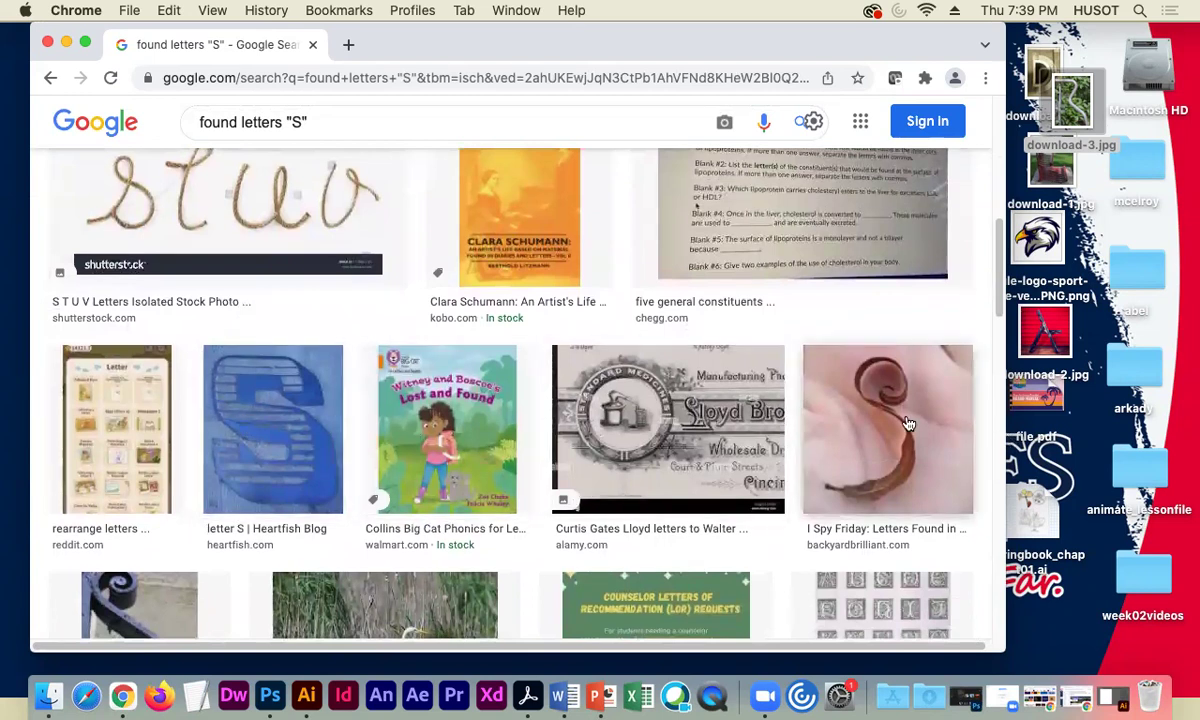
pyautogui.moveTo(1070, 105); pyautogui.dragTo(678, 139)
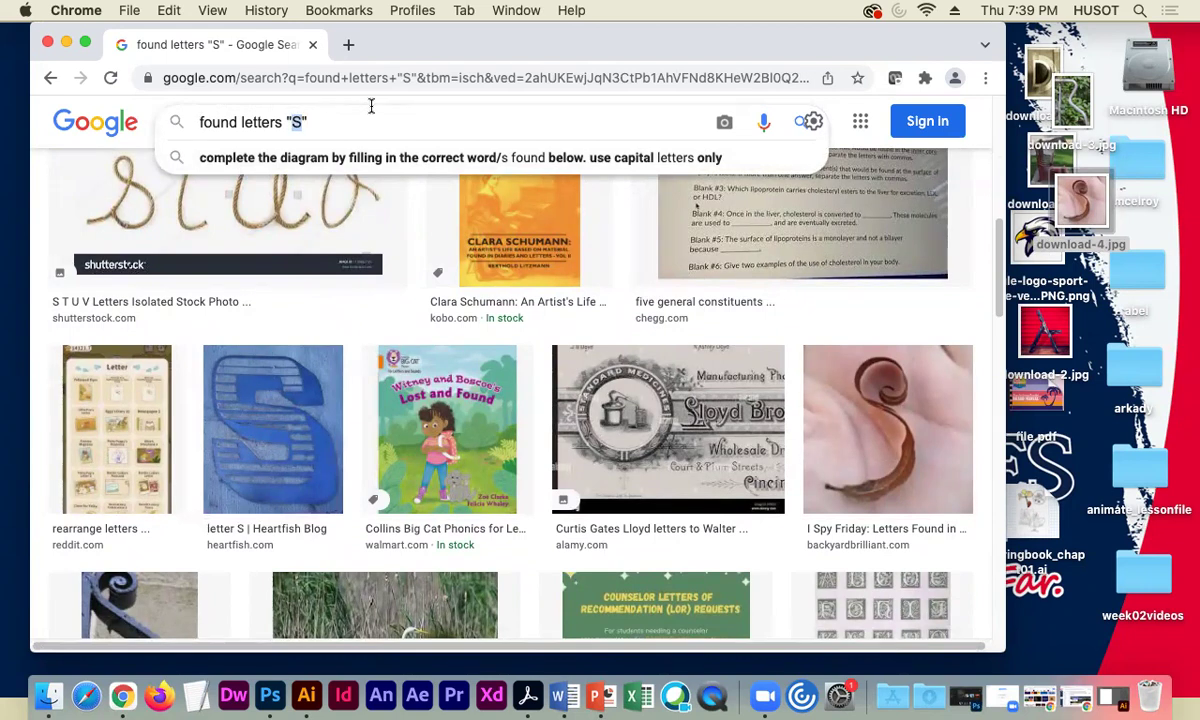
# - Search Google Images for found letters "I" and save the Found-Object Font I on the dark background to the desktop
pyautogui.write('I')
pyautogui.press('Return')
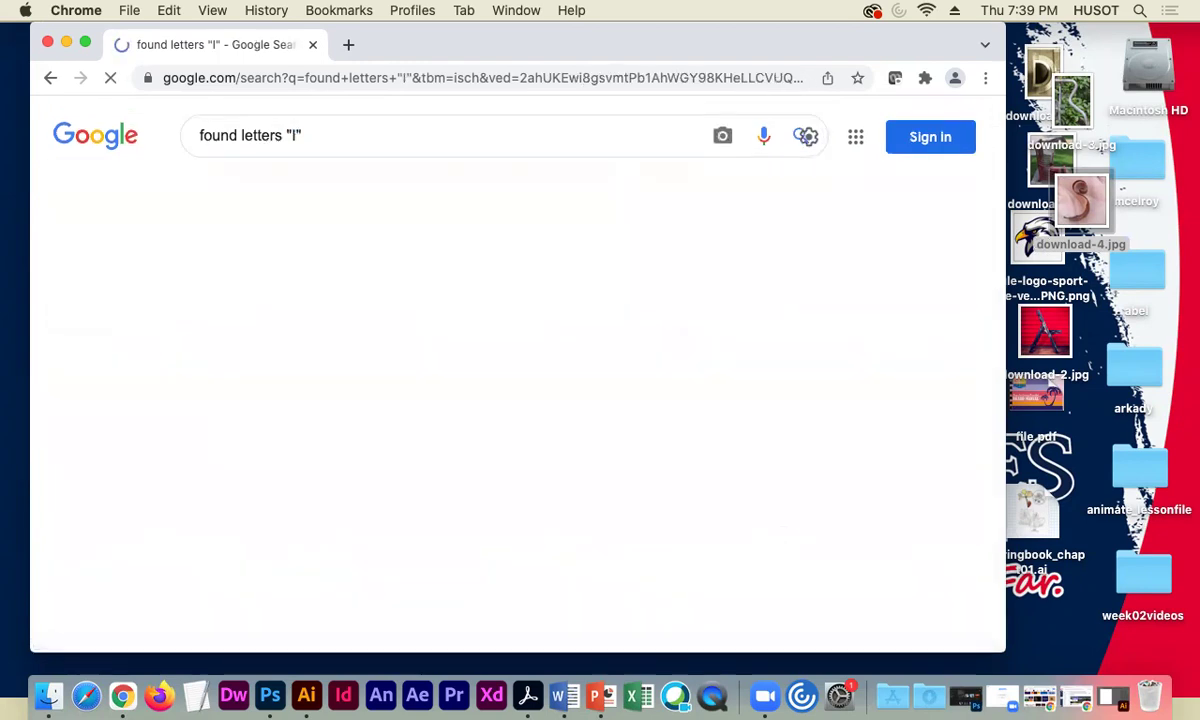
pyautogui.scroll(-3, 355, 368)
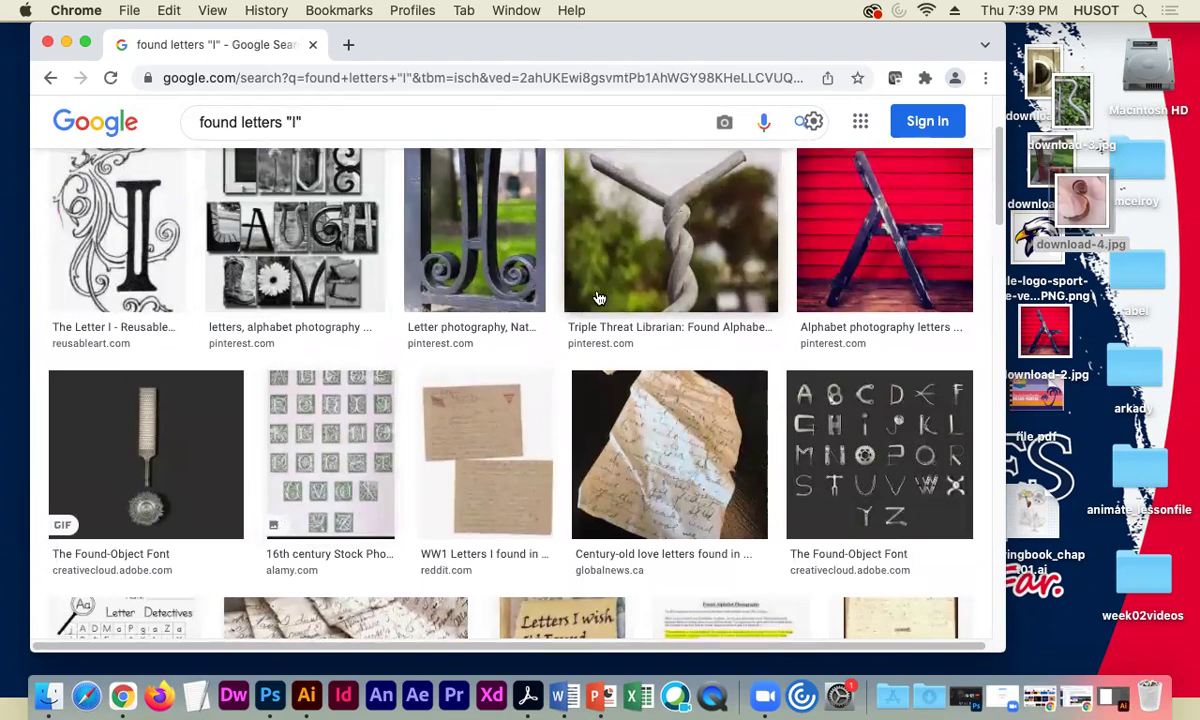
pyautogui.scroll(1, 598, 298)
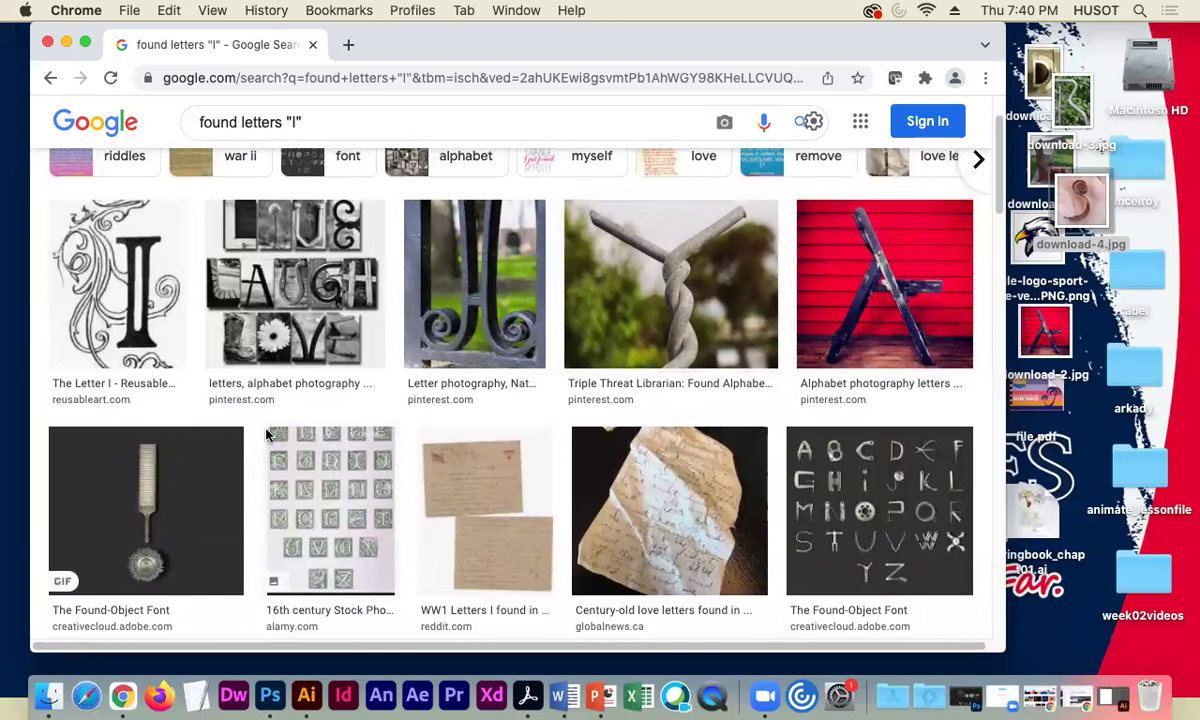
pyautogui.scroll(-1, 207, 450)
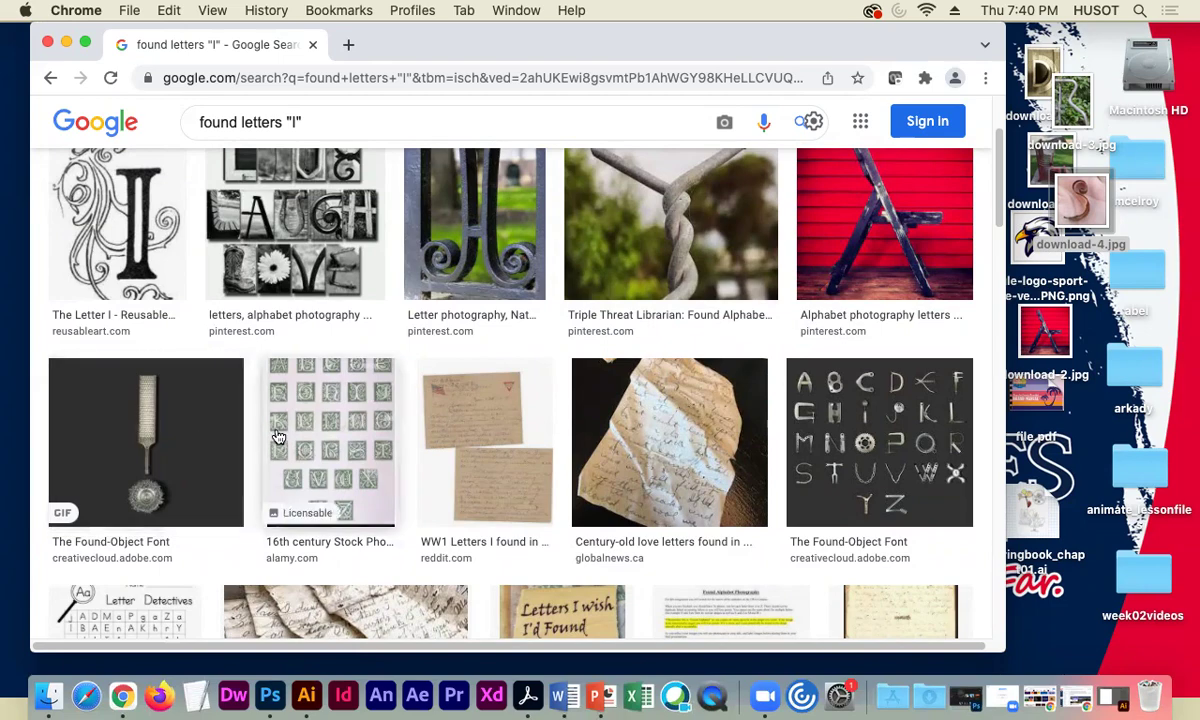
pyautogui.scroll(-5, 290, 430)
pyautogui.scroll(-12, 293, 433)
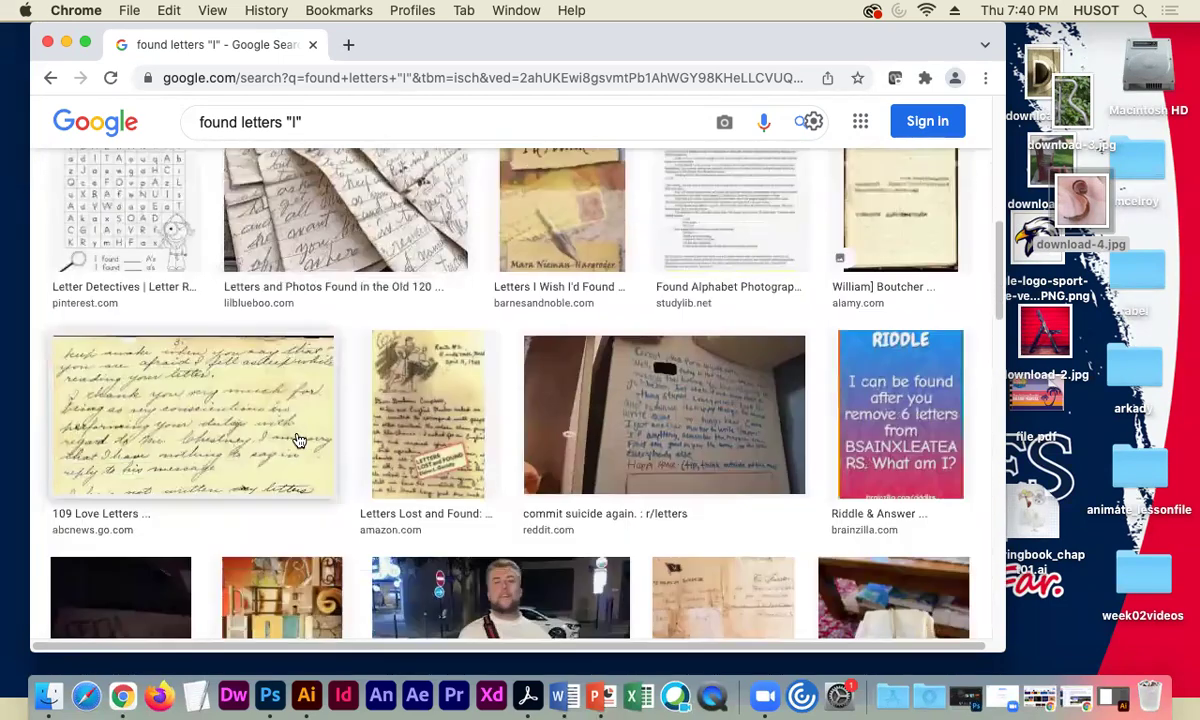
pyautogui.scroll(-7, 300, 444)
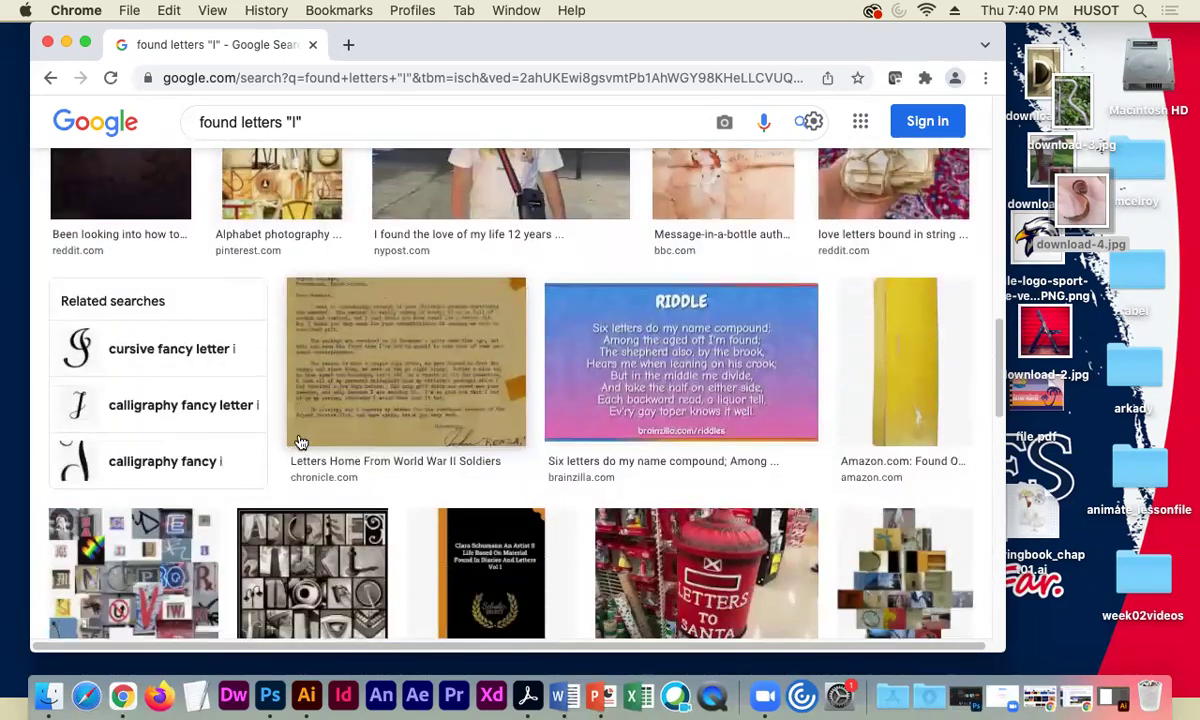
pyautogui.scroll(9, 293, 444)
pyautogui.scroll(15, 293, 444)
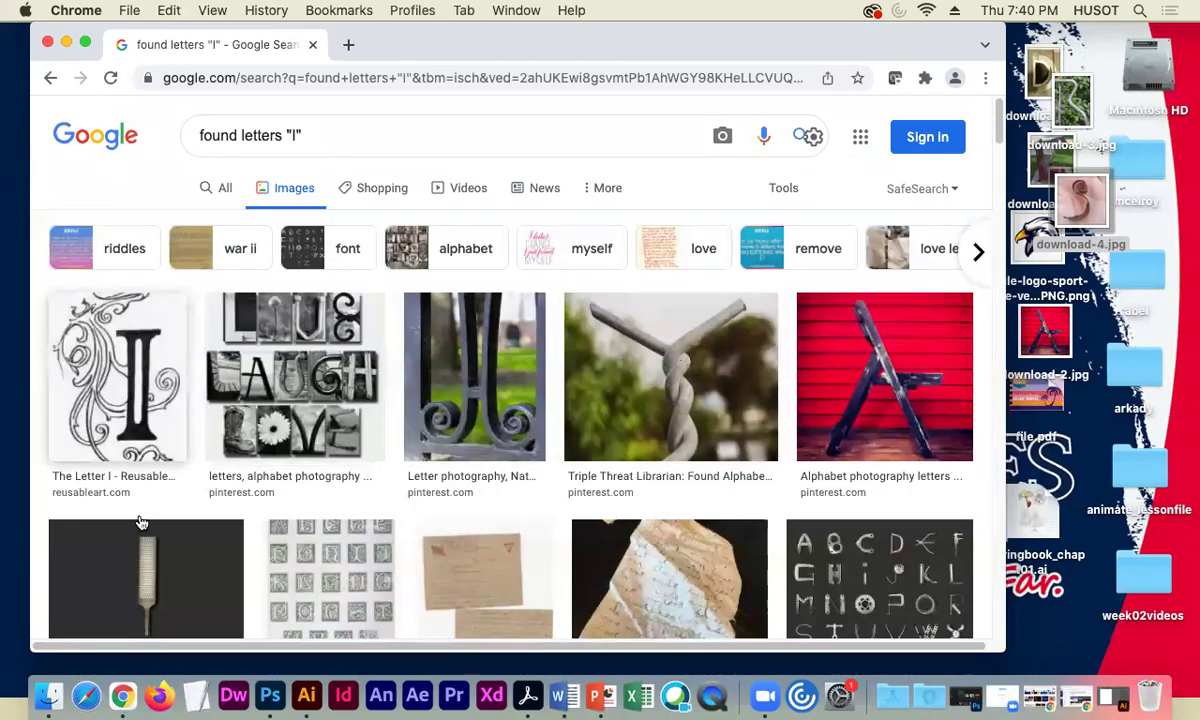
pyautogui.scroll(-3, 387, 410)
pyautogui.moveTo(1080, 205); pyautogui.dragTo(1085, 260)
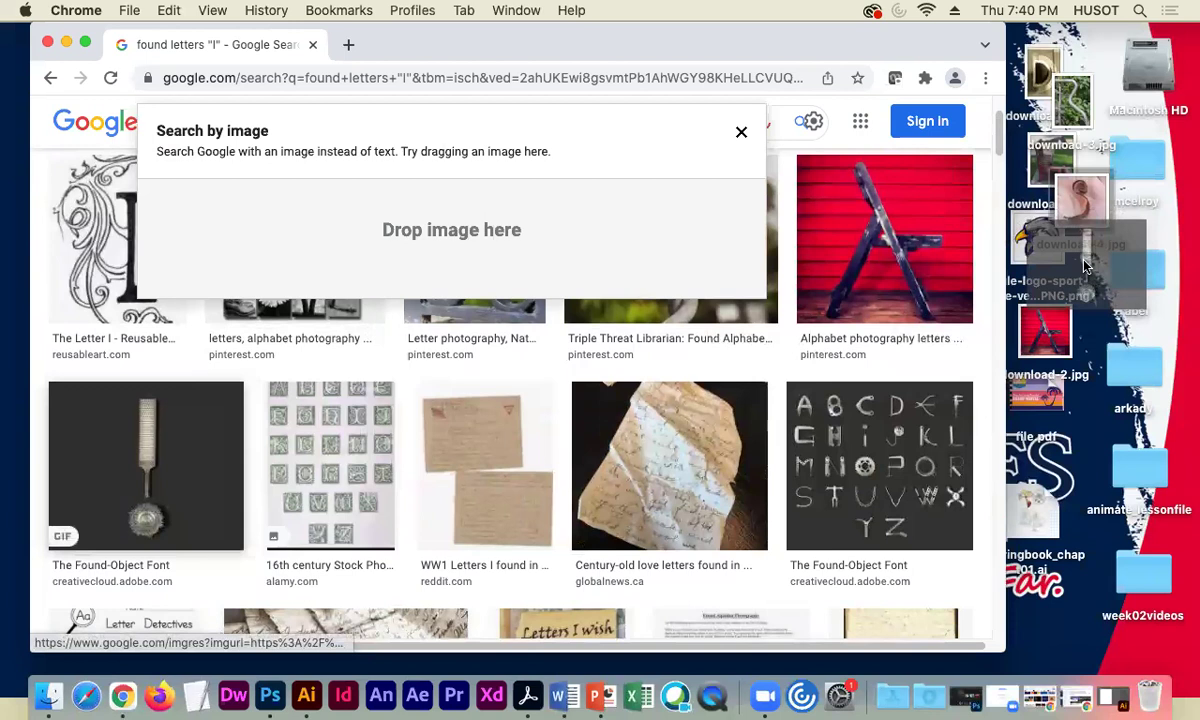
# - Search Google Images for found letters "R" and save the twig-shaped R on the rough, straw-like background to the desktop
pyautogui.click(393, 111)
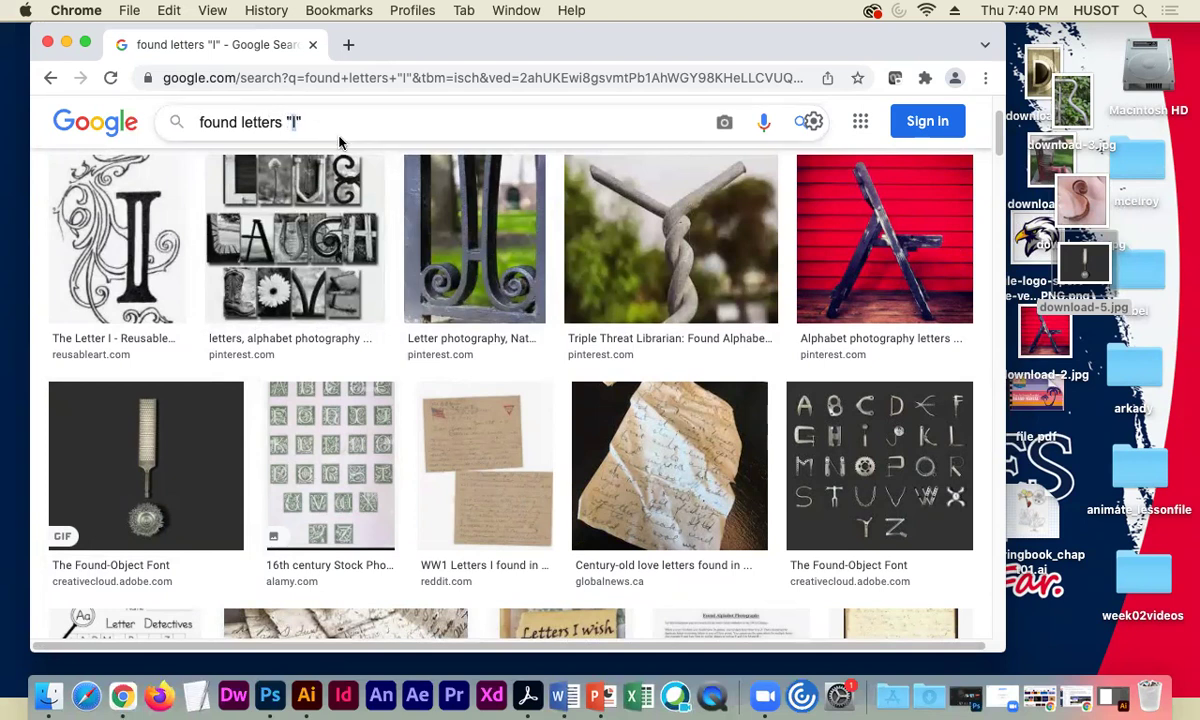
pyautogui.write('R')
pyautogui.press('Return')
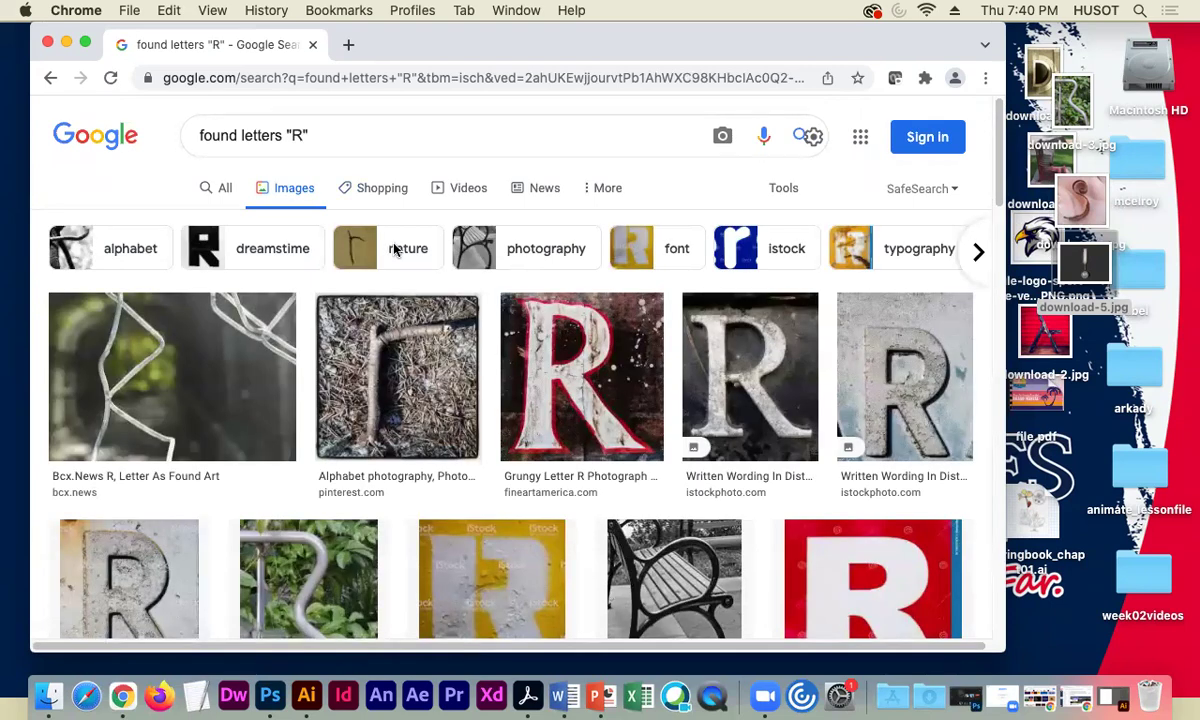
pyautogui.moveTo(370, 383); pyautogui.dragTo(1030, 292)
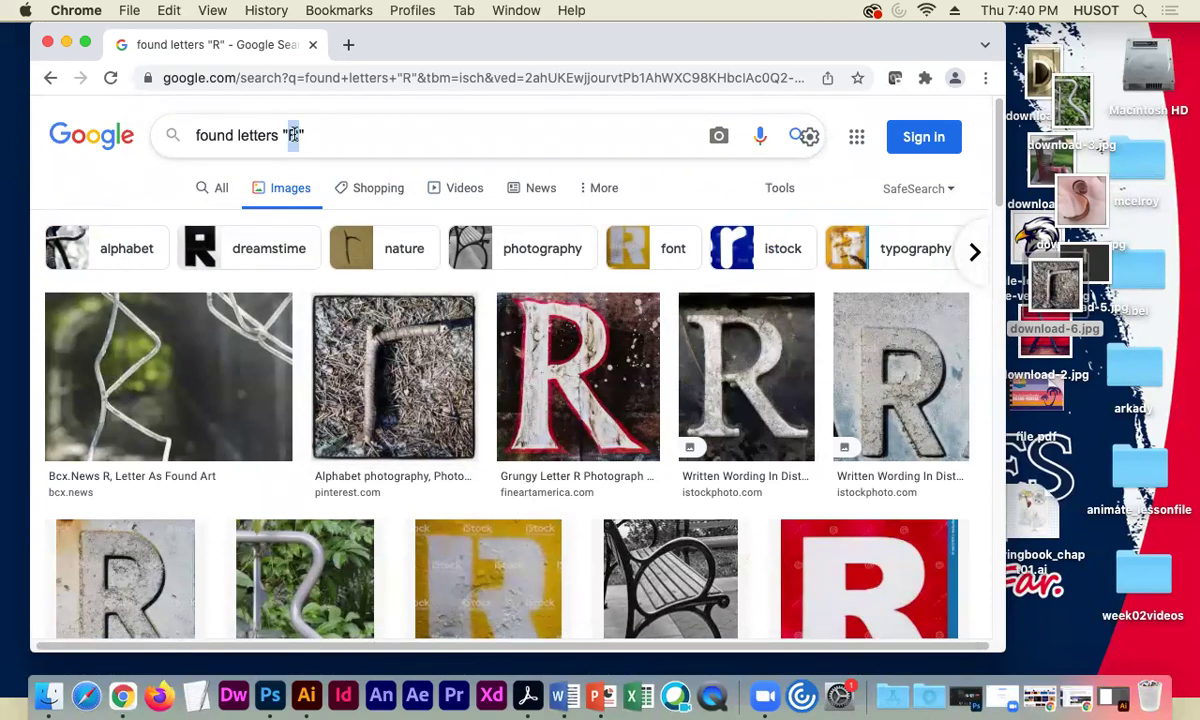
# - Search Google Images for found letters "," and look through the results for a usable comma picture
pyautogui.press('BackSpace')
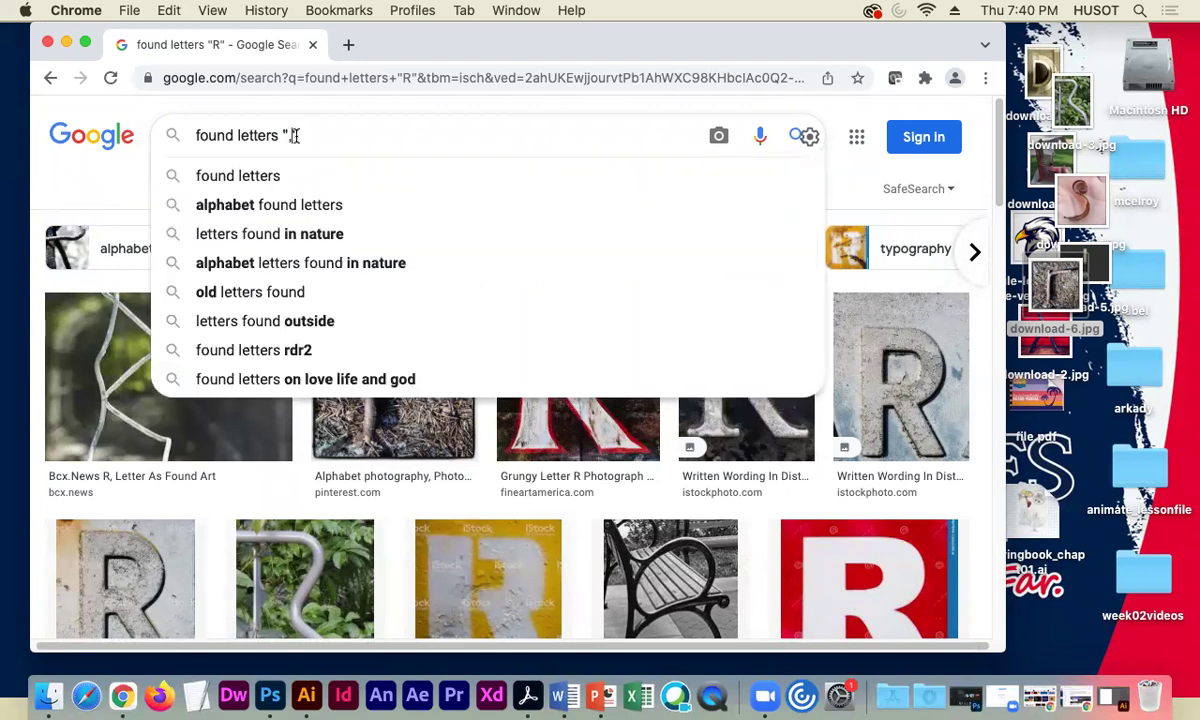
pyautogui.write(',')
pyautogui.press('Return')
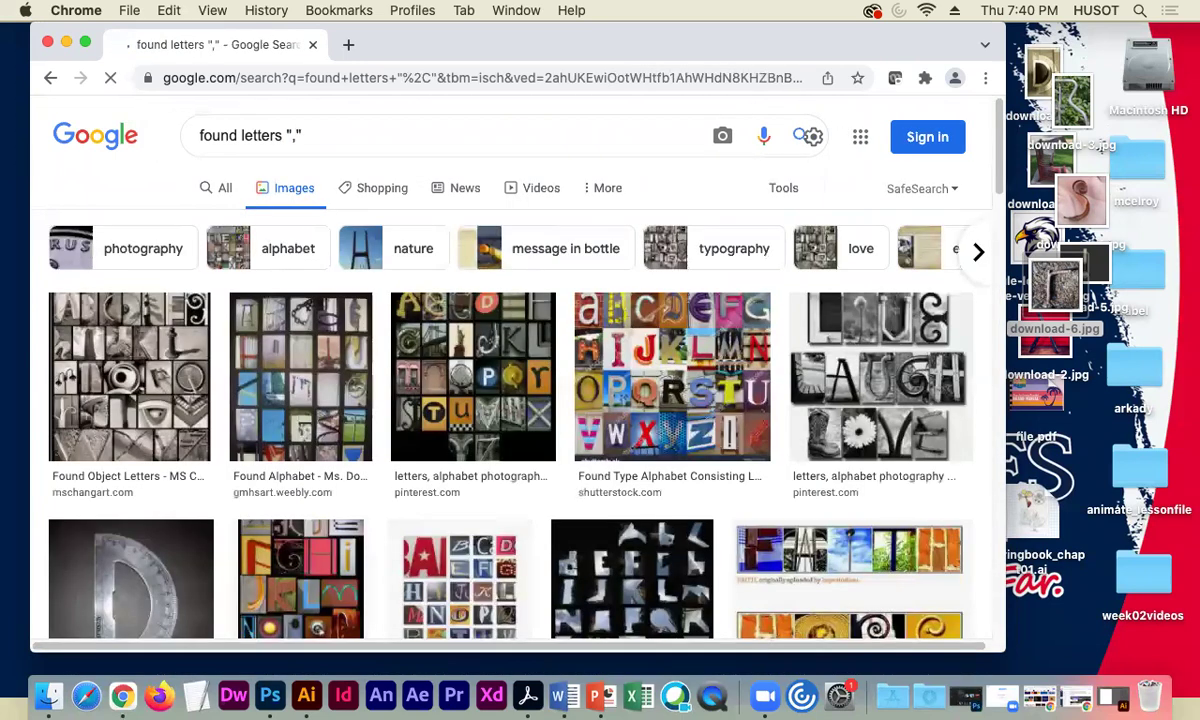
pyautogui.scroll(-5, 391, 410)
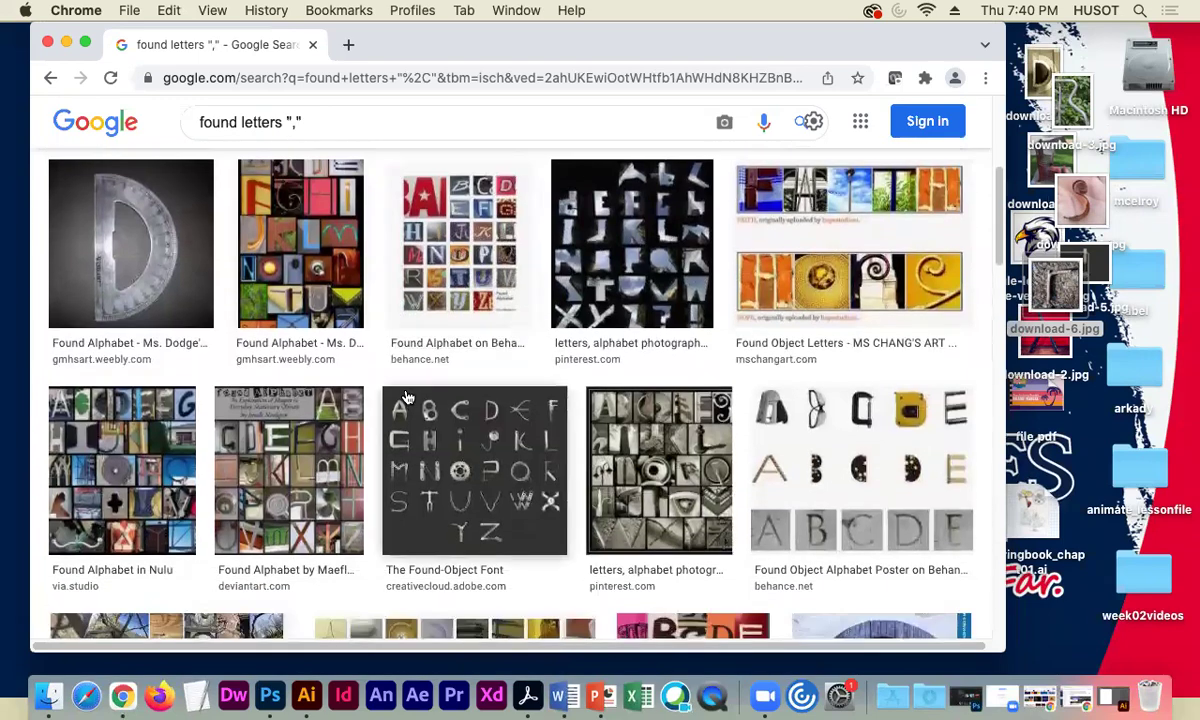
pyautogui.scroll(-6, 450, 388)
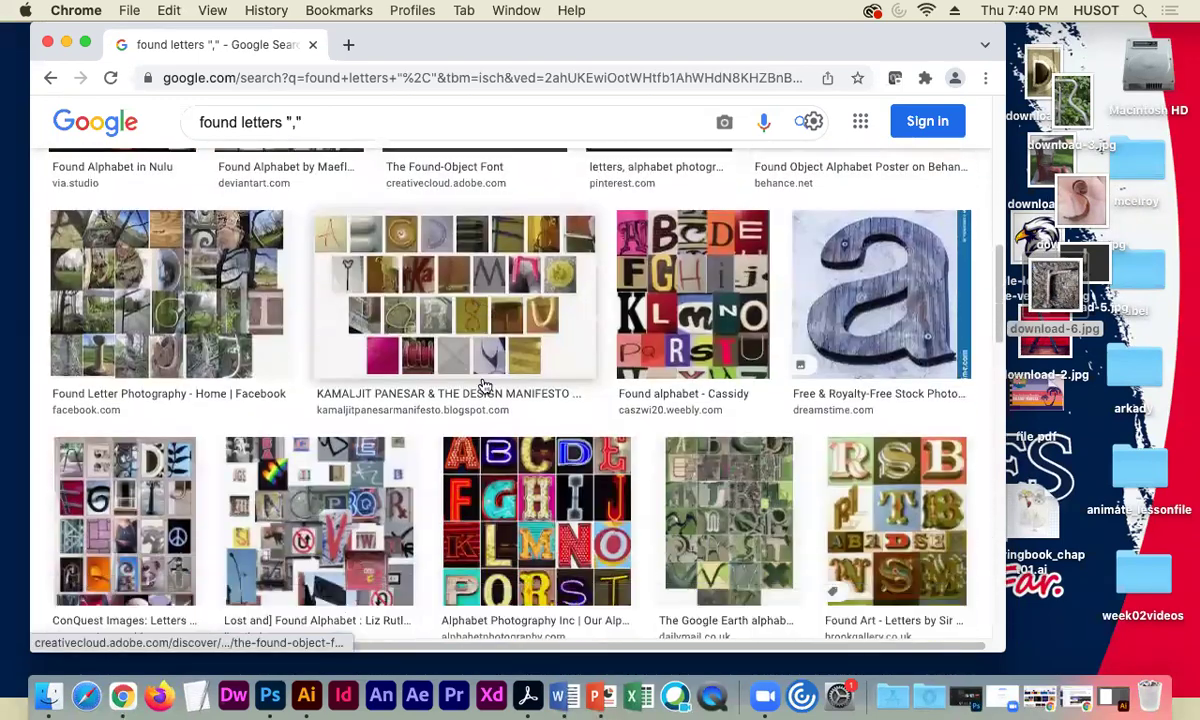
pyautogui.scroll(-10, 515, 368)
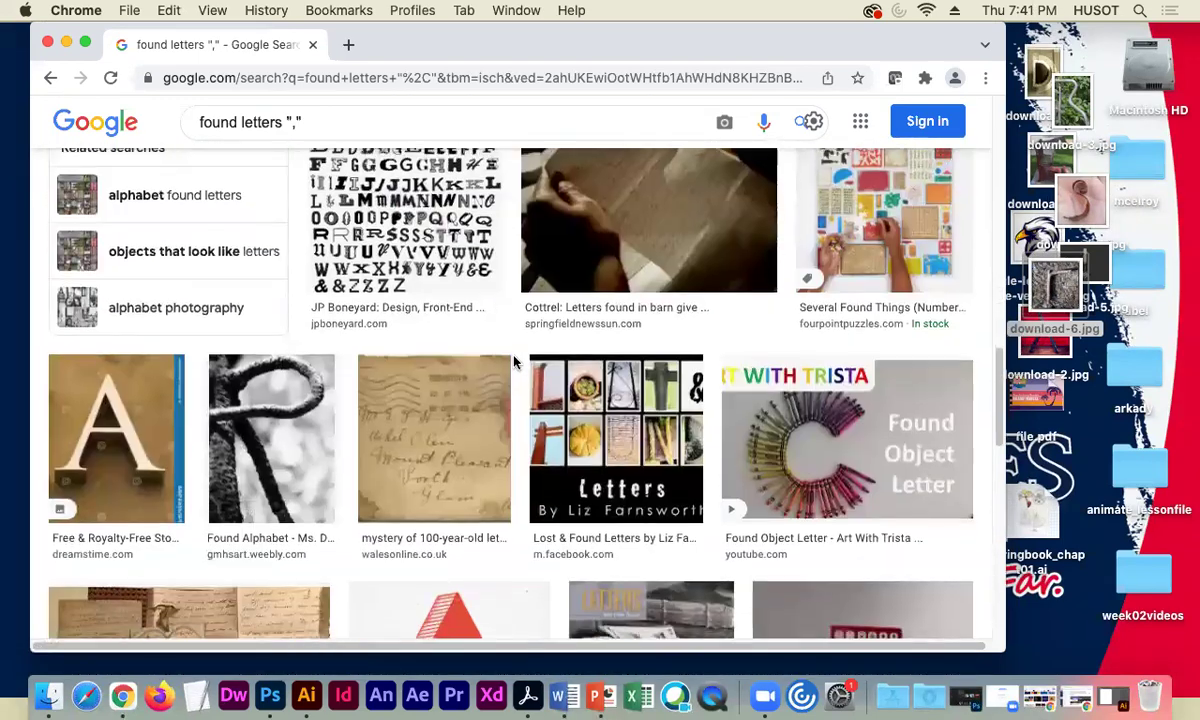
pyautogui.scroll(-8, 512, 366)
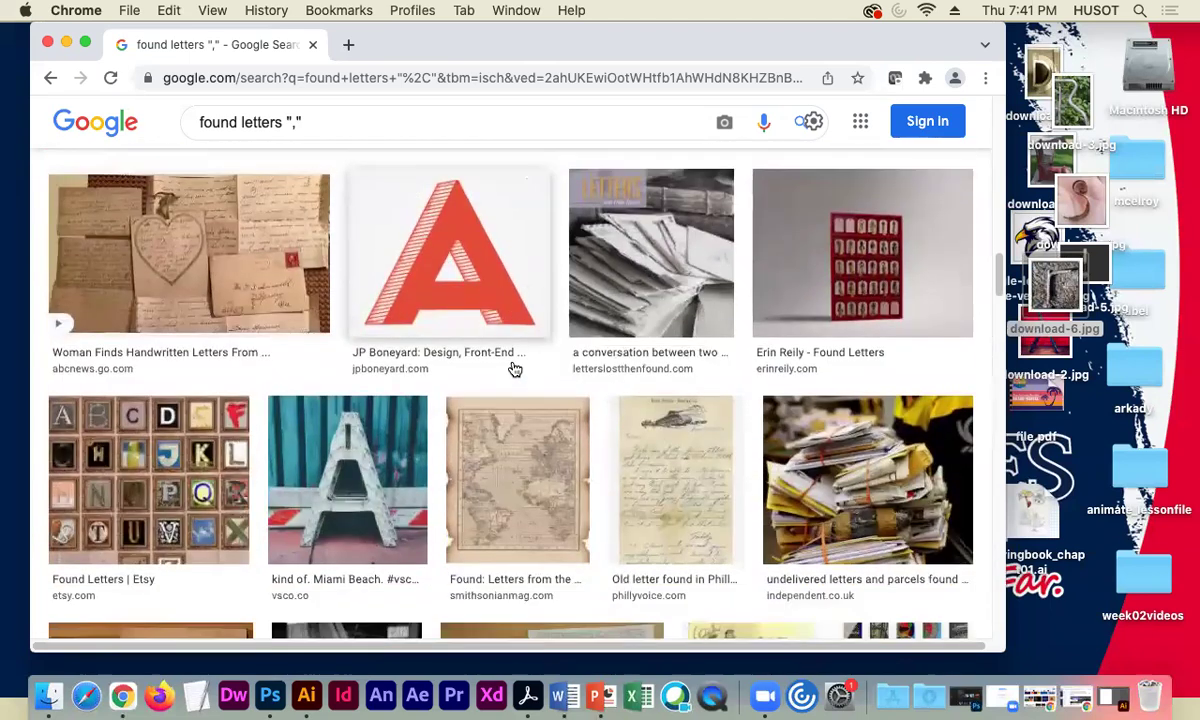
pyautogui.scroll(10, 503, 371)
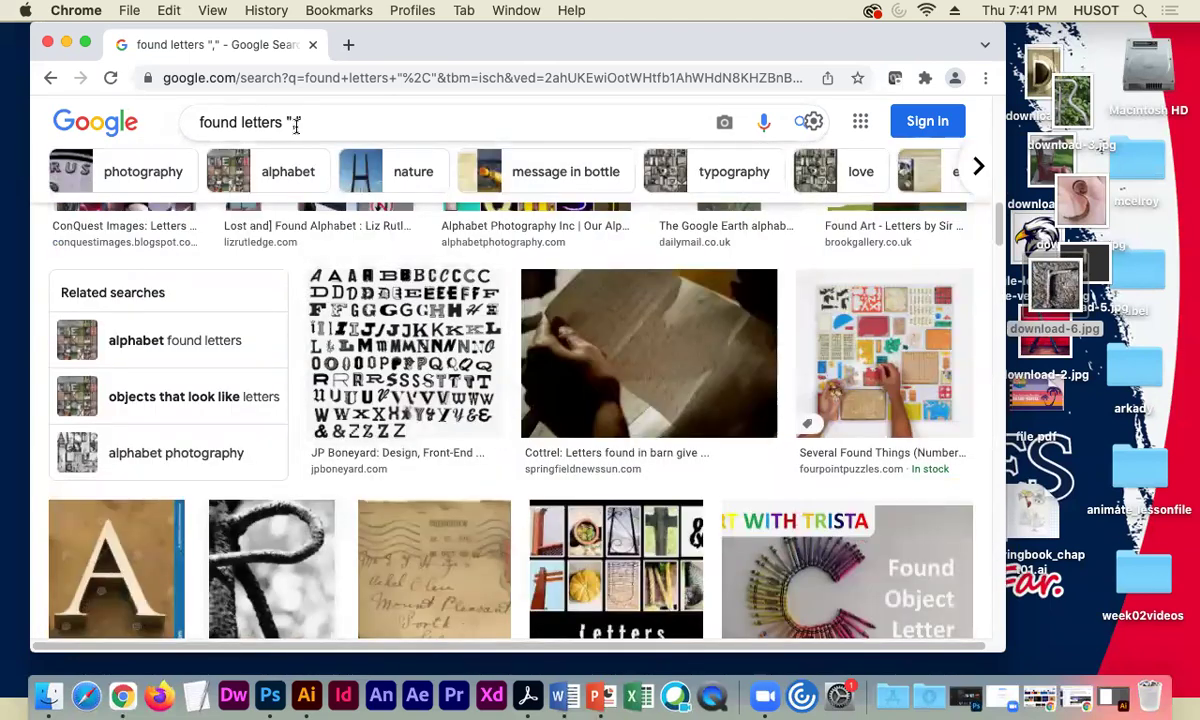
# - Search Google Images for found letters "comma"
pyautogui.click(296, 124)
pyautogui.press('BackSpace')
pyautogui.write('comma')
pyautogui.press('Return')
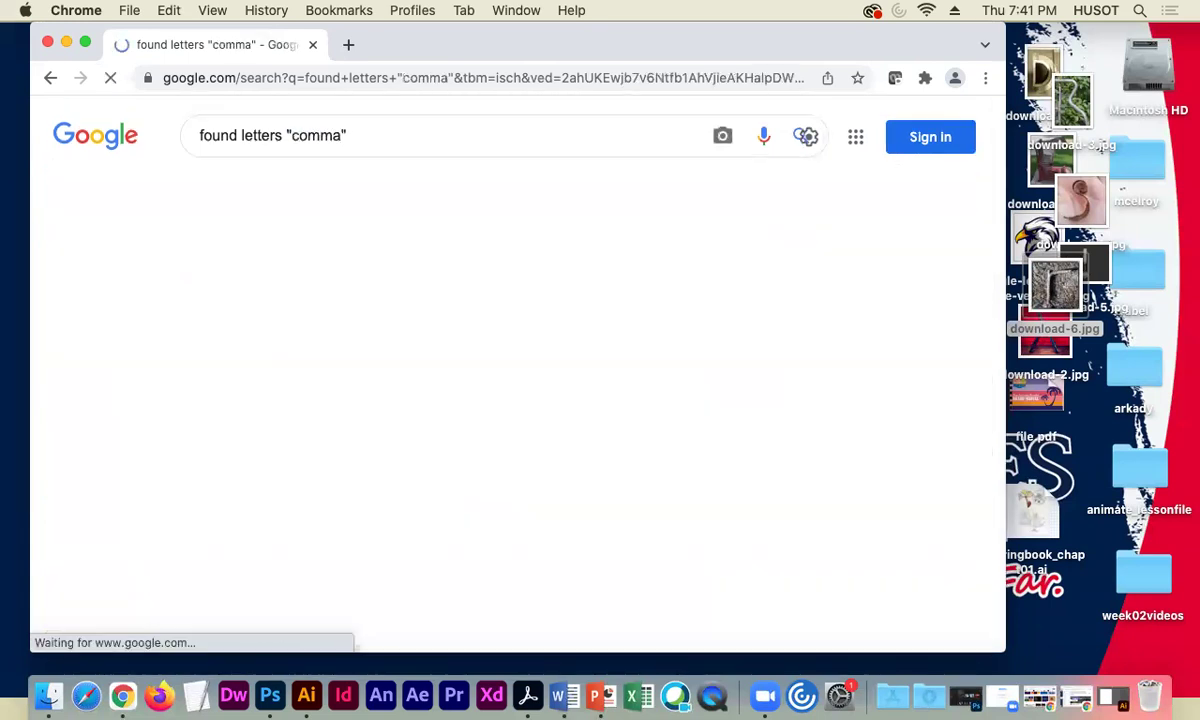
# - Examine the comma image results for a single comma shape that suits the found-letter collection
pyautogui.scroll(-5, 424, 287)
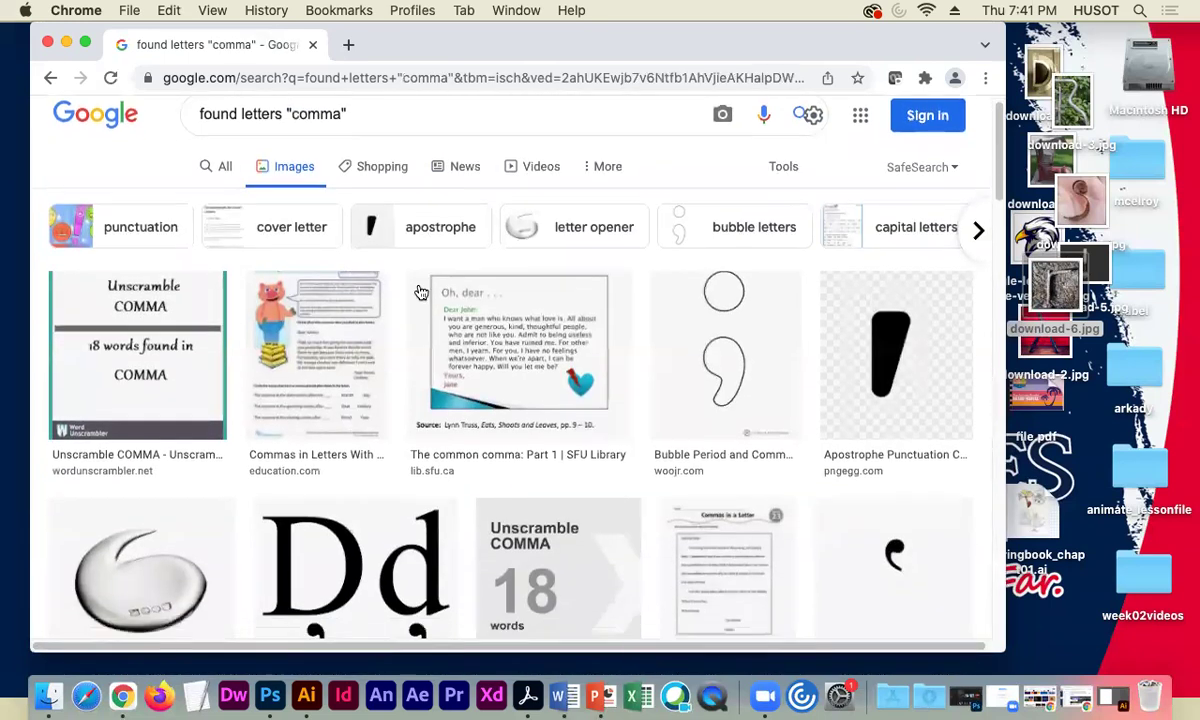
pyautogui.scroll(-5, 424, 287)
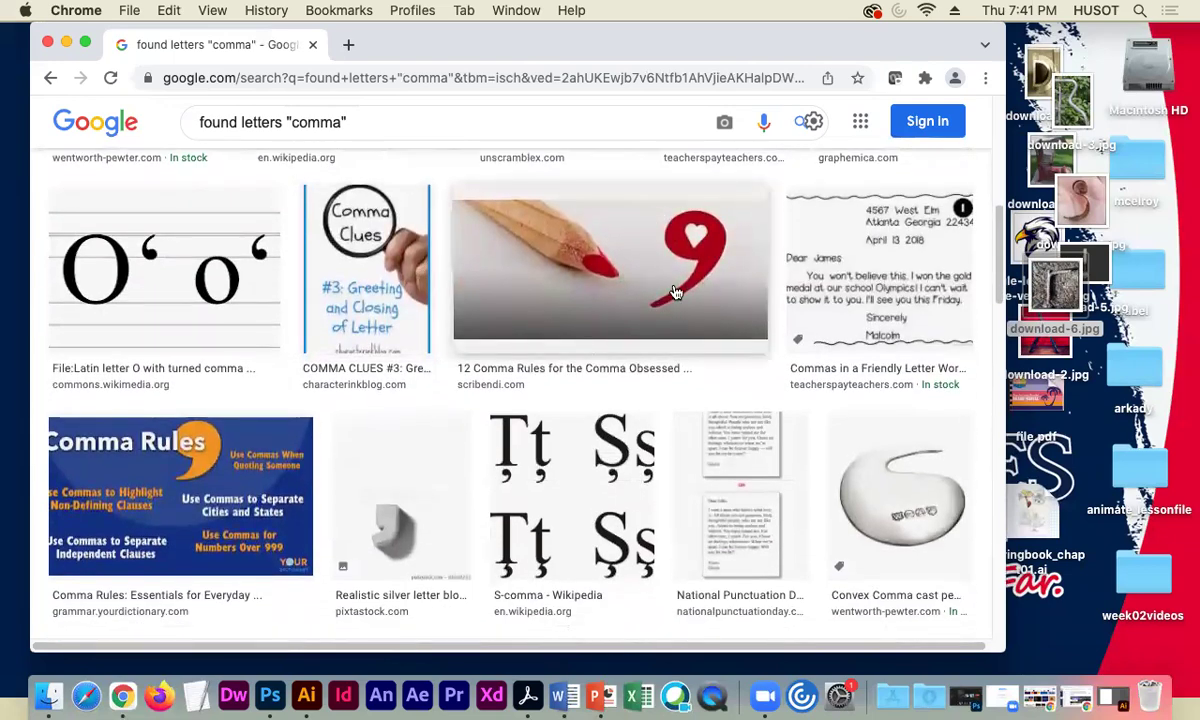
pyautogui.scroll(-8, 478, 318)
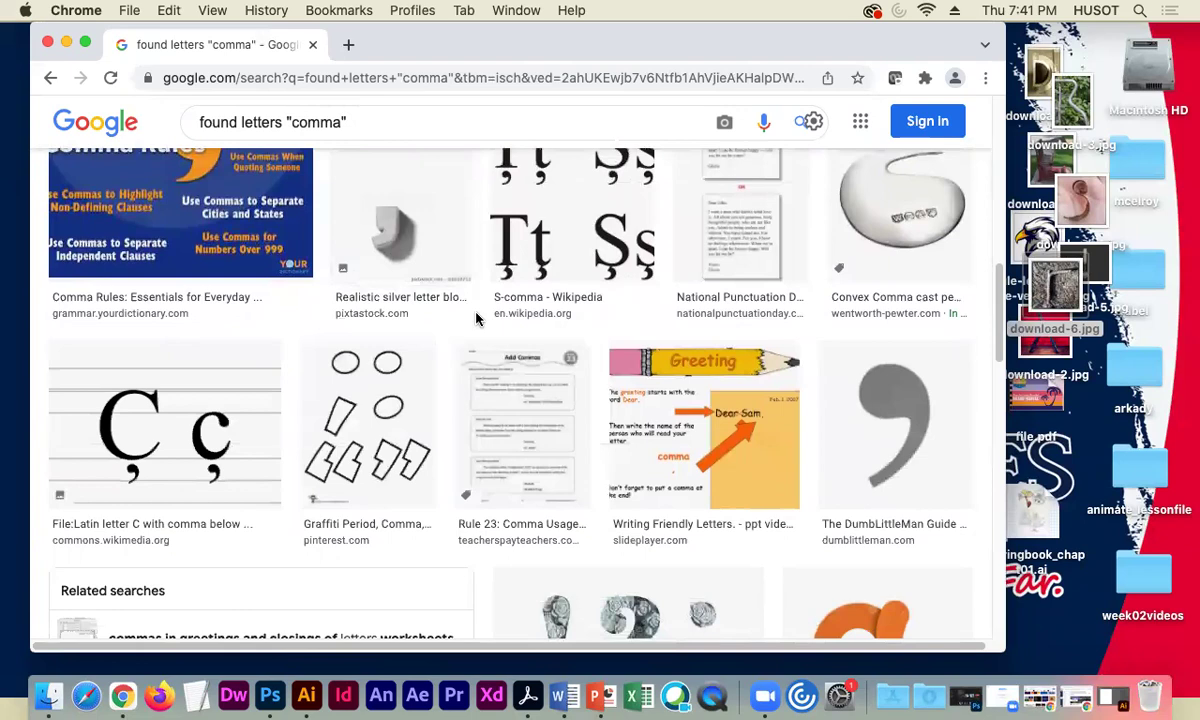
pyautogui.scroll(-5, 480, 325)
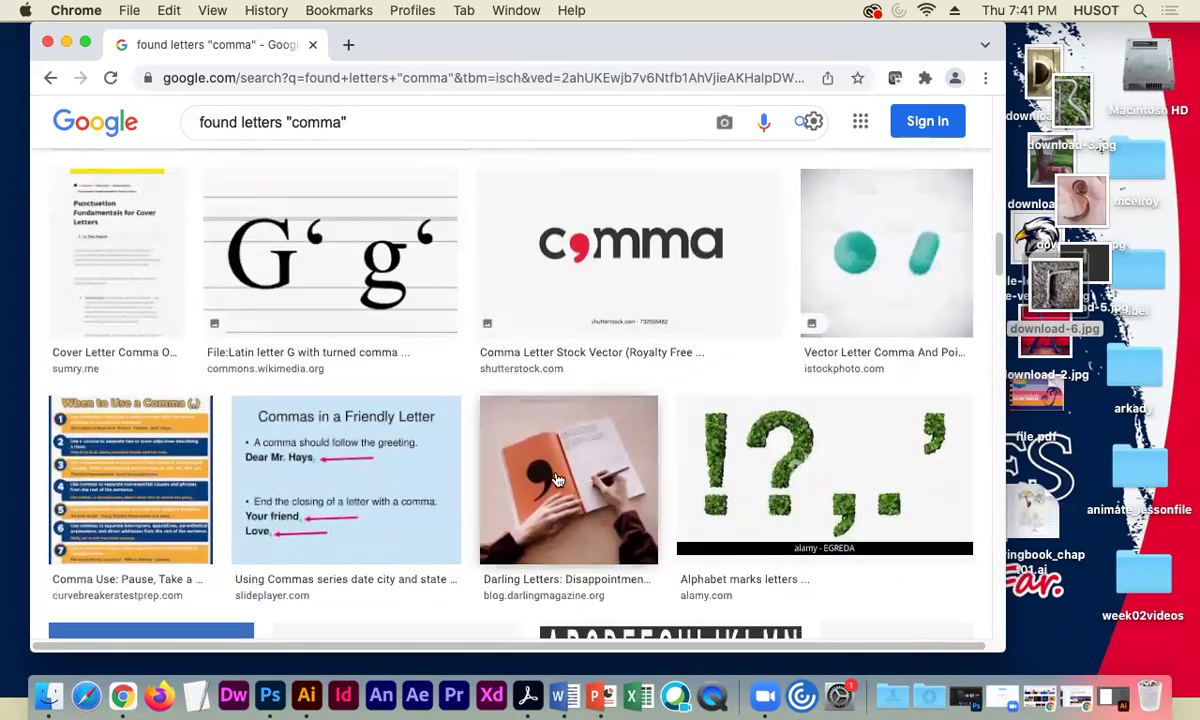
pyautogui.scroll(-1, 690, 490)
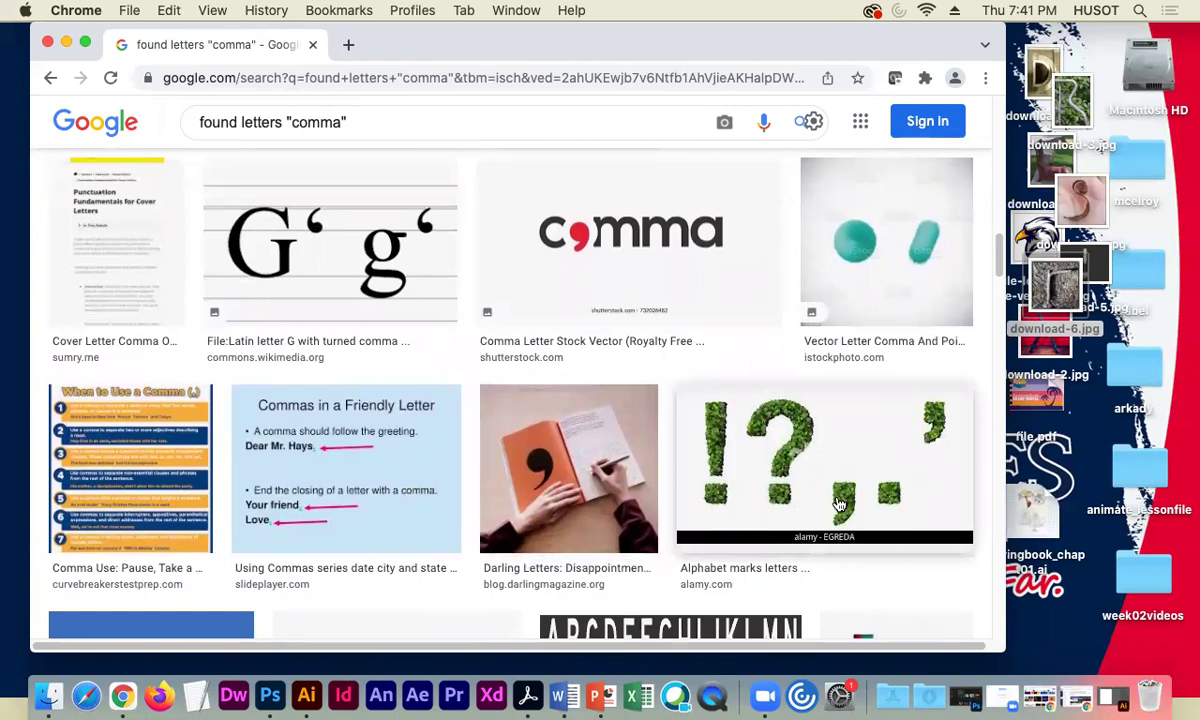
pyautogui.scroll(-2, 838, 430)
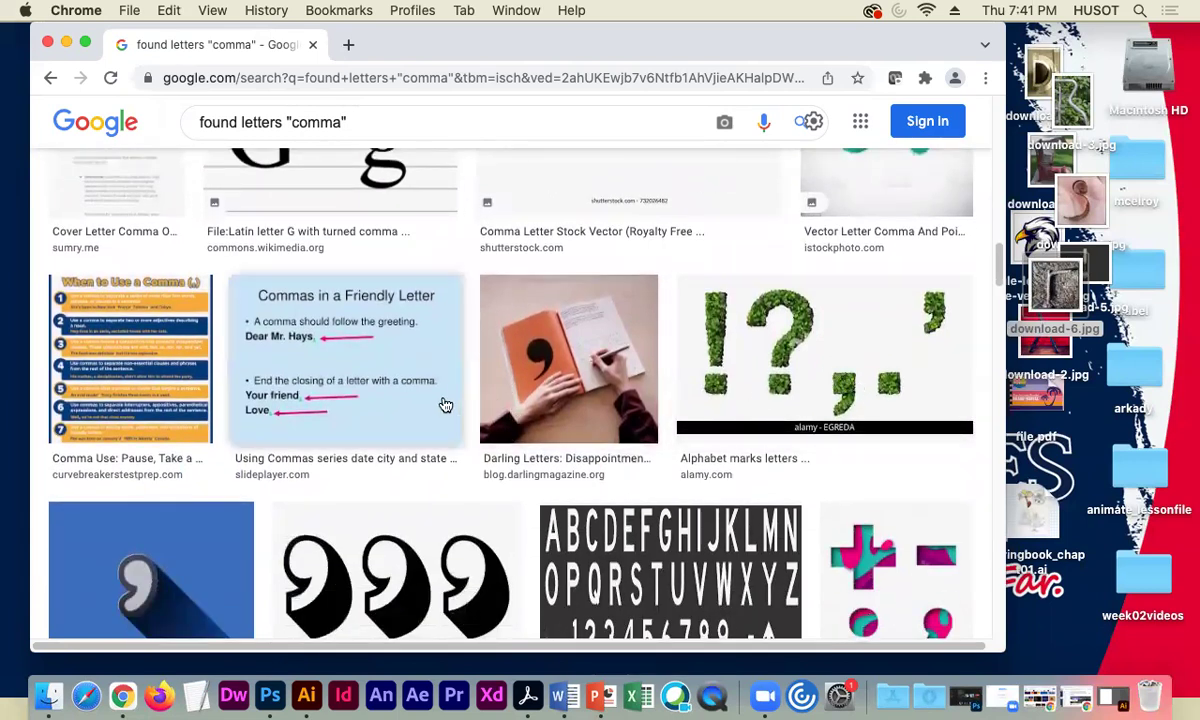
pyautogui.scroll(-5, 445, 404)
pyautogui.scroll(-5, 490, 416)
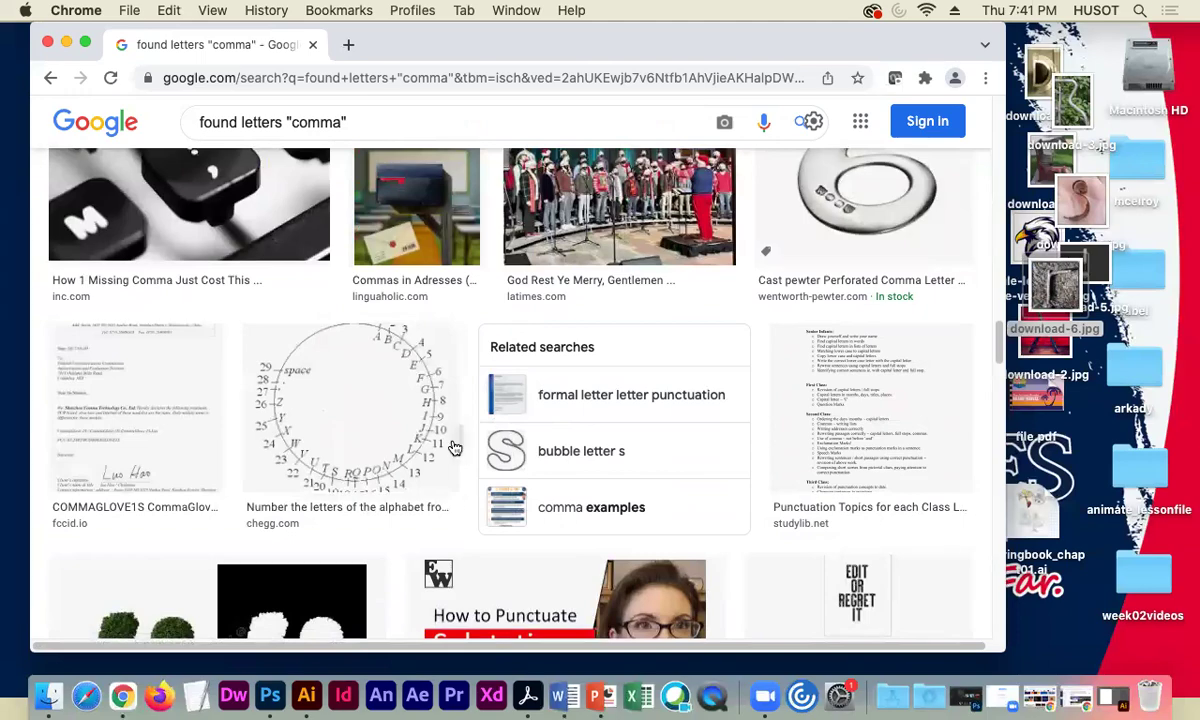
pyautogui.scroll(1, 449, 459)
pyautogui.scroll(-5, 449, 459)
pyautogui.scroll(2, 452, 469)
pyautogui.scroll(1, 452, 469)
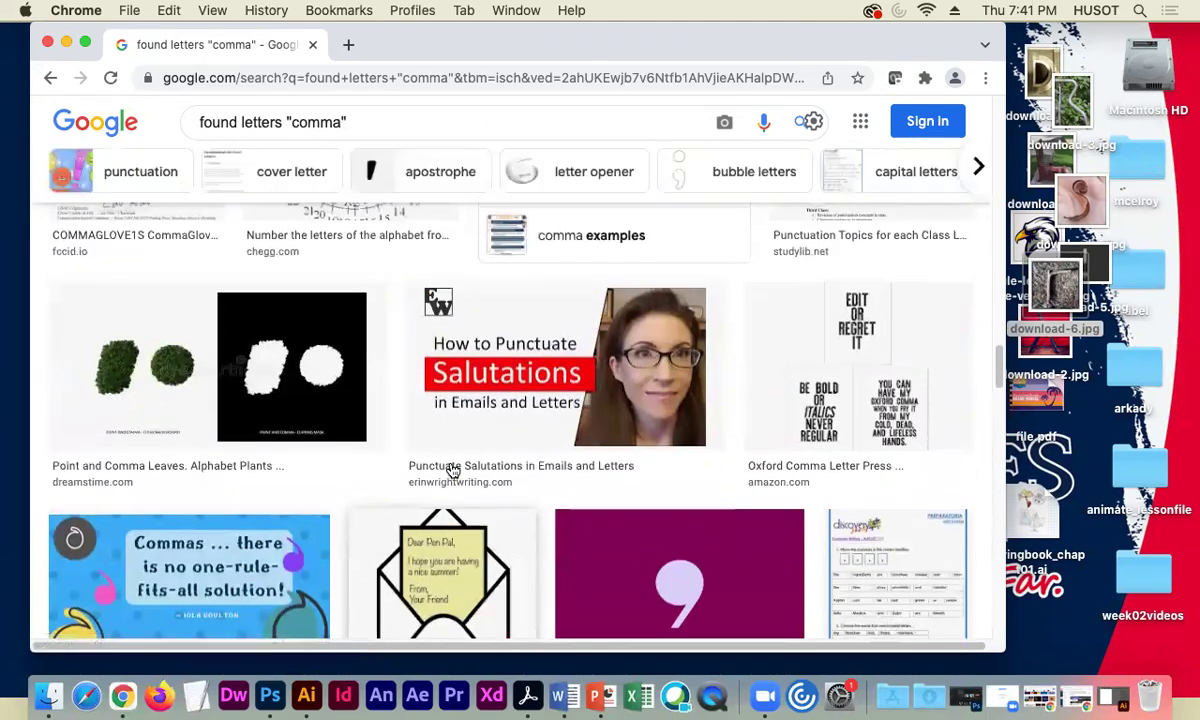
pyautogui.scroll(-6, 452, 469)
pyautogui.scroll(1, 452, 472)
pyautogui.scroll(8, 452, 472)
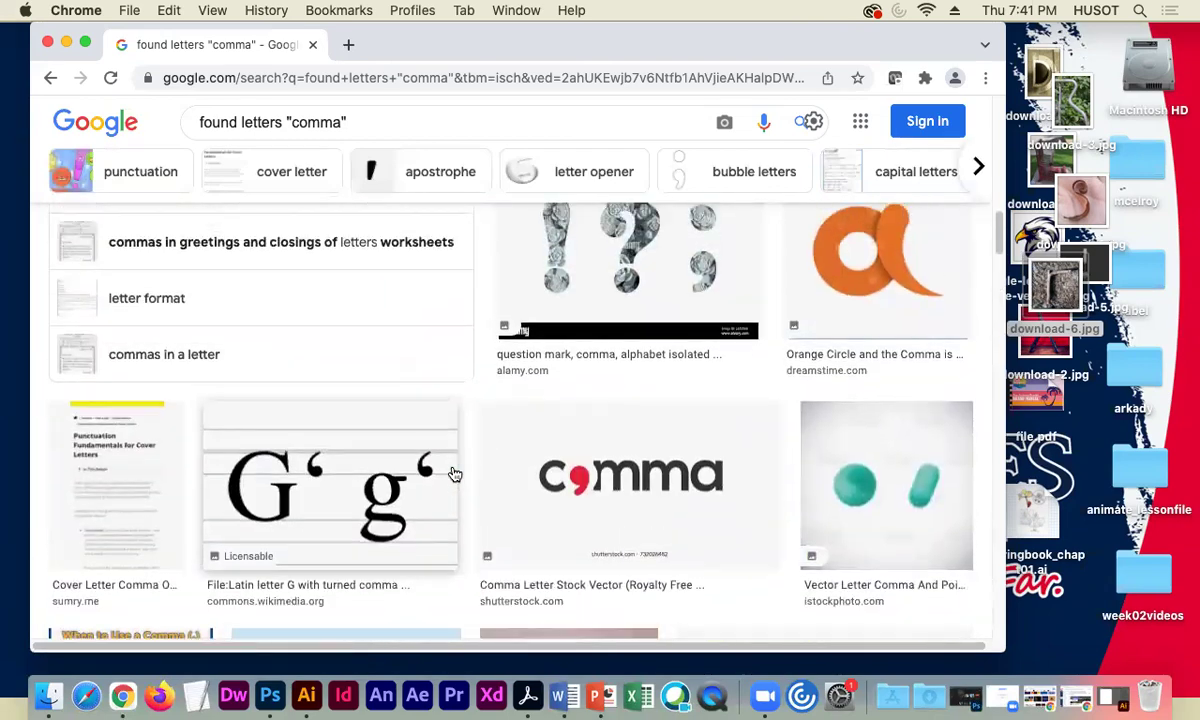
pyautogui.scroll(5, 455, 476)
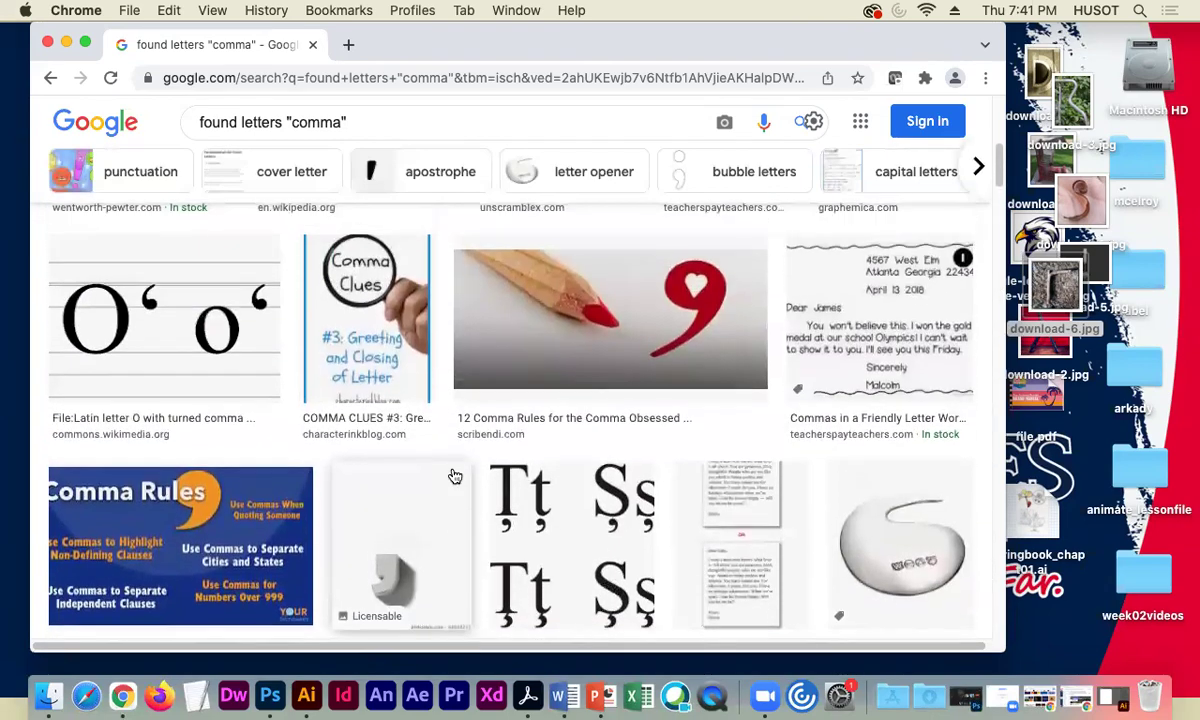
pyautogui.scroll(2, 455, 476)
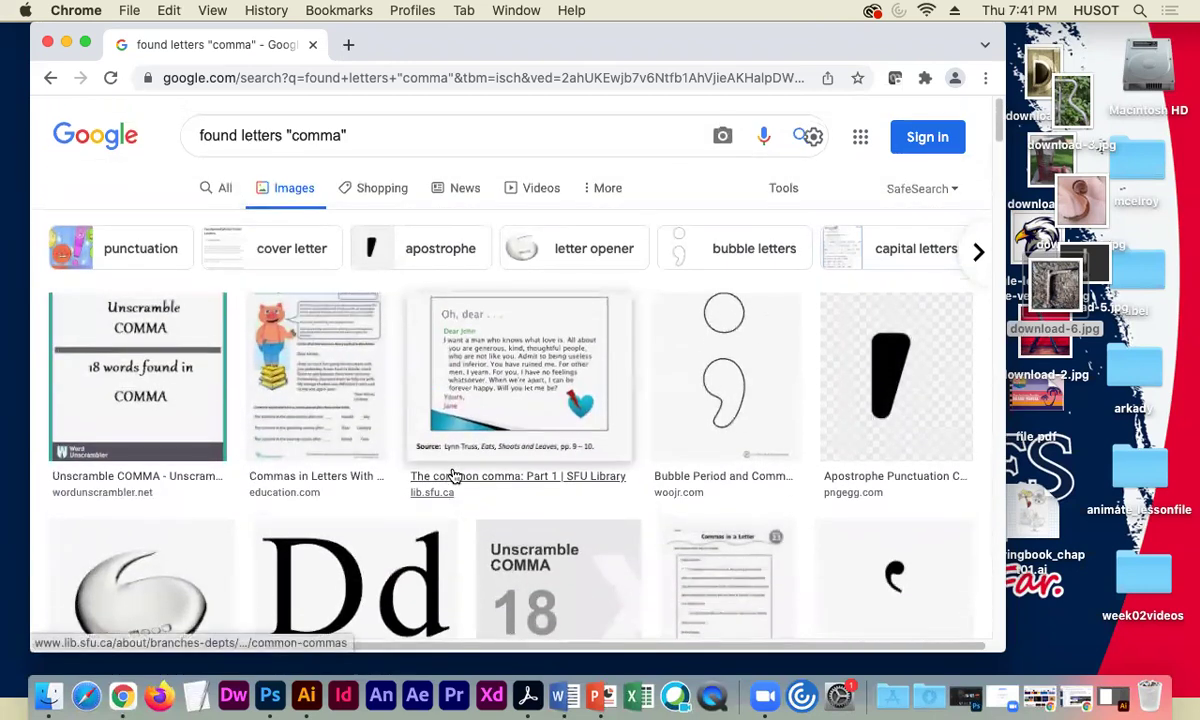
# - Save the plain grey comma image from dumblittleman.com to the desktop and minimize the browser window
pyautogui.scroll(-5, 455, 476)
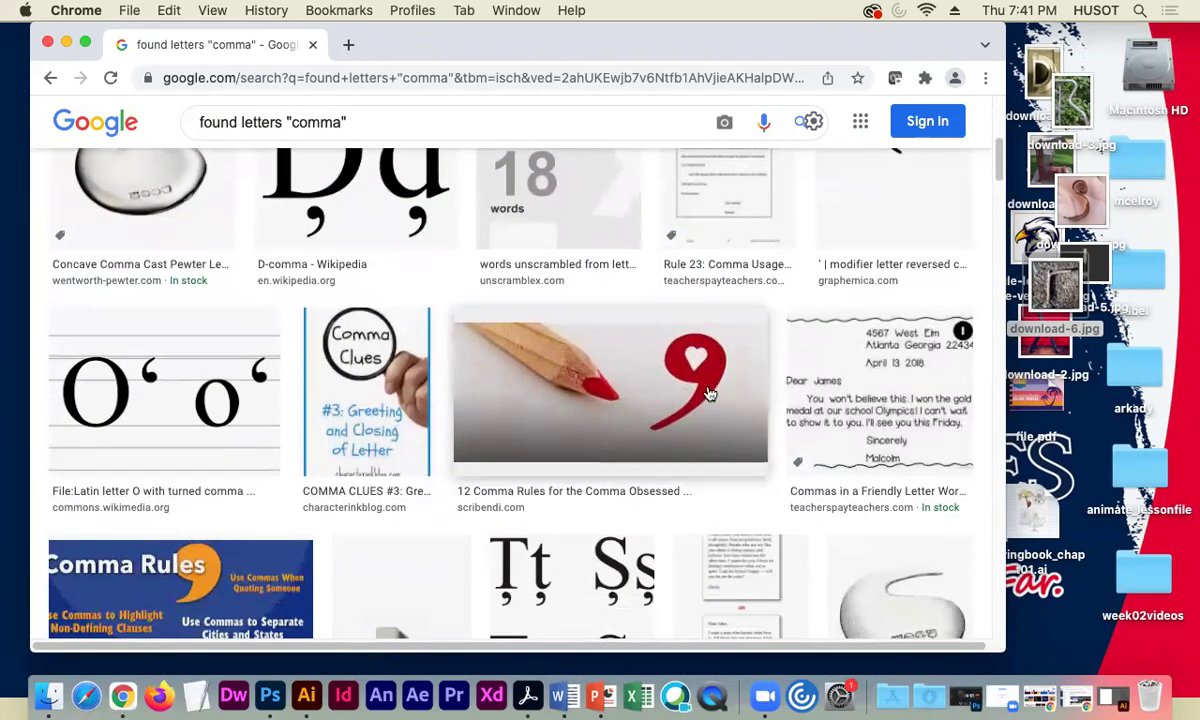
pyautogui.scroll(-5, 410, 496)
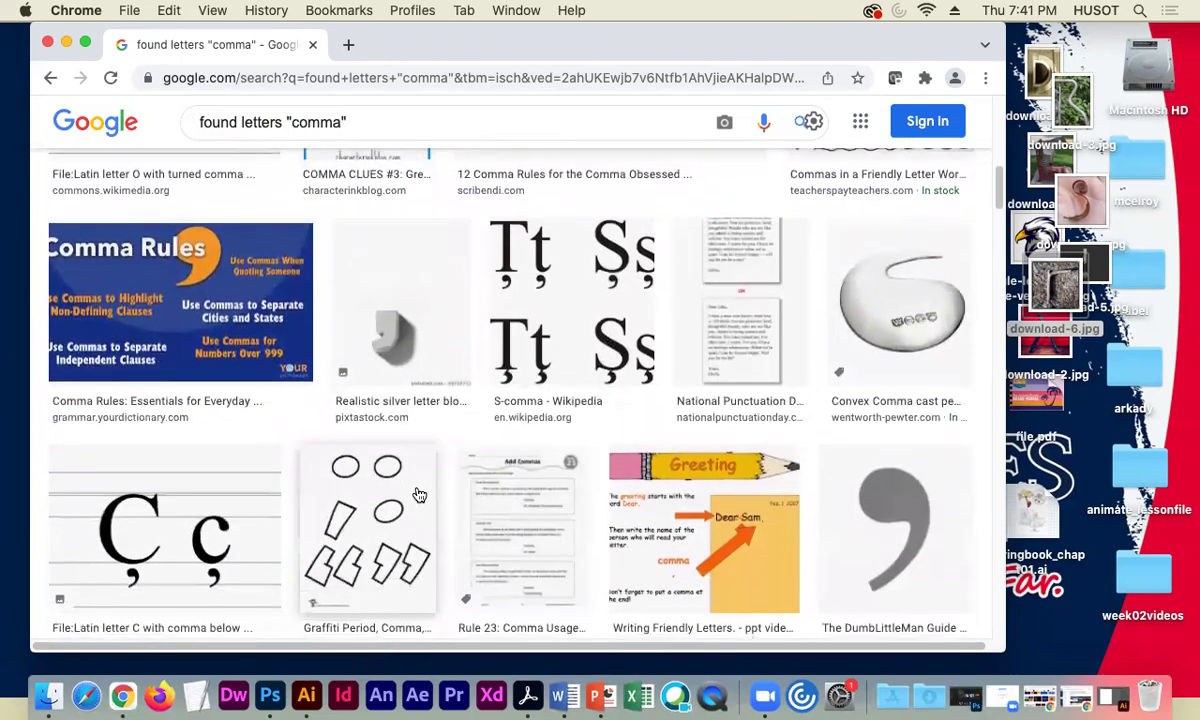
pyautogui.moveTo(891, 491); pyautogui.dragTo(1082, 64)
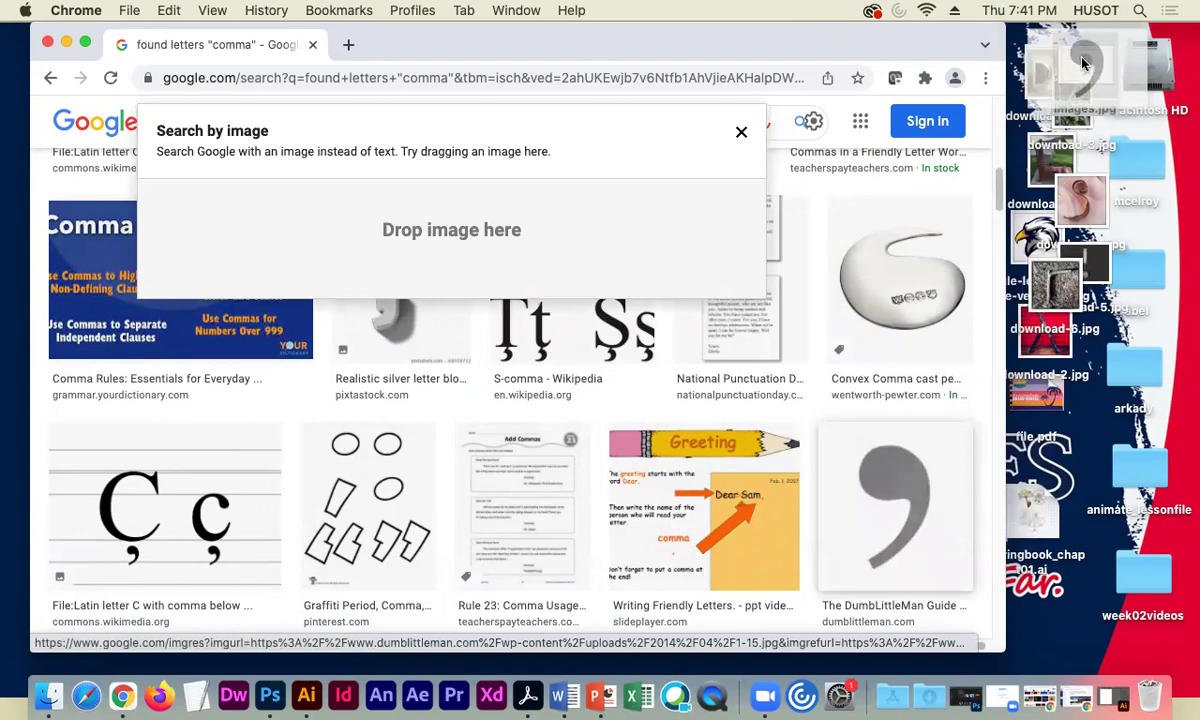
pyautogui.moveTo(1022, 110); pyautogui.dragTo(1022, 110)
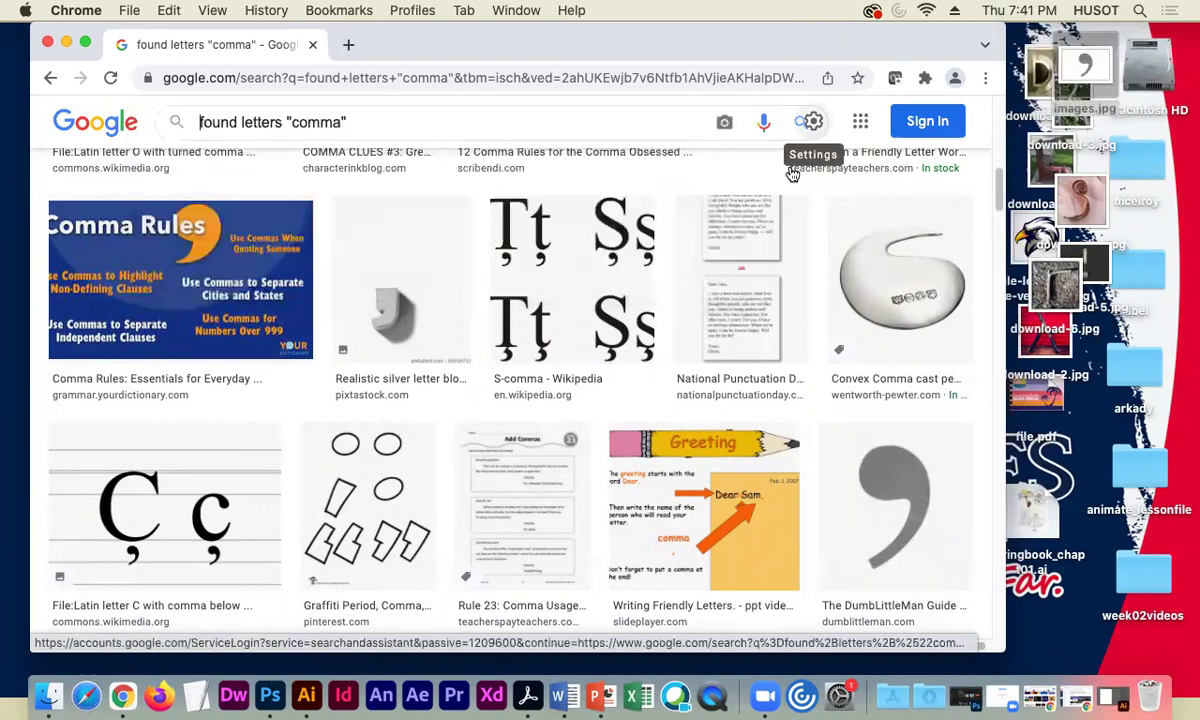
pyautogui.click(66, 42)
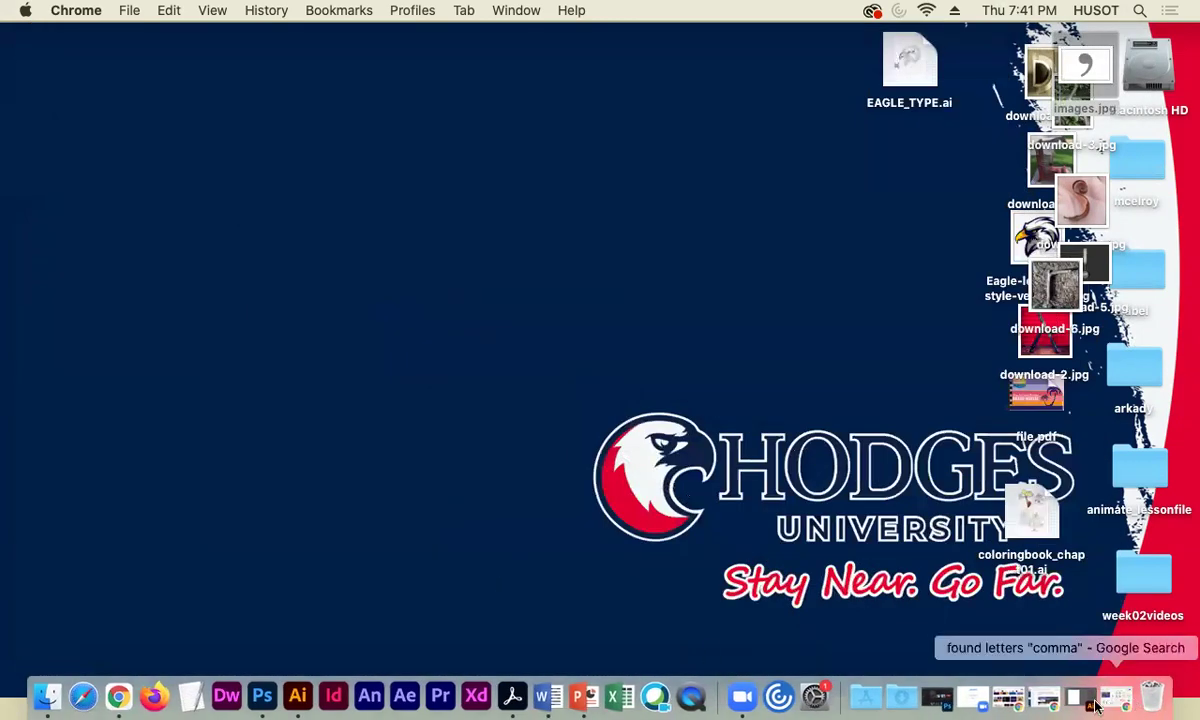
# - Bring up the Untitled-6 document in Illustrator, narrow its window so the desktop pictures are exposed, and collapse the open panels
pyautogui.click(1080, 705)
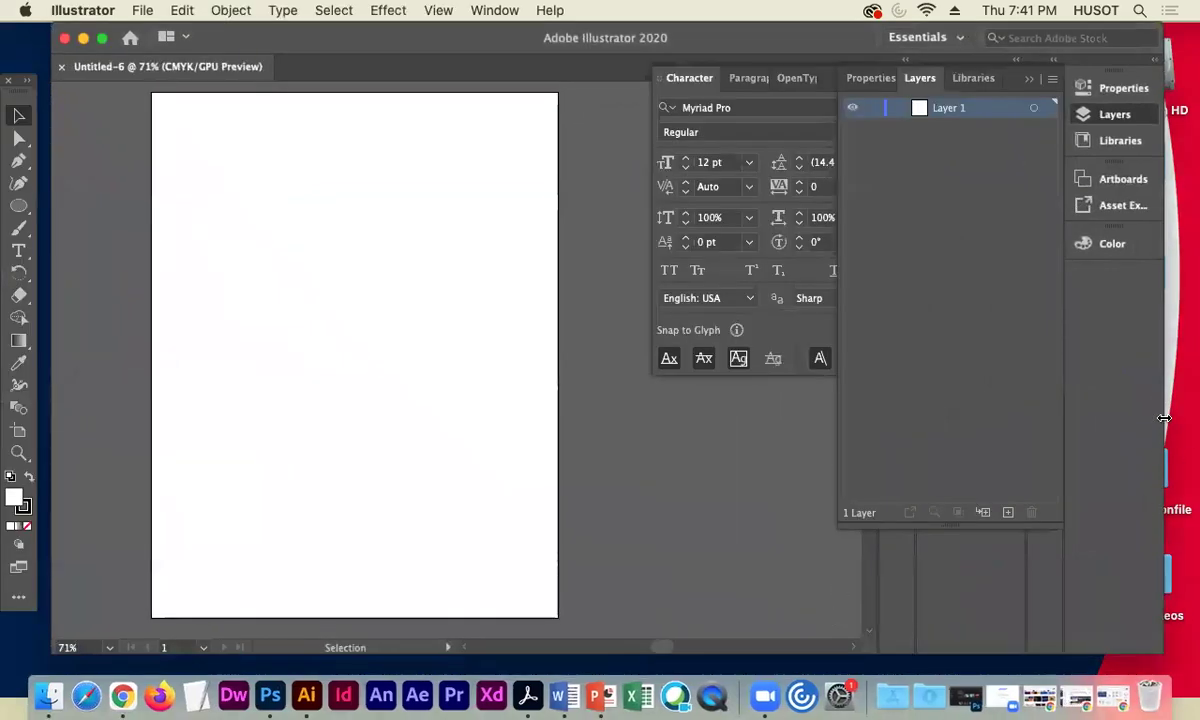
pyautogui.moveTo(1163, 412); pyautogui.dragTo(943, 414)
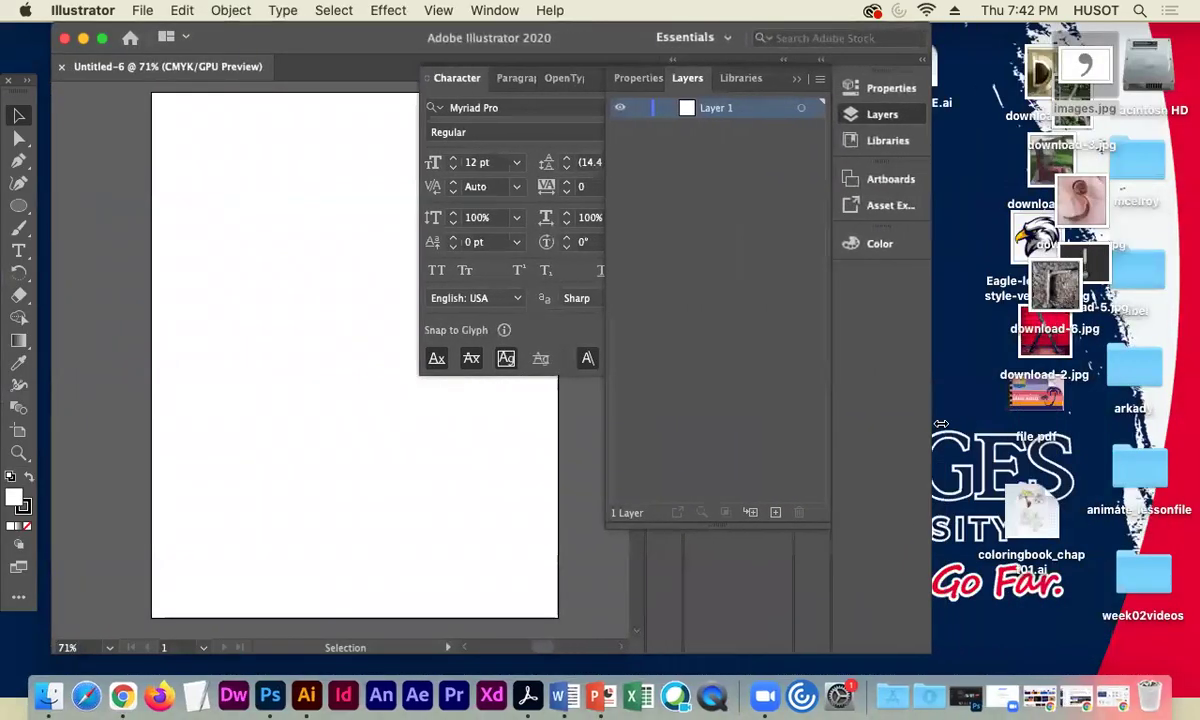
pyautogui.click(811, 80)
pyautogui.click(596, 72)
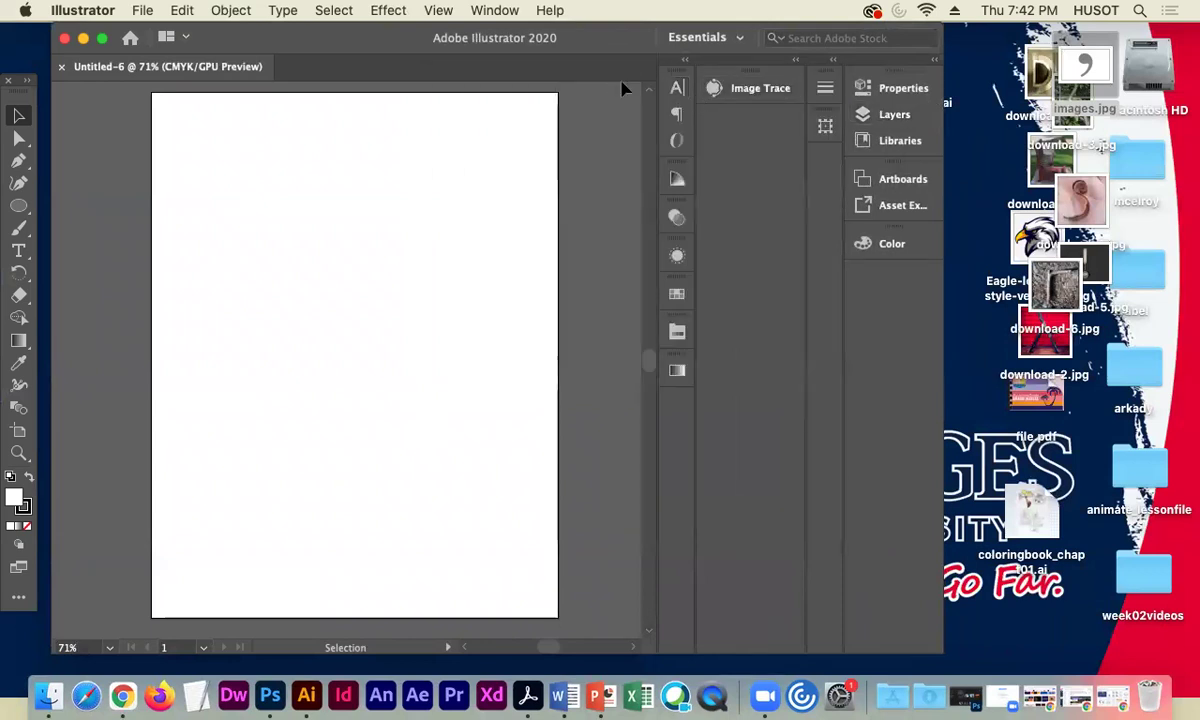
# - Uncover download.jpg on the desktop, place this D photo in the artboard's upper-left corner, and scale it down to a small thumbnail
pyautogui.moveTo(1090, 63); pyautogui.dragTo(1018, 410)
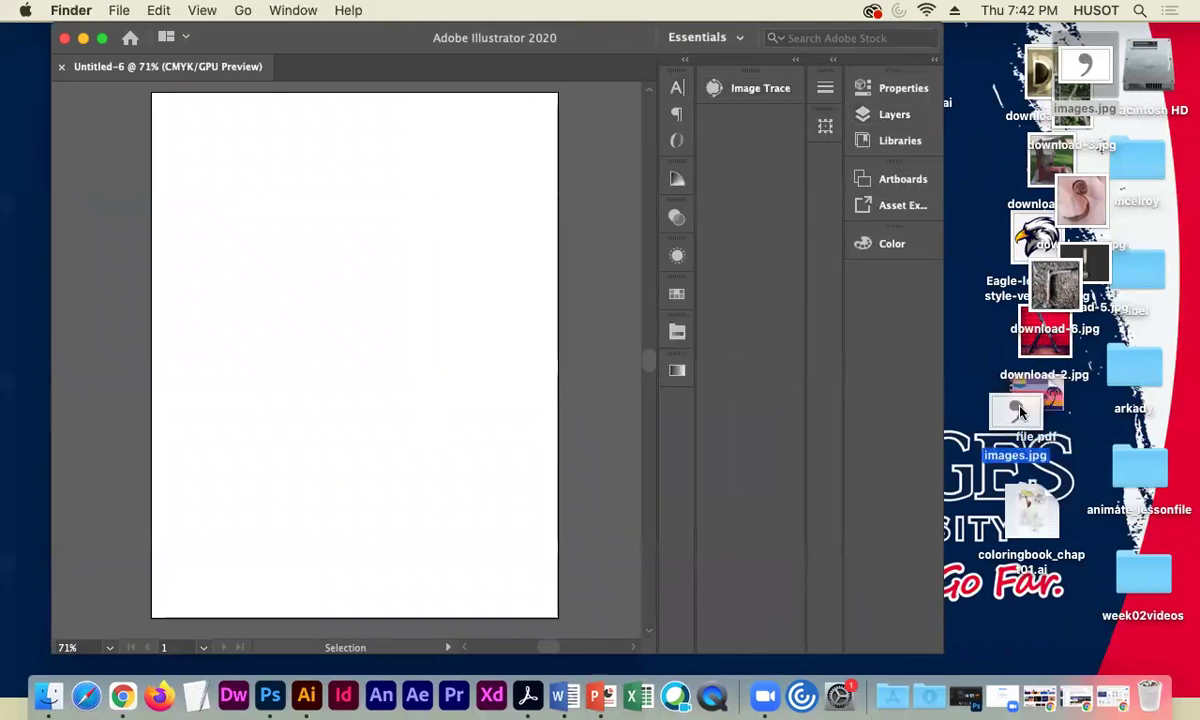
pyautogui.moveTo(1038, 76); pyautogui.dragTo(238, 217)
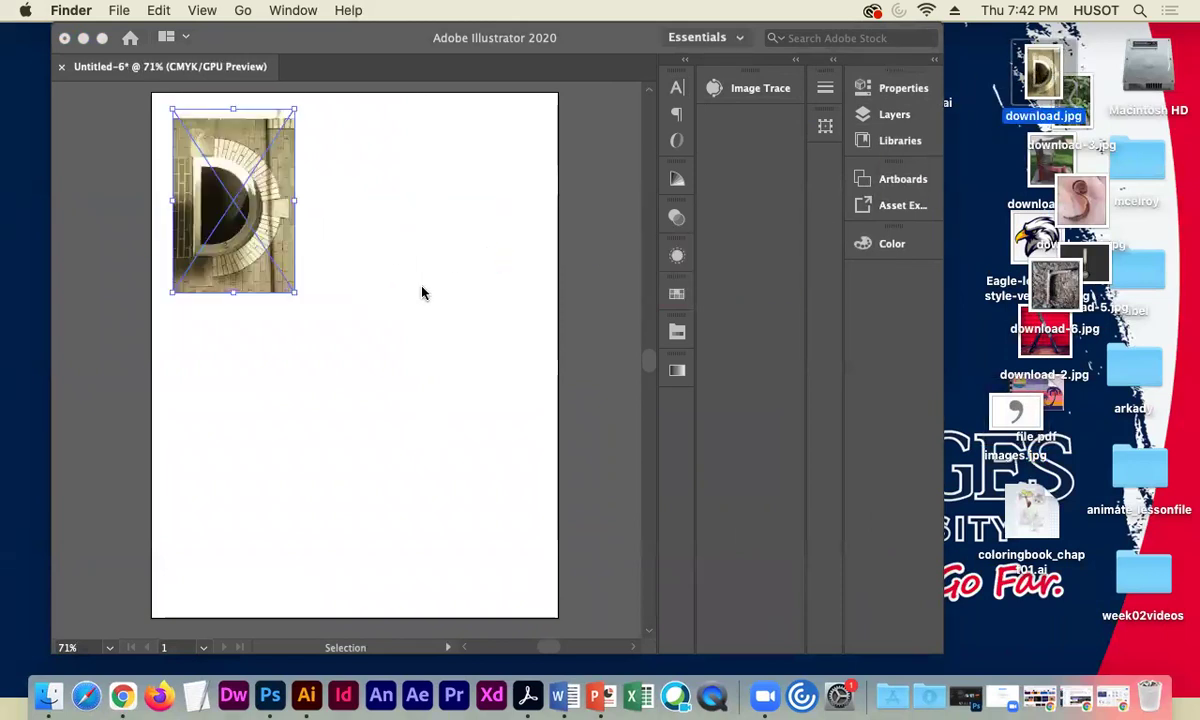
pyautogui.click(397, 288)
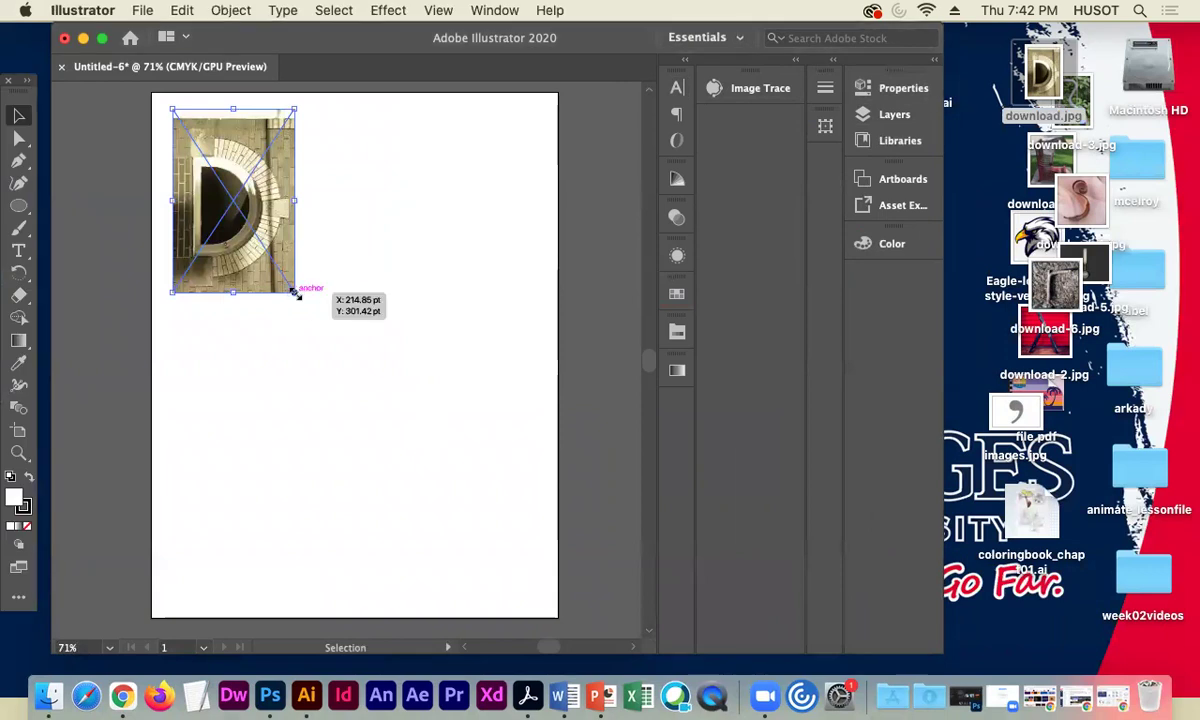
pyautogui.moveTo(295, 292); pyautogui.dragTo(208, 173)
pyautogui.click(119, 207)
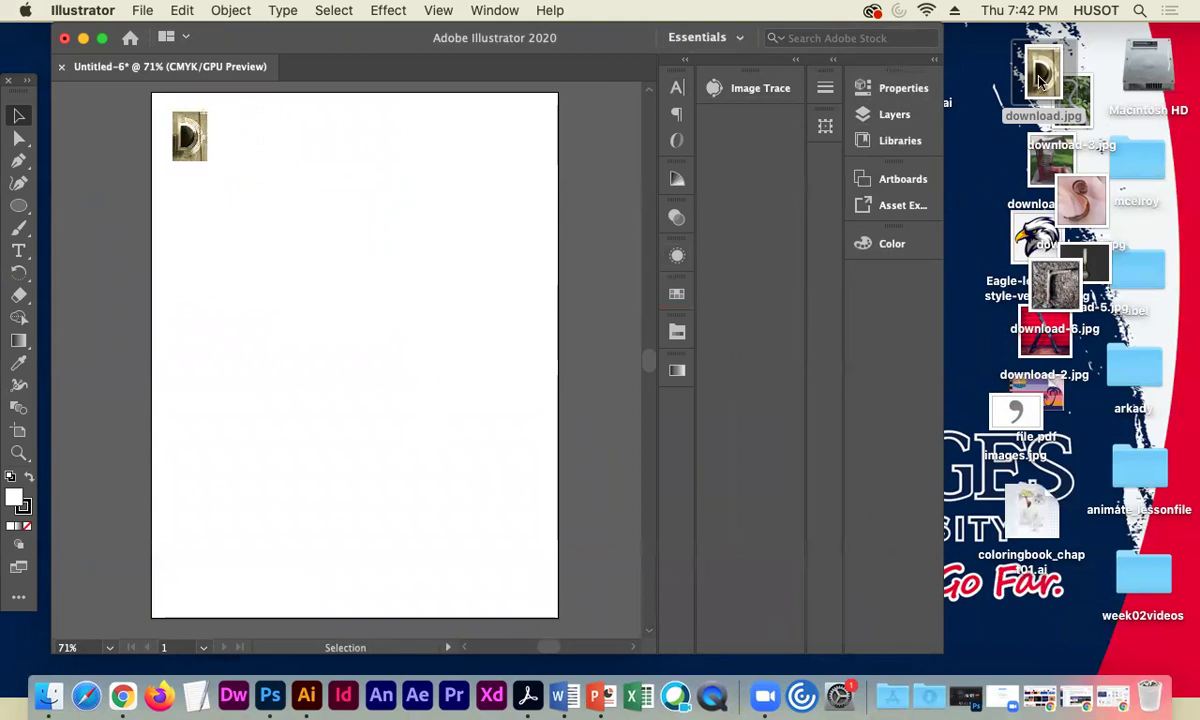
# - Spread out the overlapping download.jpg, download-4.jpg and download-6.jpg icons on the desktop
pyautogui.moveTo(1040, 80); pyautogui.dragTo(1007, 82)
pyautogui.moveTo(1082, 200); pyautogui.dragTo(988, 195)
pyautogui.click(1057, 297)
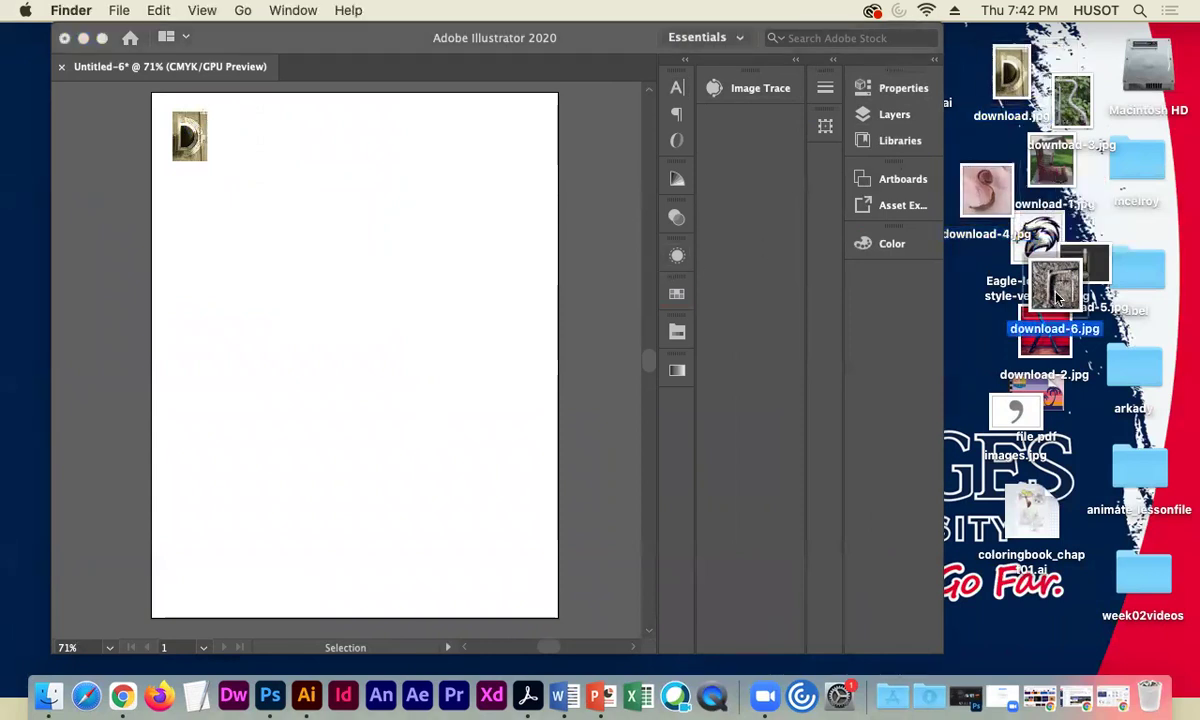
pyautogui.moveTo(1057, 297); pyautogui.dragTo(1002, 352)
# - Place download-1.jpg, the E chair photo, directly beside the D photo and scale it down to match the D's width
pyautogui.moveTo(1050, 170); pyautogui.dragTo(364, 212)
pyautogui.moveTo(432, 292); pyautogui.dragTo(230, 146)
pyautogui.click(86, 207)
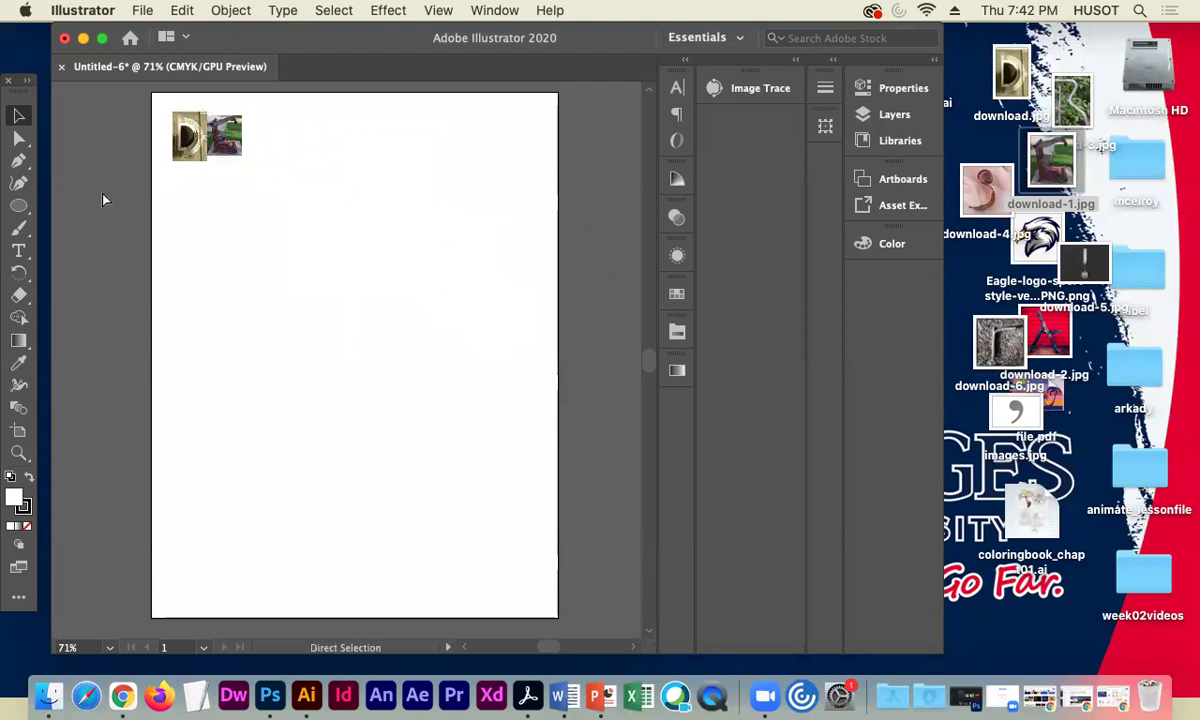
# - Nudge the E photo right to leave a small gap after the D photo
pyautogui.press('super+equal')
pyautogui.press('super+equal')
pyautogui.moveTo(70, 180); pyautogui.dragTo(324, 421)
pyautogui.press('super+equal')
pyautogui.click(340, 305)
pyautogui.press('Right')
pyautogui.press('Right')
pyautogui.press('Right')
pyautogui.press('Right')
pyautogui.press('Right')
pyautogui.click(432, 463)
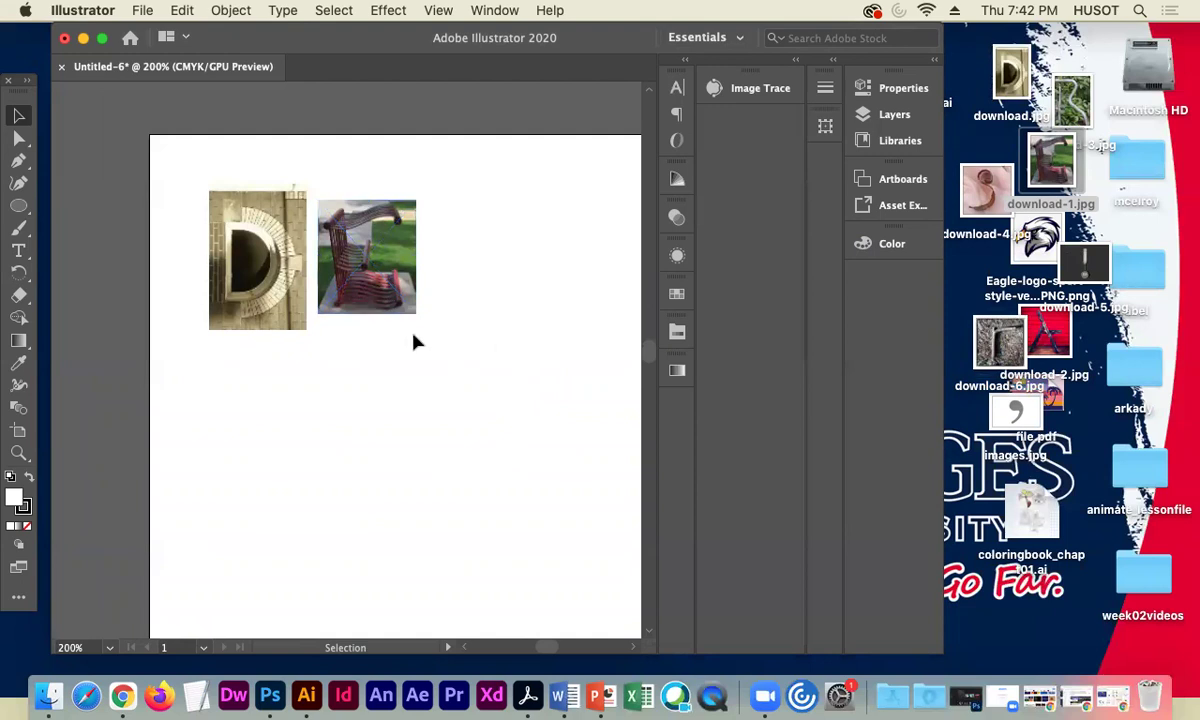
pyautogui.click(333, 265)
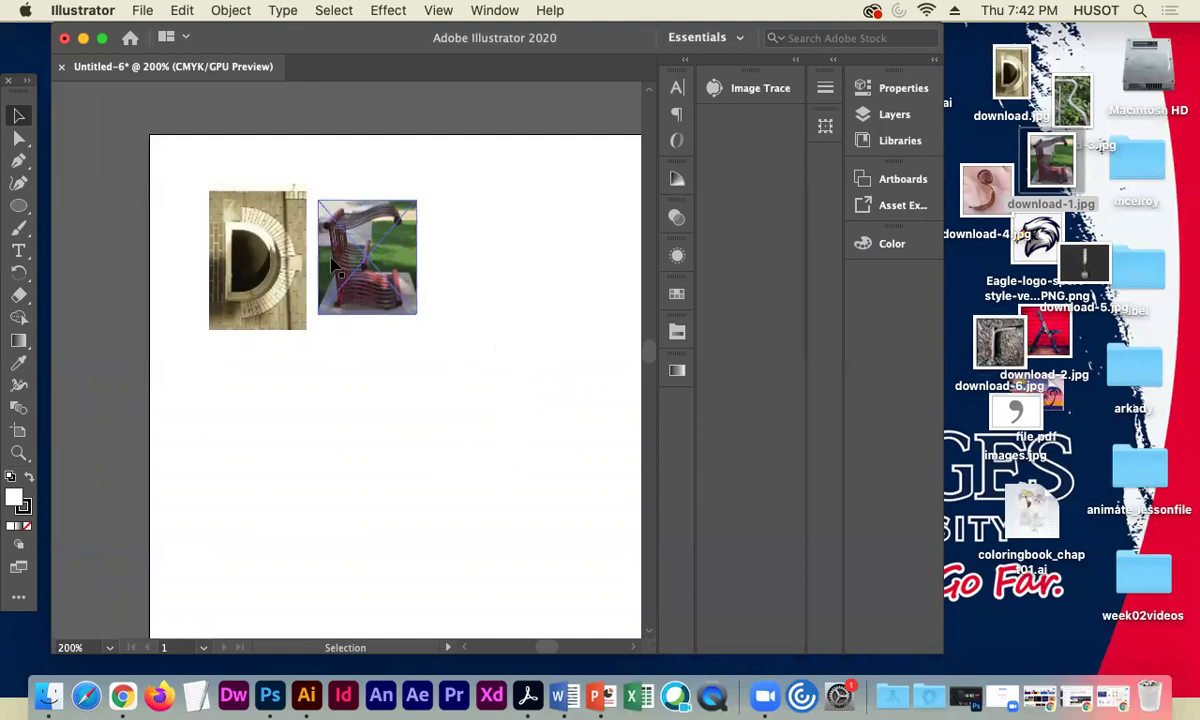
pyautogui.click(312, 262)
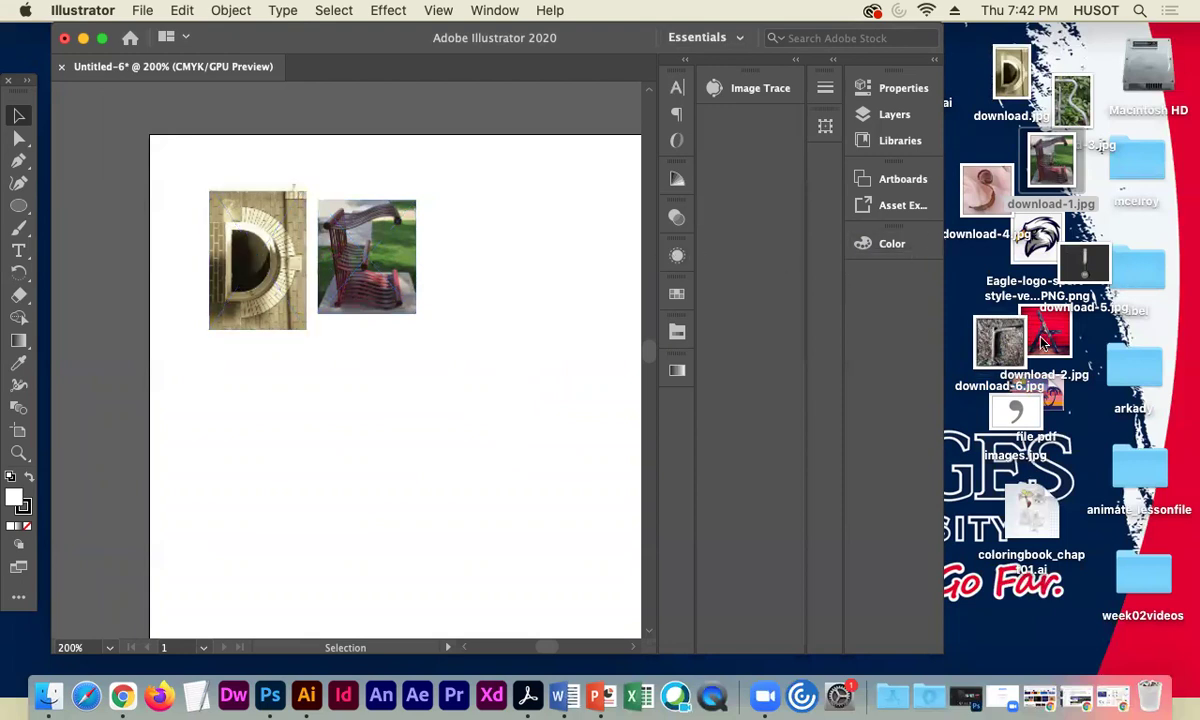
# - Place download-2.jpg, the A photo, scale it to a similar thumbnail size, and set it slightly right of the E photo
pyautogui.moveTo(1058, 340); pyautogui.dragTo(390, 430)
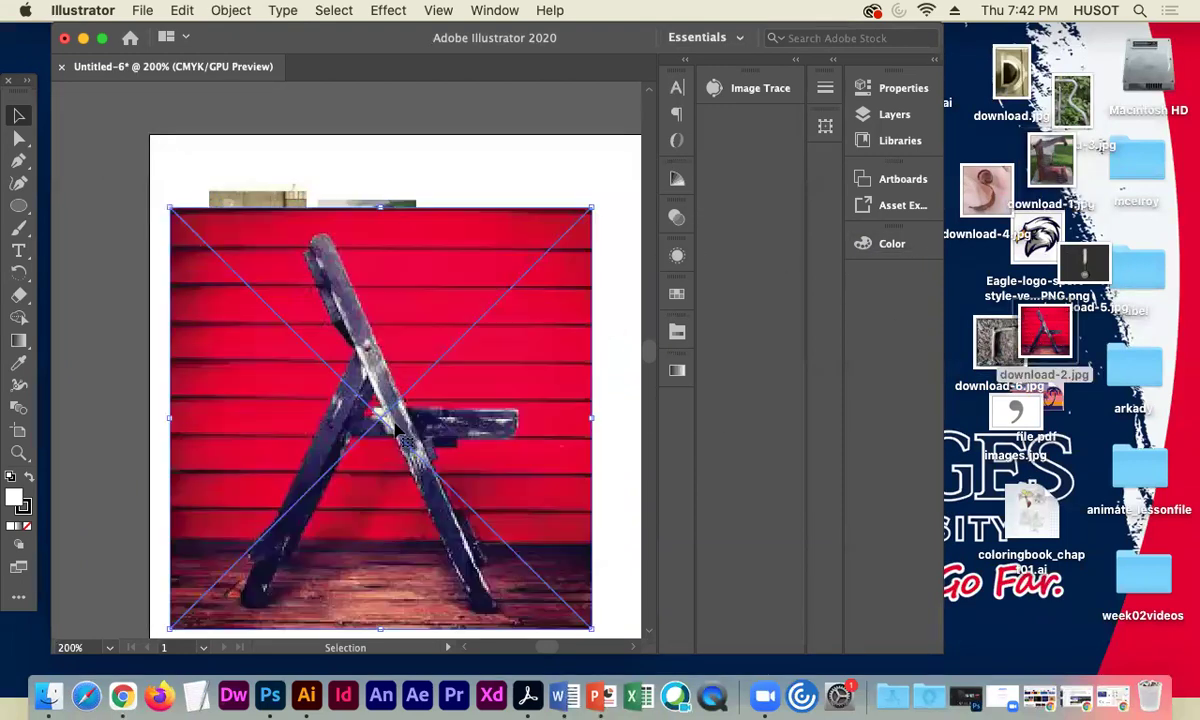
pyautogui.moveTo(591, 627); pyautogui.dragTo(265, 376)
pyautogui.moveTo(230, 253); pyautogui.dragTo(467, 250)
pyautogui.press('Right')
pyautogui.press('Right')
pyautogui.press('Right')
pyautogui.press('Right')
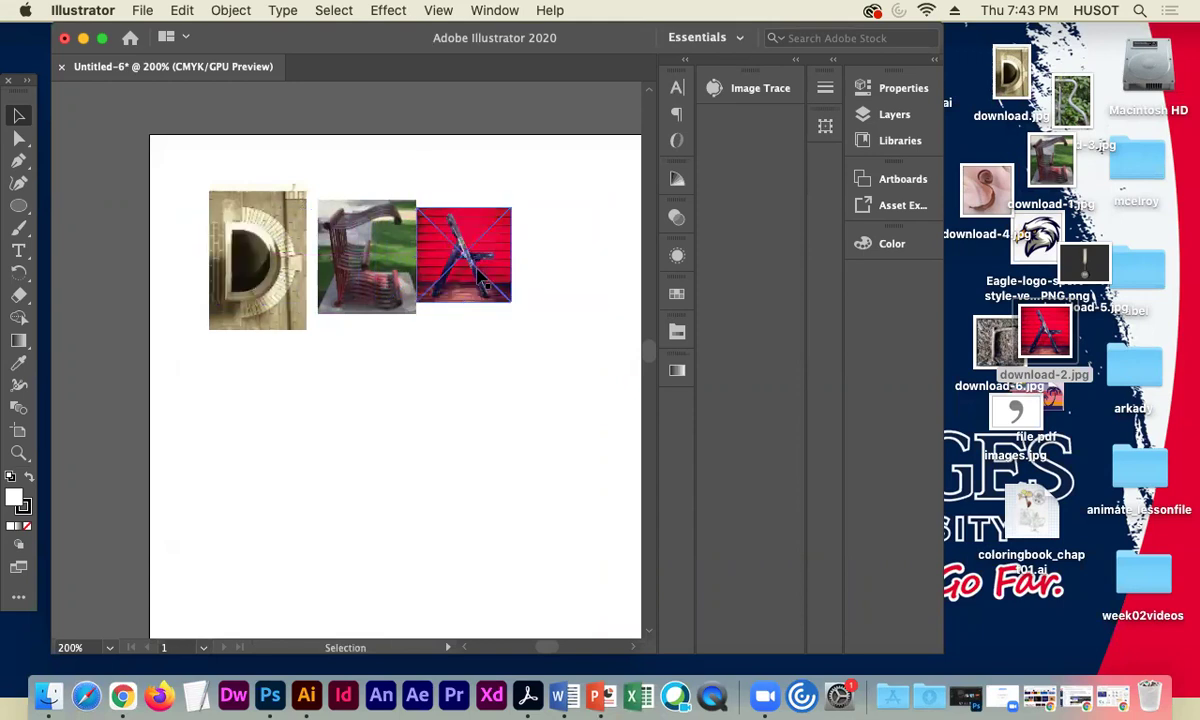
pyautogui.press('Right')
pyautogui.click(525, 414)
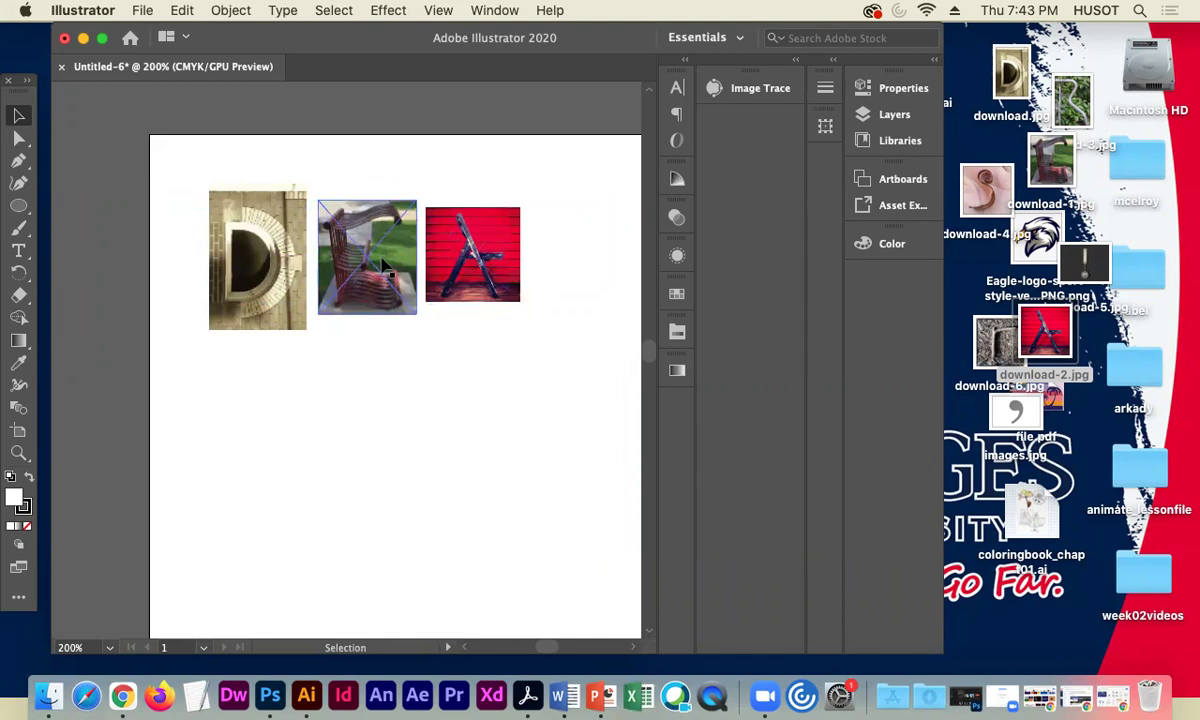
# - Nudge the E photo left until it touches the D photo
pyautogui.press('Left')
pyautogui.press('Left')
pyautogui.press('Left')
pyautogui.press('Left')
pyautogui.press('Left')
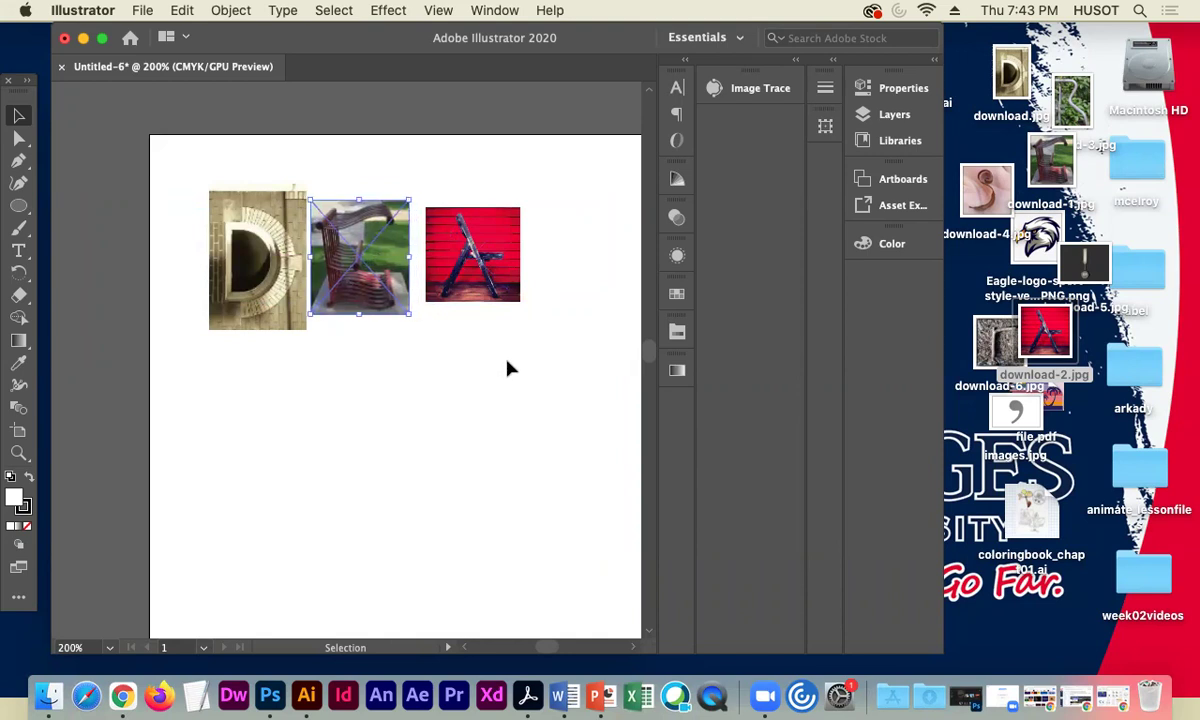
# - Nudge the A photo left until it slightly overlaps the right edge of the E photo
pyautogui.click(453, 281)
pyautogui.press('Left')
pyautogui.press('Left')
pyautogui.press('Left')
pyautogui.press('Left')
pyautogui.press('Left')
pyautogui.press('Left')
pyautogui.press('Left')
pyautogui.press('Left')
pyautogui.press('Left')
pyautogui.press('Left')
pyautogui.press('Left')
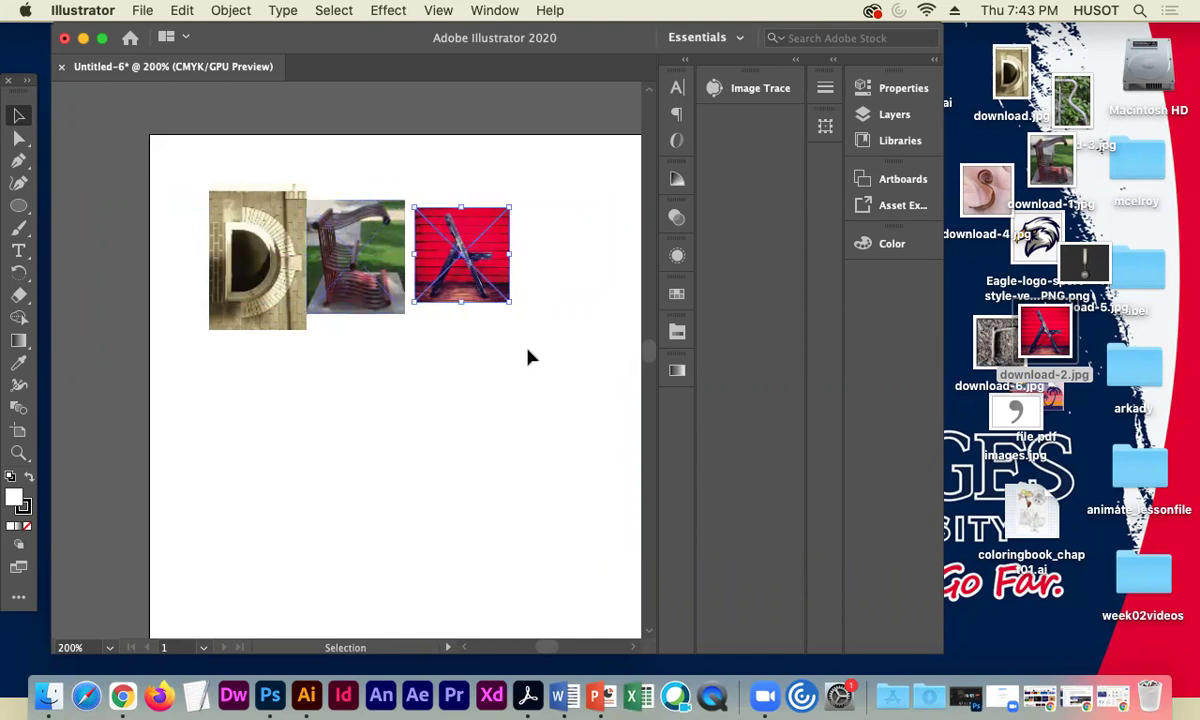
pyautogui.click(530, 360)
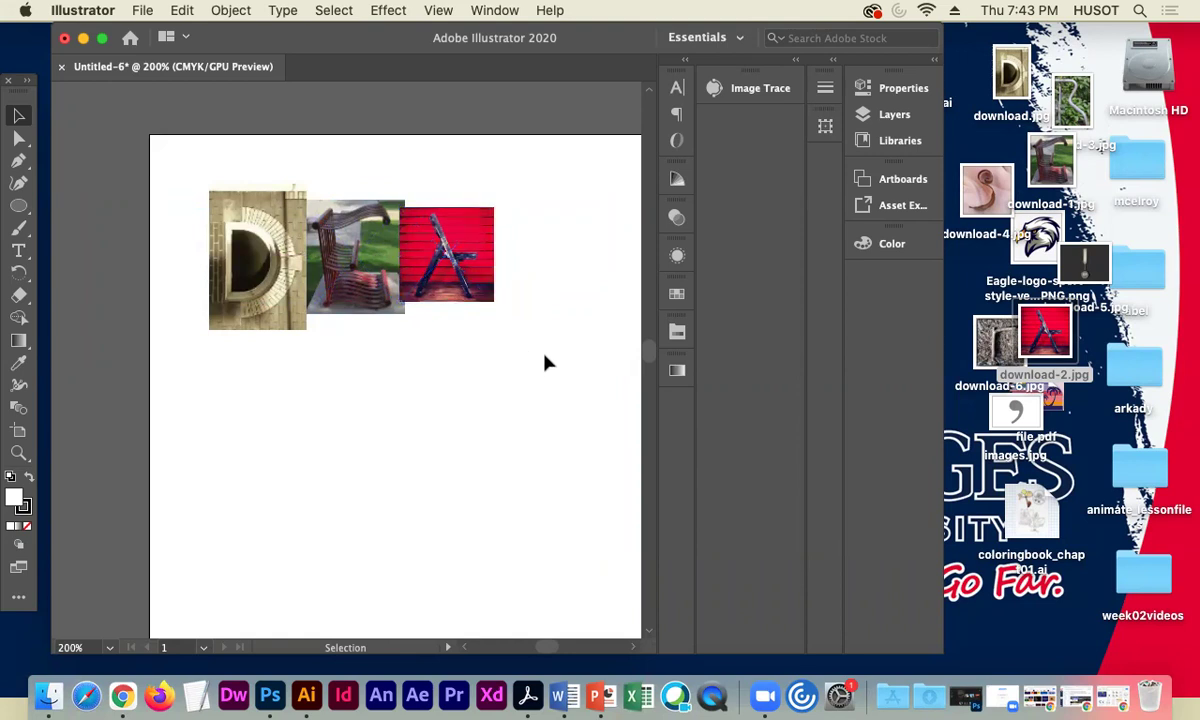
pyautogui.click(476, 272)
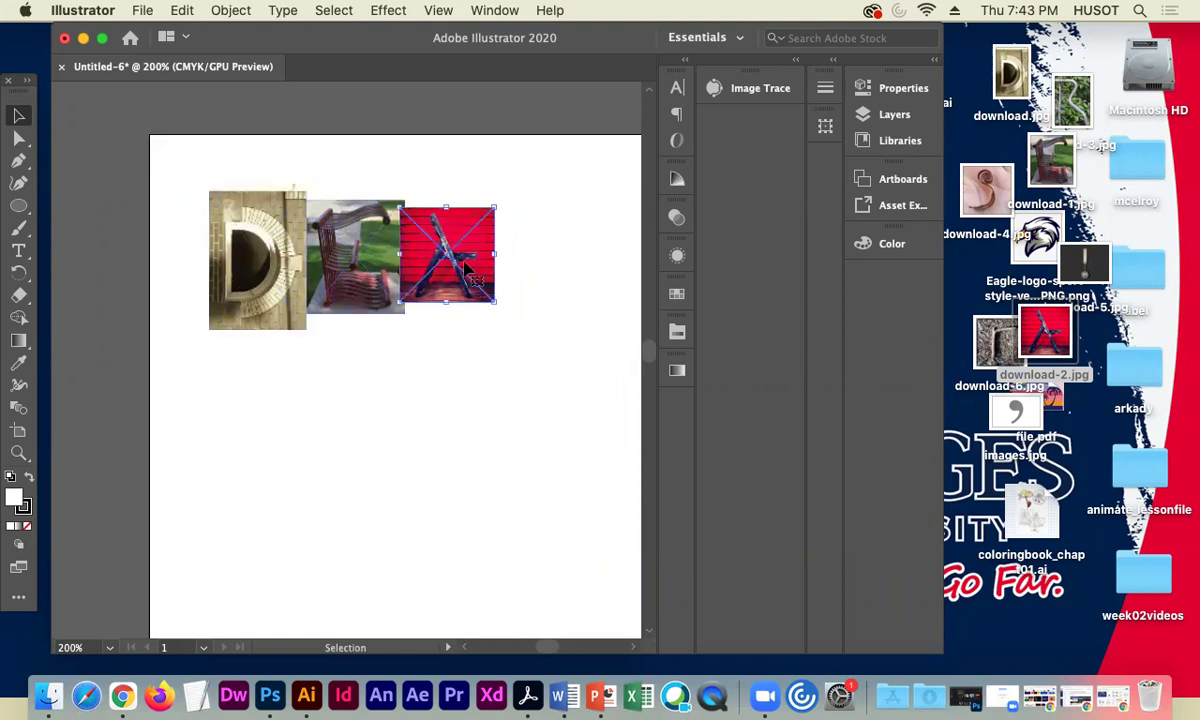
pyautogui.press('Left')
pyautogui.press('Left')
pyautogui.click(536, 359)
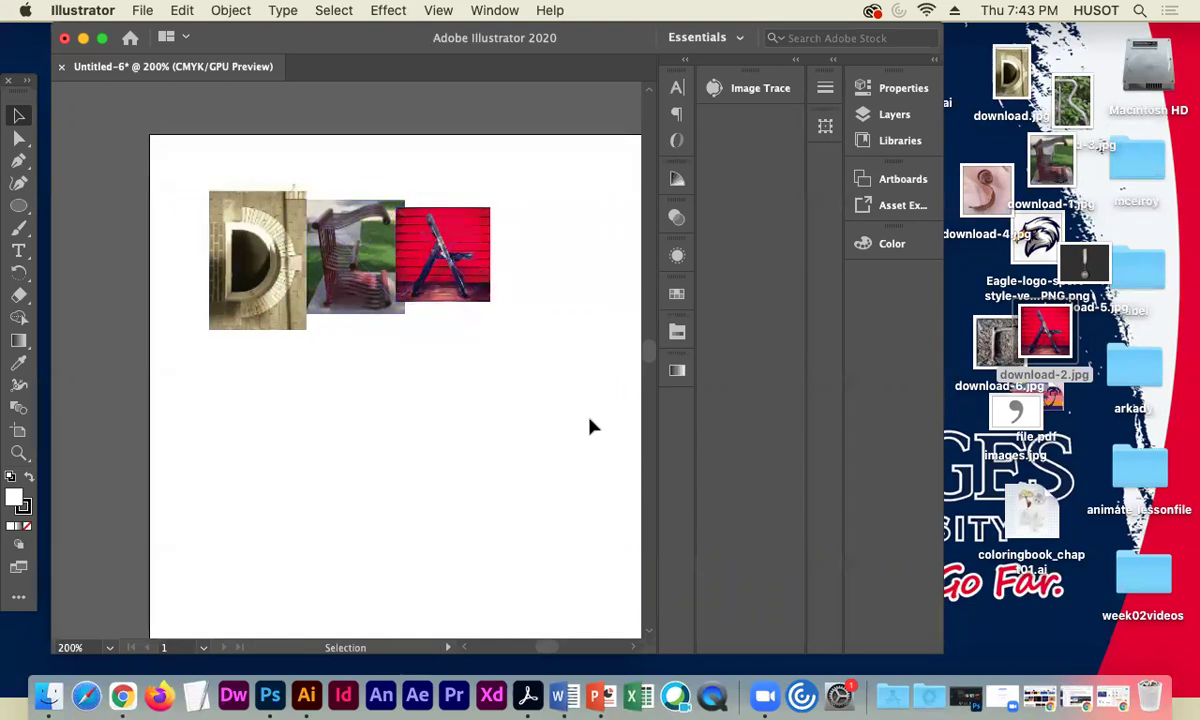
# - Show the rulers and add a horizontal guide along the bottom edge of the A photo
pyautogui.moveTo(506, 393); pyautogui.dragTo(490, 396)
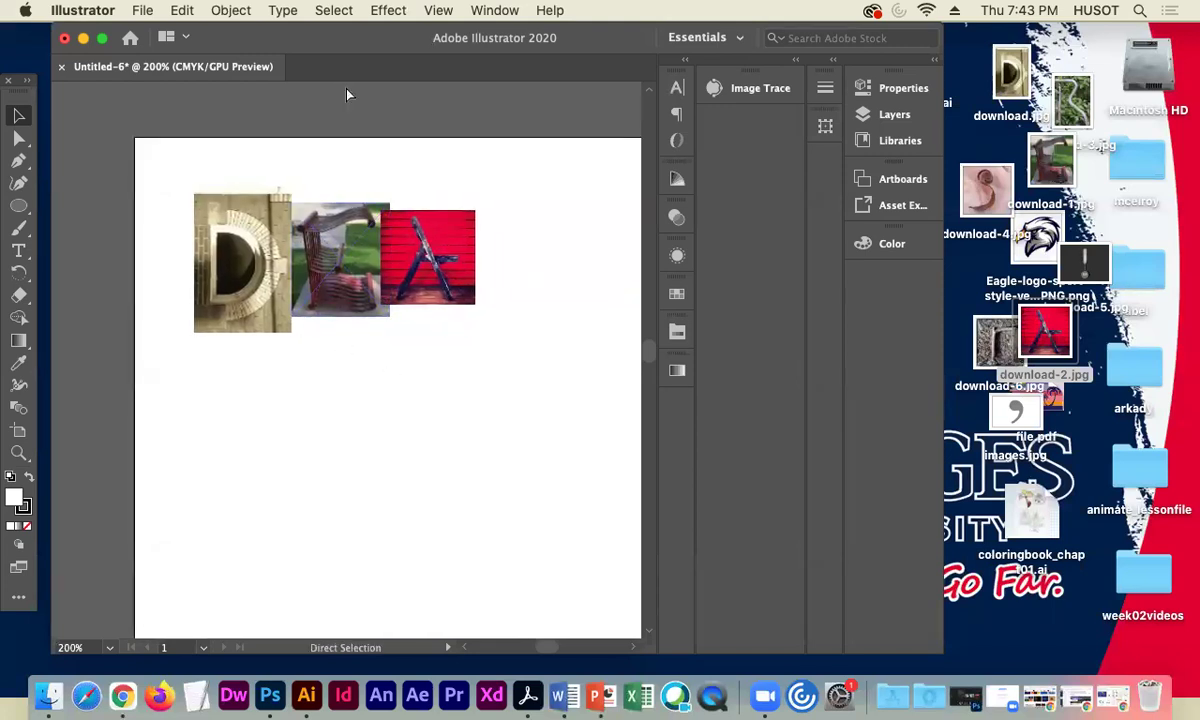
pyautogui.press('super+r')
pyautogui.moveTo(394, 82); pyautogui.dragTo(406, 306)
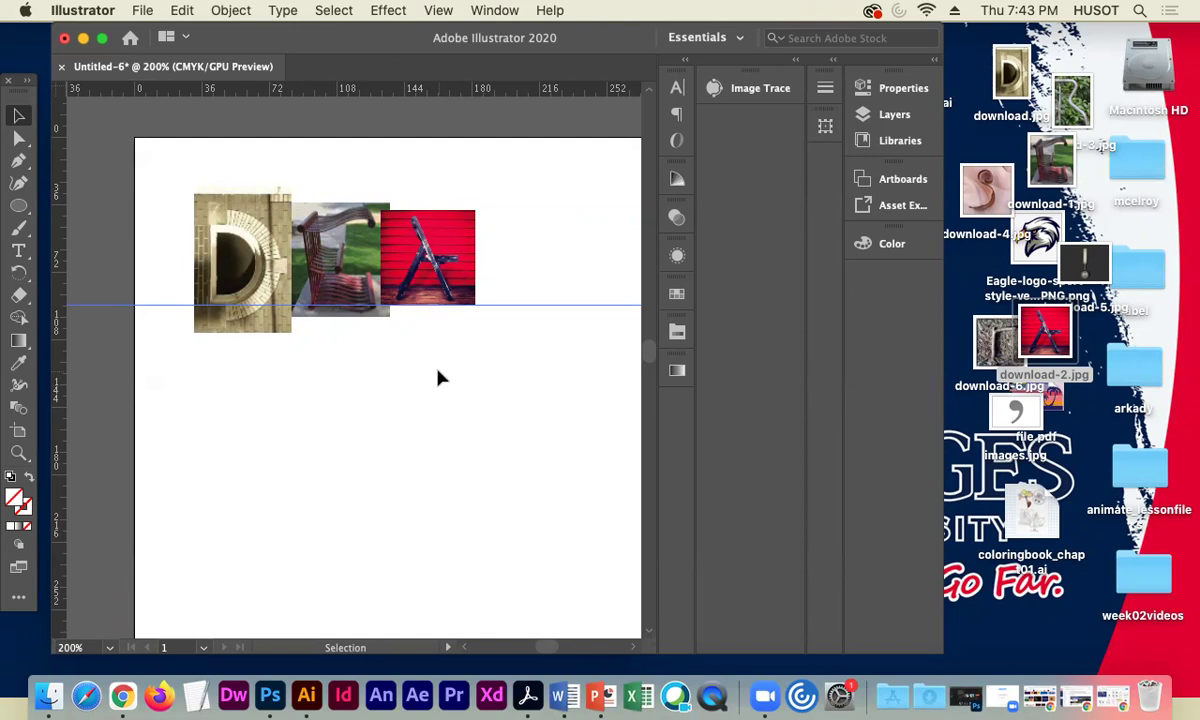
# - Place download-3.jpg, the R photo, scale it to about the A photo's height, and set it against the A's right edge
pyautogui.moveTo(1063, 100); pyautogui.dragTo(425, 432)
pyautogui.moveTo(224, 161); pyautogui.dragTo(482, 458)
pyautogui.moveTo(490, 628); pyautogui.dragTo(497, 266)
pyautogui.moveTo(576, 332); pyautogui.dragTo(516, 273)
pyautogui.click(540, 449)
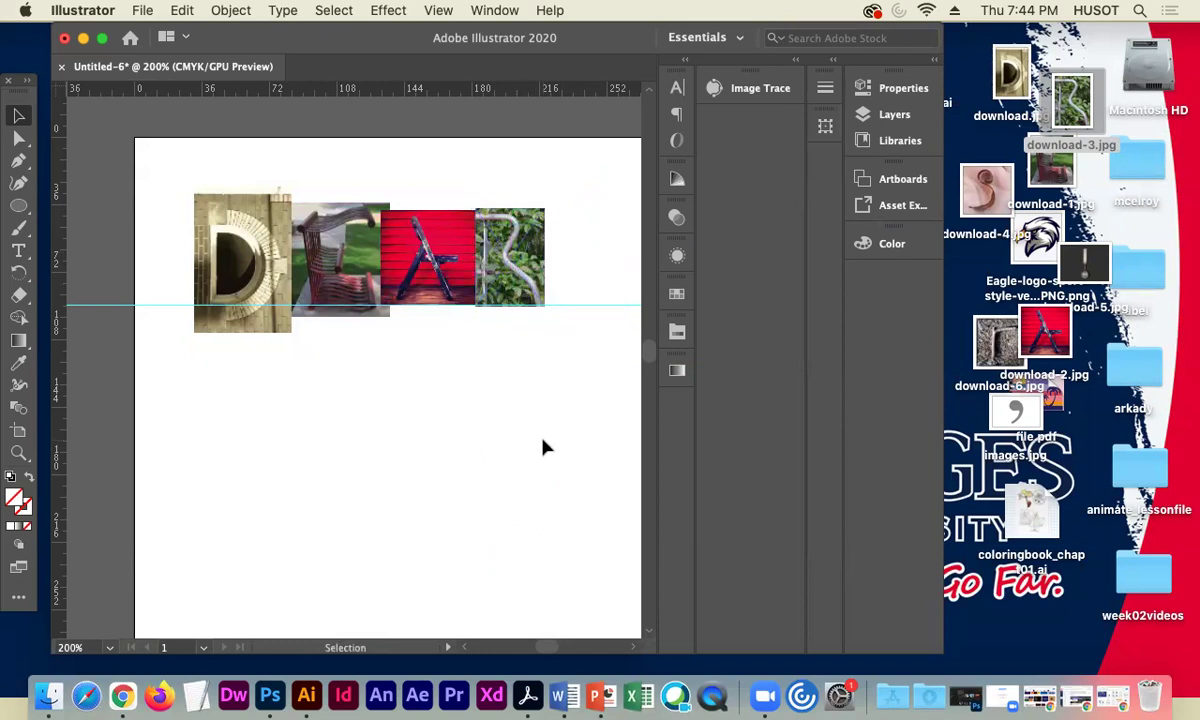
# - Nudge the R photo left to slightly overlap the A photo, and move the horizontal guide down slightly below both photos
pyautogui.click(493, 257)
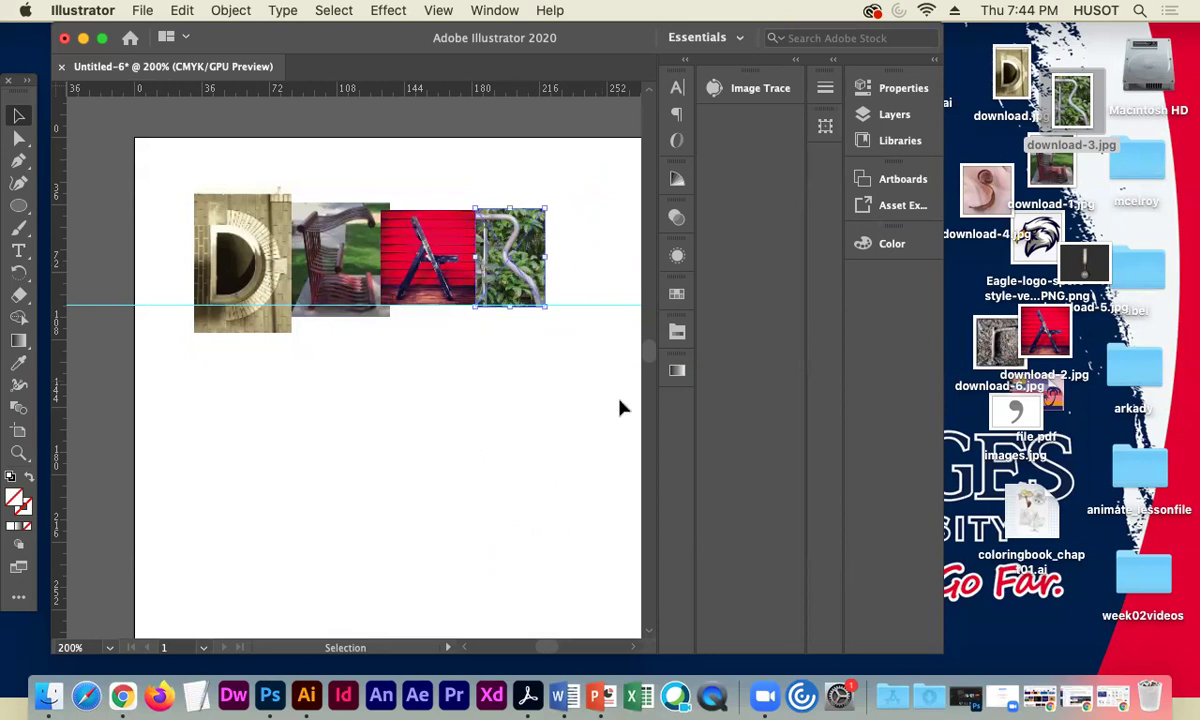
pyautogui.press('Left')
pyautogui.press('Left')
pyautogui.click(540, 432)
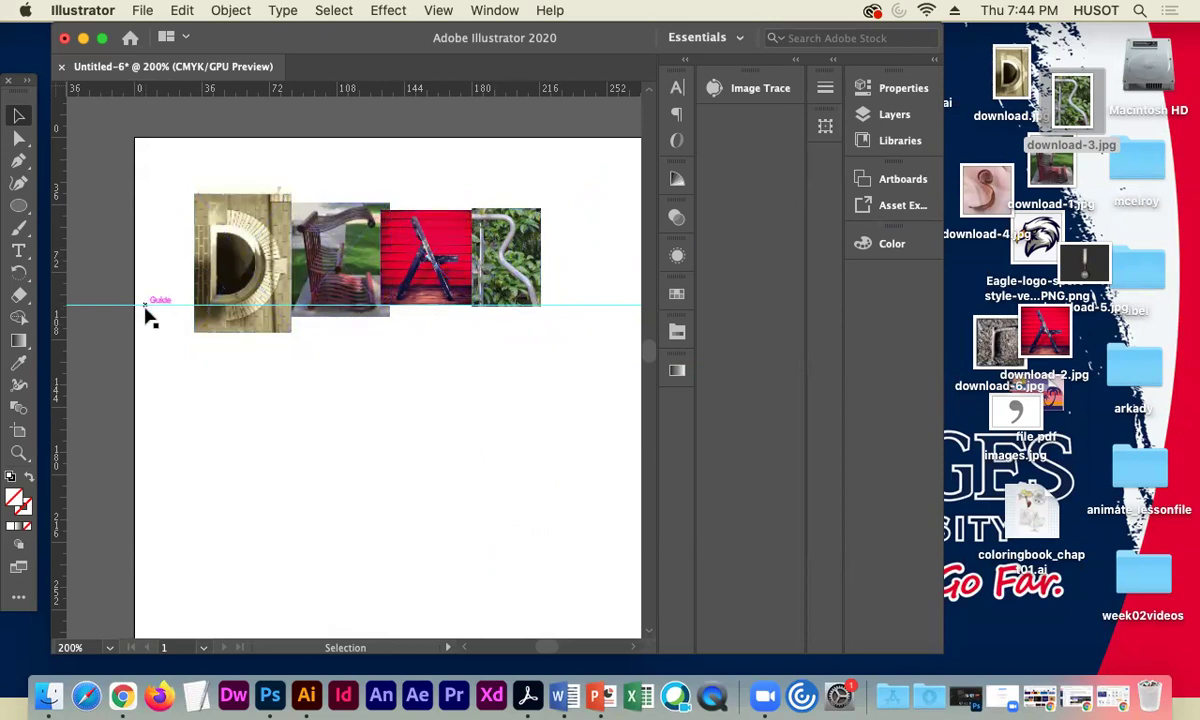
pyautogui.moveTo(145, 306)
pyautogui.mouseDown()
pyautogui.moveTo(150, 334)
pyautogui.moveTo(155, 277)
pyautogui.moveTo(161, 329)
pyautogui.moveTo(162, 312)
pyautogui.mouseUp()
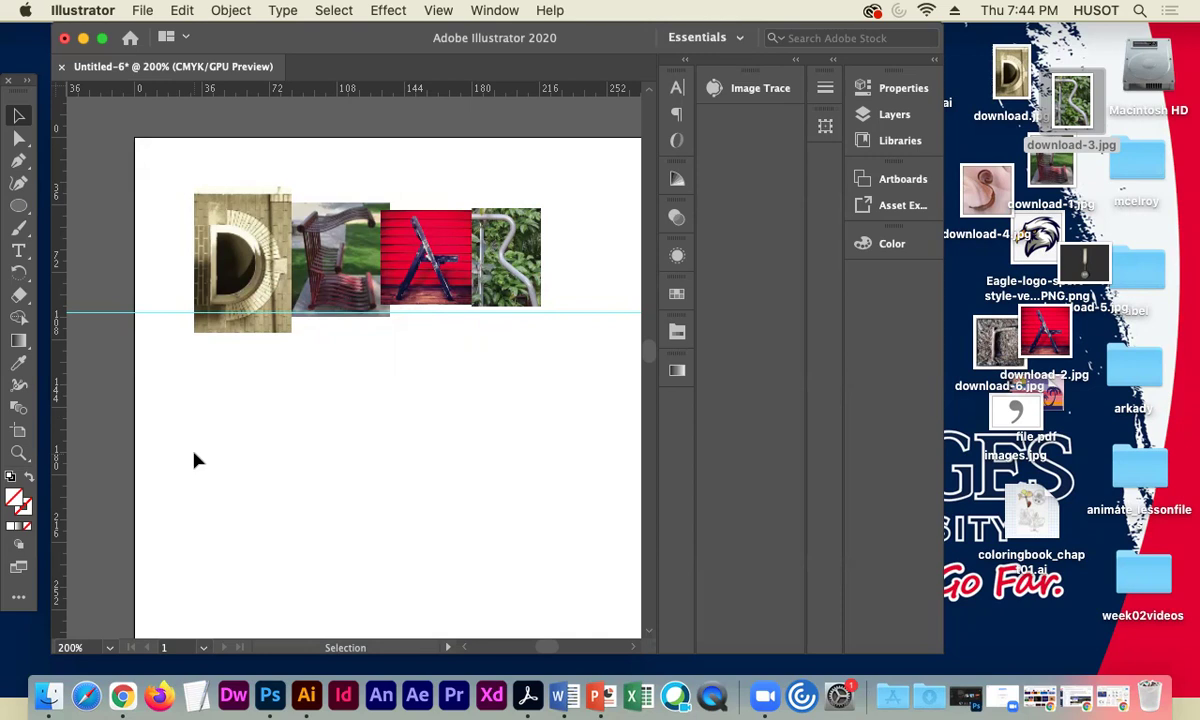
# - Try moving the R photo away from the A photo, and undo the move
pyautogui.click(500, 294)
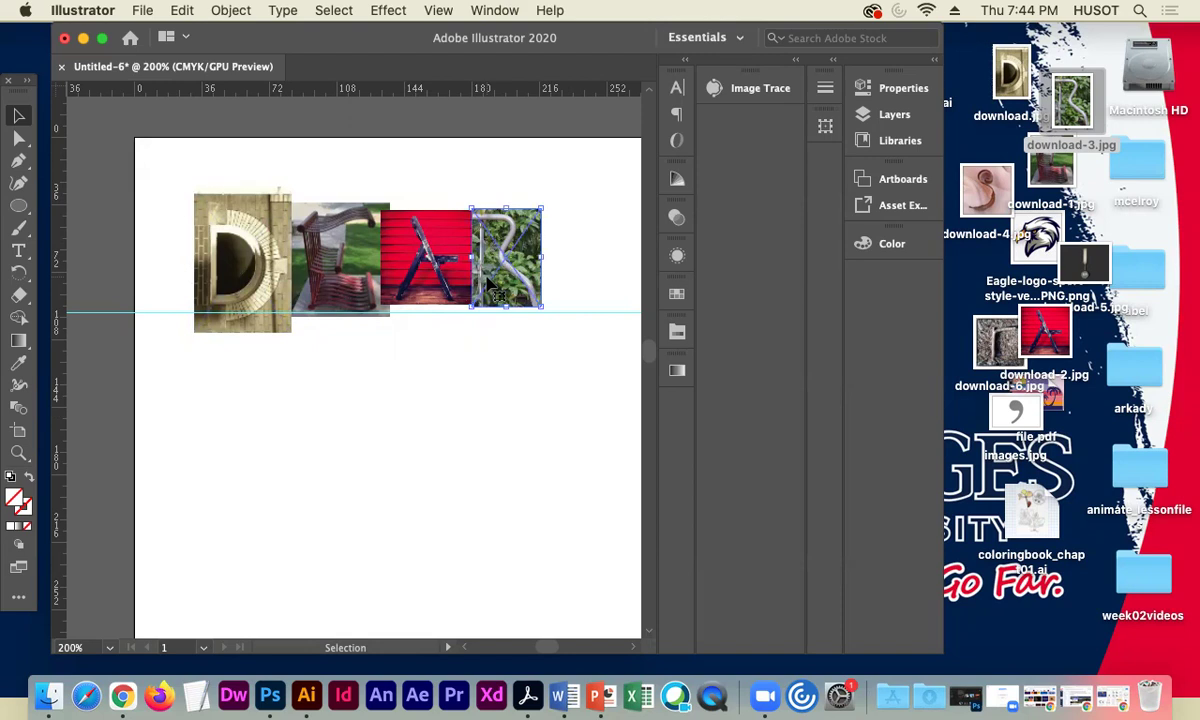
pyautogui.moveTo(488, 281); pyautogui.dragTo(540, 283)
pyautogui.click(516, 375)
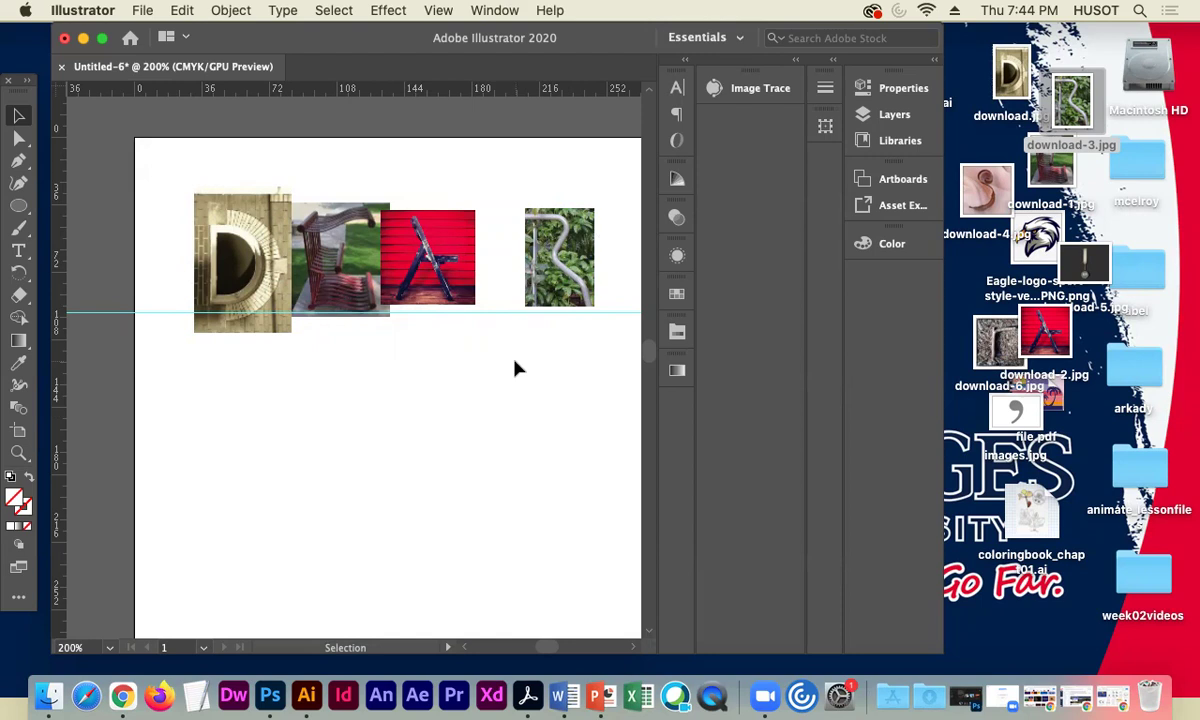
pyautogui.press('cmd+z')
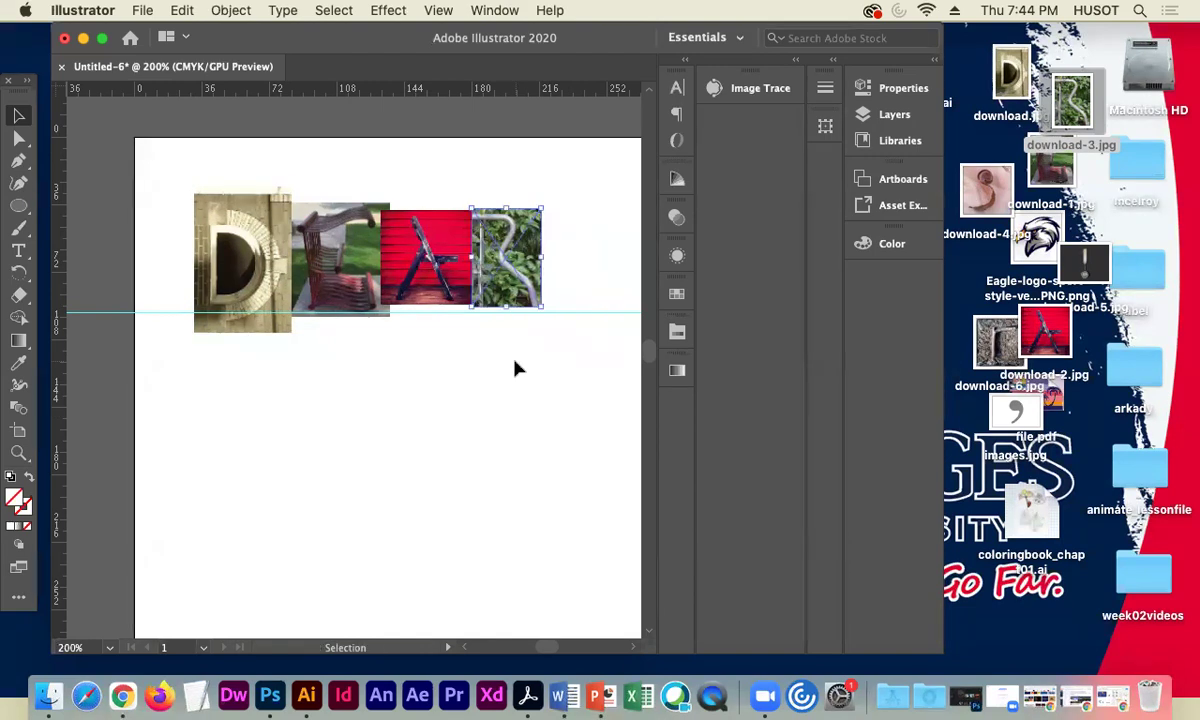
pyautogui.click(505, 380)
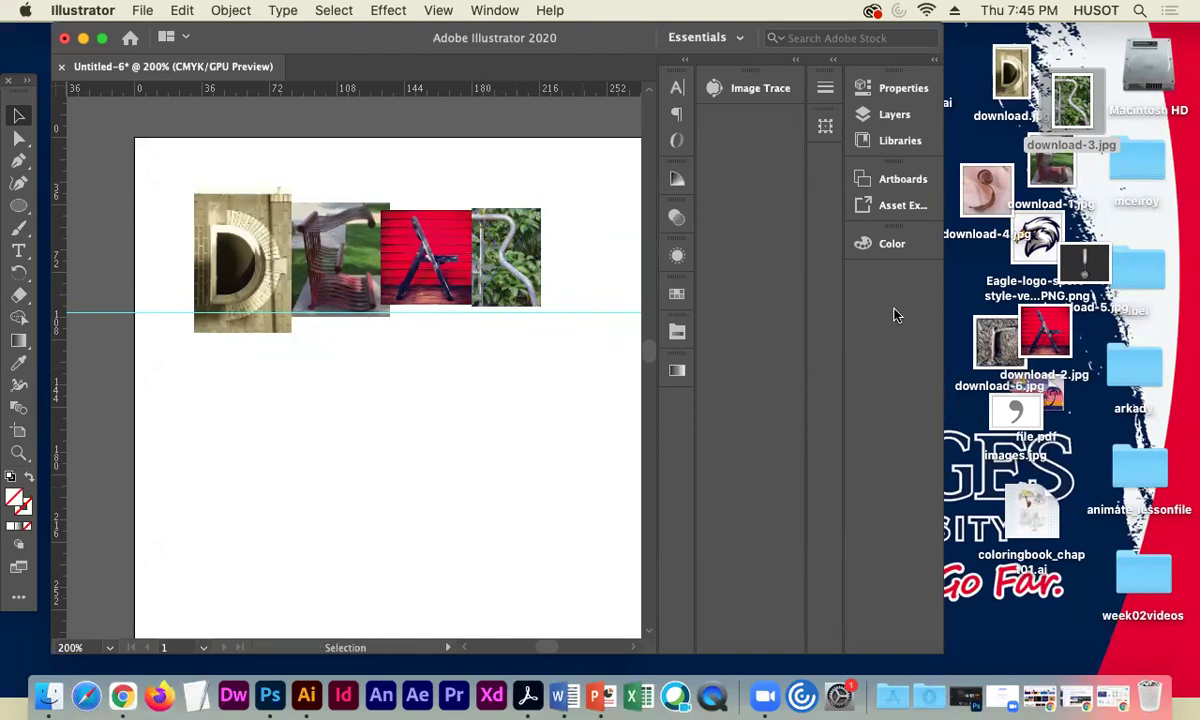
# - Place download-4.jpg, the S photo, scale it to a similar thumbnail size, and set it right of the R photo near the guide
pyautogui.moveTo(980, 207); pyautogui.dragTo(455, 420)
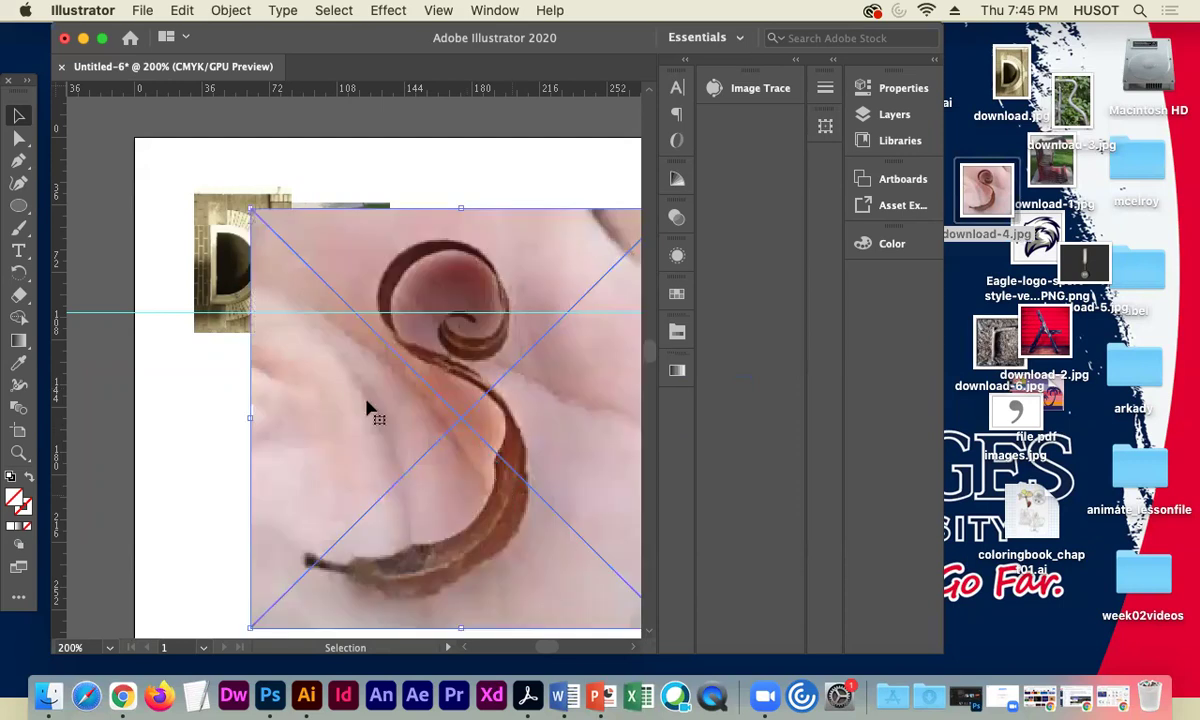
pyautogui.moveTo(250, 210); pyautogui.dragTo(317, 459)
pyautogui.press('space')
pyautogui.moveTo(450, 504); pyautogui.dragTo(430, 368)
pyautogui.moveTo(371, 343); pyautogui.dragTo(456, 343)
pyautogui.click(483, 492)
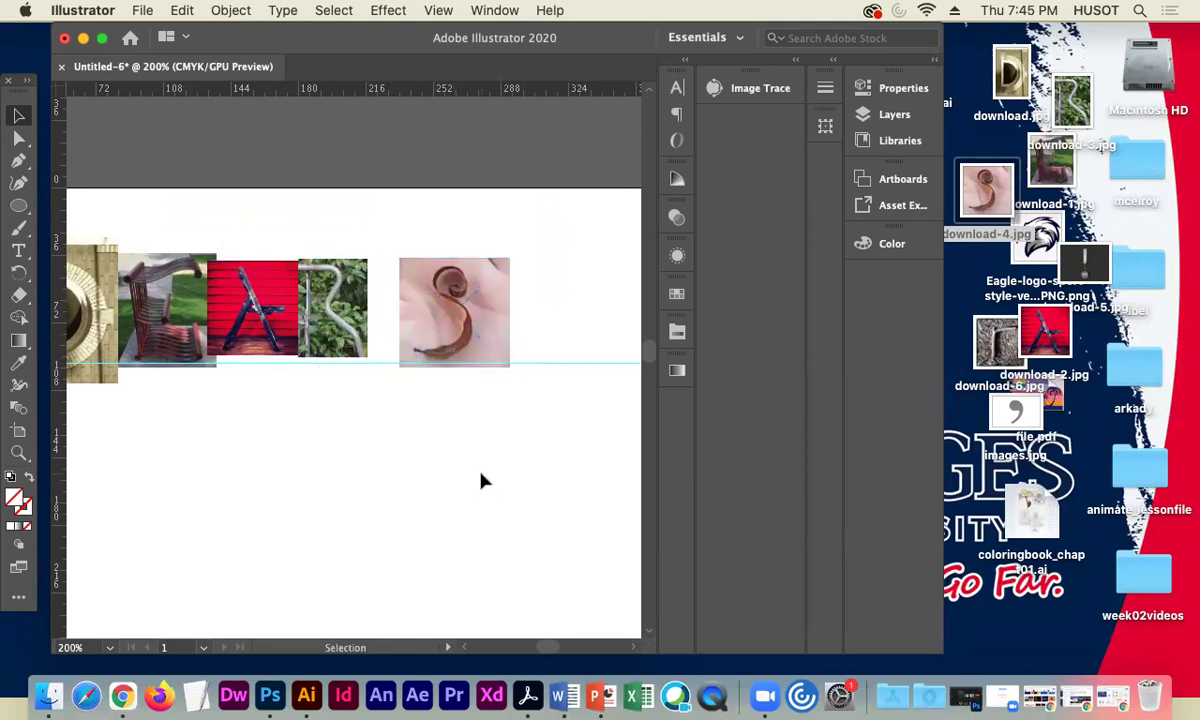
# - Nudge the S photo left until it meets the right edge of the R photo
pyautogui.press('super+minus')
pyautogui.press('super+minus')
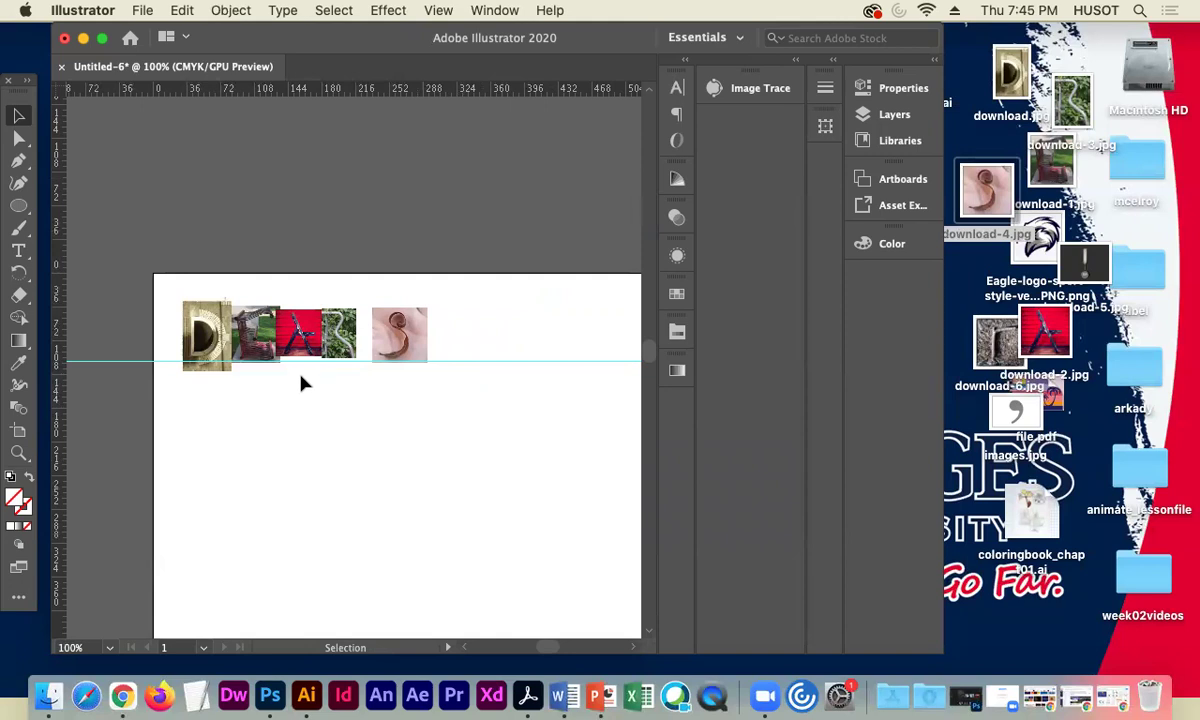
pyautogui.click(385, 327)
pyautogui.press('Left')
pyautogui.press('Left')
pyautogui.press('Left')
pyautogui.press('Left')
pyautogui.press('Left')
pyautogui.press('Left')
pyautogui.press('Left')
pyautogui.press('Left')
pyautogui.press('Left')
pyautogui.press('Left')
pyautogui.press('Left')
pyautogui.press('Left')
pyautogui.press('Left')
pyautogui.press('Left')
pyautogui.press('Left')
pyautogui.click(449, 457)
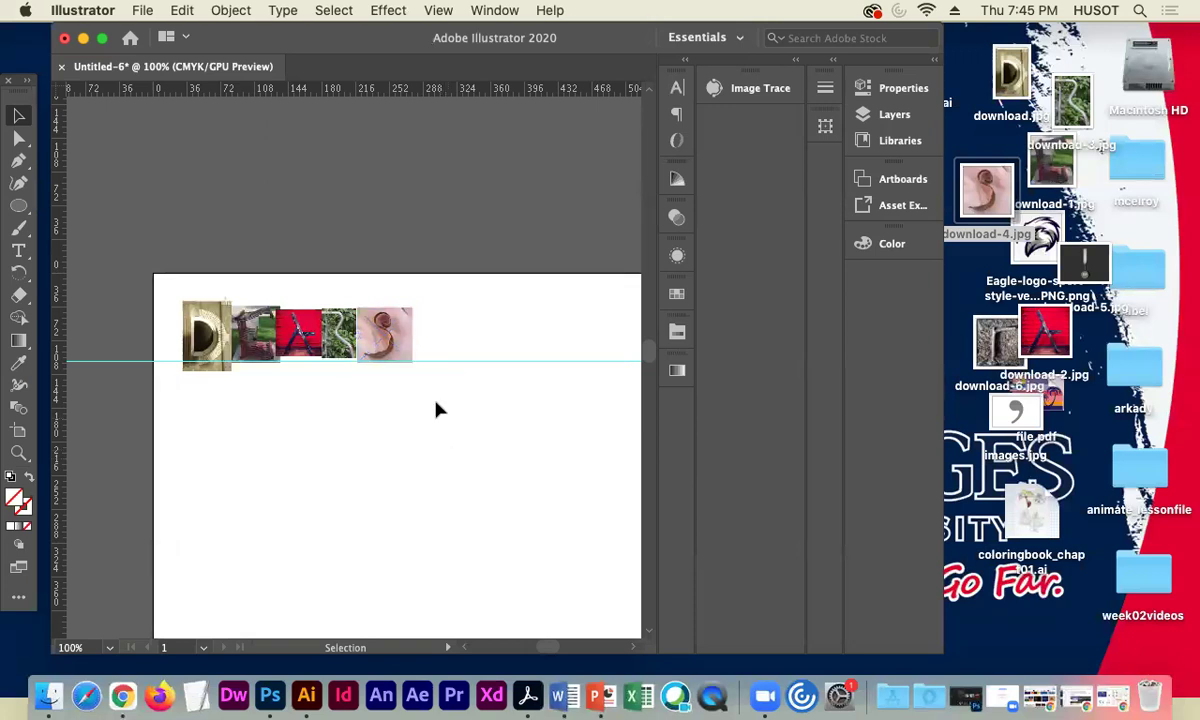
pyautogui.click(382, 350)
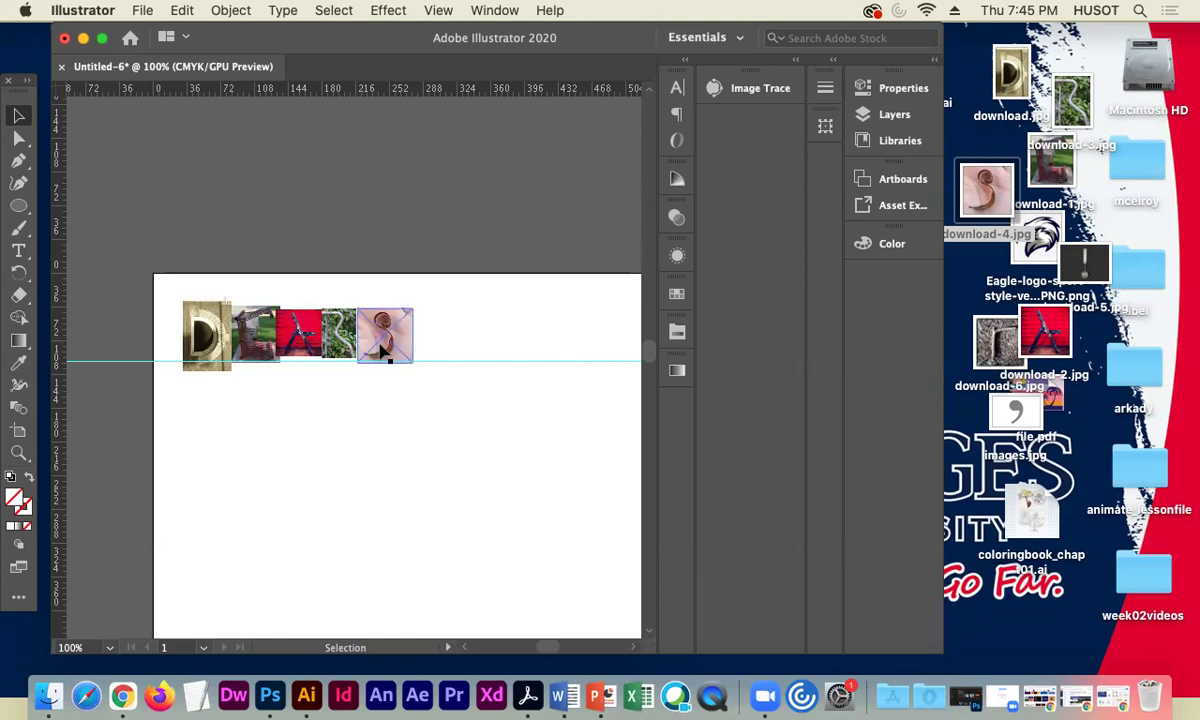
# - Nudge the S photo right, away from the R photo, to leave a word space between them
pyautogui.click(389, 360)
pyautogui.press('Right')
pyautogui.press('Right')
pyautogui.press('Right')
pyautogui.press('Right')
pyautogui.press('Right')
pyautogui.press('Right')
pyautogui.press('Right')
pyautogui.press('Right')
pyautogui.press('Right')
pyautogui.press('Right')
pyautogui.press('Right')
pyautogui.press('Right')
pyautogui.press('Right')
pyautogui.press('Right')
pyautogui.press('Right')
pyautogui.press('Right')
pyautogui.press('Right')
pyautogui.press('Right')
pyautogui.press('Right')
pyautogui.press('Right')
pyautogui.press('Right')
pyautogui.press('Right')
pyautogui.press('Right')
pyautogui.press('Right')
pyautogui.press('Right')
pyautogui.press('Right')
pyautogui.press('Right')
pyautogui.press('Right')
pyautogui.press('Right')
pyautogui.press('Right')
pyautogui.press('Right')
pyautogui.press('Right')
pyautogui.press('Right')
pyautogui.press('Right')
pyautogui.press('Right')
pyautogui.press('Right')
pyautogui.press('Right')
pyautogui.press('Left')
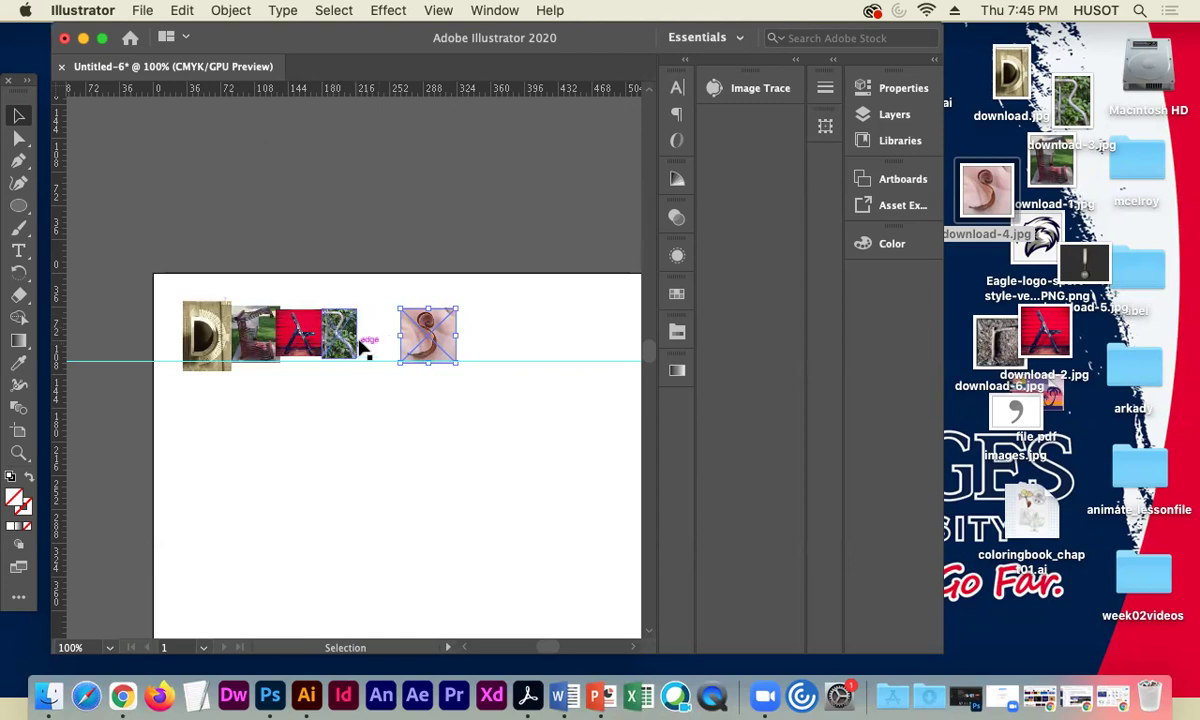
pyautogui.click(367, 471)
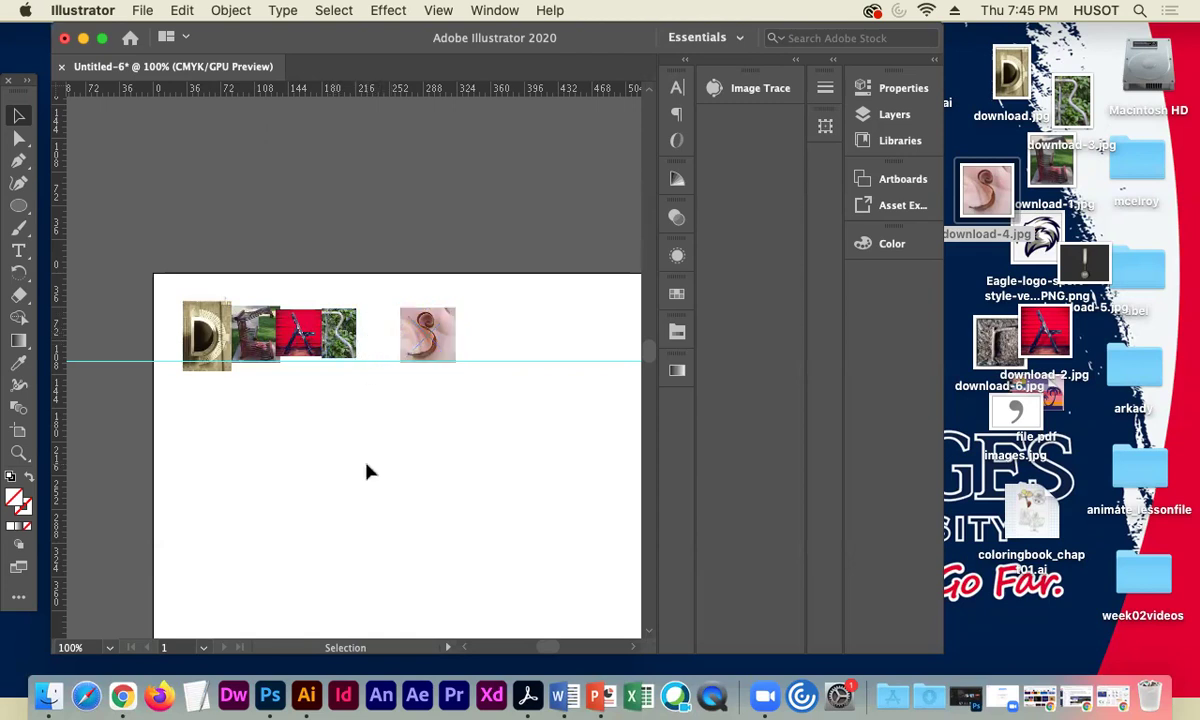
# - Place download-5.jpg, the I photo, scale it to thumbnail height, and set it overlapping the right edge of the S photo
pyautogui.moveTo(1093, 307); pyautogui.dragTo(557, 447)
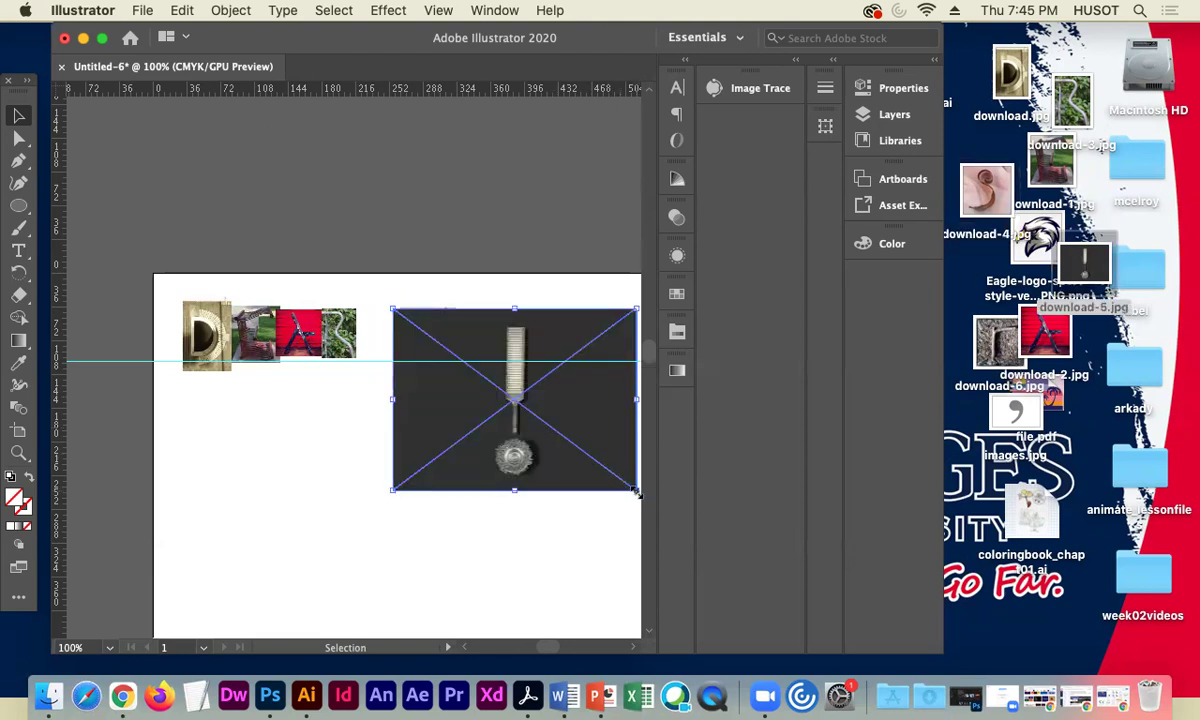
pyautogui.moveTo(636, 492); pyautogui.dragTo(493, 390)
pyautogui.moveTo(448, 350); pyautogui.dragTo(519, 339)
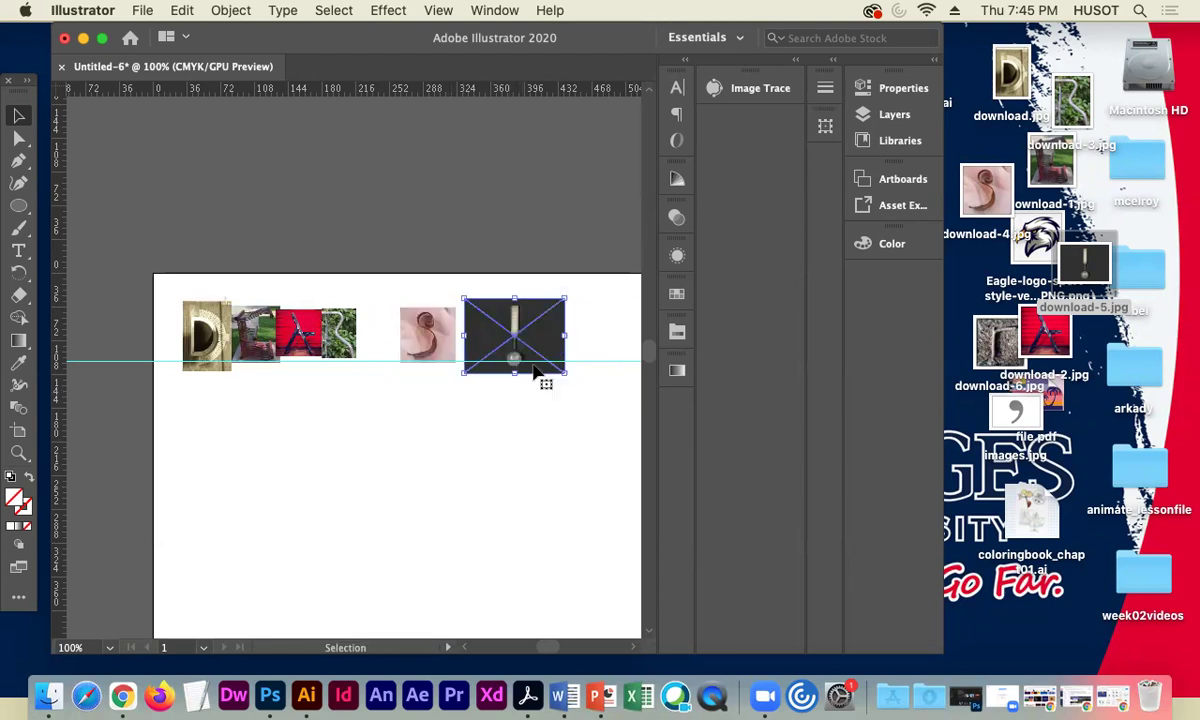
pyautogui.moveTo(566, 373); pyautogui.dragTo(452, 345)
pyautogui.click(465, 432)
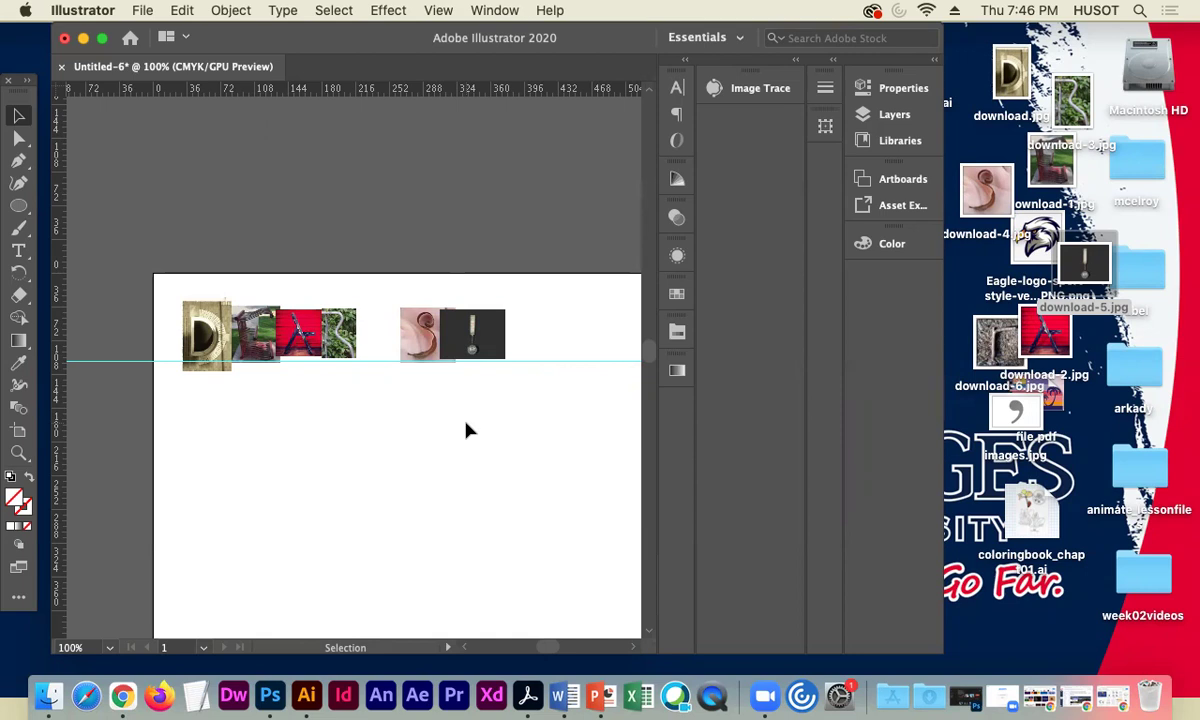
# - Bring the S photo to the front and nudge it right to cover the dark margin beside the I
pyautogui.click(407, 335)
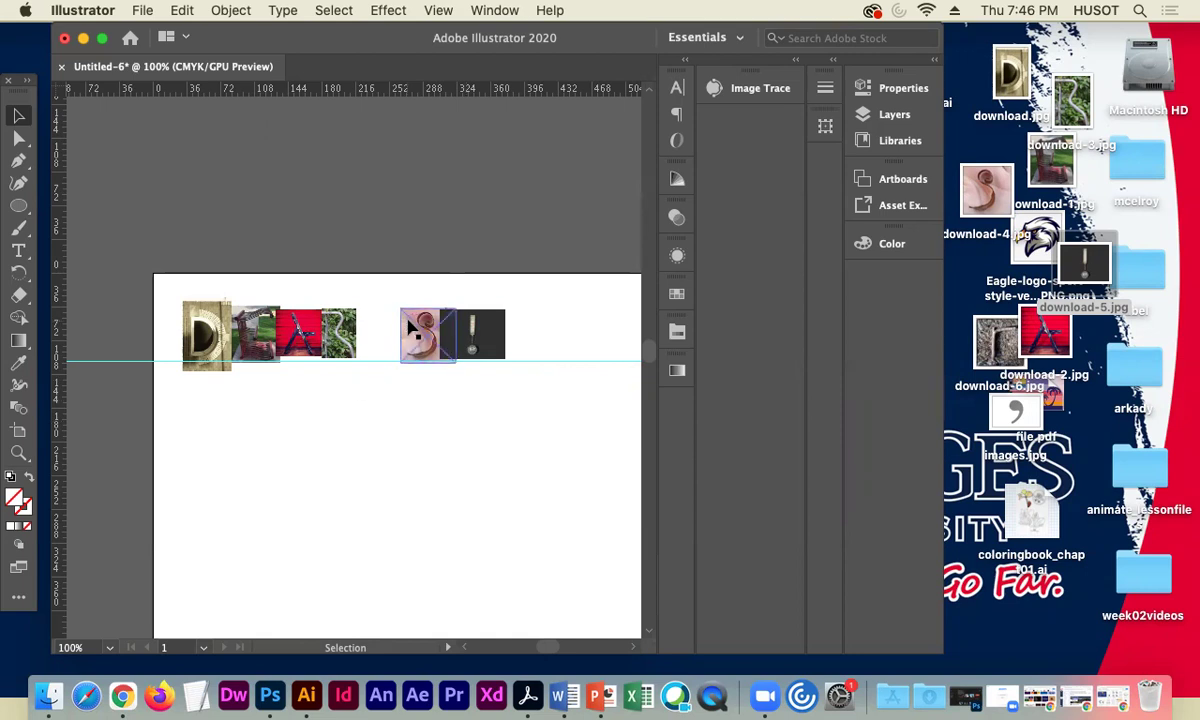
pyautogui.rightClick(407, 328)
pyautogui.moveTo(525, 481)
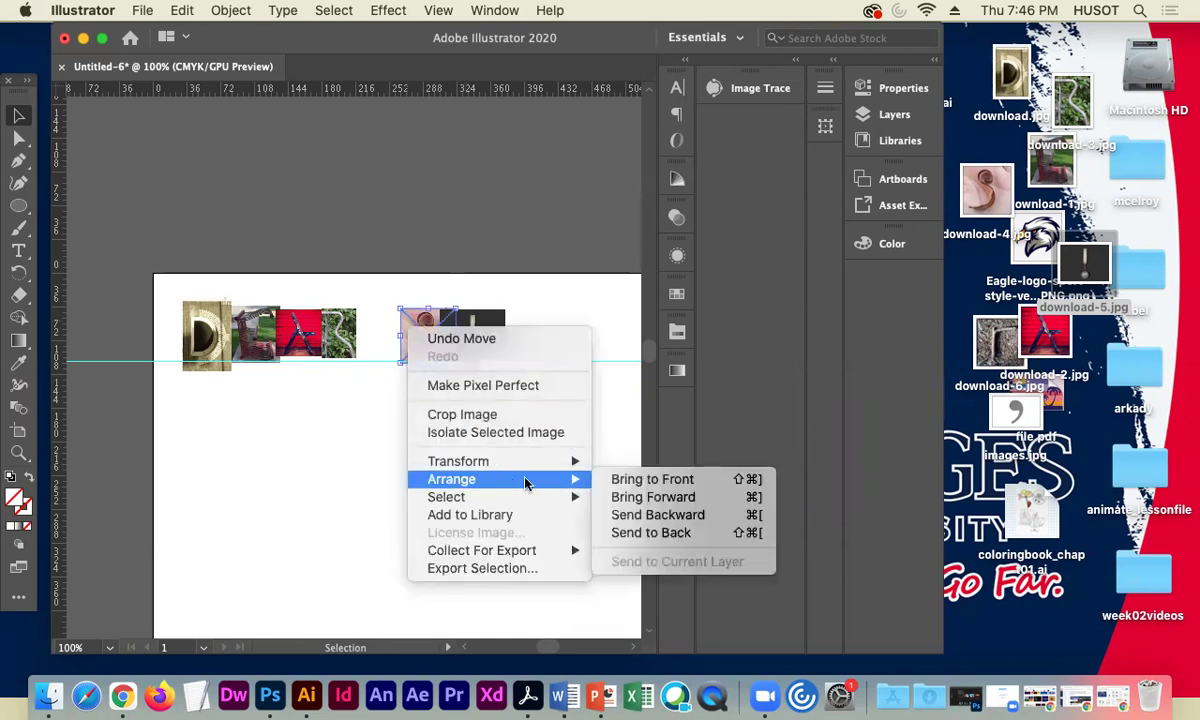
pyautogui.click(630, 483)
pyautogui.press('Right')
pyautogui.press('Right')
pyautogui.press('Right')
pyautogui.press('Right')
pyautogui.press('Right')
pyautogui.click(558, 524)
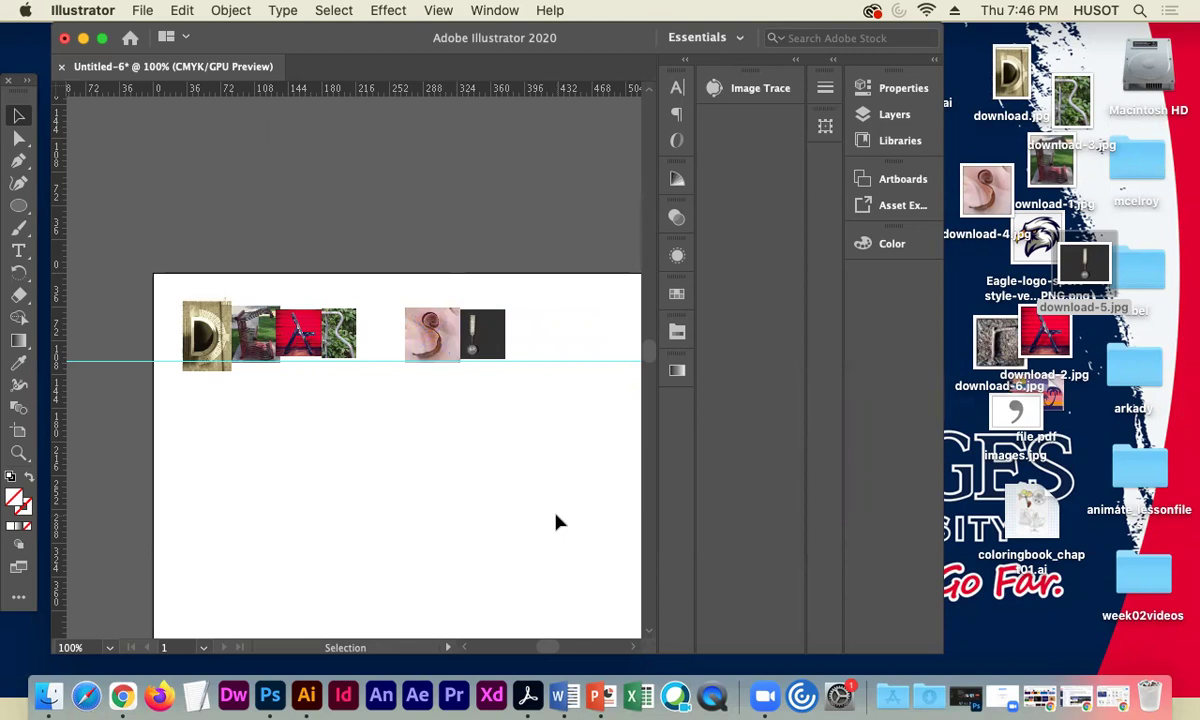
# - Place download-6.jpg, the stone R photo, at thumbnail size over the dark margin right of the I
pyautogui.moveTo(998, 340); pyautogui.dragTo(503, 338)
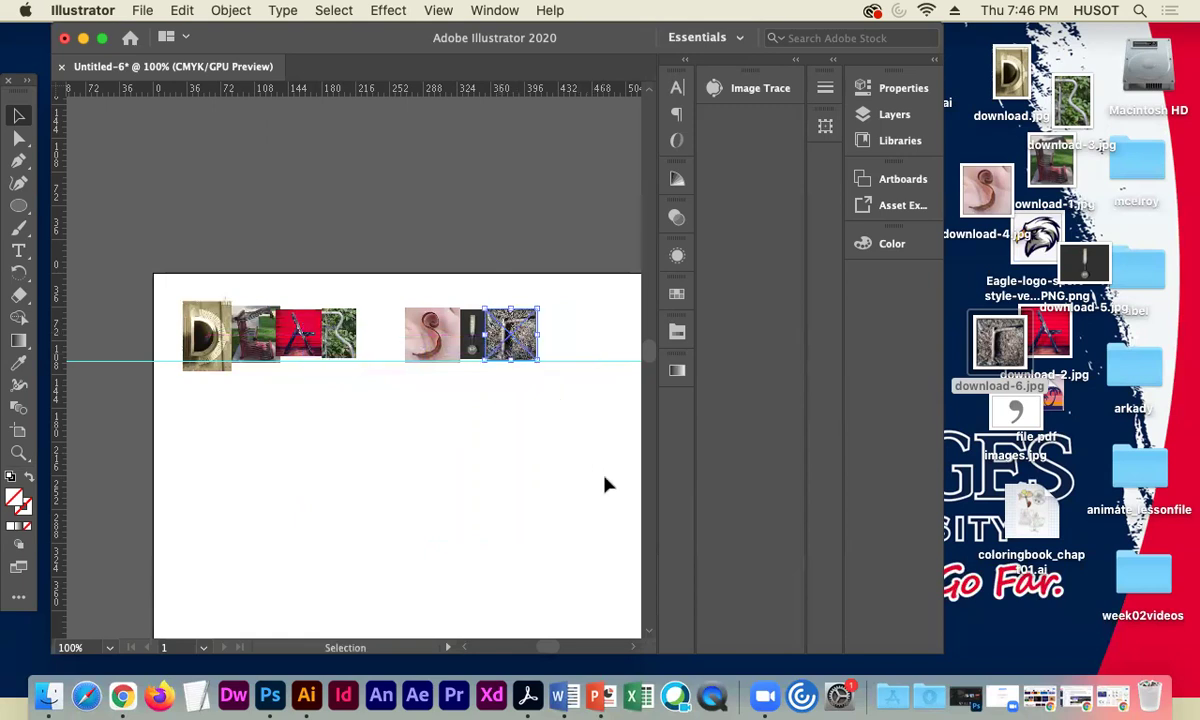
pyautogui.click(553, 484)
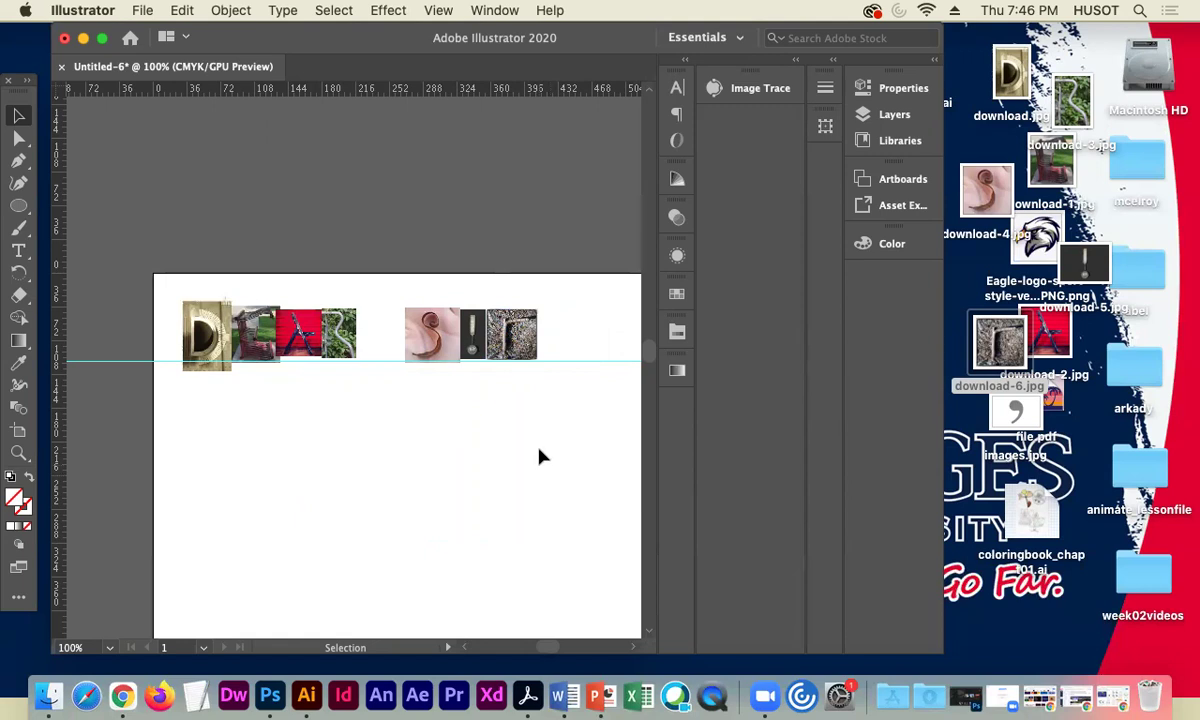
pyautogui.click(495, 318)
pyautogui.click(645, 484)
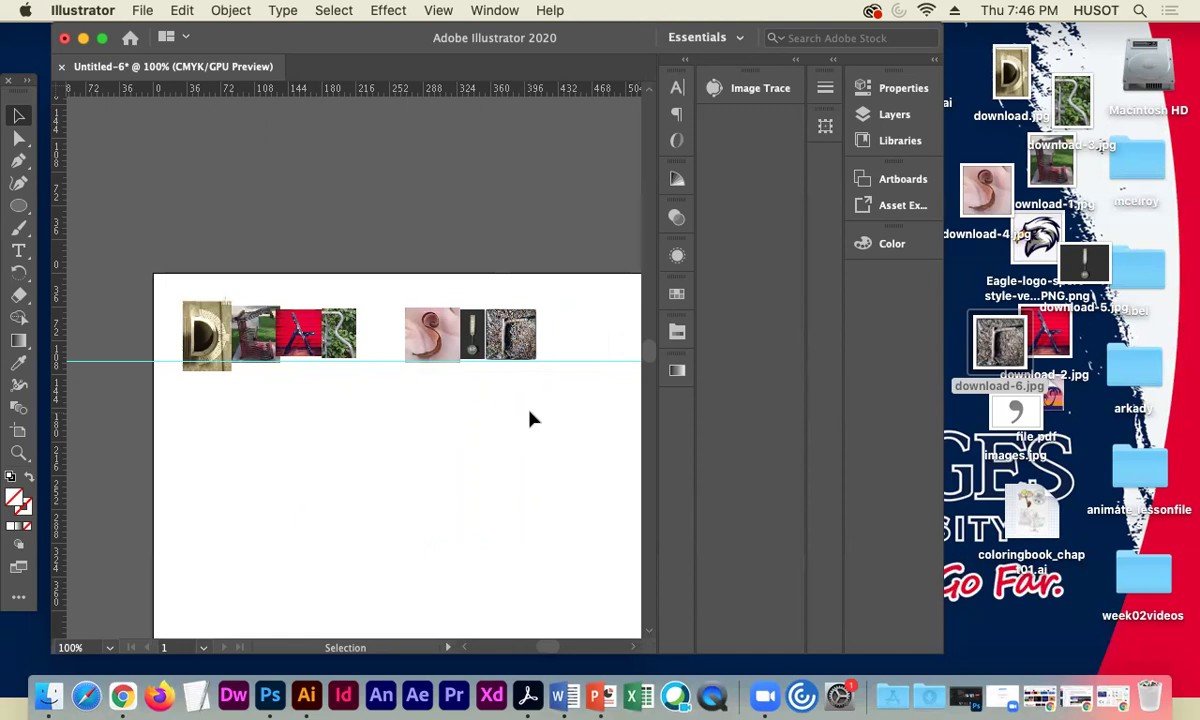
# - Place images.jpg, the comma, scale it down to a small size, and set it on the guide just right of the last R
pyautogui.moveTo(1015, 412); pyautogui.dragTo(517, 418)
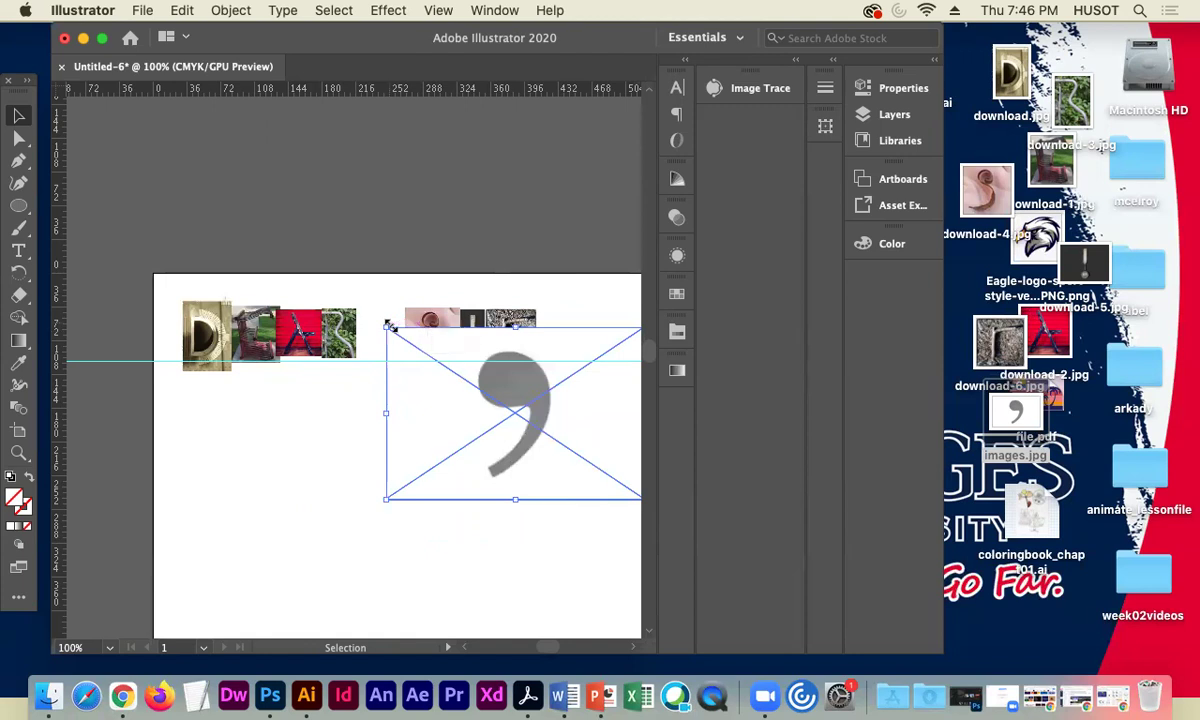
pyautogui.moveTo(384, 324); pyautogui.dragTo(541, 406)
pyautogui.moveTo(617, 447); pyautogui.dragTo(560, 365)
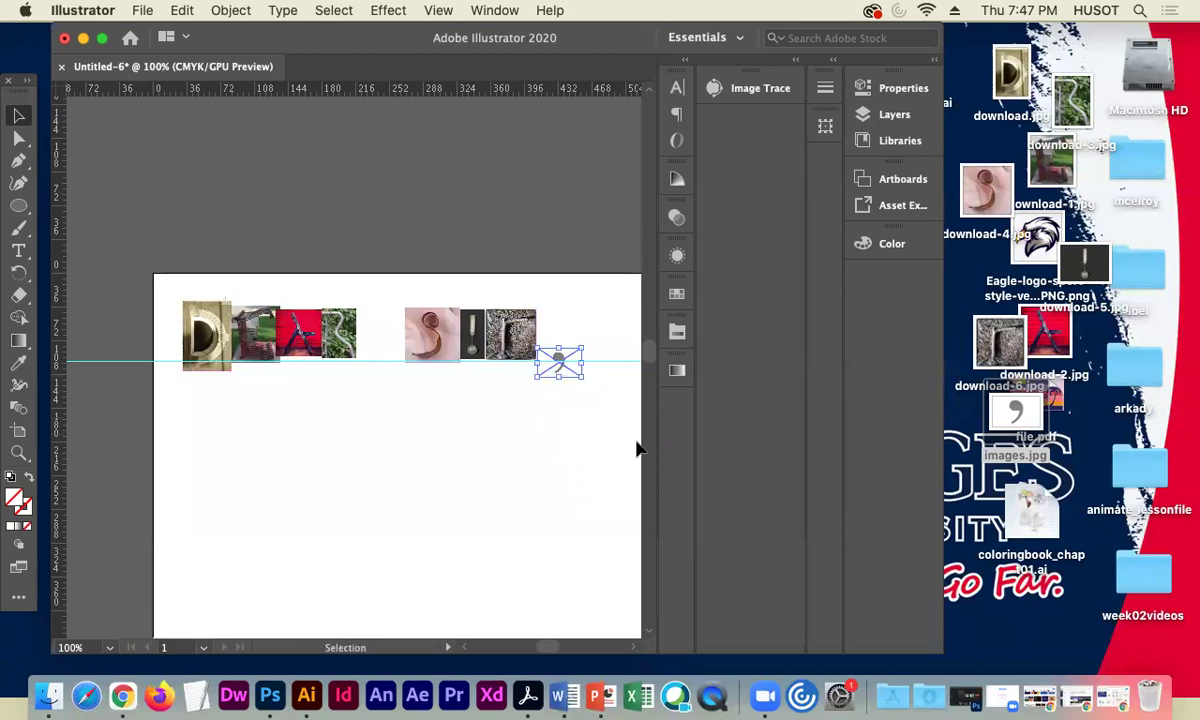
pyautogui.click(615, 500)
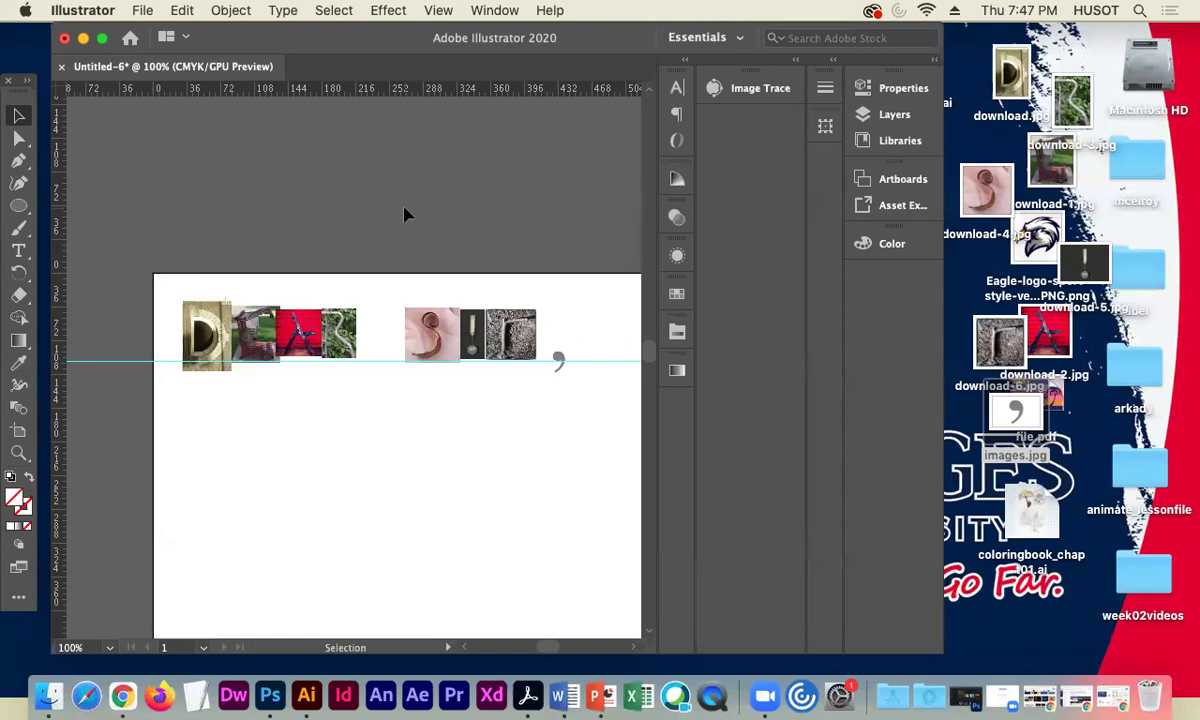
# - Check the spacing and alignment of the letter photos and comma both close up and from farther out
pyautogui.press('super+minus')
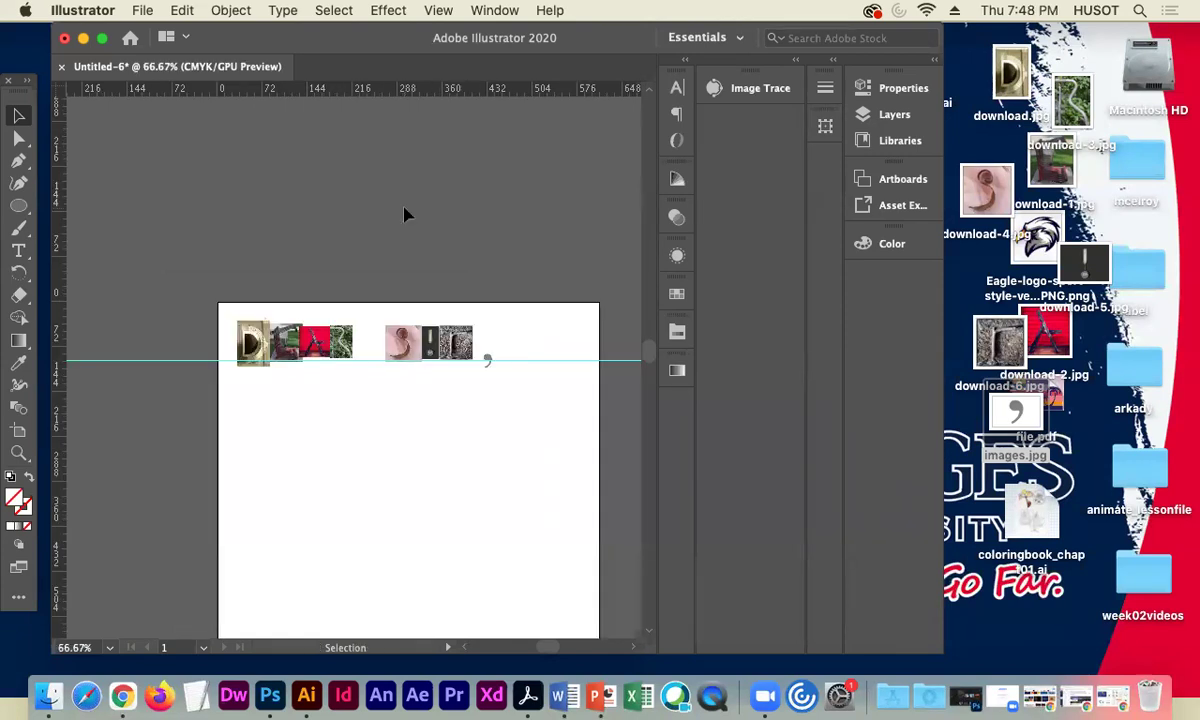
pyautogui.click(486, 358)
pyautogui.press('super+equal')
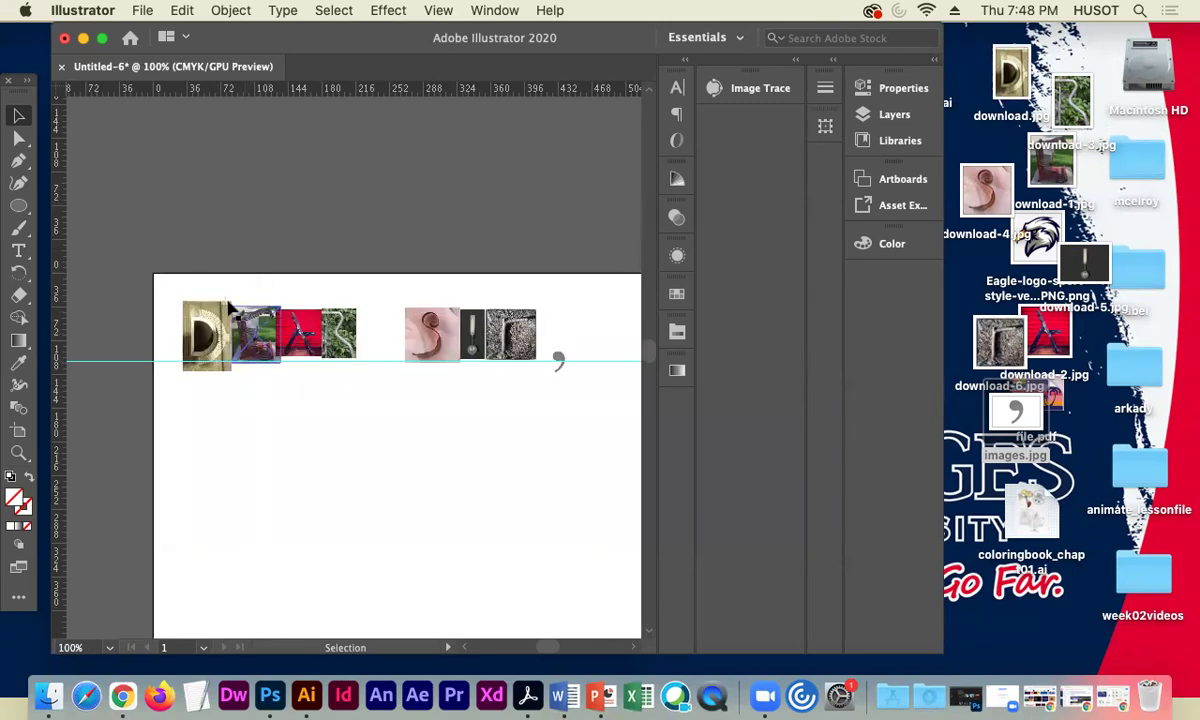
pyautogui.press('super+equal')
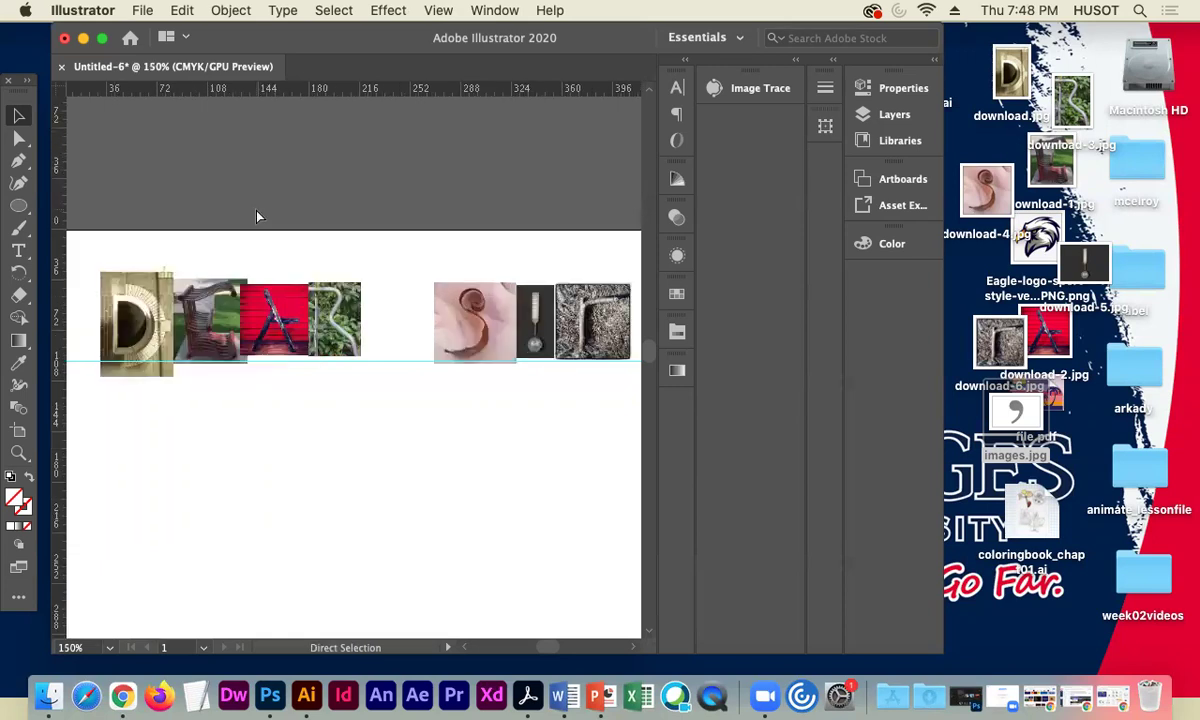
pyautogui.press('super+minus')
pyautogui.press('super+minus')
pyautogui.press('v')
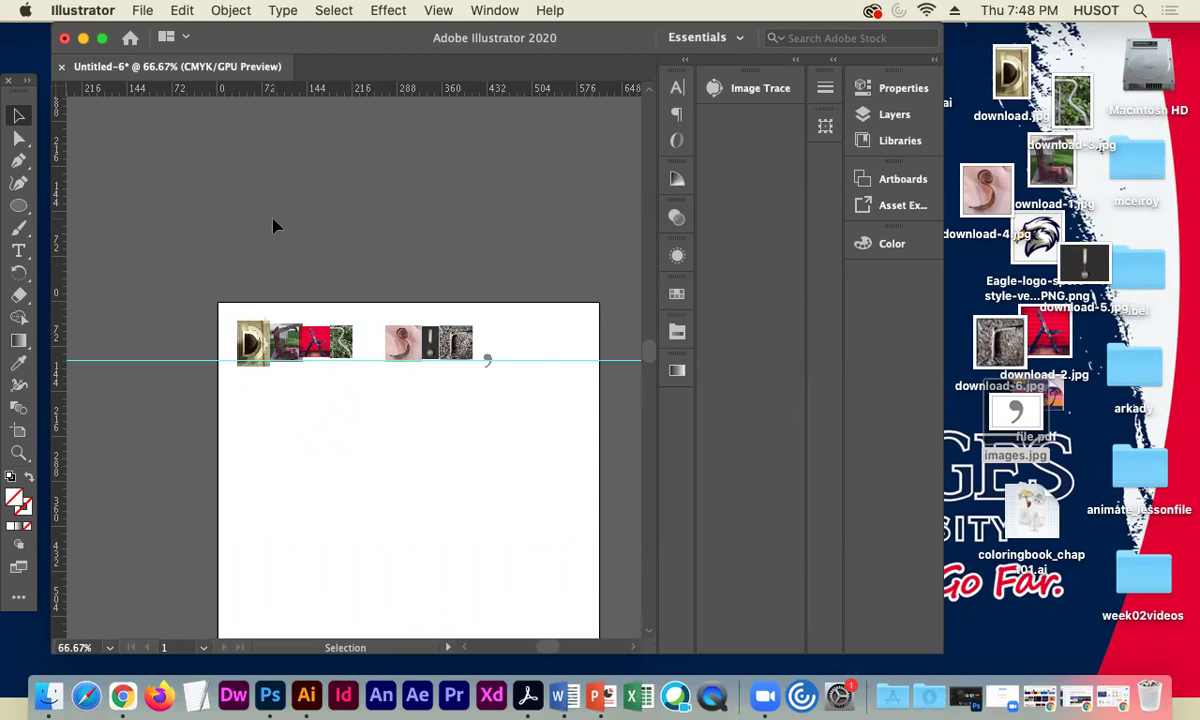
pyautogui.press('super+equal')
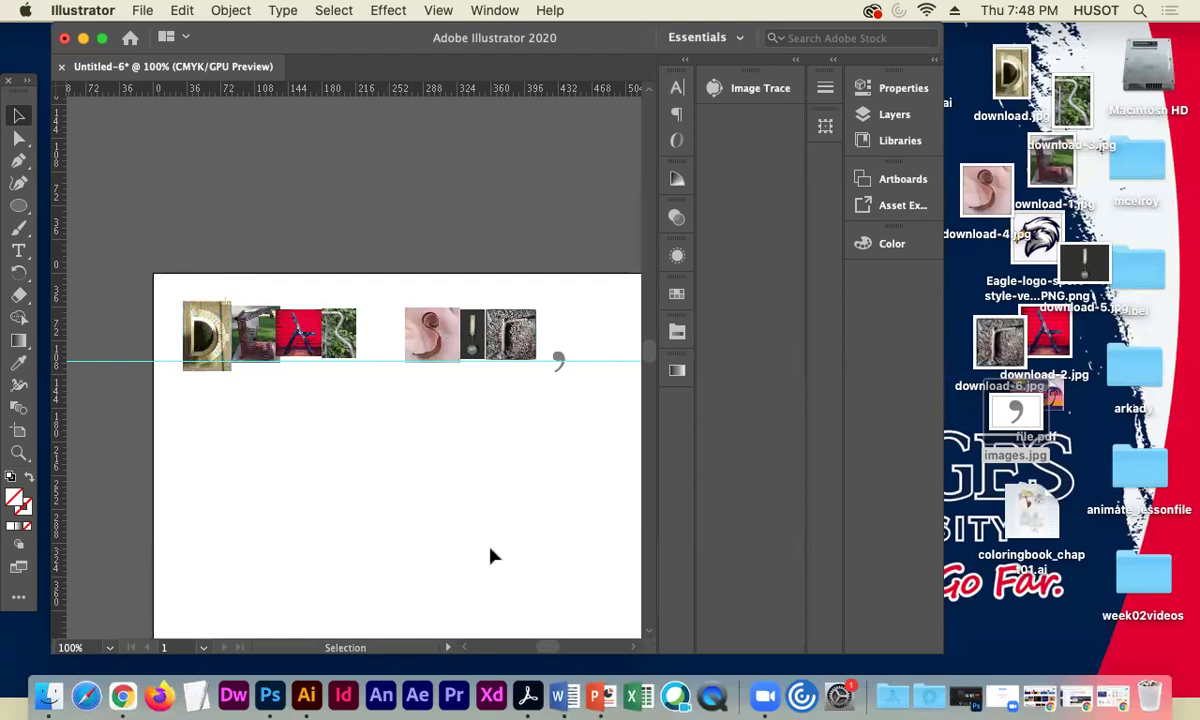
# - Switch to Chrome, search Google Images for found letters "P", and save the black curled-railing P photo to the desktop
pyautogui.click(1108, 705)
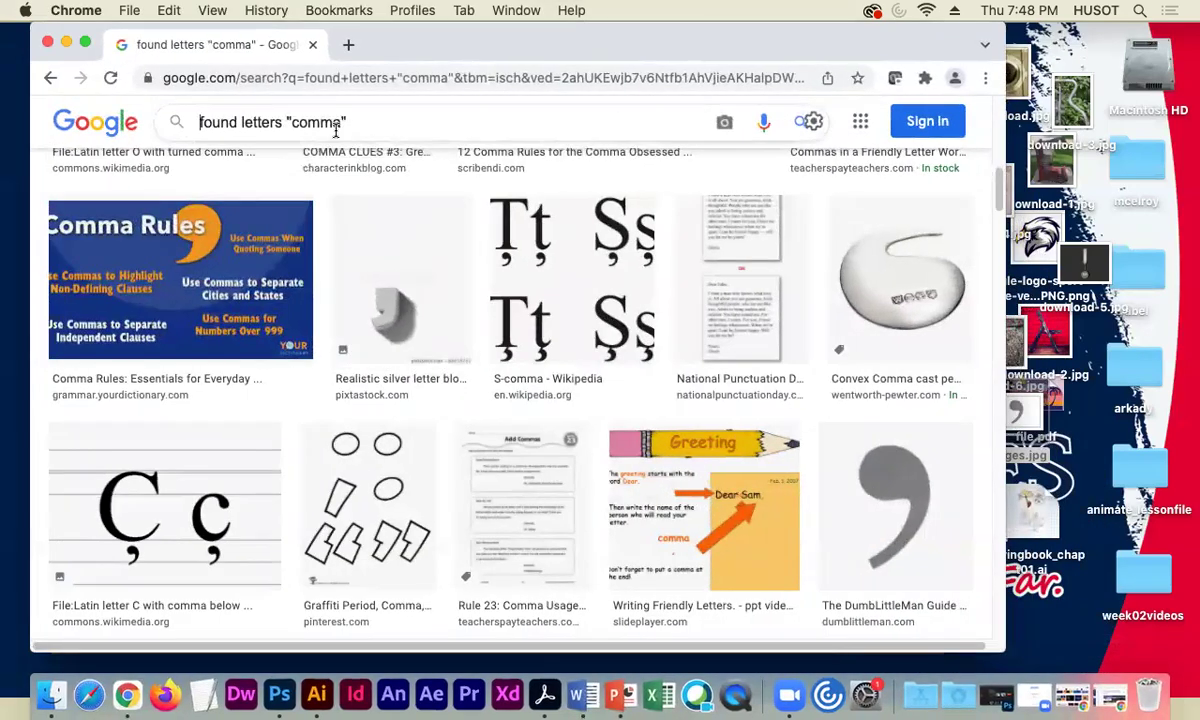
pyautogui.doubleClick(326, 124)
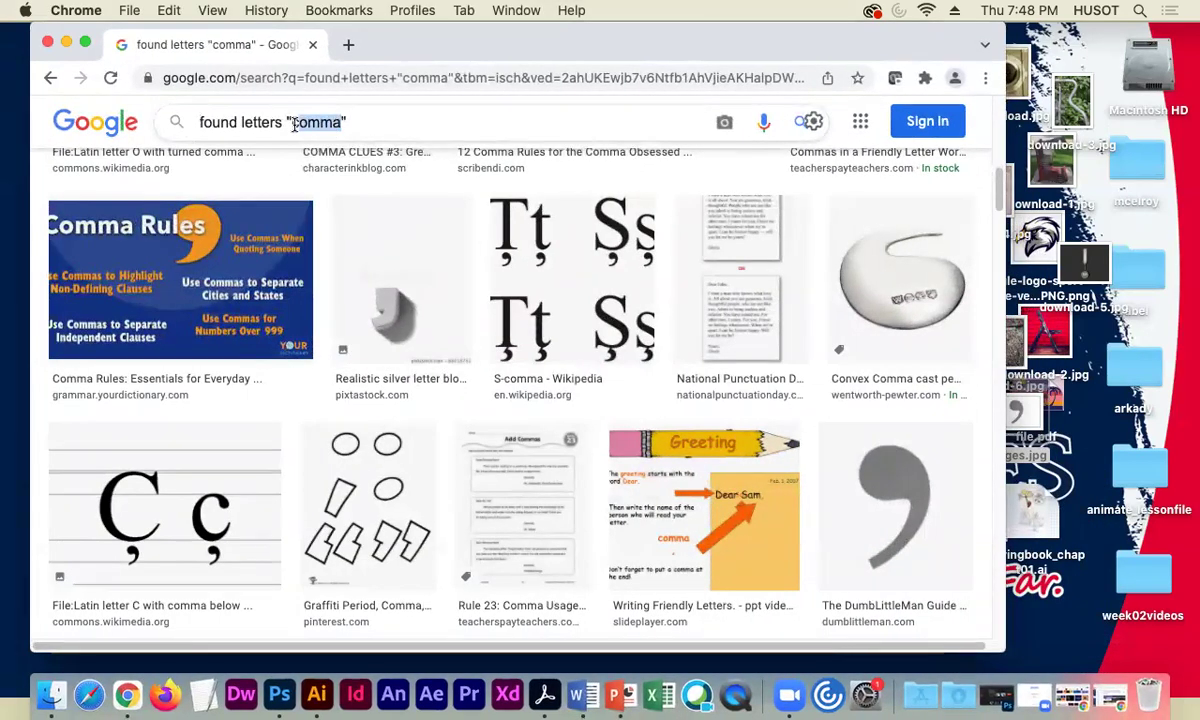
pyautogui.write('P')
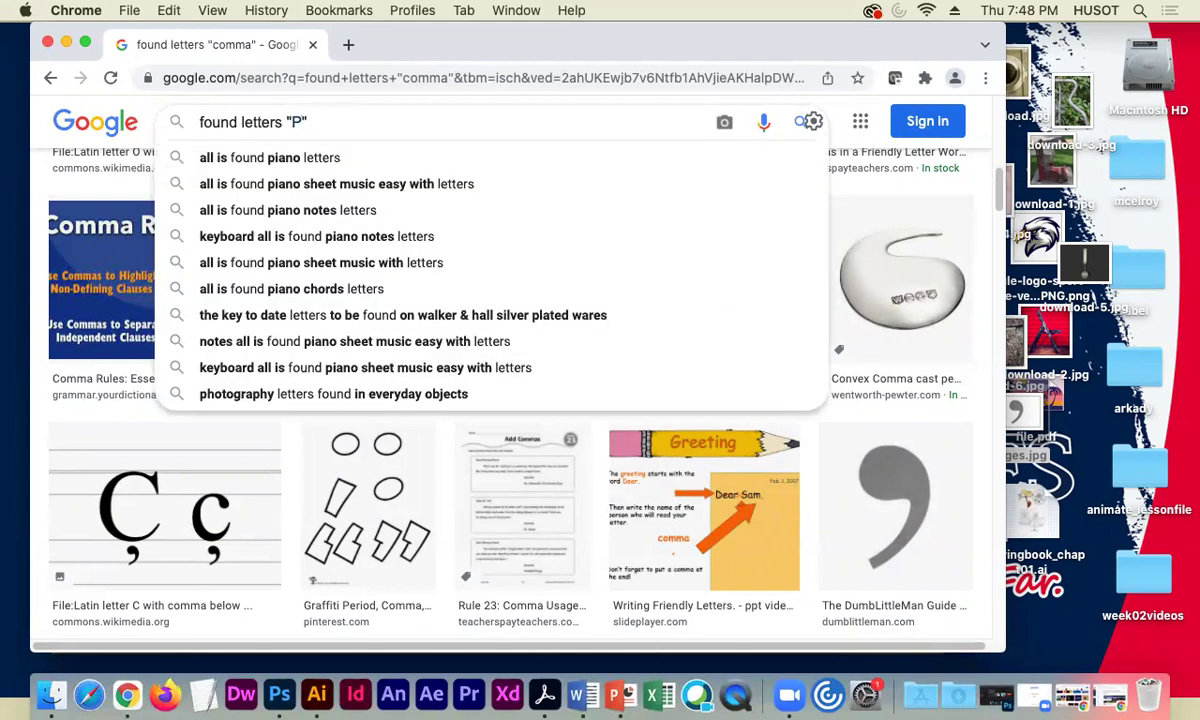
pyautogui.press('Return')
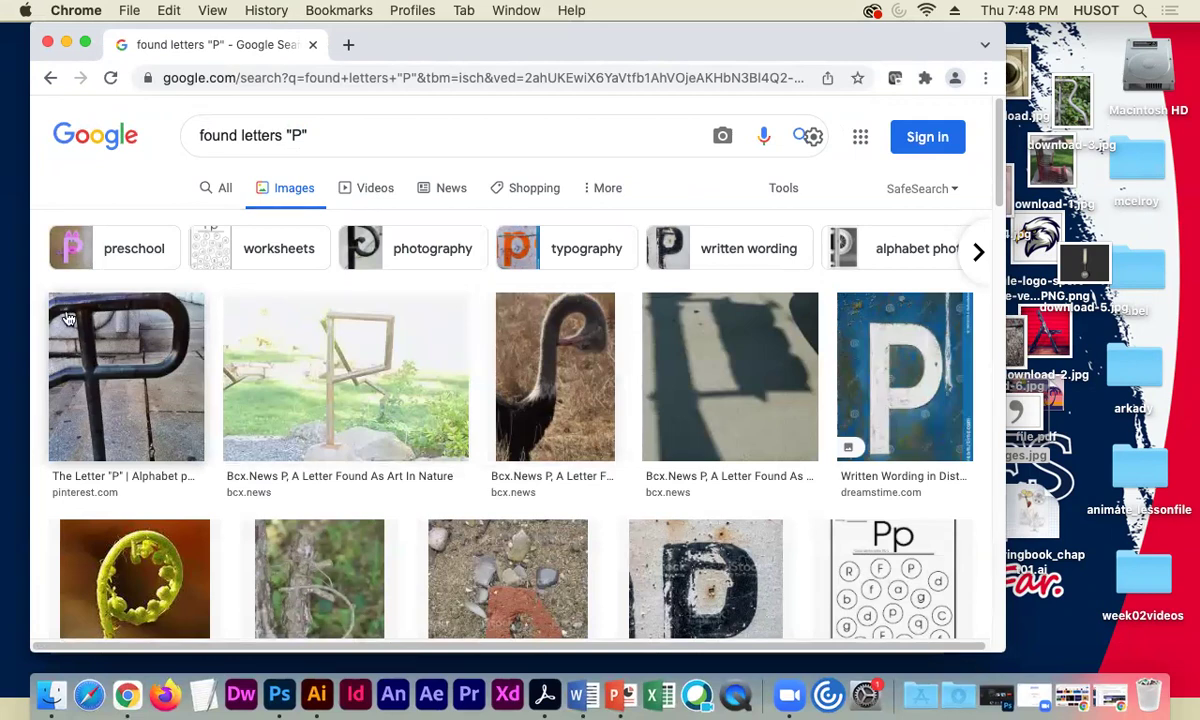
pyautogui.scroll(-5, 160, 390)
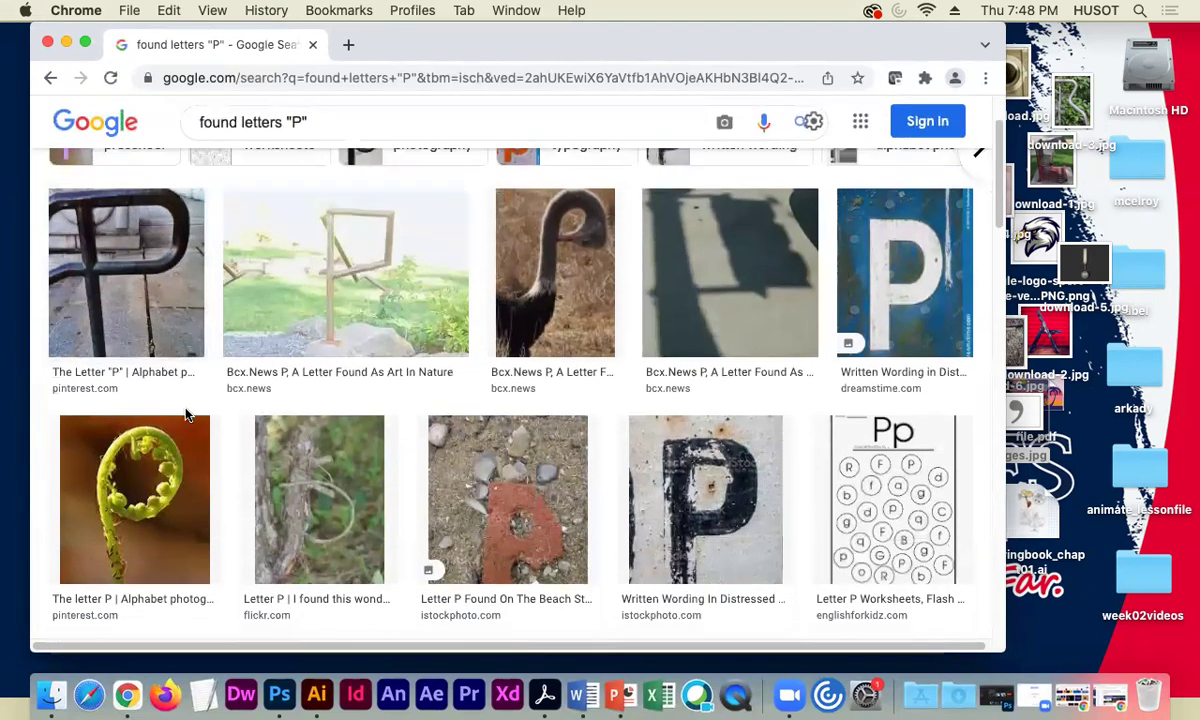
pyautogui.scroll(-6, 198, 414)
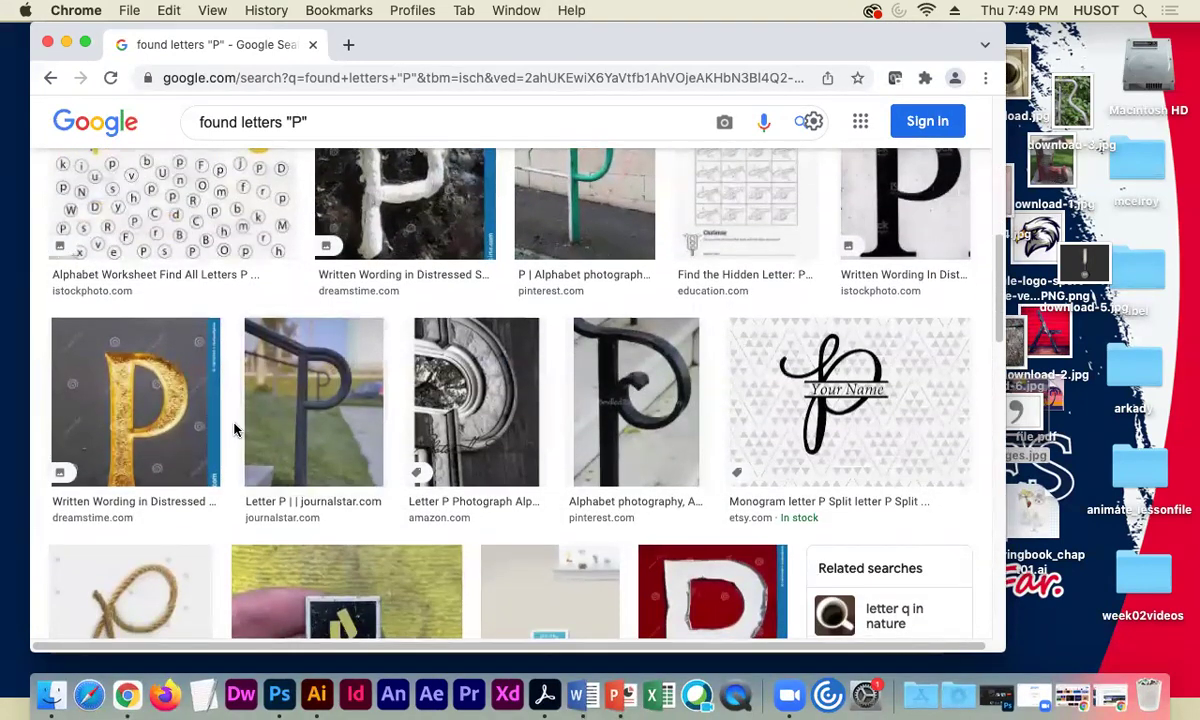
pyautogui.scroll(-1, 245, 422)
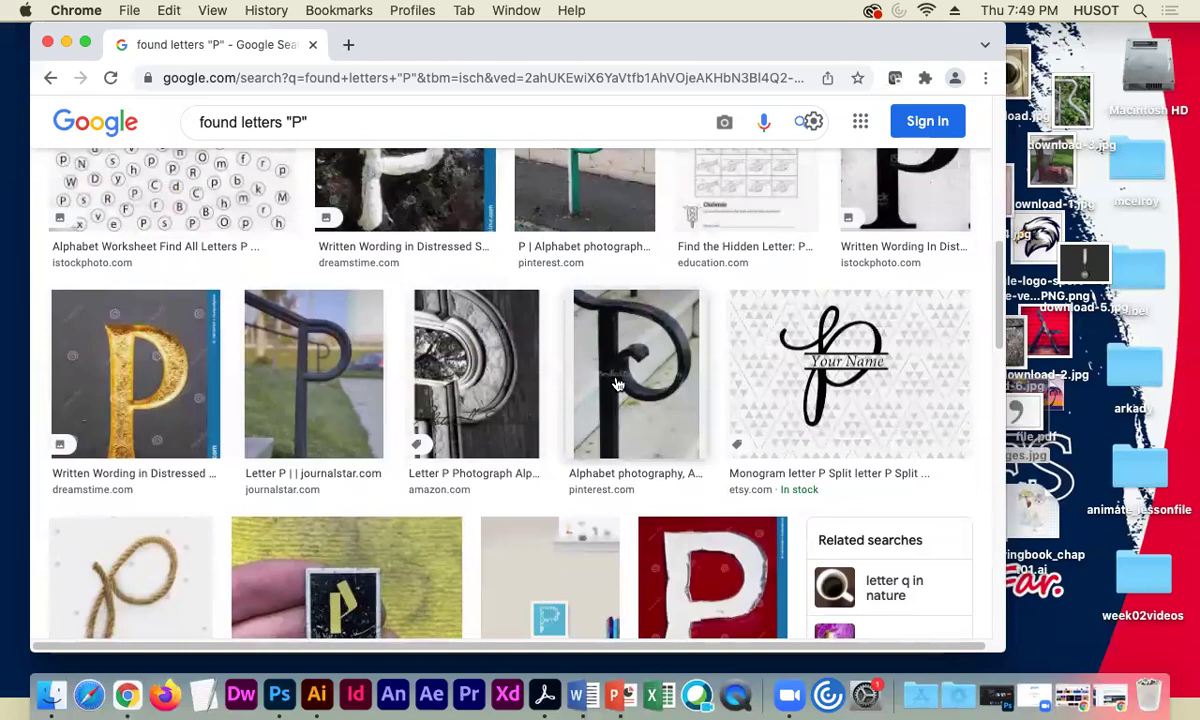
pyautogui.moveTo(614, 388); pyautogui.dragTo(1066, 580)
# - Search Google Images for found letters "L" and save the metal pipe L photo to the desktop
pyautogui.scroll(10, 316, 153)
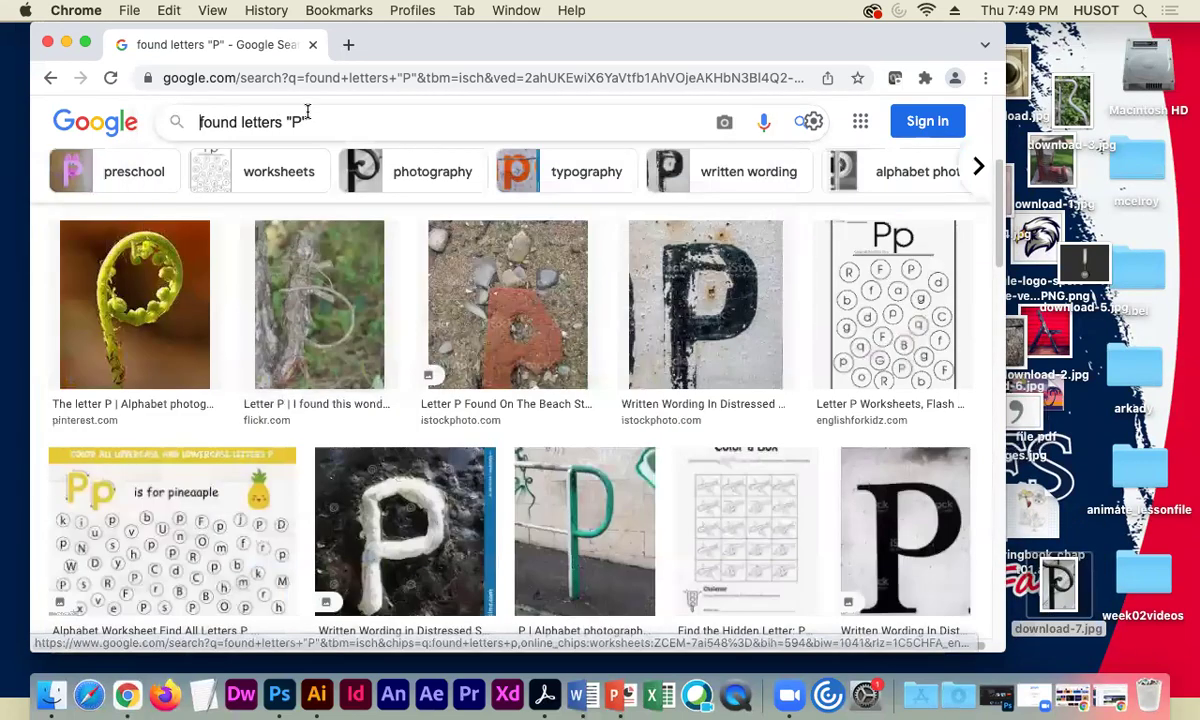
pyautogui.write('L')
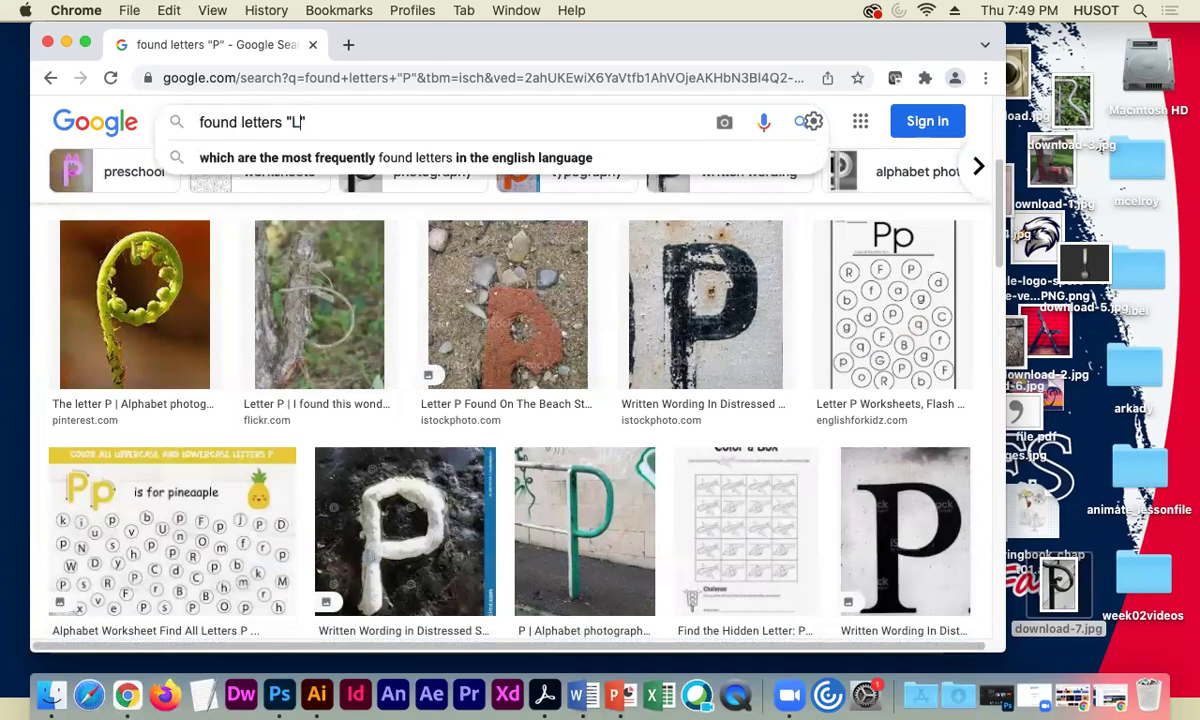
pyautogui.press('Return')
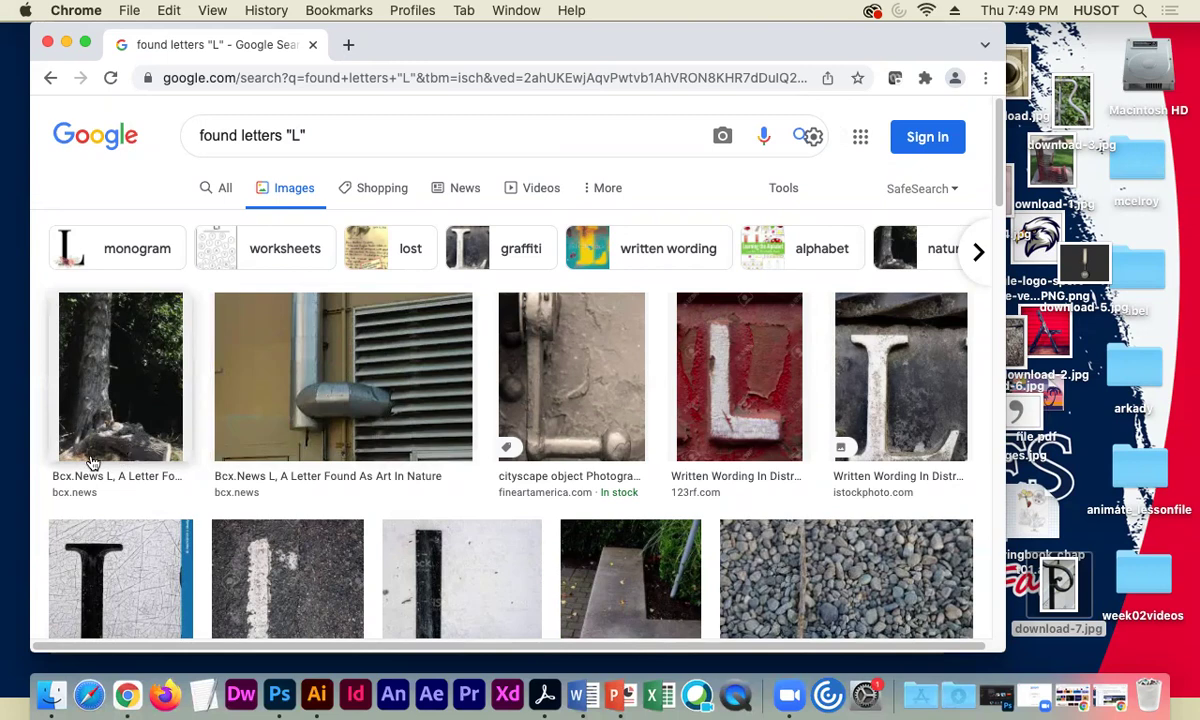
pyautogui.moveTo(219, 404); pyautogui.dragTo(1066, 487)
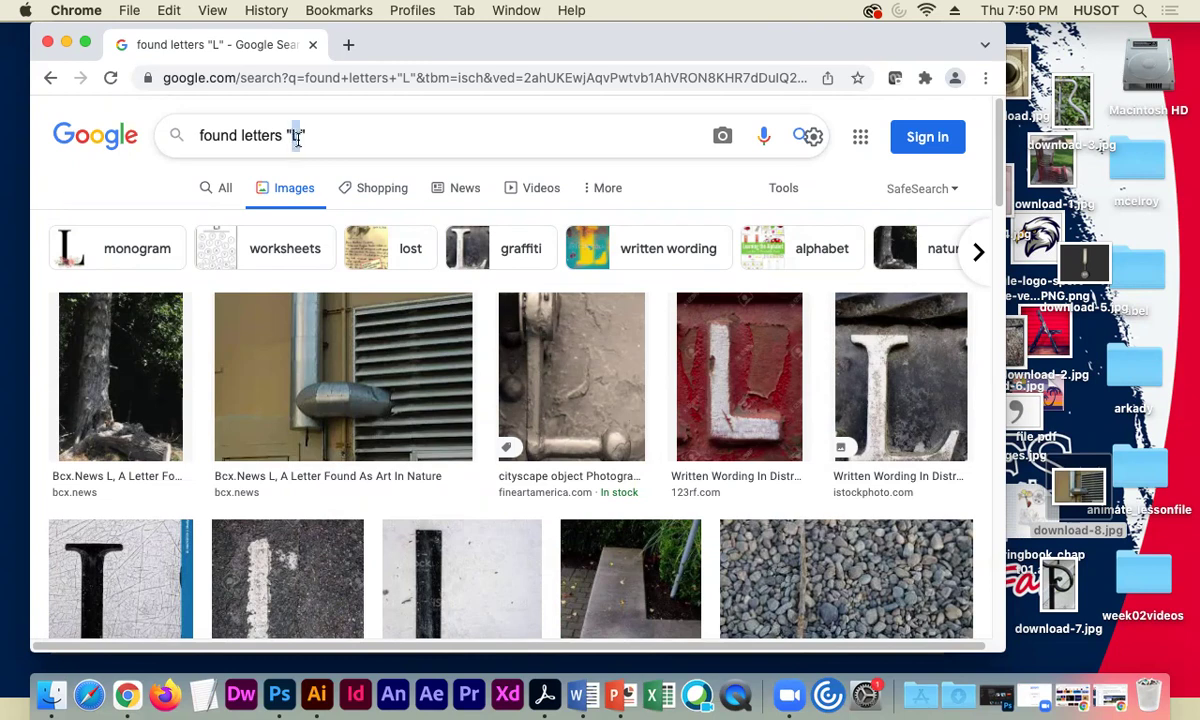
# - Search Google Images for found letters "E" and save the white scrollwork E photo to the desktop
pyautogui.write('E')
pyautogui.press('Return')
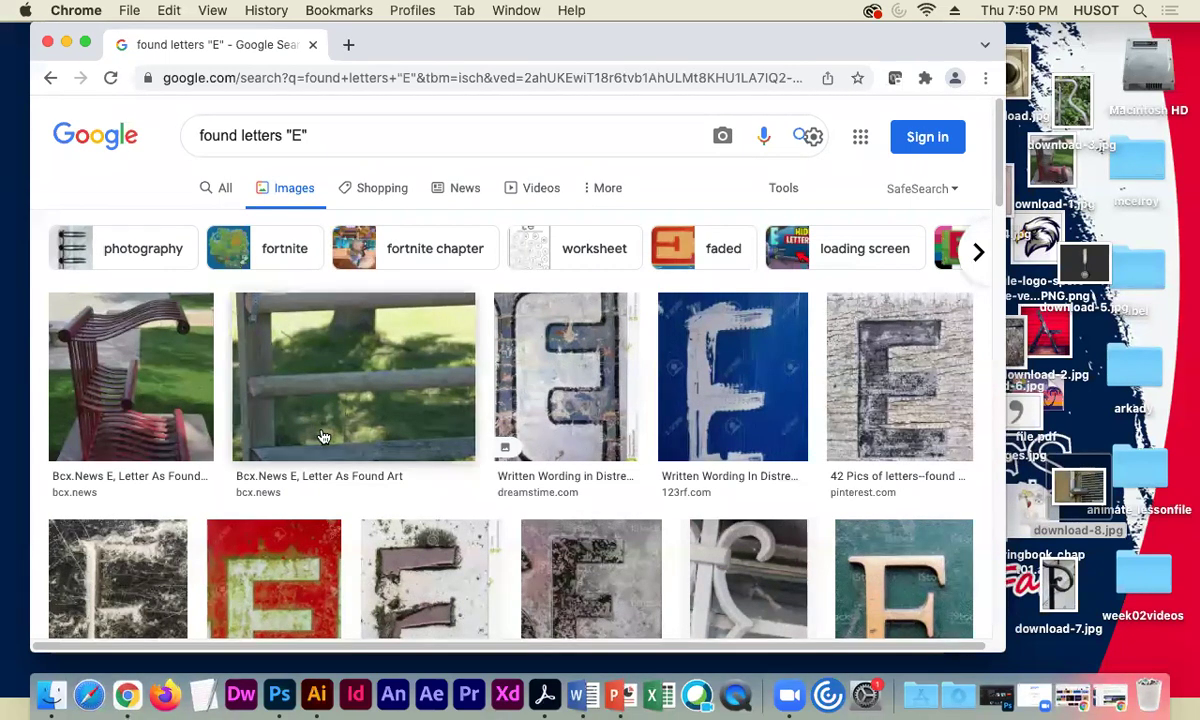
pyautogui.scroll(-4, 300, 410)
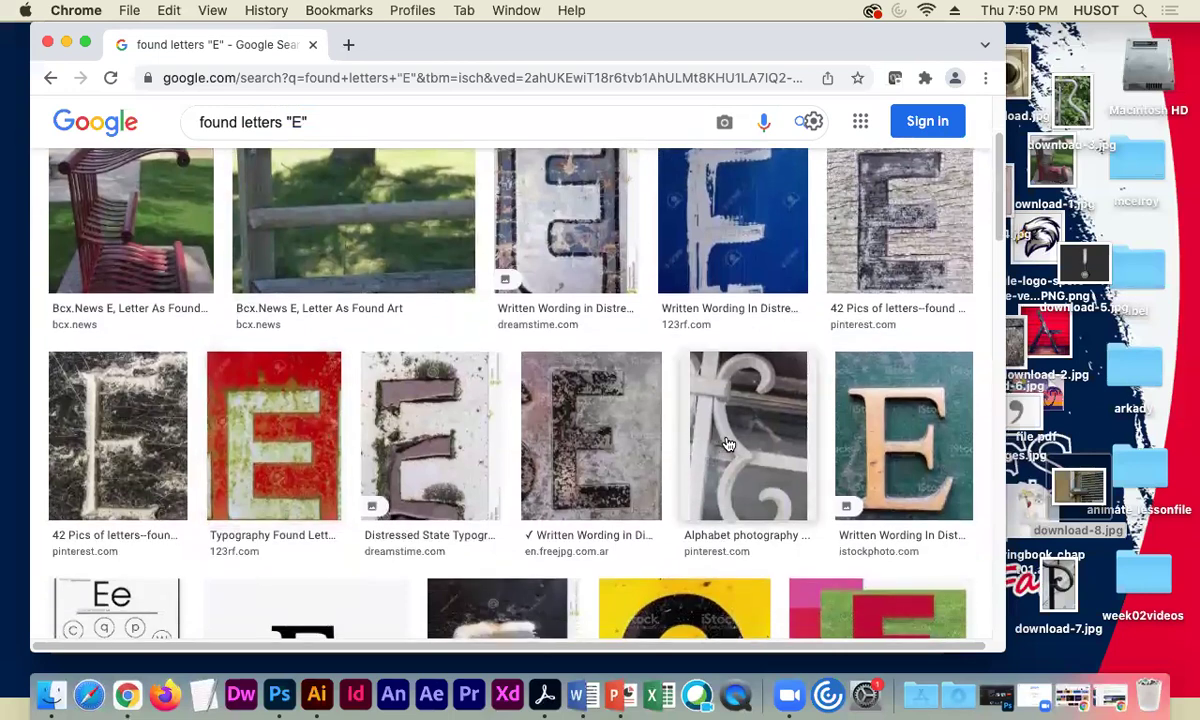
pyautogui.click(724, 121)
pyautogui.moveTo(1008, 394); pyautogui.dragTo(201, 120)
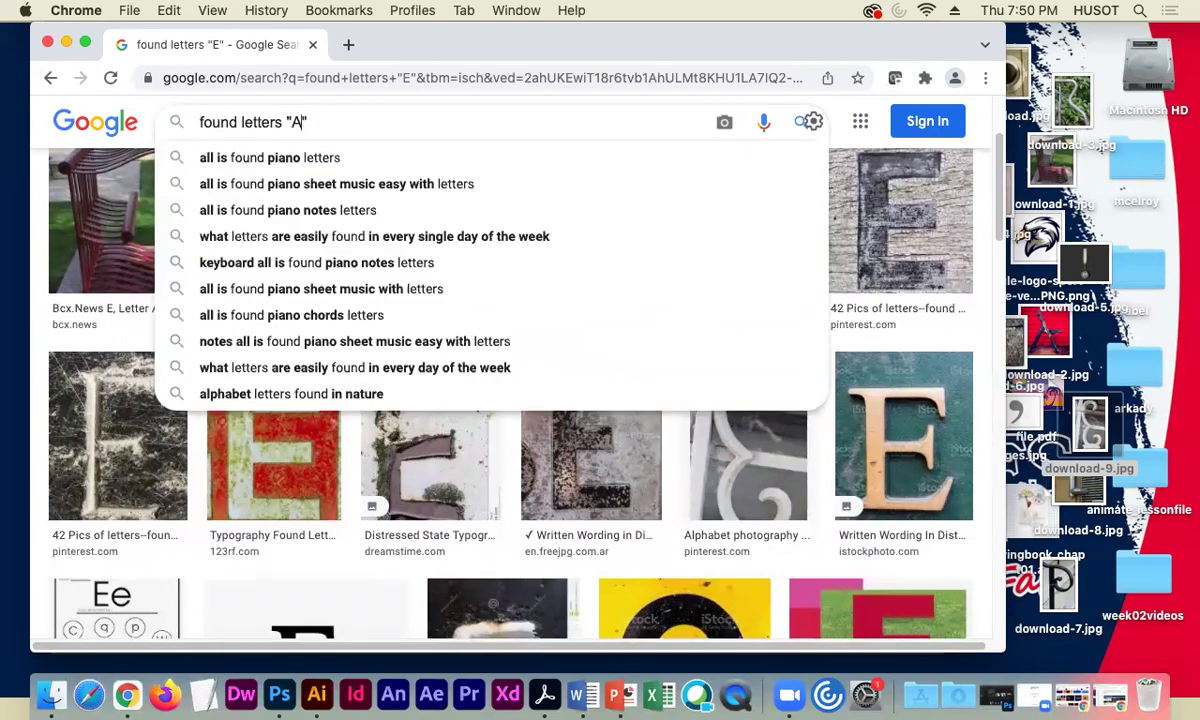
# - Search Google Images for found letters "A" and save the black-and-white wooden A photo on brick paving to the desktop
pyautogui.press('Return')
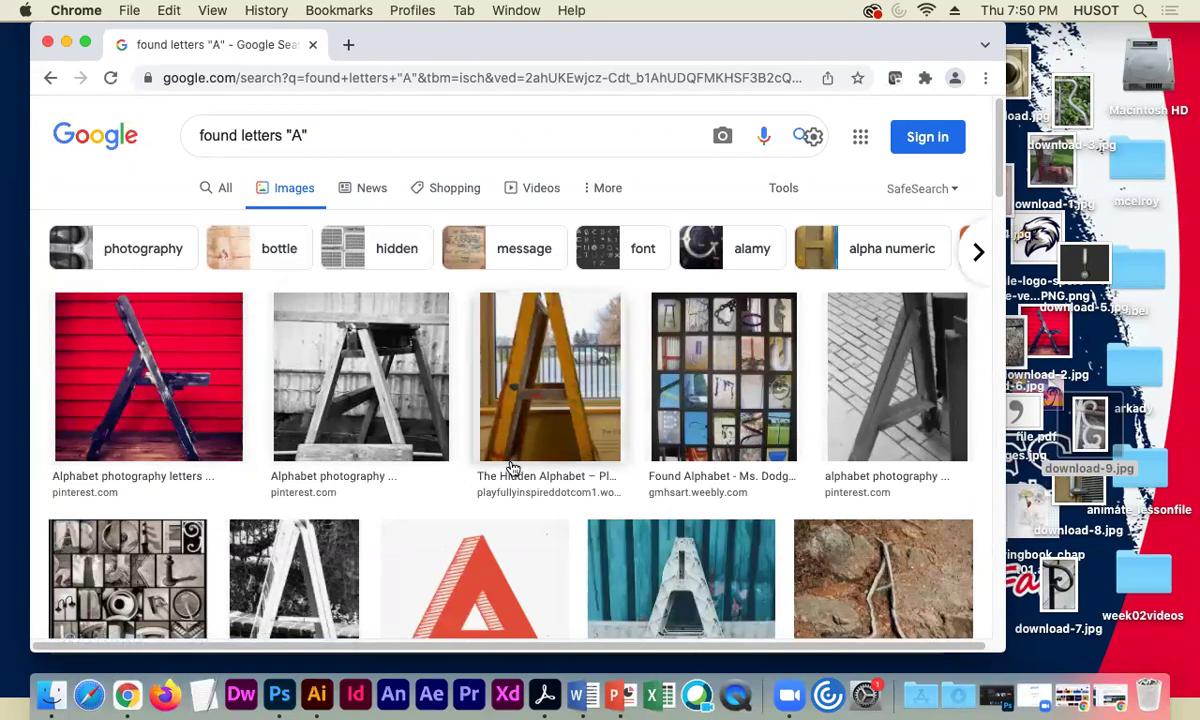
pyautogui.scroll(-3, 612, 487)
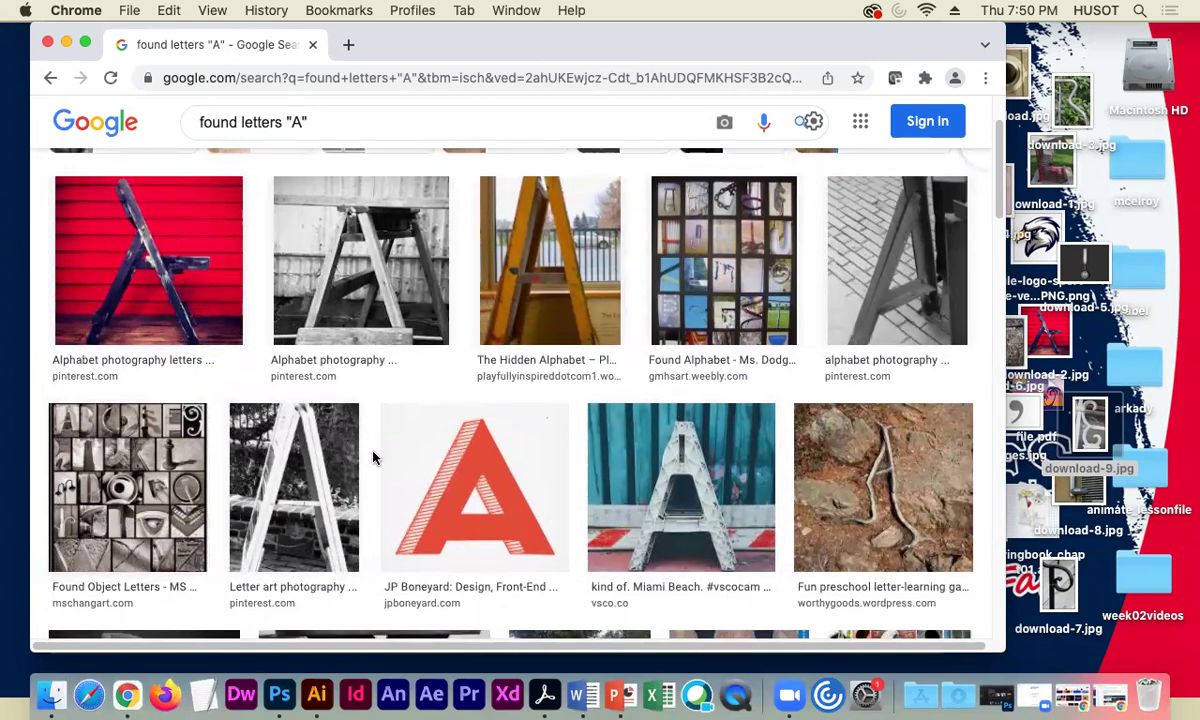
pyautogui.moveTo(889, 266); pyautogui.dragTo(1032, 495)
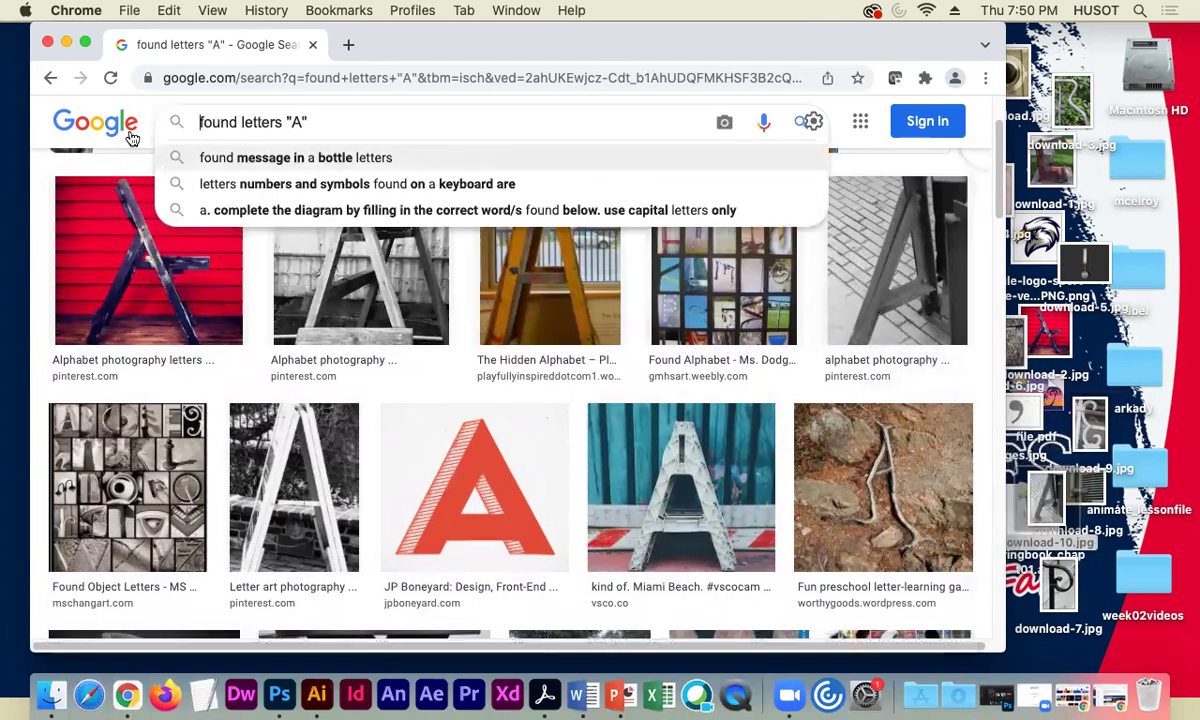
# - Search Google Images for found letters "S" and save the curled wrought-iron S photo to the desktop
pyautogui.click(38, 189)
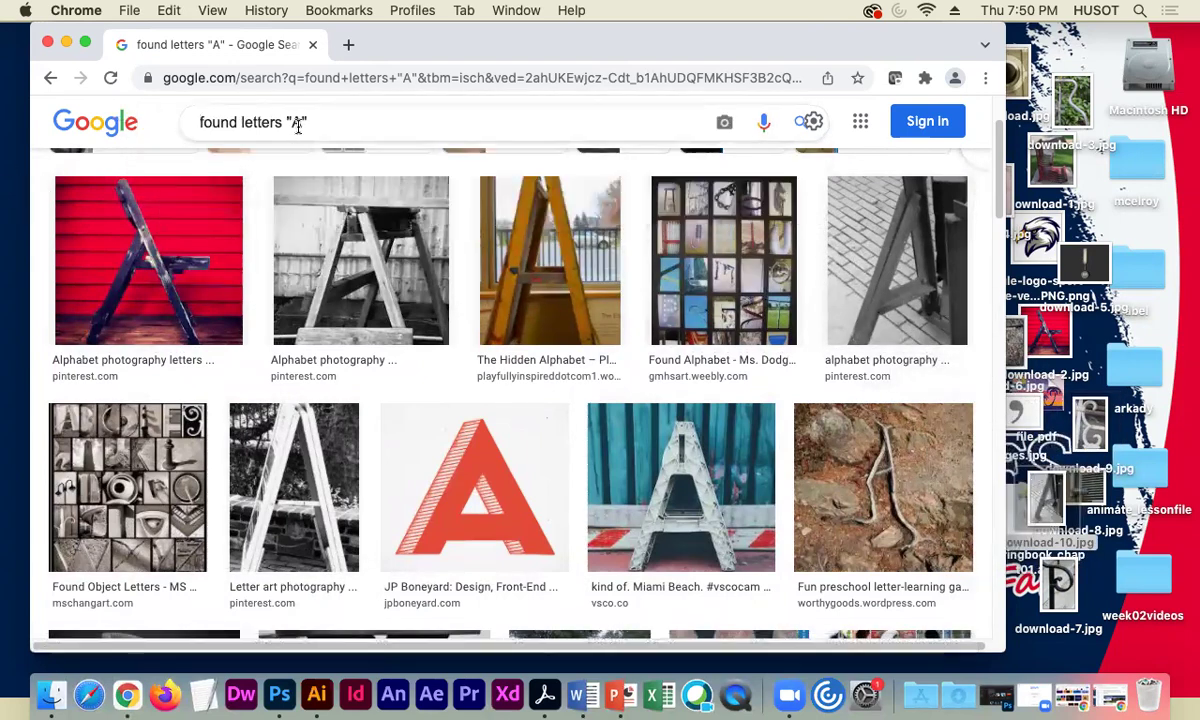
pyautogui.click(297, 126)
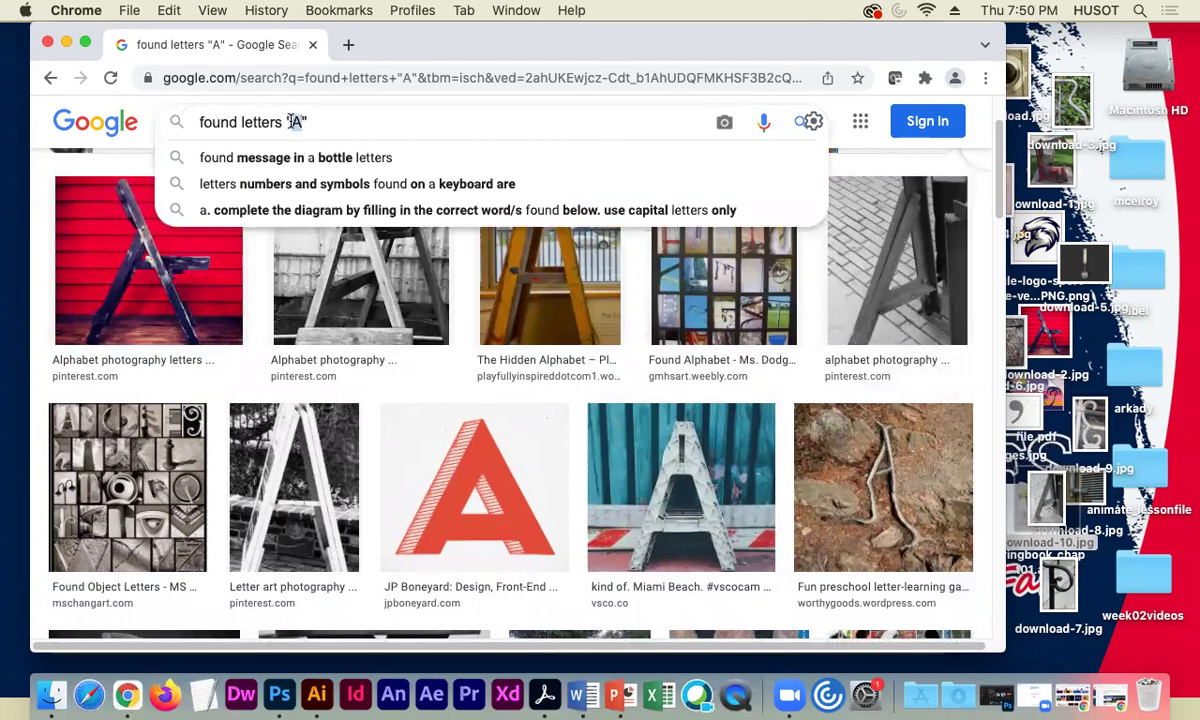
pyautogui.press('Return')
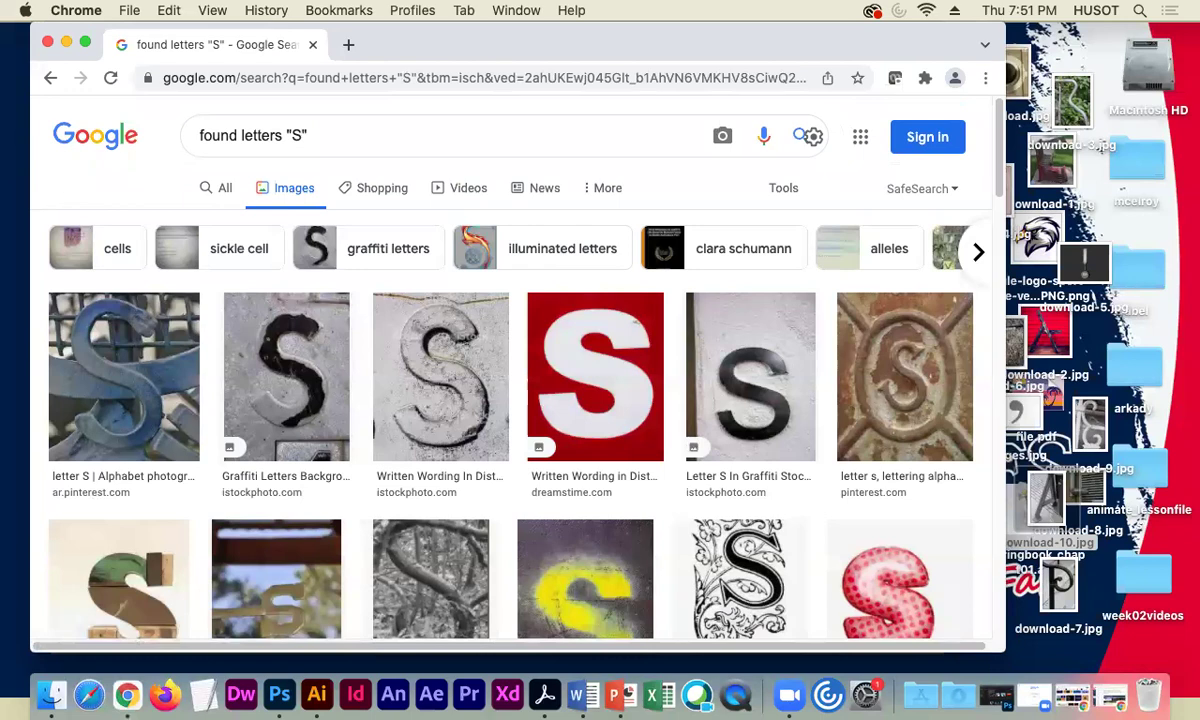
pyautogui.scroll(-3, 335, 318)
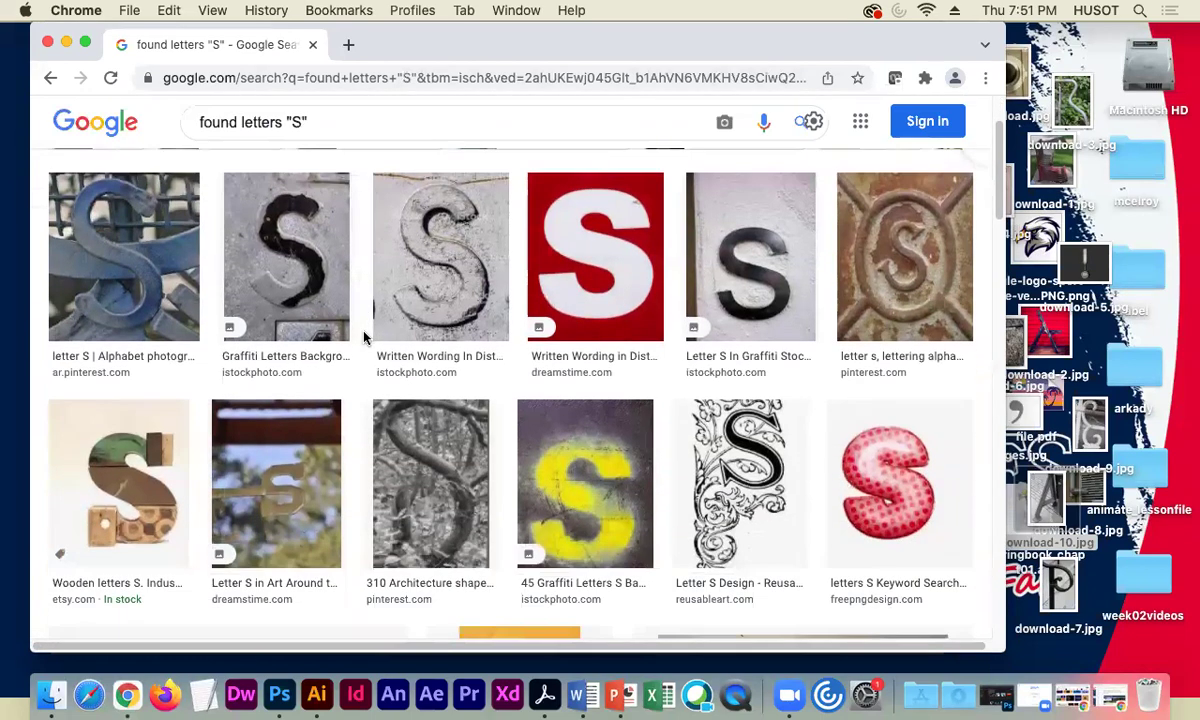
pyautogui.scroll(-2, 378, 337)
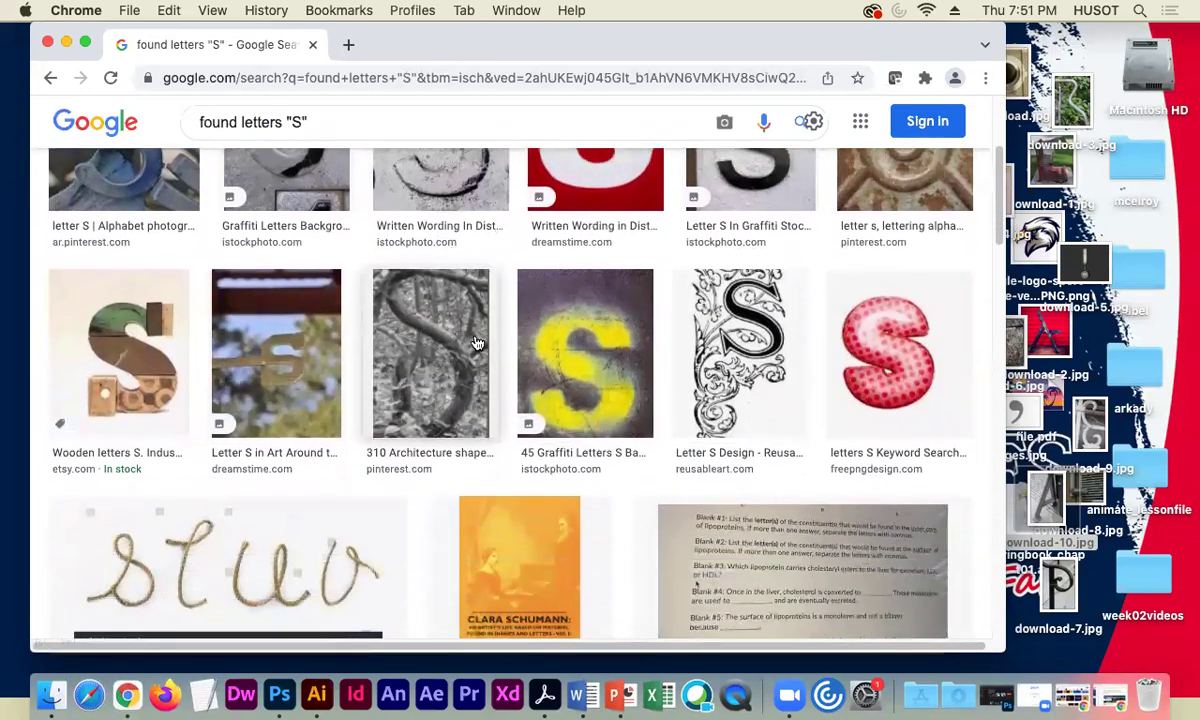
pyautogui.scroll(-8, 455, 380)
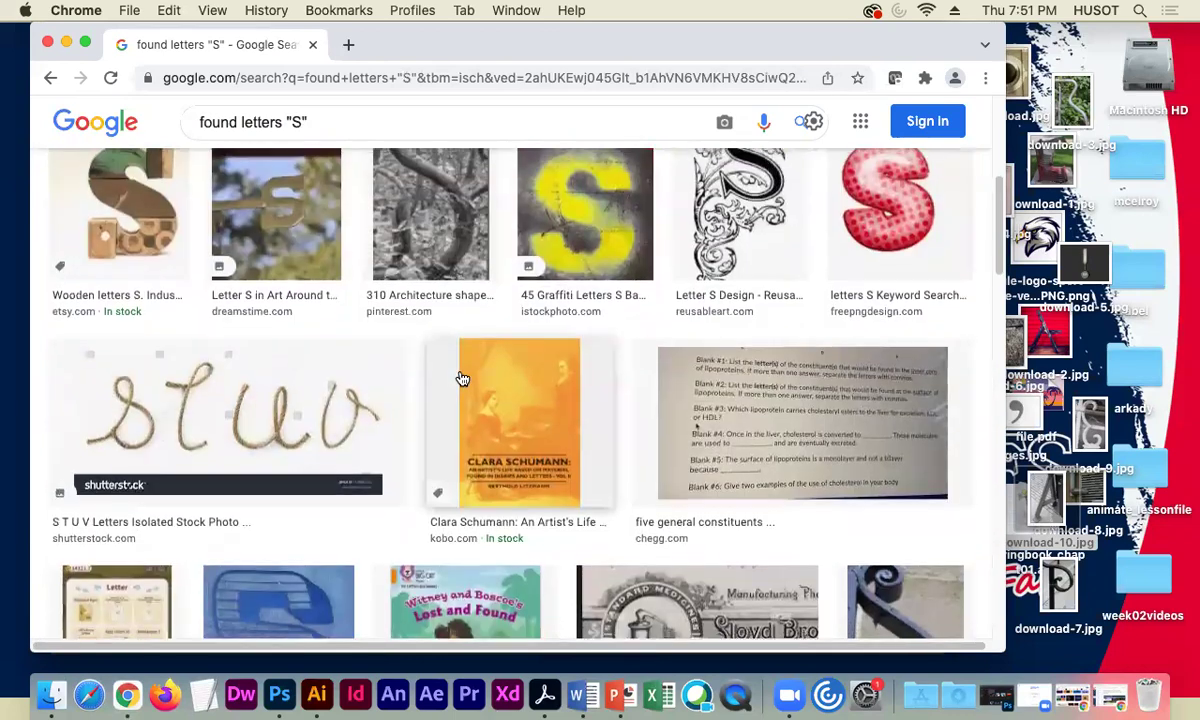
pyautogui.moveTo(893, 427); pyautogui.dragTo(1060, 370)
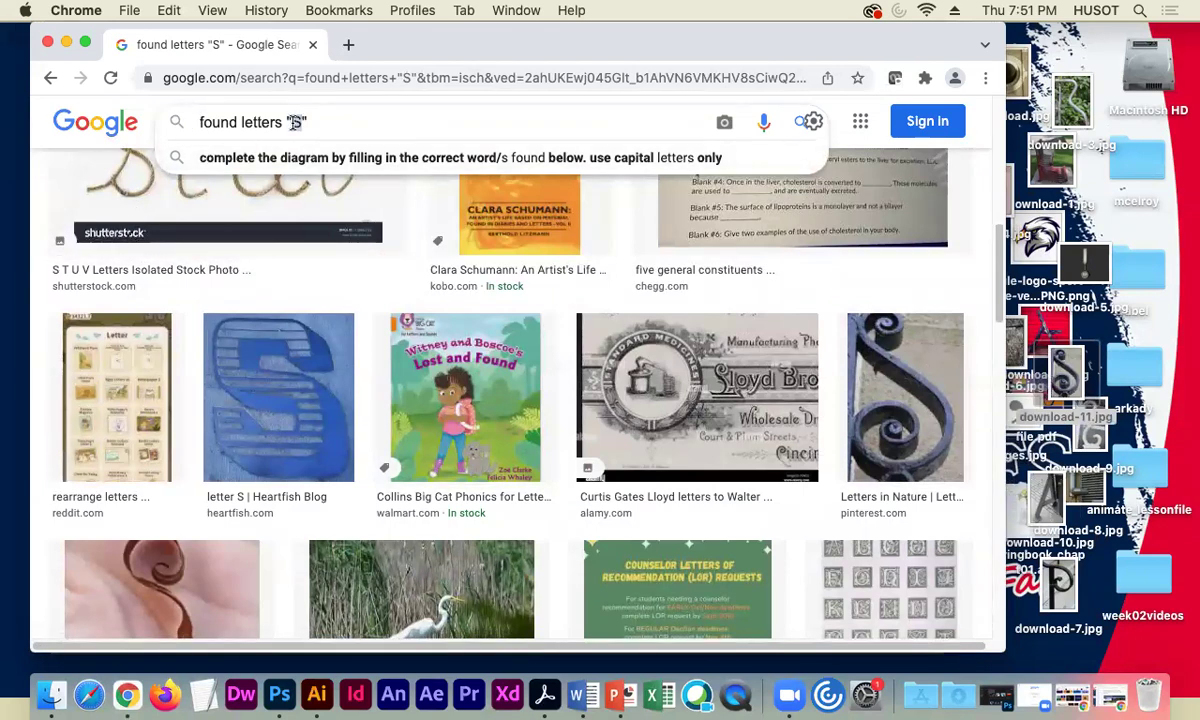
# - Search Google Images for found letters "E" and save the laced-leather E photo to the desktop
pyautogui.write('E')
pyautogui.press('Return')
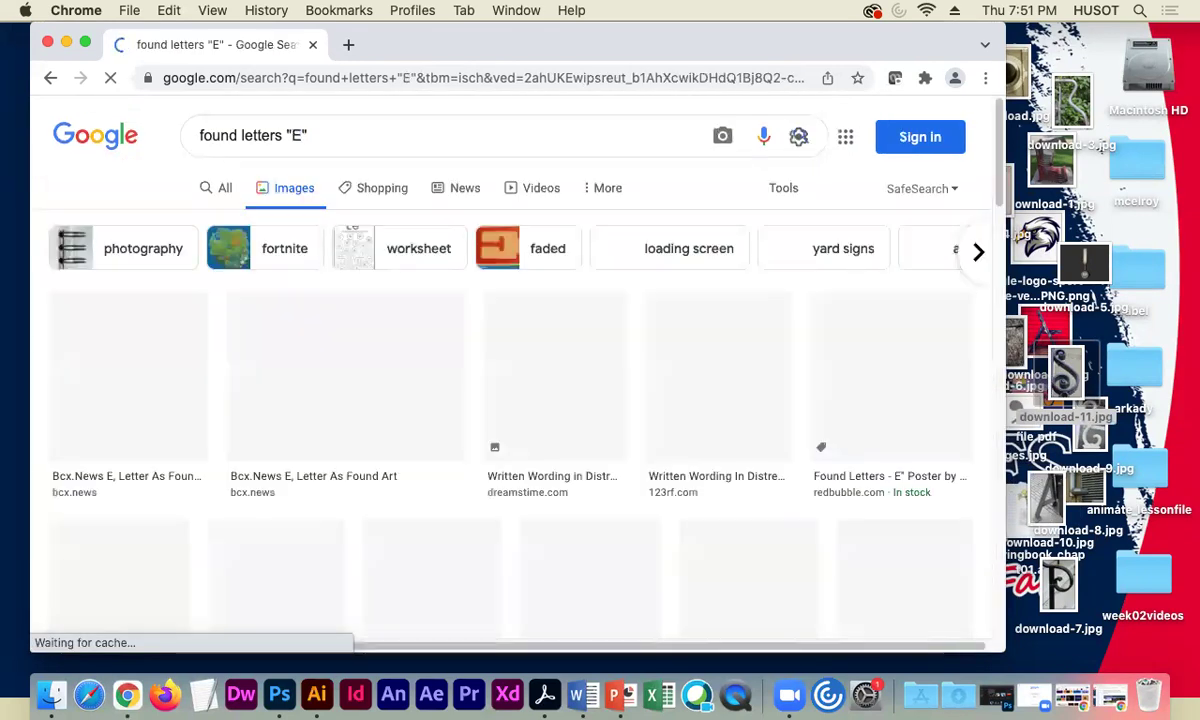
pyautogui.scroll(-3, 315, 390)
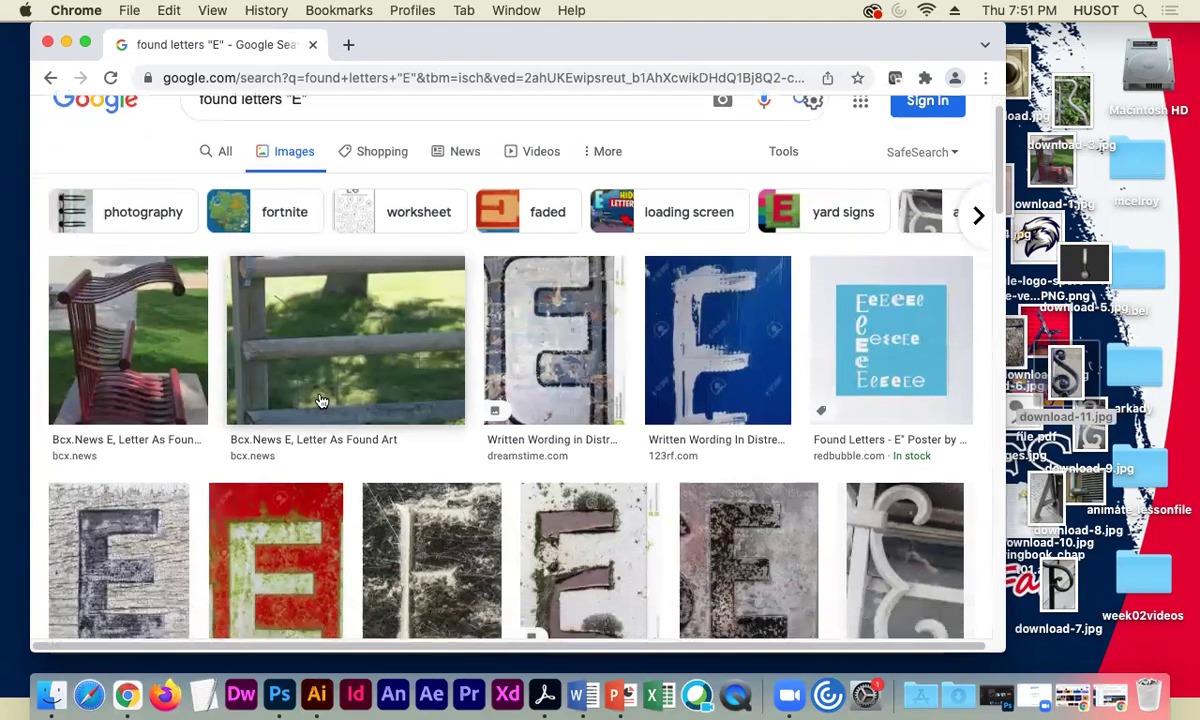
pyautogui.scroll(-5, 325, 401)
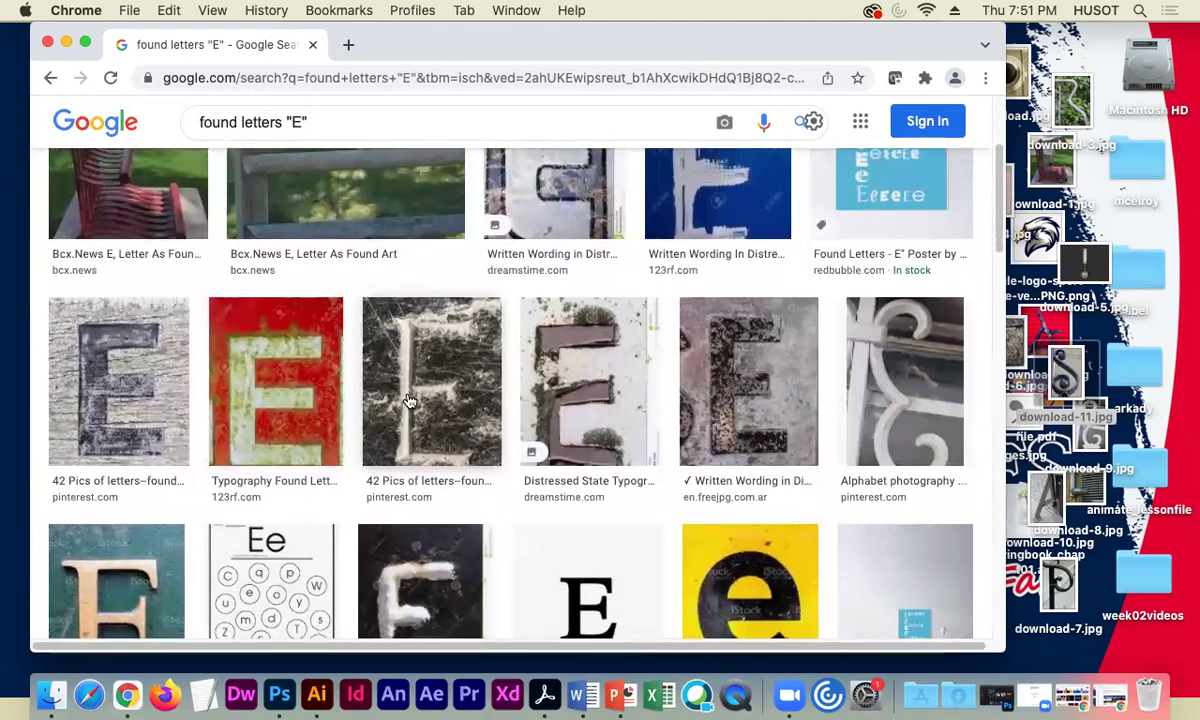
pyautogui.scroll(-5, 409, 401)
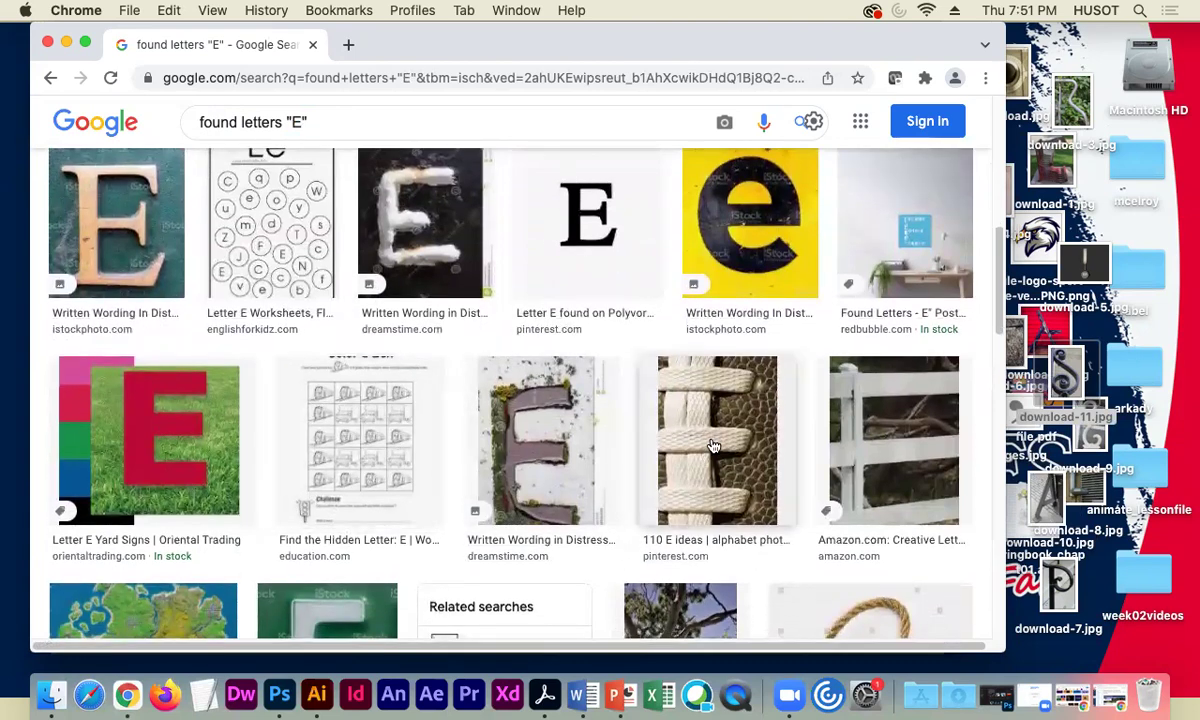
pyautogui.moveTo(695, 438); pyautogui.dragTo(971, 438)
# - Switch to Illustrator and place the saved P, laced E, pipe L, A, scrollwork E and S photos from the desktop into the document
pyautogui.click(66, 44)
pyautogui.moveTo(1058, 585); pyautogui.dragTo(300, 480)
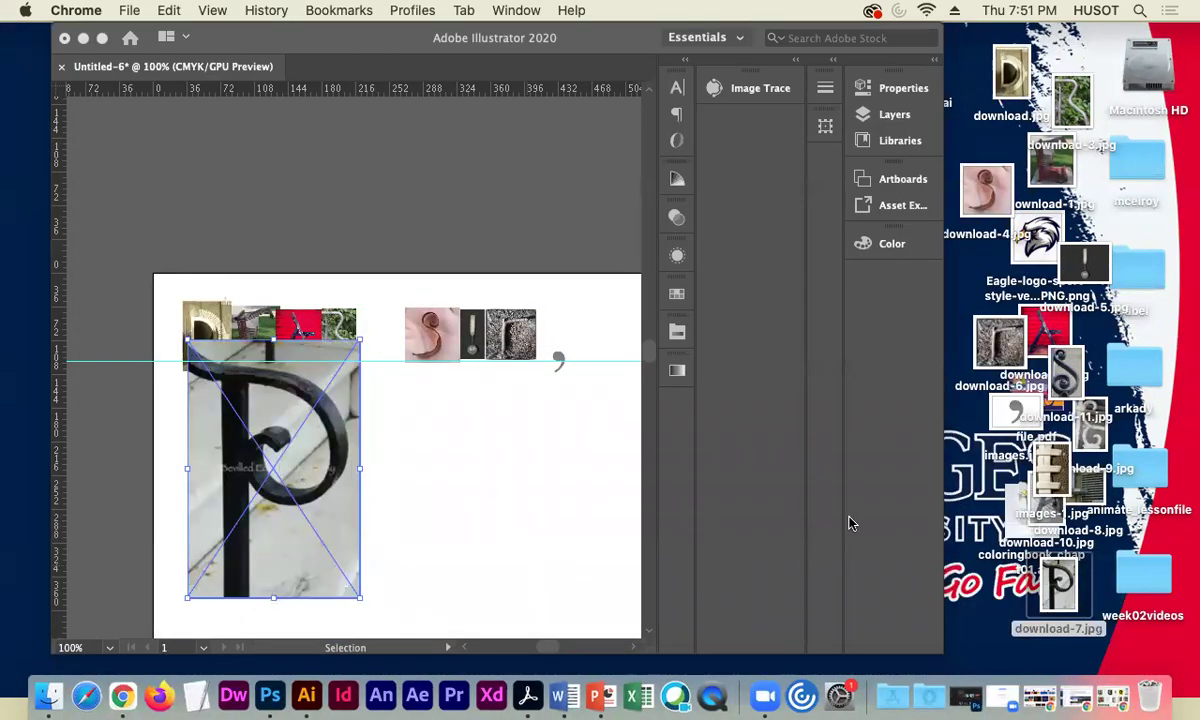
pyautogui.moveTo(1046, 480); pyautogui.dragTo(472, 500)
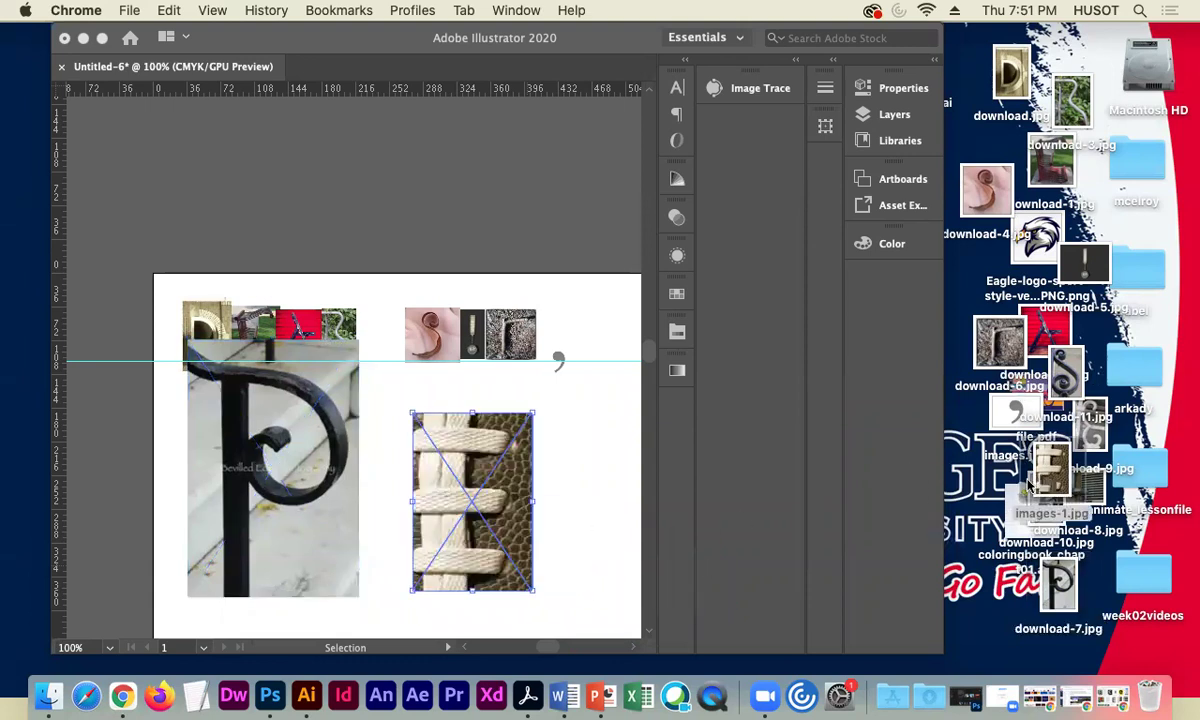
pyautogui.moveTo(1038, 485); pyautogui.dragTo(990, 492)
pyautogui.moveTo(1075, 482); pyautogui.dragTo(421, 514)
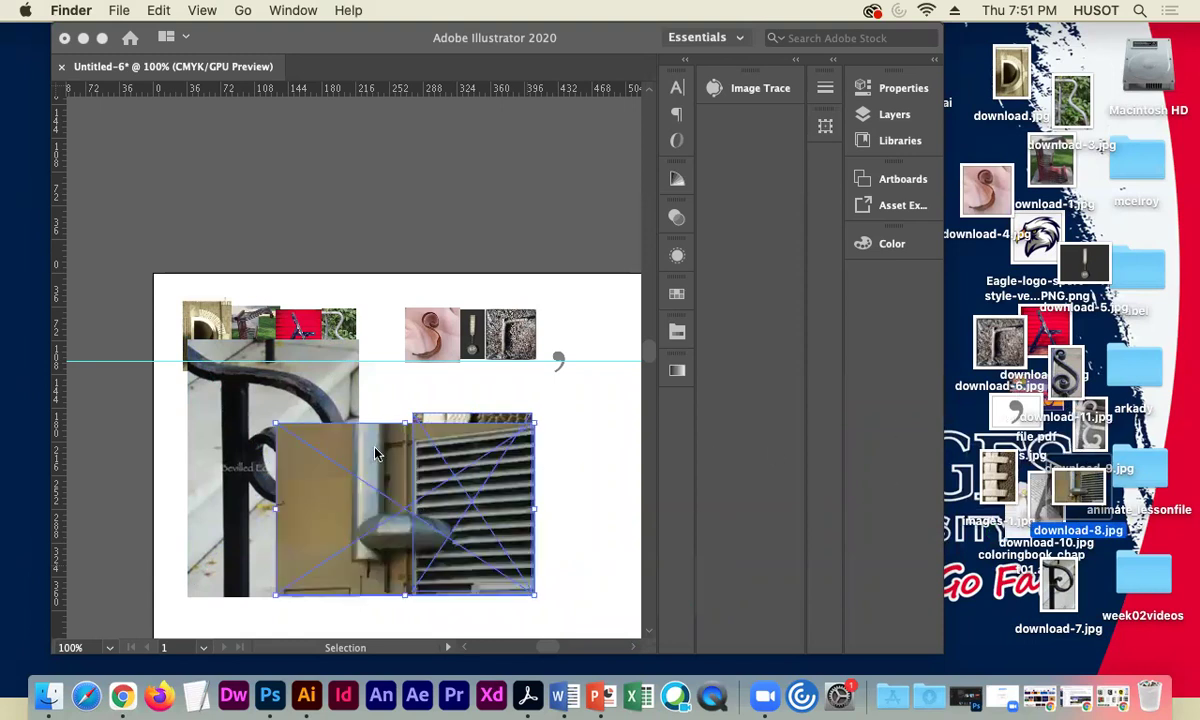
pyautogui.moveTo(1073, 508); pyautogui.dragTo(578, 505)
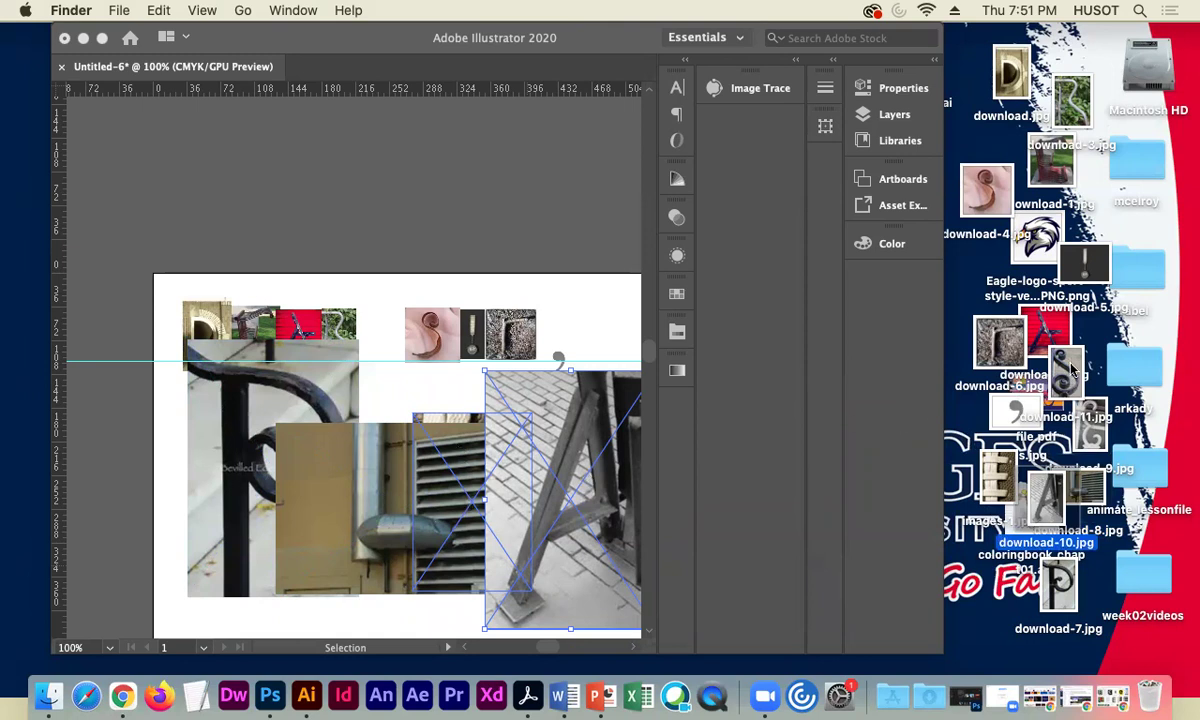
pyautogui.moveTo(1091, 441); pyautogui.dragTo(576, 243)
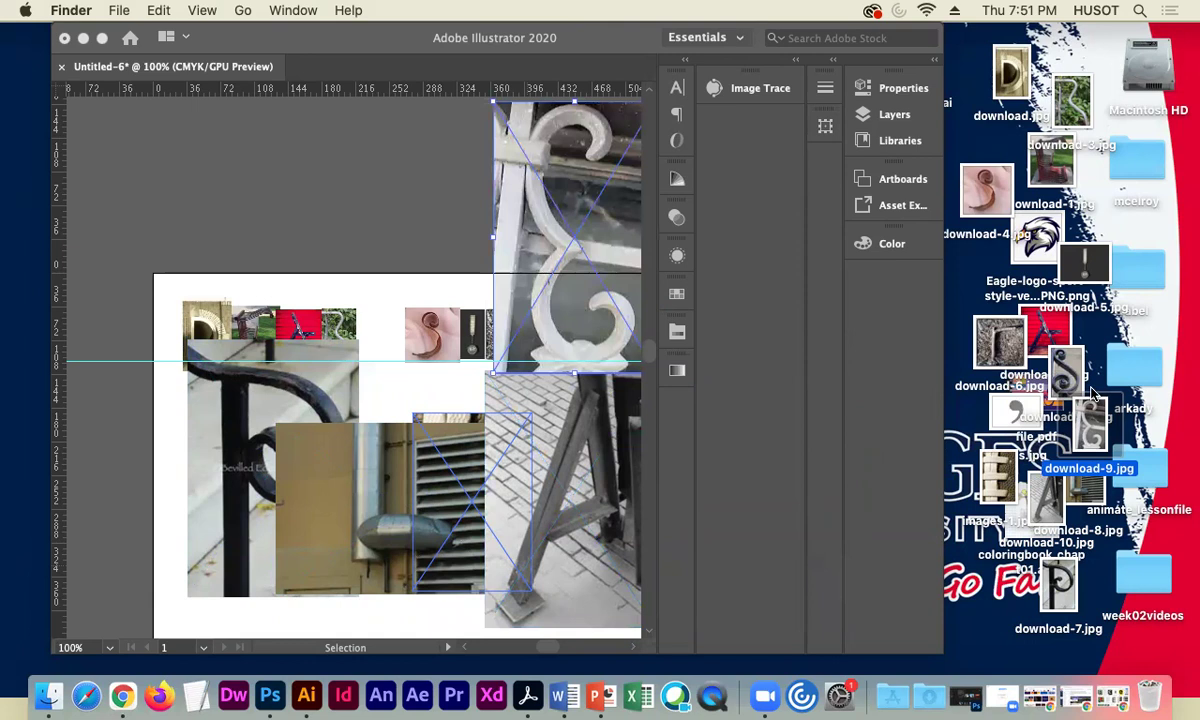
pyautogui.moveTo(1058, 372); pyautogui.dragTo(400, 222)
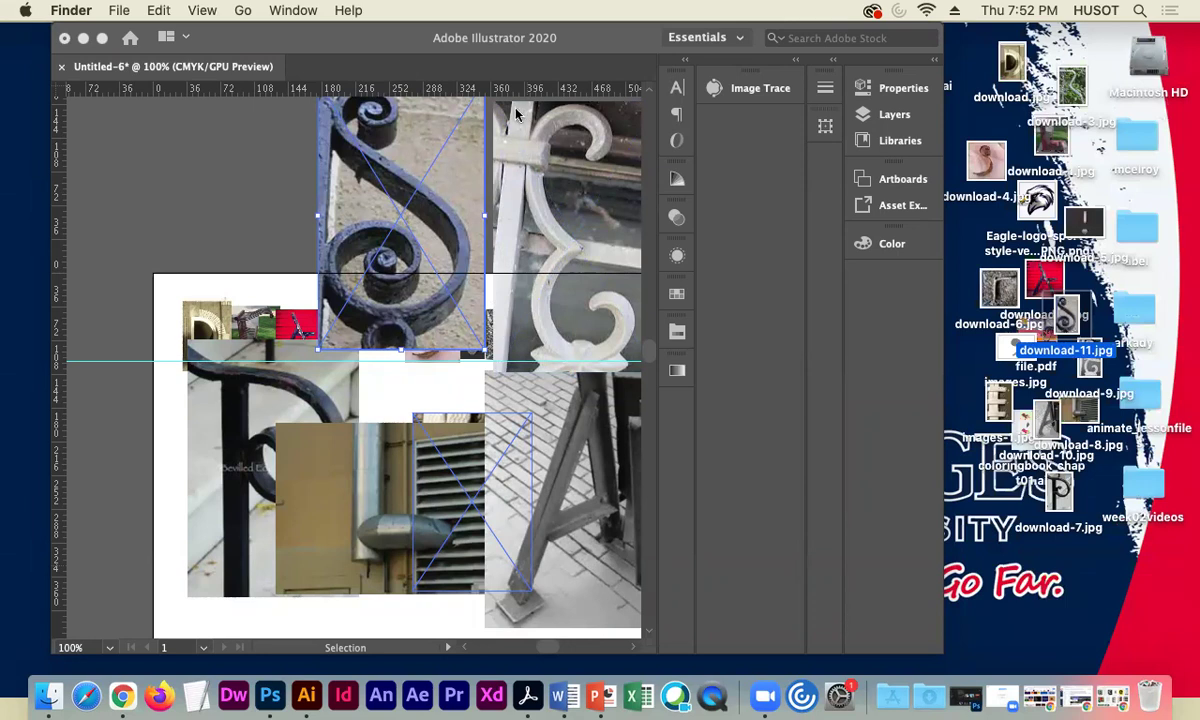
# - Move the S, both E, A and pipe L photos off the artboard onto the empty canvas above it
pyautogui.click(365, 50)
pyautogui.press('super+minus')
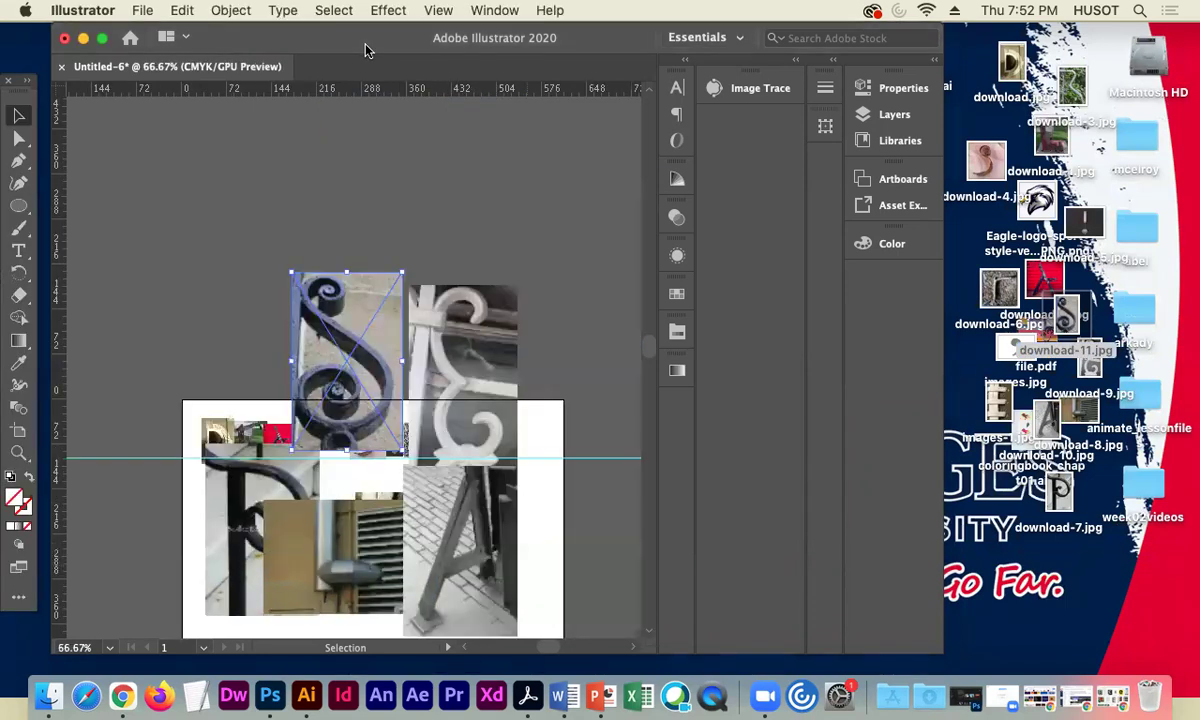
pyautogui.moveTo(358, 316); pyautogui.dragTo(386, 211)
pyautogui.moveTo(455, 355); pyautogui.dragTo(522, 240)
pyautogui.moveTo(506, 571); pyautogui.dragTo(310, 299)
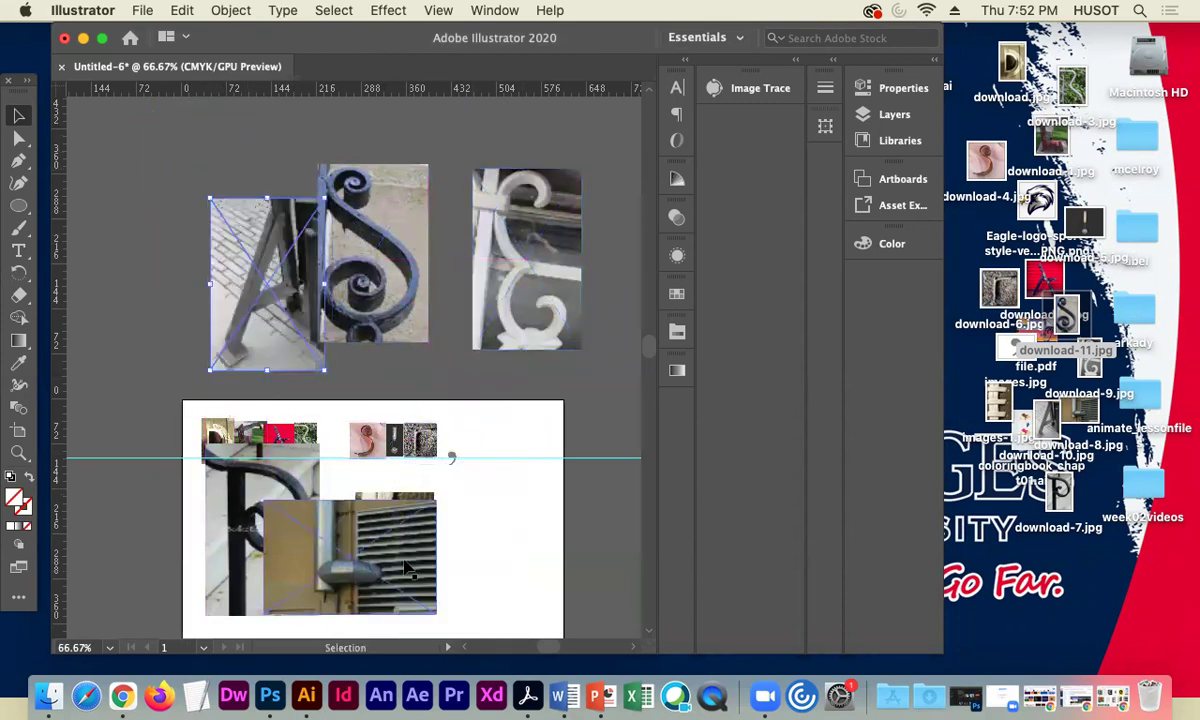
pyautogui.moveTo(404, 550); pyautogui.dragTo(226, 242)
pyautogui.moveTo(432, 500); pyautogui.dragTo(252, 178)
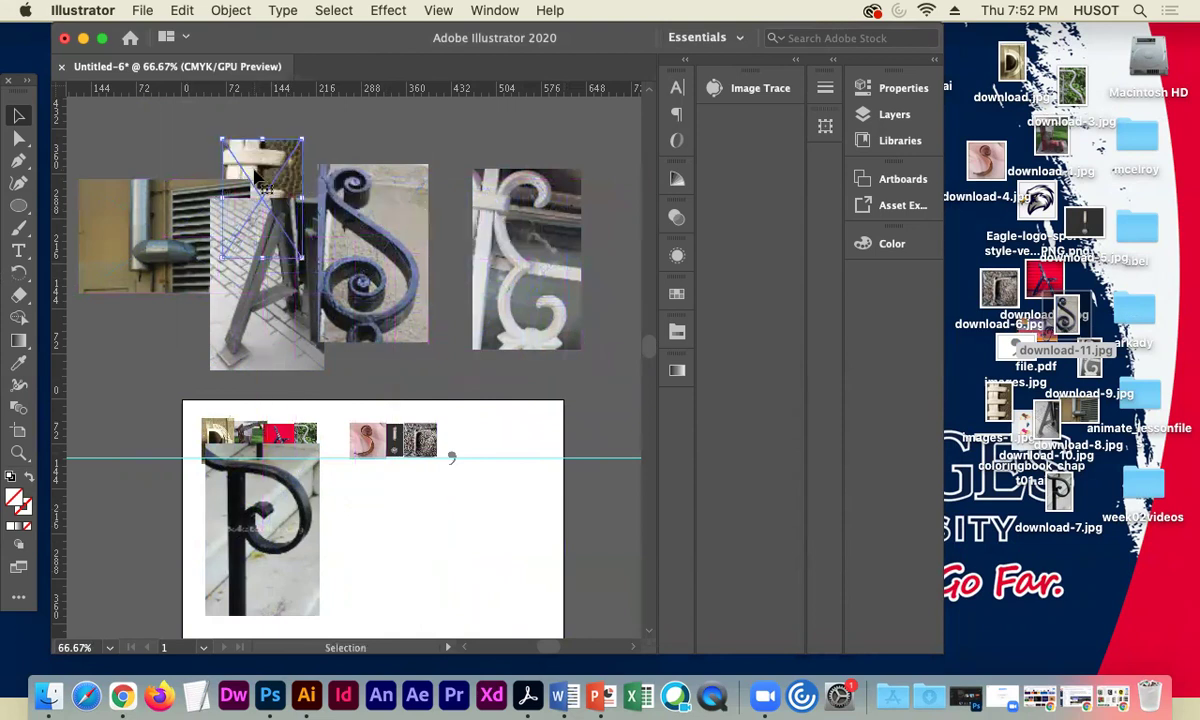
# - Scale the P photo down to roughly the height of the top-row letters and place it directly beneath the D
pyautogui.click(157, 250)
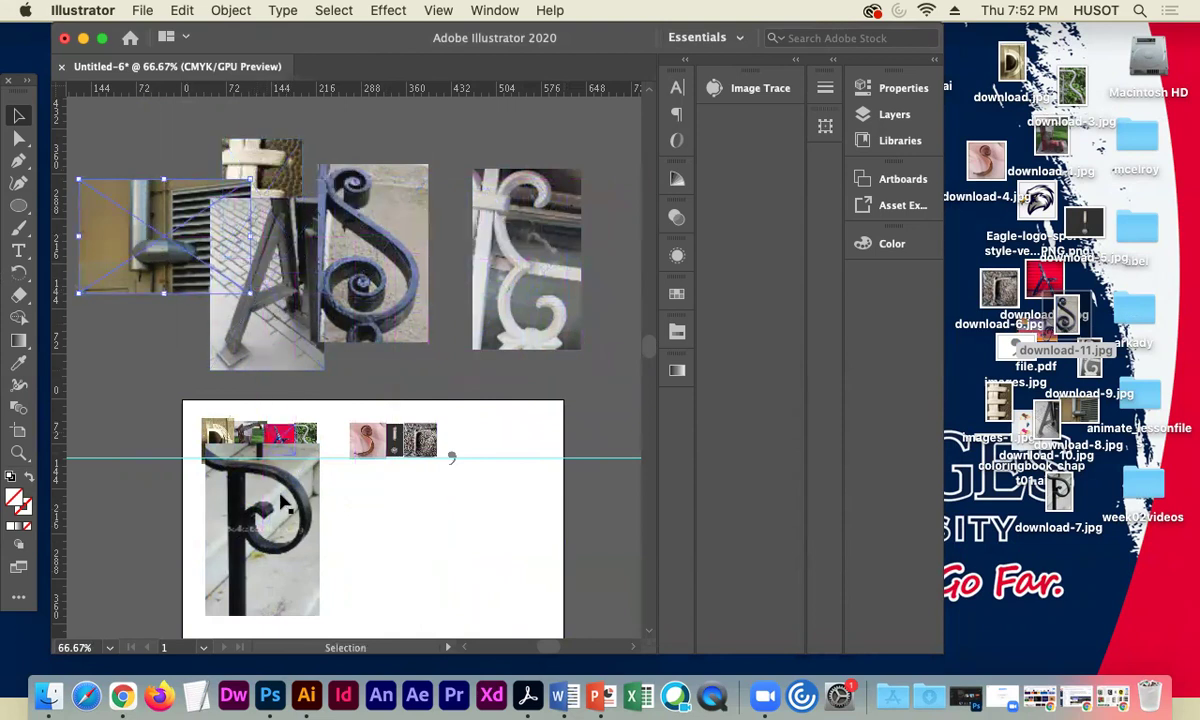
pyautogui.click(283, 565)
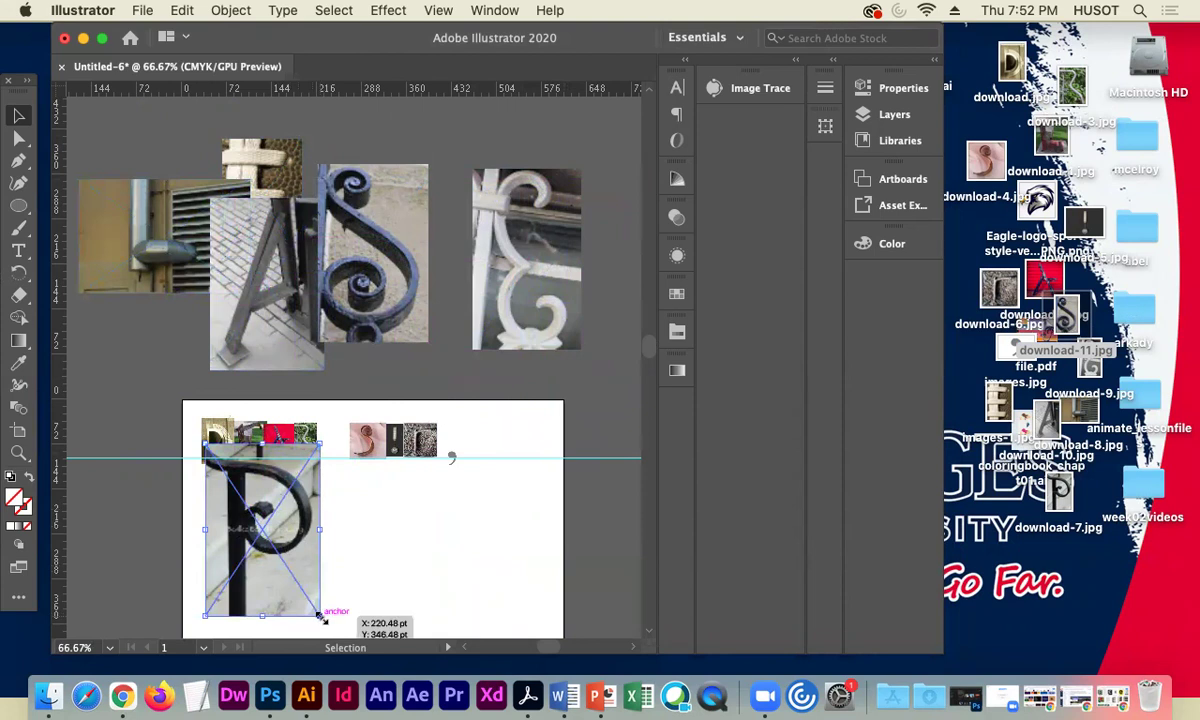
pyautogui.moveTo(320, 617); pyautogui.dragTo(243, 493)
pyautogui.press('a')
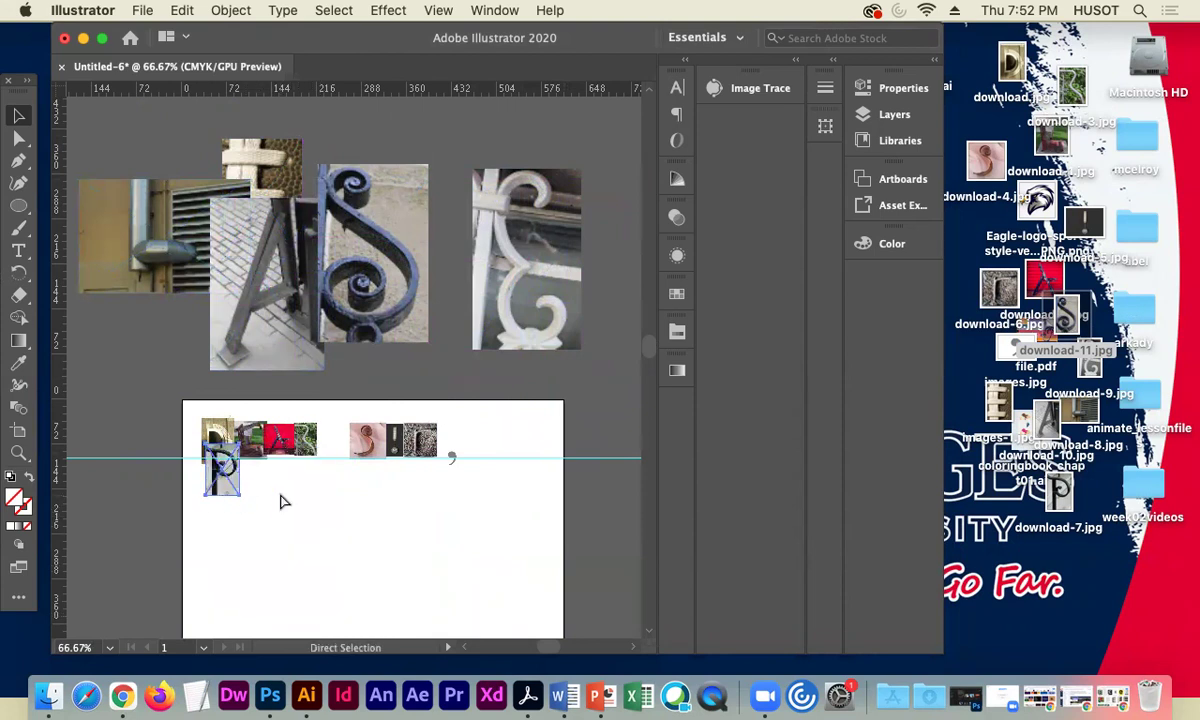
pyautogui.press('super+1')
pyautogui.moveTo(364, 368); pyautogui.dragTo(300, 328)
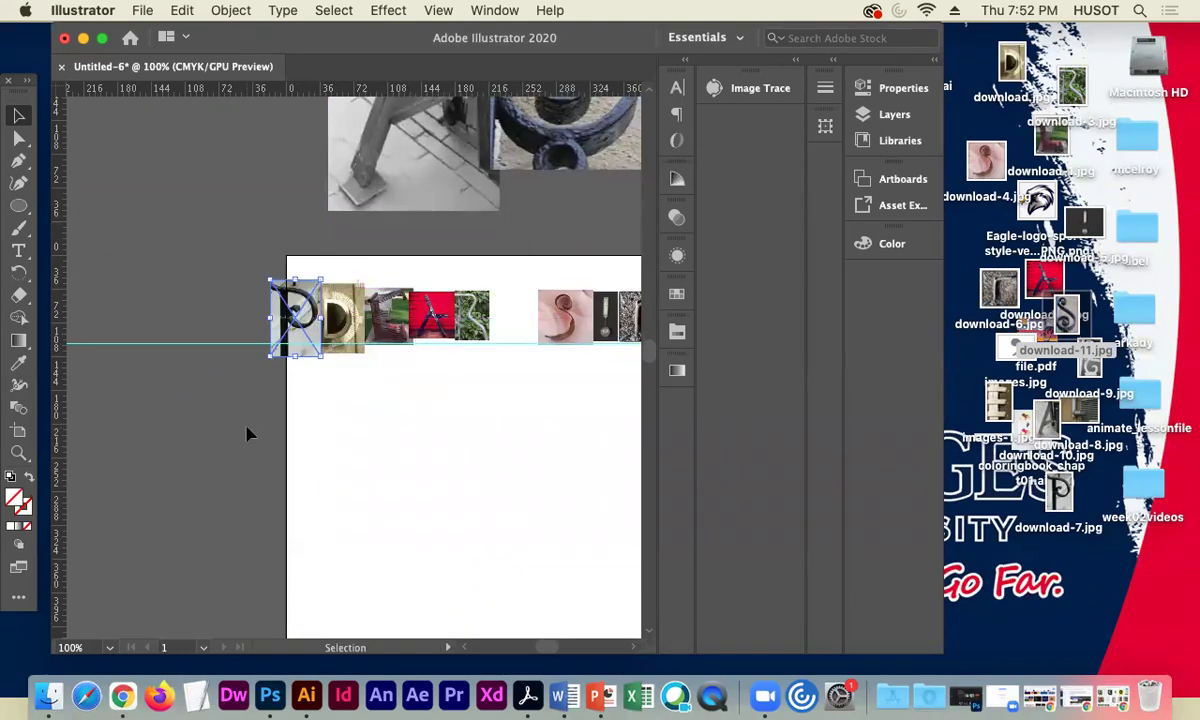
pyautogui.moveTo(316, 386)
pyautogui.mouseDown()
pyautogui.moveTo(346, 398)
pyautogui.moveTo(337, 425)
pyautogui.moveTo(337, 390)
pyautogui.mouseUp()
pyautogui.click(166, 422)
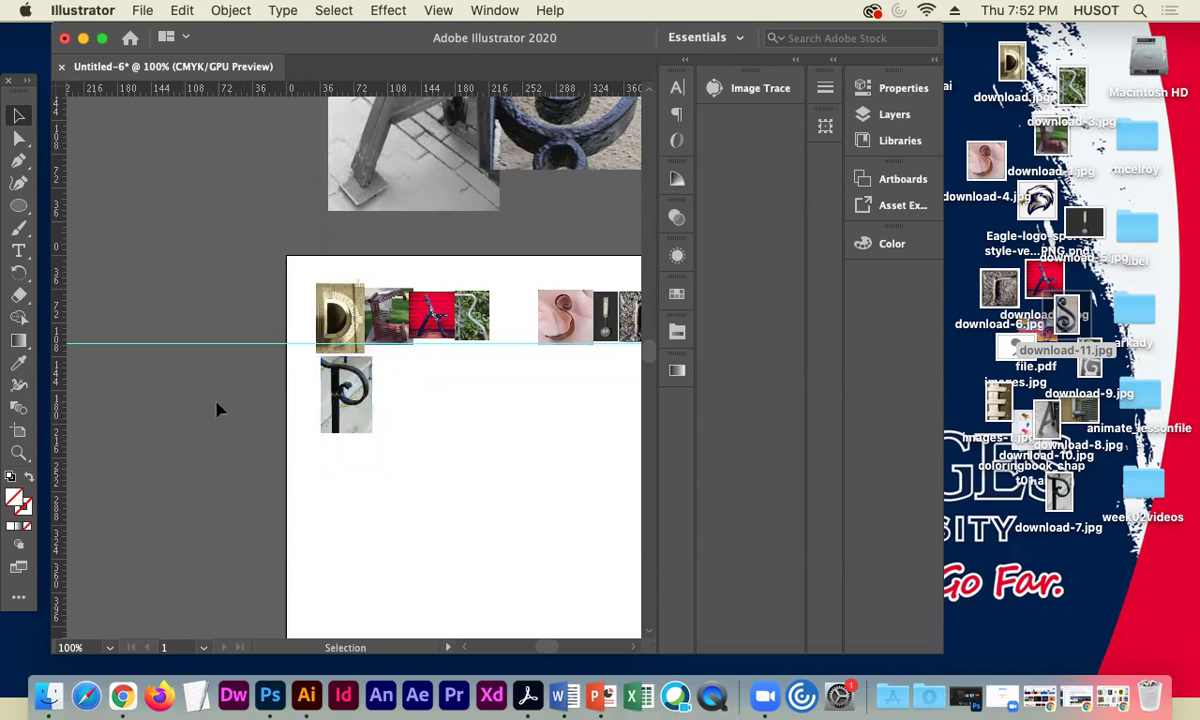
# - Move the pipe L photo beside the P, scale it down to the P's height and nudge it left to overlap the P
pyautogui.press('space')
pyautogui.moveTo(376, 300); pyautogui.dragTo(323, 423)
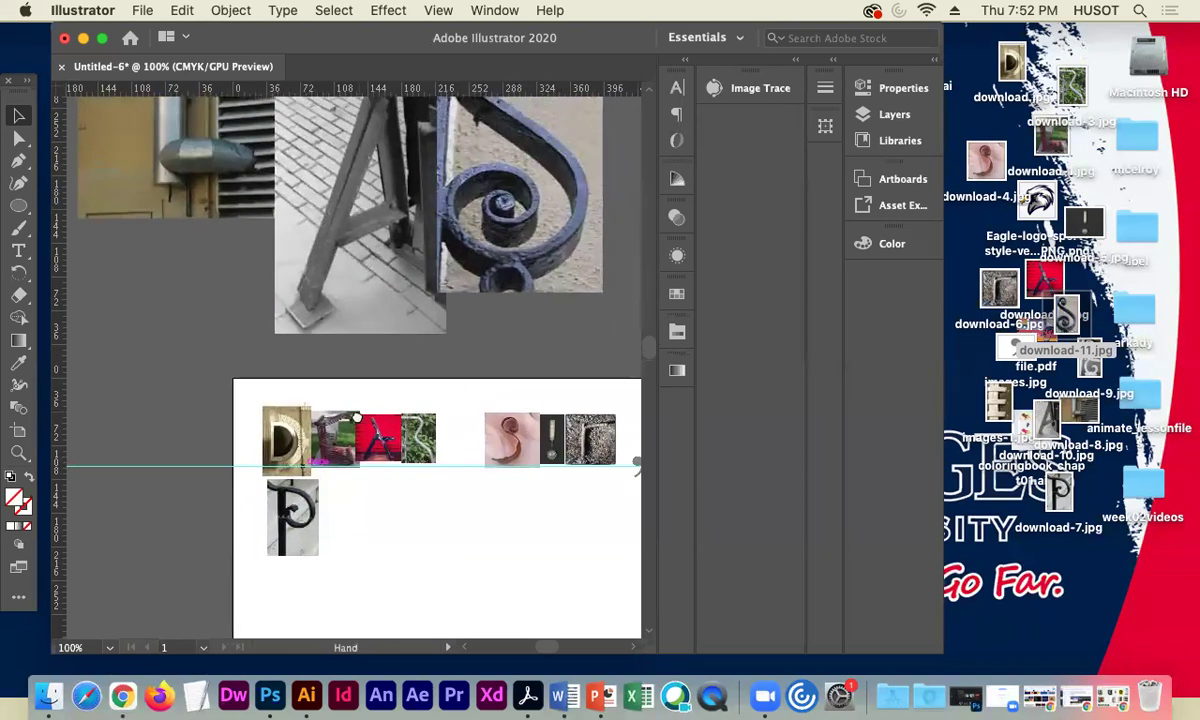
pyautogui.moveTo(200, 205); pyautogui.dragTo(419, 529)
pyautogui.moveTo(565, 557); pyautogui.dragTo(430, 568)
pyautogui.press('Left')
pyautogui.press('Left')
pyautogui.press('Left')
pyautogui.press('Left')
pyautogui.press('Left')
pyautogui.press('Left')
pyautogui.press('Left')
pyautogui.press('Left')
pyautogui.press('Left')
pyautogui.press('Left')
pyautogui.press('Left')
pyautogui.press('Left')
pyautogui.press('Left')
pyautogui.press('Left')
pyautogui.press('Left')
pyautogui.press('Left')
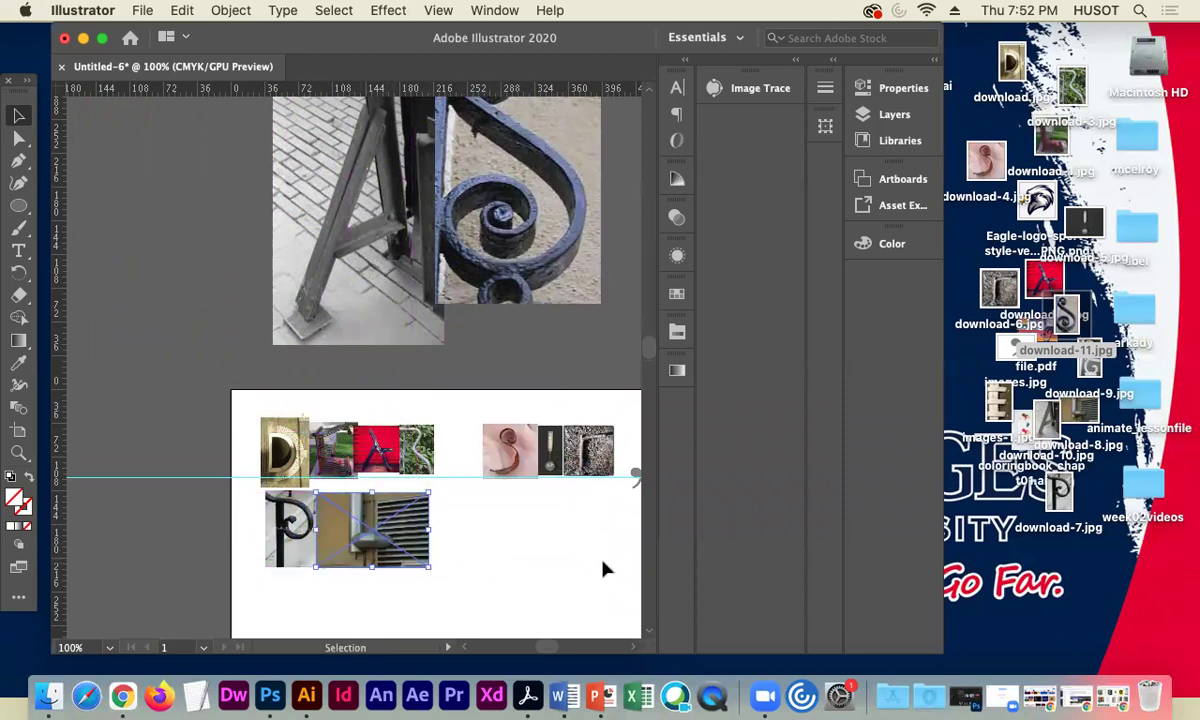
# - Bring the P photo in front of the overlapping pipe L photo
pyautogui.press('super+shift+bracketleft')
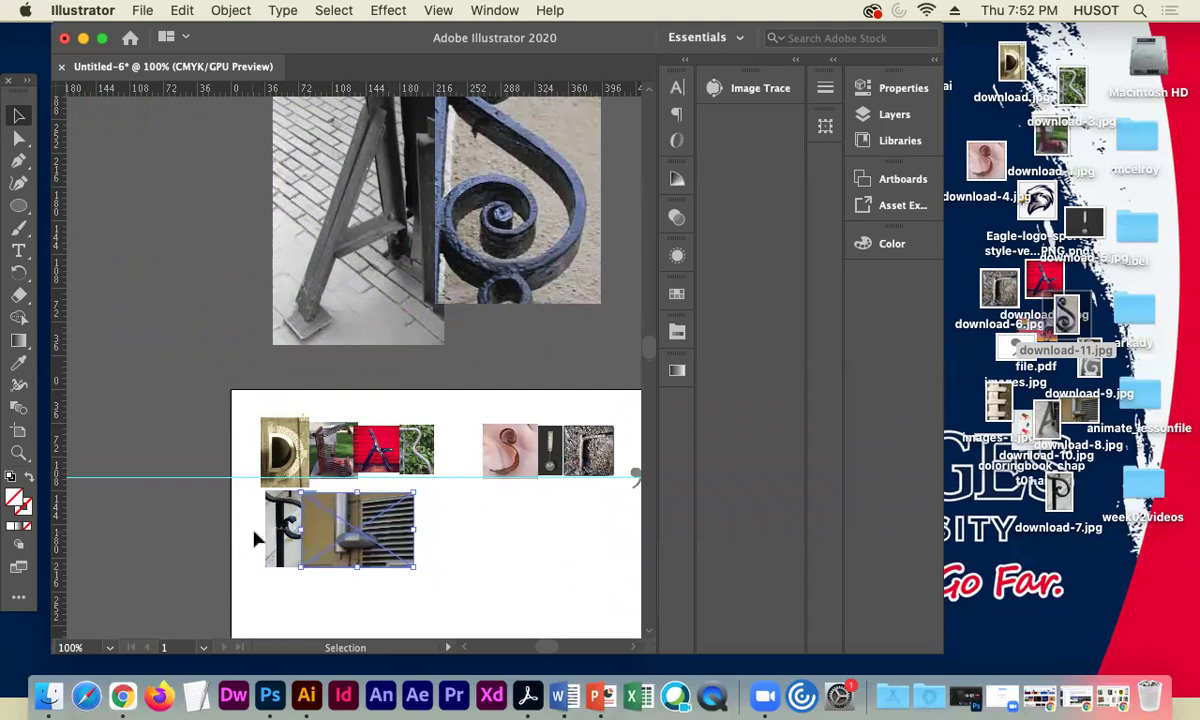
pyautogui.click(290, 545)
pyautogui.rightClick(285, 537)
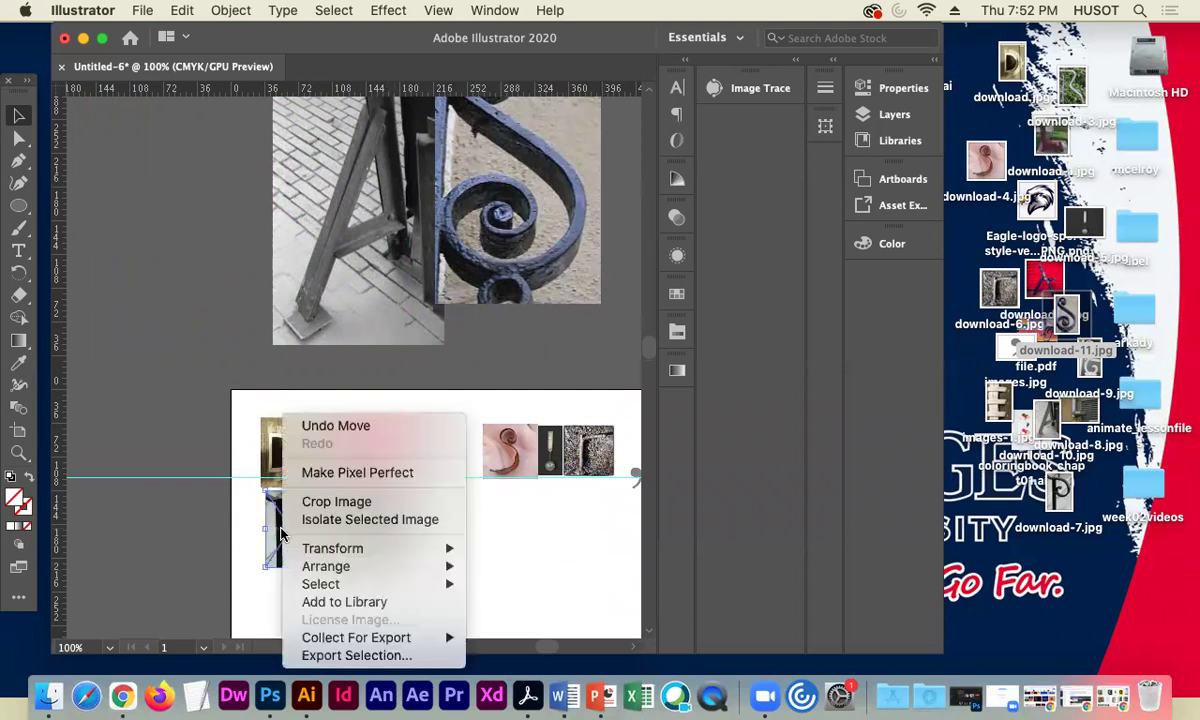
pyautogui.moveTo(340, 569)
pyautogui.click(525, 568)
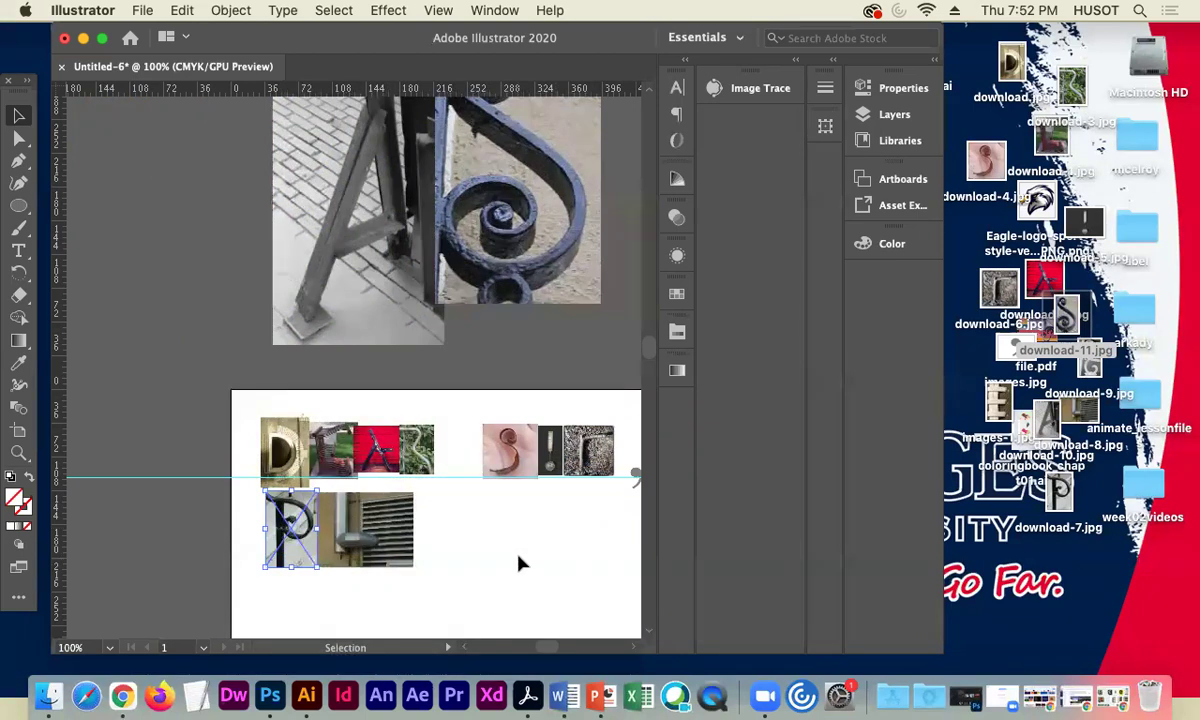
# - Nudge the pipe L photo slightly further left behind the P and a little lower
pyautogui.click(407, 550)
pyautogui.press('Left')
pyautogui.press('Left')
pyautogui.press('Left')
pyautogui.press('Left')
pyautogui.press('Left')
pyautogui.press('Left')
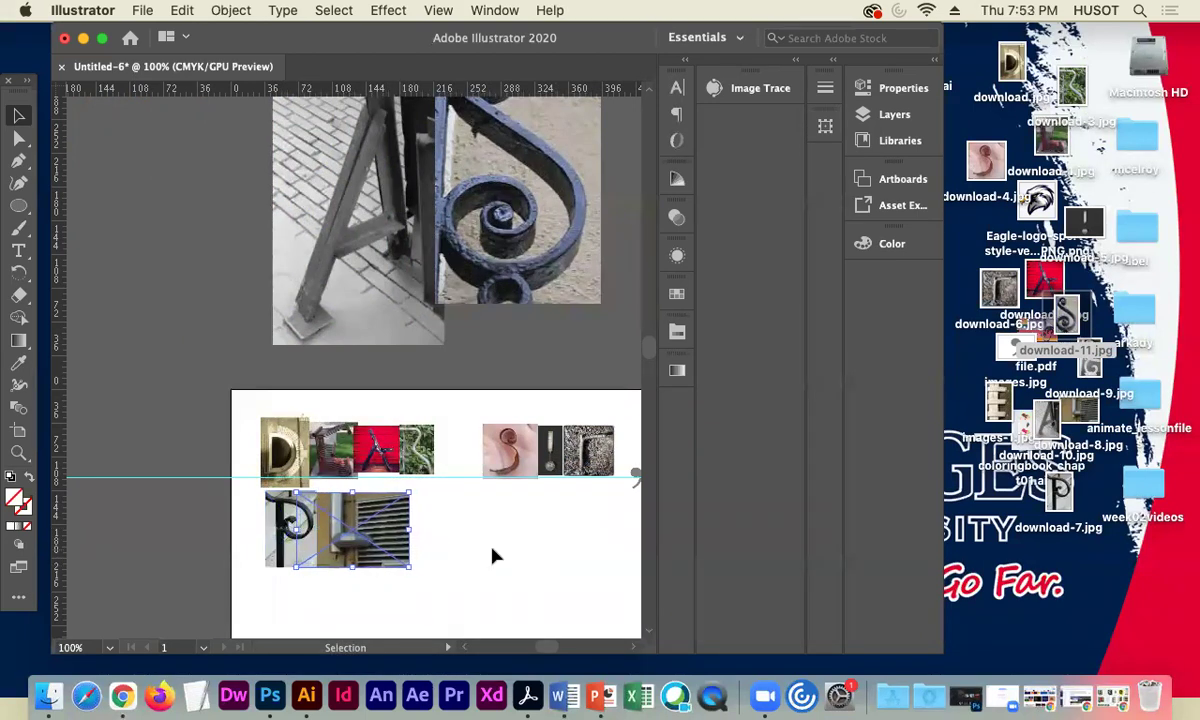
pyautogui.press('Down')
pyautogui.press('Down')
pyautogui.press('Down')
pyautogui.press('Down')
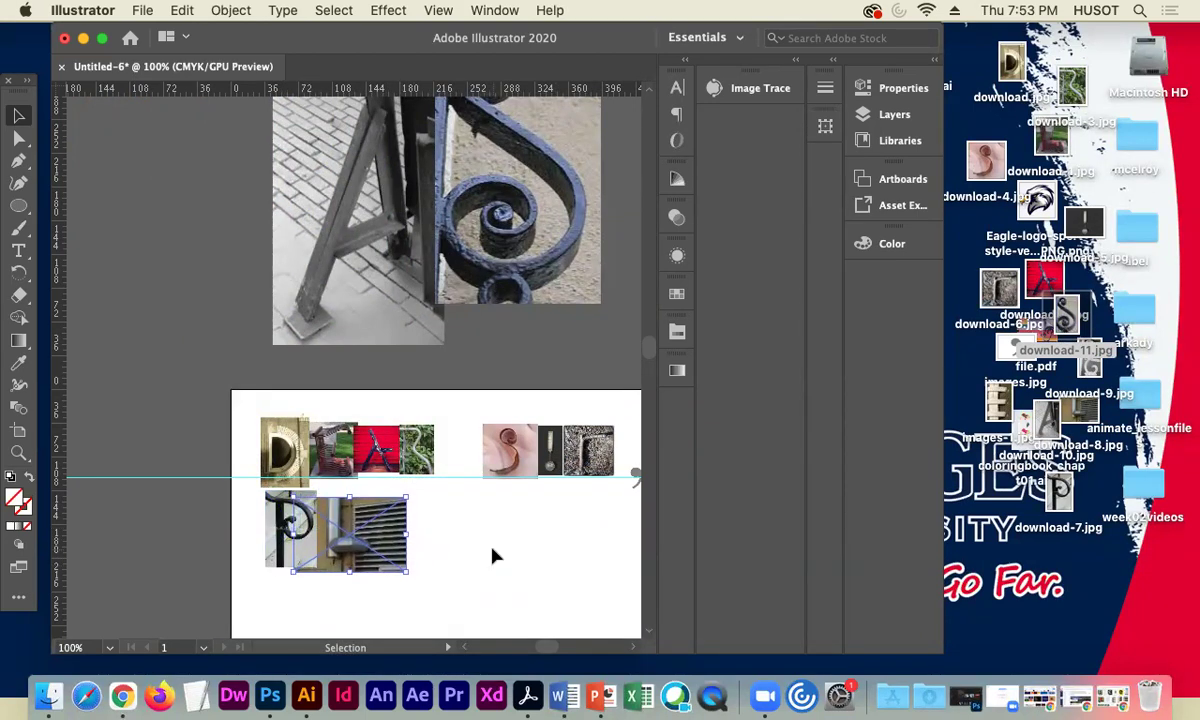
# - Move the white shoelace E photo from above the artboard into the second row, over the end of the pipe L photo
pyautogui.moveTo(305, 532); pyautogui.dragTo(321, 571)
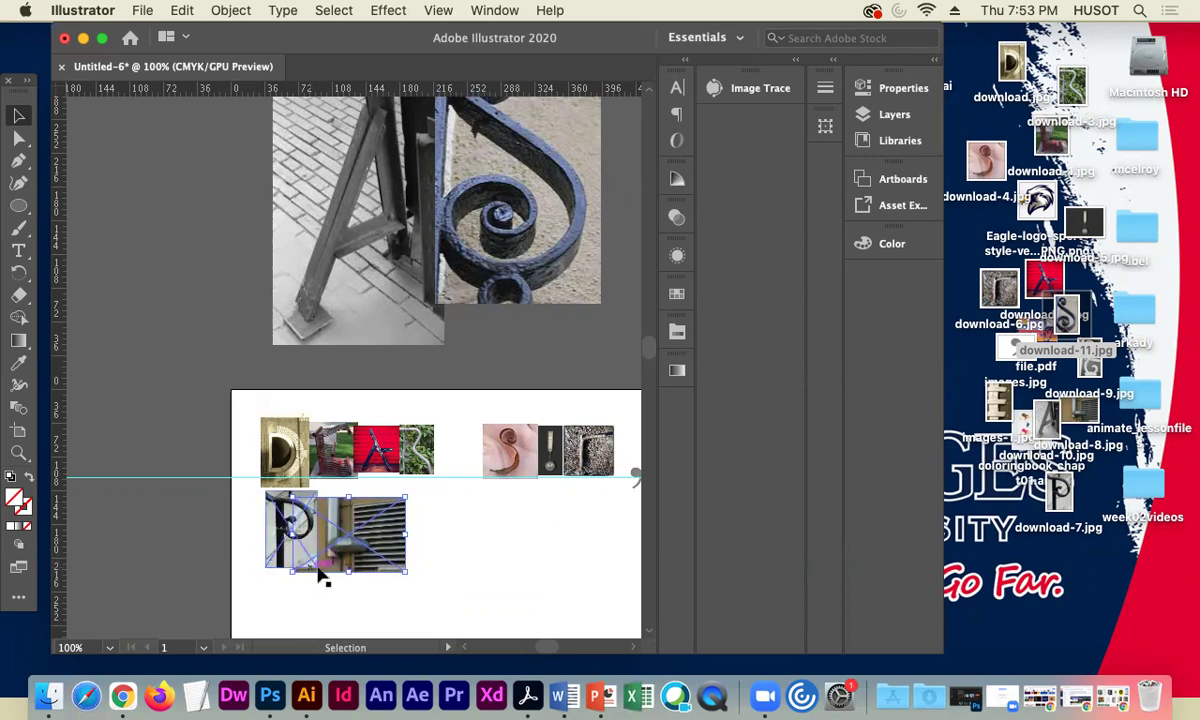
pyautogui.click(188, 531)
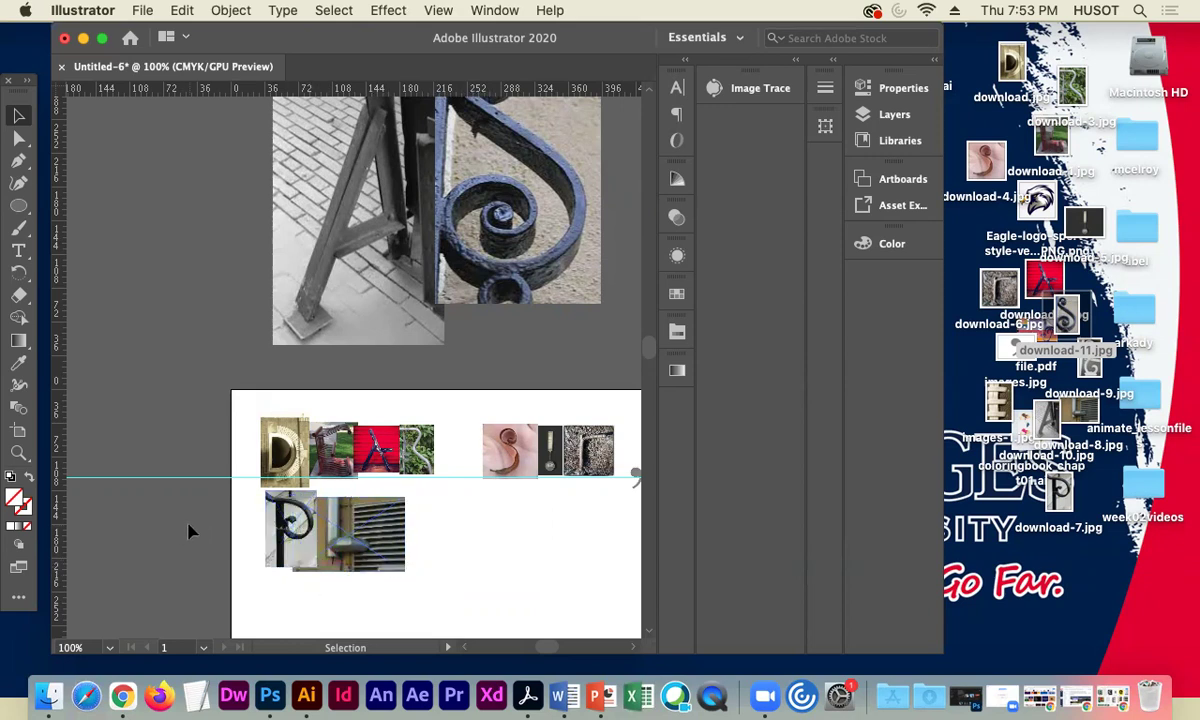
pyautogui.click(295, 538)
pyautogui.click(330, 200)
pyautogui.press('space')
pyautogui.moveTo(238, 191); pyautogui.dragTo(271, 324)
pyautogui.click(330, 213)
pyautogui.moveTo(338, 213); pyautogui.dragTo(367, 477)
pyautogui.doubleClick(212, 362)
pyautogui.doubleClick(150, 295)
pyautogui.press('space')
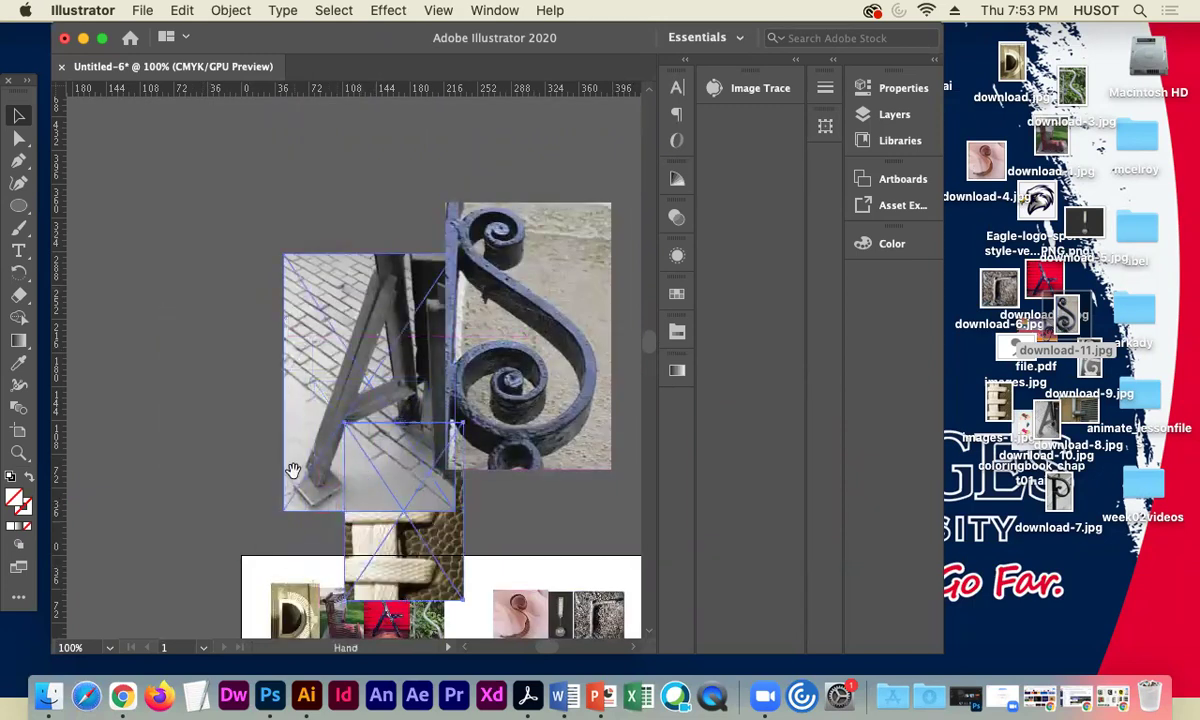
pyautogui.scroll(-5, 293, 470)
pyautogui.moveTo(396, 316); pyautogui.dragTo(424, 515)
# - Scale the shoelace E photo down to the second row's letter height and fit it right after the pipe L
pyautogui.rightClick(436, 482)
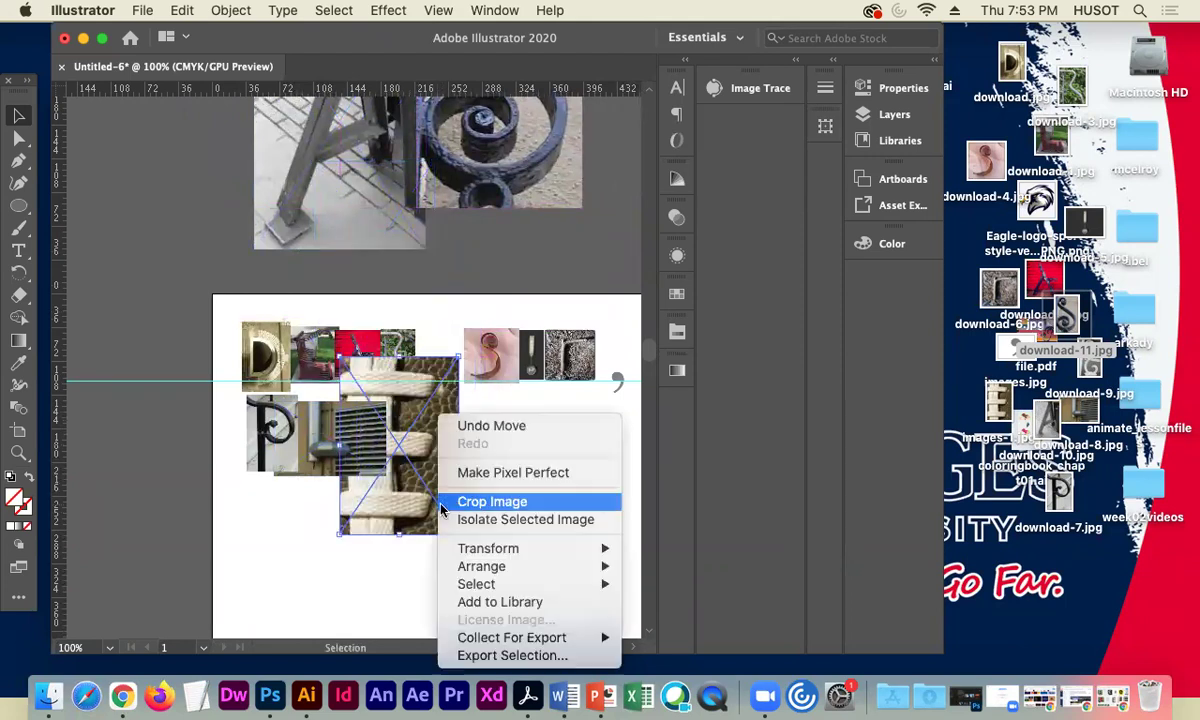
pyautogui.moveTo(484, 562)
pyautogui.click(457, 533)
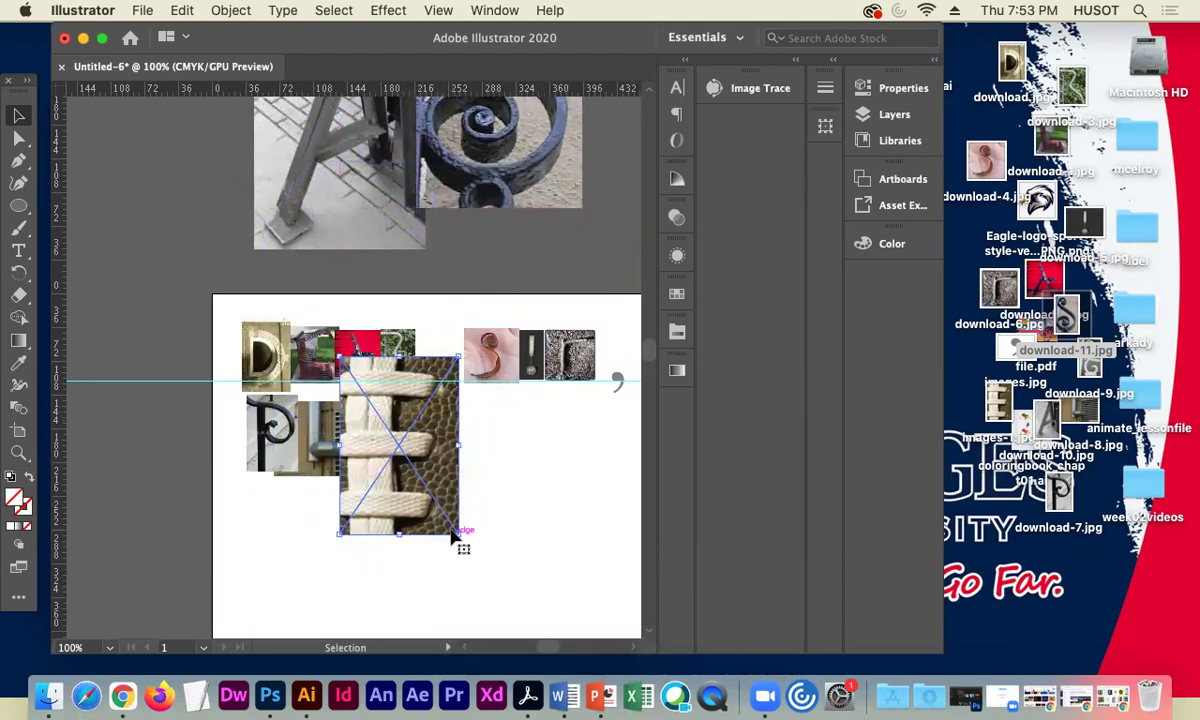
pyautogui.moveTo(463, 530); pyautogui.dragTo(400, 472)
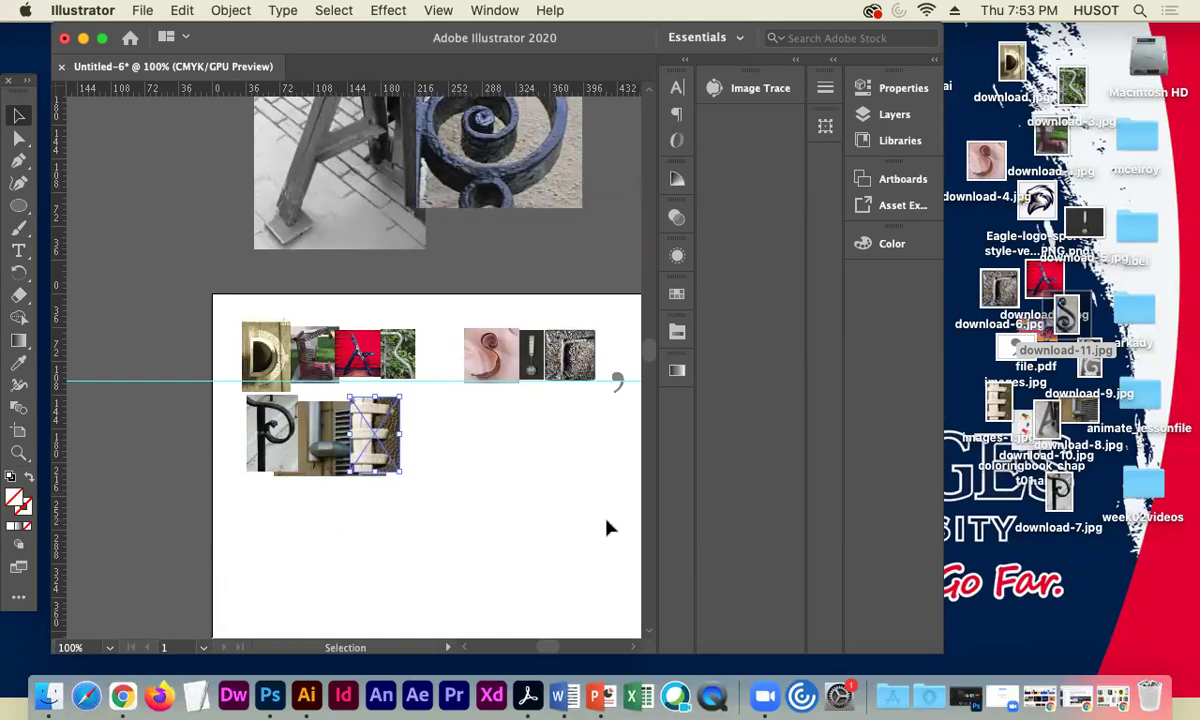
pyautogui.click(566, 548)
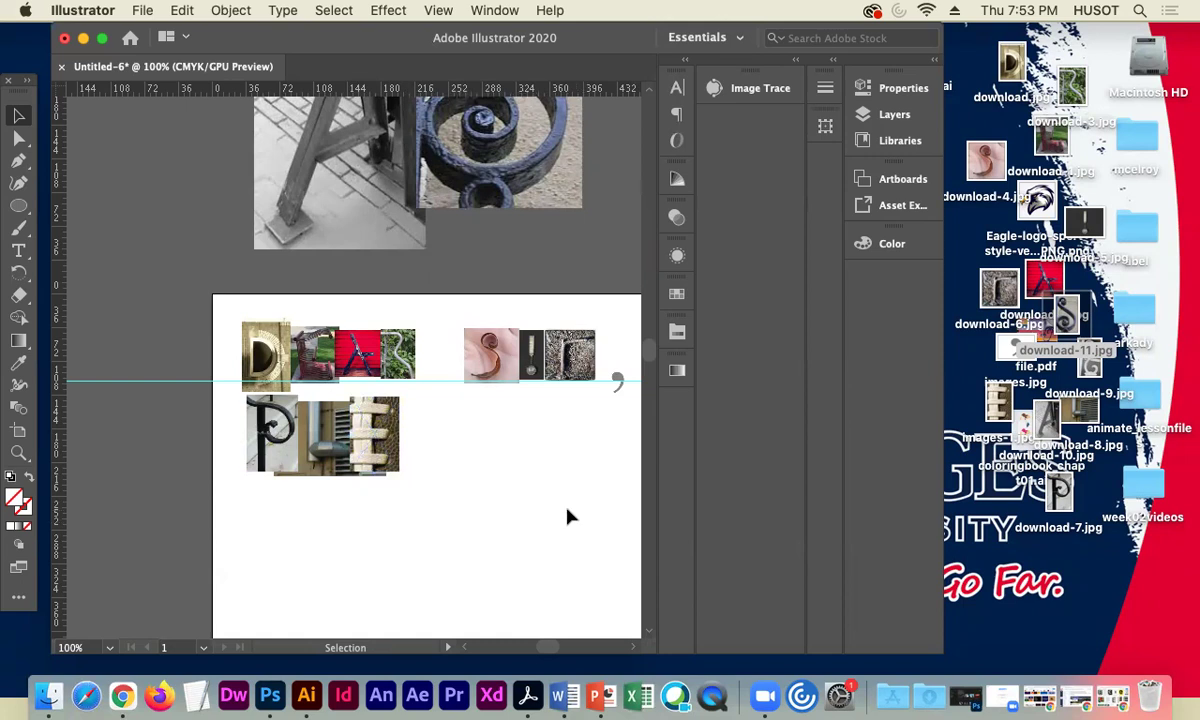
# - Move the grey A photo into the second row, scale it down to the row's height and nudge it left against the shoelace E
pyautogui.moveTo(335, 180); pyautogui.dragTo(474, 519)
pyautogui.moveTo(577, 587); pyautogui.dragTo(457, 462)
pyautogui.moveTo(425, 380); pyautogui.dragTo(420, 452)
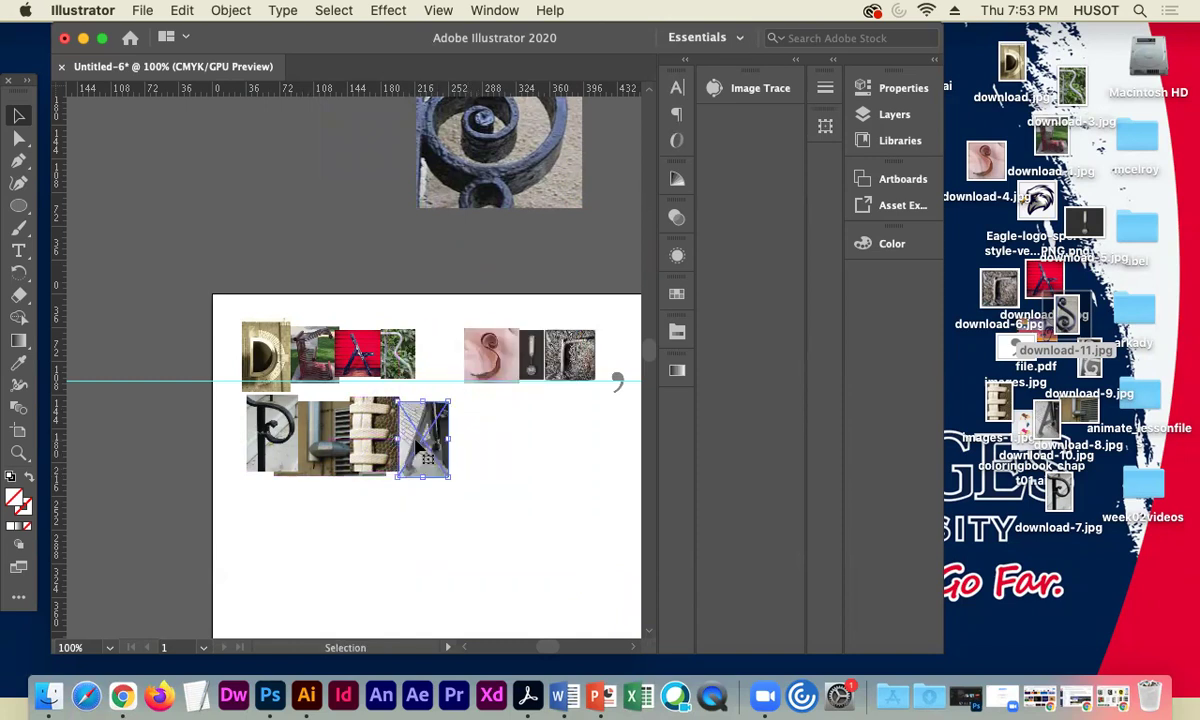
pyautogui.press('Left')
pyautogui.press('Left')
pyautogui.press('Left')
pyautogui.press('Left')
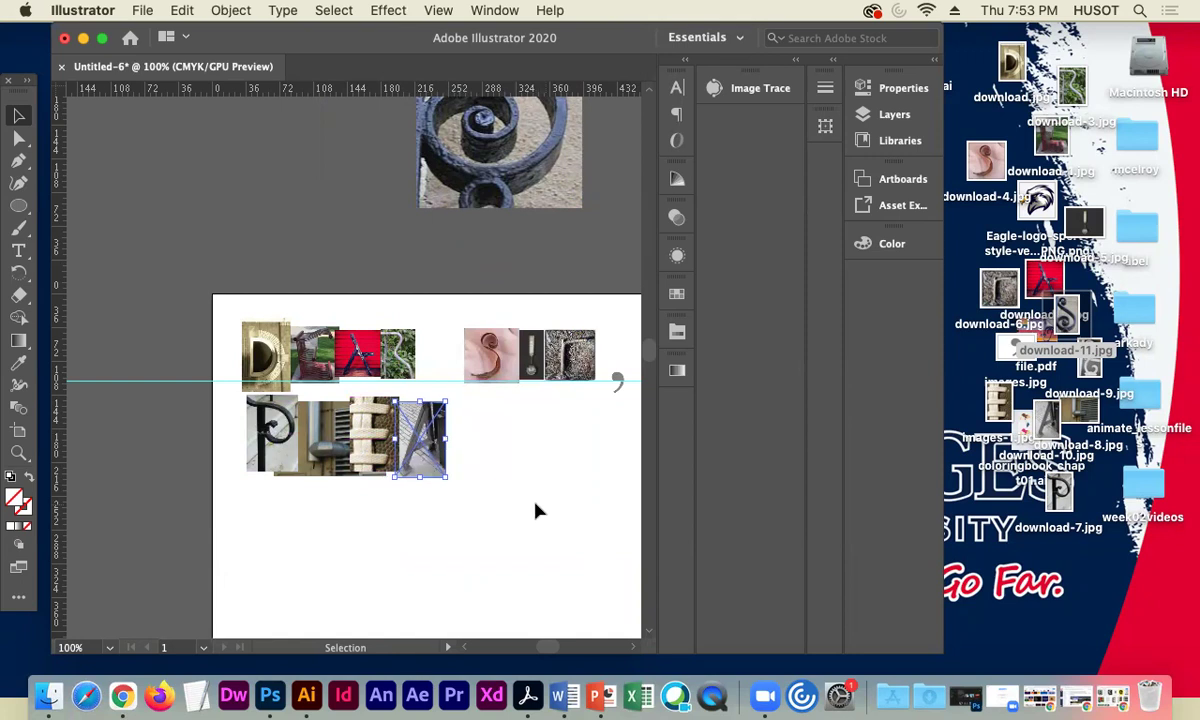
# - Move the wrought-iron S photo into the second row, scale it down to the row's height and fit it right after the A
pyautogui.moveTo(470, 185); pyautogui.dragTo(514, 590)
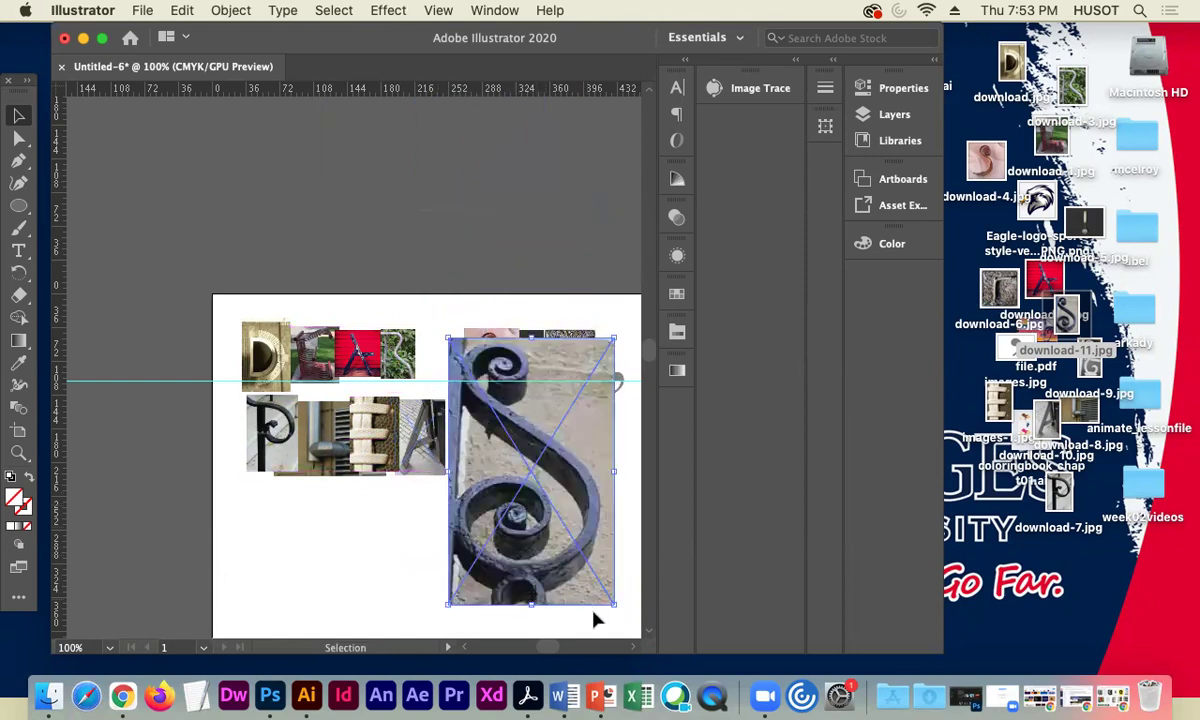
pyautogui.moveTo(614, 604); pyautogui.dragTo(500, 455)
pyautogui.moveTo(475, 404); pyautogui.dragTo(467, 462)
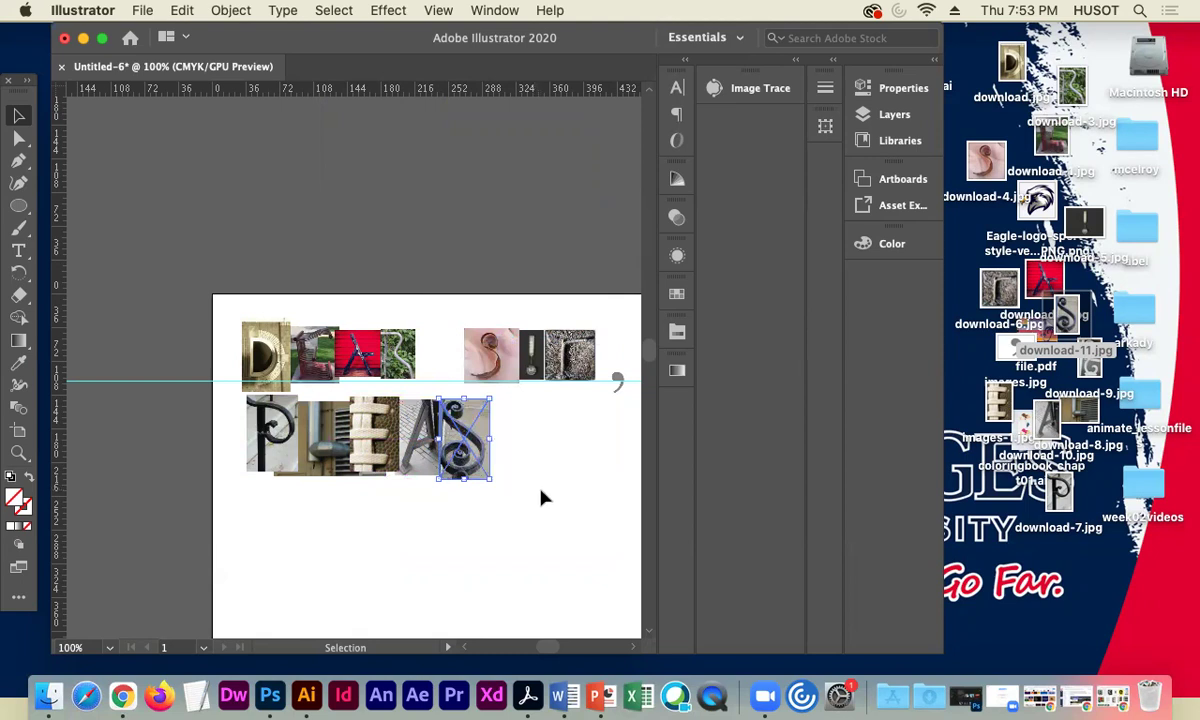
pyautogui.press('Right')
pyautogui.click(505, 496)
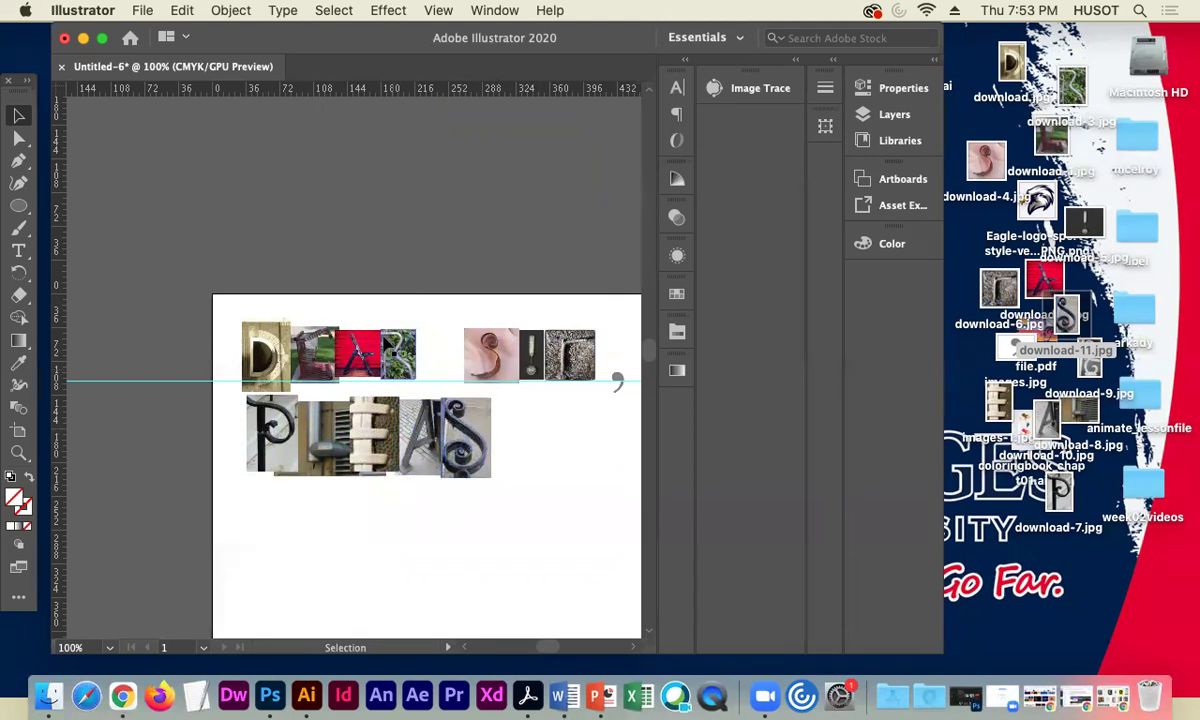
# - Bring the white ironwork E photo onto the artboard and scale it down to finish the second-row word after the S
pyautogui.press('space')
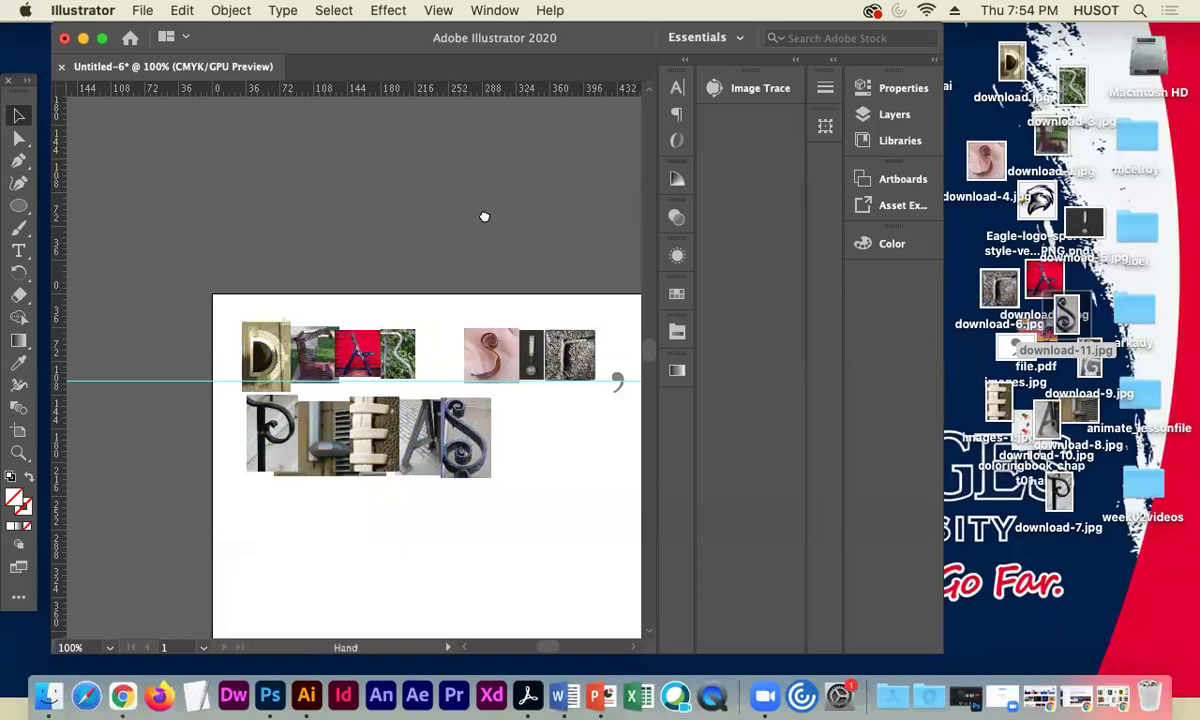
pyautogui.moveTo(484, 216); pyautogui.dragTo(362, 273)
pyautogui.click(560, 209)
pyautogui.moveTo(560, 209); pyautogui.dragTo(460, 567)
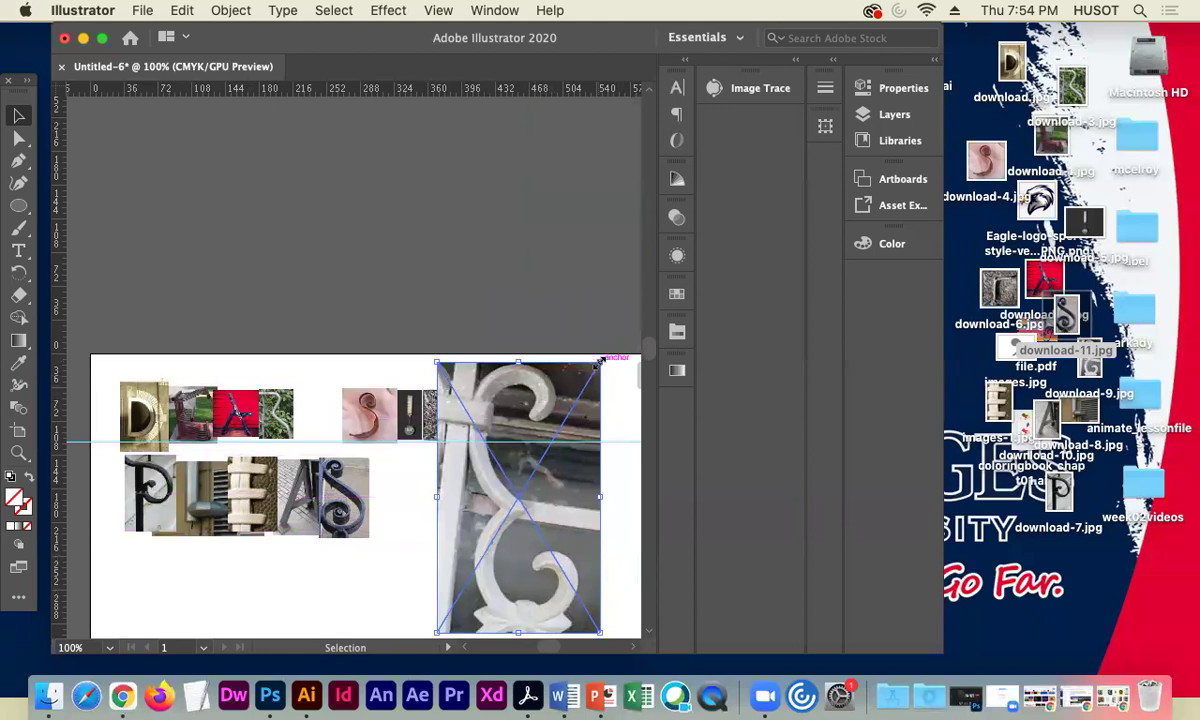
pyautogui.moveTo(600, 362); pyautogui.dragTo(497, 540)
# - Scale all six PLEASE letter photos down slightly together and nudge them down and left to line up with the D's left edge
pyautogui.moveTo(465, 596); pyautogui.dragTo(128, 502)
pyautogui.moveTo(414, 538); pyautogui.dragTo(396, 531)
pyautogui.press('Down')
pyautogui.press('Down')
pyautogui.press('Down')
pyautogui.press('Down')
pyautogui.press('Down')
pyautogui.press('Down')
pyautogui.press('Down')
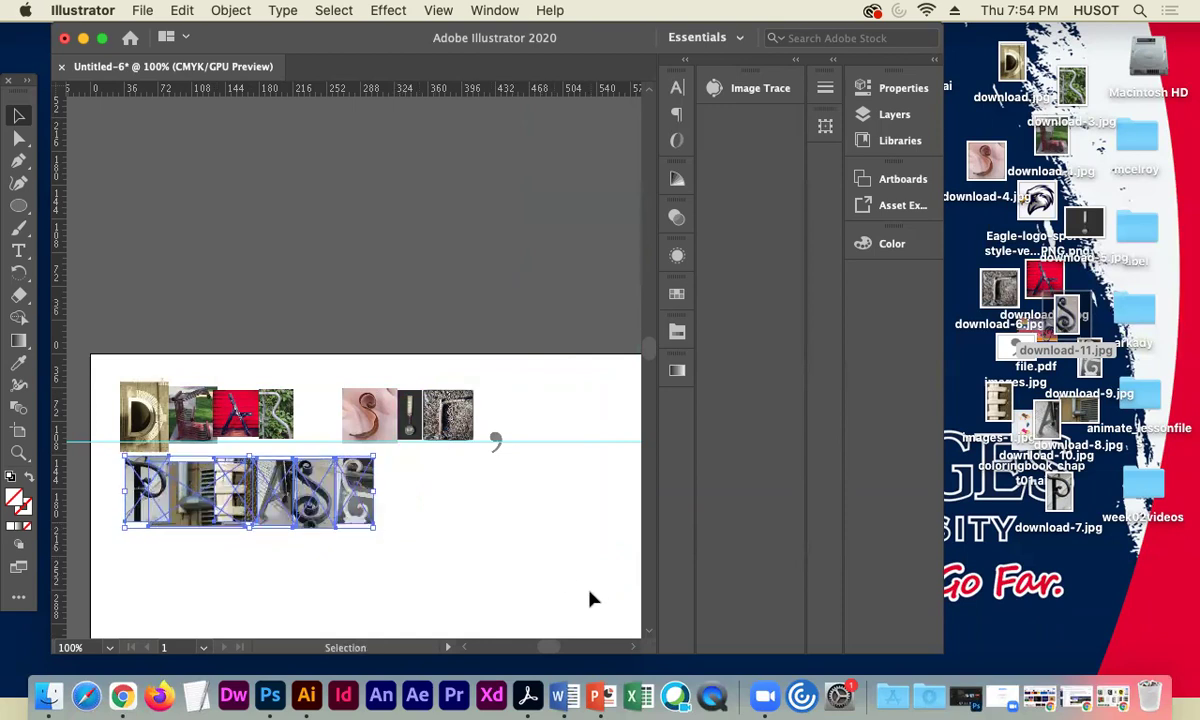
pyautogui.press('Down')
pyautogui.press('Down')
pyautogui.press('Down')
pyautogui.press('Down')
pyautogui.press('Down')
pyautogui.press('Down')
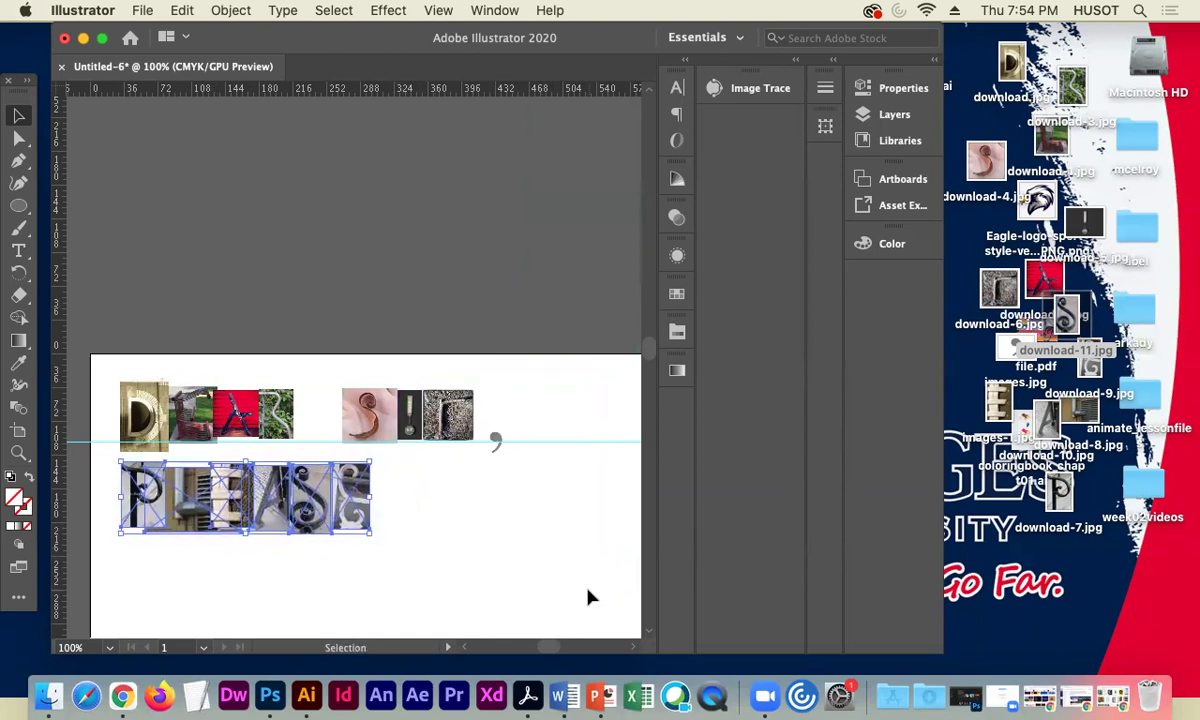
pyautogui.press('Left')
pyautogui.press('Left')
pyautogui.press('Left')
pyautogui.press('Left')
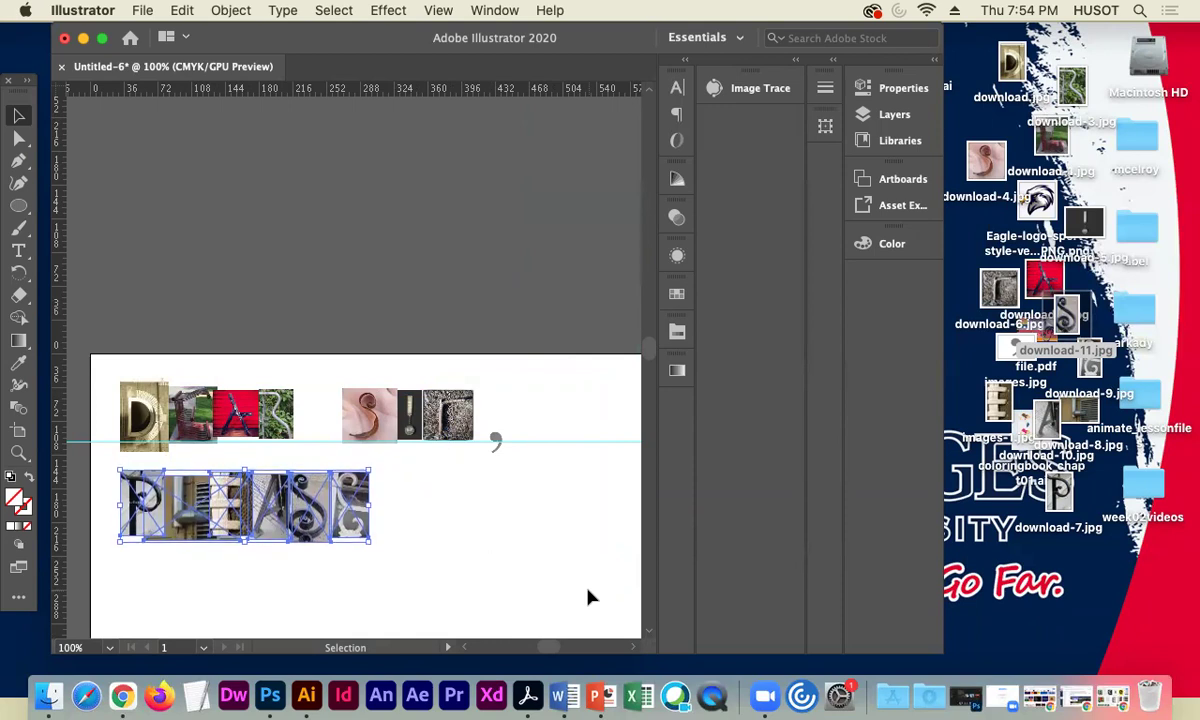
pyautogui.click(512, 580)
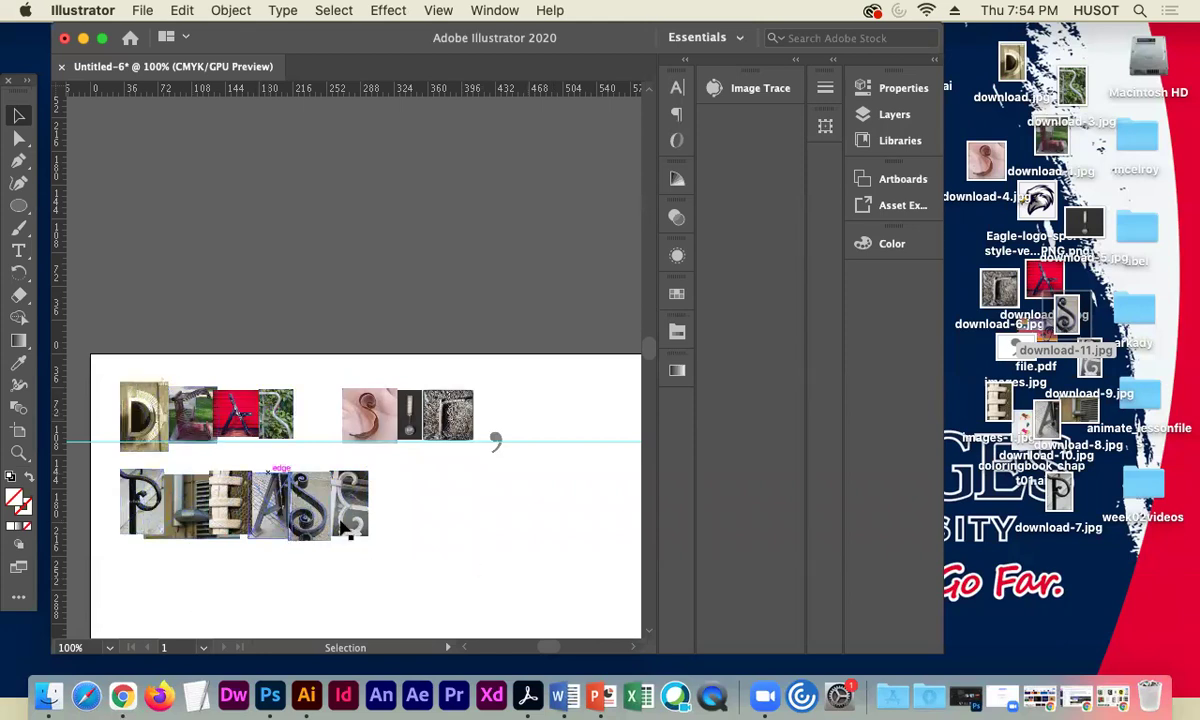
# - Scale the whole PLEASE word down further to roughly the height of the top-row letters
pyautogui.moveTo(166, 514); pyautogui.dragTo(232, 538)
pyautogui.moveTo(371, 540)
pyautogui.mouseDown()
pyautogui.moveTo(355, 525)
pyautogui.moveTo(372, 530)
pyautogui.moveTo(337, 539)
pyautogui.moveTo(350, 535)
pyautogui.mouseUp()
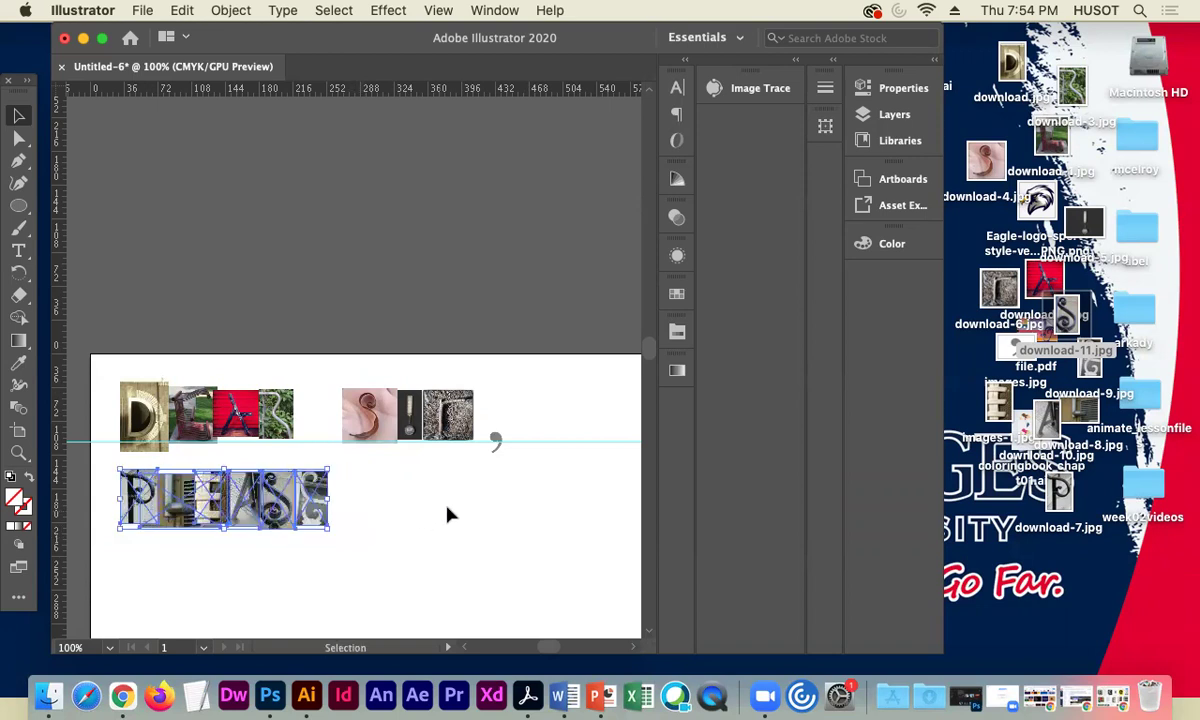
pyautogui.click(347, 467)
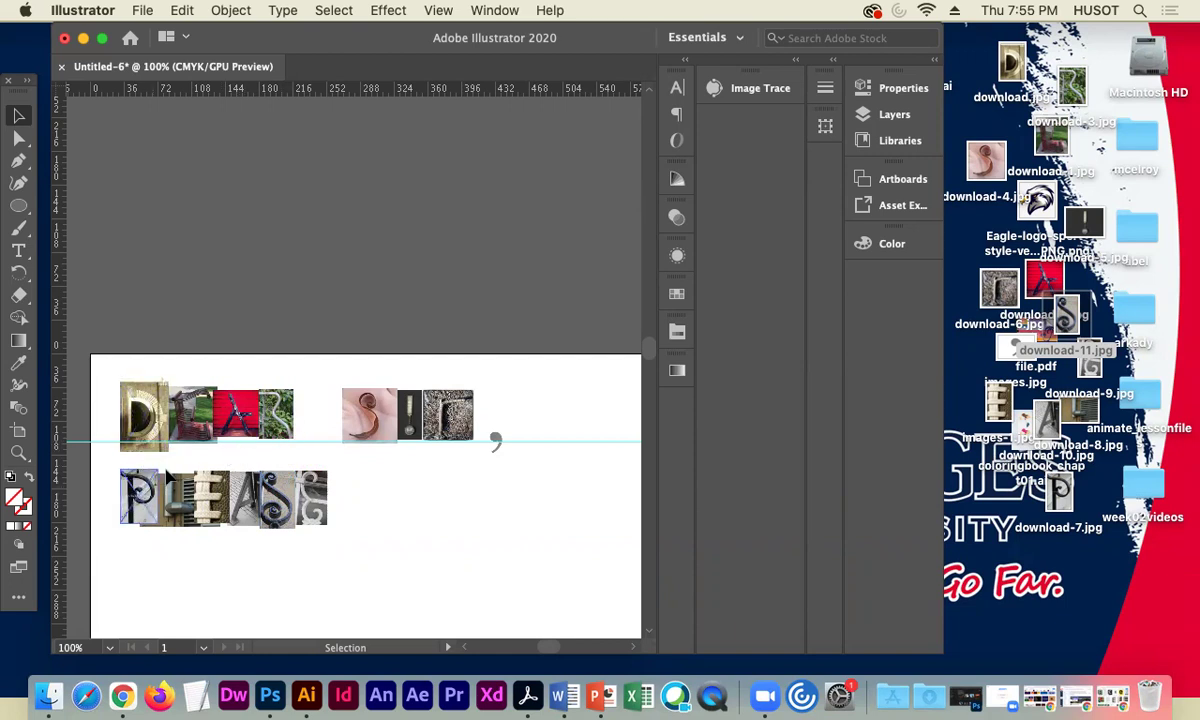
pyautogui.press('super+minus')
pyautogui.press('super+minus')
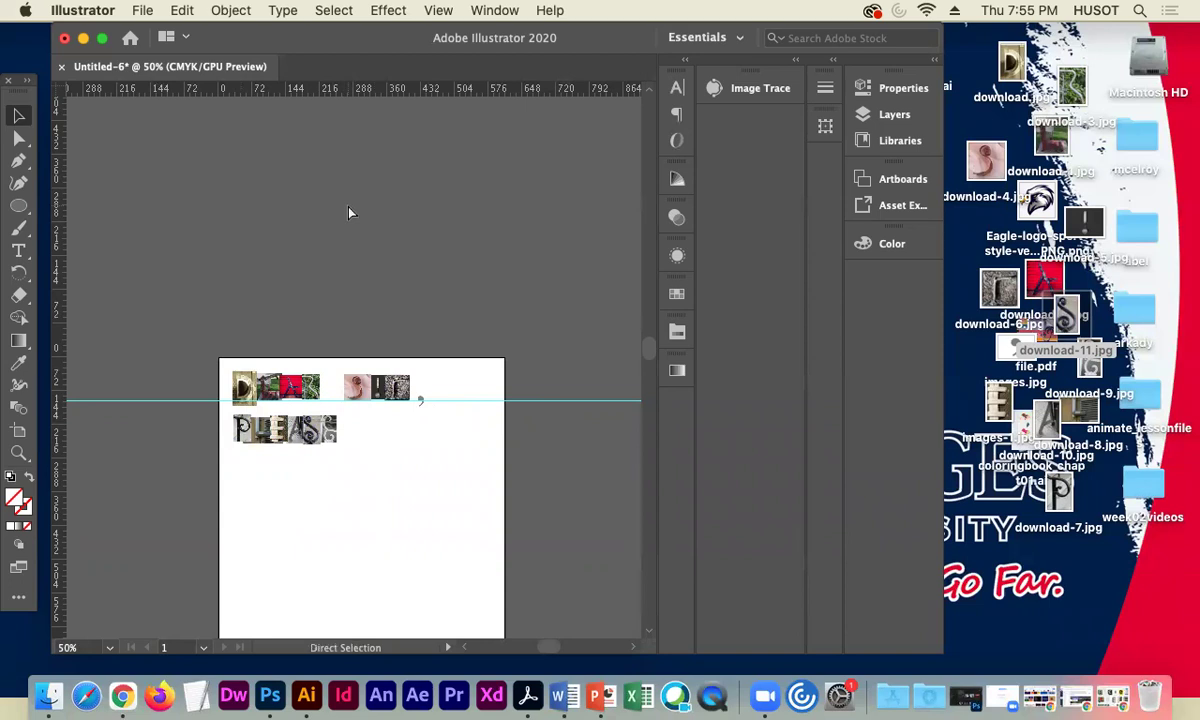
pyautogui.press('super+plus')
pyautogui.press('super+plus')
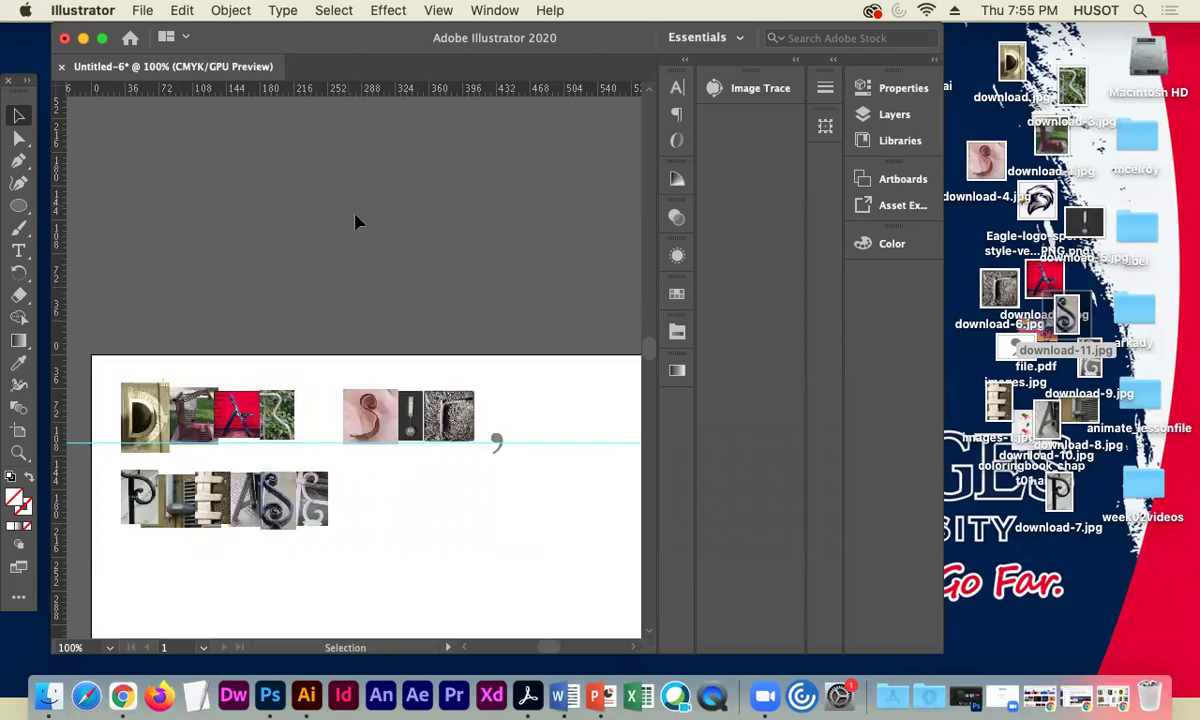
pyautogui.moveTo(244, 338); pyautogui.dragTo(296, 216)
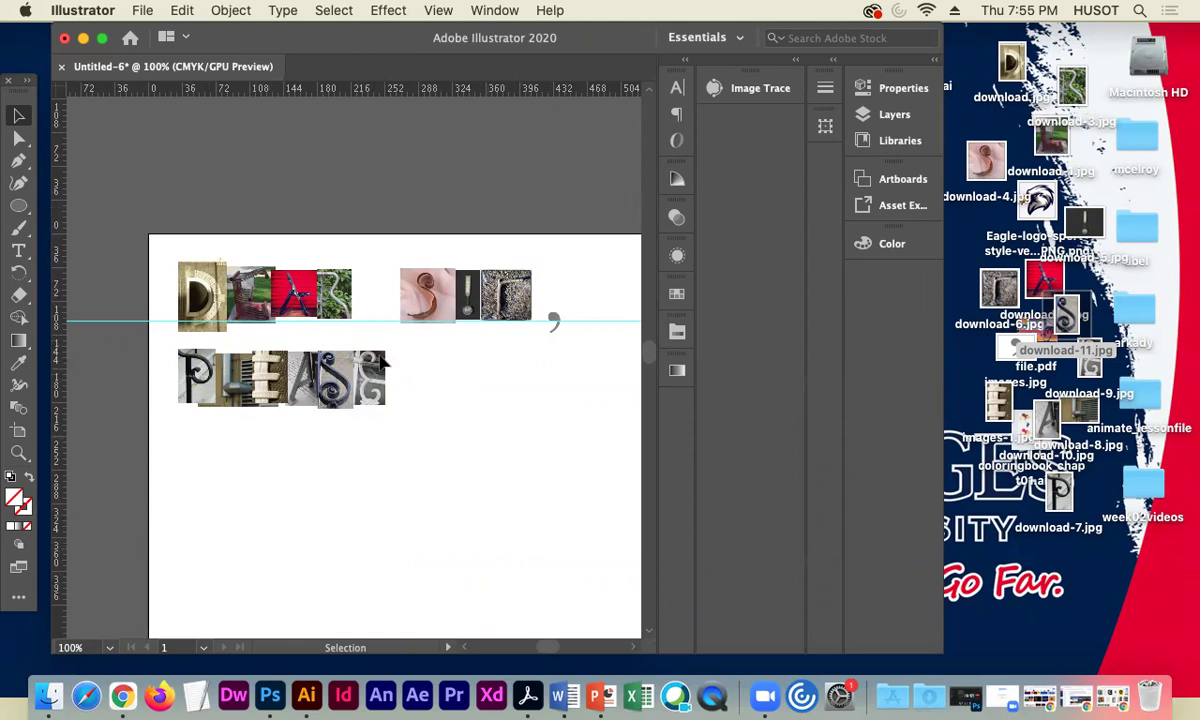
# - Switch to Chrome and search Google Images for "funny ransom notes"
pyautogui.click(1046, 695)
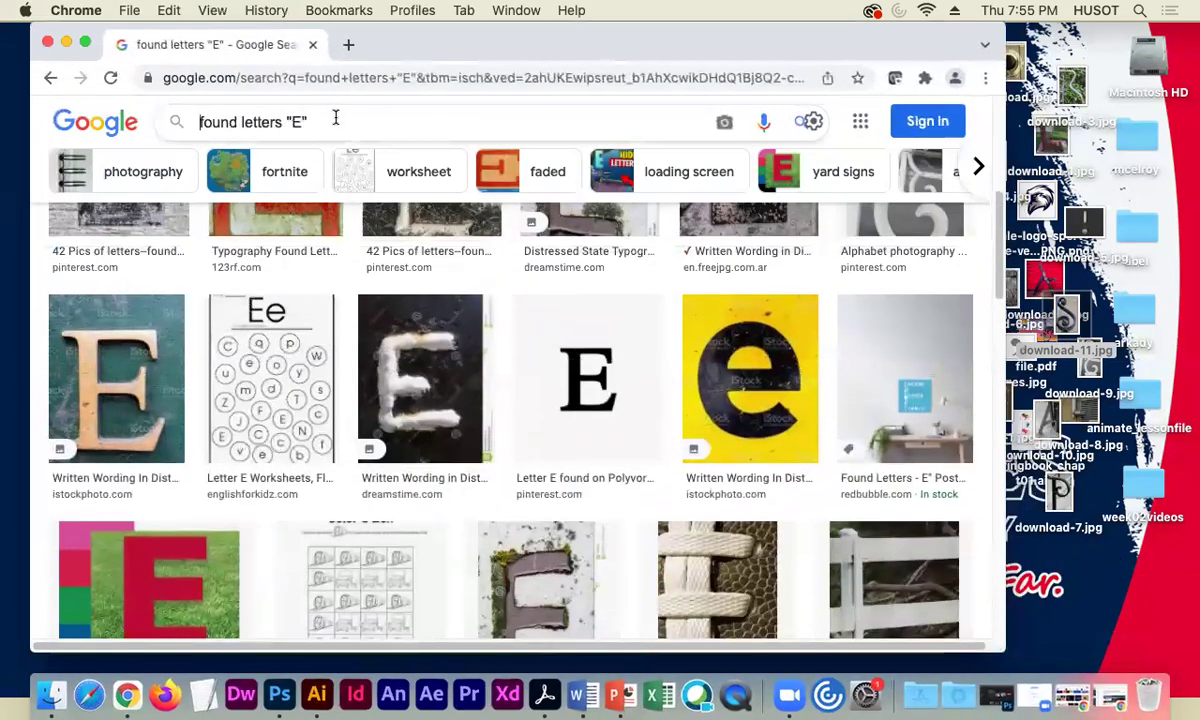
pyautogui.moveTo(310, 122); pyautogui.dragTo(194, 122)
pyautogui.write('fu')
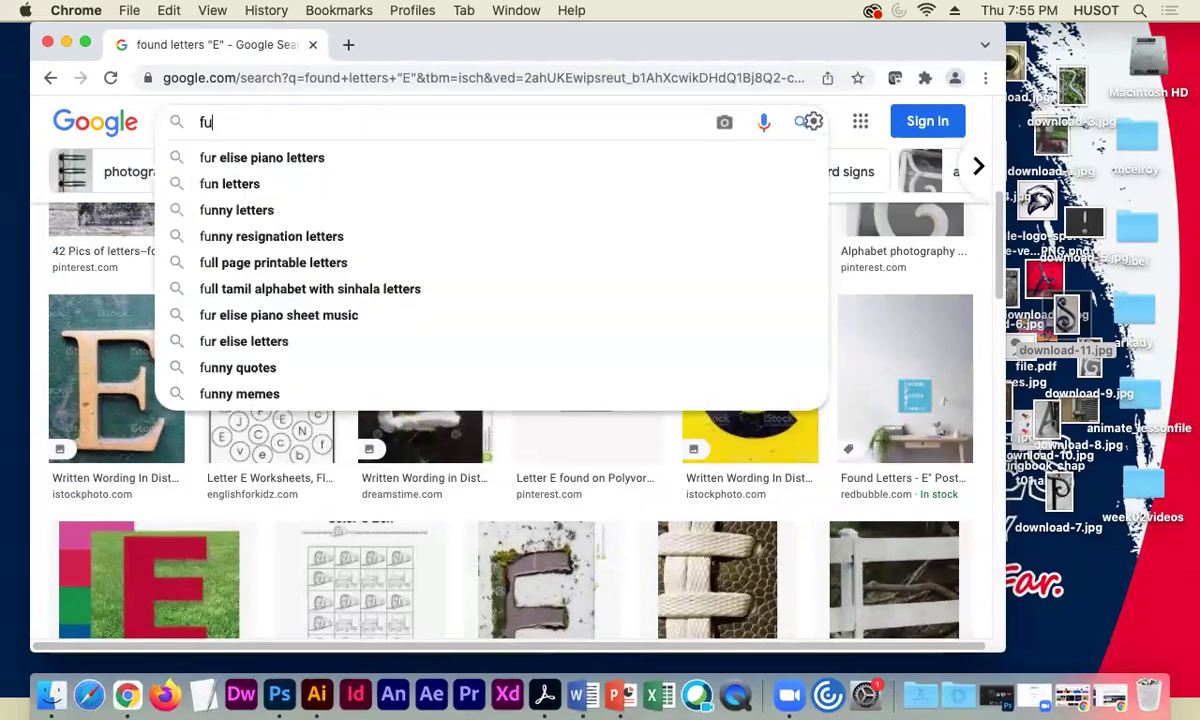
pyautogui.write('nny ransom notes')
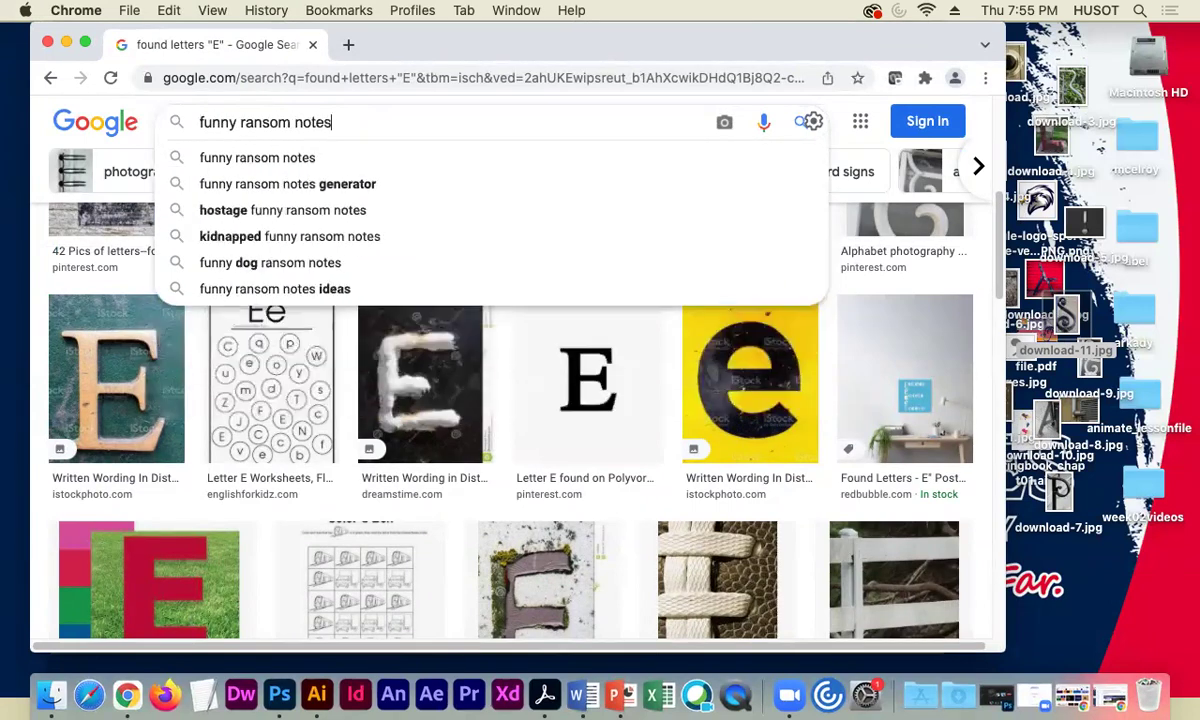
pyautogui.press('Return')
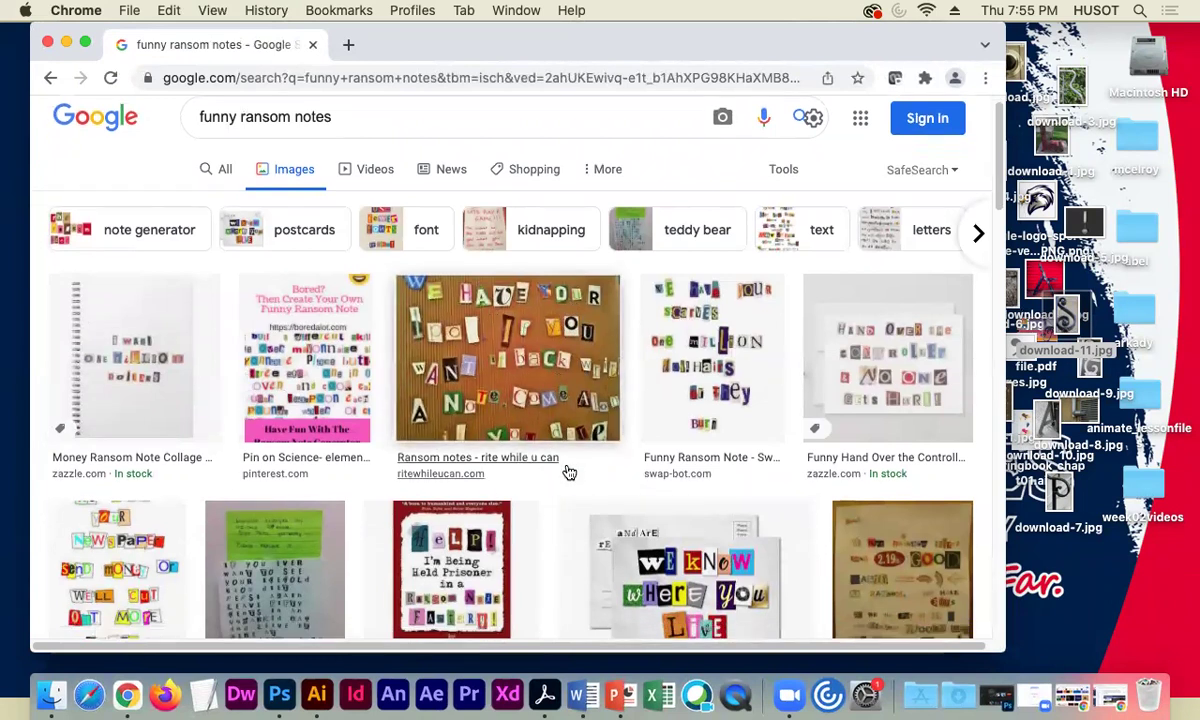
# - Browse the ransom note image results for wording ideas and cut-out letter layouts
pyautogui.scroll(-3, 565, 471)
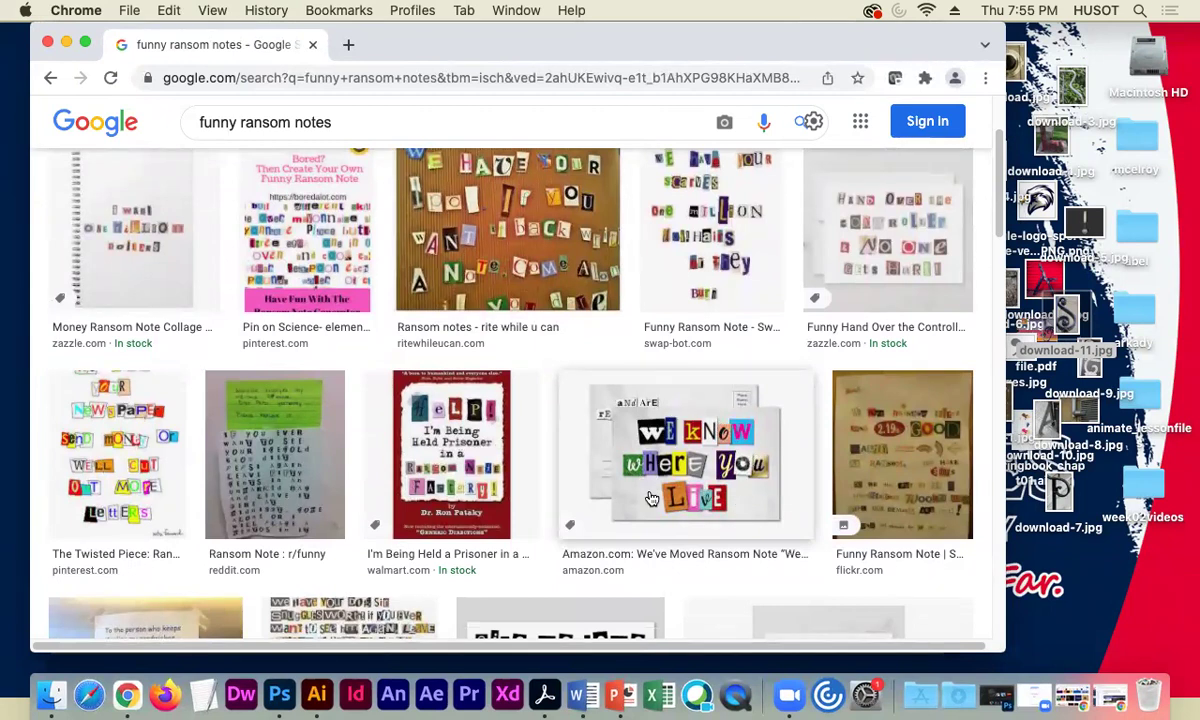
pyautogui.scroll(-2, 688, 461)
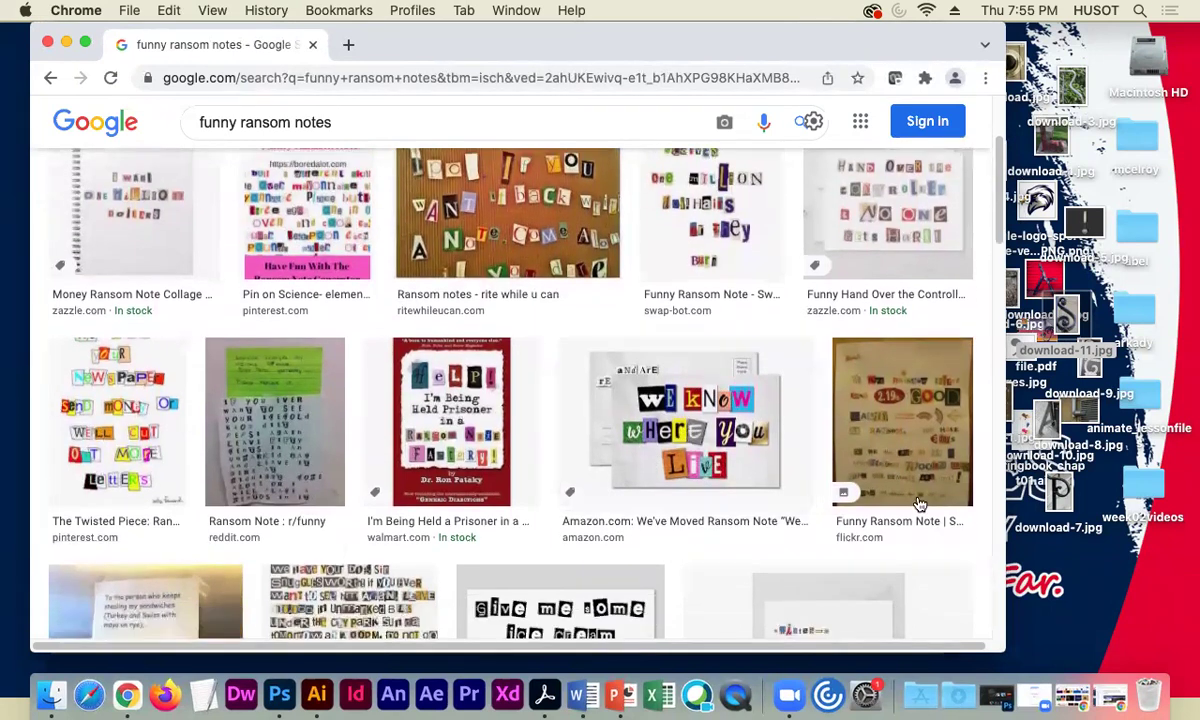
pyautogui.scroll(-1, 650, 505)
pyautogui.scroll(-1, 660, 512)
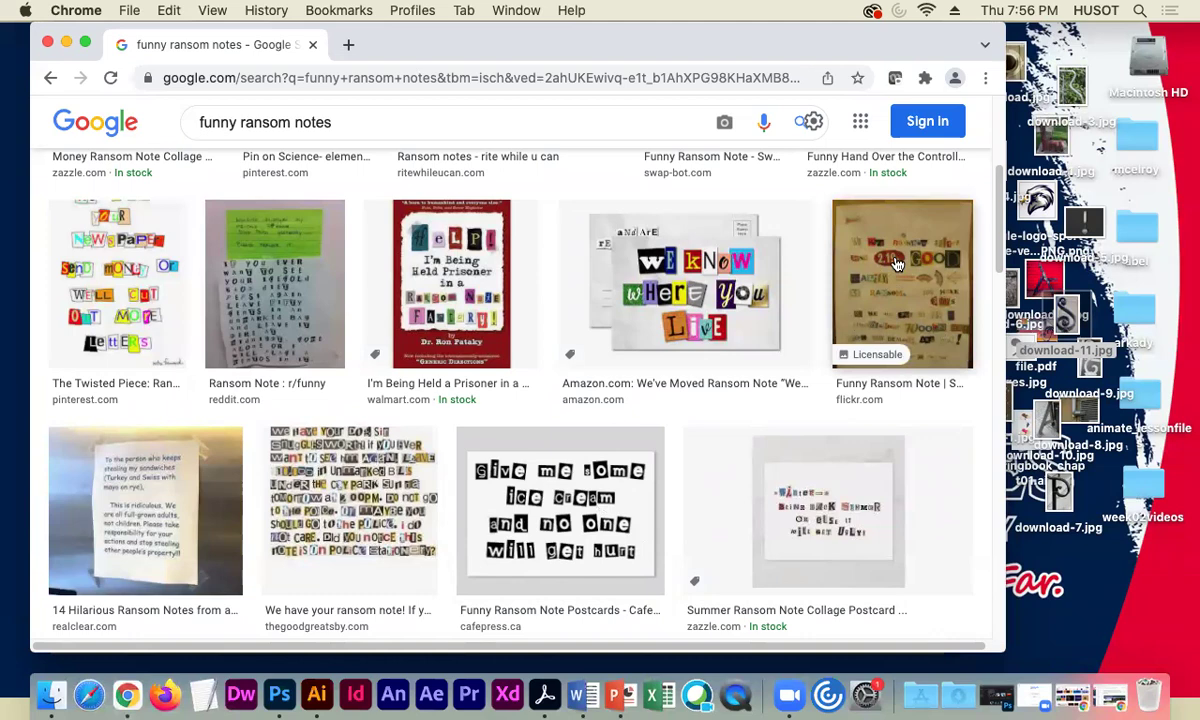
pyautogui.scroll(-5, 664, 482)
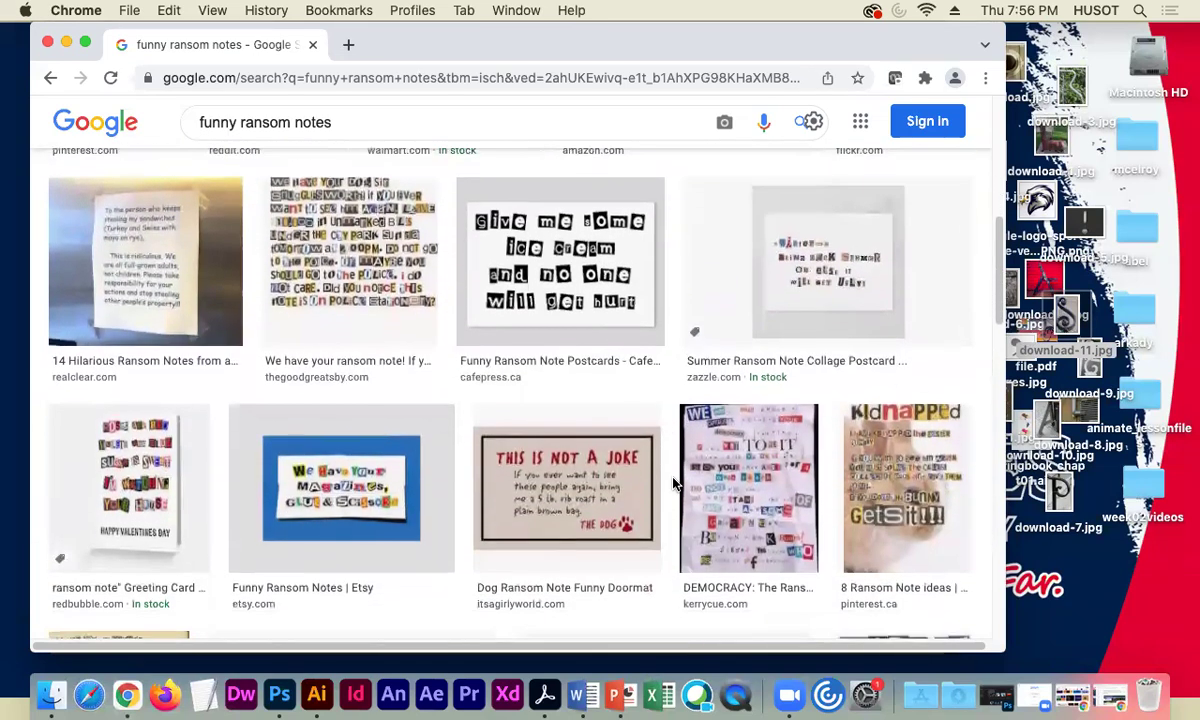
pyautogui.scroll(-1, 673, 484)
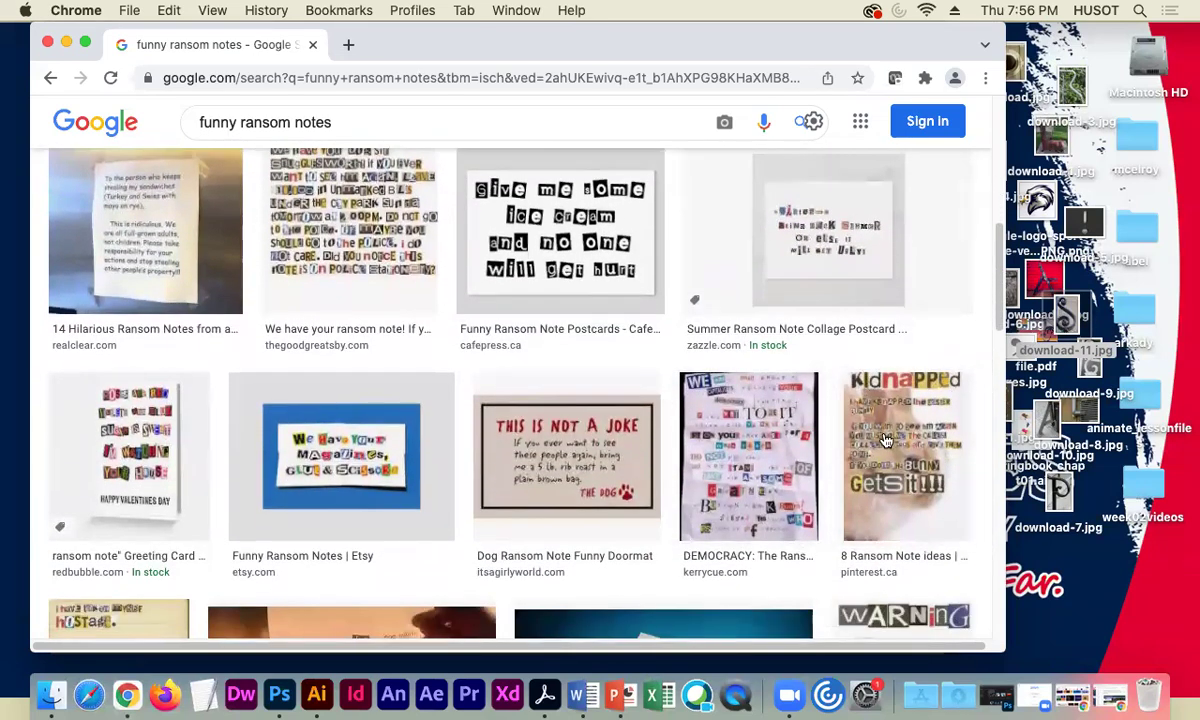
pyautogui.scroll(-3, 497, 440)
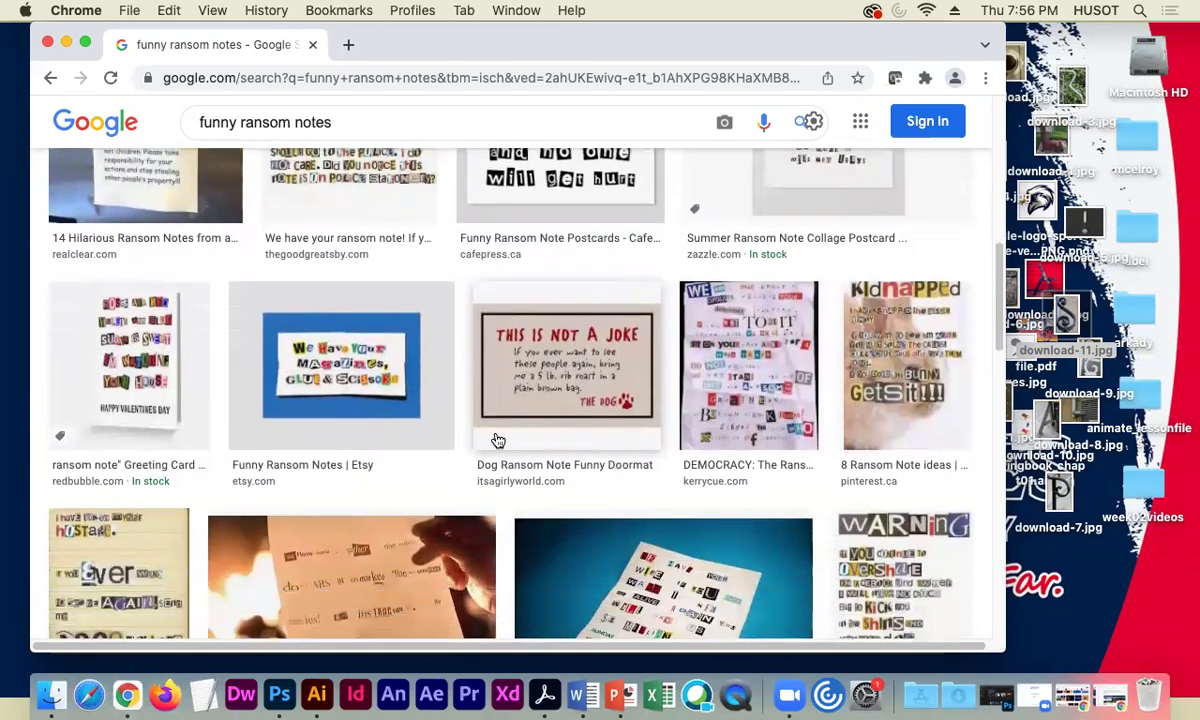
pyautogui.scroll(-5, 497, 440)
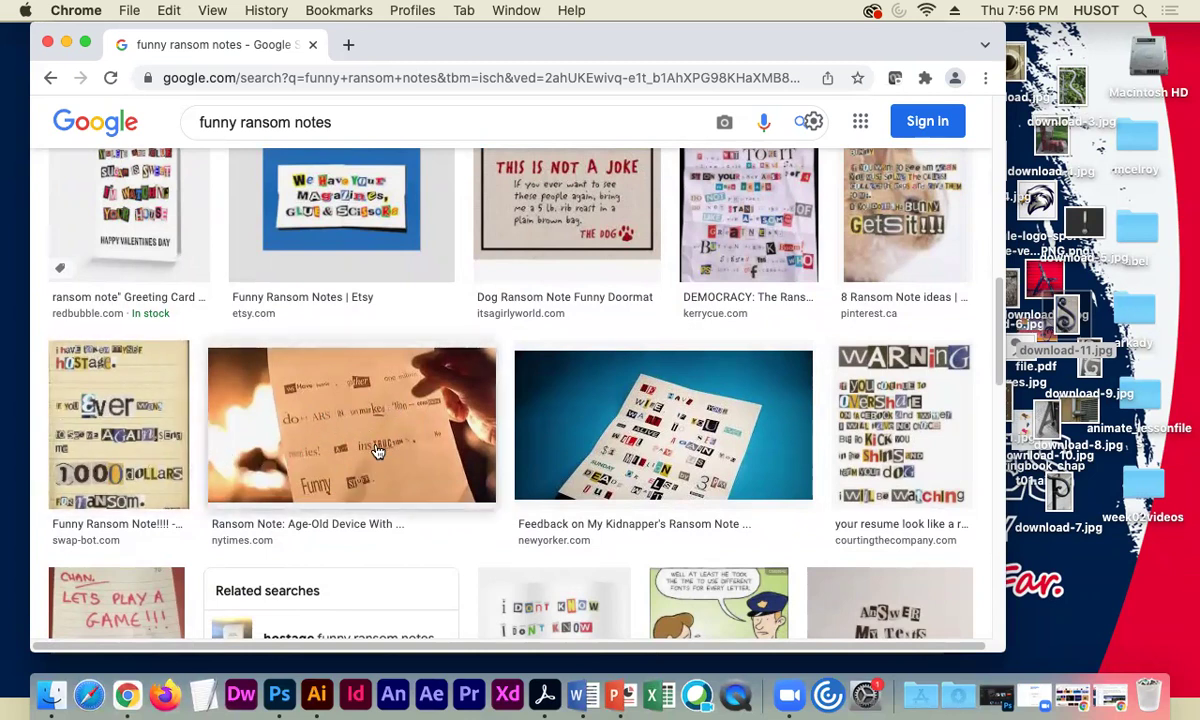
pyautogui.scroll(-1, 500, 440)
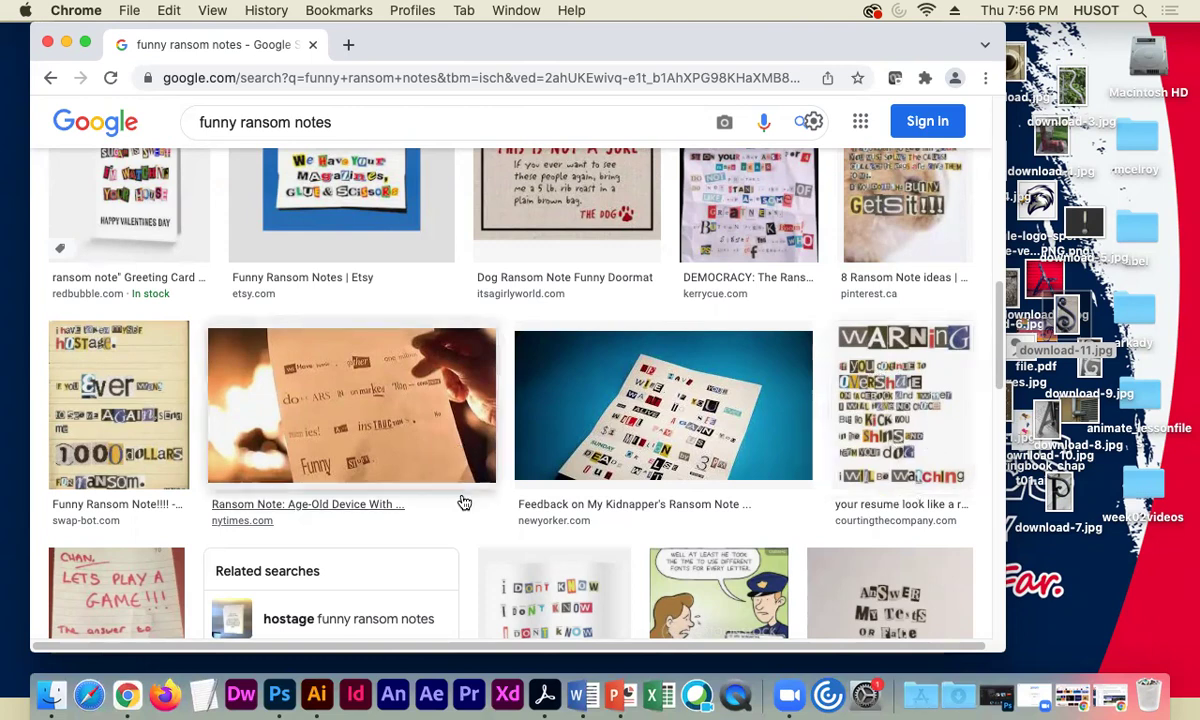
# - Look further through the funny ransom note results for more message ideas and mixed-letter styles
pyautogui.scroll(-3, 429, 544)
pyautogui.scroll(-10, 473, 536)
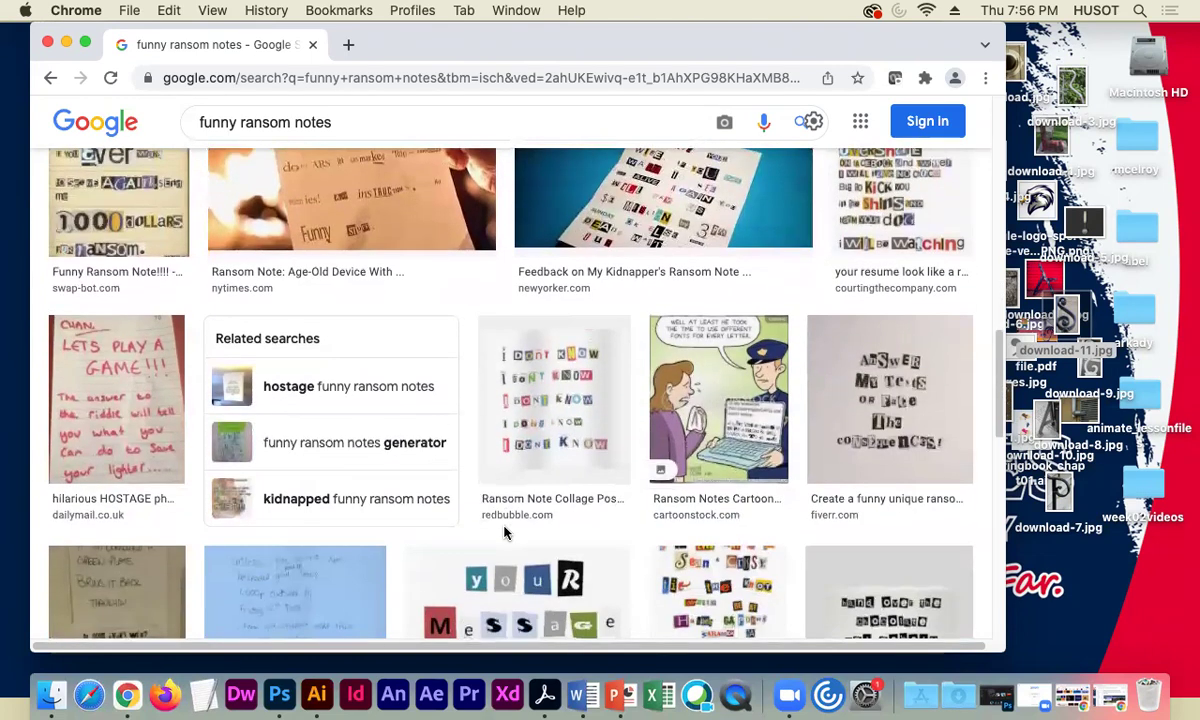
pyautogui.scroll(-4, 543, 524)
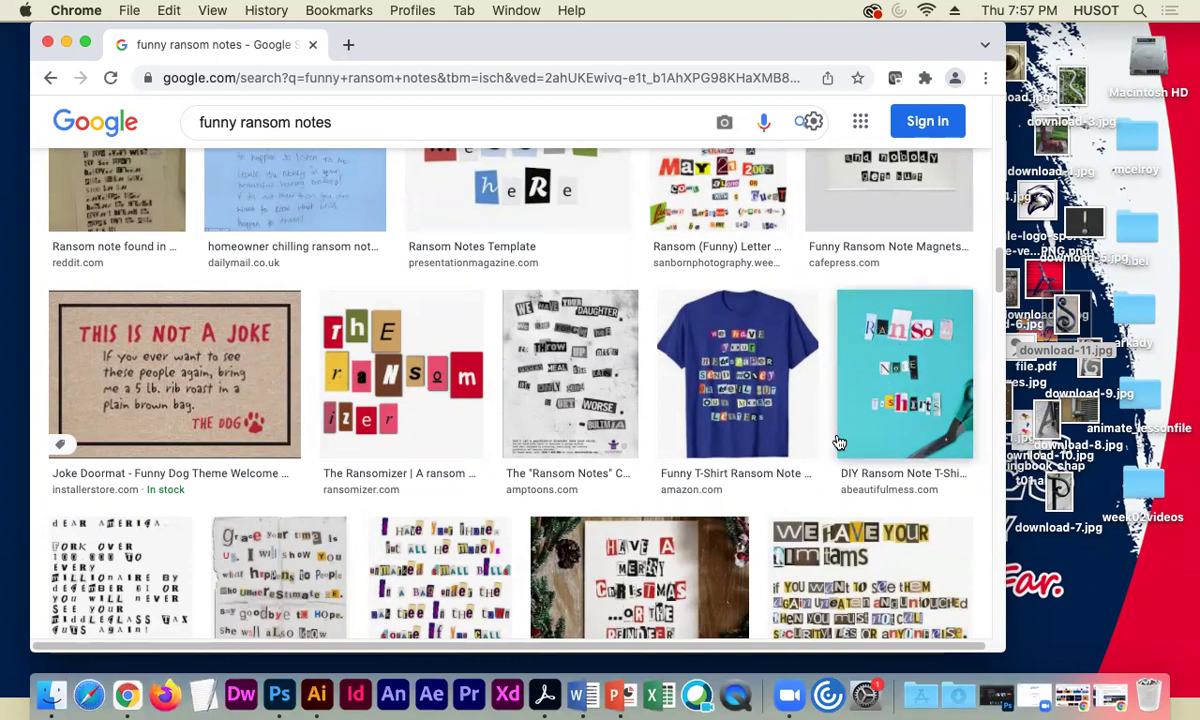
pyautogui.scroll(3, 840, 432)
pyautogui.scroll(5, 720, 390)
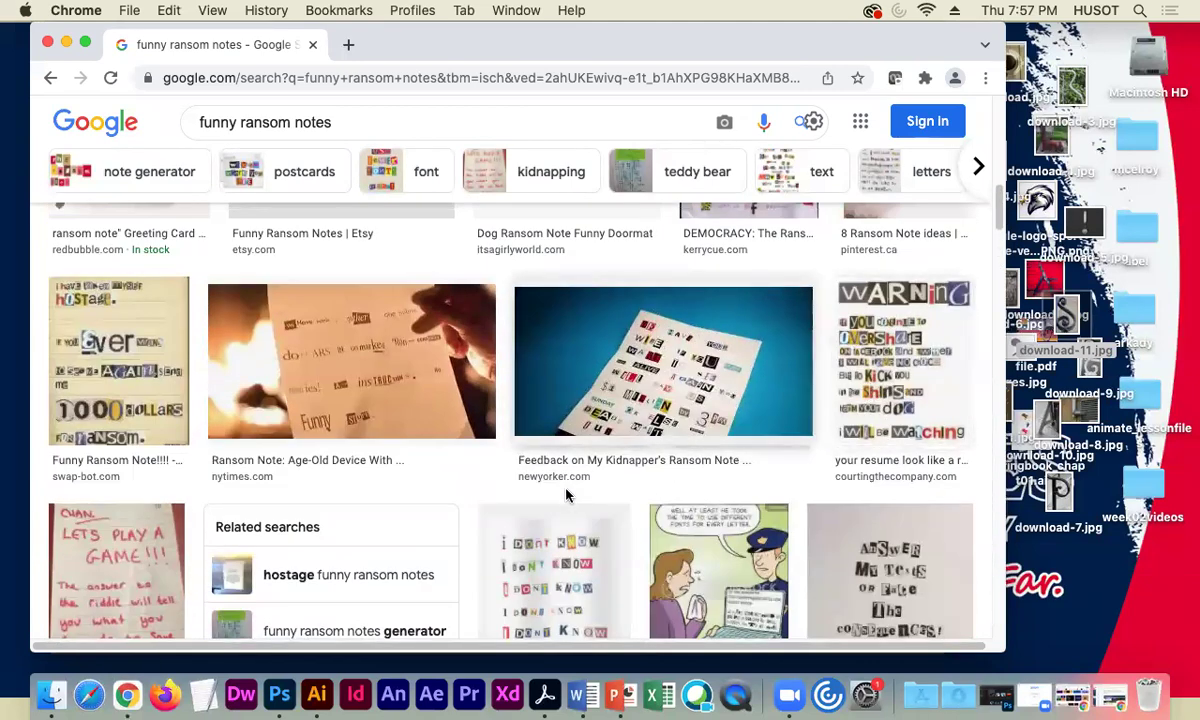
pyautogui.scroll(-9, 565, 490)
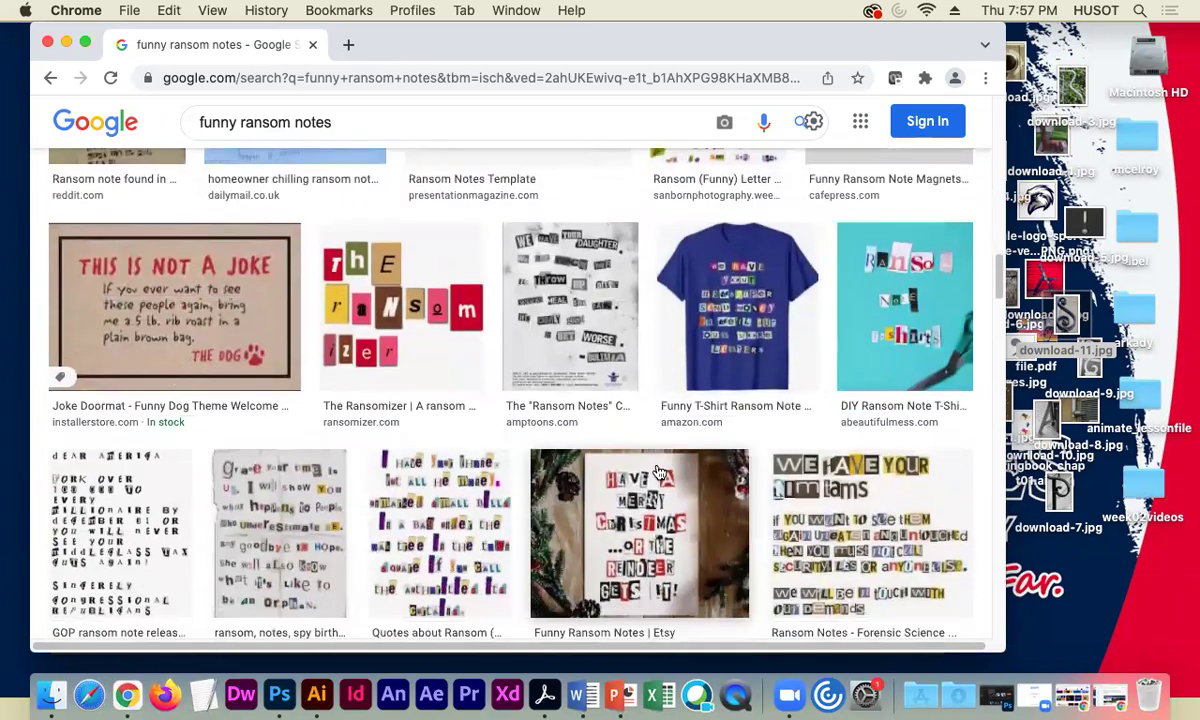
pyautogui.scroll(-3, 500, 490)
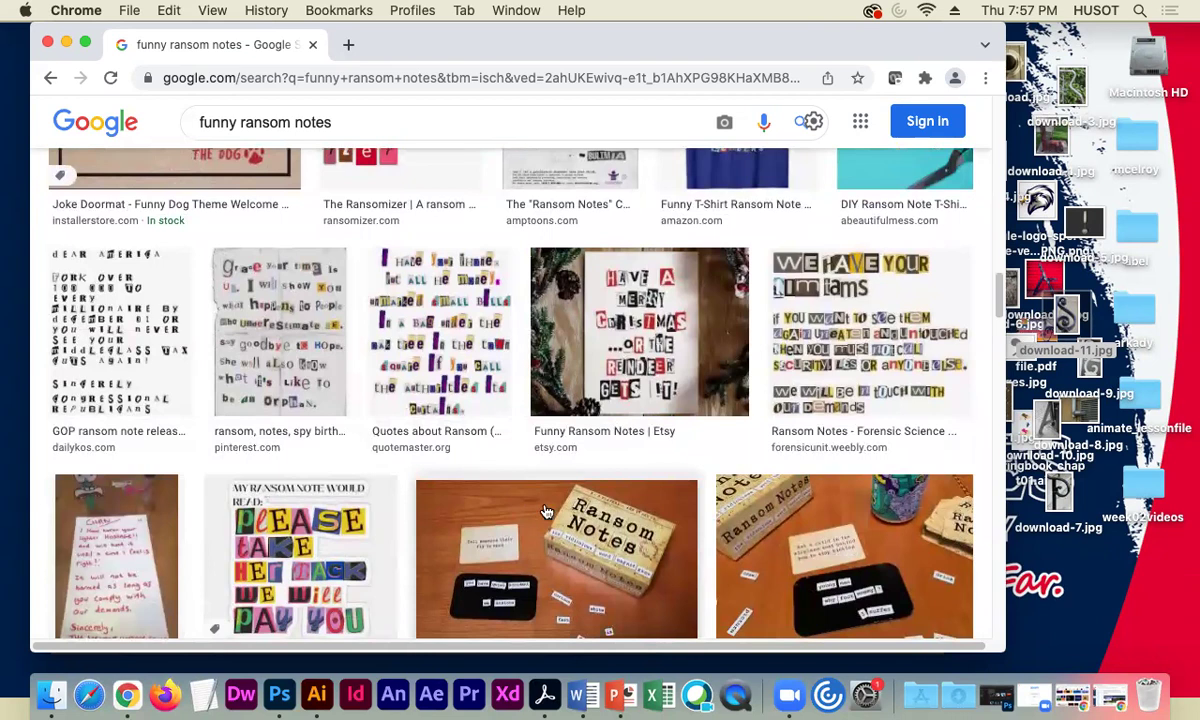
pyautogui.scroll(-1, 420, 520)
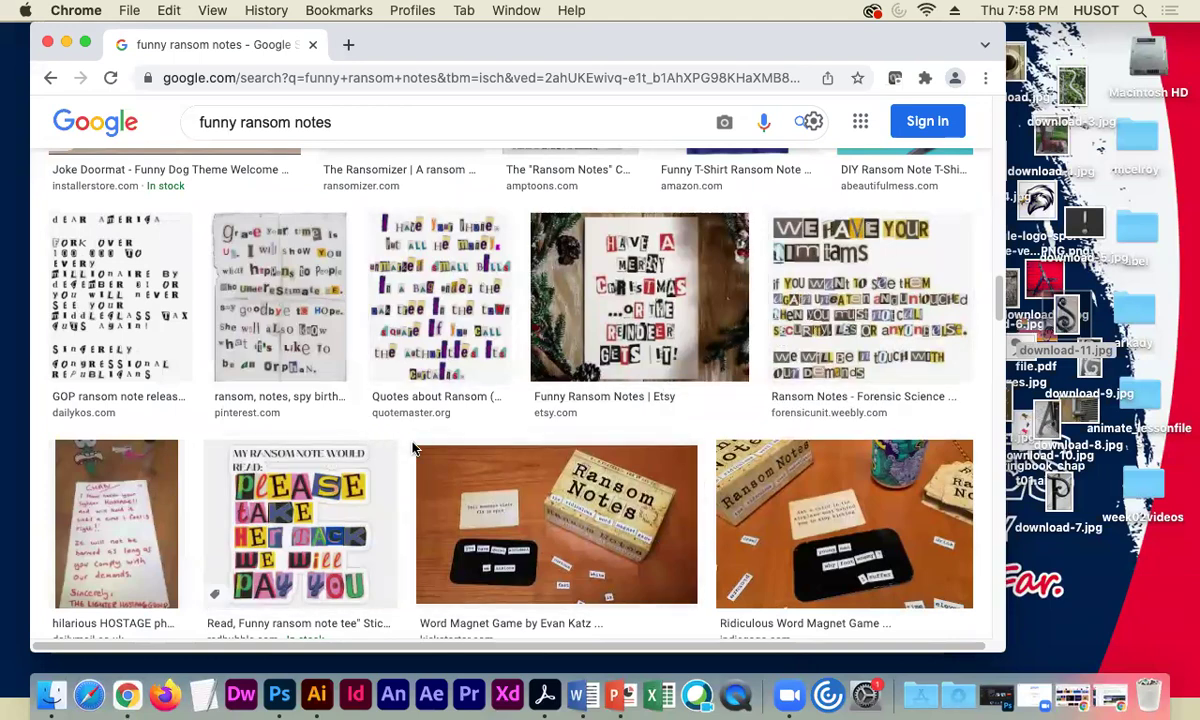
pyautogui.scroll(-6, 415, 448)
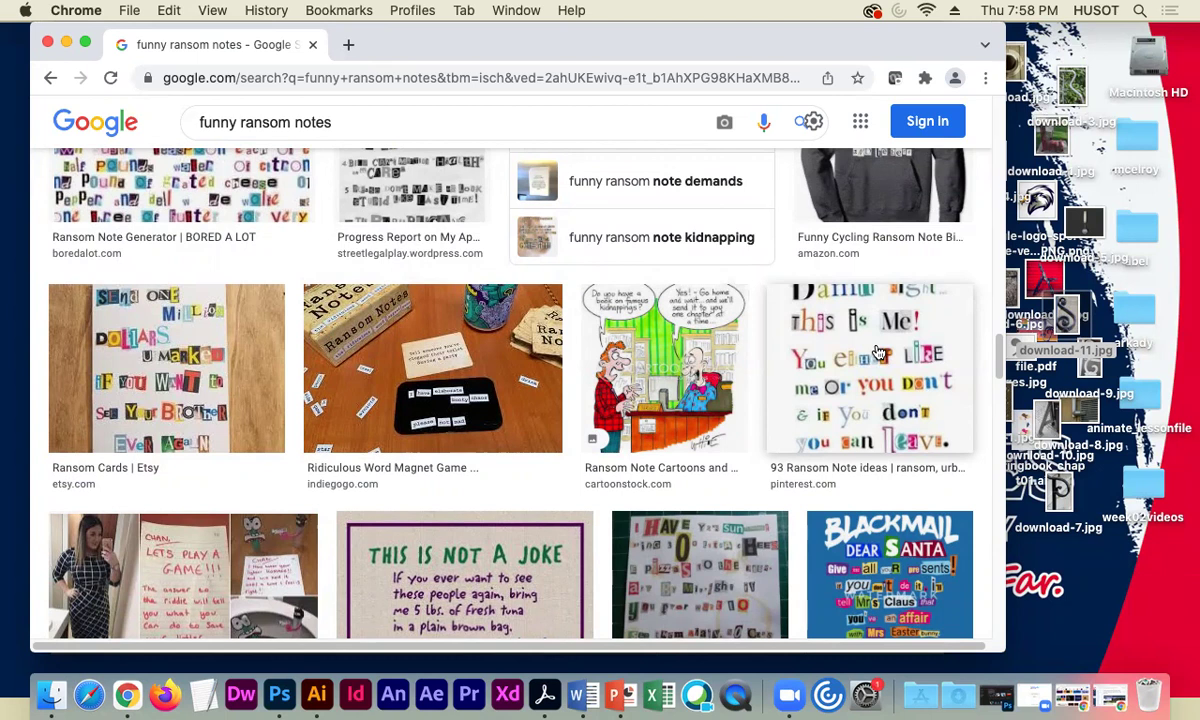
# - Rearrange download-11.jpg and download.jpg among the letter photos on the desktop, and close the ransom note search window
pyautogui.moveTo(878, 352); pyautogui.dragTo(1086, 497)
pyautogui.click(1075, 566)
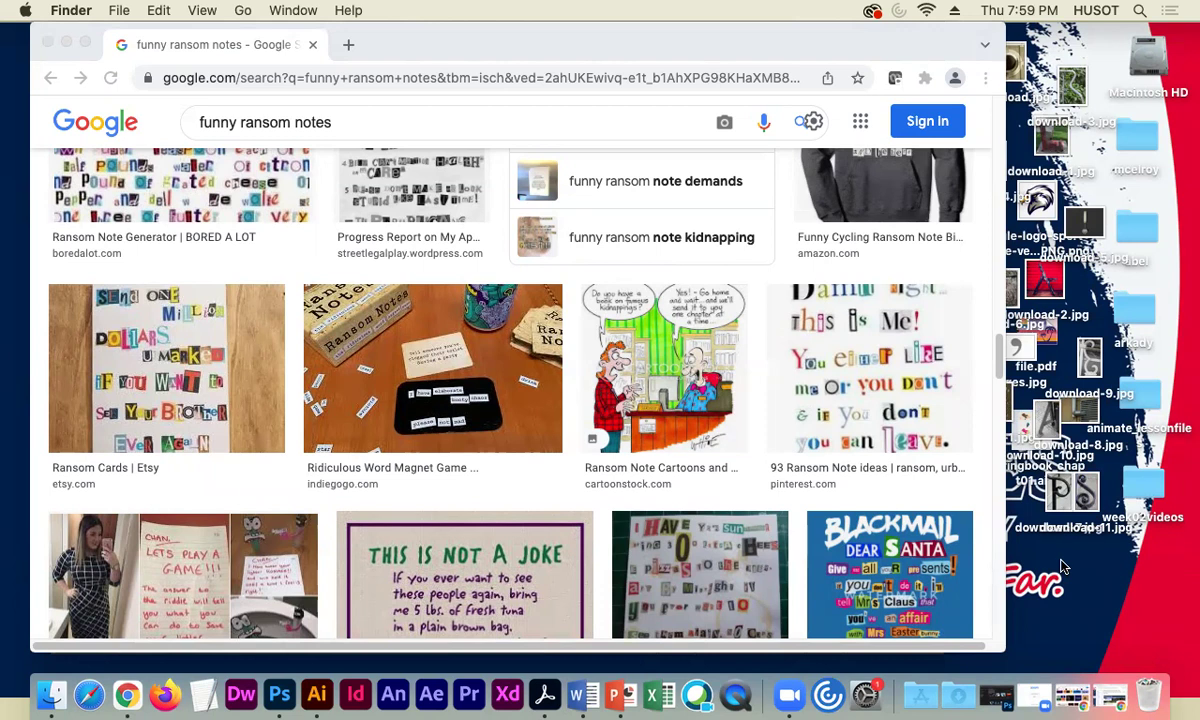
pyautogui.click(67, 43)
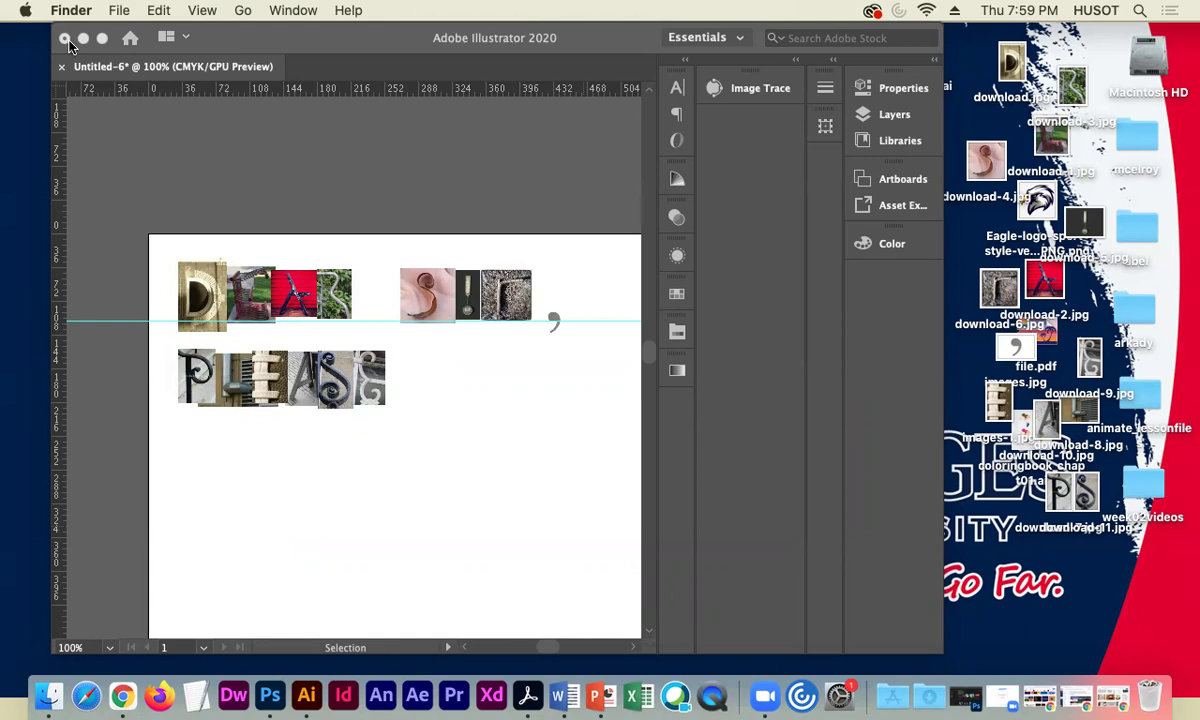
pyautogui.moveTo(1011, 62); pyautogui.dragTo(990, 248)
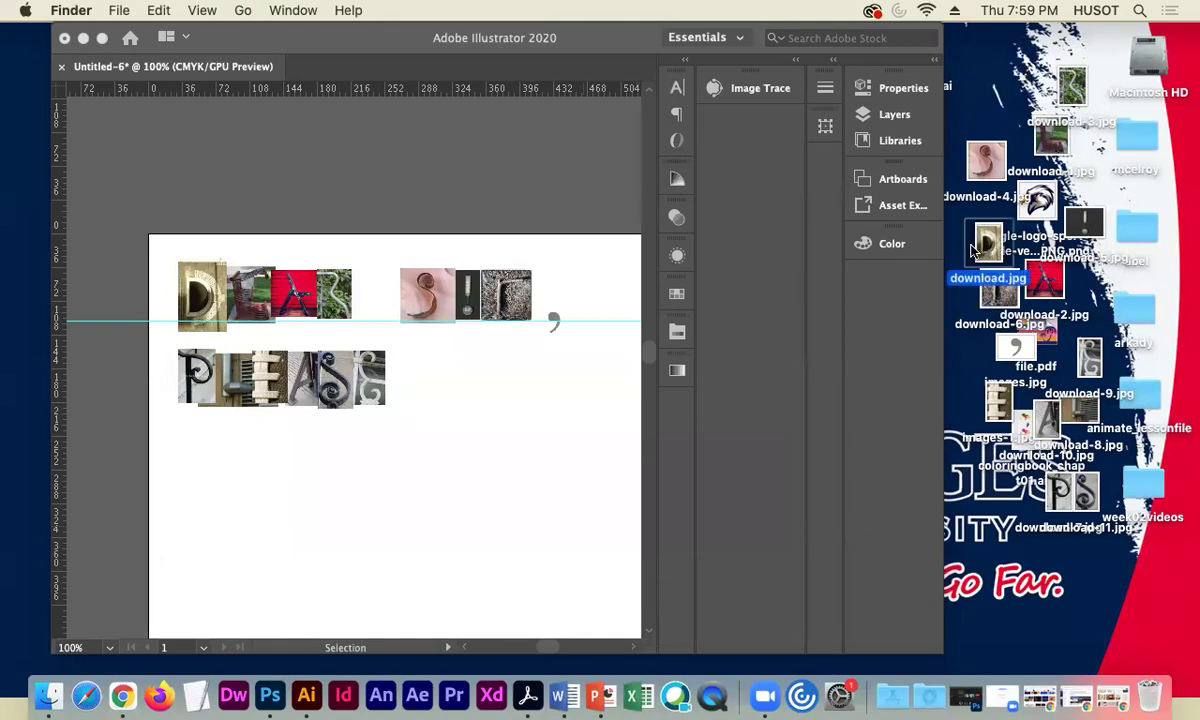
# - Delete all the letter photos and the guide from the Illustrator artboard, and fit the whole empty page in view
pyautogui.click(402, 174)
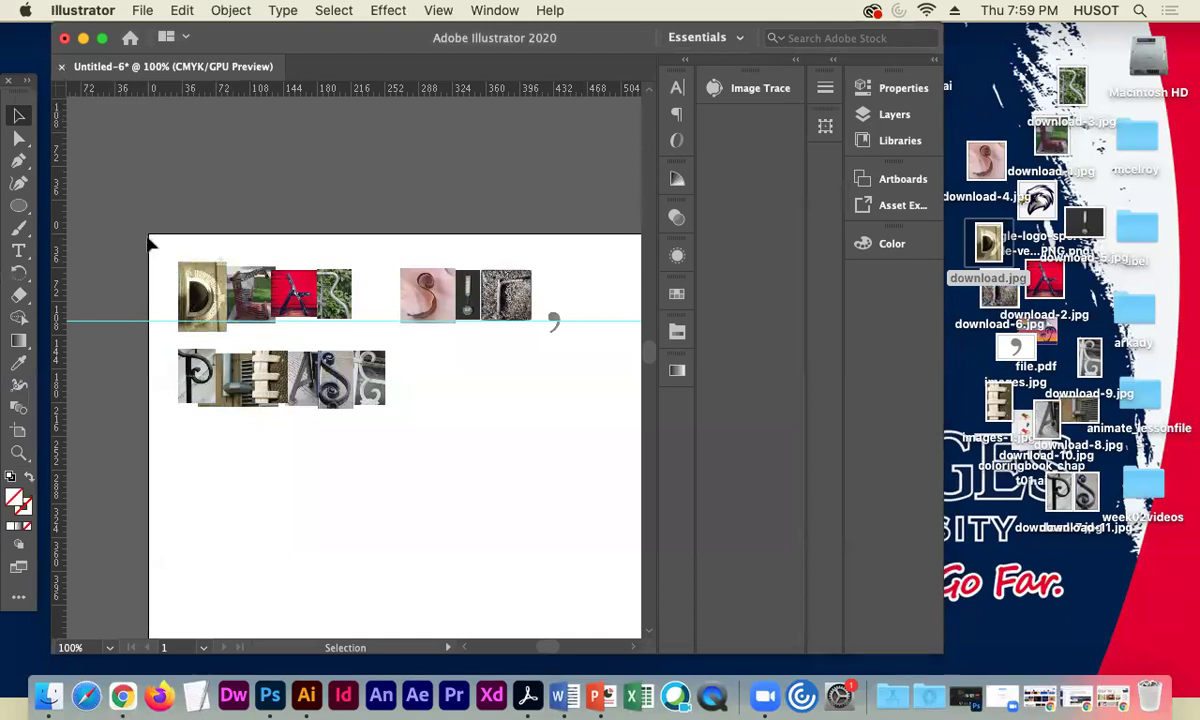
pyautogui.moveTo(134, 228); pyautogui.dragTo(584, 431)
pyautogui.press('Delete')
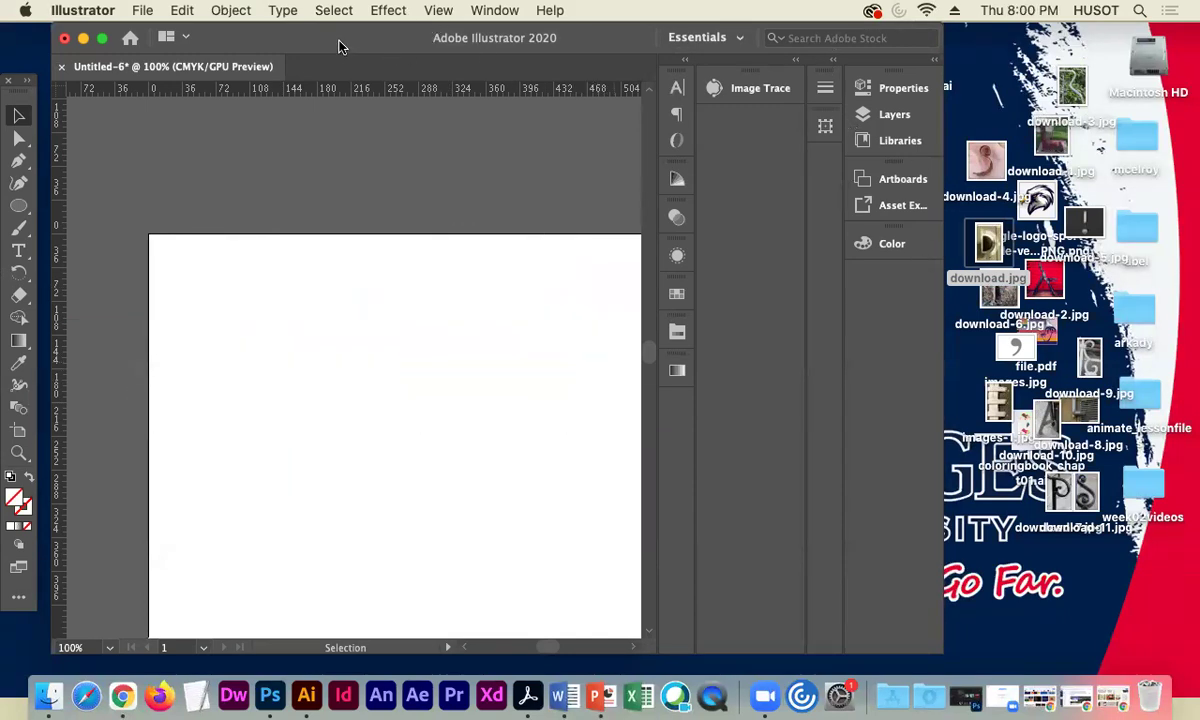
pyautogui.moveTo(335, 37); pyautogui.dragTo(317, 37)
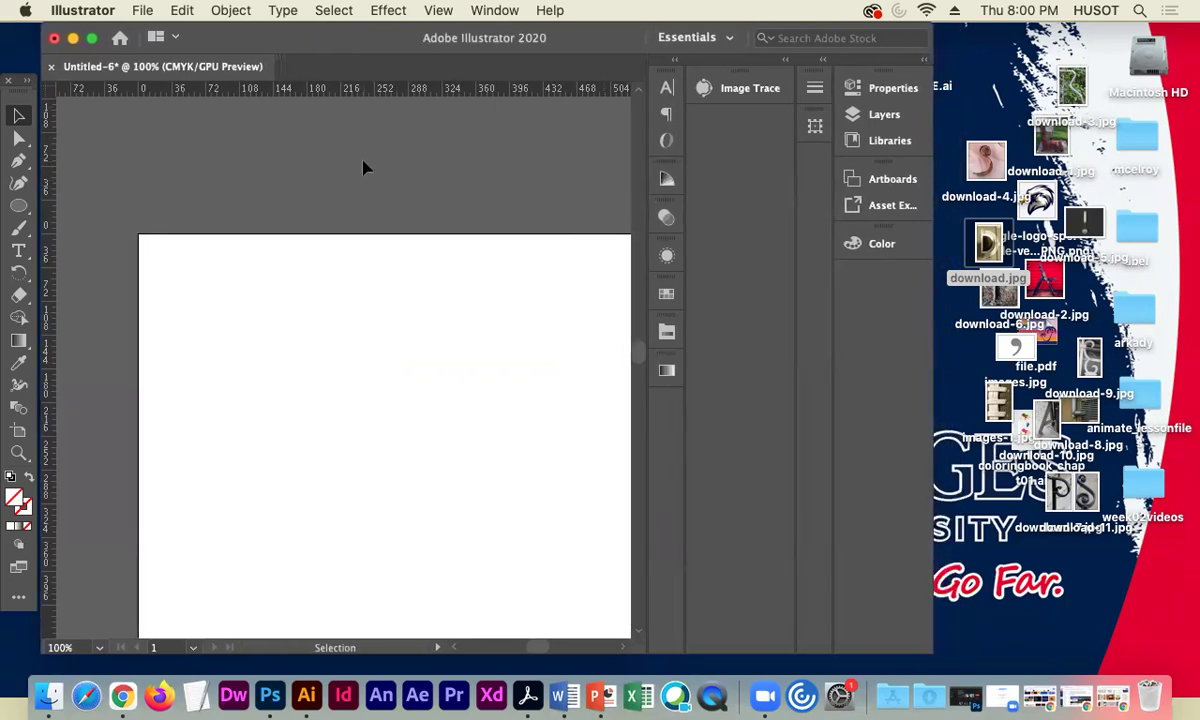
pyautogui.press('space')
pyautogui.moveTo(450, 431); pyautogui.dragTo(324, 282)
pyautogui.press('super+minus')
pyautogui.press('space')
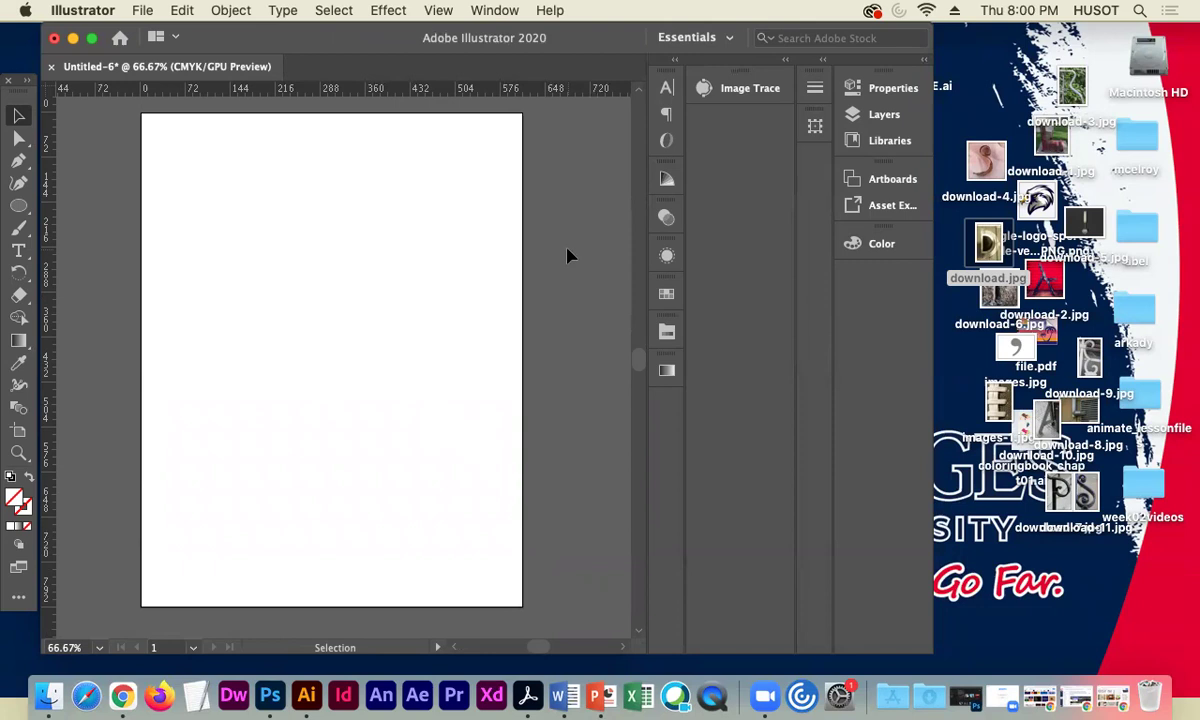
# - Switch to the Designing With Type course in Chrome and open the assignment "2.7 Project Six: Book Cover" from Module 2
pyautogui.click(1040, 688)
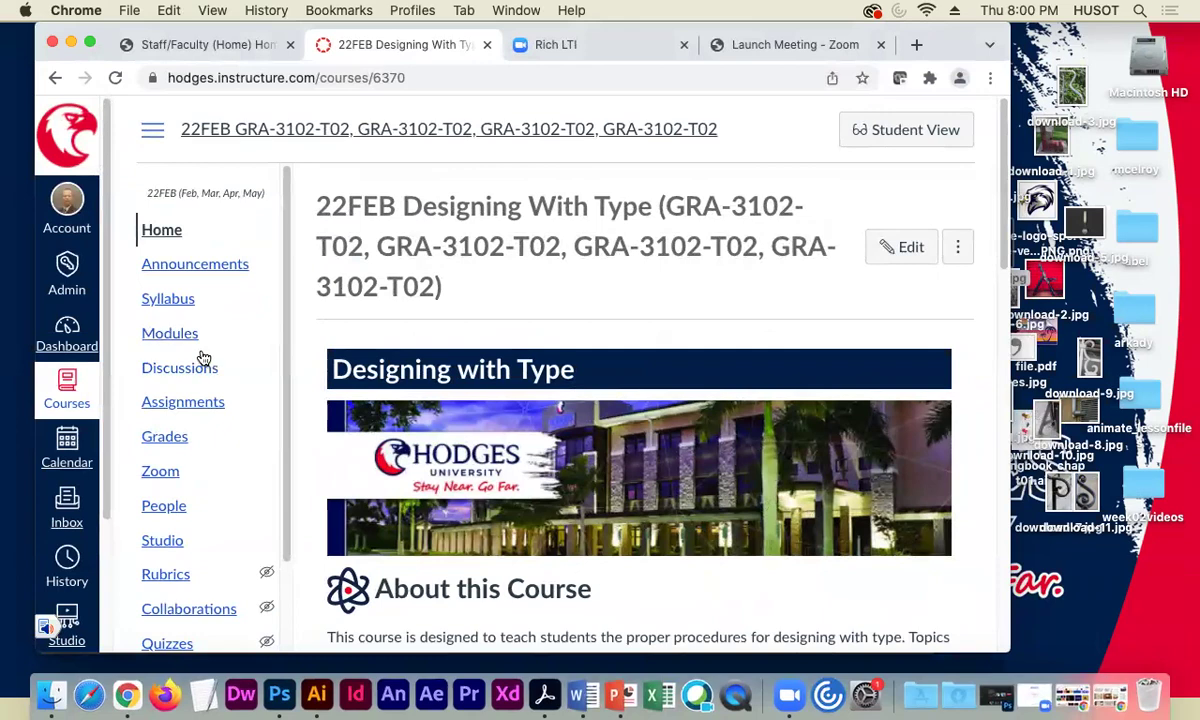
pyautogui.click(175, 333)
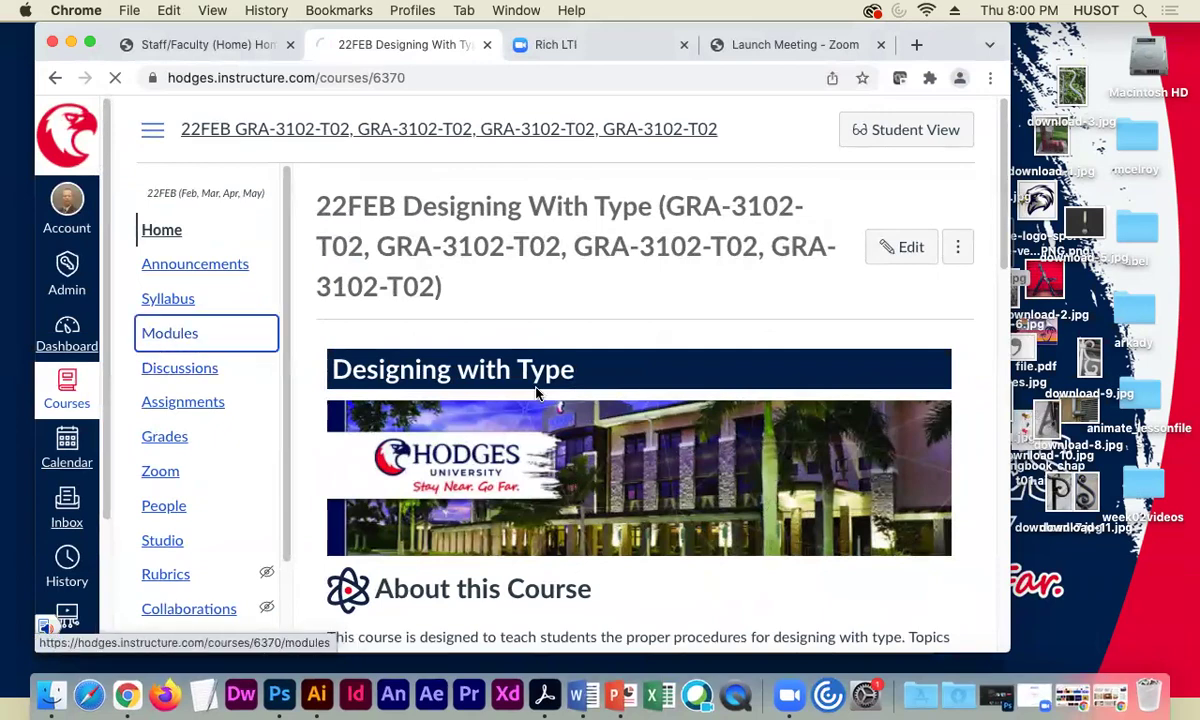
pyautogui.scroll(-10, 536, 390)
pyautogui.scroll(-8, 566, 404)
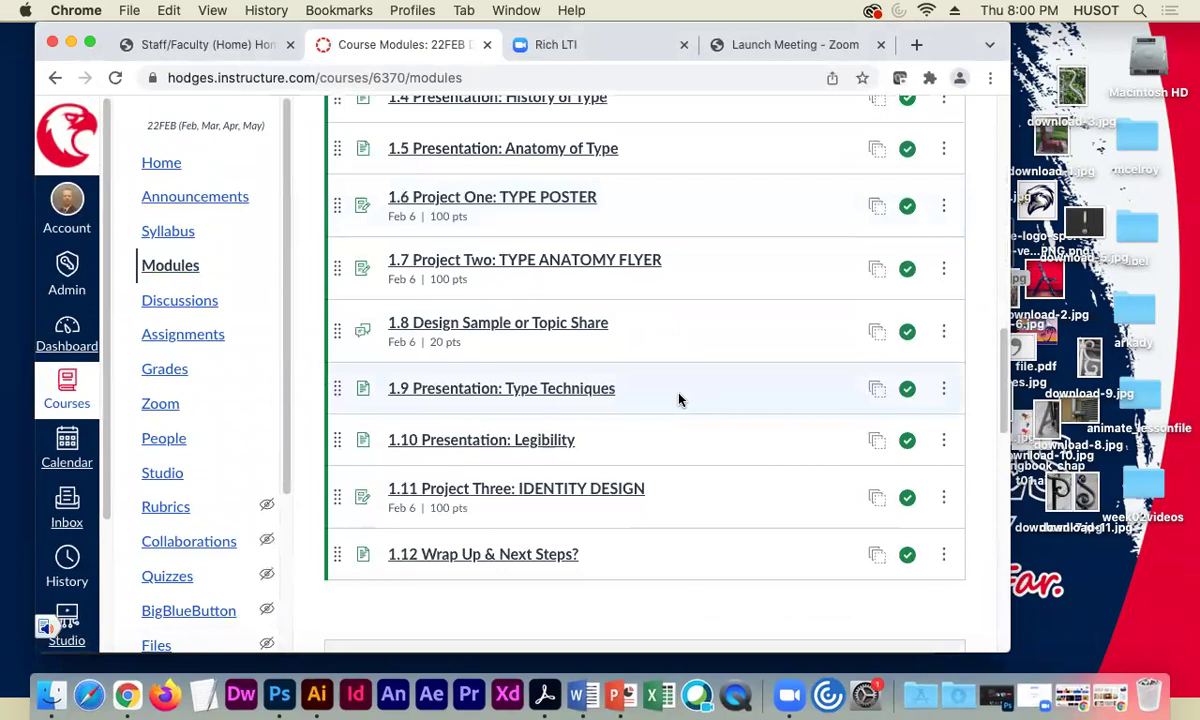
pyautogui.scroll(-10, 678, 399)
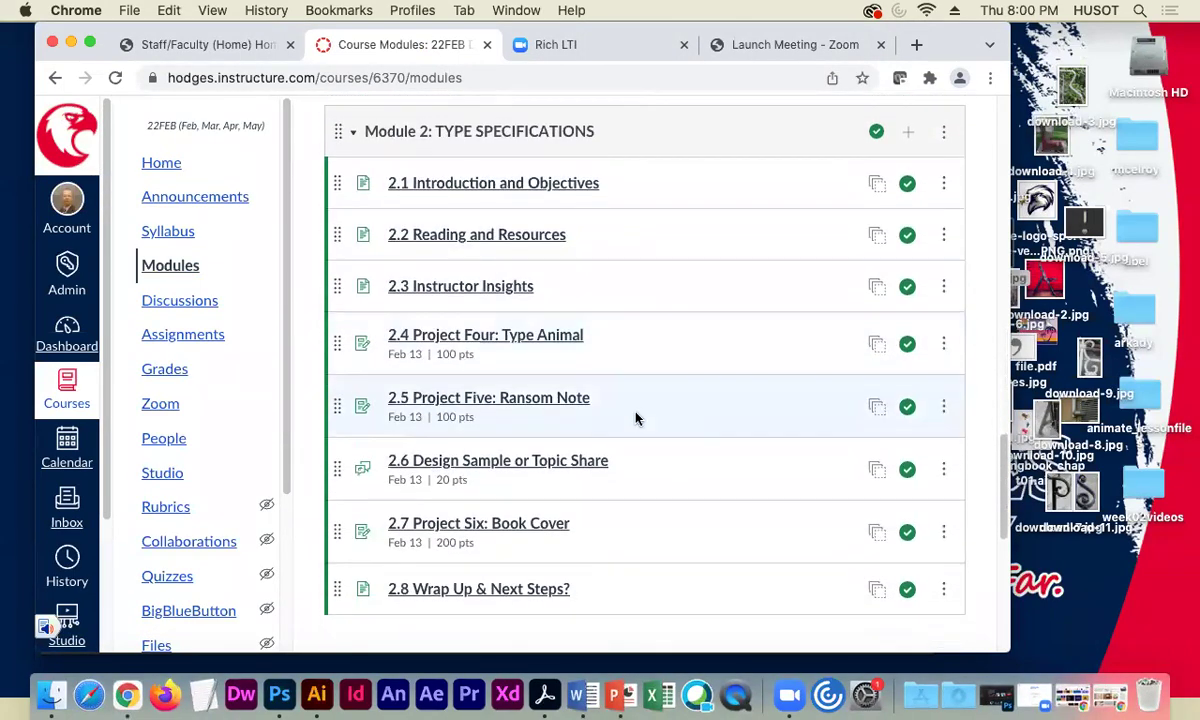
pyautogui.click(528, 526)
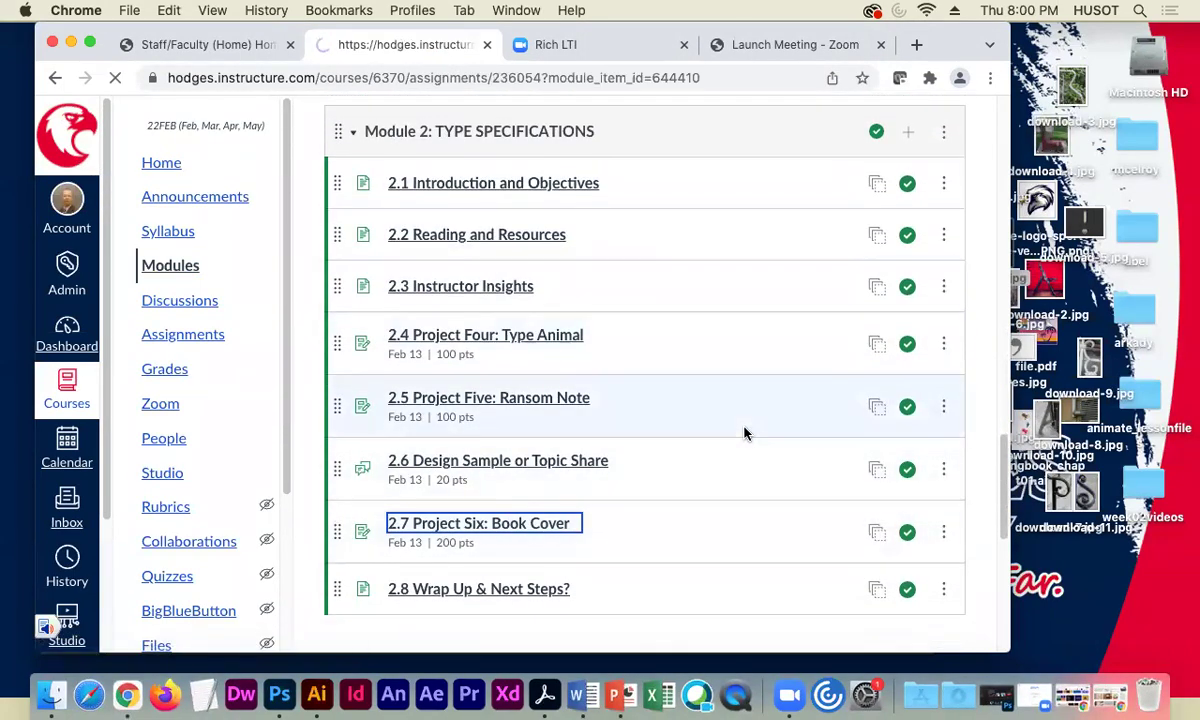
# - Review the book cover assignment's instructions and highlight the title "Edgar Allan Poe Book Jacket"
pyautogui.scroll(-3, 640, 460)
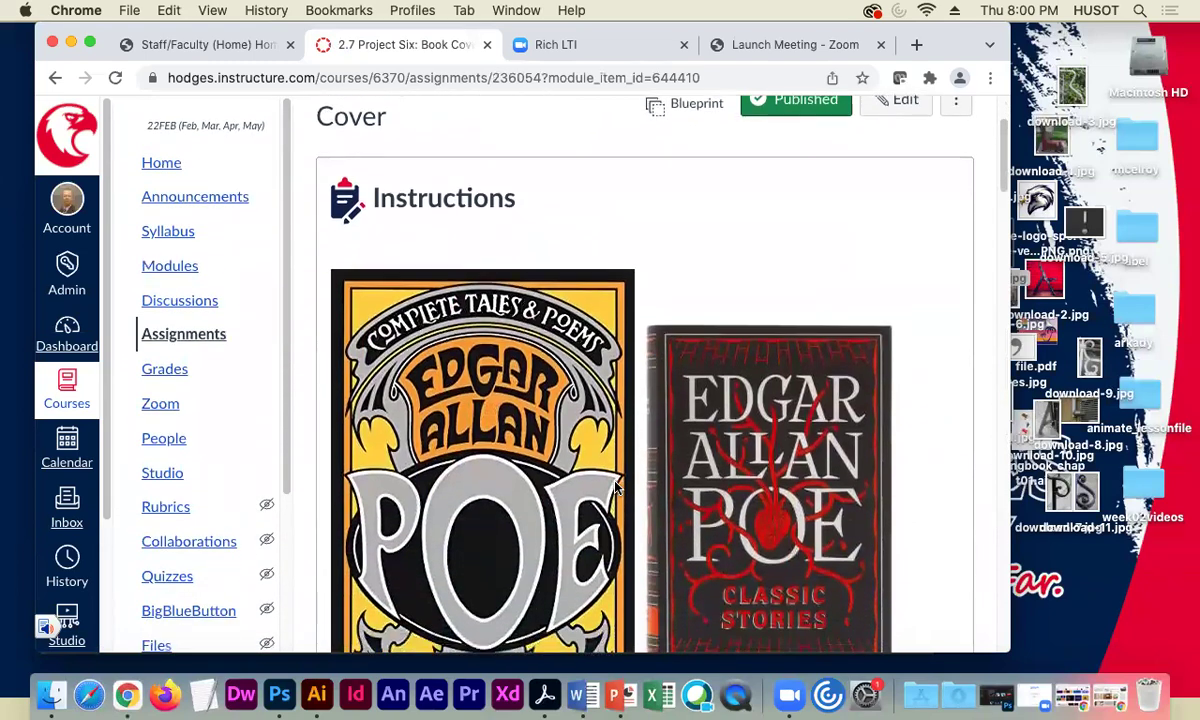
pyautogui.scroll(-6, 617, 487)
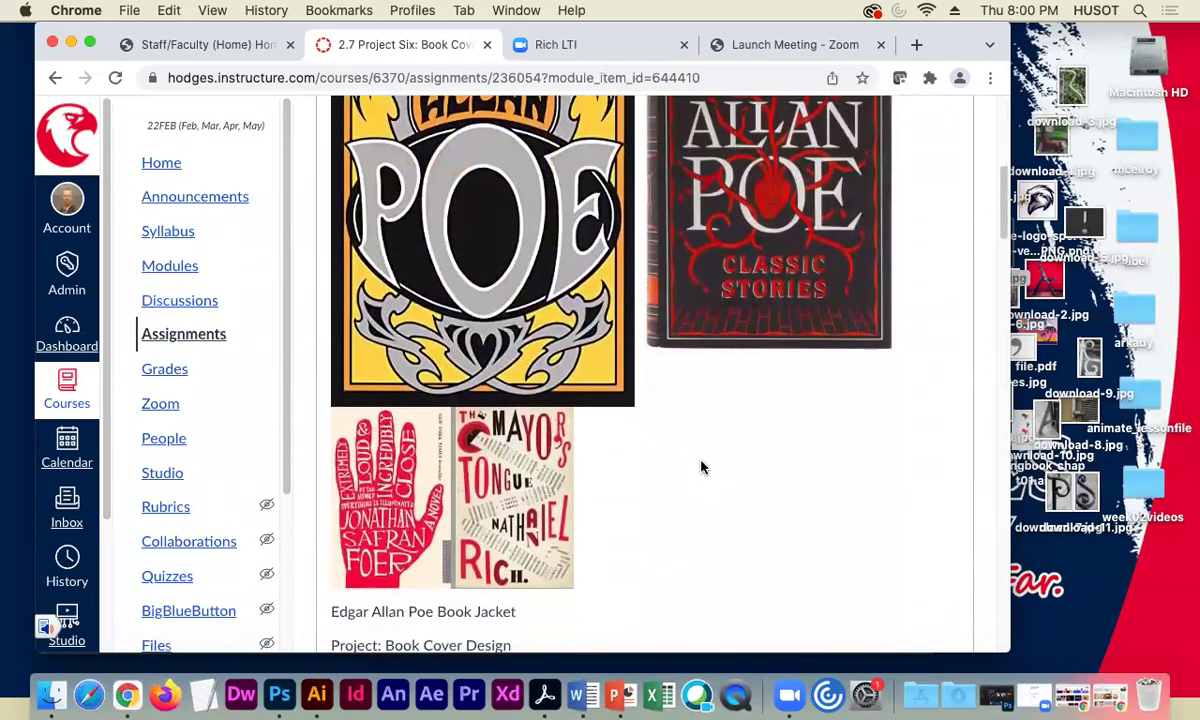
pyautogui.scroll(-5, 680, 440)
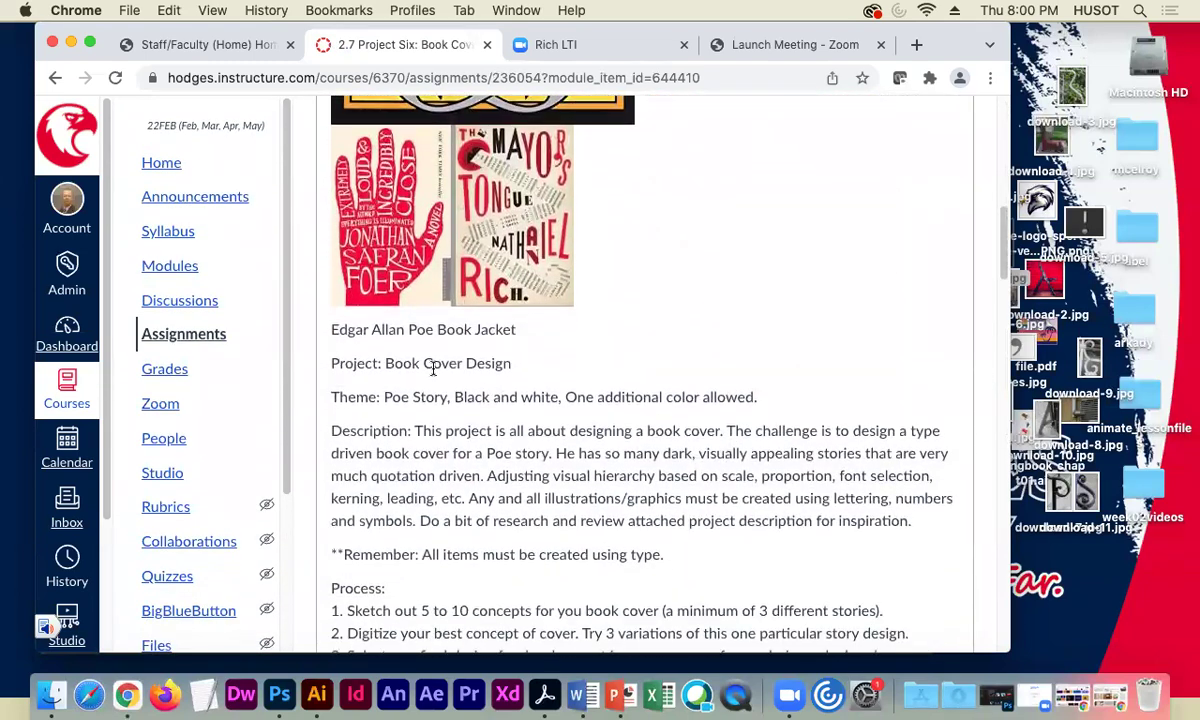
pyautogui.moveTo(331, 330); pyautogui.dragTo(510, 340)
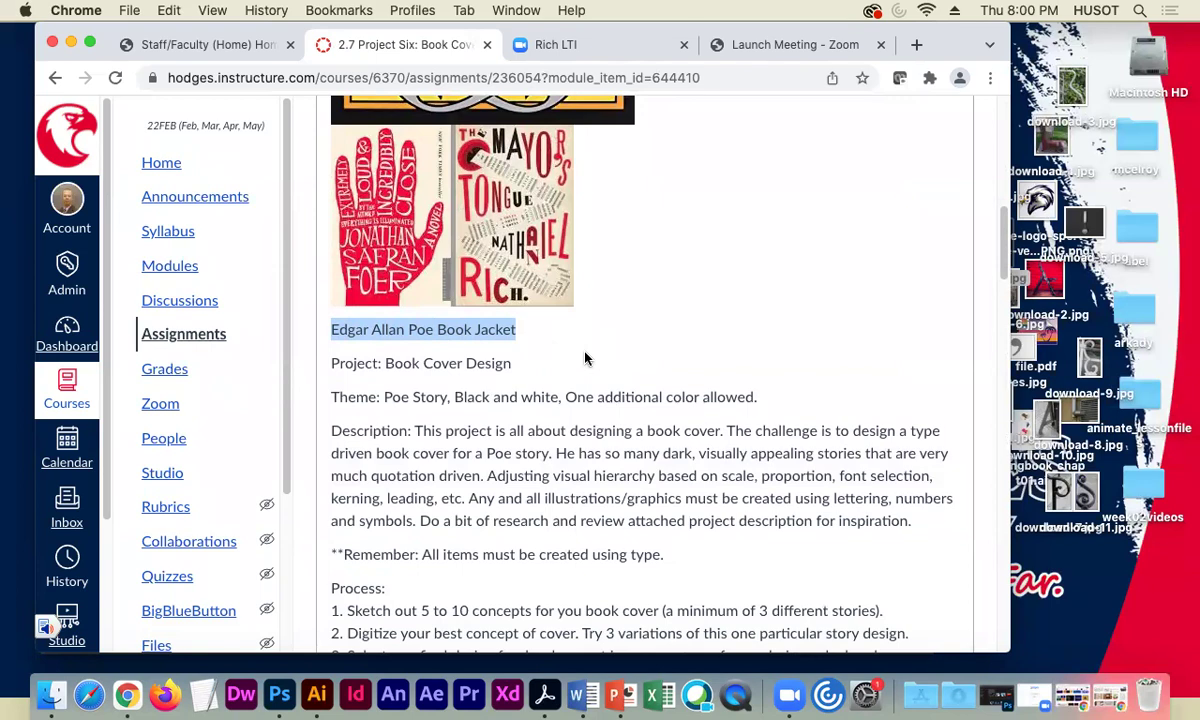
# - Examine the sample Edgar Allan Poe and type-driven book covers above the project description
pyautogui.scroll(5, 640, 380)
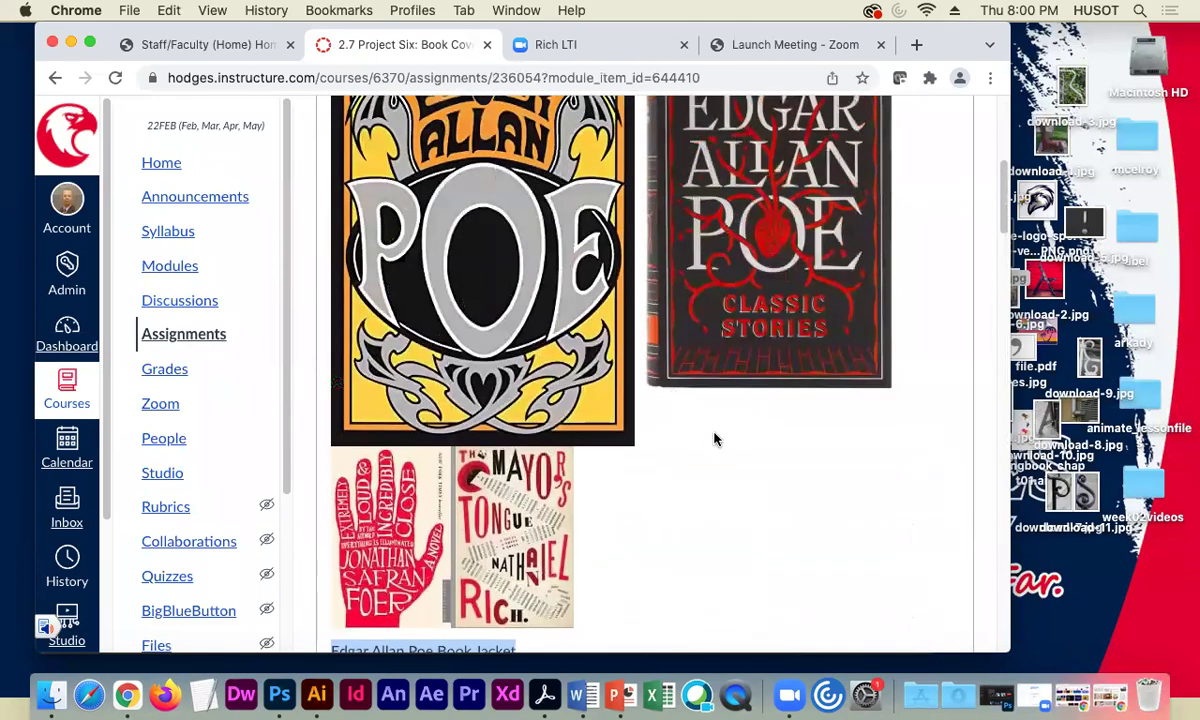
pyautogui.scroll(5, 715, 430)
pyautogui.scroll(-3, 720, 445)
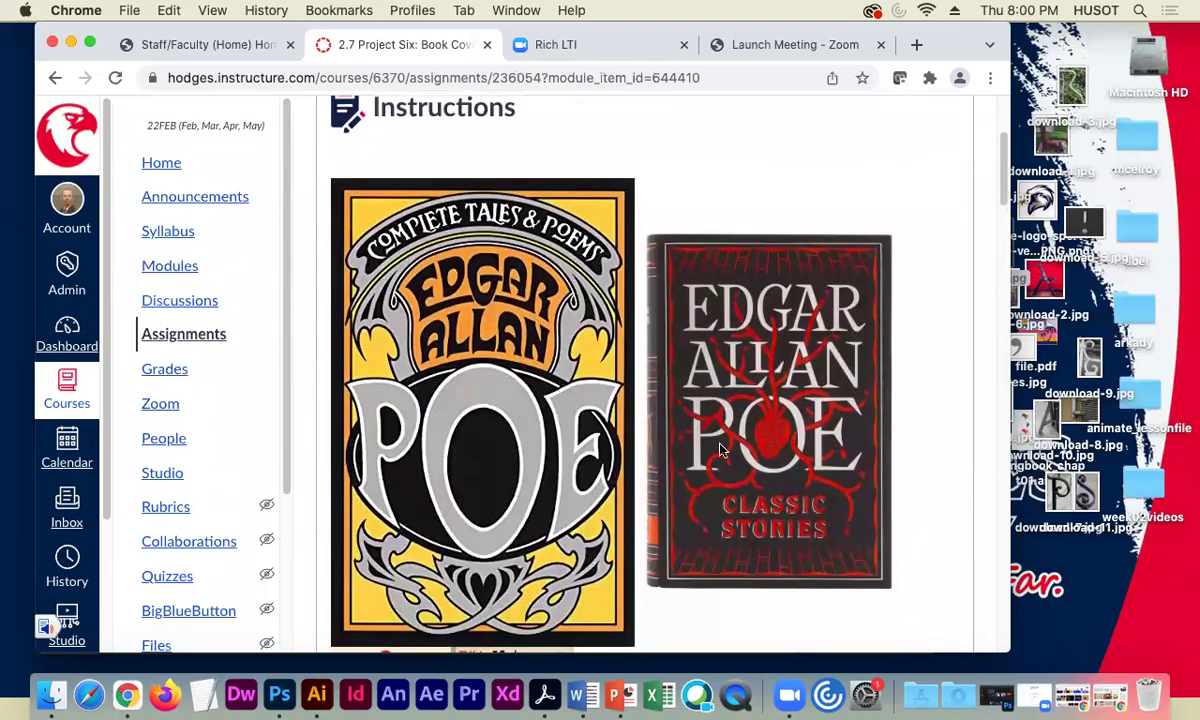
pyautogui.scroll(-2, 720, 448)
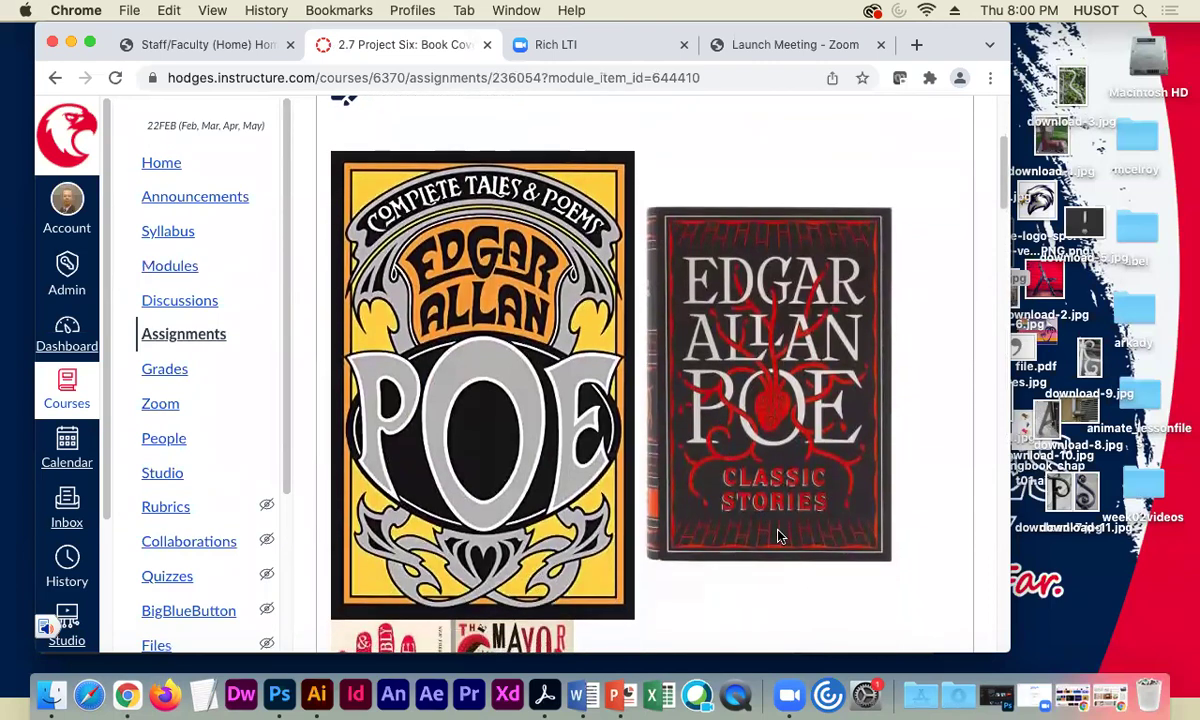
pyautogui.scroll(-1, 760, 538)
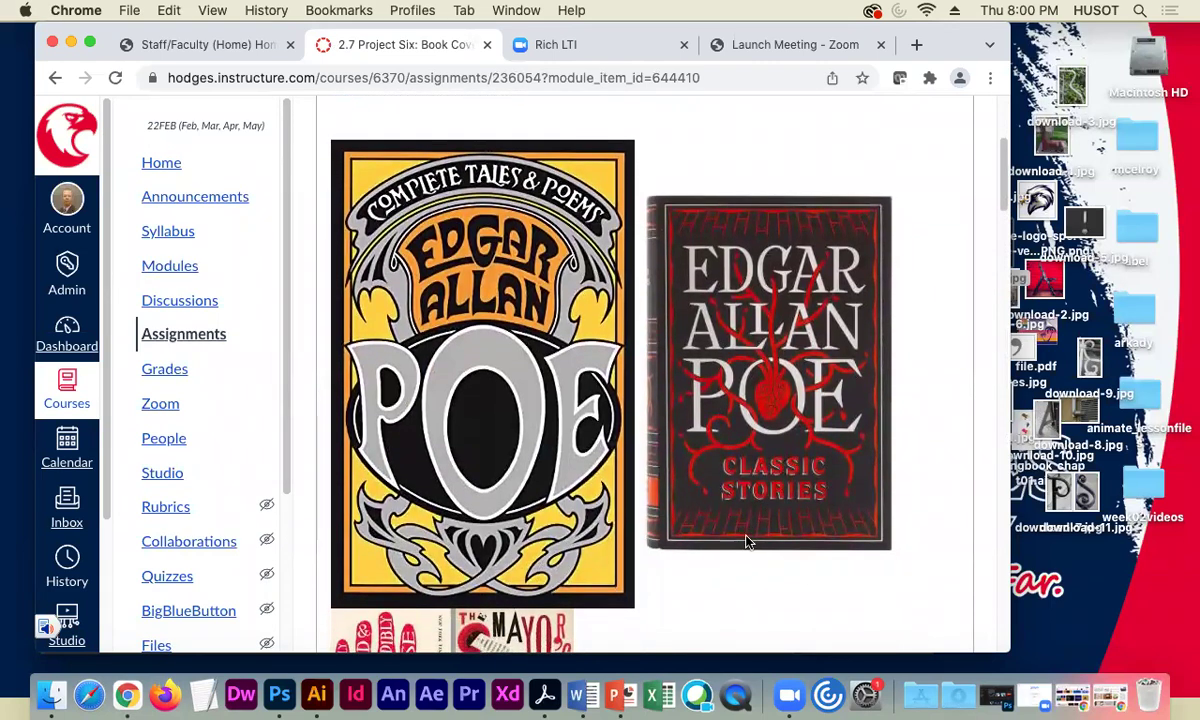
pyautogui.scroll(-2, 746, 541)
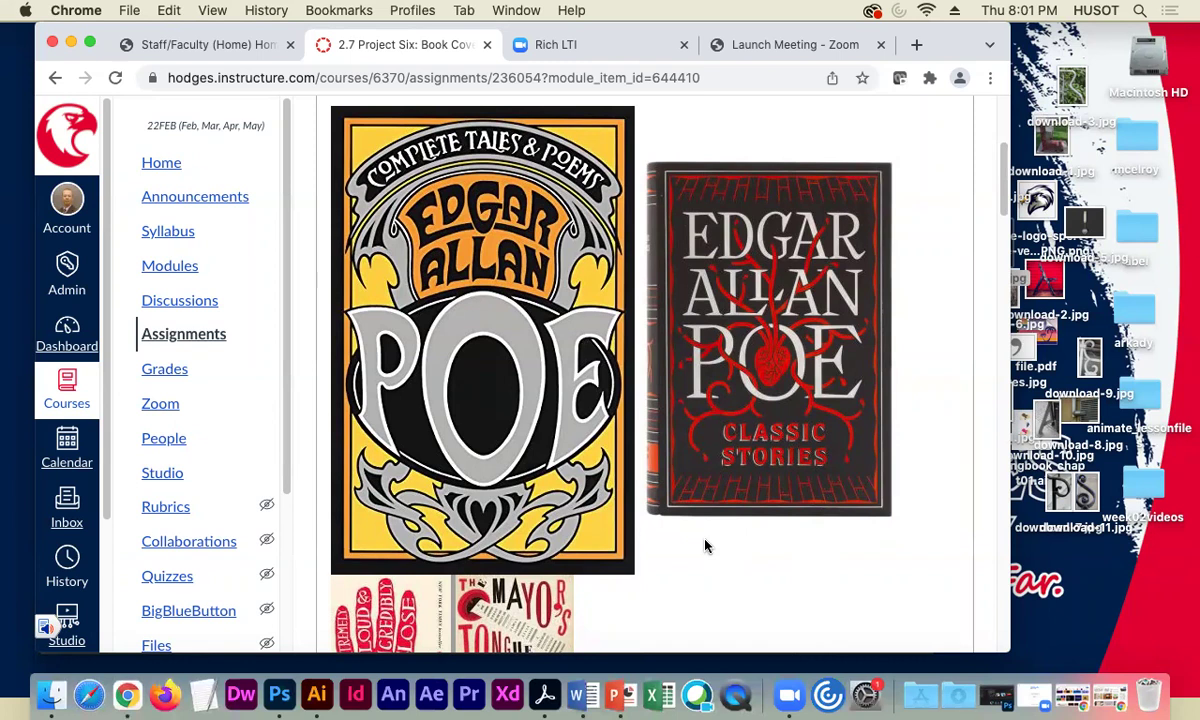
pyautogui.scroll(-1, 707, 537)
pyautogui.scroll(-1, 707, 537)
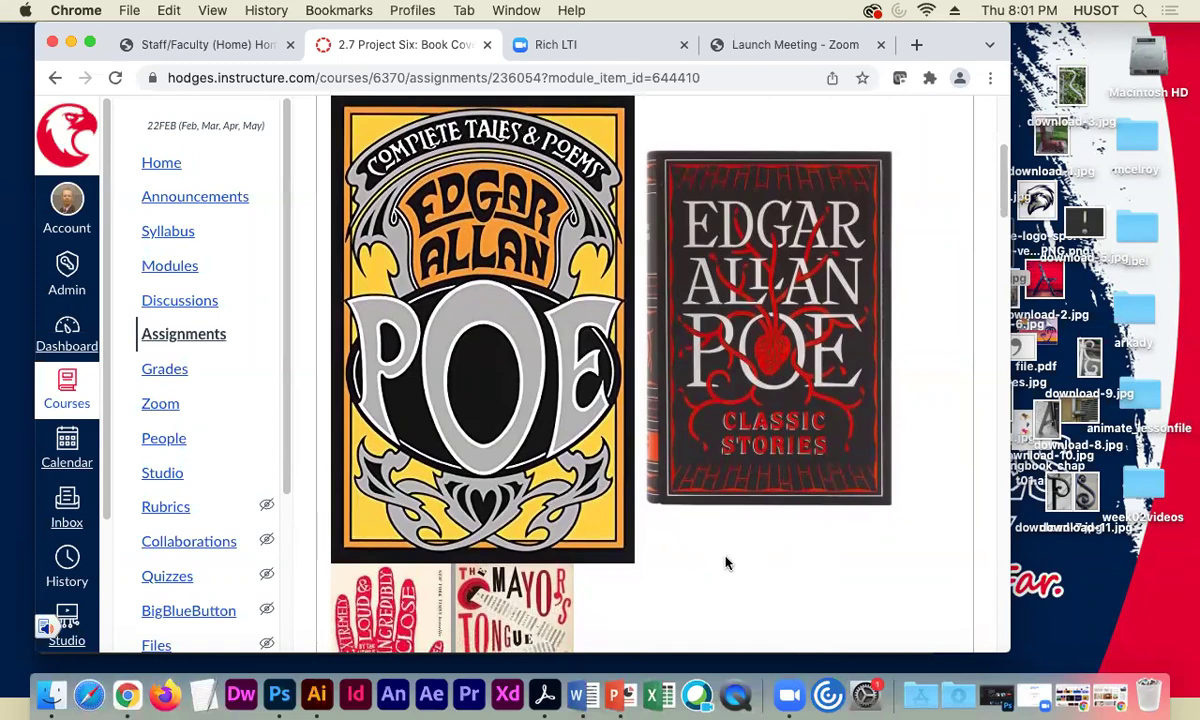
pyautogui.scroll(-2, 738, 553)
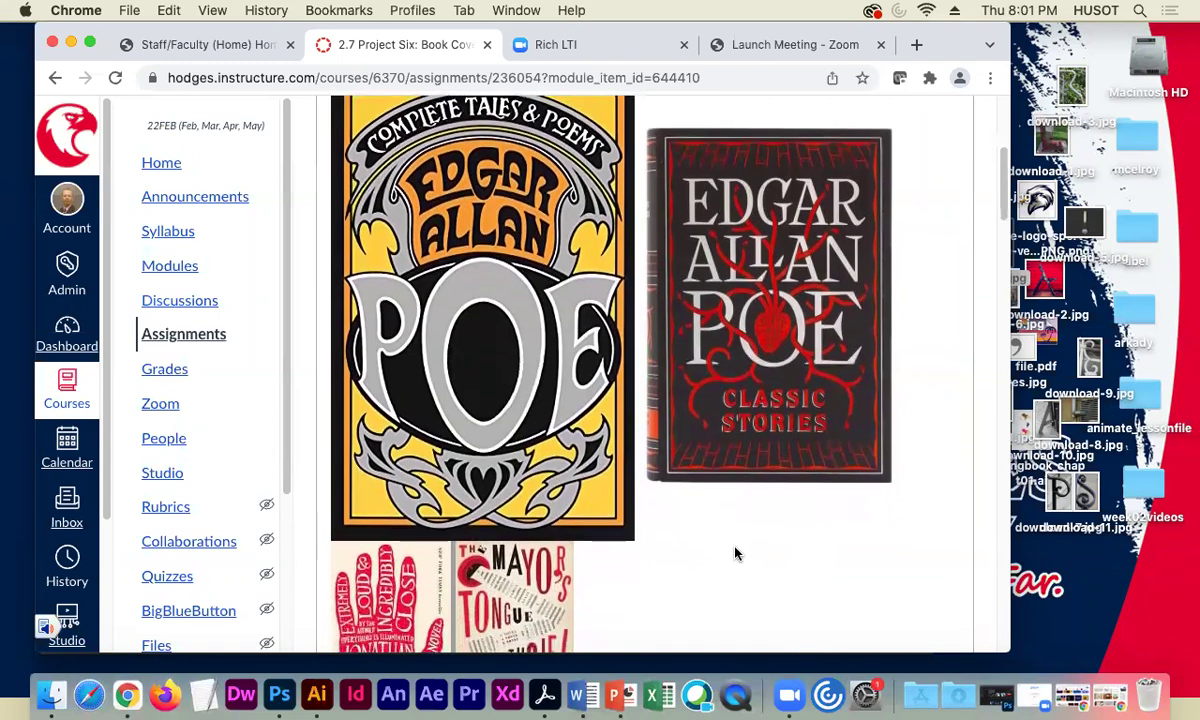
pyautogui.scroll(-8, 711, 533)
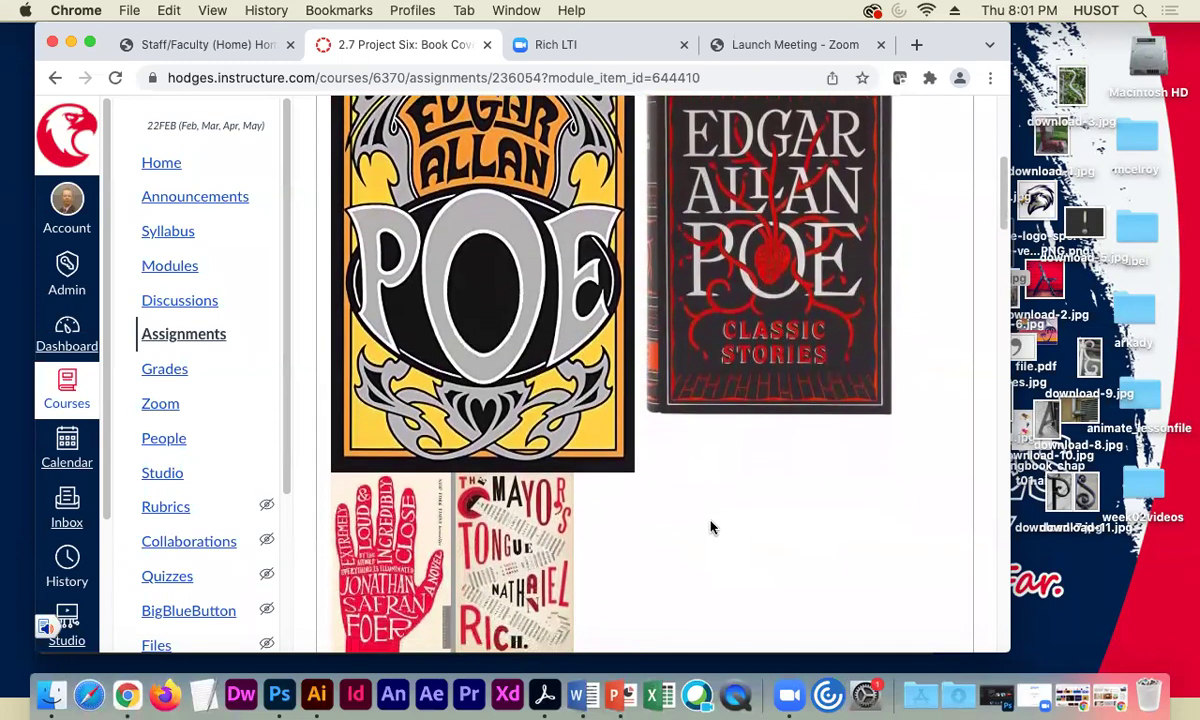
pyautogui.scroll(5, 718, 529)
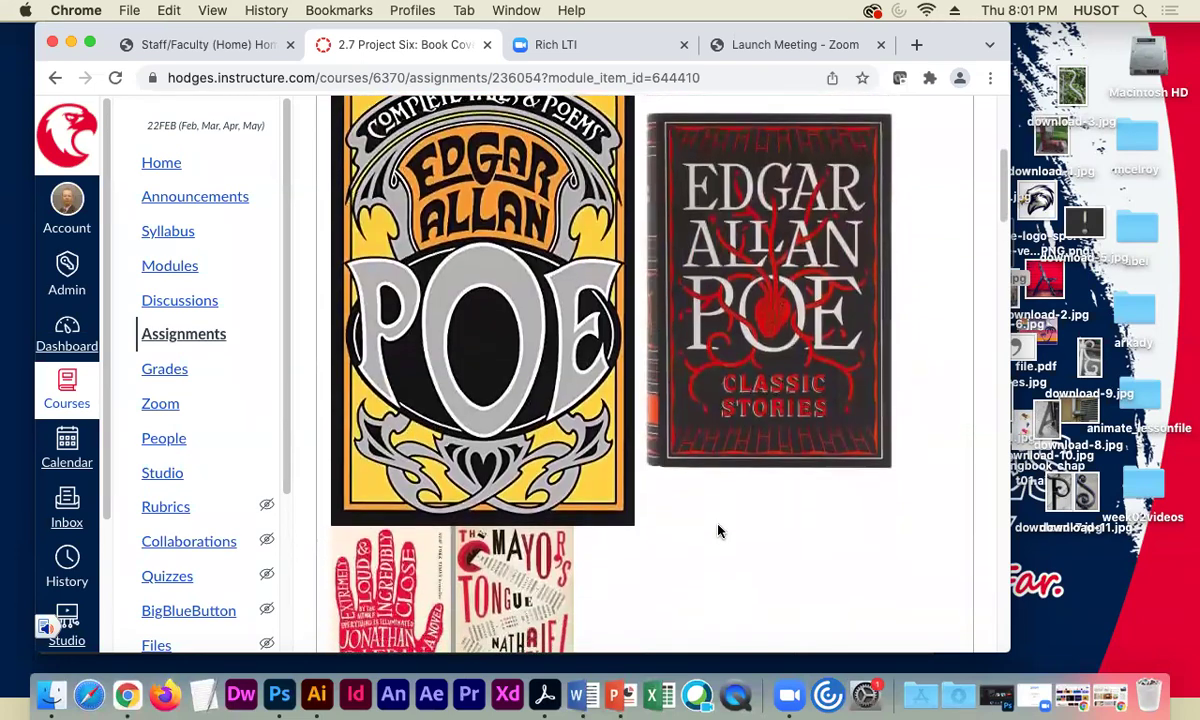
pyautogui.scroll(-1, 718, 531)
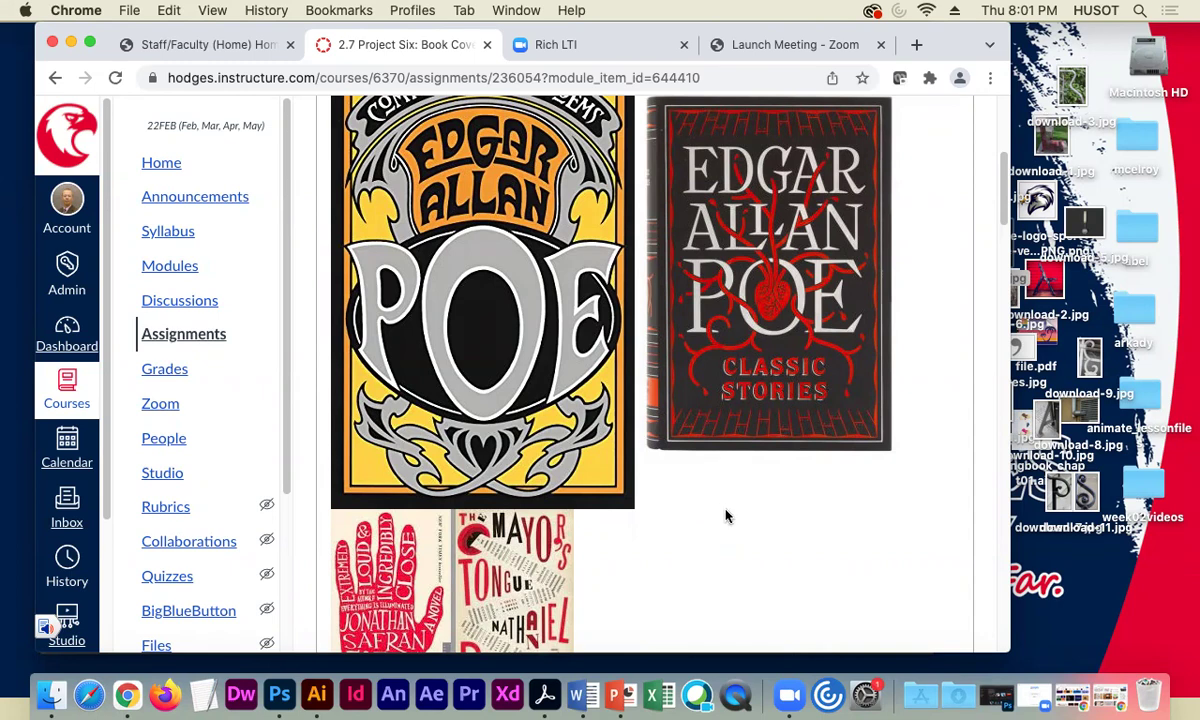
pyautogui.scroll(-4, 718, 531)
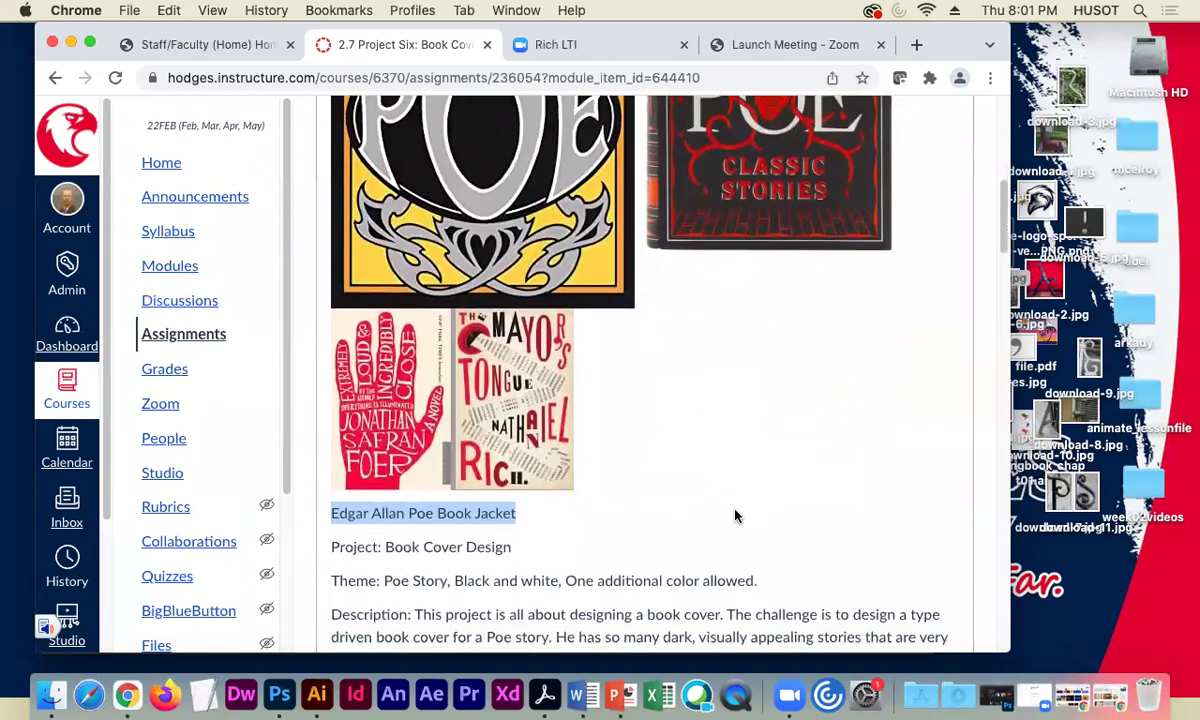
pyautogui.scroll(4, 737, 514)
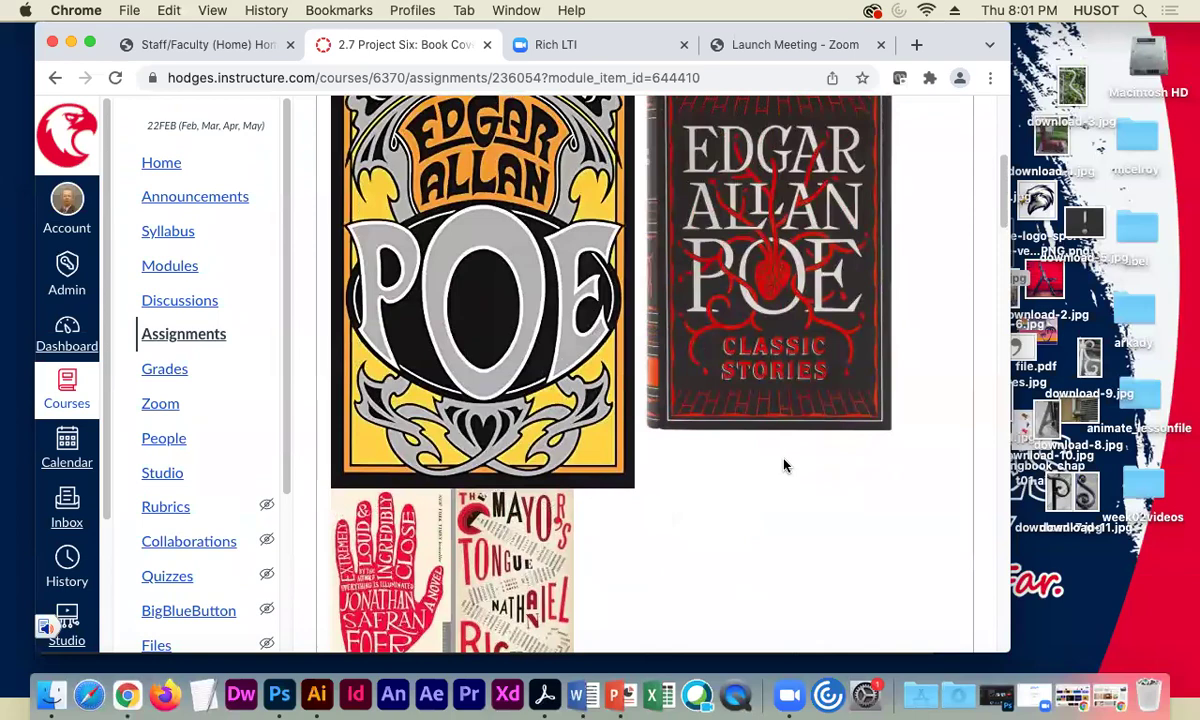
# - Read the theme, description and process of the Edgar Allan Poe Book Jacket project below the sample covers
pyautogui.scroll(-1, 817, 482)
pyautogui.scroll(-8, 817, 482)
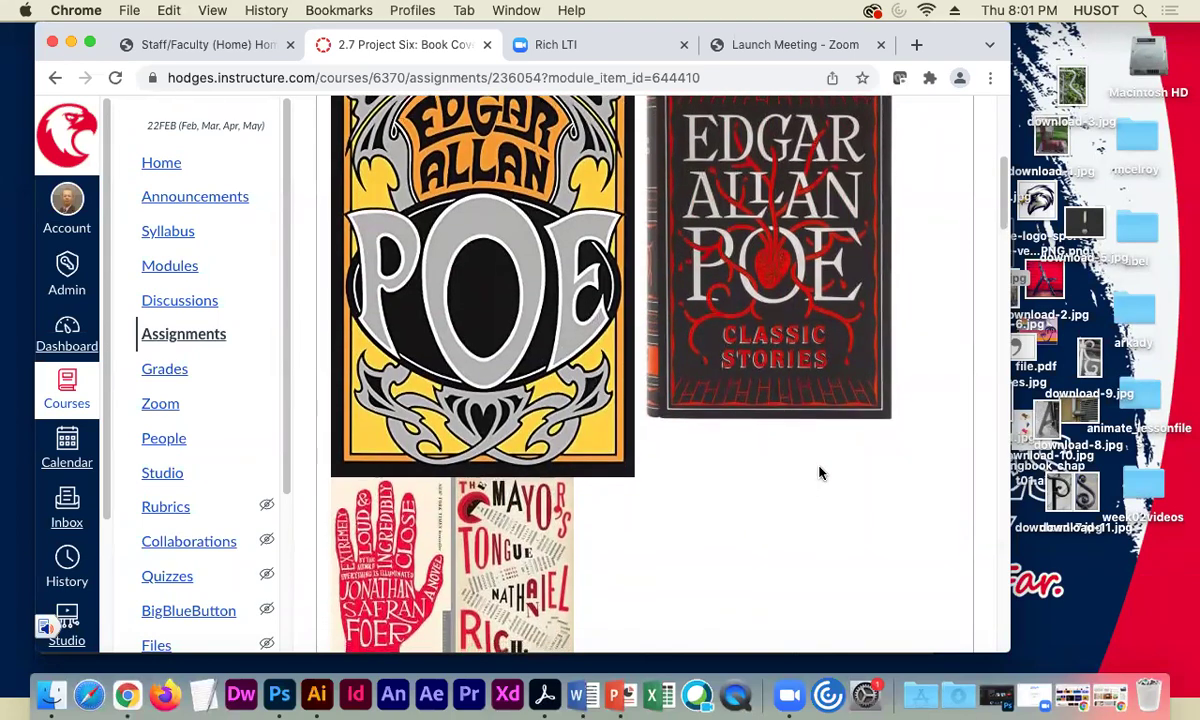
pyautogui.scroll(-1, 817, 463)
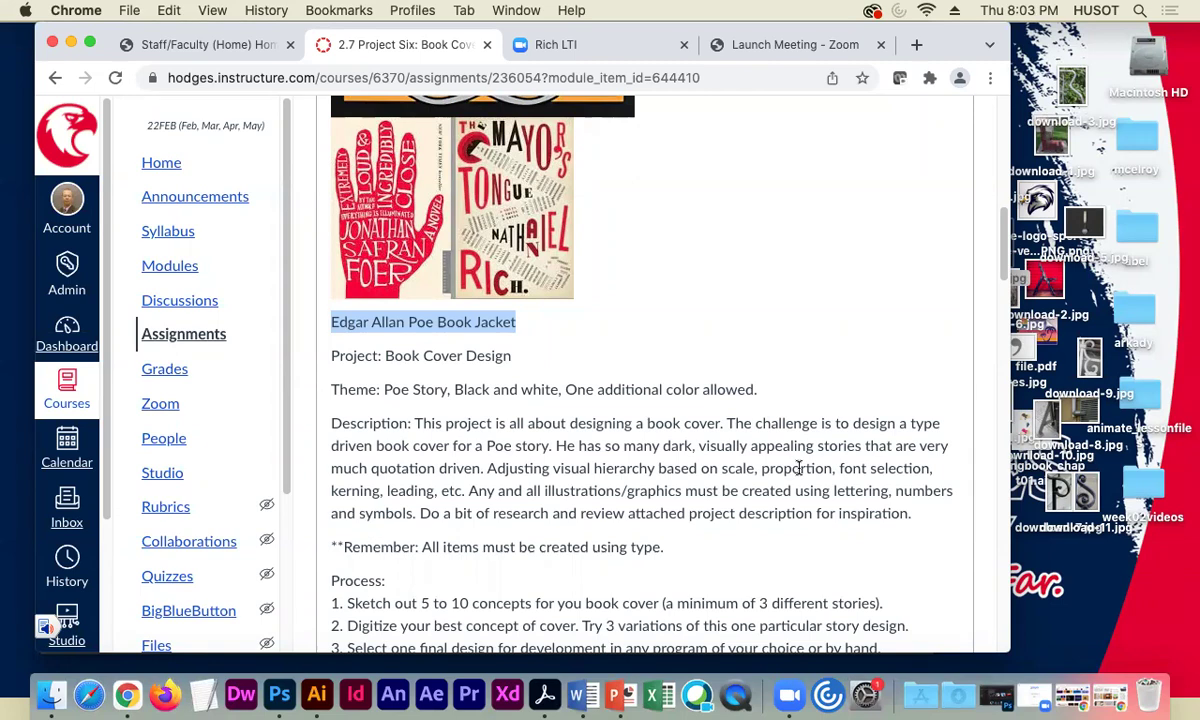
# - Switch to the Chrome window with the ransom note image results and search Google Images for "edgar allan poe stories"
pyautogui.click(1072, 695)
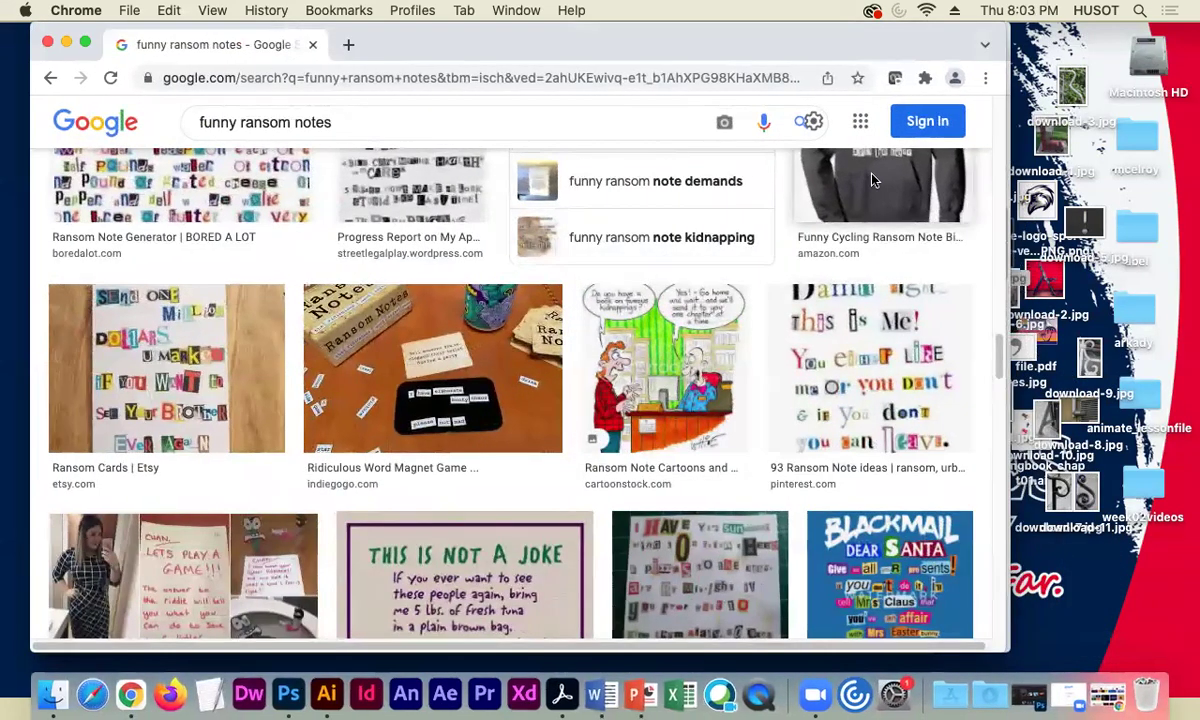
pyautogui.moveTo(83, 36); pyautogui.dragTo(87, 86)
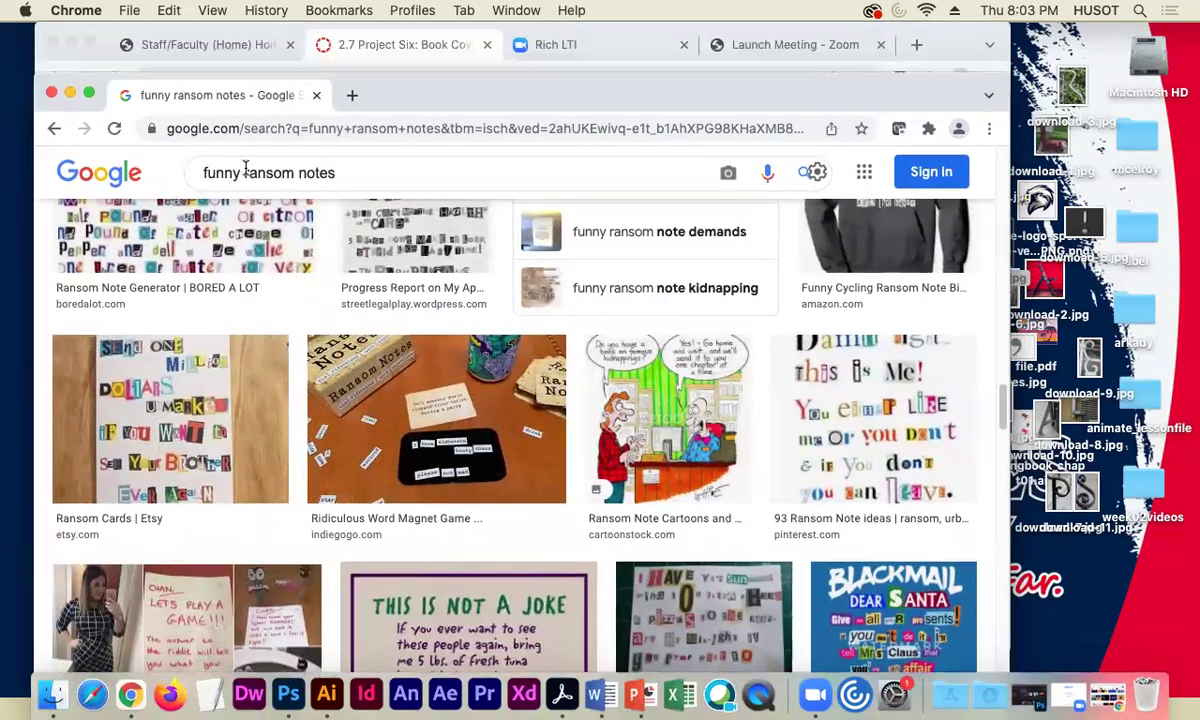
pyautogui.moveTo(357, 177); pyautogui.dragTo(205, 178)
pyautogui.write('e')
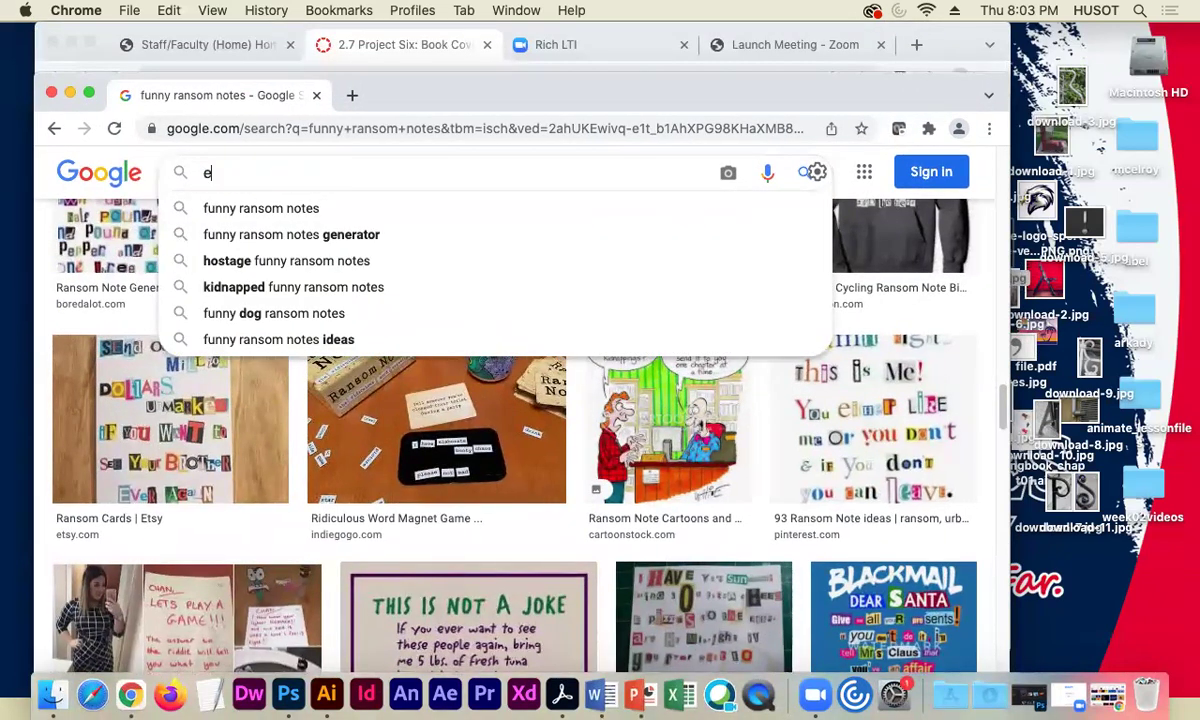
pyautogui.write('dgar al')
pyautogui.press('BackSpace')
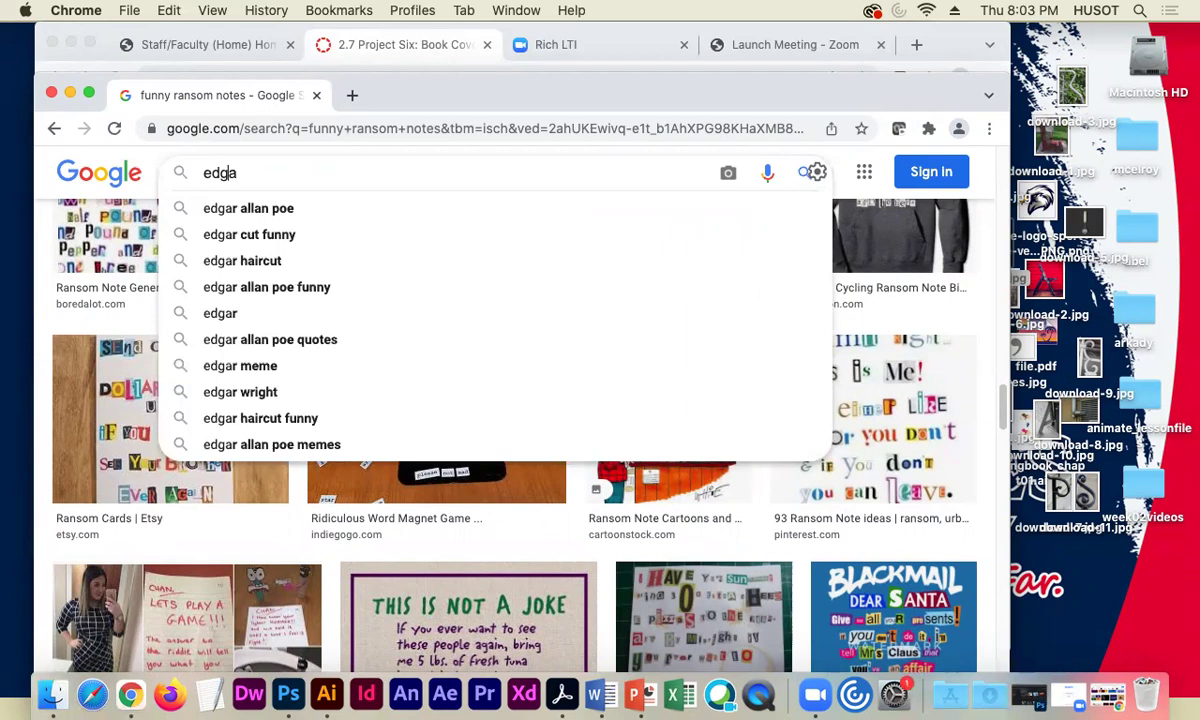
pyautogui.press('Down')
pyautogui.write('stories')
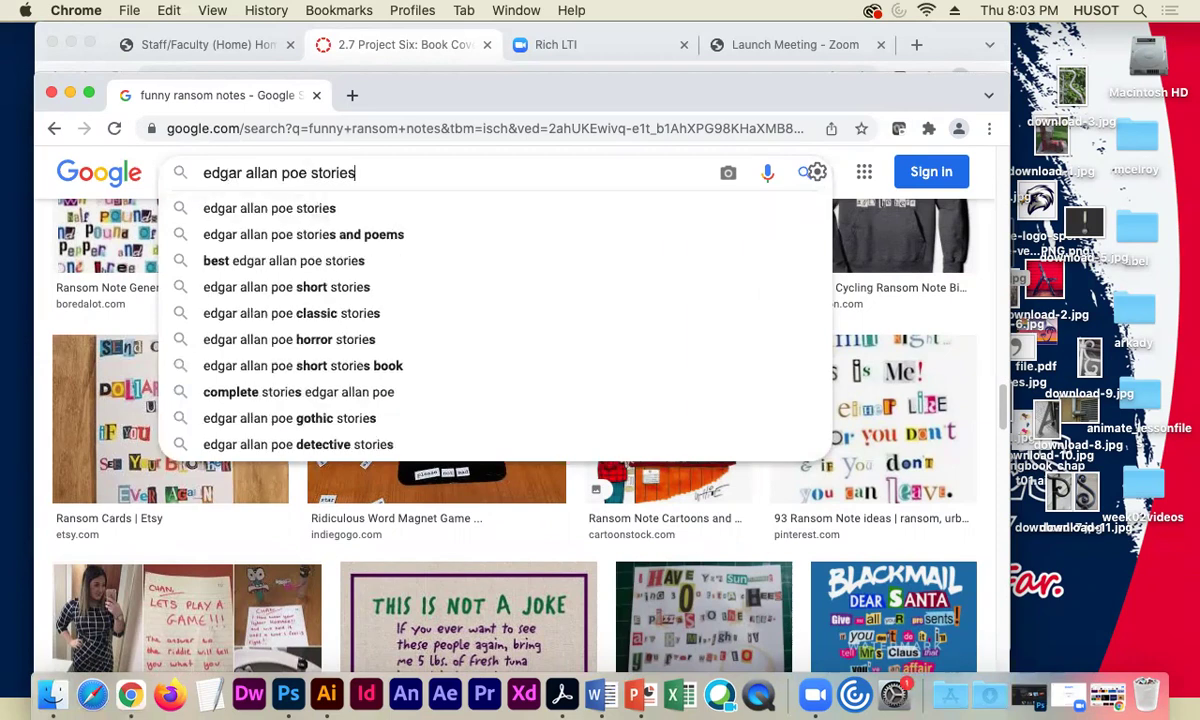
pyautogui.press('Return')
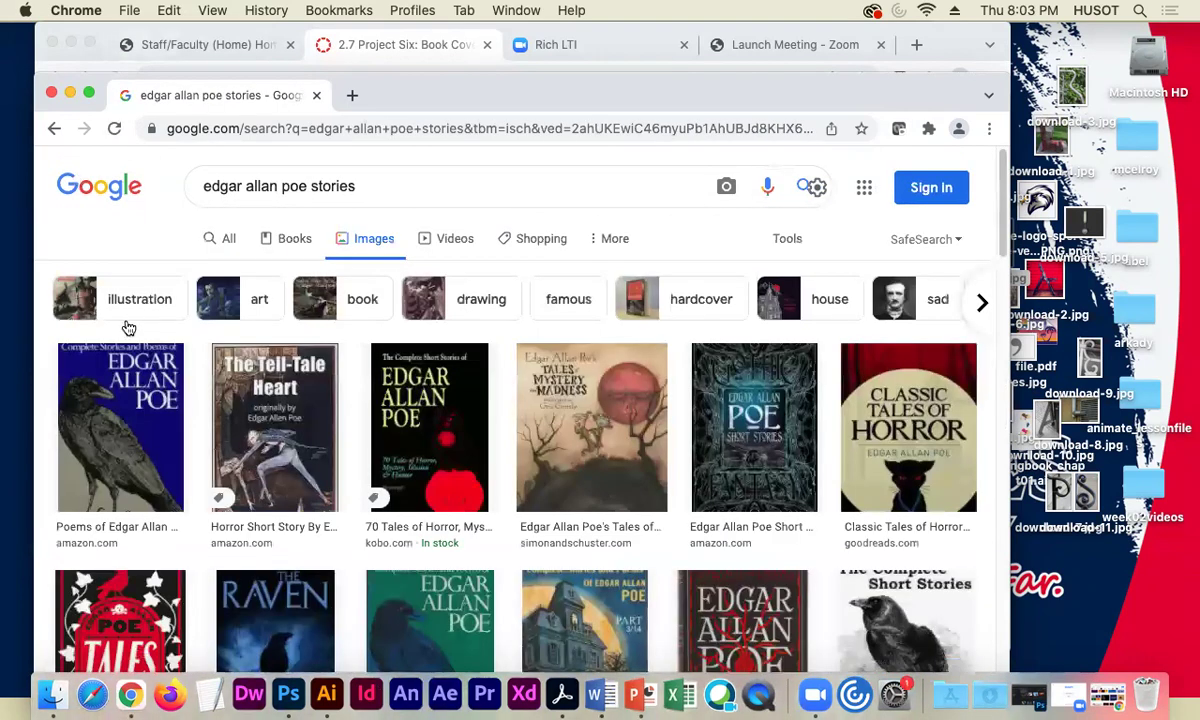
# - Browse the Poe book cover image results and open the preview of the "Edgar Allen Poe for Teens" cover collection
pyautogui.scroll(-3, 123, 324)
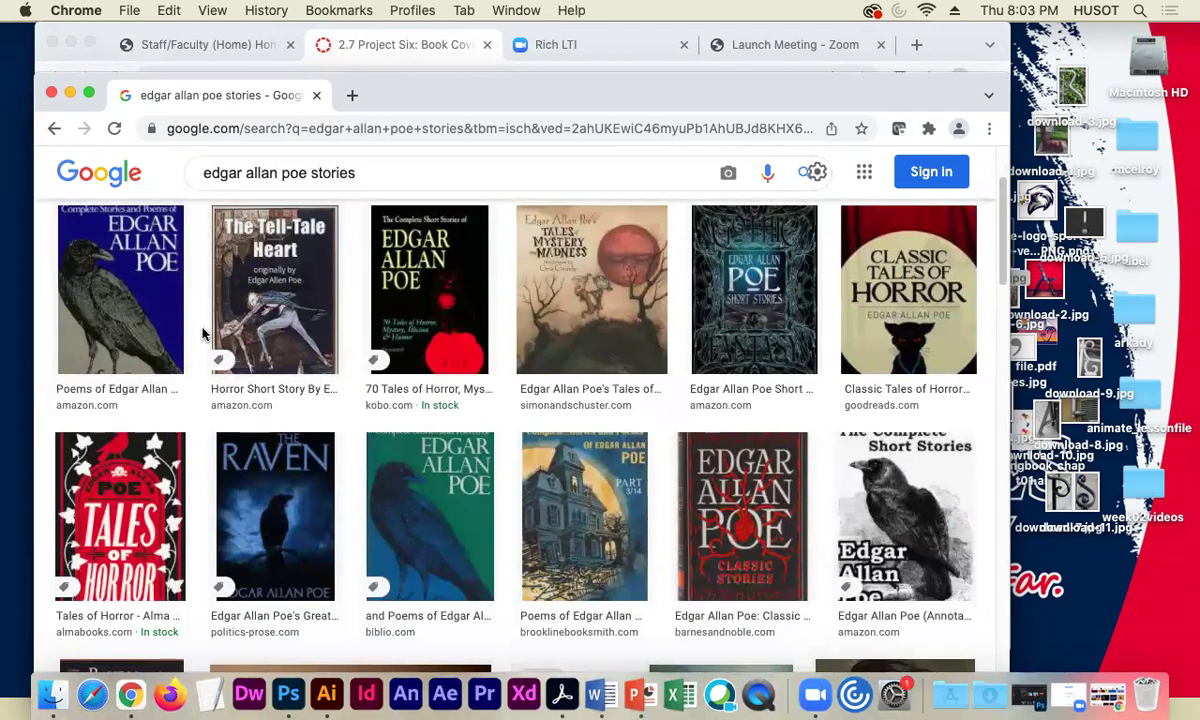
pyautogui.scroll(-2, 563, 345)
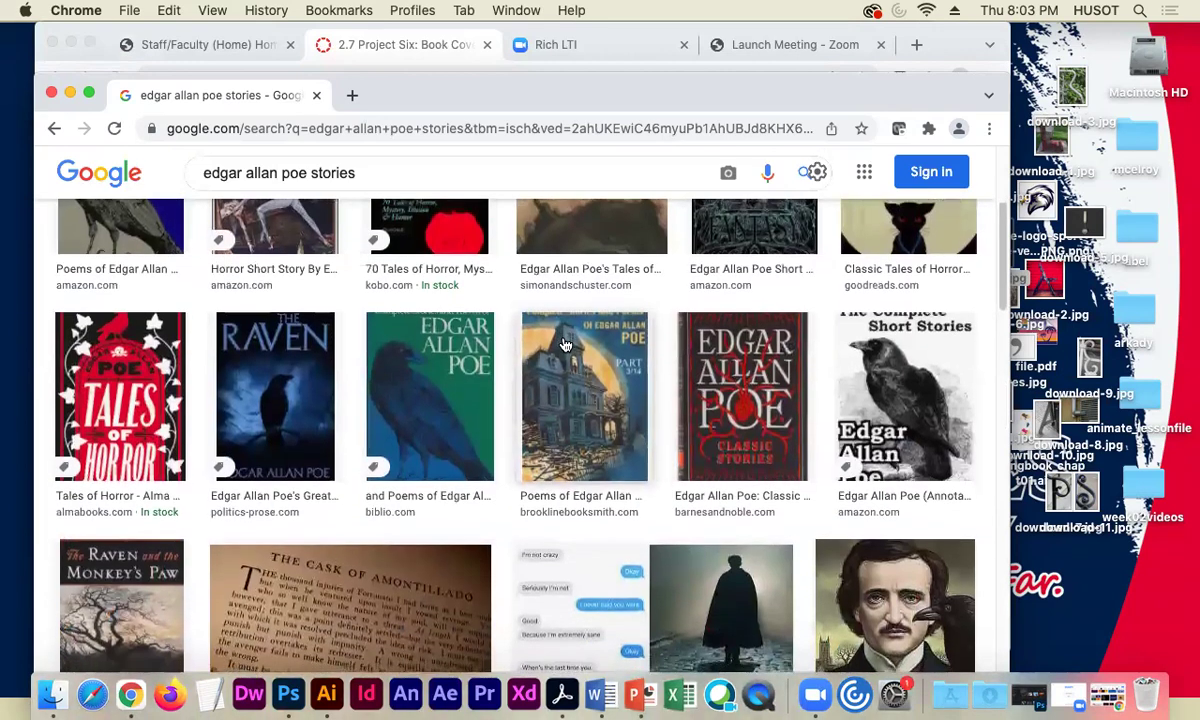
pyautogui.scroll(-1, 563, 345)
pyautogui.scroll(-6, 563, 345)
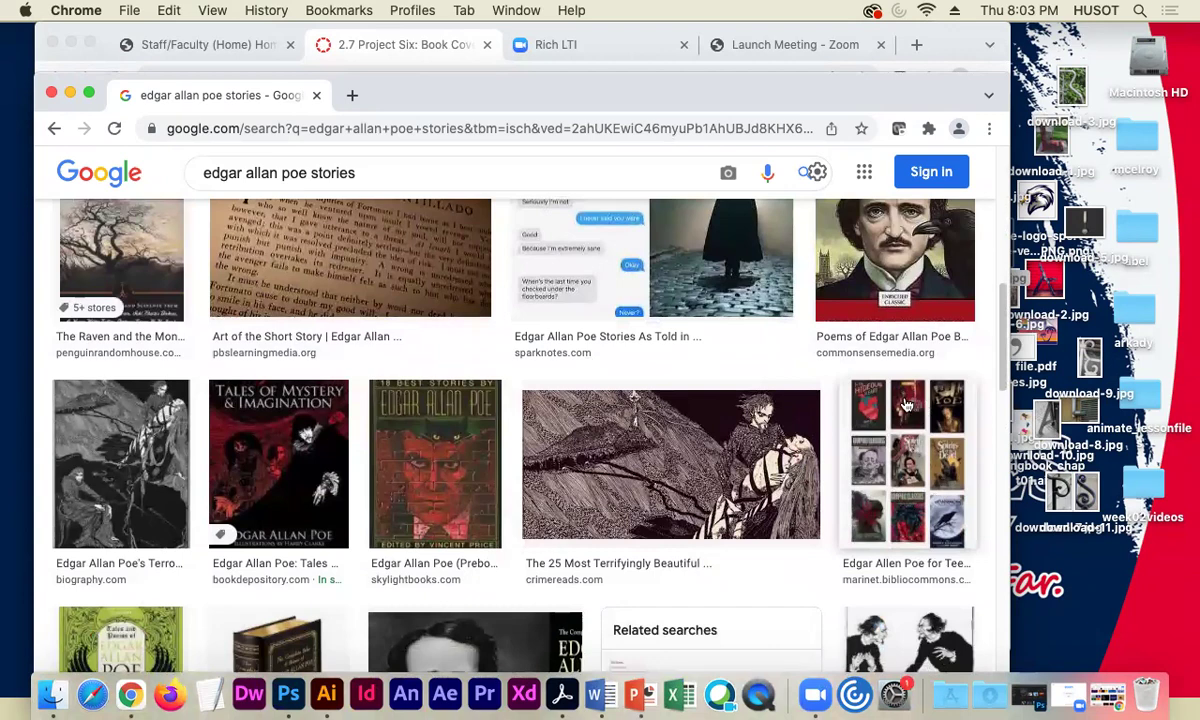
pyautogui.click(928, 456)
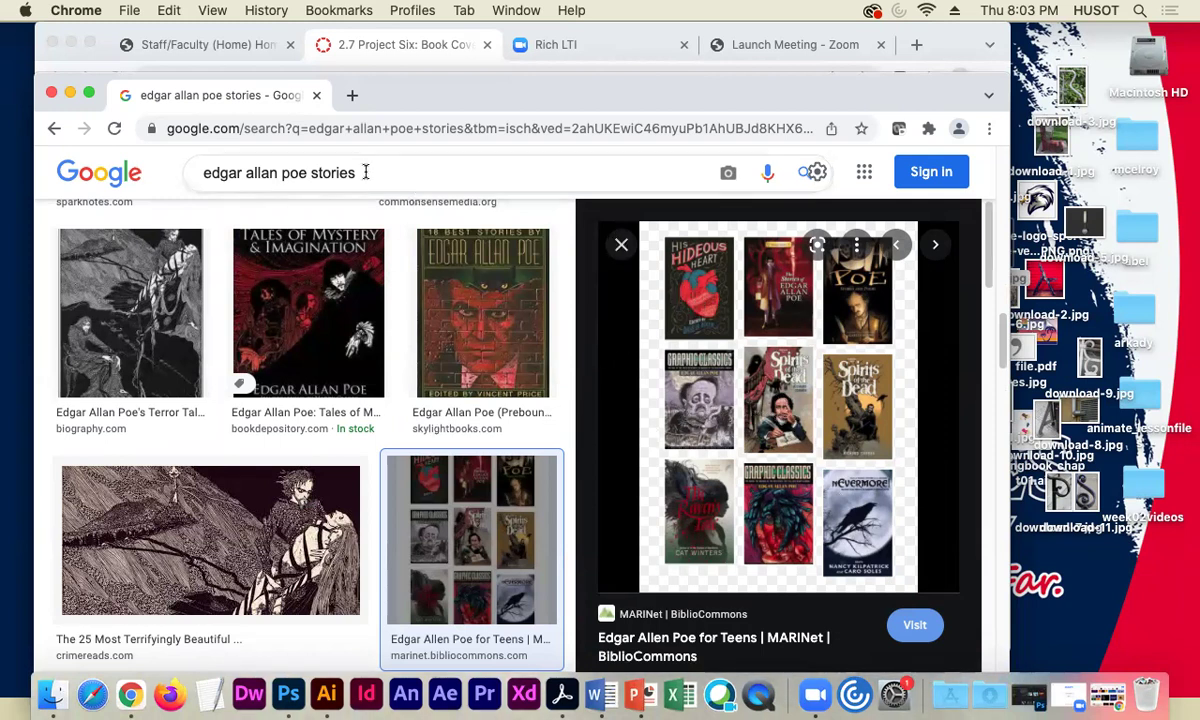
# - Show the general web results for the Poe stories search and temporarily highlight the listed titles under "The Top 10 Poe Stories, Ranked"
pyautogui.scroll(15, 196, 280)
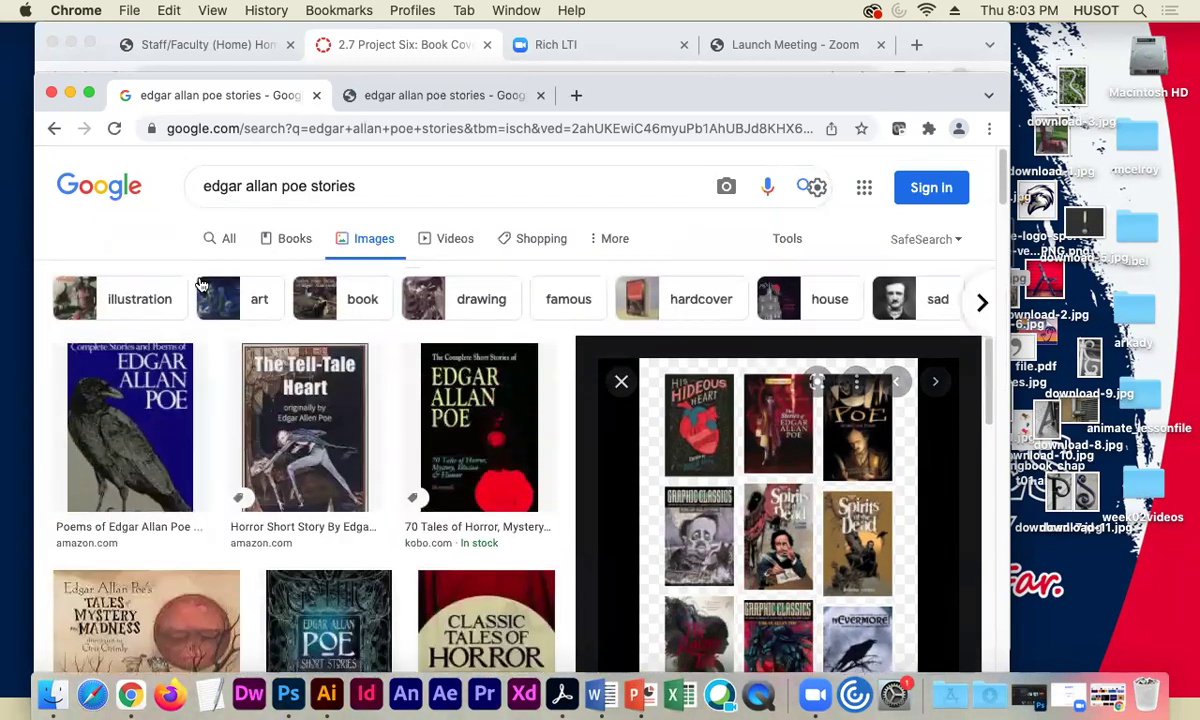
pyautogui.click(231, 239)
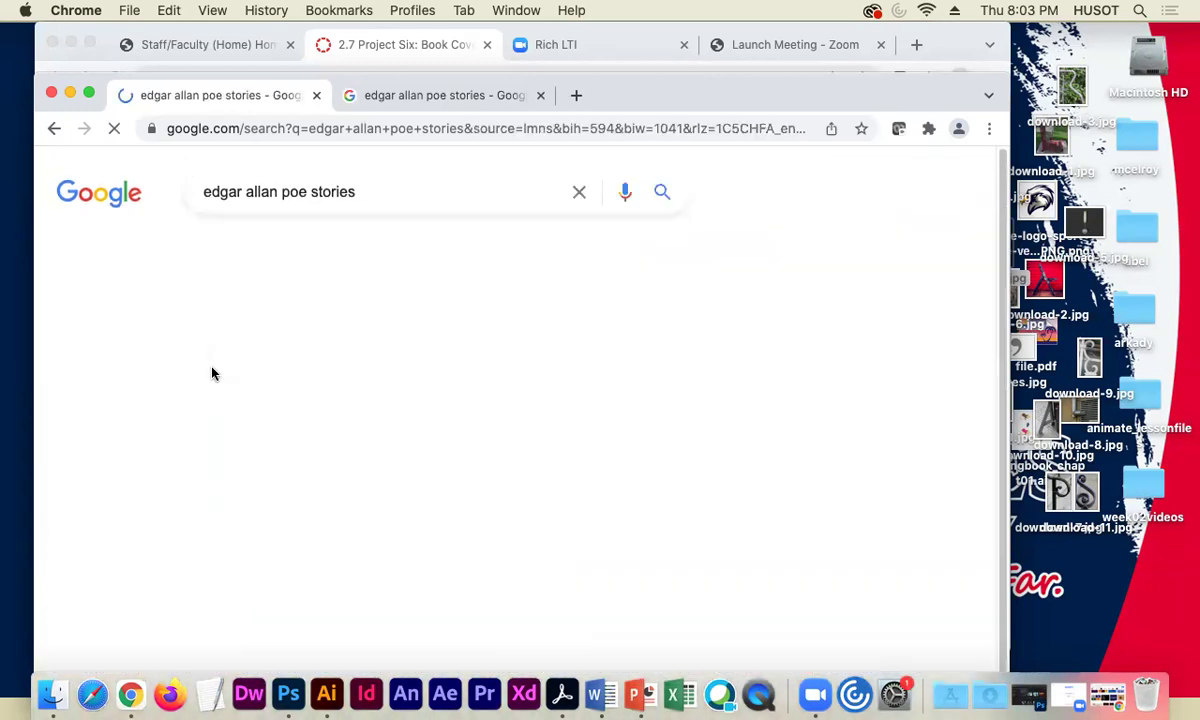
pyautogui.scroll(-3, 313, 544)
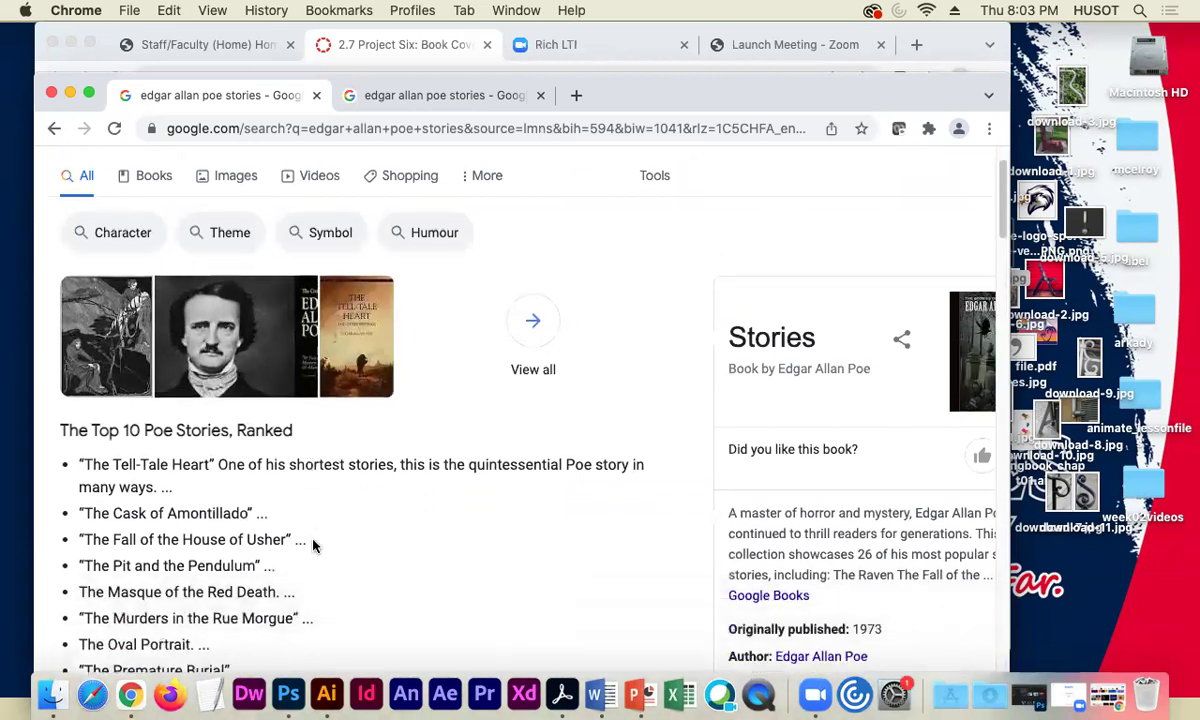
pyautogui.moveTo(236, 608); pyautogui.dragTo(75, 395)
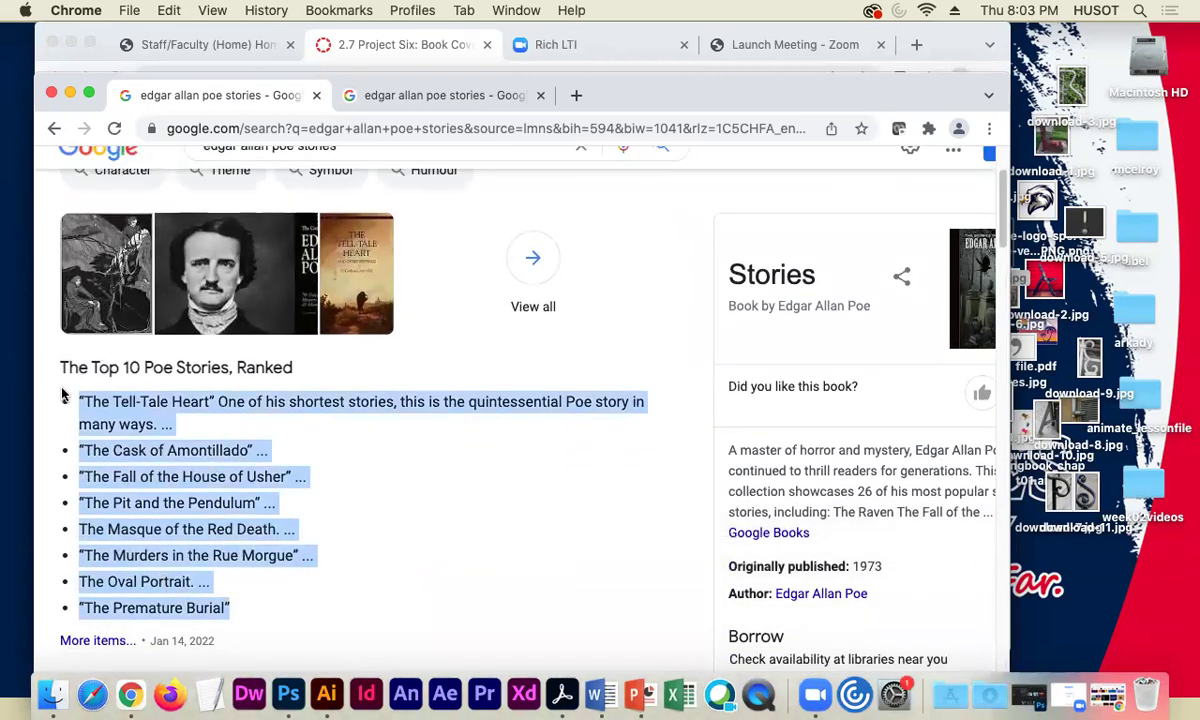
pyautogui.click(424, 475)
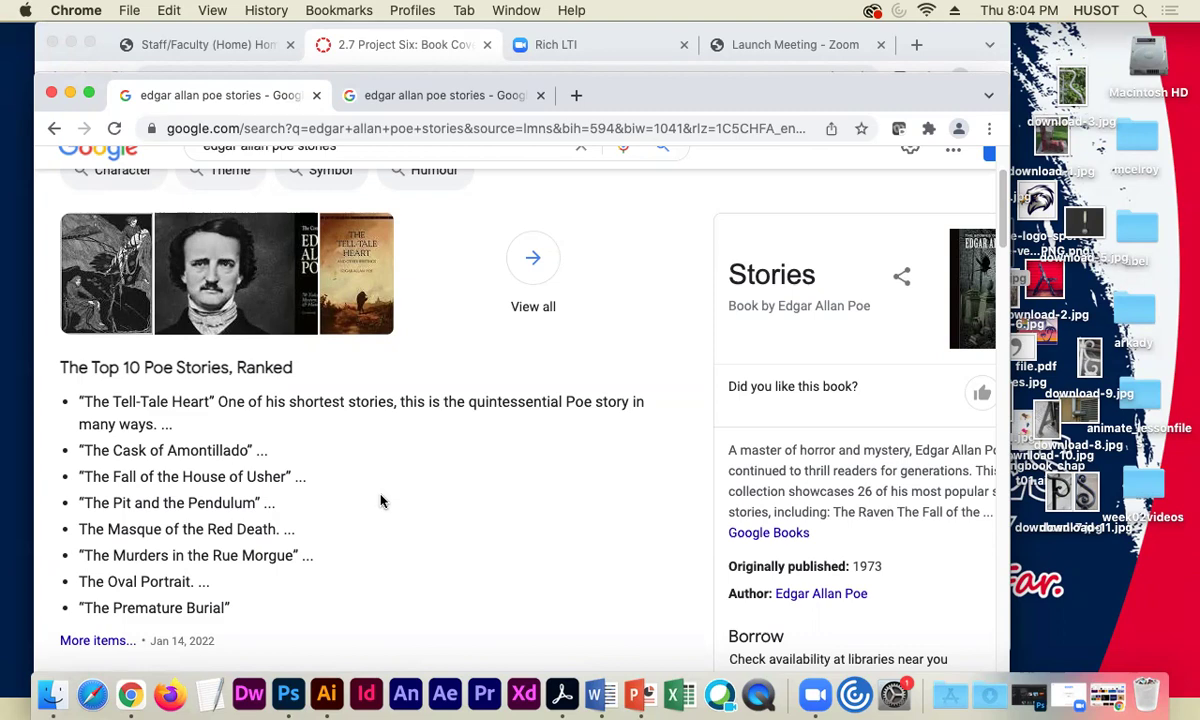
# - Move the search window aside and bring the Canvas assignment page forward at its two sample Edgar Allan Poe covers
pyautogui.moveTo(362, 86); pyautogui.dragTo(710, 222)
pyautogui.click(580, 286)
pyautogui.scroll(-3, 582, 295)
pyautogui.scroll(8, 586, 320)
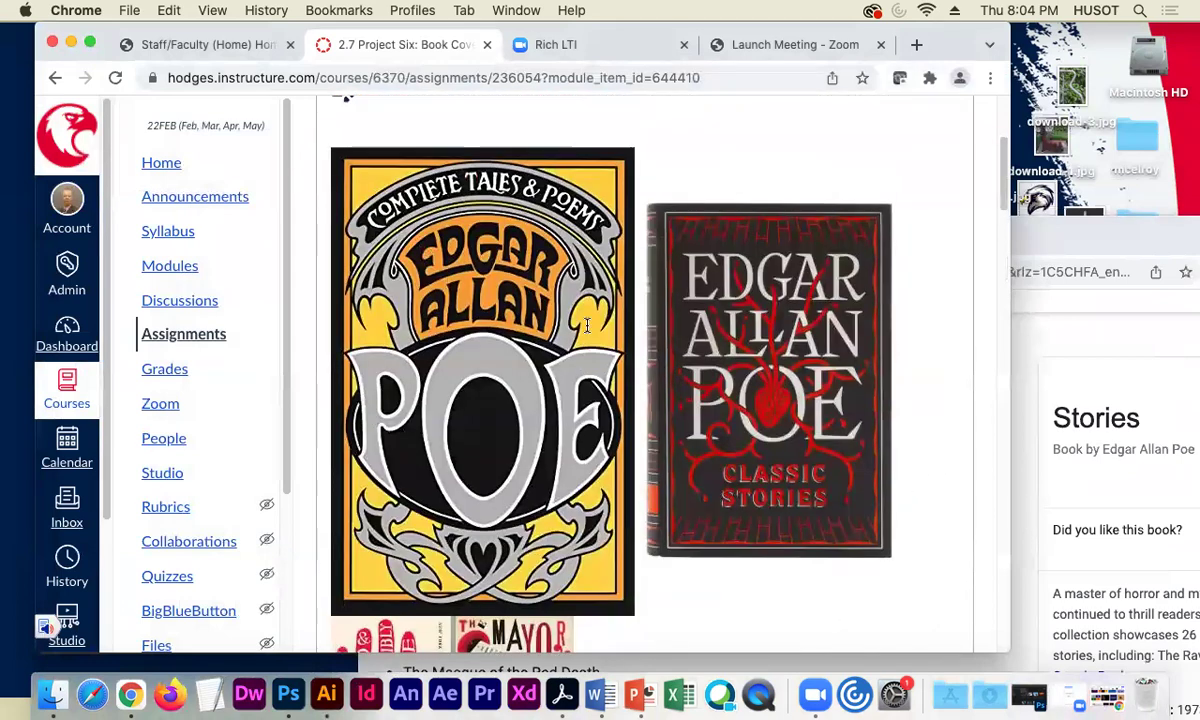
# - Go to the course announcements and open the one titled "Student Book Cover Designs"
pyautogui.click(212, 196)
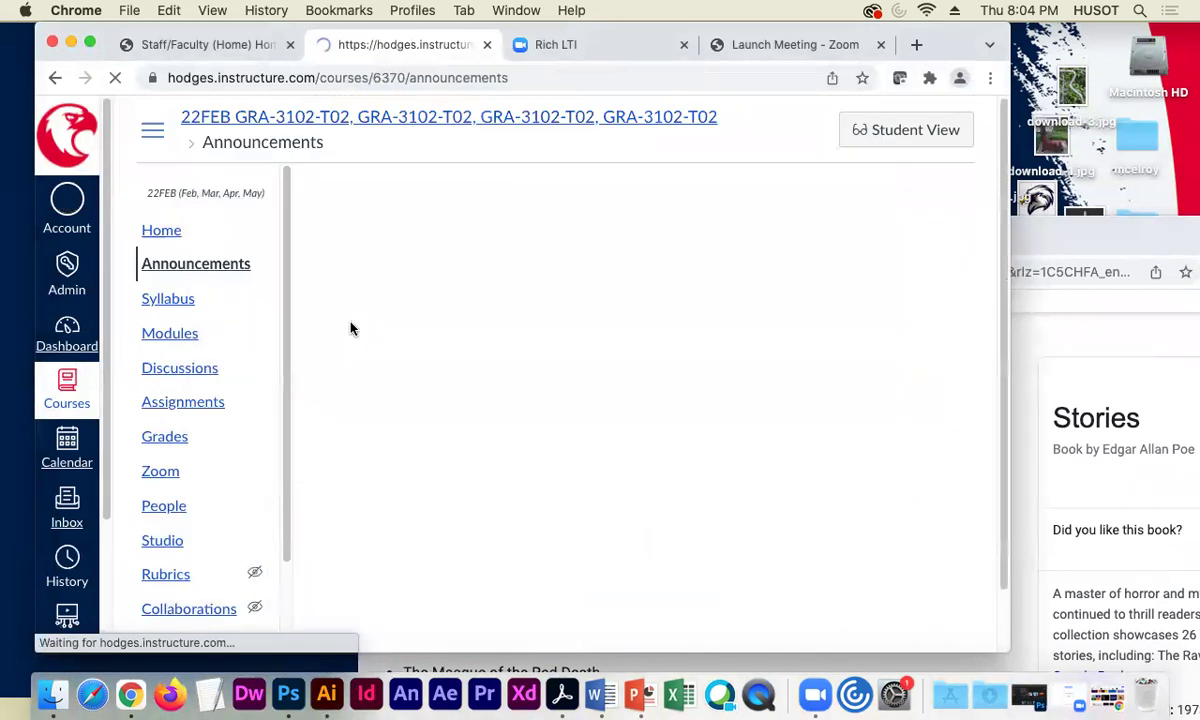
pyautogui.scroll(-1, 376, 362)
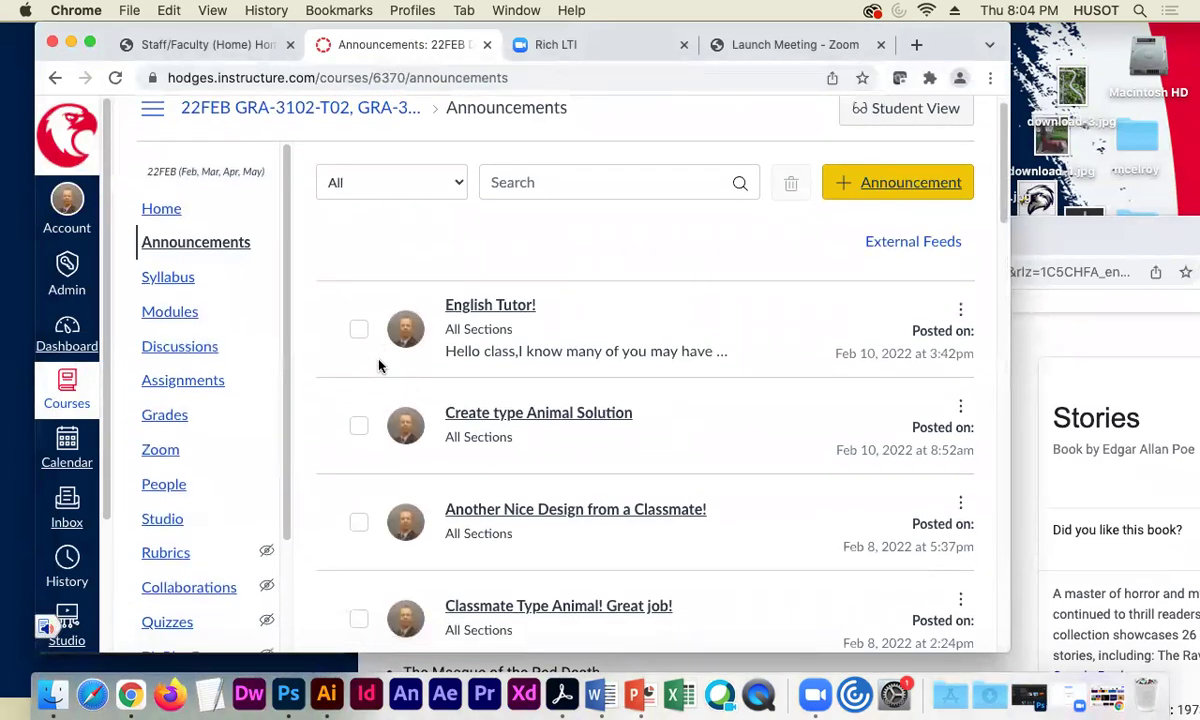
pyautogui.scroll(-5, 378, 366)
pyautogui.scroll(-3, 382, 367)
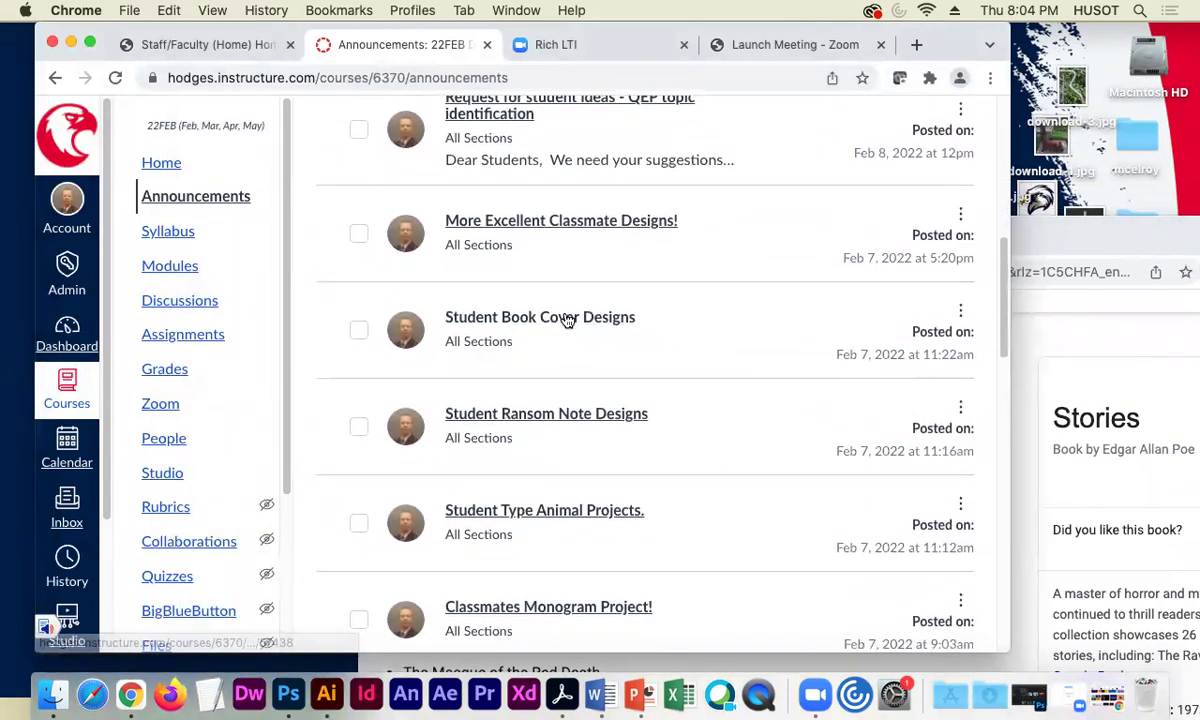
pyautogui.click(567, 320)
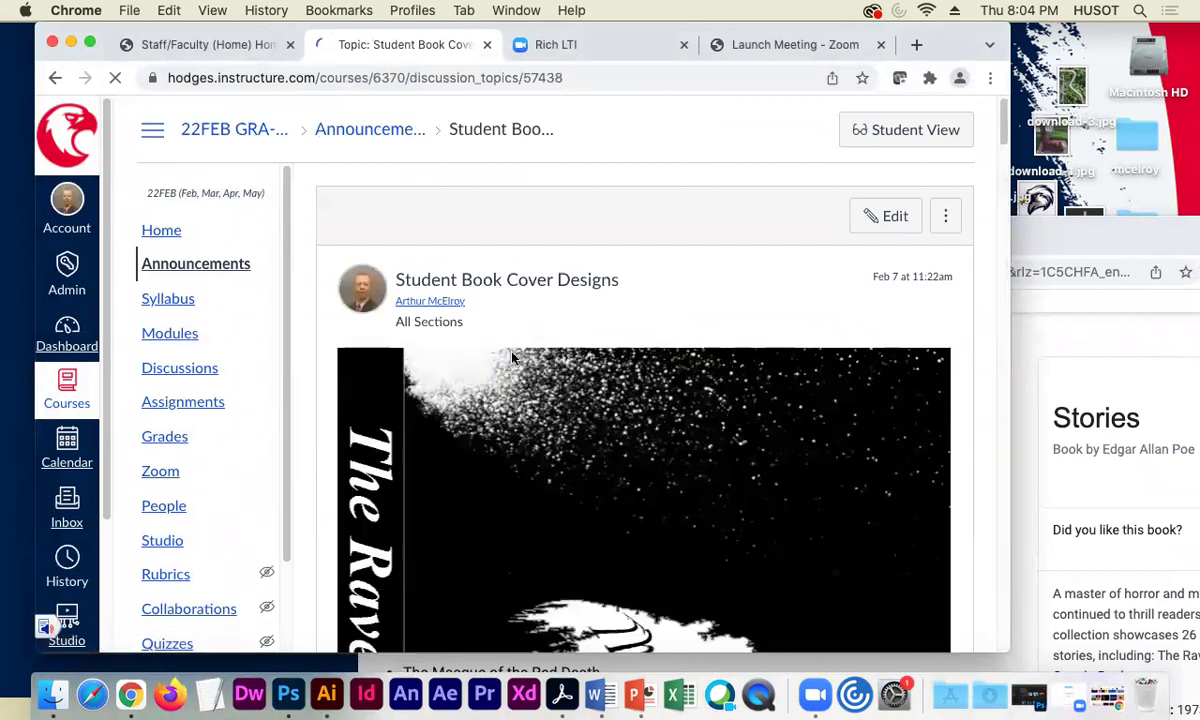
# - Examine the student covers for "The Raven" and "Black Cat", including the spine lettering, title, yellow eyes and author line
pyautogui.scroll(-15, 512, 357)
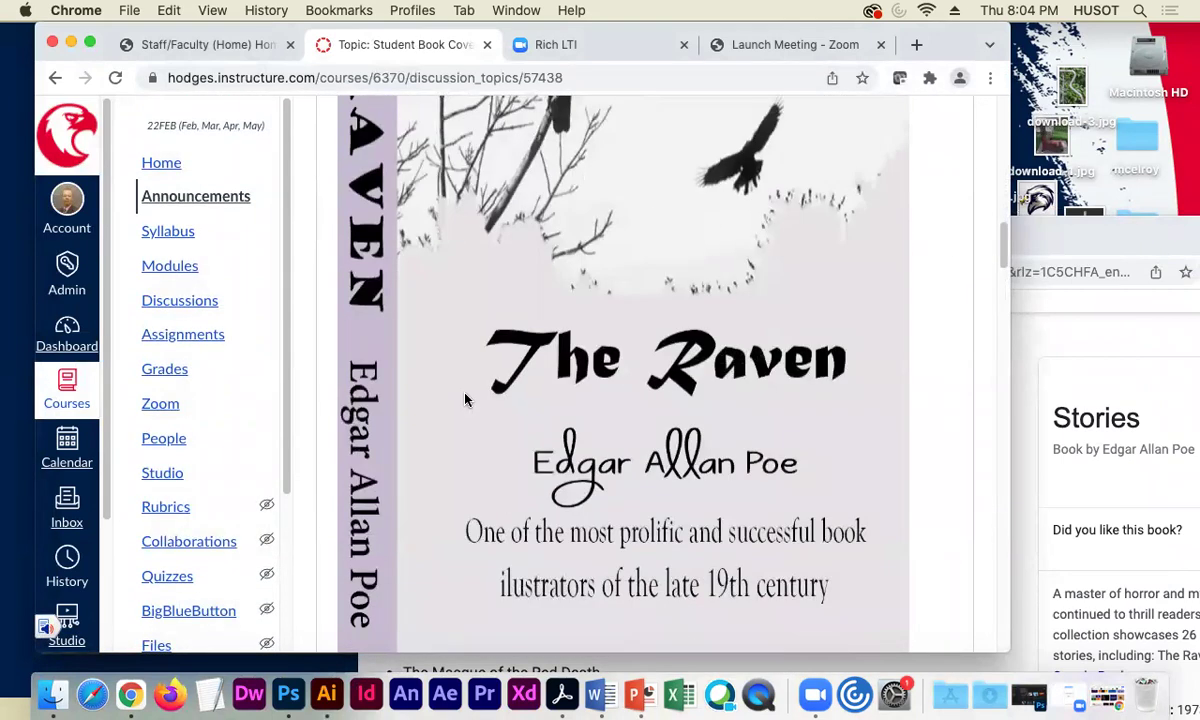
pyautogui.scroll(-3, 465, 400)
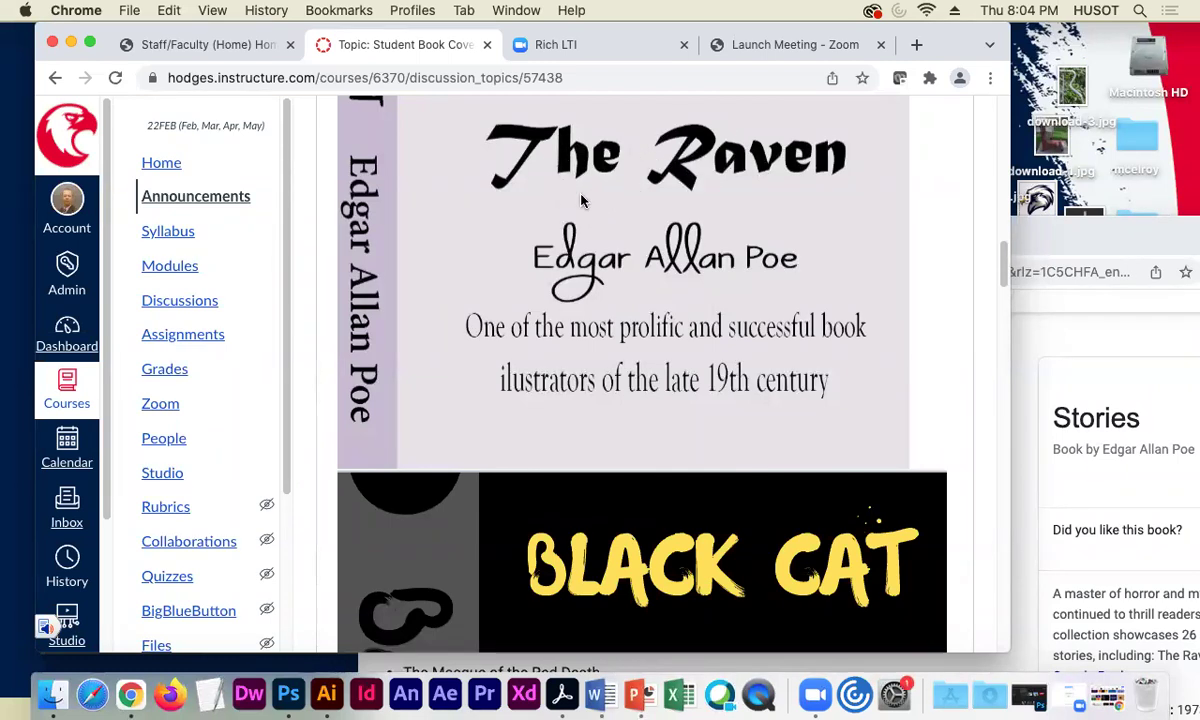
pyautogui.scroll(-8, 439, 353)
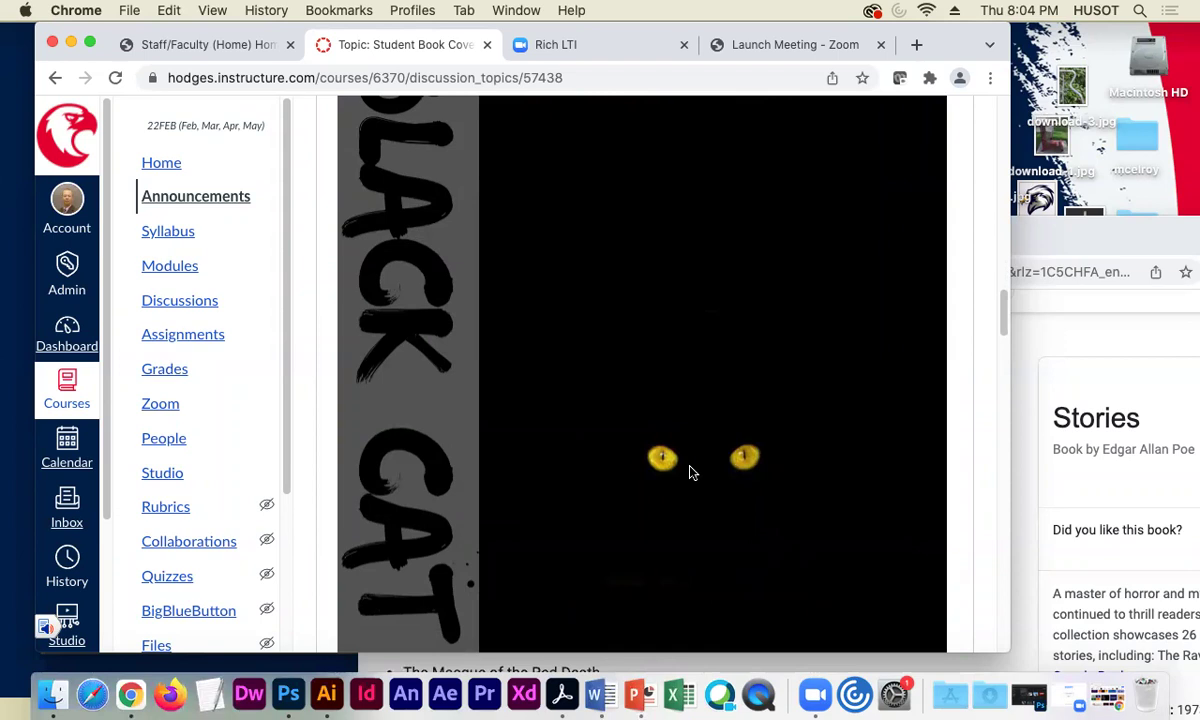
pyautogui.scroll(5, 690, 472)
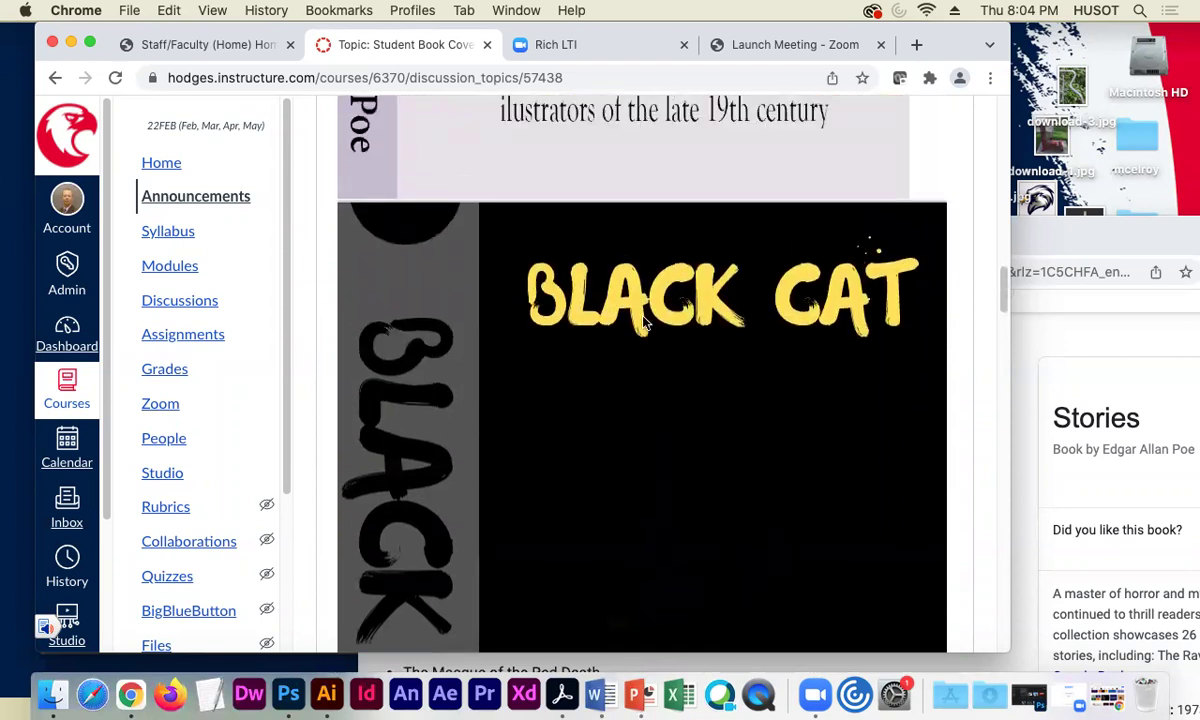
pyautogui.scroll(-5, 724, 429)
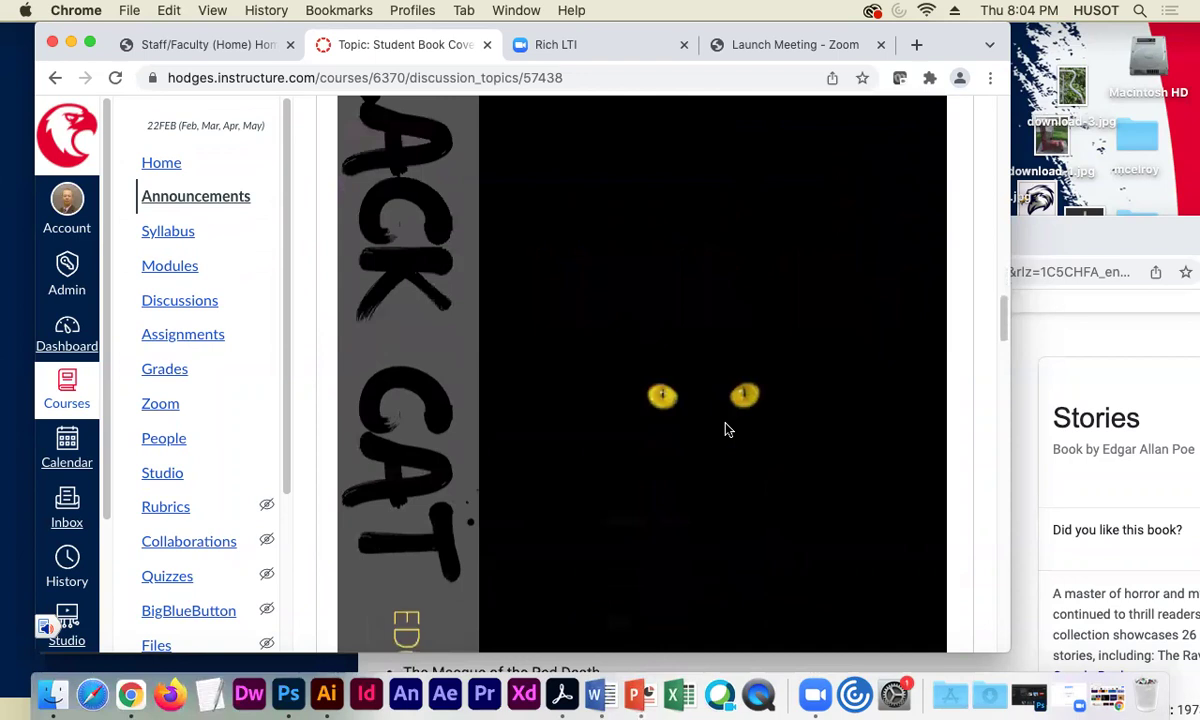
pyautogui.scroll(-5, 727, 429)
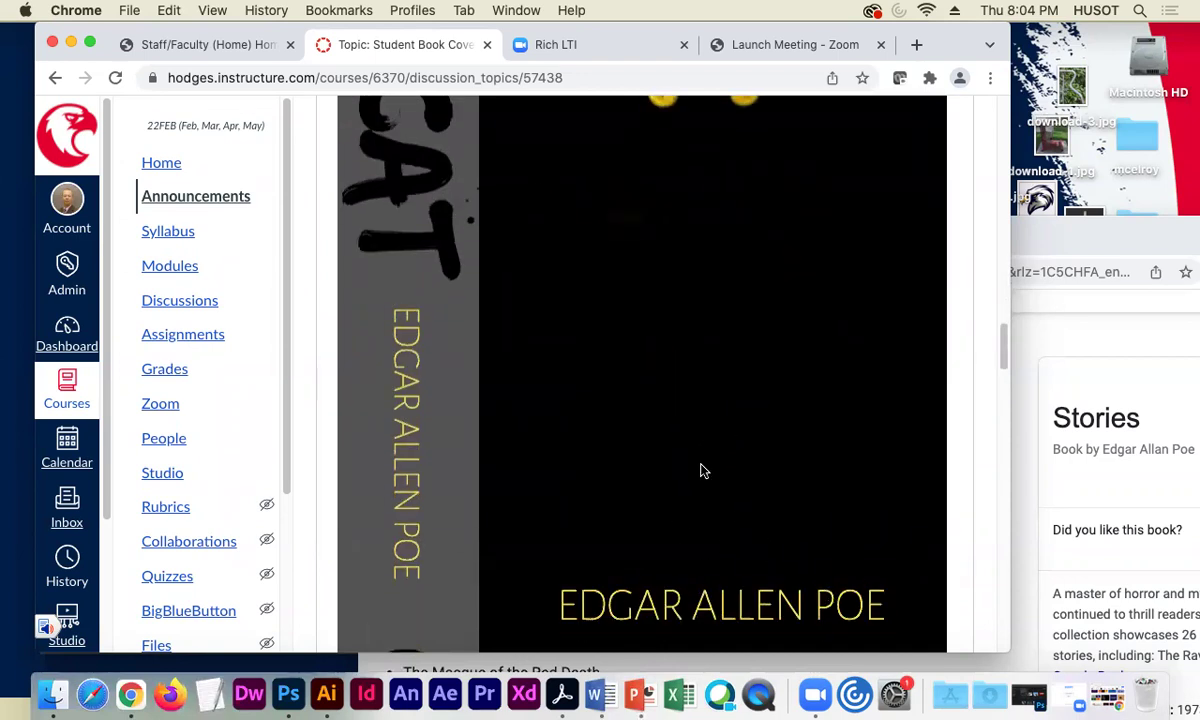
pyautogui.scroll(-2, 705, 493)
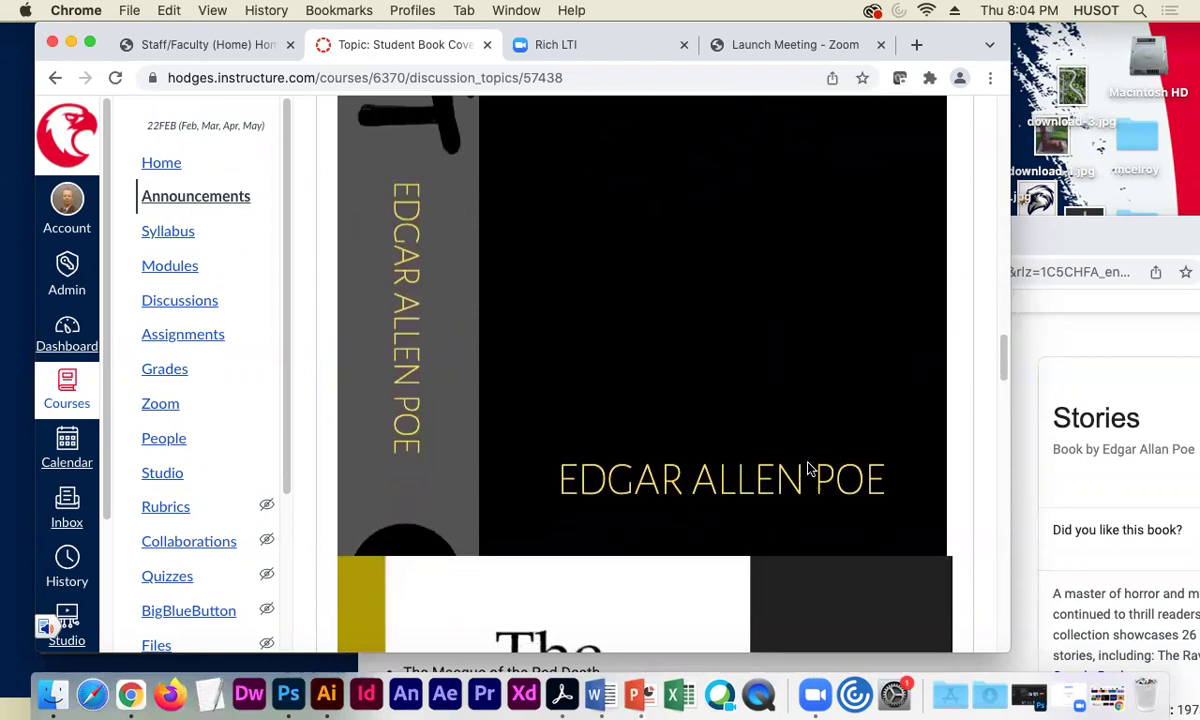
# - Examine the student cover for "The Gold Bug", from its title lettering and spine to the beetle graphic and author line
pyautogui.scroll(-4, 540, 422)
pyautogui.scroll(-5, 553, 435)
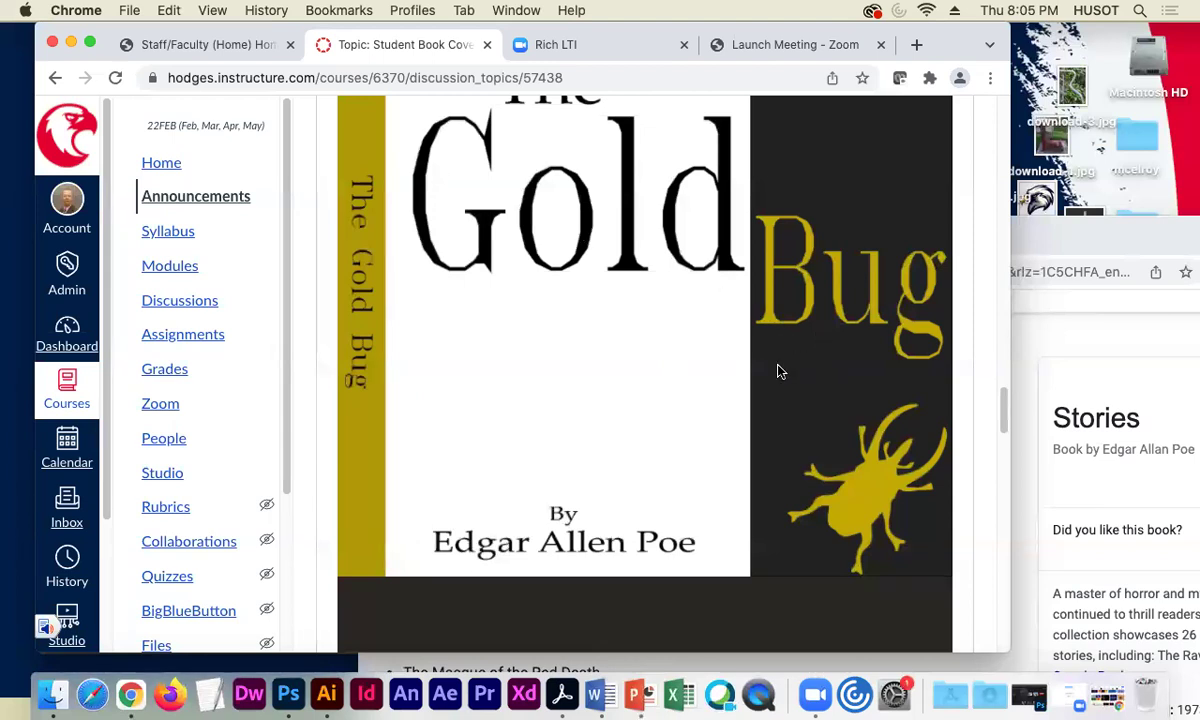
pyautogui.scroll(-3, 777, 371)
pyautogui.scroll(5, 560, 380)
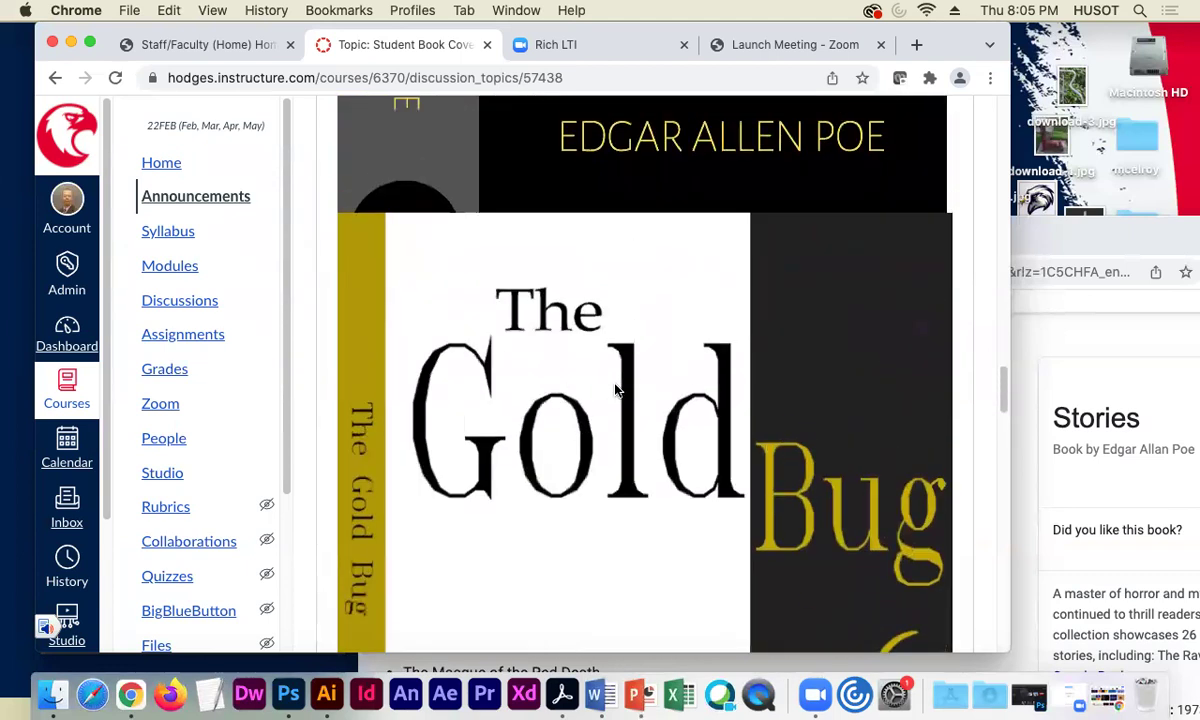
pyautogui.scroll(-6, 670, 429)
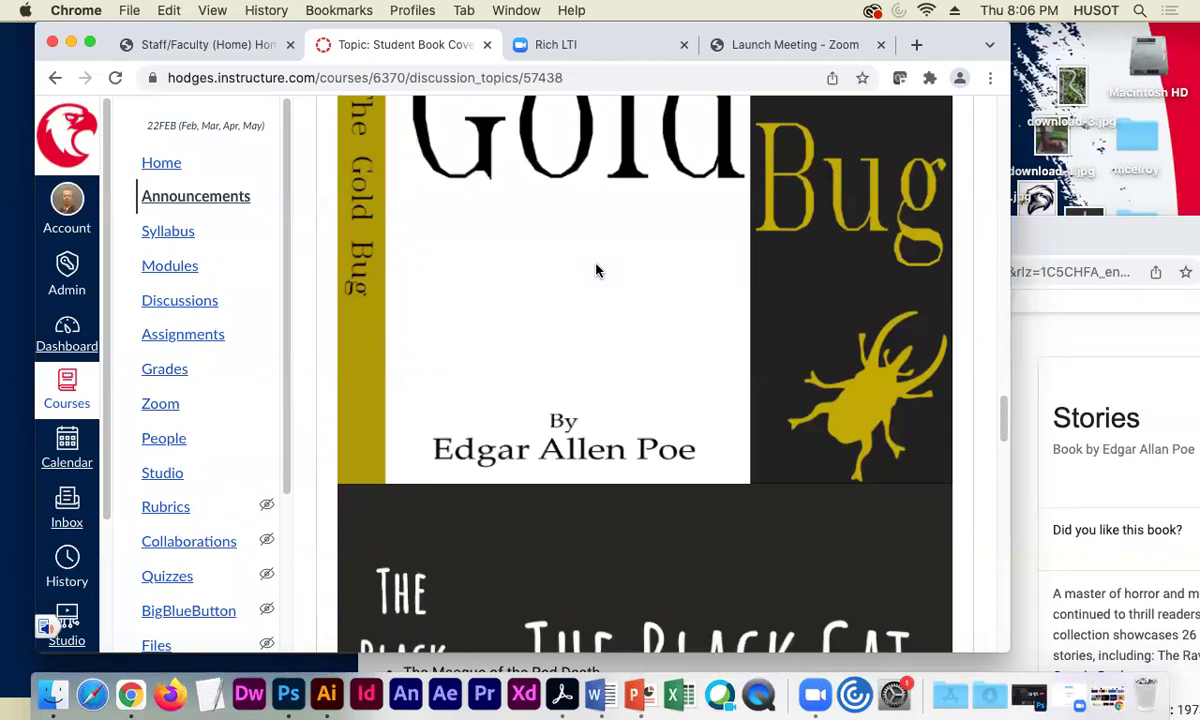
pyautogui.scroll(4, 600, 275)
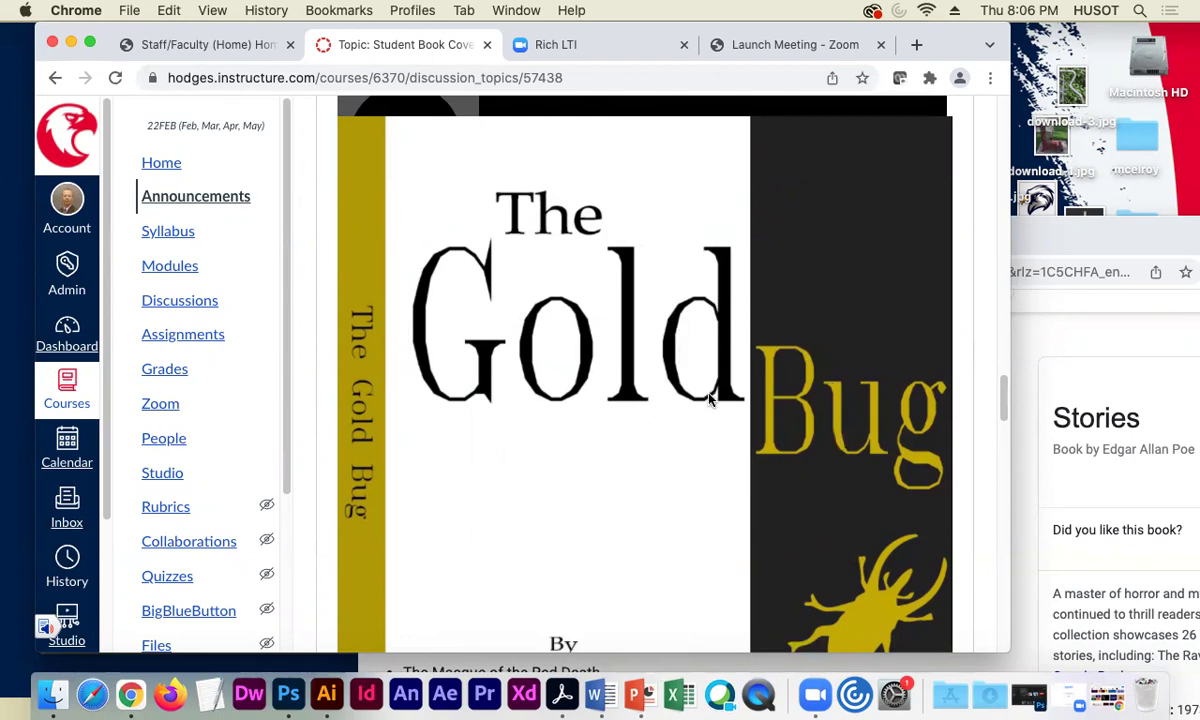
pyautogui.scroll(-1, 602, 510)
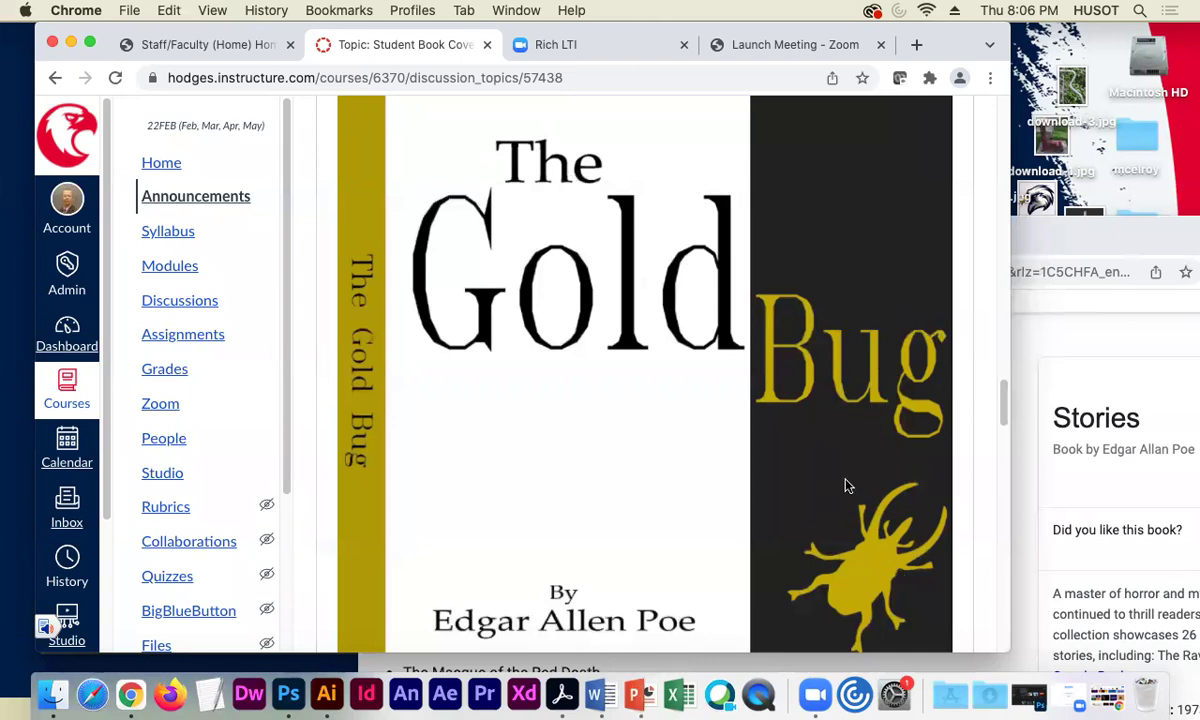
pyautogui.scroll(-1, 575, 441)
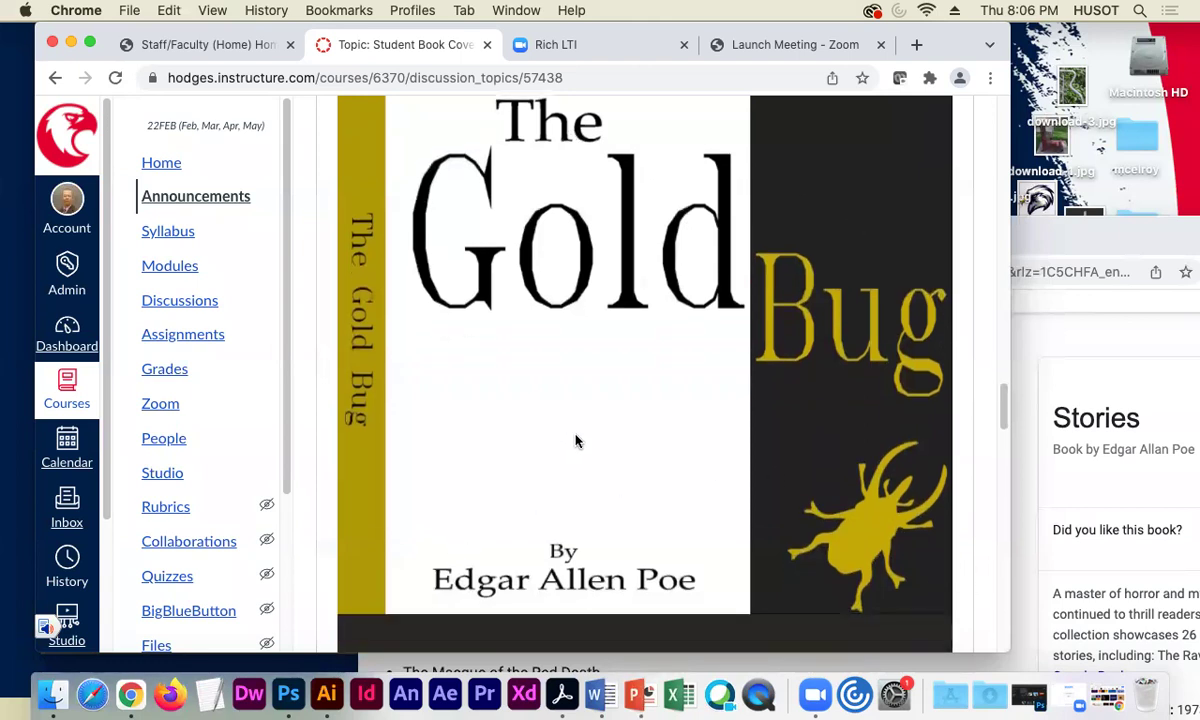
# - Examine the student cover for "The Black Cat & other dark tales" below the Gold Bug design
pyautogui.scroll(-5, 575, 441)
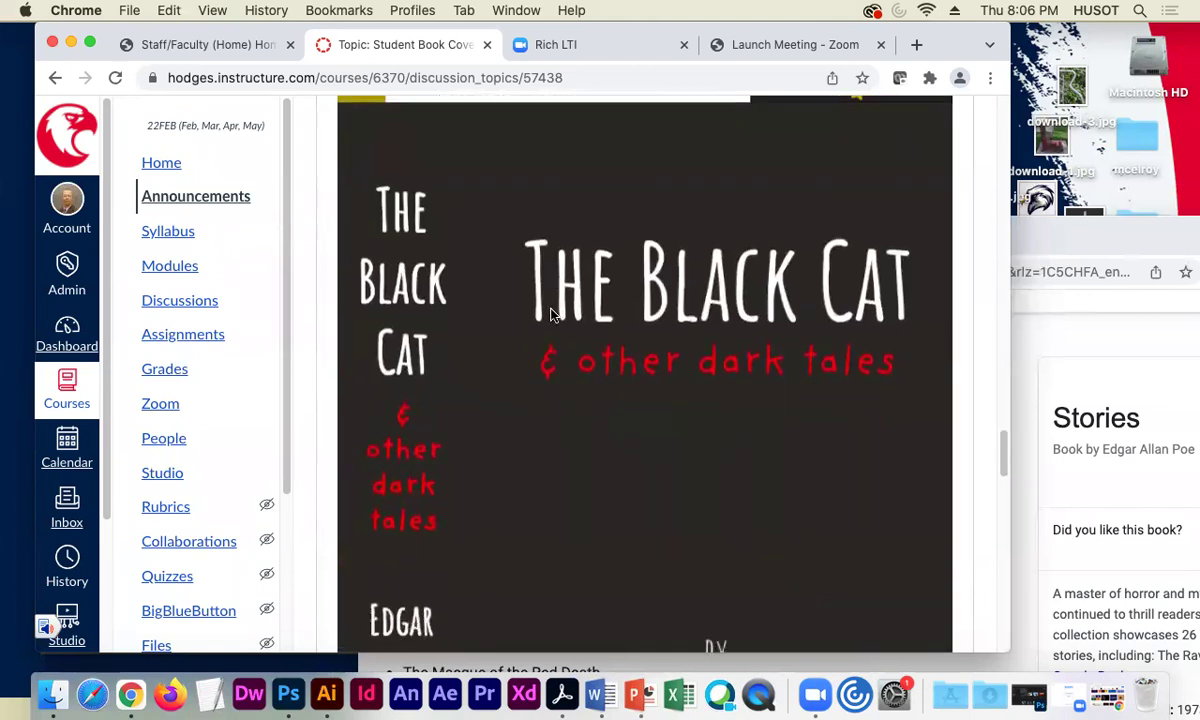
pyautogui.scroll(-2, 553, 314)
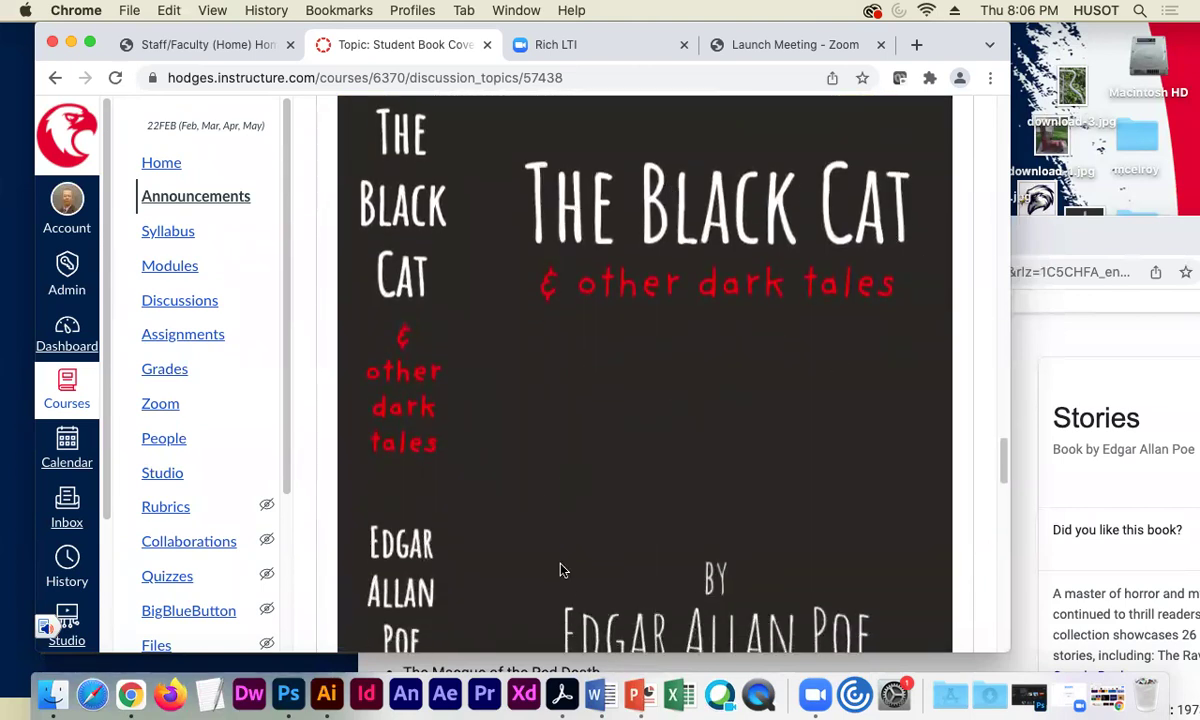
# - Look through the student book cover designs in the announcement, including the covers for The Black Cat and The Pit and the Pendulum
pyautogui.scroll(-6, 796, 580)
pyautogui.scroll(-10, 795, 566)
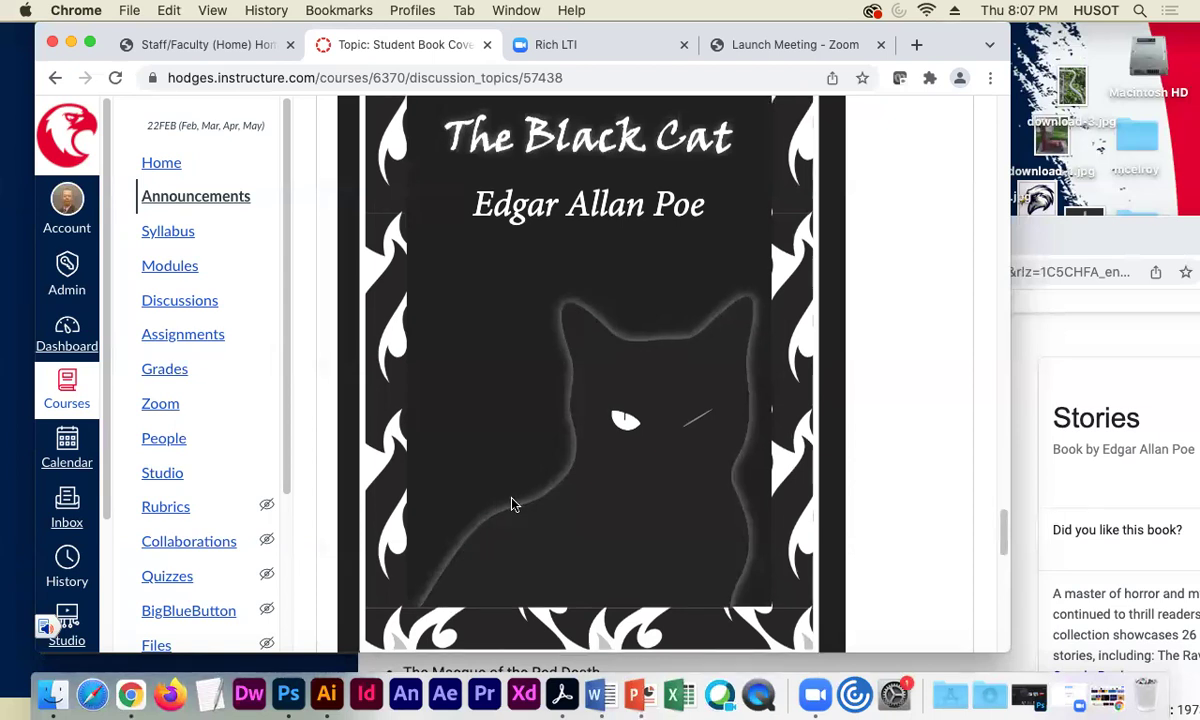
pyautogui.scroll(-3, 525, 500)
pyautogui.scroll(-8, 538, 498)
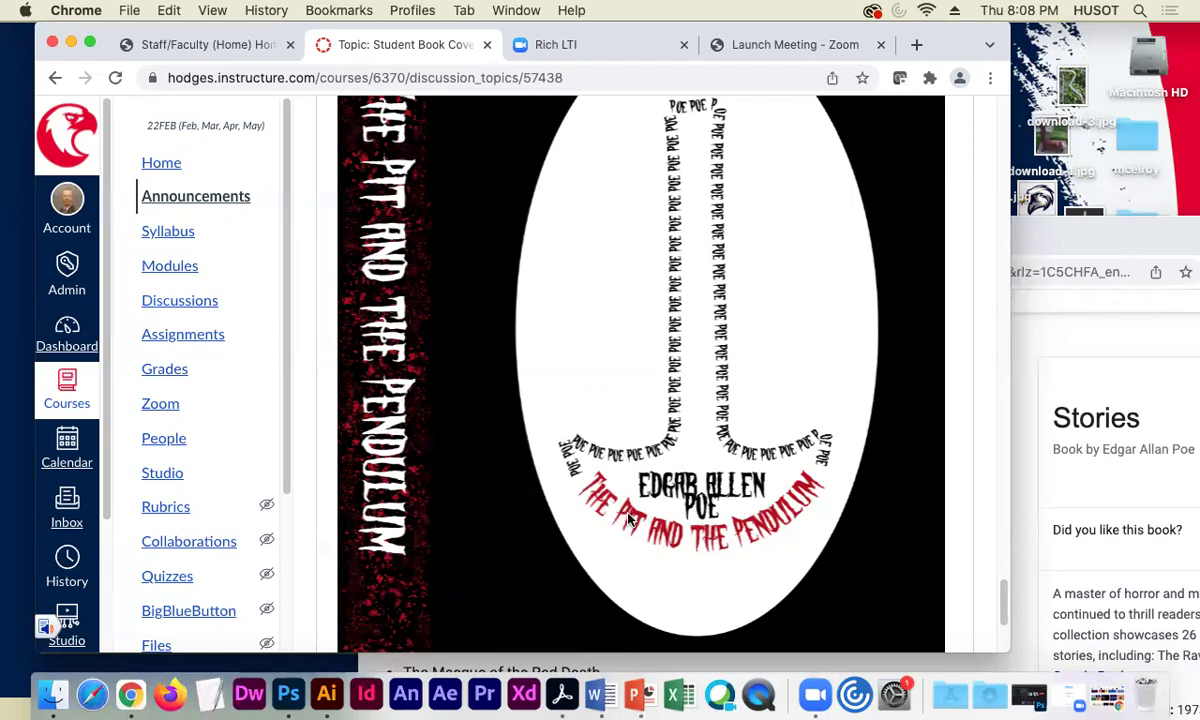
pyautogui.scroll(-10, 625, 522)
pyautogui.scroll(5, 617, 530)
pyautogui.scroll(15, 612, 522)
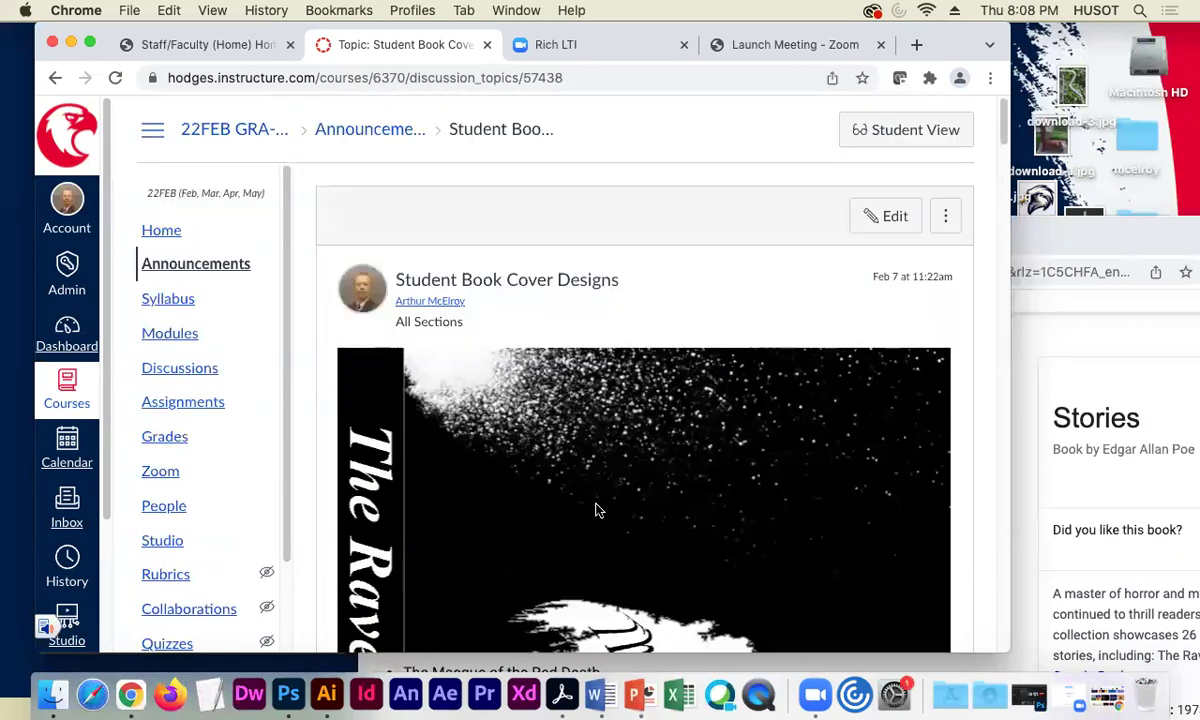
# - Minimize the course announcement window and open the full Book Riot ranking of Poe stories from the Google results
pyautogui.click(70, 44)
pyautogui.moveTo(1057, 248); pyautogui.dragTo(948, 190)
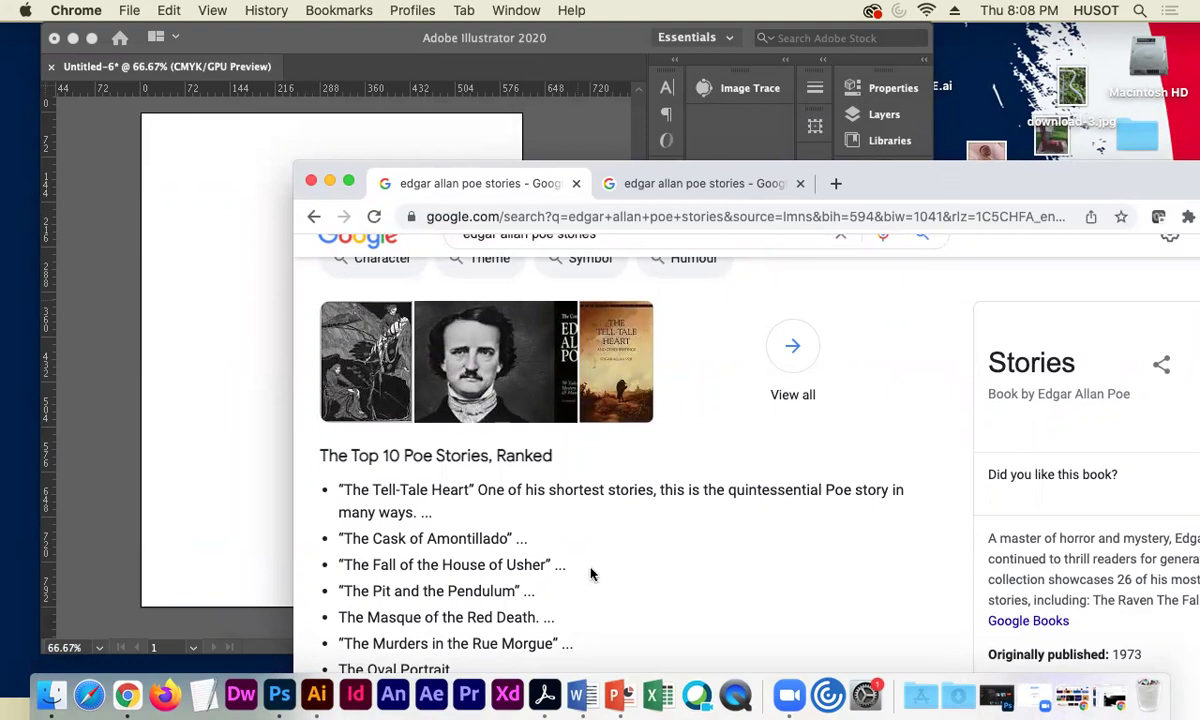
pyautogui.scroll(-2, 590, 574)
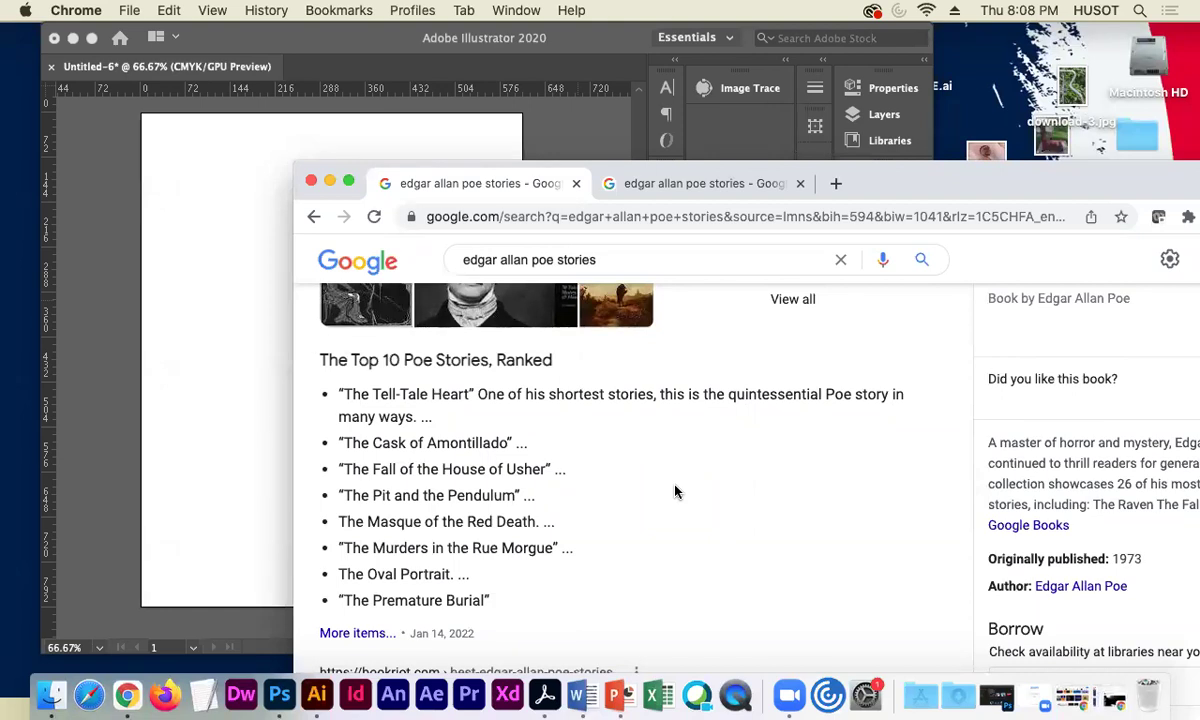
pyautogui.scroll(-2, 615, 570)
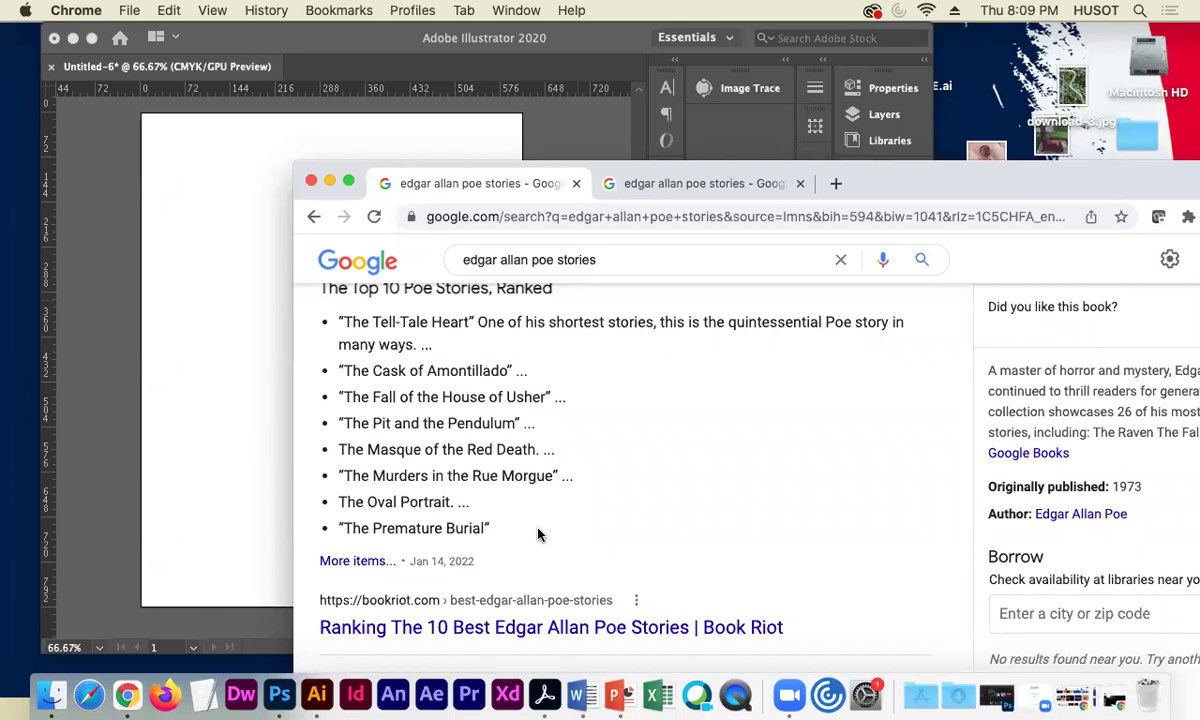
pyautogui.click(362, 561)
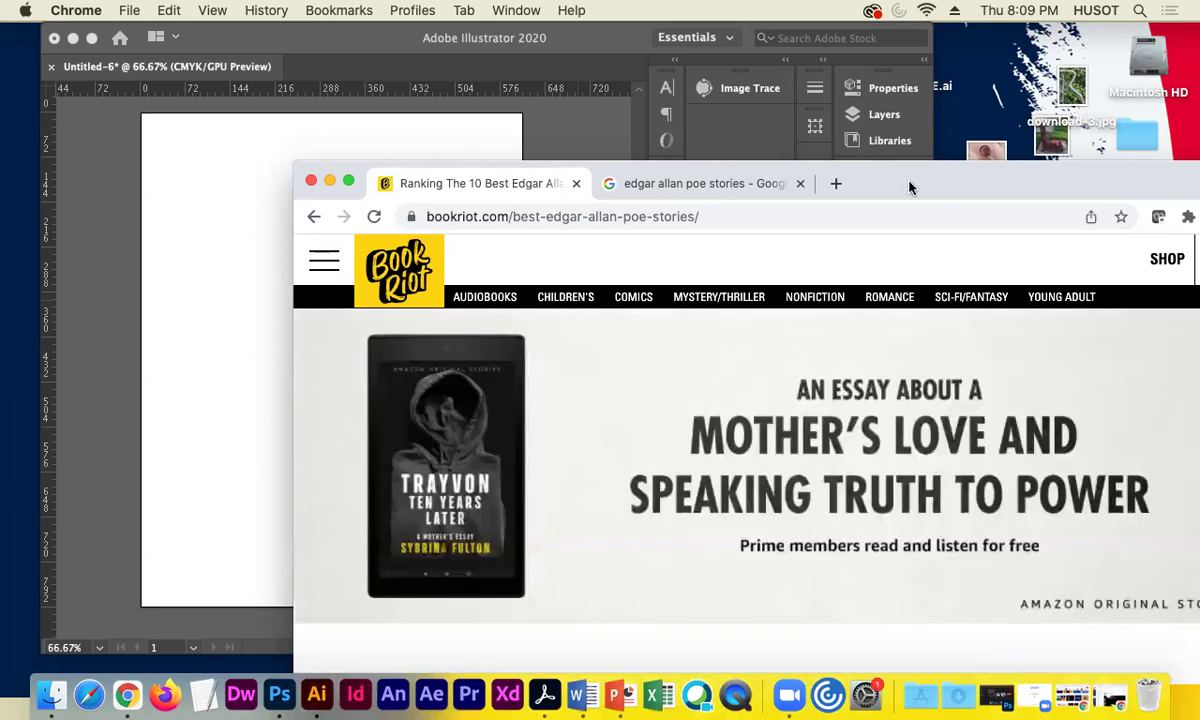
# - Move the browser window fully into view and dismiss the merchandise pop-up on the Book Riot article
pyautogui.moveTo(908, 187); pyautogui.dragTo(772, 102)
pyautogui.scroll(-10, 627, 456)
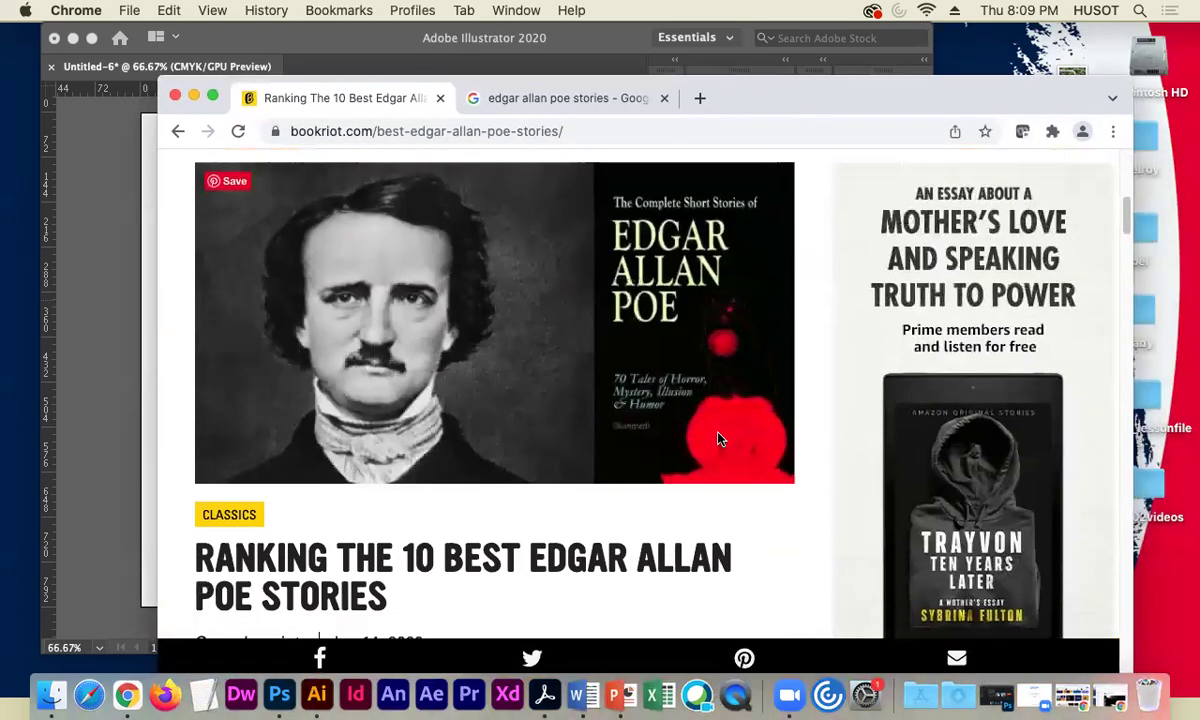
pyautogui.scroll(-4, 718, 437)
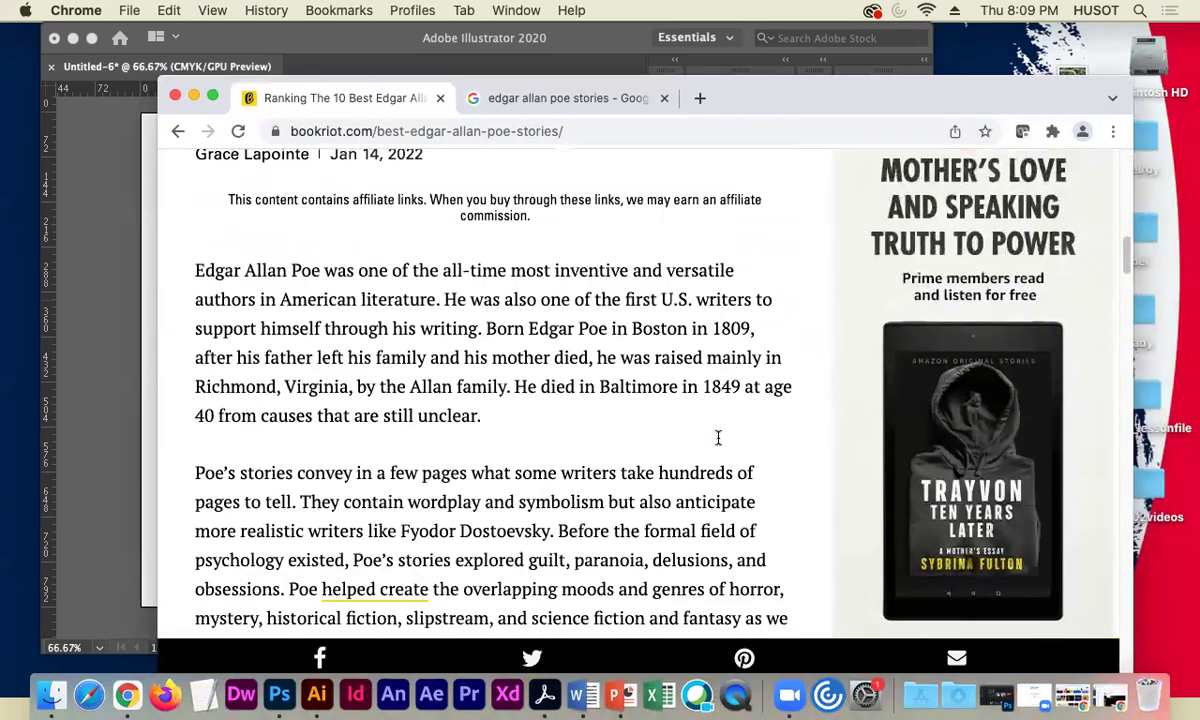
pyautogui.scroll(8, 717, 405)
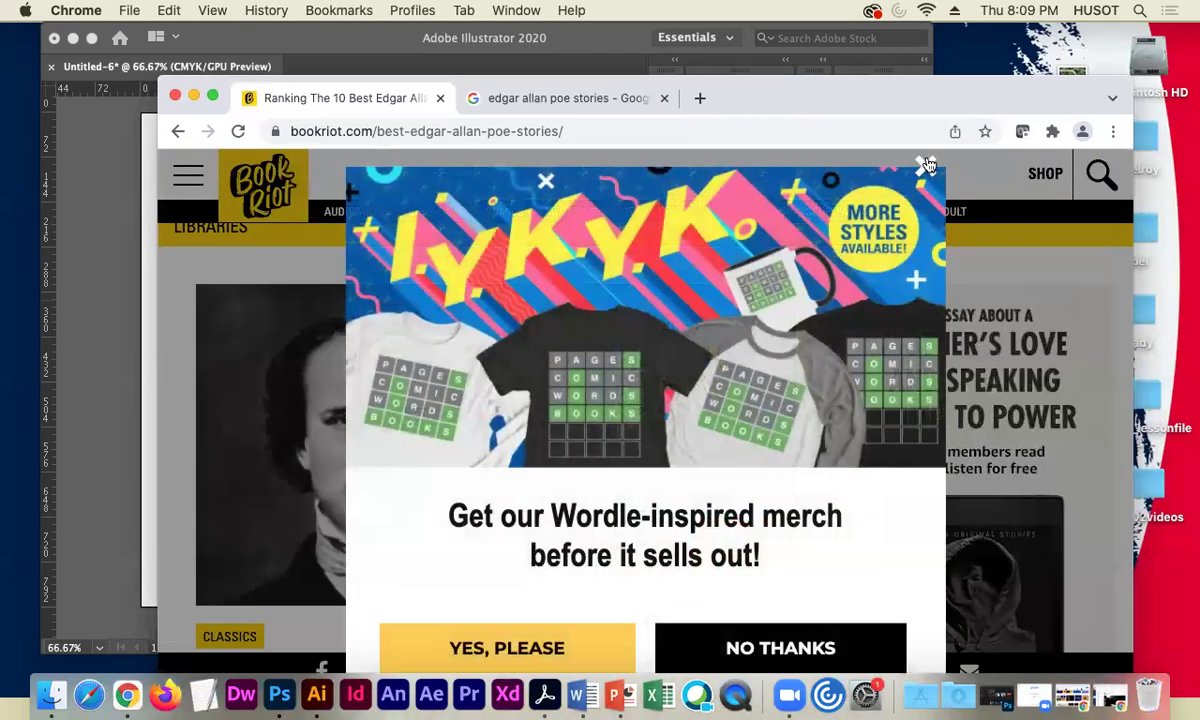
pyautogui.click(925, 165)
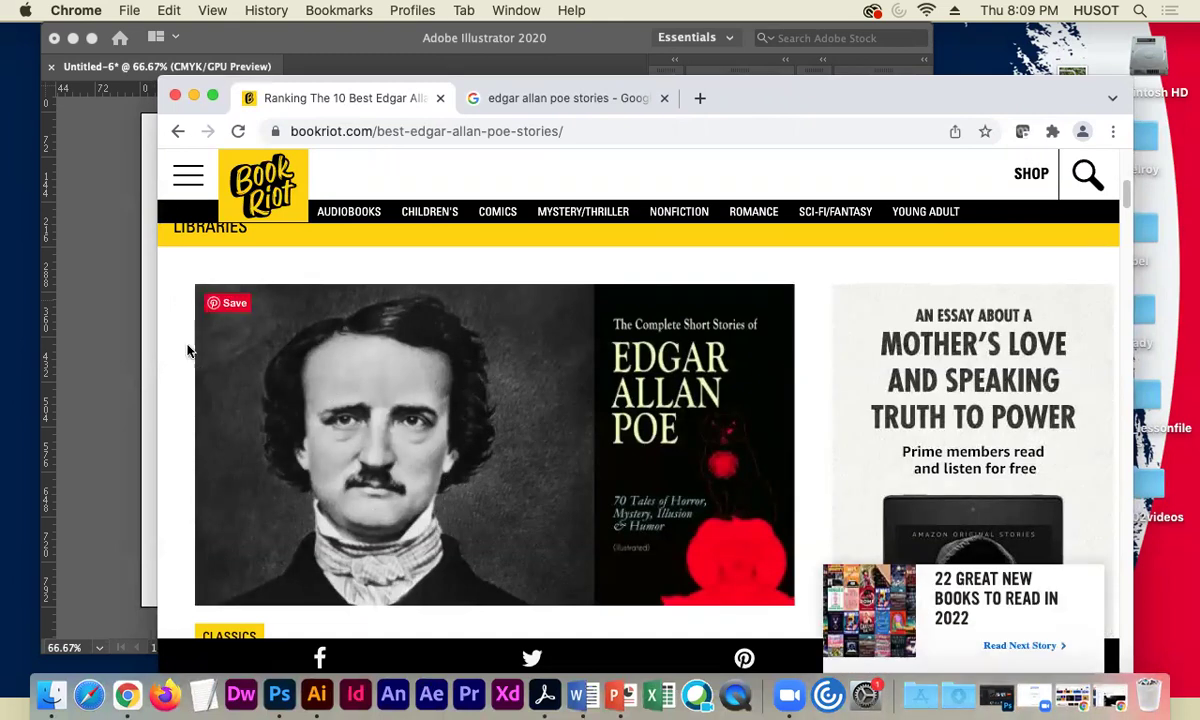
# - Read through the article's introduction and examine the covers for The Tell-Tale Heart and The Cask of Amontillado
pyautogui.scroll(-1, 190, 348)
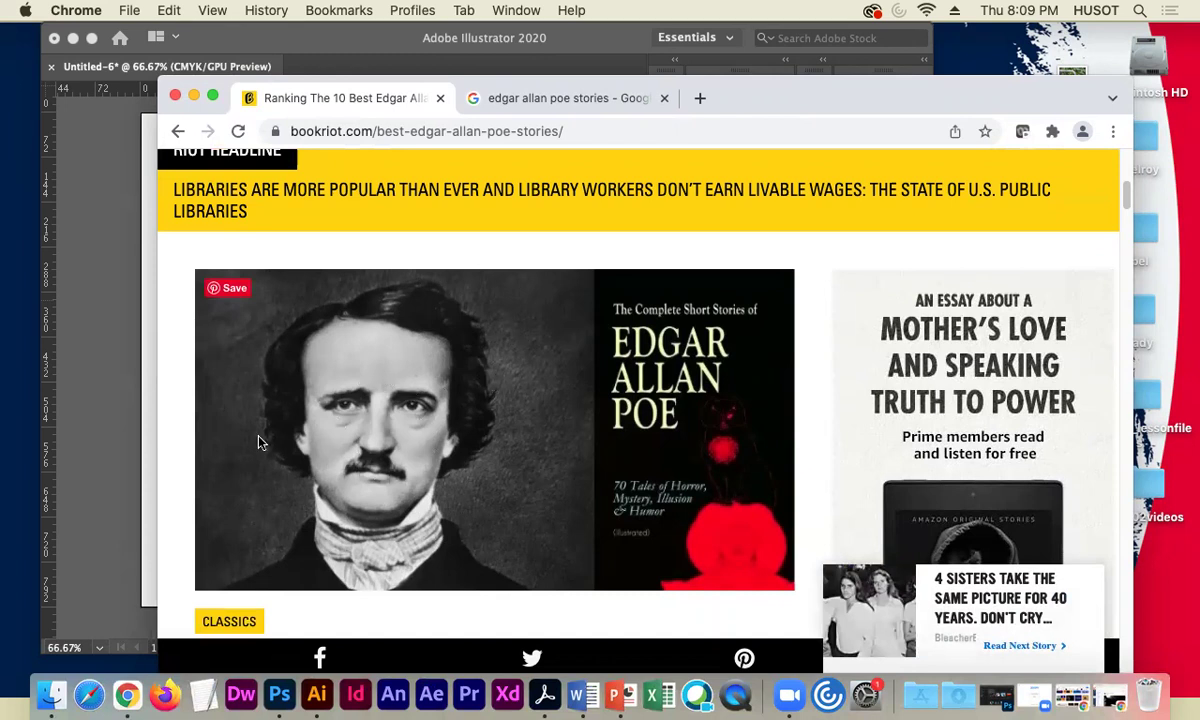
pyautogui.scroll(-2, 180, 388)
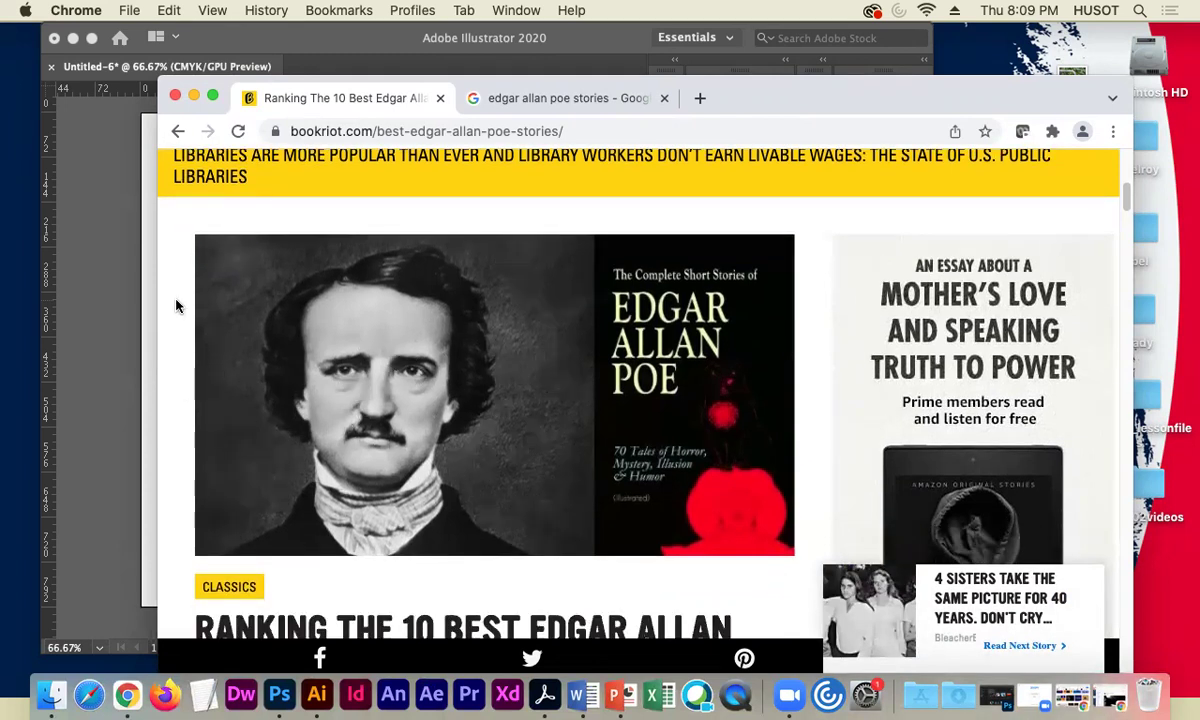
pyautogui.scroll(-2, 182, 326)
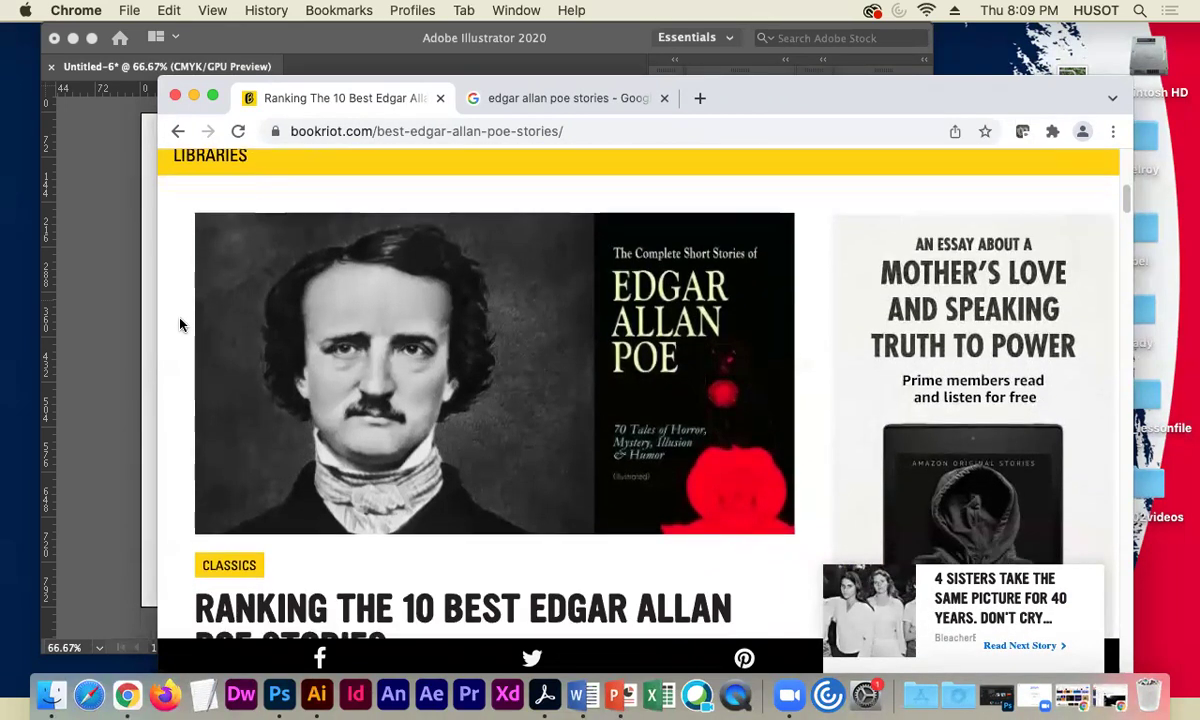
pyautogui.scroll(-10, 182, 335)
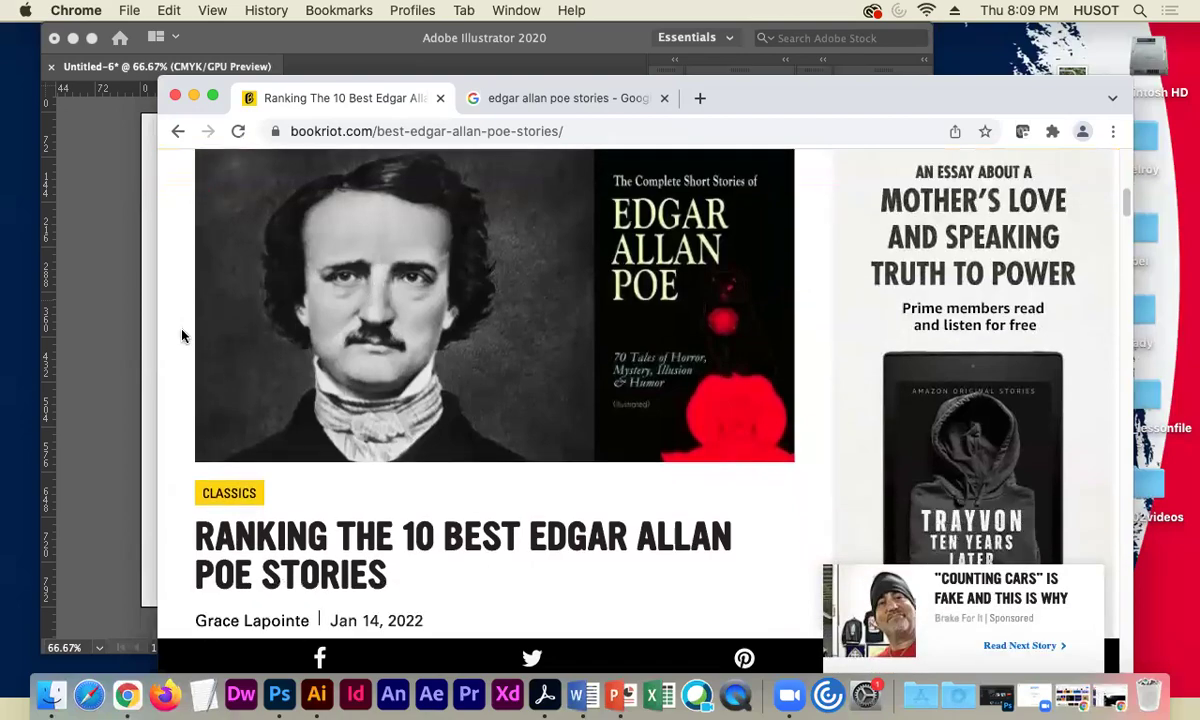
pyautogui.scroll(-12, 185, 338)
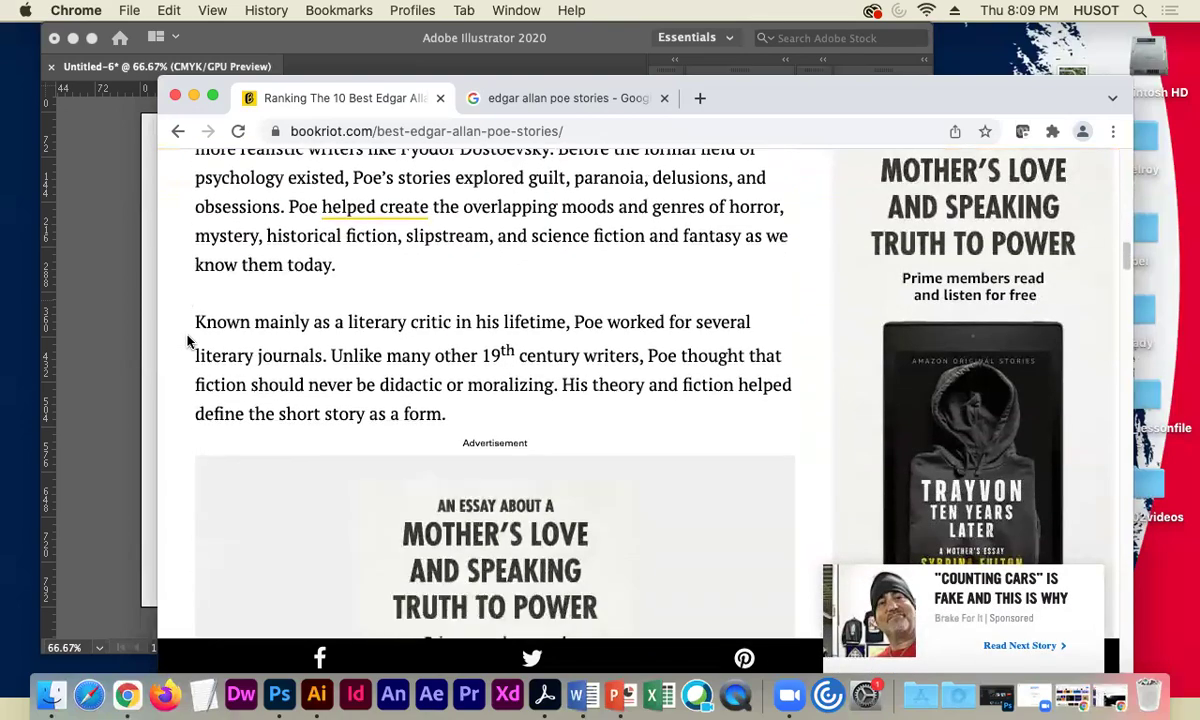
pyautogui.scroll(-12, 190, 344)
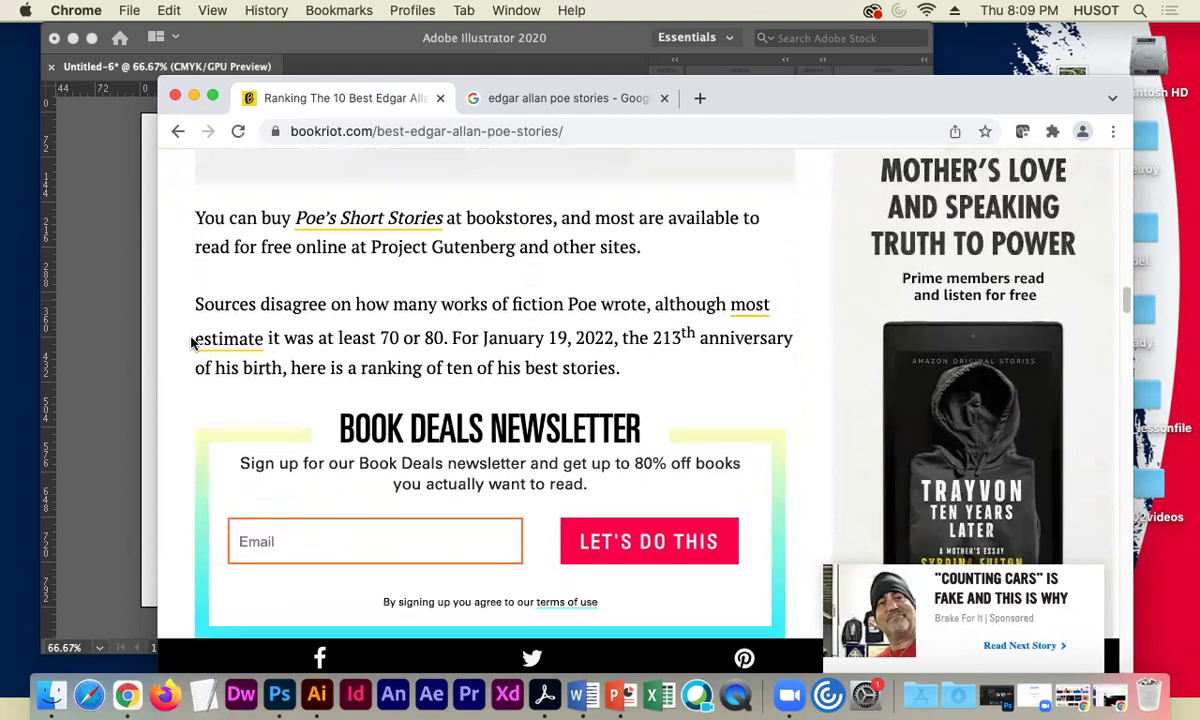
pyautogui.scroll(-2, 193, 344)
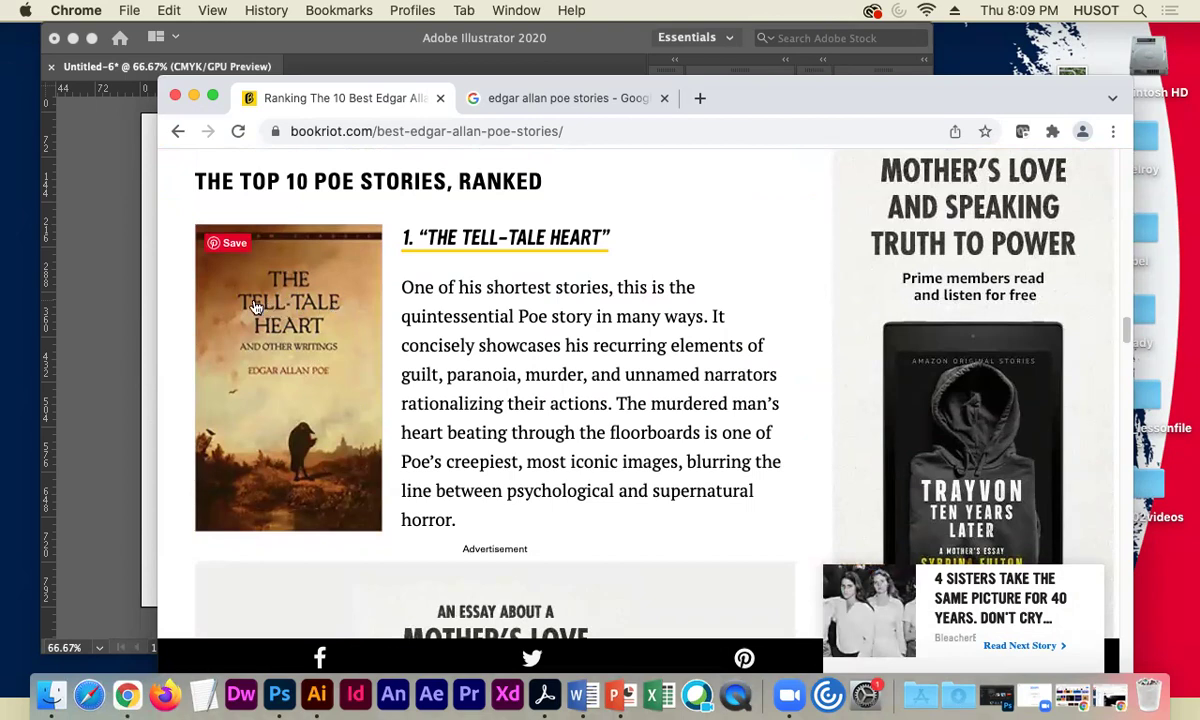
pyautogui.scroll(-10, 198, 380)
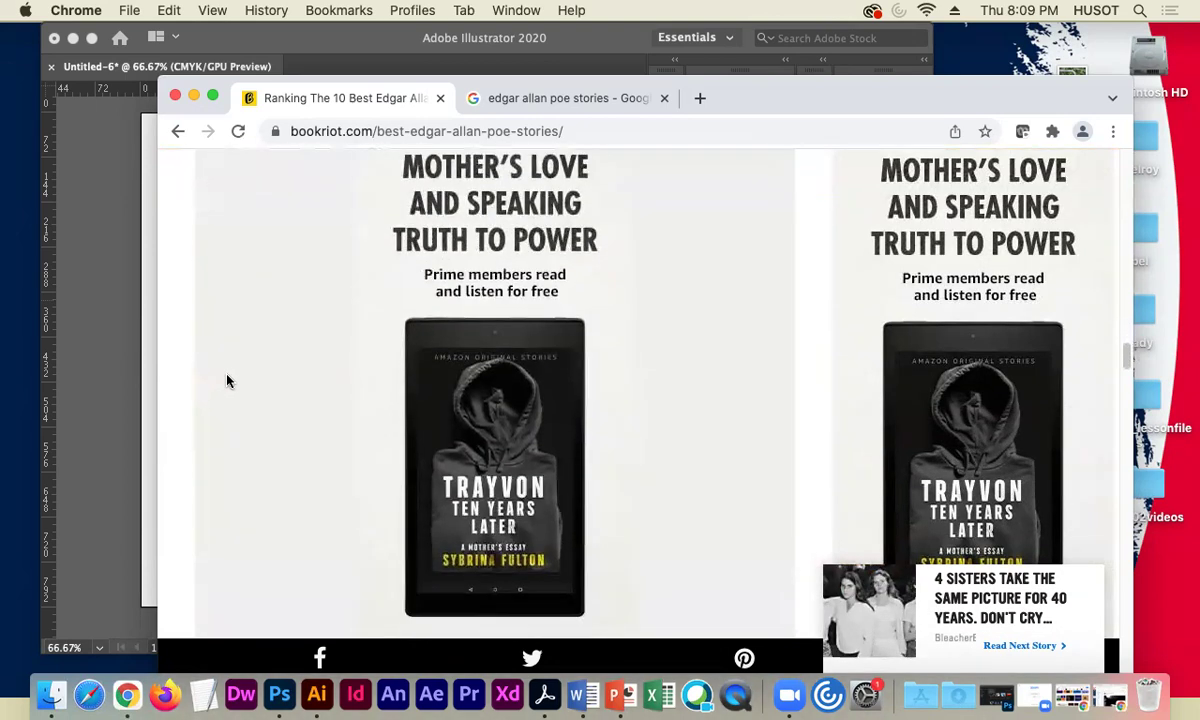
pyautogui.scroll(-3, 227, 381)
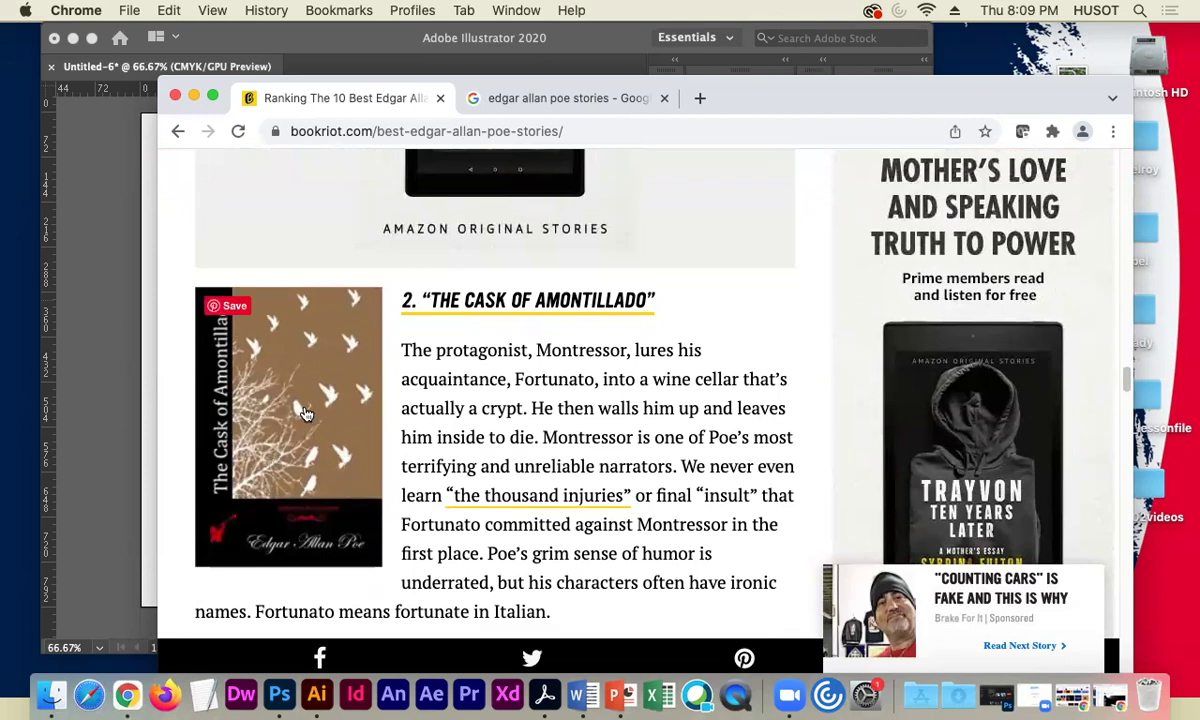
# - Examine the covers for The Fall of the House of Usher, The Pit and the Pendulum and The Masque of the Red Death
pyautogui.scroll(-2, 395, 445)
pyautogui.scroll(-5, 408, 440)
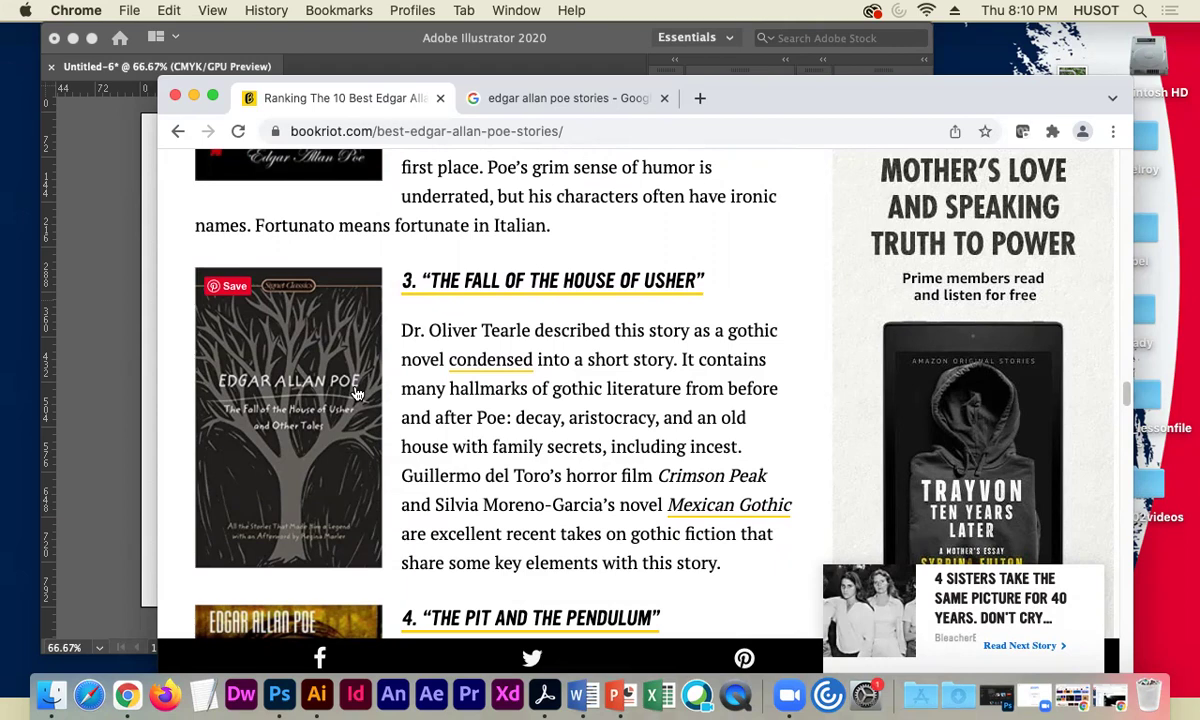
pyautogui.scroll(-5, 345, 390)
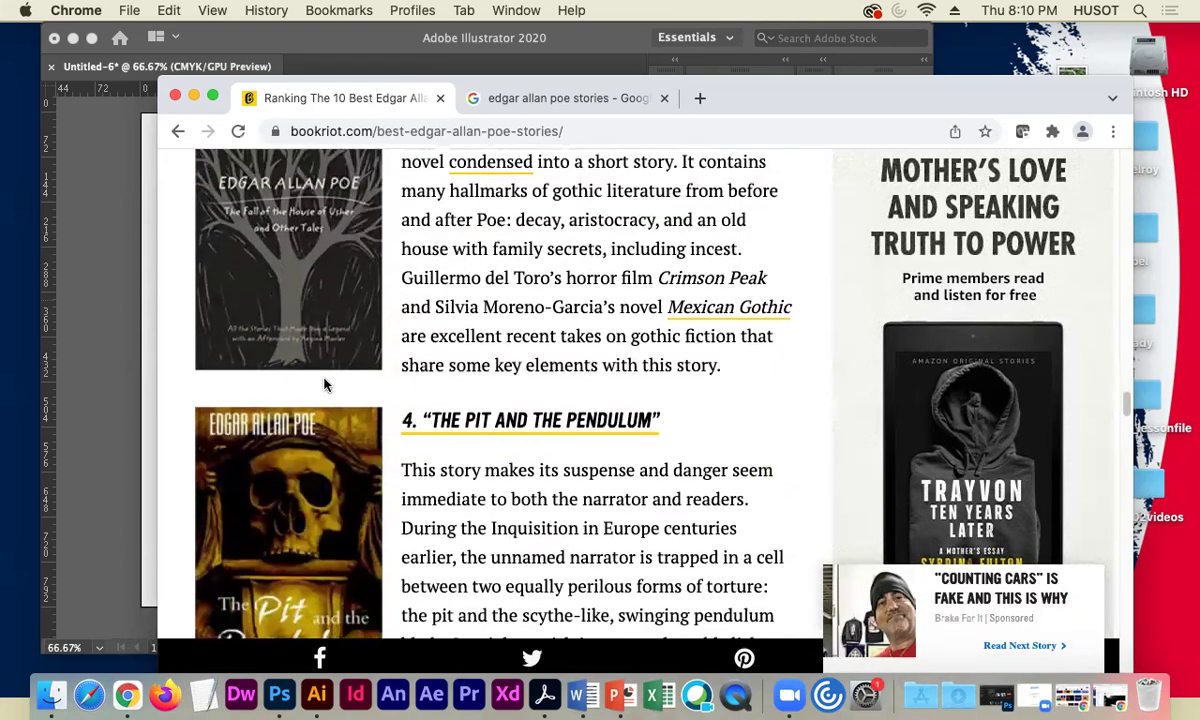
pyautogui.scroll(-3, 340, 387)
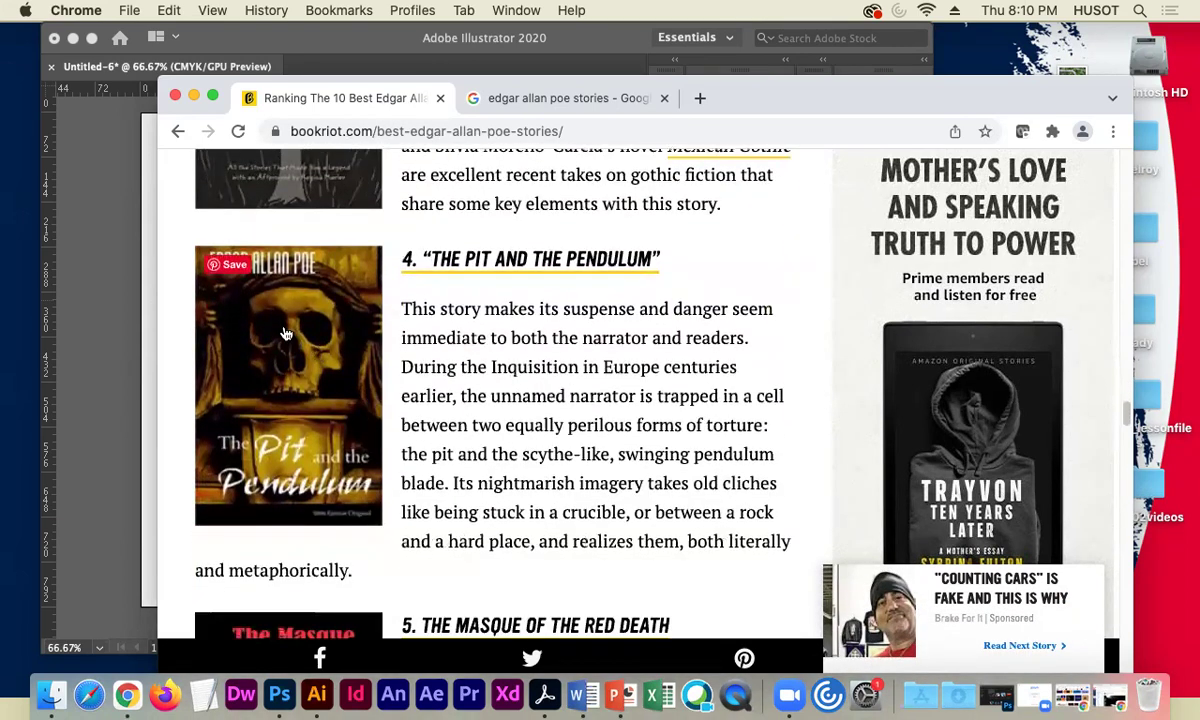
pyautogui.scroll(-8, 480, 330)
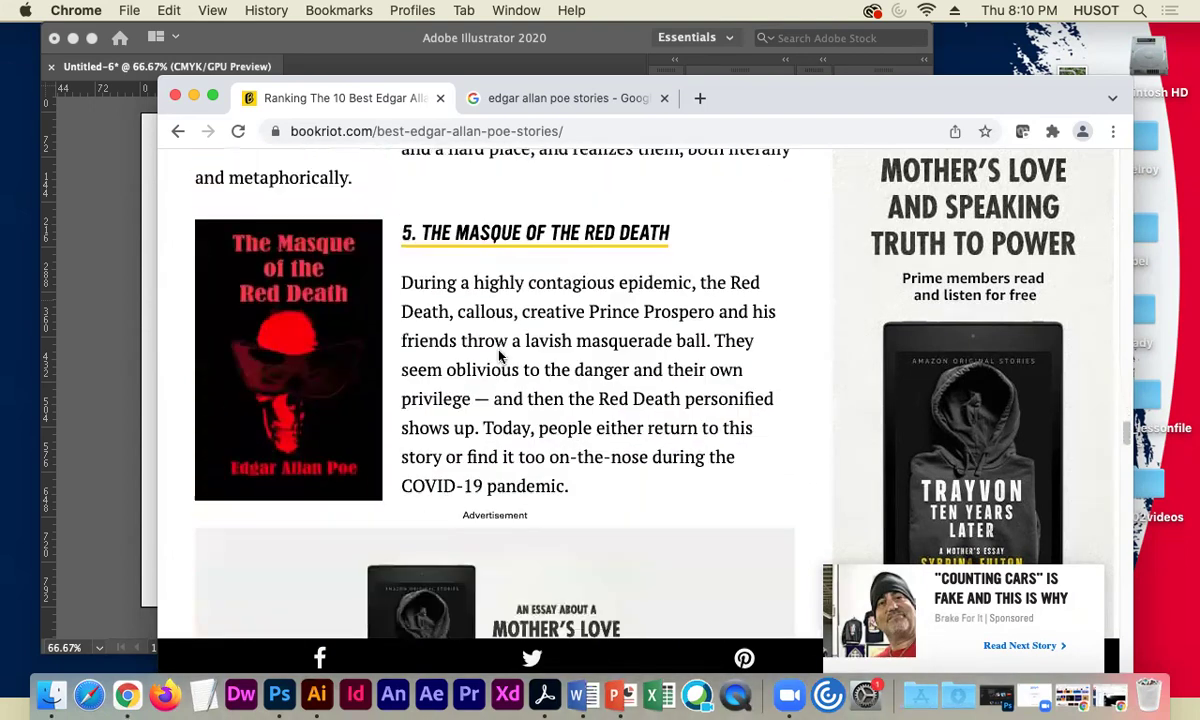
pyautogui.scroll(3, 367, 276)
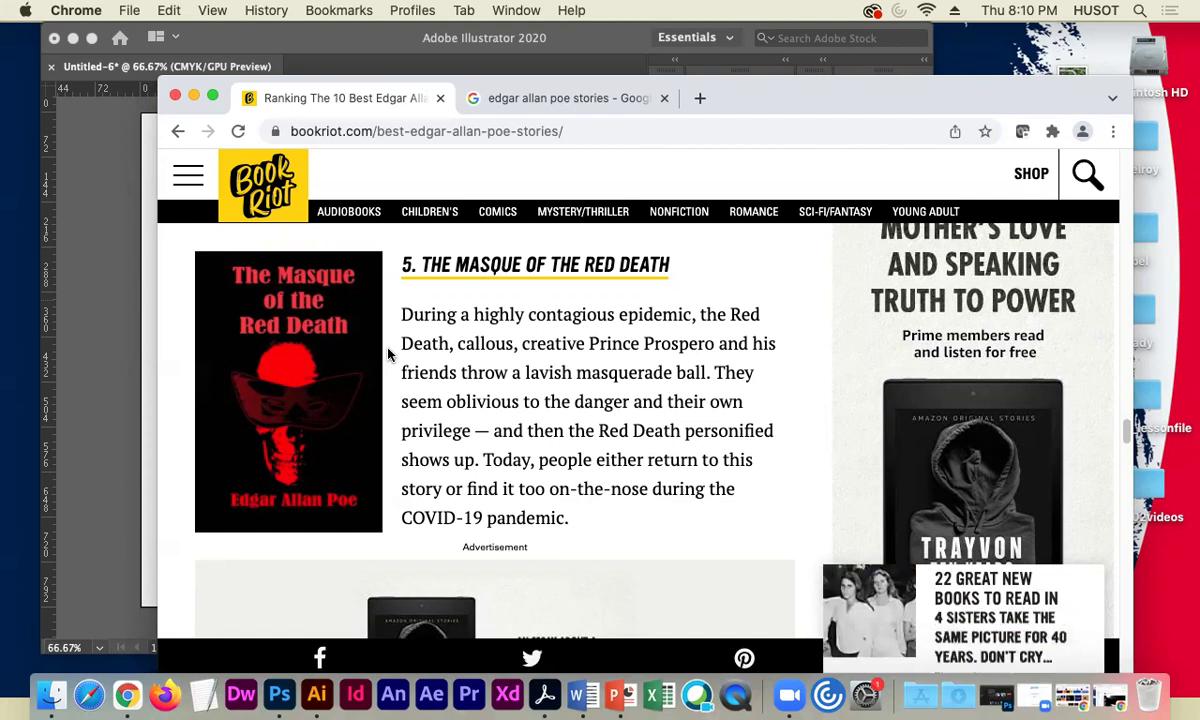
pyautogui.scroll(-3, 391, 355)
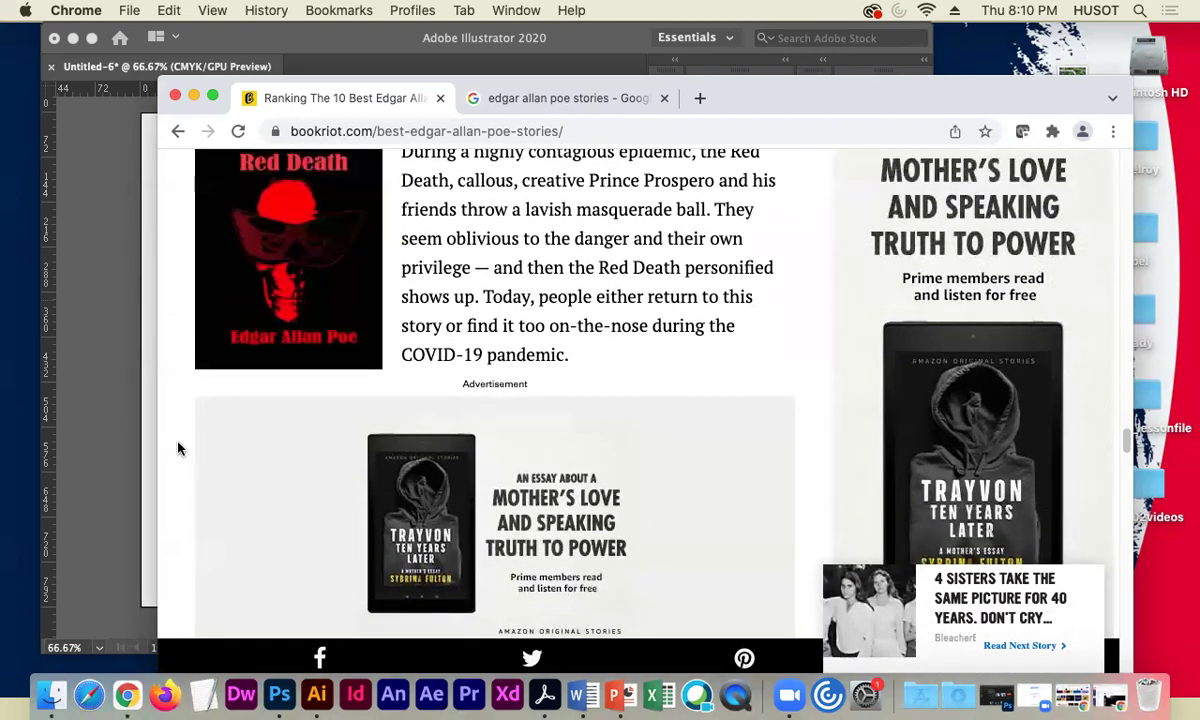
pyautogui.scroll(-1, 180, 450)
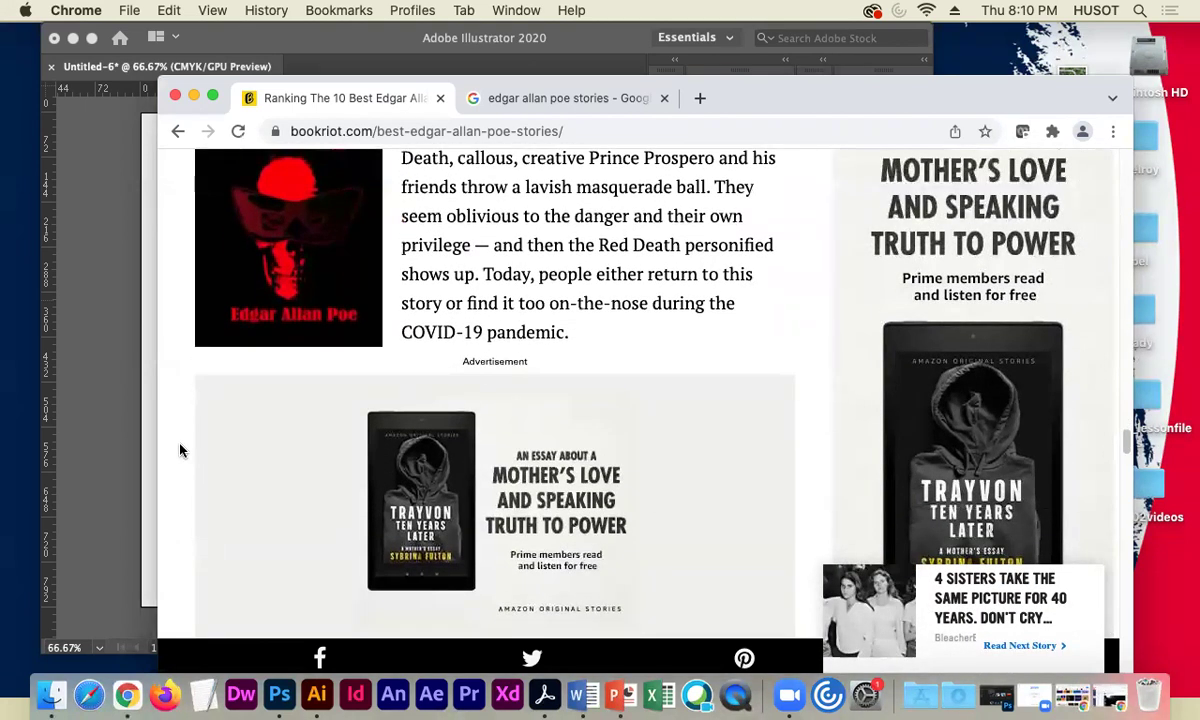
# - Examine the covers of the stories ranked 6 to 10, from The Murders in the Rue Morgue to The Black Cat
pyautogui.scroll(-10, 228, 428)
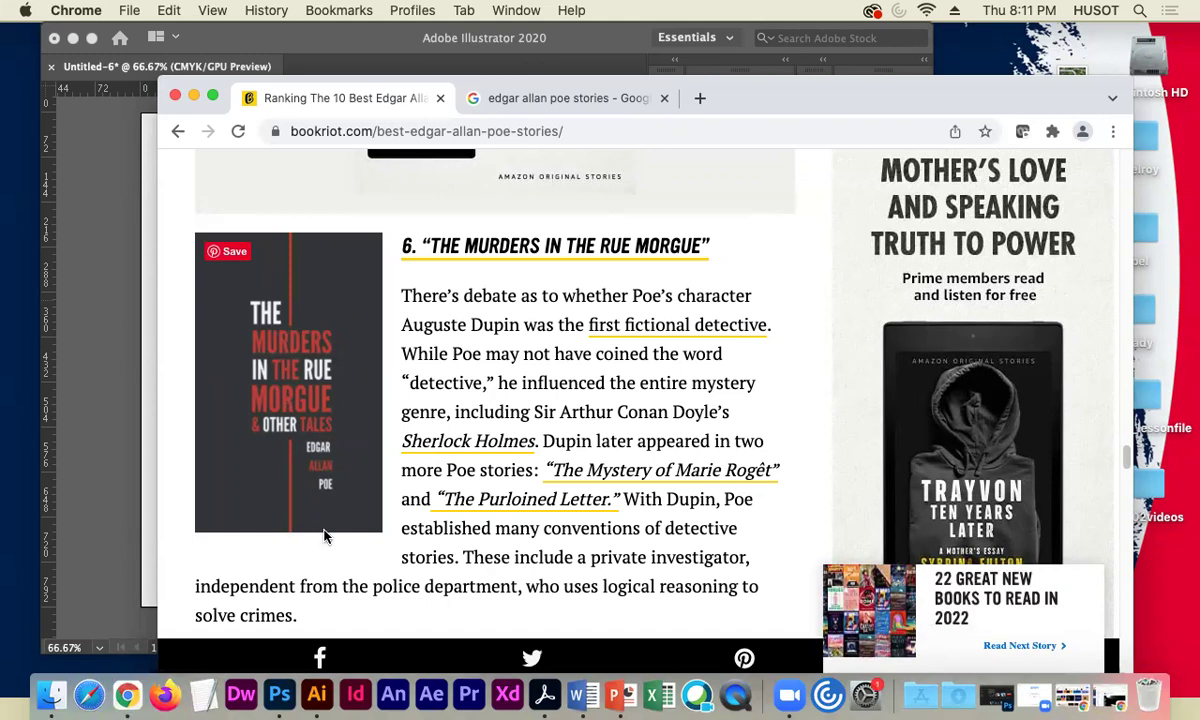
pyautogui.scroll(-10, 420, 480)
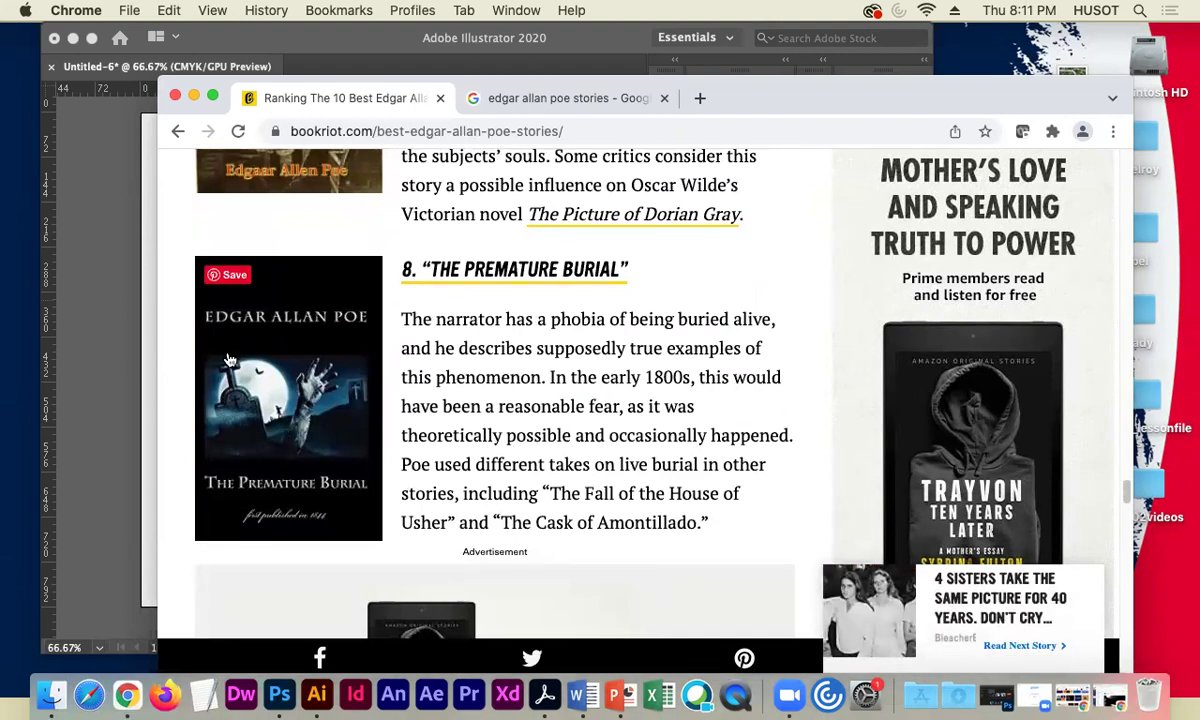
pyautogui.scroll(-10, 543, 407)
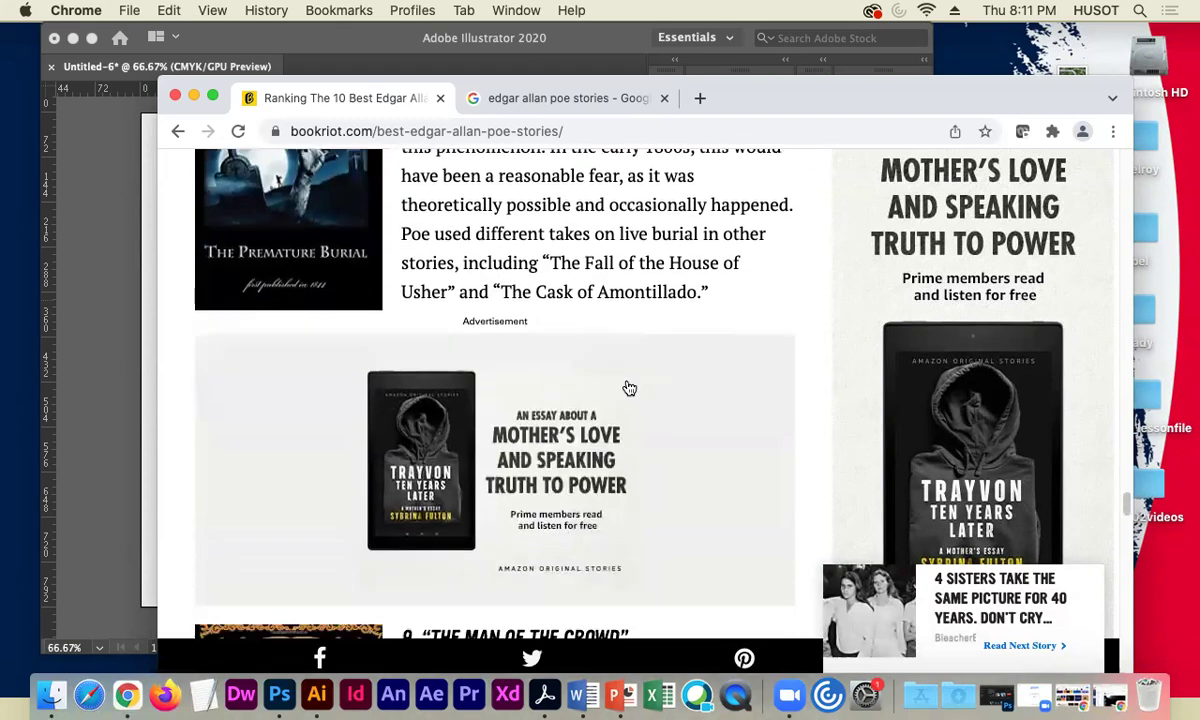
pyautogui.scroll(-1, 622, 392)
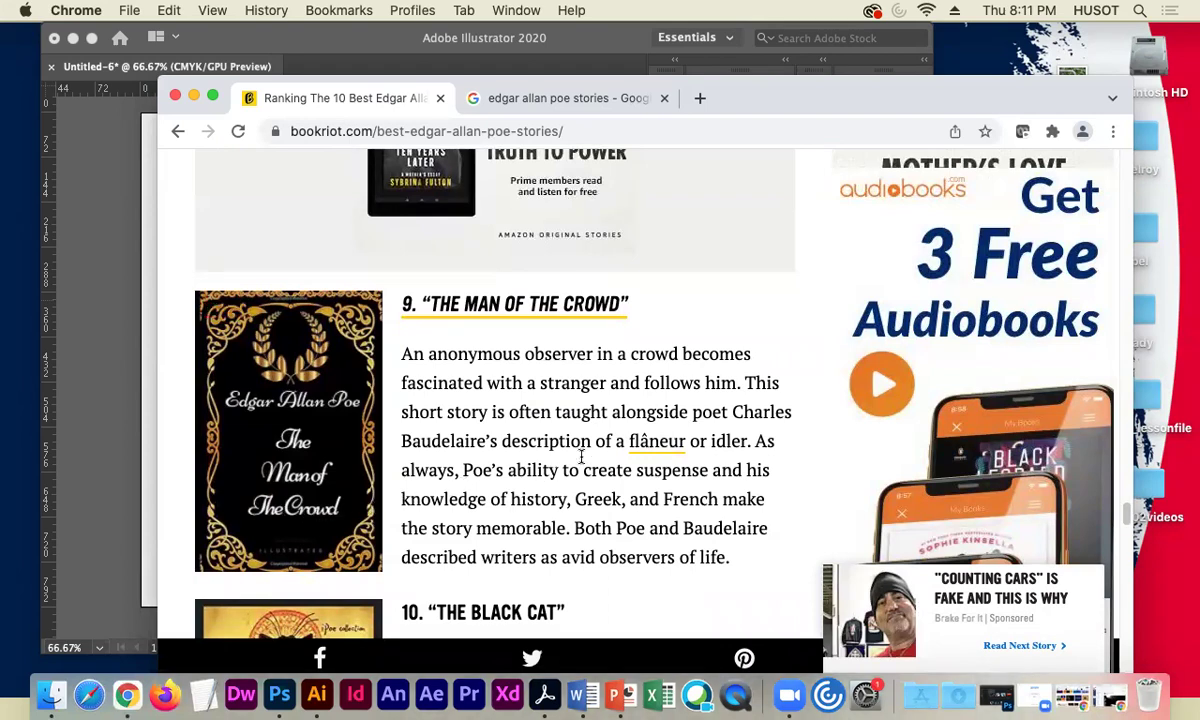
pyautogui.scroll(-5, 575, 460)
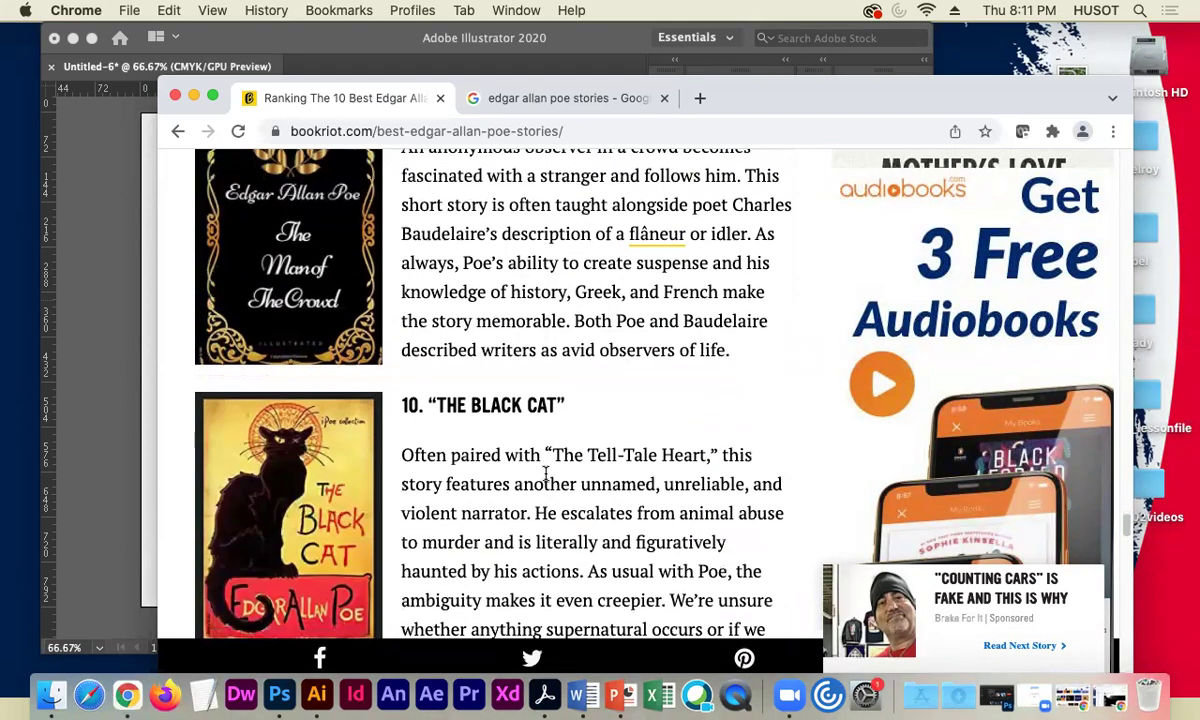
pyautogui.scroll(-4, 522, 410)
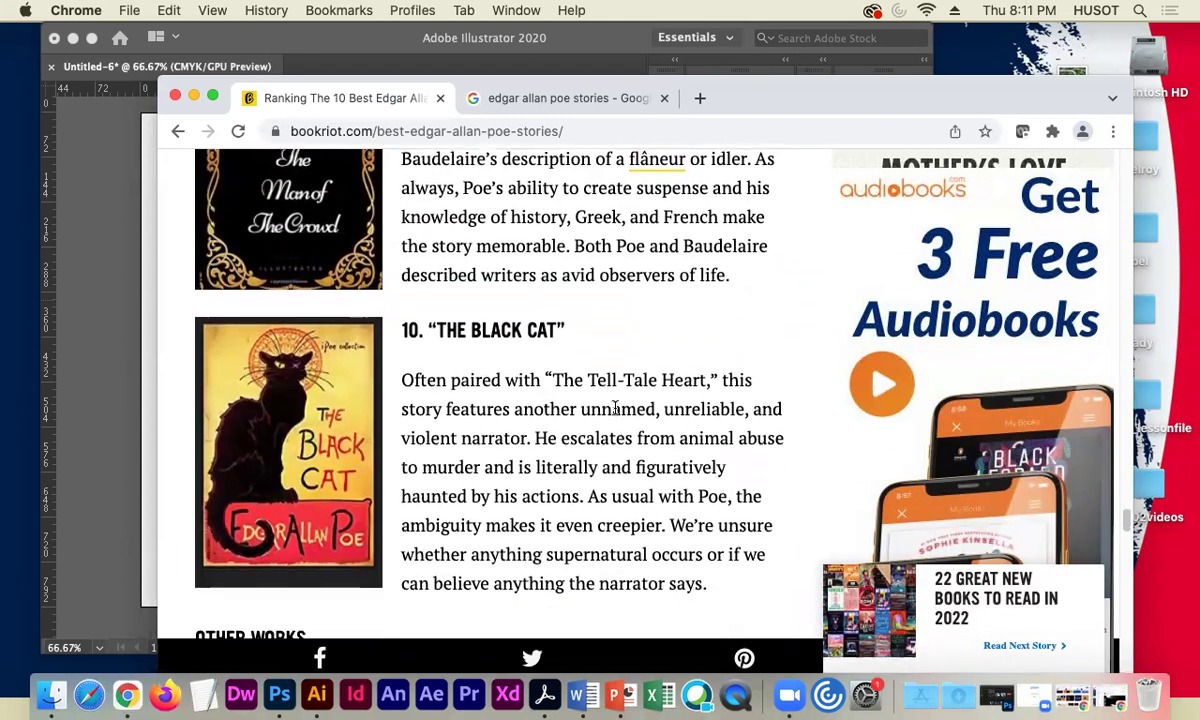
pyautogui.scroll(-2, 468, 425)
pyautogui.scroll(1, 474, 429)
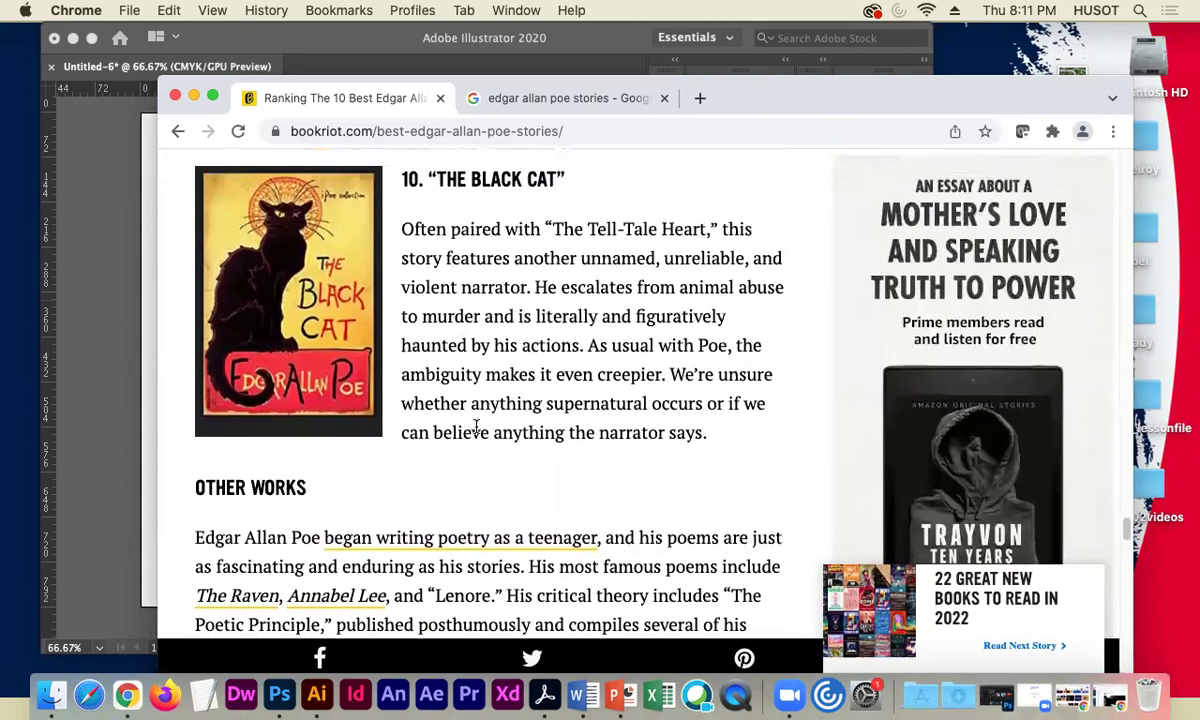
pyautogui.scroll(1, 510, 433)
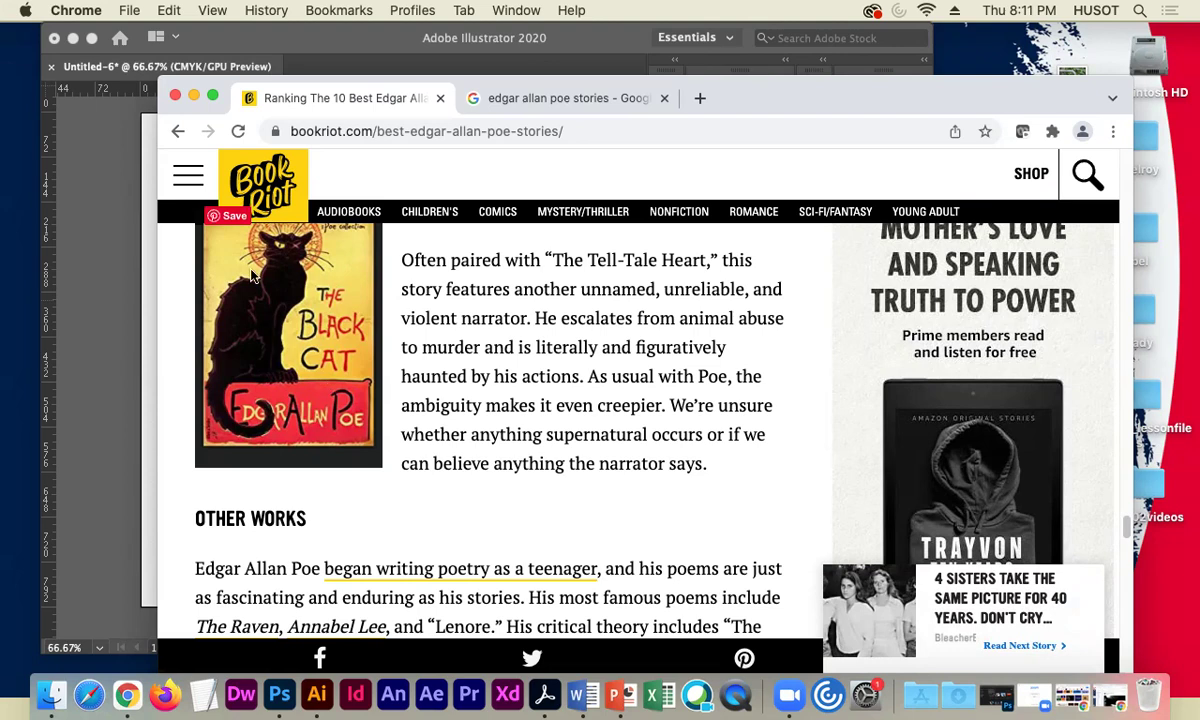
# - Switch to Illustrator, draw a rectangle covering the whole artboard and fill it with black
pyautogui.click(194, 97)
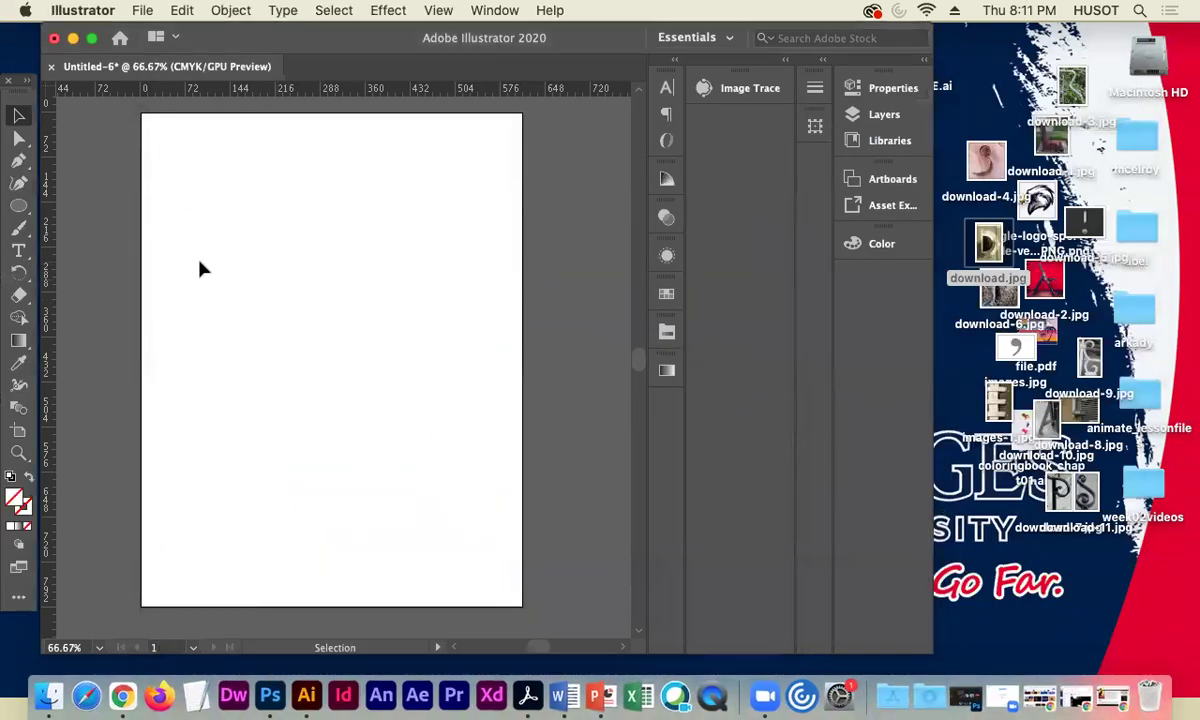
pyautogui.moveTo(18, 205); pyautogui.dragTo(82, 200)
pyautogui.moveTo(141, 112)
pyautogui.mouseDown()
pyautogui.moveTo(407, 498)
pyautogui.moveTo(469, 576)
pyautogui.moveTo(522, 605)
pyautogui.mouseUp()
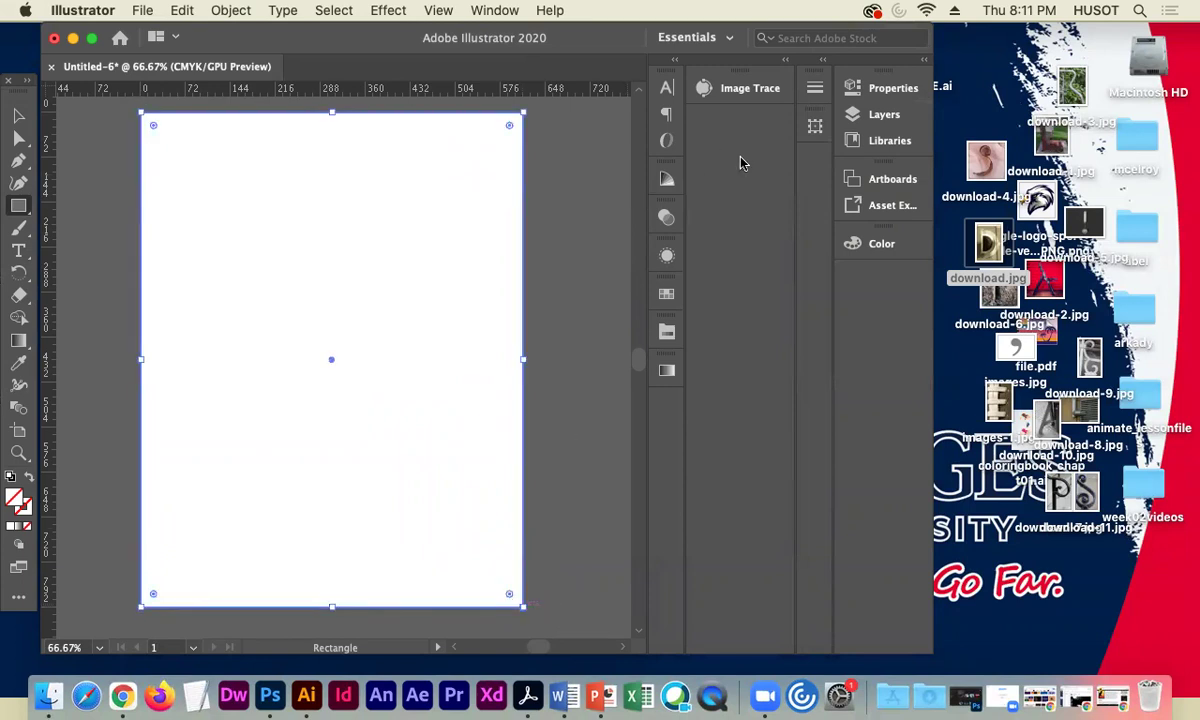
pyautogui.click(666, 293)
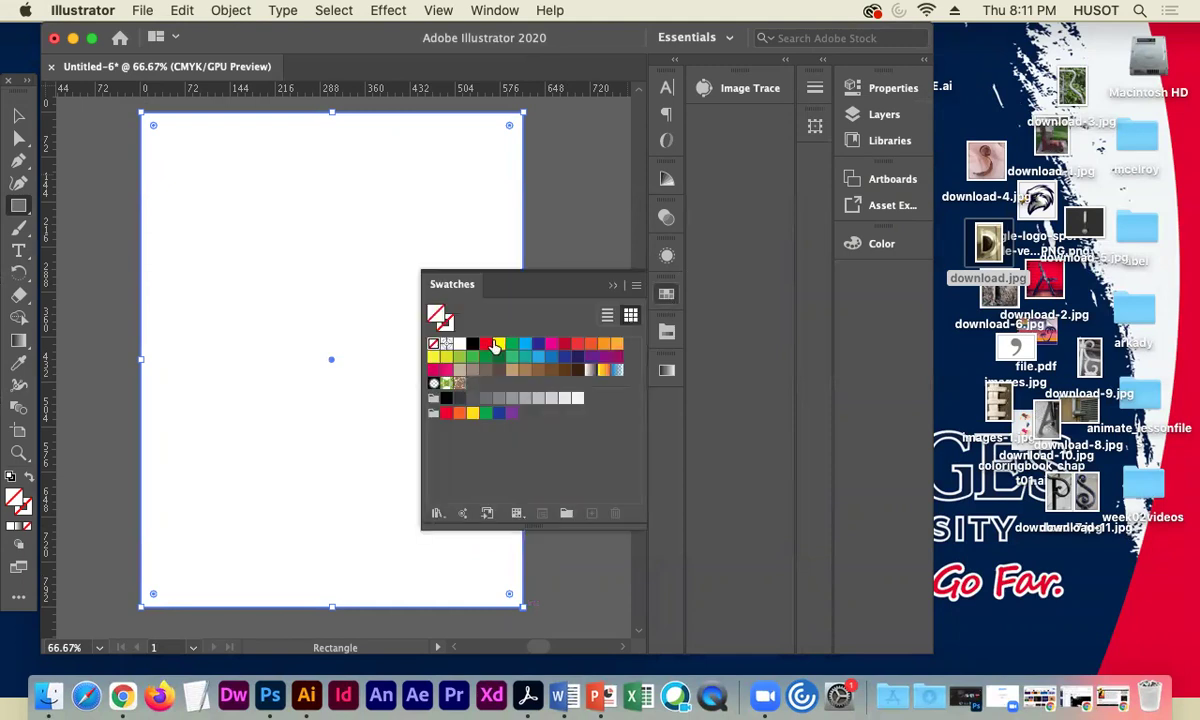
pyautogui.hotkey('shift', 'x')
pyautogui.click(614, 287)
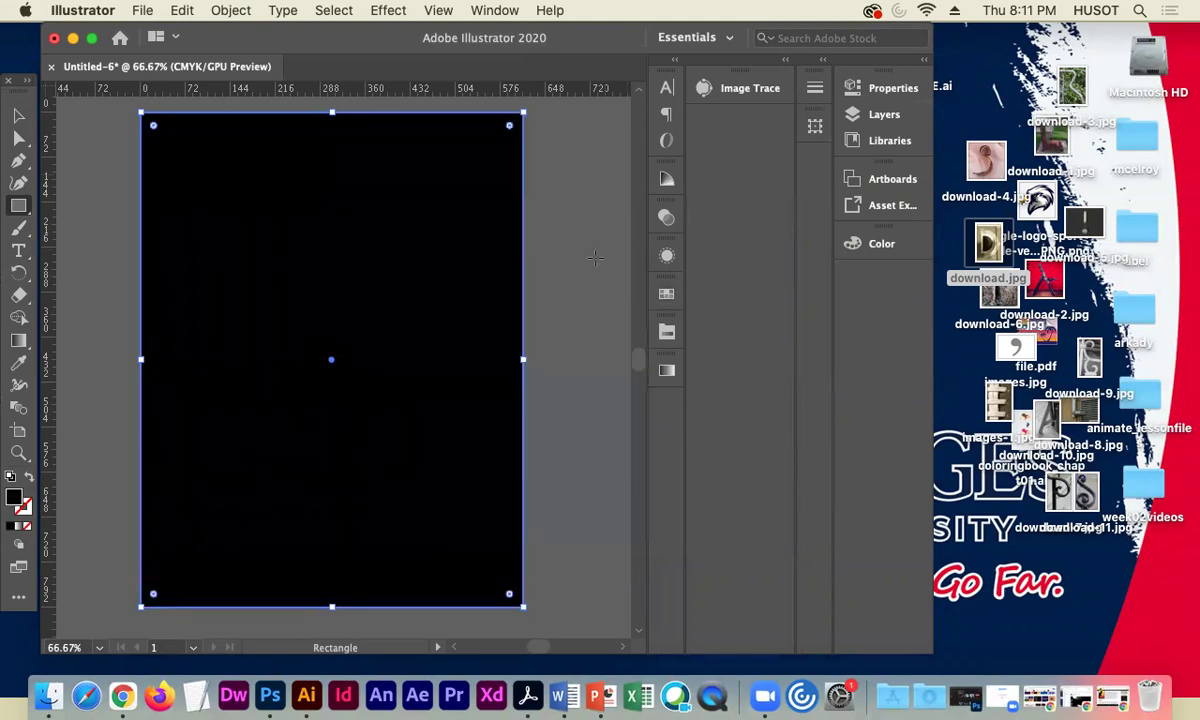
pyautogui.click(18, 115)
pyautogui.click(97, 170)
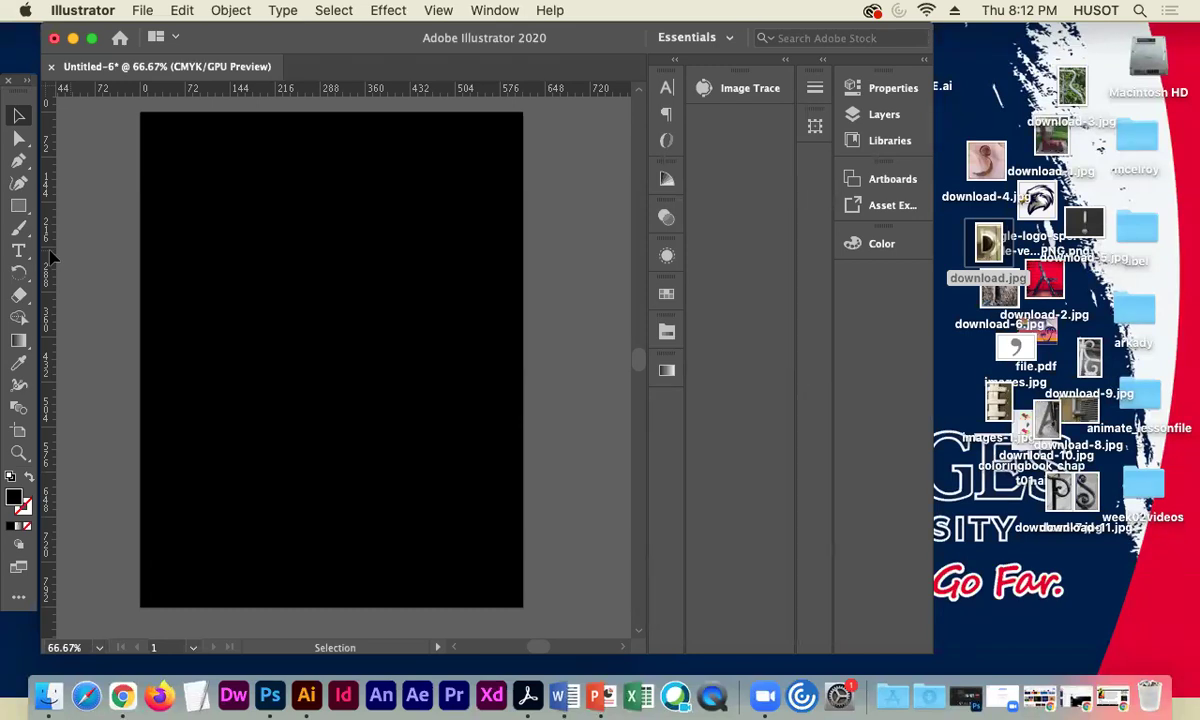
# - Draw a wide rectangle across the upper part of the black page, inside its edges, and fill it with medium gray
pyautogui.click(20, 208)
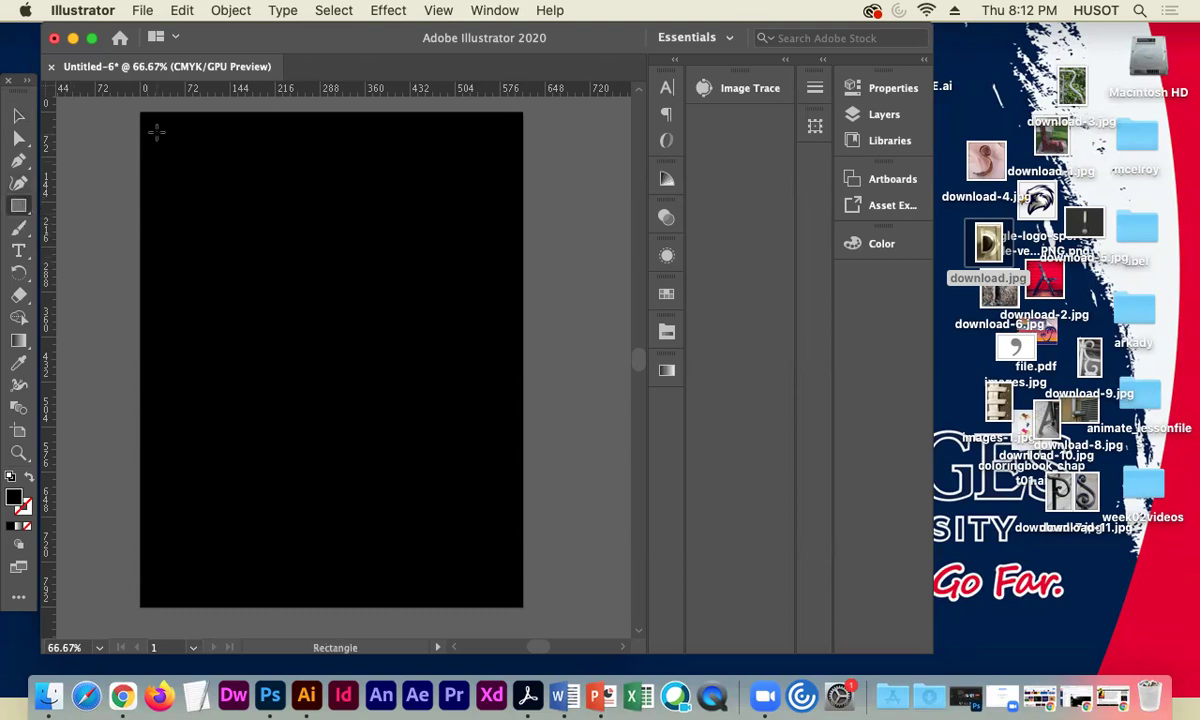
pyautogui.moveTo(150, 130); pyautogui.dragTo(510, 272)
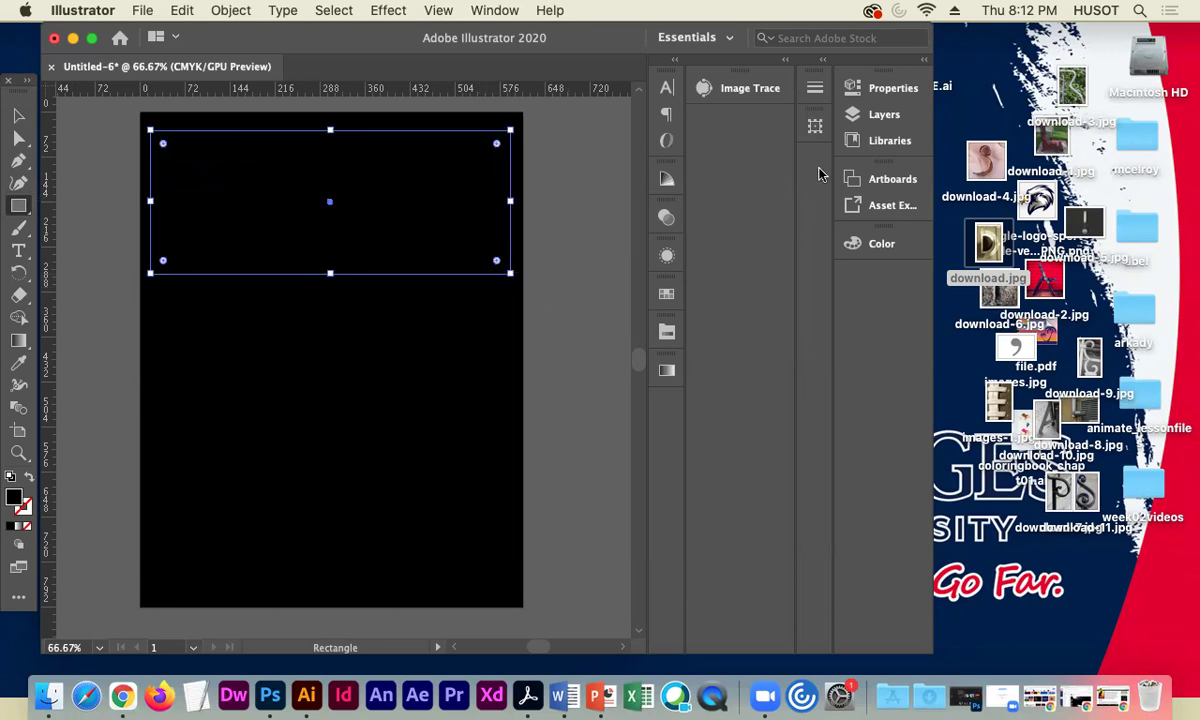
pyautogui.click(666, 293)
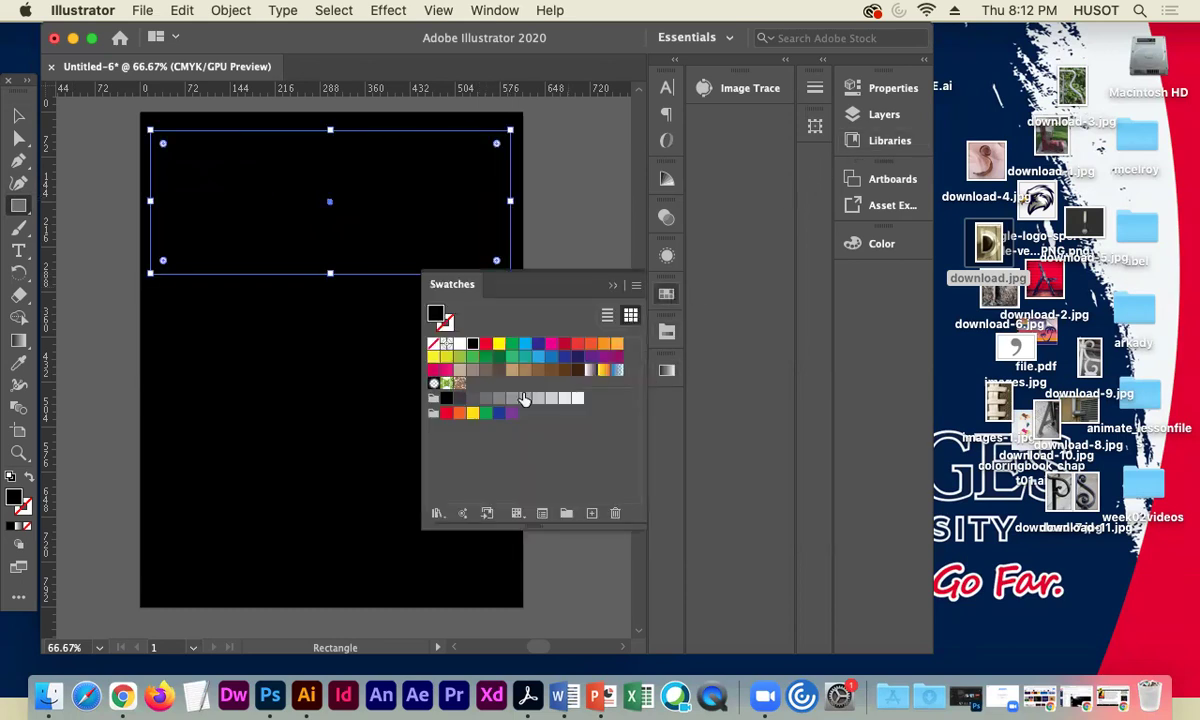
pyautogui.click(485, 399)
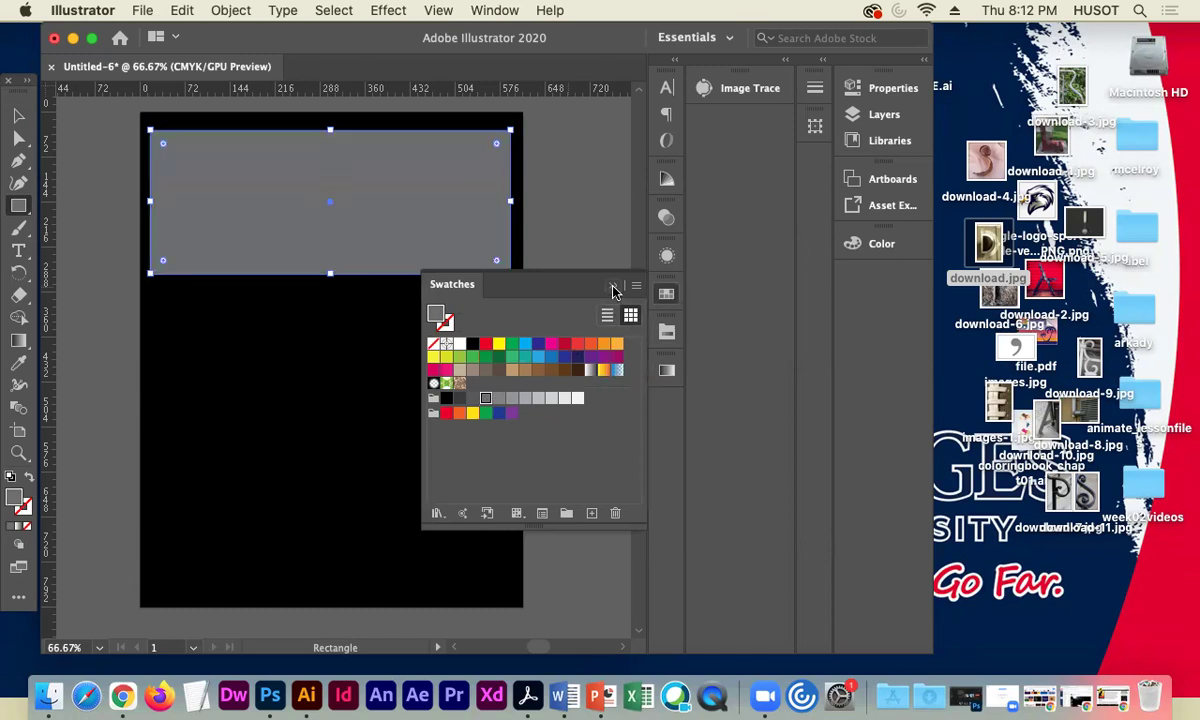
pyautogui.click(597, 286)
pyautogui.click(18, 115)
pyautogui.click(68, 182)
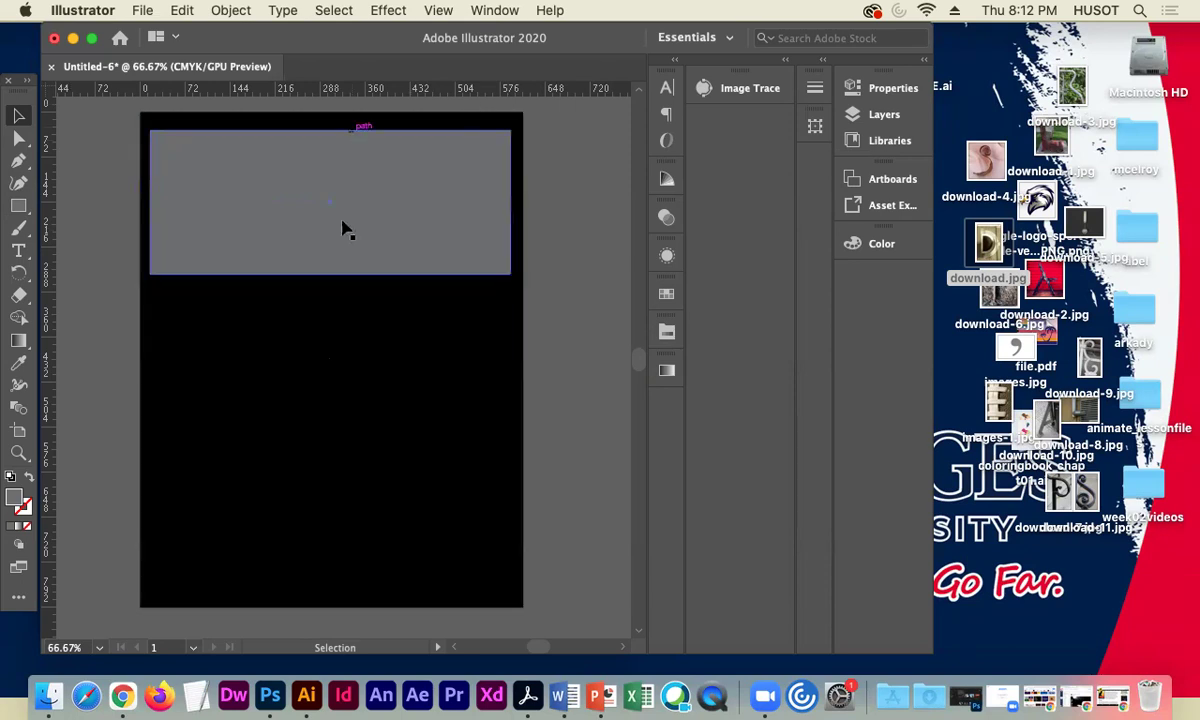
# - Duplicate the gray rectangle straight down to the foot of the page and shorten the copy from its top edge to about half its height
pyautogui.click(305, 233)
pyautogui.moveTo(305, 233); pyautogui.dragTo(335, 560)
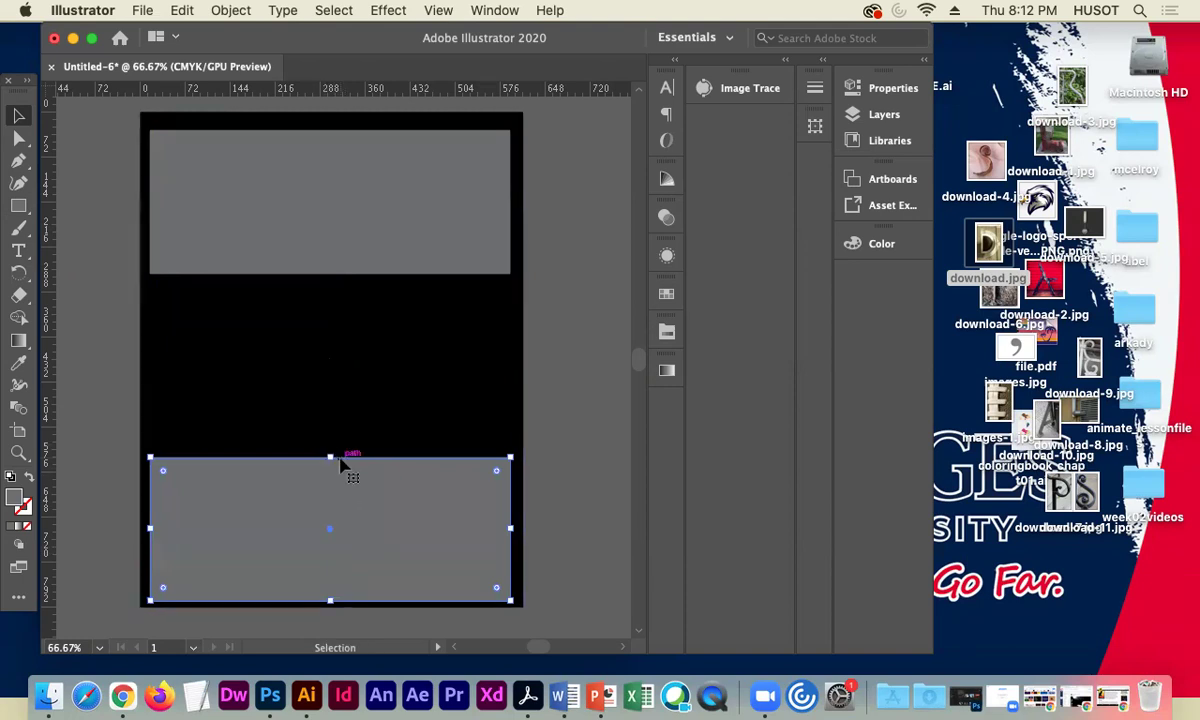
pyautogui.moveTo(330, 458); pyautogui.dragTo(331, 533)
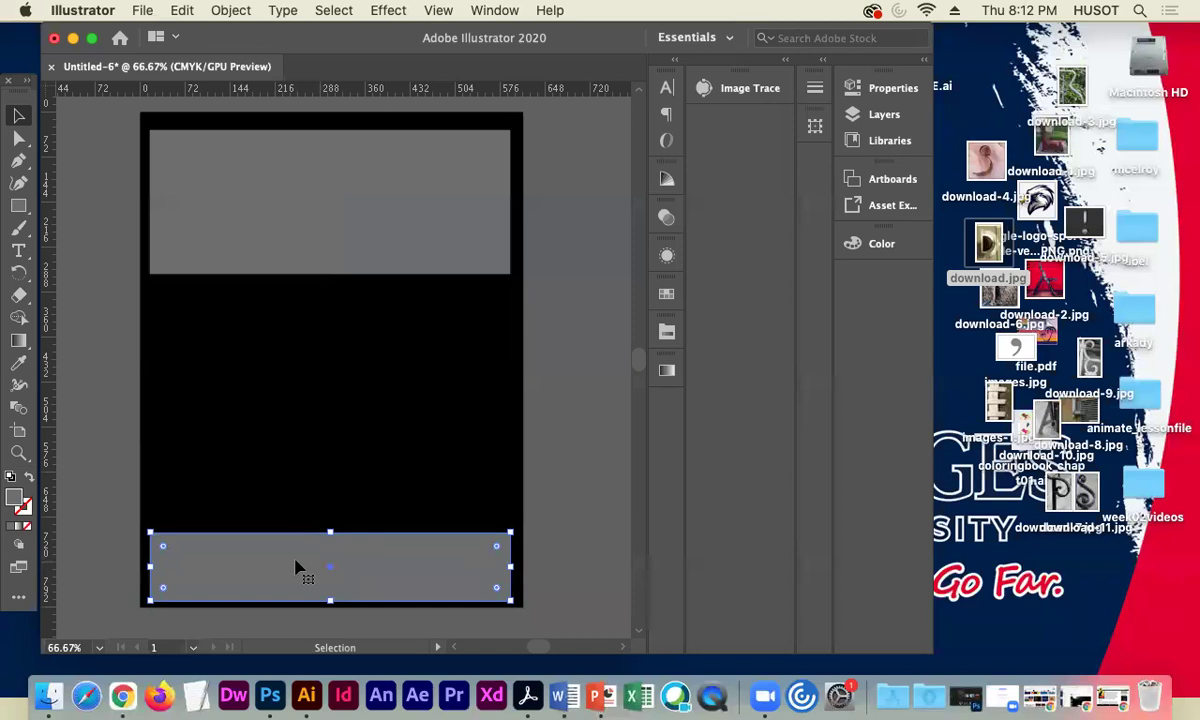
# - Nudge the lower gray band upward to leave a wider black margin beneath it
pyautogui.press('Up')
pyautogui.press('Up')
pyautogui.press('Up')
pyautogui.press('Up')
pyautogui.press('Up')
pyautogui.press('Up')
pyautogui.press('Up')
pyautogui.press('Up')
pyautogui.press('Up')
pyautogui.press('Up')
pyautogui.press('Up')
pyautogui.press('Up')
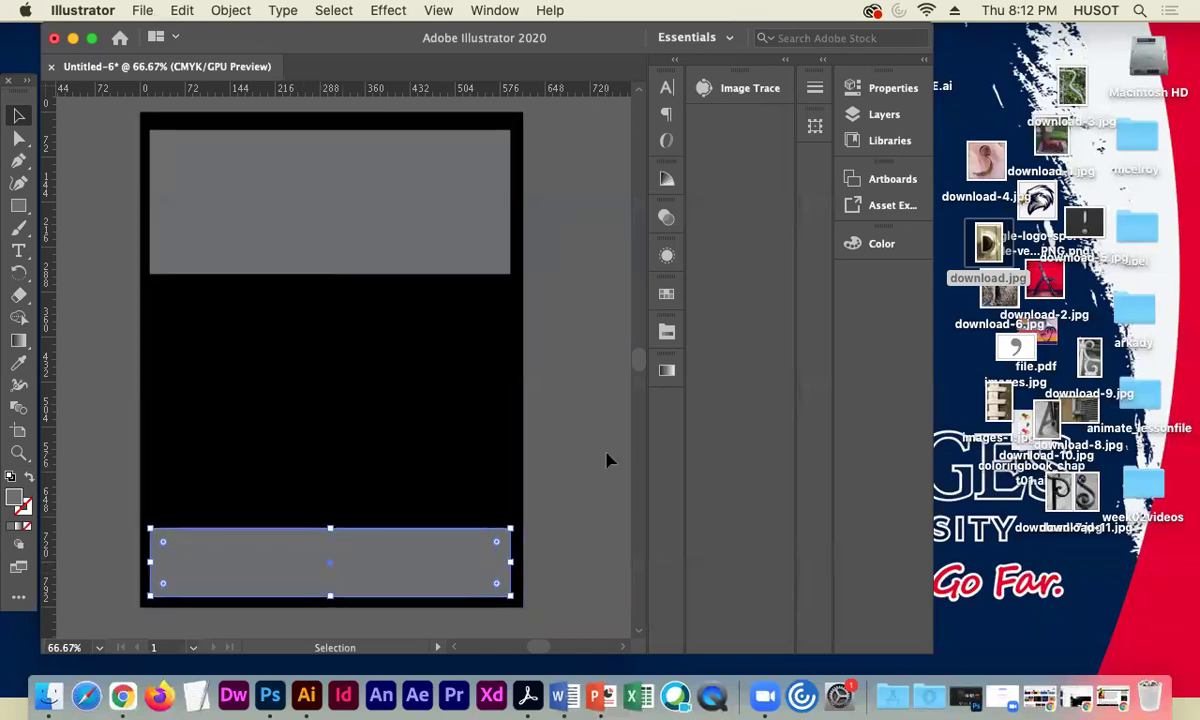
pyautogui.press('Up')
pyautogui.press('Up')
pyautogui.press('Up')
pyautogui.press('Up')
pyautogui.click(578, 459)
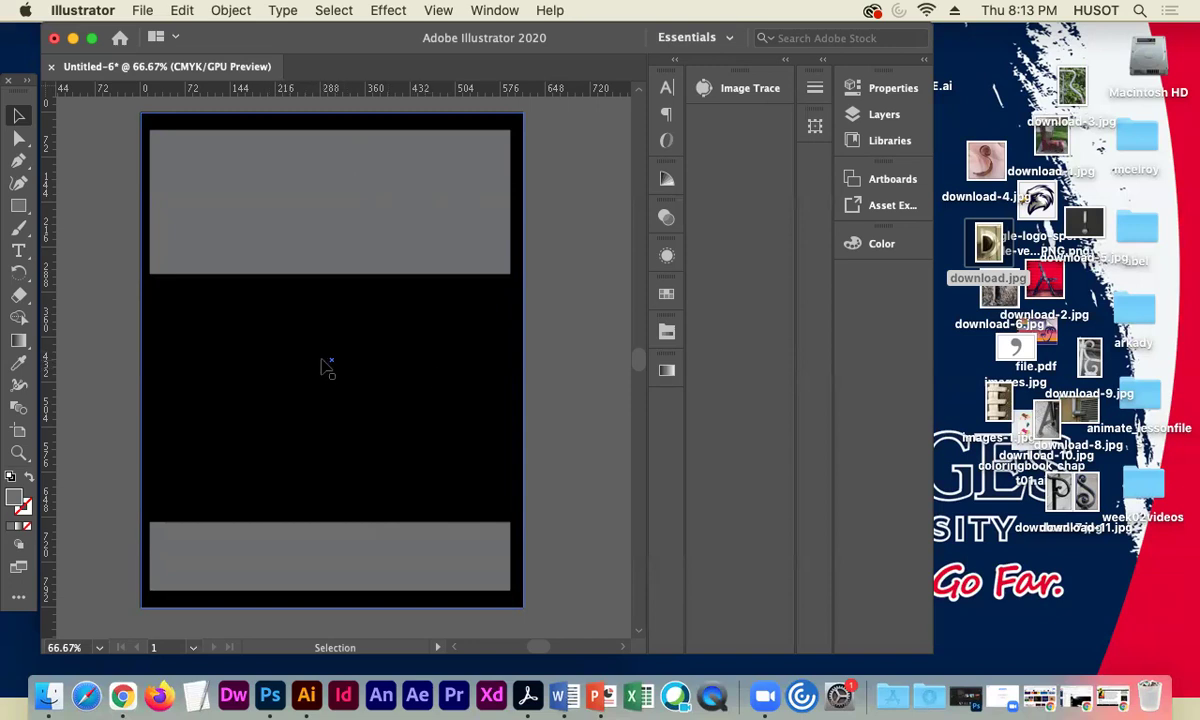
# - Delete the lower gray band and restore it in the same place
pyautogui.click(356, 553)
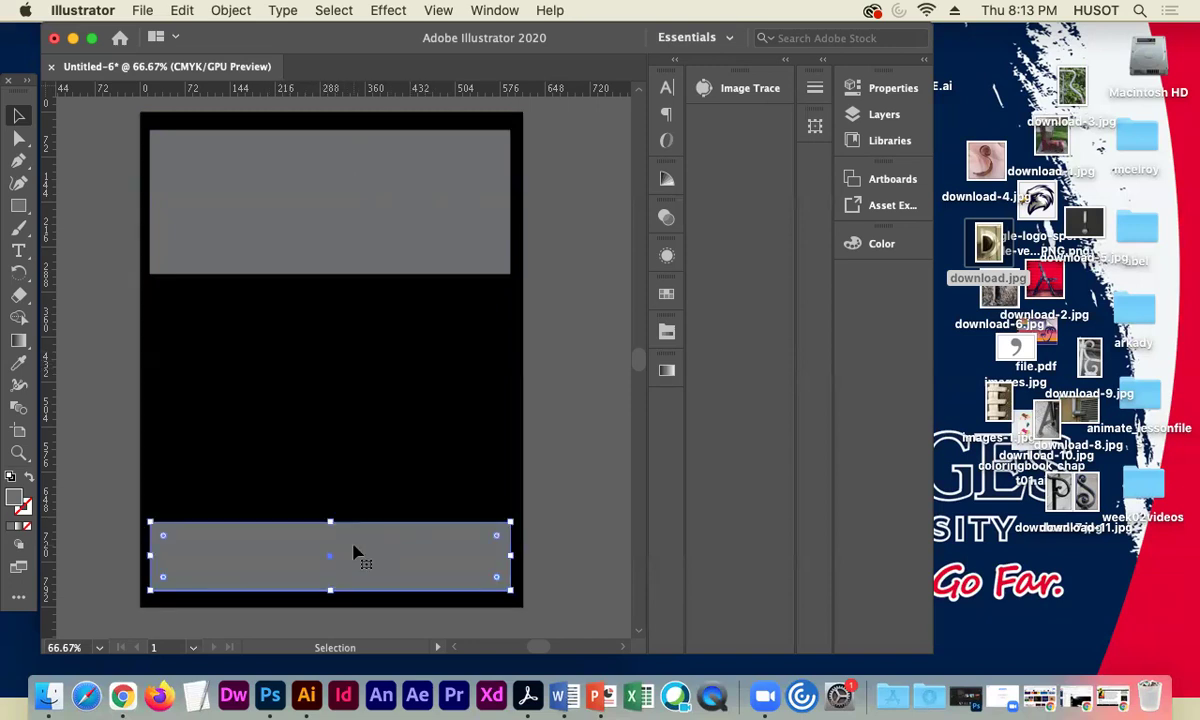
pyautogui.press('Delete')
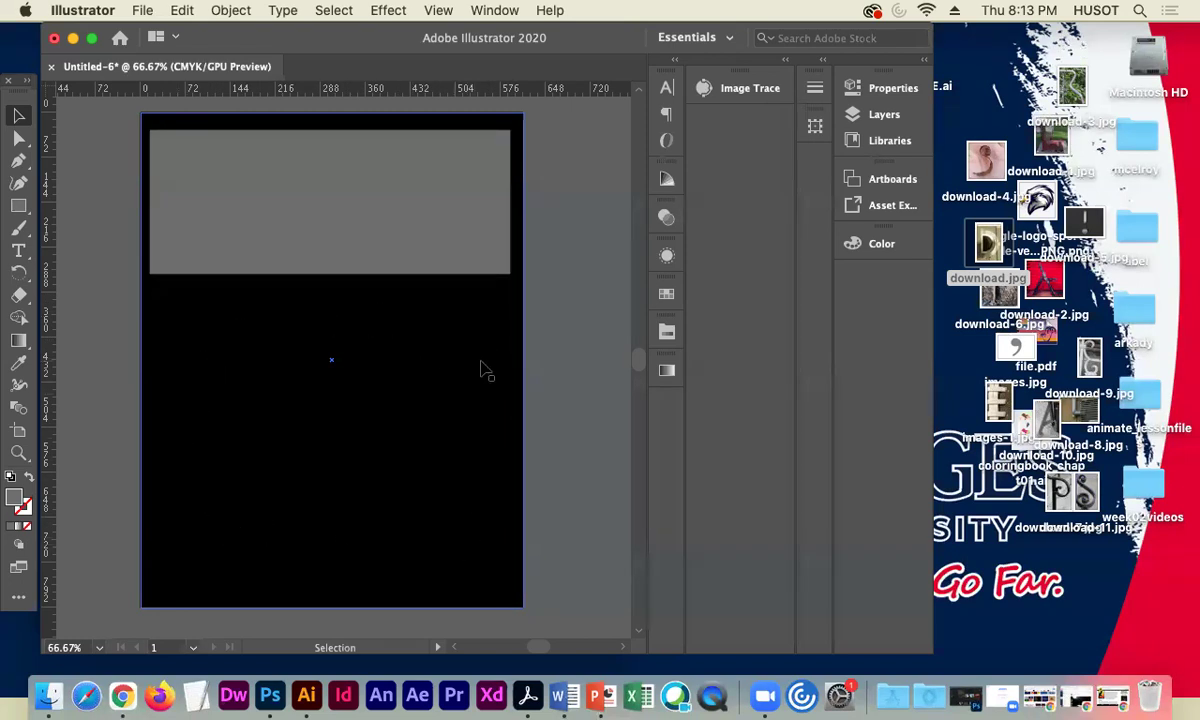
pyautogui.click(420, 228)
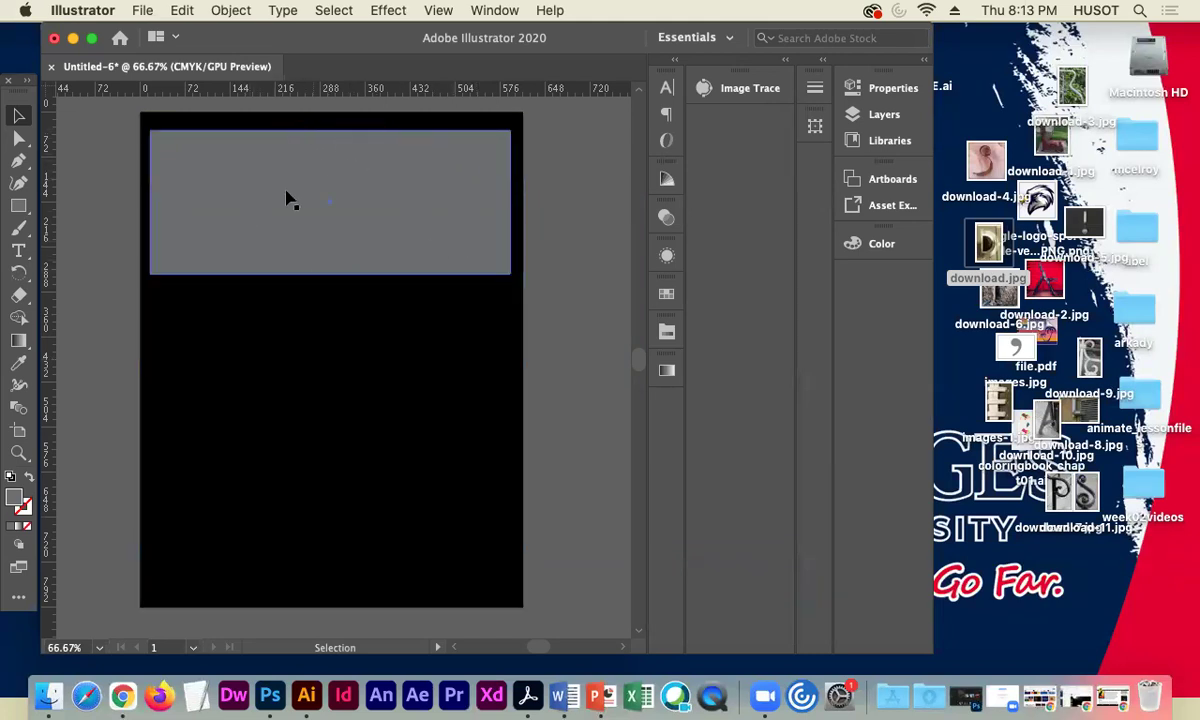
pyautogui.press('a')
pyautogui.click(364, 388)
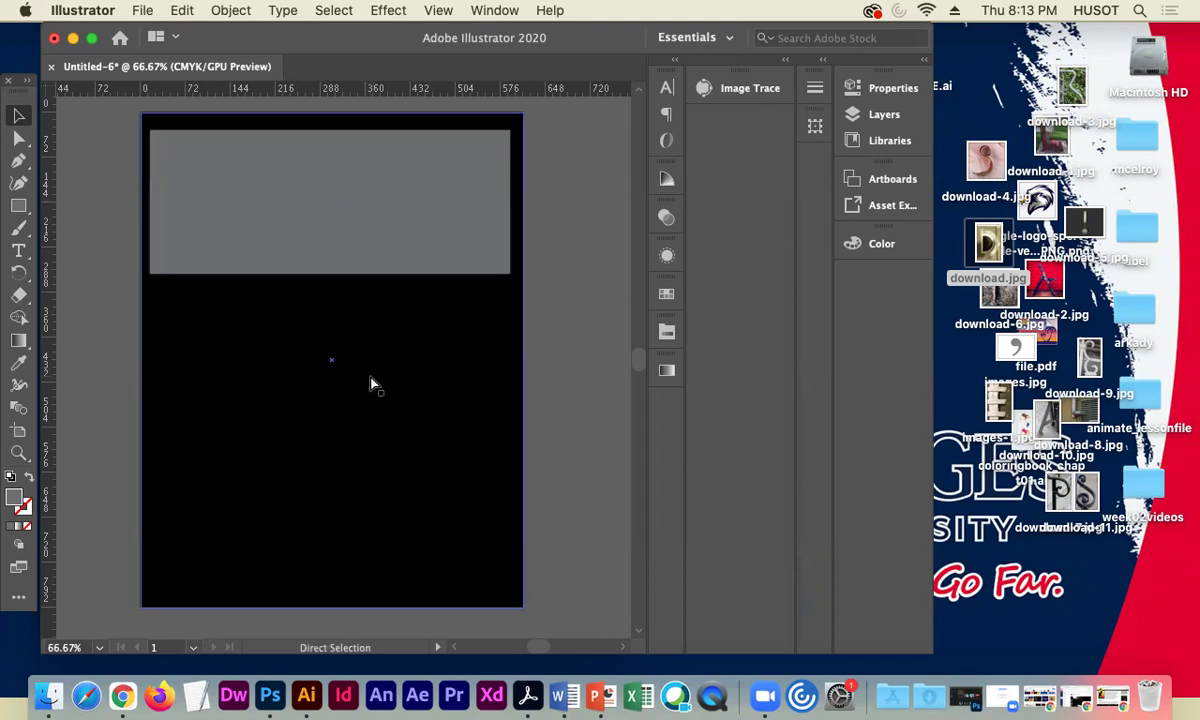
pyautogui.press('v')
pyautogui.press('super+v')
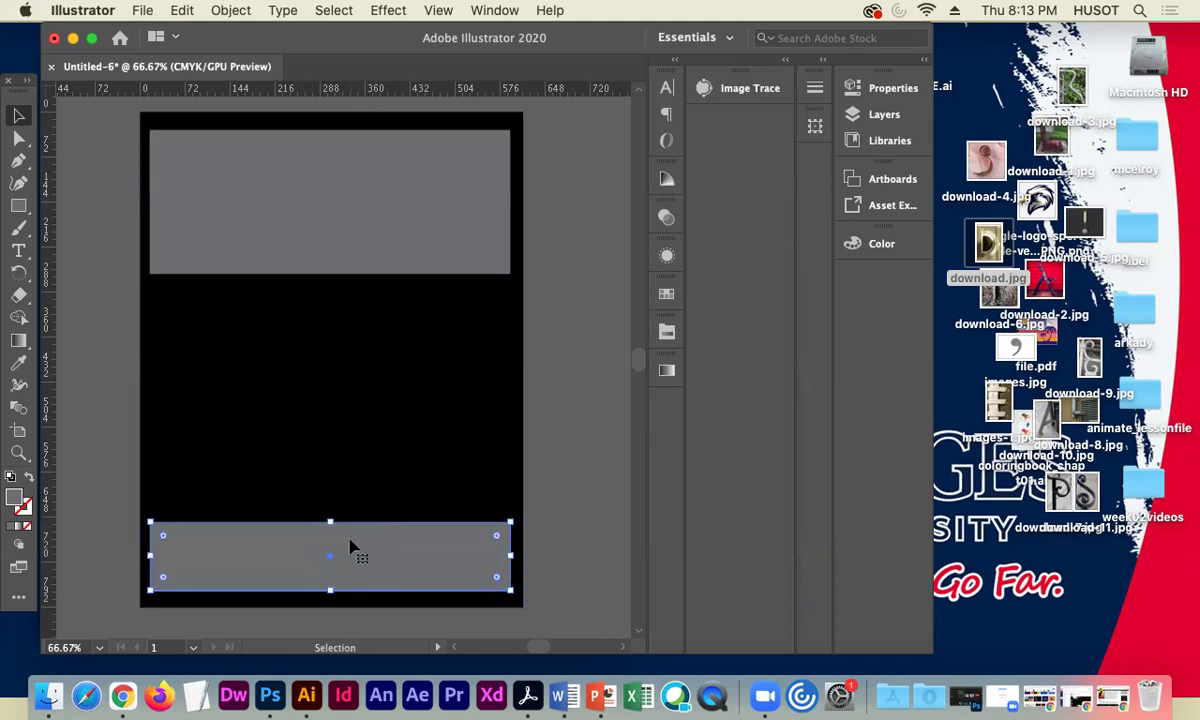
pyautogui.click(568, 425)
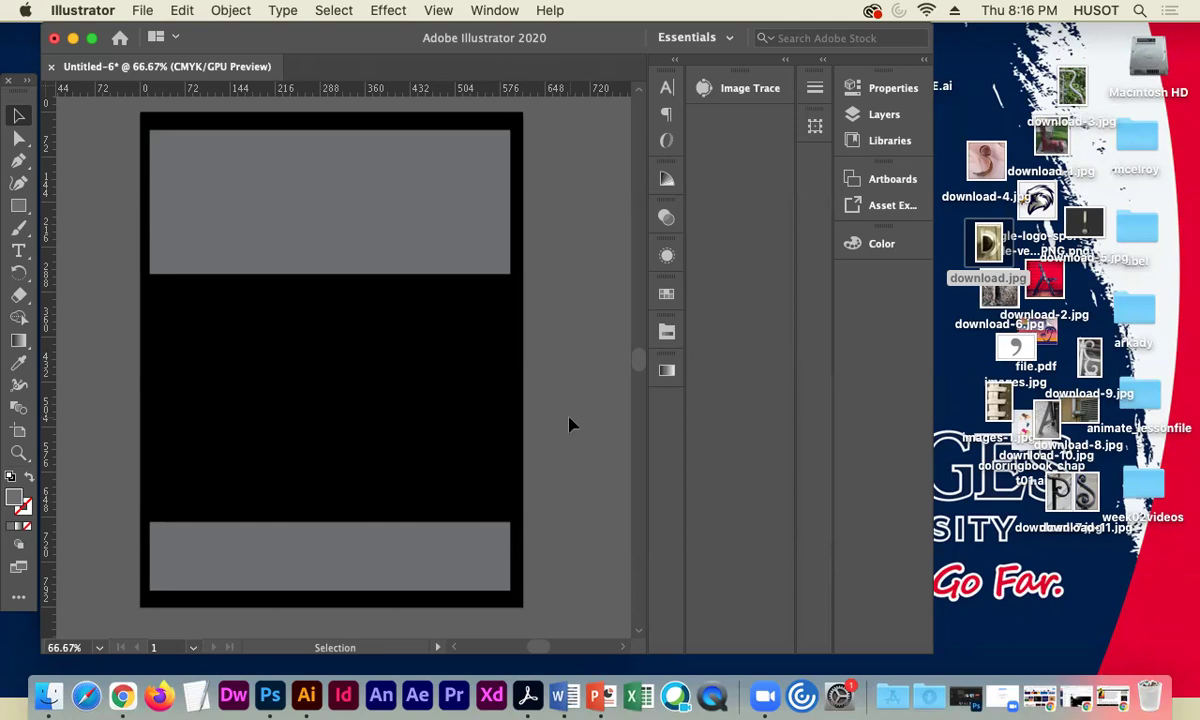
# - Move the upper gray rectangle sideways off the artboard onto the pasteboard, level with its original position
pyautogui.click(165, 230)
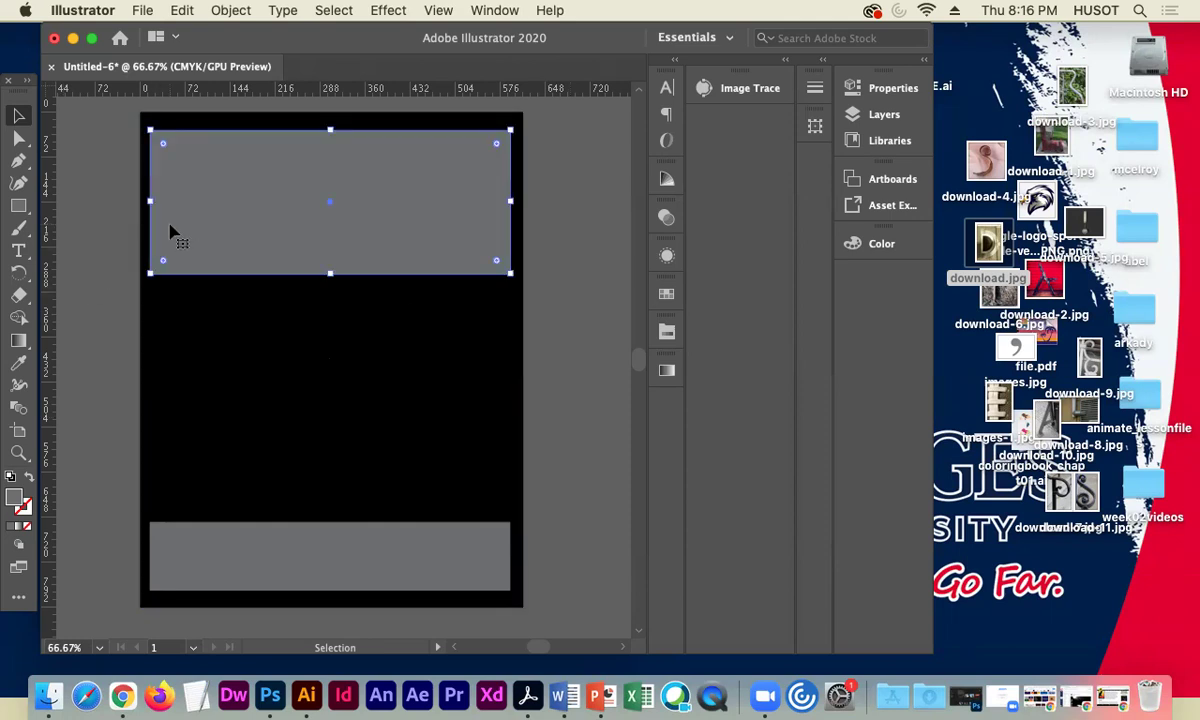
pyautogui.moveTo(158, 231); pyautogui.dragTo(555, 230)
pyautogui.click(565, 305)
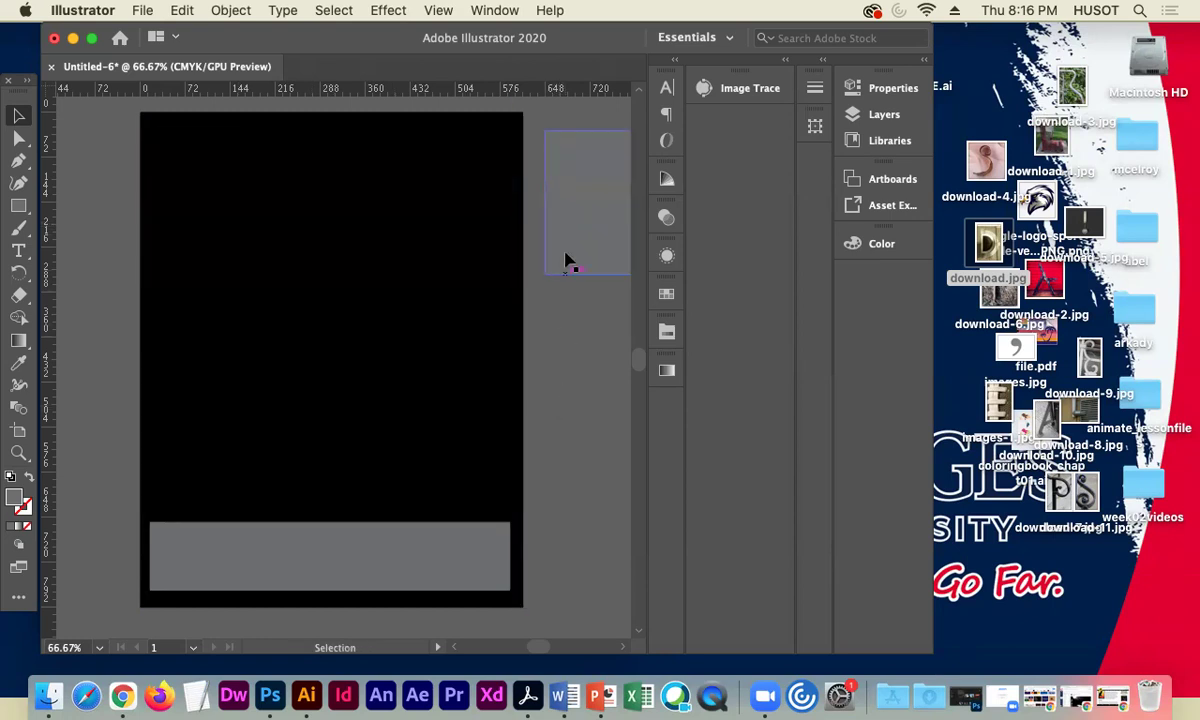
# - Add the point text "the black cat" on the empty pasteboard beside the page
pyautogui.click(14, 256)
pyautogui.click(91, 258)
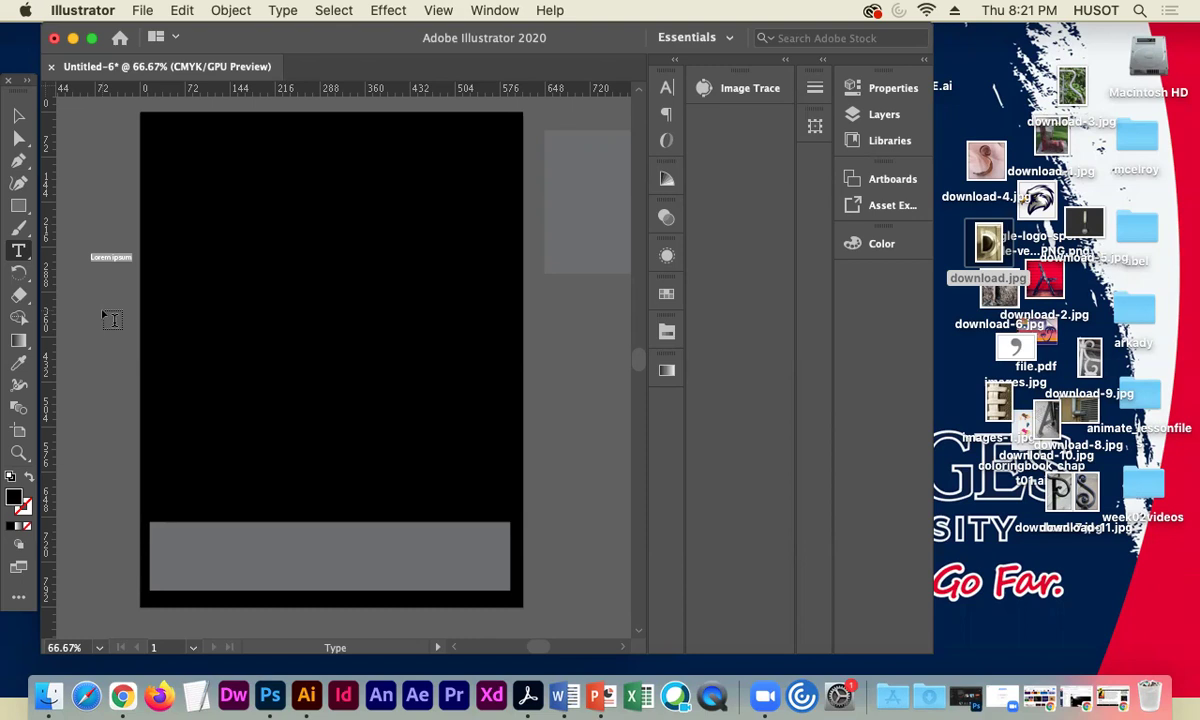
pyautogui.write('the black cat')
pyautogui.click(17, 116)
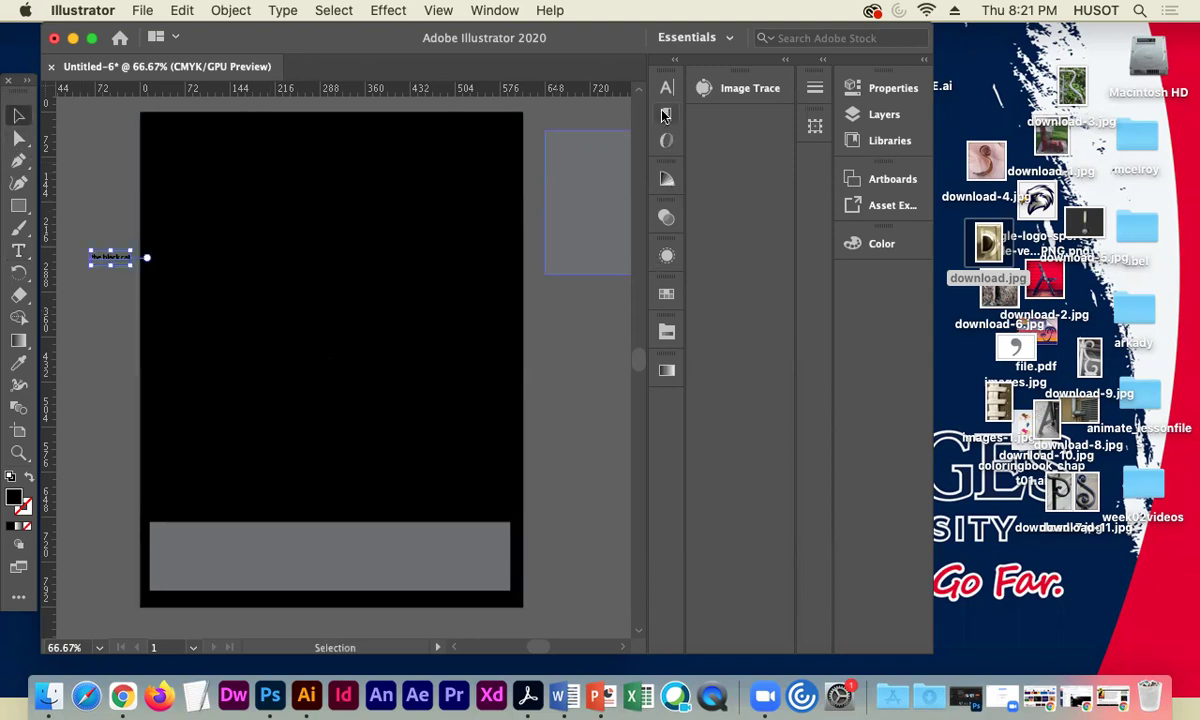
# - Set the title's Myriad Pro style to Condensed and scale the text up proportionally to about 99 pt
pyautogui.press('super+t')
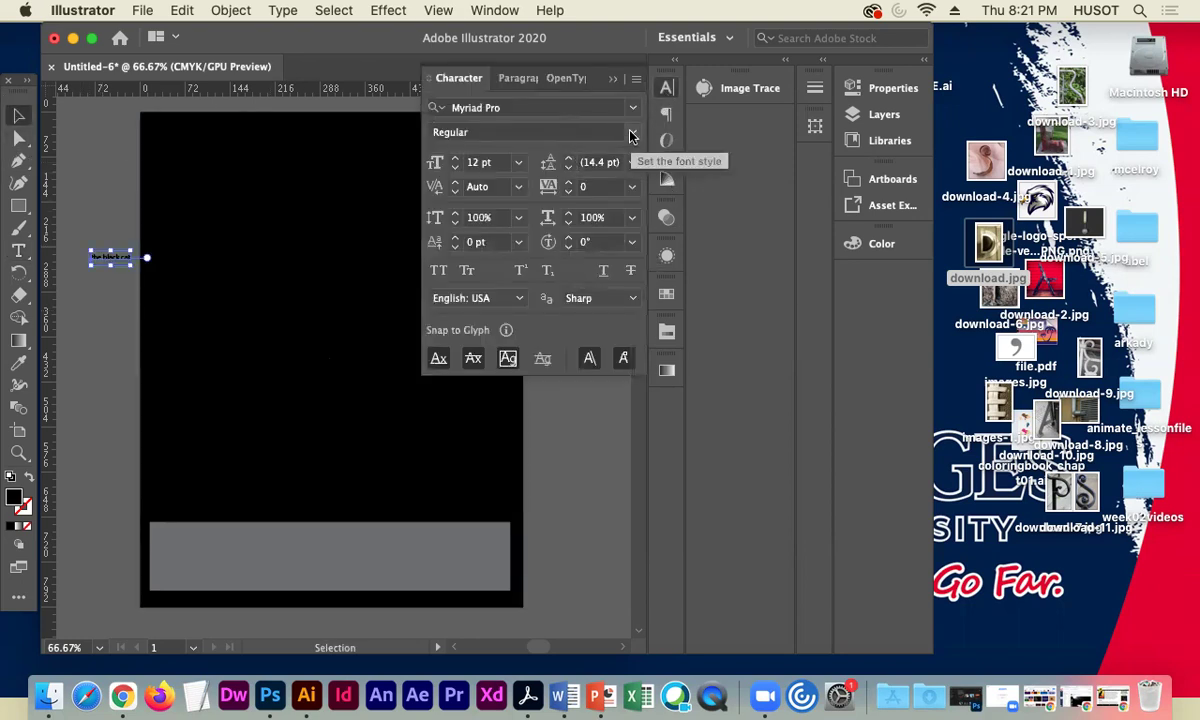
pyautogui.click(632, 133)
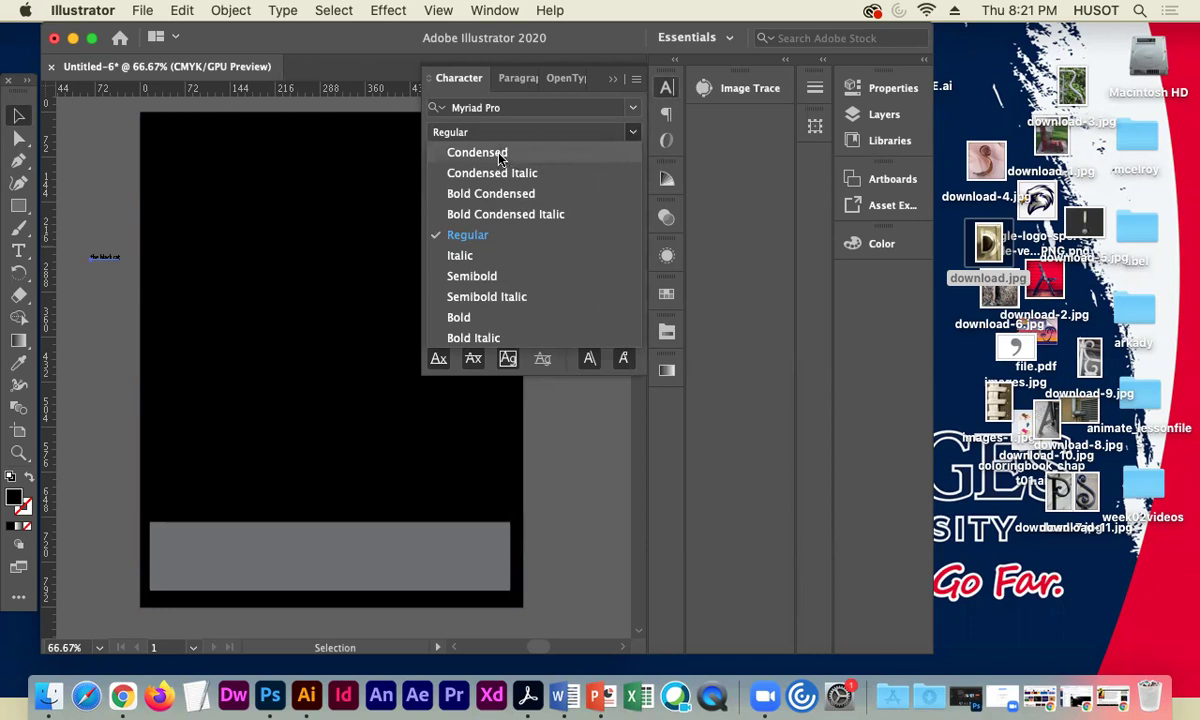
pyautogui.click(498, 155)
pyautogui.moveTo(120, 264); pyautogui.dragTo(329, 390)
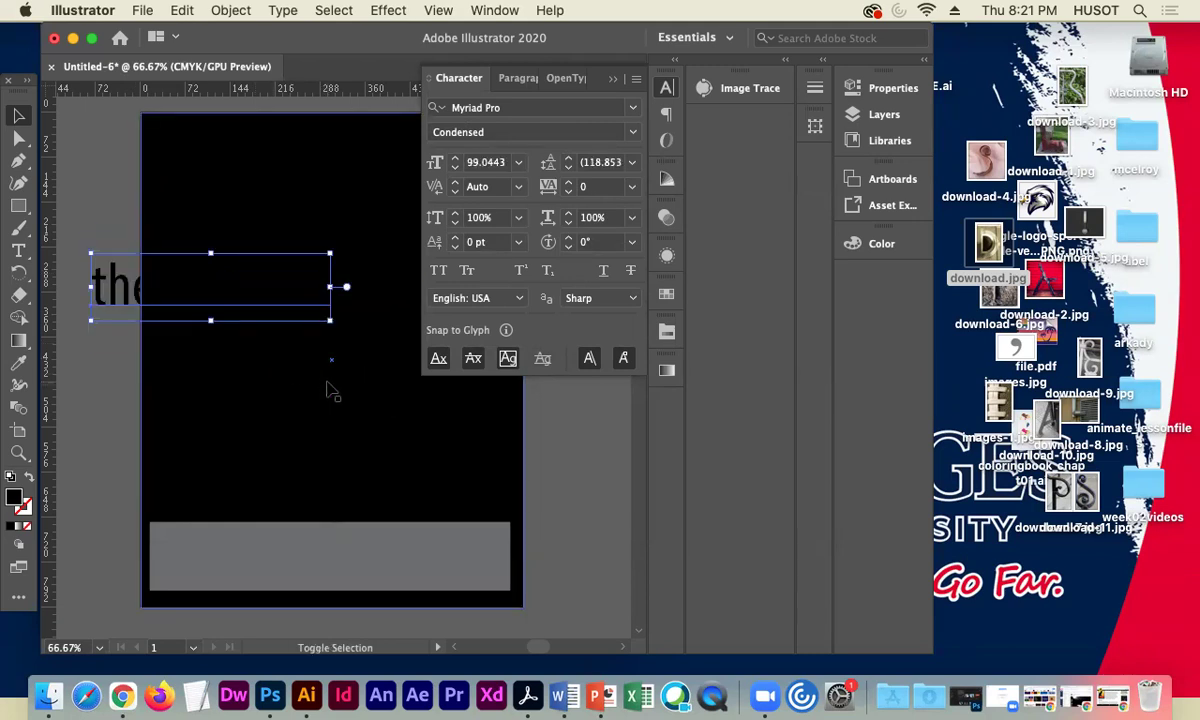
# - Fill the title with white (FFFFFF) and move it onto the upper part of the black page
pyautogui.doubleClick(14, 498)
pyautogui.moveTo(397, 250); pyautogui.dragTo(365, 210)
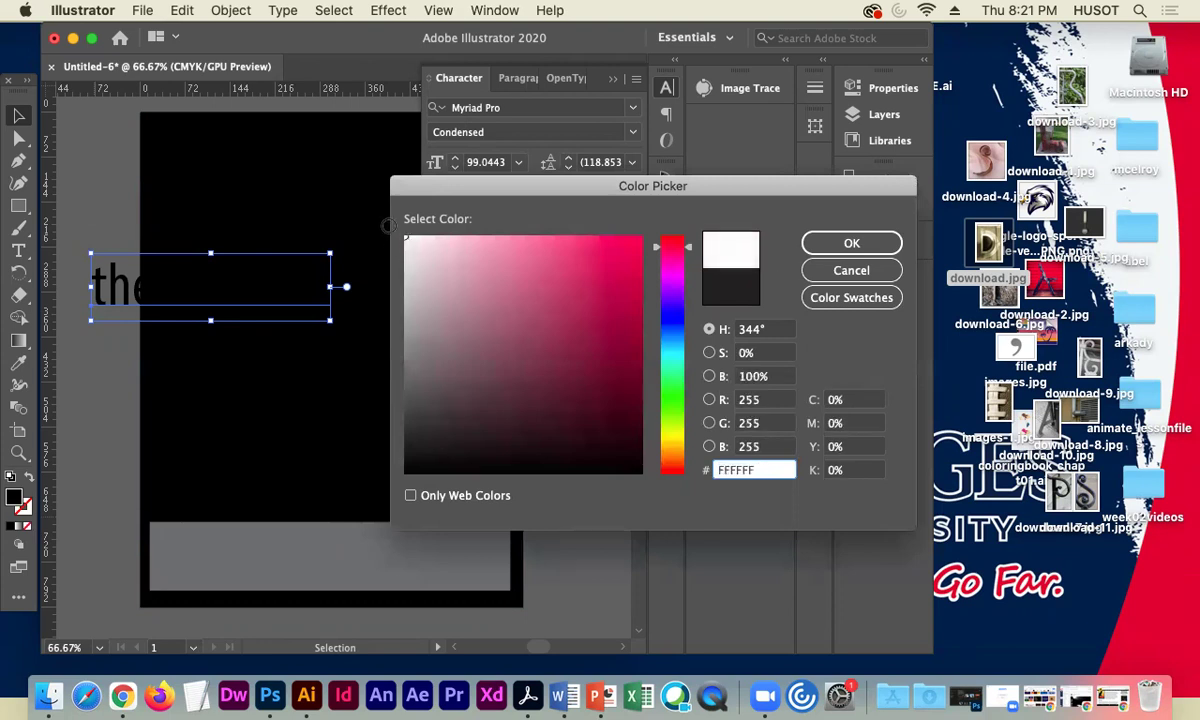
pyautogui.click(822, 240)
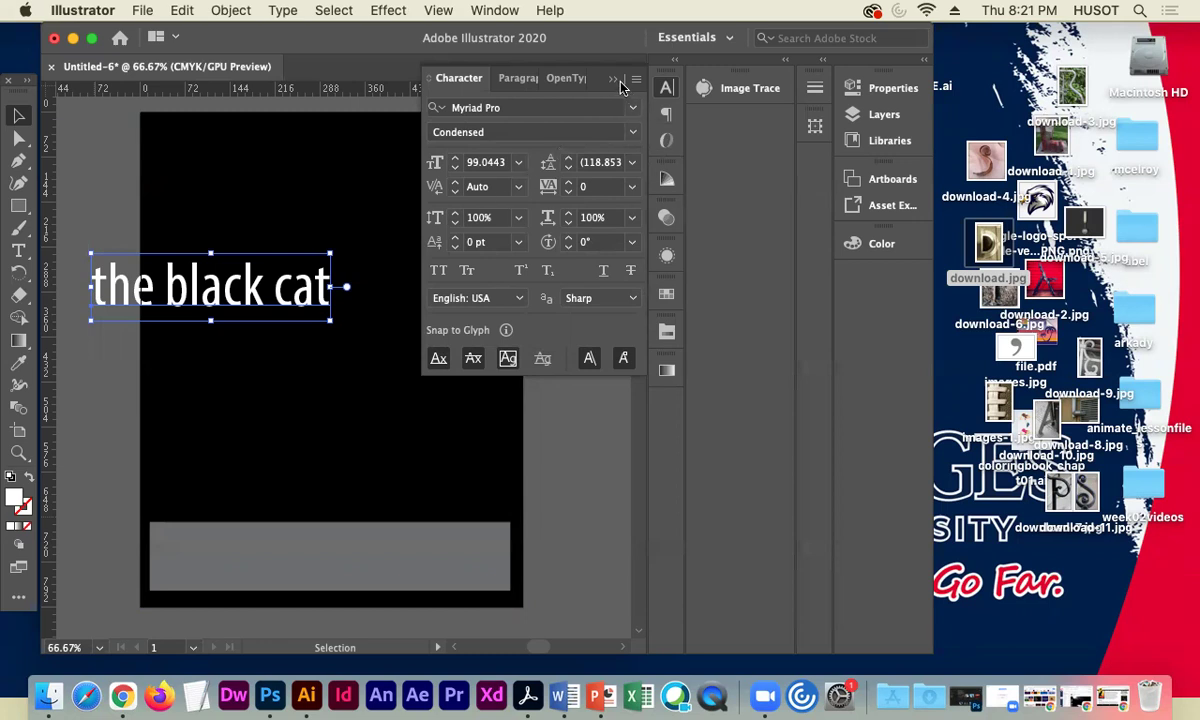
pyautogui.click(583, 80)
pyautogui.moveTo(182, 304); pyautogui.dragTo(306, 180)
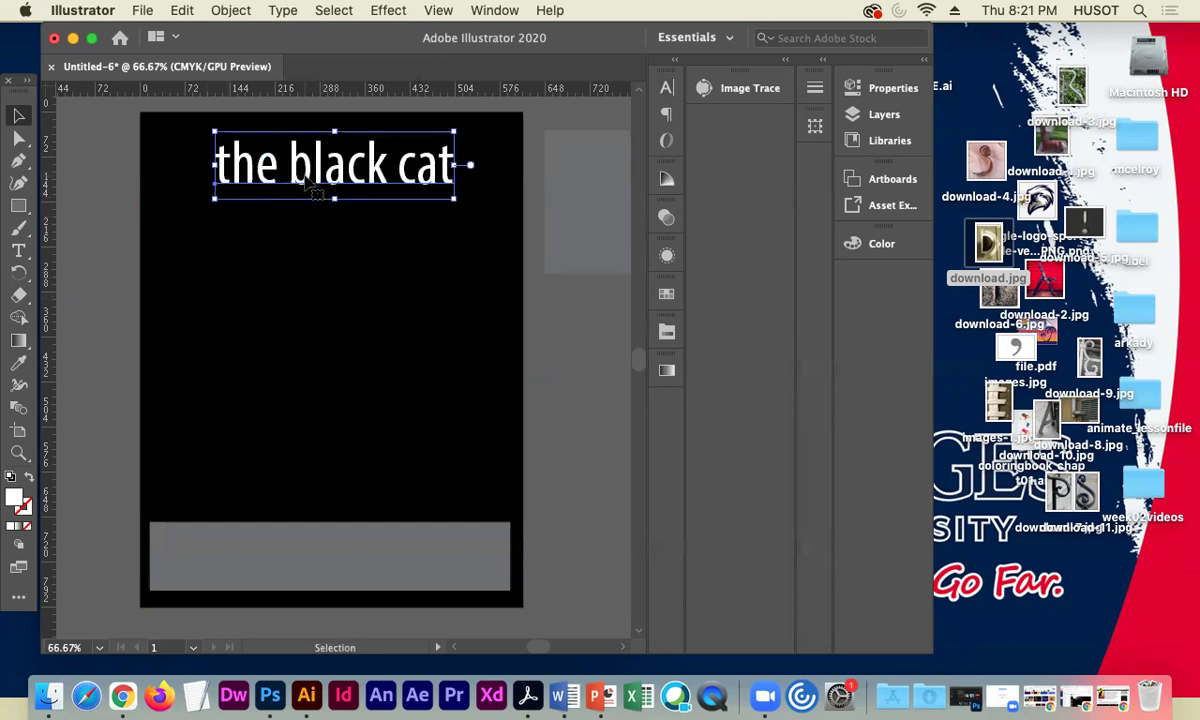
pyautogui.click(557, 367)
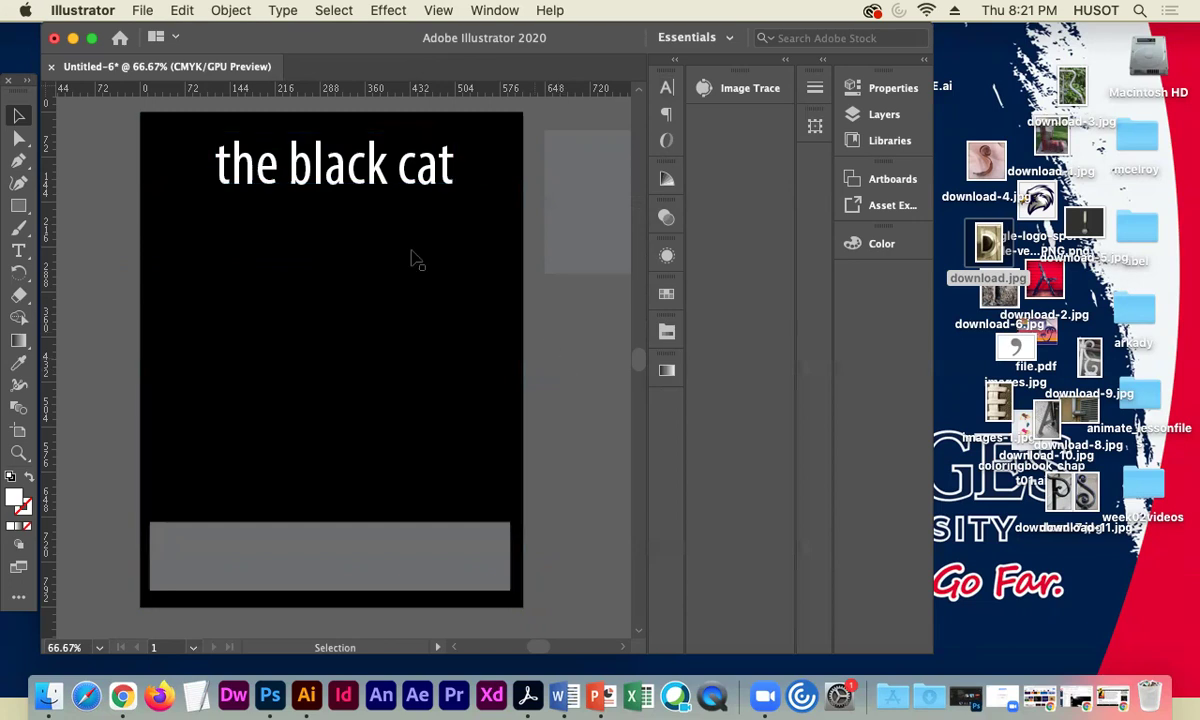
# - Increase the title's font size to 110 pt and shift the text back toward the page's horizontal center
pyautogui.click(378, 178)
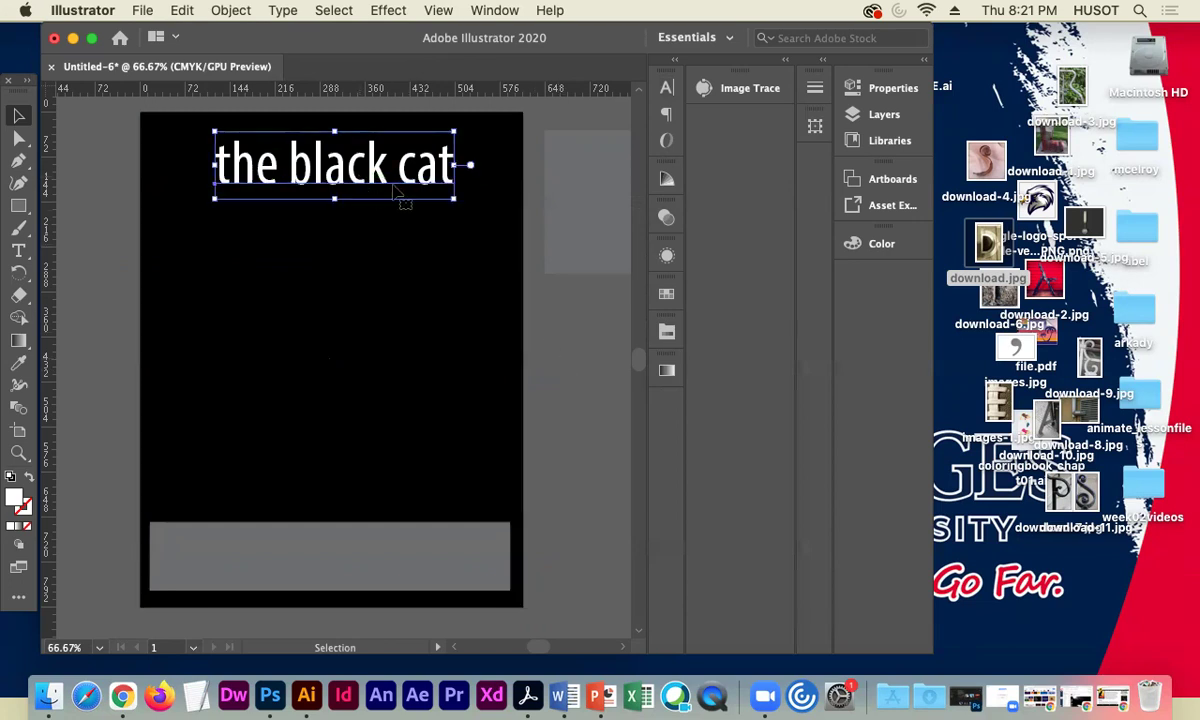
pyautogui.click(667, 88)
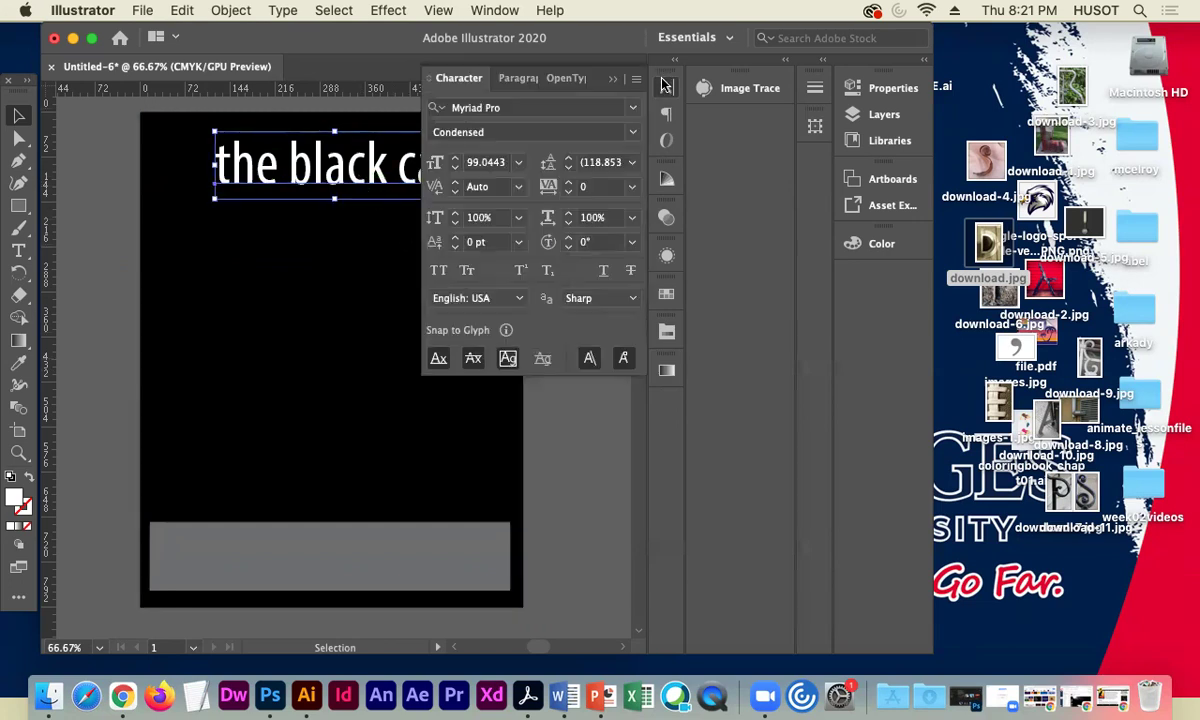
pyautogui.click(455, 159)
pyautogui.click(455, 159)
pyautogui.click(455, 159)
pyautogui.click(455, 159)
pyautogui.click(455, 159)
pyautogui.click(455, 159)
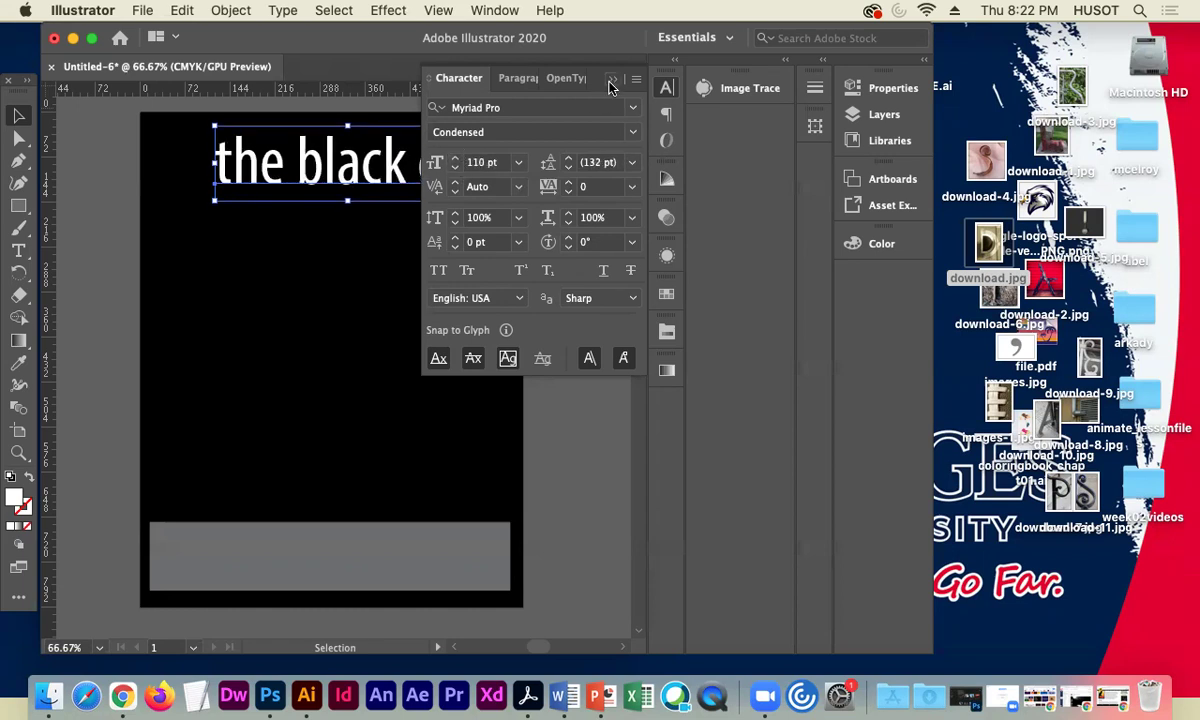
pyautogui.click(611, 80)
pyautogui.moveTo(332, 162); pyautogui.dragTo(302, 168)
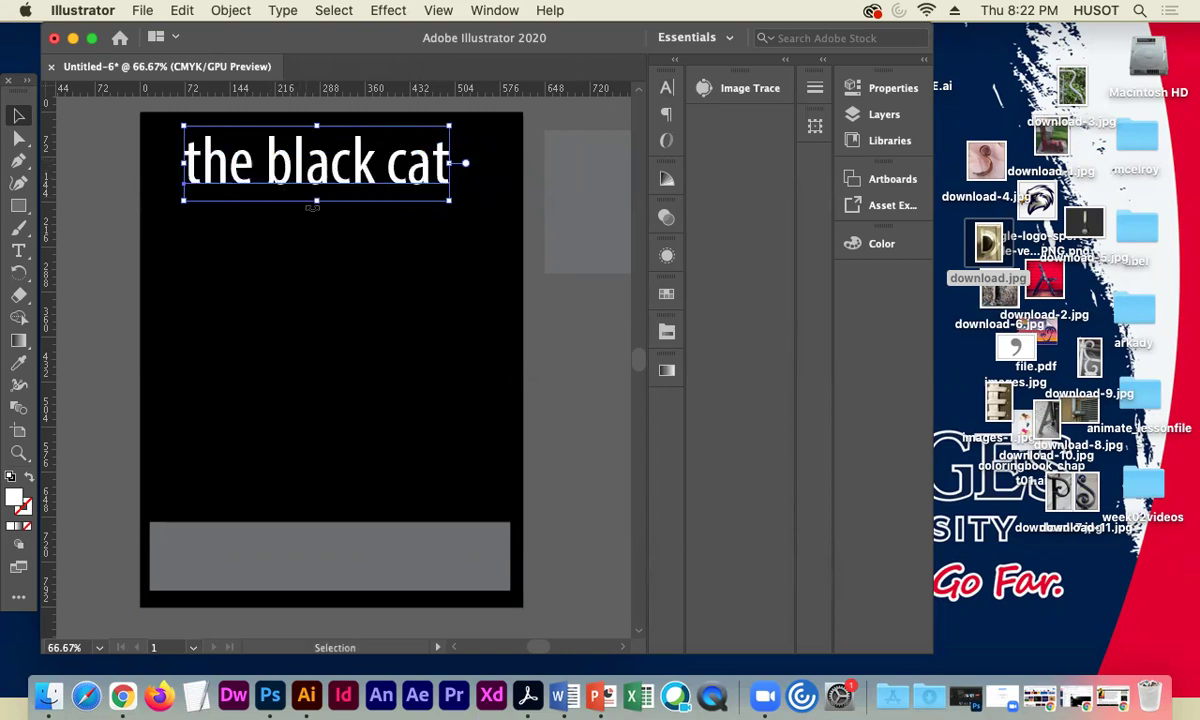
# - Nudge the title slightly right and down within the upper part of the black page
pyautogui.press('Right')
pyautogui.press('Right')
pyautogui.press('Right')
pyautogui.press('Right')
pyautogui.press('Right')
pyautogui.press('Right')
pyautogui.press('Right')
pyautogui.press('Right')
pyautogui.press('Right')
pyautogui.press('Right')
pyautogui.press('Right')
pyautogui.press('Right')
pyautogui.press('Down')
pyautogui.press('Down')
pyautogui.press('Down')
pyautogui.press('Down')
pyautogui.press('Down')
pyautogui.press('Down')
pyautogui.press('Down')
pyautogui.press('Down')
pyautogui.press('Down')
pyautogui.press('Down')
pyautogui.press('Down')
pyautogui.press('Down')
pyautogui.press('Down')
pyautogui.press('Down')
pyautogui.press('Down')
pyautogui.press('Down')
pyautogui.press('Down')
pyautogui.press('Down')
pyautogui.press('Down')
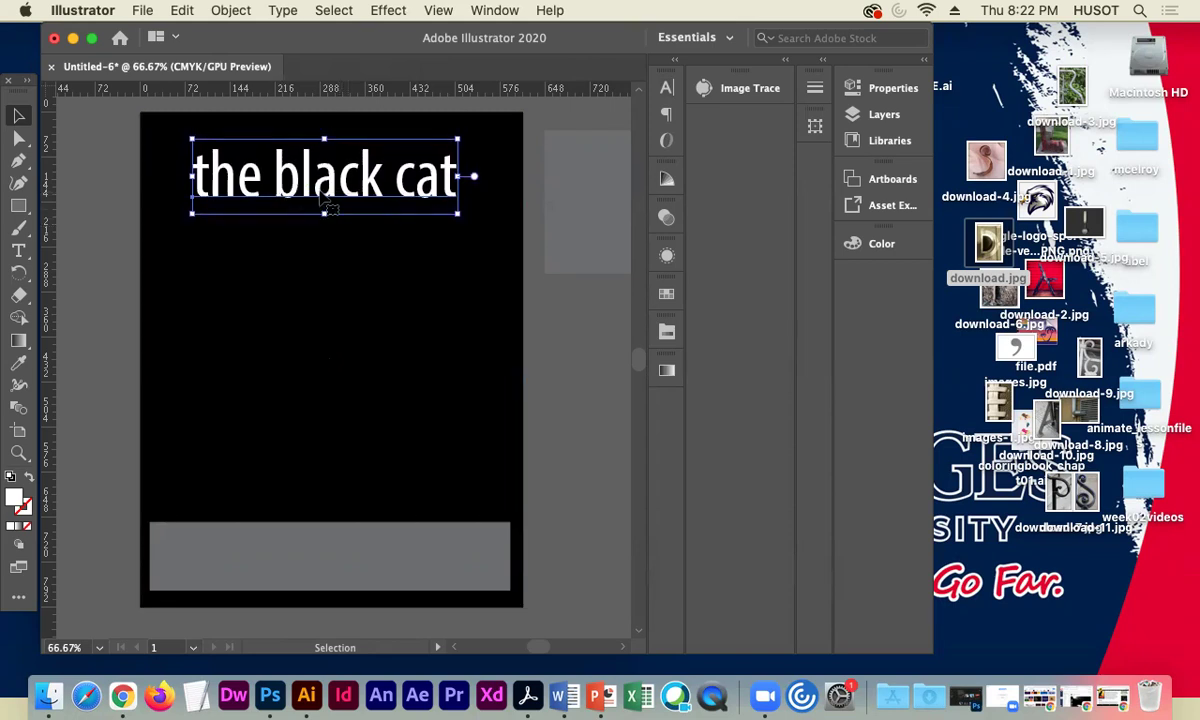
# - Try the Bold style of Myriad Pro on the title
pyautogui.click(665, 90)
pyautogui.moveTo(383, 279); pyautogui.dragTo(297, 294)
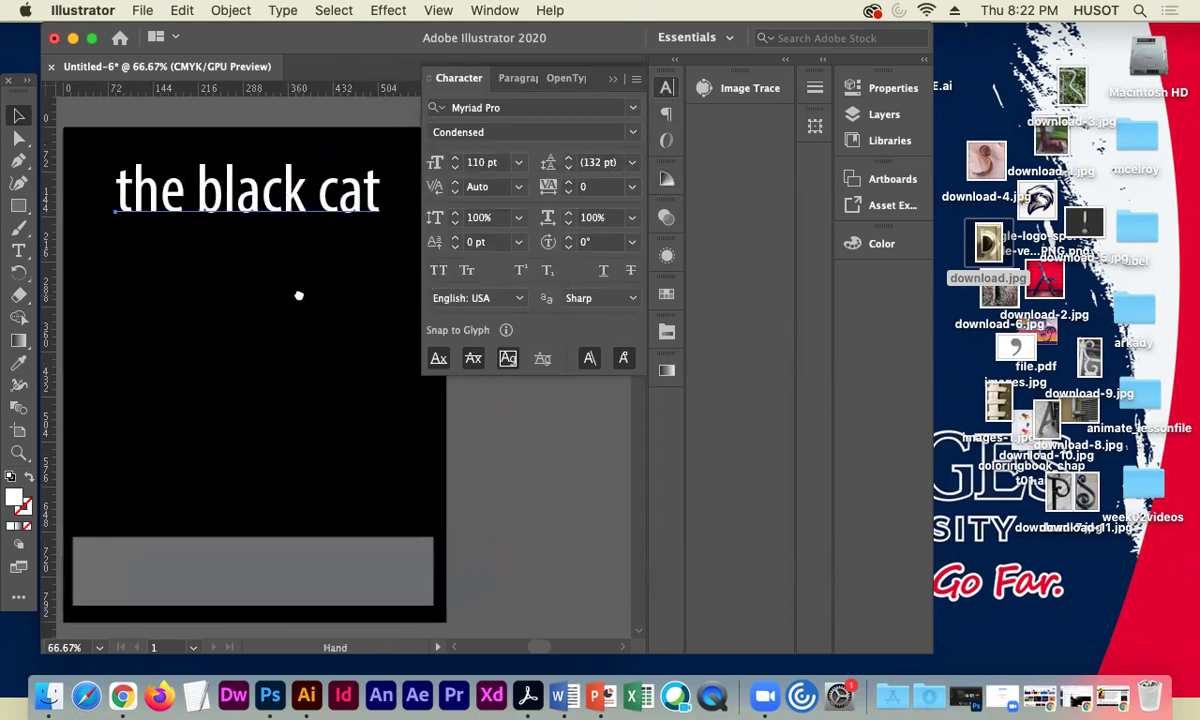
pyautogui.click(620, 131)
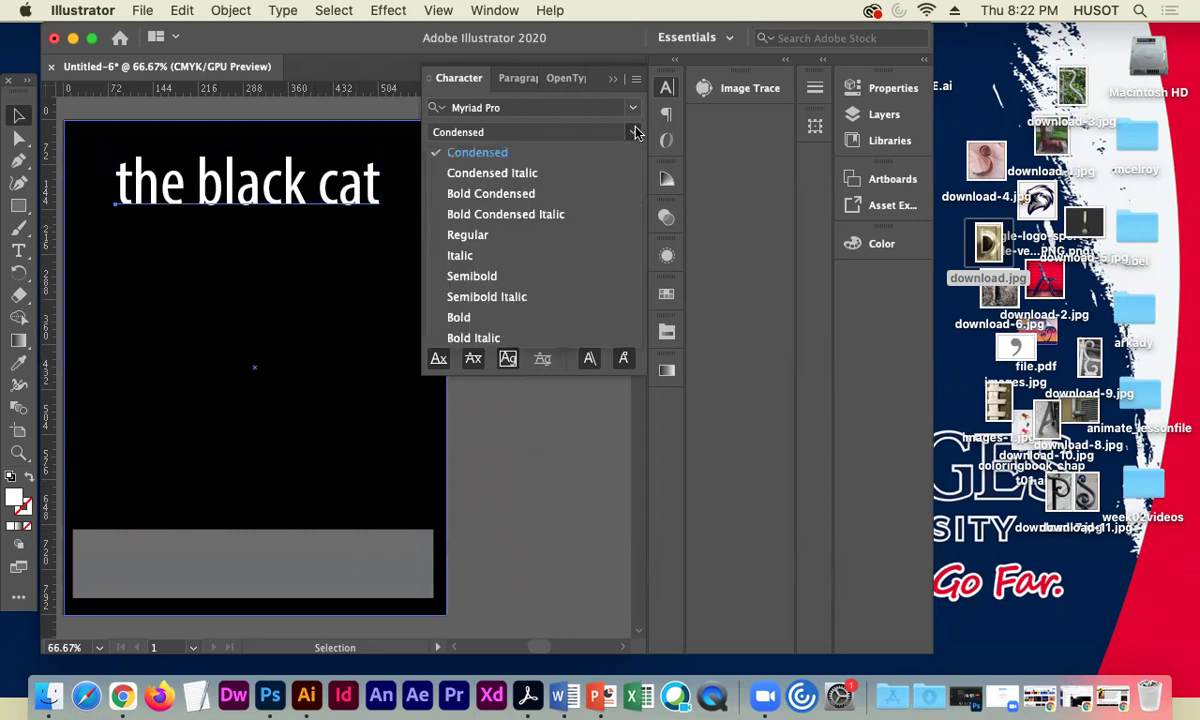
pyautogui.click(491, 317)
pyautogui.click(583, 80)
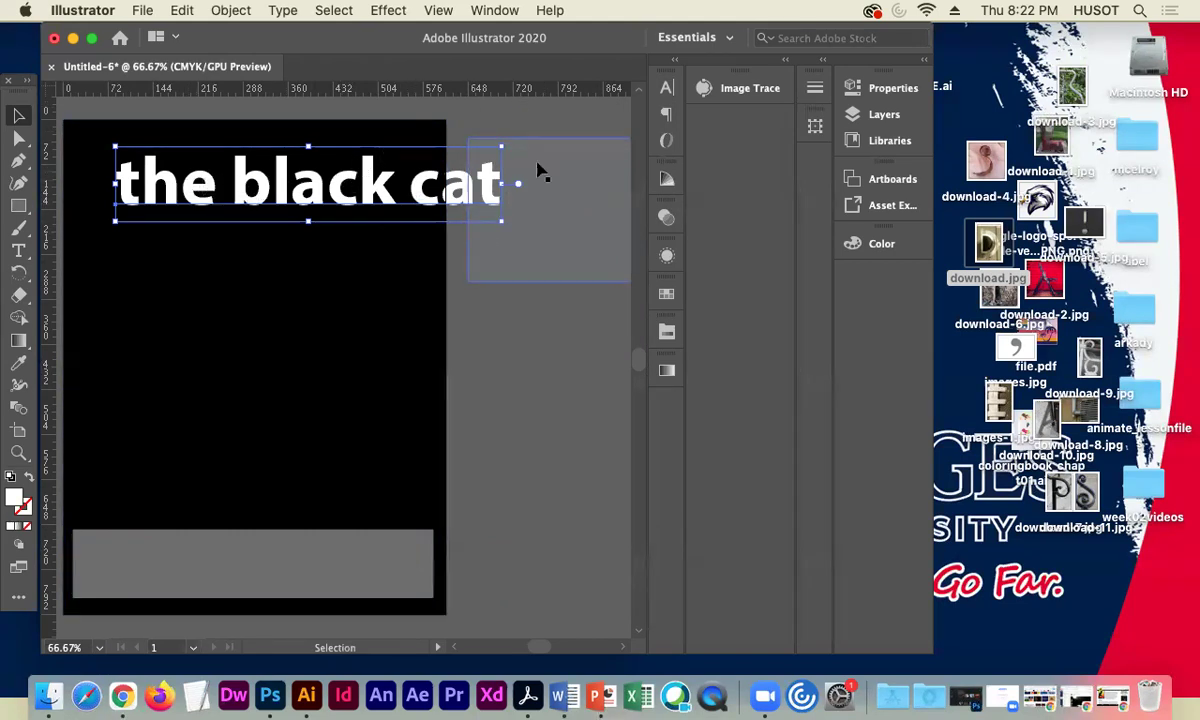
# - Set the title's Myriad Pro style to Condensed Italic
pyautogui.click(667, 88)
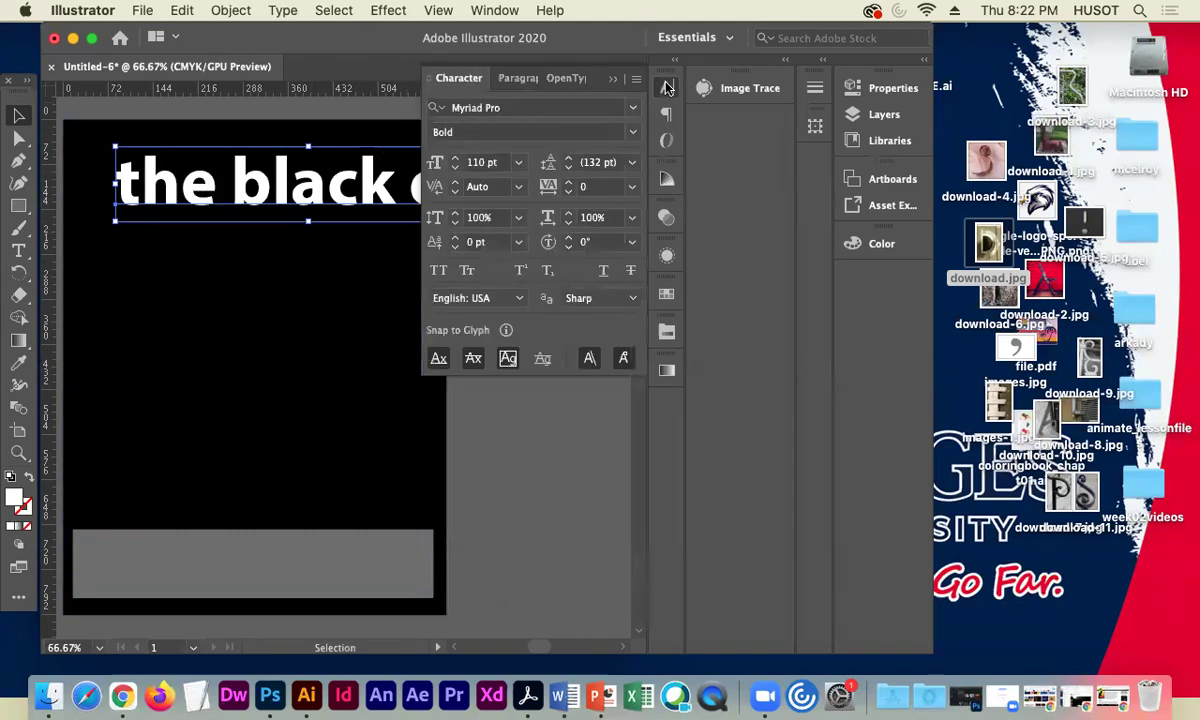
pyautogui.click(623, 125)
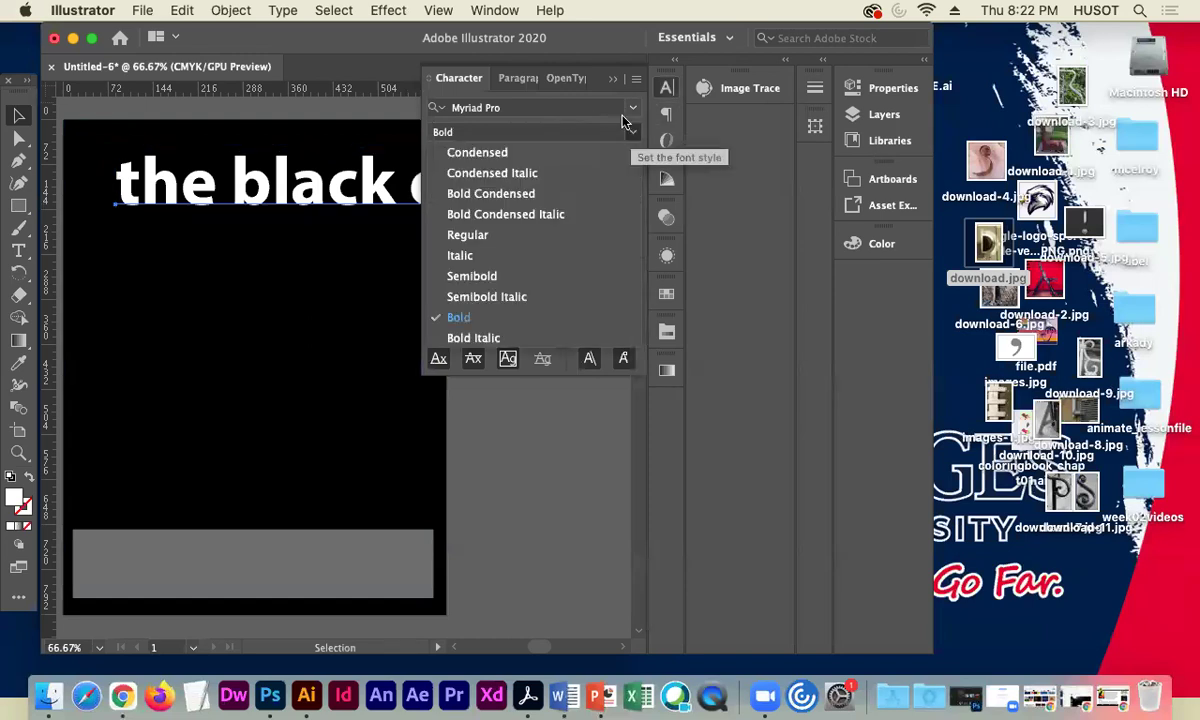
pyautogui.click(537, 174)
pyautogui.click(533, 425)
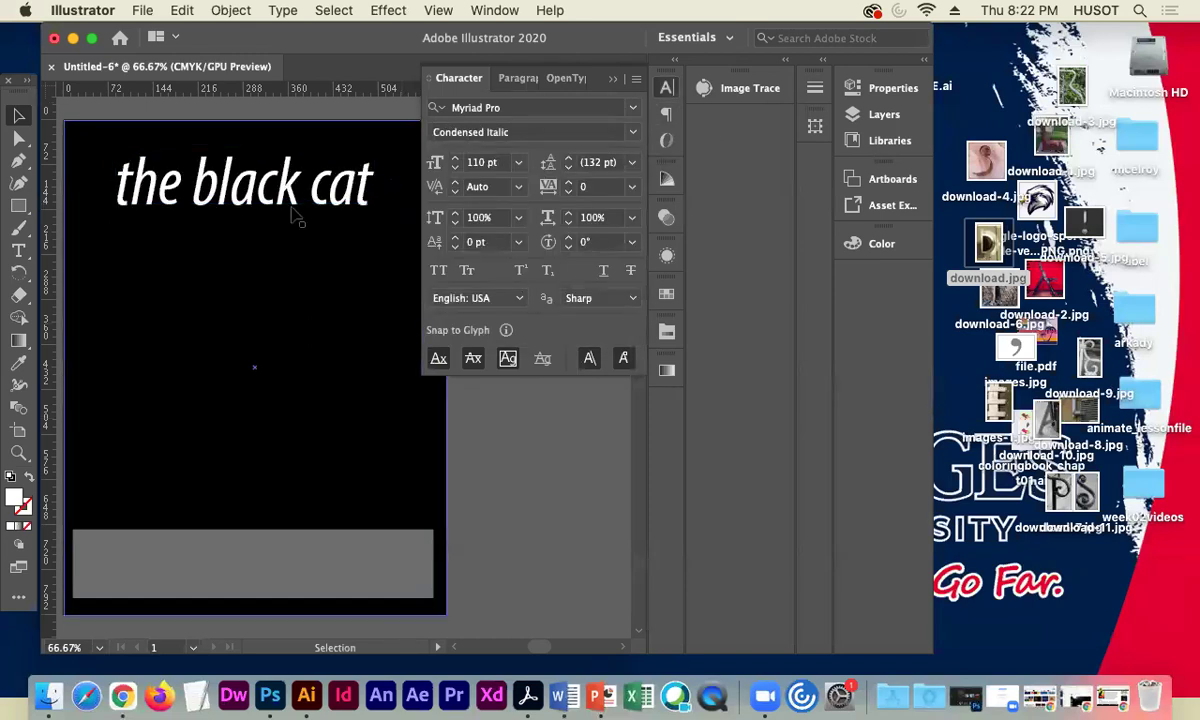
pyautogui.click(612, 79)
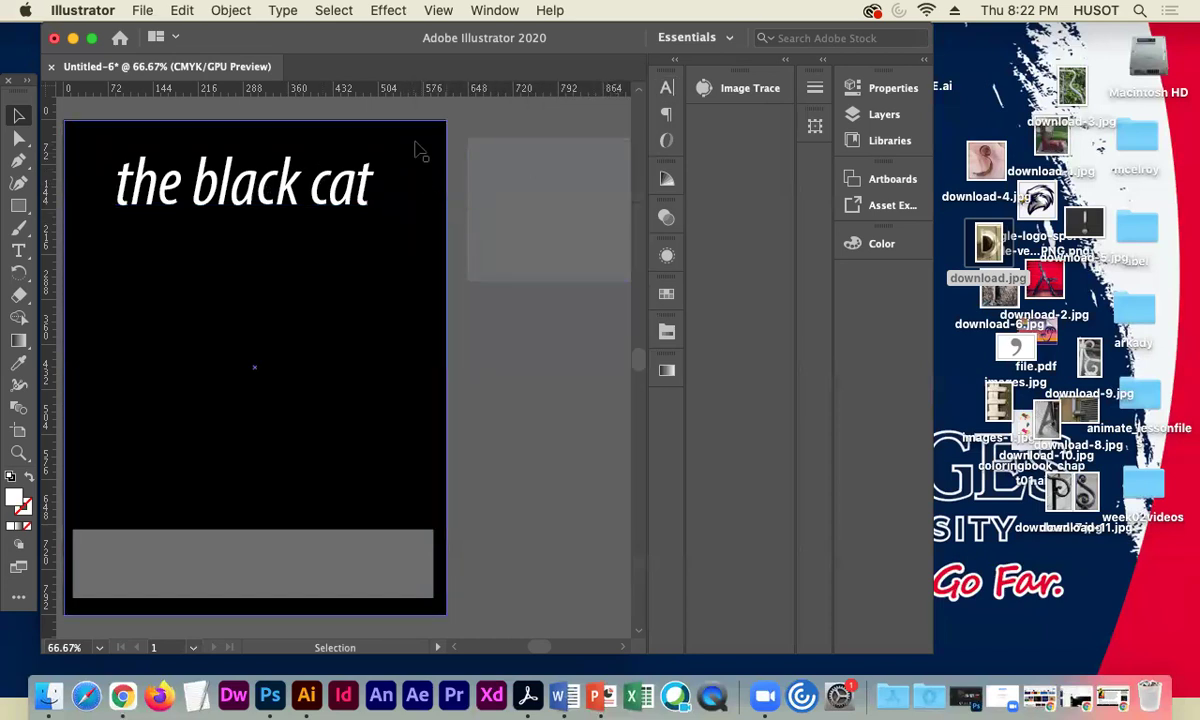
# - Capitalize the first letter of each word so the title reads "The Black Cat"
pyautogui.click(140, 199)
pyautogui.doubleClick(137, 193)
pyautogui.moveTo(115, 185); pyautogui.dragTo(130, 185)
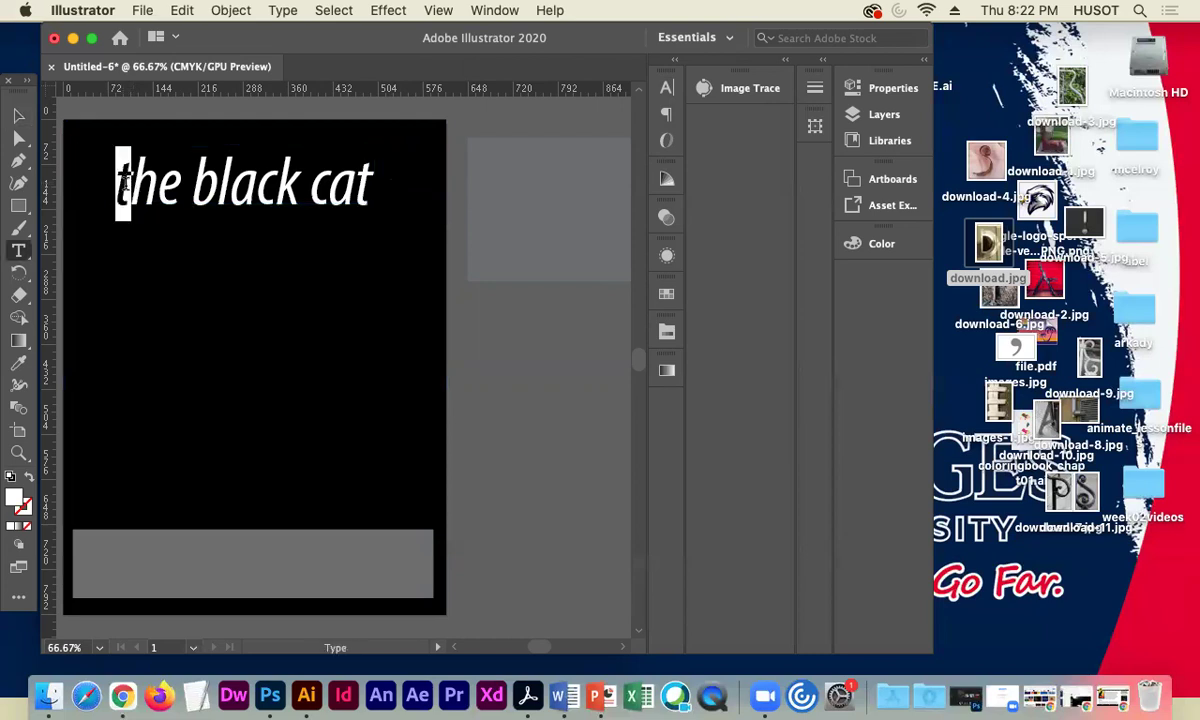
pyautogui.write('T')
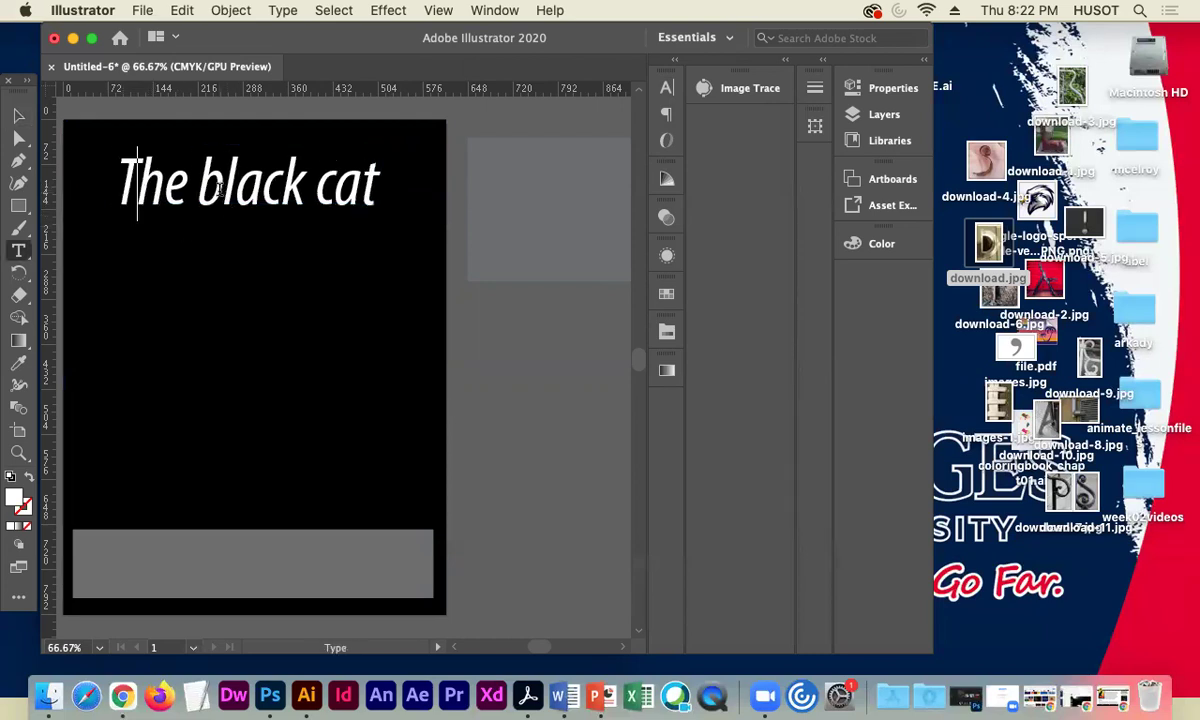
pyautogui.moveTo(223, 186); pyautogui.dragTo(207, 188)
pyautogui.write('B')
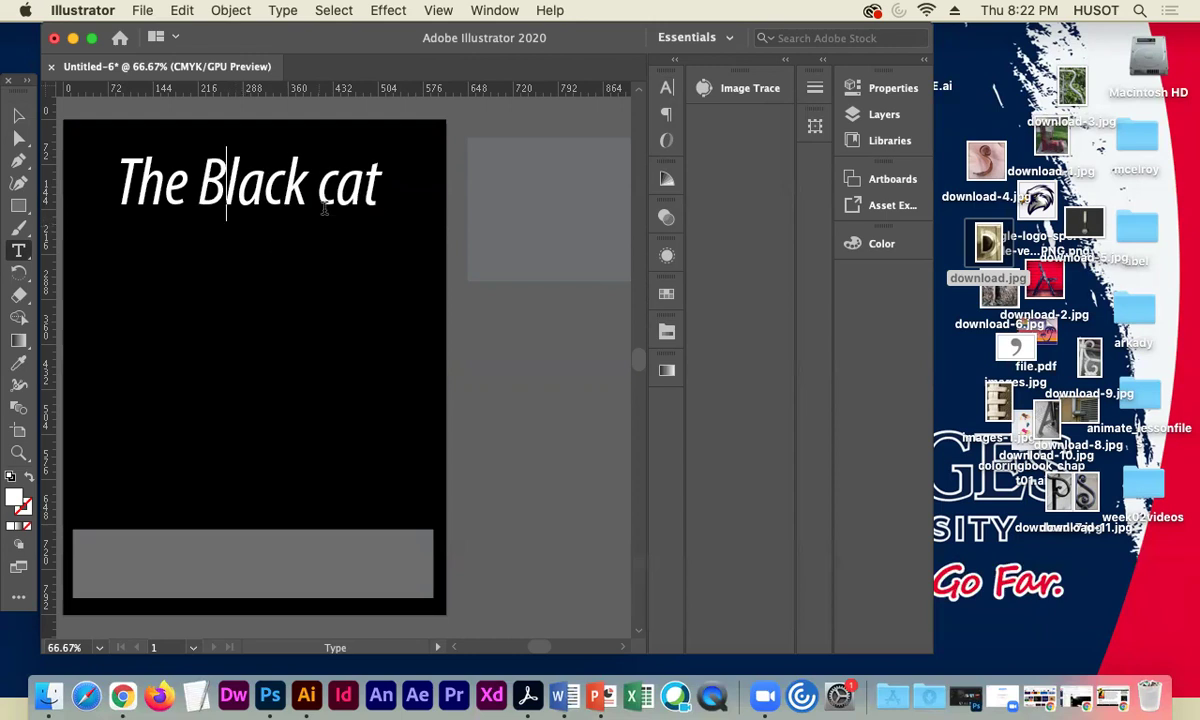
pyautogui.moveTo(342, 188); pyautogui.dragTo(317, 188)
pyautogui.write('C')
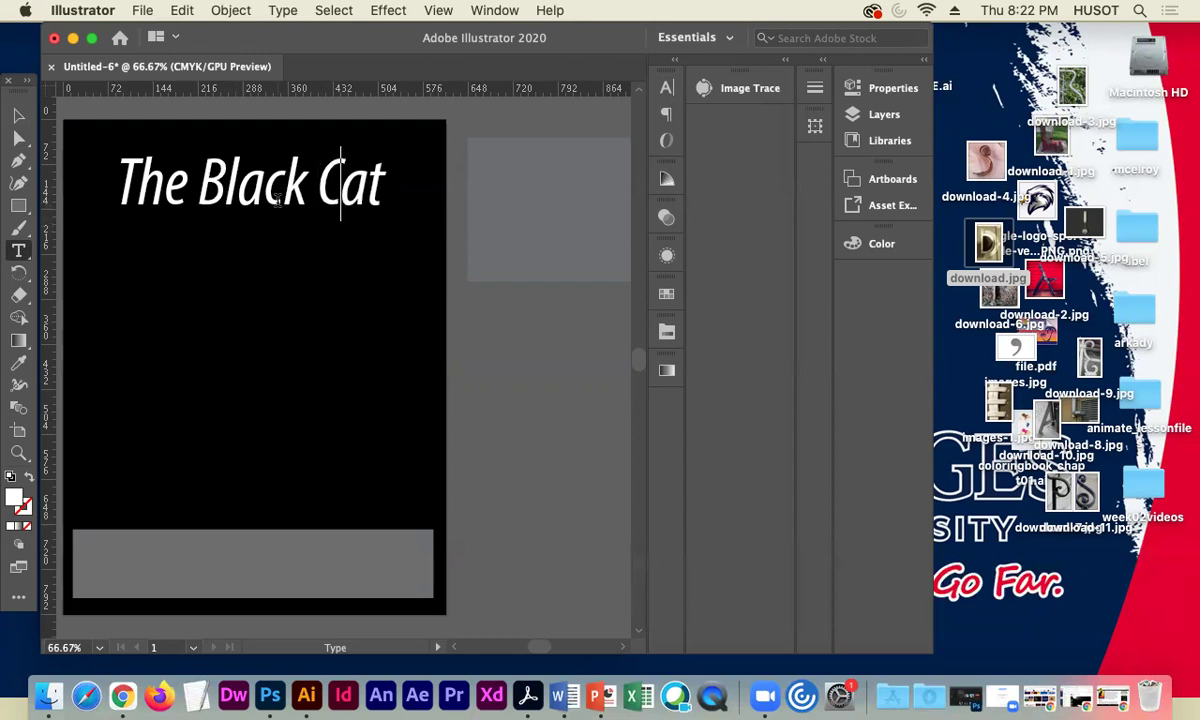
pyautogui.click(18, 115)
pyautogui.click(517, 351)
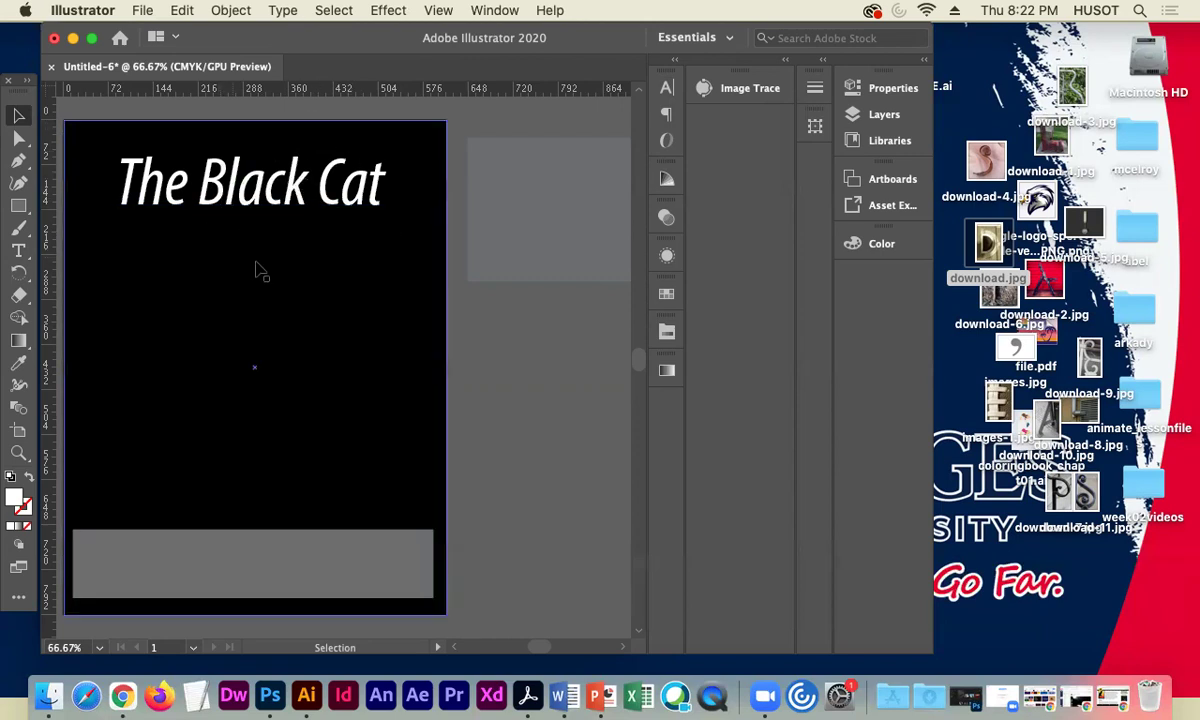
# - Increase the title's tracking in single increments to 24
pyautogui.click(283, 195)
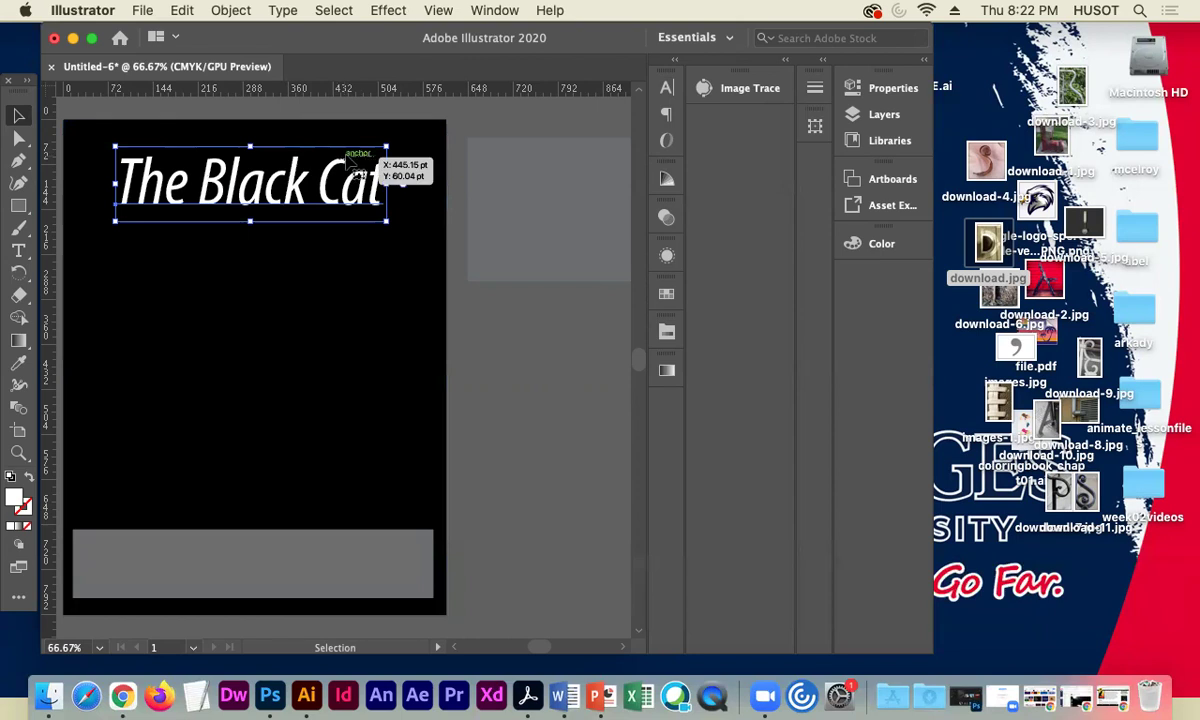
pyautogui.click(666, 88)
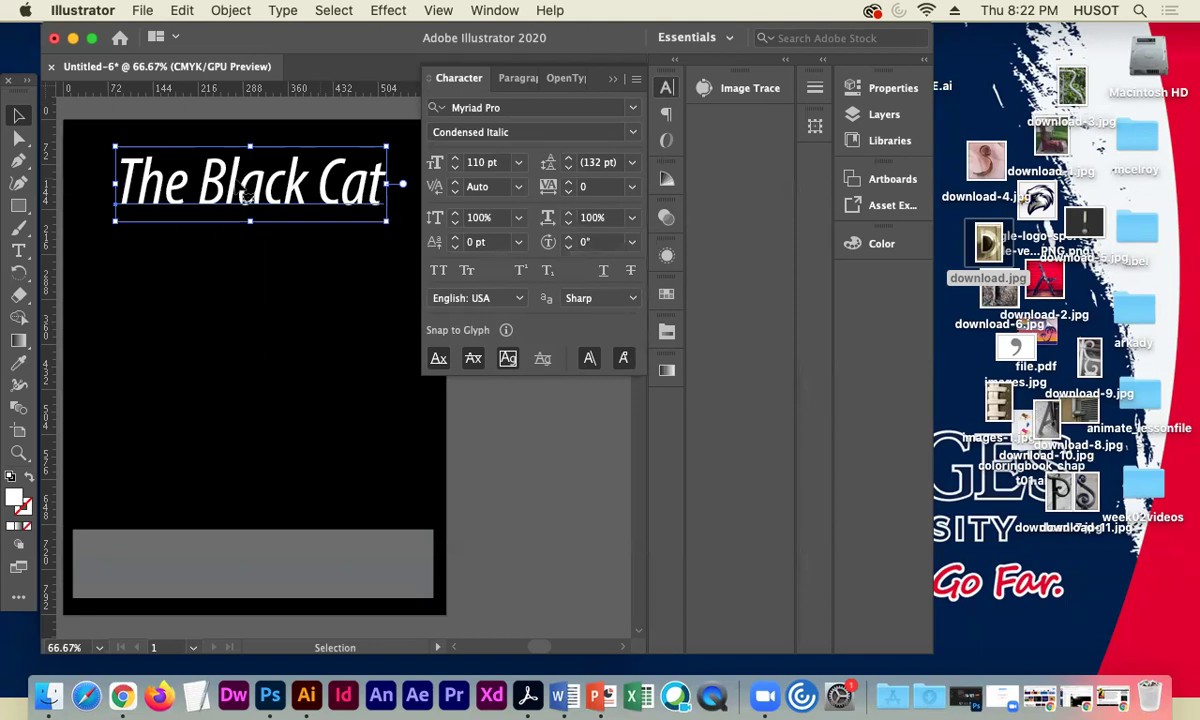
pyautogui.click(358, 190)
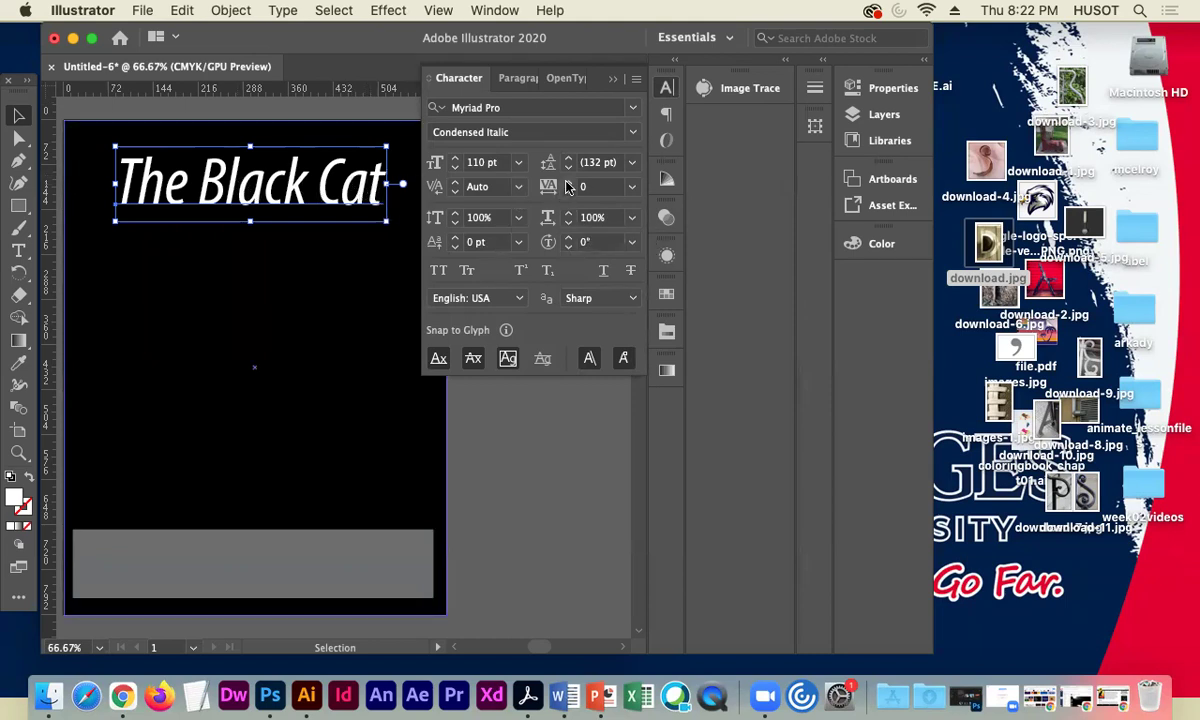
pyautogui.click(567, 184)
pyautogui.click(566, 184)
pyautogui.click(567, 185)
pyautogui.click(567, 185)
pyautogui.click(567, 185)
pyautogui.click(567, 185)
pyautogui.click(567, 185)
pyautogui.click(567, 185)
pyautogui.click(567, 185)
pyautogui.click(567, 185)
pyautogui.click(567, 185)
pyautogui.click(567, 185)
pyautogui.click(567, 185)
pyautogui.click(567, 185)
pyautogui.click(567, 185)
pyautogui.click(567, 185)
pyautogui.click(567, 185)
pyautogui.click(567, 185)
pyautogui.click(567, 185)
pyautogui.click(567, 185)
pyautogui.click(567, 185)
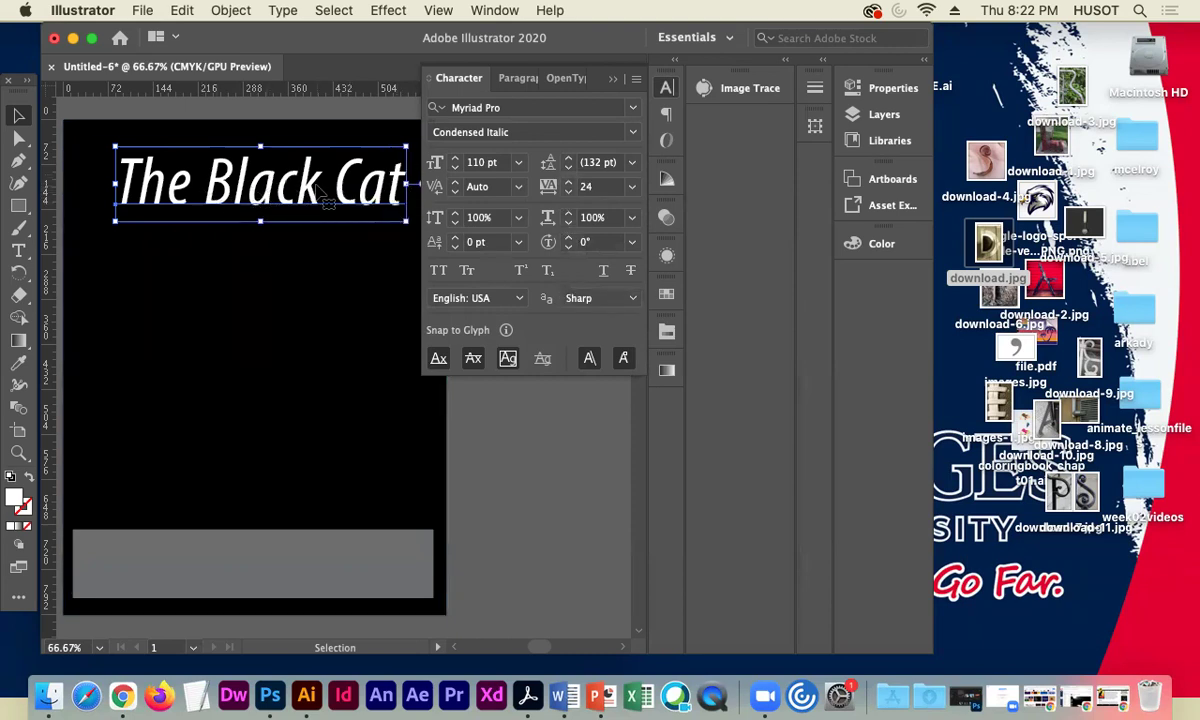
# - Set the title's tracking to 100 and deselect the text
pyautogui.click(629, 188)
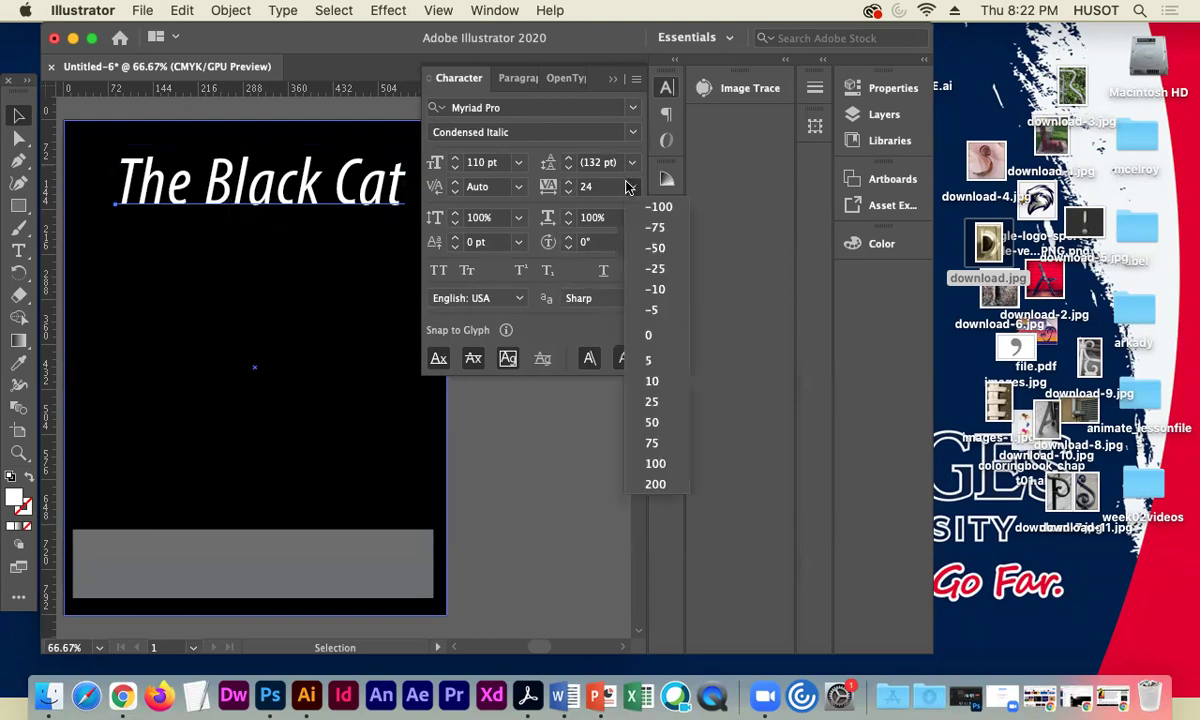
pyautogui.click(651, 464)
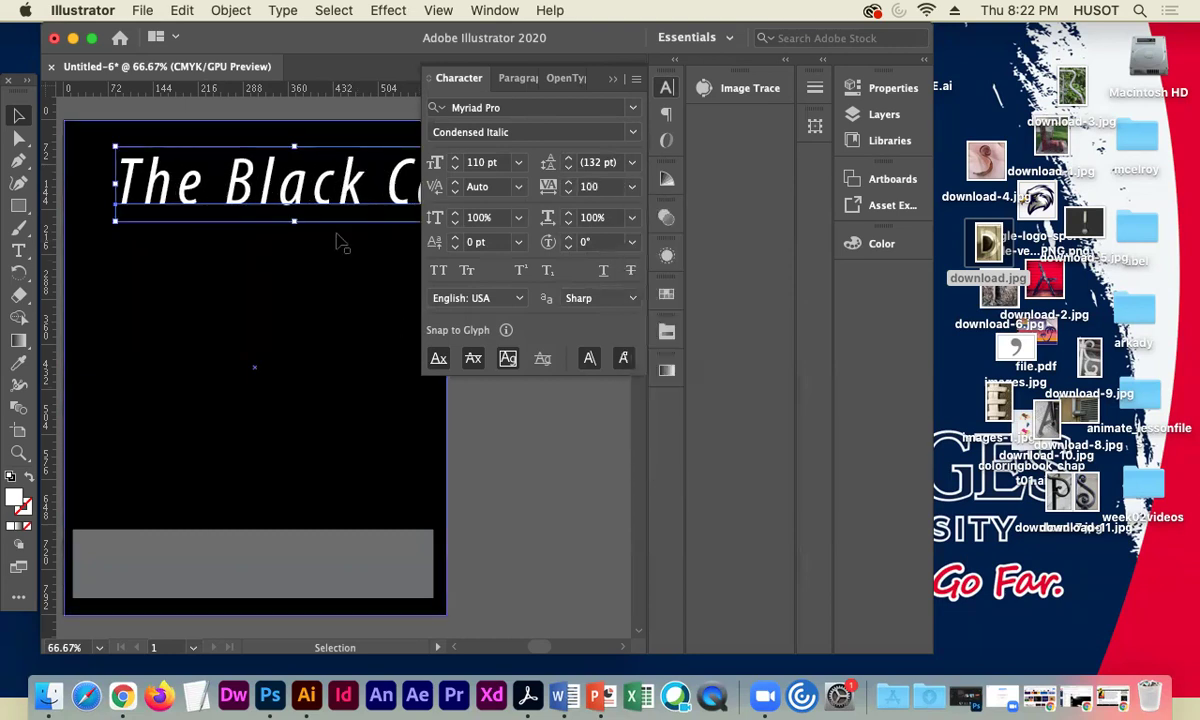
pyautogui.click(610, 79)
pyautogui.click(509, 405)
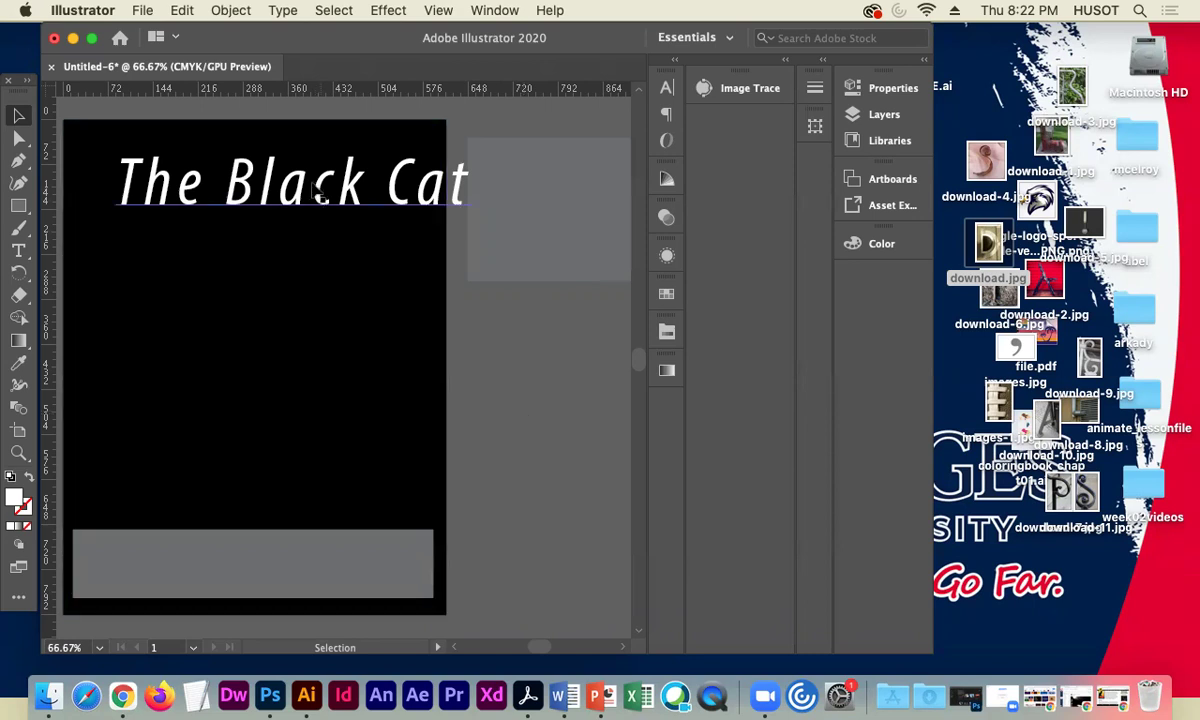
pyautogui.click(315, 290)
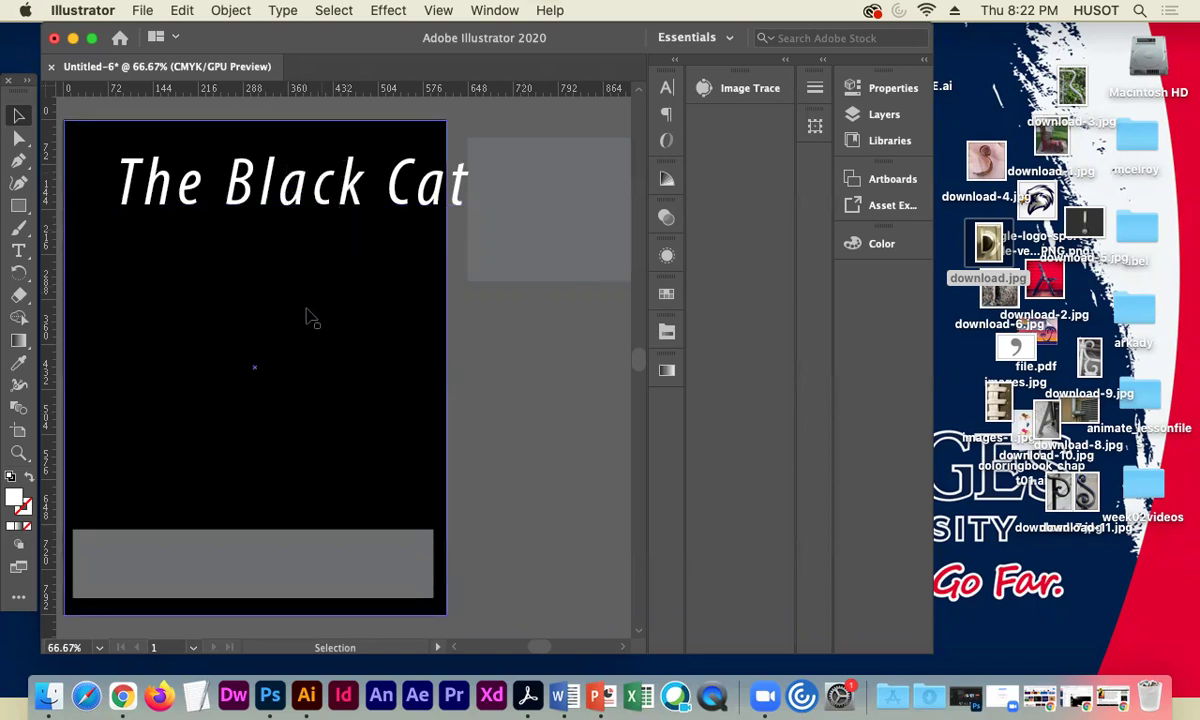
pyautogui.click(487, 400)
# - Reduce the title's font size to 100 pt and move it back to the horizontal center of the page's upper part
pyautogui.click(287, 178)
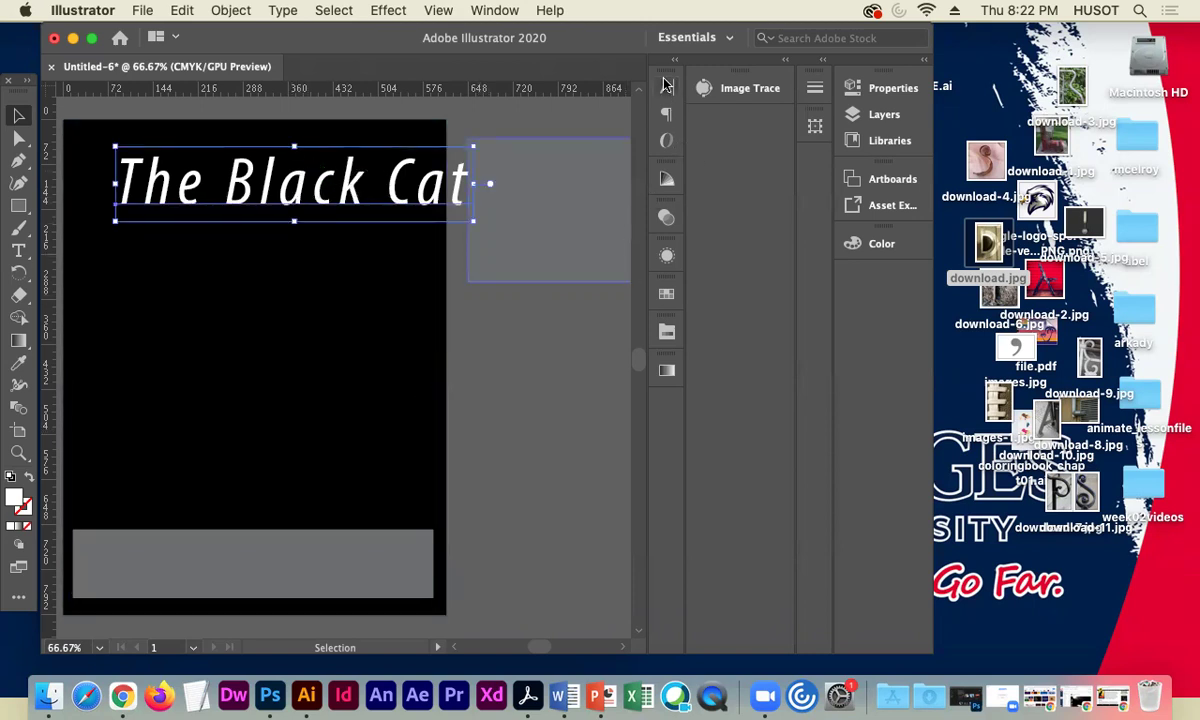
pyautogui.press('super+t')
pyautogui.click(455, 169)
pyautogui.click(455, 169)
pyautogui.click(455, 169)
pyautogui.click(455, 169)
pyautogui.click(455, 169)
pyautogui.click(455, 169)
pyautogui.click(455, 169)
pyautogui.click(455, 169)
pyautogui.click(455, 169)
pyautogui.click(455, 169)
pyautogui.click(520, 430)
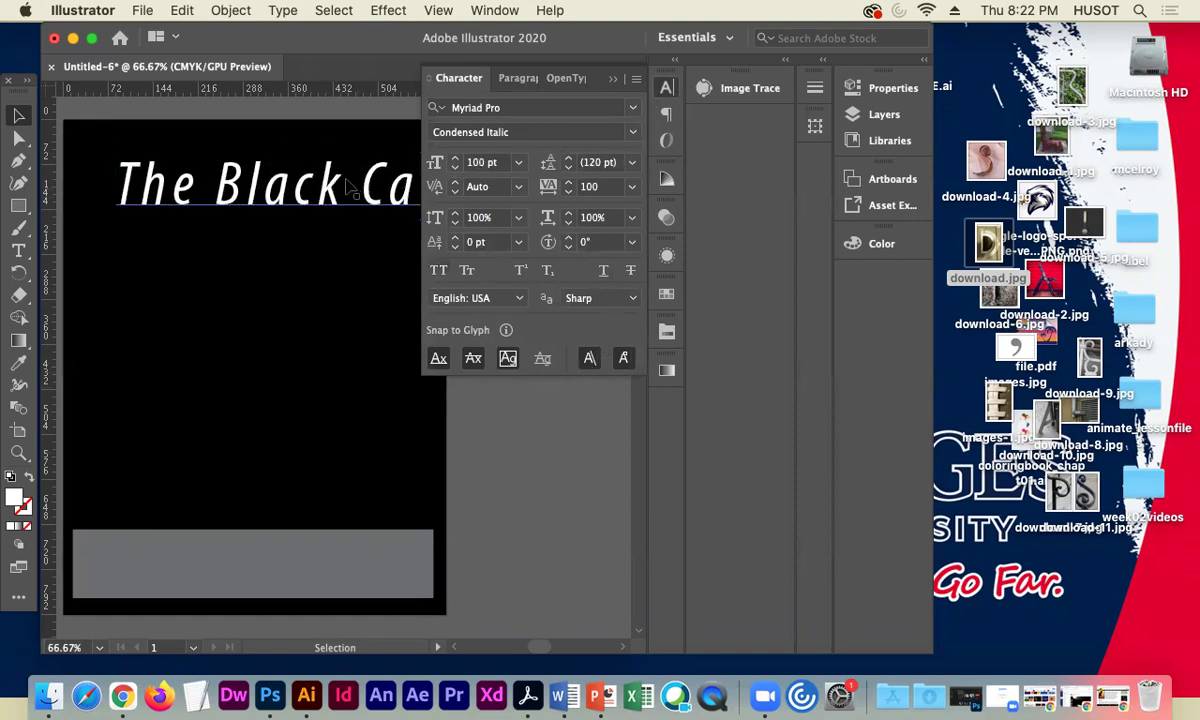
pyautogui.click(612, 79)
pyautogui.moveTo(363, 189); pyautogui.dragTo(339, 178)
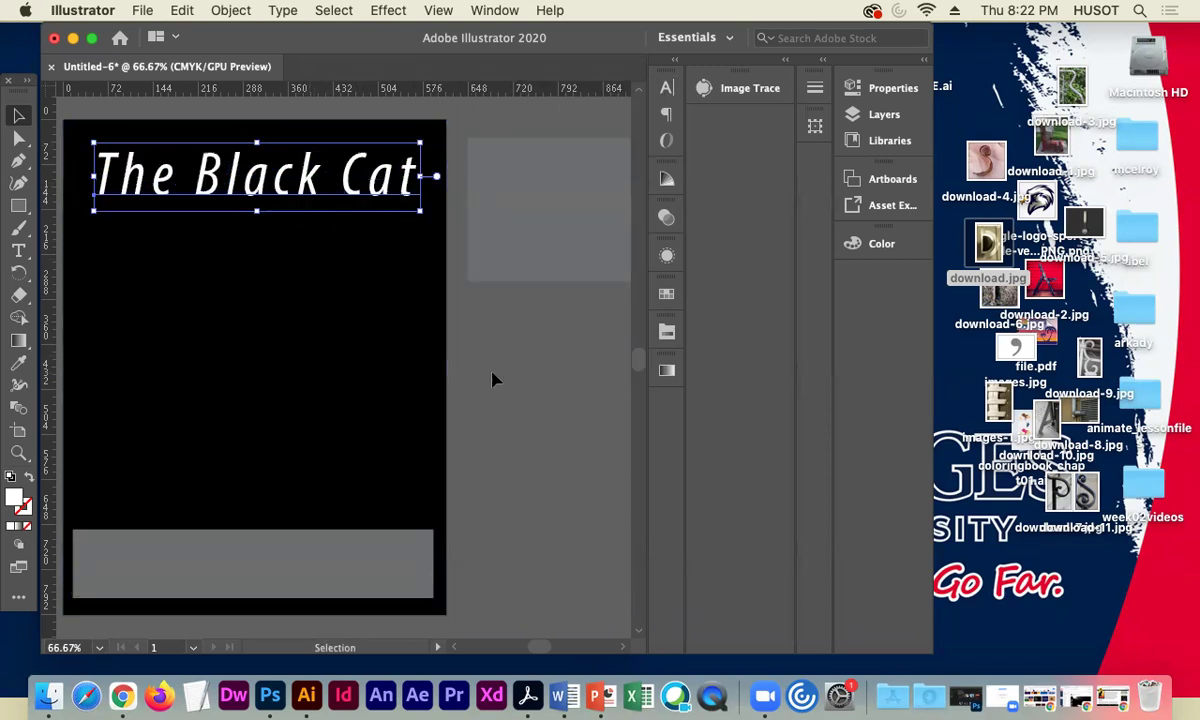
pyautogui.click(565, 399)
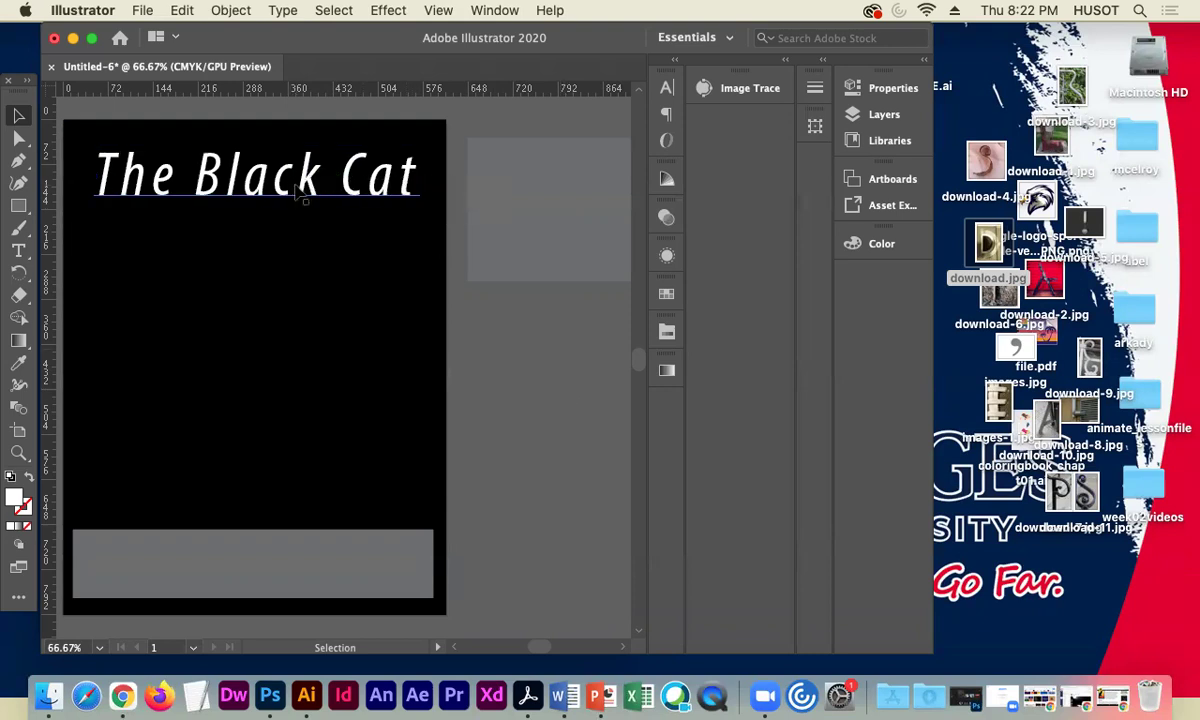
# - Lock the black background and move the grey block from the lower page onto the pasteboard beside it
pyautogui.click(296, 226)
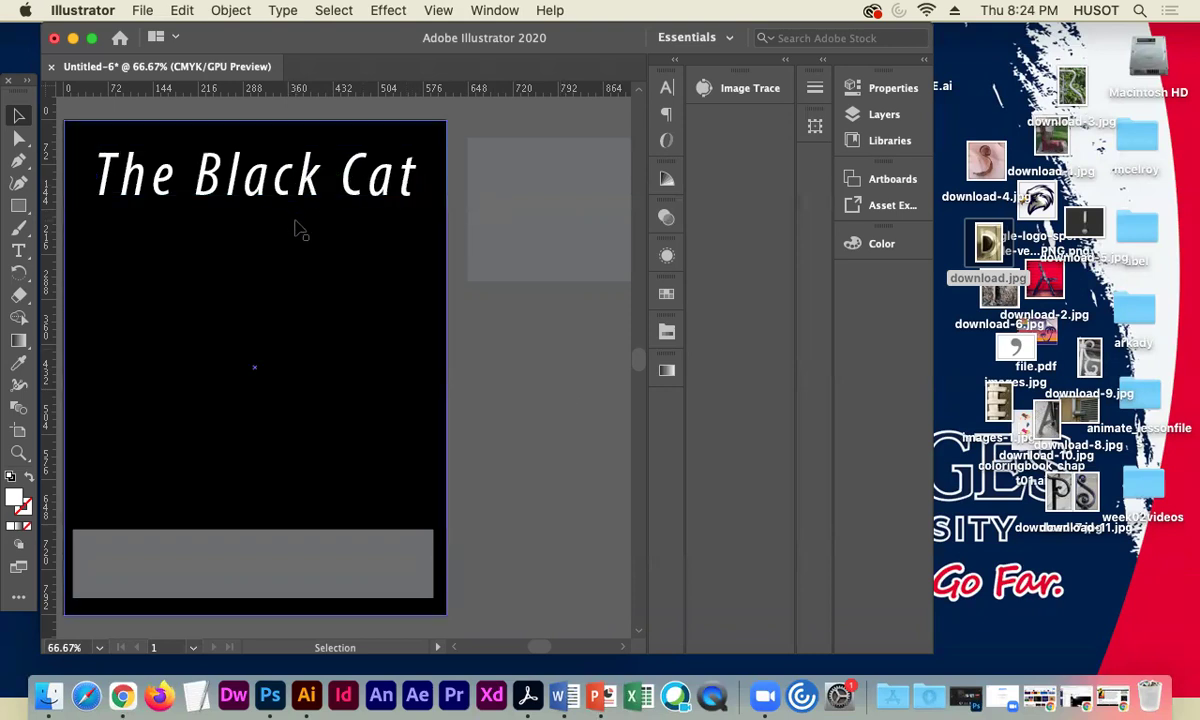
pyautogui.press('super+2')
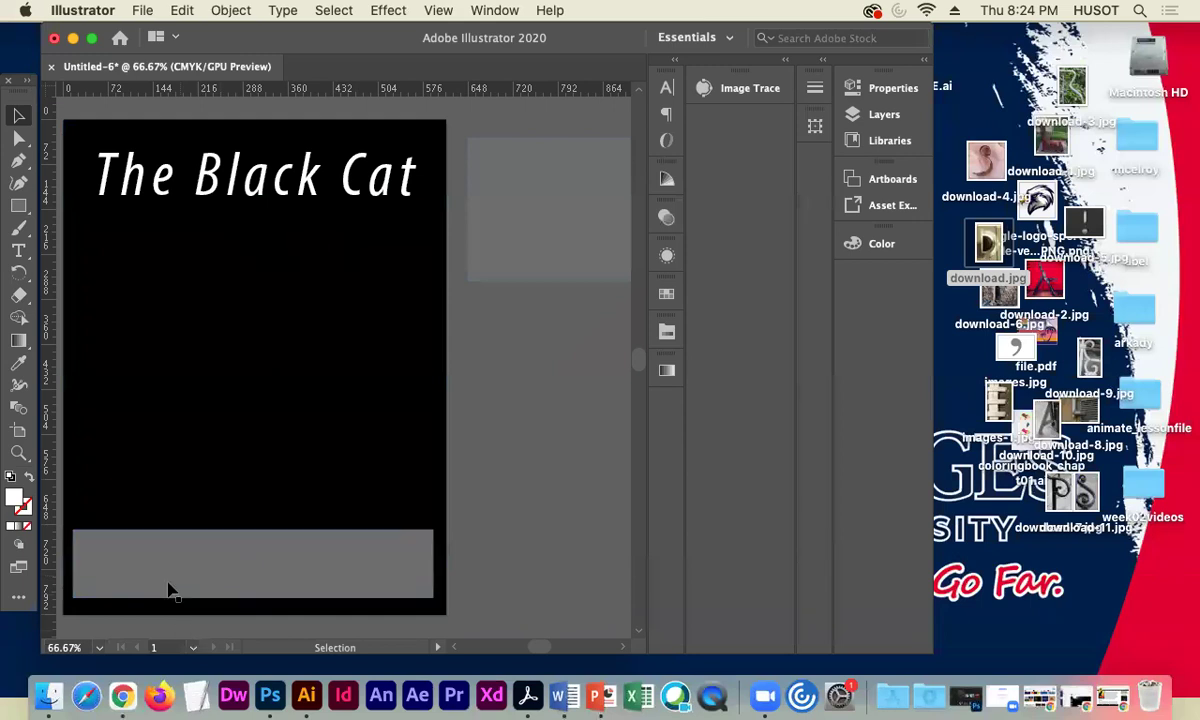
pyautogui.click(137, 580)
pyautogui.moveTo(110, 574); pyautogui.dragTo(505, 564)
# - Duplicate the title straight down to the lower part of the black page
pyautogui.click(263, 180)
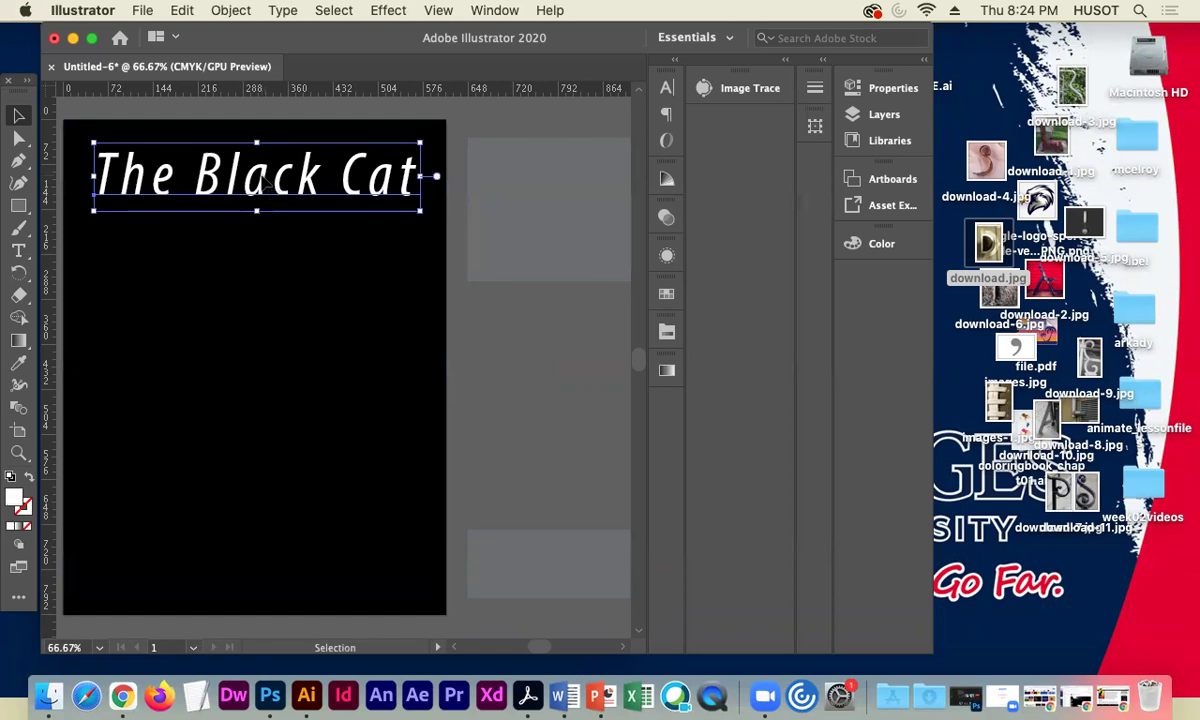
pyautogui.moveTo(263, 180); pyautogui.dragTo(263, 519)
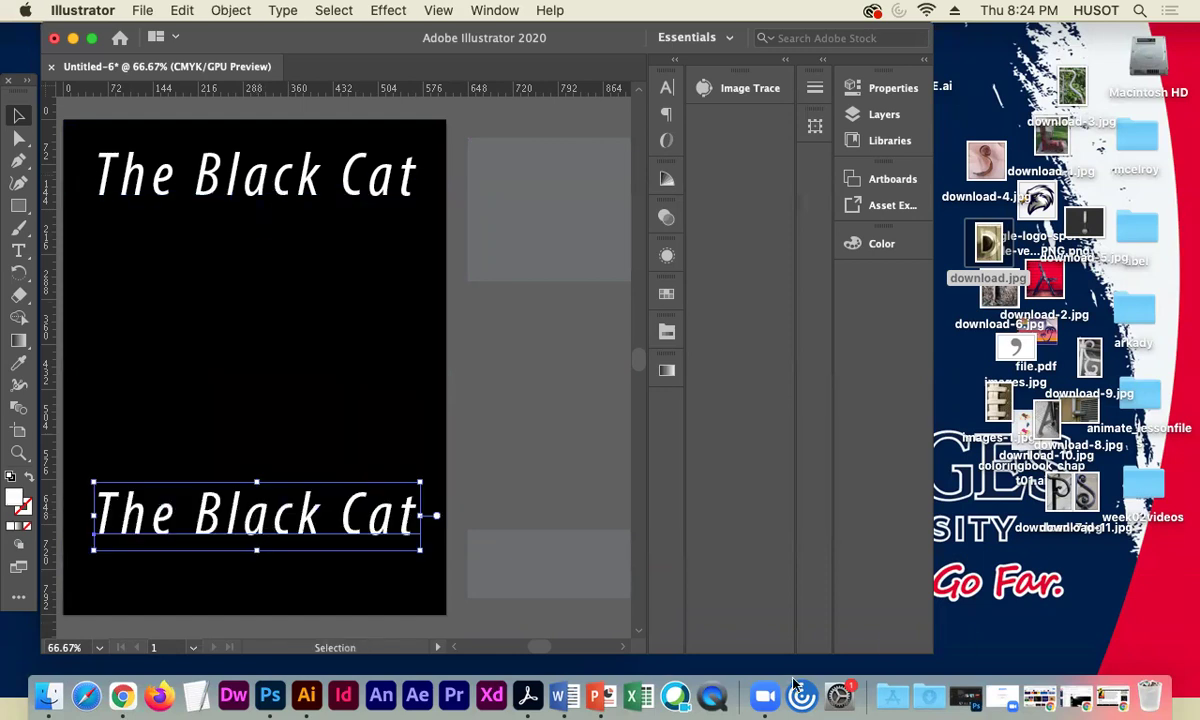
# - Switch to Chrome, copy "Edgar Allan Poe" from the Book Riot article's Other Works section, and return to Illustrator
pyautogui.click(1076, 699)
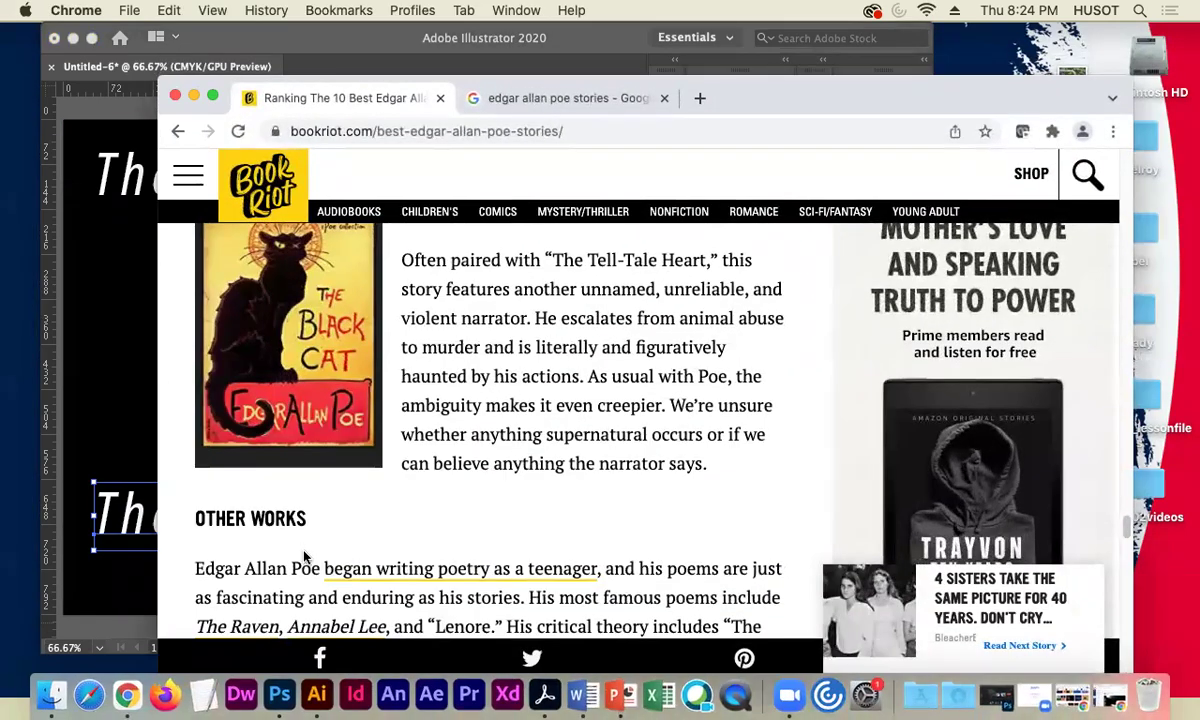
pyautogui.moveTo(318, 569); pyautogui.dragTo(198, 567)
pyautogui.press('super+c')
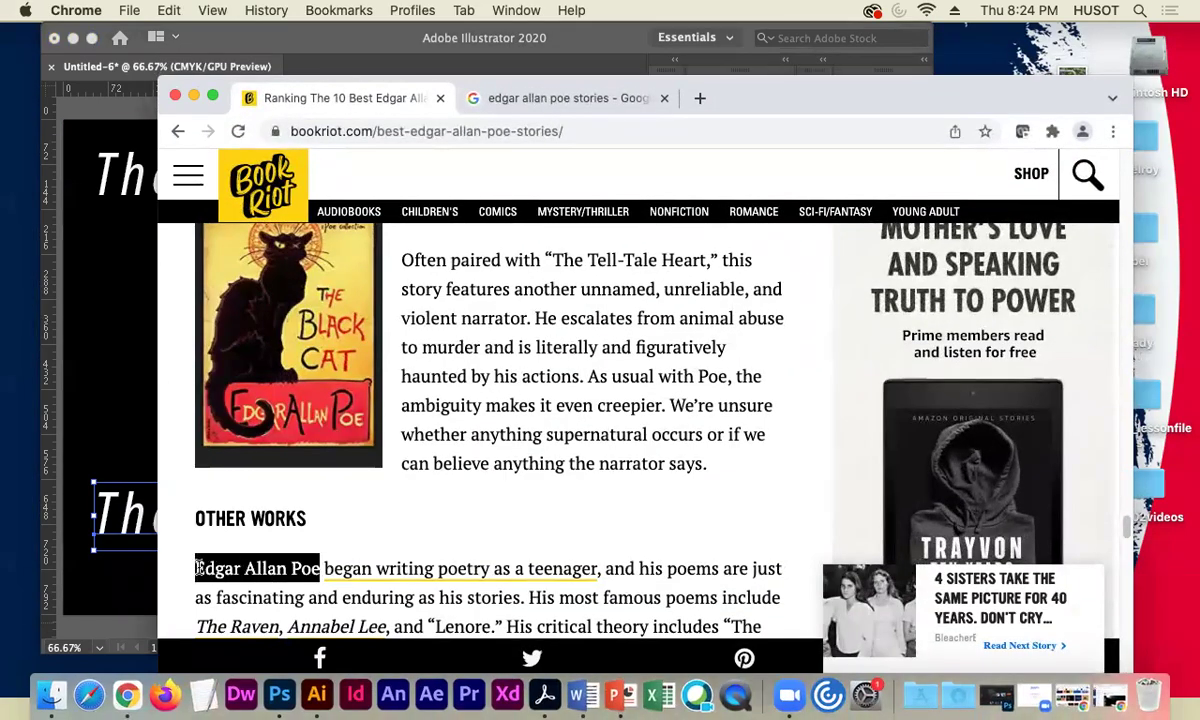
pyautogui.click(193, 97)
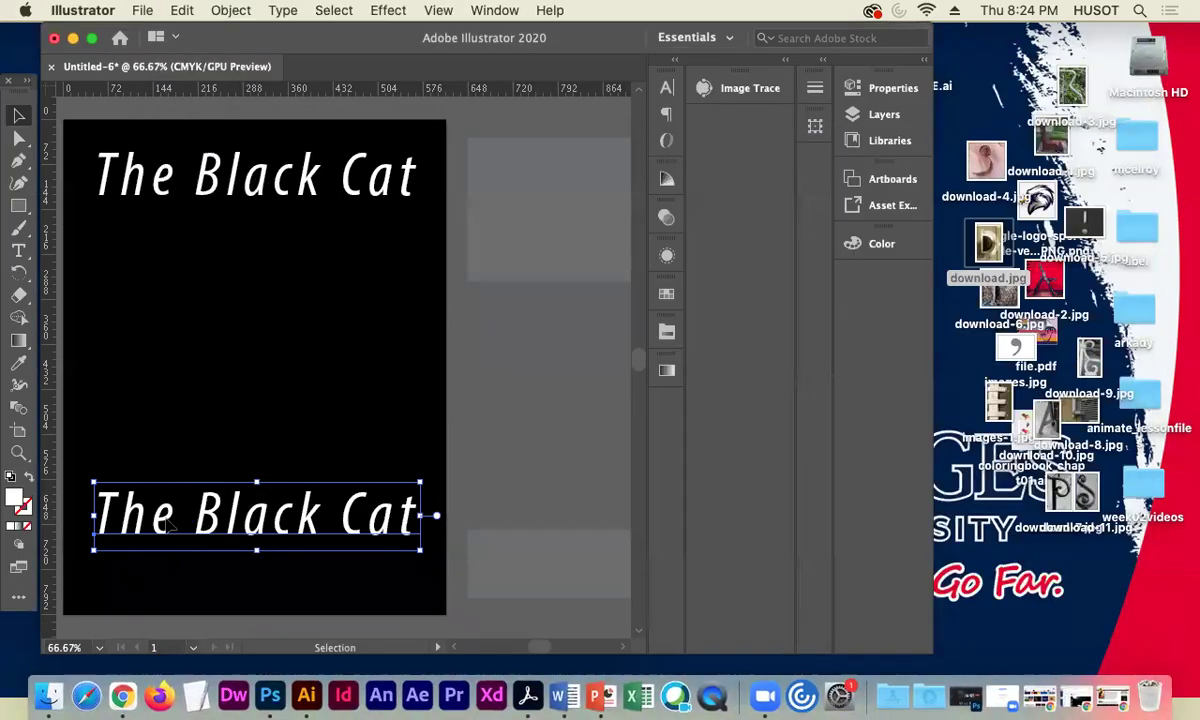
# - Replace the duplicated title's text with the copied "Edgar Allan Poe" and select it as an object
pyautogui.click(101, 515)
pyautogui.moveTo(98, 515); pyautogui.dragTo(420, 514)
pyautogui.press('Escape')
pyautogui.press('super+v')
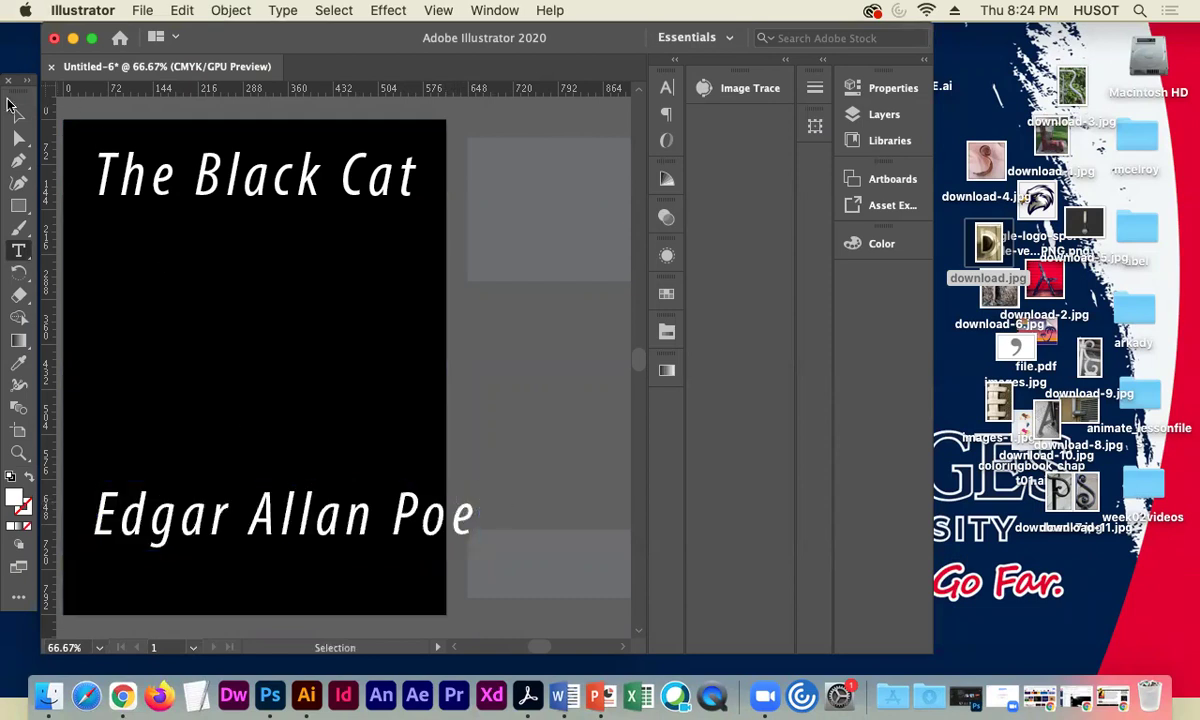
pyautogui.click(16, 116)
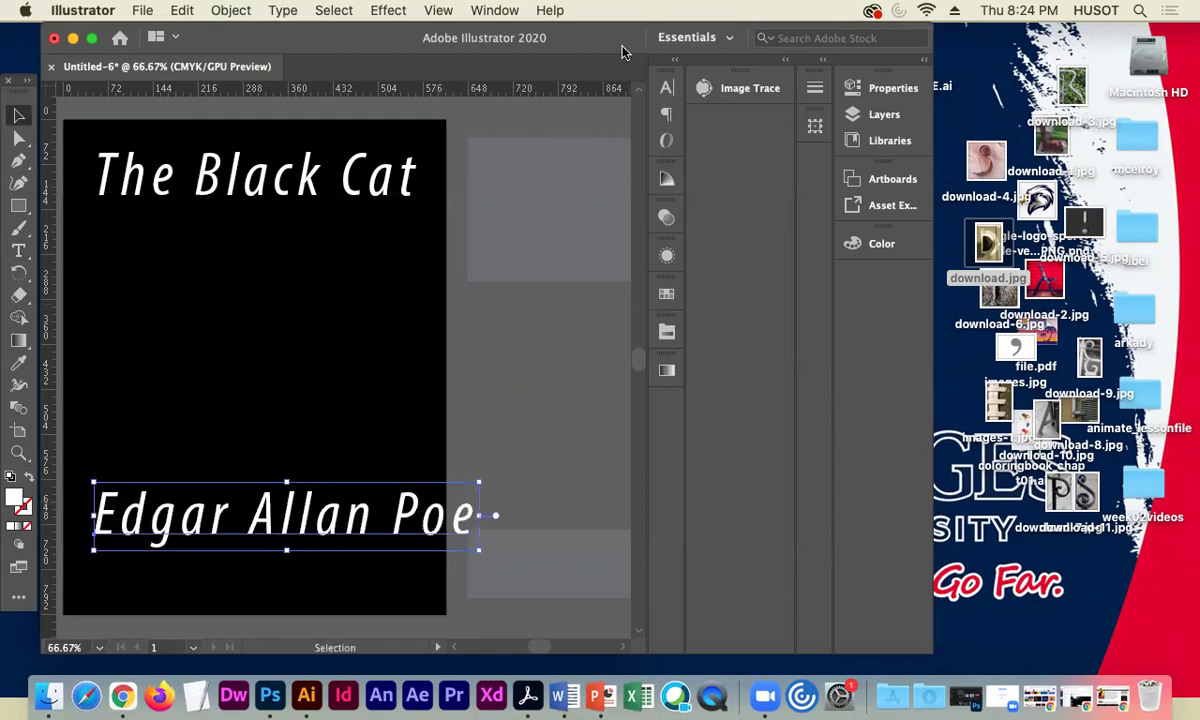
# - Set the author text's size to 48 pt and move it down near the lower edge of the black page
pyautogui.click(666, 92)
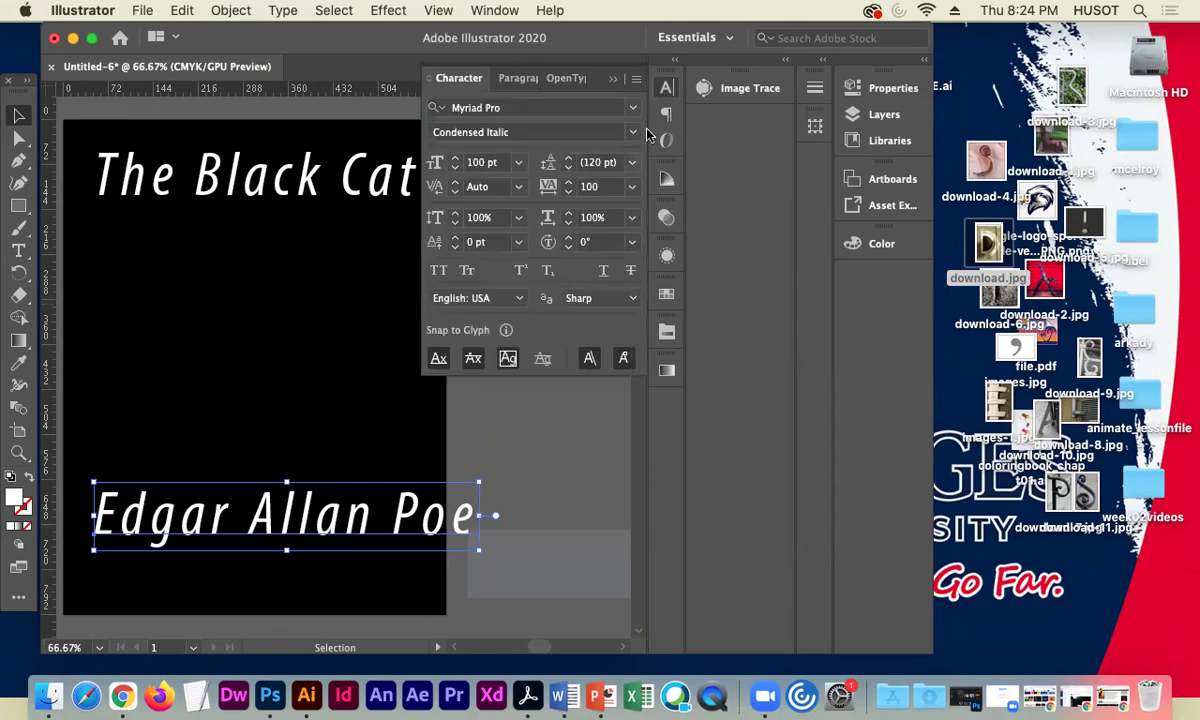
pyautogui.click(518, 162)
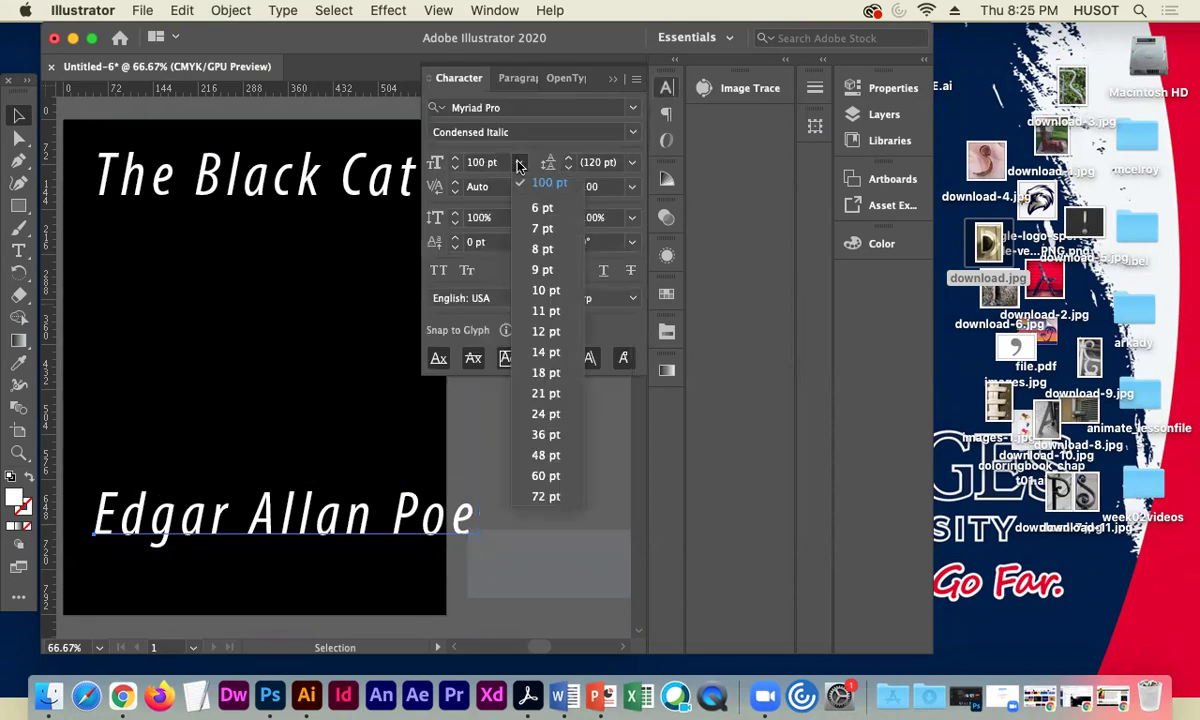
pyautogui.click(549, 457)
pyautogui.click(510, 472)
pyautogui.click(613, 78)
pyautogui.moveTo(195, 540); pyautogui.dragTo(238, 568)
# - Replace the three capital initials of the author text with lowercase letters so it reads "edgar allan poe", and deselect it
pyautogui.doubleClick(155, 556)
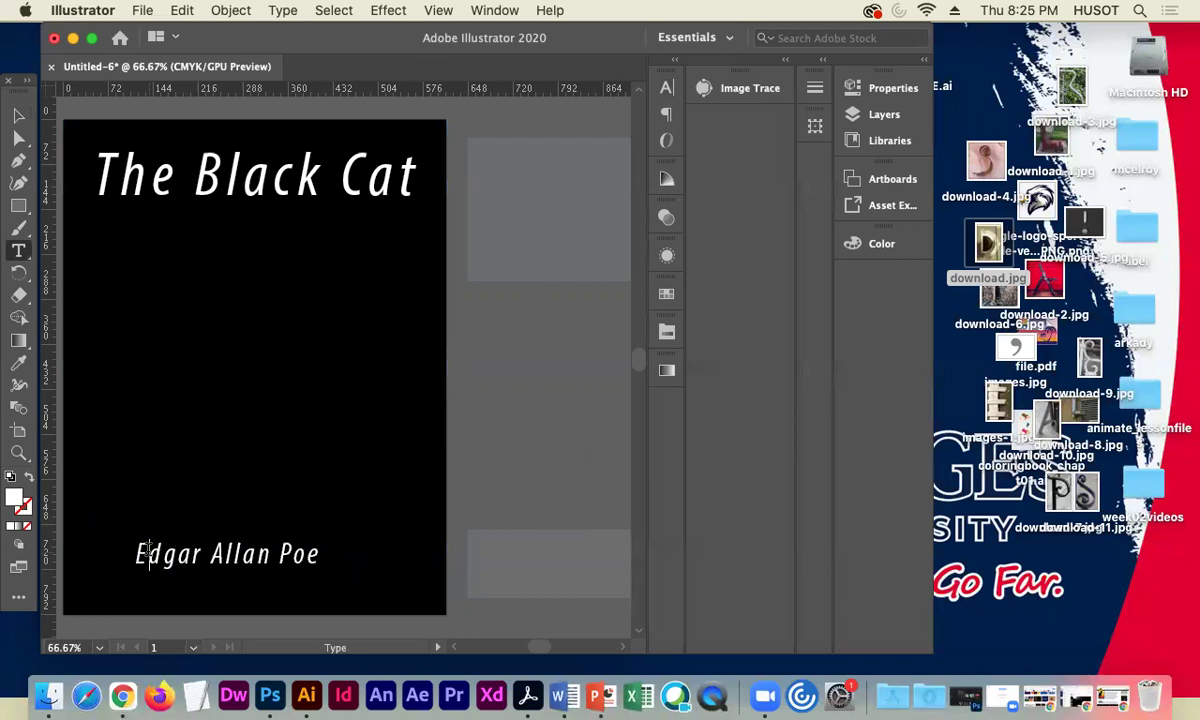
pyautogui.write('e')
pyautogui.moveTo(219, 545); pyautogui.dragTo(212, 546)
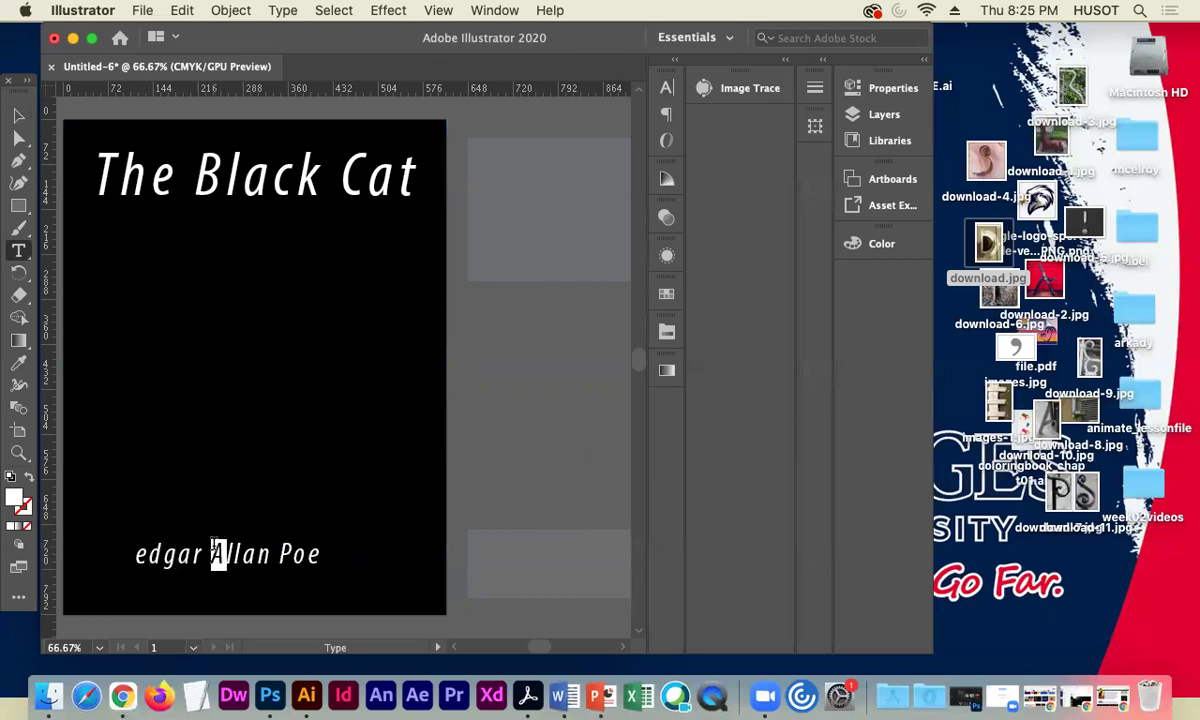
pyautogui.write('a')
pyautogui.moveTo(286, 553); pyautogui.dragTo(279, 556)
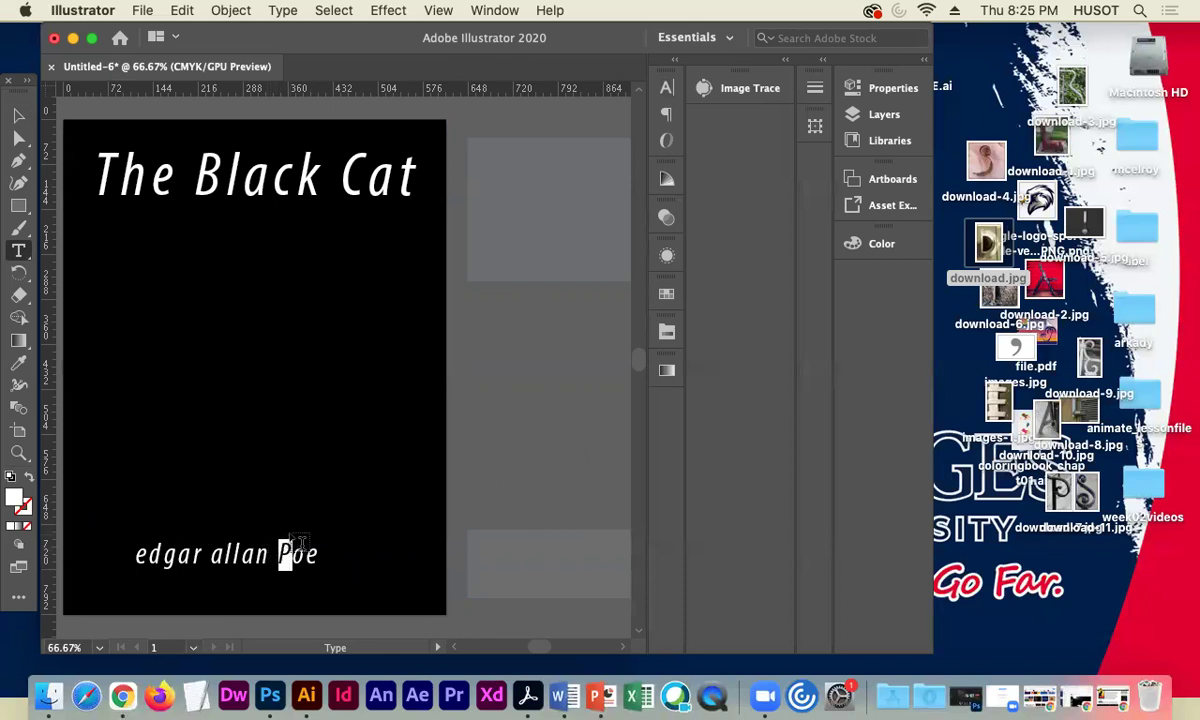
pyautogui.write('p')
pyautogui.press('Escape')
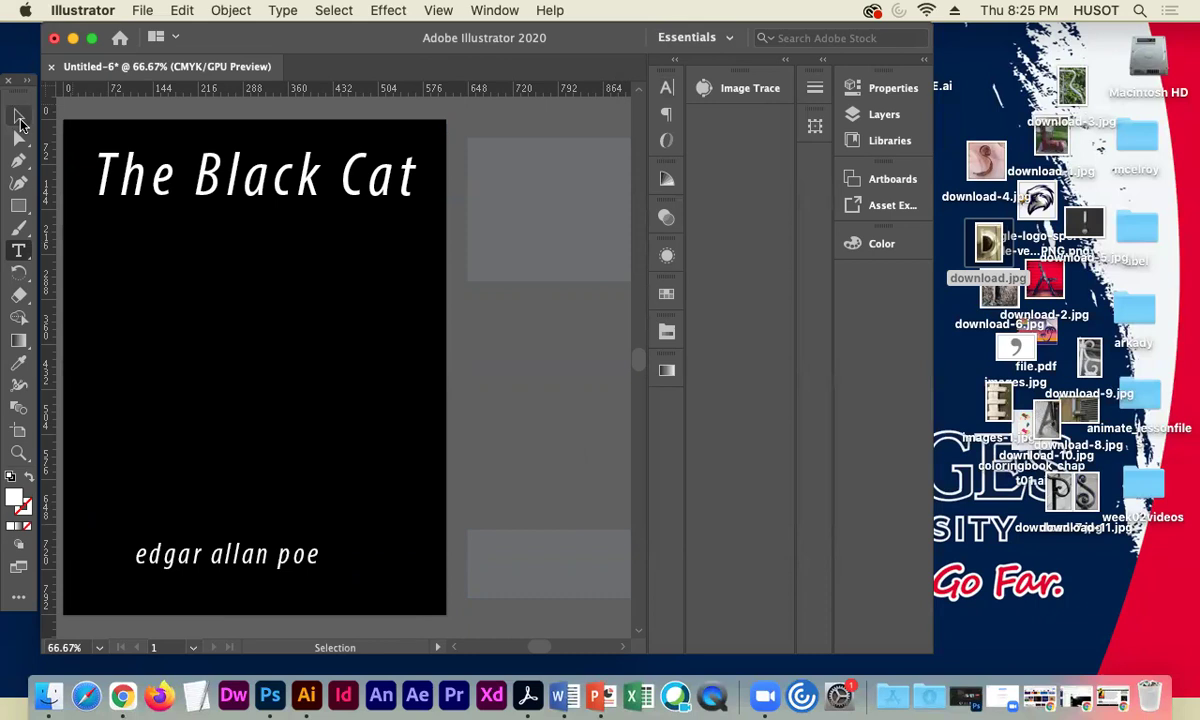
pyautogui.click(505, 357)
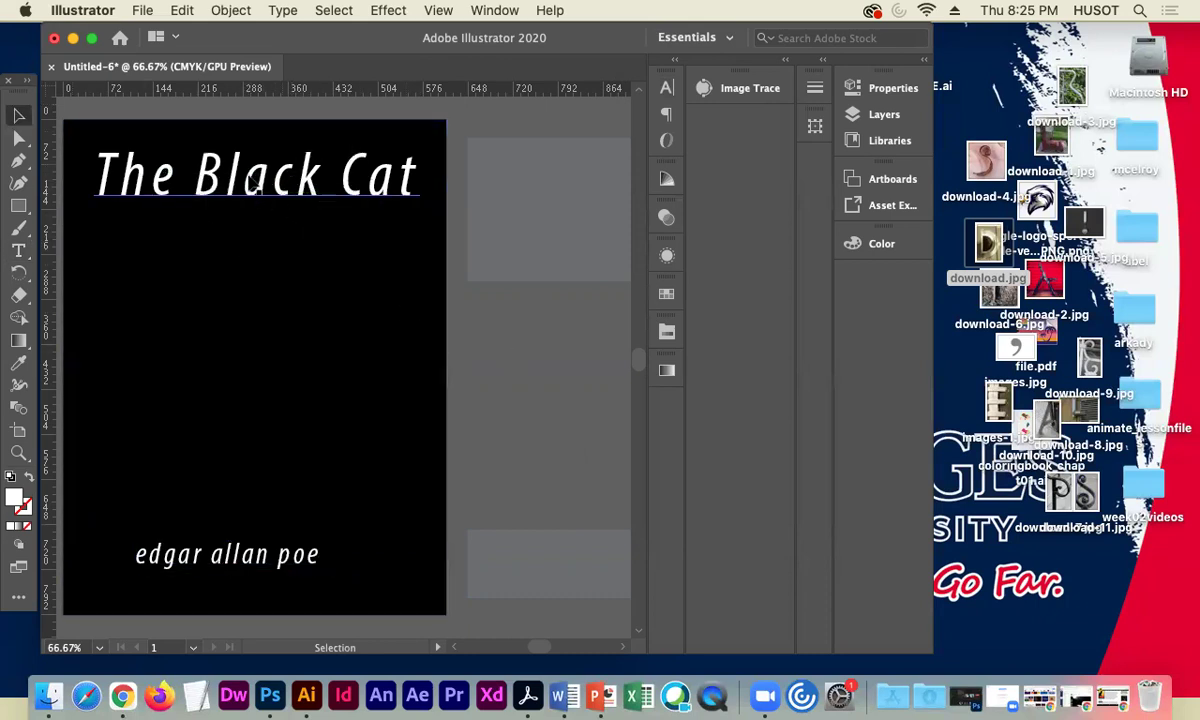
# - Change the author text's font style to Bold Condensed
pyautogui.click(257, 218)
pyautogui.press('super+shift+a')
pyautogui.click(246, 562)
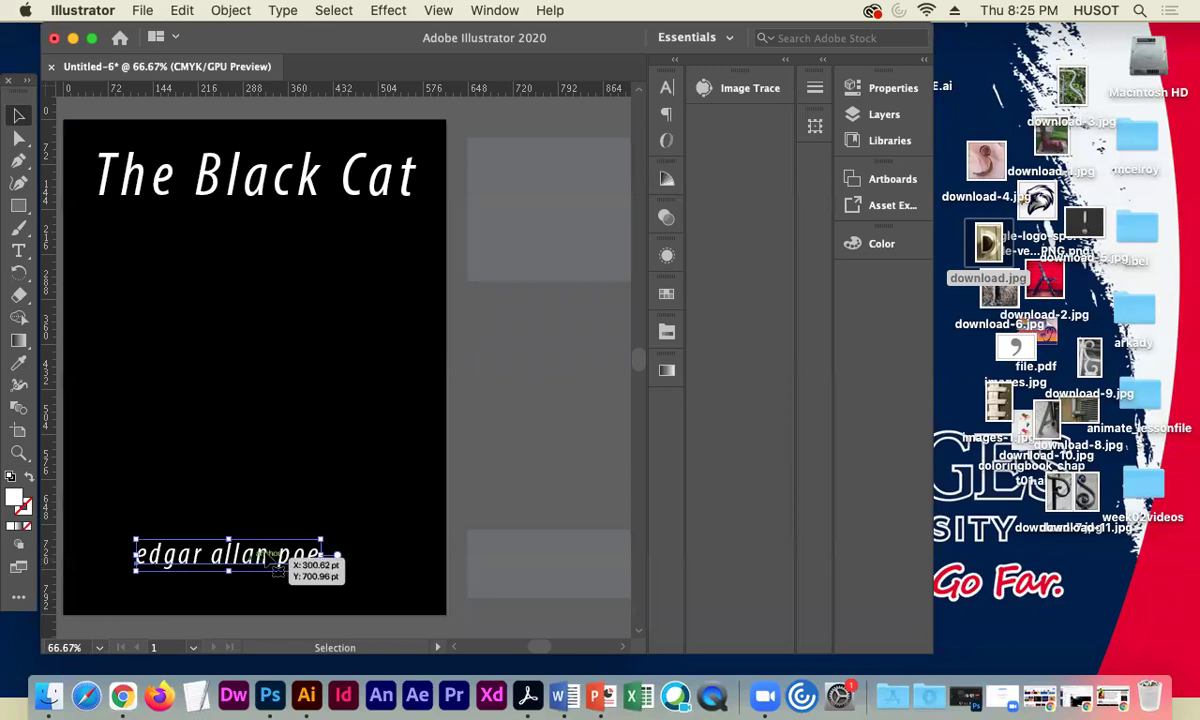
pyautogui.click(666, 88)
pyautogui.click(632, 133)
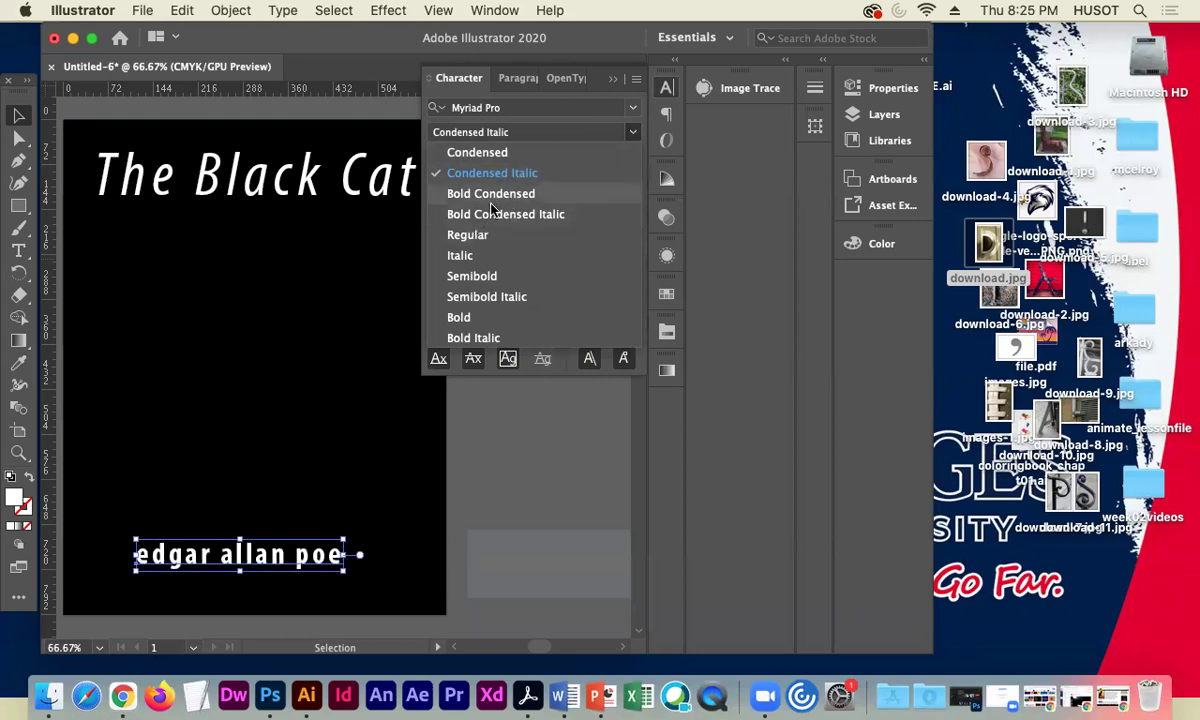
pyautogui.click(505, 195)
pyautogui.click(527, 407)
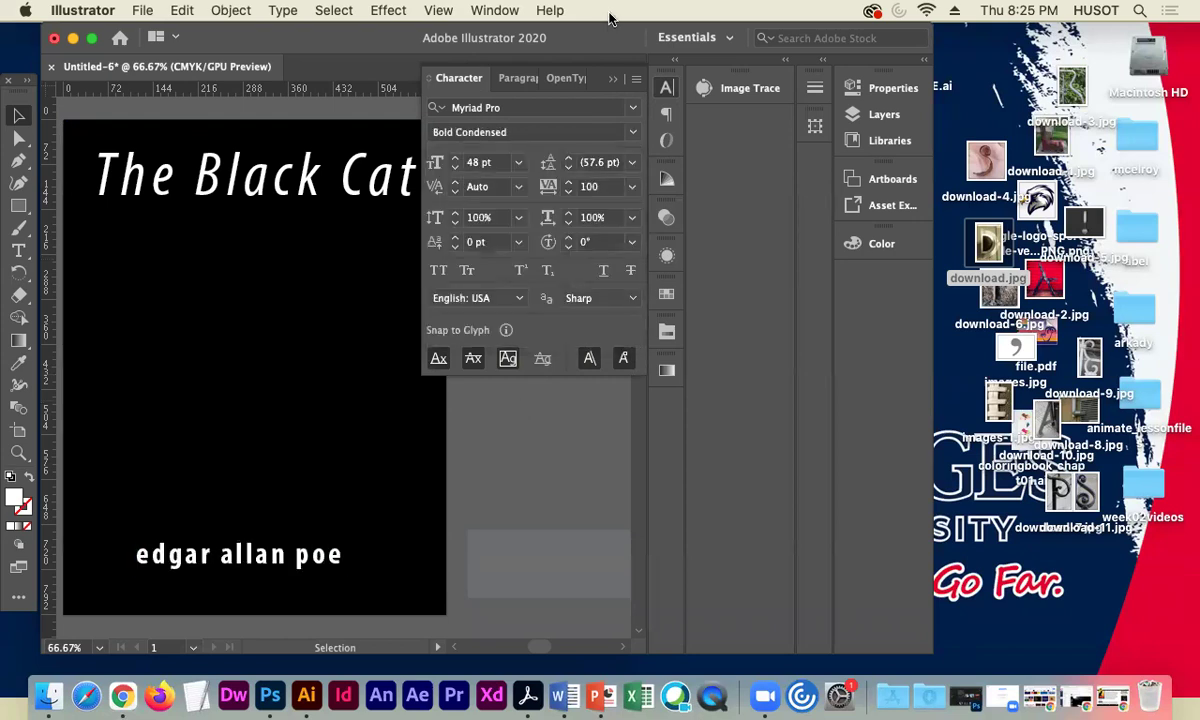
pyautogui.click(611, 80)
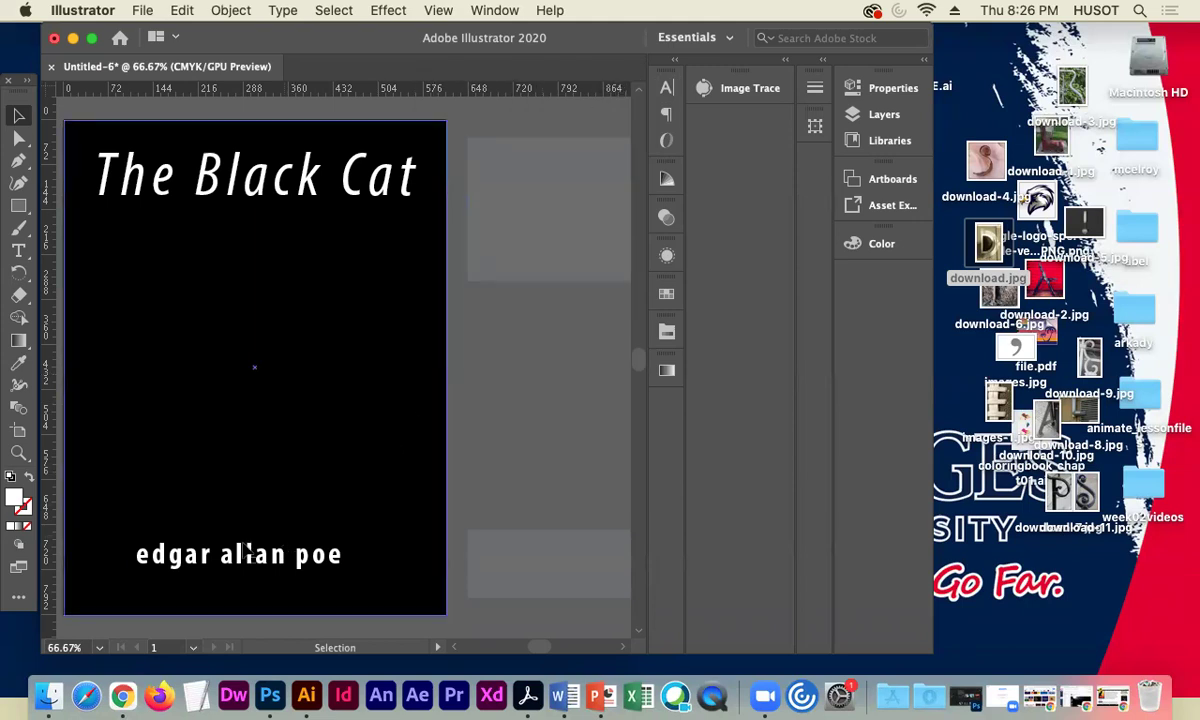
# - Set the author text's tracking to 300 and shift it left to centre it on the page
pyautogui.click(335, 135)
pyautogui.click(284, 222)
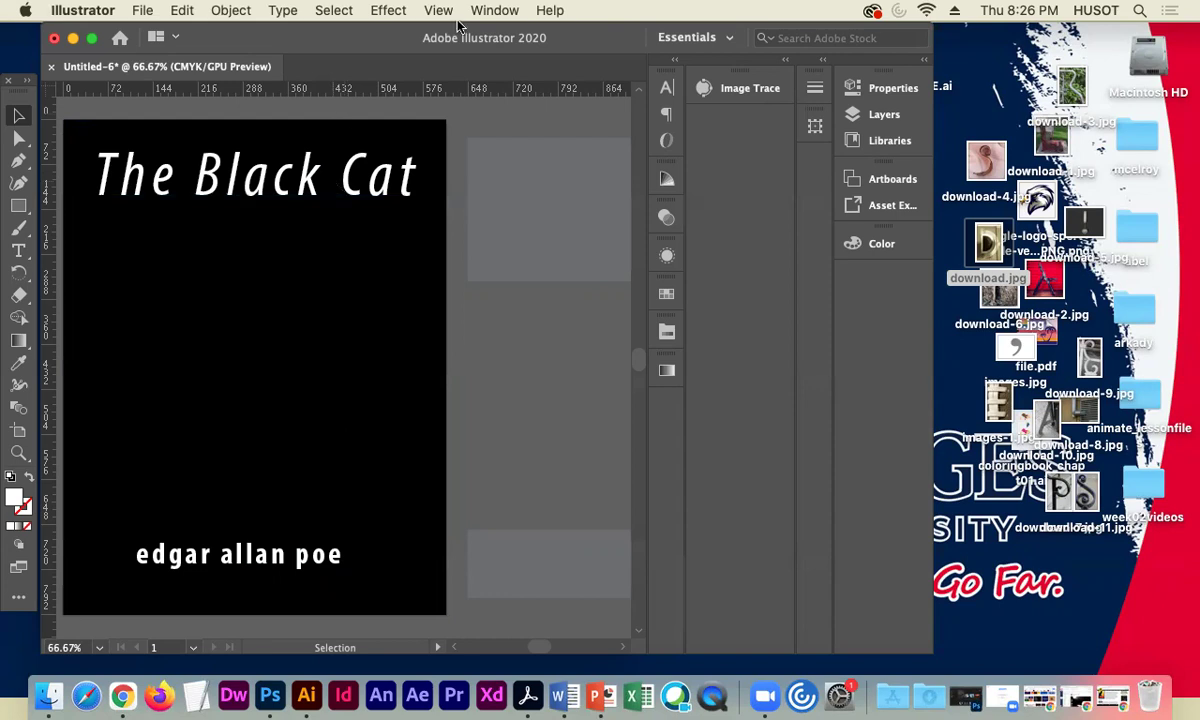
pyautogui.click(288, 553)
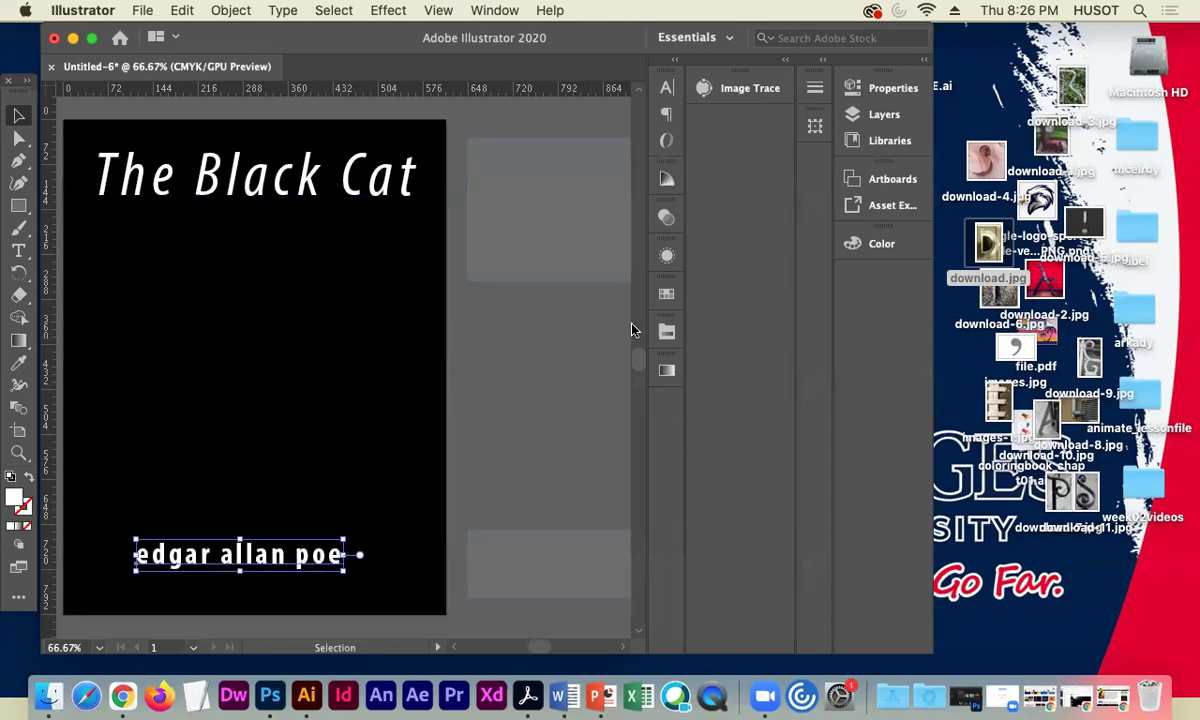
pyautogui.click(667, 88)
pyautogui.click(631, 189)
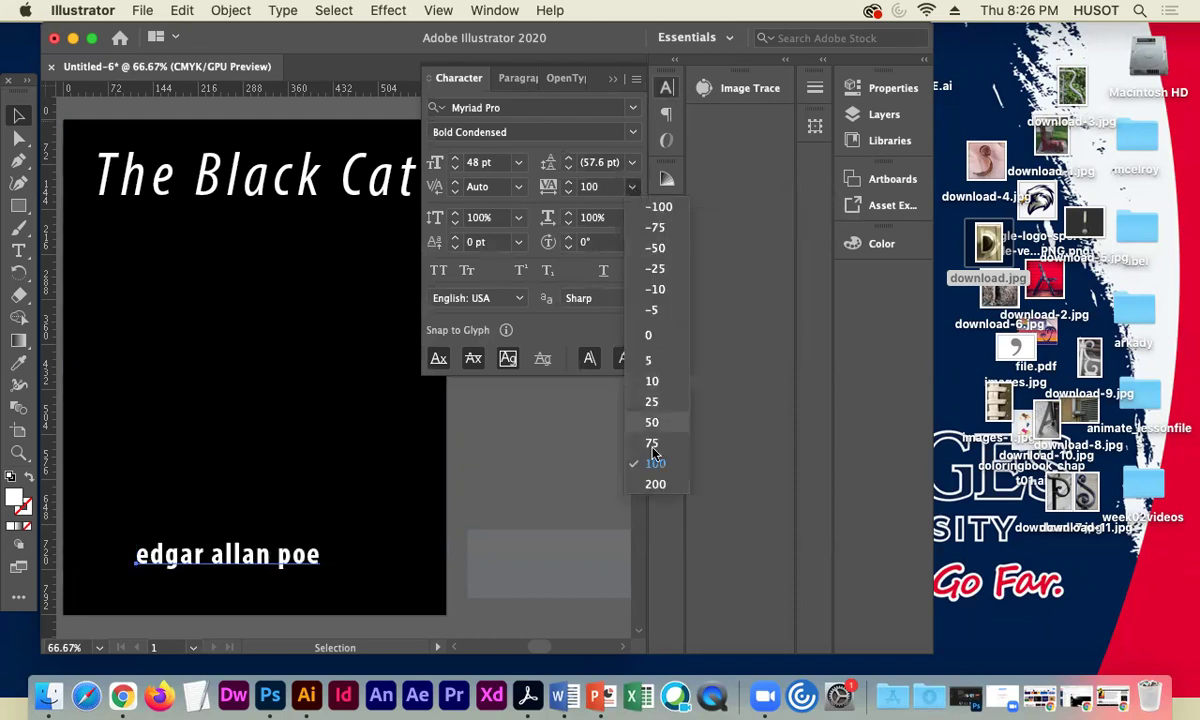
pyautogui.click(655, 484)
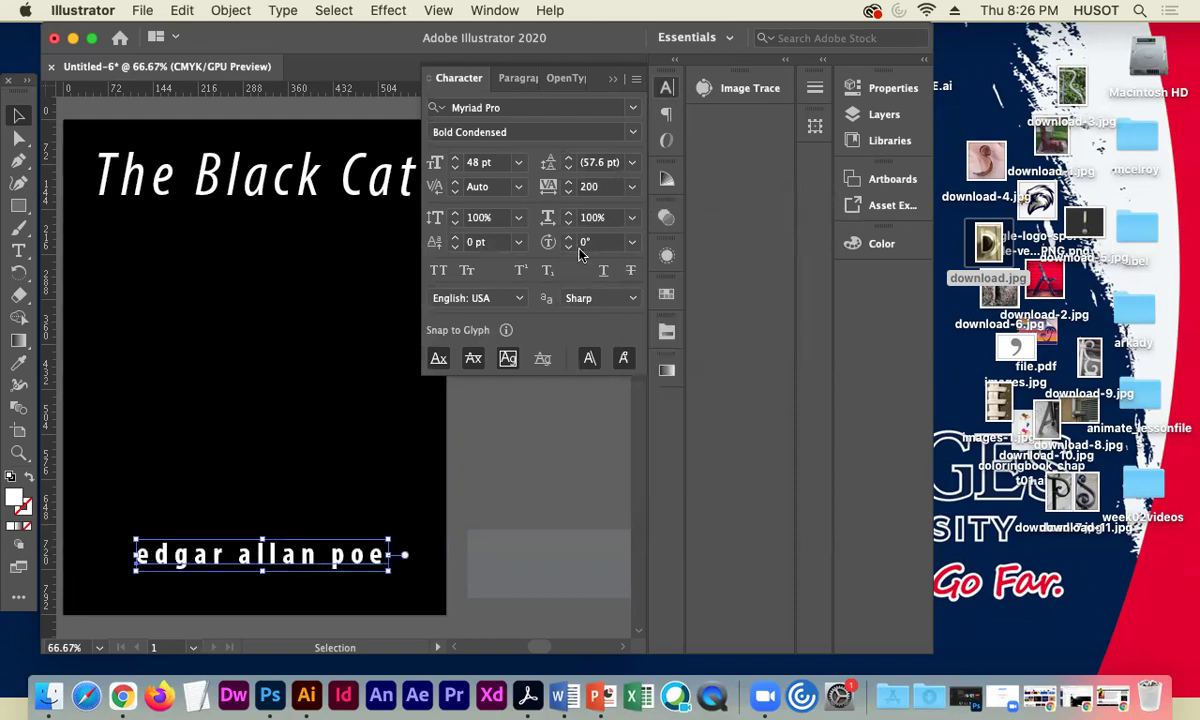
pyautogui.click(582, 187)
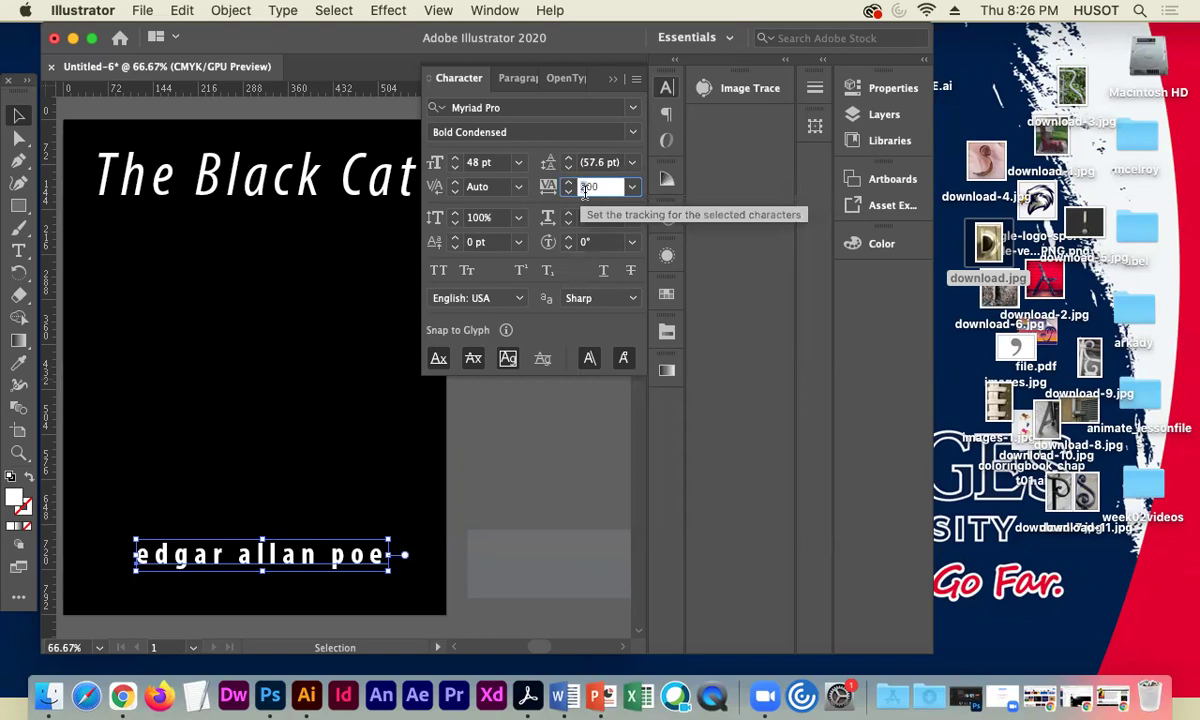
pyautogui.write('300')
pyautogui.press('Return')
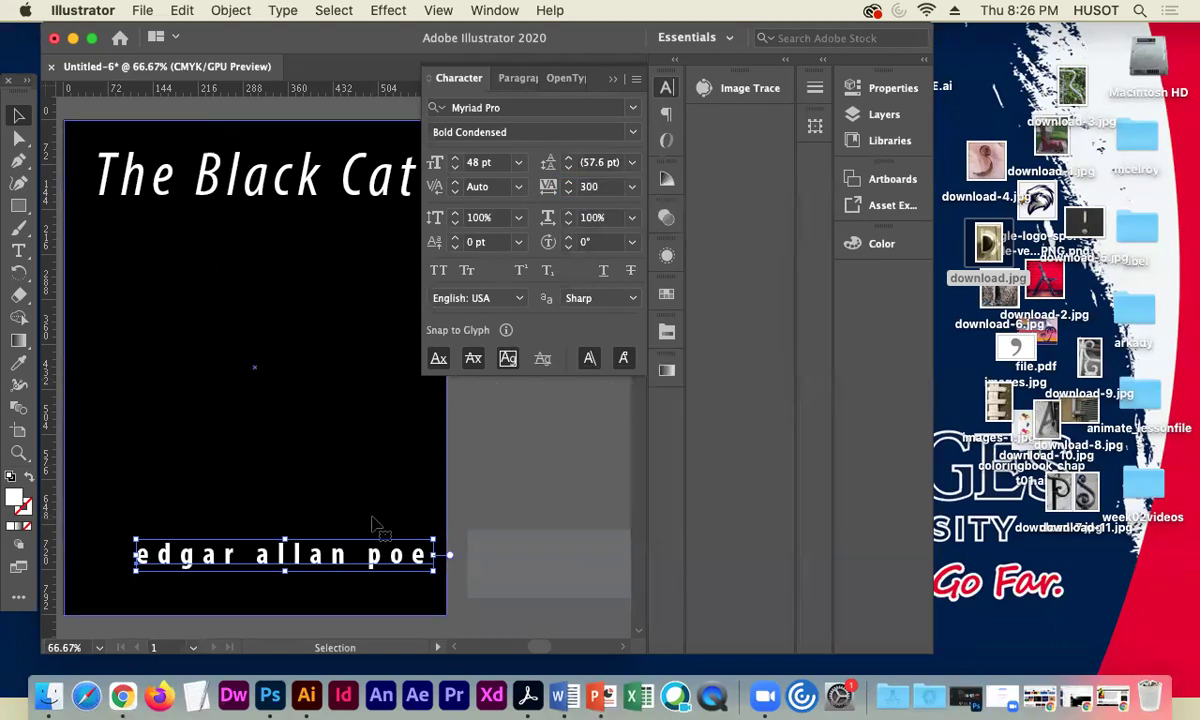
pyautogui.moveTo(325, 550); pyautogui.dragTo(296, 556)
pyautogui.click(565, 458)
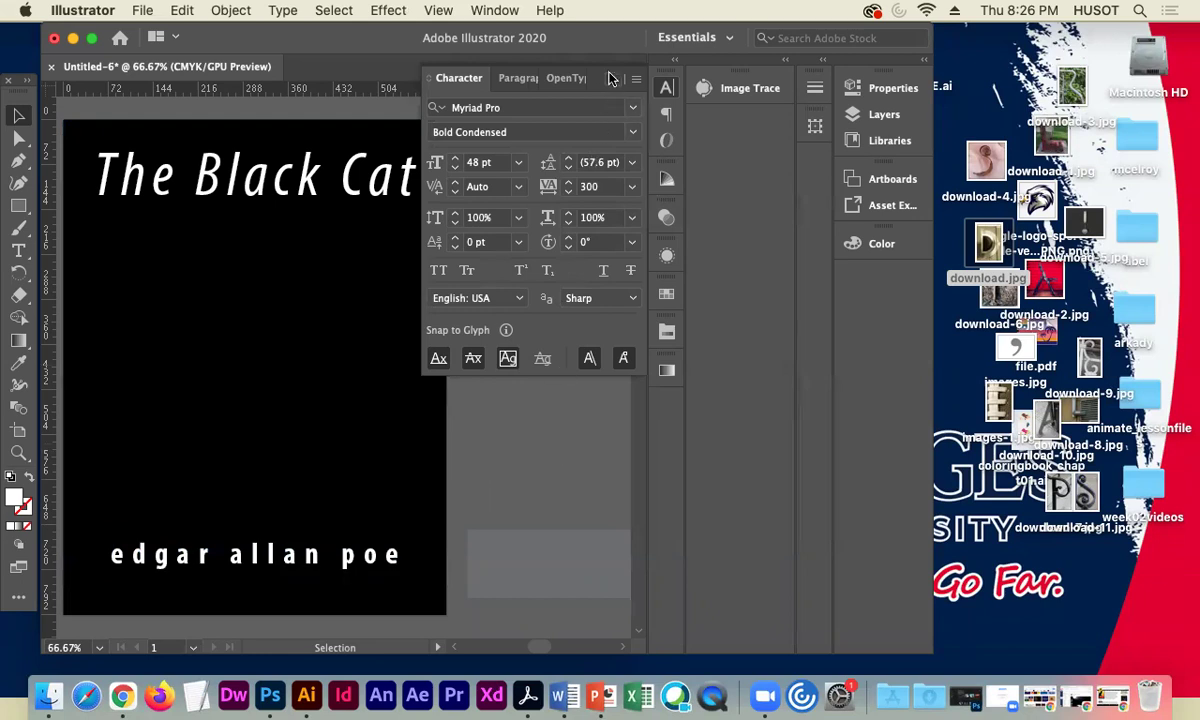
pyautogui.click(595, 285)
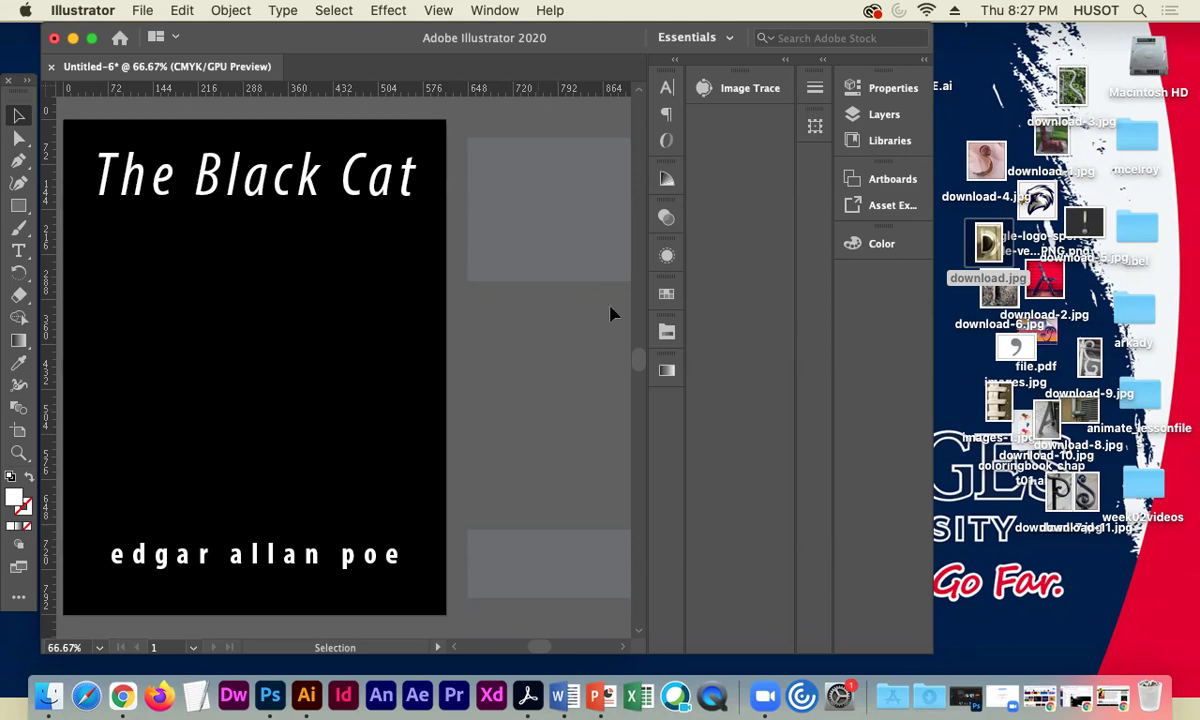
# - Change the author text's font style to Condensed Italic and its size to 36 pt
pyautogui.click(277, 564)
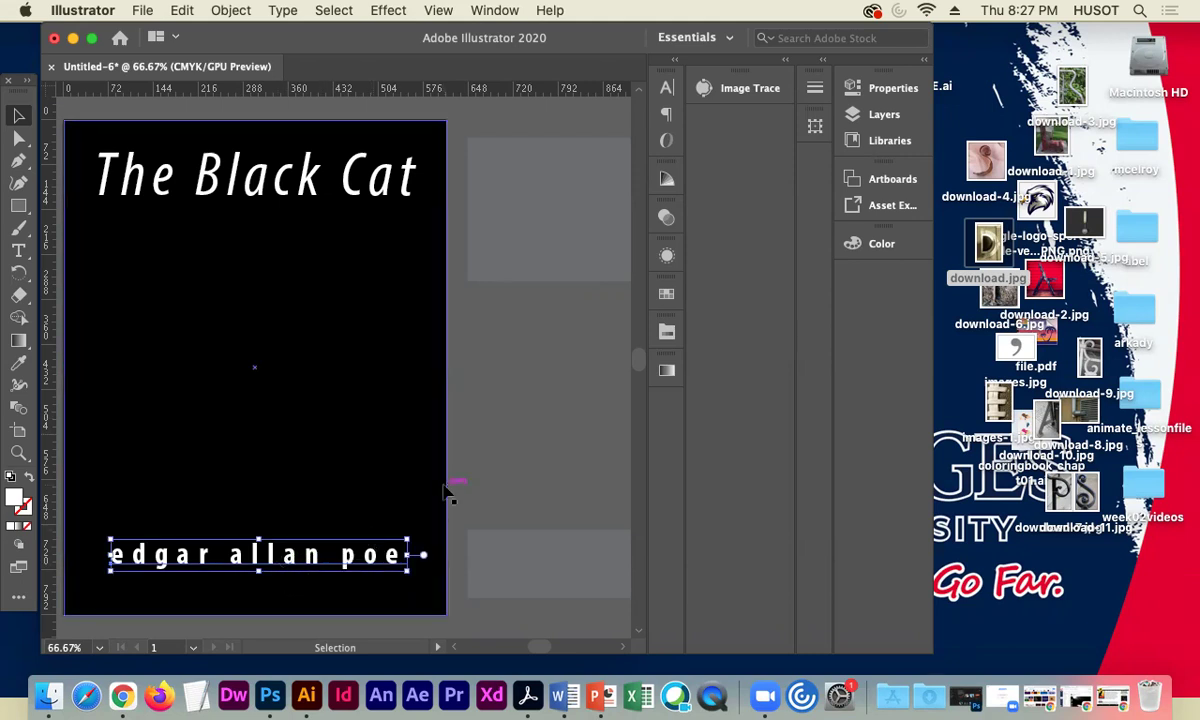
pyautogui.click(667, 90)
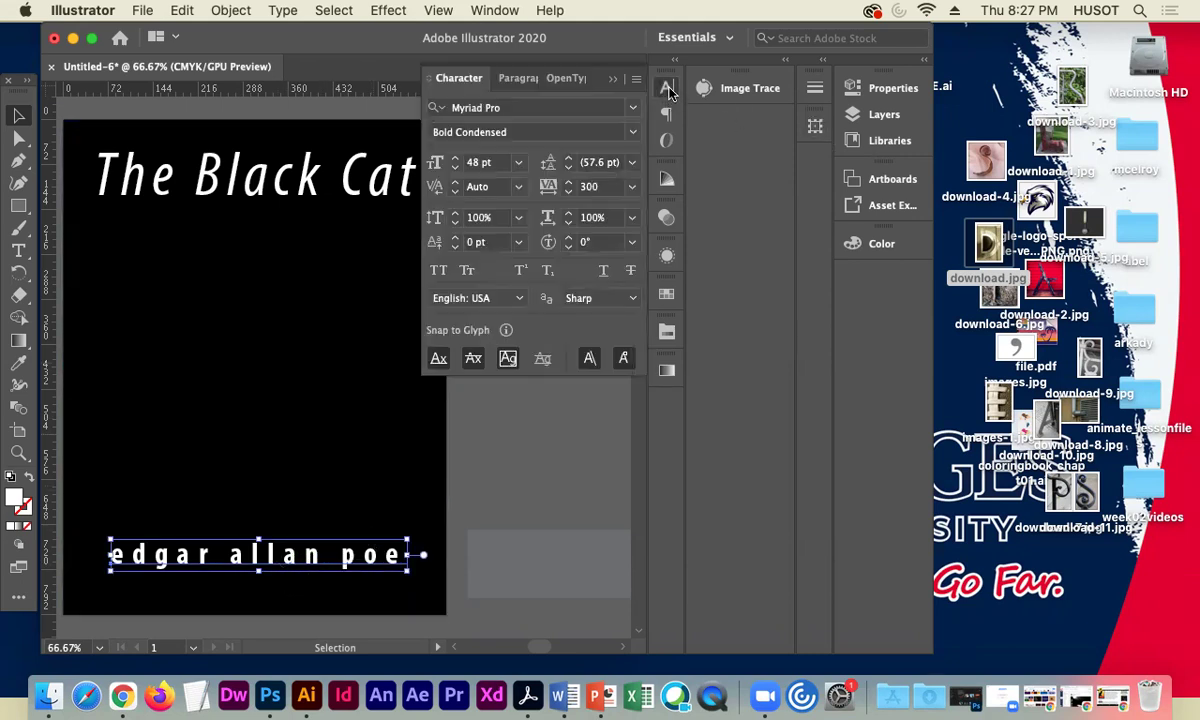
pyautogui.click(633, 133)
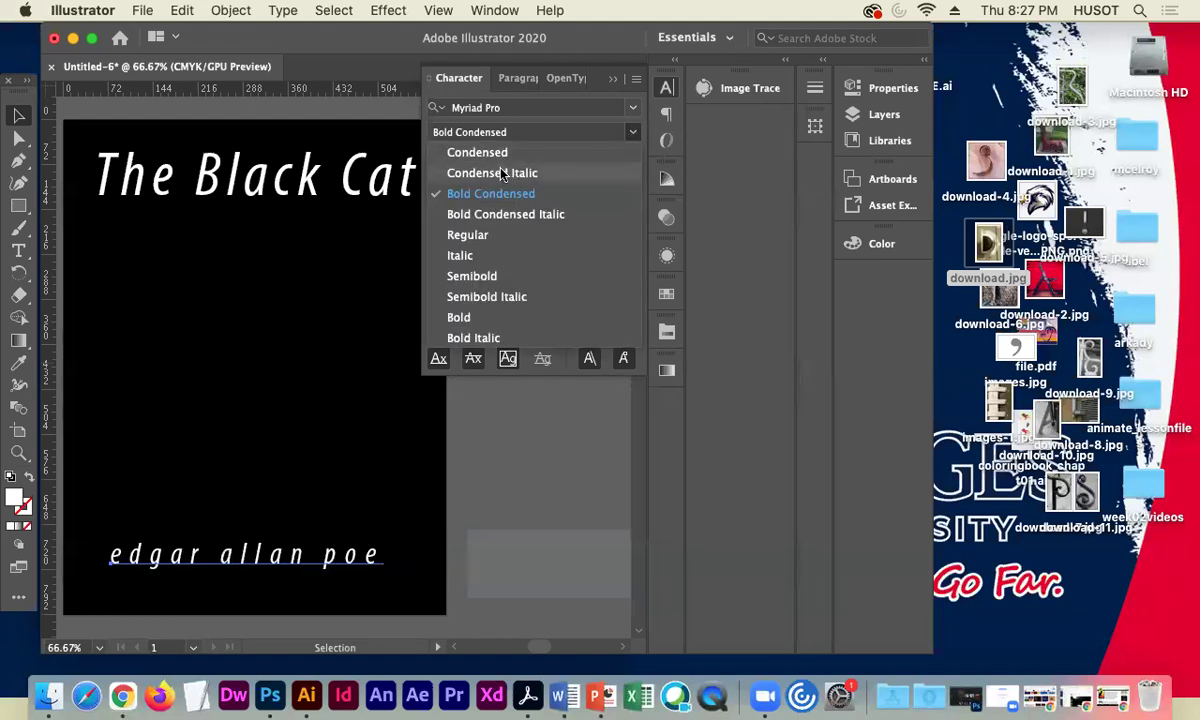
pyautogui.click(502, 174)
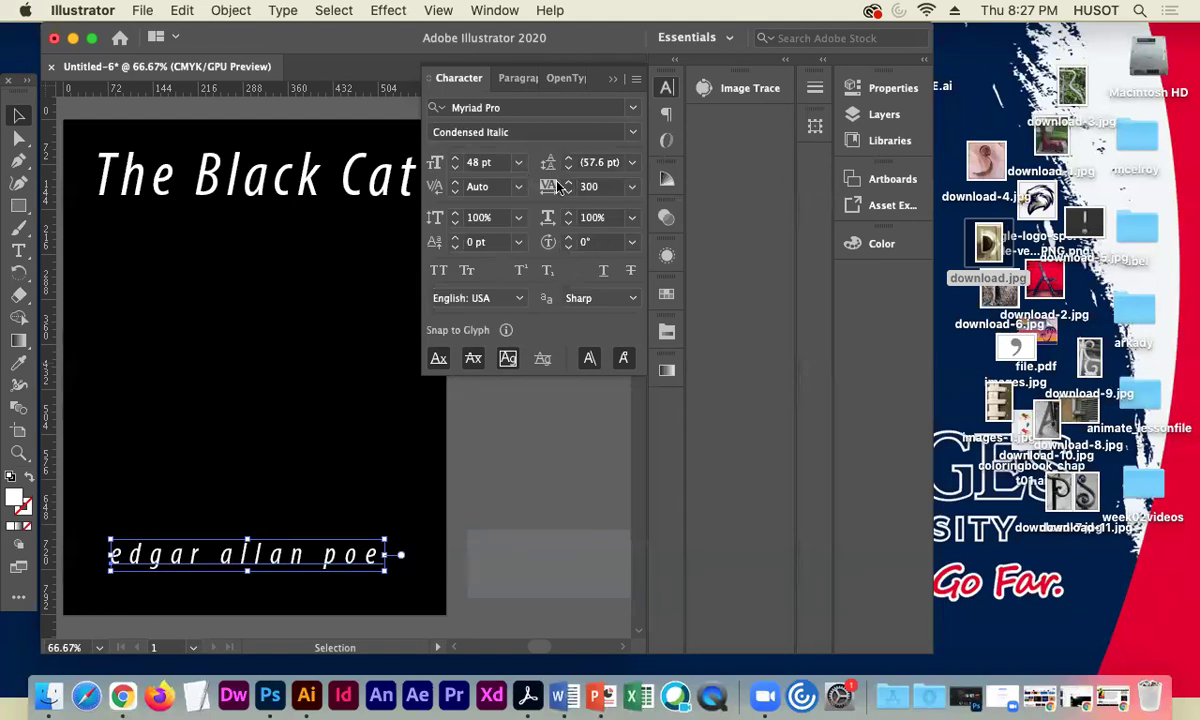
pyautogui.click(518, 162)
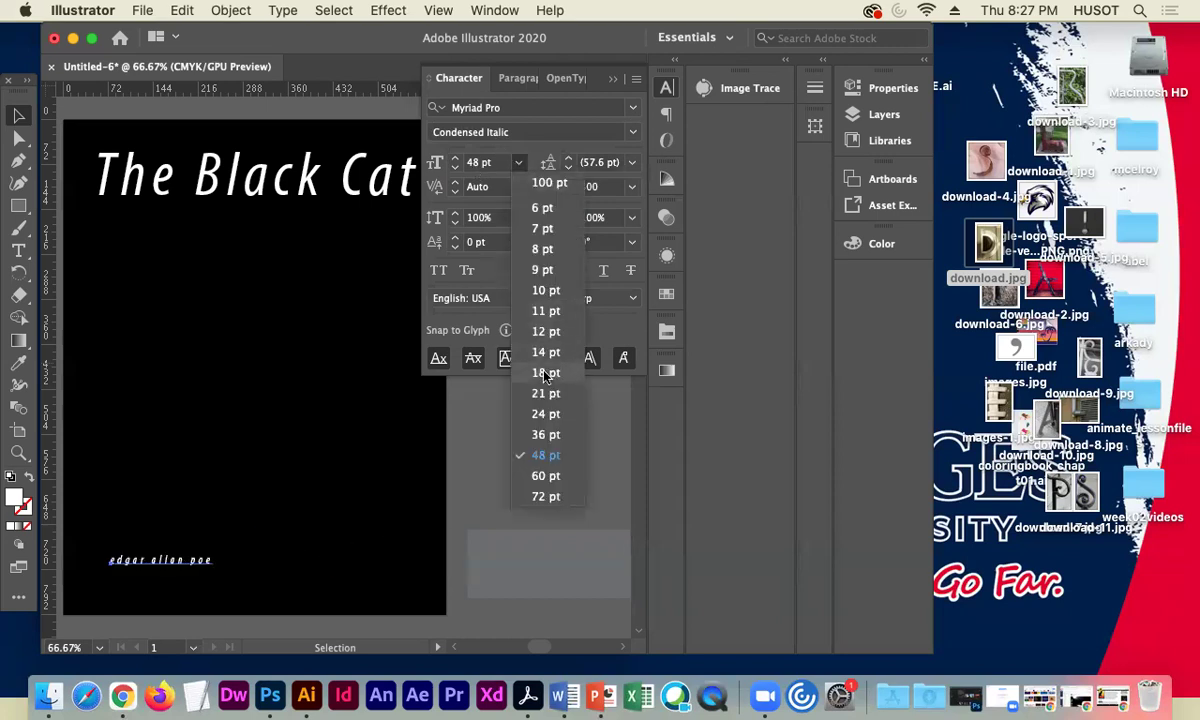
pyautogui.click(545, 434)
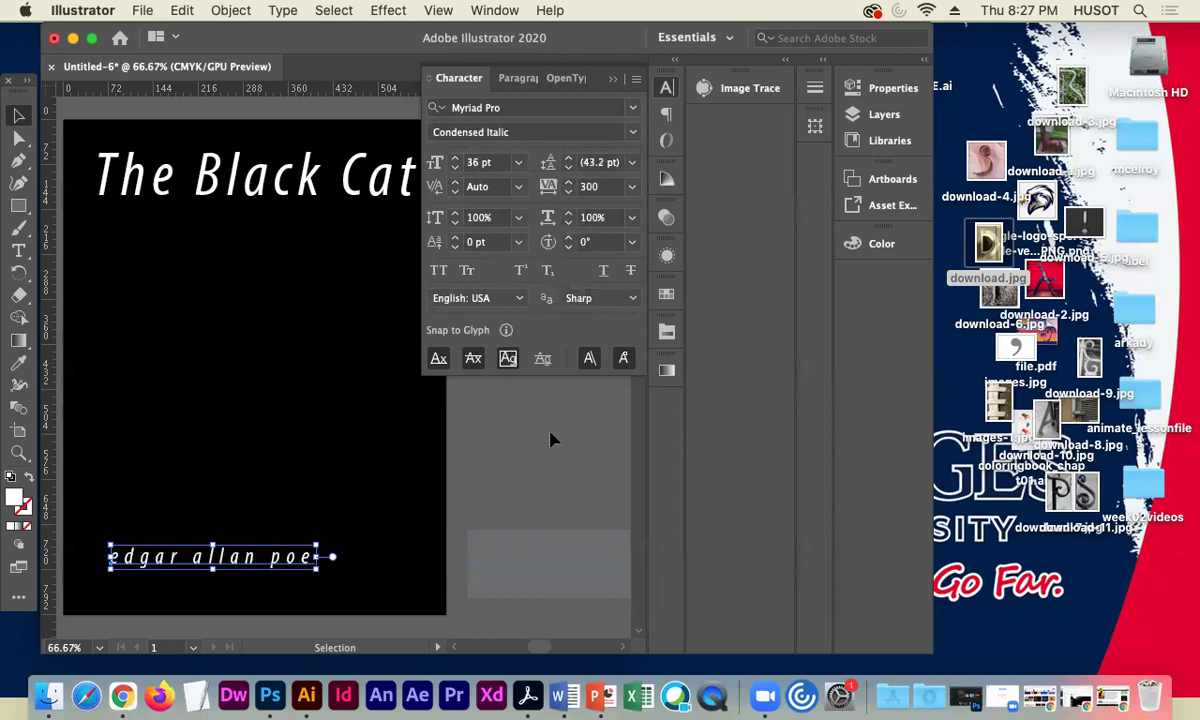
# - Move the author text slightly right toward the page's centre and deselect it
pyautogui.moveTo(208, 561); pyautogui.dragTo(234, 561)
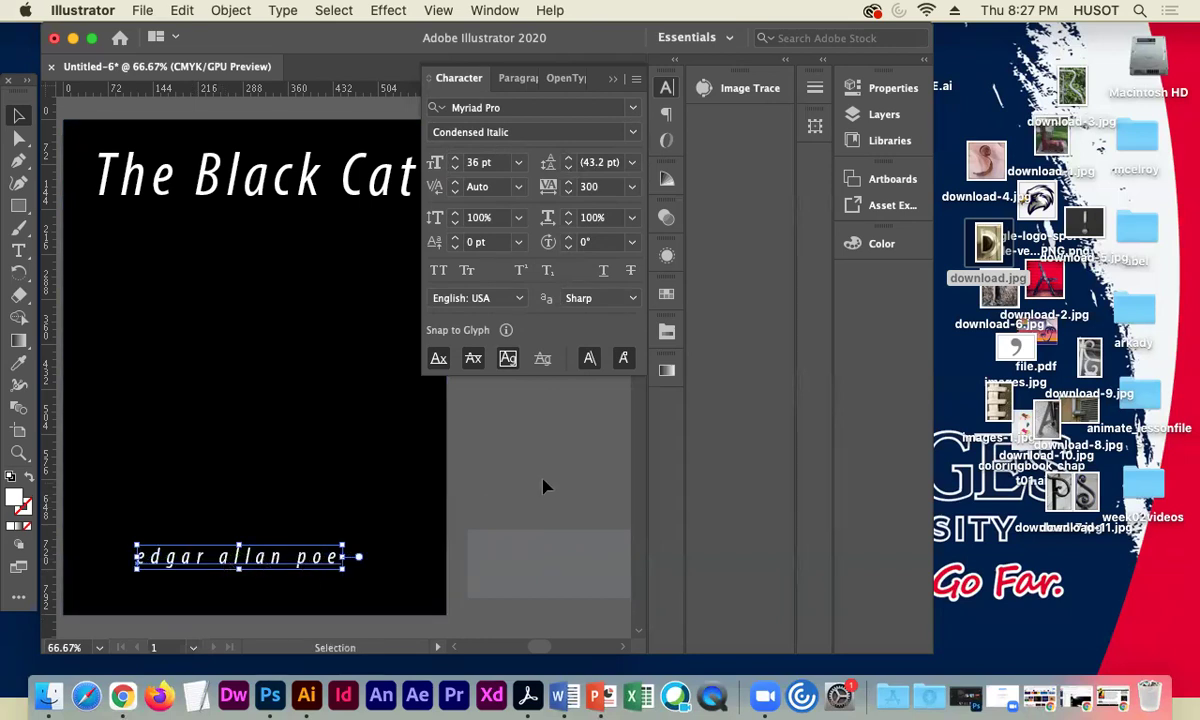
pyautogui.click(543, 487)
pyautogui.click(615, 80)
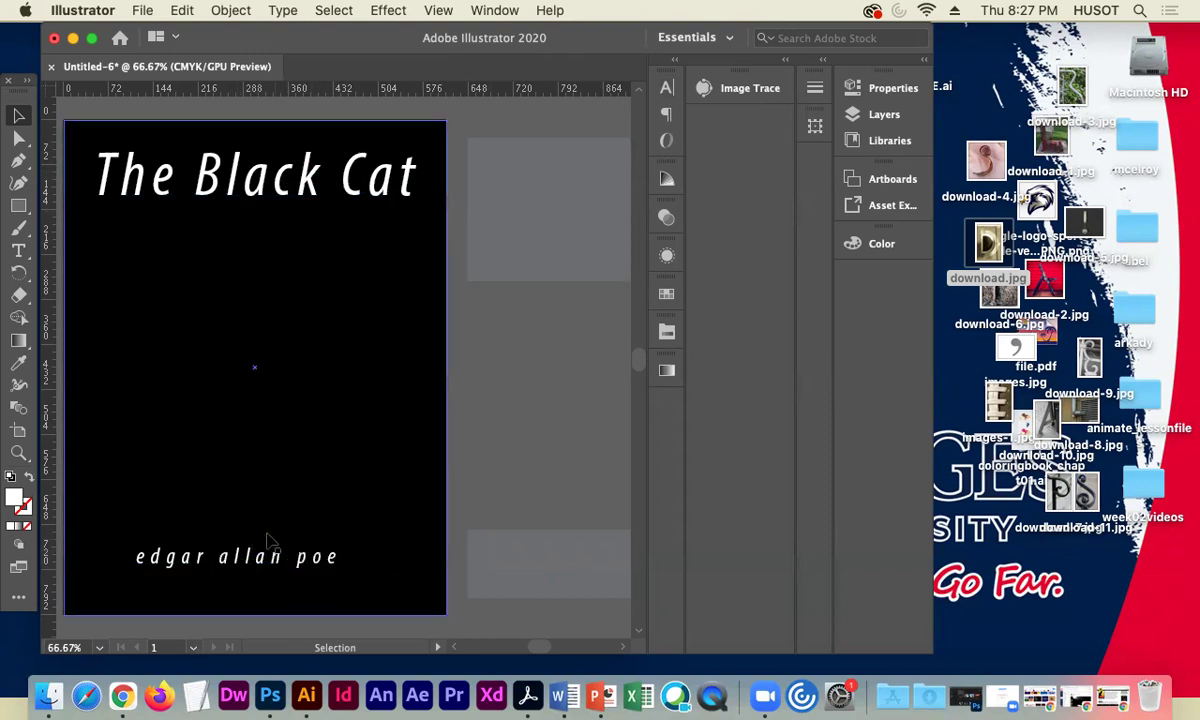
# - Recolour the author text with the dark red swatch and deselect it
pyautogui.moveTo(325, 502); pyautogui.dragTo(286, 538)
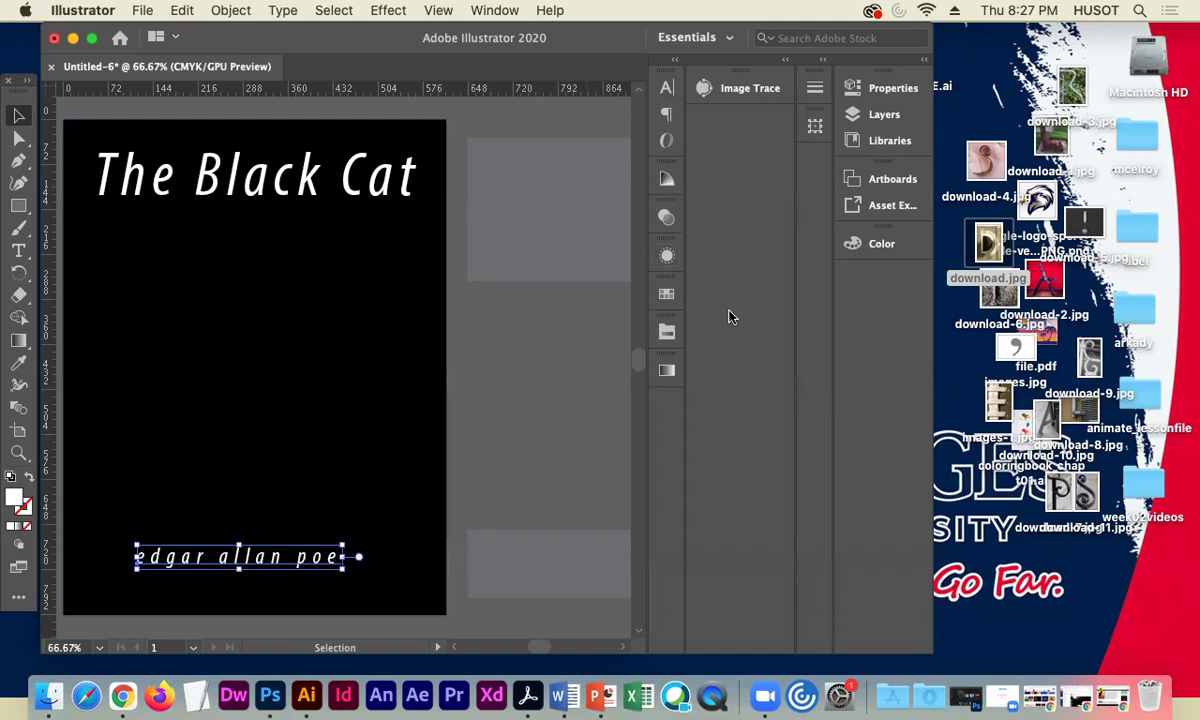
pyautogui.click(667, 295)
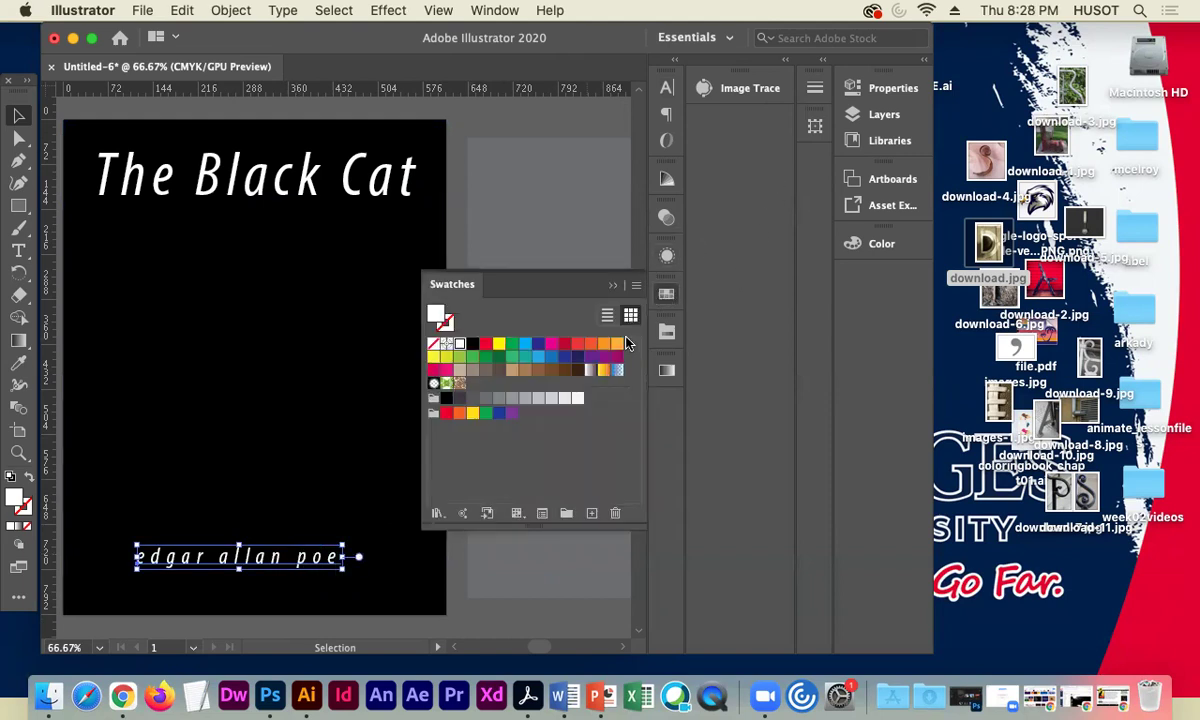
pyautogui.click(564, 345)
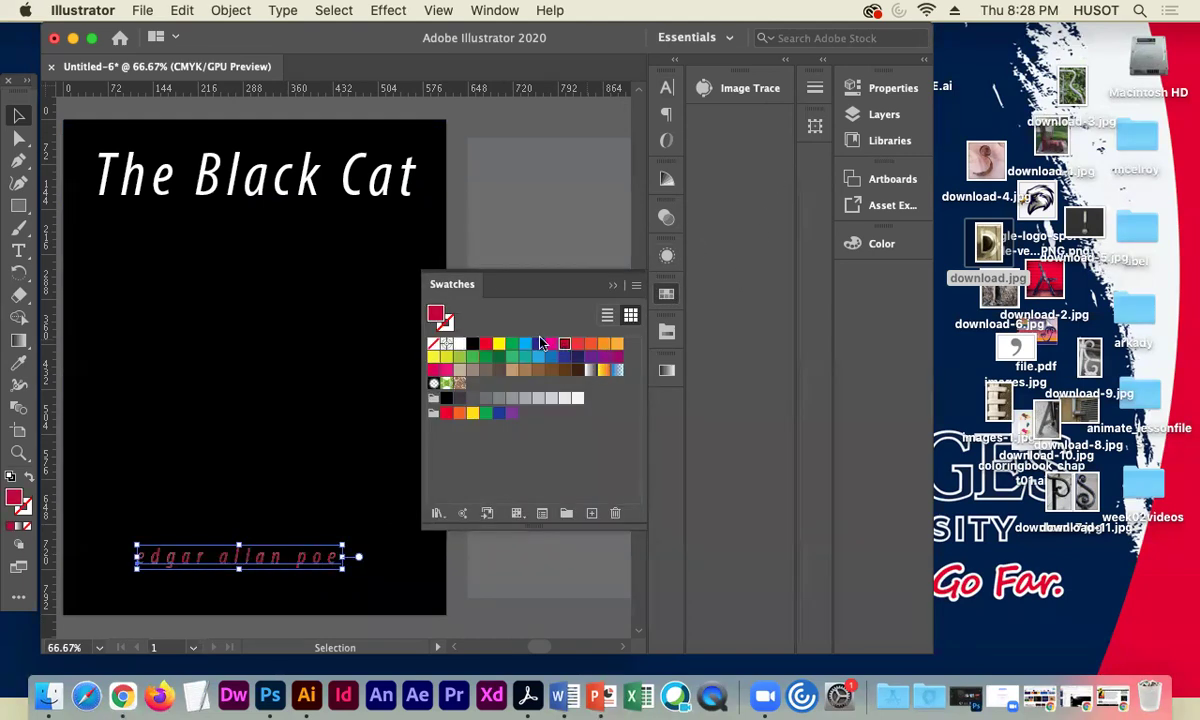
pyautogui.click(455, 182)
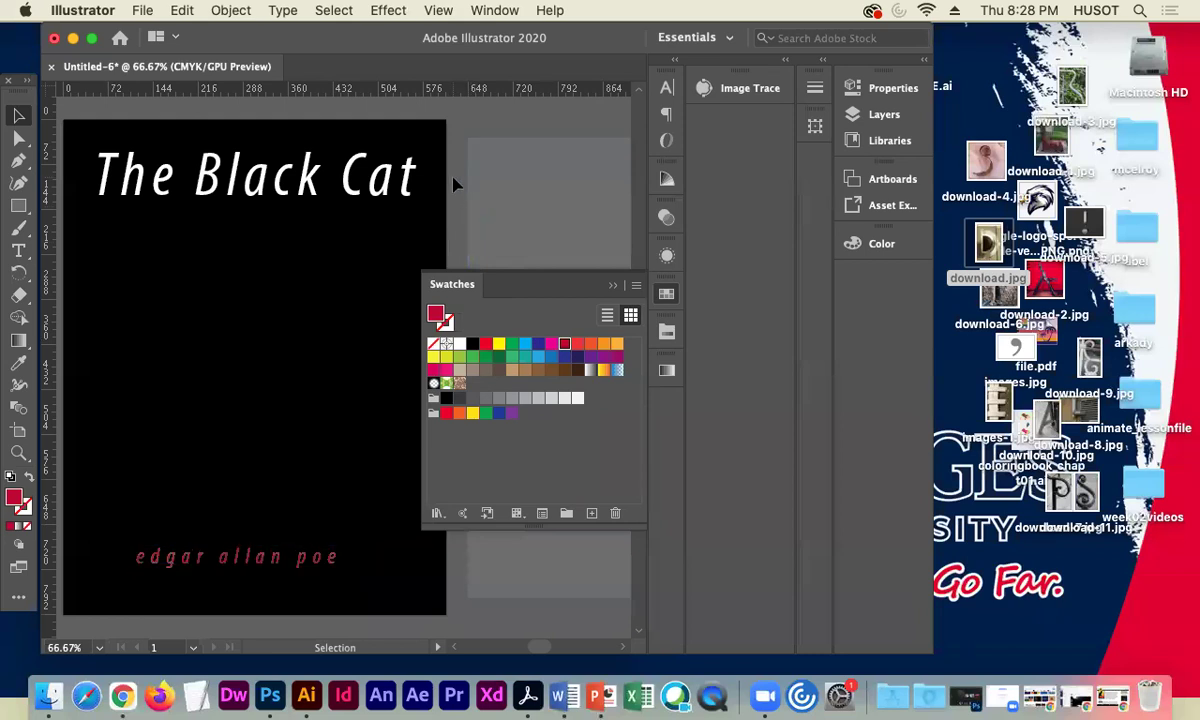
pyautogui.click(613, 286)
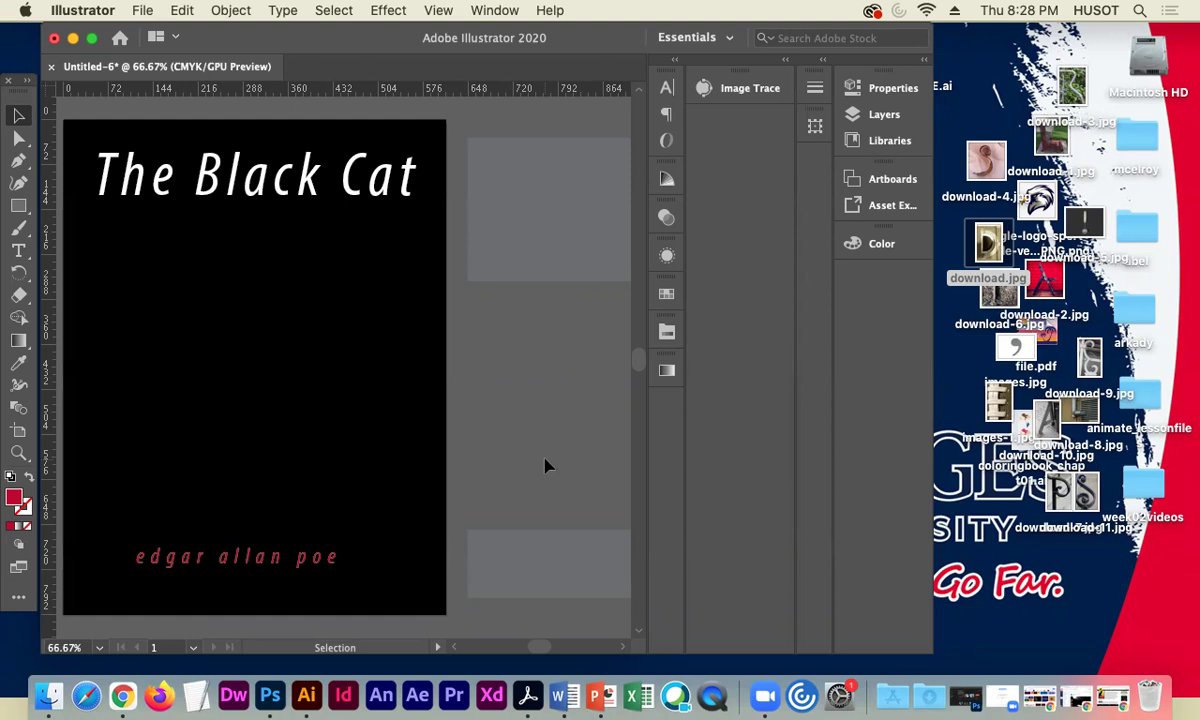
# - Change the page background rectangle's fill from black to white
pyautogui.click(242, 358)
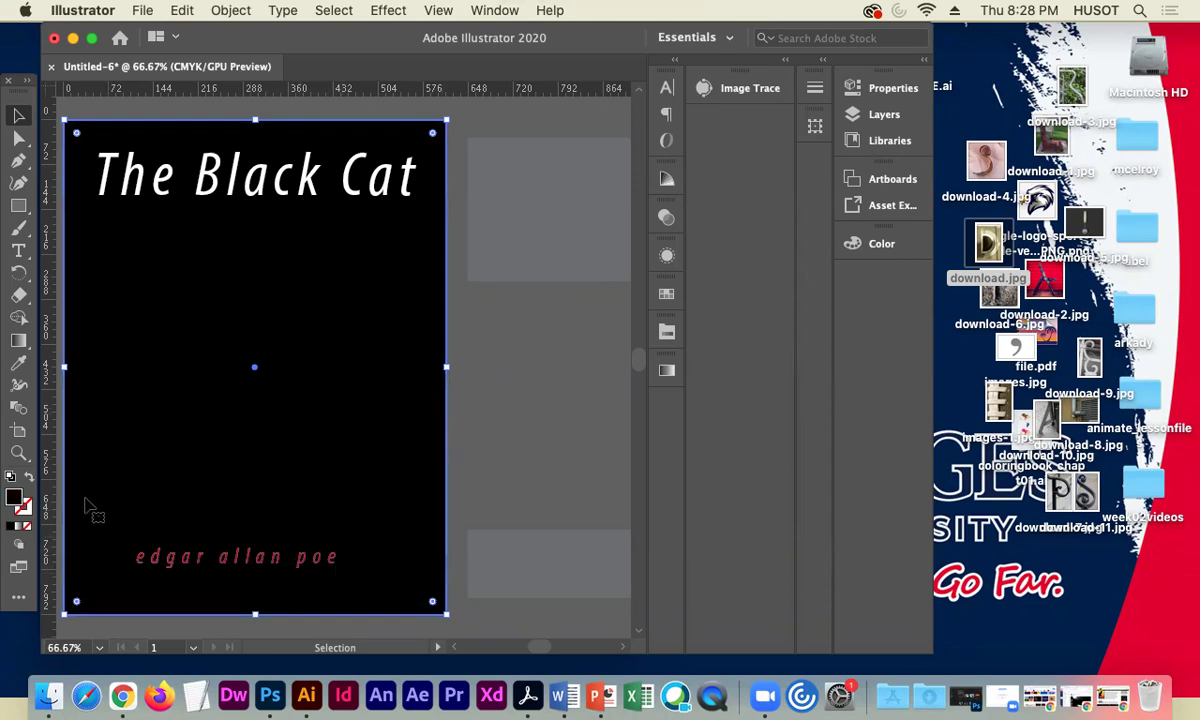
pyautogui.doubleClick(13, 496)
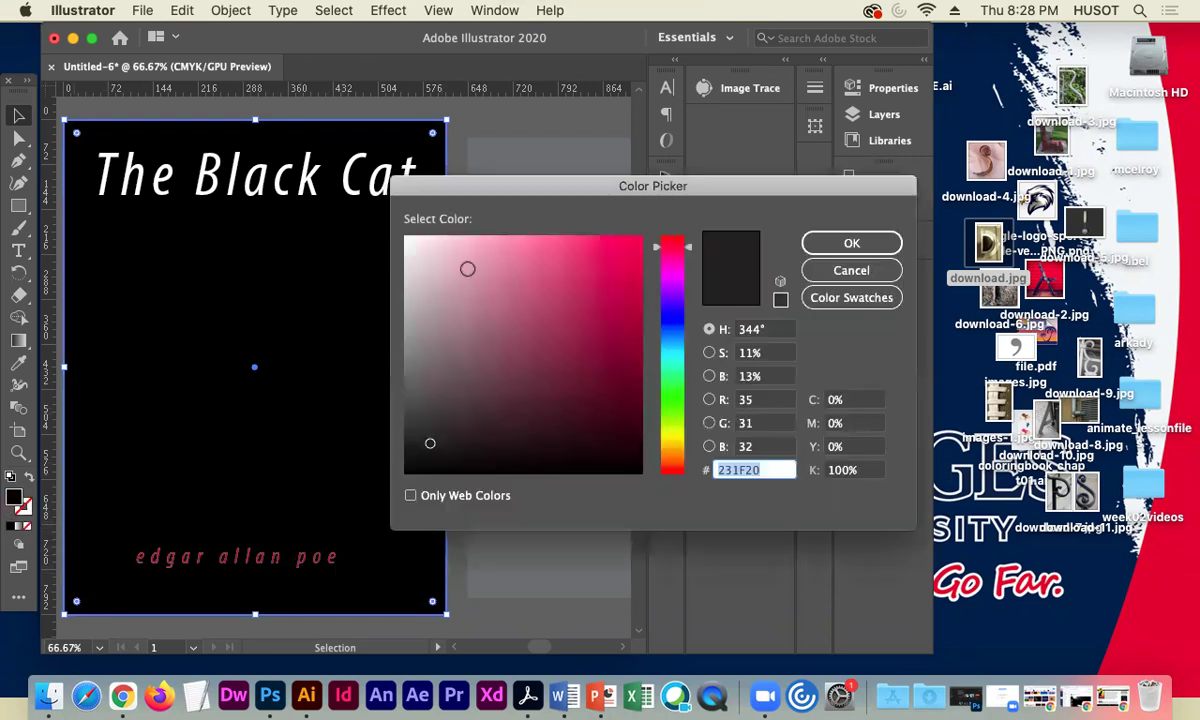
pyautogui.click(407, 237)
pyautogui.click(840, 243)
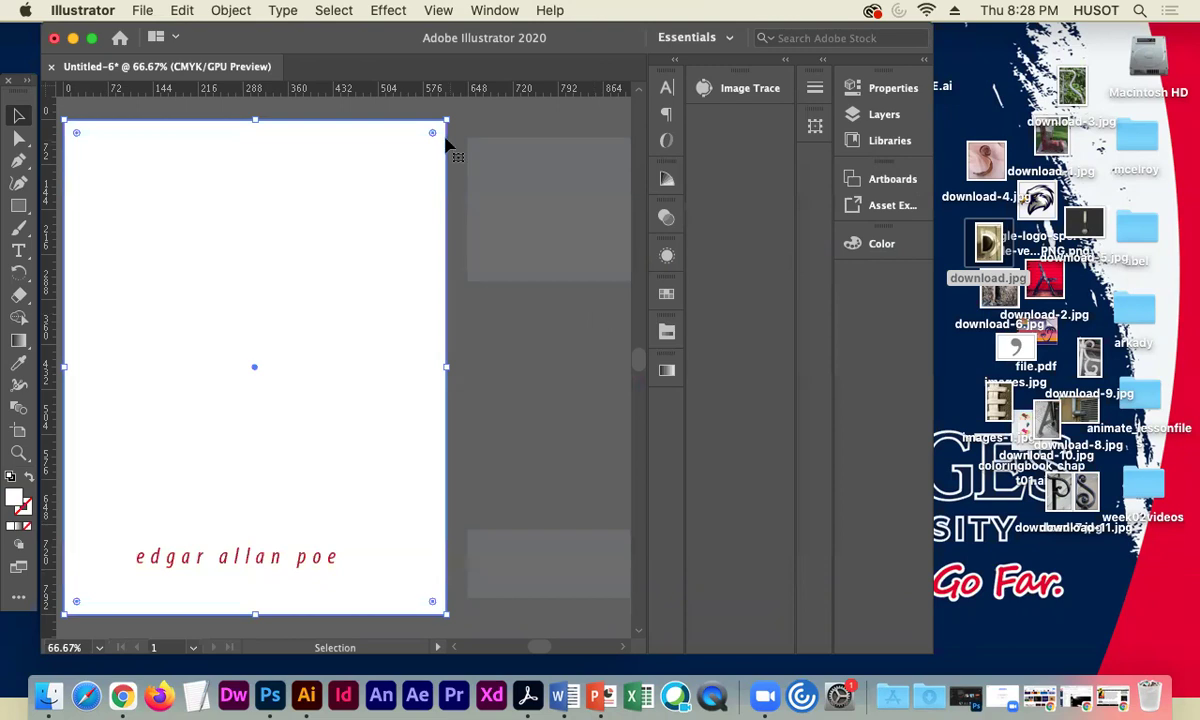
# - Change the title text's fill colour to black
pyautogui.click(289, 189)
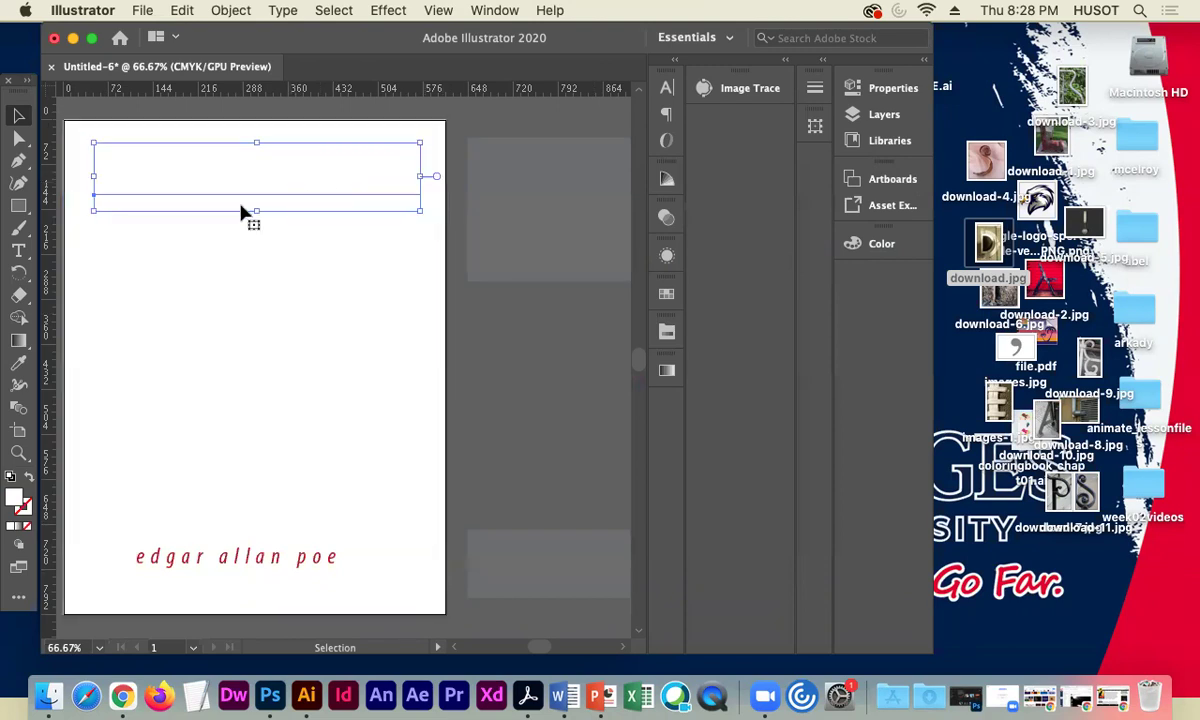
pyautogui.doubleClick(13, 500)
pyautogui.click(415, 402)
pyautogui.click(407, 237)
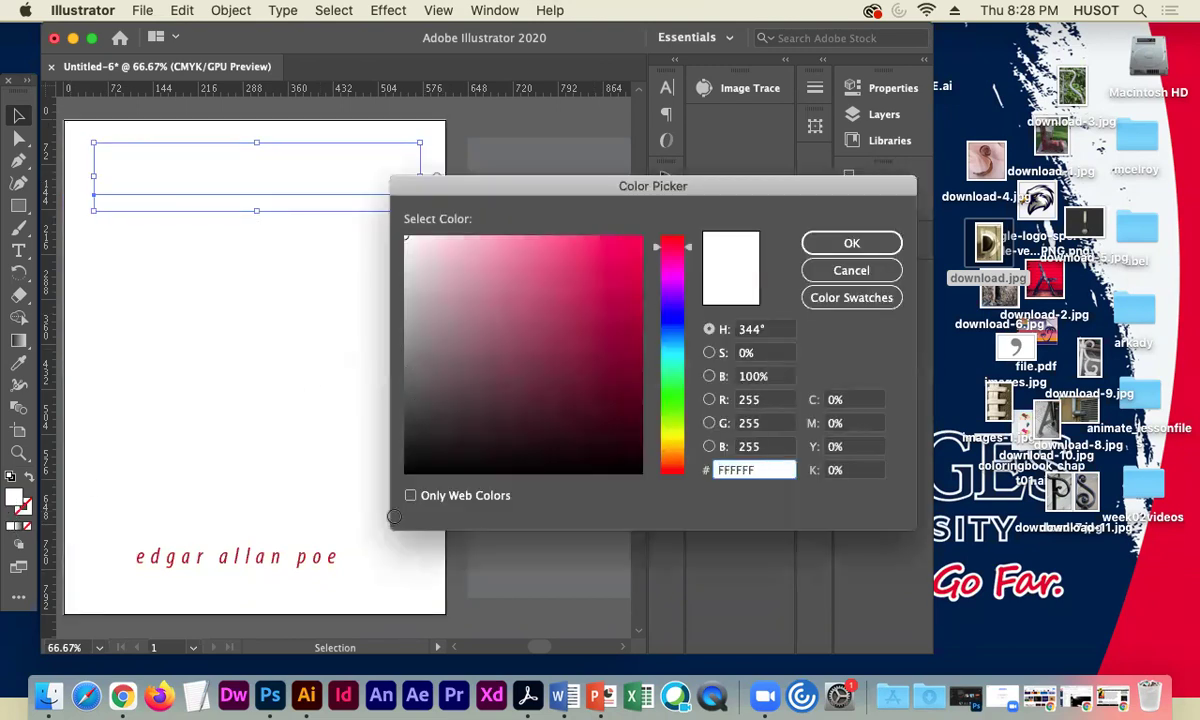
pyautogui.moveTo(406, 462); pyautogui.dragTo(405, 476)
pyautogui.click(848, 244)
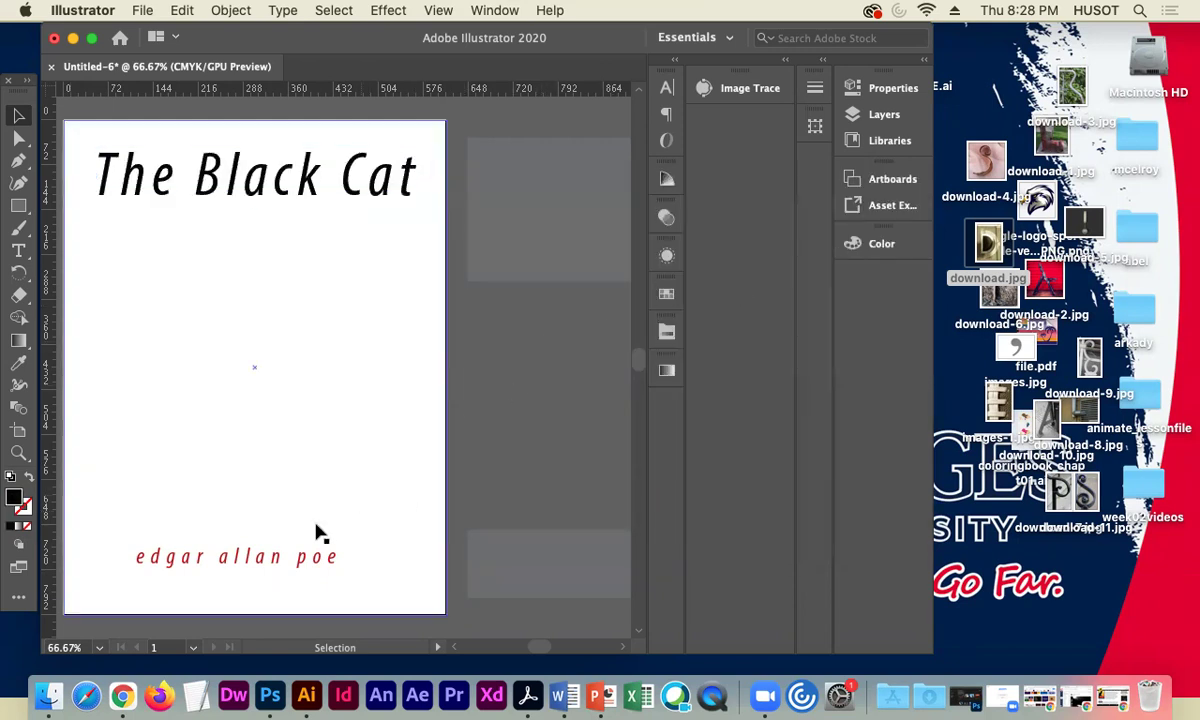
# - Recolour the author text with a green swatch and deselect it
pyautogui.click(266, 560)
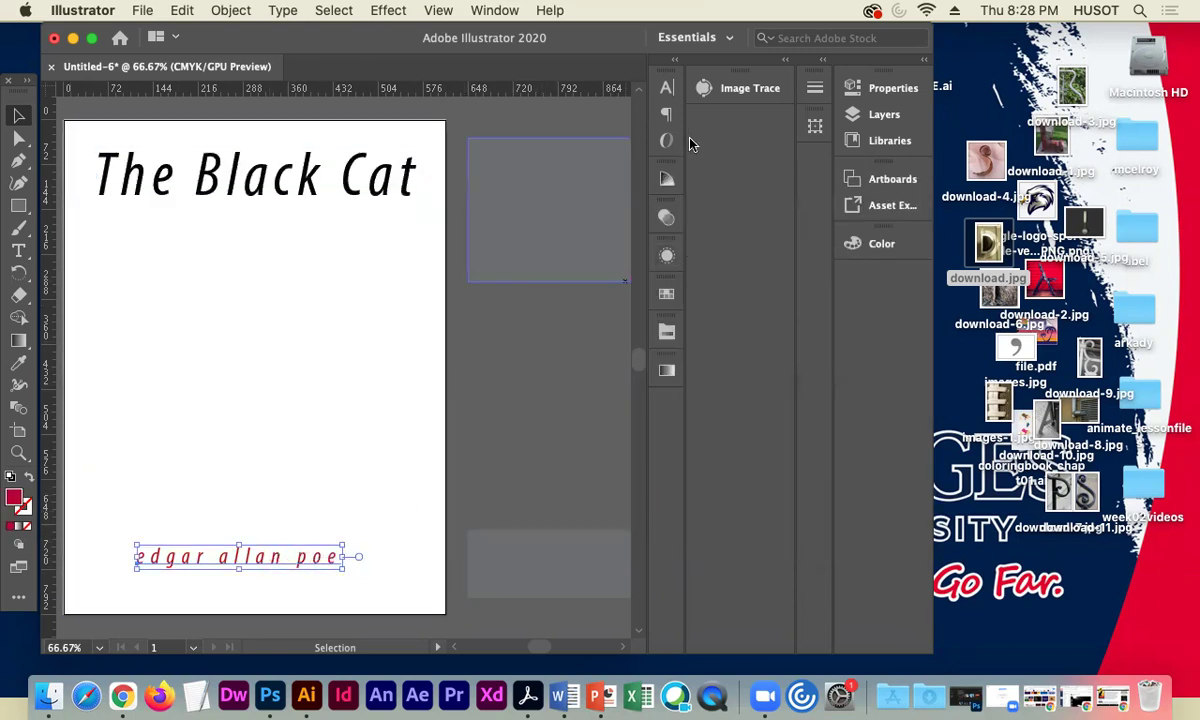
pyautogui.click(666, 293)
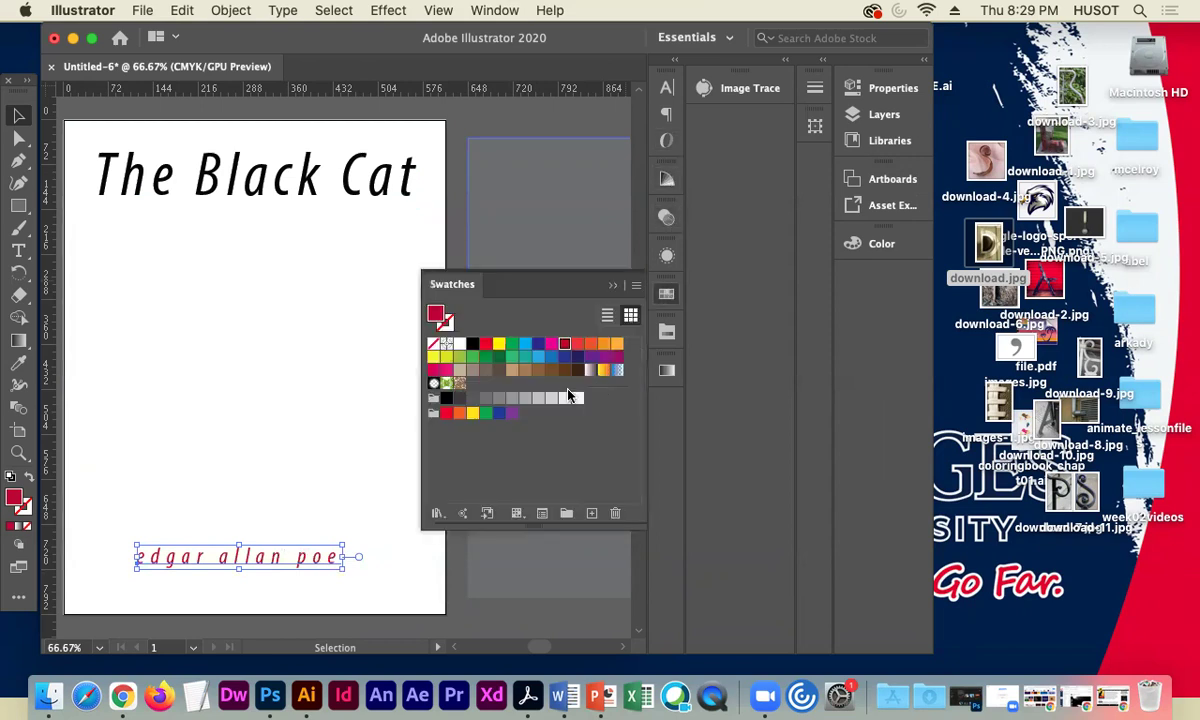
pyautogui.click(511, 356)
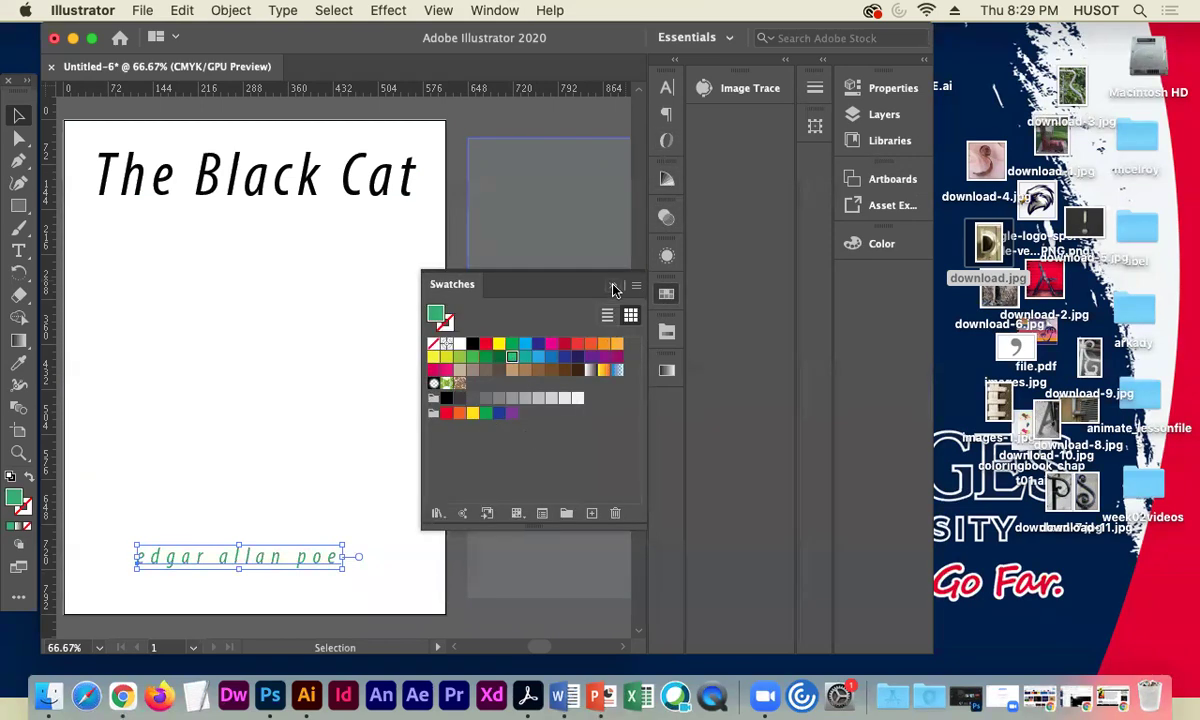
pyautogui.click(615, 288)
pyautogui.click(533, 394)
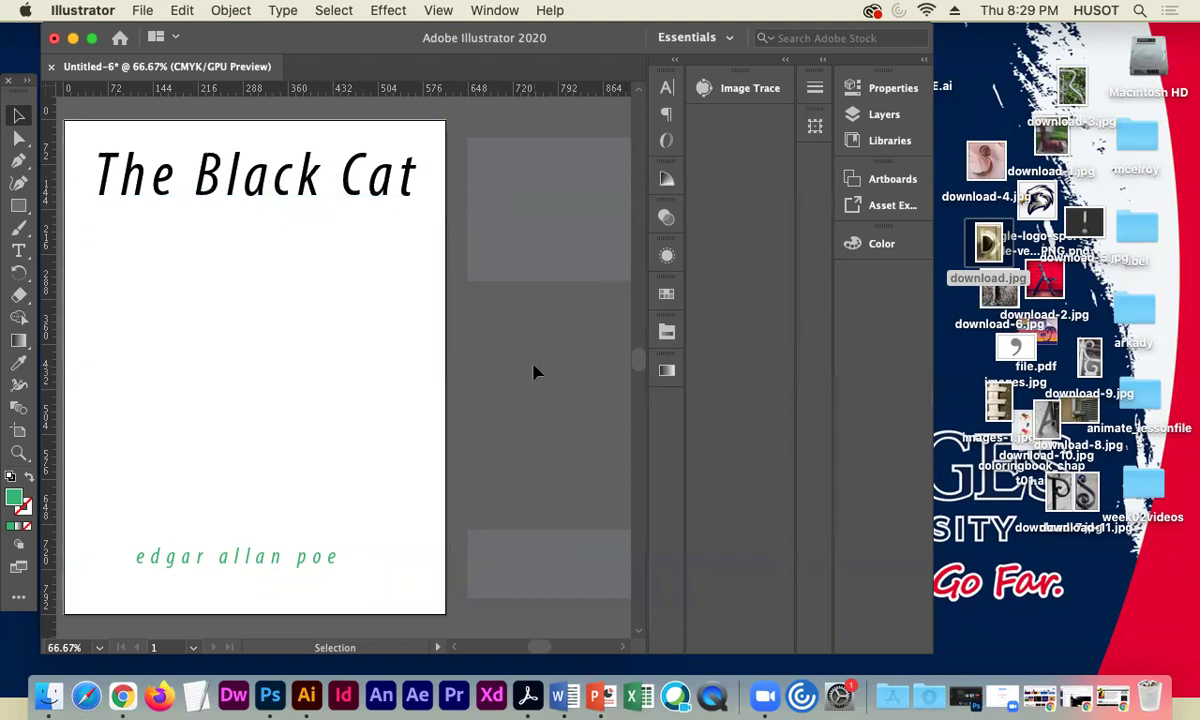
# - Undo the latest colour changes to the author text, title and background to restore the black cover with white title
pyautogui.click(400, 315)
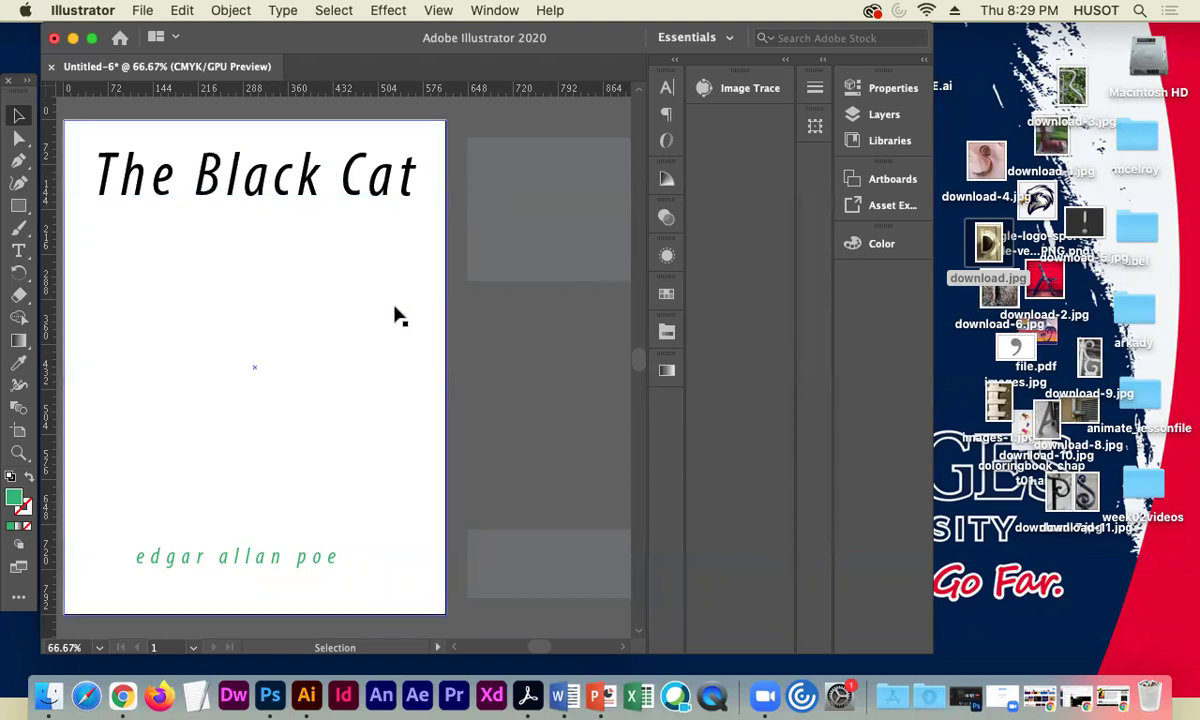
pyautogui.click(268, 178)
pyautogui.press('super+shift+z')
pyautogui.press('super+shift+z')
pyautogui.press('super+shift+z')
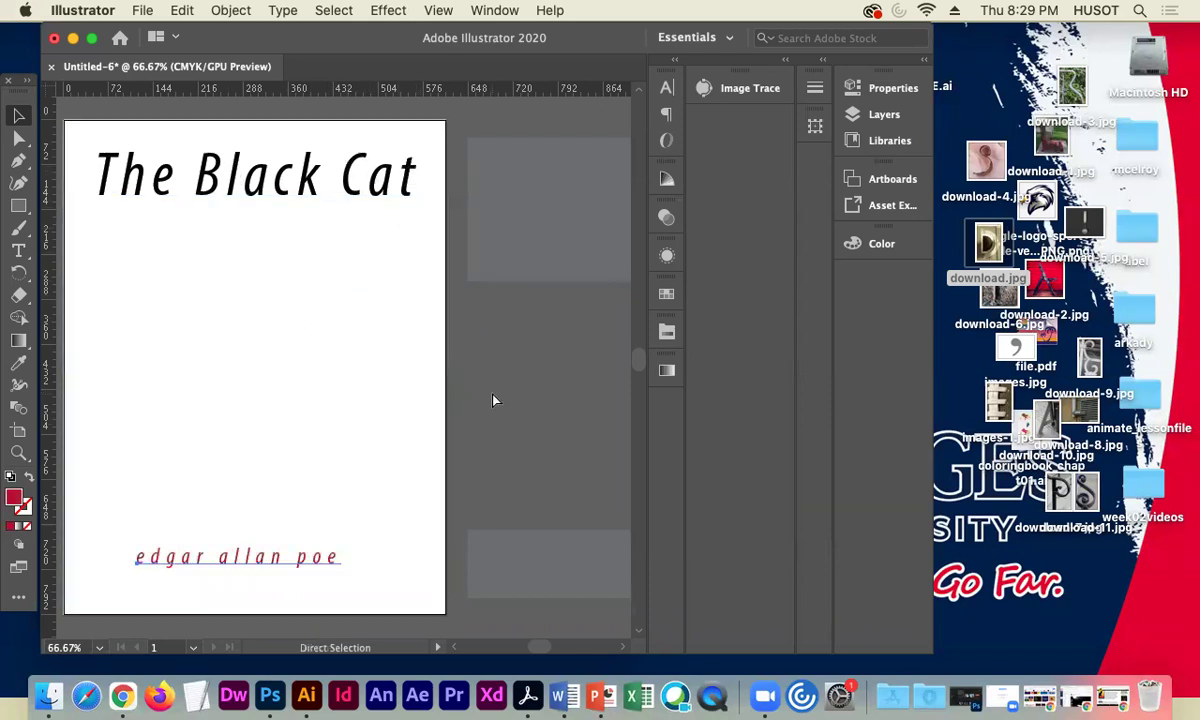
pyautogui.press('super+shift+z')
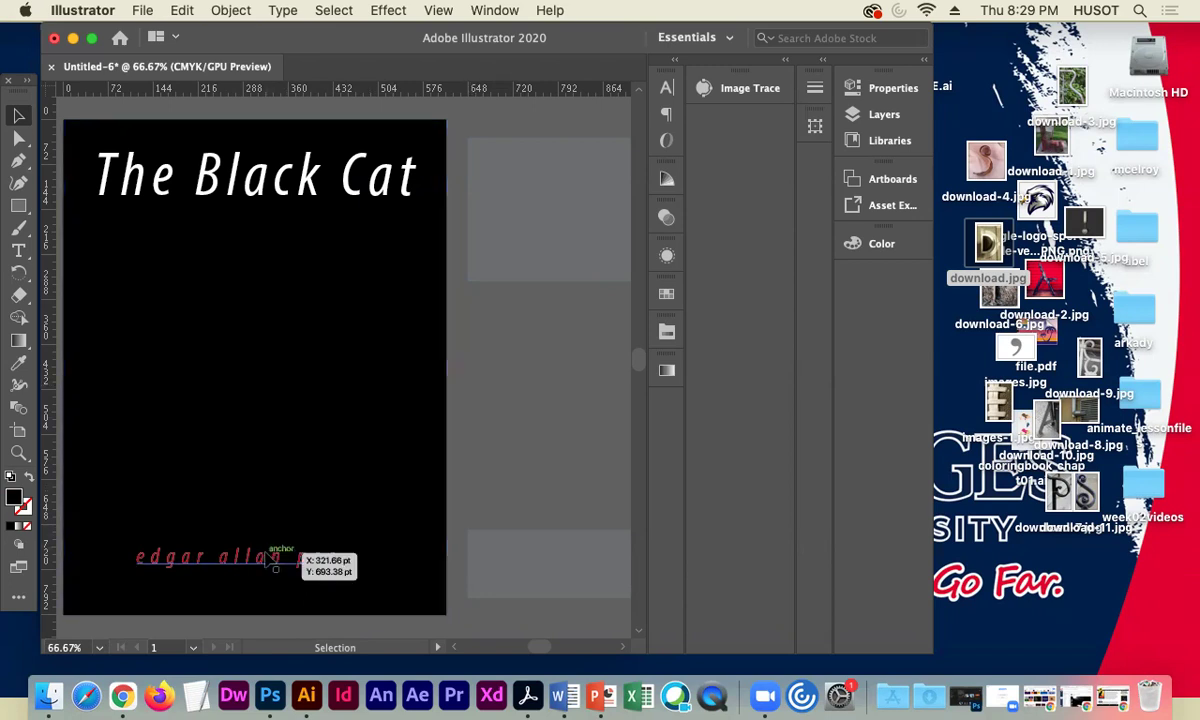
# - Recolour the author text with the bright yellow swatch and deselect it
pyautogui.click(276, 562)
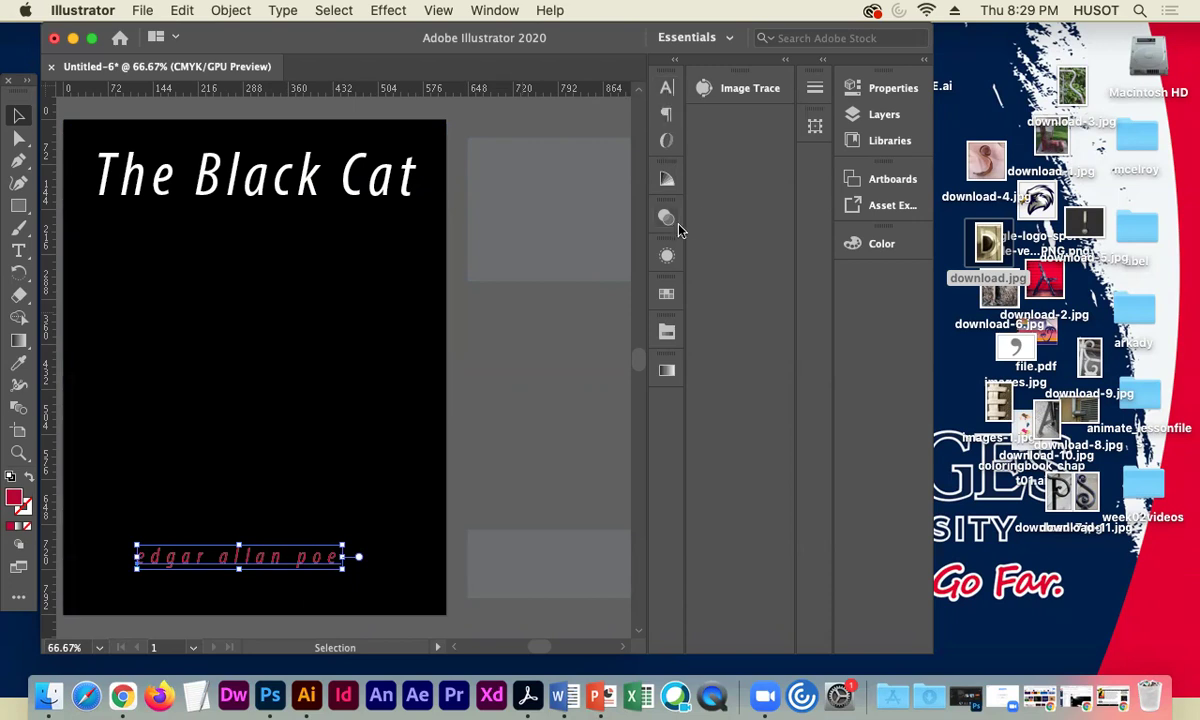
pyautogui.click(667, 293)
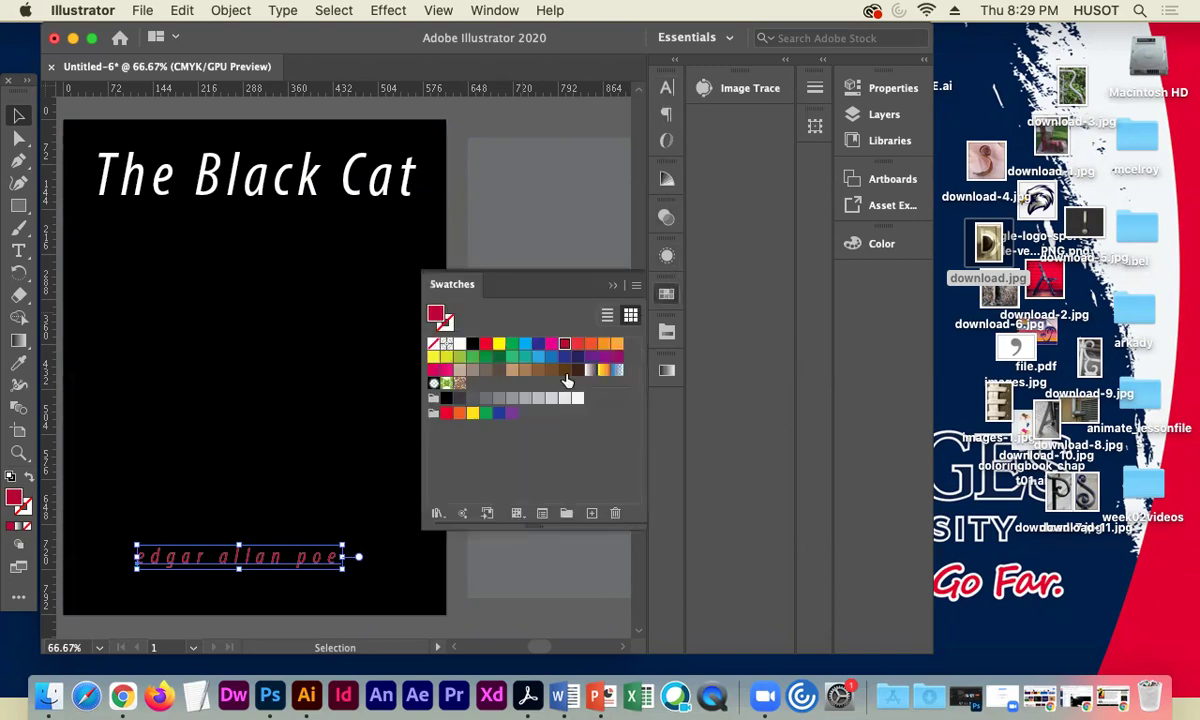
pyautogui.click(499, 343)
pyautogui.click(613, 287)
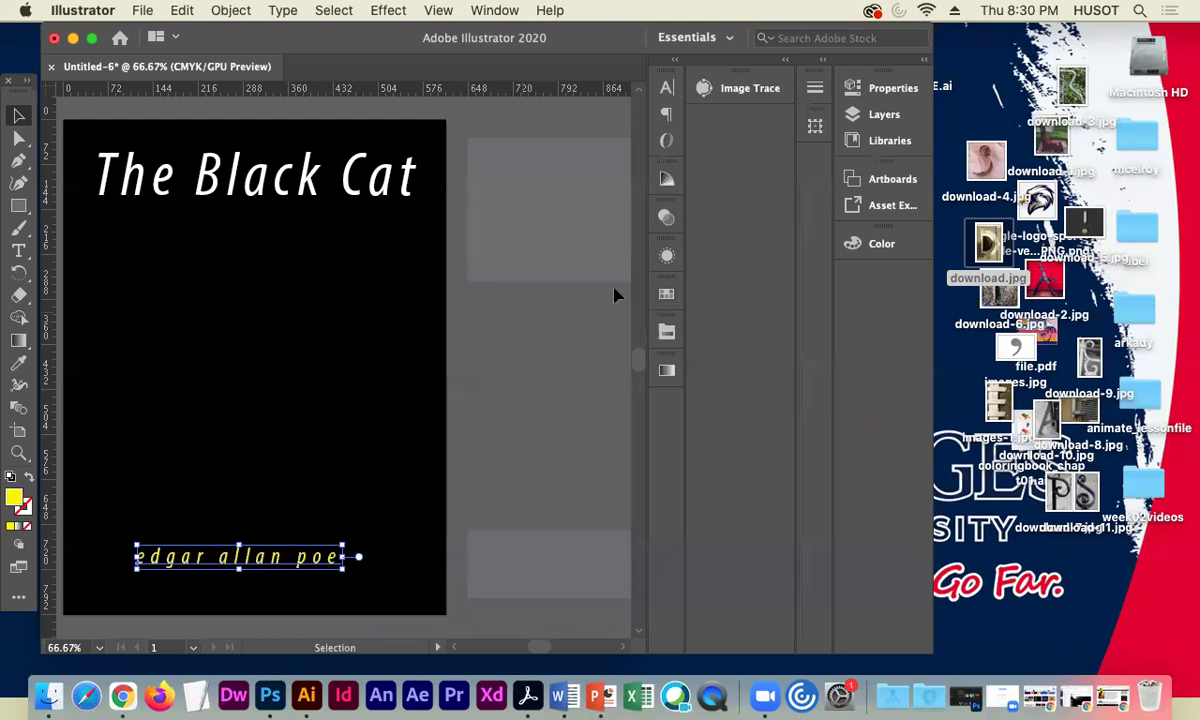
pyautogui.click(530, 345)
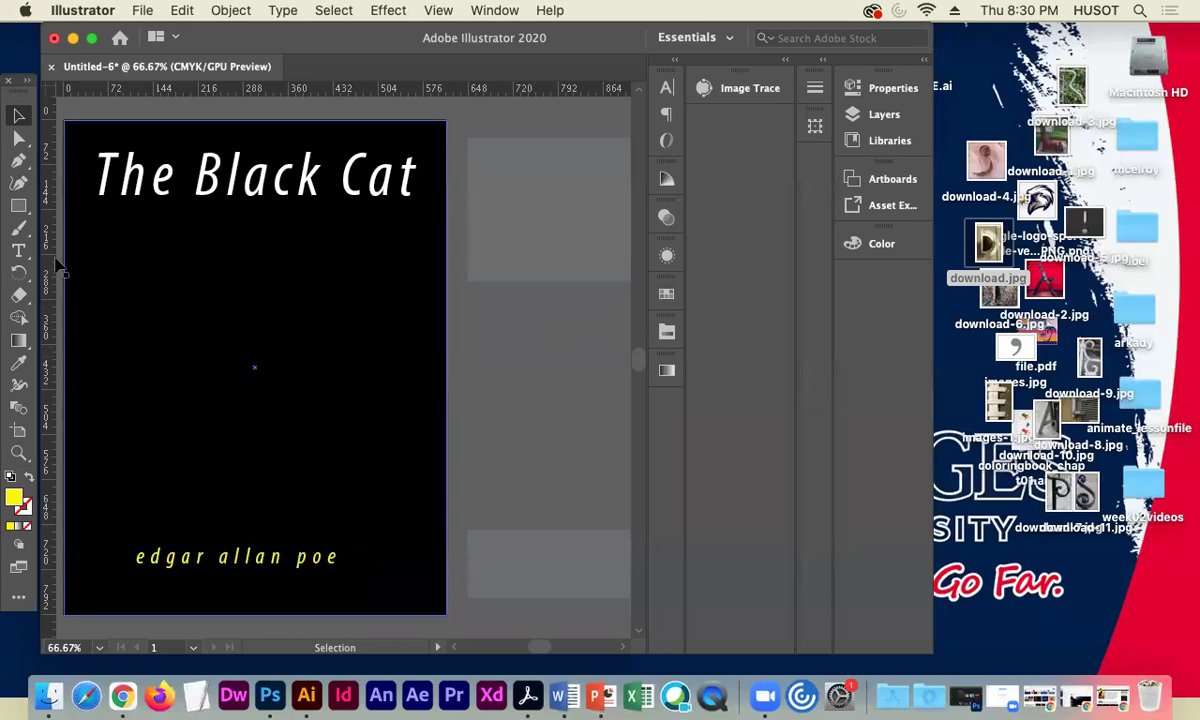
# - Add the character 0 as text beside the page and enlarge it to several times its size
pyautogui.click(20, 250)
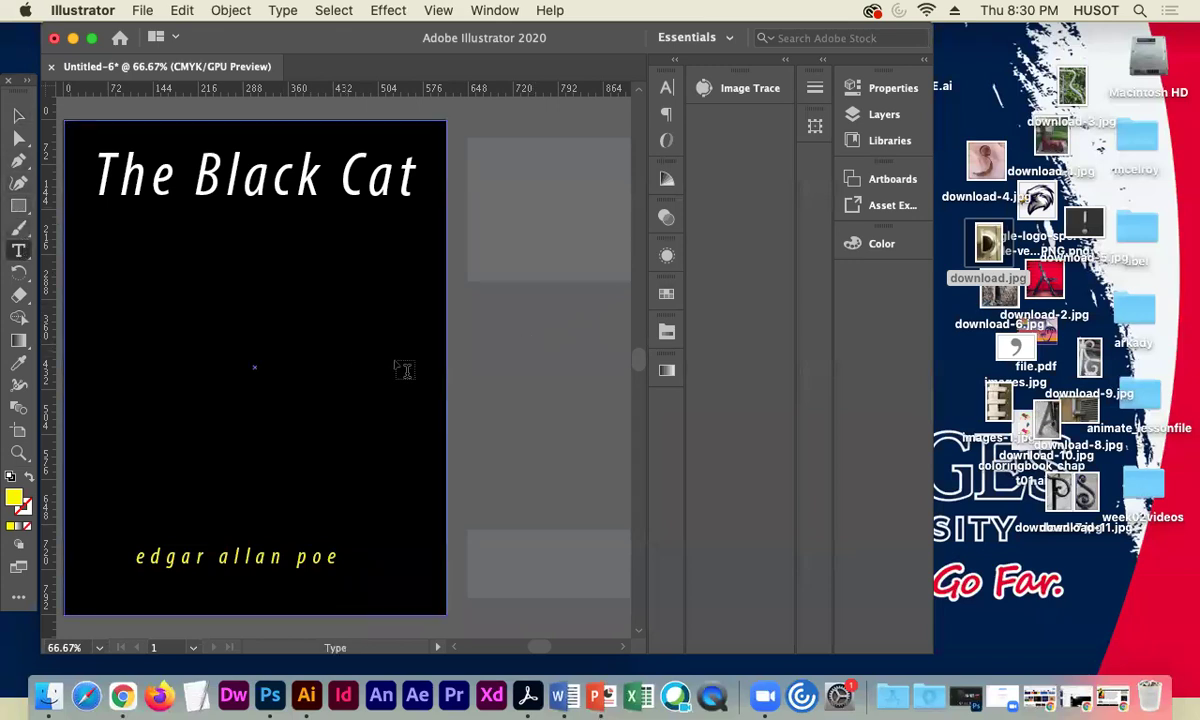
pyautogui.click(503, 356)
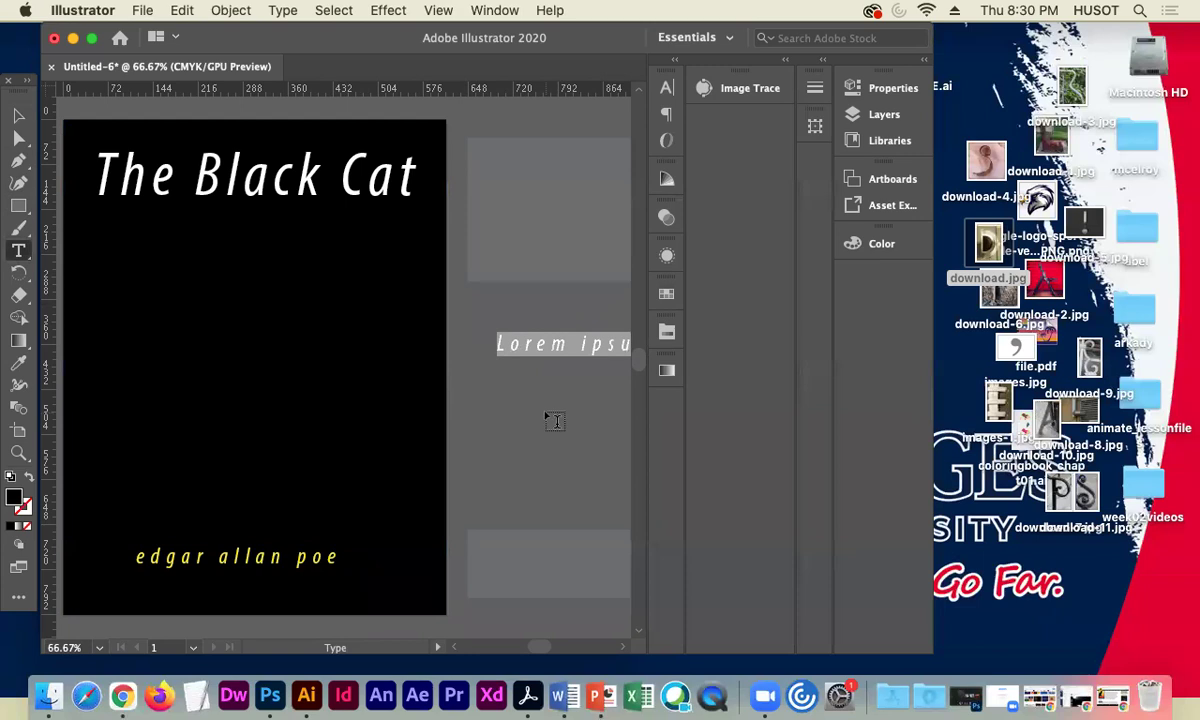
pyautogui.write('0')
pyautogui.press('Escape')
pyautogui.click(503, 343)
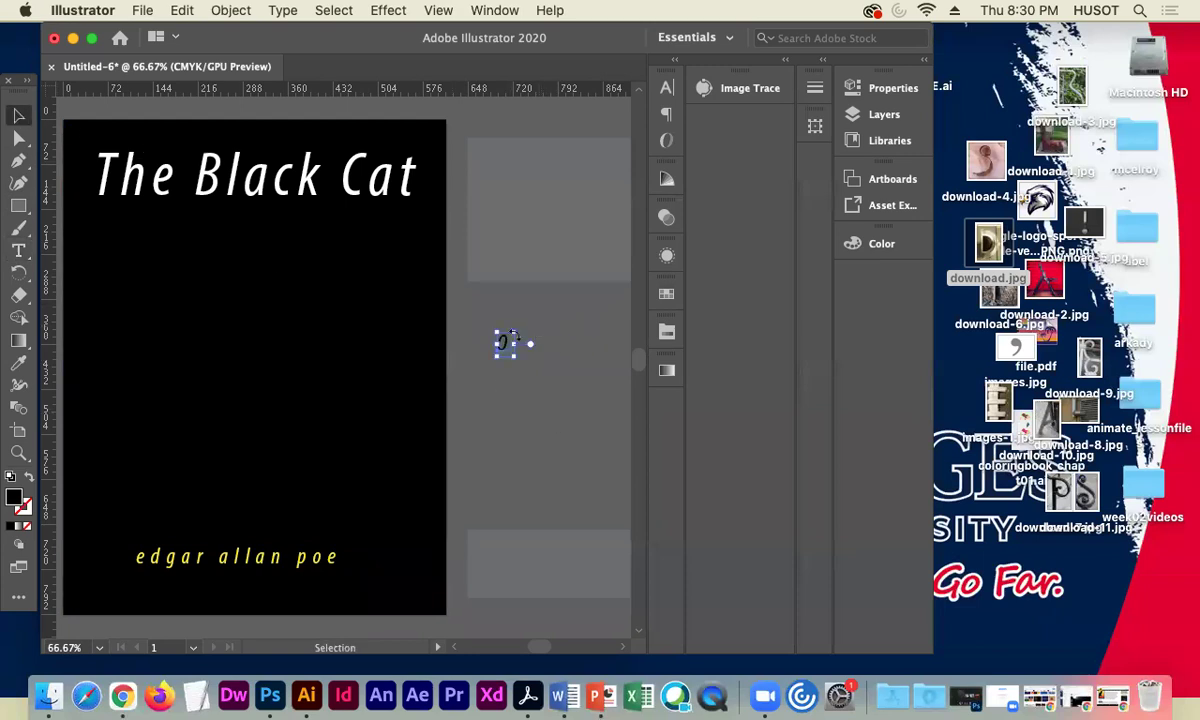
pyautogui.moveTo(513, 356); pyautogui.dragTo(593, 438)
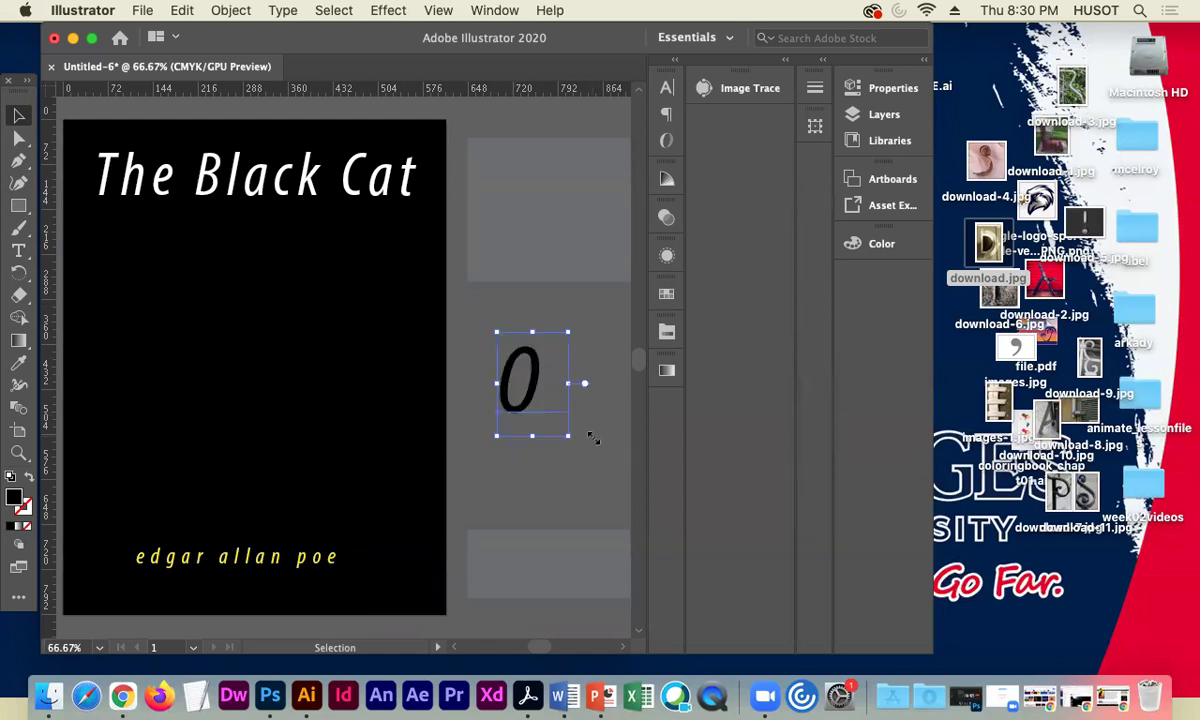
# - Convert the 0 to outlines, rotate it about a quarter turn and place it on the cover's left half as an eye shape
pyautogui.rightClick(532, 389)
pyautogui.click(600, 425)
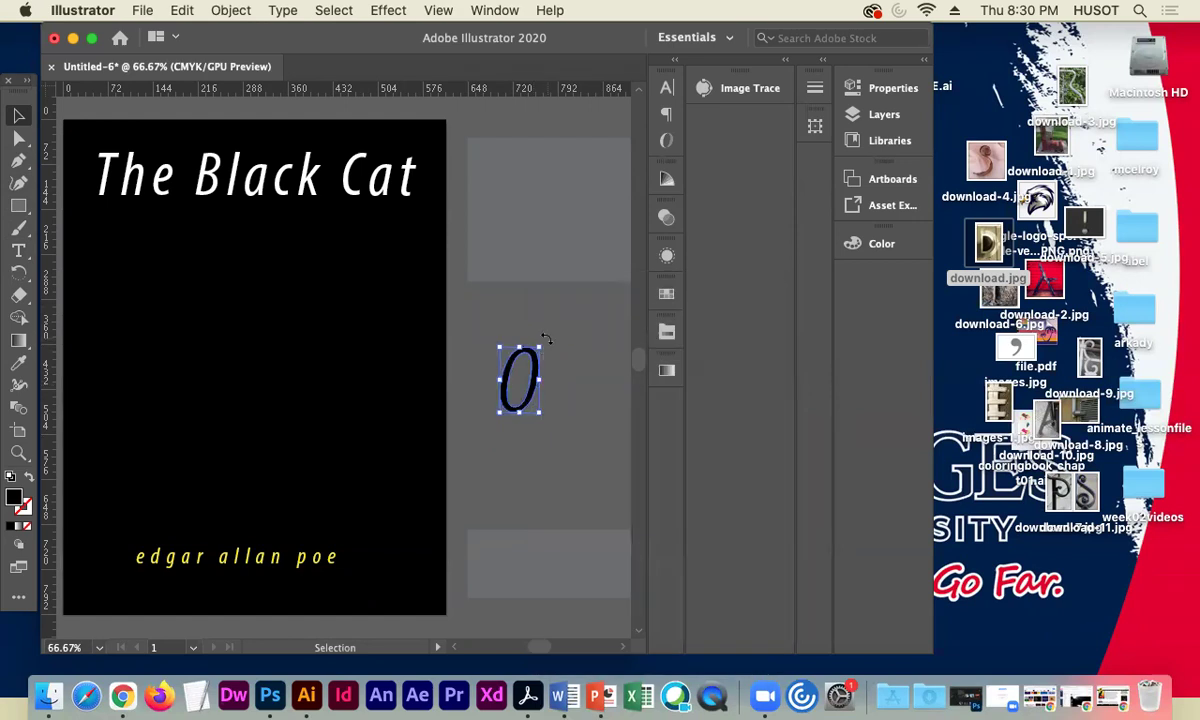
pyautogui.moveTo(546, 340); pyautogui.dragTo(186, 358)
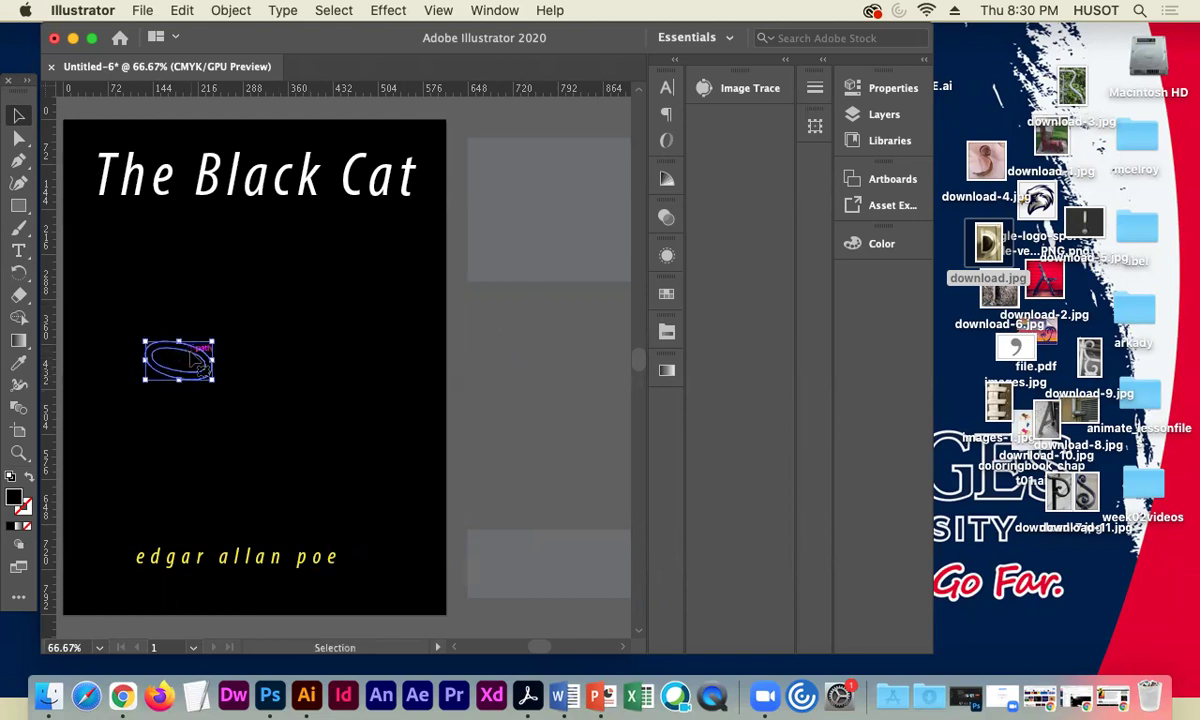
# - Fill the outlined 0 on the cover with bright yellow and deselect it
pyautogui.click(667, 294)
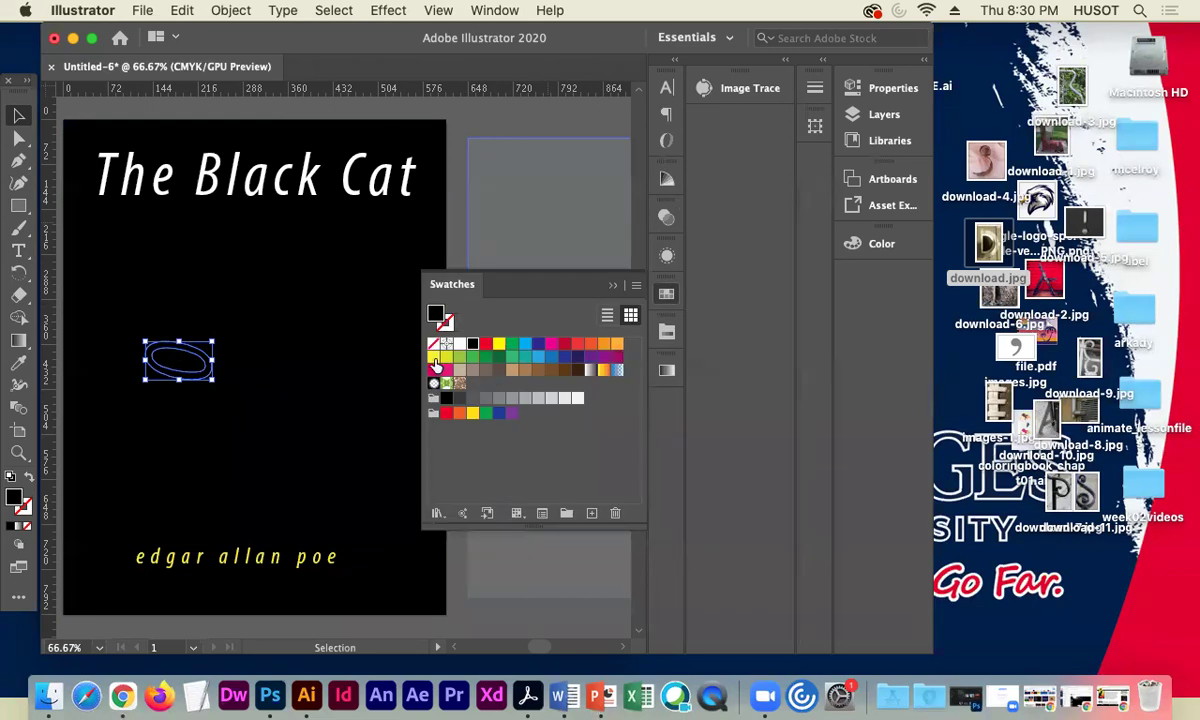
pyautogui.click(498, 343)
pyautogui.click(613, 286)
pyautogui.click(254, 367)
pyautogui.click(275, 559)
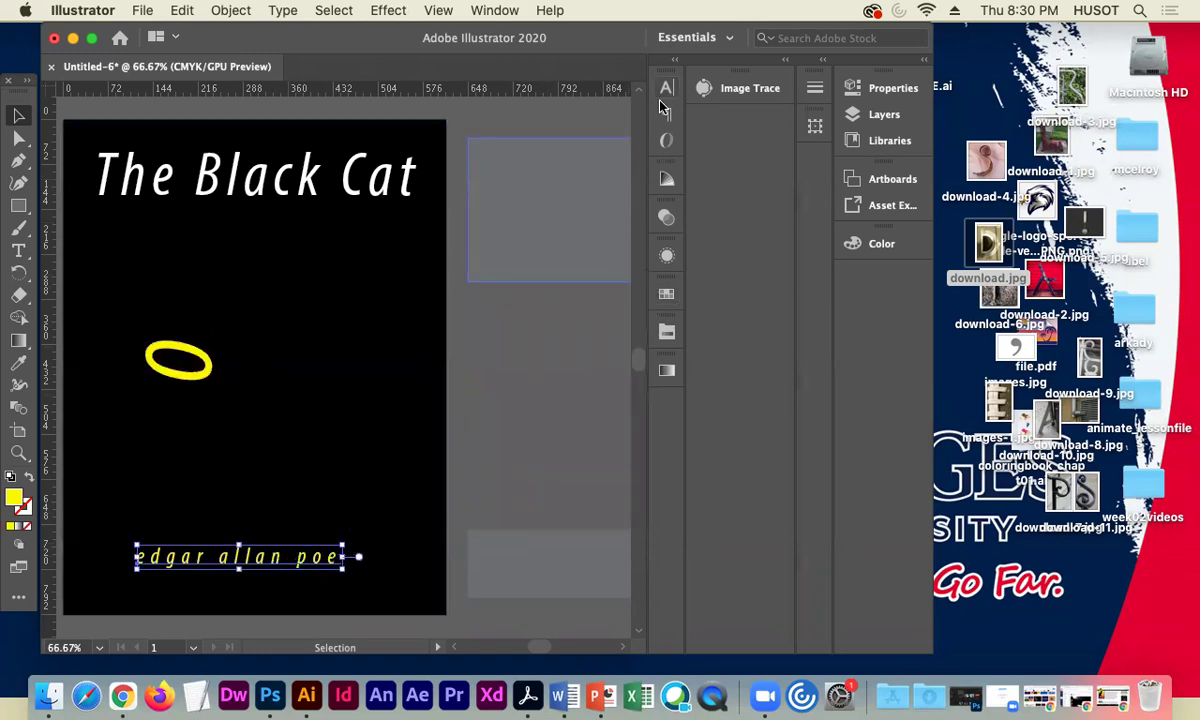
pyautogui.click(667, 290)
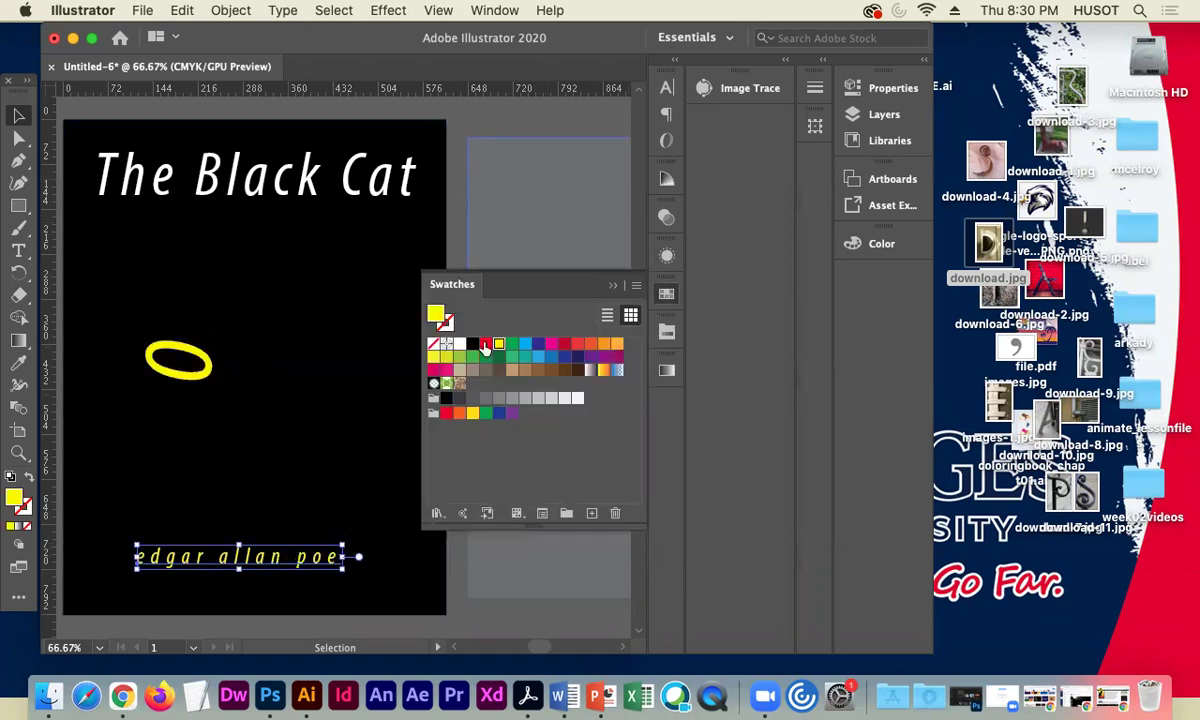
pyautogui.click(465, 228)
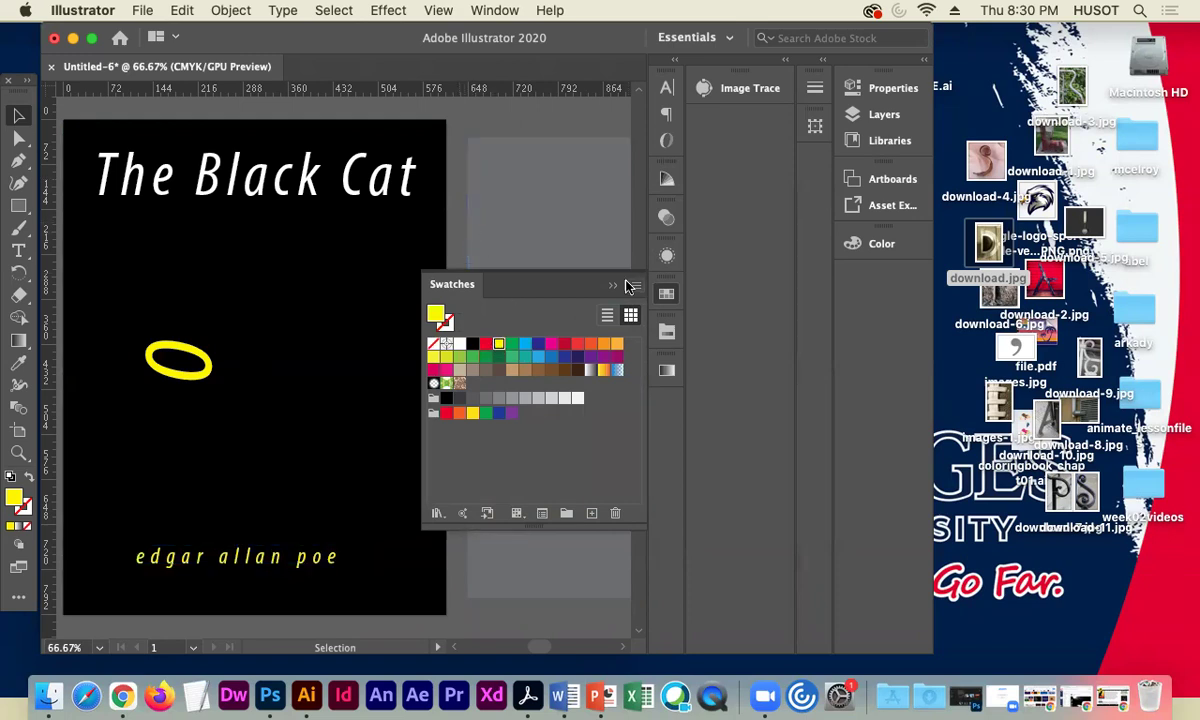
pyautogui.click(580, 265)
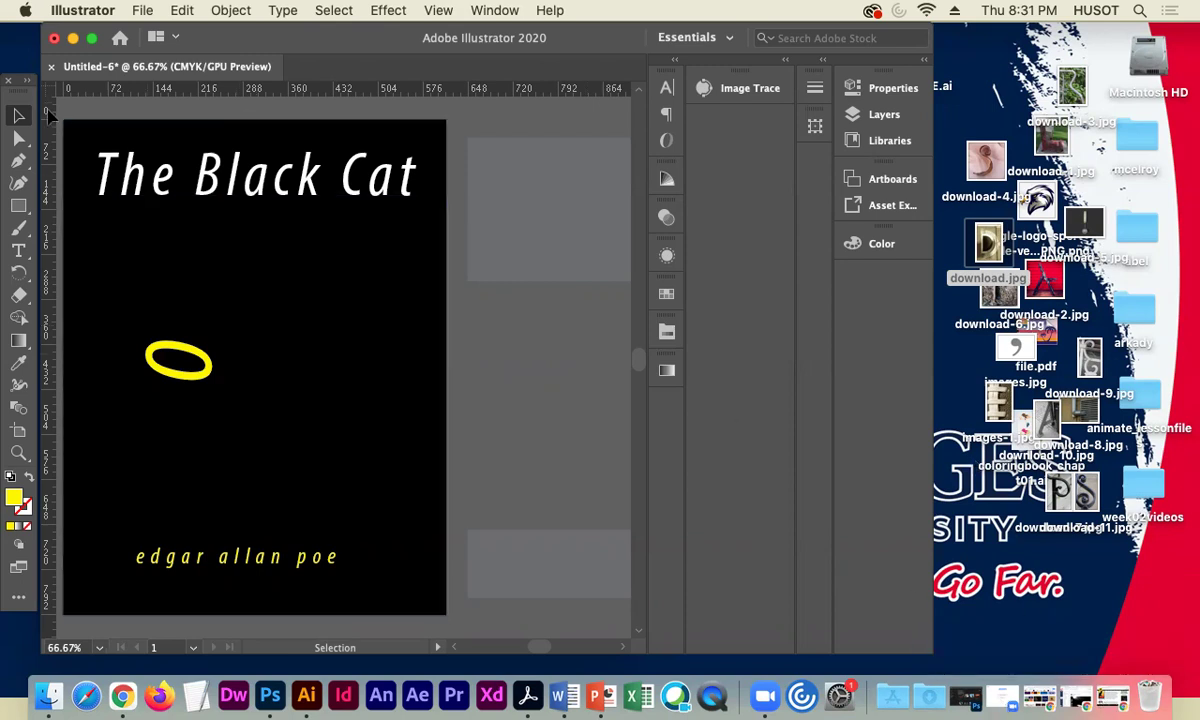
# - Delete the yellow ring shape from the cover
pyautogui.click(18, 250)
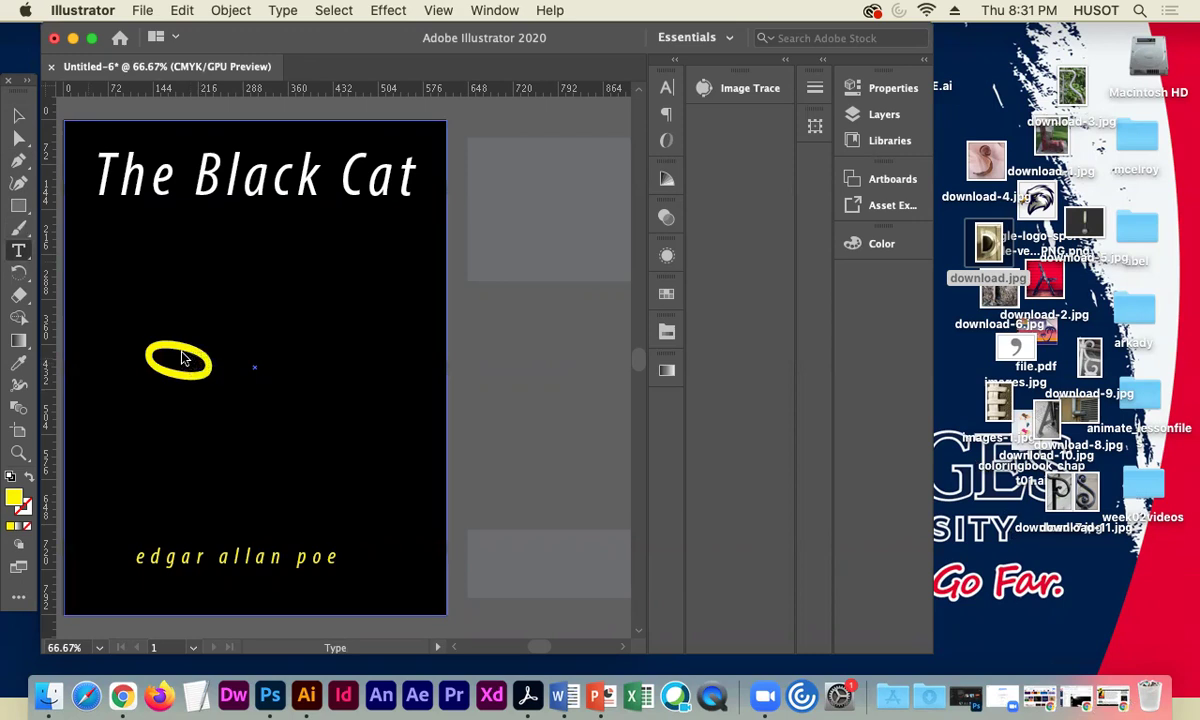
pyautogui.click(20, 117)
pyautogui.moveTo(152, 355); pyautogui.dragTo(492, 375)
pyautogui.press('BackSpace')
pyautogui.click(152, 305)
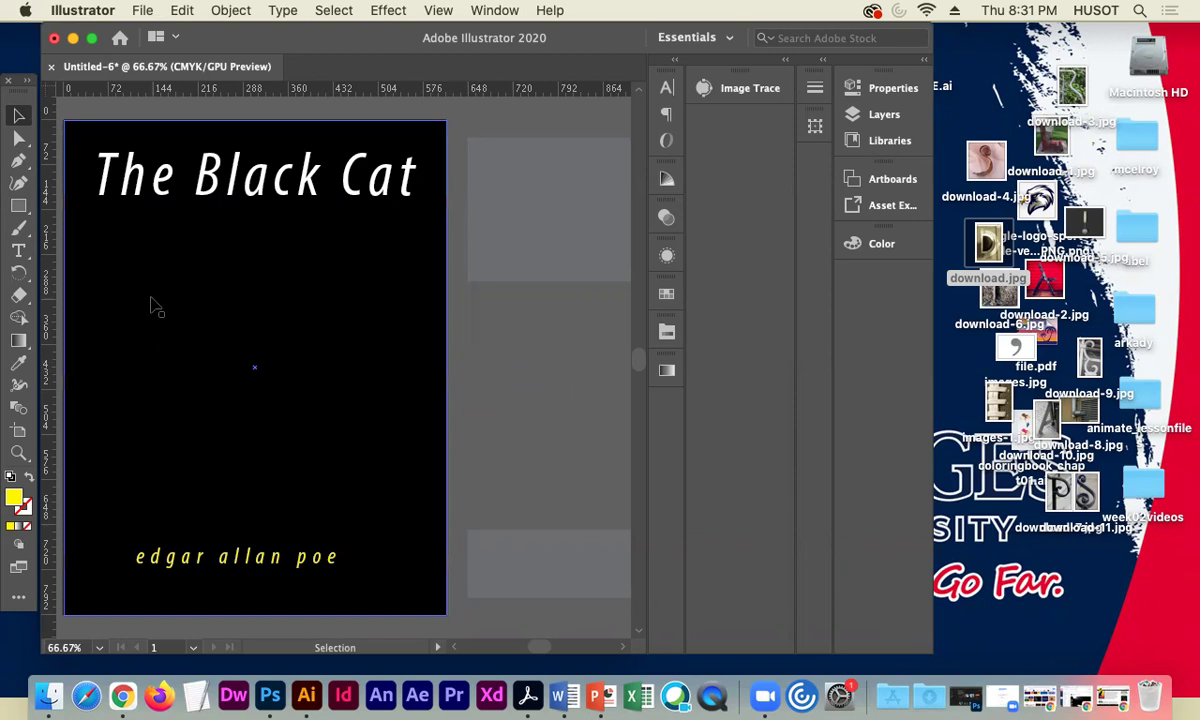
# - Add a comma as text beside the page and enlarge it to several times its size
pyautogui.click(18, 250)
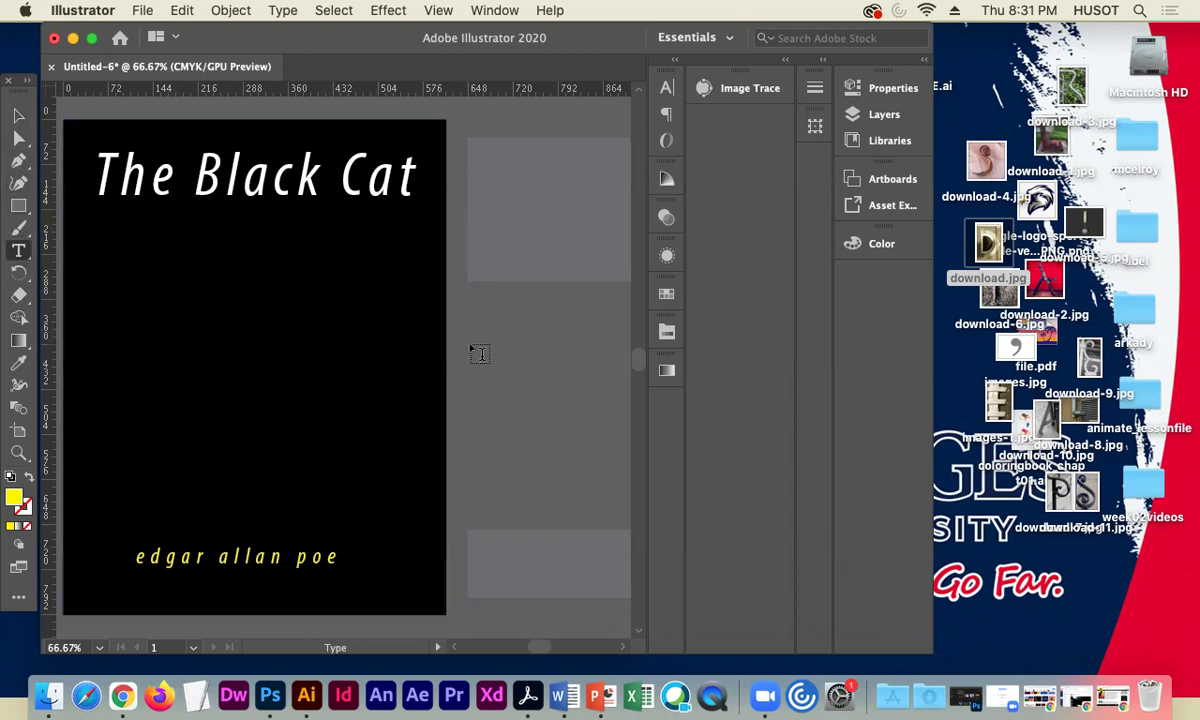
pyautogui.click(473, 345)
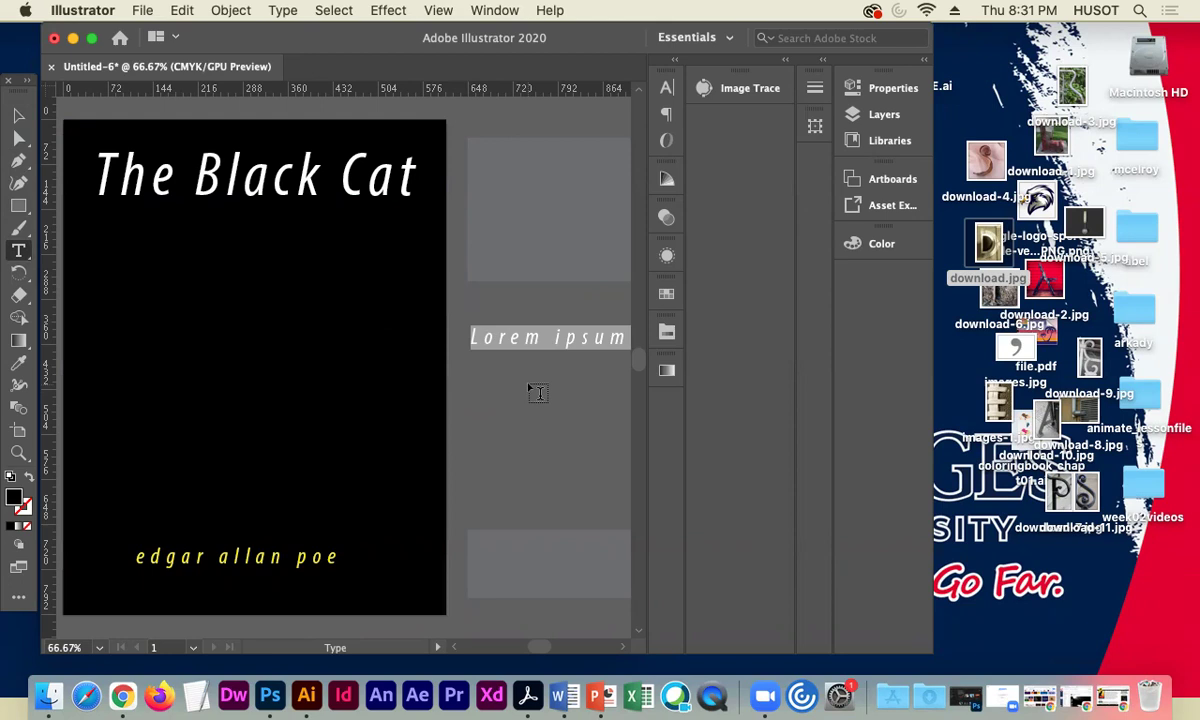
pyautogui.write(',')
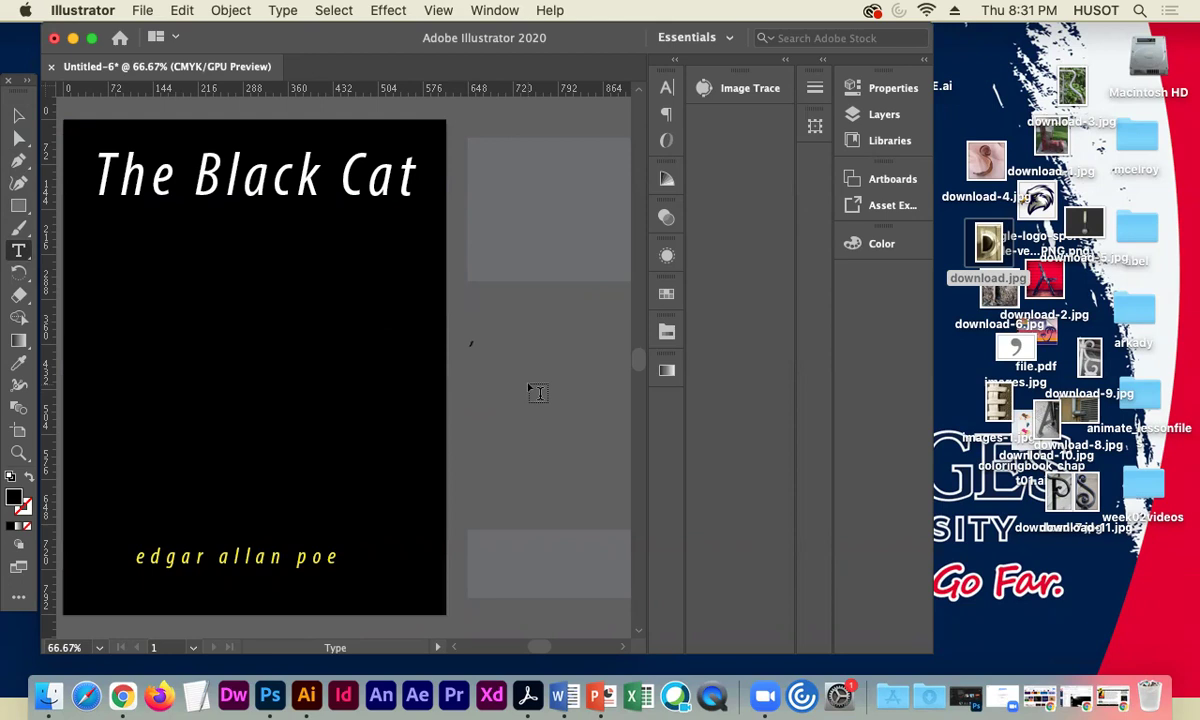
pyautogui.click(18, 113)
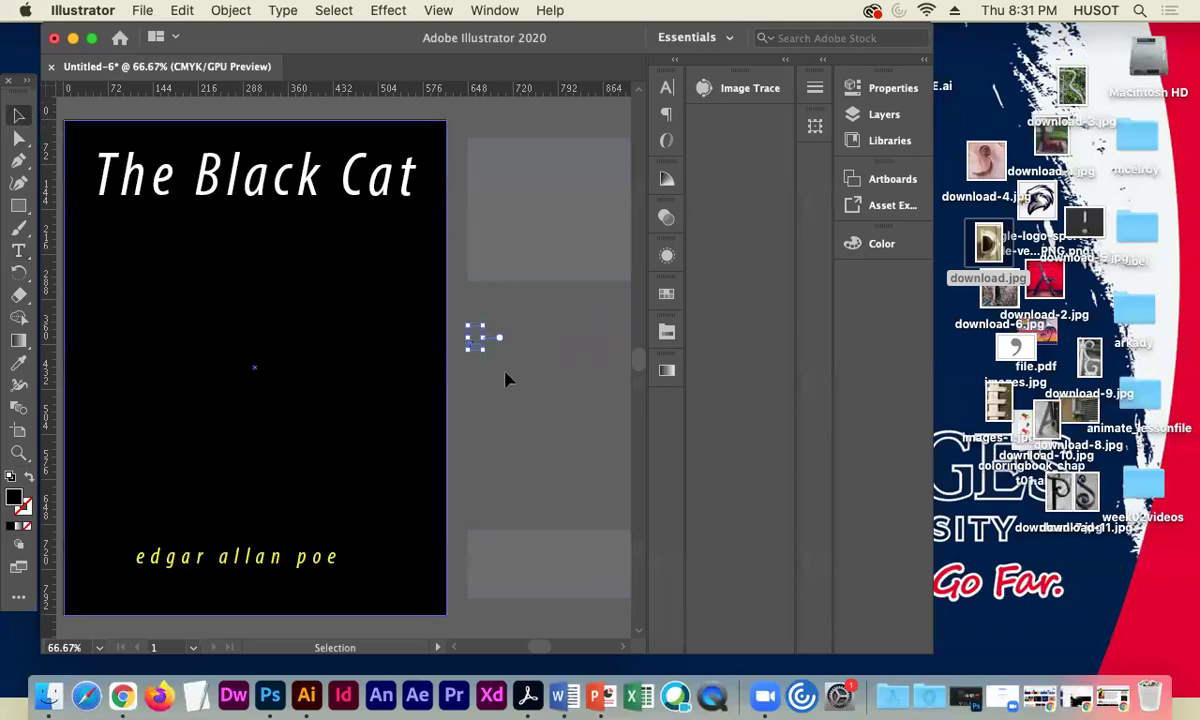
pyautogui.moveTo(484, 351); pyautogui.dragTo(571, 436)
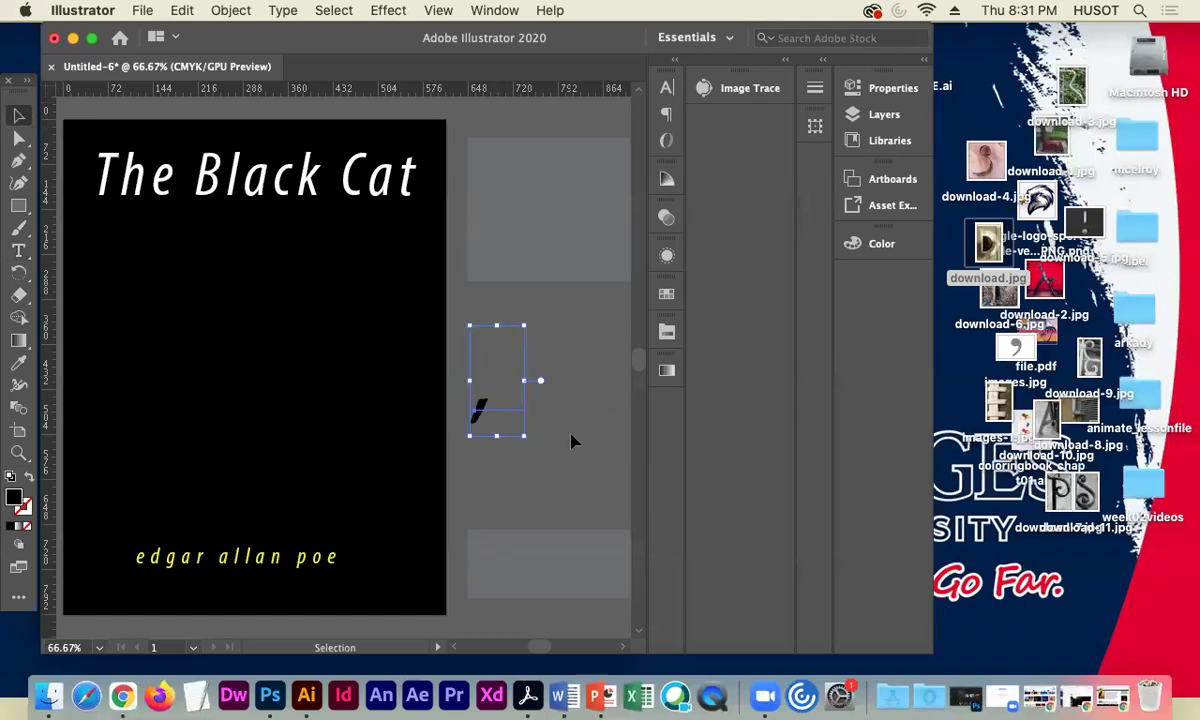
# - Convert the comma to outlines, rotate and enlarge it, and place it on the cover's left half below the title
pyautogui.rightClick(479, 409)
pyautogui.click(510, 422)
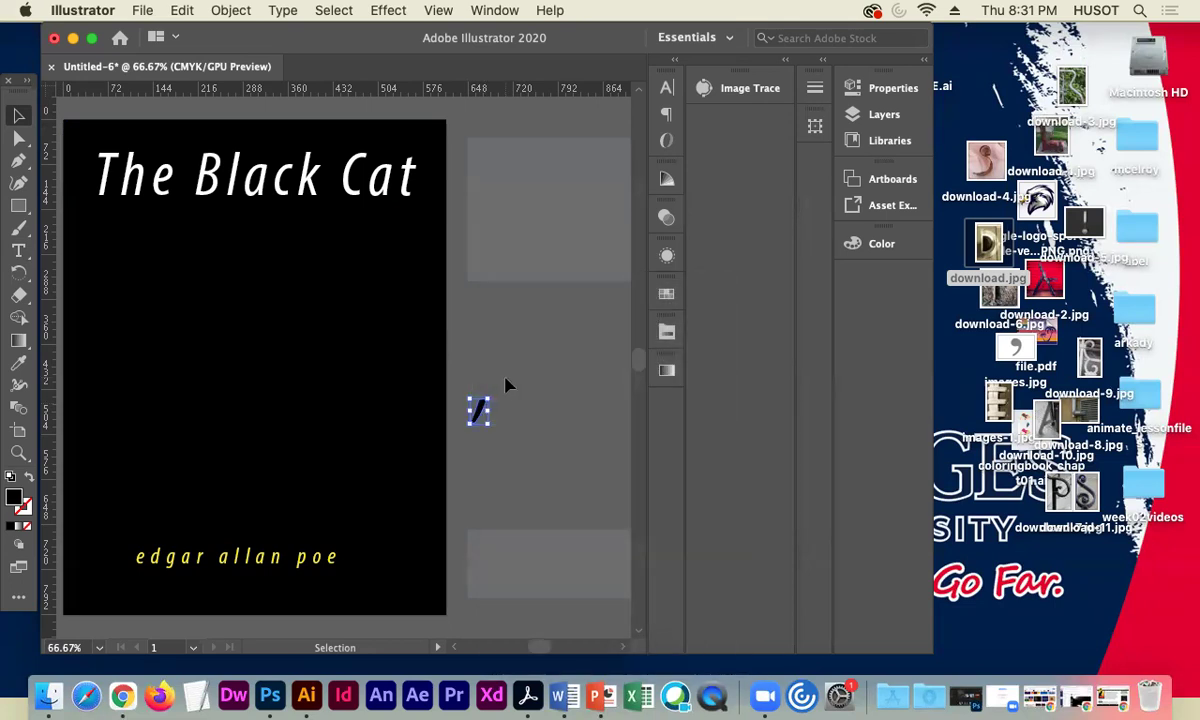
pyautogui.moveTo(493, 391); pyautogui.dragTo(126, 297)
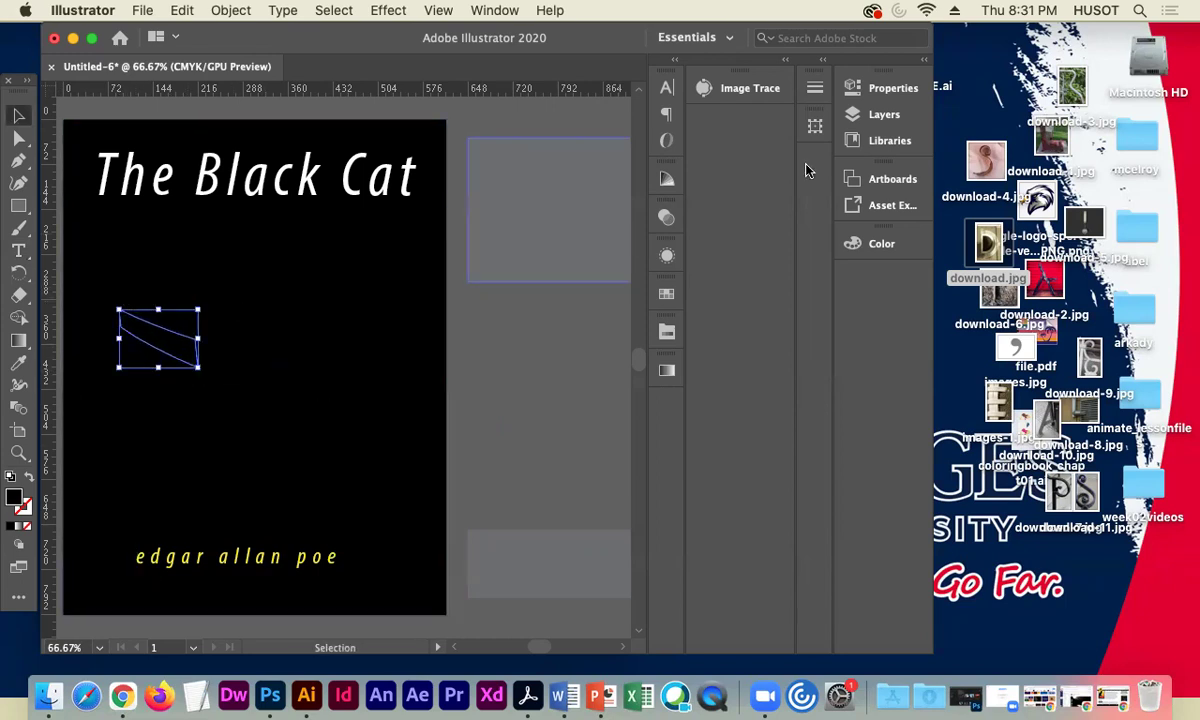
# - Fill the outlined comma shape on the cover with bright yellow and deselect it
pyautogui.click(667, 296)
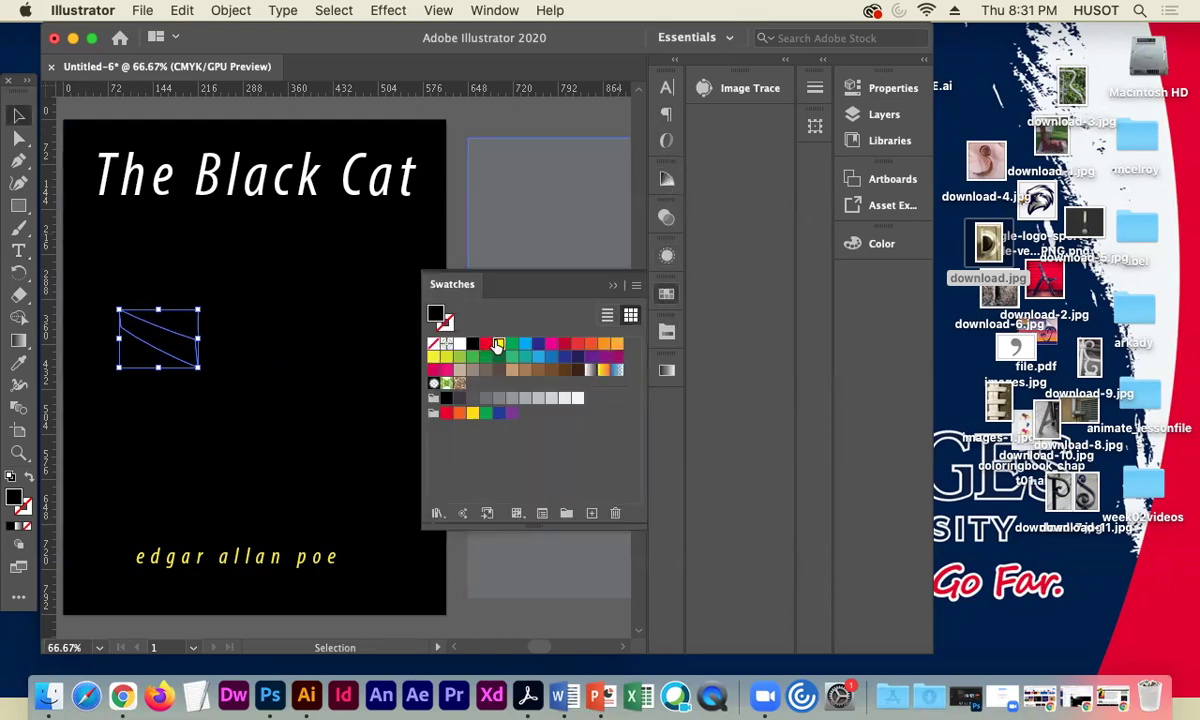
pyautogui.click(499, 343)
pyautogui.click(613, 285)
pyautogui.click(493, 374)
# - Duplicate the yellow comma shape to its right and reflect the copy across the horizontal axis to form the second eye
pyautogui.click(168, 350)
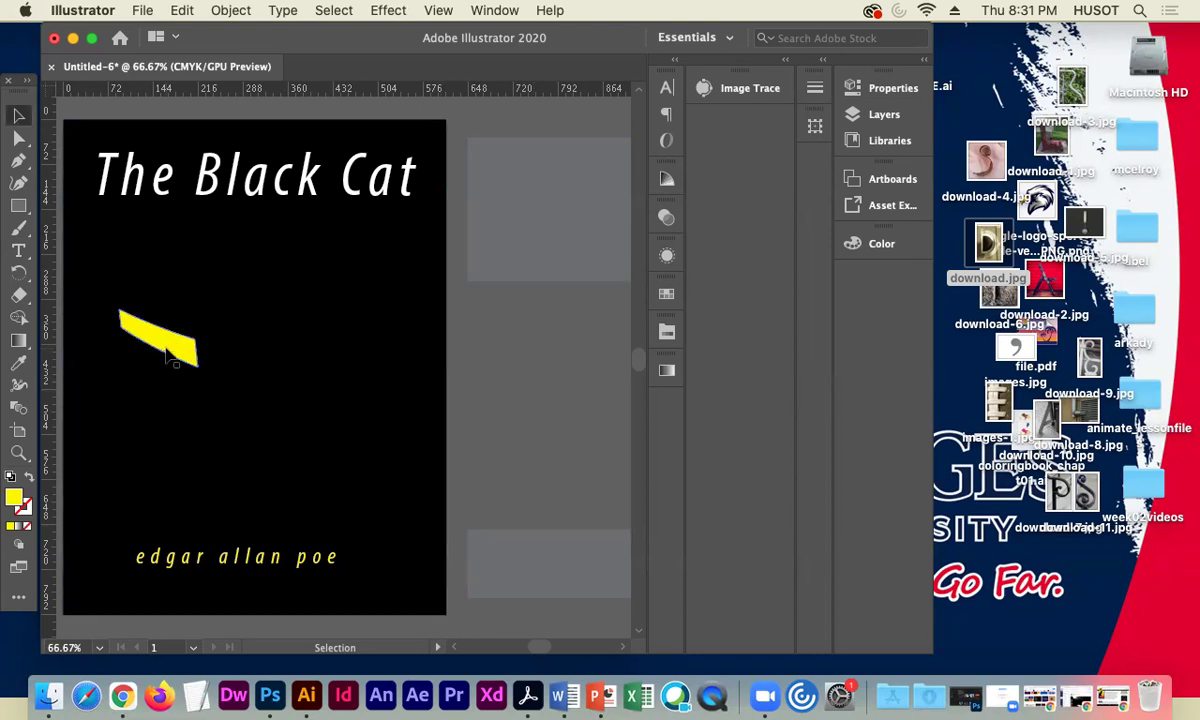
pyautogui.moveTo(168, 355); pyautogui.dragTo(287, 355)
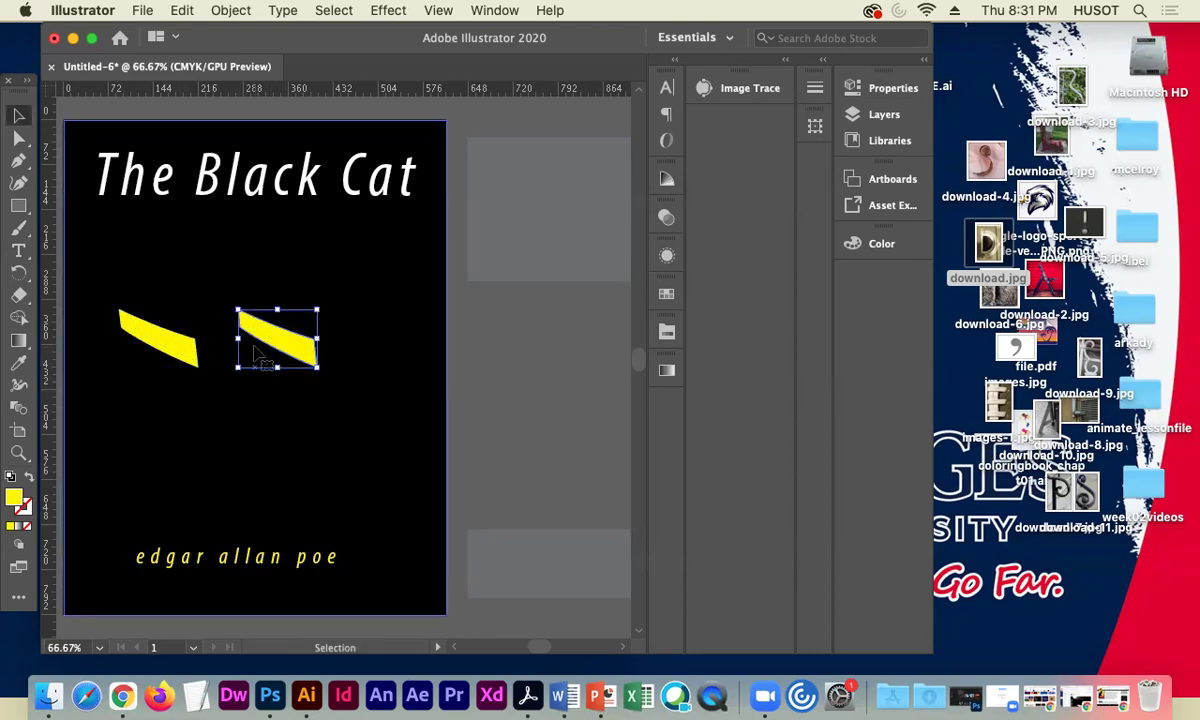
pyautogui.click(214, 12)
pyautogui.moveTo(300, 50)
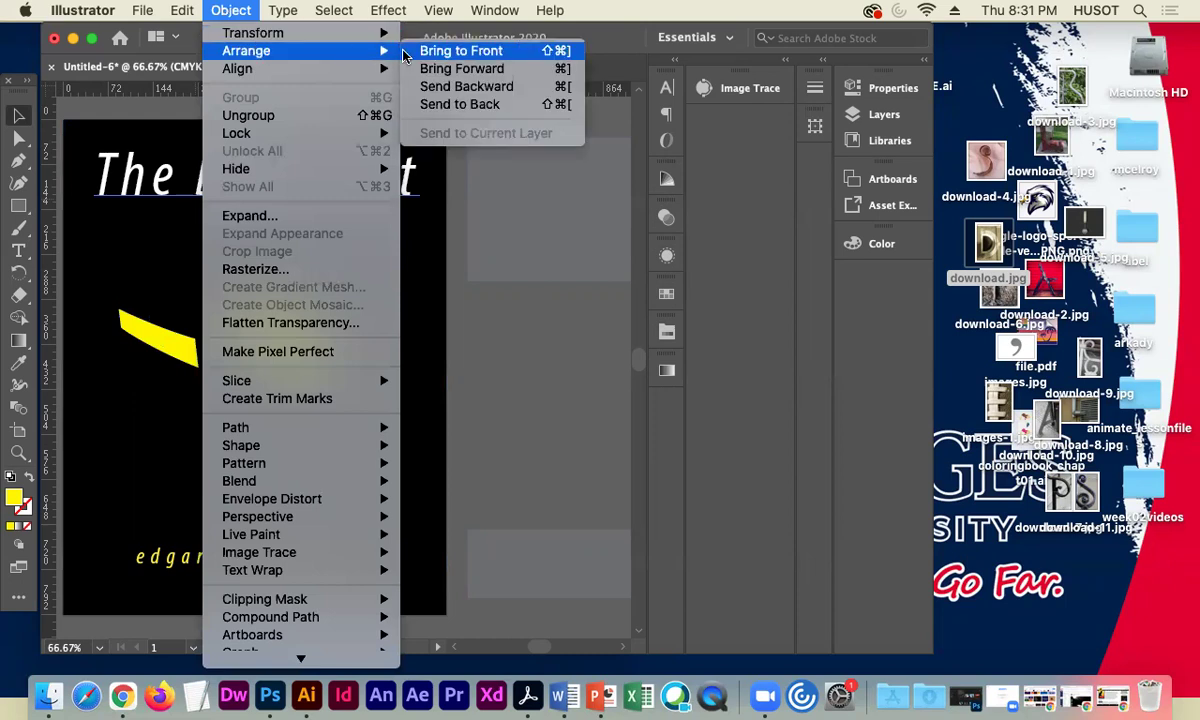
pyautogui.click(442, 101)
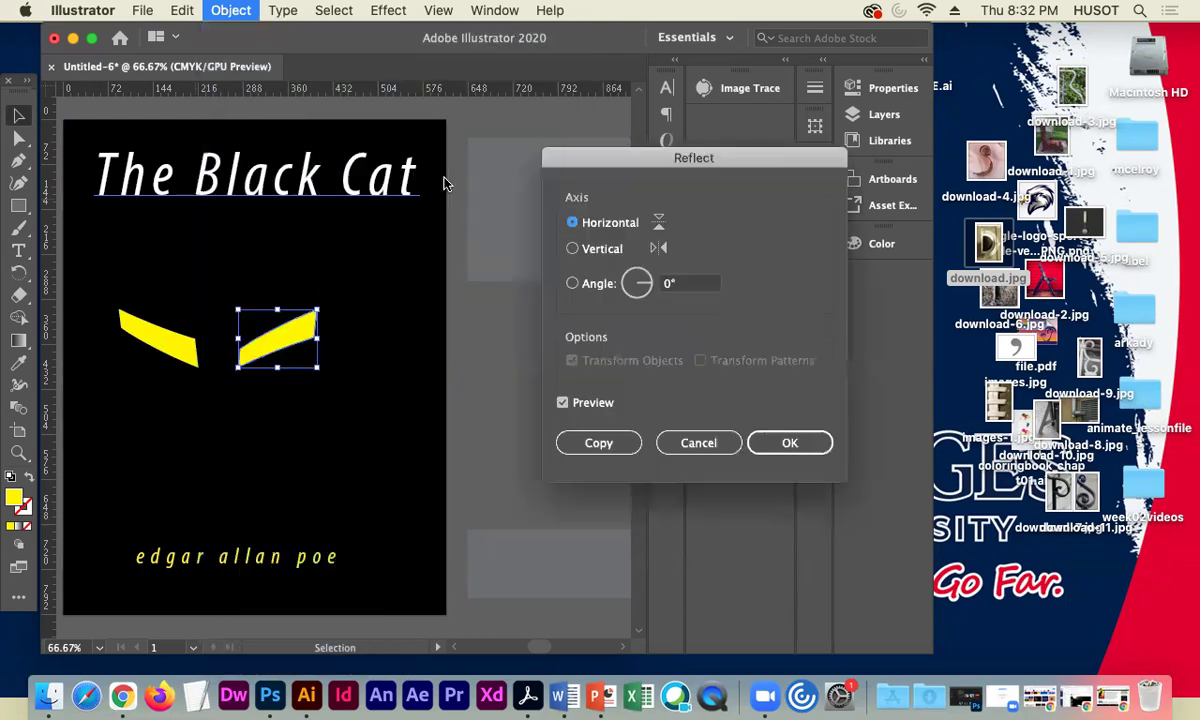
pyautogui.click(787, 442)
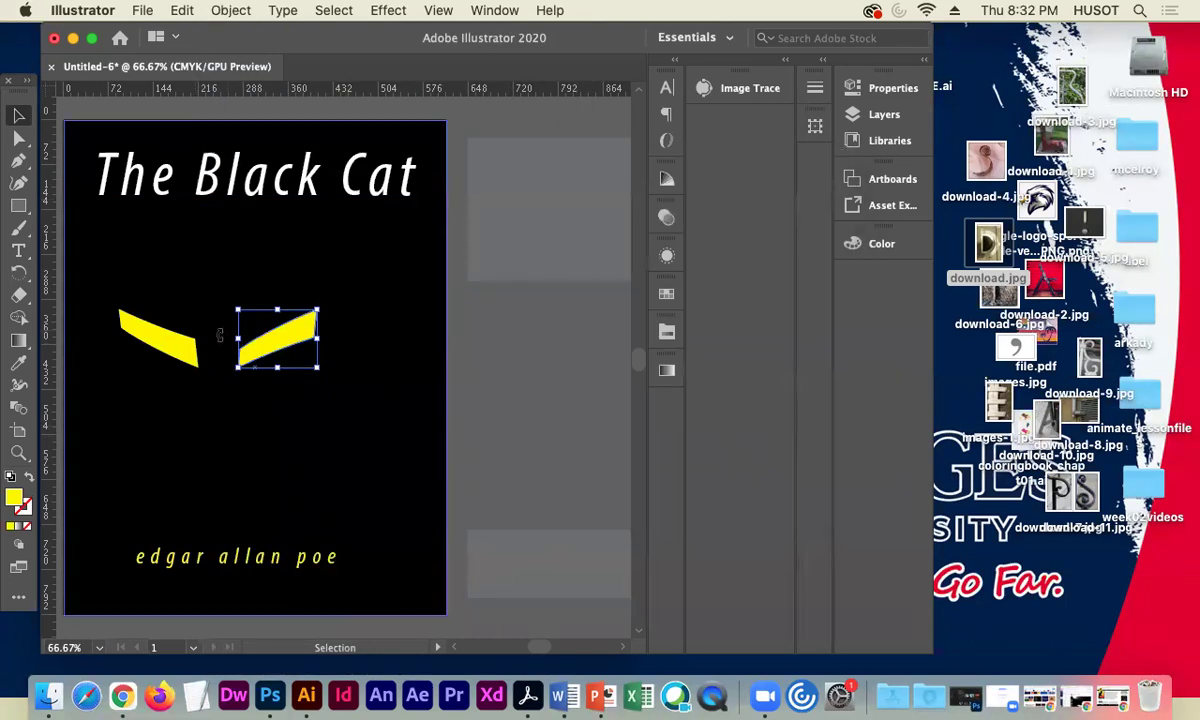
# - Adjust the gap between the two yellow eyes and center the pair horizontally on the cover
pyautogui.press('Right')
pyautogui.press('Right')
pyautogui.press('Right')
pyautogui.press('Right')
pyautogui.press('Right')
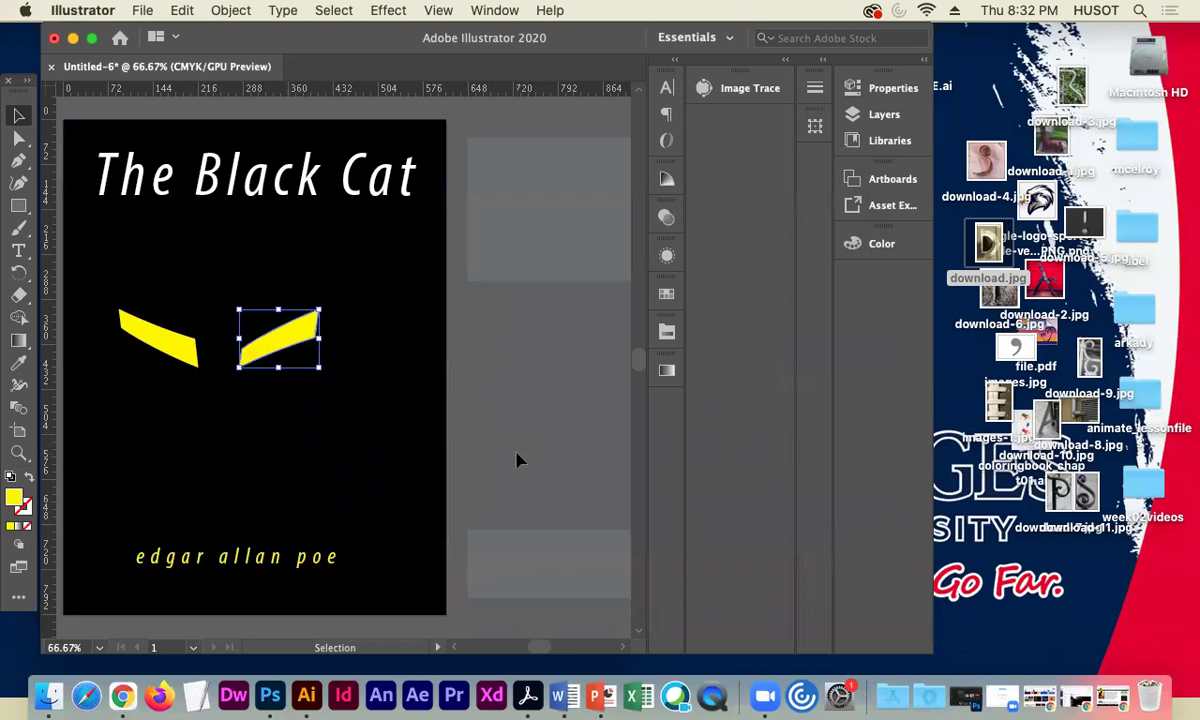
pyautogui.keyDown('shift'); pyautogui.click(170, 338); pyautogui.keyUp('shift')
pyautogui.moveTo(170, 338); pyautogui.dragTo(207, 346)
pyautogui.click(532, 402)
# - Fill both eye shapes with white and deselect them
pyautogui.click(313, 340)
pyautogui.keyDown('shift'); pyautogui.click(200, 345); pyautogui.keyUp('shift')
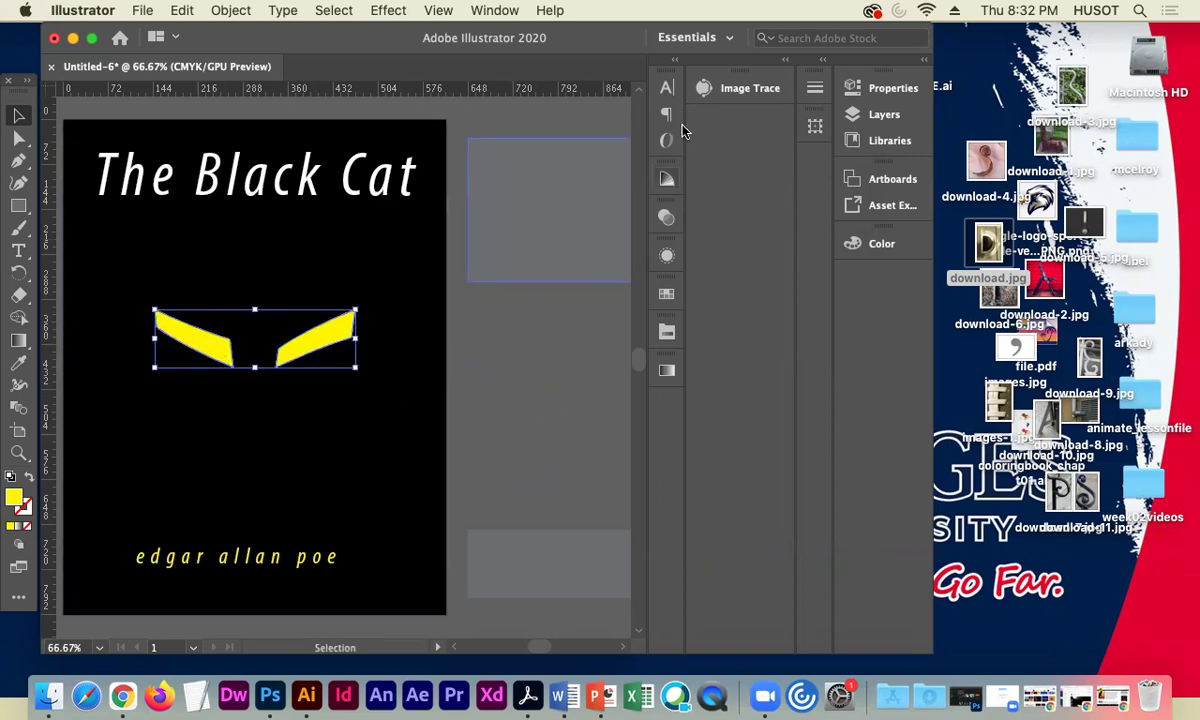
pyautogui.click(666, 293)
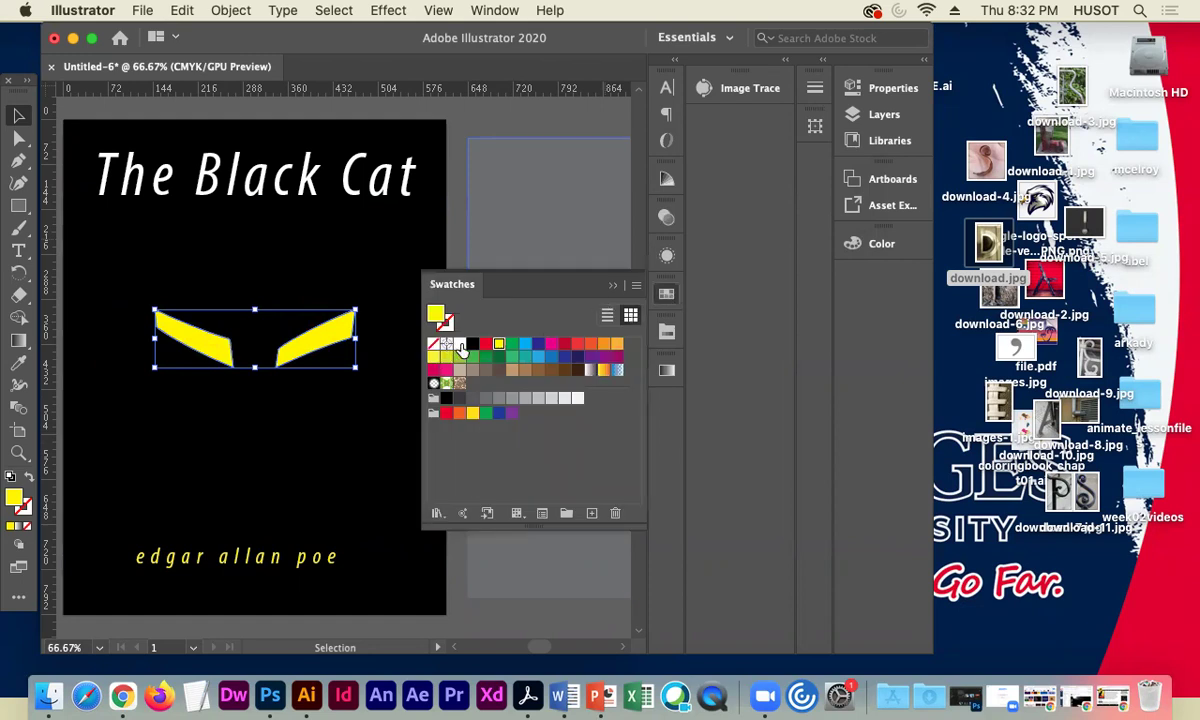
pyautogui.click(460, 343)
pyautogui.click(614, 287)
pyautogui.click(566, 341)
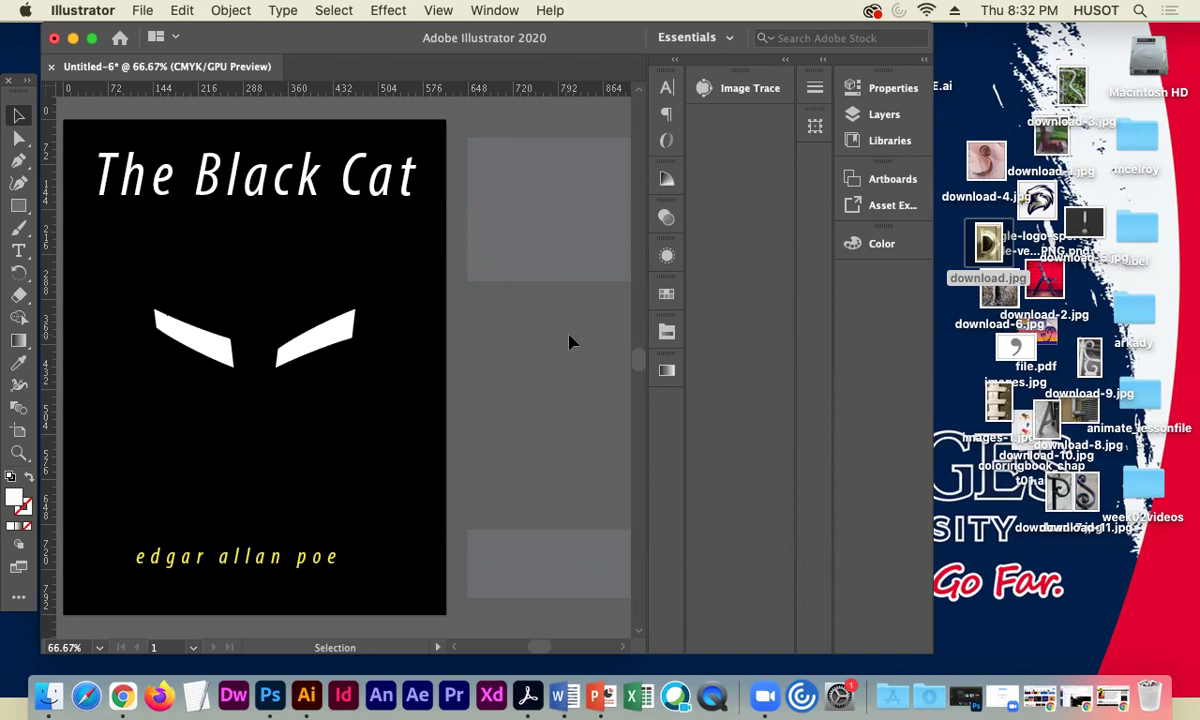
# - Add a closing parenthesis ")" as text beside the page and enlarge it to several times its size
pyautogui.click(17, 251)
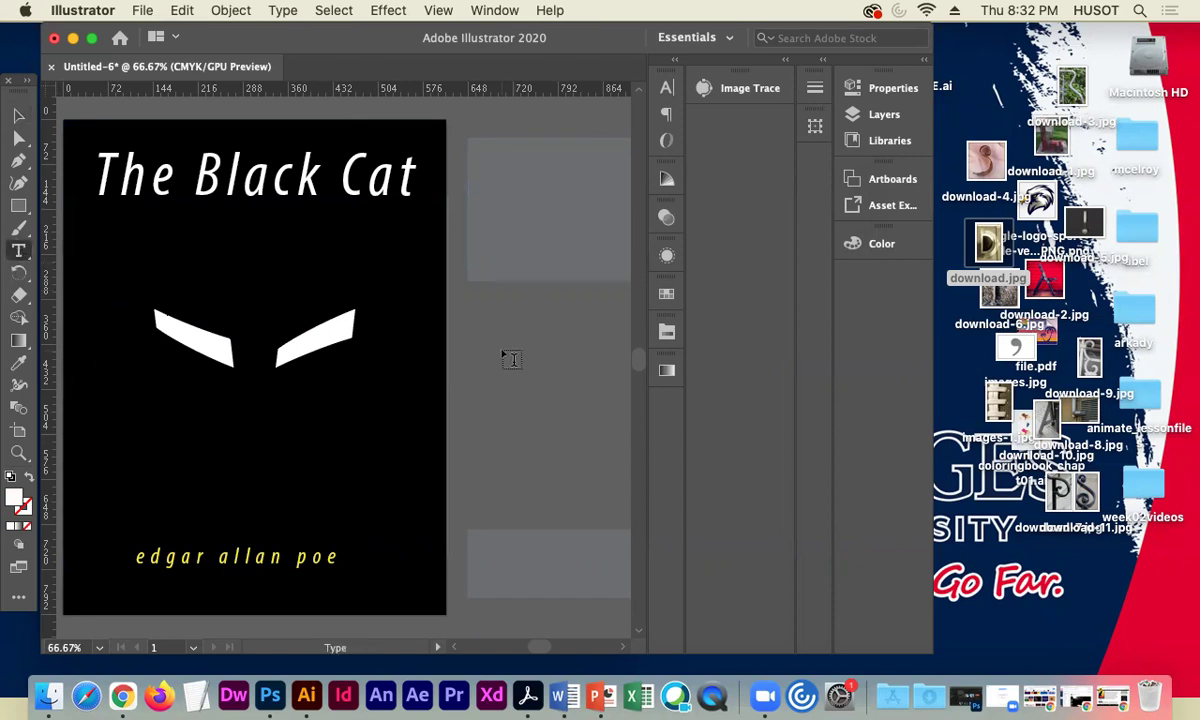
pyautogui.click(506, 352)
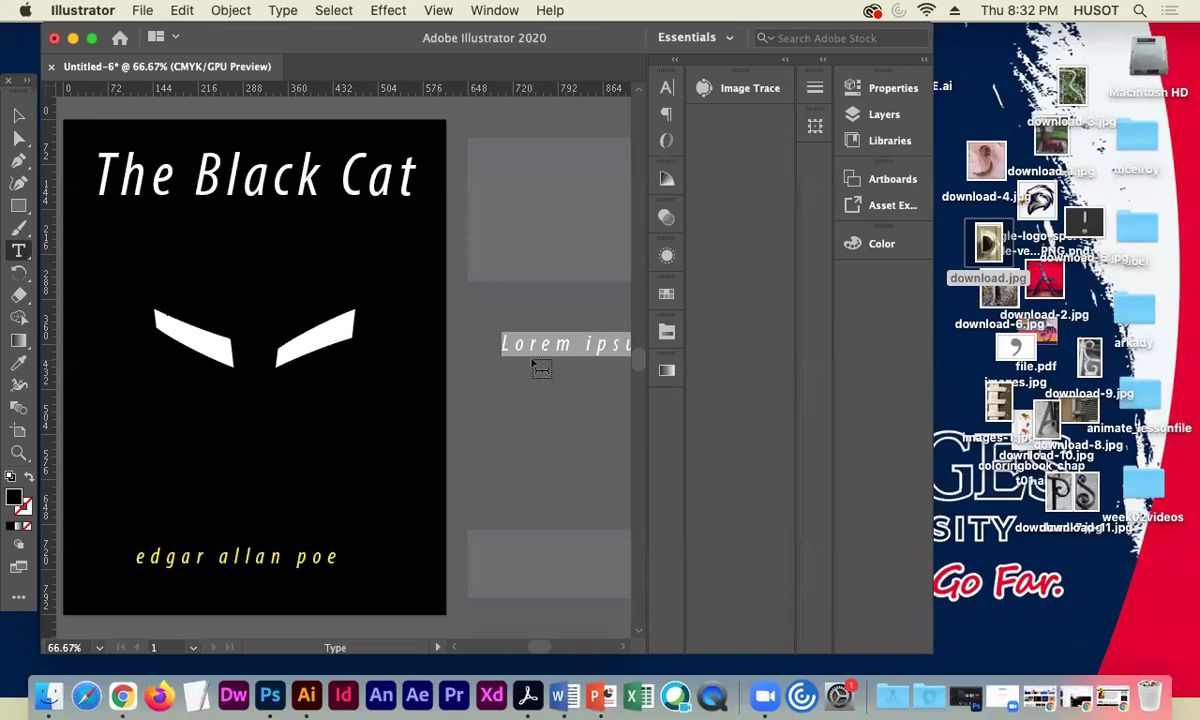
pyautogui.write(')')
pyautogui.click(18, 115)
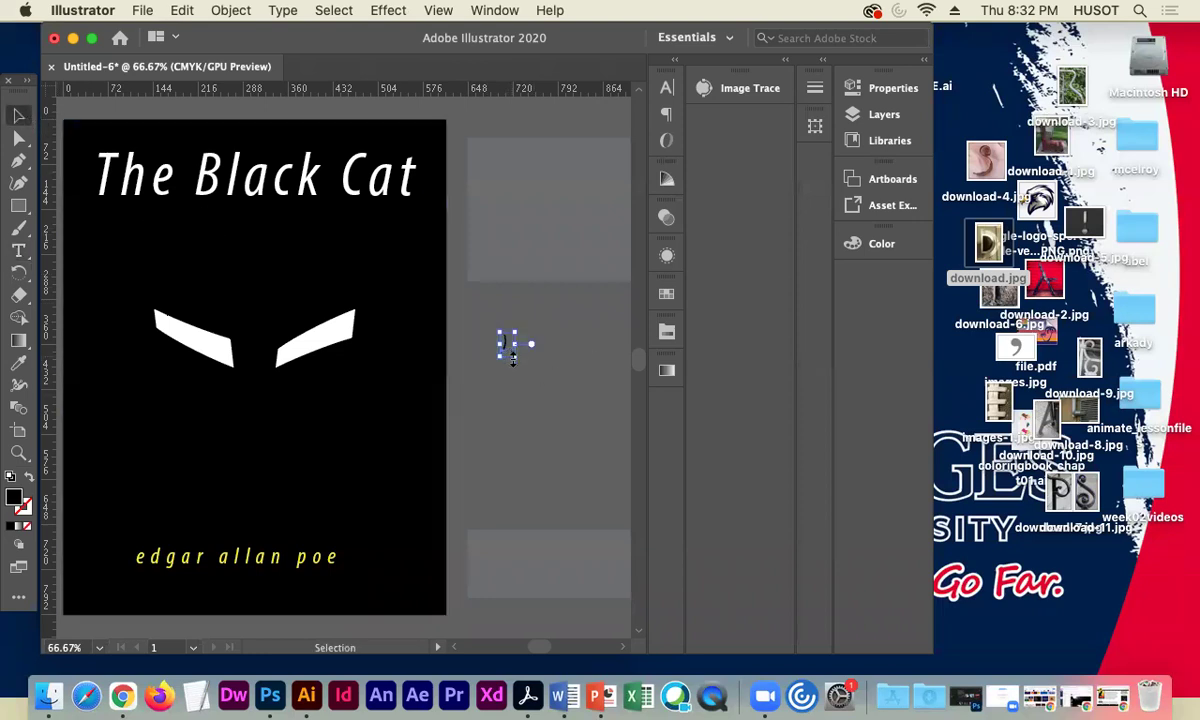
pyautogui.moveTo(513, 356); pyautogui.dragTo(565, 428)
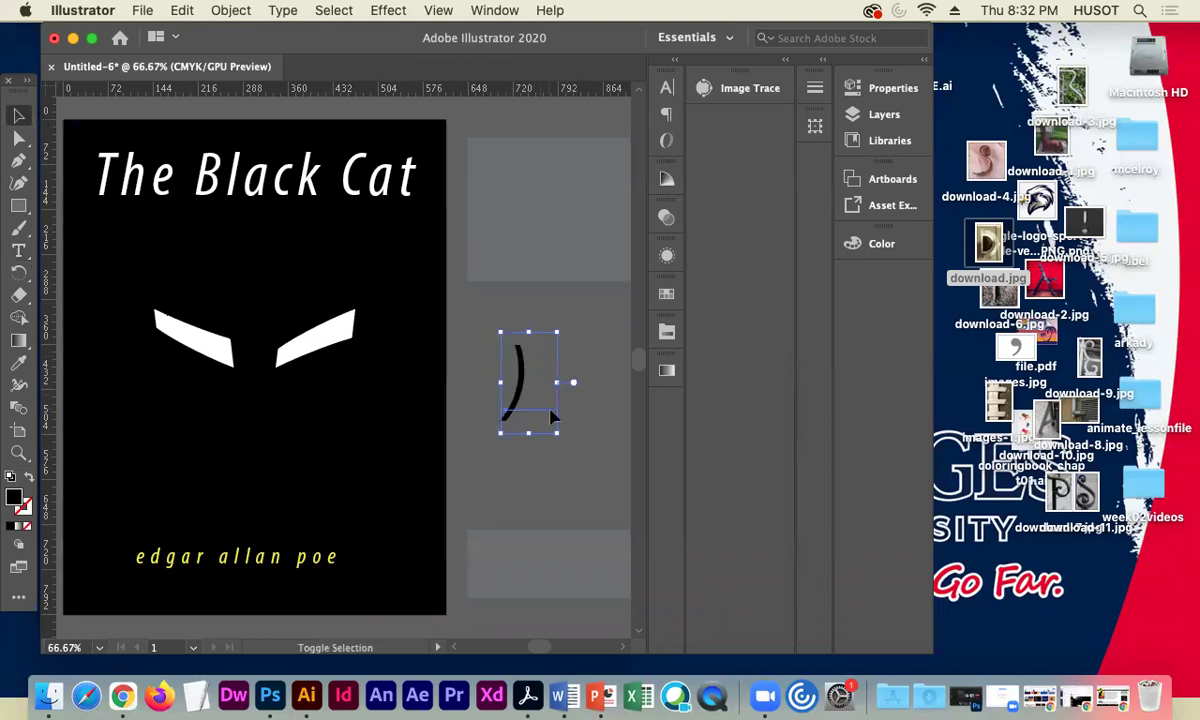
# - Convert the parenthesis to outlines and place its lower end across the left eye as a black pupil
pyautogui.rightClick(519, 410)
pyautogui.click(586, 425)
pyautogui.moveTo(512, 385); pyautogui.dragTo(199, 300)
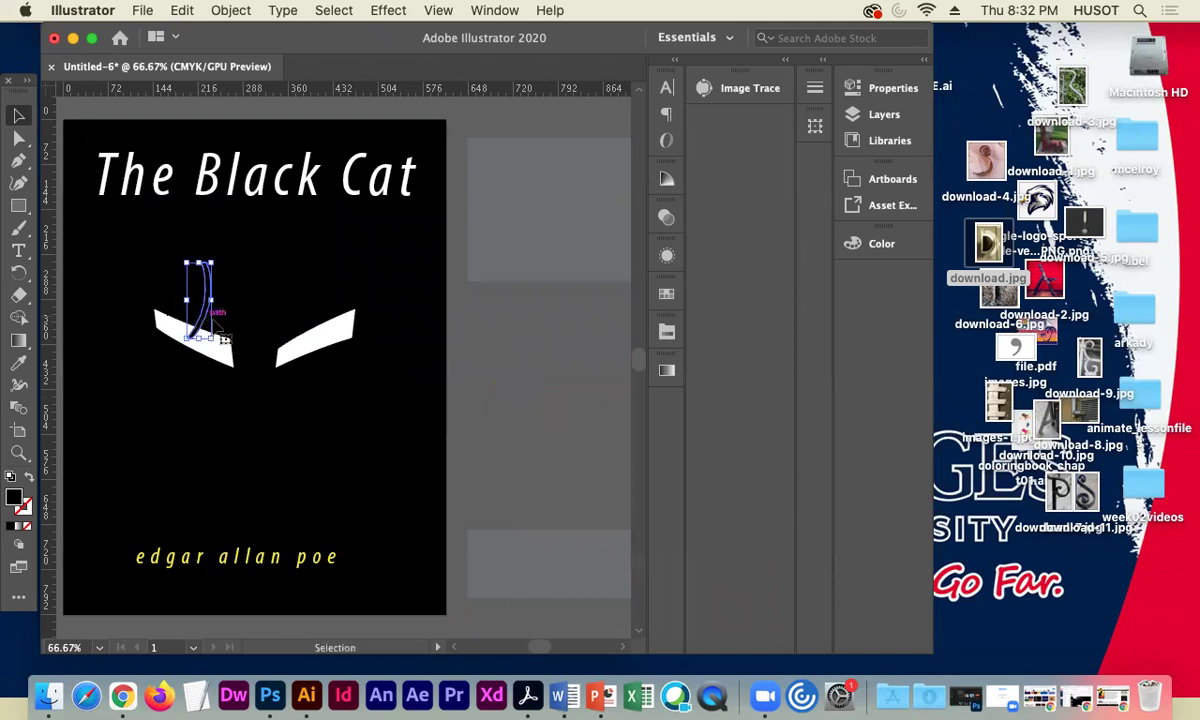
pyautogui.click(535, 422)
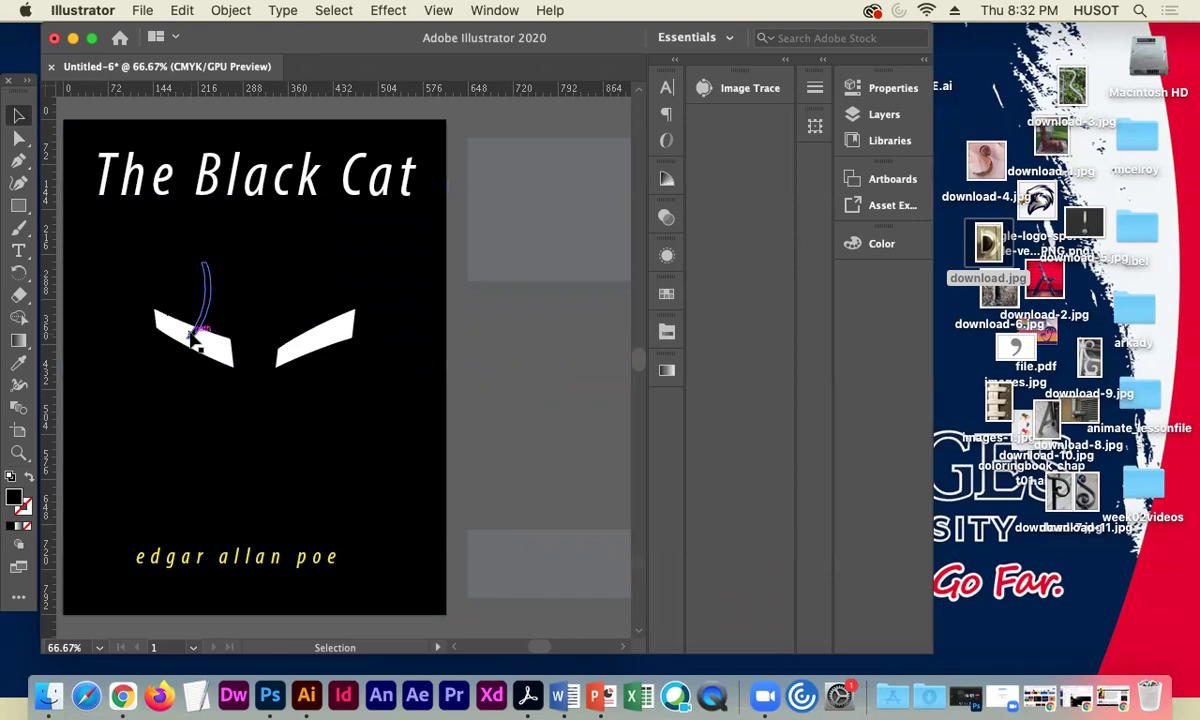
pyautogui.click(203, 290)
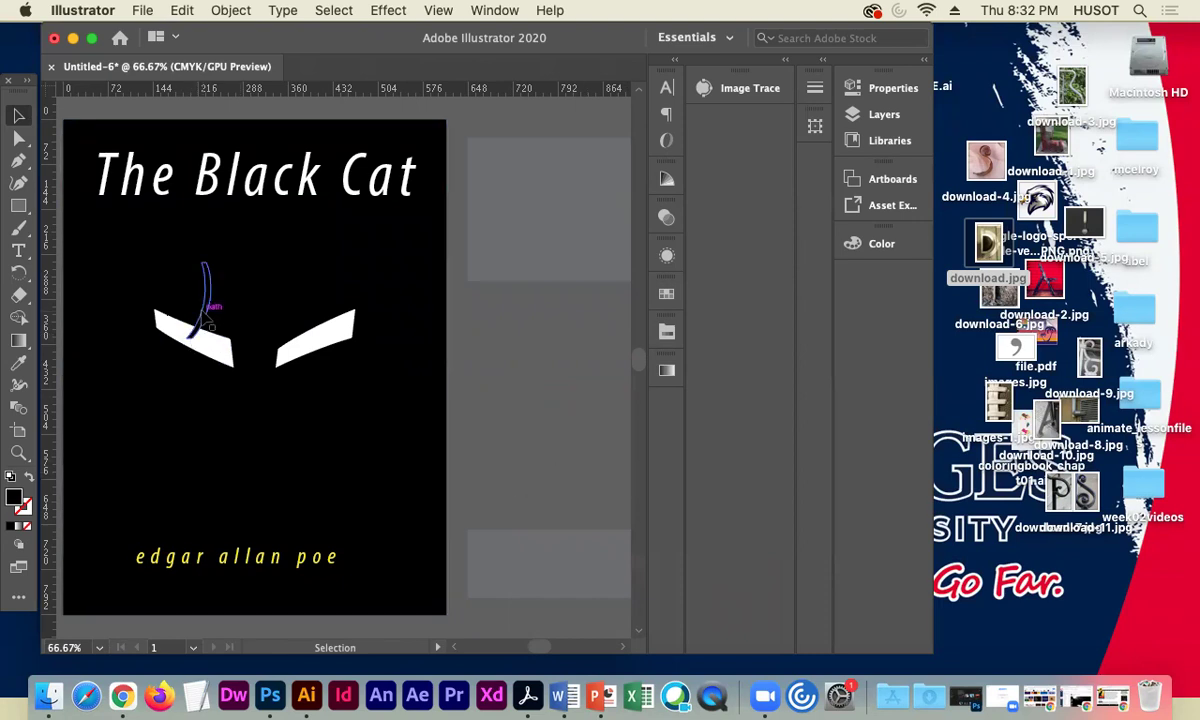
pyautogui.click(517, 418)
# - Duplicate the pupil shape onto the right eye and reflect the copy across the horizontal axis
pyautogui.moveTo(196, 332); pyautogui.dragTo(301, 344)
pyautogui.click(202, 342)
pyautogui.click(233, 9)
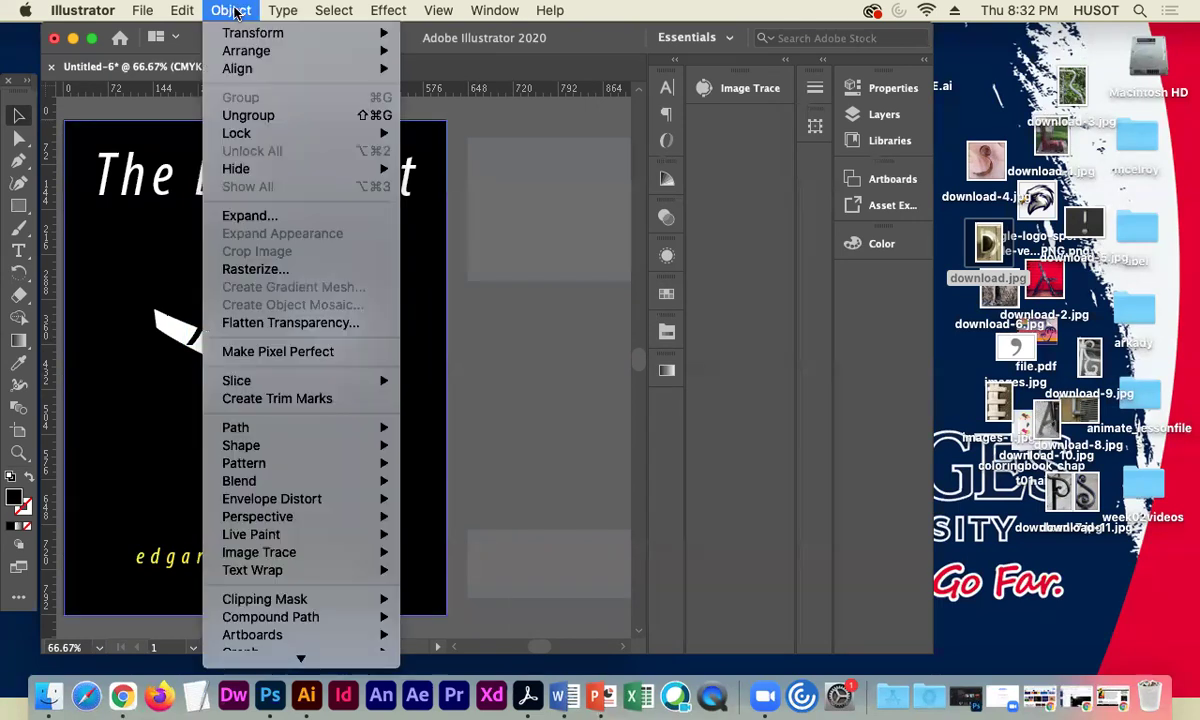
pyautogui.moveTo(252, 34)
pyautogui.click(444, 110)
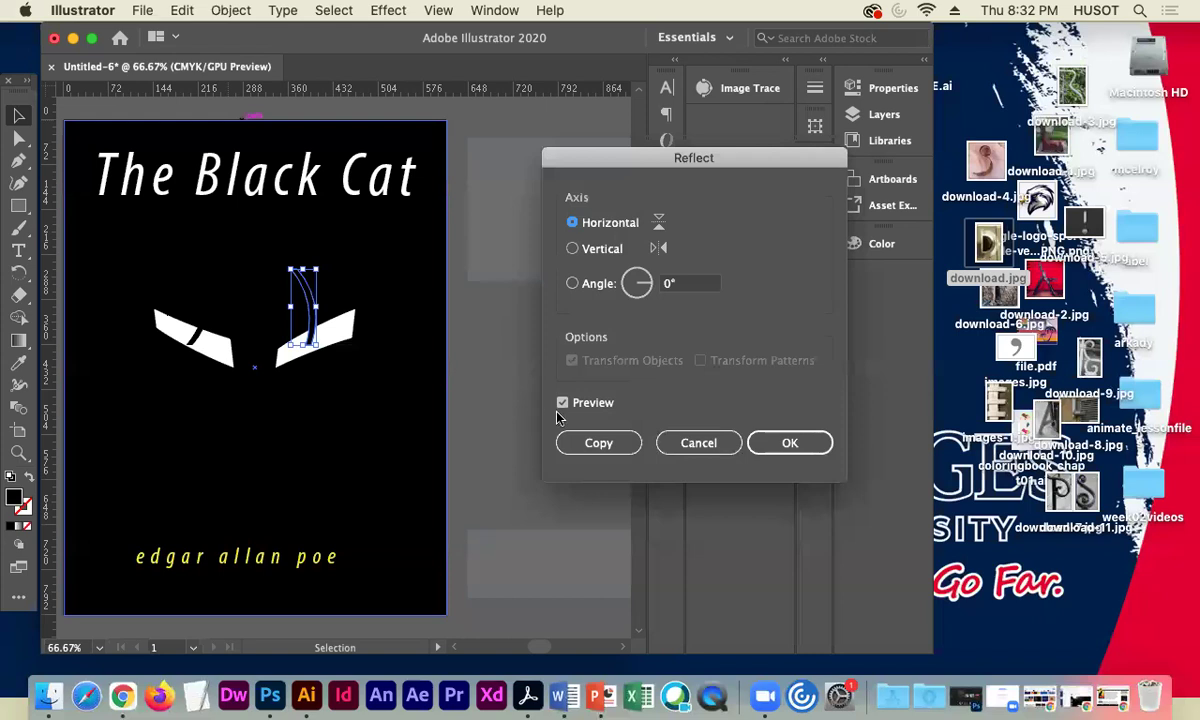
pyautogui.click(771, 442)
# - Nudge the reflected pupil to the right within the right eye and deselect it
pyautogui.press('Right')
pyautogui.press('Right')
pyautogui.press('Right')
pyautogui.press('Right')
pyautogui.press('Right')
pyautogui.press('Right')
pyautogui.press('Right')
pyautogui.press('Right')
pyautogui.press('Right')
pyautogui.press('Right')
pyautogui.press('Right')
pyautogui.press('Right')
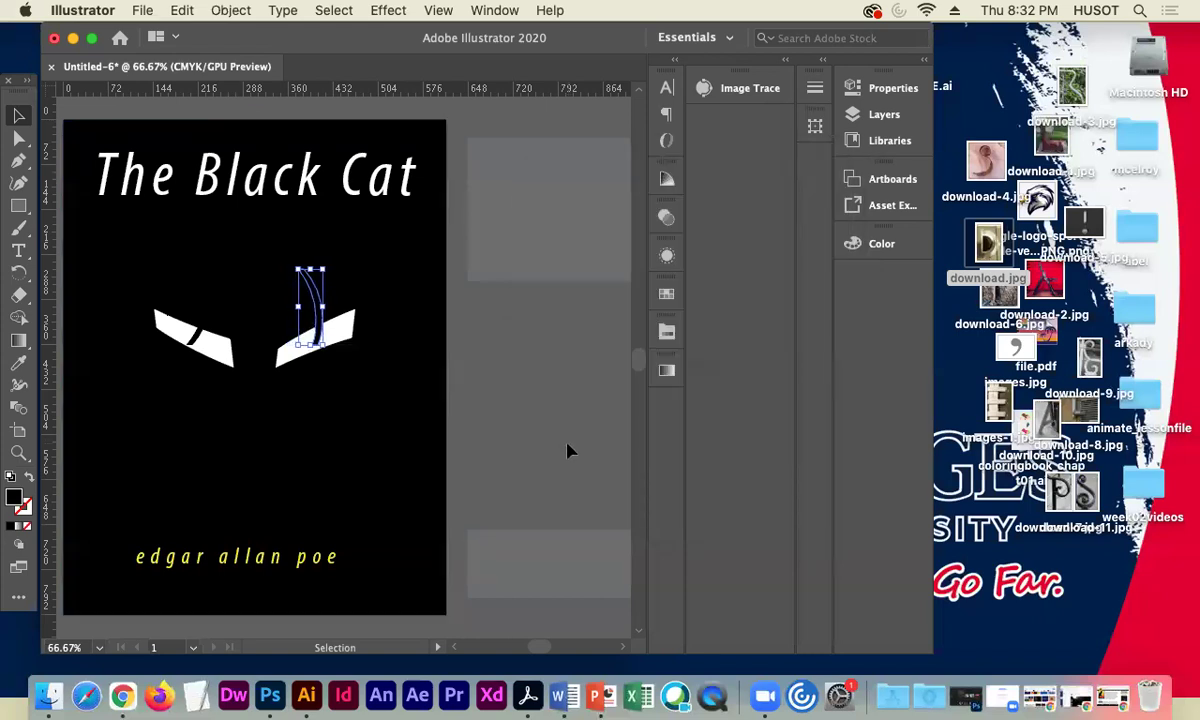
pyautogui.click(567, 448)
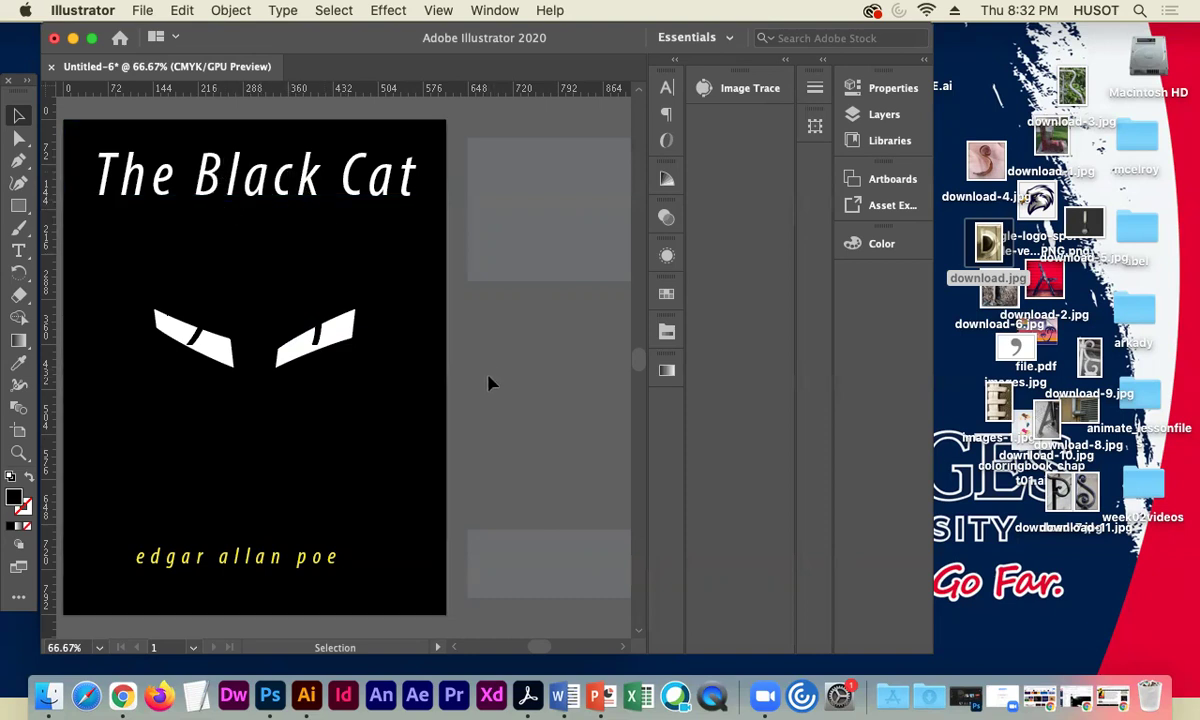
# - Scale both eyes and their pupils down together and nudge them downward on the cover
pyautogui.click(160, 315)
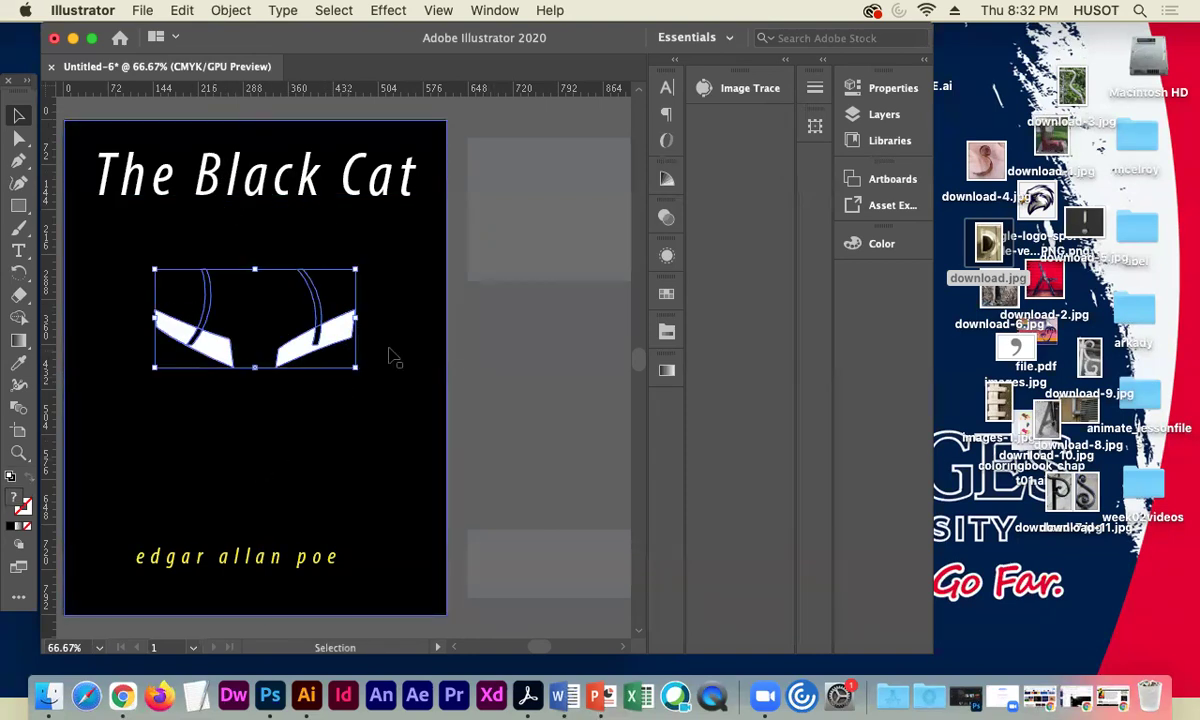
pyautogui.moveTo(357, 366); pyautogui.dragTo(336, 357)
pyautogui.press('Down')
pyautogui.press('Down')
pyautogui.press('Down')
pyautogui.press('Down')
pyautogui.press('Down')
pyautogui.press('Down')
pyautogui.press('Down')
pyautogui.press('Down')
pyautogui.press('Down')
pyautogui.press('Down')
pyautogui.press('Down')
pyautogui.press('Down')
pyautogui.press('Down')
pyautogui.press('Down')
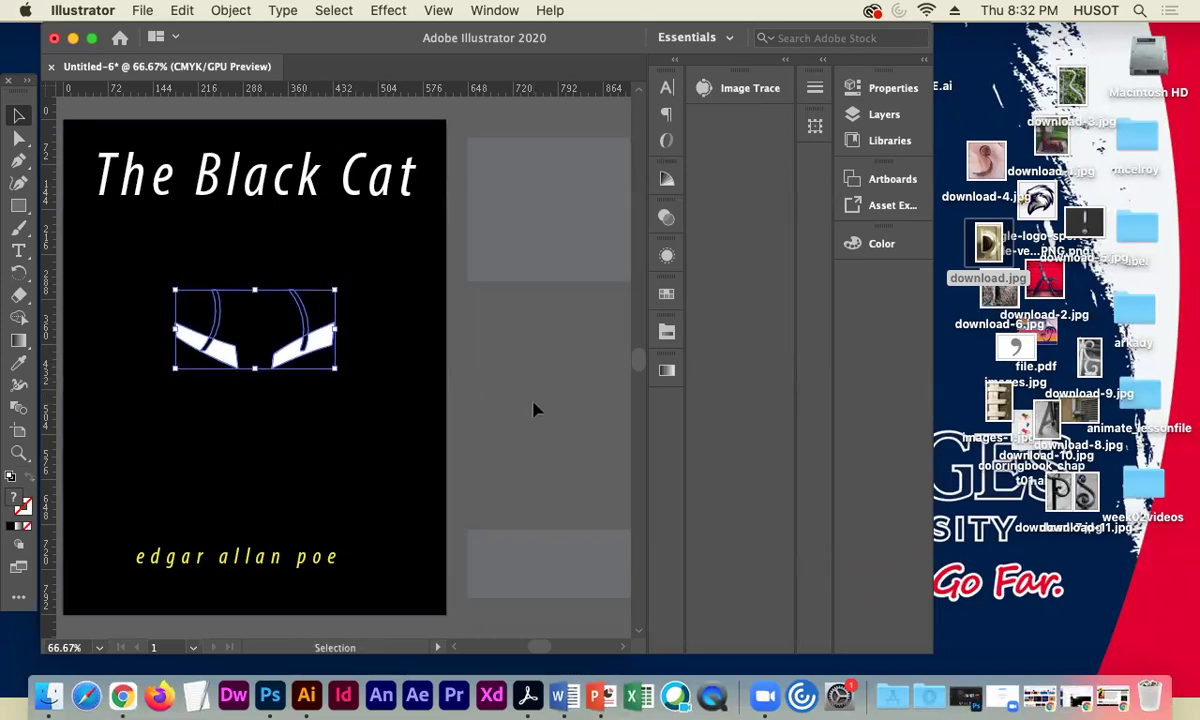
pyautogui.click(530, 405)
# - Select the right eye with its pupil, without the background, and nudge it to the right
pyautogui.moveTo(497, 386); pyautogui.dragTo(265, 290)
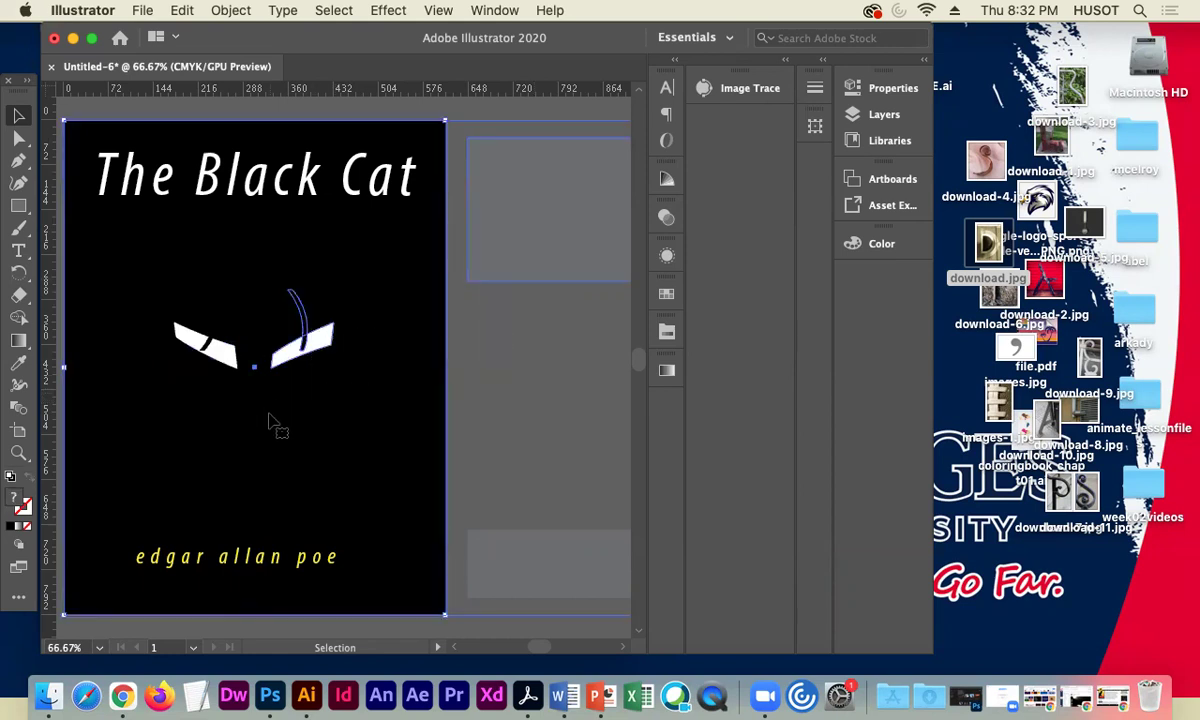
pyautogui.keyDown('shift'); pyautogui.click(535, 268); pyautogui.keyUp('shift')
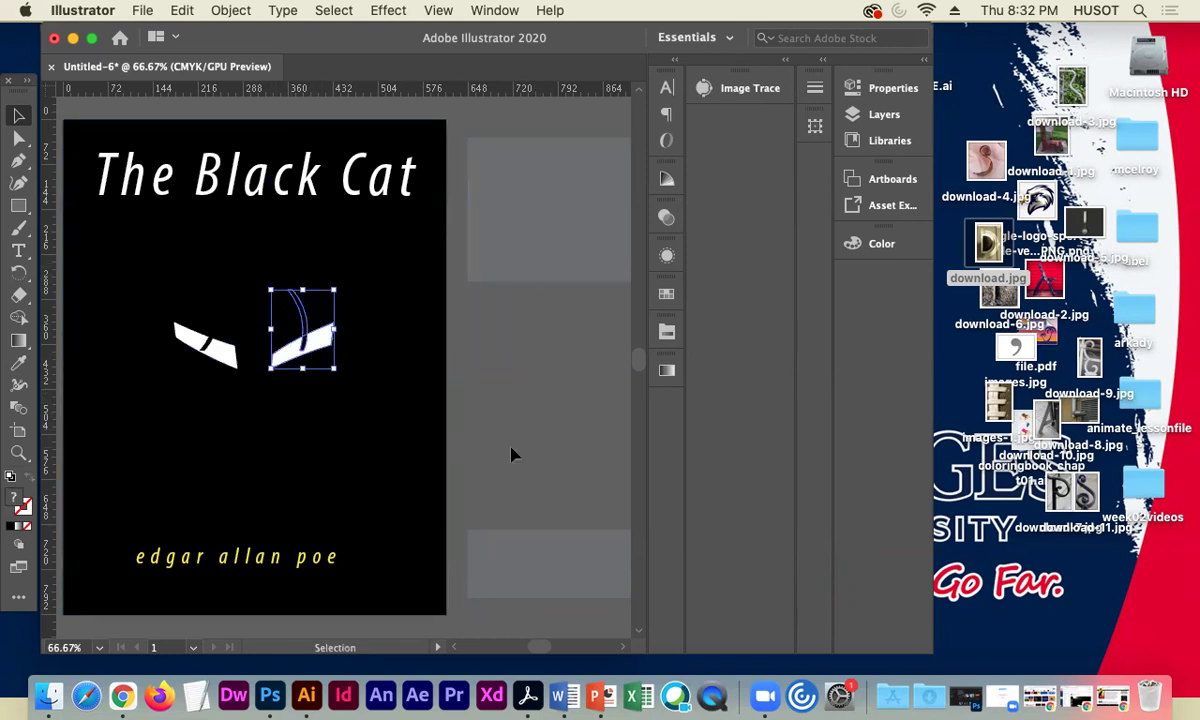
pyautogui.press('Right')
pyautogui.press('Right')
pyautogui.press('Right')
pyautogui.press('Right')
pyautogui.press('Right')
pyautogui.press('Right')
pyautogui.press('Right')
pyautogui.press('Right')
pyautogui.press('Right')
pyautogui.press('Right')
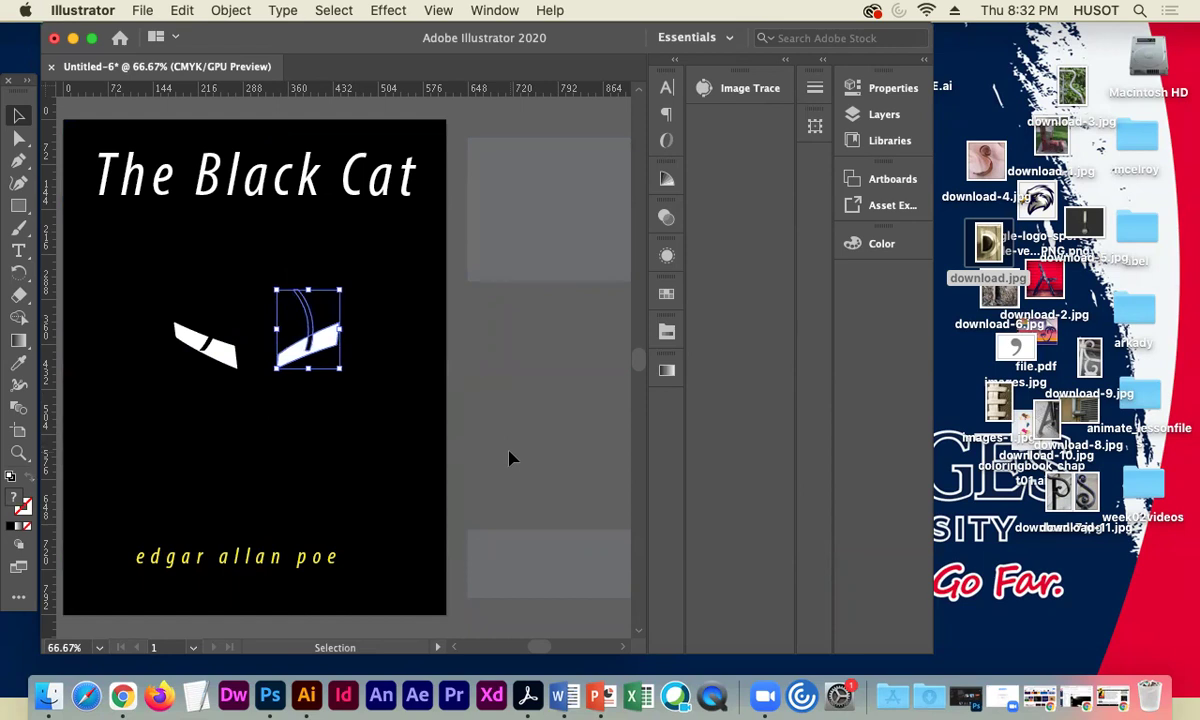
pyautogui.click(512, 458)
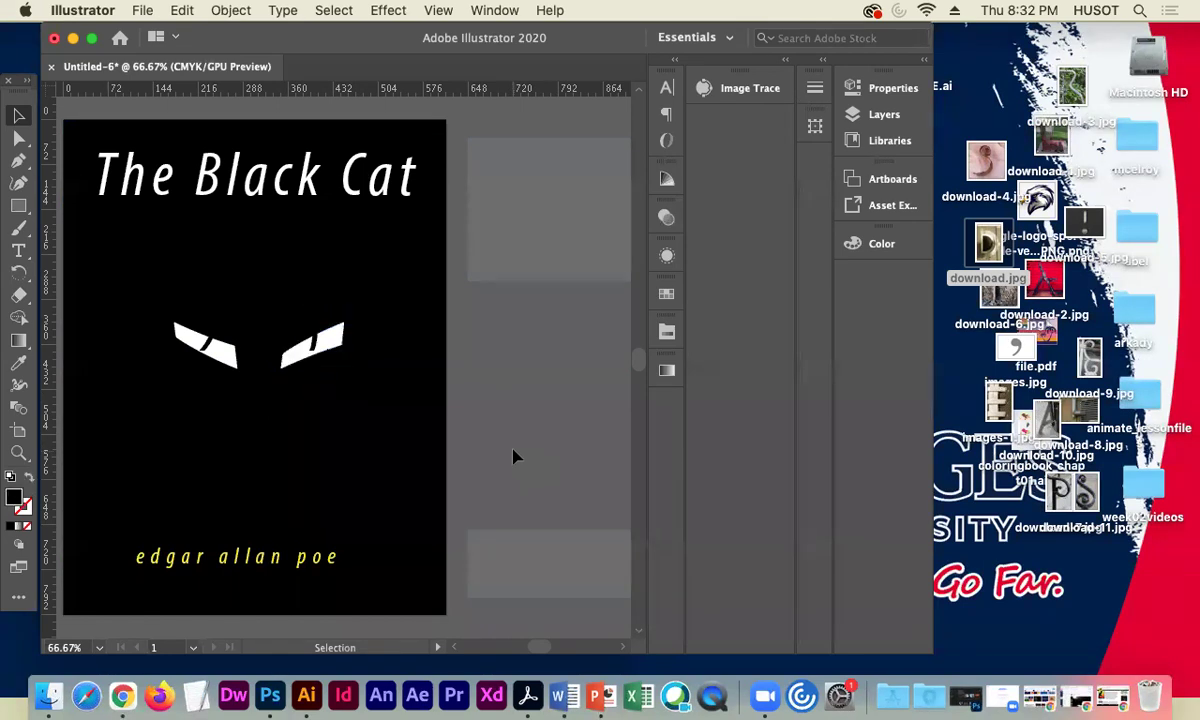
# - Select the left eye with its pupil, without the background, and nudge it left to widen the gap between the eyes
pyautogui.moveTo(196, 394); pyautogui.dragTo(308, 395)
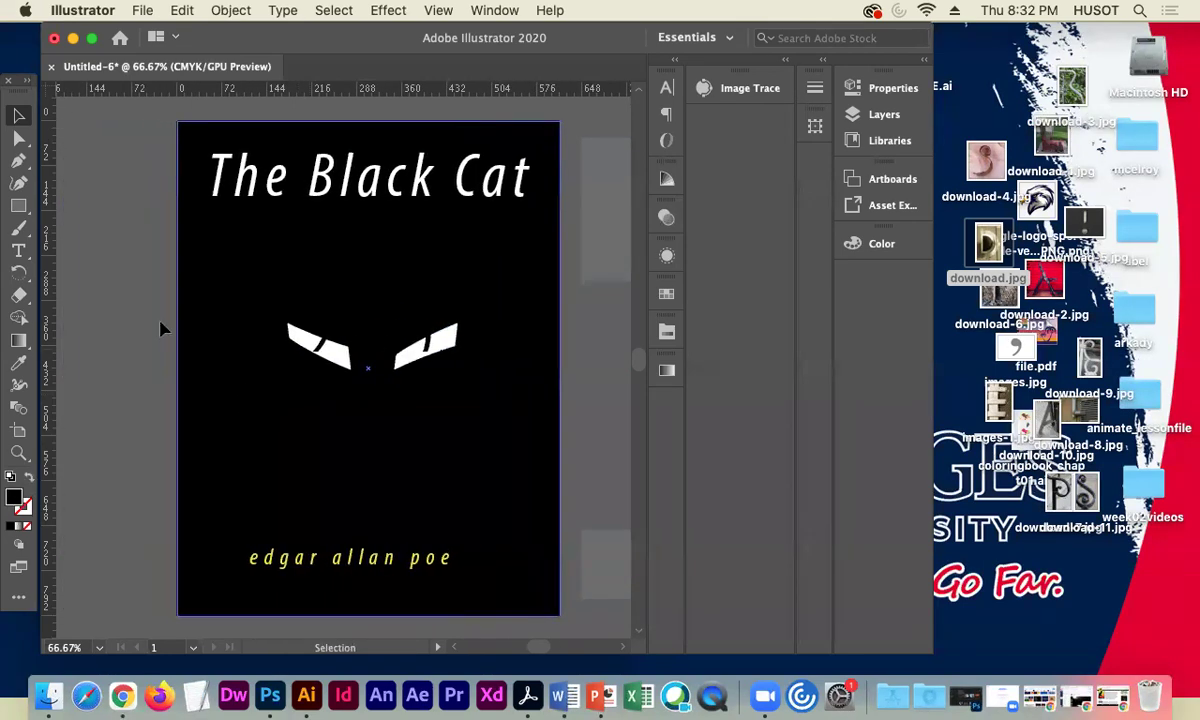
pyautogui.moveTo(270, 272); pyautogui.dragTo(330, 350)
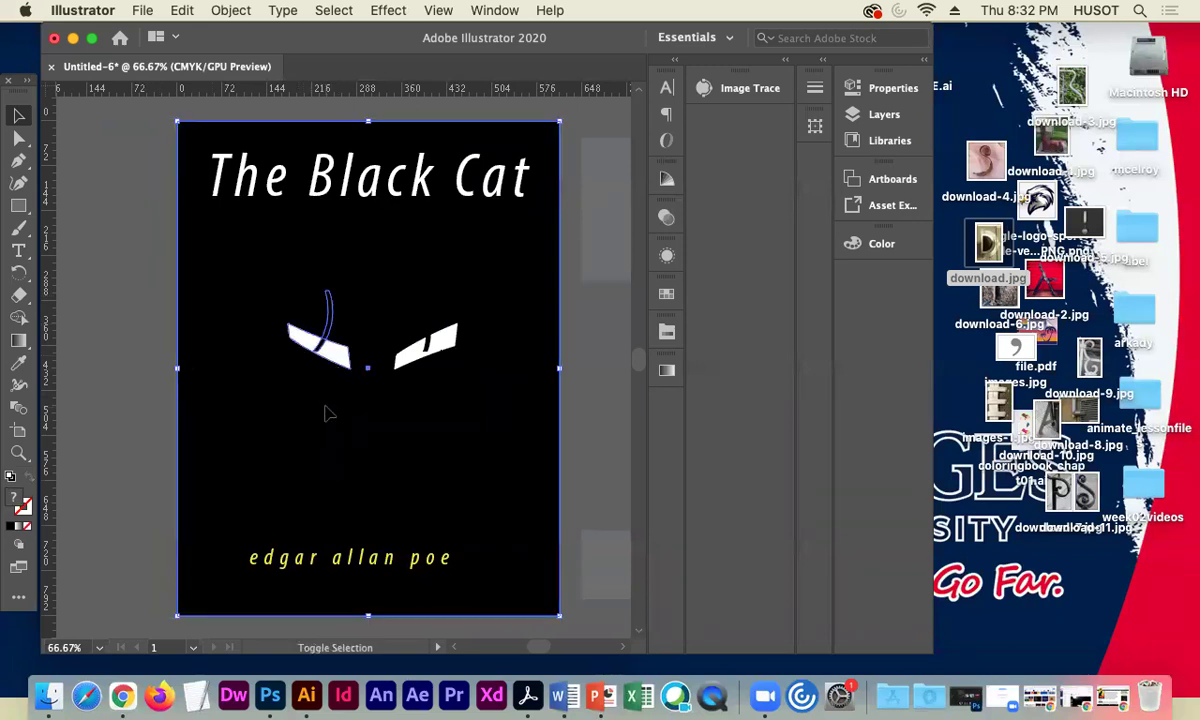
pyautogui.keyDown('shift'); pyautogui.click(322, 404); pyautogui.keyUp('shift')
pyautogui.press('Left')
pyautogui.press('Left')
pyautogui.press('Left')
pyautogui.press('Left')
pyautogui.press('Left')
pyautogui.press('Left')
pyautogui.press('Left')
pyautogui.press('Left')
pyautogui.press('Left')
pyautogui.press('Left')
pyautogui.press('Left')
pyautogui.press('Left')
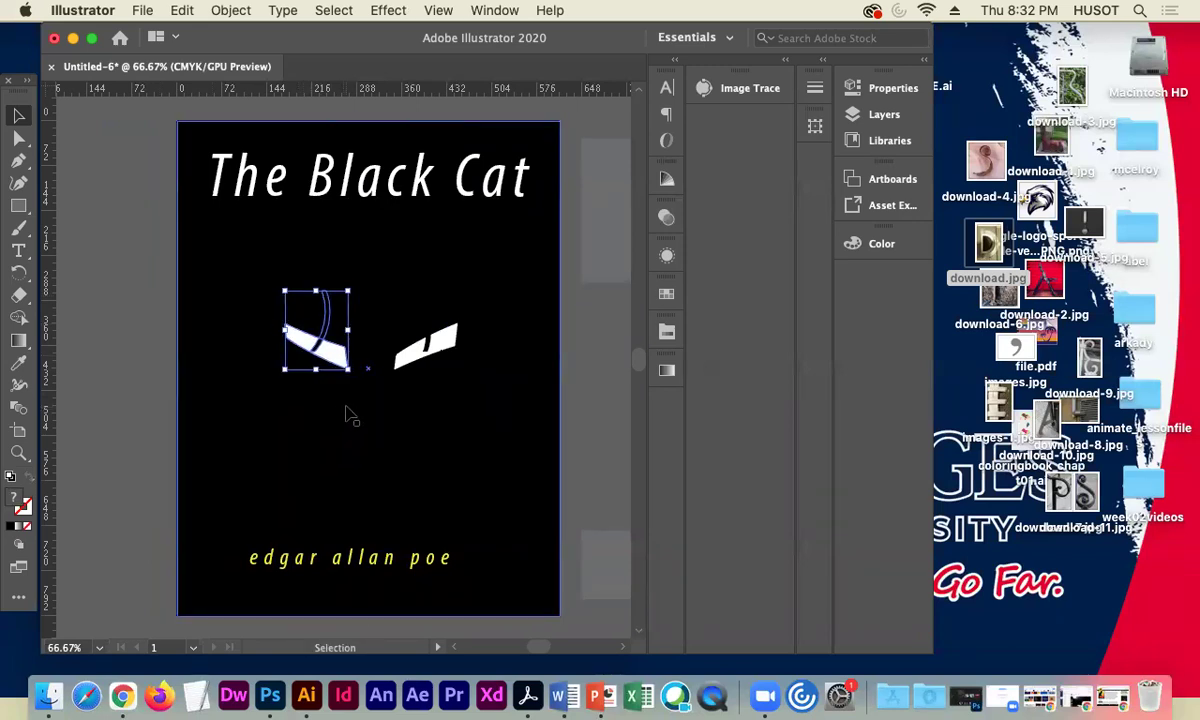
pyautogui.press('Left')
pyautogui.press('Left')
pyautogui.press('Left')
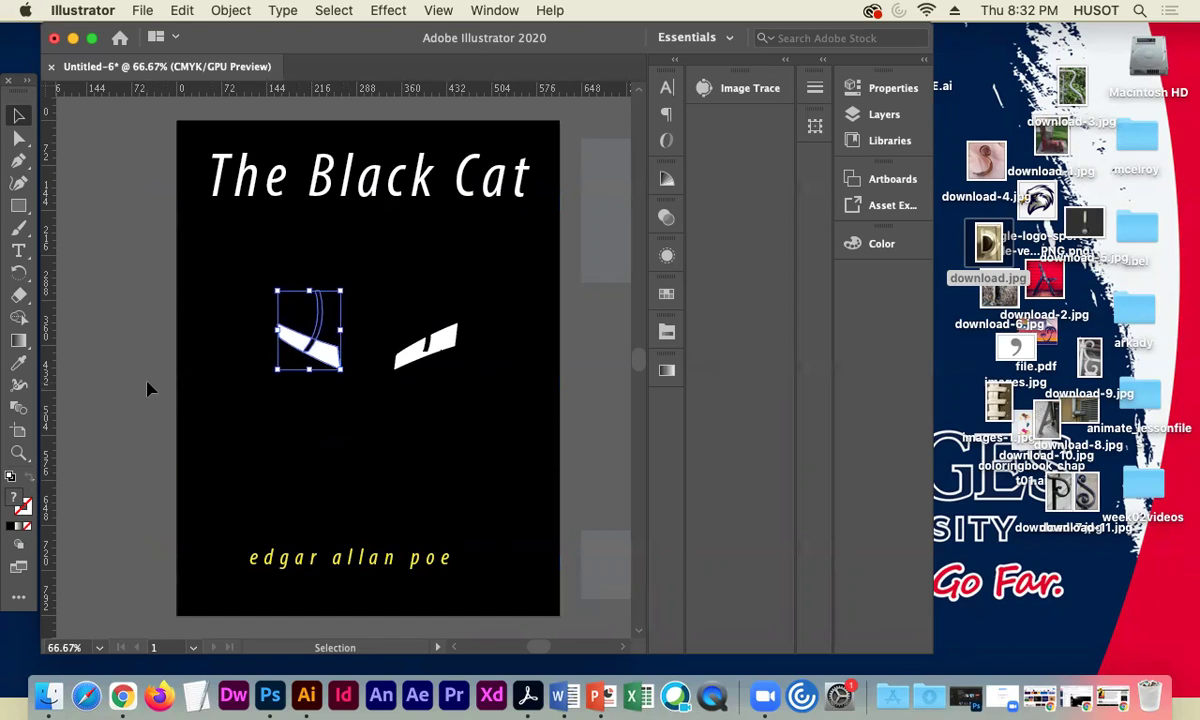
pyautogui.press('Left')
pyautogui.press('Left')
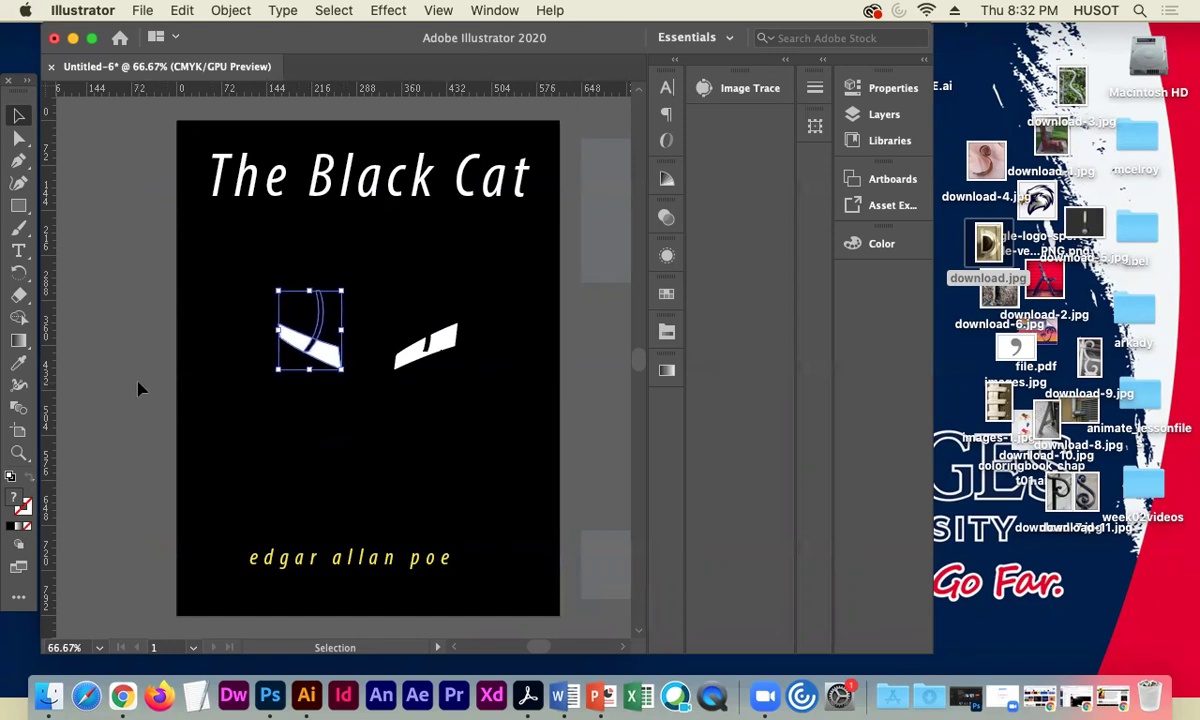
pyautogui.click(129, 383)
# - Add a "<" character as a separate text object on the empty canvas beside the cover
pyautogui.press('space')
pyautogui.moveTo(583, 433); pyautogui.dragTo(520, 384)
pyautogui.press('space')
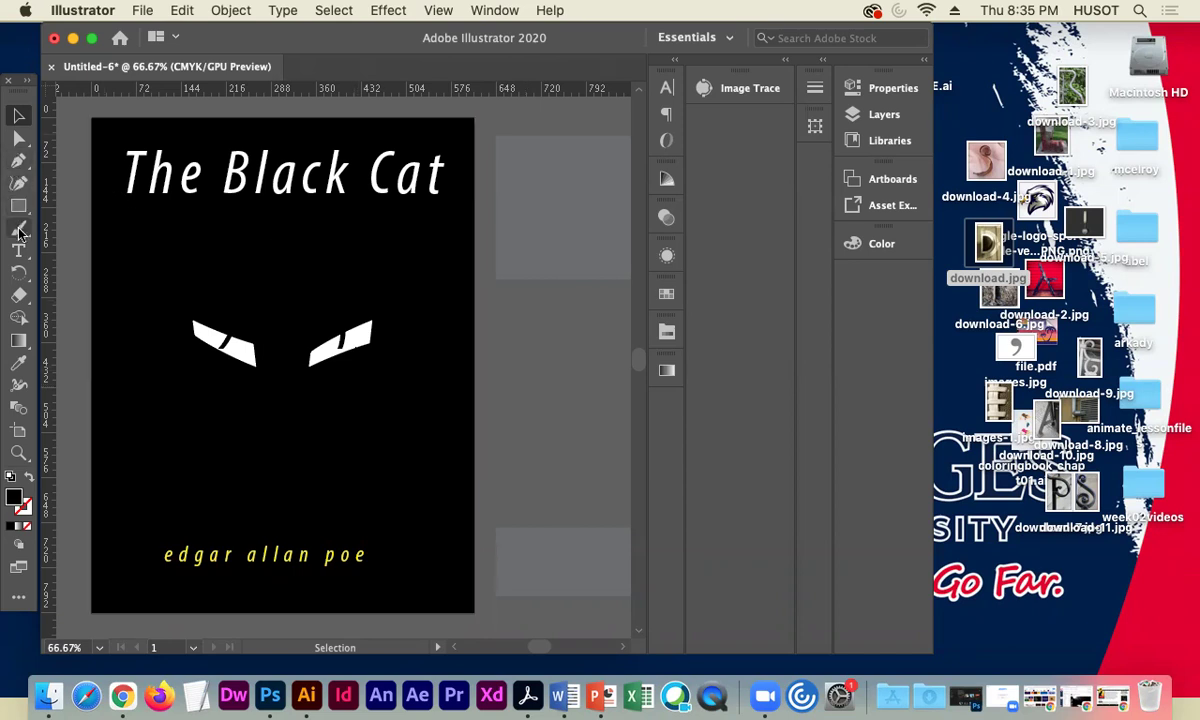
pyautogui.click(18, 250)
pyautogui.click(530, 400)
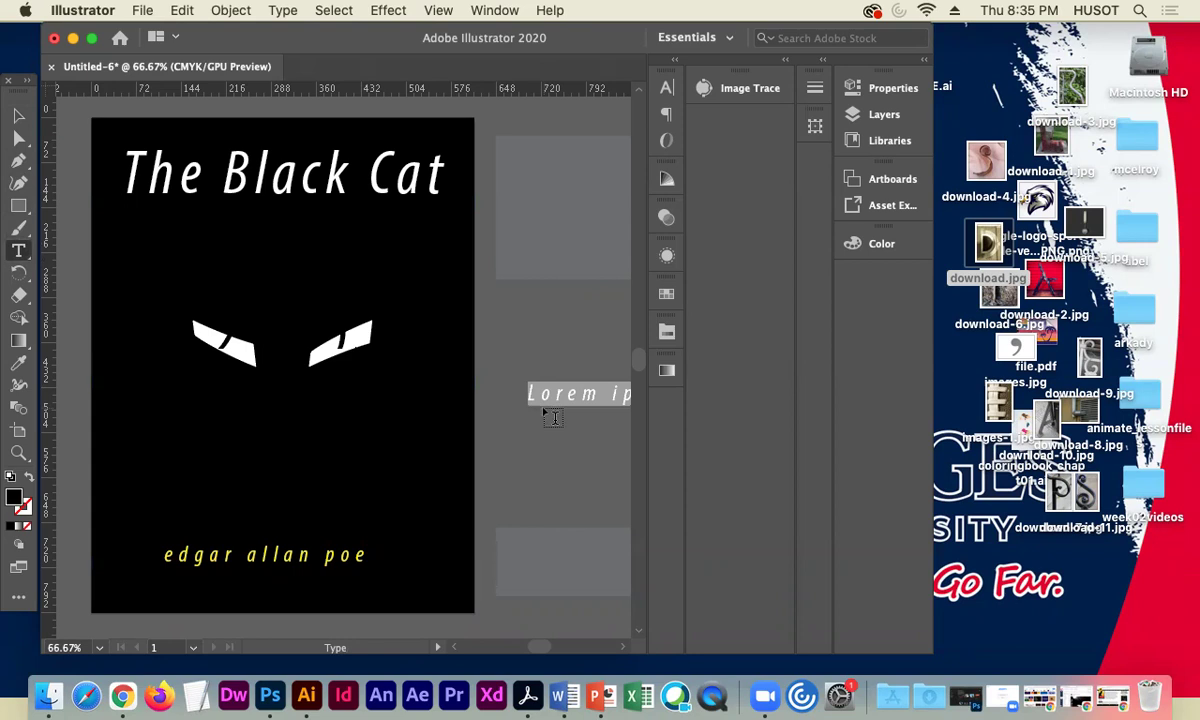
pyautogui.press('BackSpace')
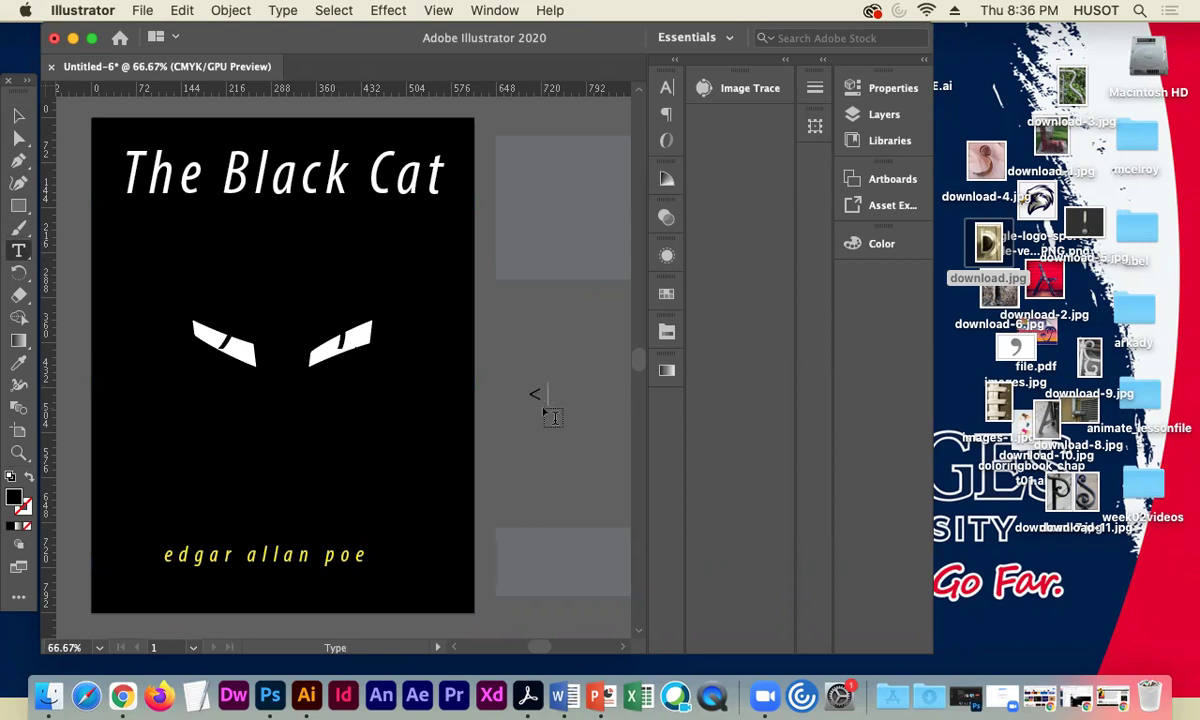
pyautogui.click(17, 117)
pyautogui.click(535, 395)
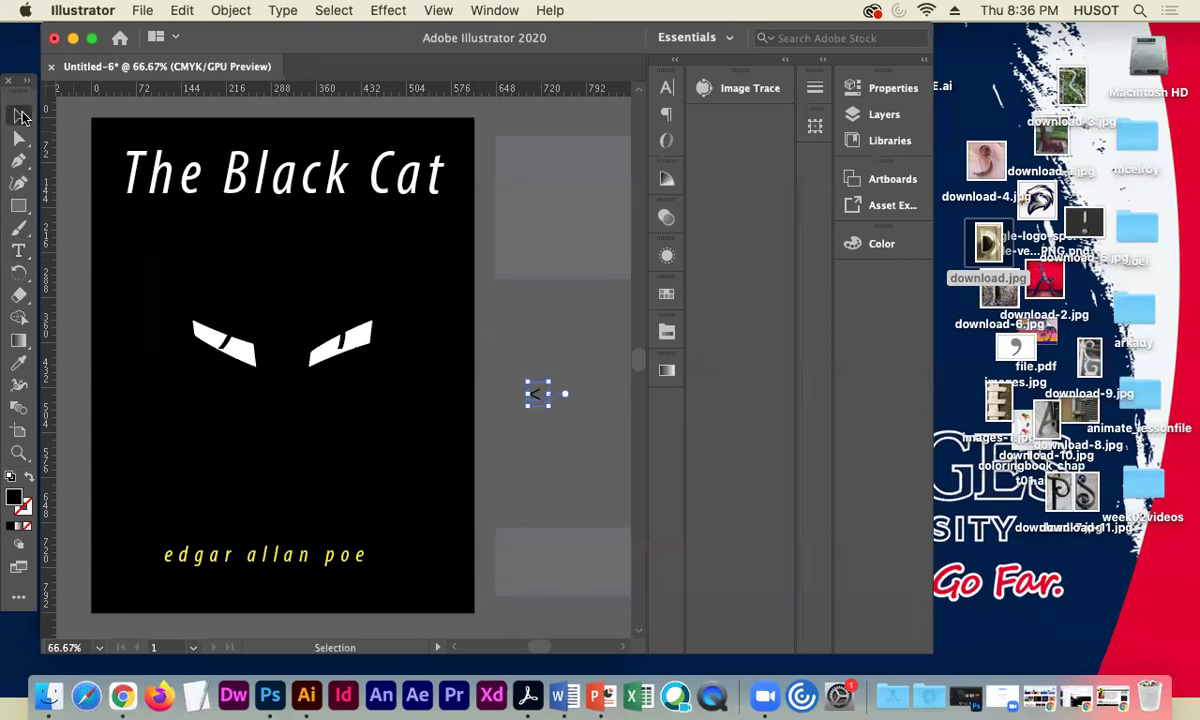
# - Enlarge the "<" character and convert it to outlines
pyautogui.moveTo(553, 408); pyautogui.dragTo(613, 485)
pyautogui.rightClick(555, 441)
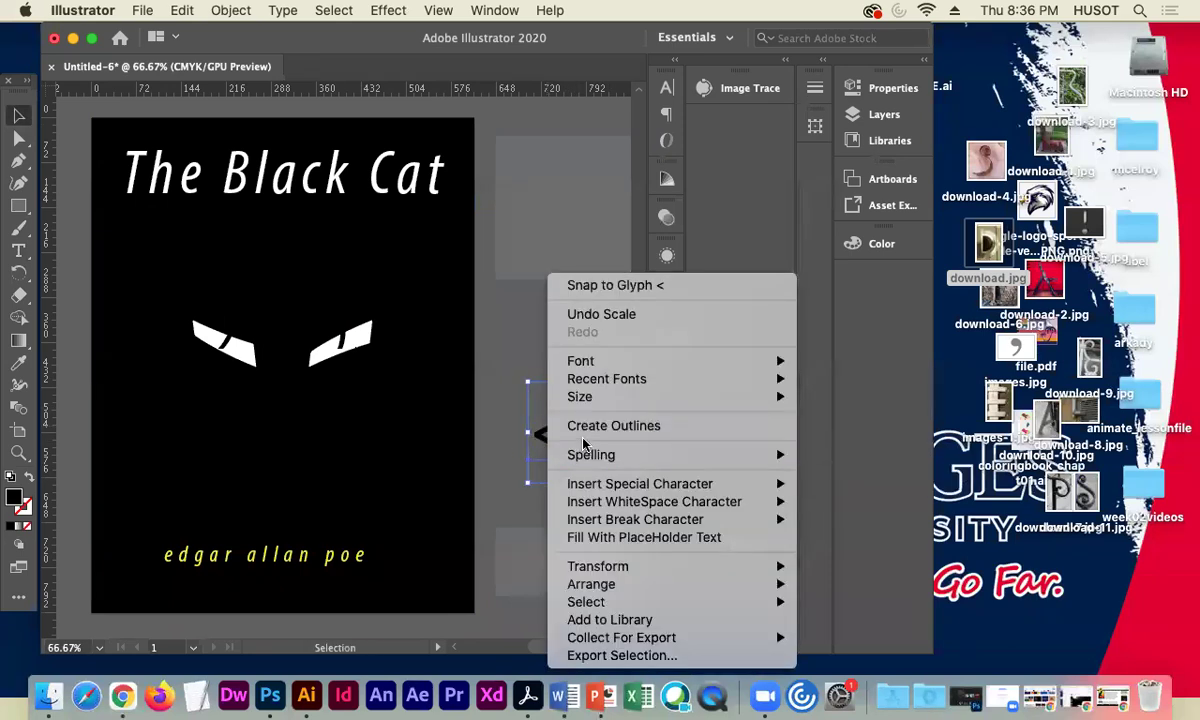
pyautogui.click(580, 422)
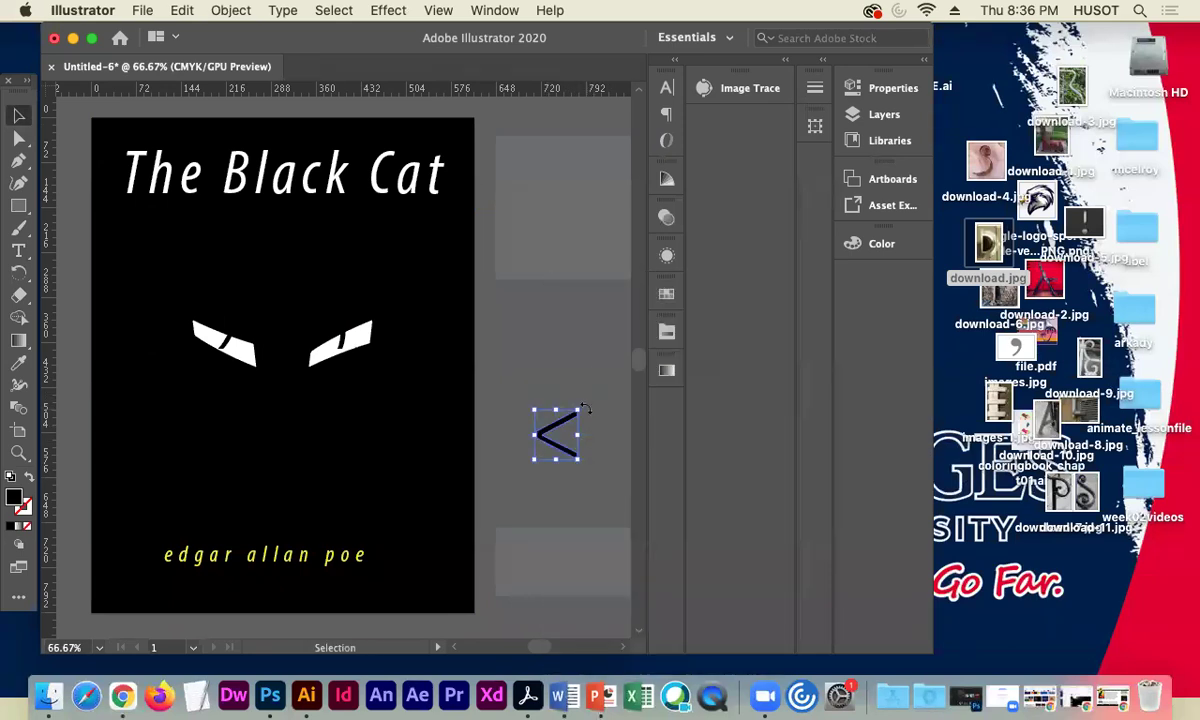
# - Rotate the outlined character to point upward above the left eye as an ear and fill it with white
pyautogui.moveTo(580, 404); pyautogui.dragTo(243, 215)
pyautogui.moveTo(231, 279); pyautogui.dragTo(224, 292)
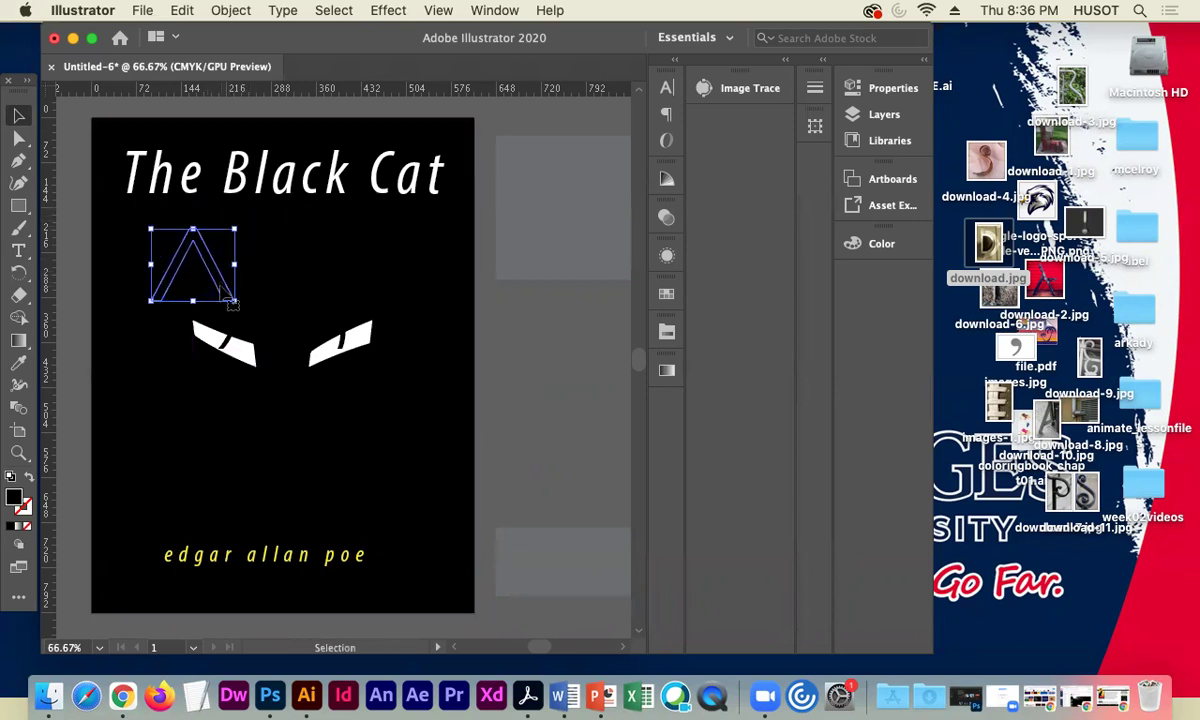
pyautogui.click(666, 293)
pyautogui.click(459, 344)
pyautogui.click(485, 193)
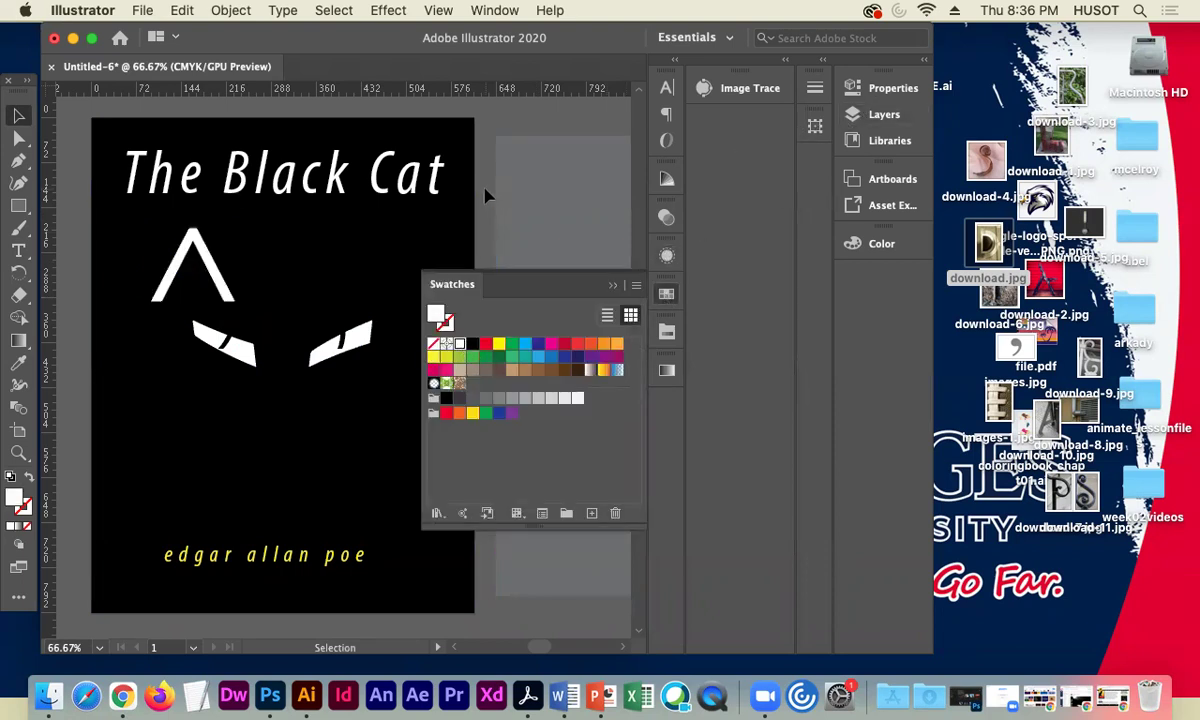
pyautogui.click(613, 285)
# - Rotate the left ear slightly counterclockwise and deselect it
pyautogui.click(228, 291)
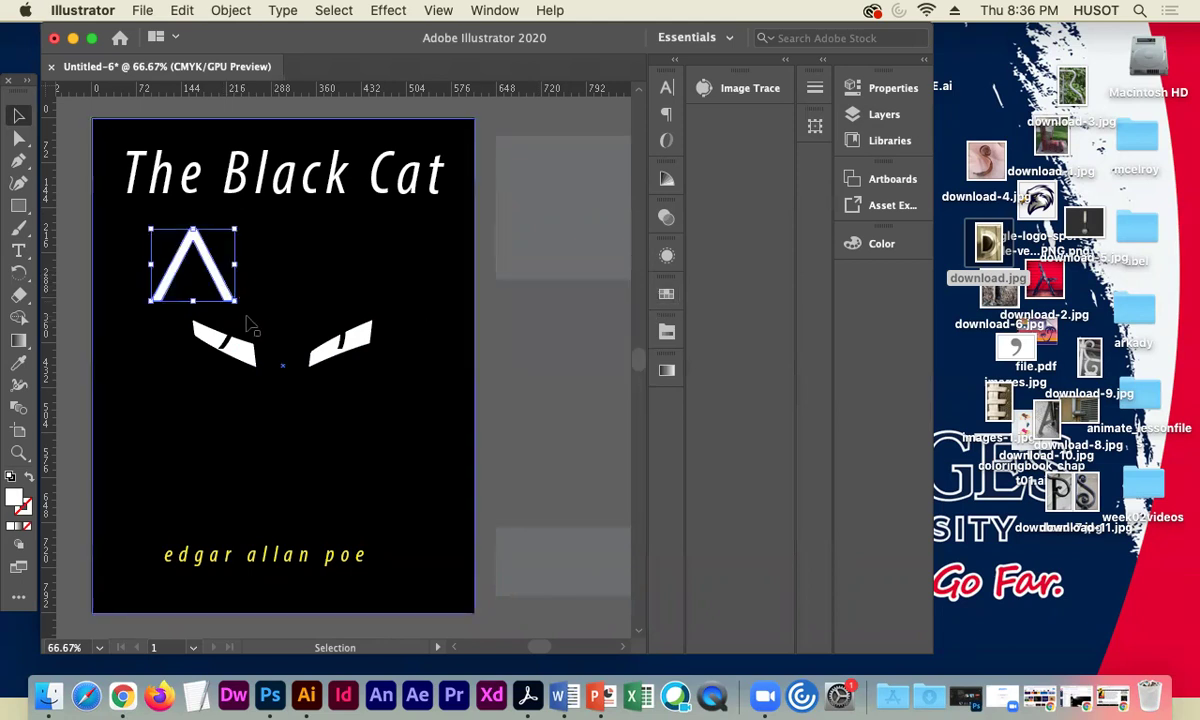
pyautogui.moveTo(242, 302); pyautogui.dragTo(250, 305)
pyautogui.click(566, 318)
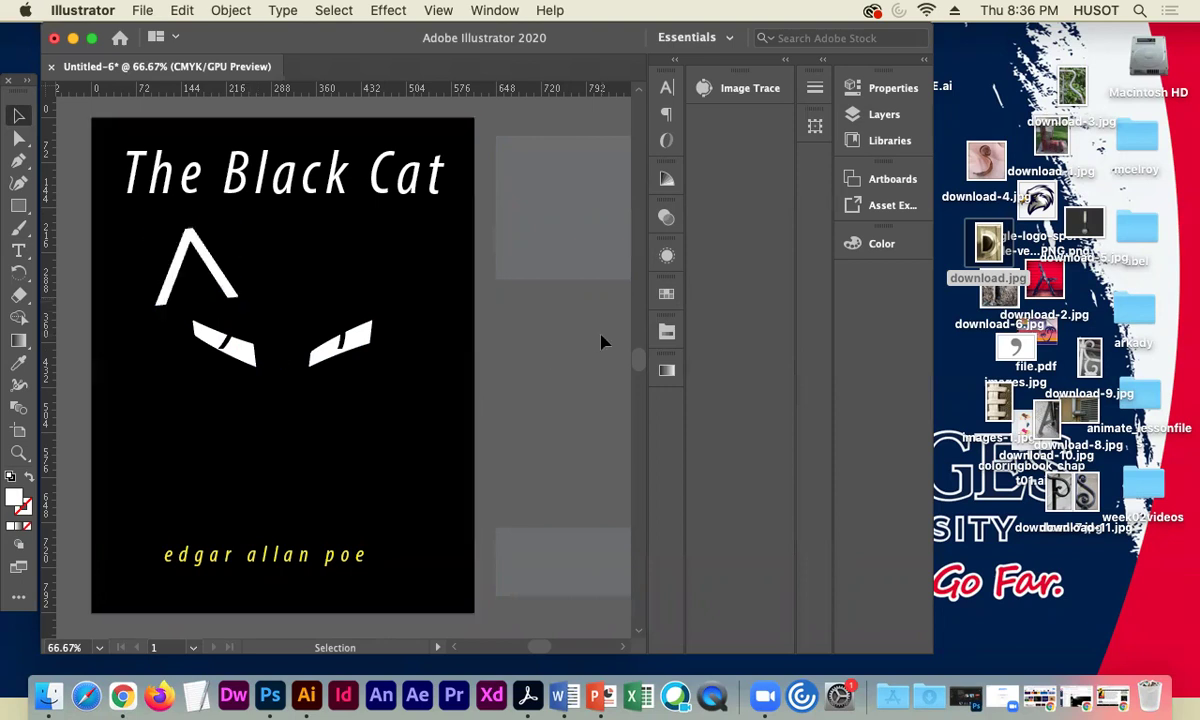
# - Paste a copy of the left ear and place it above the right eye, level with the original
pyautogui.moveTo(177, 266); pyautogui.dragTo(343, 288)
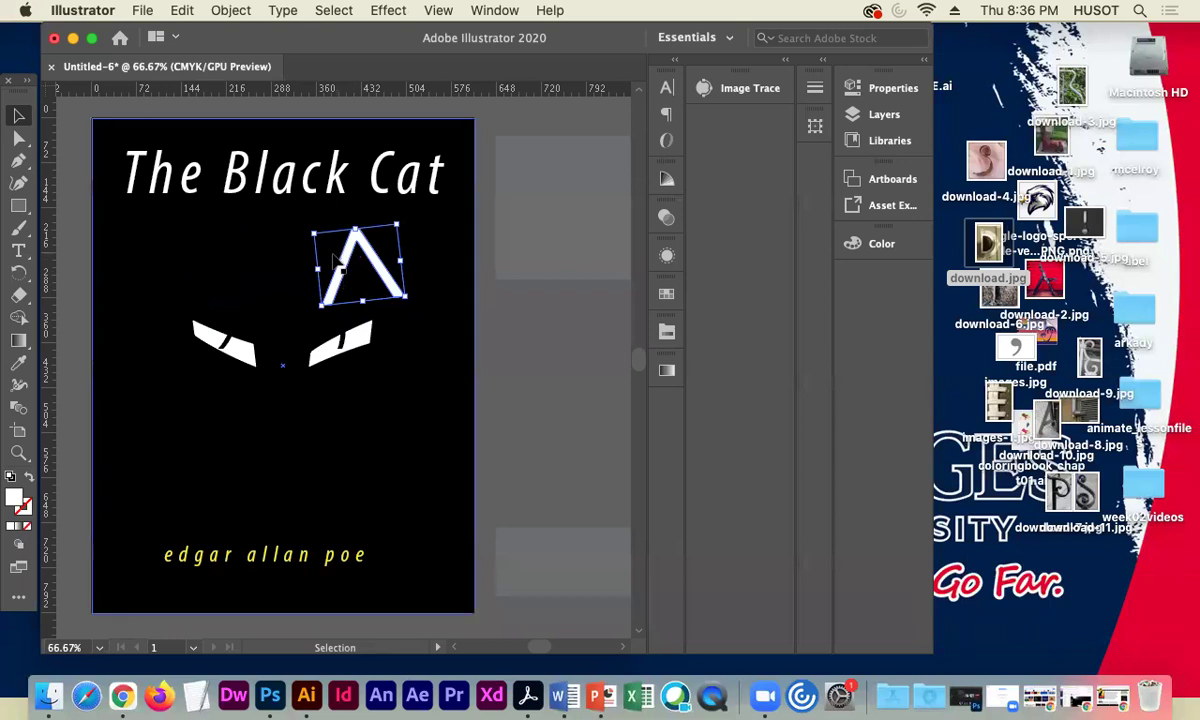
pyautogui.hotkey('ctrl', 'z')
pyautogui.hotkey('ctrl', 'v')
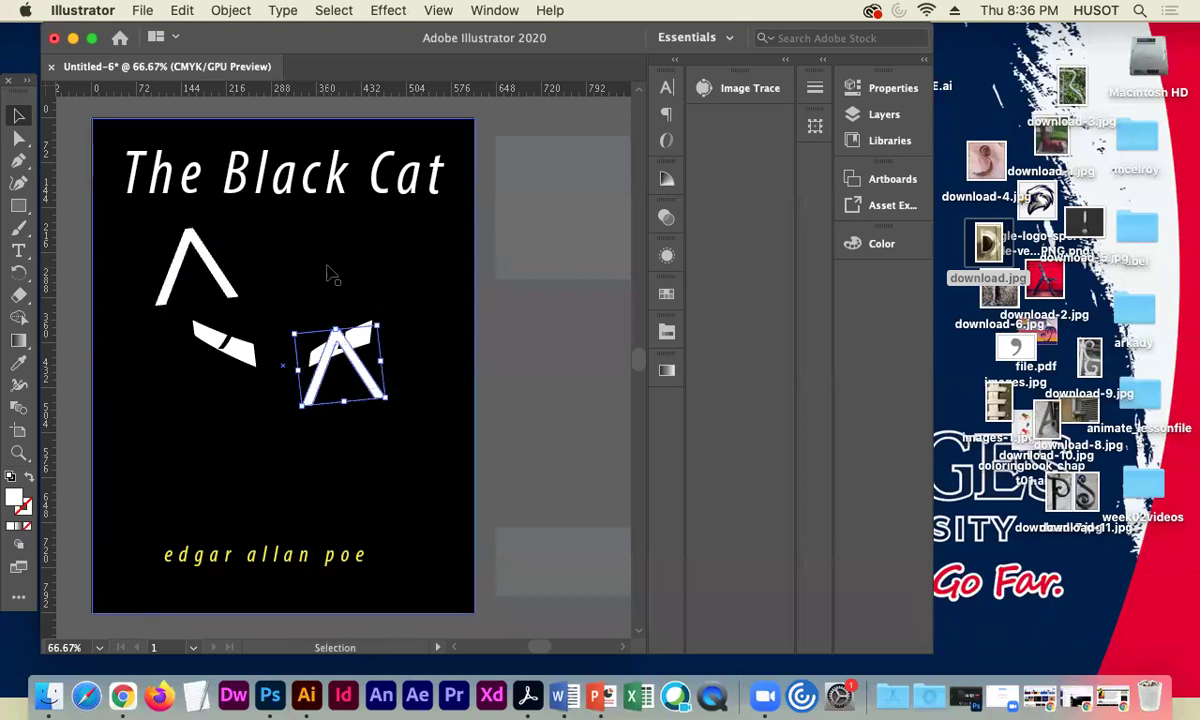
pyautogui.moveTo(364, 376); pyautogui.dragTo(395, 278)
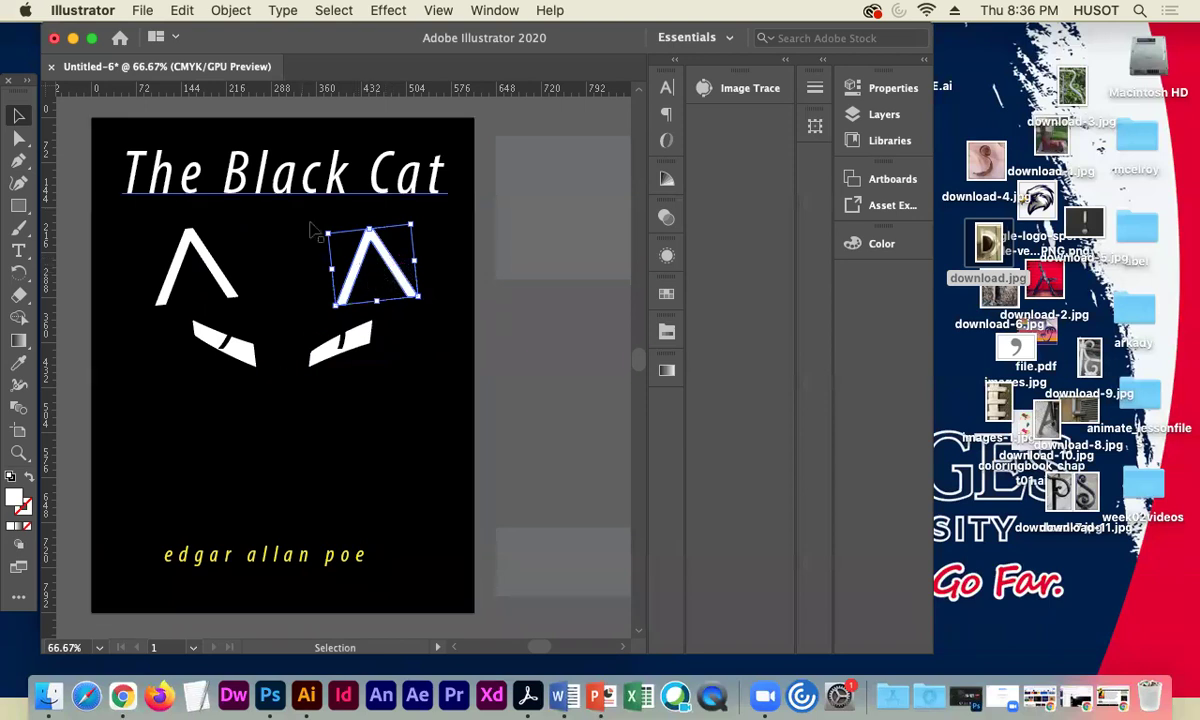
# - Reflect the copied ear across the vertical axis so it mirrors the left ear
pyautogui.click(225, 12)
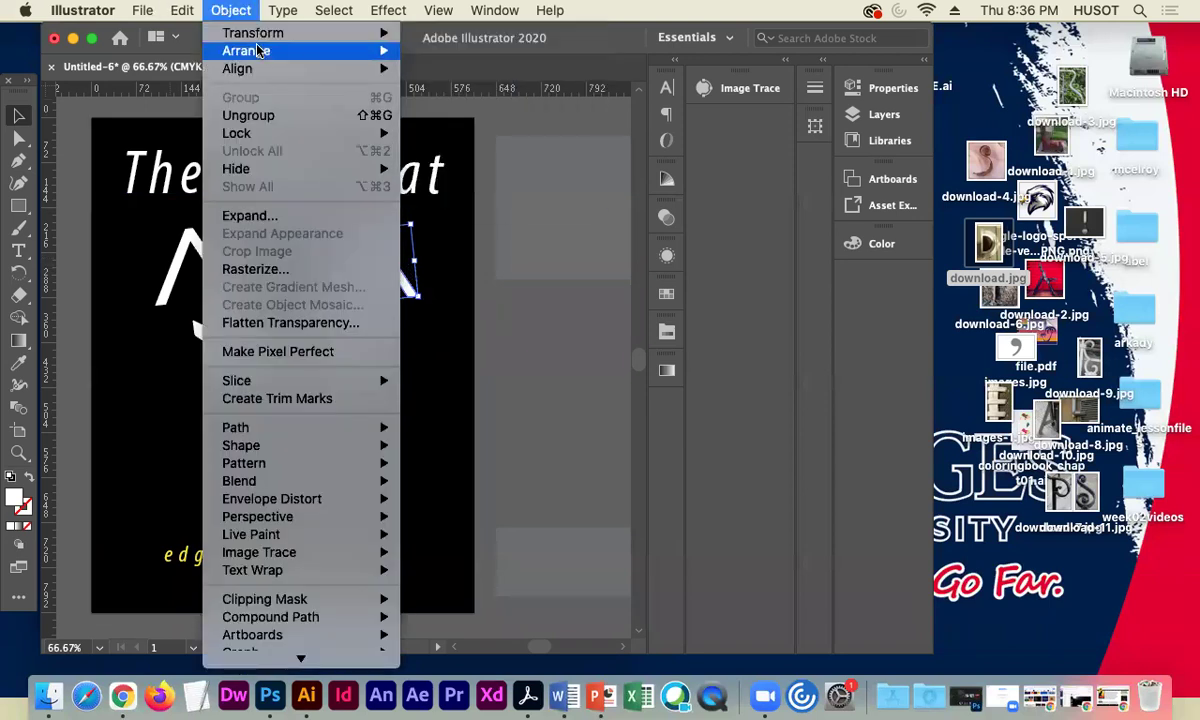
pyautogui.moveTo(268, 54)
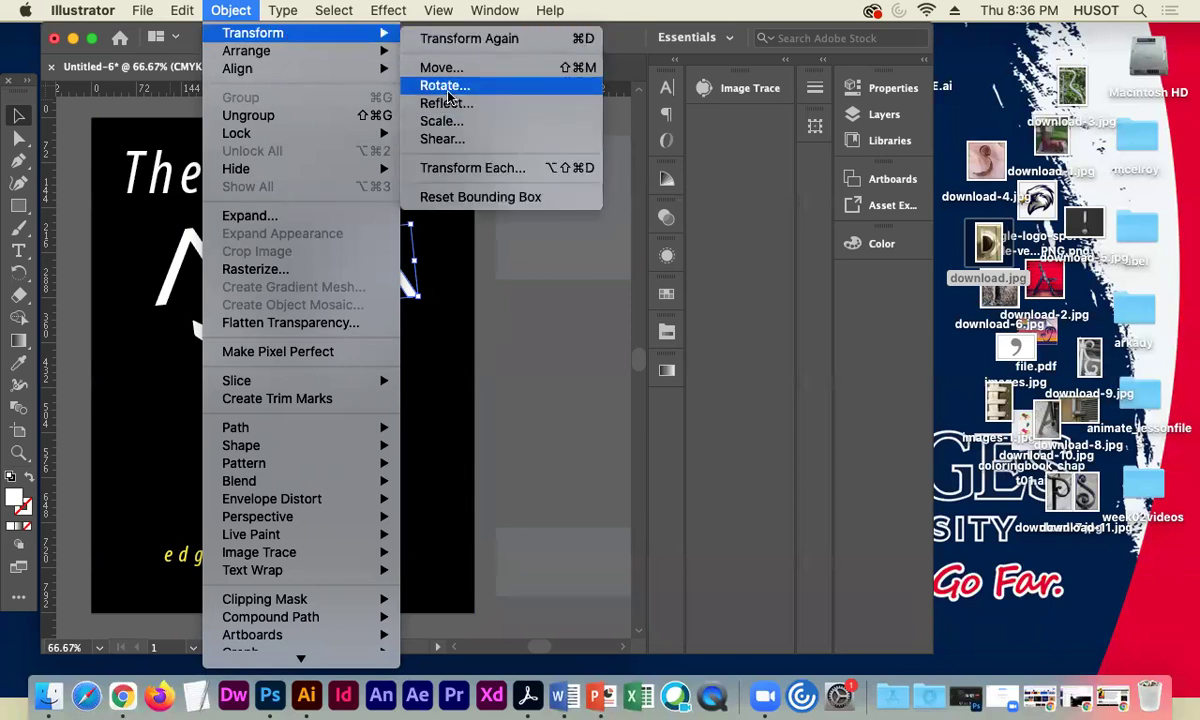
pyautogui.click(449, 102)
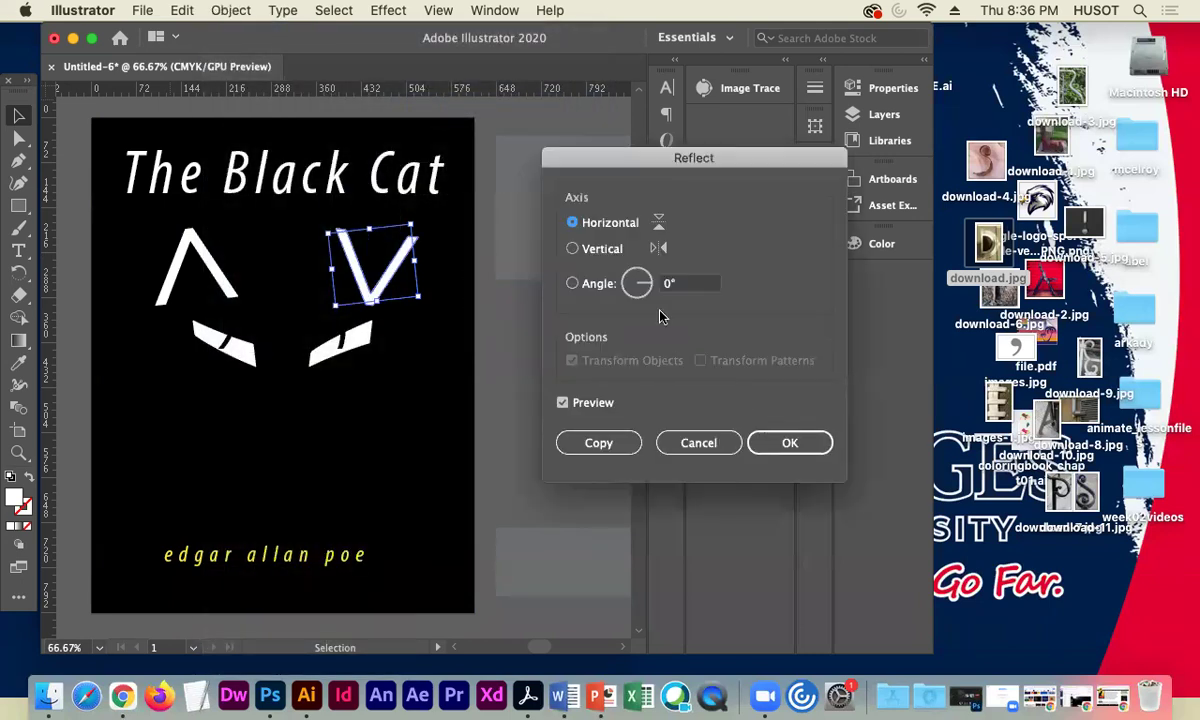
pyautogui.click(600, 250)
pyautogui.click(764, 444)
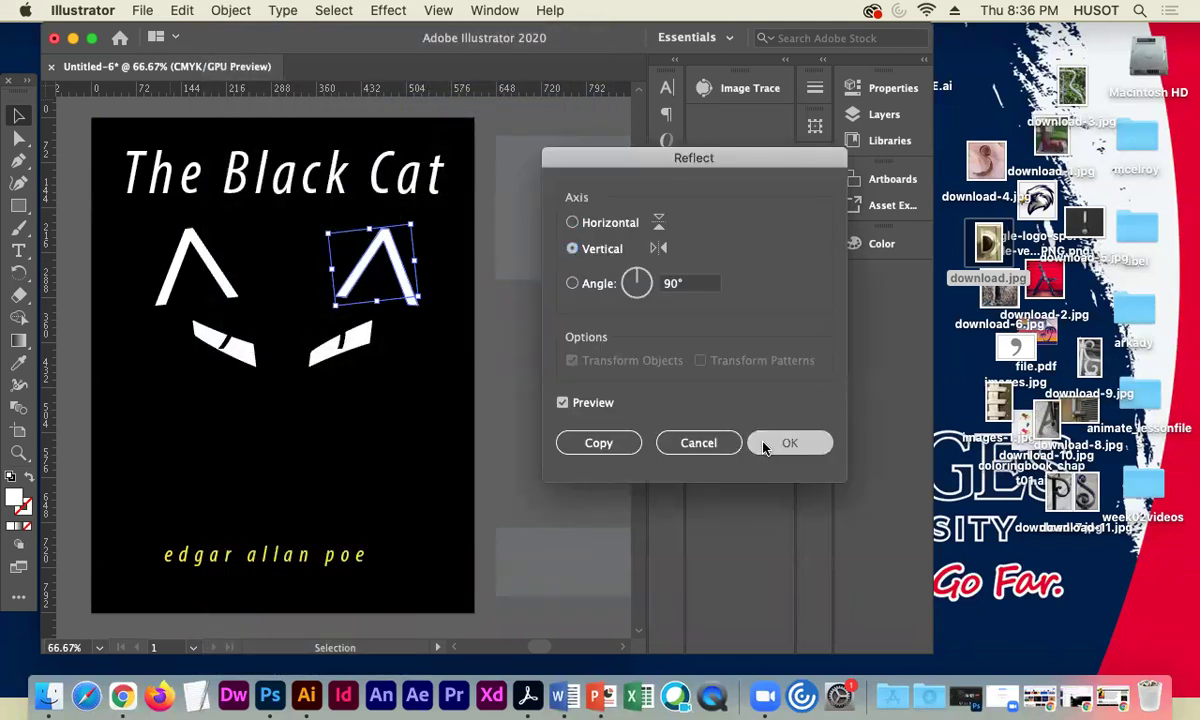
pyautogui.click(547, 375)
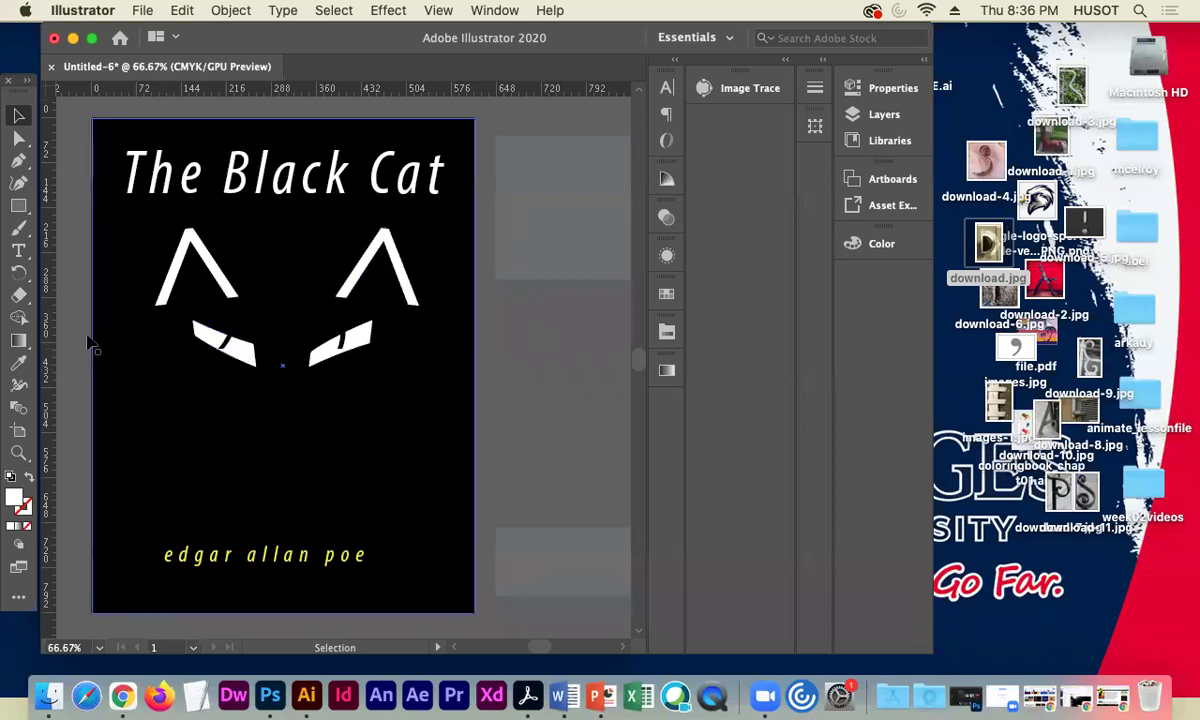
# - Select both eyes with their pupils, without the background, and nudge them down away from the ears
pyautogui.moveTo(258, 342); pyautogui.dragTo(383, 407)
pyautogui.keyDown('shift'); pyautogui.click(400, 405); pyautogui.keyUp('shift')
pyautogui.press('Down')
pyautogui.press('Down')
pyautogui.press('Down')
pyautogui.press('Down')
pyautogui.press('Down')
pyautogui.press('Down')
pyautogui.press('Down')
pyautogui.press('Down')
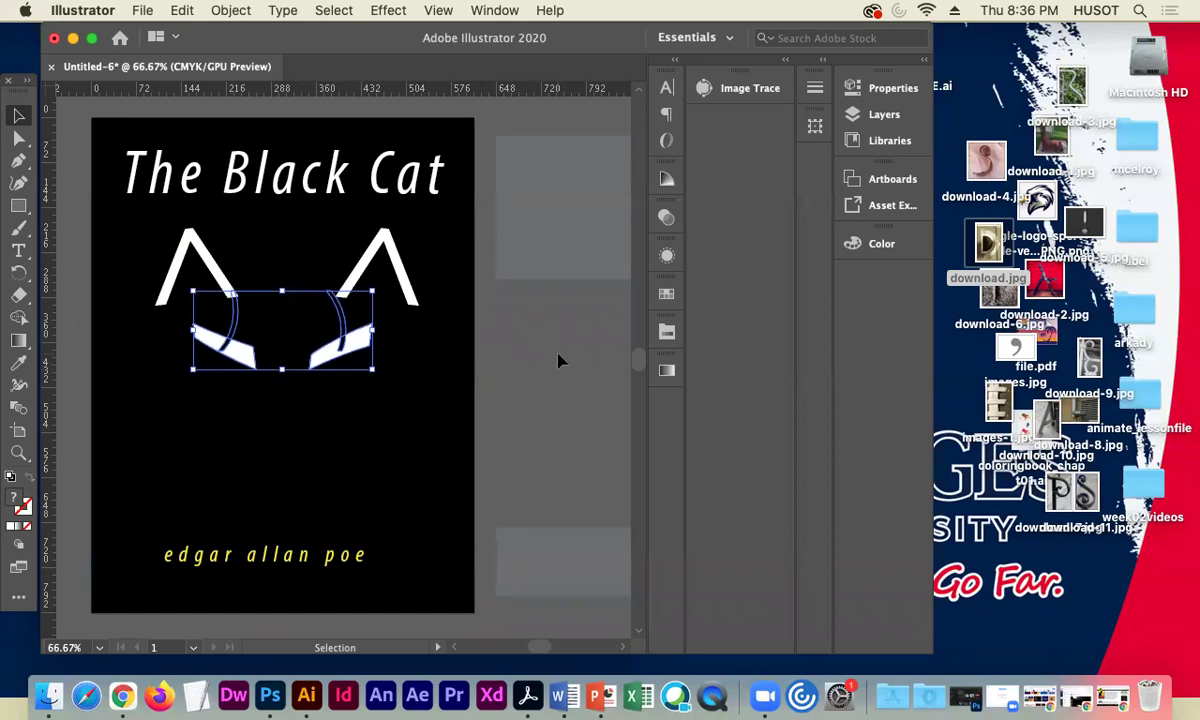
pyautogui.press('Down')
pyautogui.press('Down')
pyautogui.press('Down')
pyautogui.press('Down')
pyautogui.press('Down')
pyautogui.press('Down')
pyautogui.press('Down')
pyautogui.press('Down')
pyautogui.press('Down')
pyautogui.press('Down')
pyautogui.press('Down')
pyautogui.press('Down')
pyautogui.press('Down')
pyautogui.press('Down')
pyautogui.press('Down')
pyautogui.press('Down')
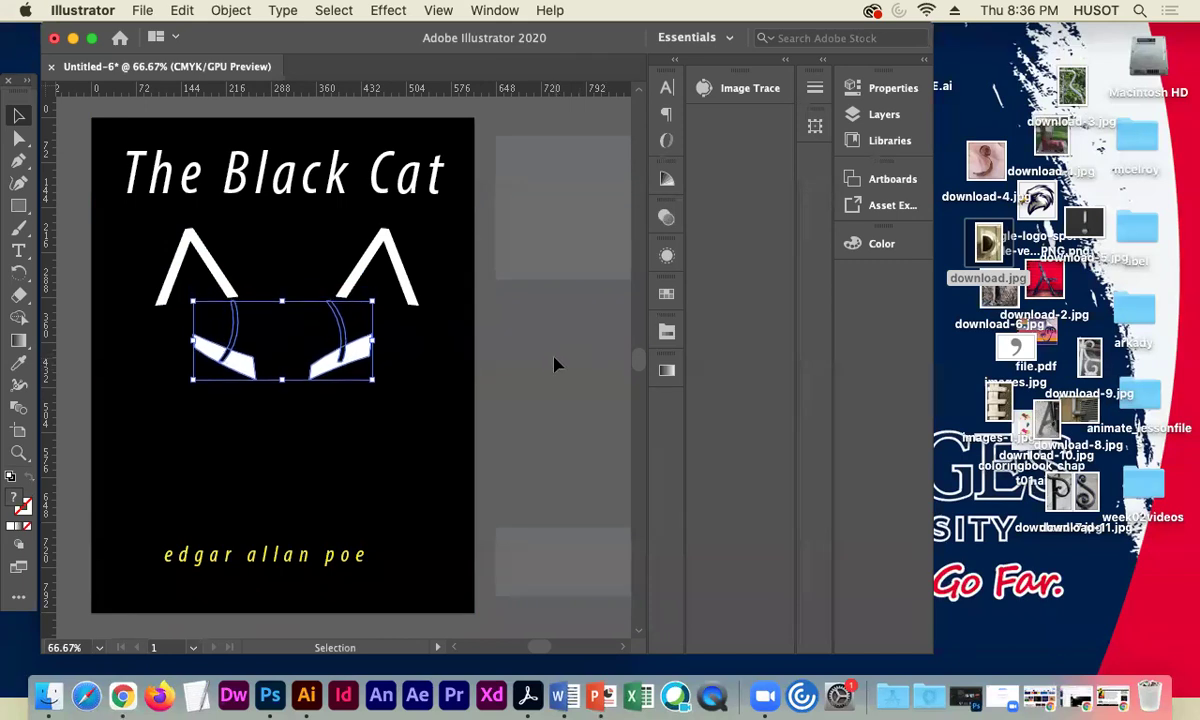
pyautogui.click(545, 359)
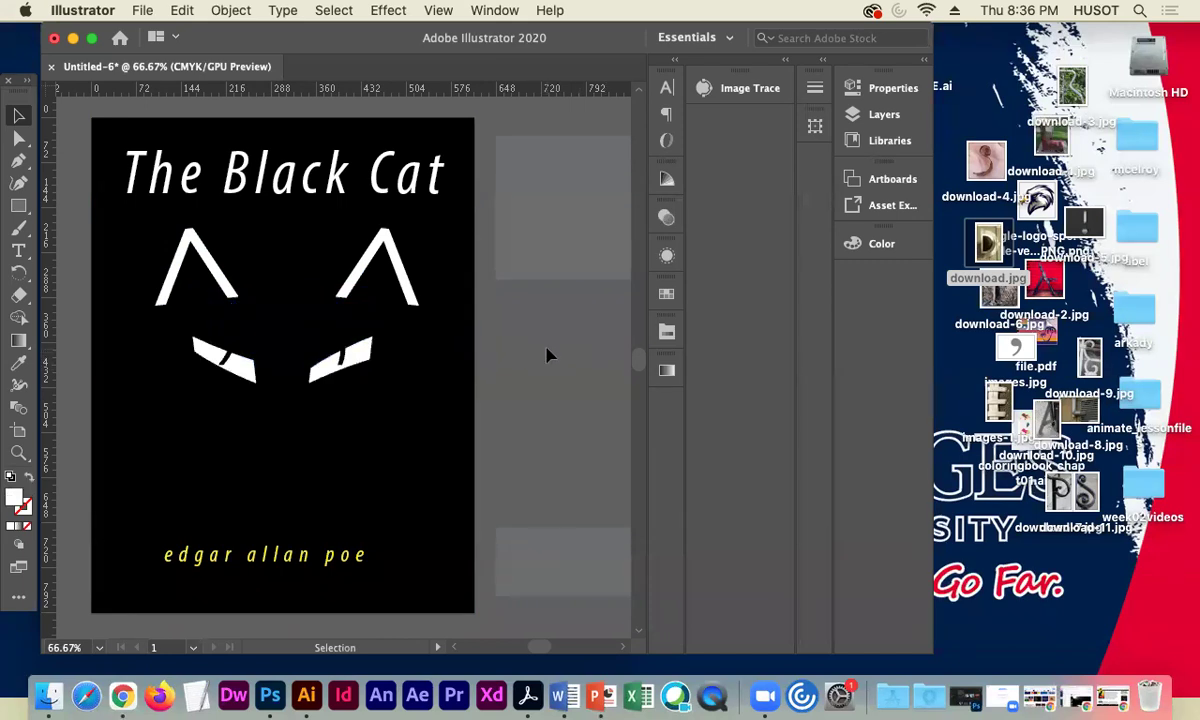
# - Scale the left ear and the right ear down slightly to matching sizes
pyautogui.click(228, 277)
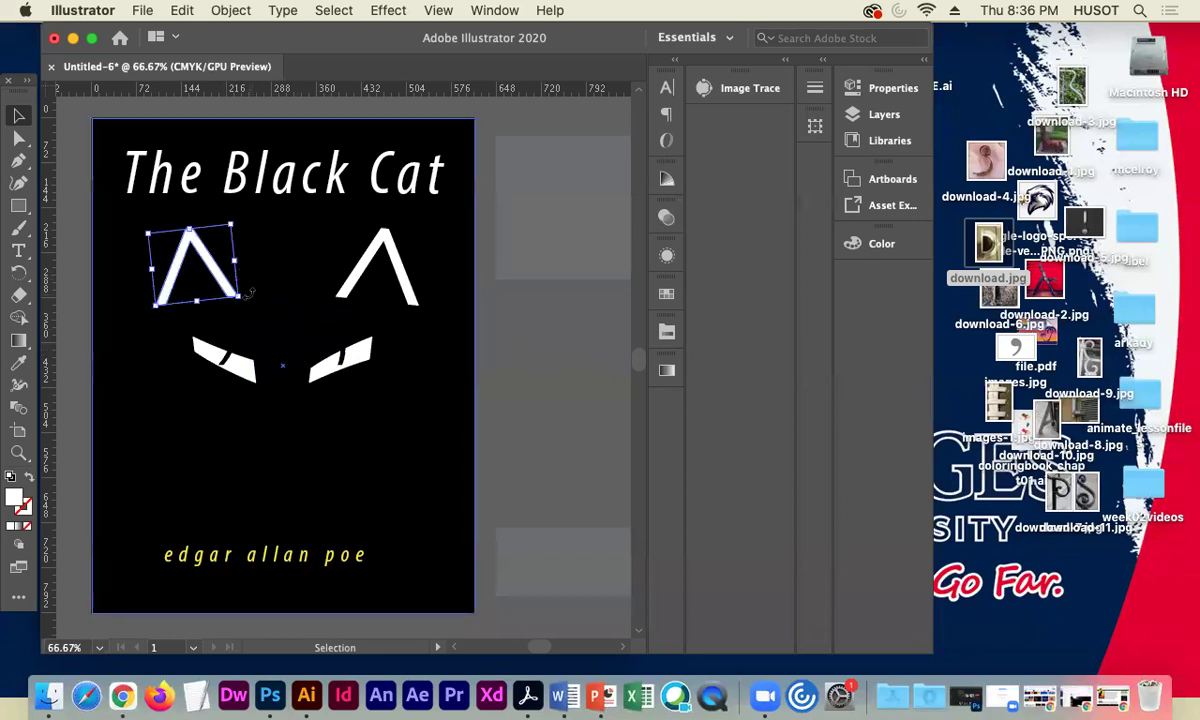
pyautogui.moveTo(238, 297); pyautogui.dragTo(226, 288)
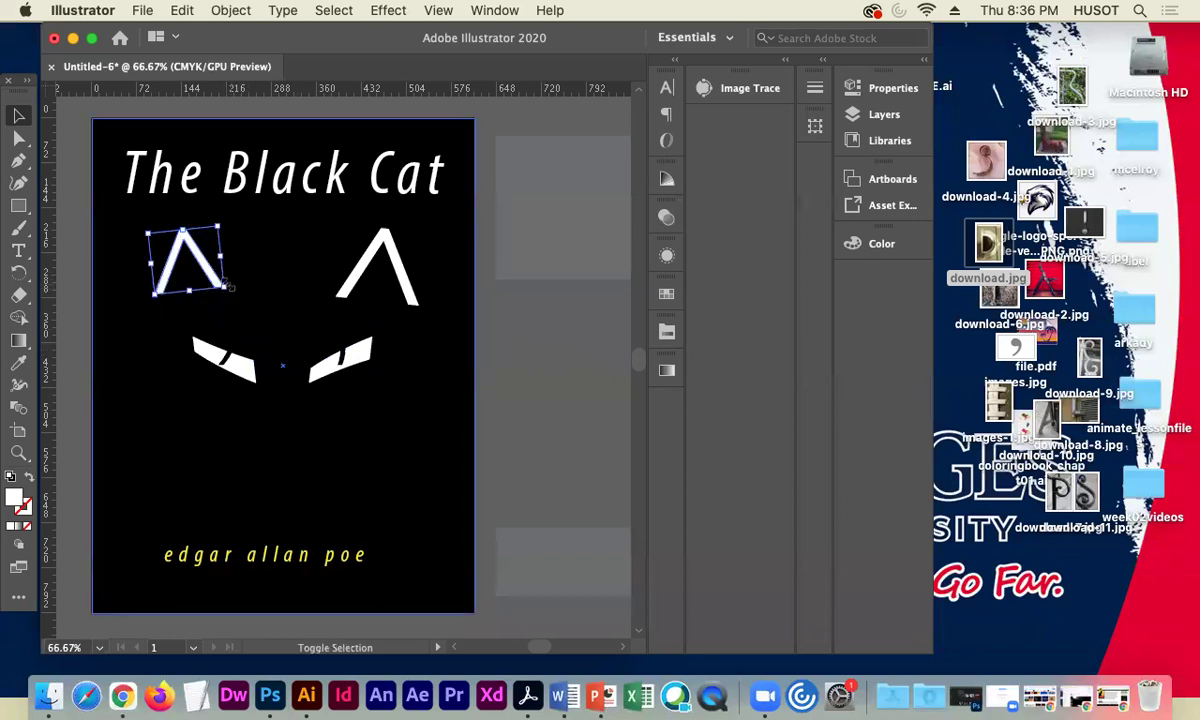
pyautogui.click(340, 302)
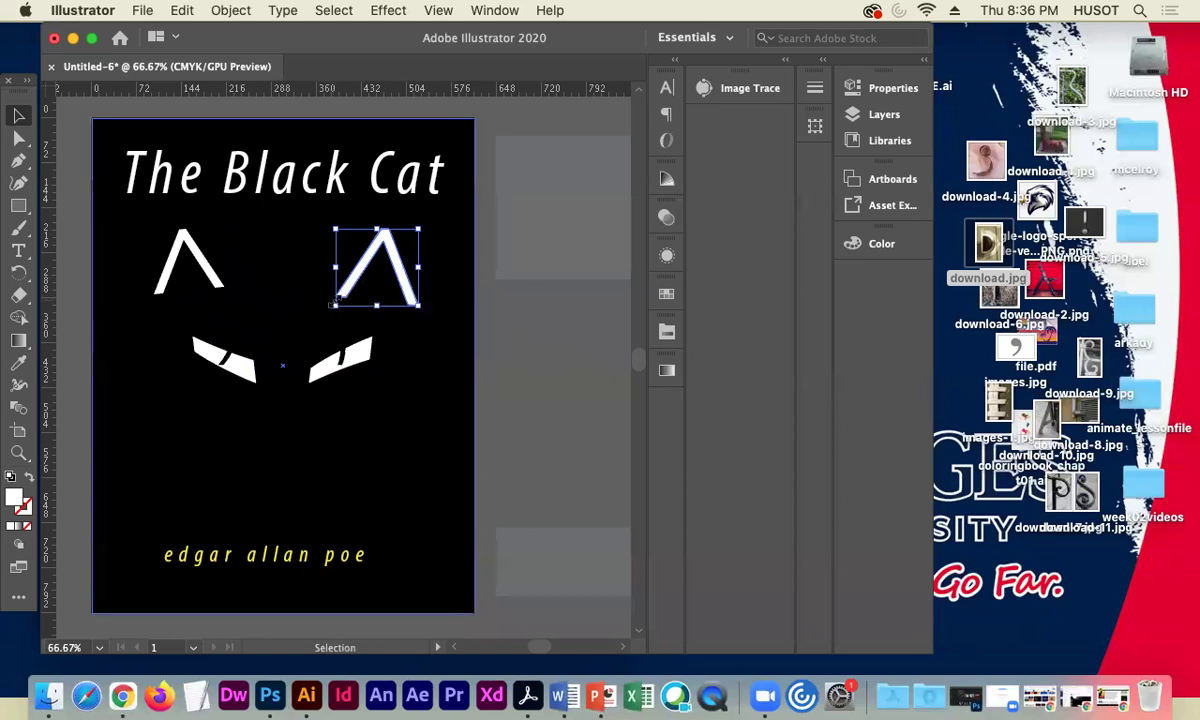
pyautogui.moveTo(333, 306); pyautogui.dragTo(346, 297)
pyautogui.click(566, 346)
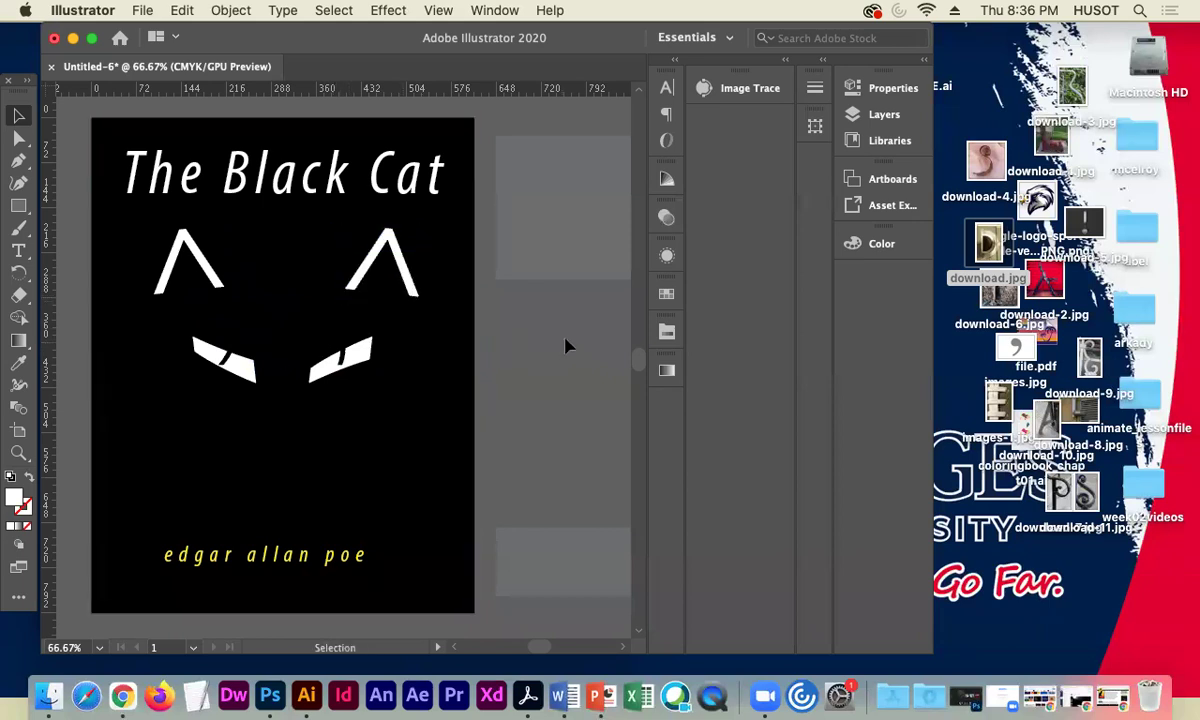
# - Select the ears, eyes and pupils, without the background and the grey box, and nudge them down together on the cover
pyautogui.moveTo(509, 399); pyautogui.dragTo(139, 260)
pyautogui.keyDown('shift'); pyautogui.click(161, 389); pyautogui.keyUp('shift')
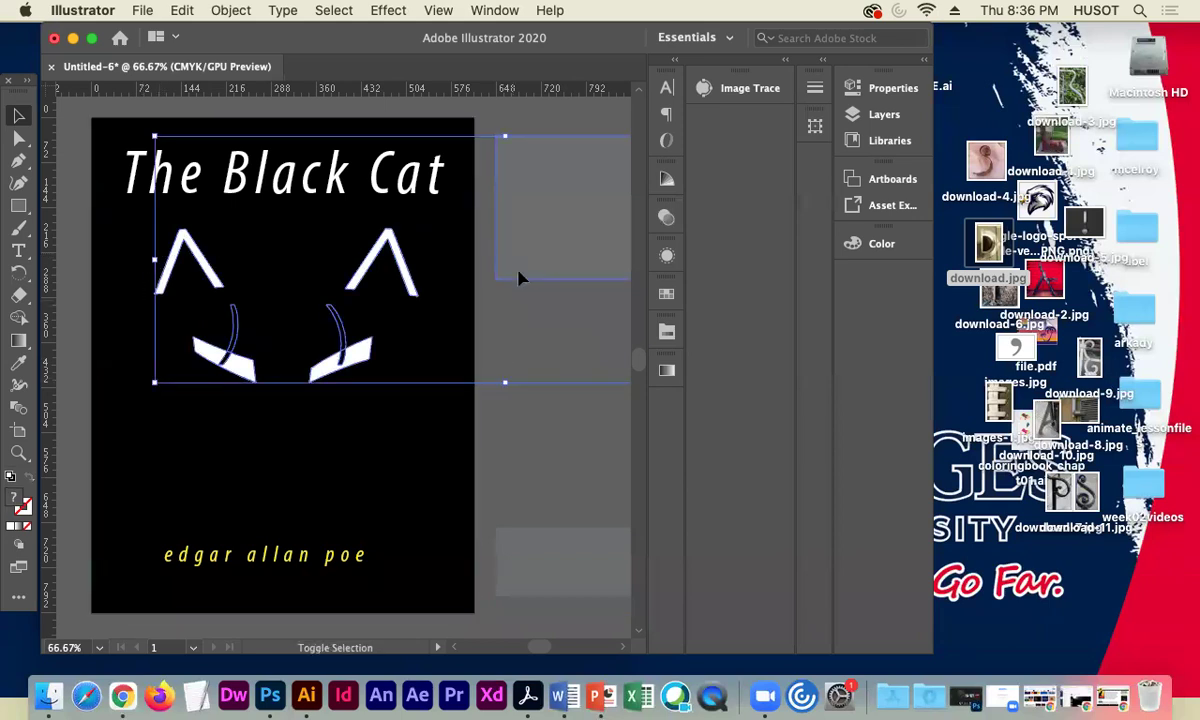
pyautogui.keyDown('shift'); pyautogui.click(568, 237); pyautogui.keyUp('shift')
pyautogui.press('Down')
pyautogui.press('Down')
pyautogui.press('Down')
pyautogui.press('Down')
pyautogui.press('Down')
pyautogui.press('Down')
pyautogui.press('Down')
pyautogui.press('Down')
pyautogui.press('Down')
pyautogui.press('Down')
pyautogui.press('Down')
pyautogui.press('Down')
pyautogui.press('Down')
pyautogui.press('Down')
pyautogui.press('Down')
pyautogui.press('Down')
pyautogui.press('Down')
pyautogui.press('Down')
pyautogui.press('Down')
pyautogui.press('Down')
pyautogui.press('Down')
pyautogui.press('Down')
pyautogui.press('Down')
pyautogui.press('Down')
pyautogui.press('Down')
pyautogui.press('Down')
pyautogui.press('Down')
pyautogui.press('Down')
pyautogui.press('Down')
pyautogui.press('Down')
pyautogui.press('Down')
pyautogui.press('Down')
pyautogui.press('Down')
pyautogui.press('Down')
pyautogui.press('Down')
pyautogui.press('Down')
pyautogui.press('Down')
pyautogui.press('Down')
pyautogui.press('Down')
pyautogui.press('Down')
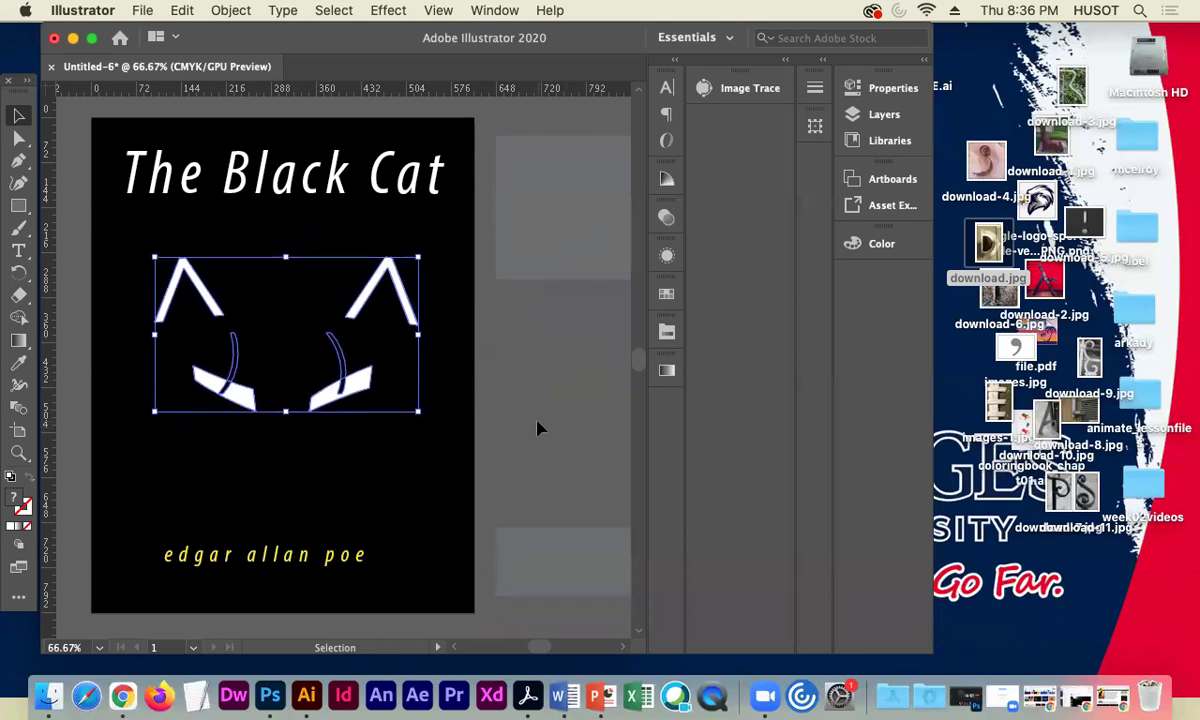
pyautogui.click(537, 428)
# - Move each ear down closer to the eye beneath it, keeping the two ears level
pyautogui.moveTo(180, 276); pyautogui.dragTo(183, 305)
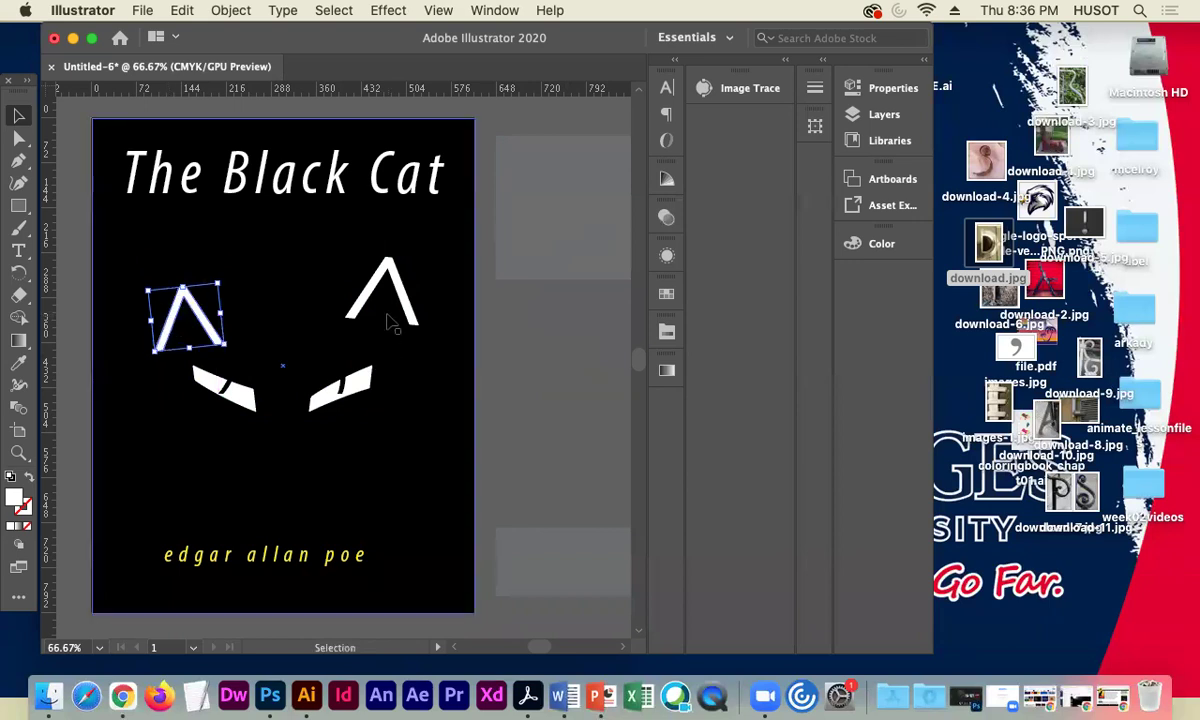
pyautogui.moveTo(404, 304); pyautogui.dragTo(399, 333)
pyautogui.click(553, 340)
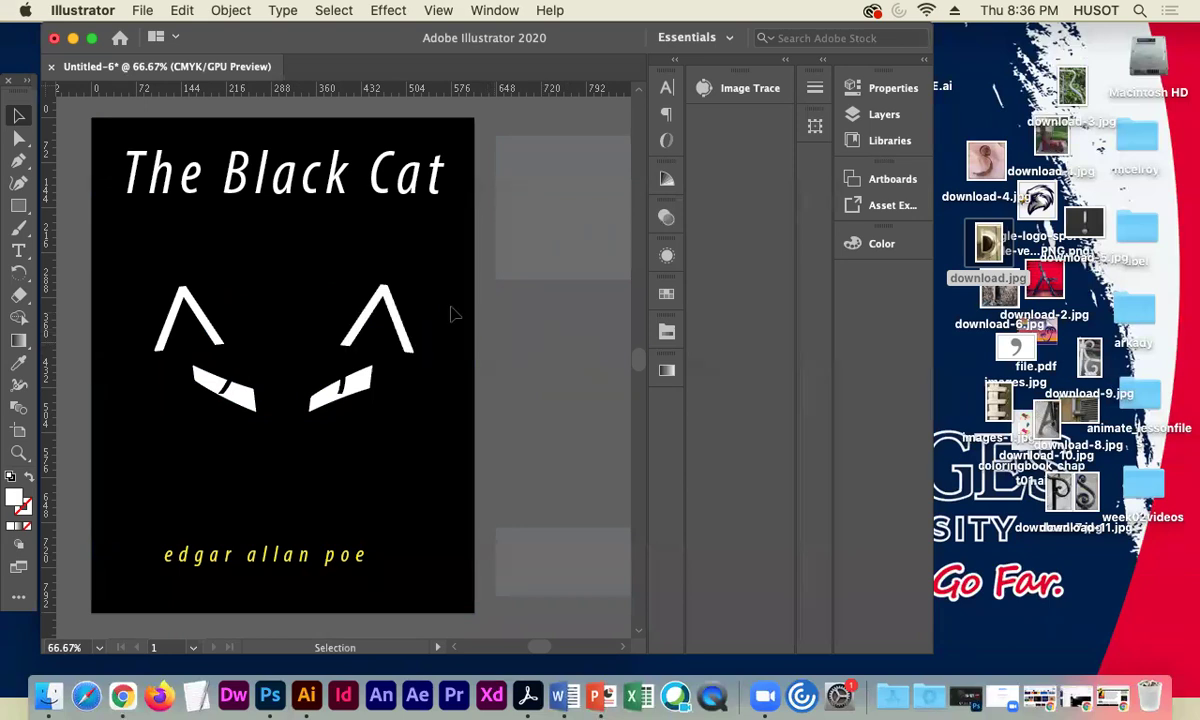
# - Set the font style of the title "The Black Cat" to Bold Condensed Italic and its tracking to 25
pyautogui.moveTo(434, 477); pyautogui.dragTo(436, 463)
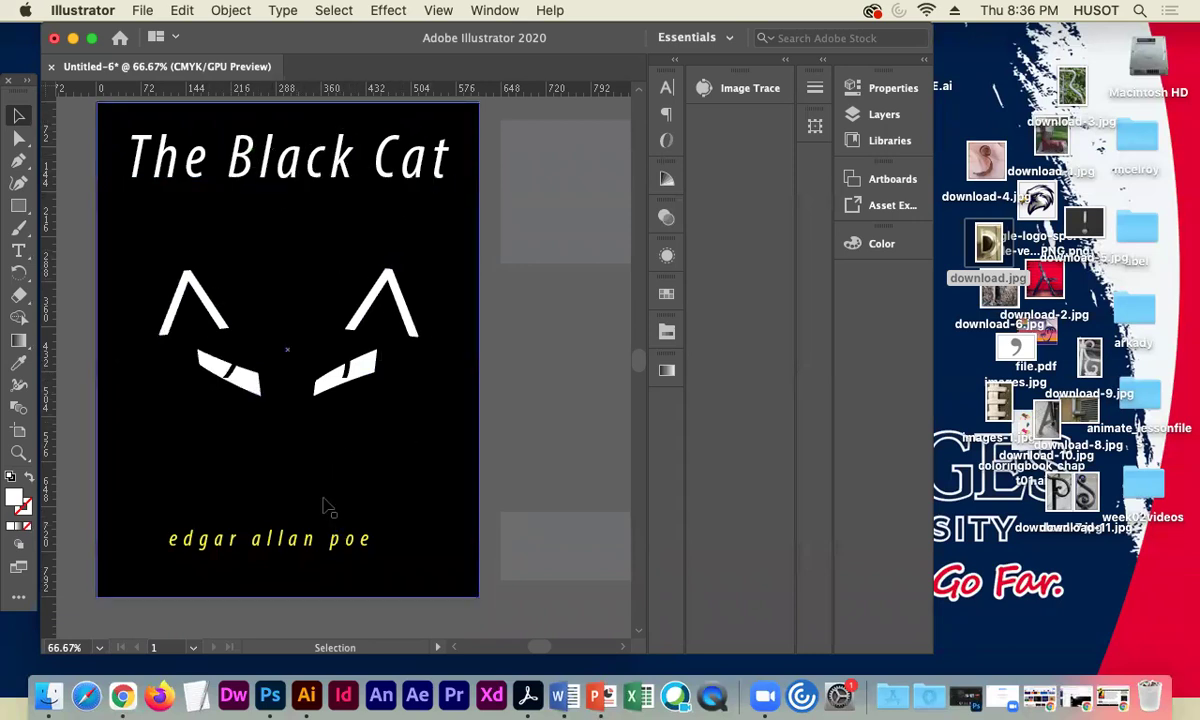
pyautogui.click(320, 158)
pyautogui.click(667, 89)
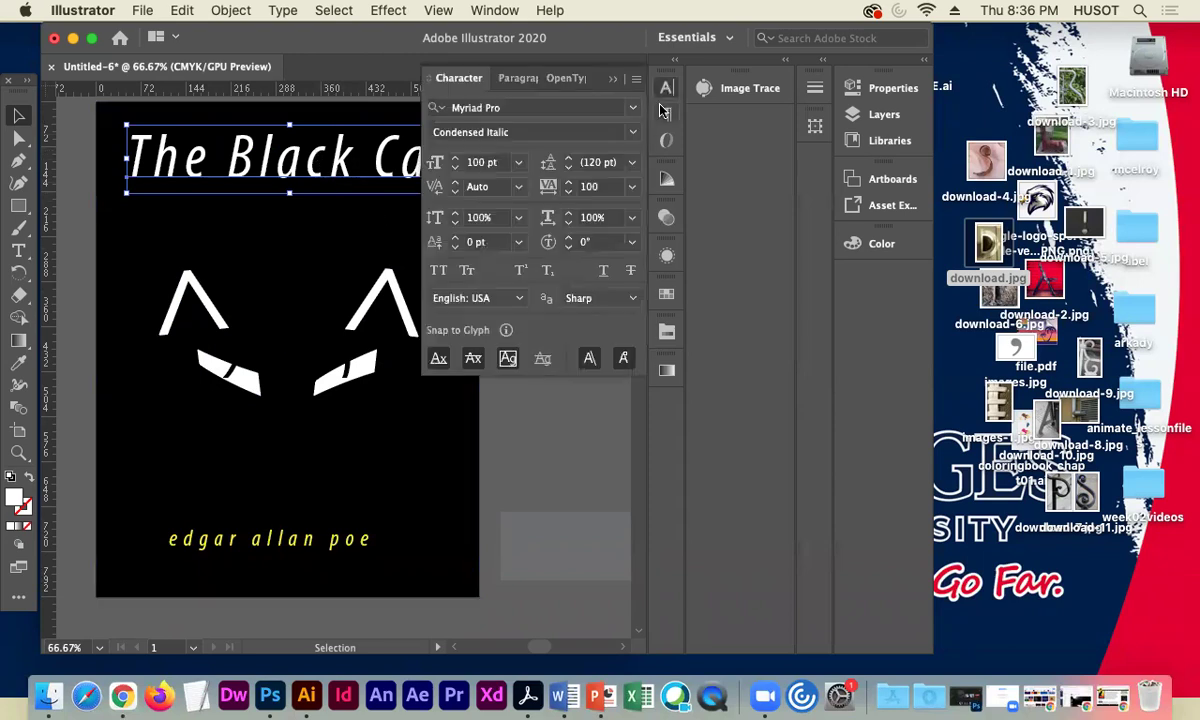
pyautogui.click(598, 131)
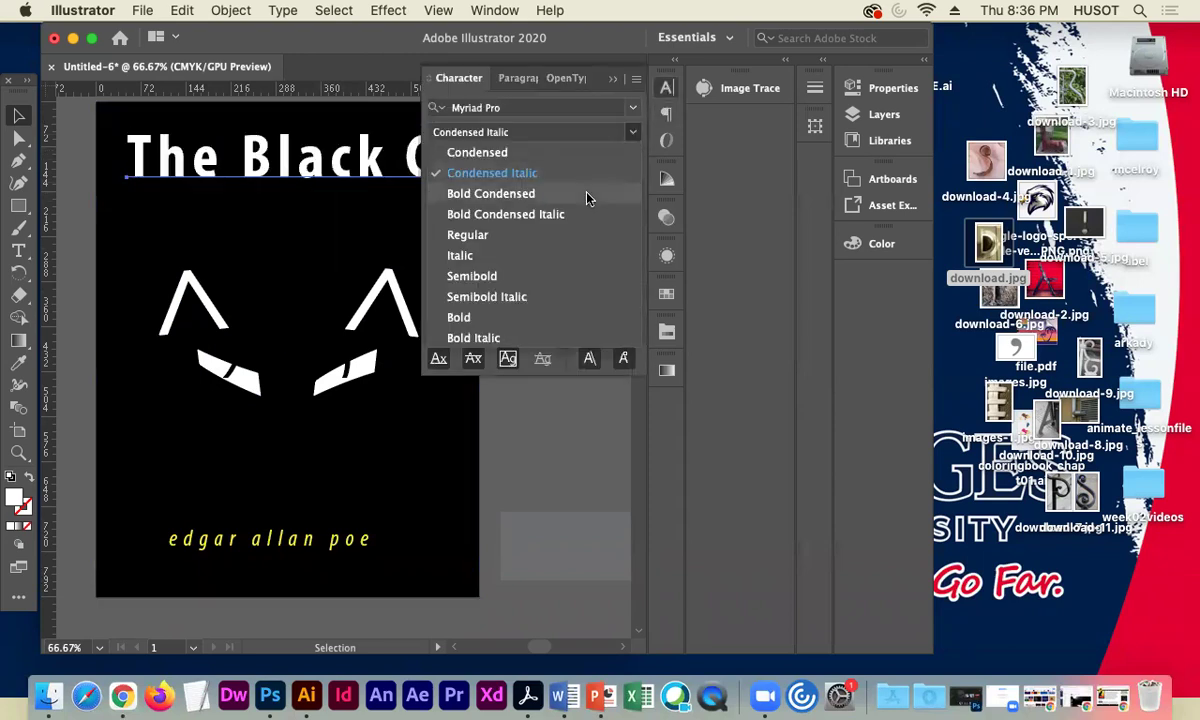
pyautogui.click(537, 215)
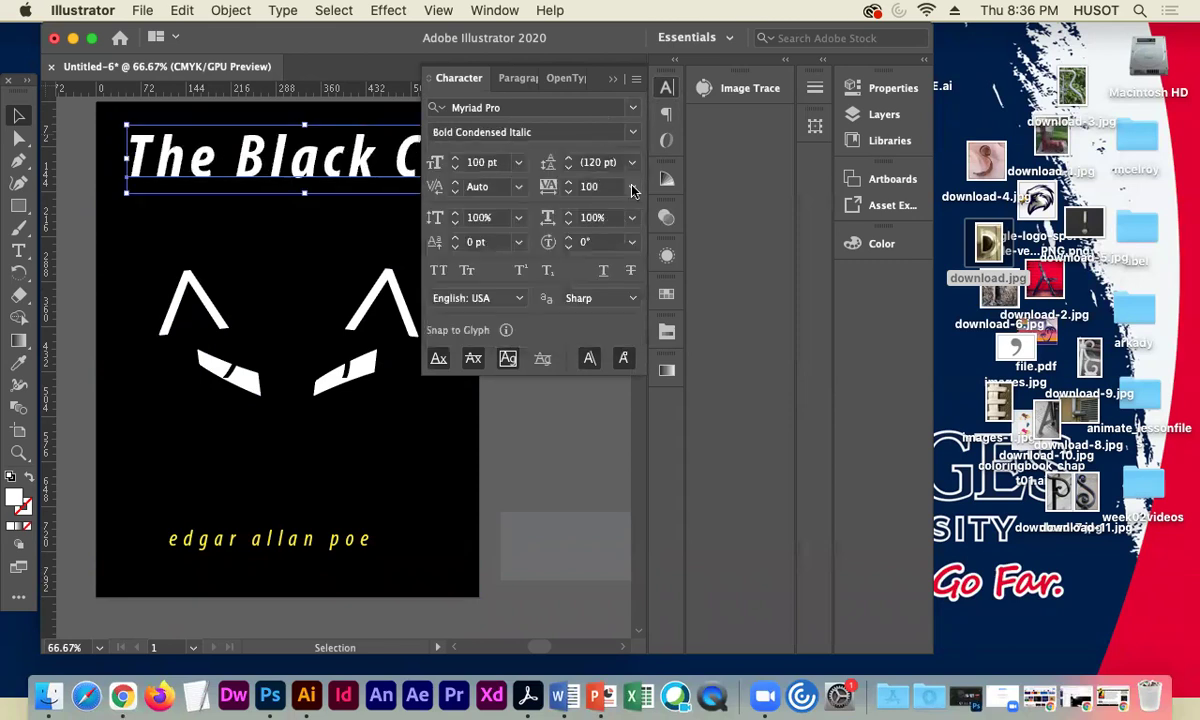
pyautogui.click(630, 189)
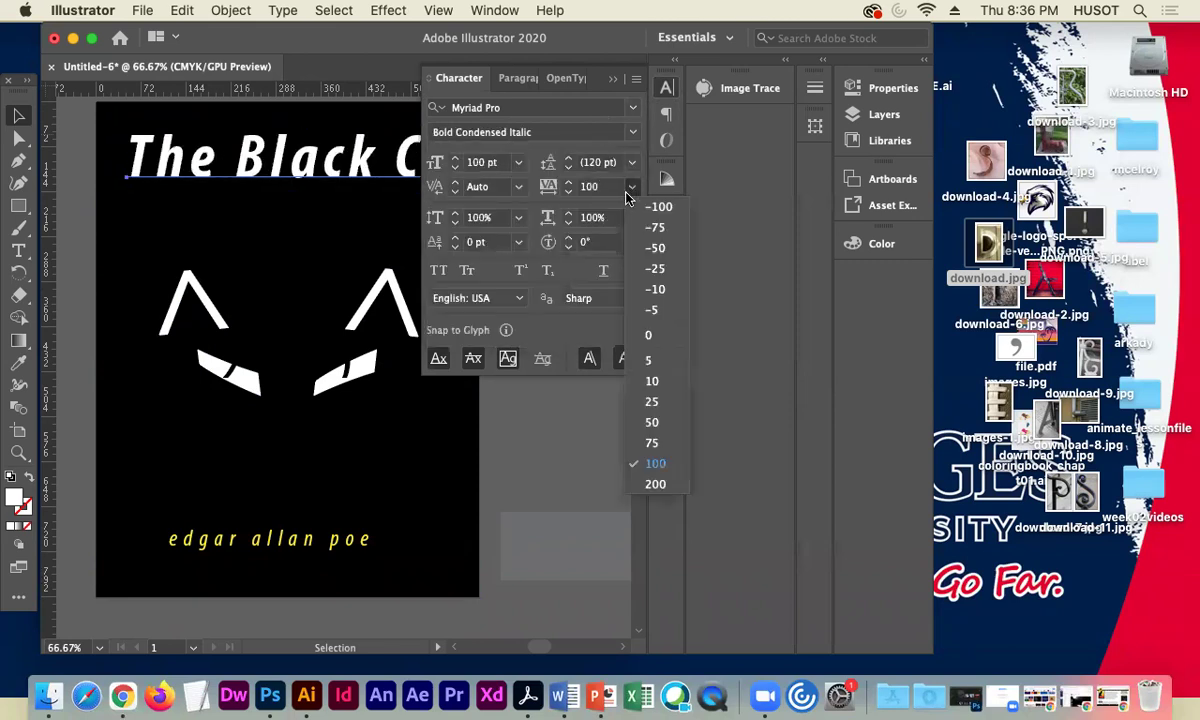
pyautogui.click(652, 403)
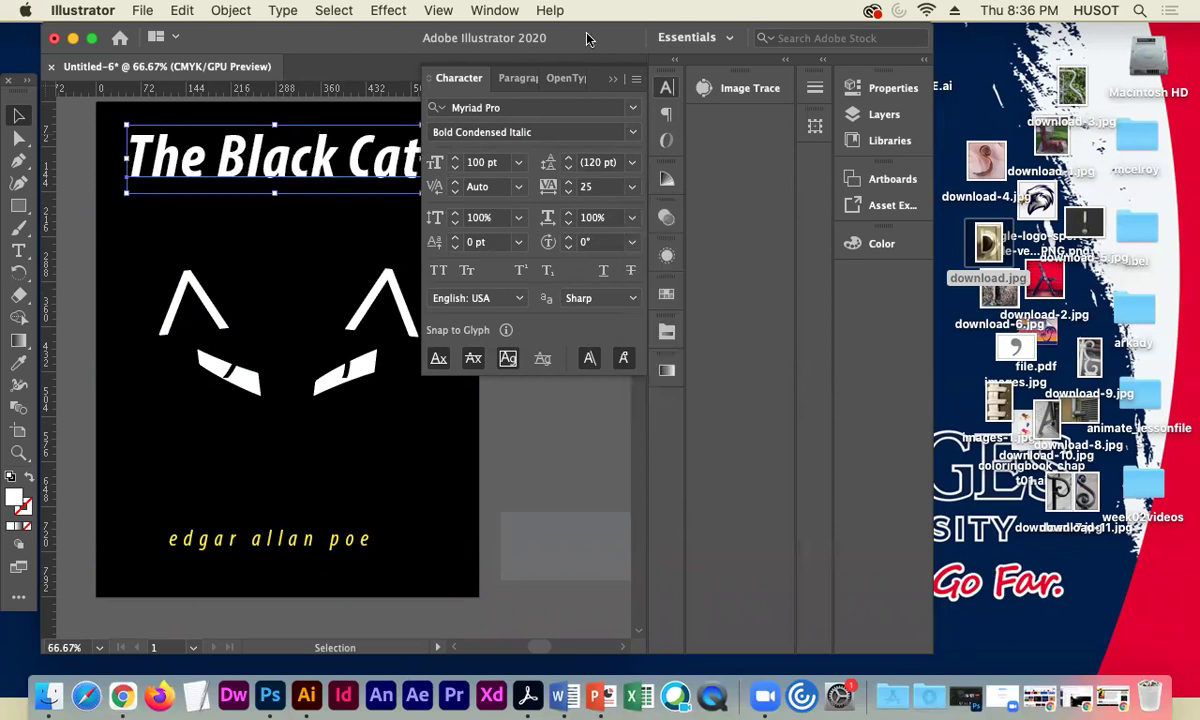
# - Shift the title "The Black Cat" and the yellow author line "edgar allan poe" slightly right to centre them on the cover
pyautogui.click(549, 463)
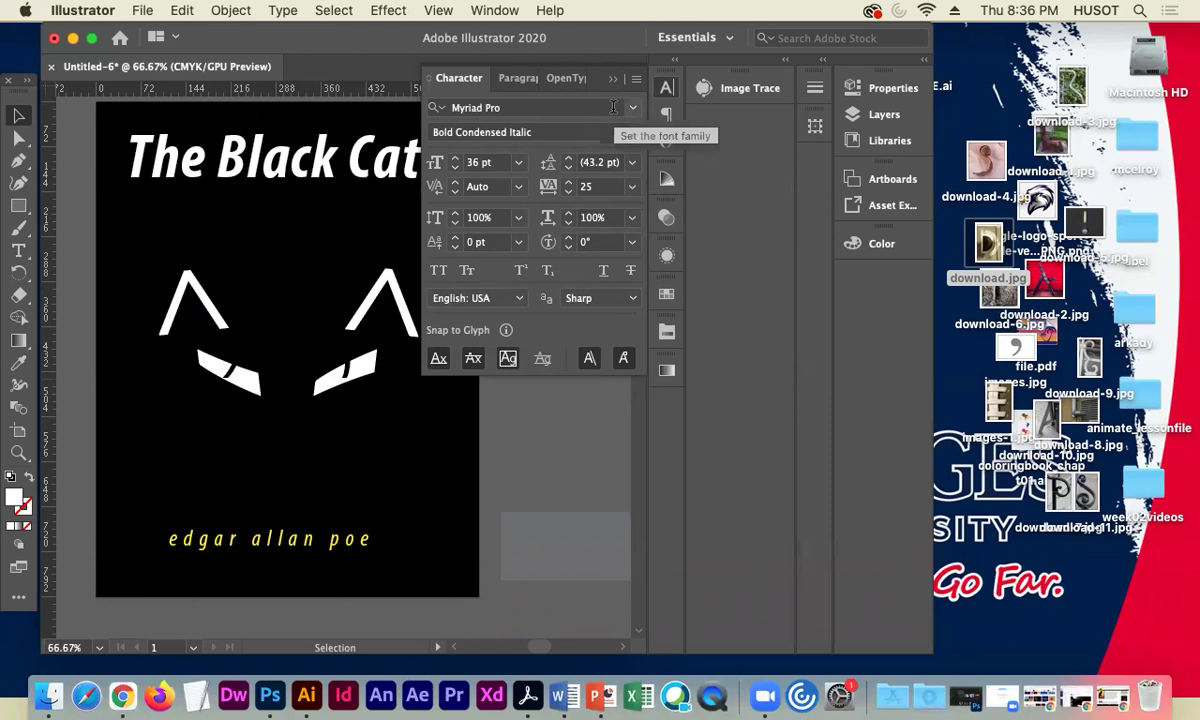
pyautogui.press('Escape')
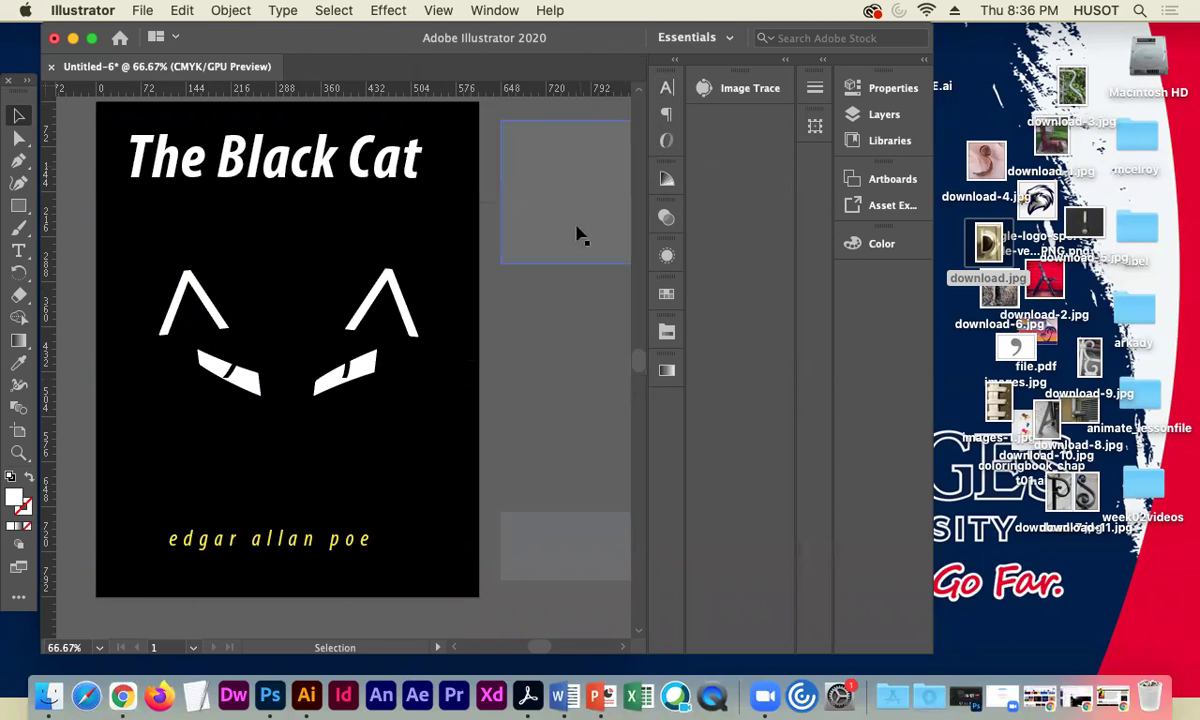
pyautogui.click(382, 176)
pyautogui.press('Right')
pyautogui.press('Right')
pyautogui.press('Right')
pyautogui.press('Right')
pyautogui.press('Right')
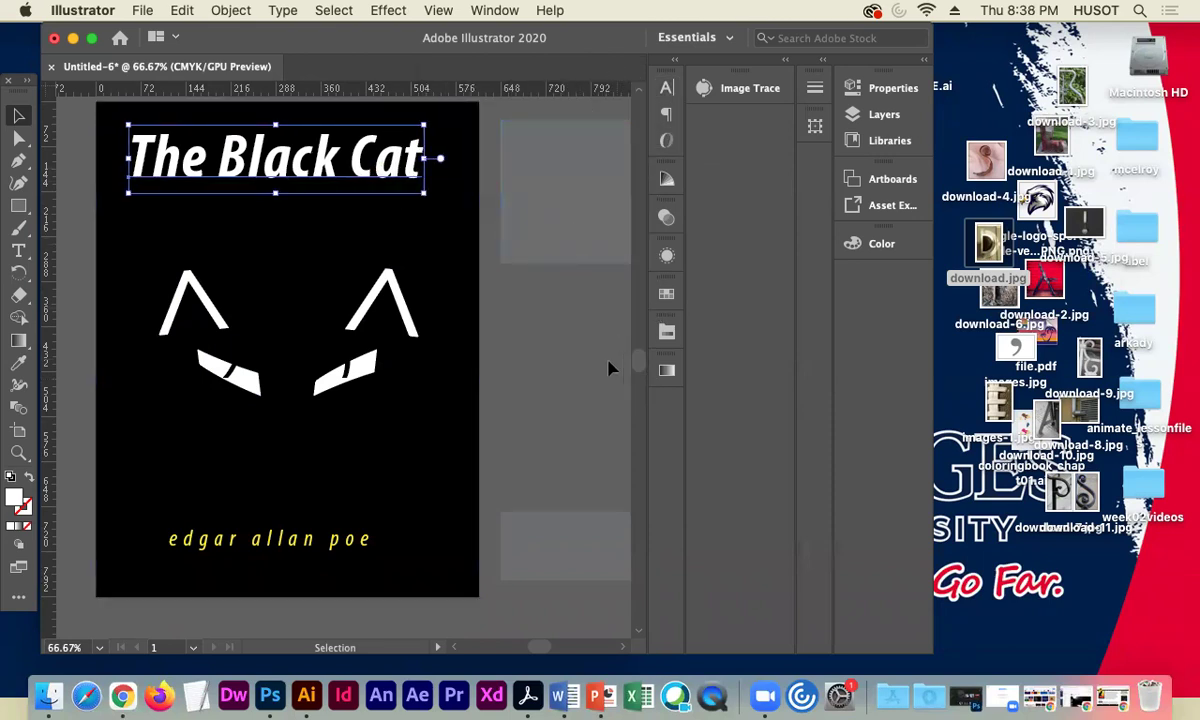
pyautogui.press('Right')
pyautogui.press('Right')
pyautogui.press('Right')
pyautogui.press('Right')
pyautogui.press('Right')
pyautogui.press('Right')
pyautogui.press('Right')
pyautogui.press('Right')
pyautogui.press('Right')
pyautogui.press('Right')
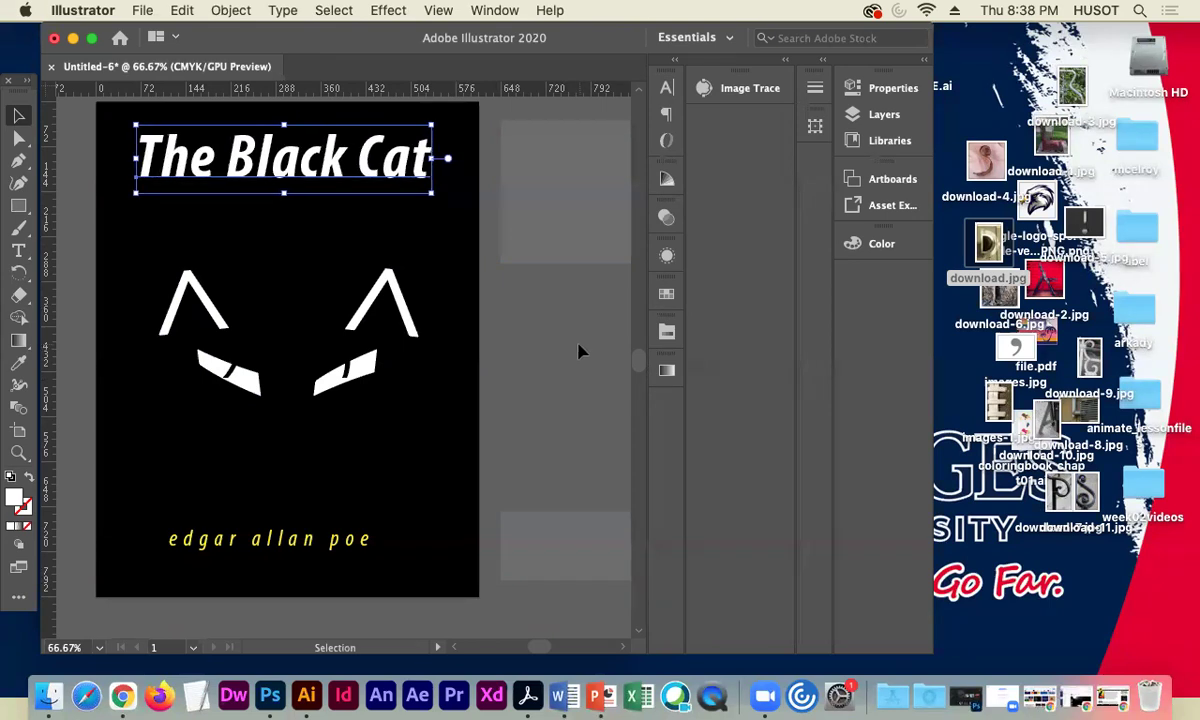
pyautogui.click(568, 344)
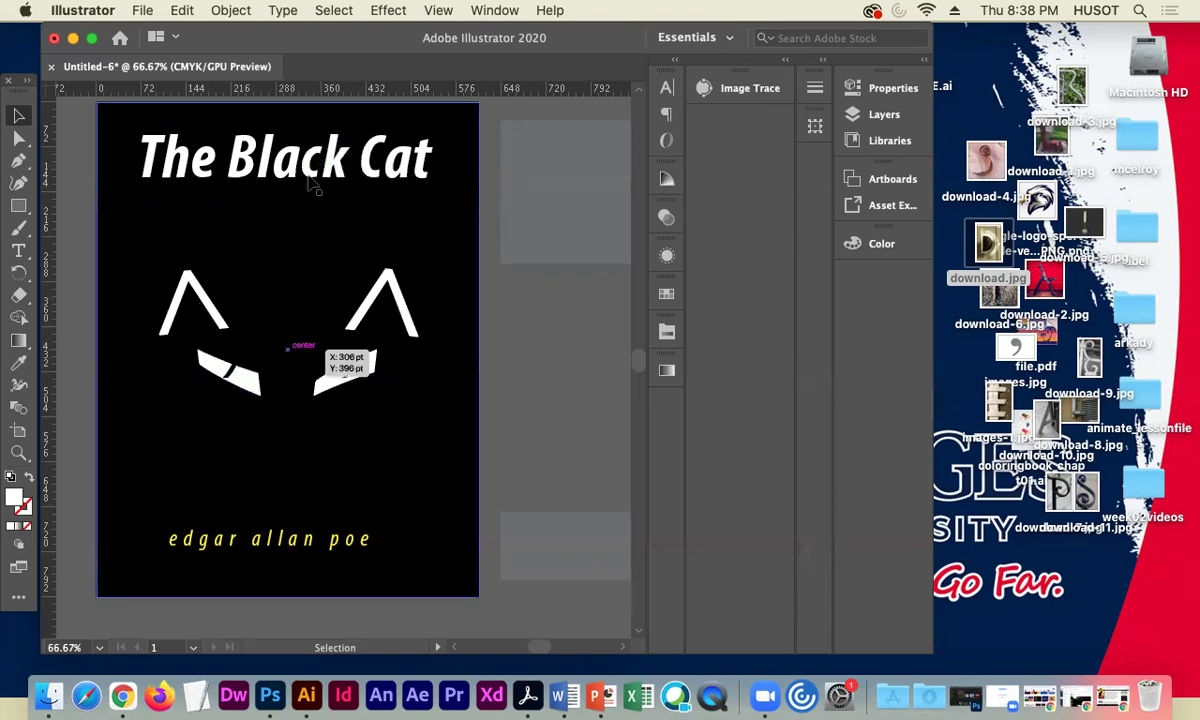
pyautogui.moveTo(281, 541); pyautogui.dragTo(292, 542)
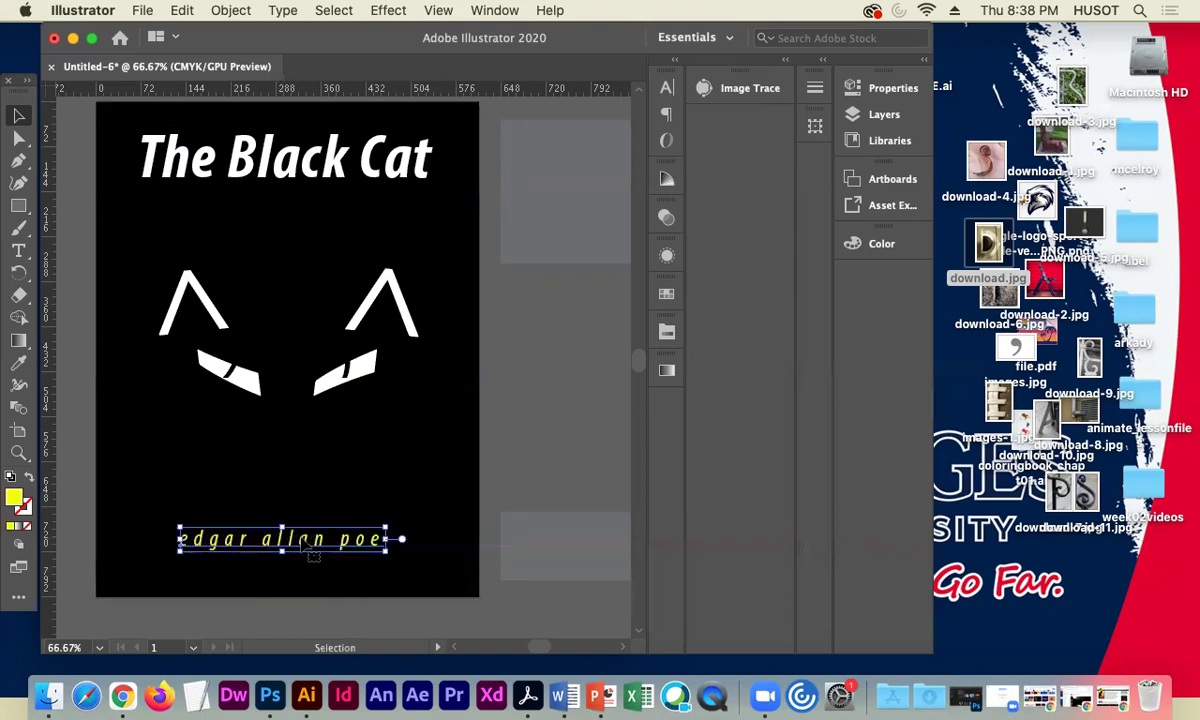
pyautogui.click(528, 427)
# - Fill both cat eyes with yellow and nudge the author line slightly right towards the cover's vertical centre line
pyautogui.click(350, 365)
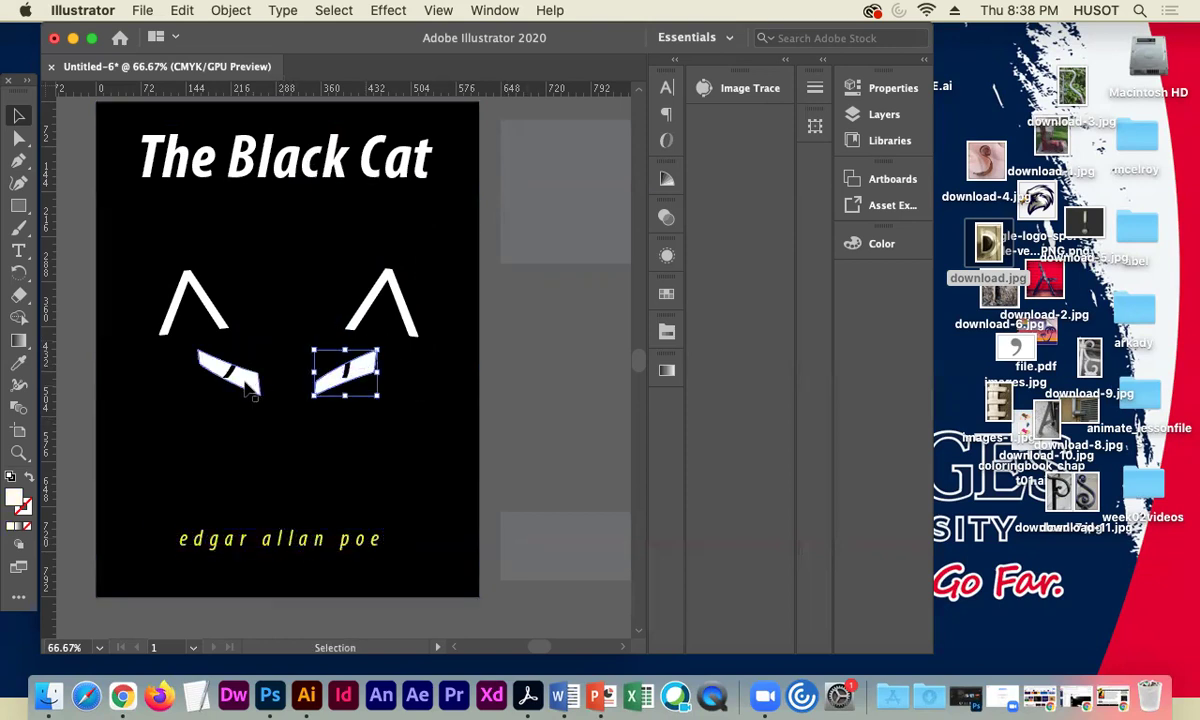
pyautogui.keyDown('shift'); pyautogui.click(208, 367); pyautogui.keyUp('shift')
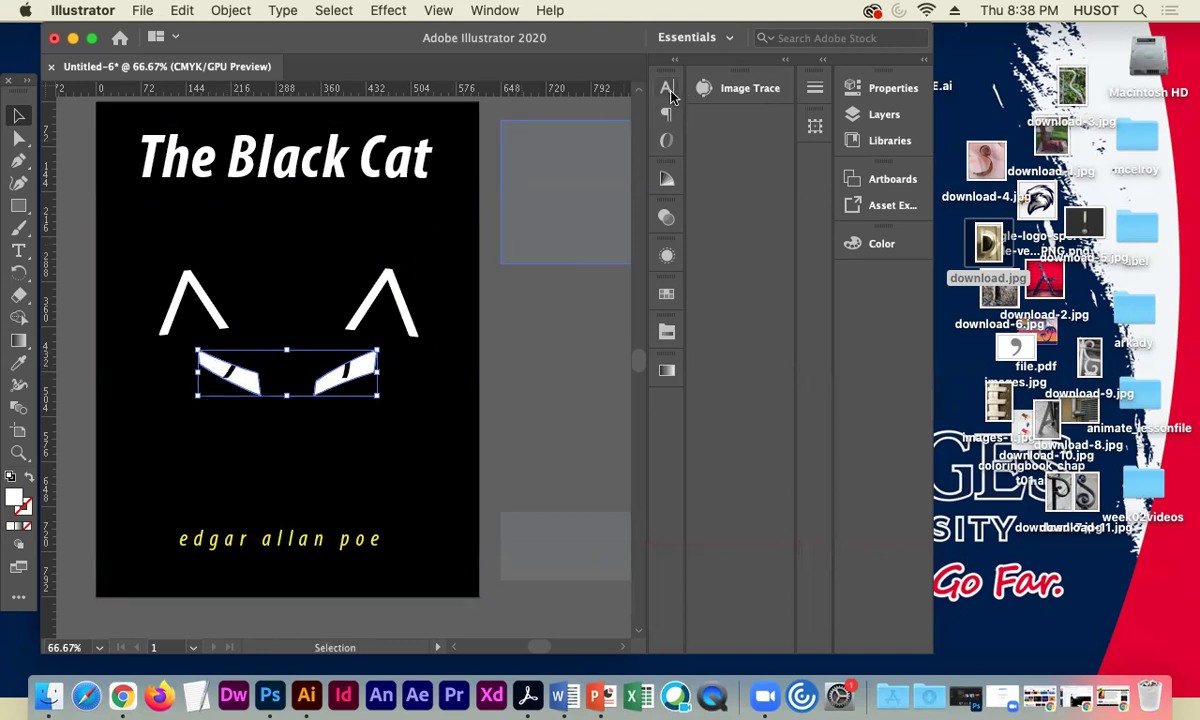
pyautogui.click(666, 293)
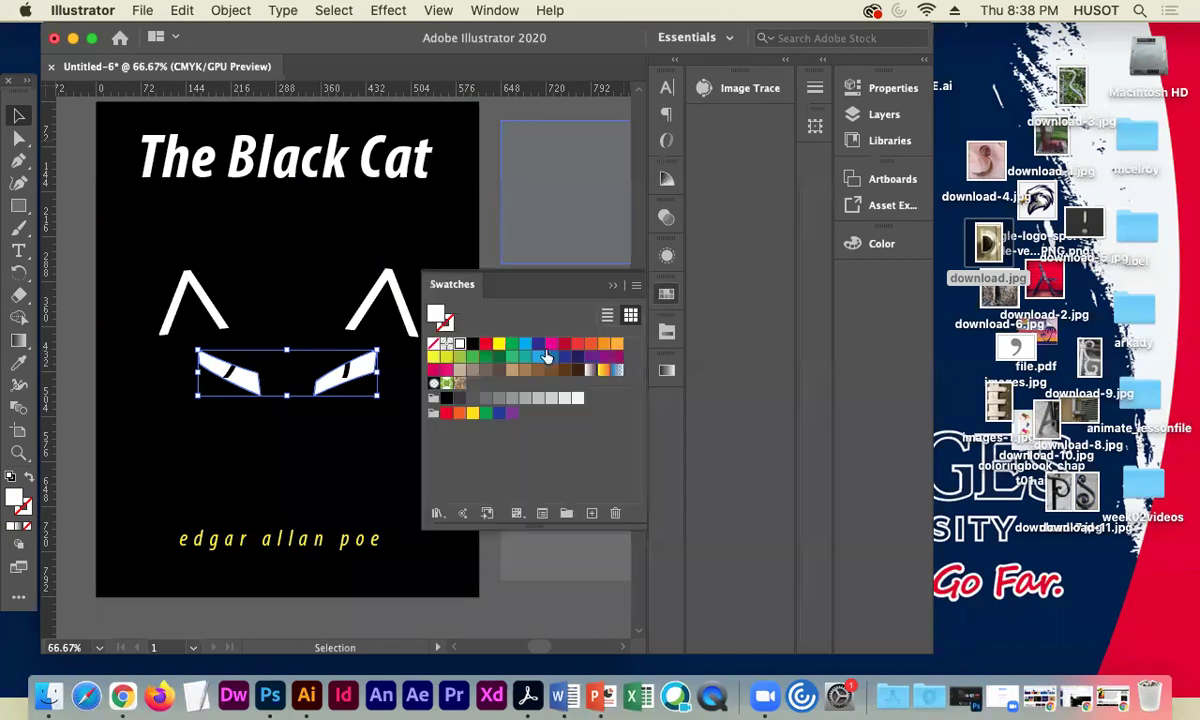
pyautogui.click(501, 349)
pyautogui.click(490, 160)
pyautogui.click(613, 288)
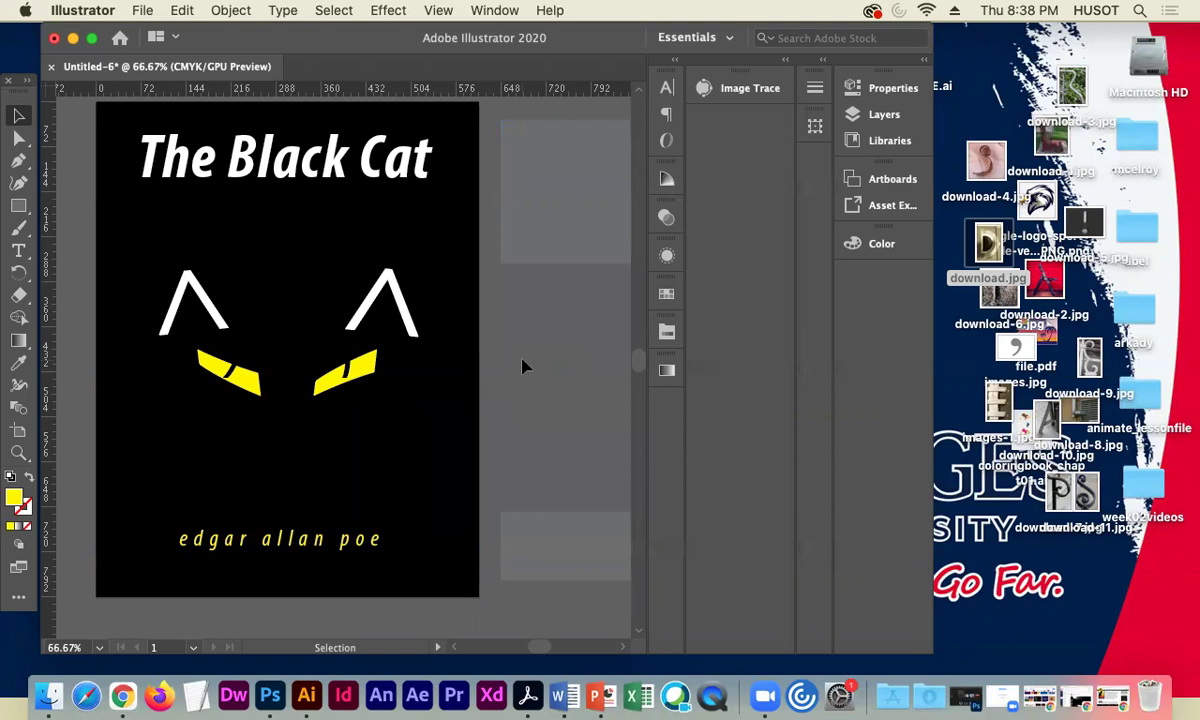
pyautogui.click(285, 540)
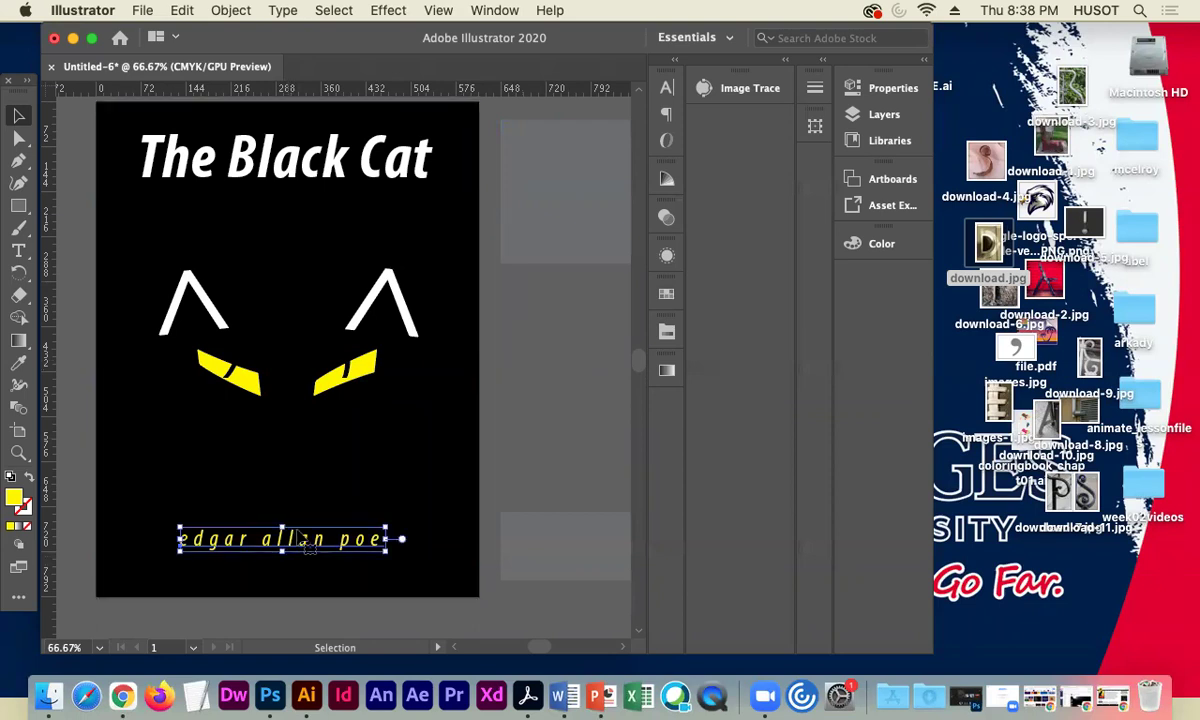
pyautogui.click(536, 420)
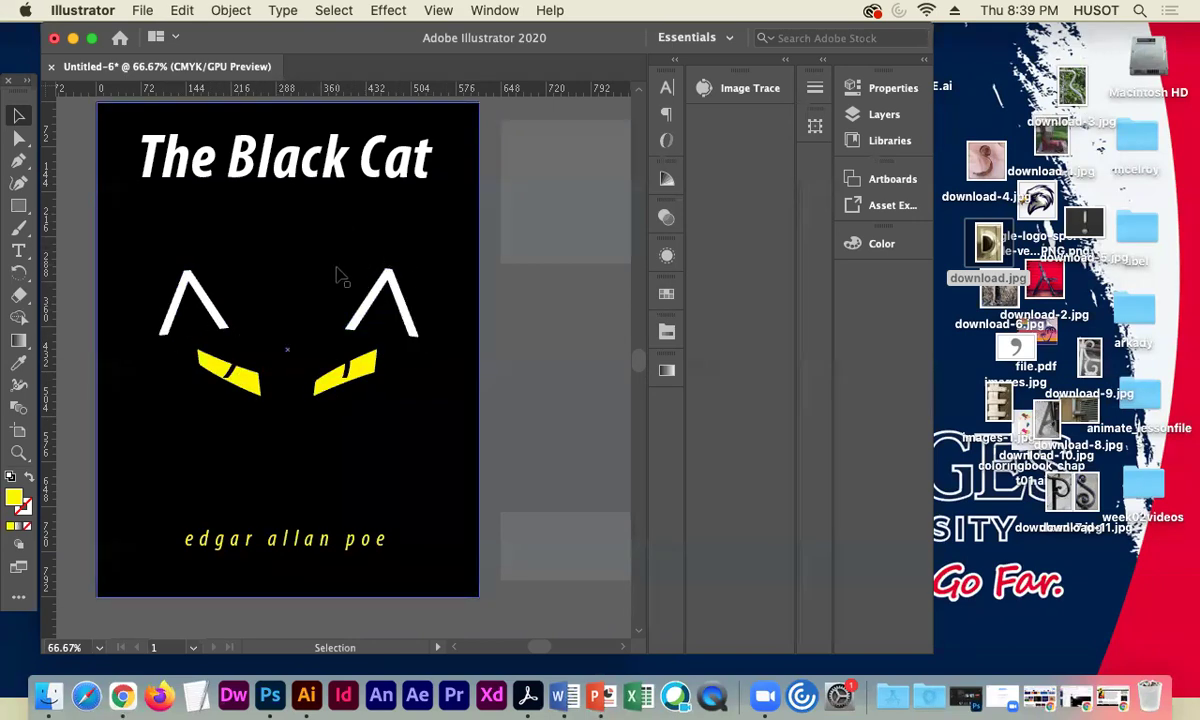
# - Shrink the black background rectangle from its upper and lower edges into a band behind the cat's ears and eyes
pyautogui.click(302, 207)
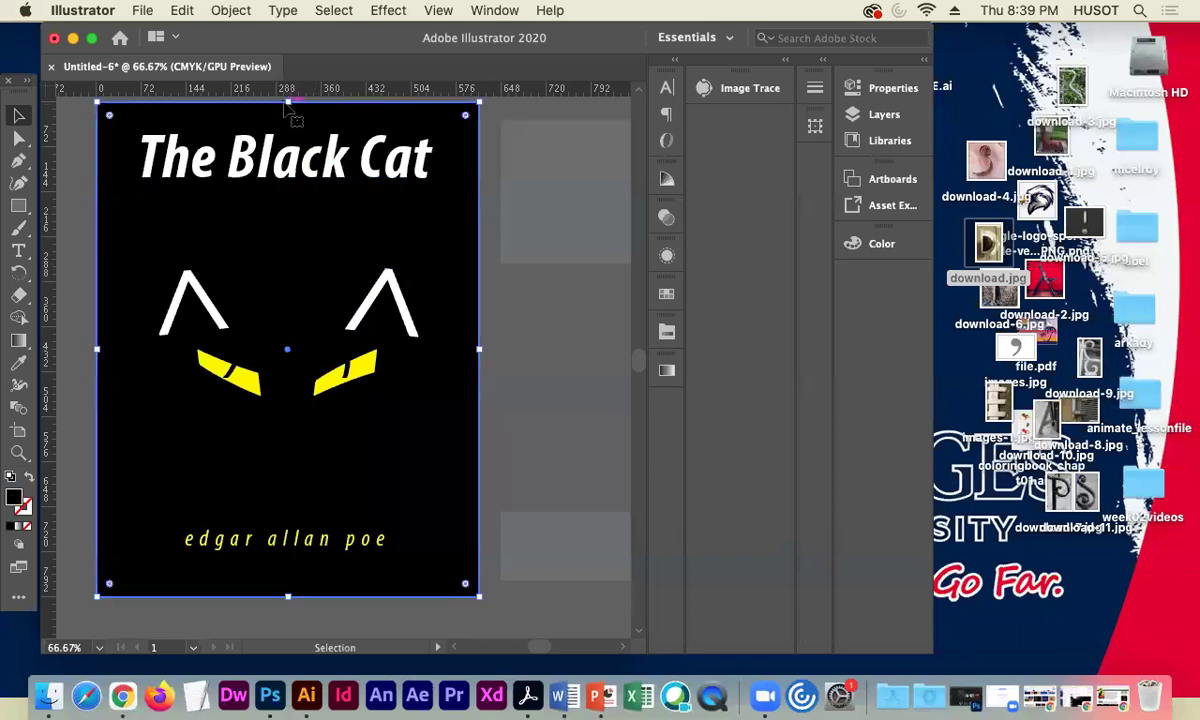
pyautogui.moveTo(287, 104); pyautogui.dragTo(298, 231)
pyautogui.press('super+z')
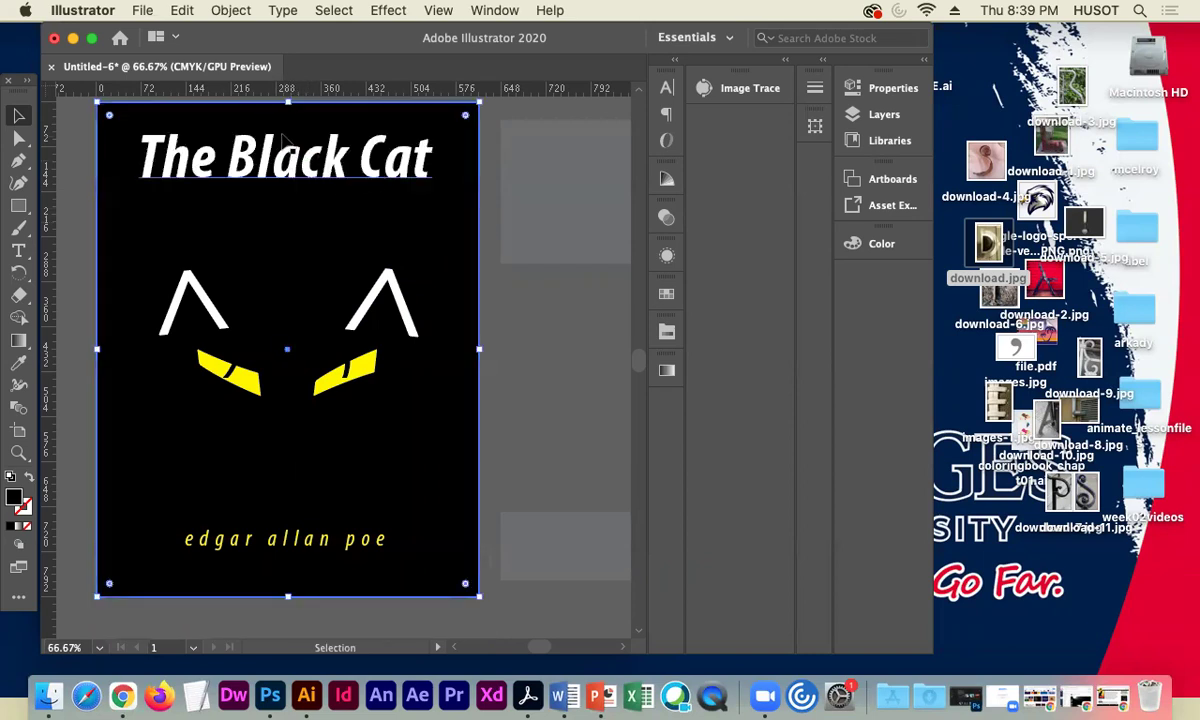
pyautogui.moveTo(287, 104); pyautogui.dragTo(288, 242)
pyautogui.moveTo(288, 596); pyautogui.dragTo(289, 448)
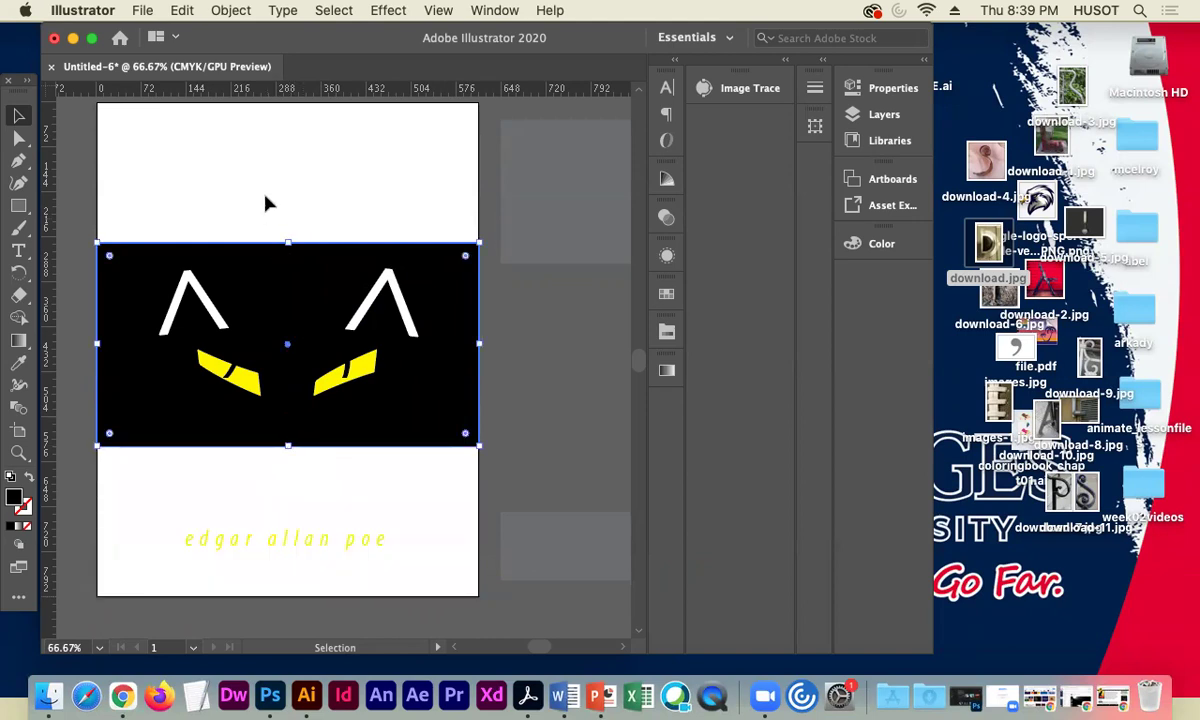
# - Fill the title "The Black Cat" with black against the white upper area
pyautogui.click(342, 178)
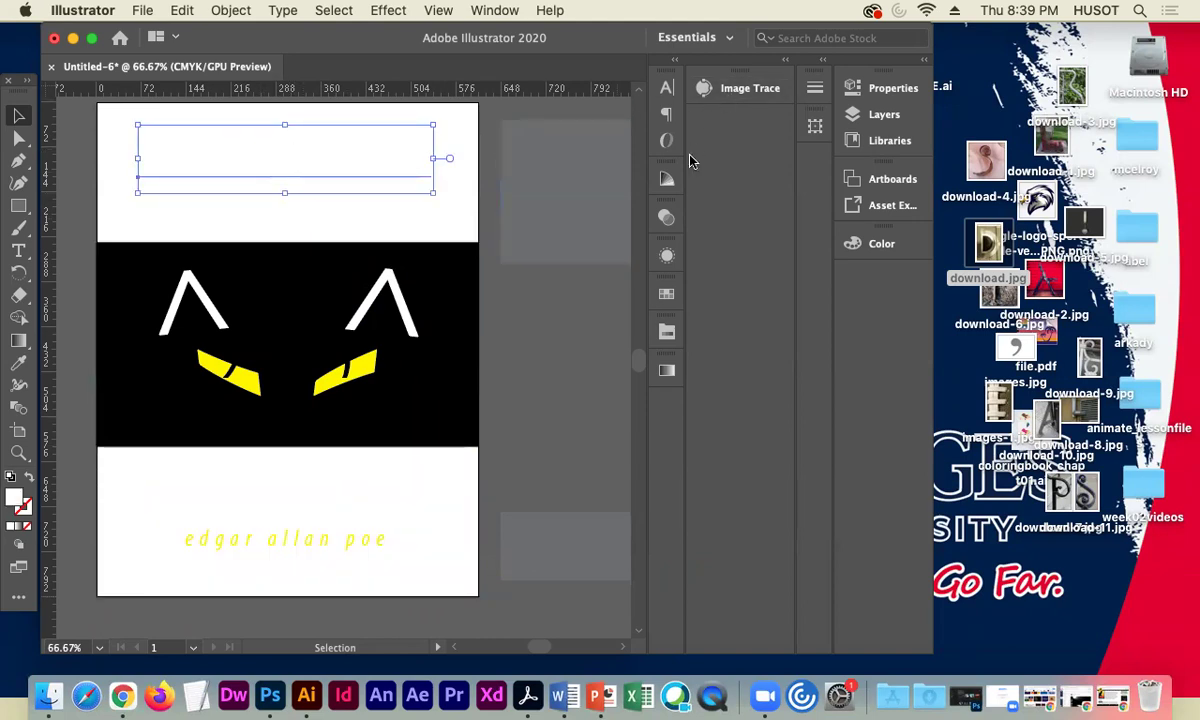
pyautogui.click(666, 298)
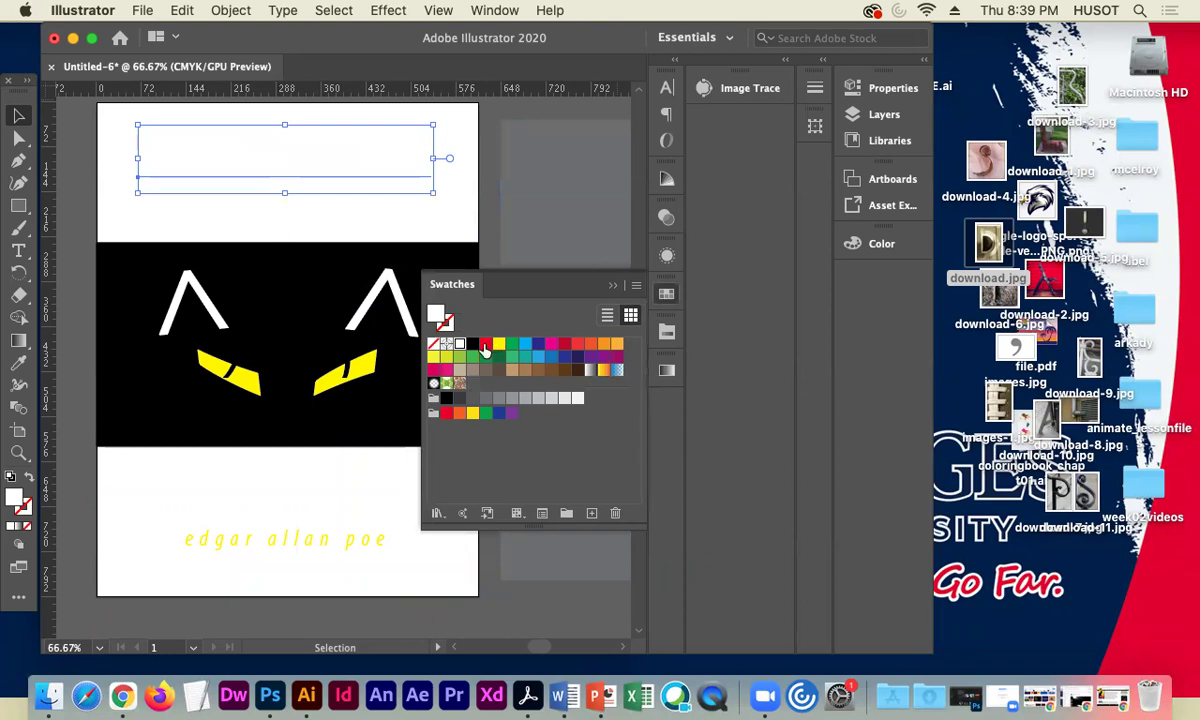
pyautogui.click(474, 345)
pyautogui.click(613, 285)
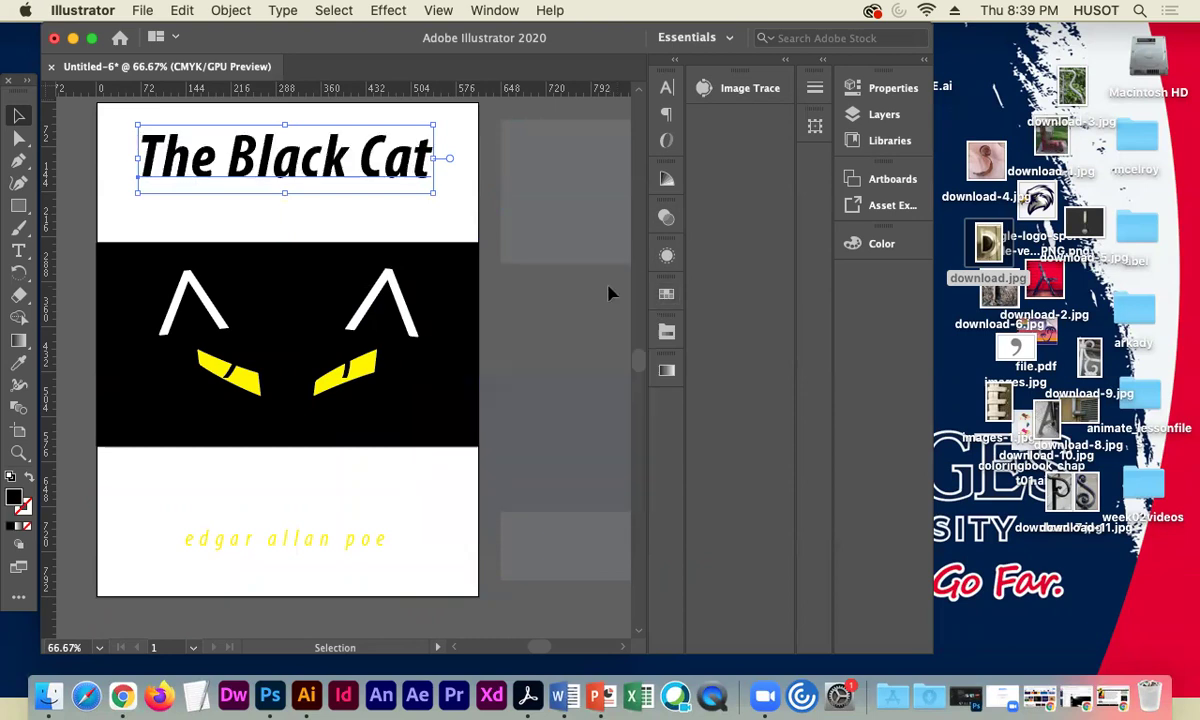
# - Fill the author line "edgar allan poe" with black
pyautogui.click(297, 547)
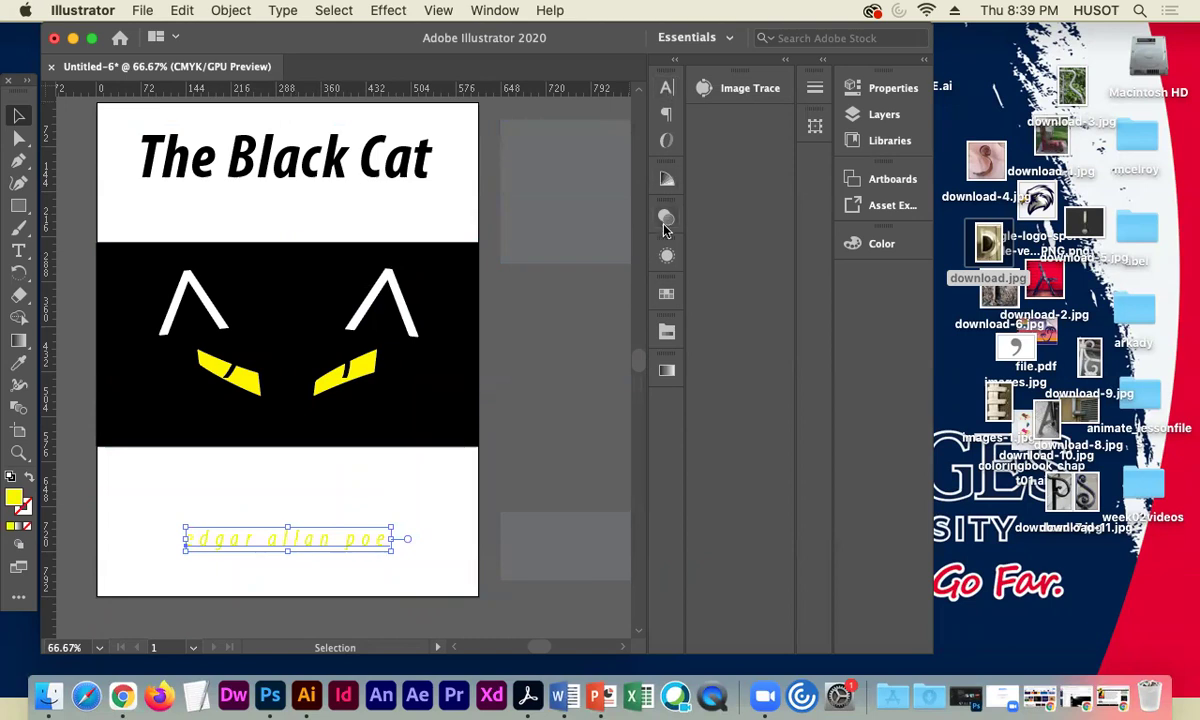
pyautogui.click(666, 297)
pyautogui.click(474, 345)
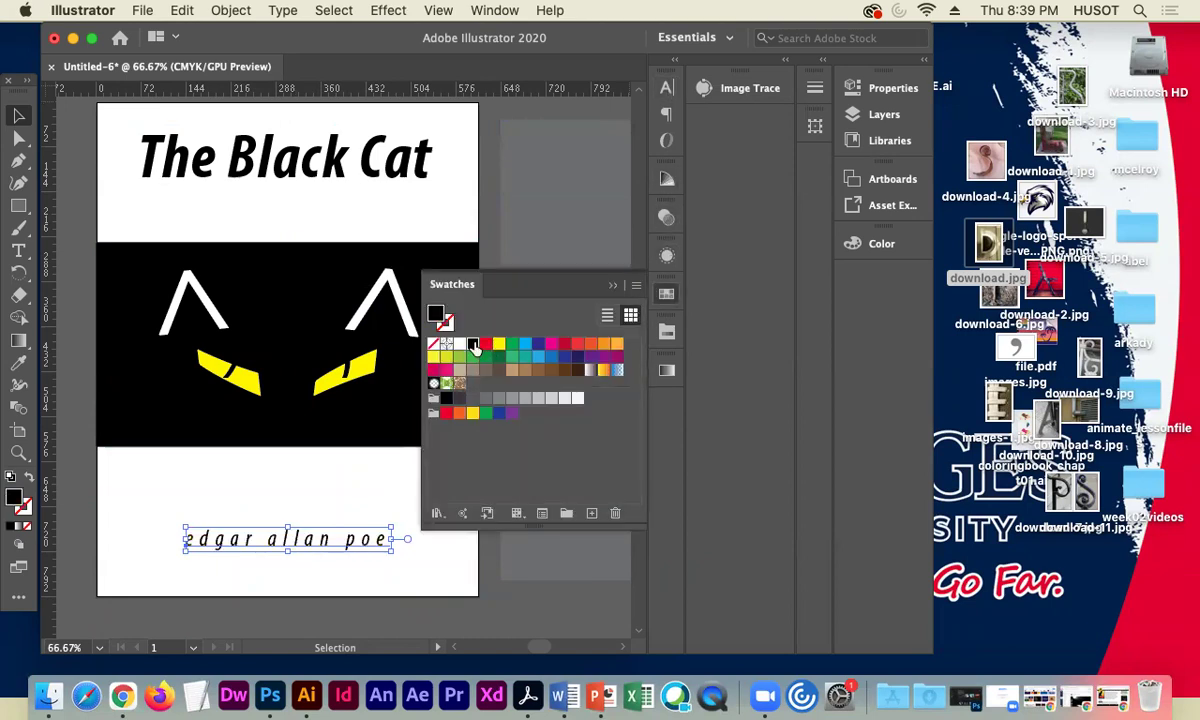
pyautogui.click(565, 410)
pyautogui.click(560, 403)
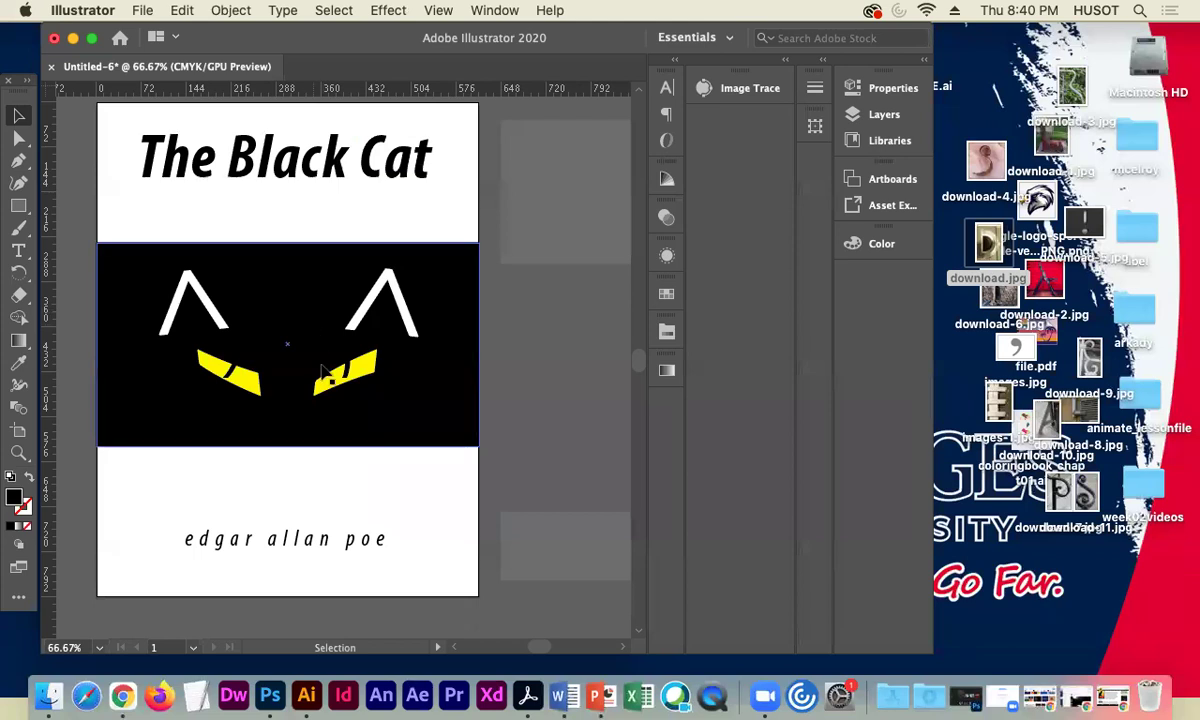
# - Stretch the black rectangle's lower edge down to the cover's bottom edge and fill the author line with yellow
pyautogui.click(289, 406)
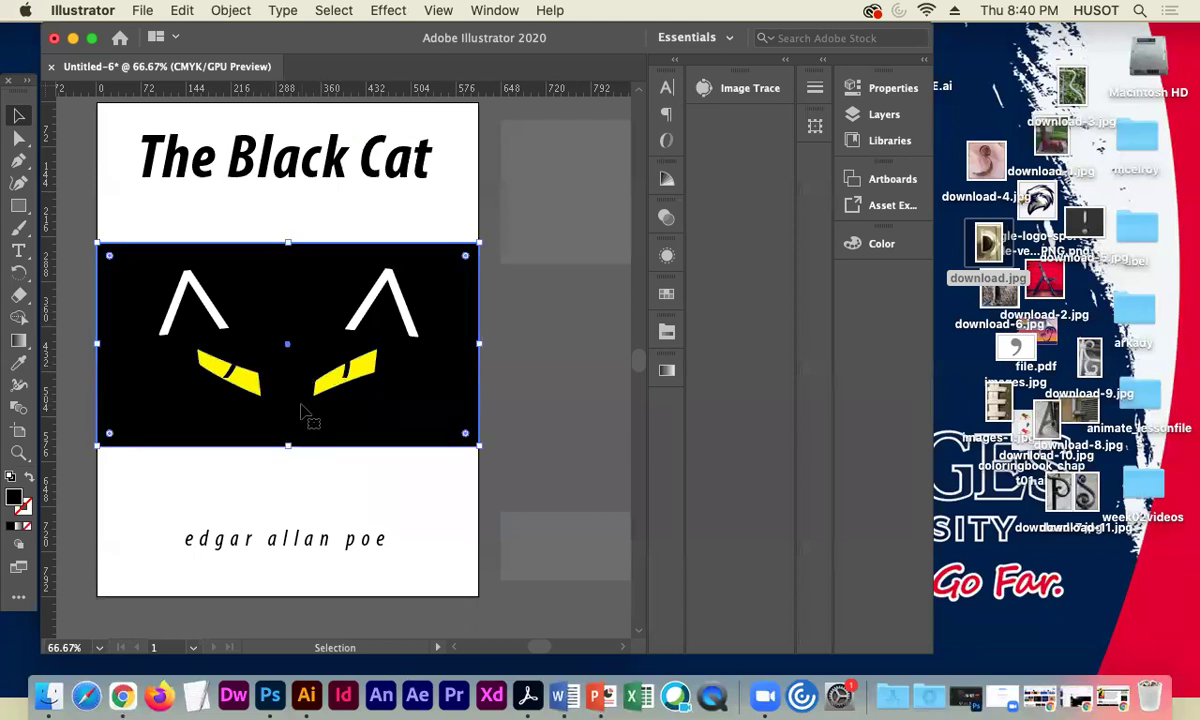
pyautogui.moveTo(288, 449); pyautogui.dragTo(289, 598)
pyautogui.click(303, 540)
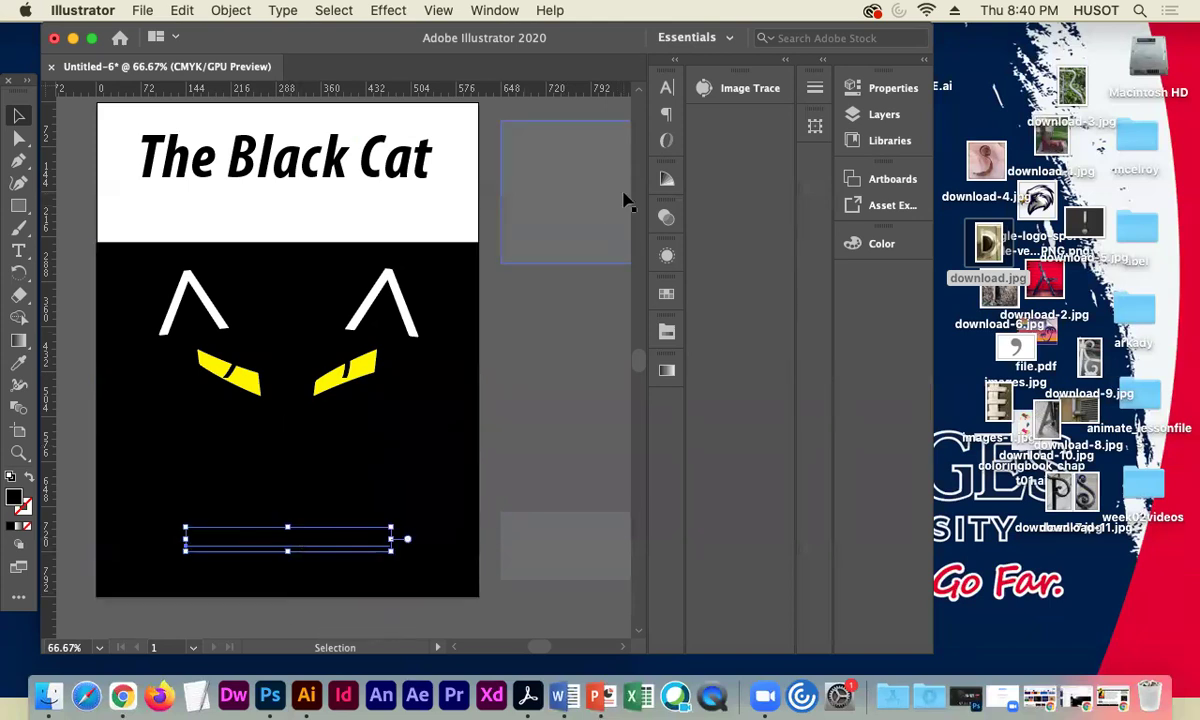
pyautogui.click(666, 293)
pyautogui.click(499, 347)
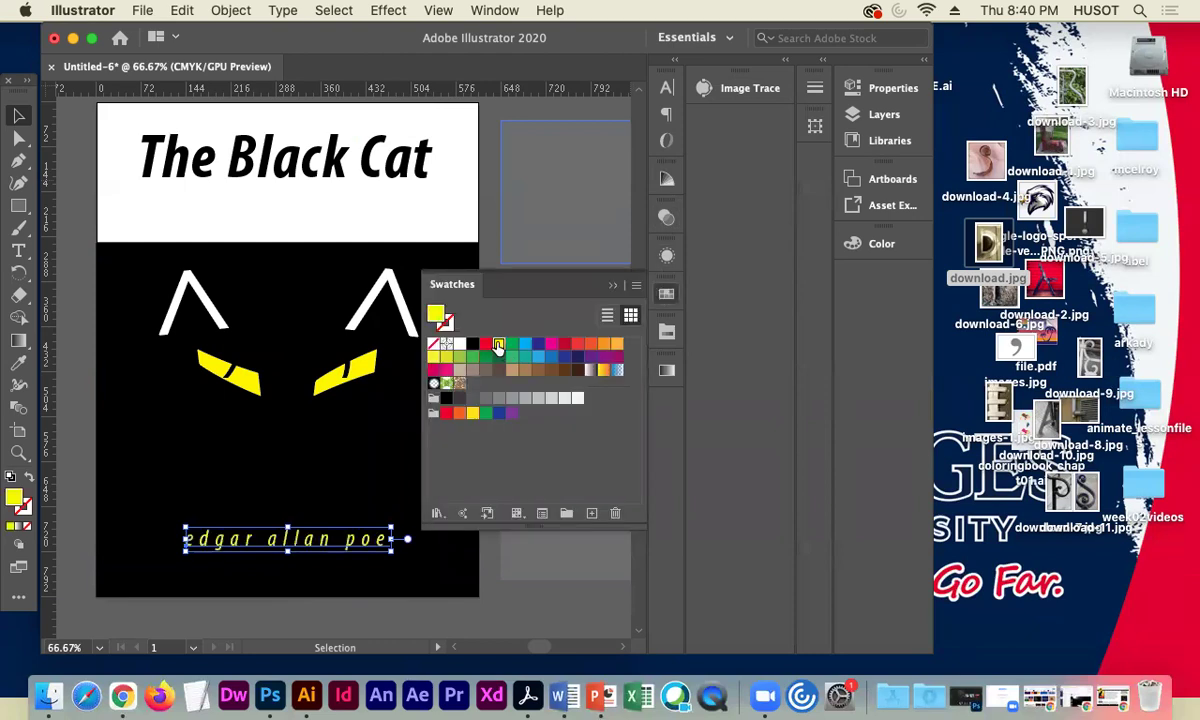
pyautogui.click(540, 369)
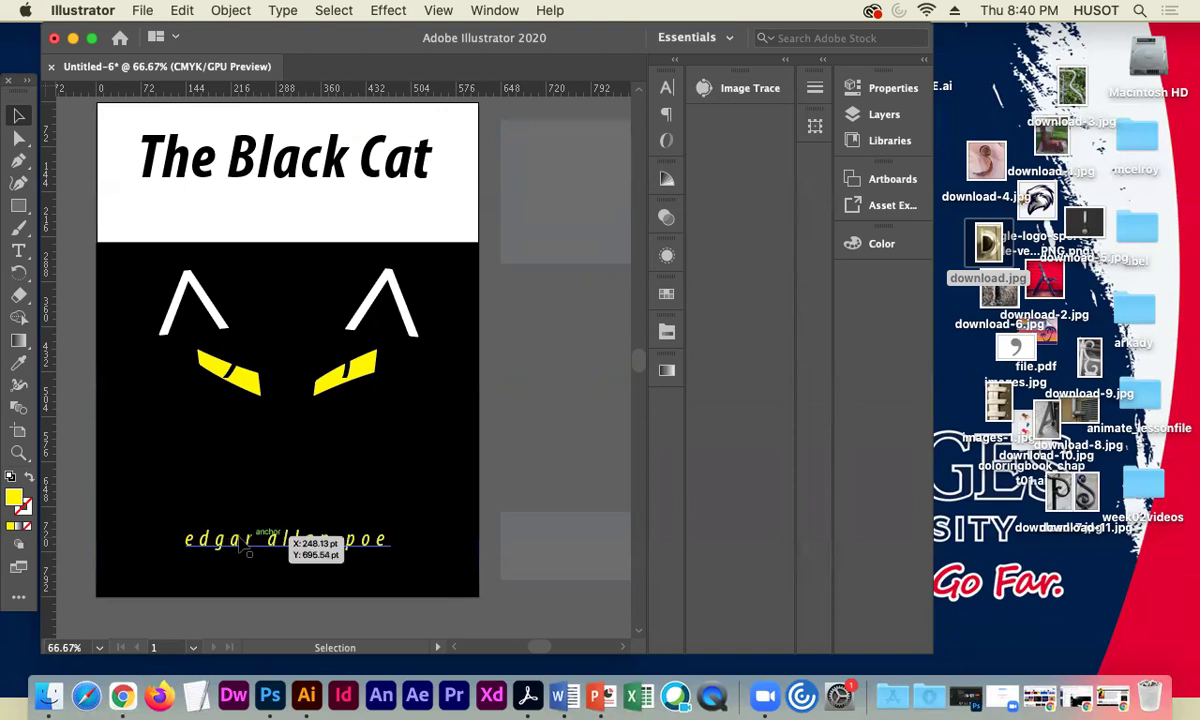
# - Move the author line "edgar allan poe" straight up, closer to the cat's eyes
pyautogui.click(312, 542)
pyautogui.moveTo(306, 546); pyautogui.dragTo(306, 511)
pyautogui.click(536, 469)
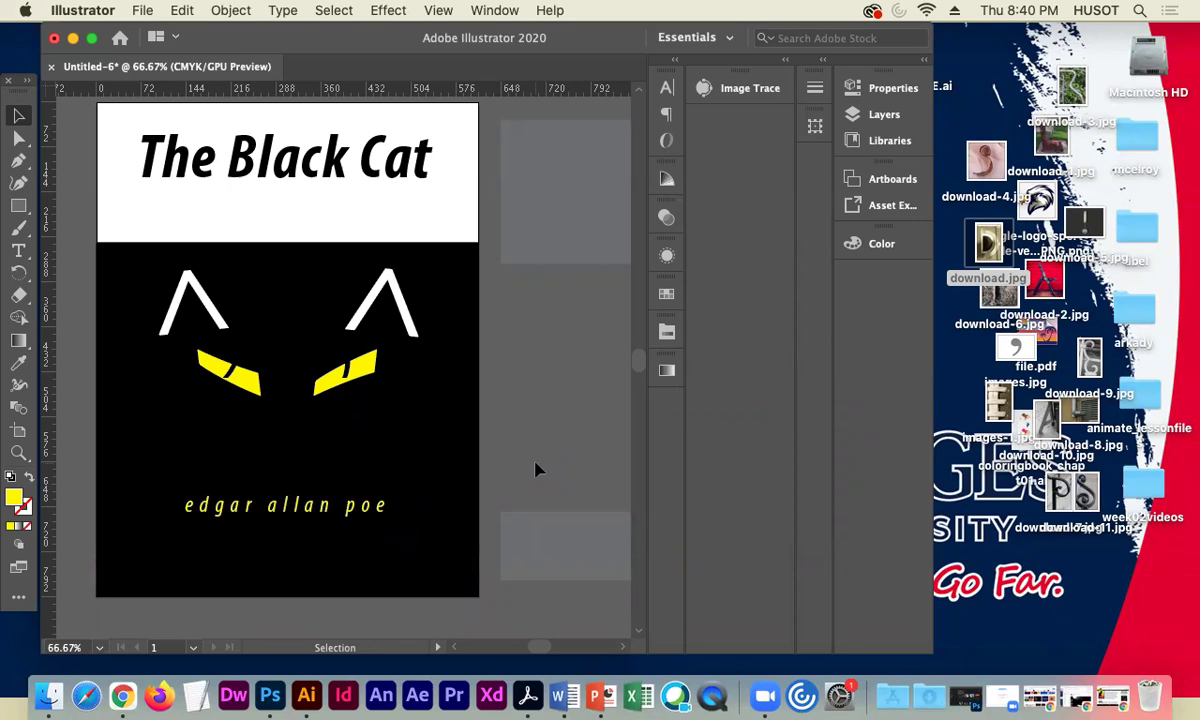
# - Try a horizontal Arc warp with a -44% bend on the author line "edgar allan poe"
pyautogui.click(298, 522)
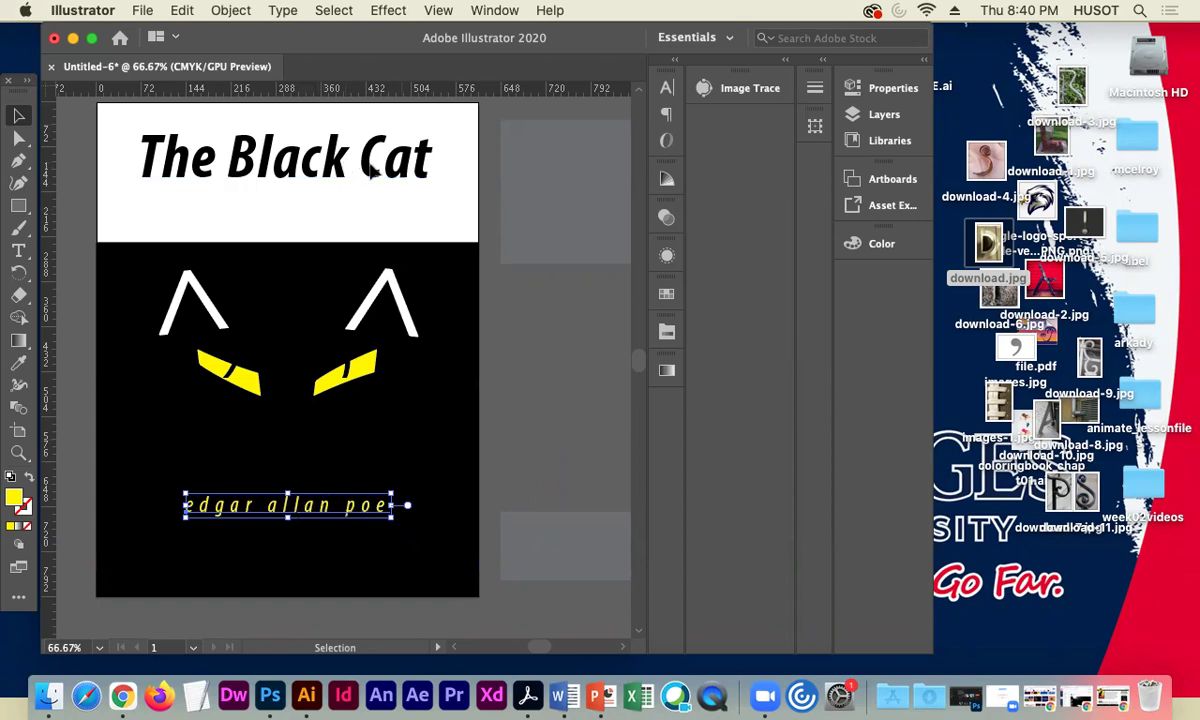
pyautogui.click(387, 11)
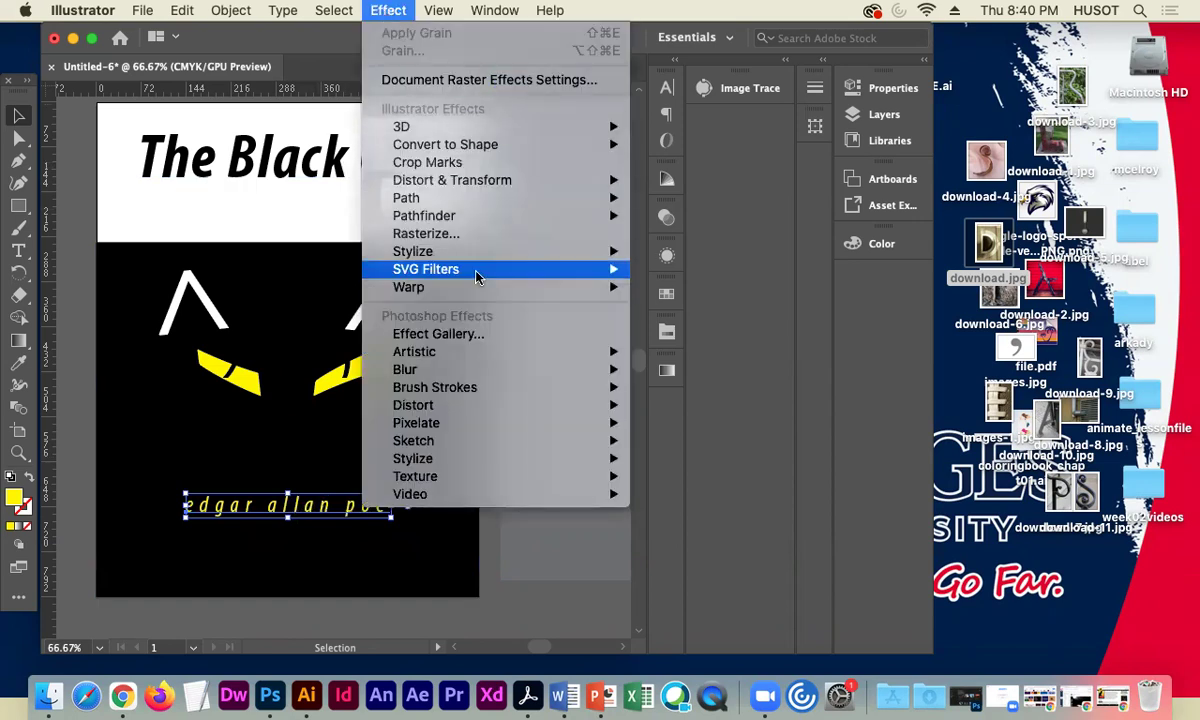
pyautogui.moveTo(517, 287)
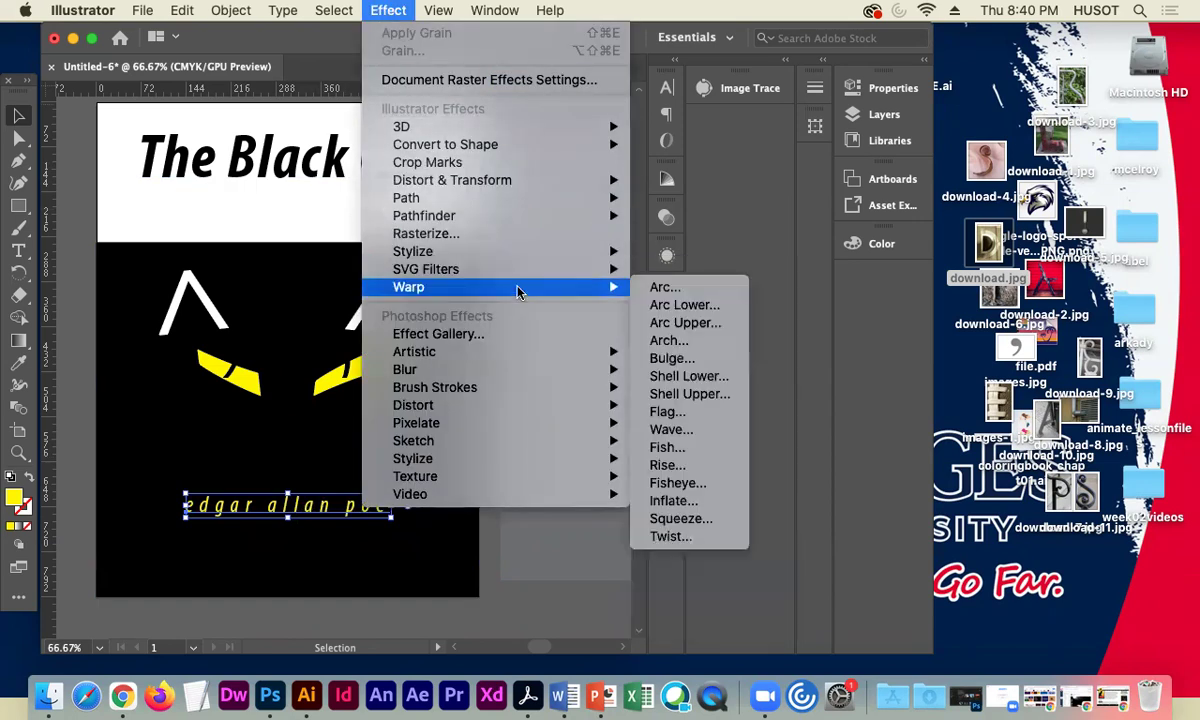
pyautogui.click(655, 290)
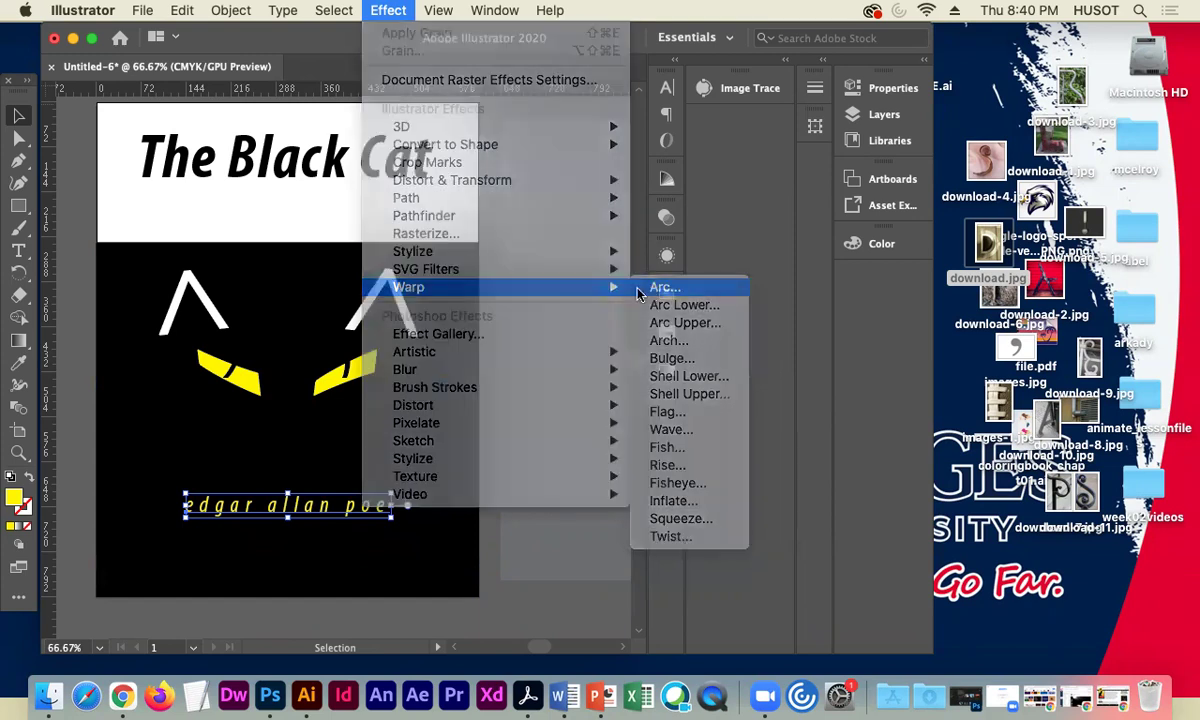
pyautogui.click(790, 325)
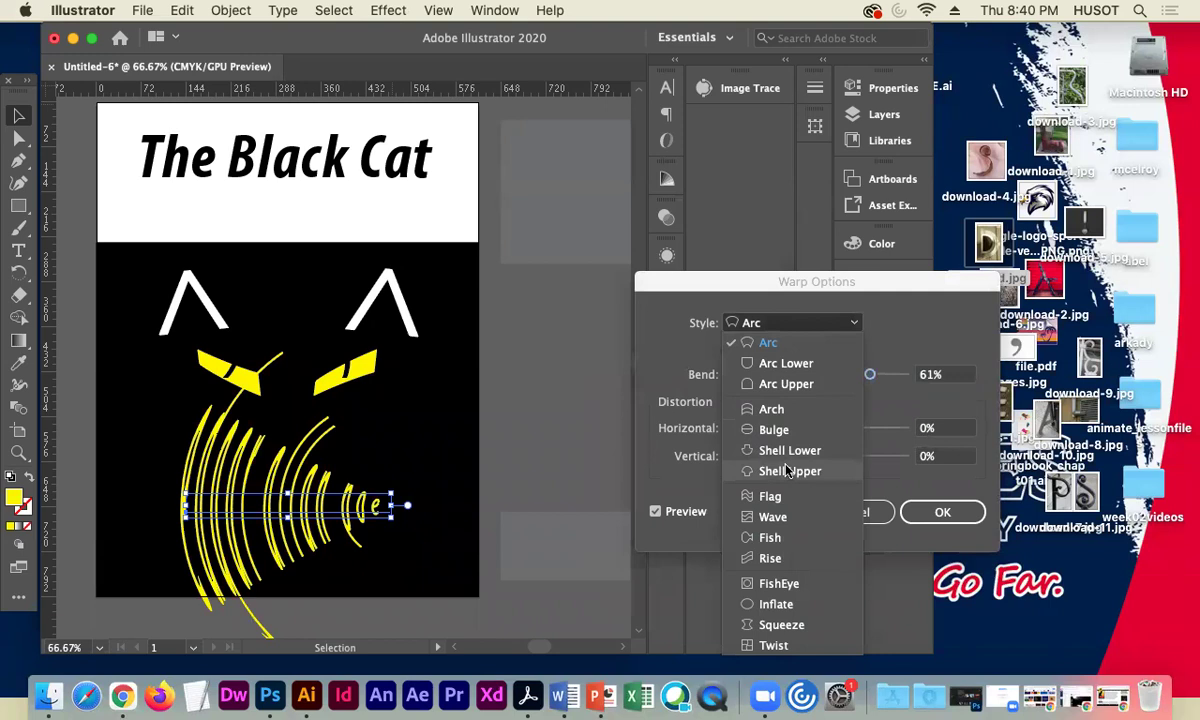
pyautogui.click(768, 343)
pyautogui.moveTo(868, 375); pyautogui.dragTo(776, 377)
pyautogui.click(729, 349)
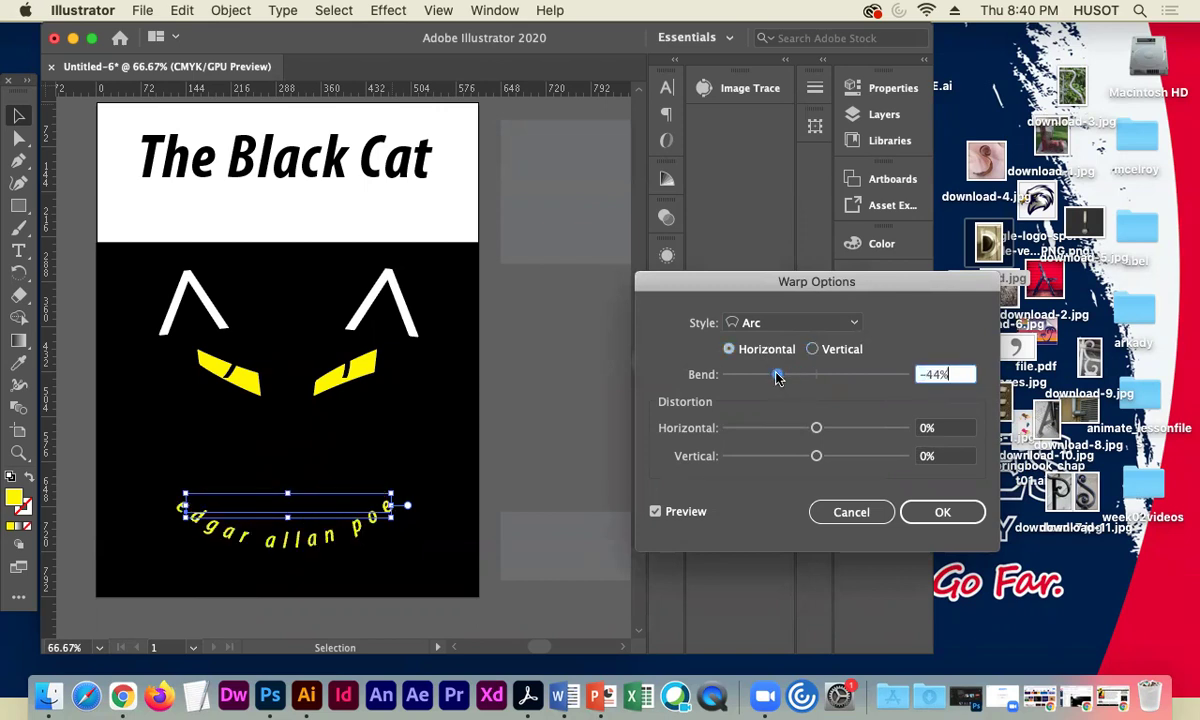
pyautogui.click(908, 512)
pyautogui.click(576, 434)
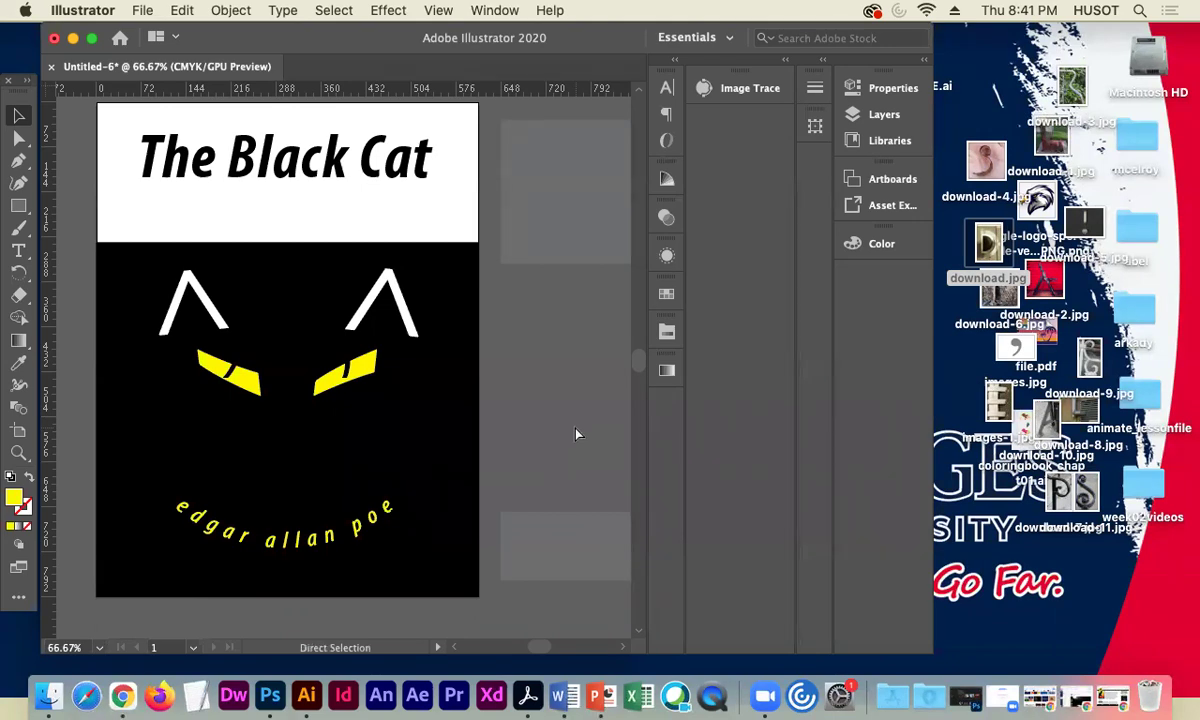
pyautogui.press('super+z')
pyautogui.click(546, 427)
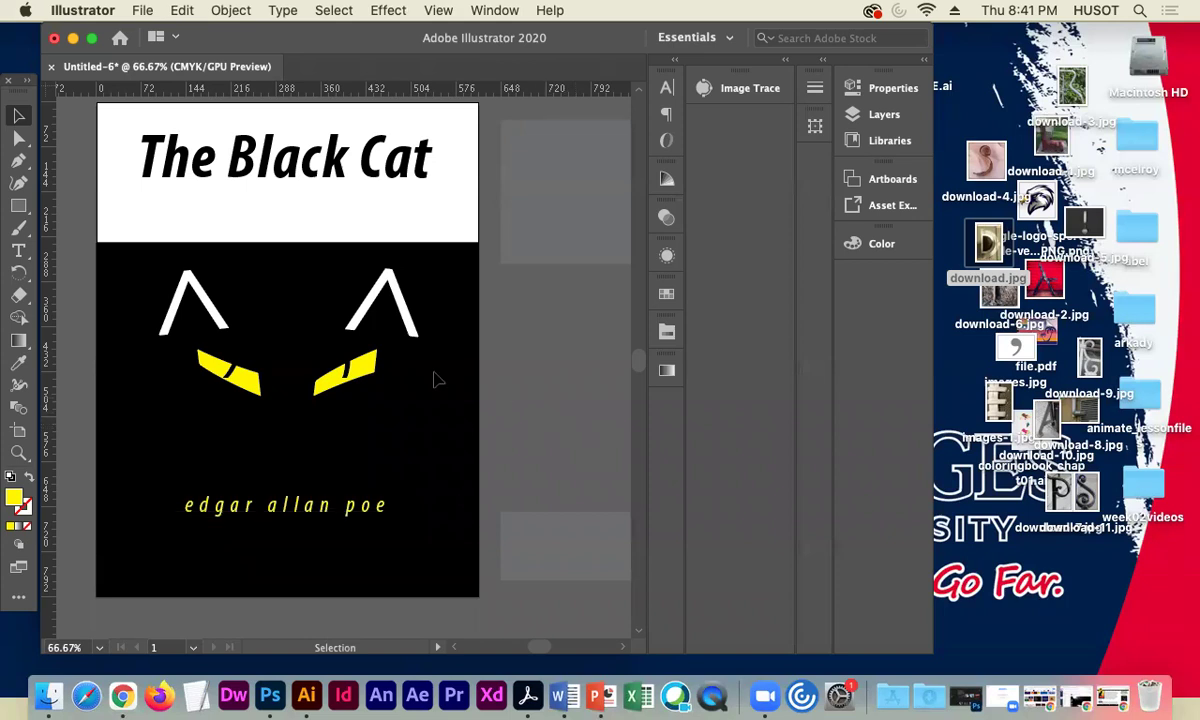
# - Raise the straight author line a little further on the black area, keeping it centred below the eyes
pyautogui.click(290, 505)
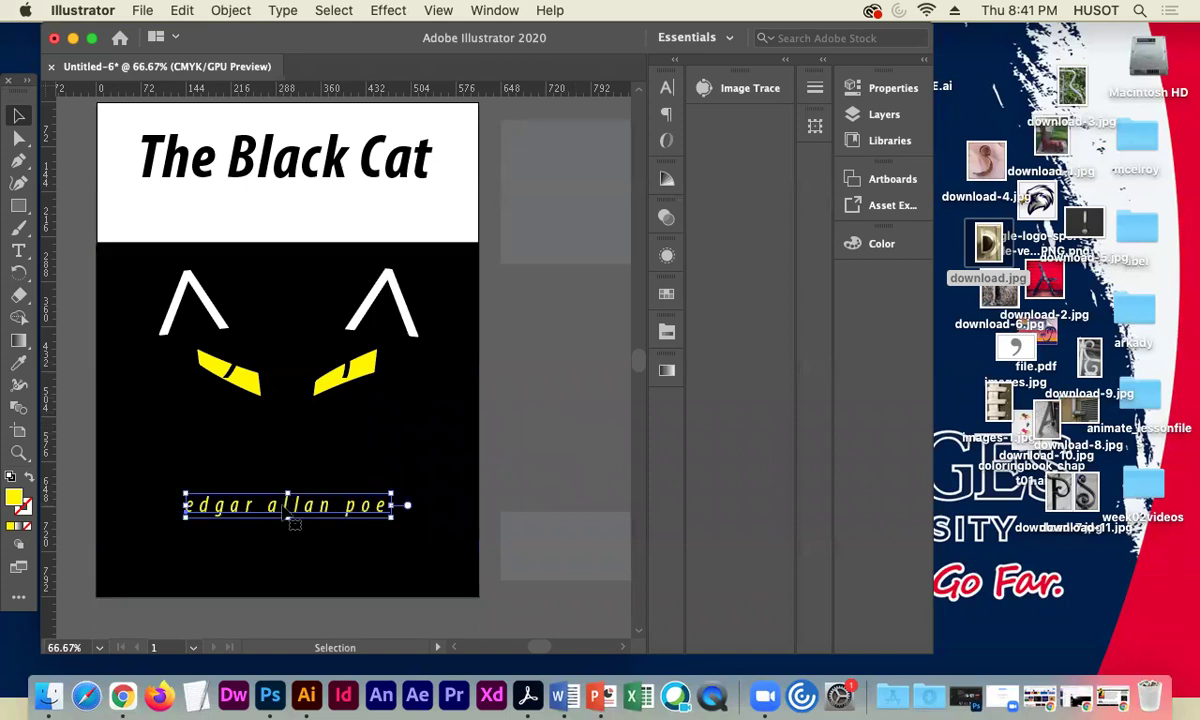
pyautogui.moveTo(293, 519); pyautogui.dragTo(292, 501)
pyautogui.click(513, 453)
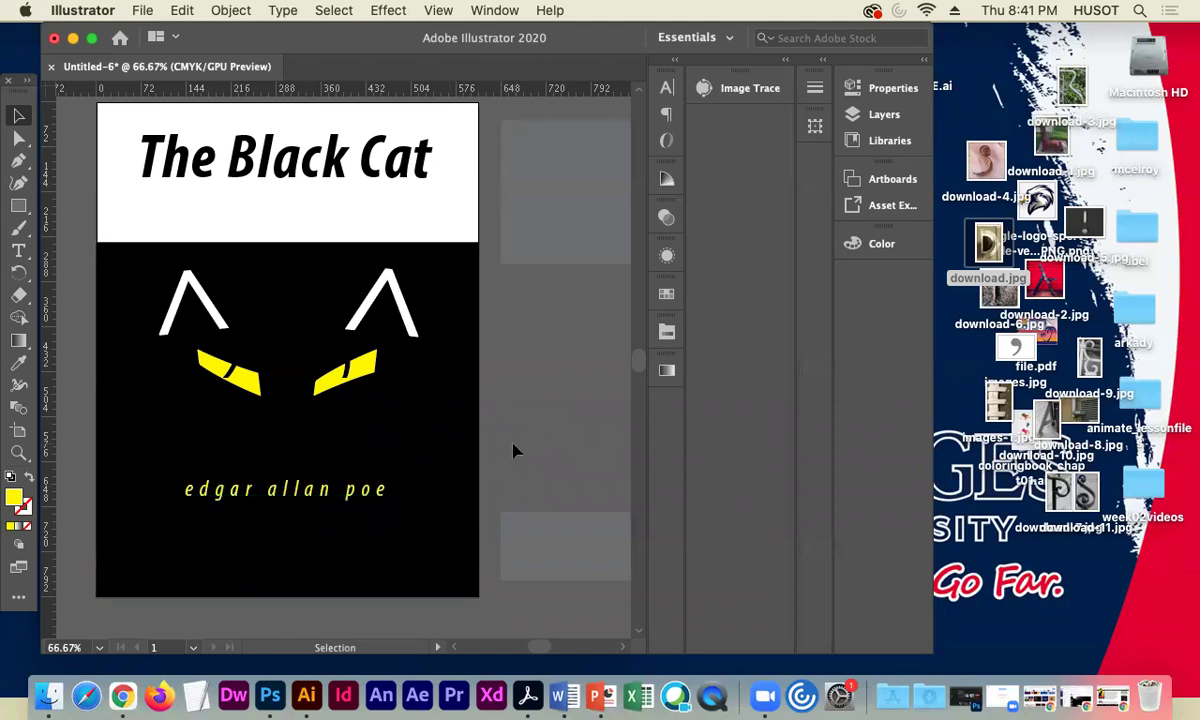
# - Convert the author line to outlines and scale it much narrower and taller, centred below the cat's eyes
pyautogui.click(330, 489)
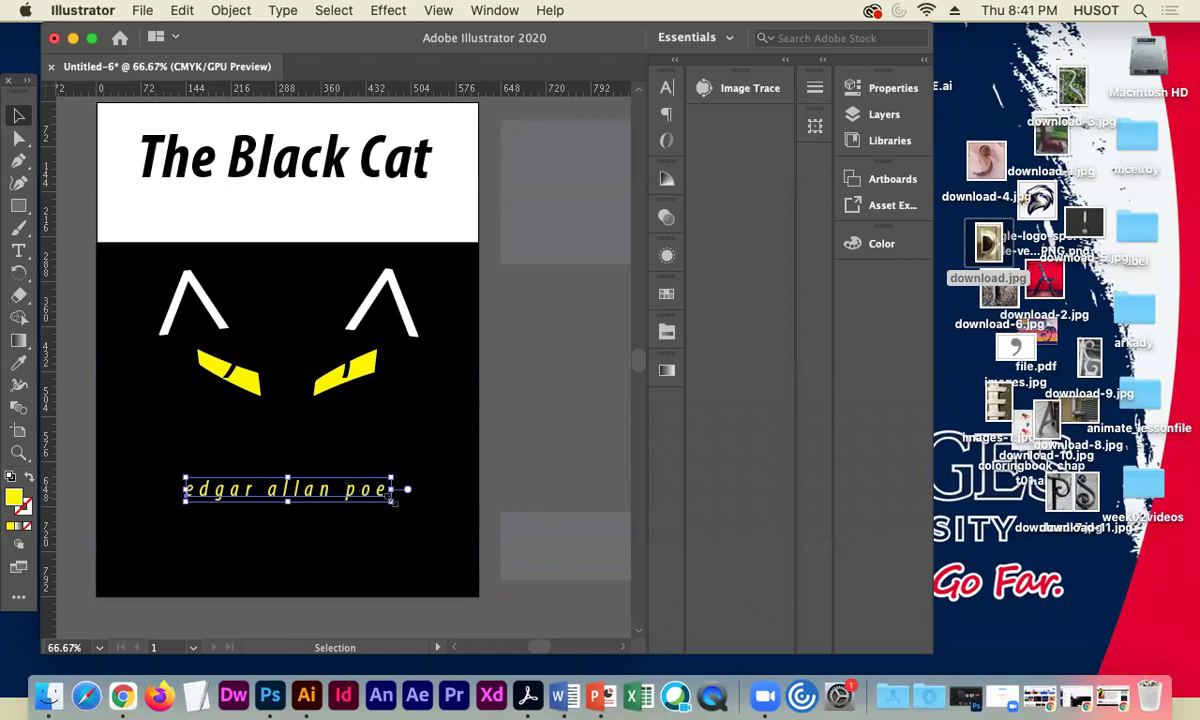
pyautogui.rightClick(361, 466)
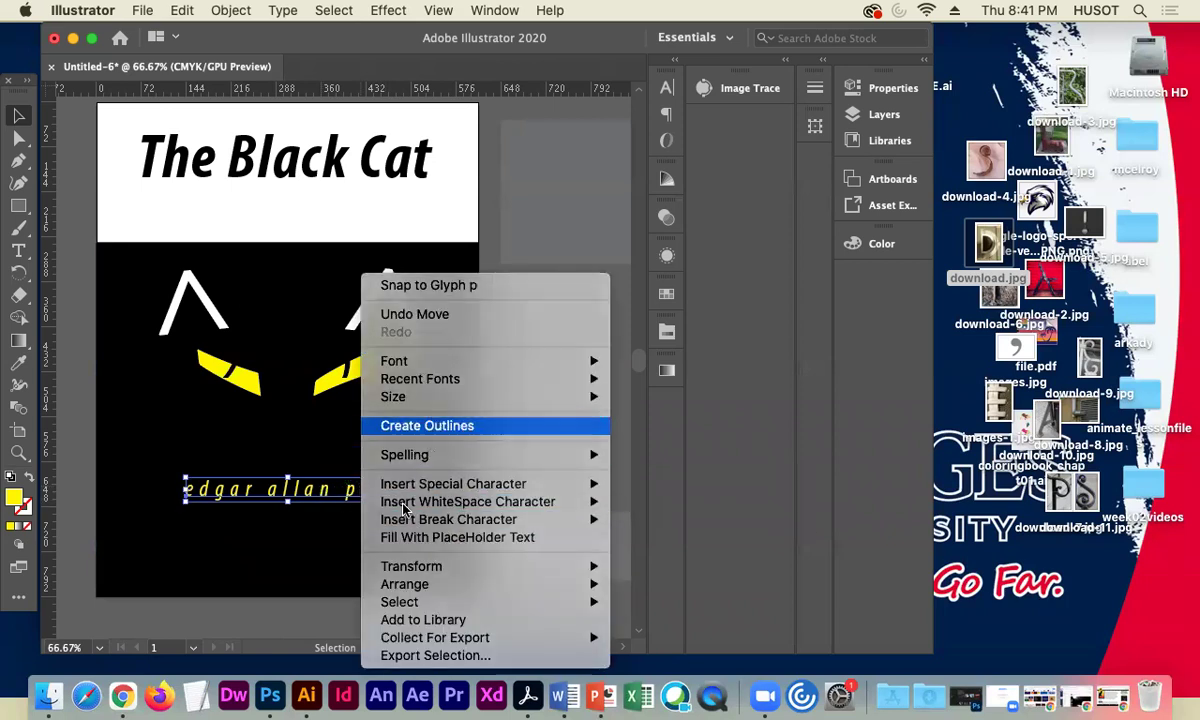
pyautogui.click(427, 425)
pyautogui.moveTo(386, 490); pyautogui.dragTo(289, 515)
pyautogui.click(232, 512)
pyautogui.click(557, 427)
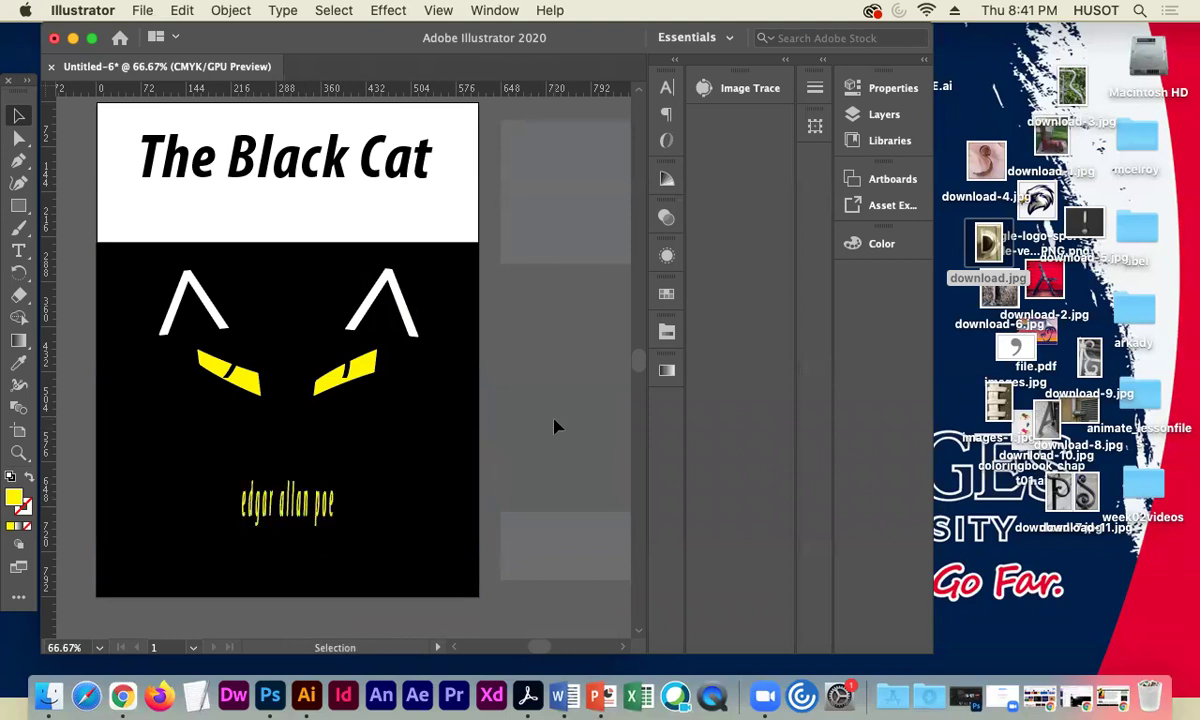